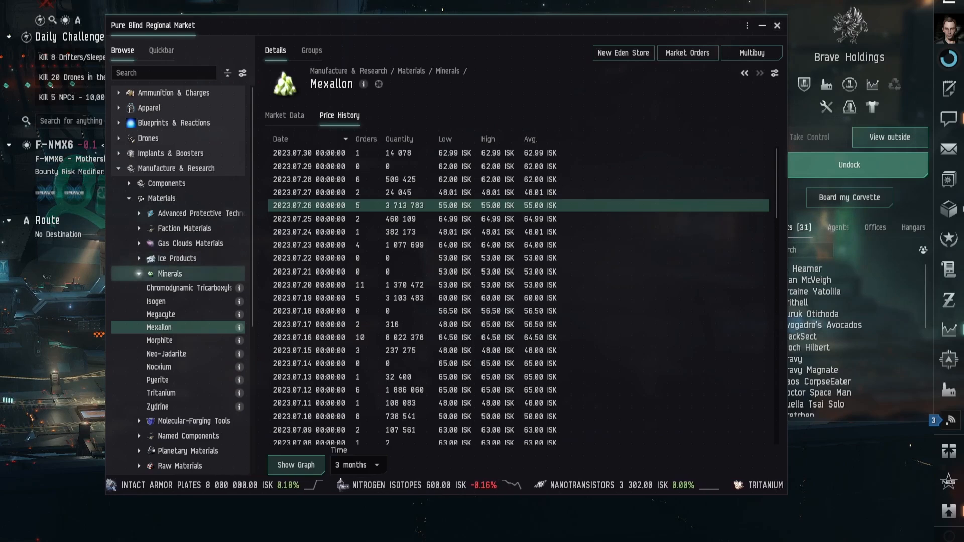
# - Collapse the Minerals, Materials and Manufacture & Research categories in the regional market
pyautogui.click(161, 273)
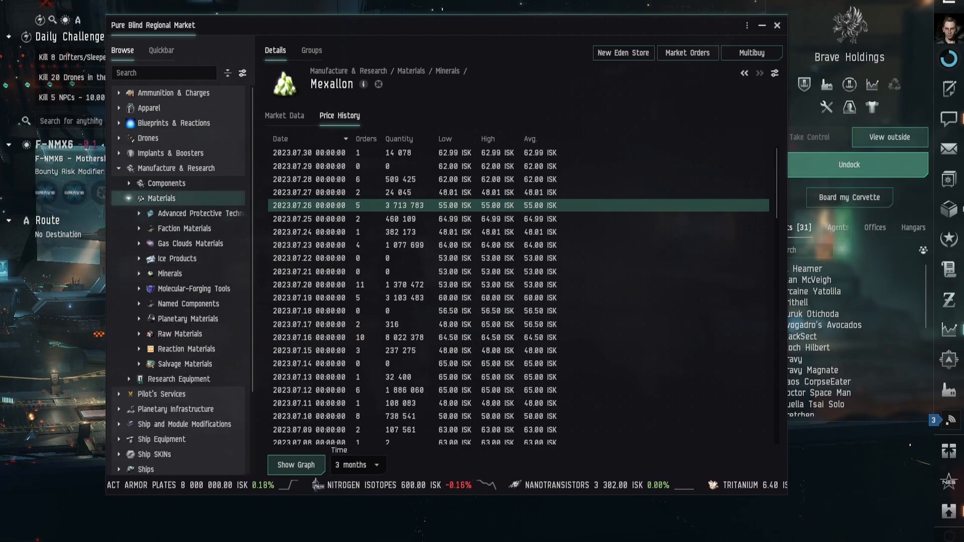
pyautogui.click(129, 199)
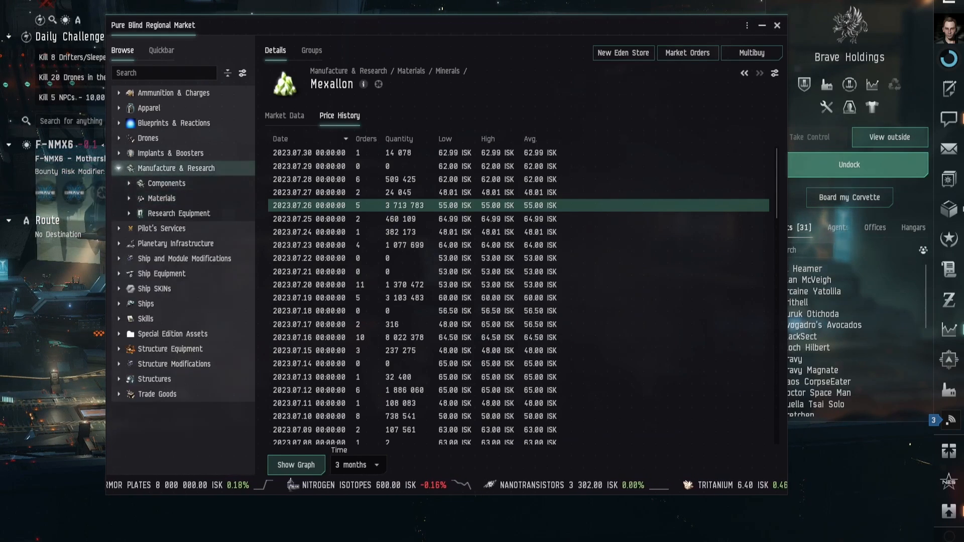
pyautogui.click(174, 168)
# - Search the market for "Atron", open the frigate's industry information, and close the market window
pyautogui.click(163, 73)
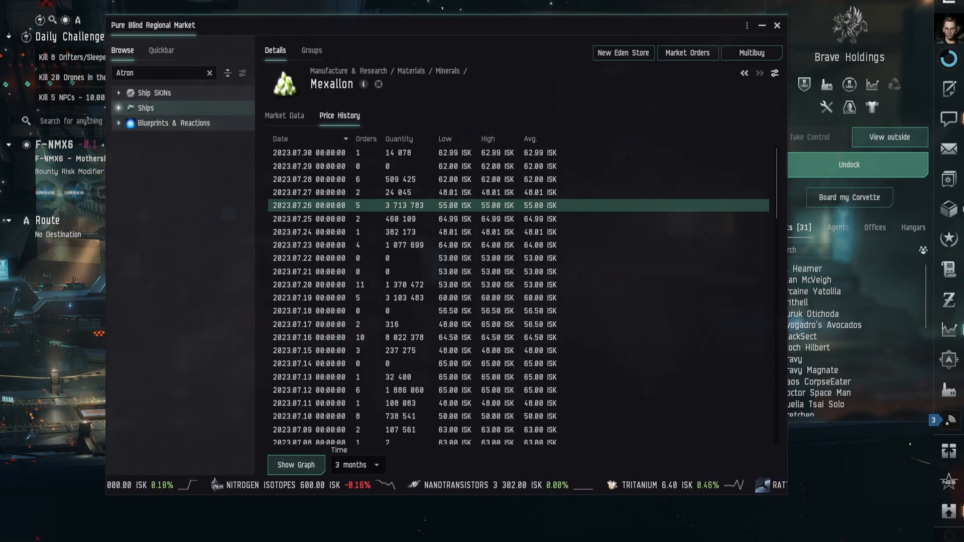
pyautogui.click(146, 108)
pyautogui.click(249, 122)
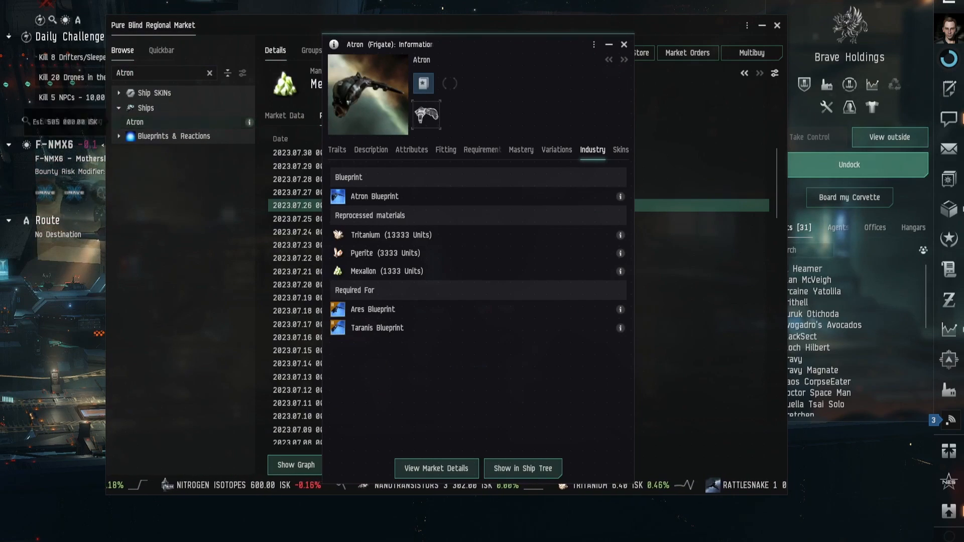
pyautogui.click(778, 25)
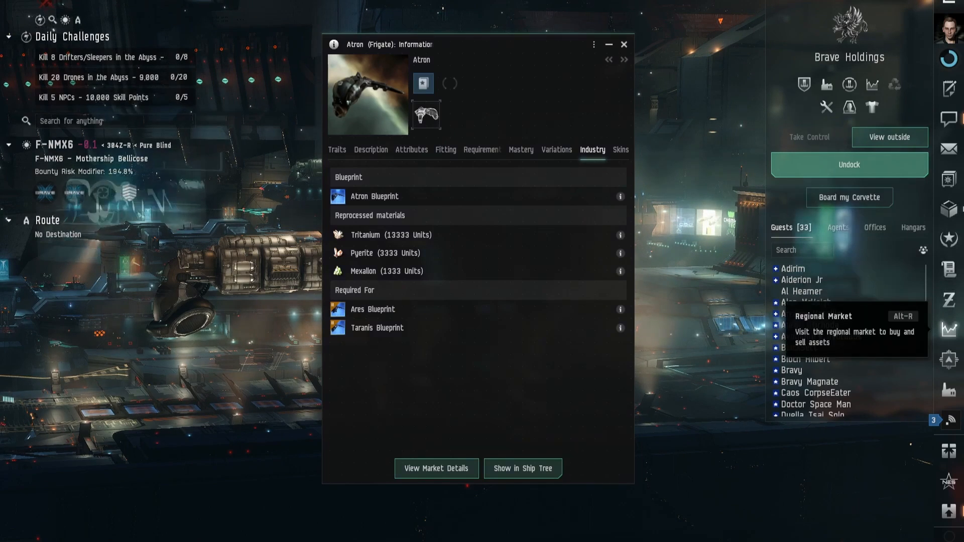
# - Reopen the regional market and clear the item search to show all categories
pyautogui.click(949, 329)
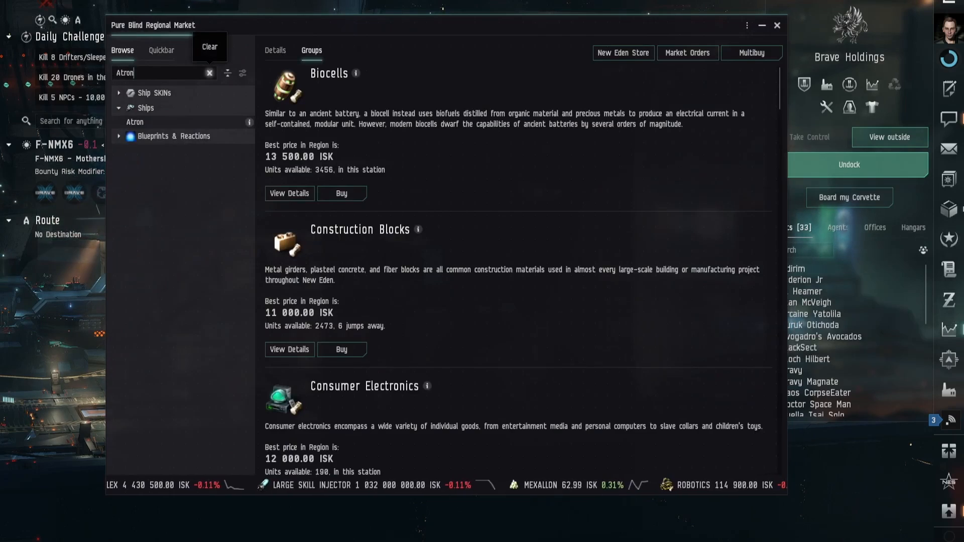
pyautogui.click(209, 72)
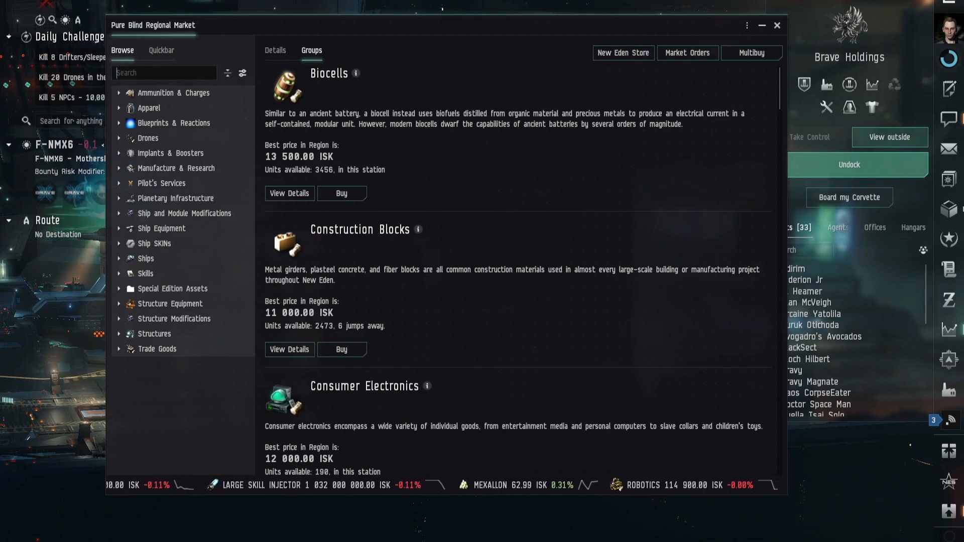
pyautogui.moveTo(950, 421)
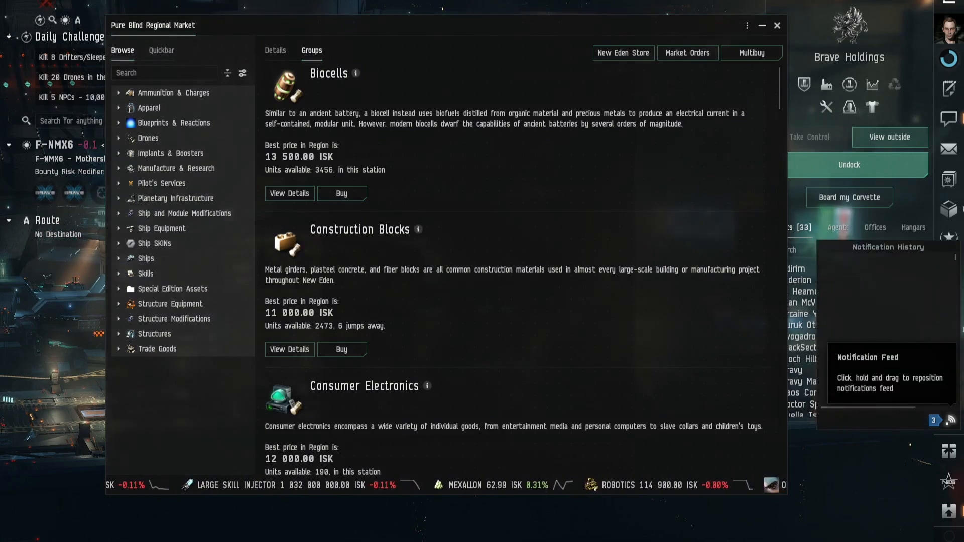
# - Open the Industry window, filter the owned blueprints to Copies, and load a four-run 125mm Gatling AutoCannon I Blueprint
pyautogui.click(949, 390)
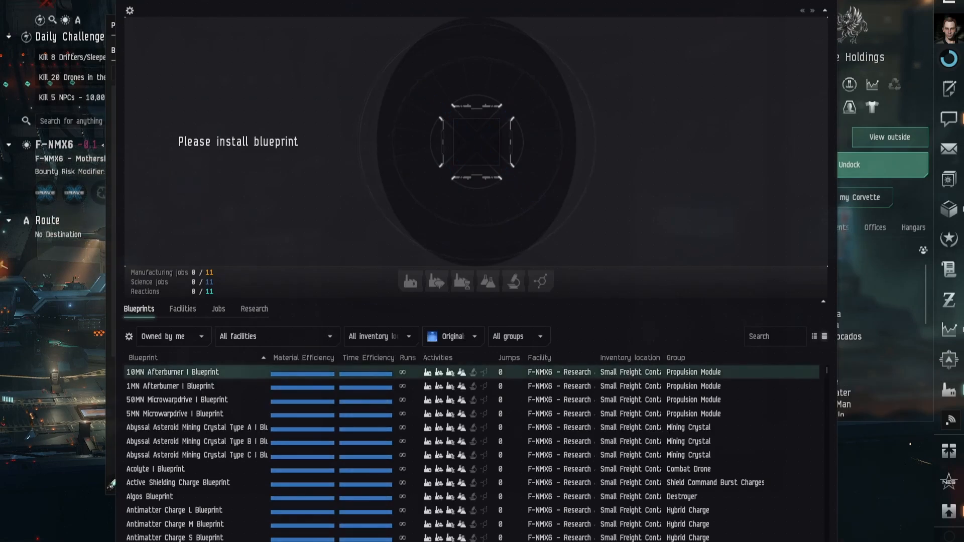
pyautogui.click(452, 336)
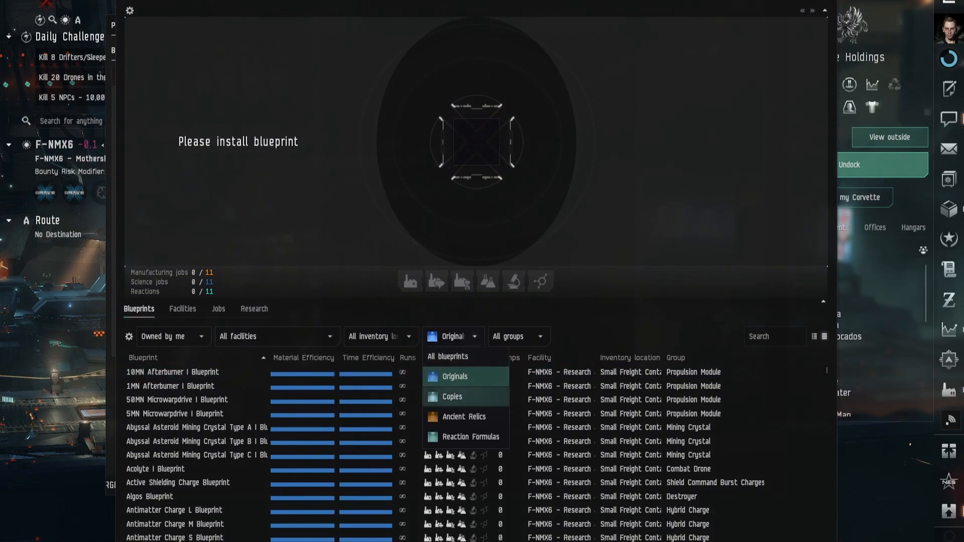
pyautogui.click(455, 398)
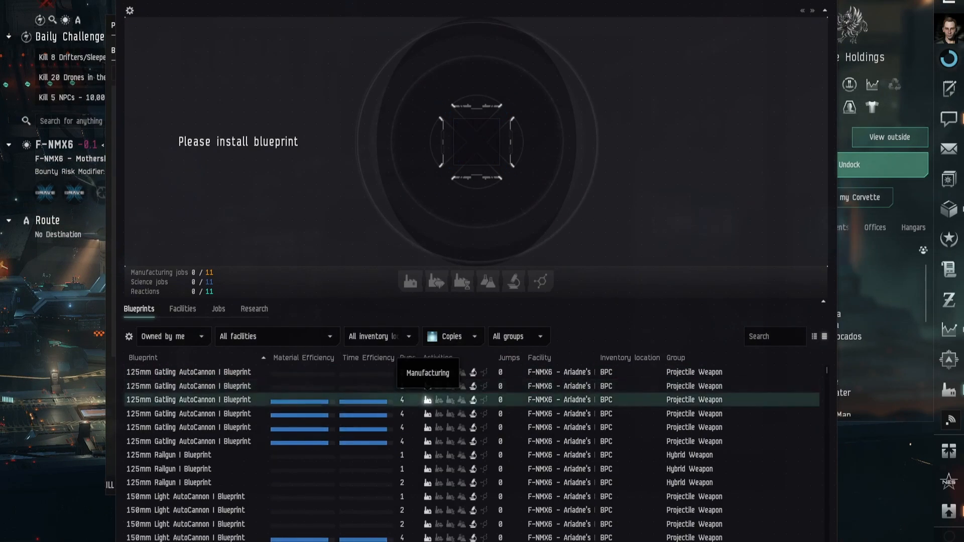
pyautogui.click(221, 400)
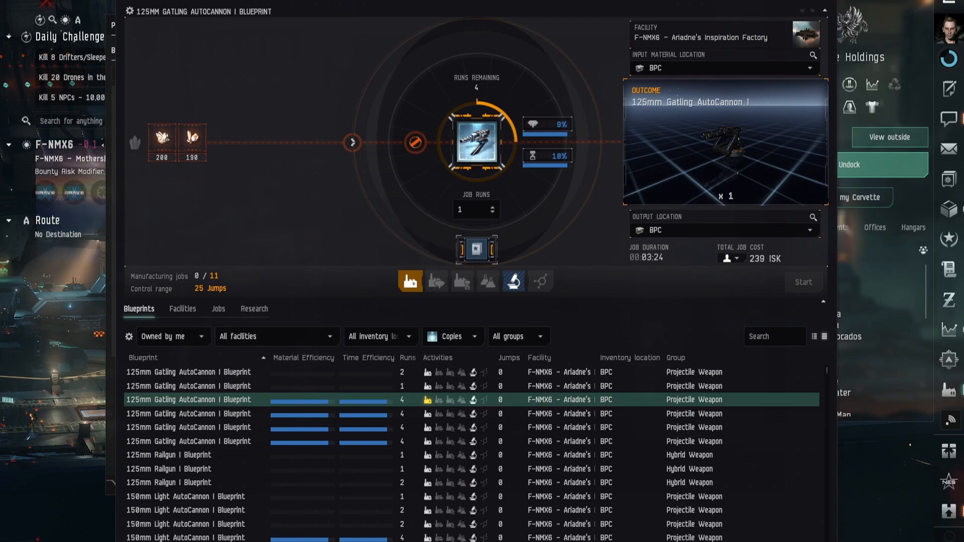
# - Examine the autocannon job's outcome, duration modifiers, job cost, required input materials and facility
pyautogui.moveTo(726, 142)
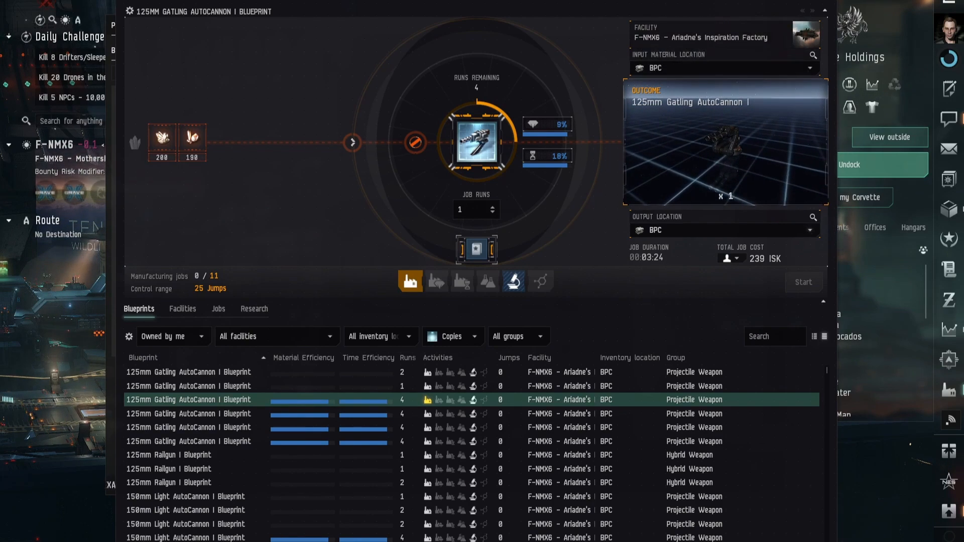
pyautogui.moveTo(648, 254)
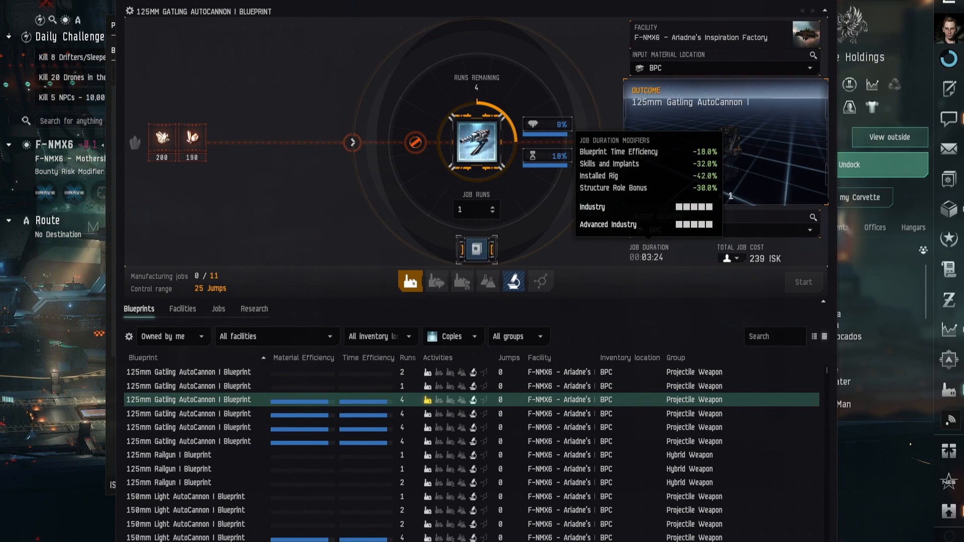
pyautogui.moveTo(764, 258)
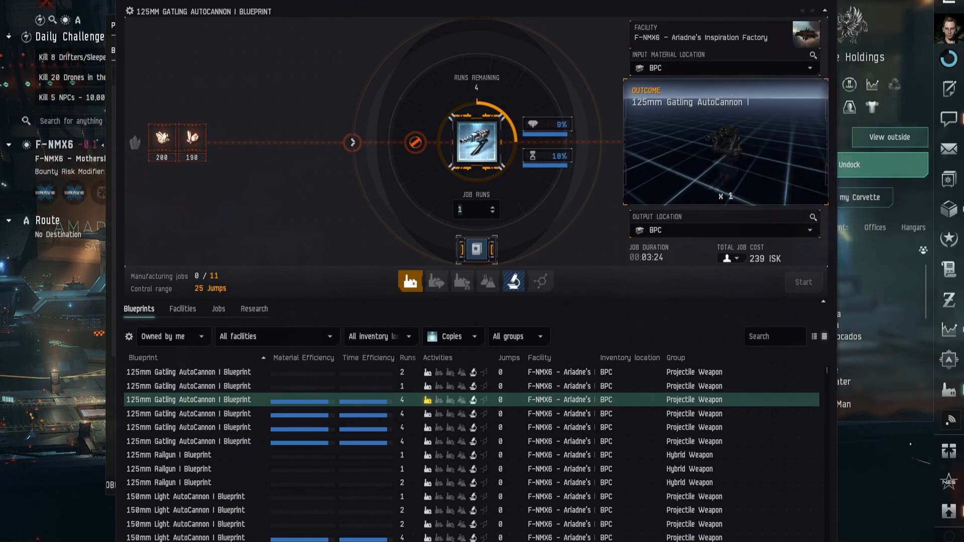
pyautogui.moveTo(162, 136)
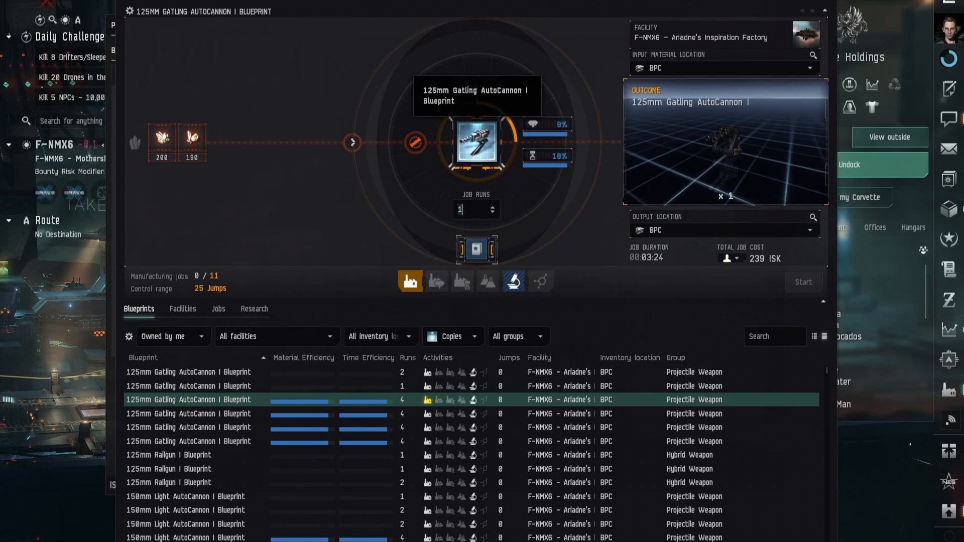
pyautogui.moveTo(192, 137)
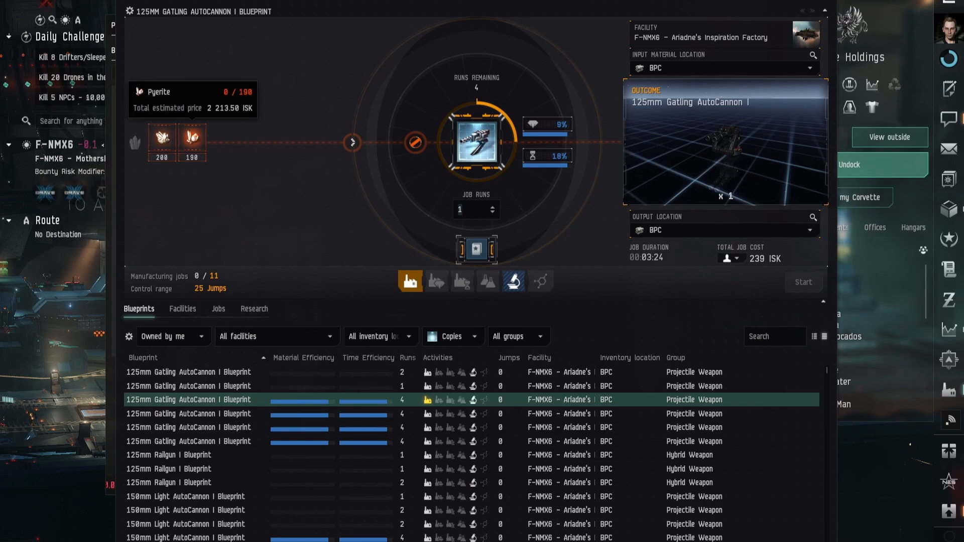
pyautogui.moveTo(415, 143)
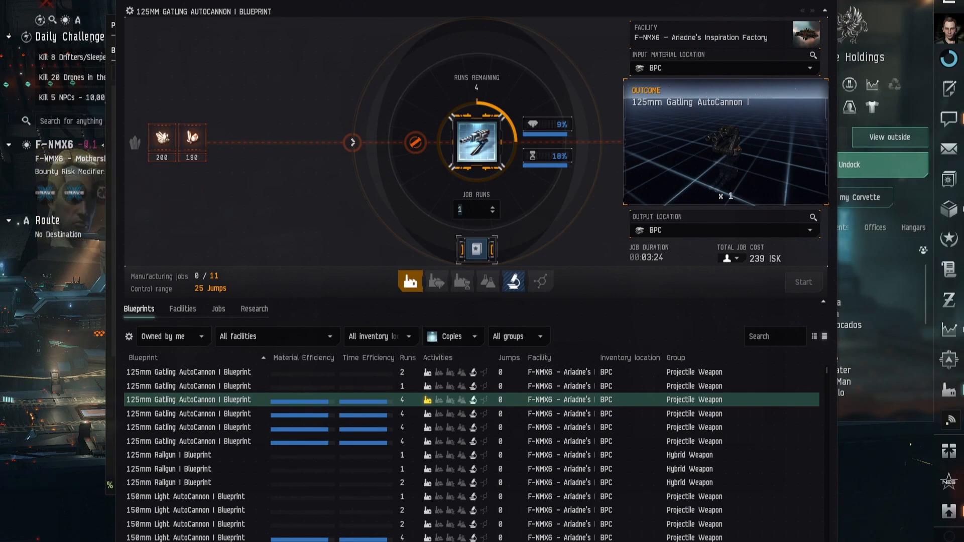
pyautogui.click(806, 34)
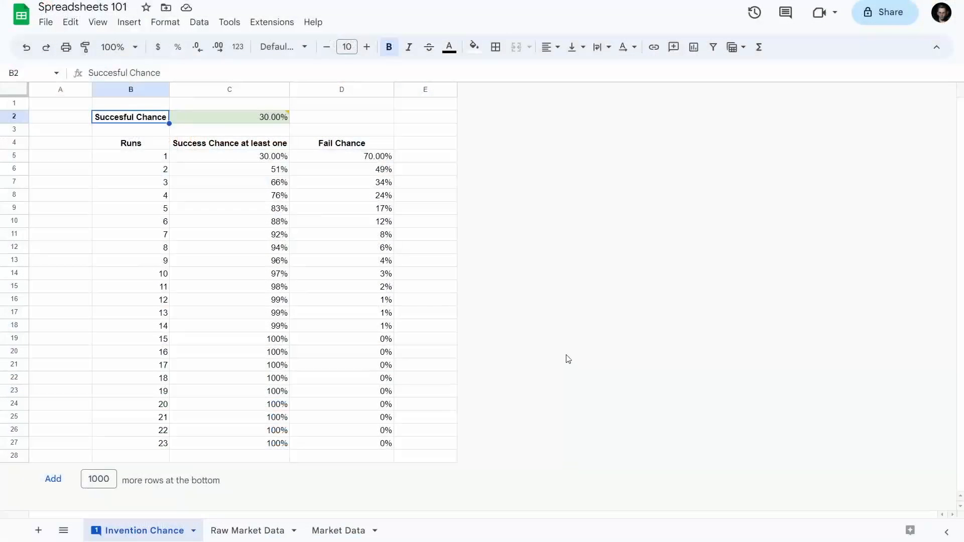
# - In the Spreadsheets 101 file in Google Sheets, add a new sheet after Invention Chance and name it "Mfg. Bonuses"
pyautogui.click(39, 531)
pyautogui.click(249, 531)
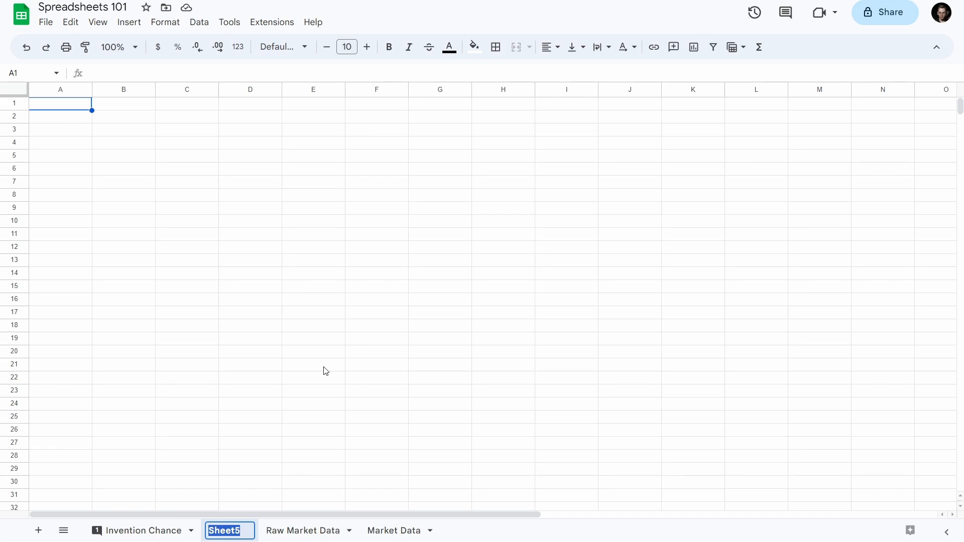
pyautogui.write('M')
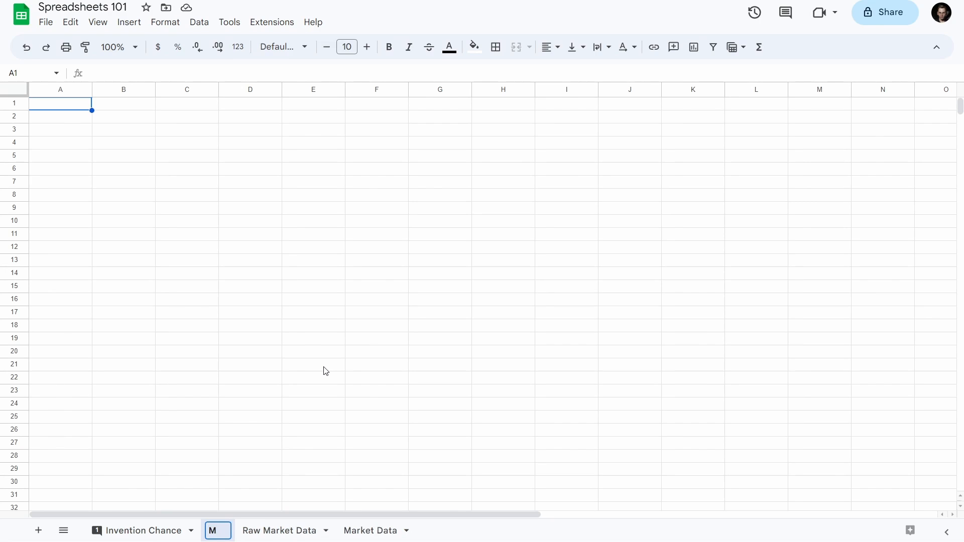
pyautogui.write('fg.')
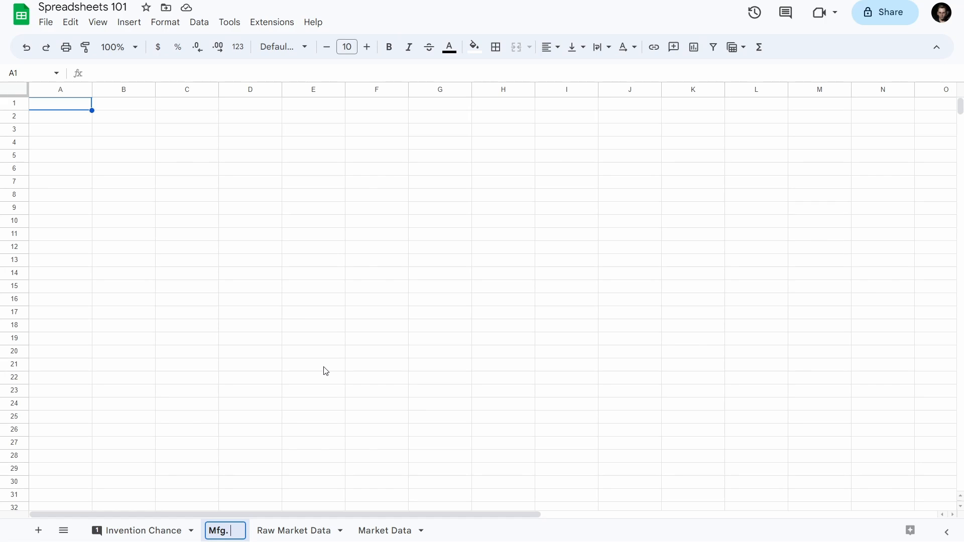
pyautogui.write('Bon')
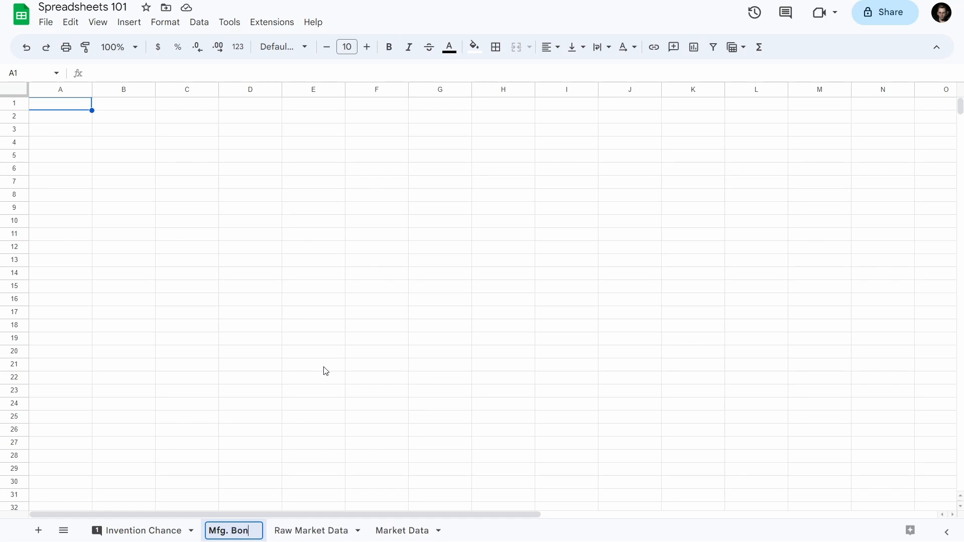
pyautogui.write('uses')
pyautogui.press('Return')
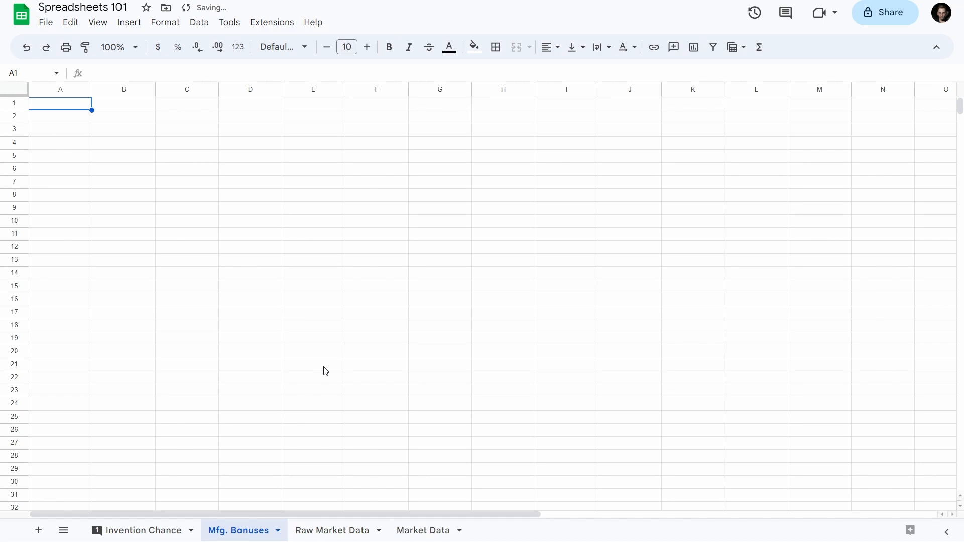
# - Enter the column headers "Structure" in B2 and "Rigs" in C2
pyautogui.click(118, 118)
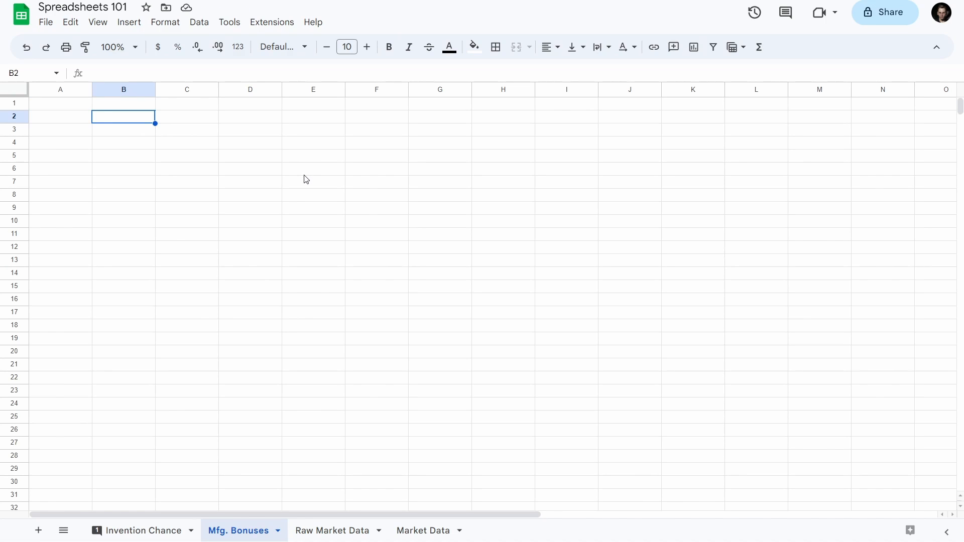
pyautogui.write('Citadel')
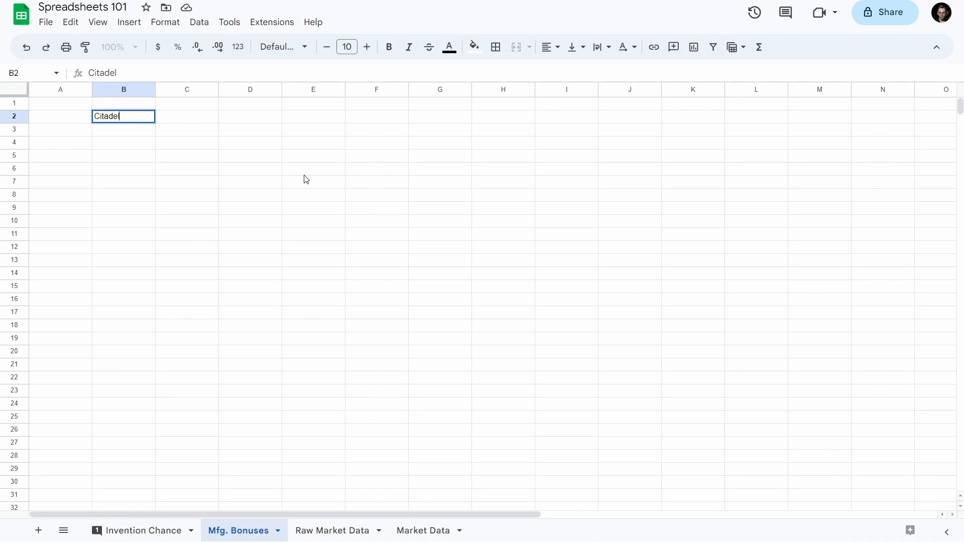
pyautogui.hotkey('ctrl', 'a')
pyautogui.write('Structure')
pyautogui.press('Tab')
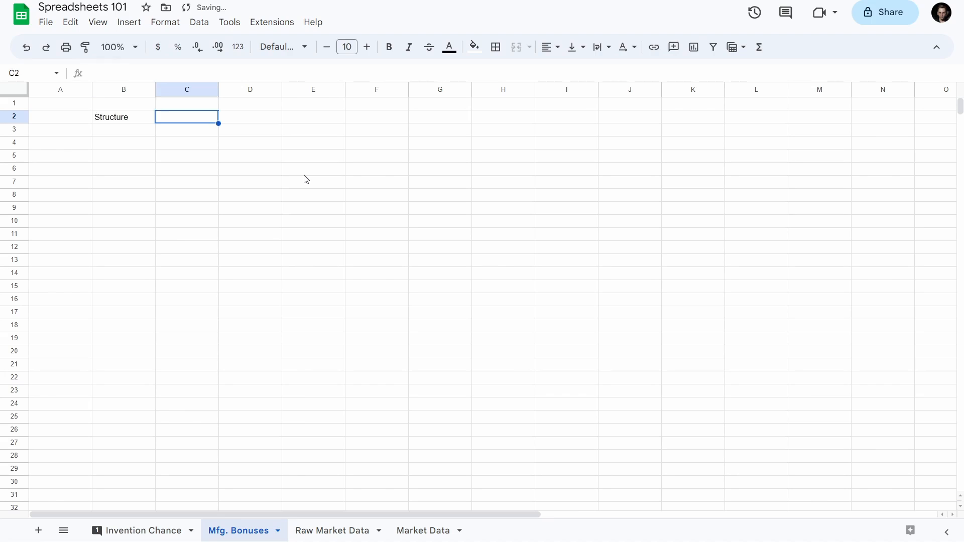
pyautogui.write('Rigs')
pyautogui.press('Tab')
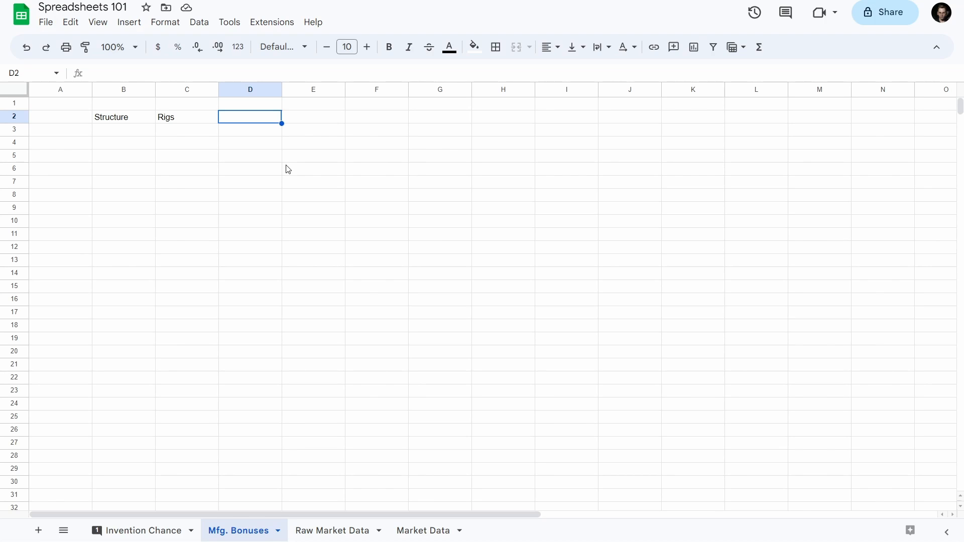
# - Enter the column header "Security" in D2
pyautogui.click(126, 120)
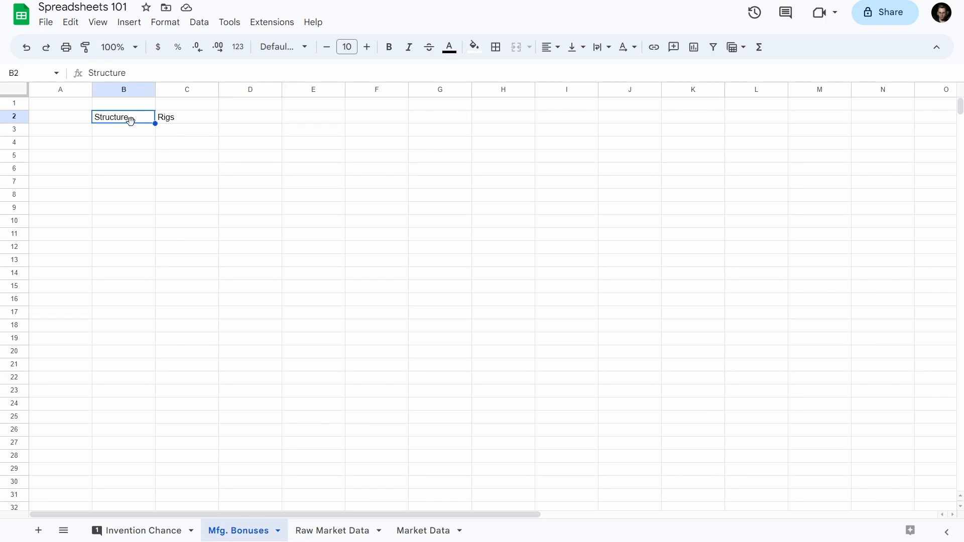
pyautogui.click(240, 120)
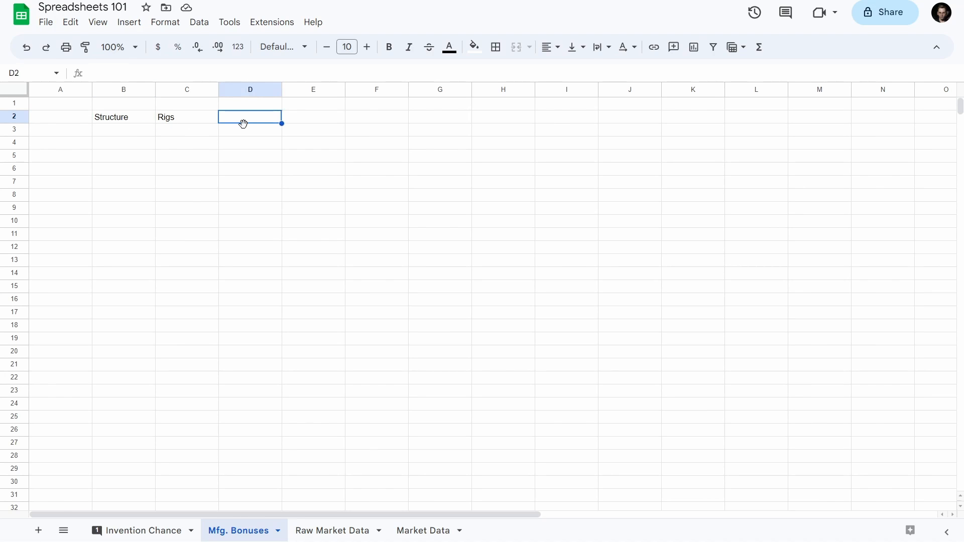
pyautogui.write('Secutity')
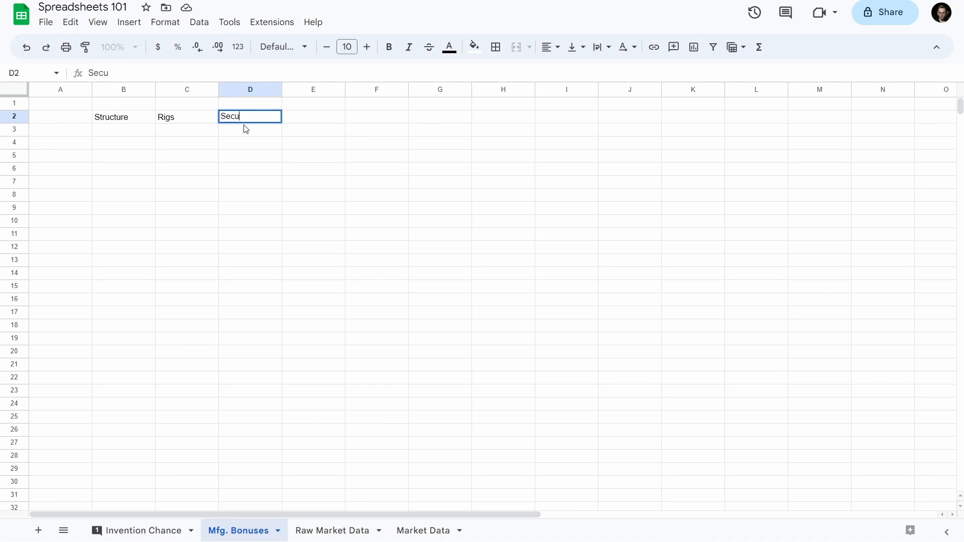
pyautogui.press('BackSpace')
pyautogui.press('BackSpace')
pyautogui.press('BackSpace')
pyautogui.press('BackSpace')
pyautogui.write('rity')
pyautogui.press('Return')
pyautogui.press('Up')
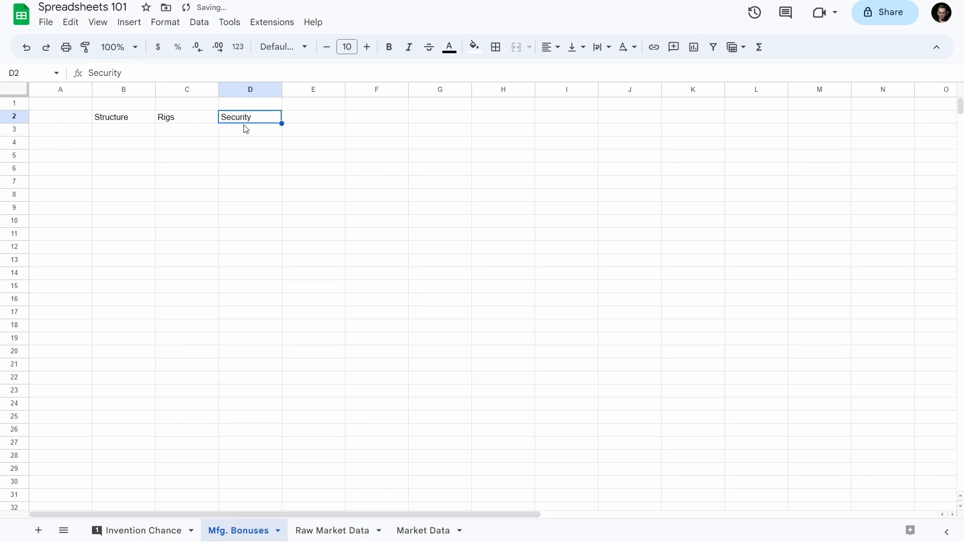
# - Bold the headers in B2:D2 and center-align all of row 2
pyautogui.hotkey('ctrl', 'shift', 'Left')
pyautogui.hotkey('ctrl', 'b')
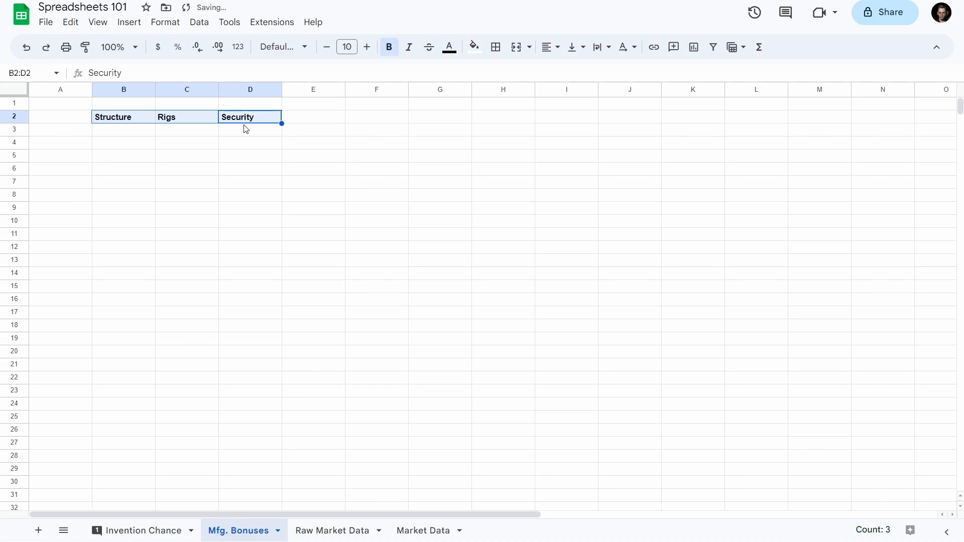
pyautogui.click(549, 48)
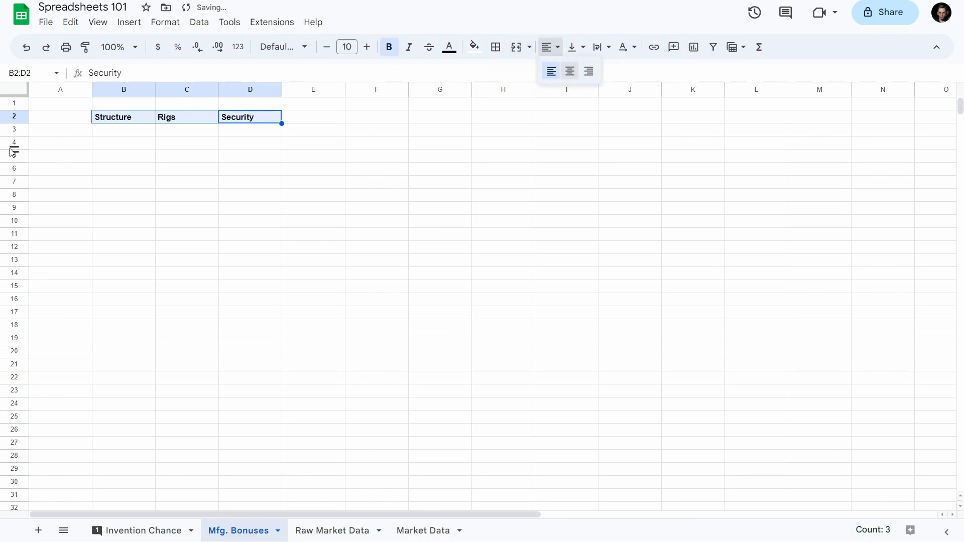
pyautogui.click(14, 116)
pyautogui.click(557, 55)
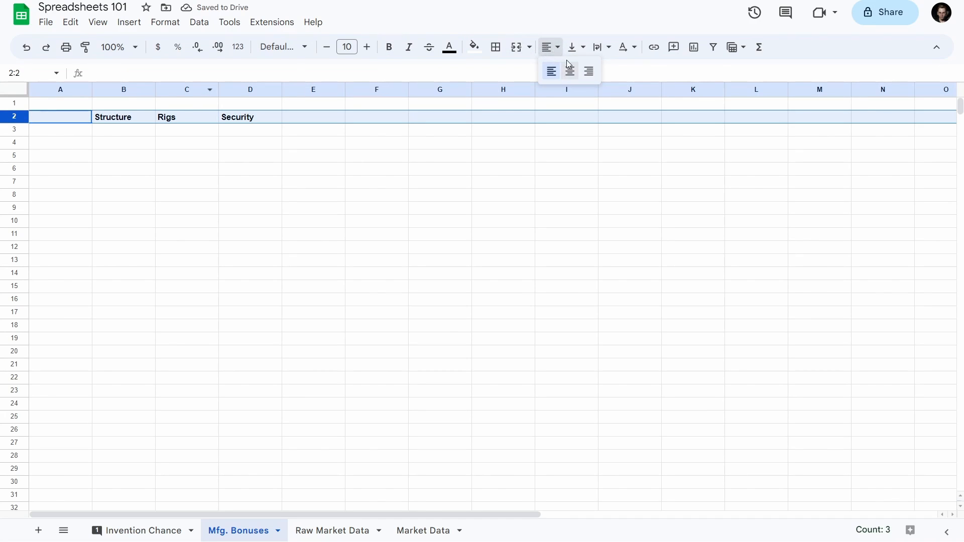
pyautogui.click(568, 71)
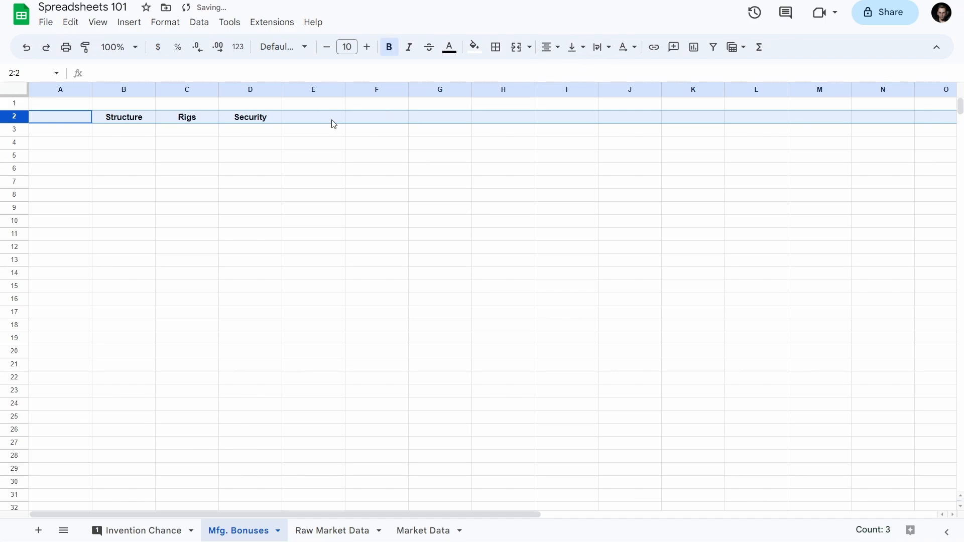
pyautogui.click(308, 124)
pyautogui.click(148, 121)
pyautogui.click(277, 119)
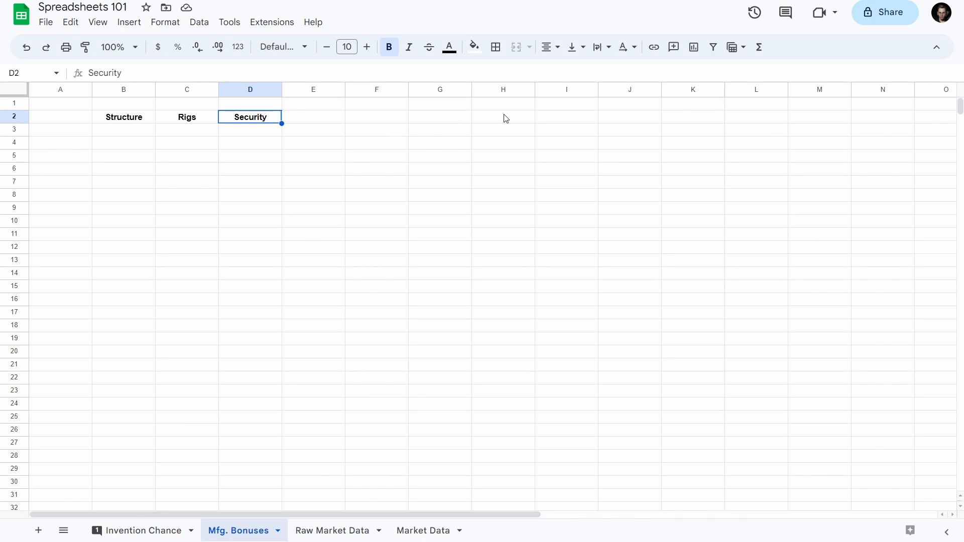
# - List the security levels Highsec, Lowsec and Nullsec in D3:D5 under the Security header
pyautogui.click(249, 129)
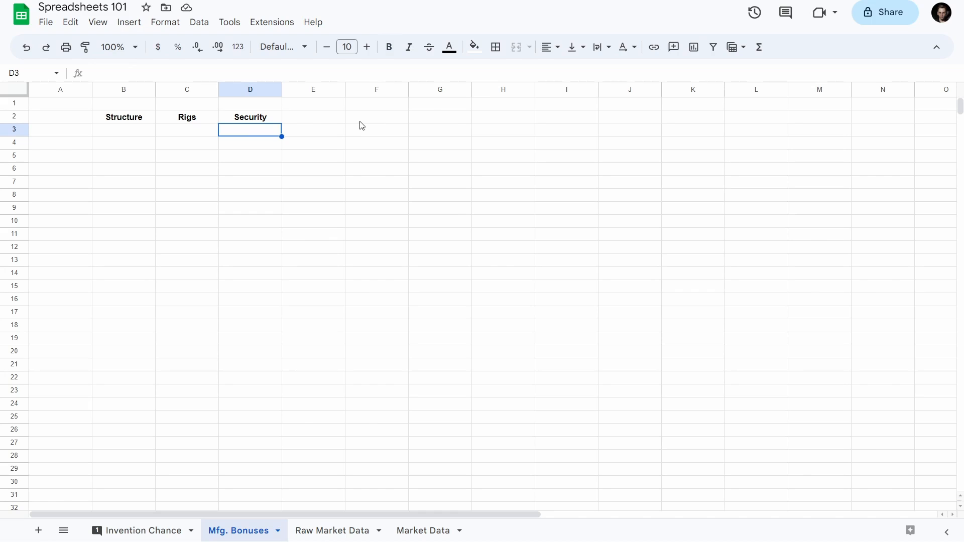
pyautogui.write('Highsec')
pyautogui.press('Return')
pyautogui.write('Low')
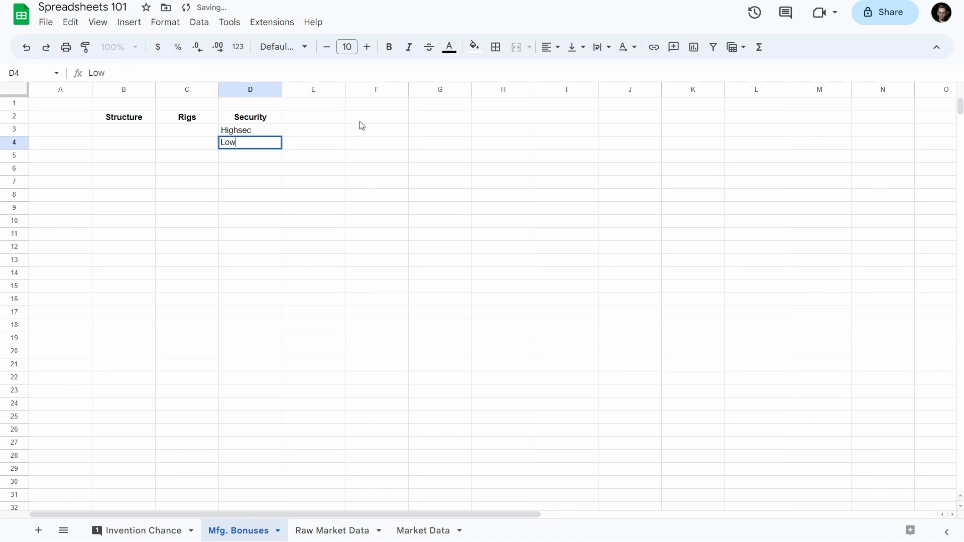
pyautogui.write('sec')
pyautogui.press('Return')
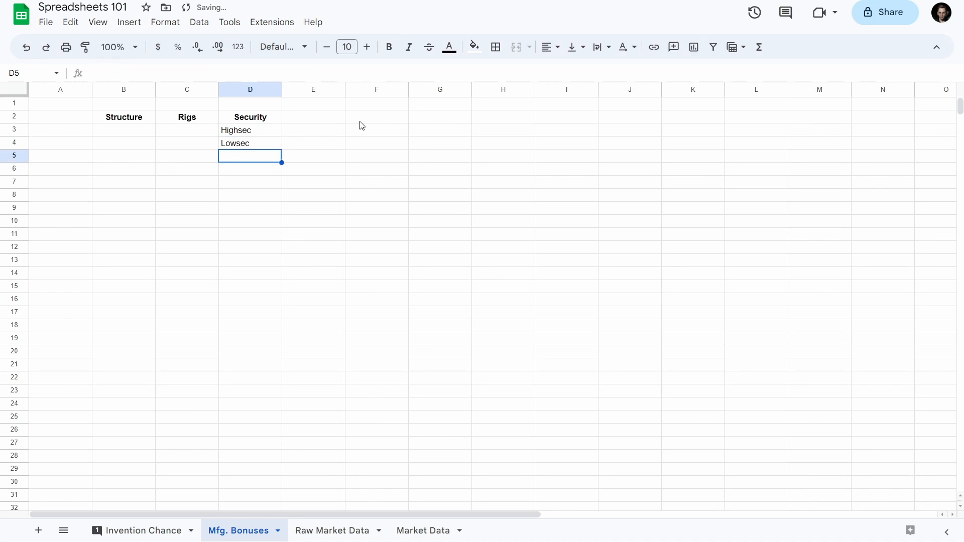
pyautogui.write('Nullsec')
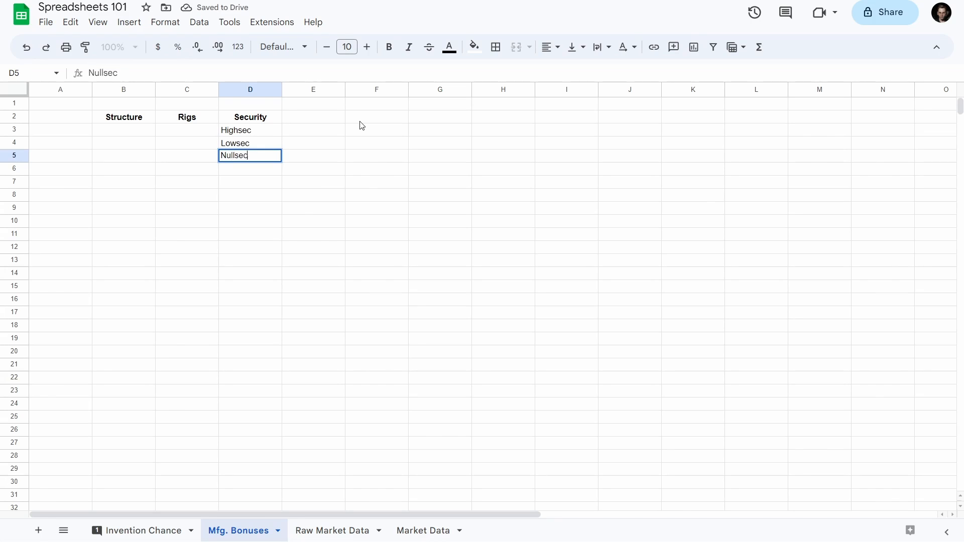
pyautogui.press('Return')
# - Extend the Nullsec entry in D5 to read "Nullsec/WH"
pyautogui.press('Up')
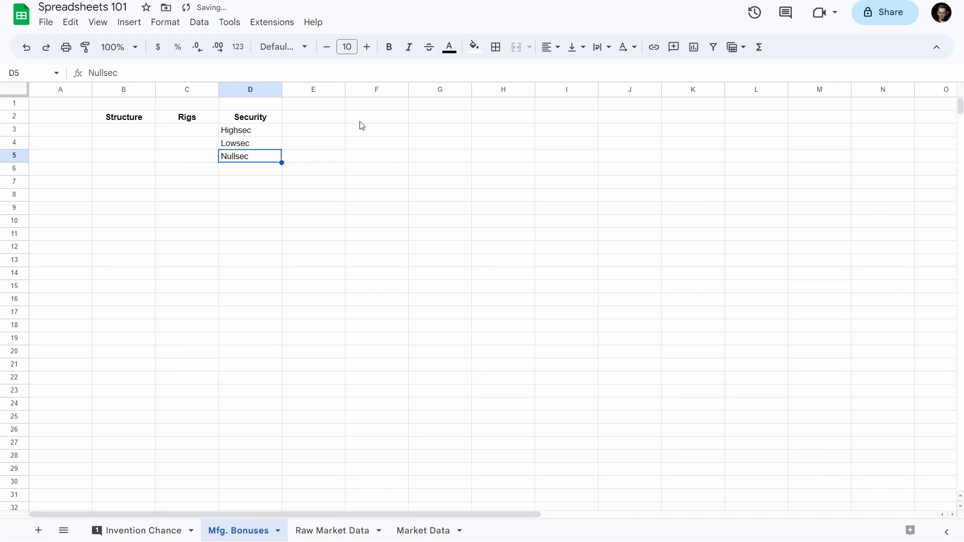
pyautogui.press('Return')
pyautogui.write('/WH')
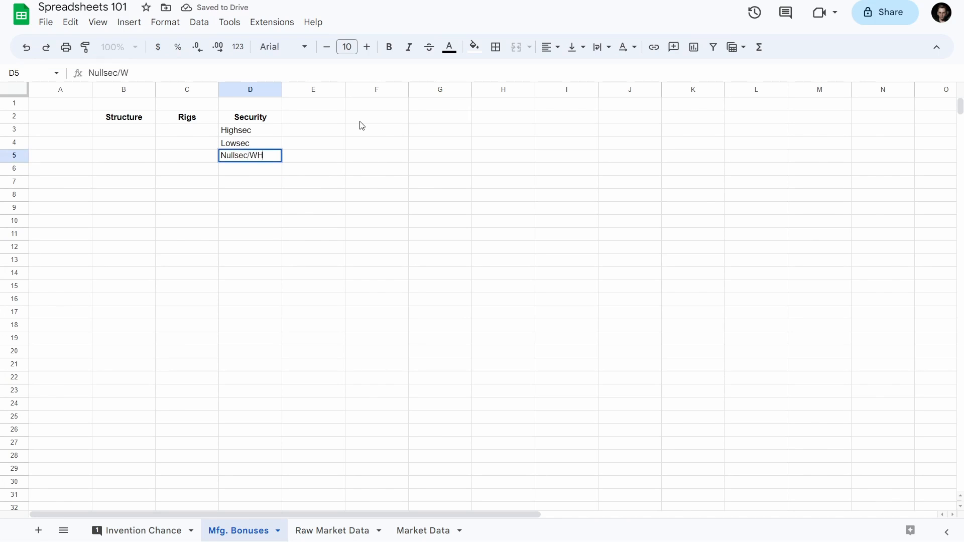
pyautogui.press('Return')
pyautogui.press('Up')
pyautogui.press('Up')
pyautogui.press('Up')
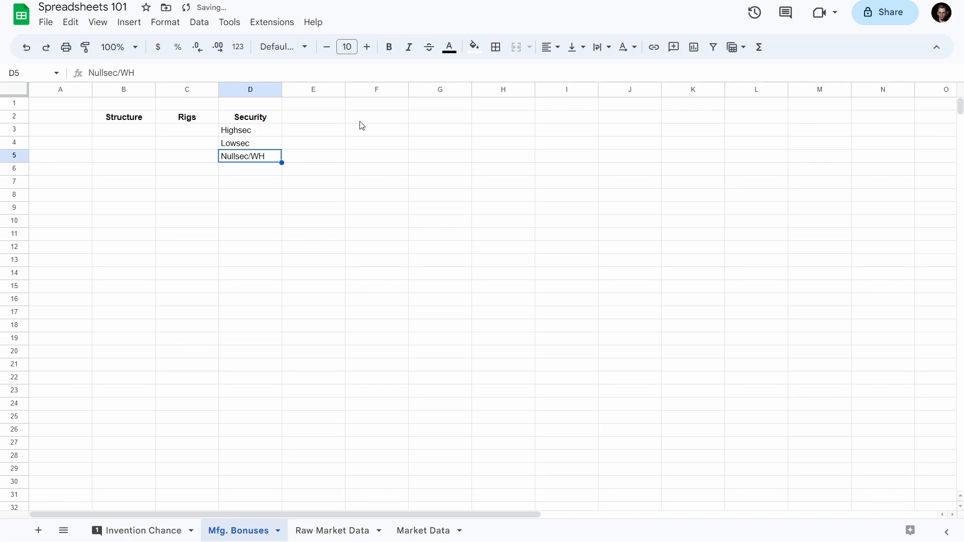
pyautogui.press('Down')
pyautogui.press('Down')
pyautogui.press('Down')
pyautogui.press('Up')
pyautogui.press('Up')
pyautogui.press('Up')
pyautogui.press('Up')
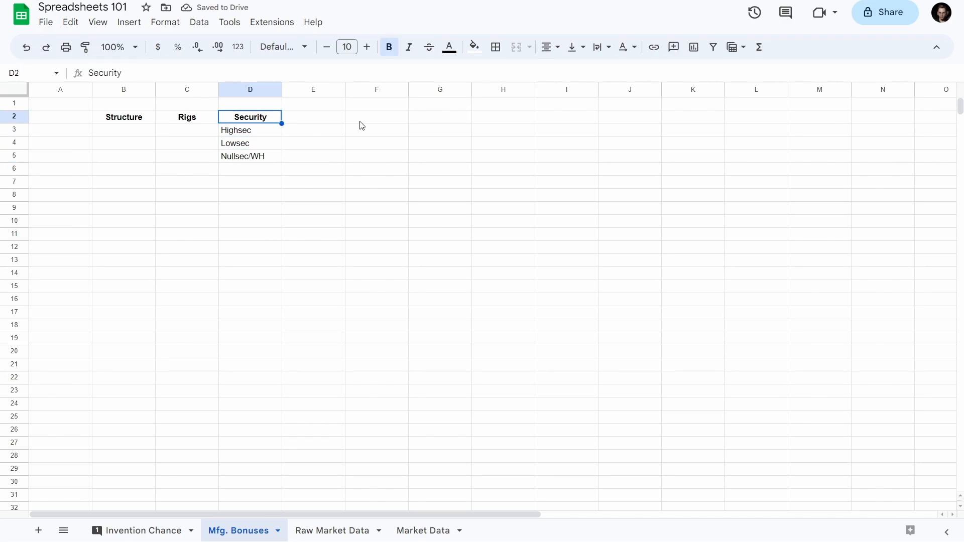
pyautogui.press('Down')
pyautogui.press('Down')
pyautogui.press('Down')
pyautogui.press('Up')
pyautogui.press('Right')
pyautogui.press('Right')
pyautogui.press('Up')
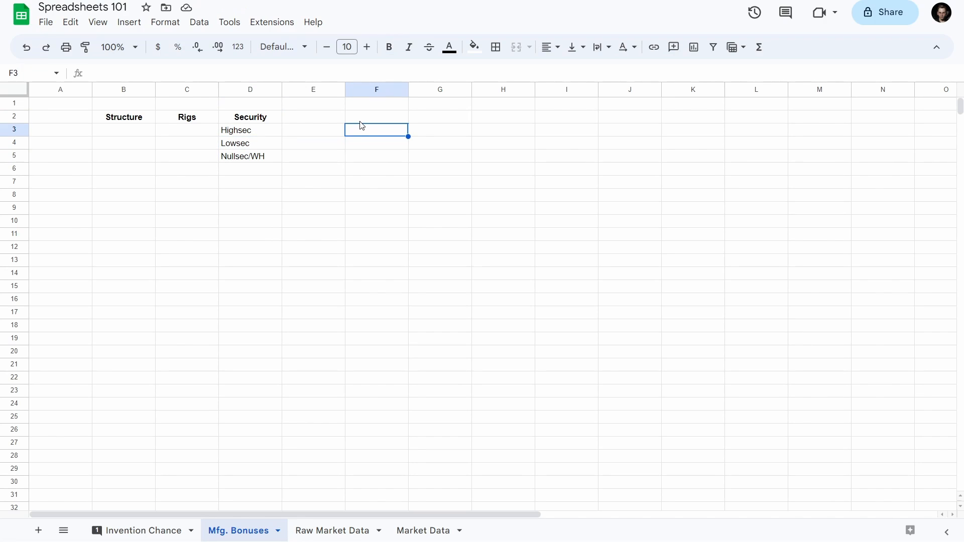
pyautogui.press('Left')
pyautogui.press('Left')
# - Insert two blank columns between Rigs and Security, and one blank column between Structure and Rigs
pyautogui.rightClick(232, 91)
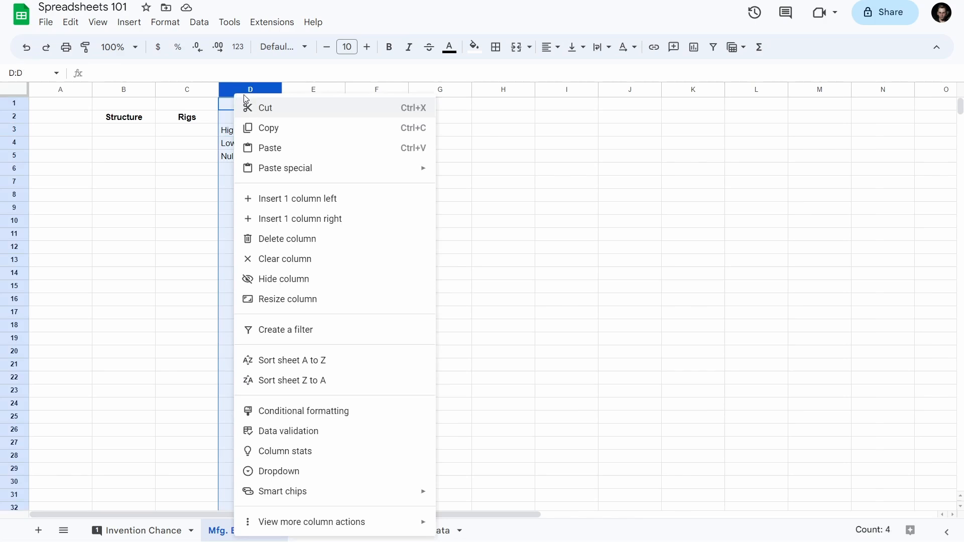
pyautogui.click(300, 200)
pyautogui.click(363, 170)
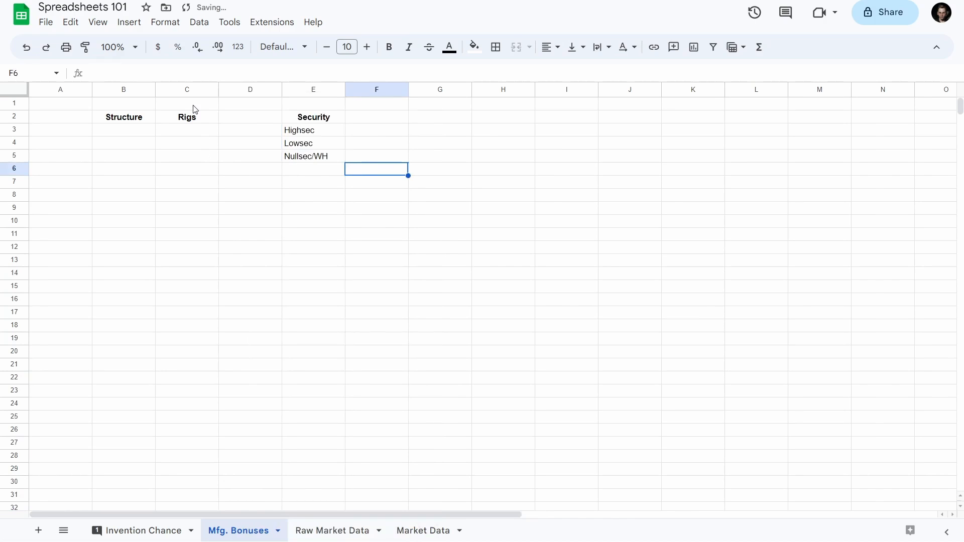
pyautogui.rightClick(255, 92)
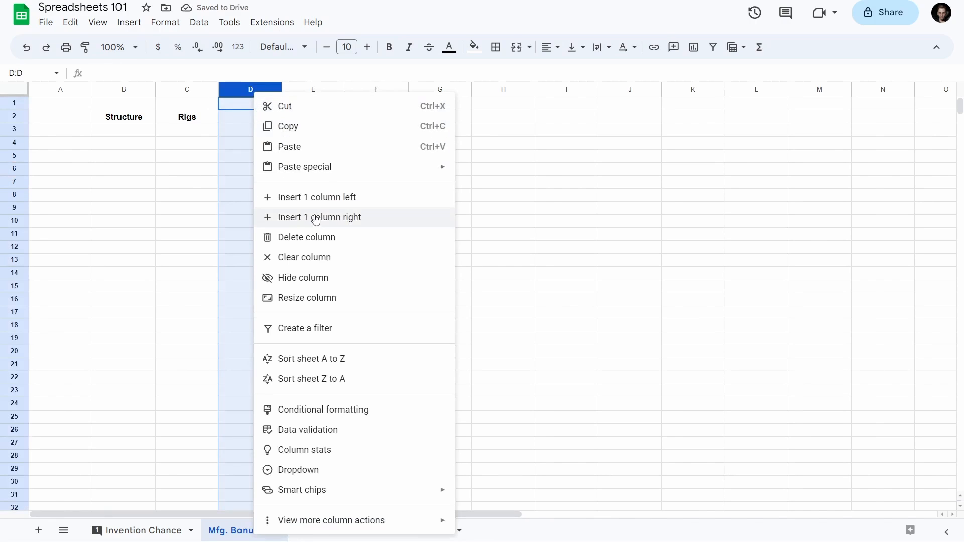
pyautogui.click(266, 198)
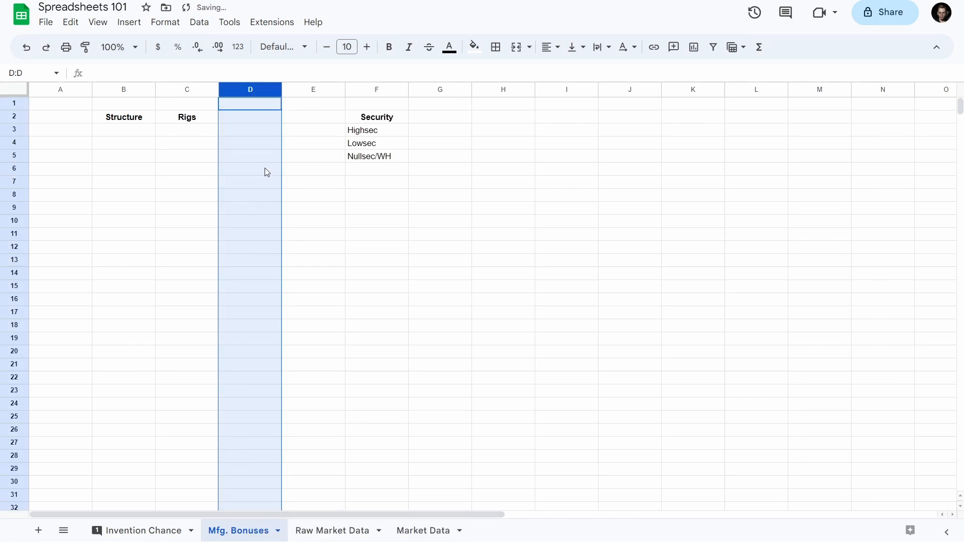
pyautogui.rightClick(174, 91)
pyautogui.click(235, 199)
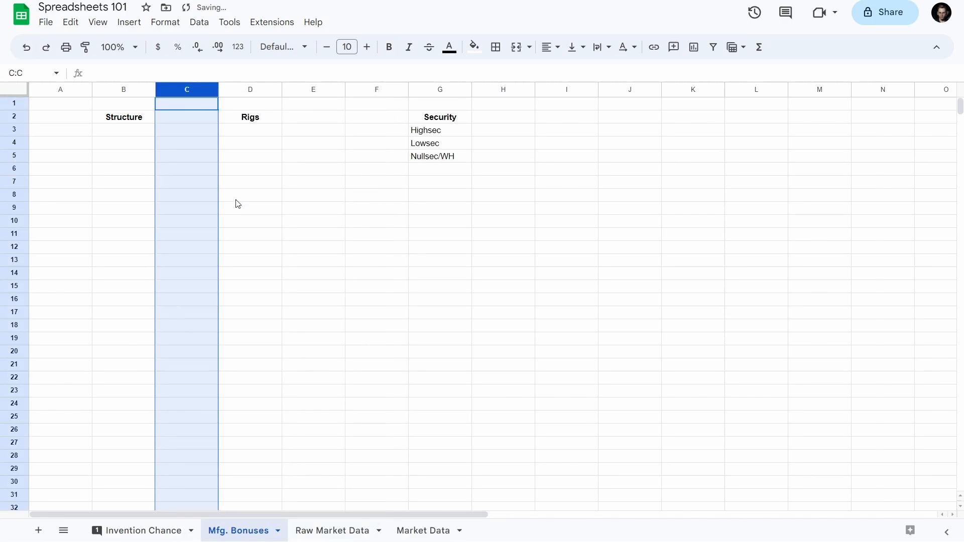
# - Enter the header "Multiplier" in E2 beside Rigs and in H2 beside Security
pyautogui.click(247, 131)
pyautogui.click(317, 134)
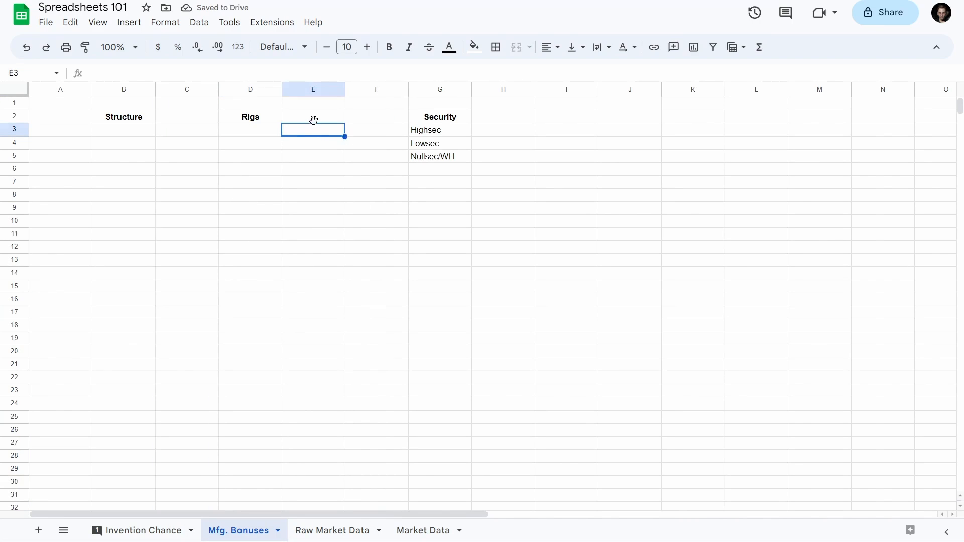
pyautogui.click(314, 119)
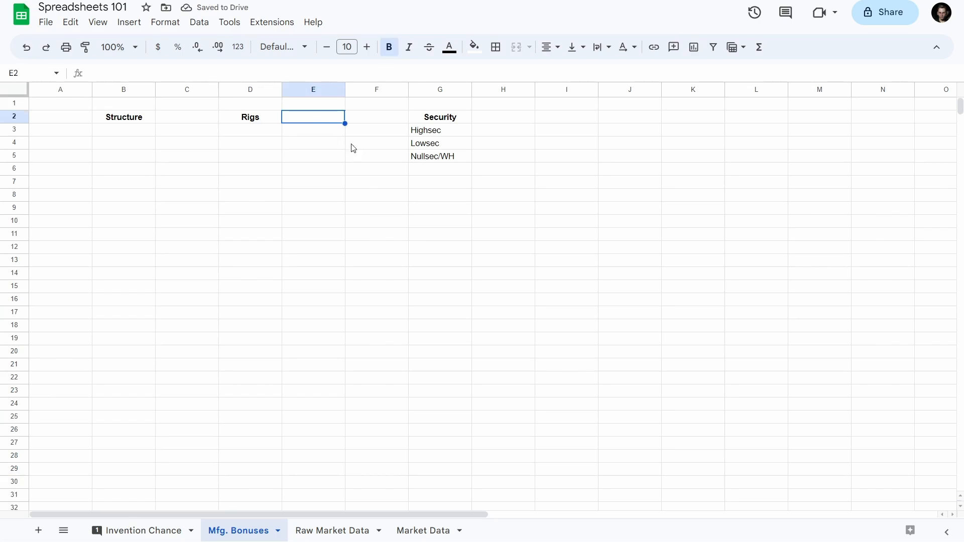
pyautogui.write('Multiplier')
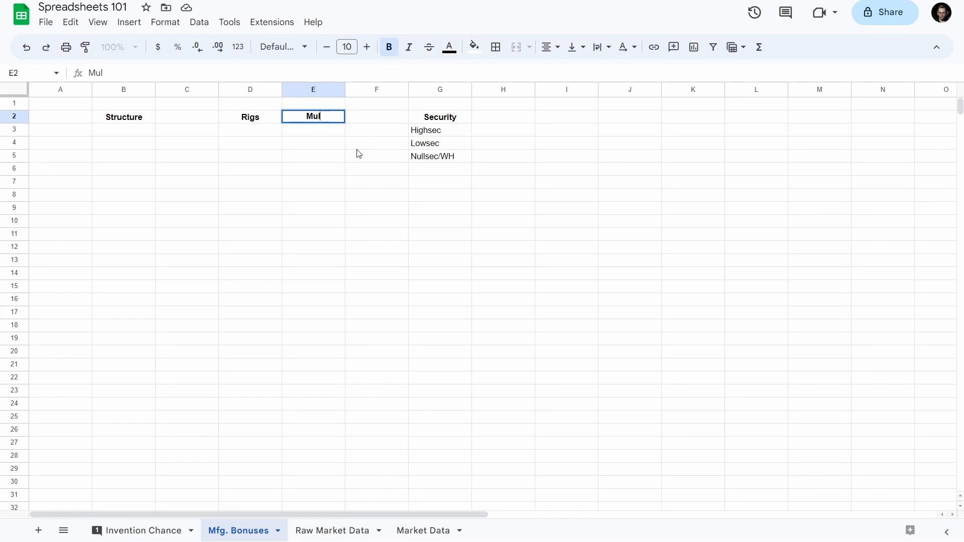
pyautogui.press('Tab')
pyautogui.press('Tab')
pyautogui.press('Tab')
pyautogui.write('Multiplier')
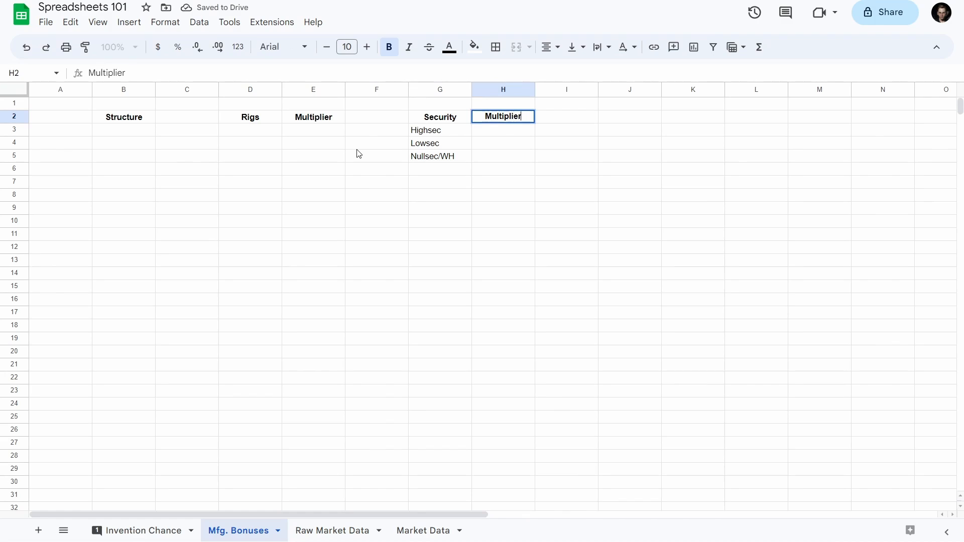
# - List the structures Raitaru, Azbel and Sotyo in B3:B5 under the Structure header
pyautogui.press('Left')
pyautogui.press('Left')
pyautogui.press('Left')
pyautogui.press('Left')
pyautogui.press('Left')
pyautogui.press('Left')
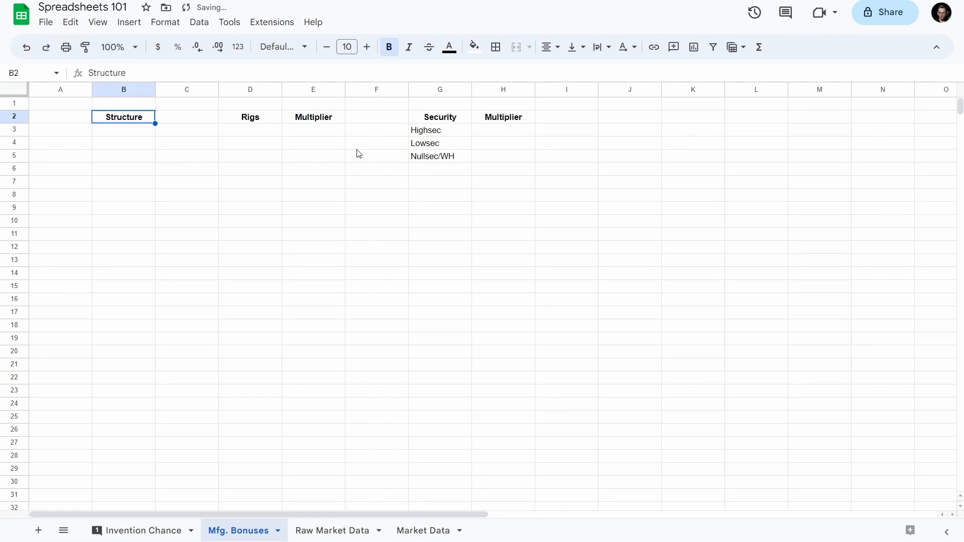
pyautogui.press('Down')
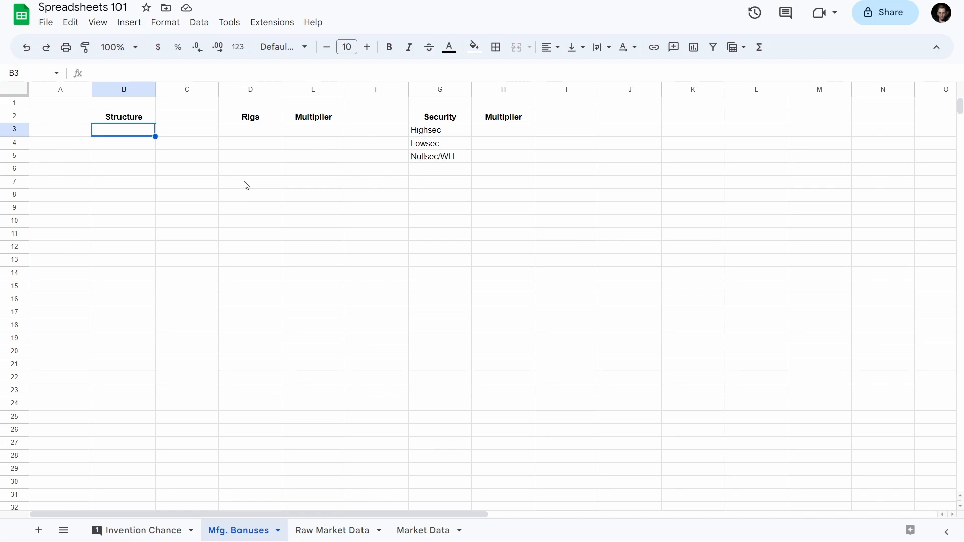
pyautogui.write('Rait')
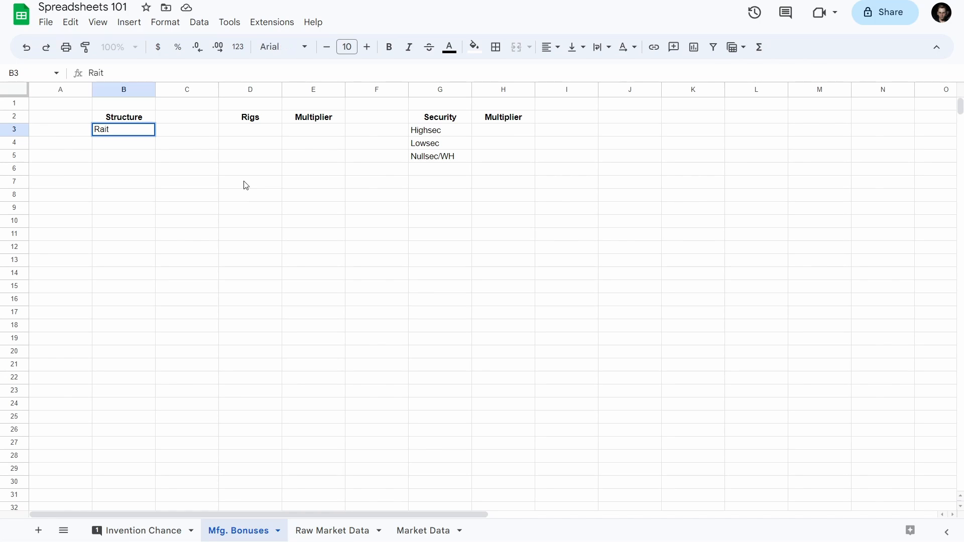
pyautogui.write('auu')
pyautogui.press('Return')
pyautogui.write('Azbel')
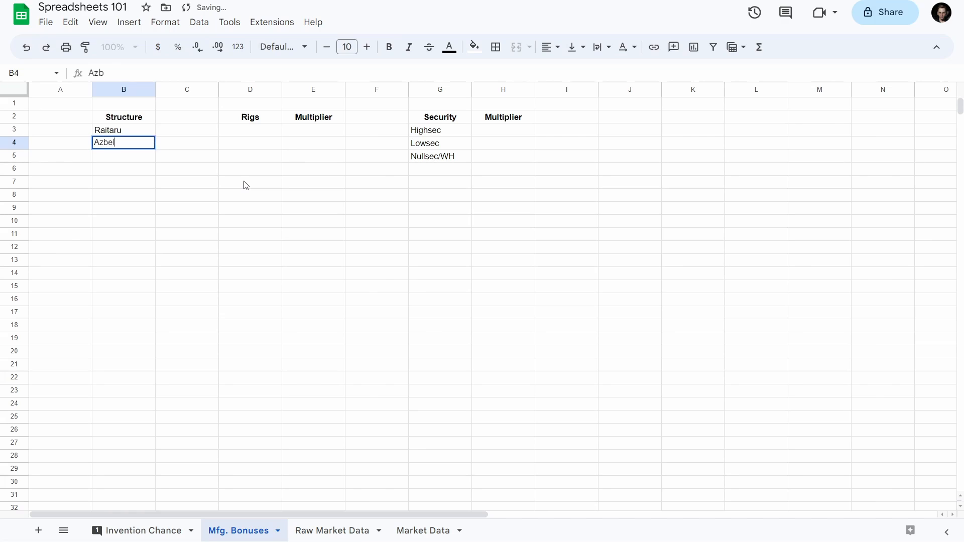
pyautogui.press('Return')
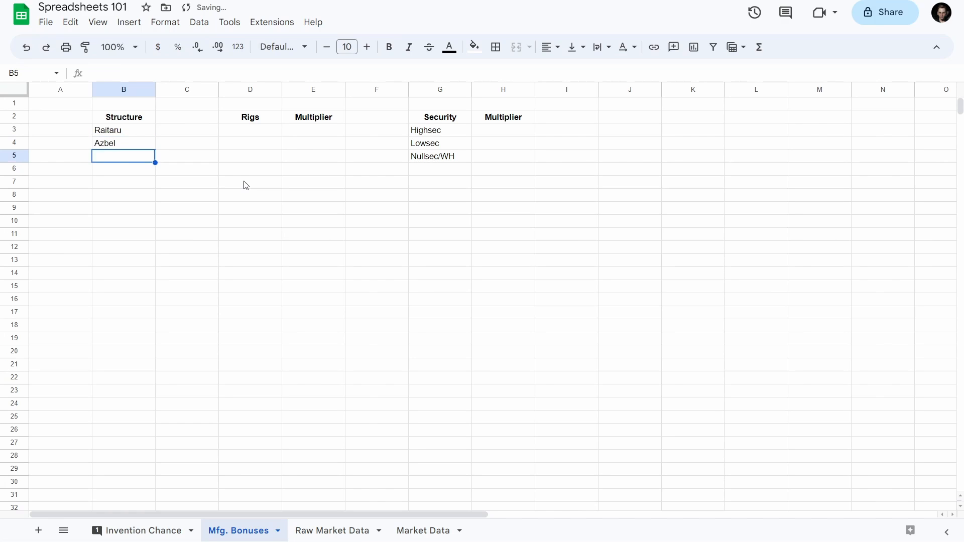
pyautogui.write('Sotyi')
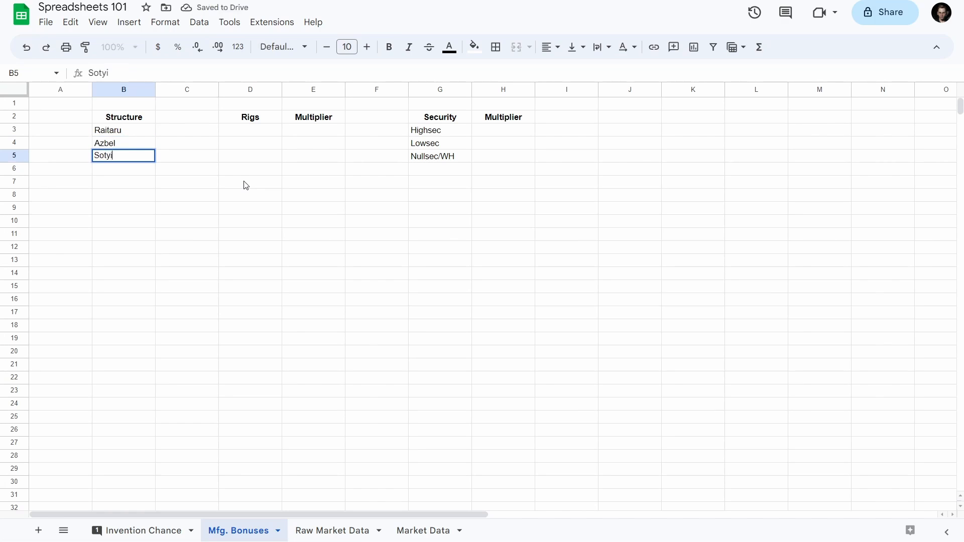
pyautogui.press('BackSpace')
pyautogui.write('o')
pyautogui.press('Left')
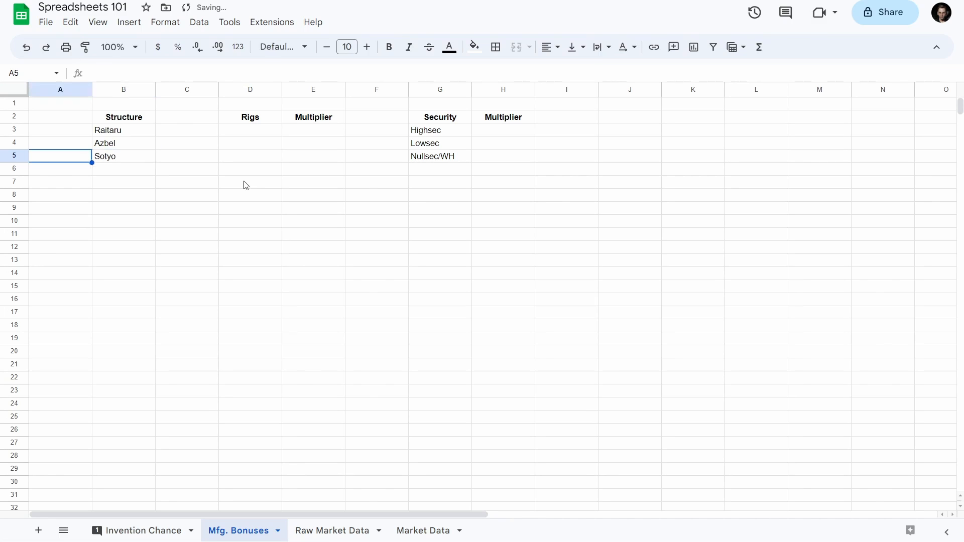
# - Correct the spelling of the structure name in B5 to "Sotiyo"
pyautogui.press('Right')
pyautogui.press('Down')
pyautogui.press('Up')
pyautogui.press('Return')
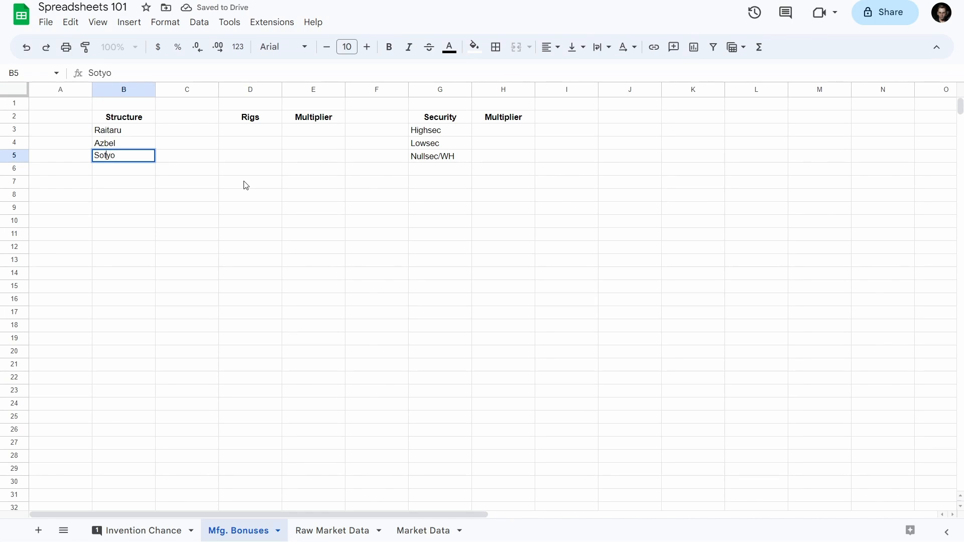
pyautogui.press('Left')
pyautogui.press('Left')
pyautogui.write('i')
pyautogui.press('Return')
pyautogui.press('Up')
pyautogui.press('Up')
pyautogui.press('Up')
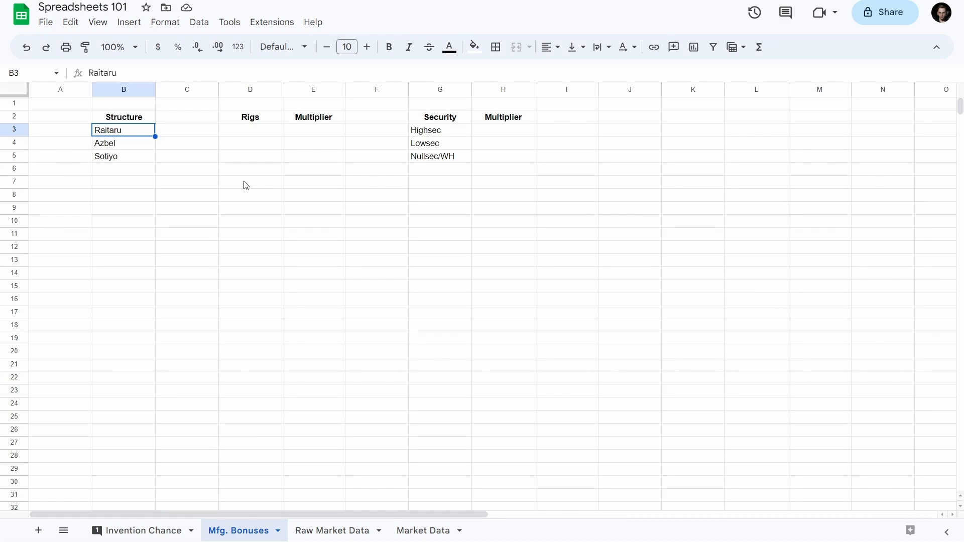
pyautogui.press('Right')
pyautogui.press('Right')
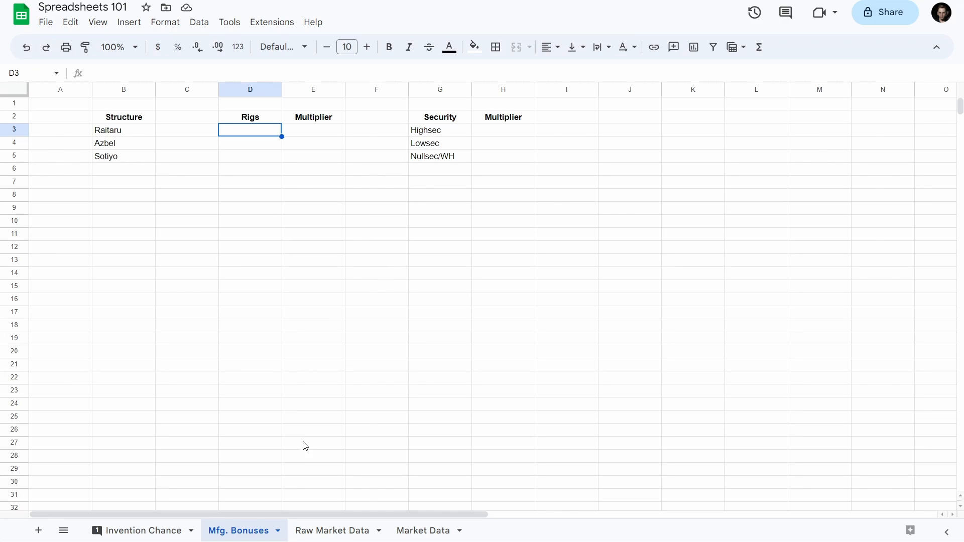
# - Add a new sheet after Mfg. Bonuses and enter the header "Blueprint" in B2
pyautogui.click(35, 530)
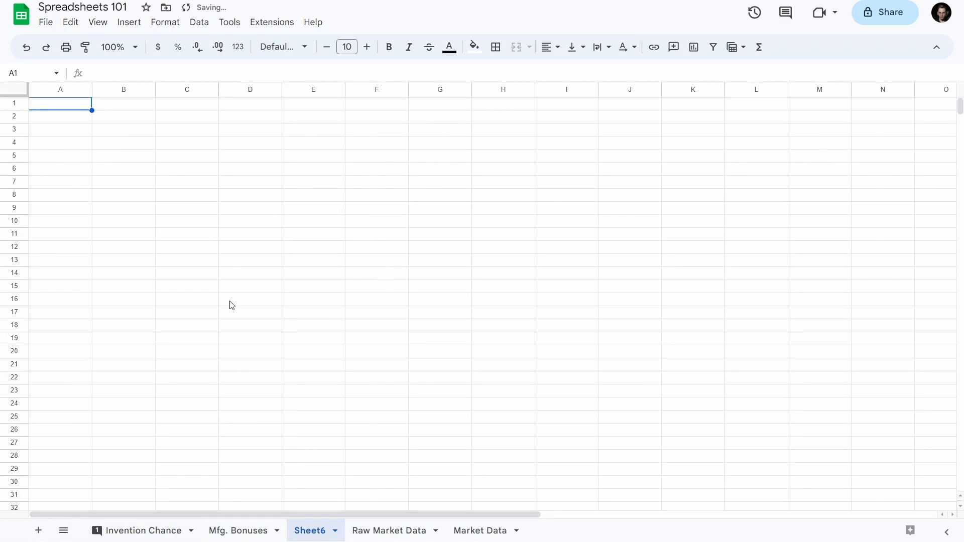
pyautogui.click(131, 123)
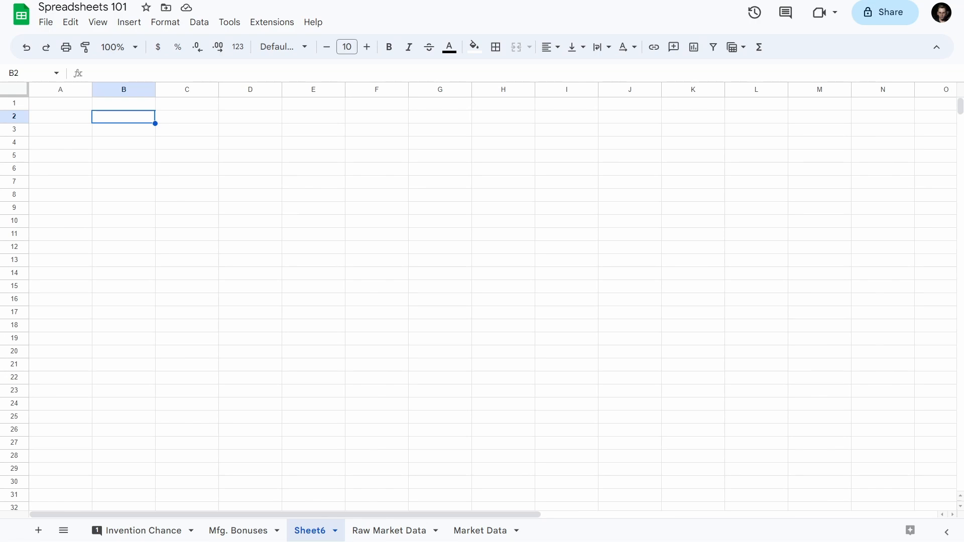
pyautogui.write('Ti')
pyautogui.press('BackSpace')
pyautogui.press('BackSpace')
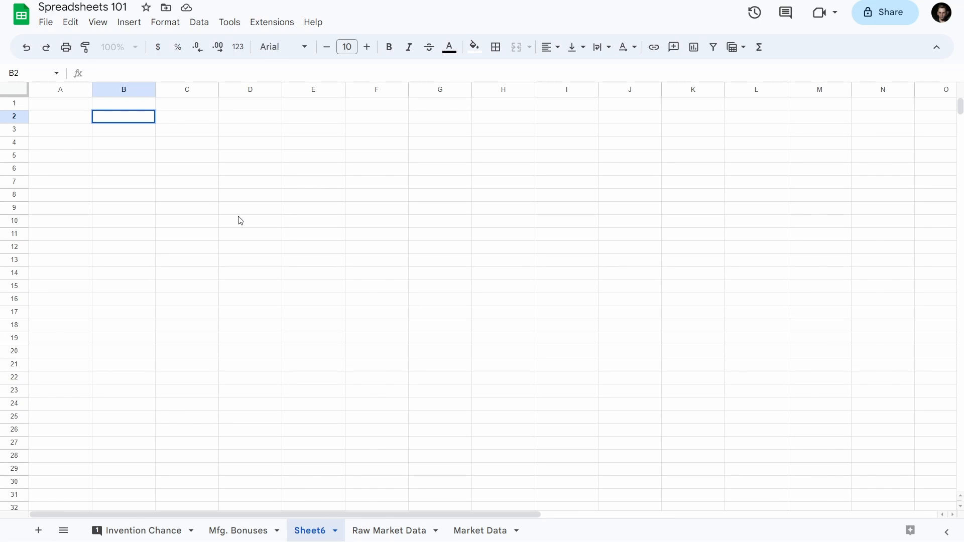
pyautogui.write('Blueprint')
pyautogui.press('Tab')
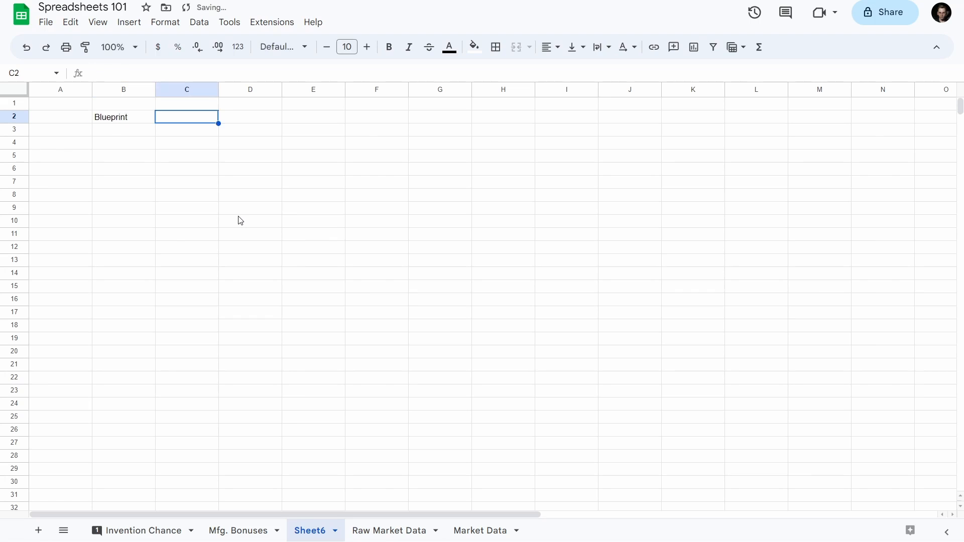
# - Enter the mineral headers Tritanium, Pyerite and Mexallon in C2:E2
pyautogui.write('Tritan')
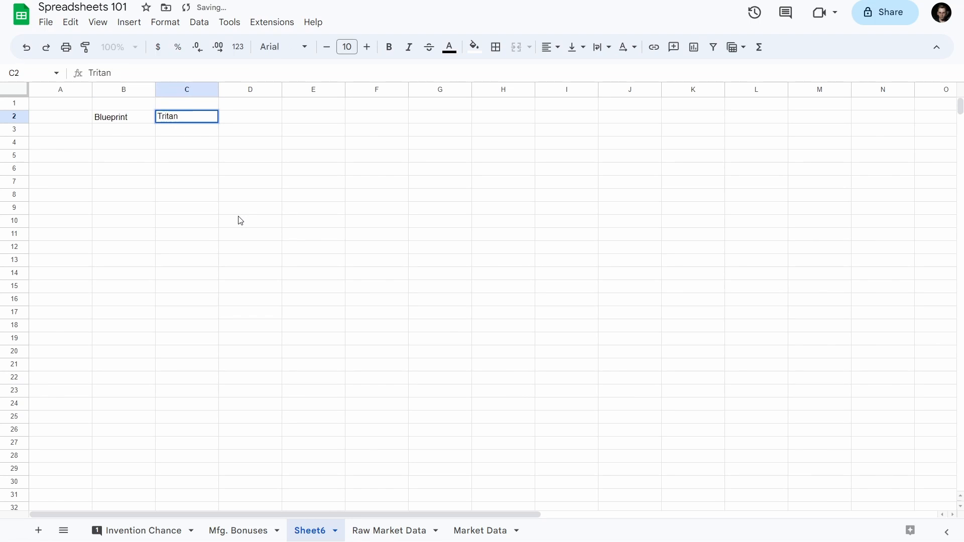
pyautogui.write('ium')
pyautogui.press('Tab')
pyautogui.write('Pyrite')
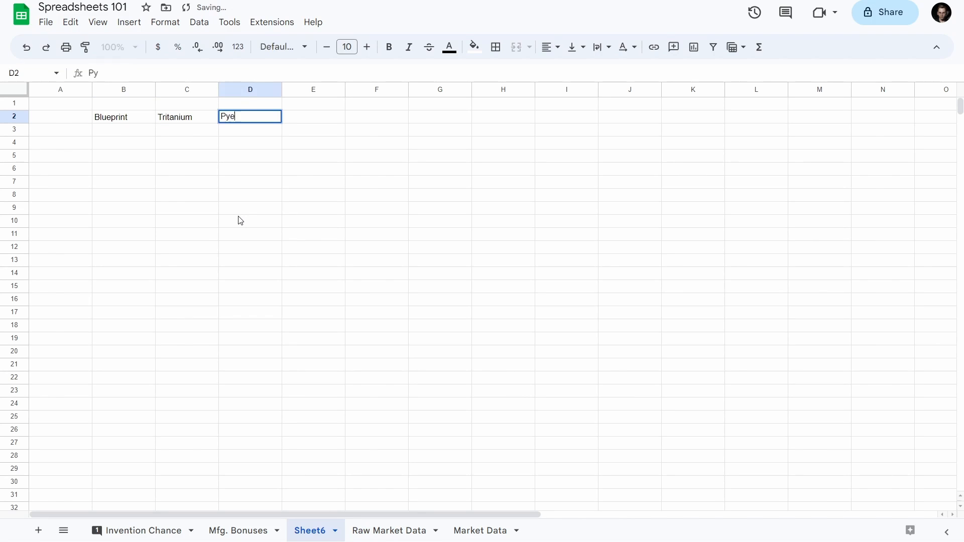
pyautogui.press('Tab')
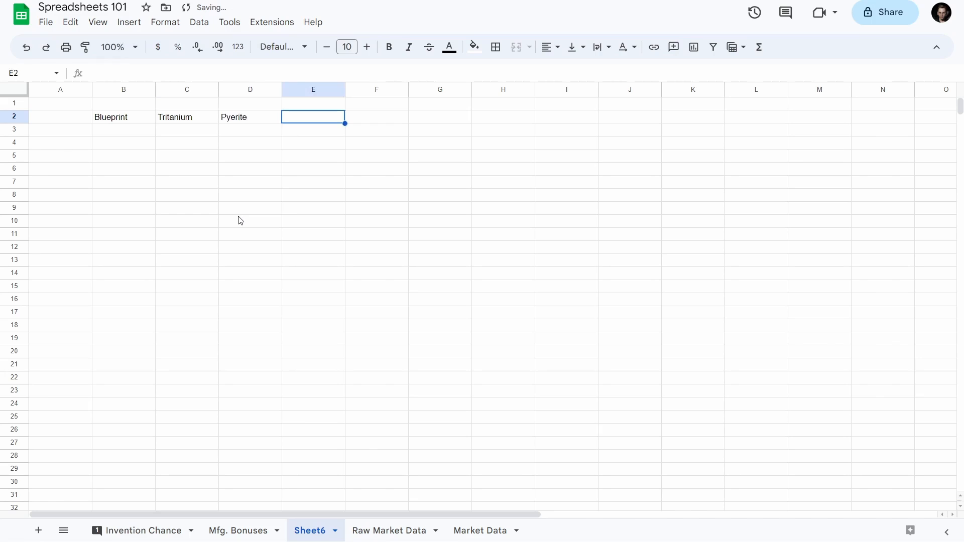
pyautogui.write('Mexallon')
pyautogui.press('Tab')
# - Continue the header row with Nocxium, Isogen, Megacyte, Zydrine and Morphite in F2:J2
pyautogui.write('No')
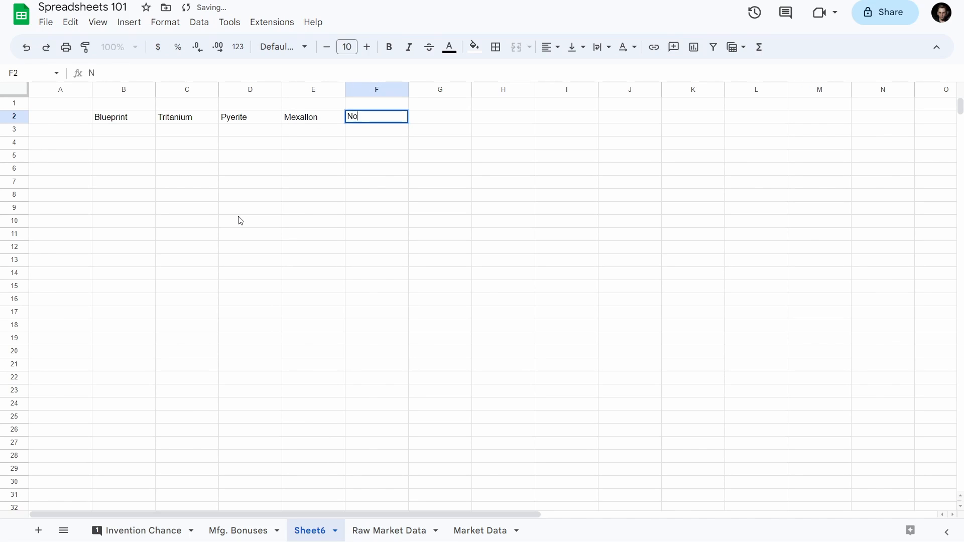
pyautogui.write('cxium')
pyautogui.press('Tab')
pyautogui.write('Is')
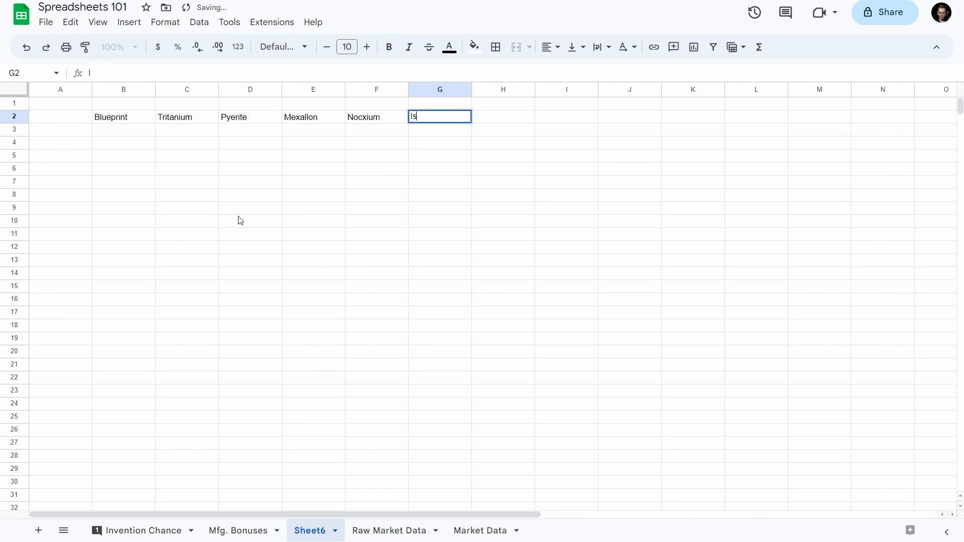
pyautogui.write('ogen')
pyautogui.press('Tab')
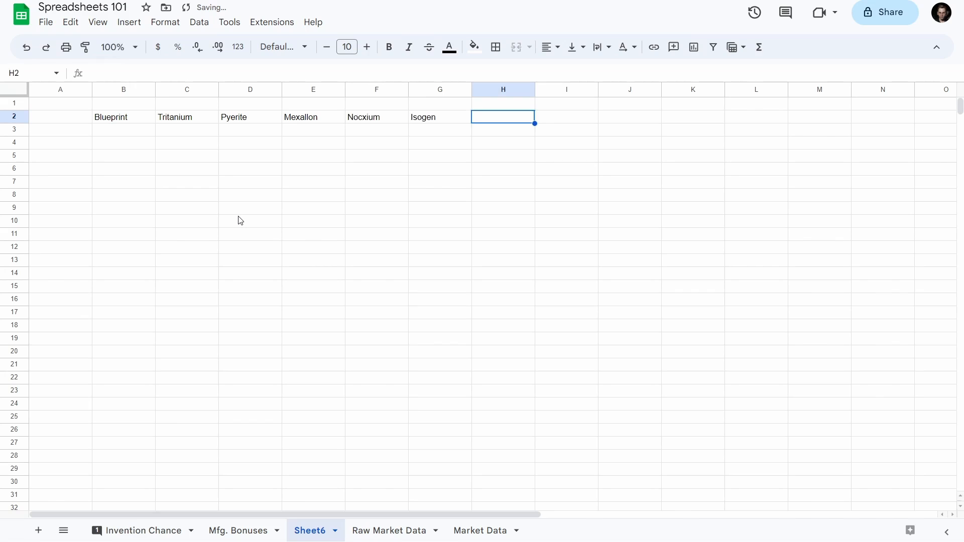
pyautogui.write('Megacyte')
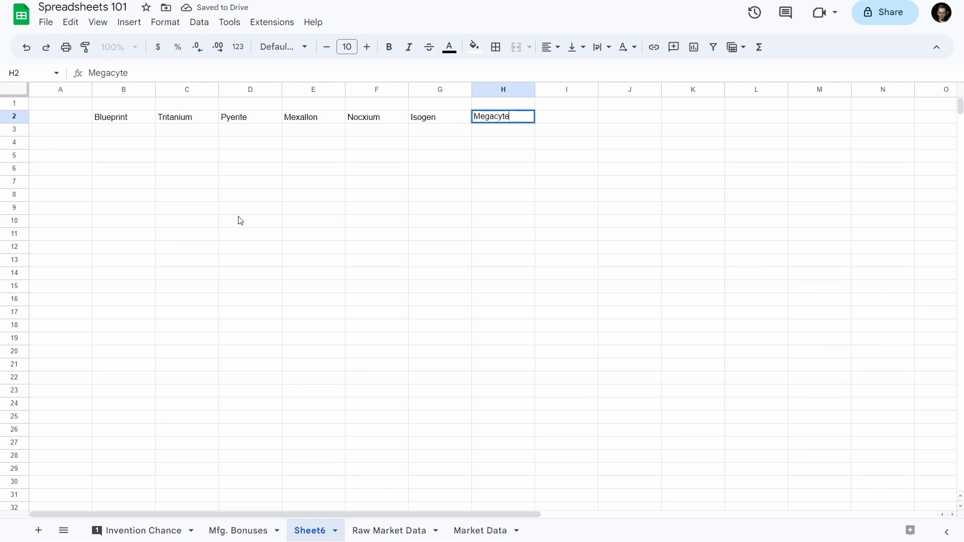
pyautogui.press('Tab')
pyautogui.write('Zydrine')
pyautogui.press('Tab')
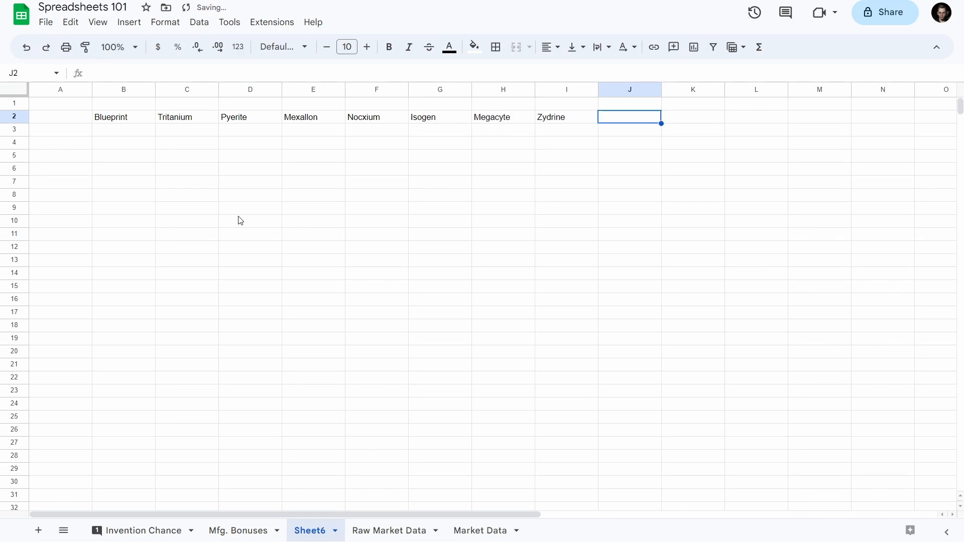
pyautogui.write('Morphite')
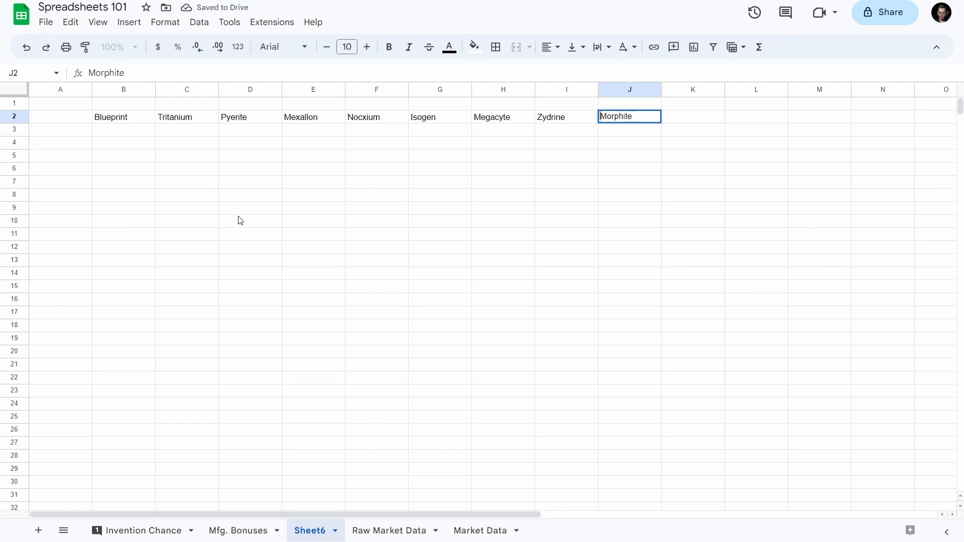
# - Make the headers in row 2 bold and center them horizontally
pyautogui.click(15, 117)
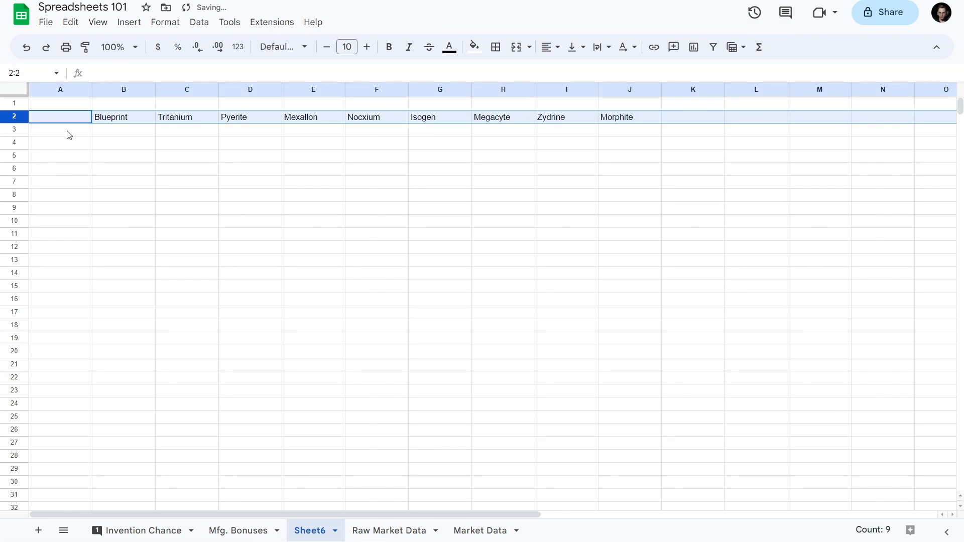
pyautogui.hotkey('ctrl', 'b')
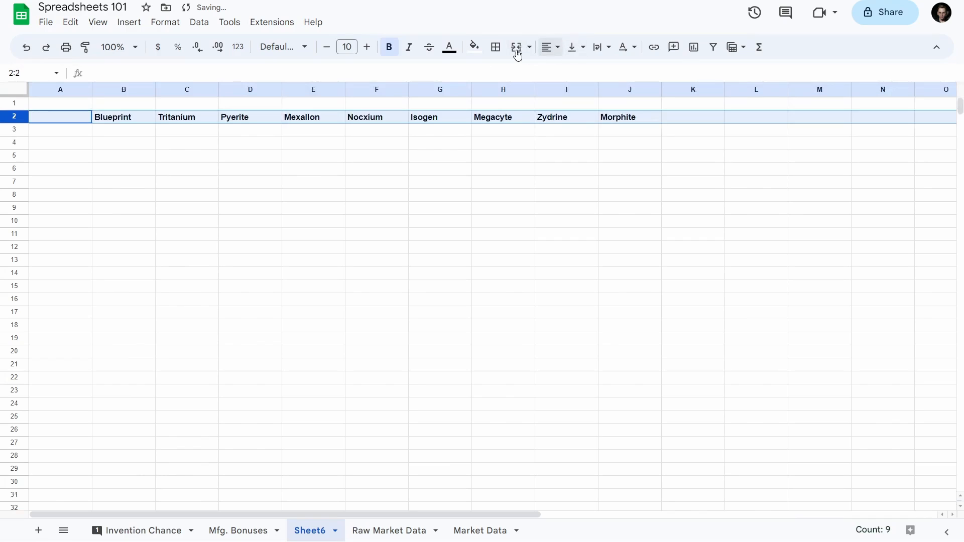
pyautogui.click(551, 47)
pyautogui.click(568, 72)
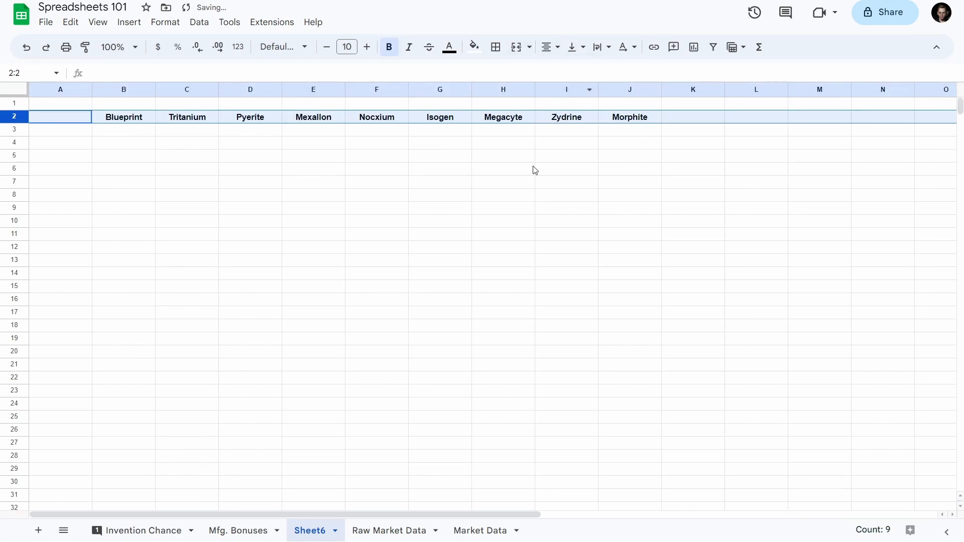
# - Enter the Atron blueprint in B3 with 32000 Tritanium, 6000 Pyerite and 2500 Mexallon
pyautogui.click(141, 132)
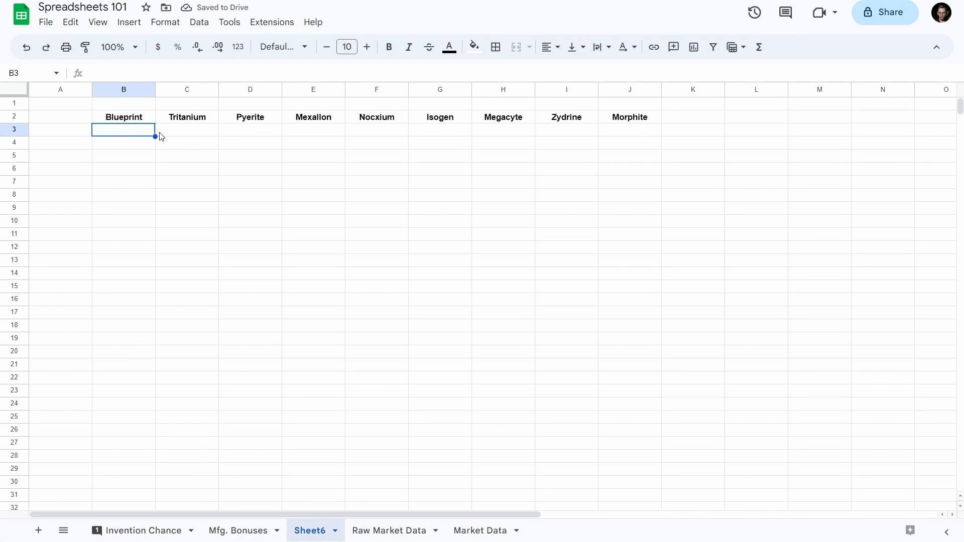
pyautogui.write('Atron')
pyautogui.press('Tab')
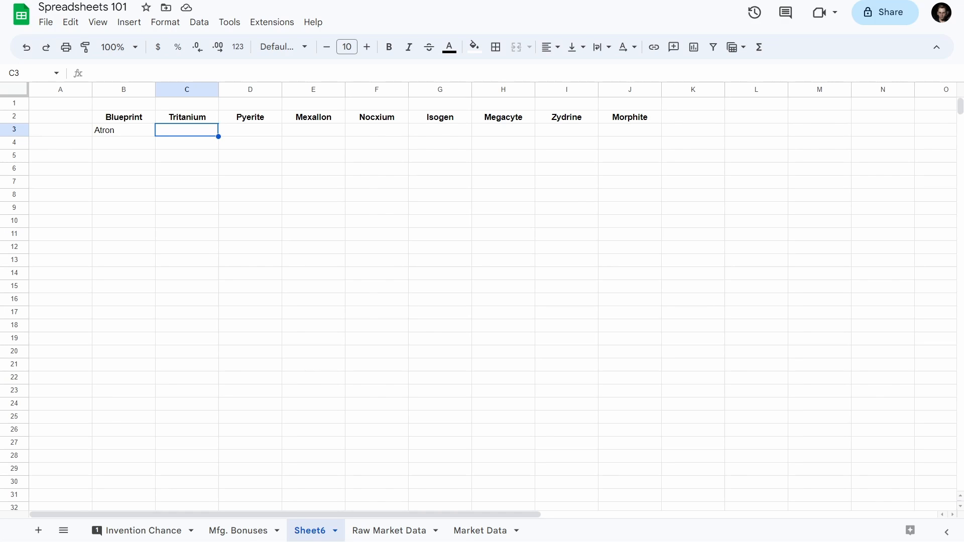
pyautogui.write('32000')
pyautogui.press('Tab')
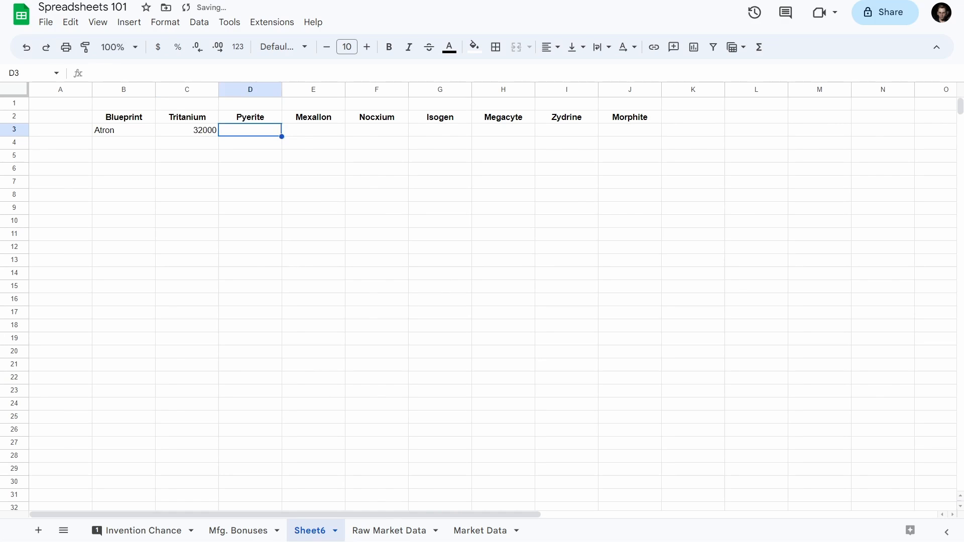
pyautogui.write('6000')
pyautogui.press('Tab')
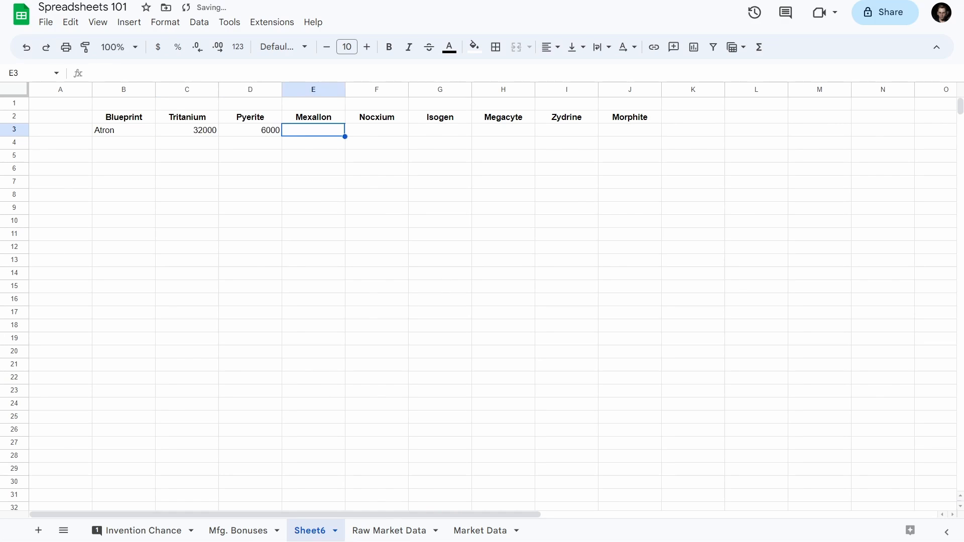
pyautogui.write('2500')
pyautogui.press('Tab')
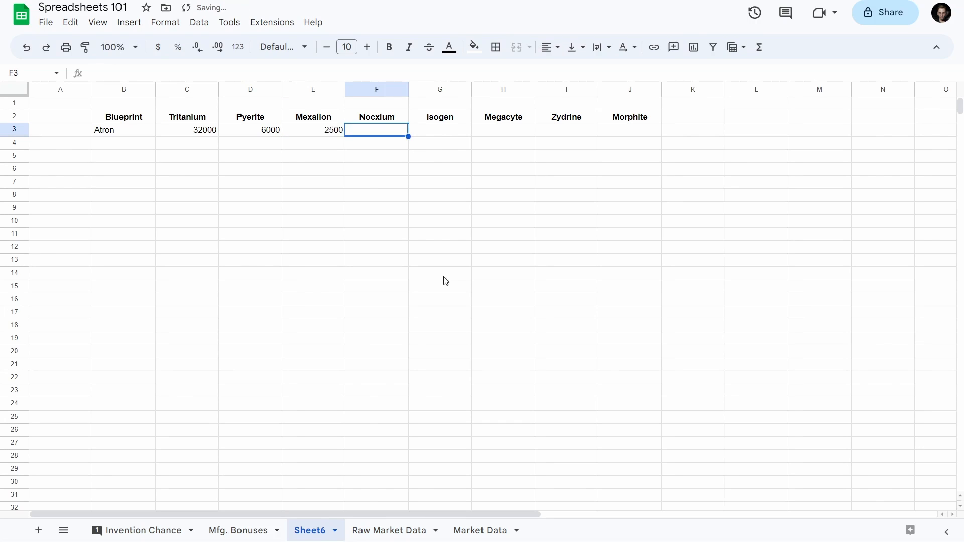
# - Leave Nocxium blank for the Atron and enter 500 under Isogen in G3
pyautogui.press('Tab')
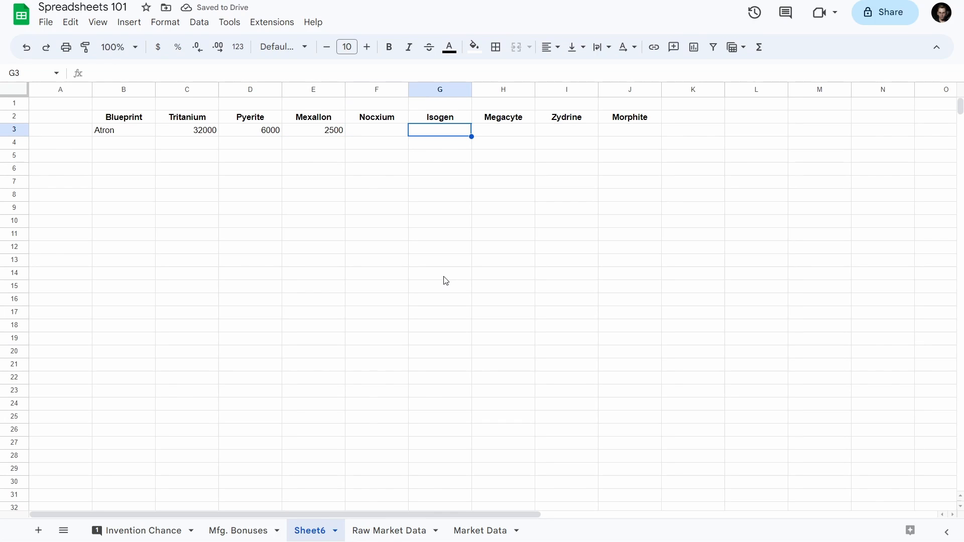
pyautogui.write('500')
pyautogui.press('Return')
pyautogui.press('Up')
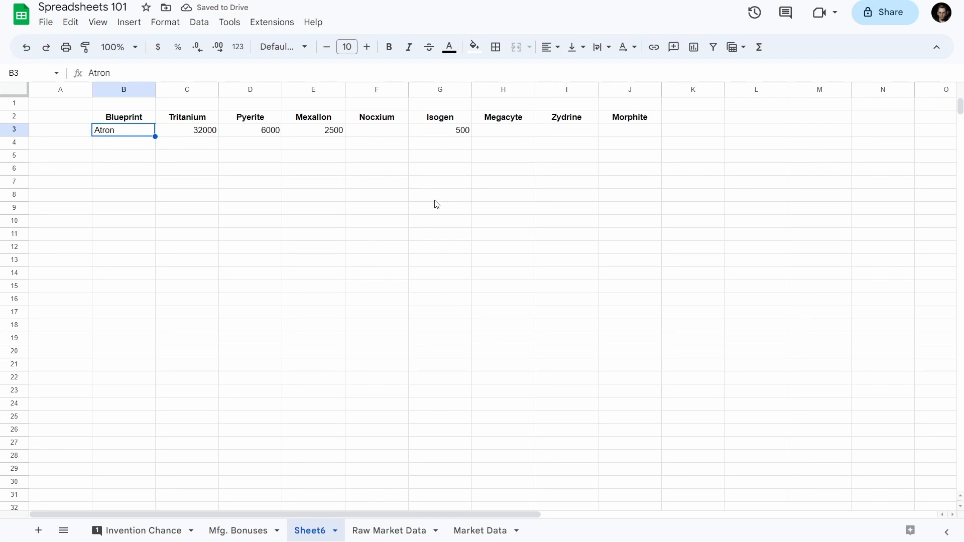
# - Insert eight blank rows above the blueprint table's header row
pyautogui.rightClick(13, 116)
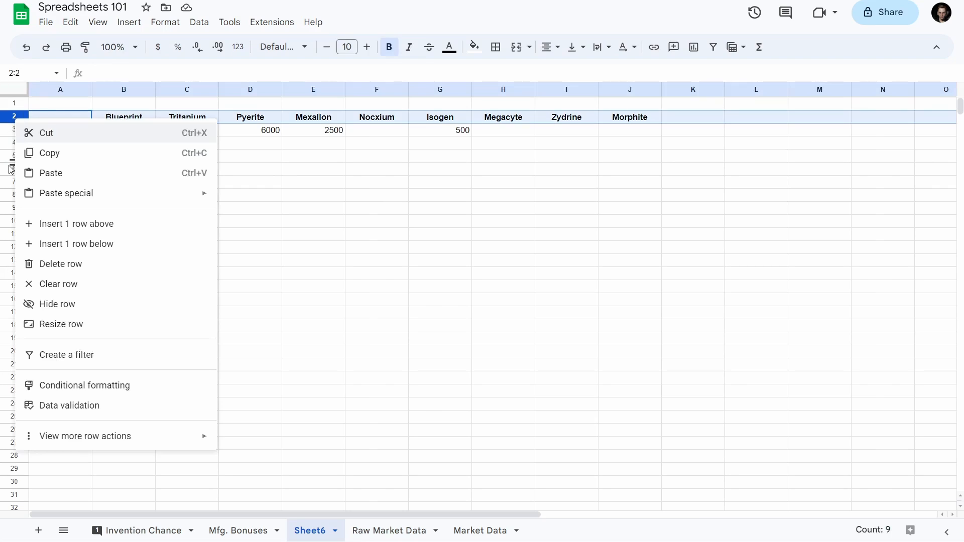
pyautogui.keyDown('shift'); pyautogui.click(11, 208); pyautogui.keyUp('shift')
pyautogui.rightClick(11, 209)
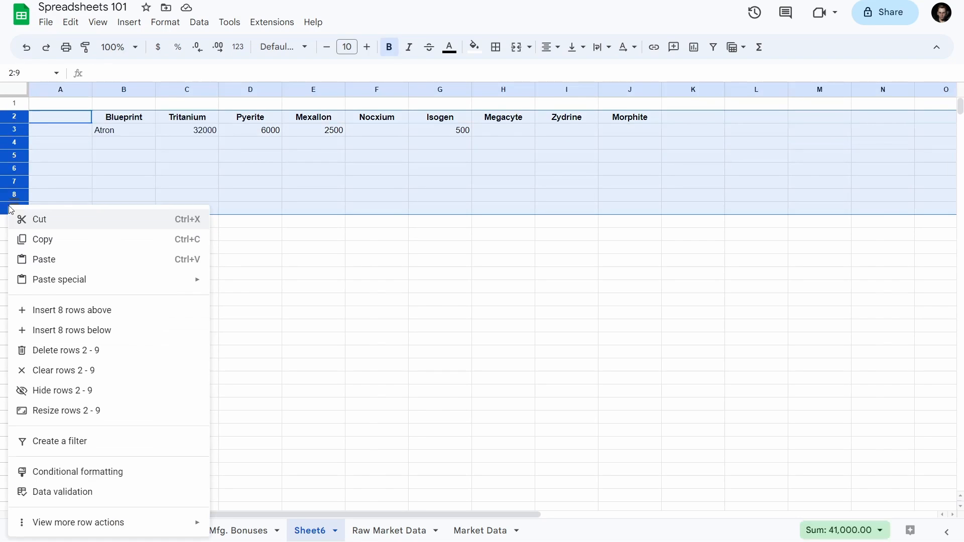
pyautogui.click(90, 311)
pyautogui.click(256, 184)
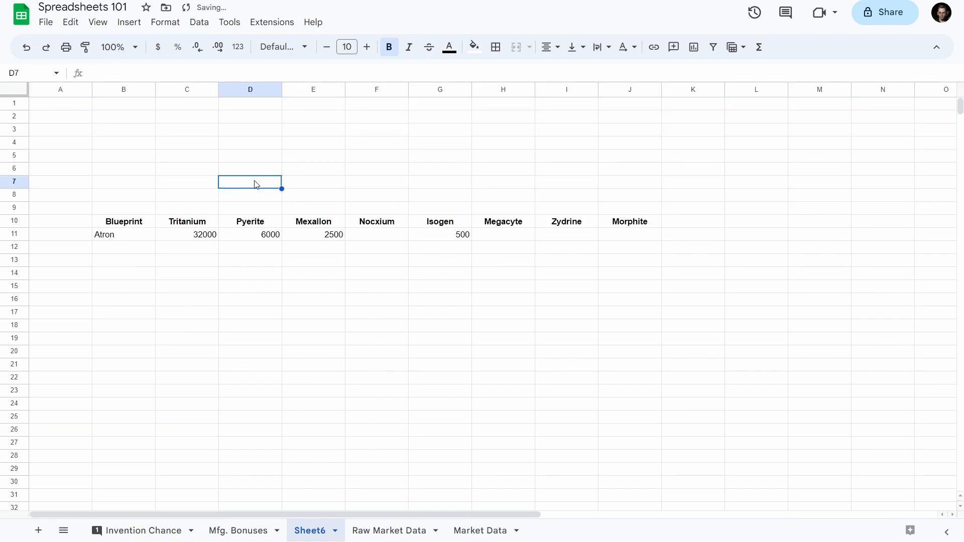
pyautogui.moveTo(121, 241); pyautogui.dragTo(601, 244)
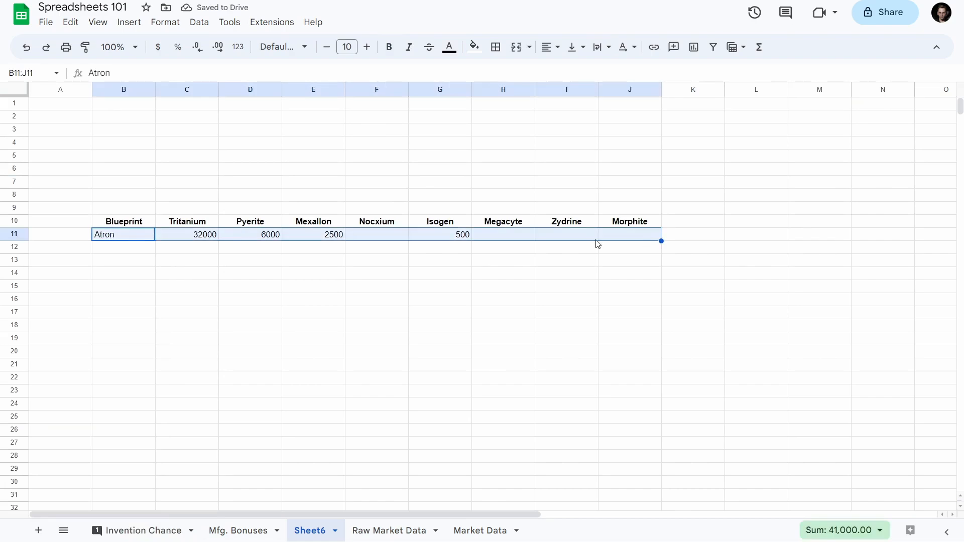
pyautogui.click(120, 256)
pyautogui.moveTo(98, 238); pyautogui.dragTo(635, 252)
pyautogui.click(448, 264)
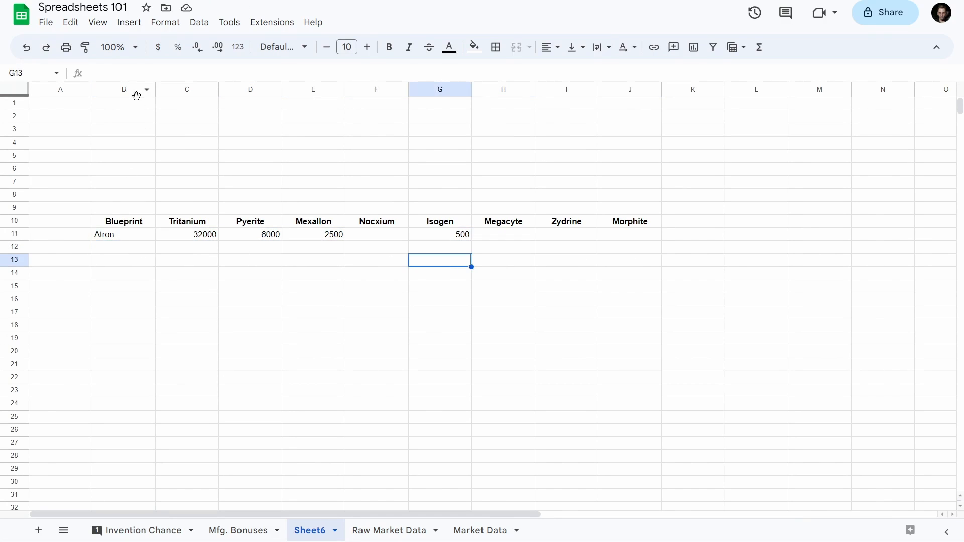
# - Define the whole of column B as a named range called "Blueprint"
pyautogui.click(116, 90)
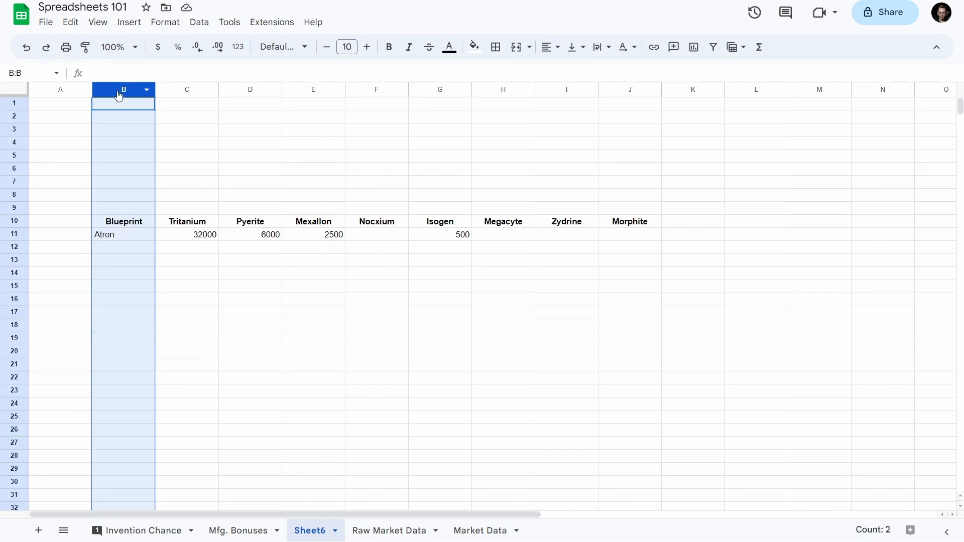
pyautogui.click(8, 73)
pyautogui.write('Blueprint')
pyautogui.press('Return')
pyautogui.click(160, 134)
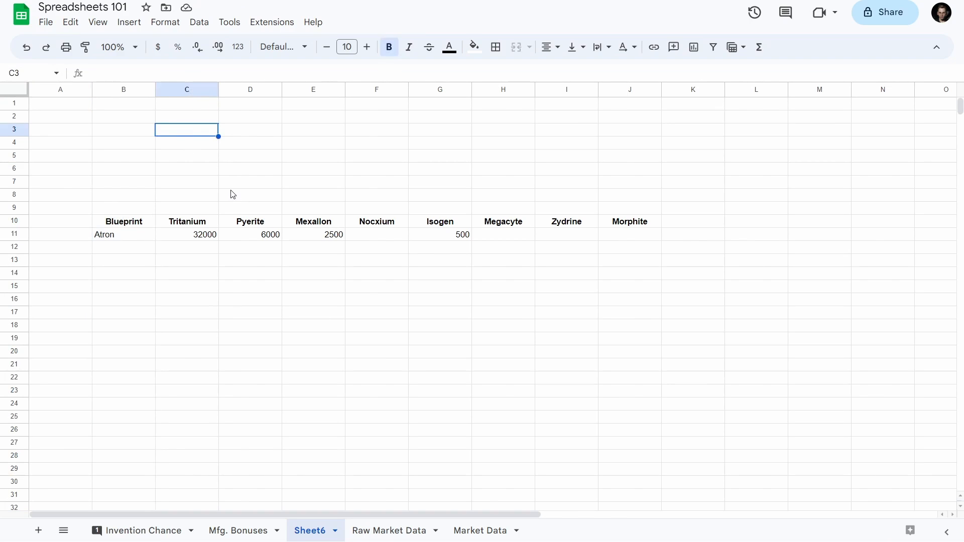
pyautogui.click(143, 143)
pyautogui.click(180, 129)
pyautogui.click(224, 120)
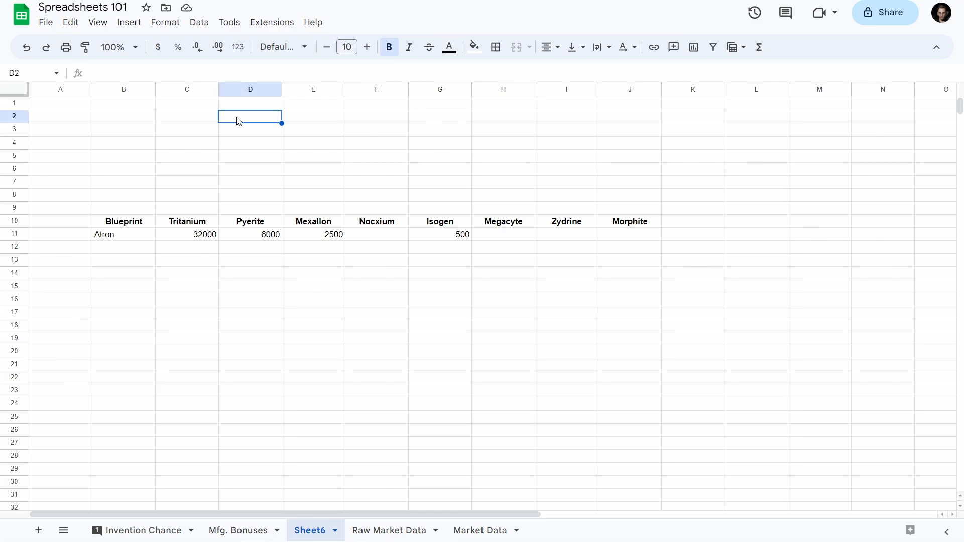
# - Enter the label "Input" in B2 above the blueprint table
pyautogui.click(191, 121)
pyautogui.press('Left')
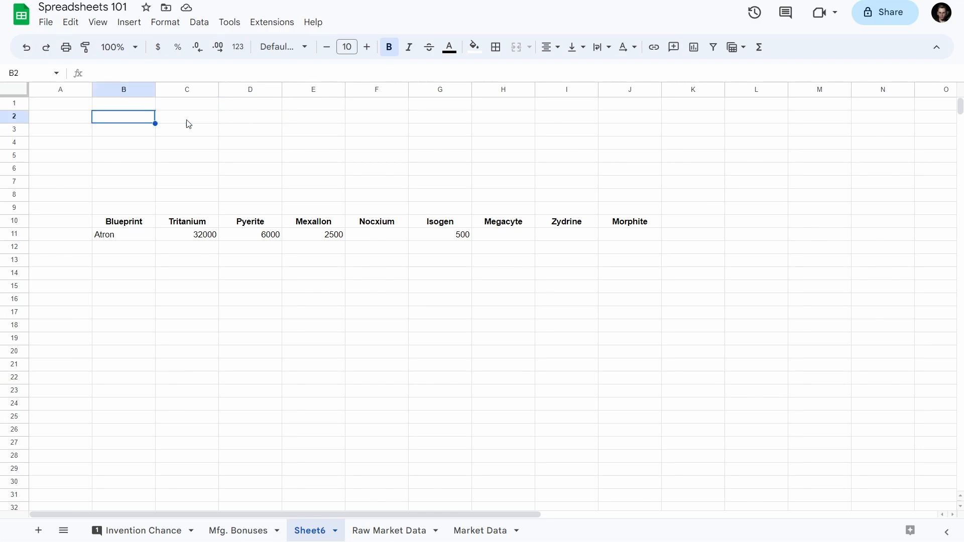
pyautogui.write('Input')
pyautogui.press('Tab')
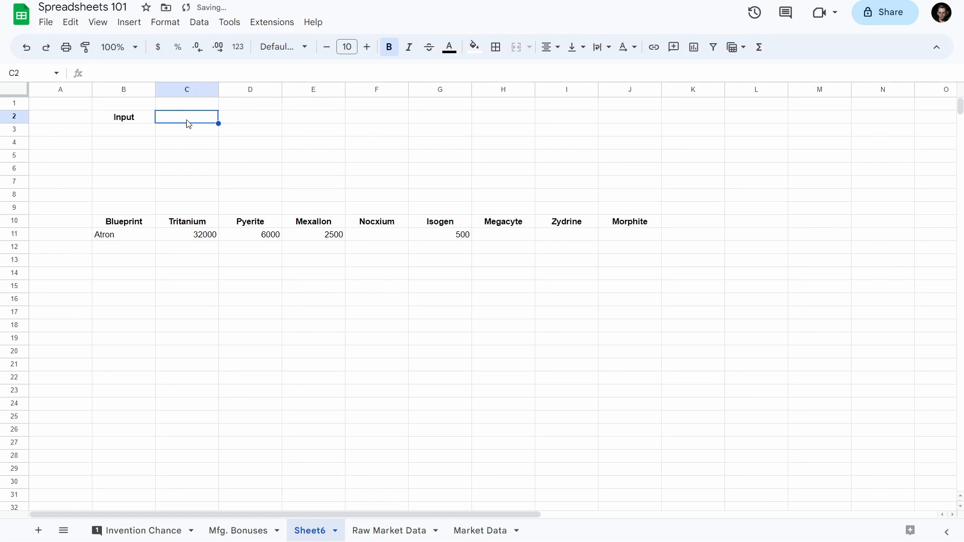
pyautogui.write('=')
pyautogui.press('BackSpace')
pyautogui.press('Escape')
# - Insert a dropdown in C2 beside the Input label and remove its Option 1 item
pyautogui.rightClick(181, 122)
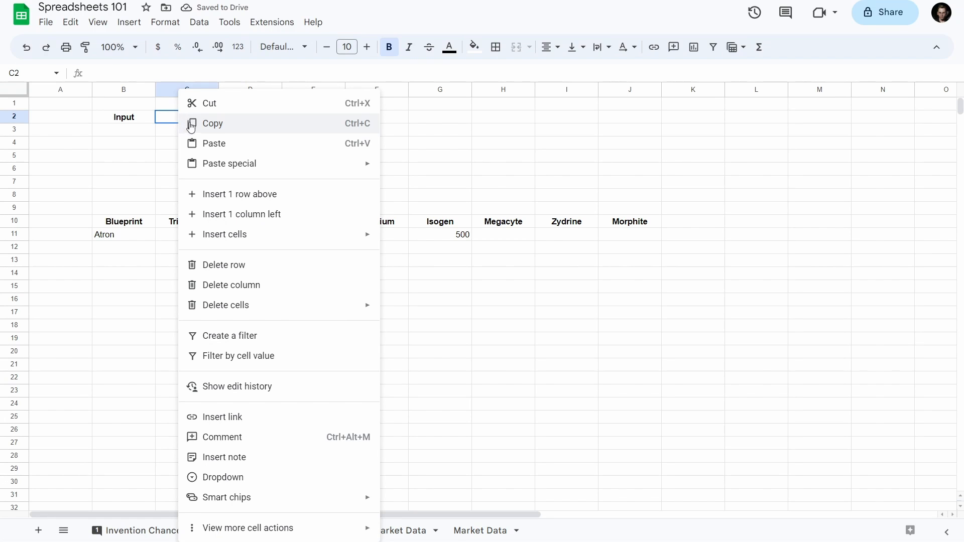
pyautogui.click(279, 477)
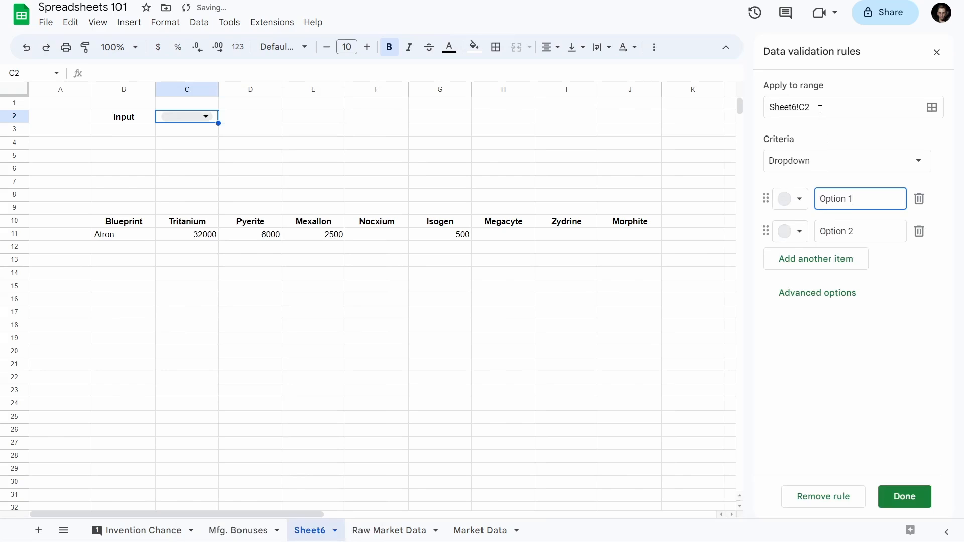
pyautogui.click(919, 199)
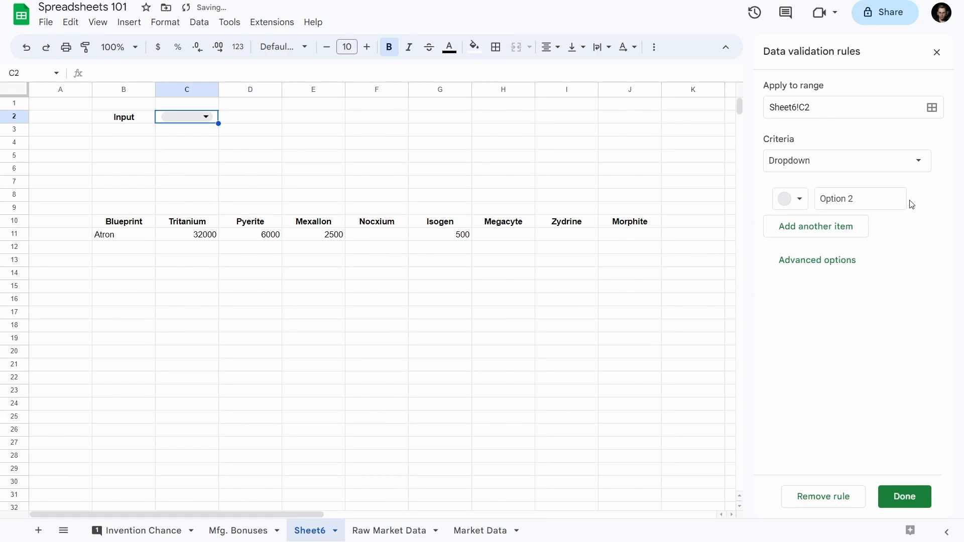
pyautogui.click(820, 261)
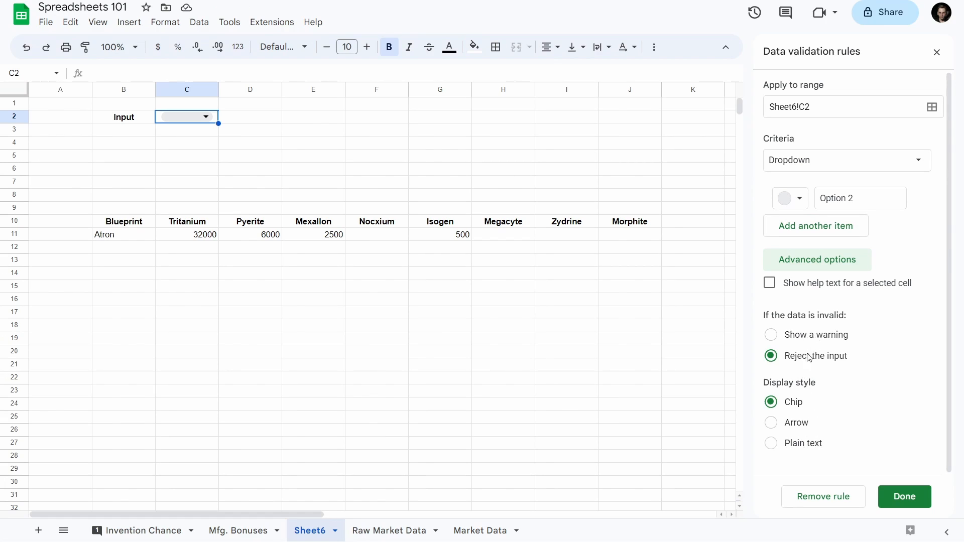
pyautogui.click(823, 255)
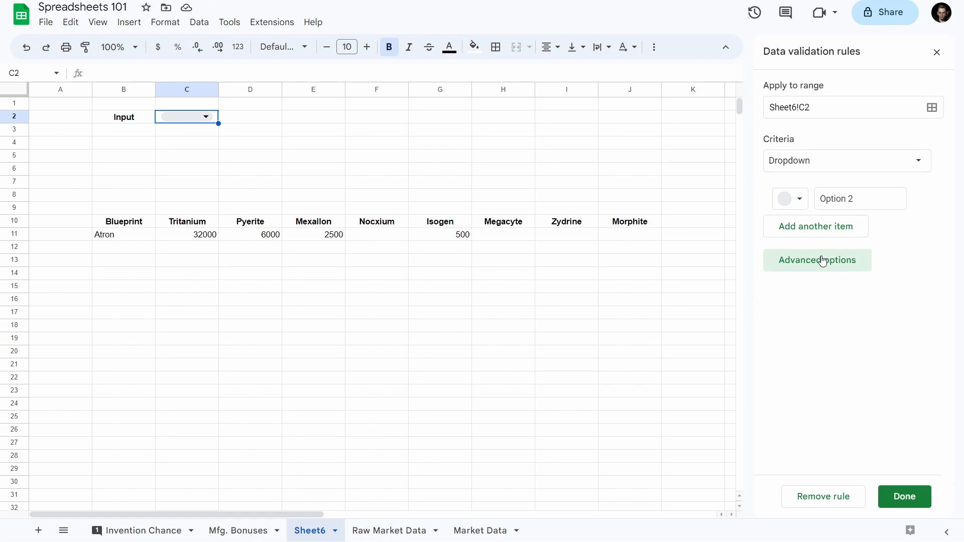
pyautogui.click(825, 257)
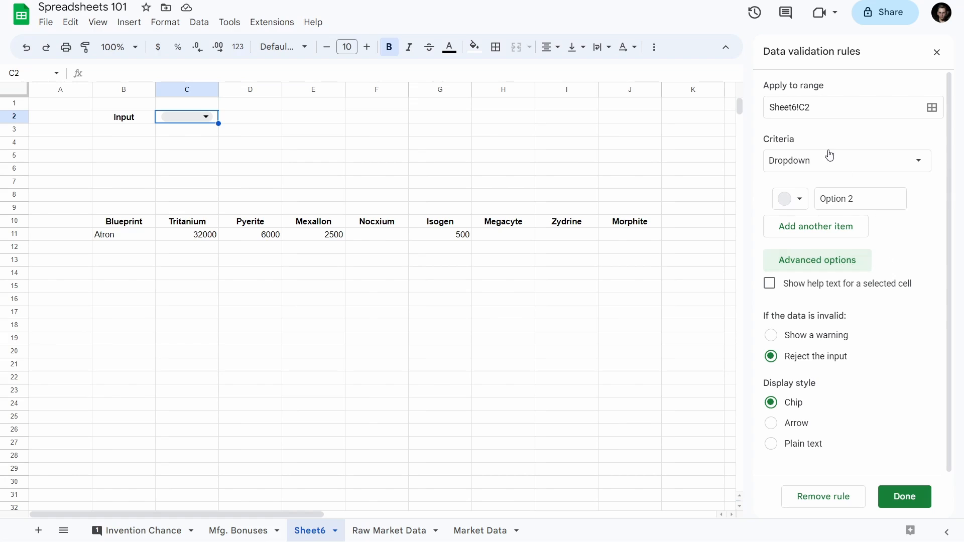
pyautogui.click(835, 105)
pyautogui.moveTo(835, 105)
pyautogui.mouseDown()
pyautogui.moveTo(768, 108)
pyautogui.moveTo(842, 108)
pyautogui.mouseUp()
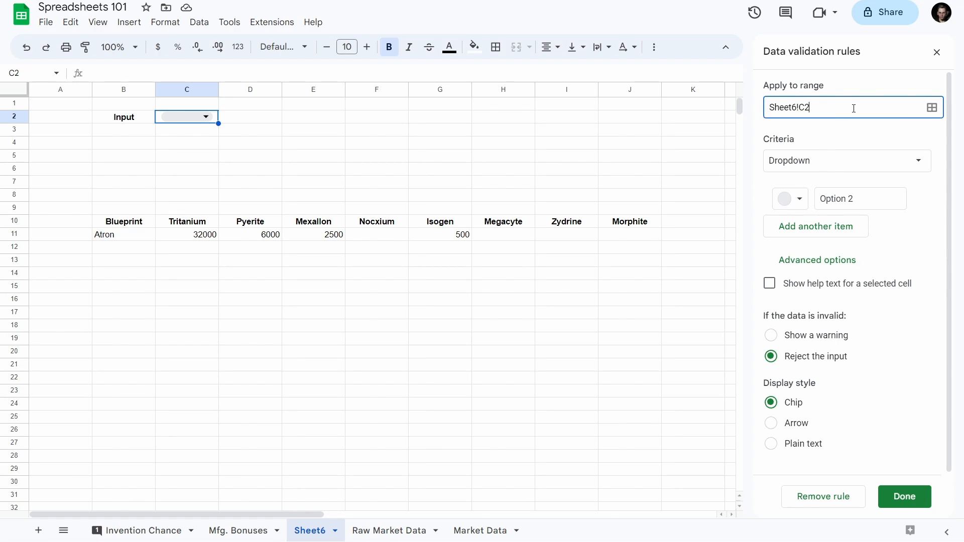
# - Try to switch the C2 rule's criteria to Dropdown (from a range) with "Blueprints" as the source range
pyautogui.click(828, 165)
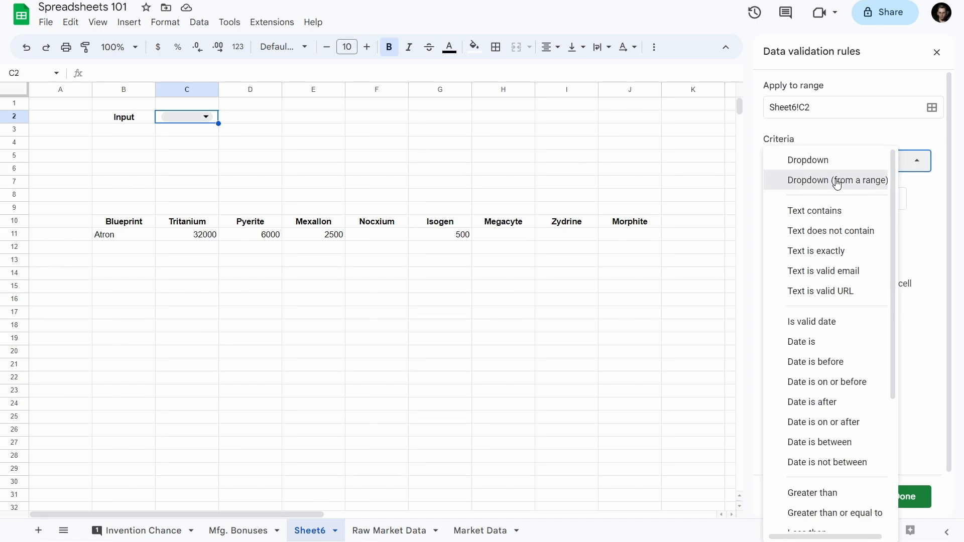
pyautogui.click(835, 180)
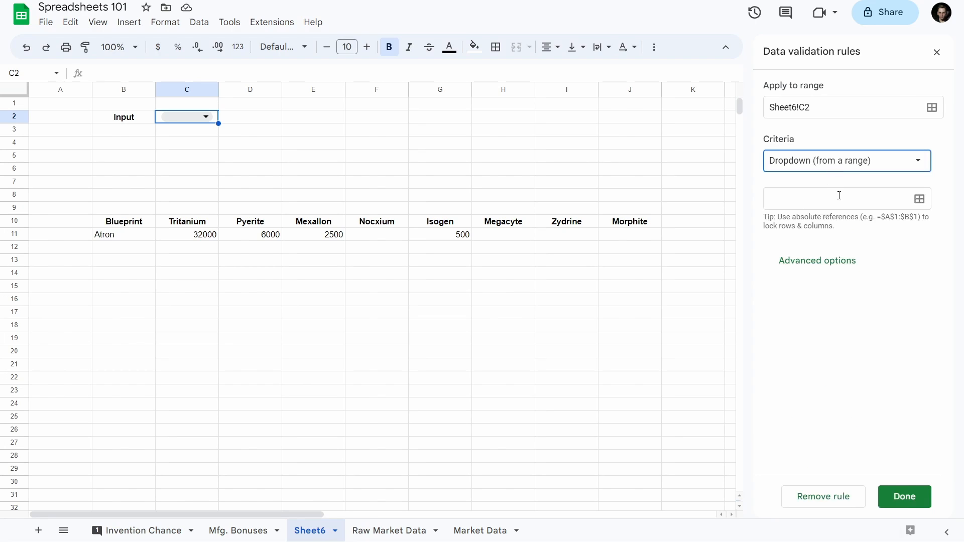
pyautogui.click(919, 199)
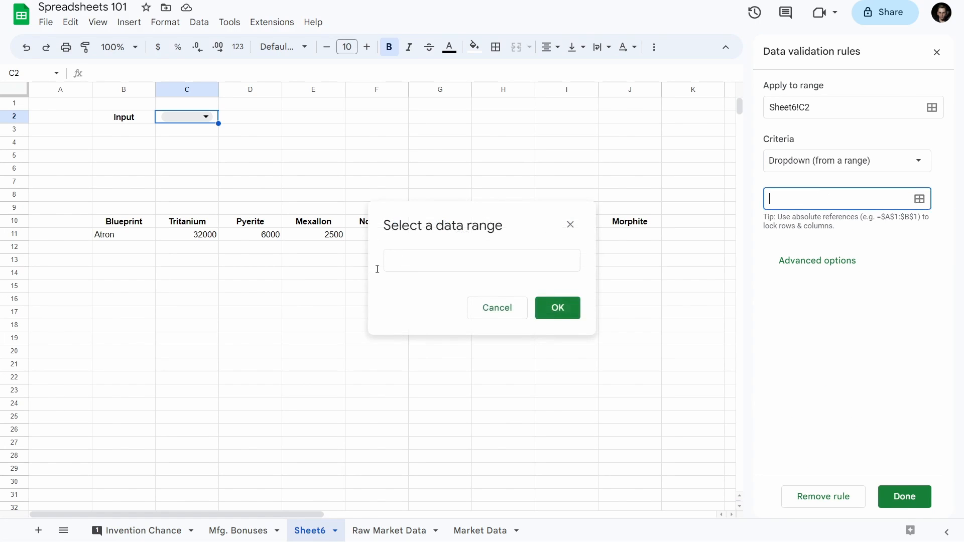
pyautogui.click(451, 264)
pyautogui.write('Blue')
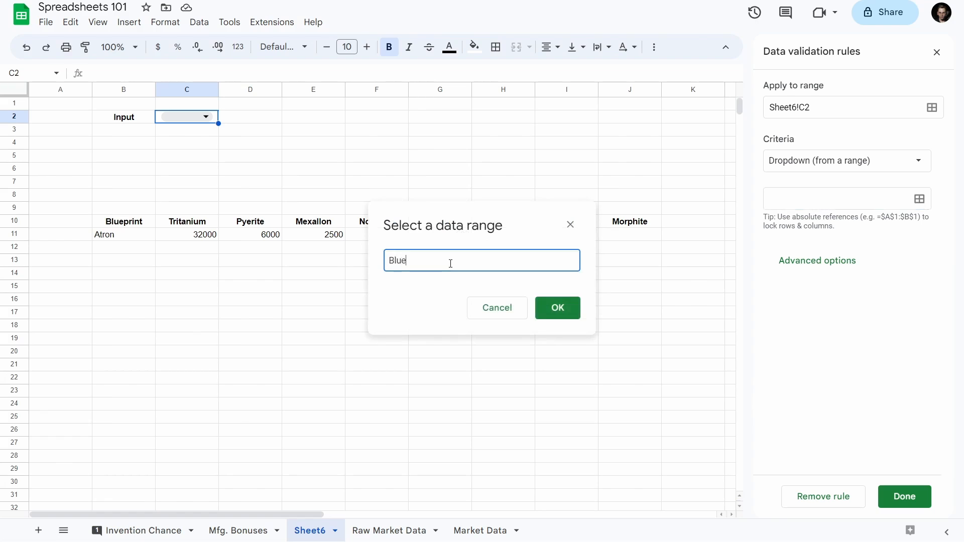
pyautogui.write('prints')
pyautogui.press('Return')
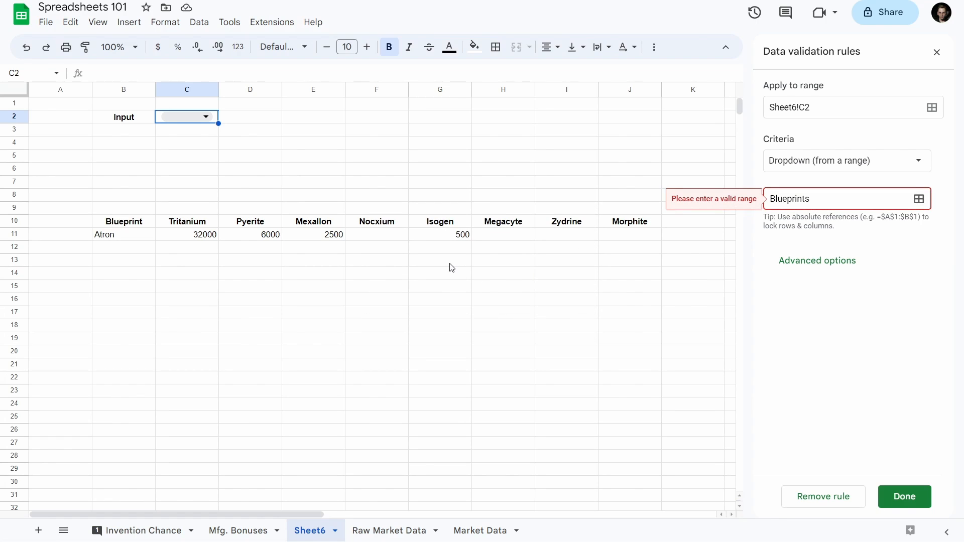
# - Name the whole of column B "Blueprints" as a named range
pyautogui.click(116, 245)
pyautogui.click(123, 233)
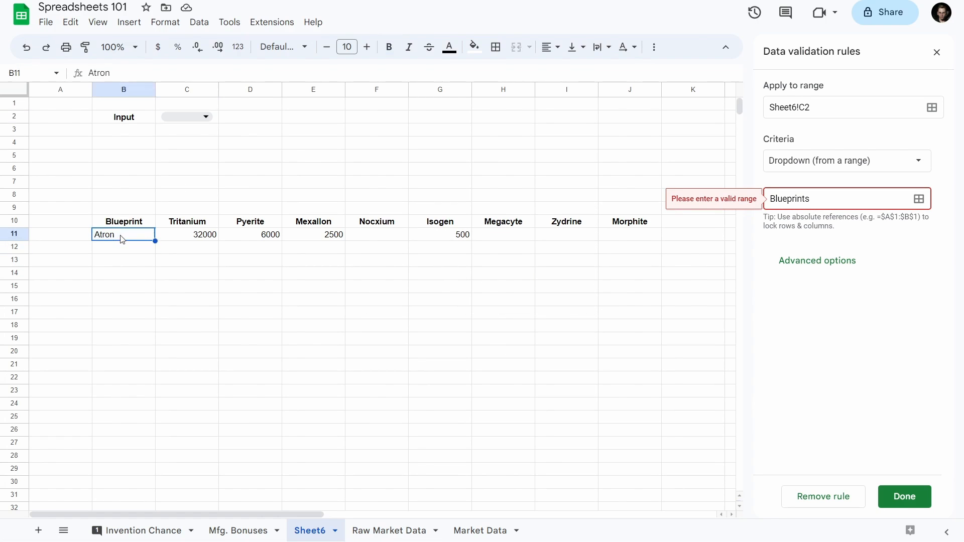
pyautogui.click(125, 207)
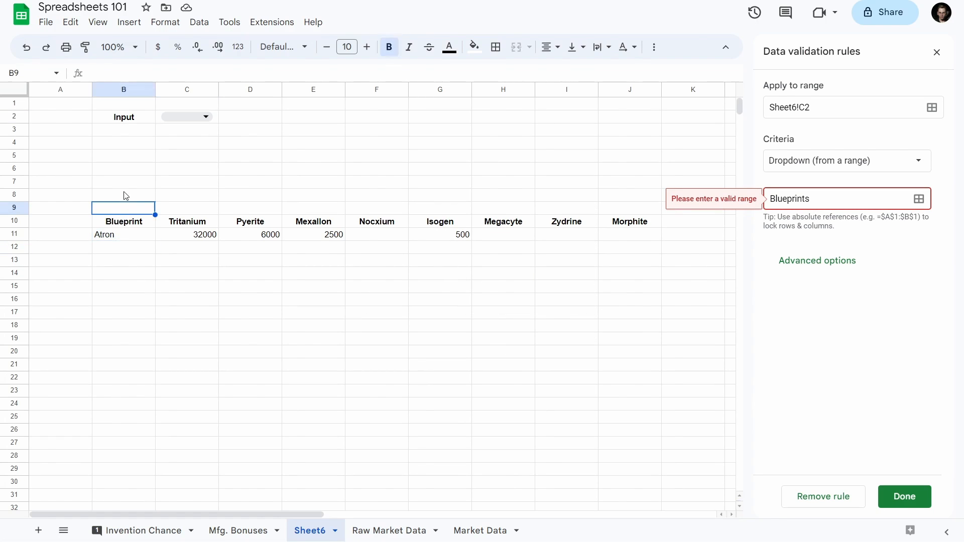
pyautogui.click(120, 90)
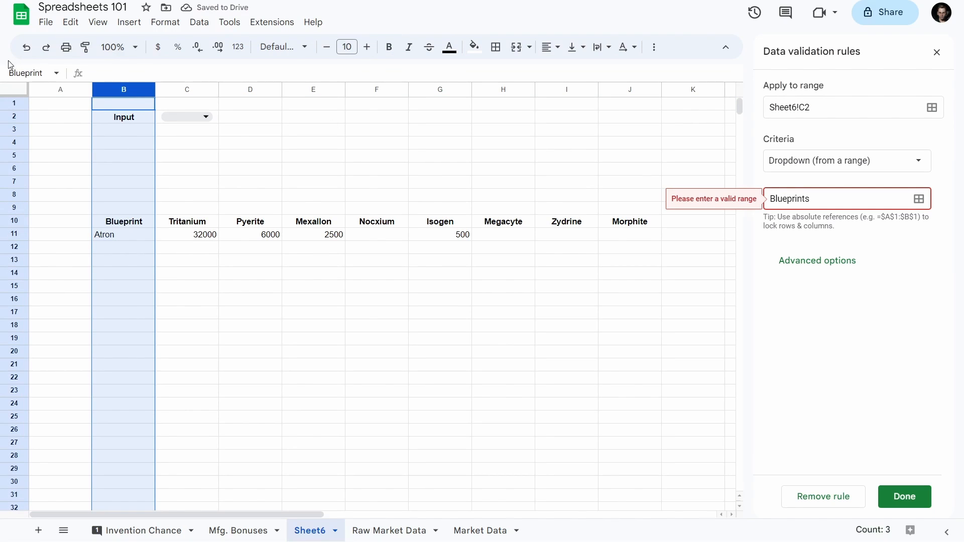
pyautogui.click(33, 73)
pyautogui.write('s')
pyautogui.press('BackSpace')
pyautogui.write('Blueprints')
pyautogui.press('Return')
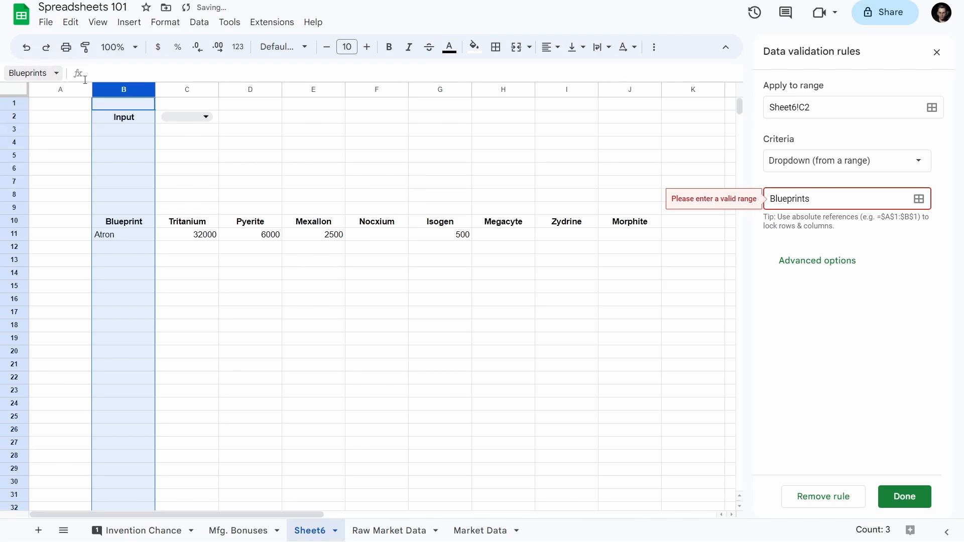
# - Try again to apply "Blueprints" as the source range in the open C2 dropdown rule
pyautogui.click(819, 200)
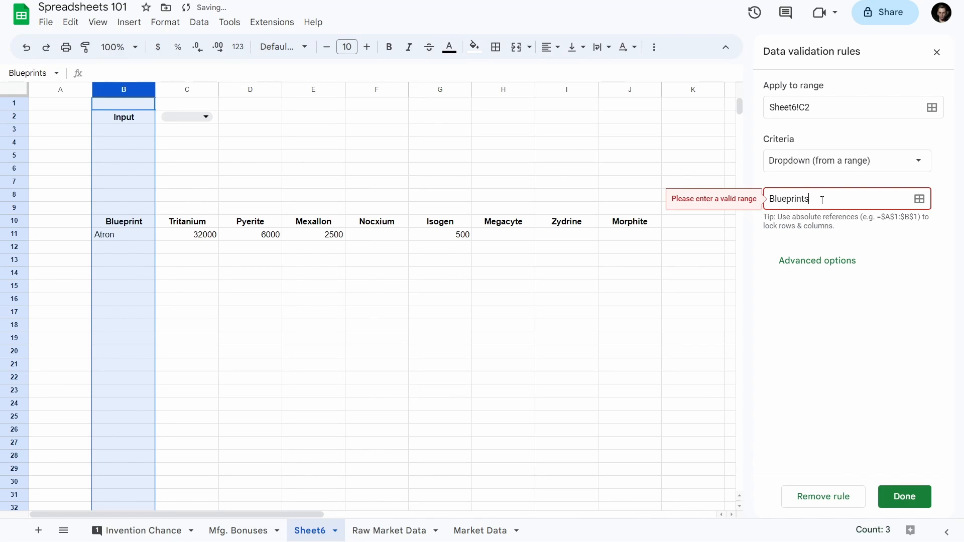
pyautogui.click(920, 199)
pyautogui.click(484, 257)
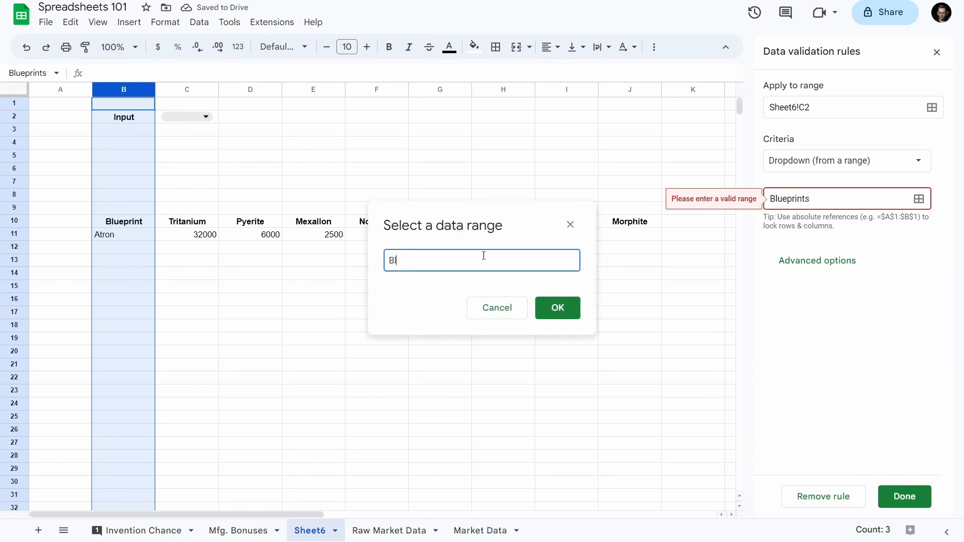
pyautogui.write('Bleup')
pyautogui.press('BackSpace')
pyautogui.press('BackSpace')
pyautogui.press('BackSpace')
pyautogui.press('BackSpace')
pyautogui.write('lueprints')
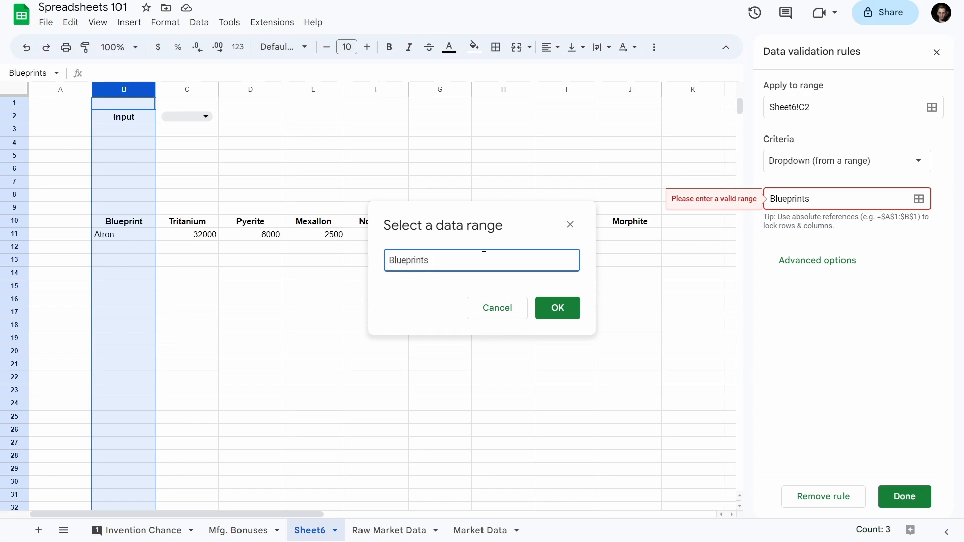
pyautogui.click(559, 308)
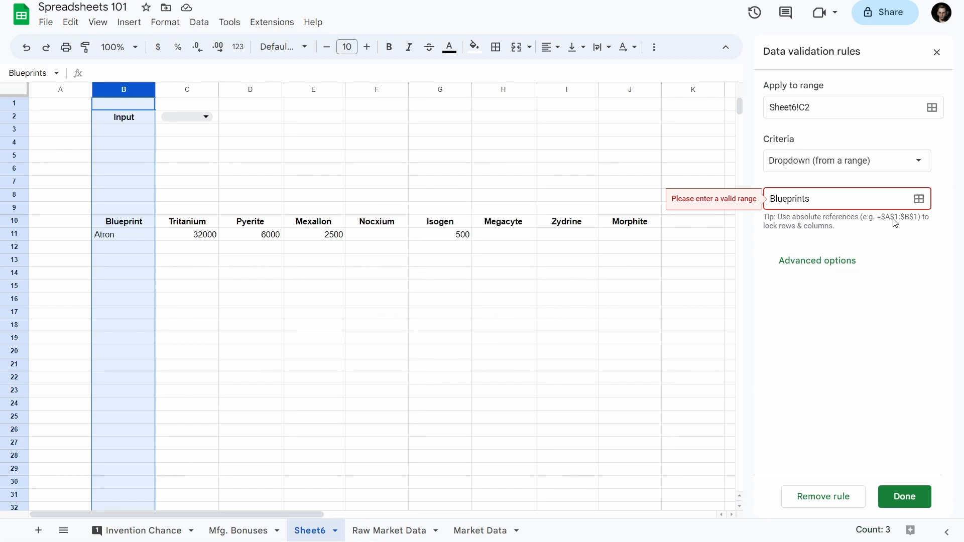
pyautogui.click(868, 196)
pyautogui.press('Return')
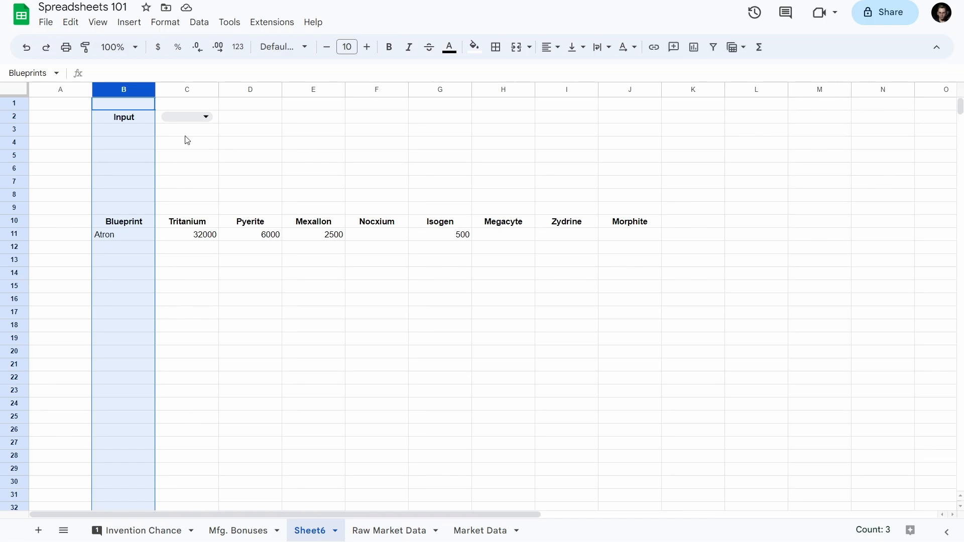
# - Reopen C2's data validation rule and set its criteria to Dropdown (from a range) using the range "Blueprints"
pyautogui.click(199, 117)
pyautogui.click(194, 117)
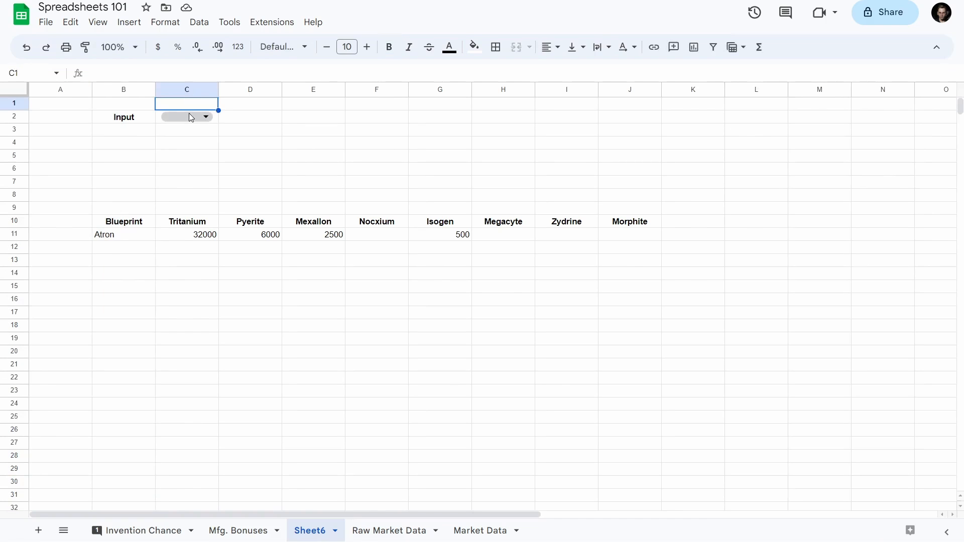
pyautogui.click(182, 116)
pyautogui.click(165, 117)
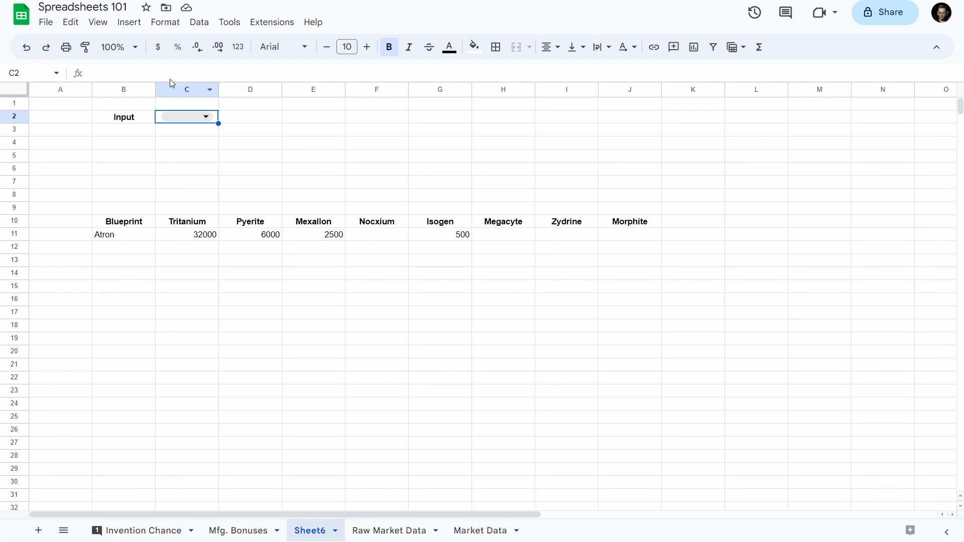
pyautogui.click(165, 22)
pyautogui.moveTo(197, 26)
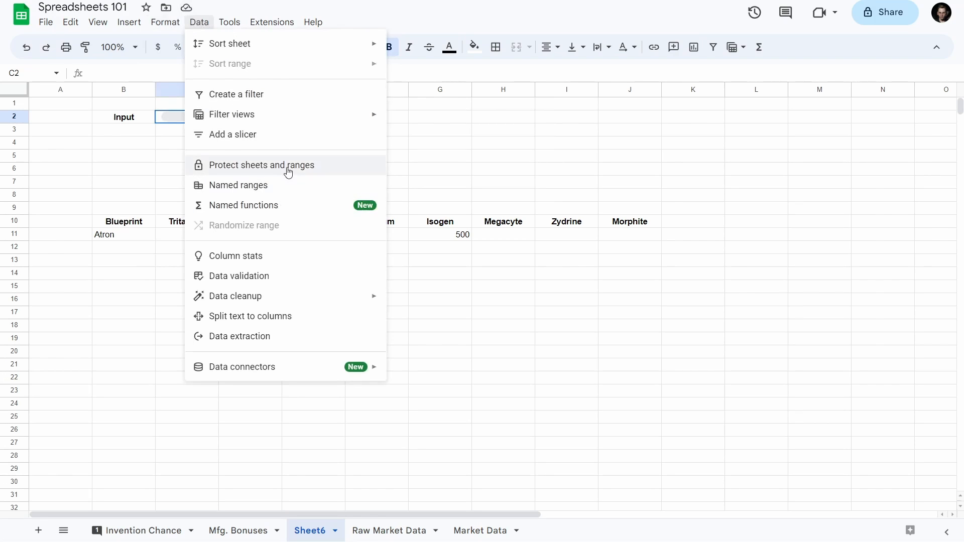
pyautogui.click(283, 276)
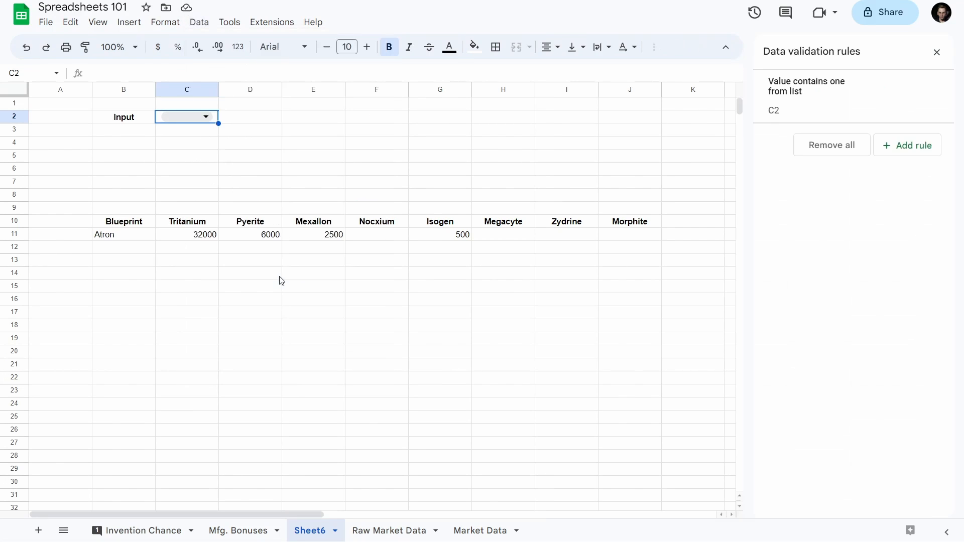
pyautogui.click(812, 113)
pyautogui.click(812, 166)
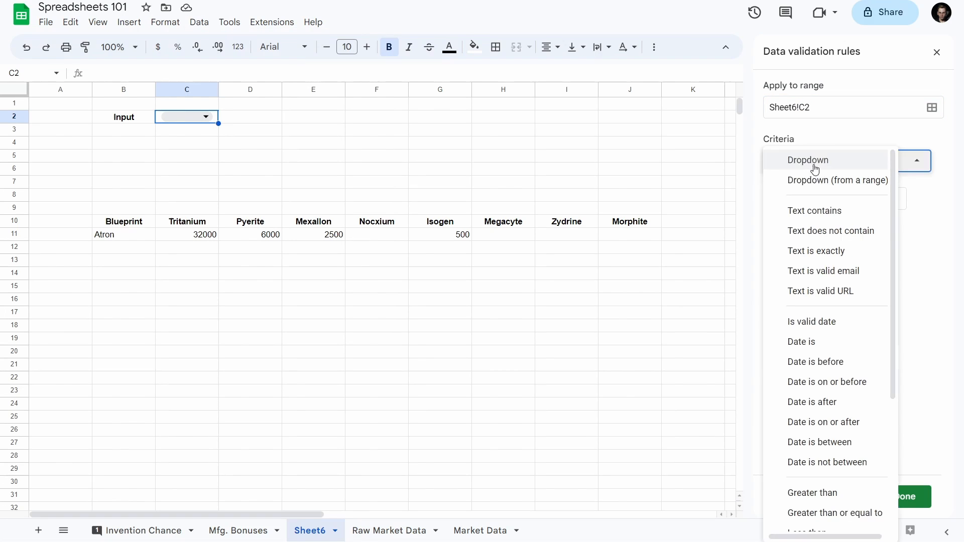
pyautogui.click(838, 181)
pyautogui.click(825, 203)
pyautogui.write('B')
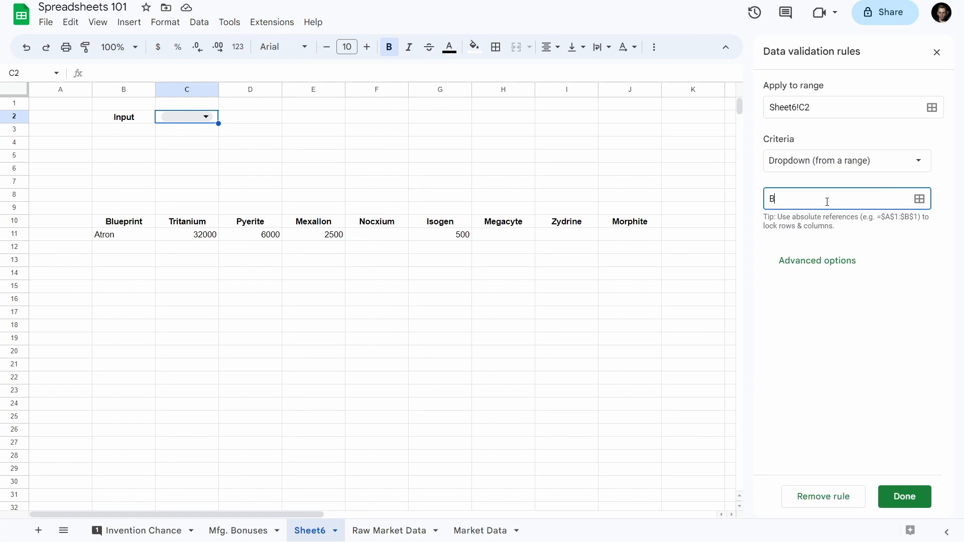
pyautogui.write('lueprints')
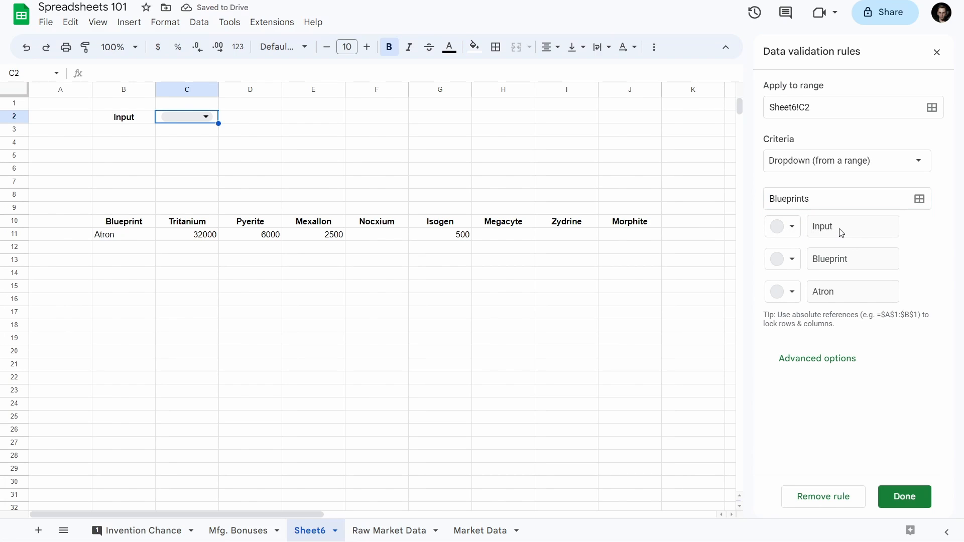
# - Check the item colour and advanced options of the C2 dropdown rule, then save and close it
pyautogui.click(792, 229)
pyautogui.click(792, 229)
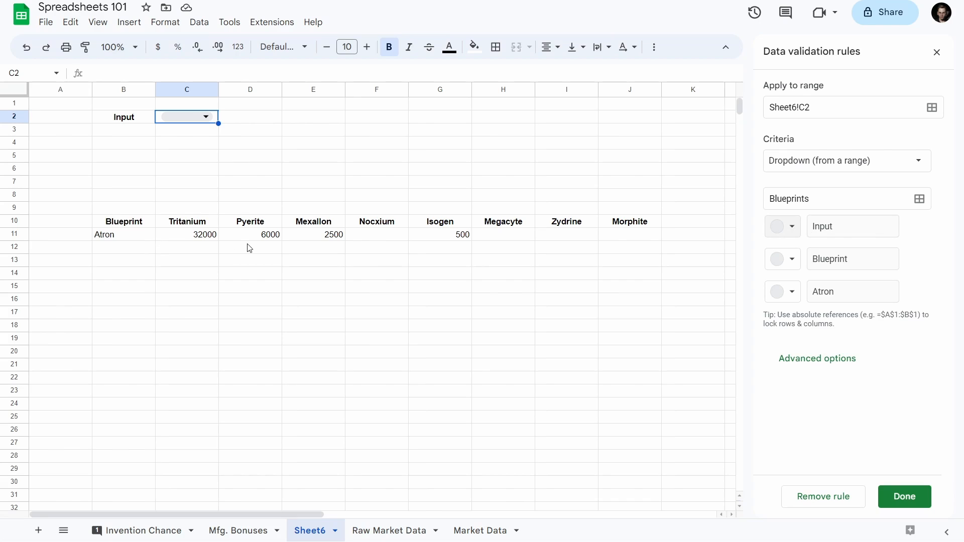
pyautogui.click(939, 269)
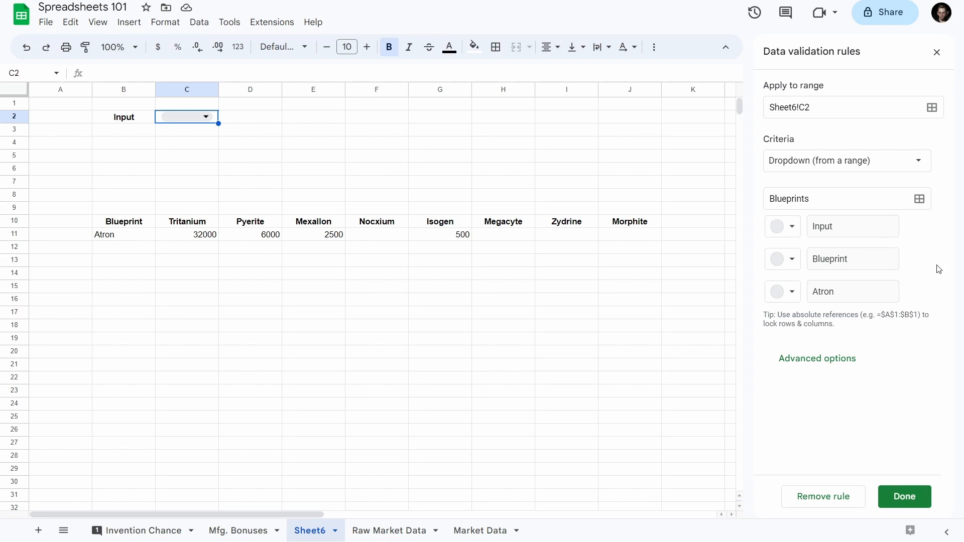
pyautogui.click(824, 361)
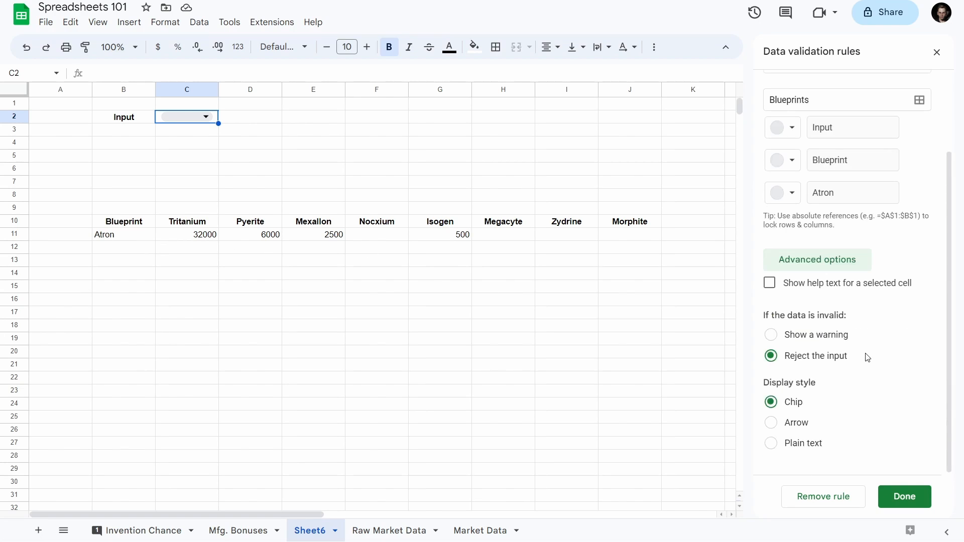
pyautogui.scroll(2, 879, 360)
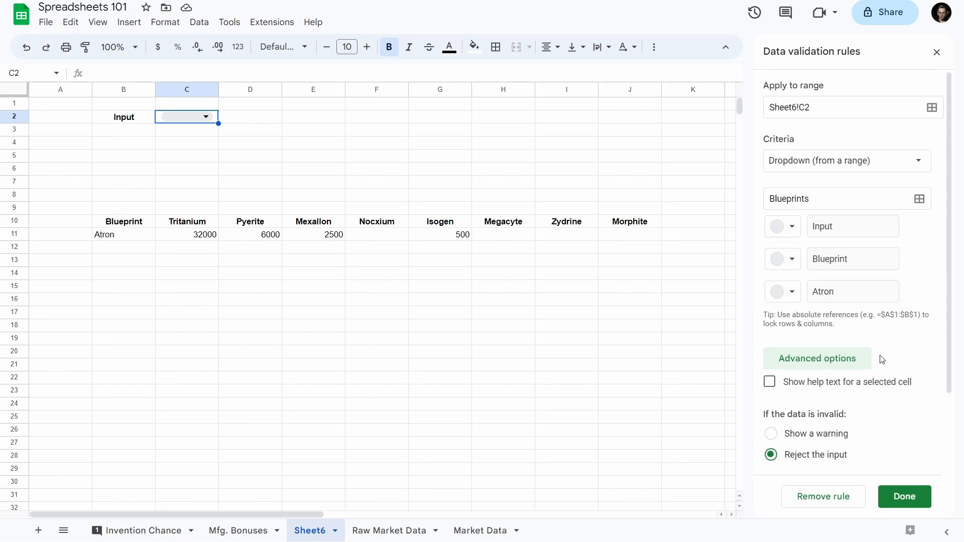
pyautogui.click(902, 497)
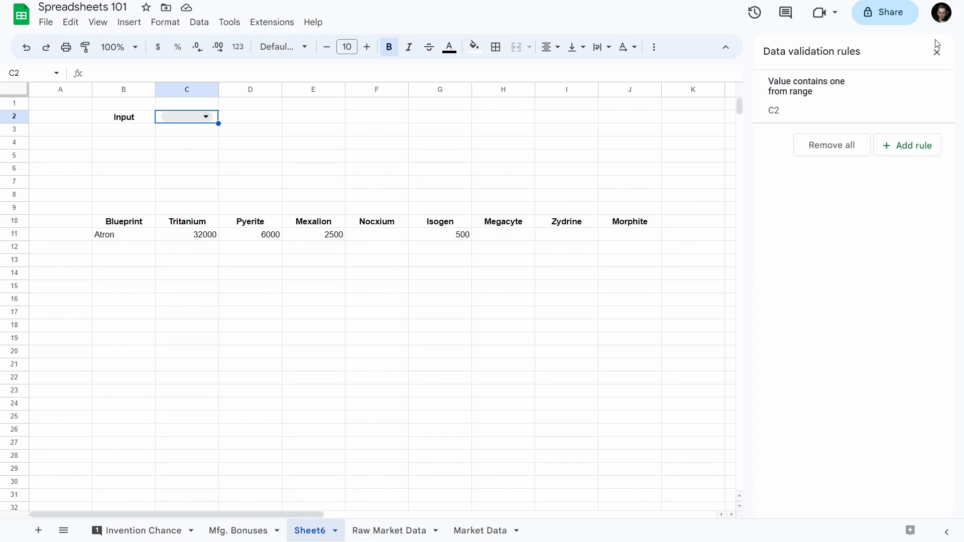
pyautogui.click(937, 52)
# - Choose Atron as the blueprint in the C2 dropdown
pyautogui.click(206, 116)
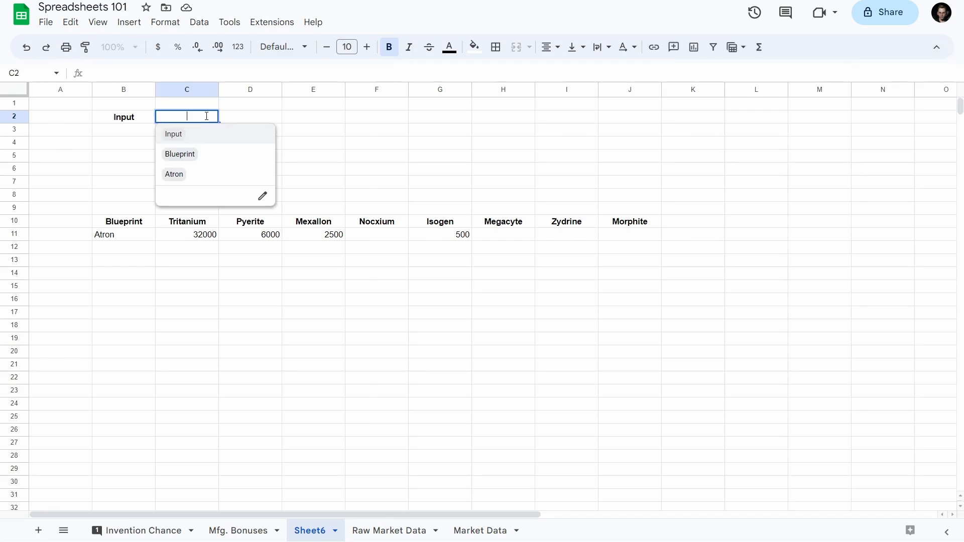
pyautogui.click(197, 174)
pyautogui.click(246, 131)
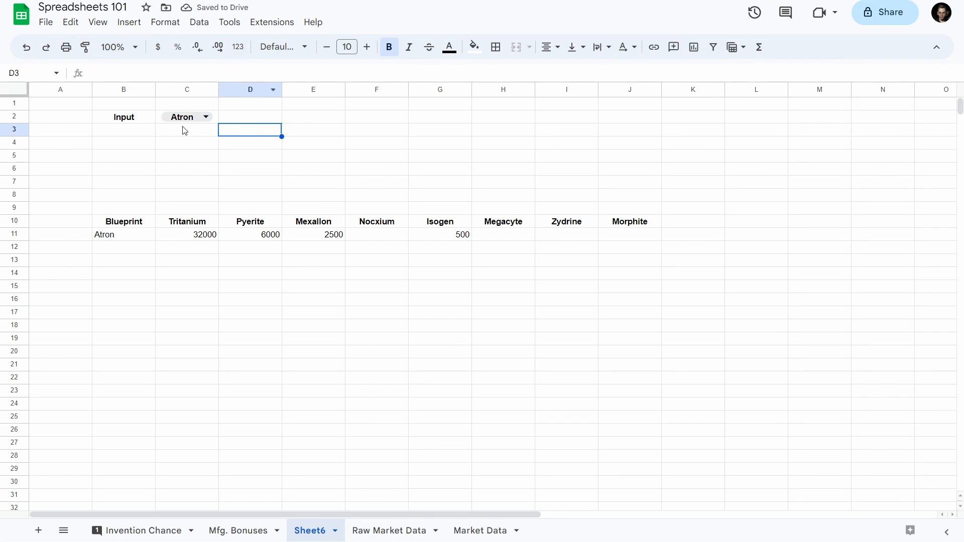
pyautogui.click(154, 120)
pyautogui.click(159, 123)
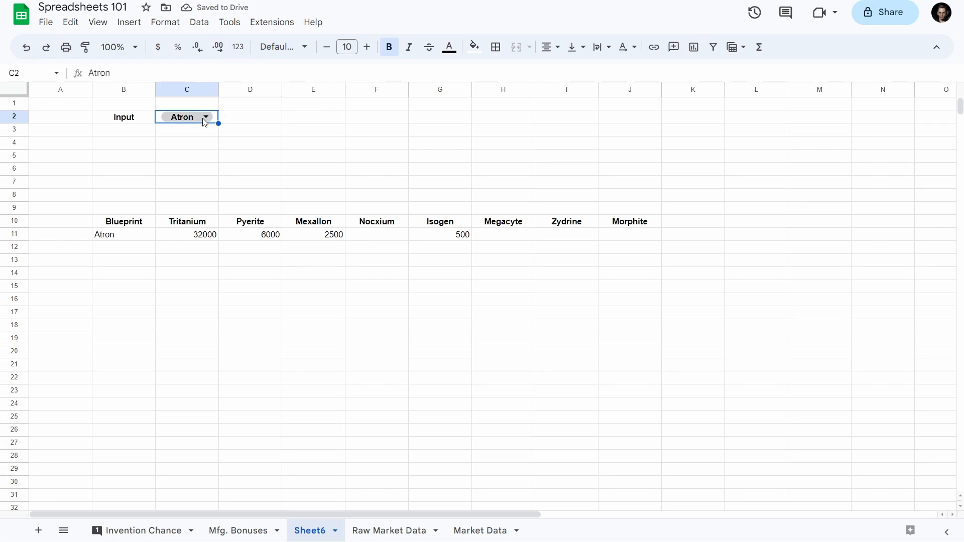
pyautogui.click(147, 130)
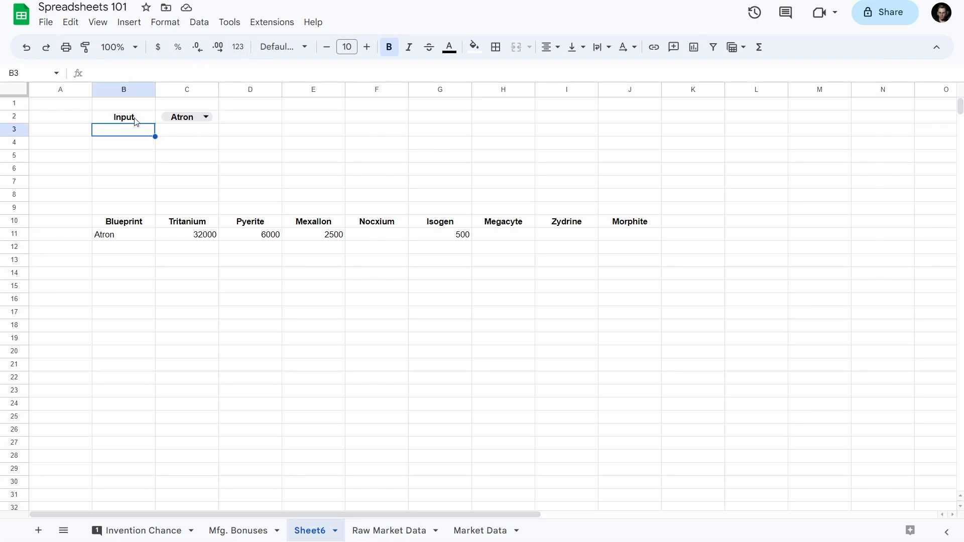
pyautogui.click(199, 129)
pyautogui.click(201, 119)
pyautogui.click(273, 118)
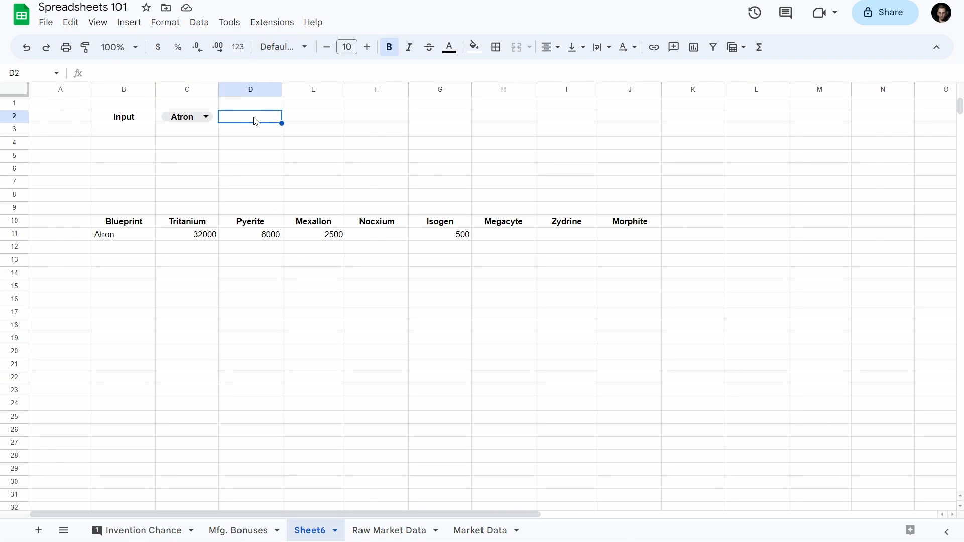
pyautogui.click(142, 135)
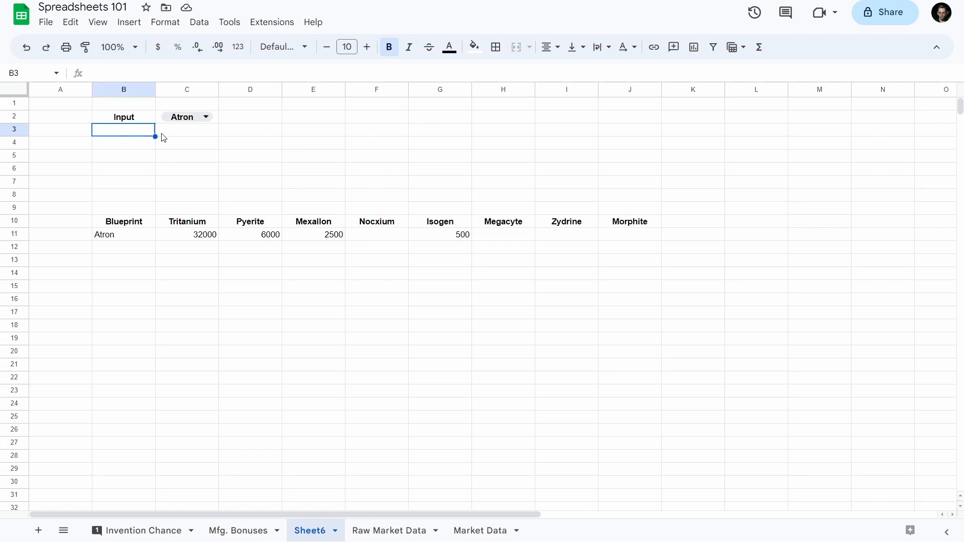
# - Delete the "Input" label in B2 and the "Blueprint" header in B10
pyautogui.doubleClick(131, 118)
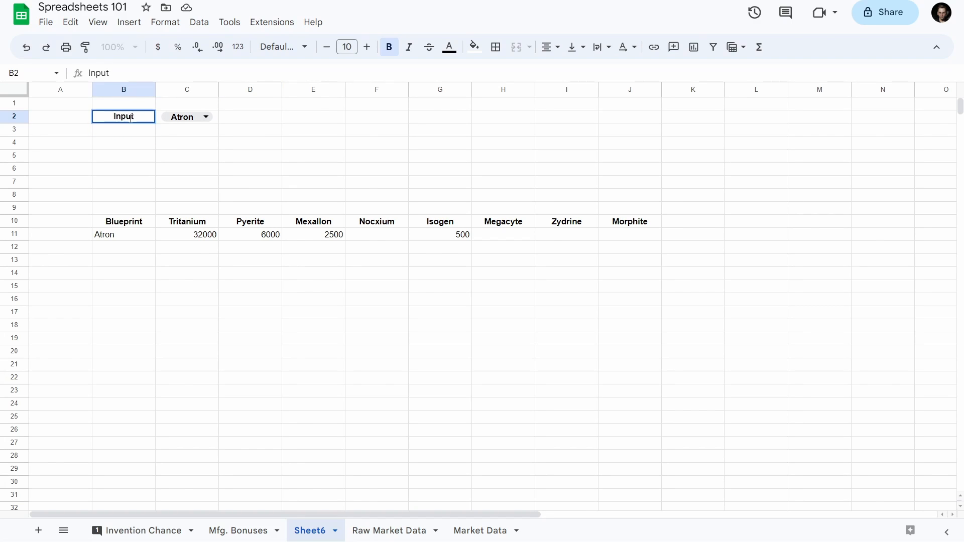
pyautogui.doubleClick(131, 117)
pyautogui.press('Escape')
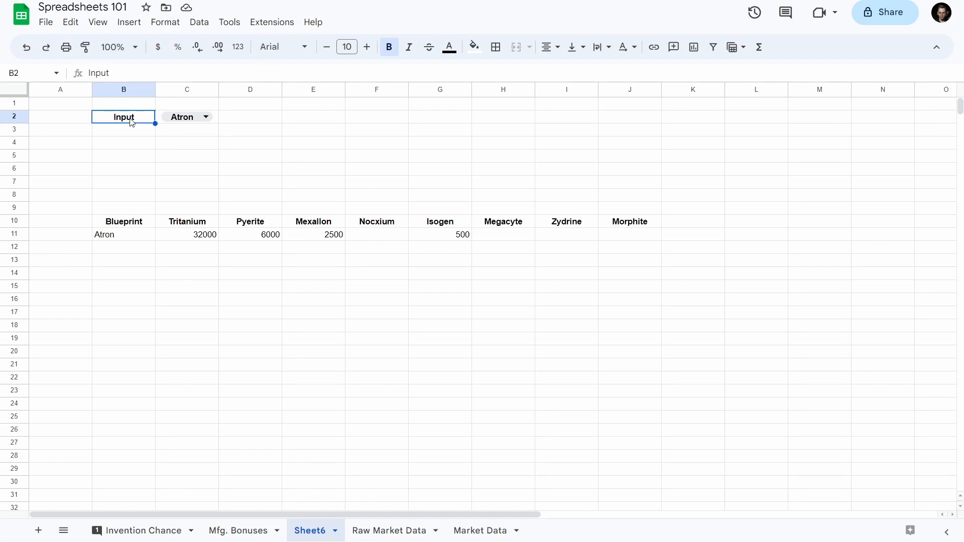
pyautogui.press('Delete')
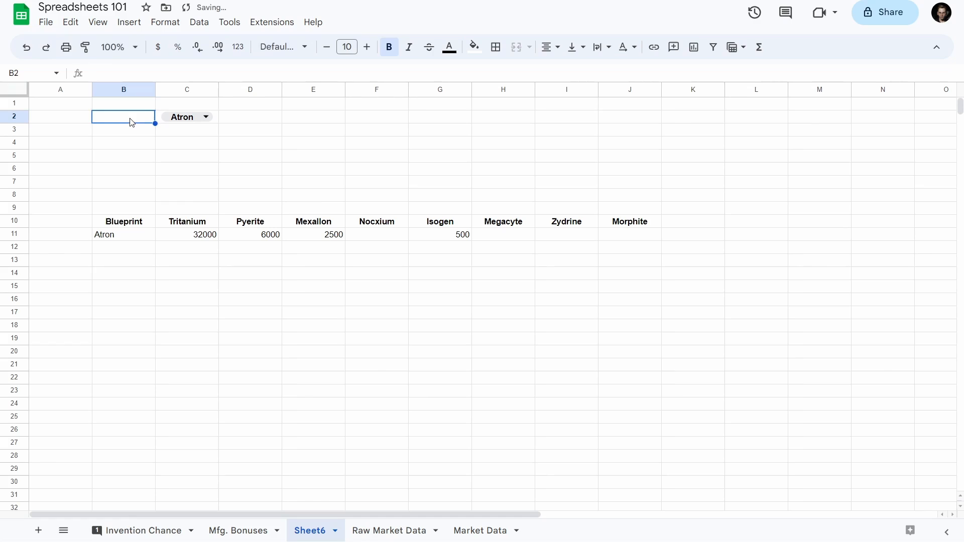
pyautogui.click(140, 220)
pyautogui.press('Delete')
pyautogui.click(173, 203)
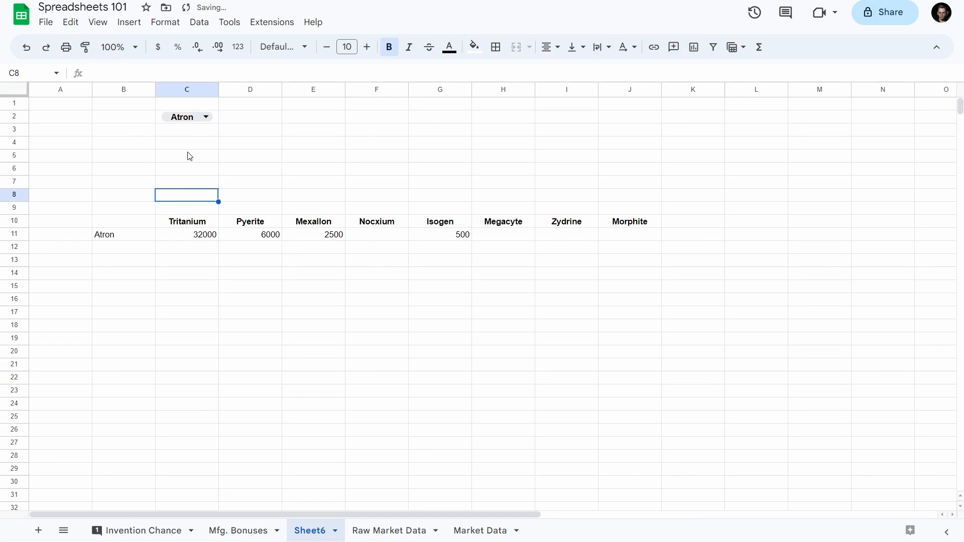
# - Move the blueprint dropdown from C2 to D2
pyautogui.click(187, 119)
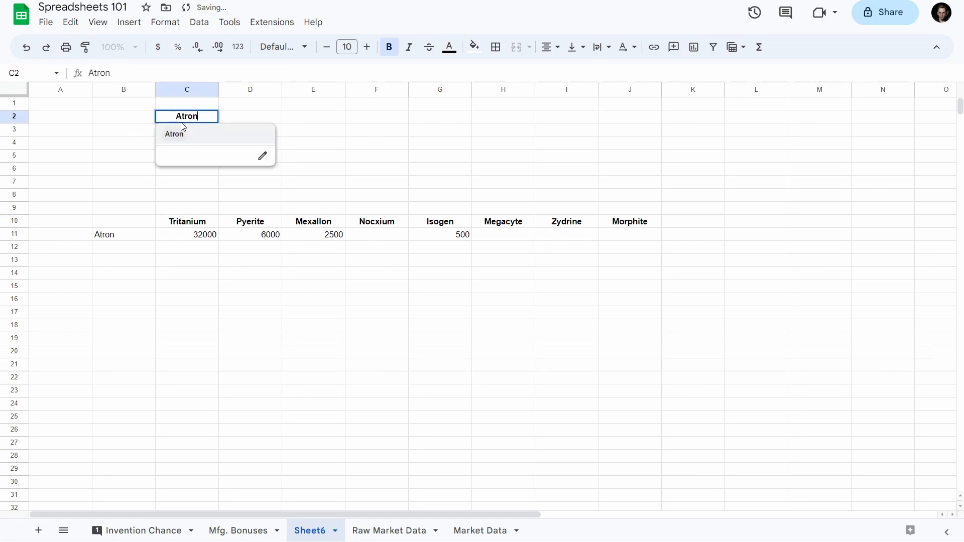
pyautogui.hotkey('ctrl', 'x')
pyautogui.click(249, 121)
pyautogui.hotkey('ctrl', 'v')
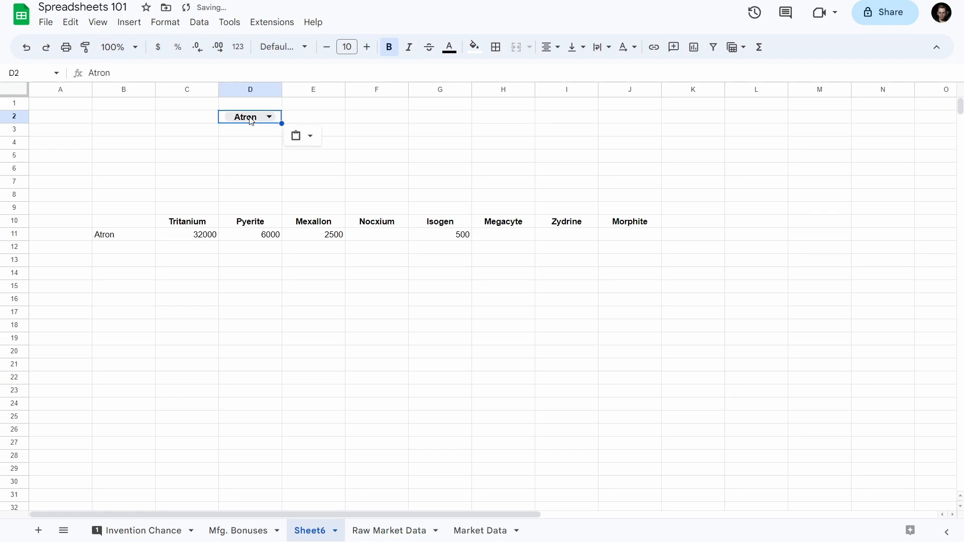
# - Enter the labels "Output" in C2 and "Facility" in C3
pyautogui.click(177, 124)
pyautogui.write('Output')
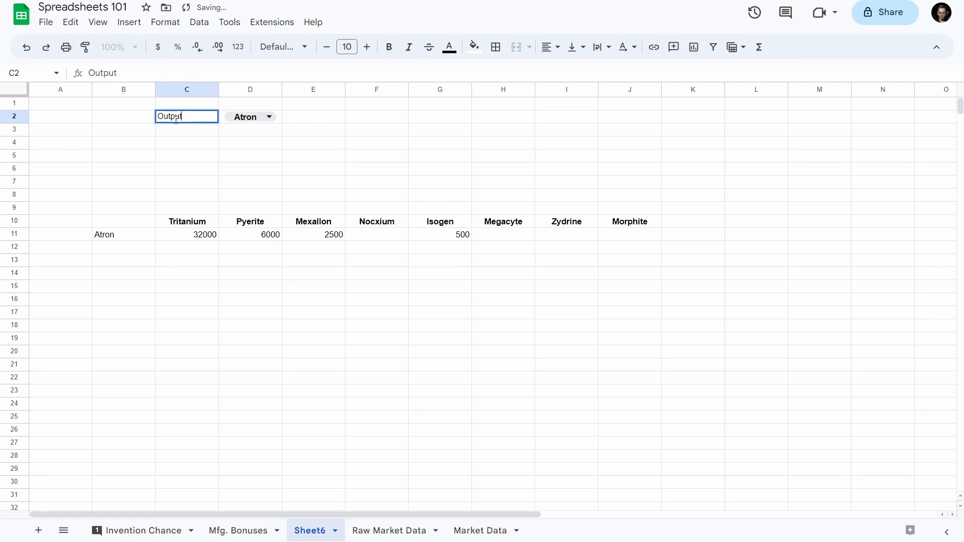
pyautogui.press('Return')
pyautogui.write('Facility')
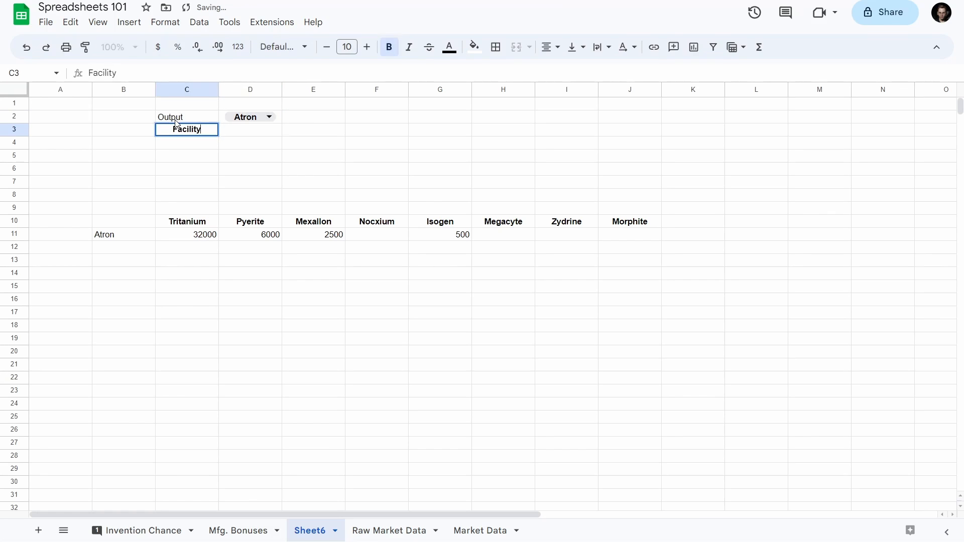
pyautogui.press('Return')
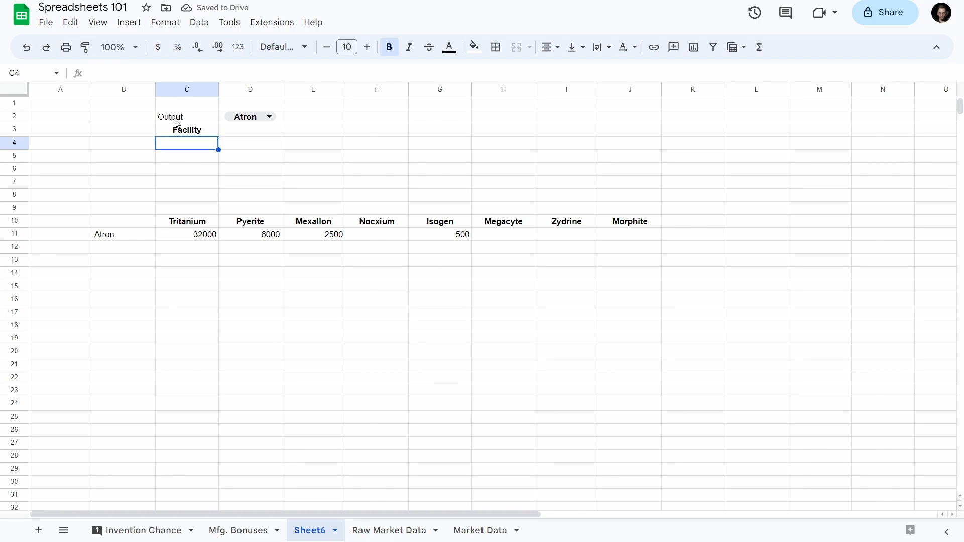
# - Make the "Output" label in C2 bold
pyautogui.press('Up')
pyautogui.press('Up')
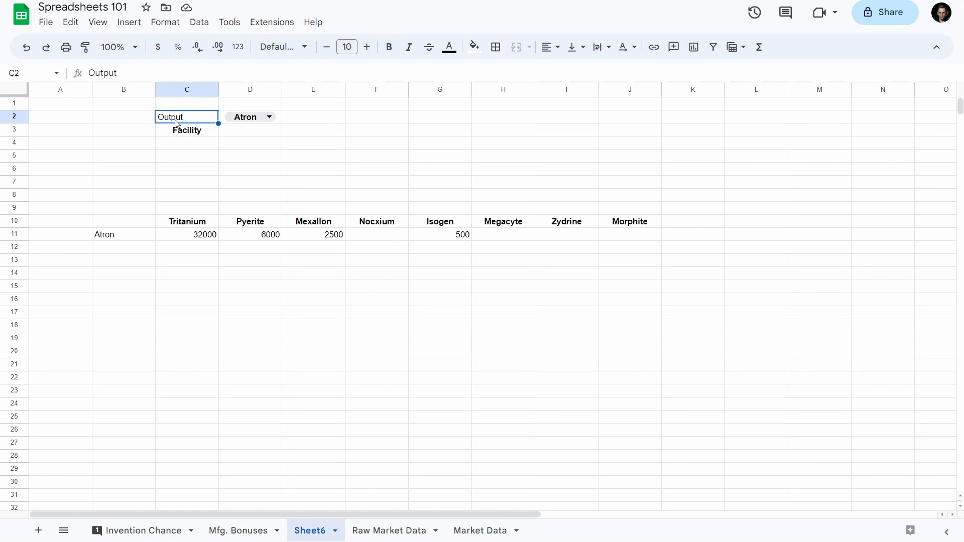
pyautogui.hotkey('ctrl', 'b')
pyautogui.keyDown('shift'); pyautogui.click(191, 137); pyautogui.keyUp('shift')
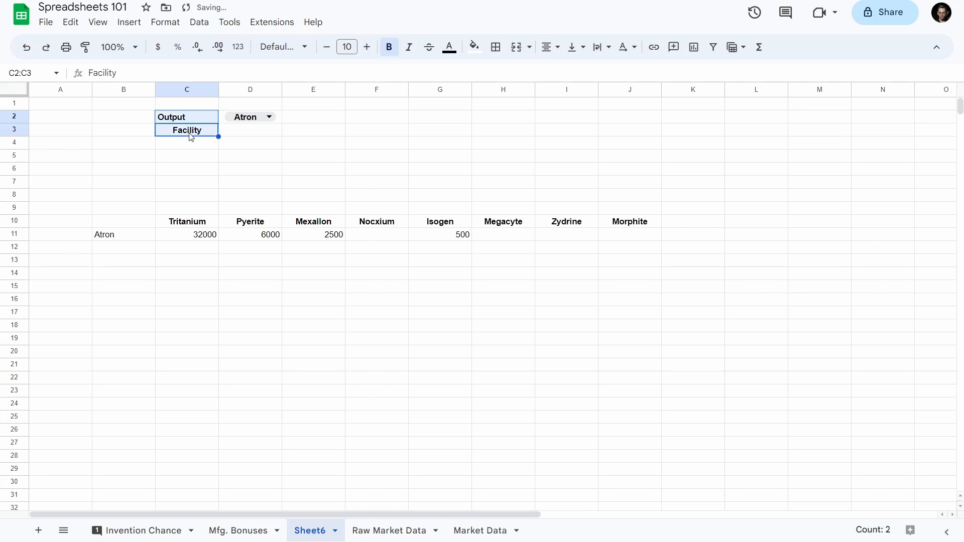
# - Clear all formatting from row 3 and remove the bold from the "Output" label in C2
pyautogui.click(13, 130)
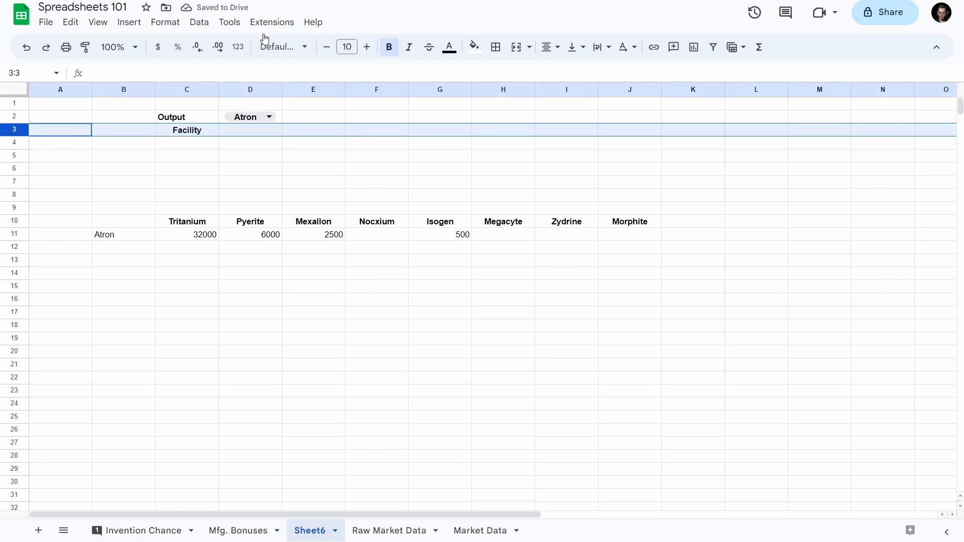
pyautogui.click(165, 23)
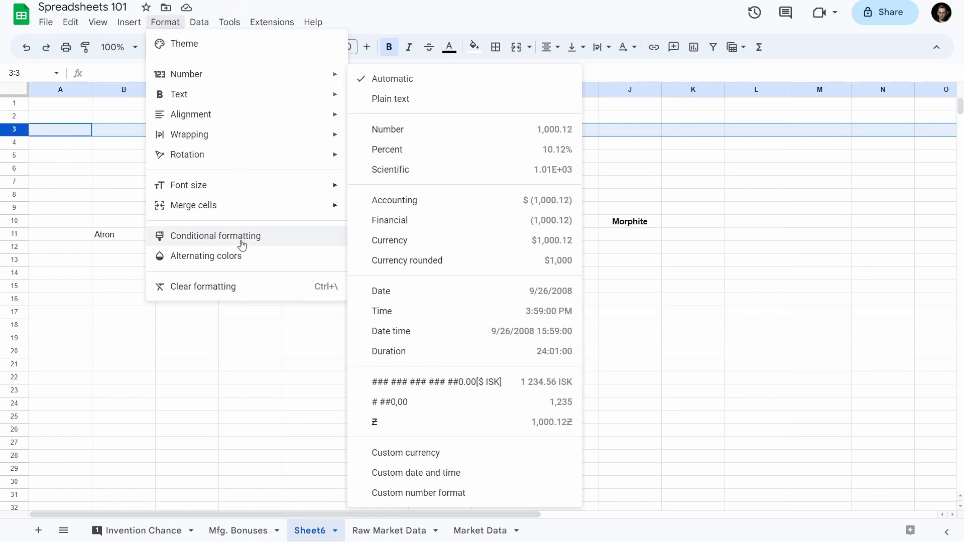
pyautogui.click(236, 287)
pyautogui.click(176, 121)
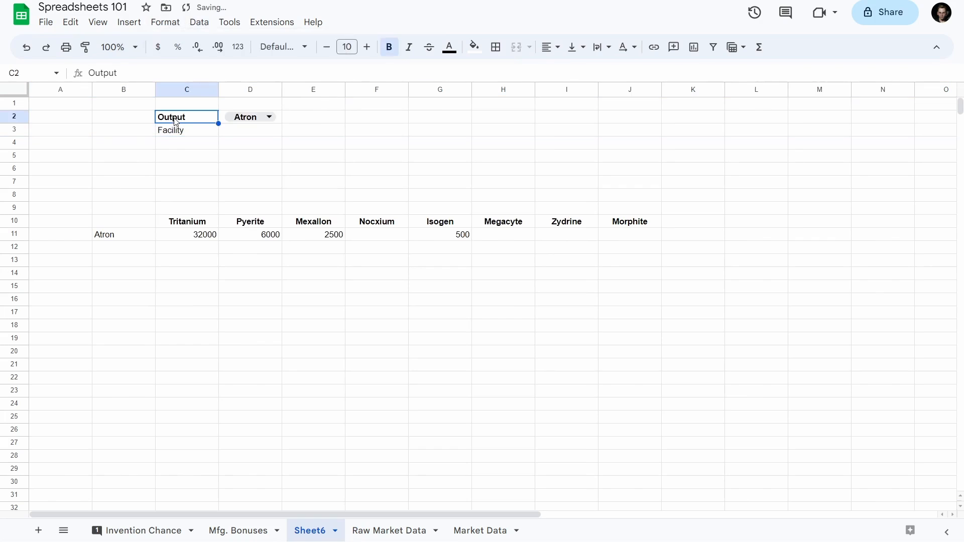
pyautogui.click(196, 133)
pyautogui.click(194, 121)
pyautogui.hotkey('ctrl', 'b')
pyautogui.click(232, 135)
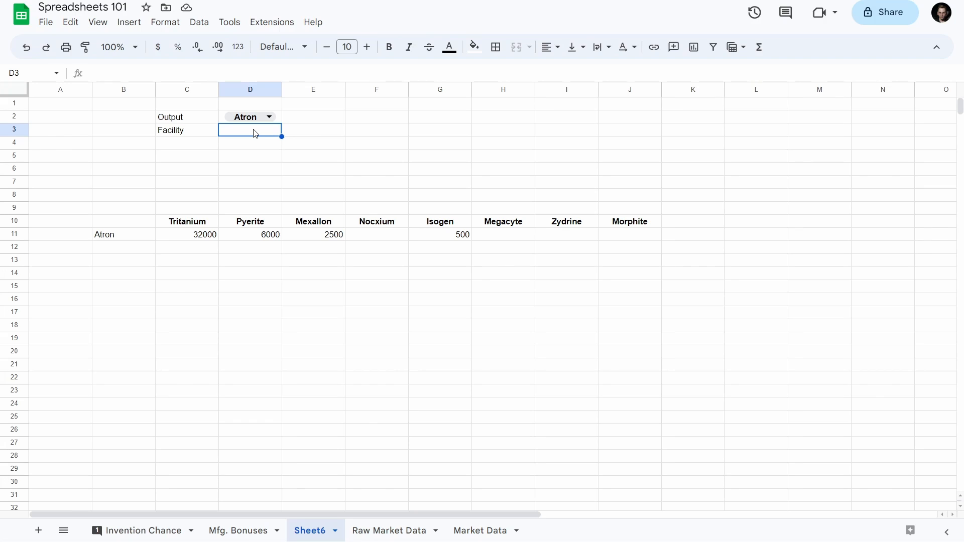
pyautogui.click(194, 138)
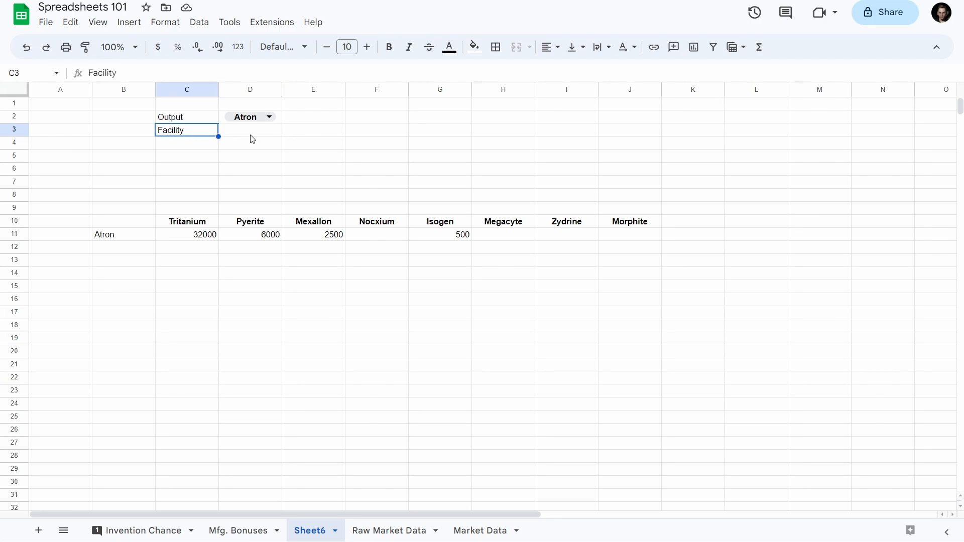
pyautogui.click(251, 137)
pyautogui.click(314, 131)
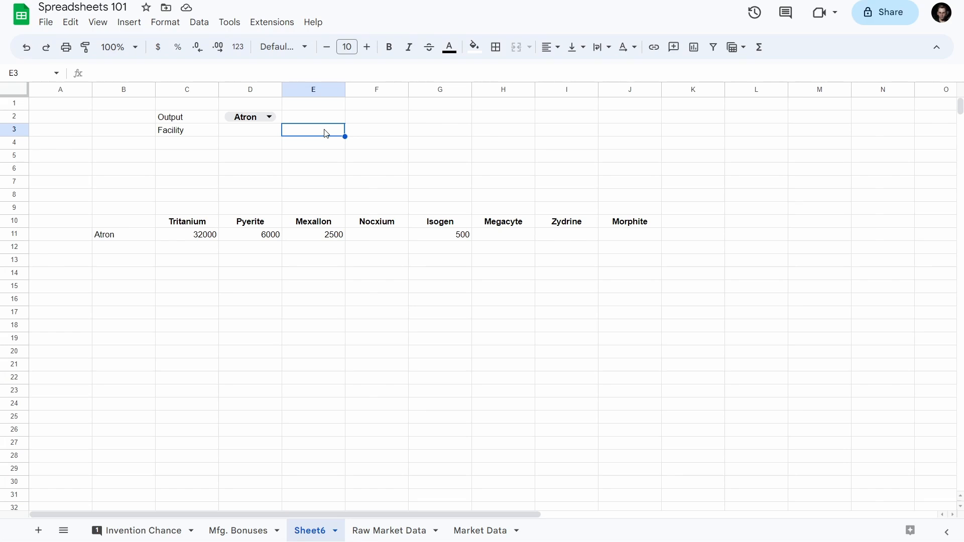
# - Enter the labels "ME Bonus" in D3 and "TE Bonus" in E3
pyautogui.click(251, 132)
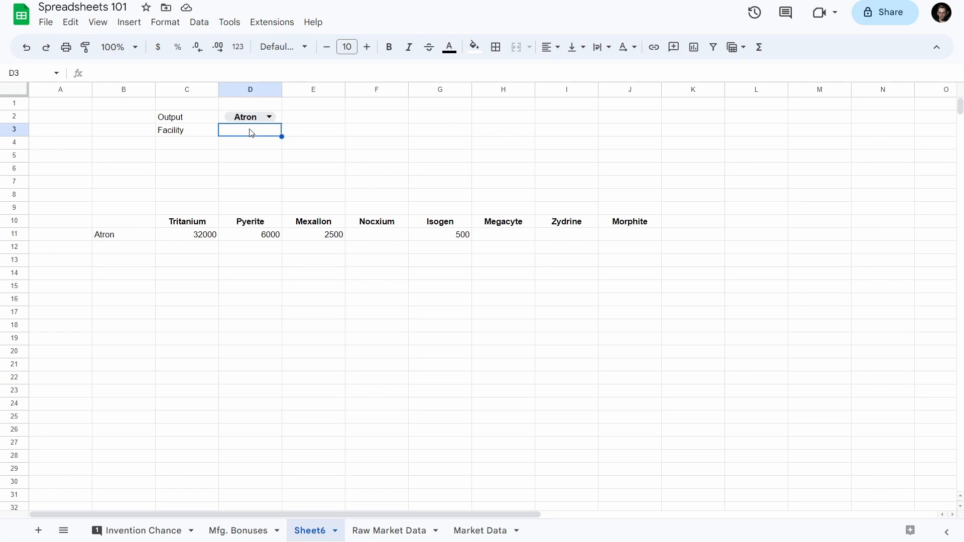
pyautogui.write('ME Bonus')
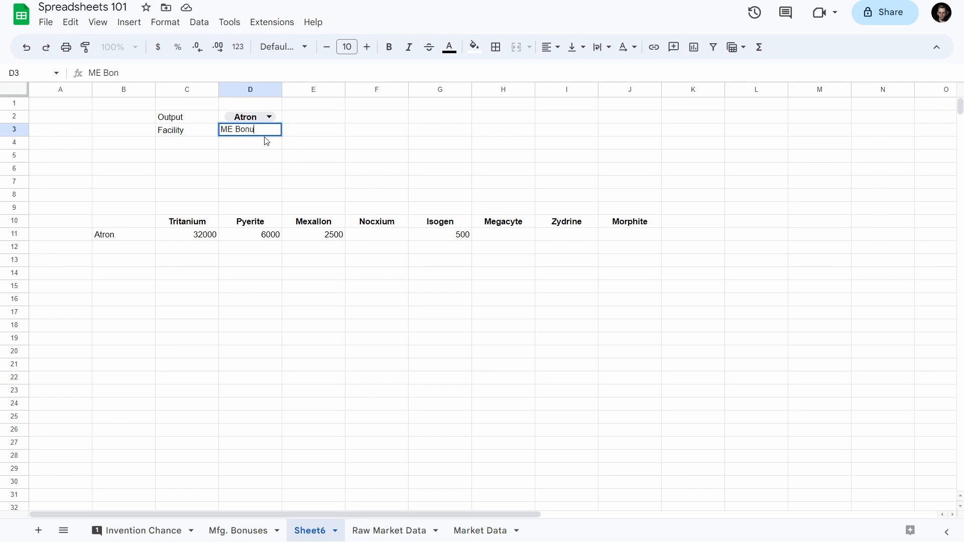
pyautogui.press('Tab')
pyautogui.write('TE Bonus')
pyautogui.press('Return')
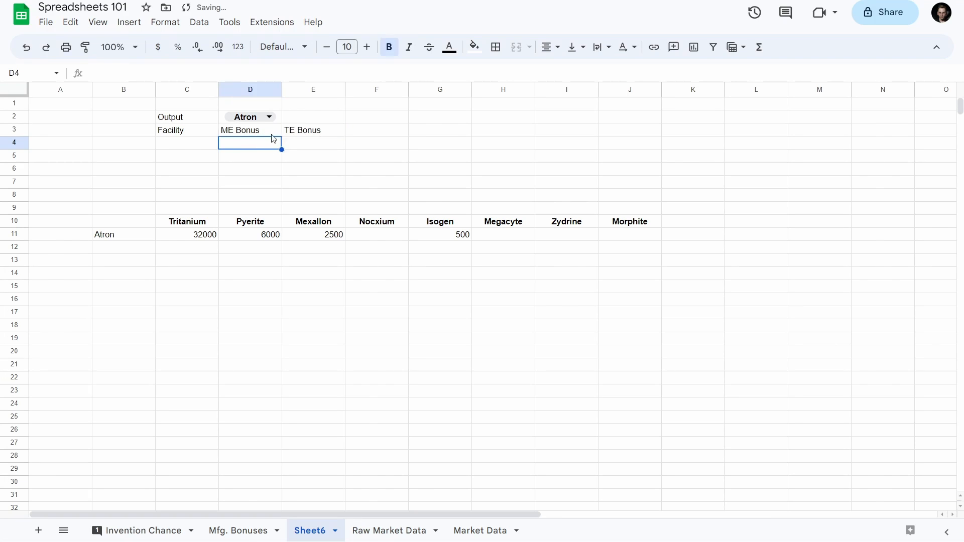
# - Move the "ME Bonus" and "TE Bonus" labels one column over to E3:F3
pyautogui.click(275, 134)
pyautogui.keyDown('shift'); pyautogui.click(331, 134); pyautogui.keyUp('shift')
pyautogui.hotkey('ctrl', 'x')
pyautogui.click(338, 134)
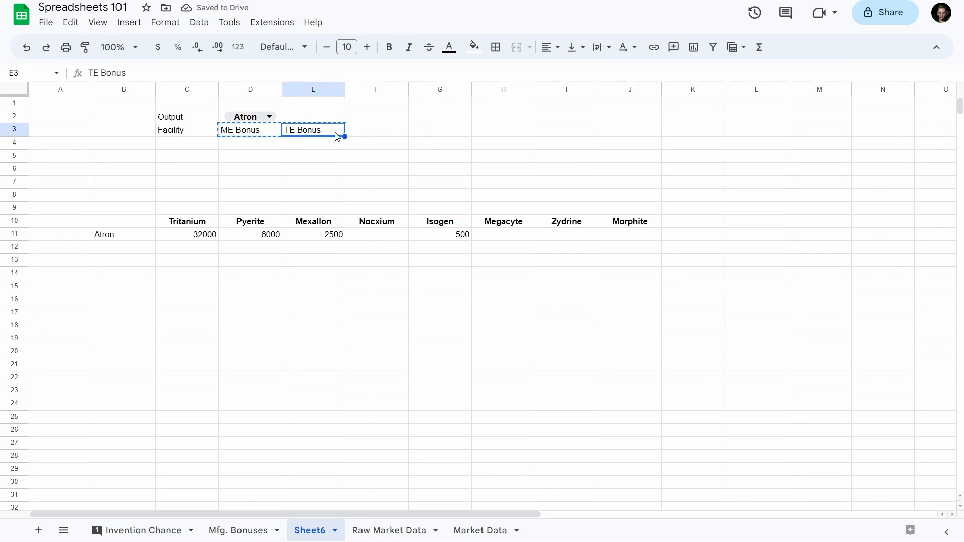
pyautogui.hotkey('ctrl', 'v')
# - Enter "Facility name" in D3 beside the Facility label
pyautogui.click(248, 135)
pyautogui.write('Fa')
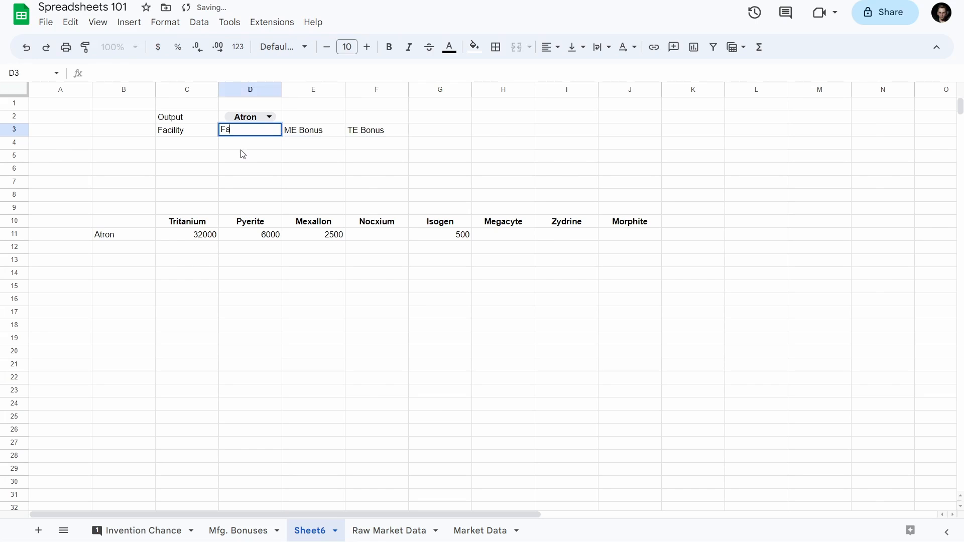
pyautogui.write('cility name')
pyautogui.press('Return')
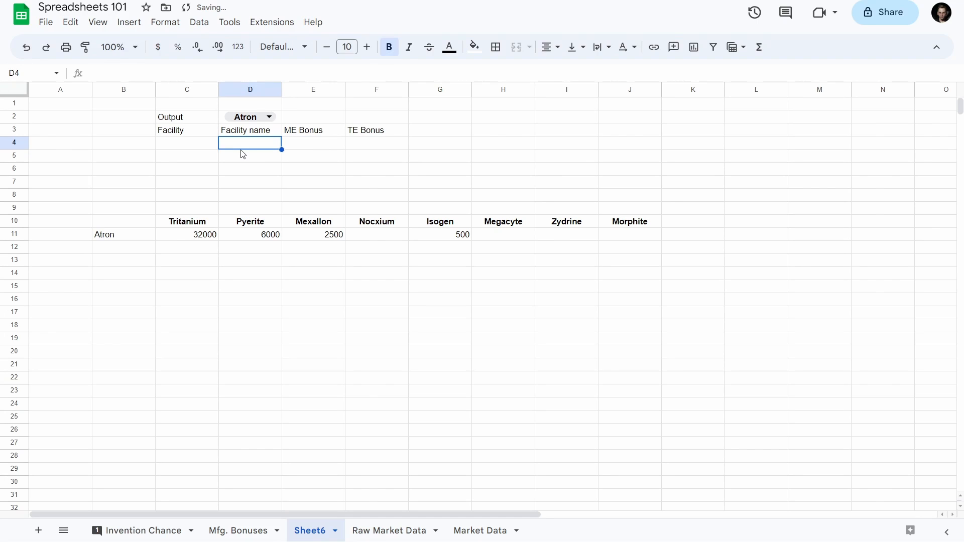
pyautogui.click(277, 135)
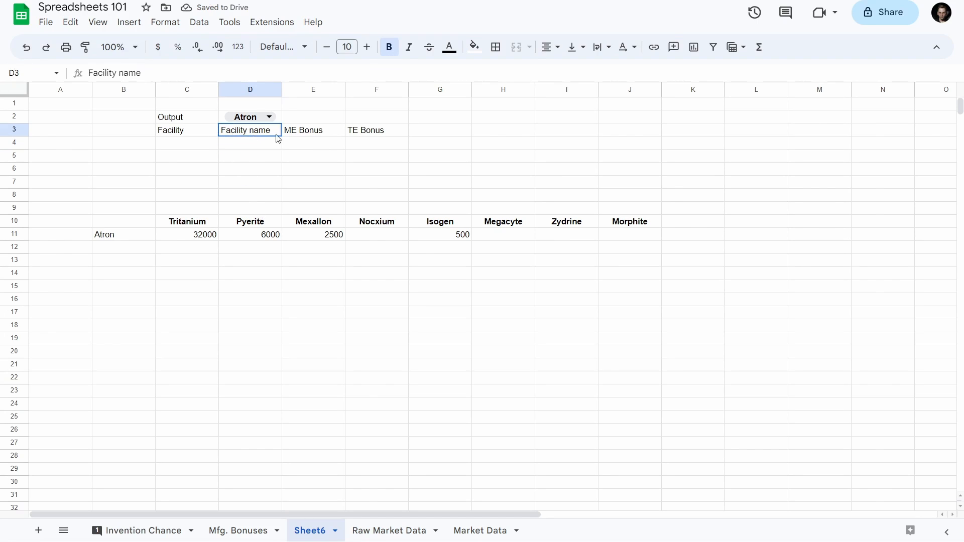
pyautogui.moveTo(276, 134); pyautogui.dragTo(361, 131)
pyautogui.click(195, 154)
pyautogui.click(392, 148)
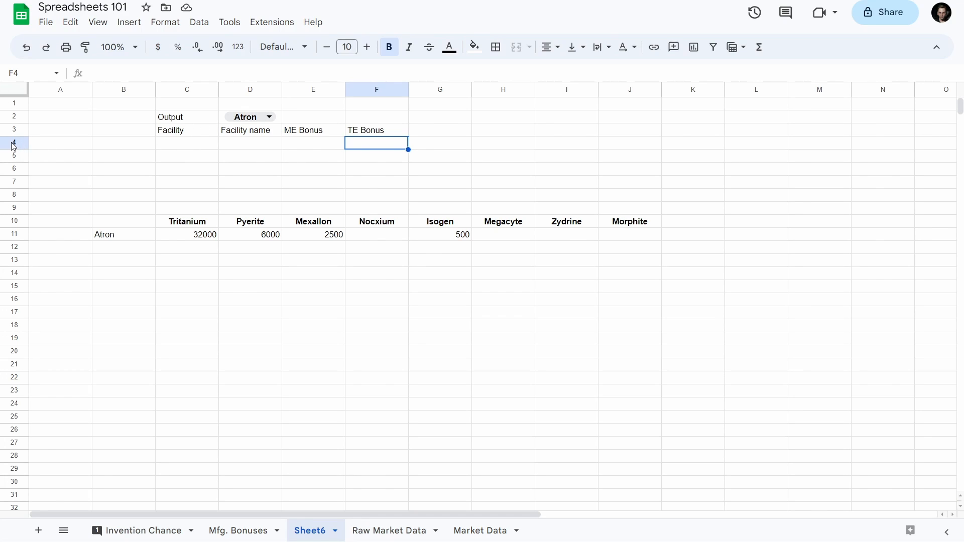
pyautogui.click(201, 197)
pyautogui.moveTo(192, 198); pyautogui.dragTo(616, 198)
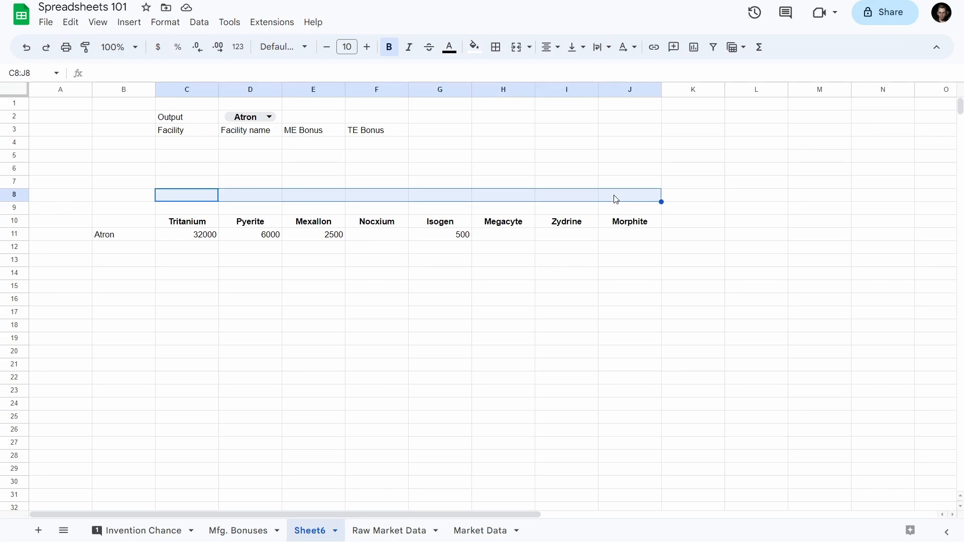
pyautogui.click(616, 200)
# - Enter the label "Qty." in E2 beside the blueprint dropdown
pyautogui.click(307, 121)
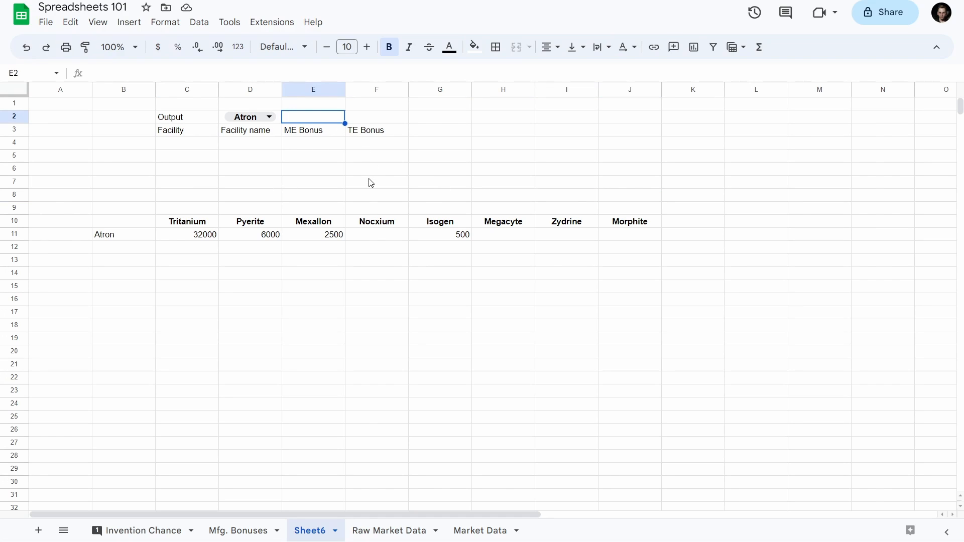
pyautogui.write('Qty.')
pyautogui.press('Return')
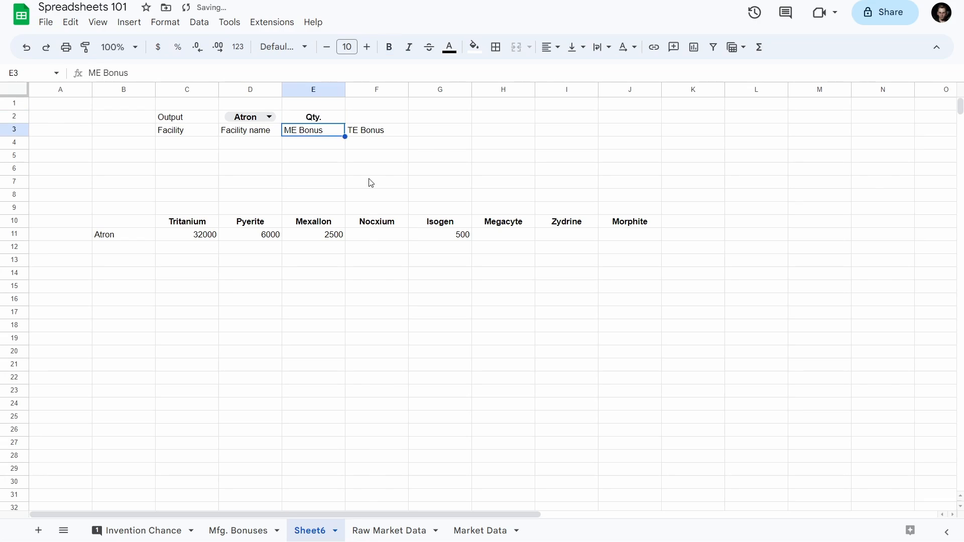
pyautogui.press('Up')
# - Clear all formatting from row 2
pyautogui.click(18, 116)
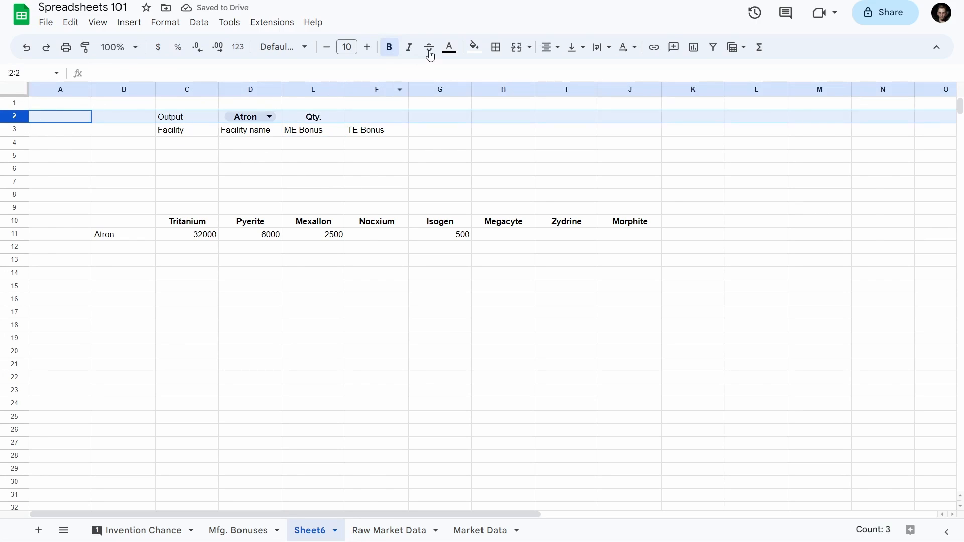
pyautogui.click(165, 22)
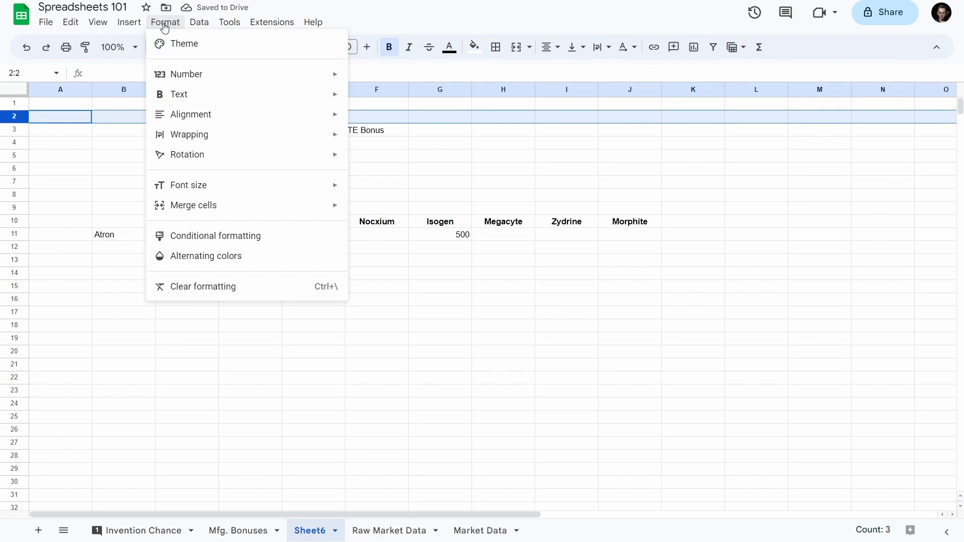
pyautogui.click(215, 286)
pyautogui.click(368, 158)
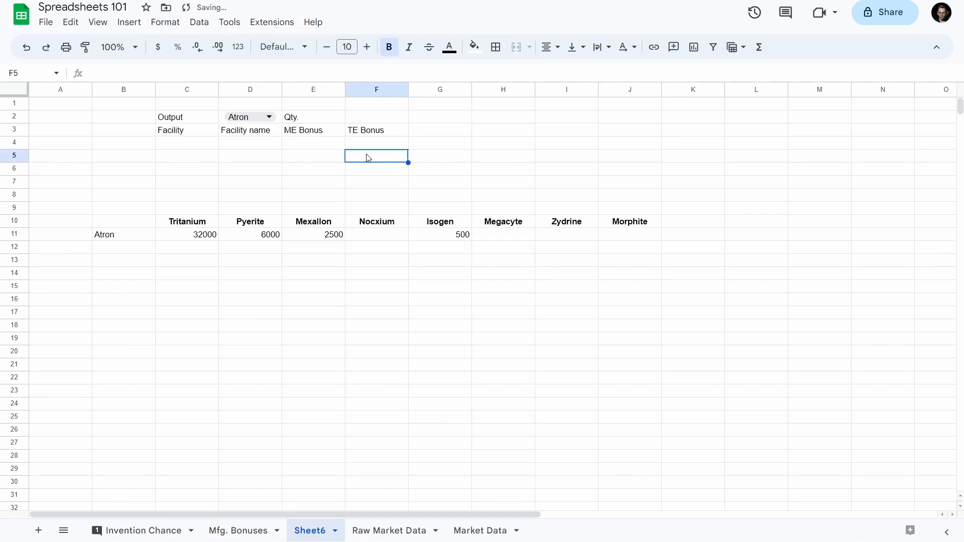
# - Enter a quantity of 1 in F2 beside the "Qty." label
pyautogui.click(368, 118)
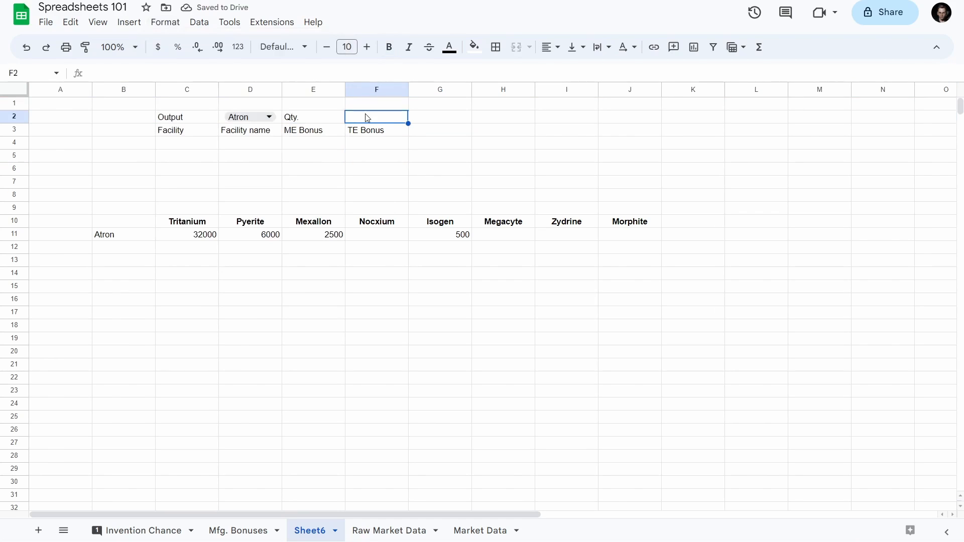
pyautogui.write('1')
pyautogui.press('Return')
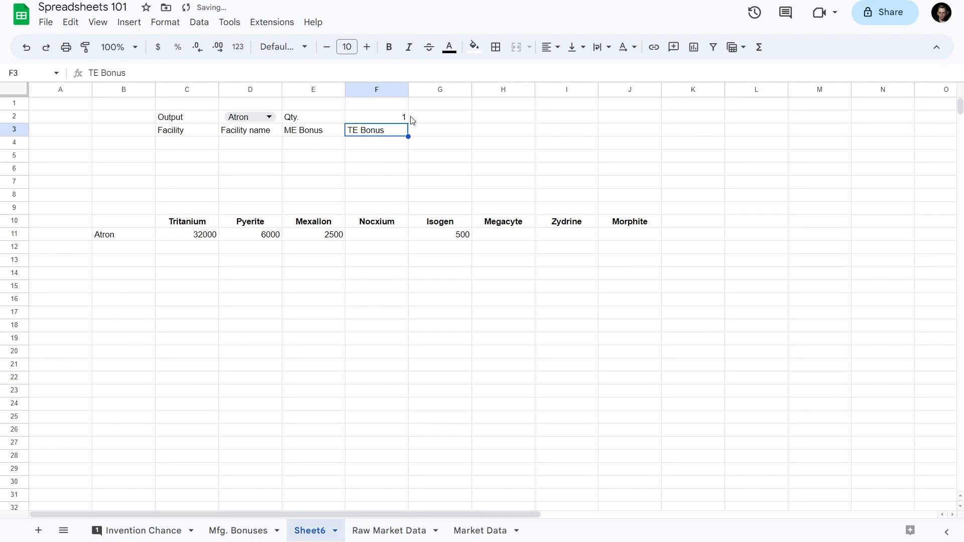
pyautogui.click(470, 144)
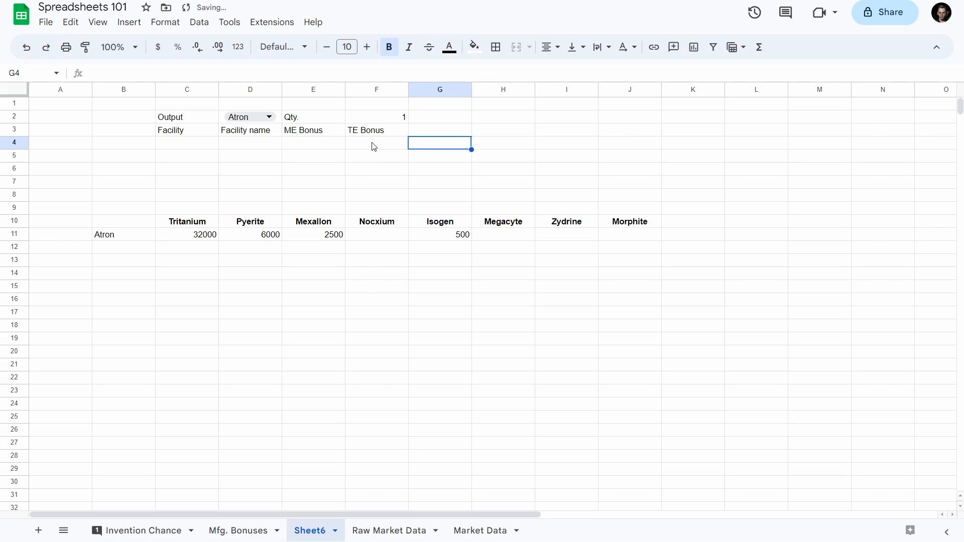
# - Fill the quantity cell F2 with light green to mark it as an input cell
pyautogui.click(360, 117)
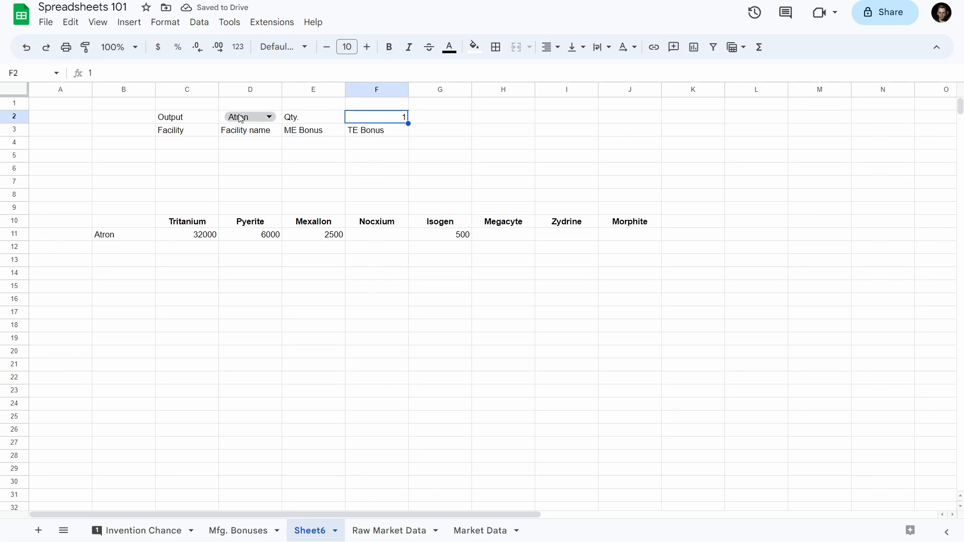
pyautogui.doubleClick(232, 118)
pyautogui.click(358, 117)
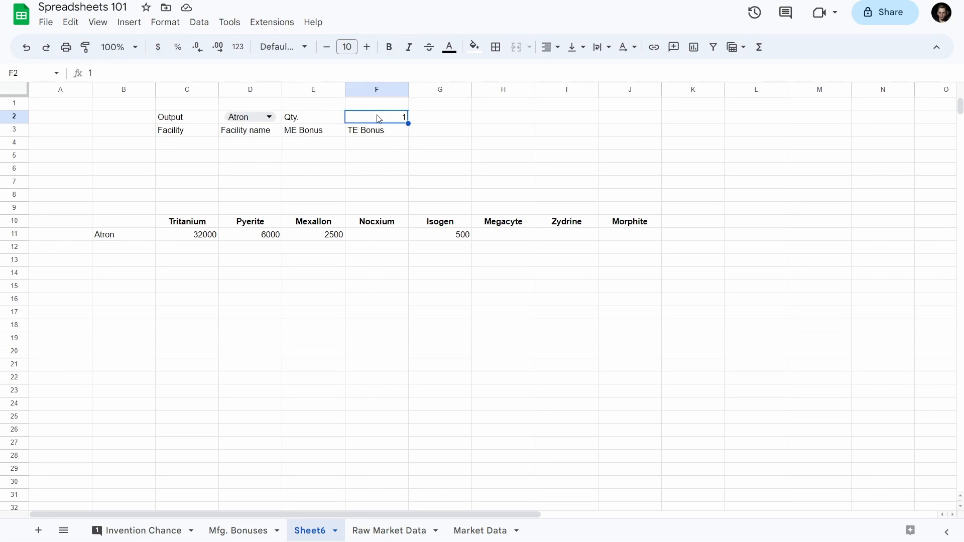
pyautogui.click(472, 53)
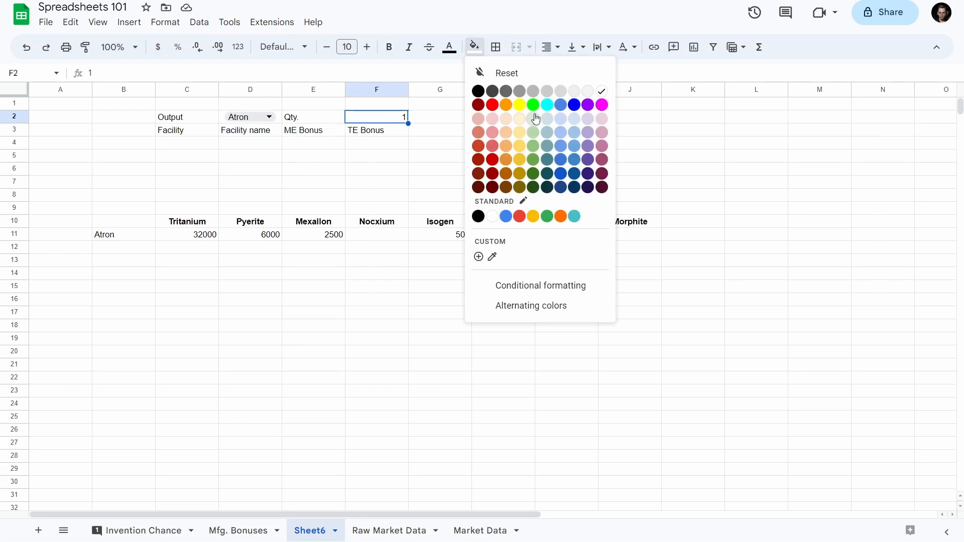
pyautogui.click(534, 118)
pyautogui.click(445, 119)
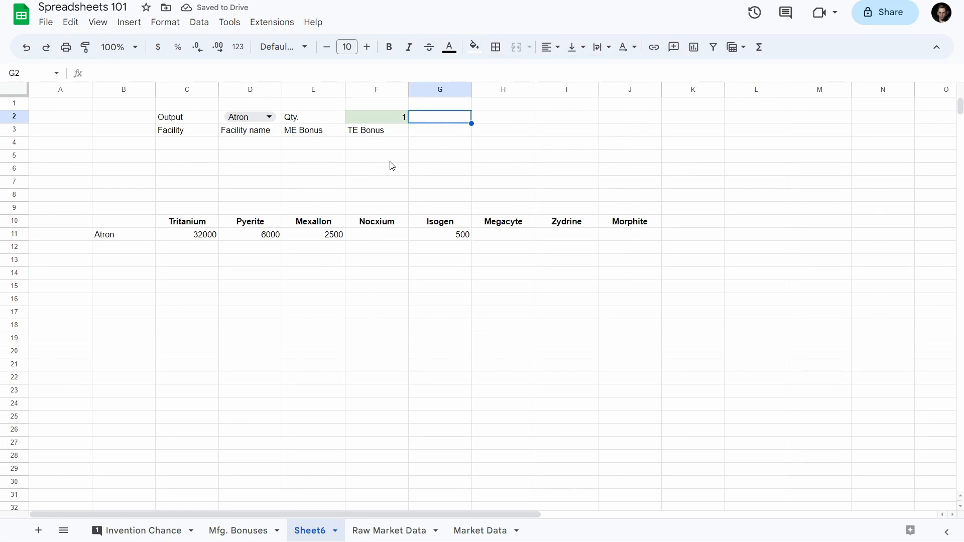
pyautogui.moveTo(307, 135); pyautogui.dragTo(367, 136)
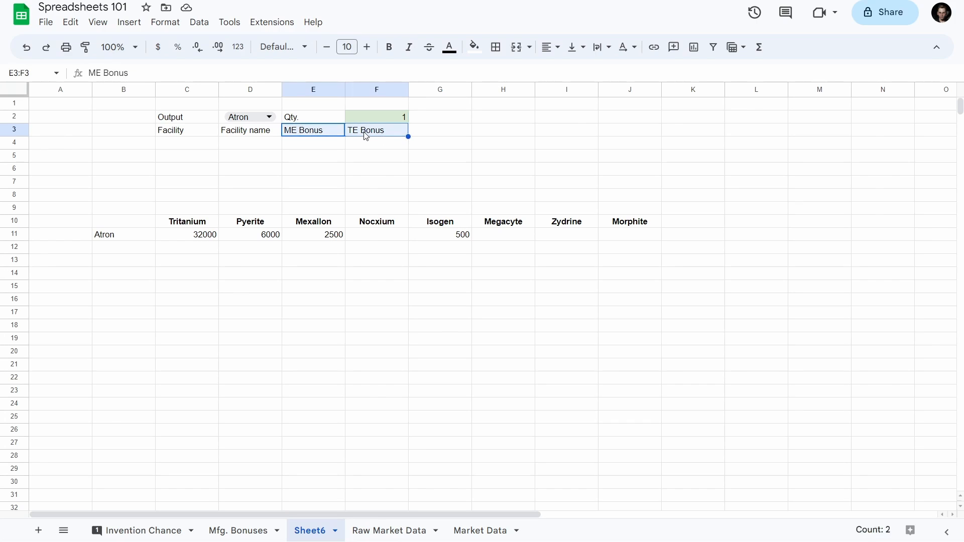
pyautogui.click(366, 137)
pyautogui.click(255, 137)
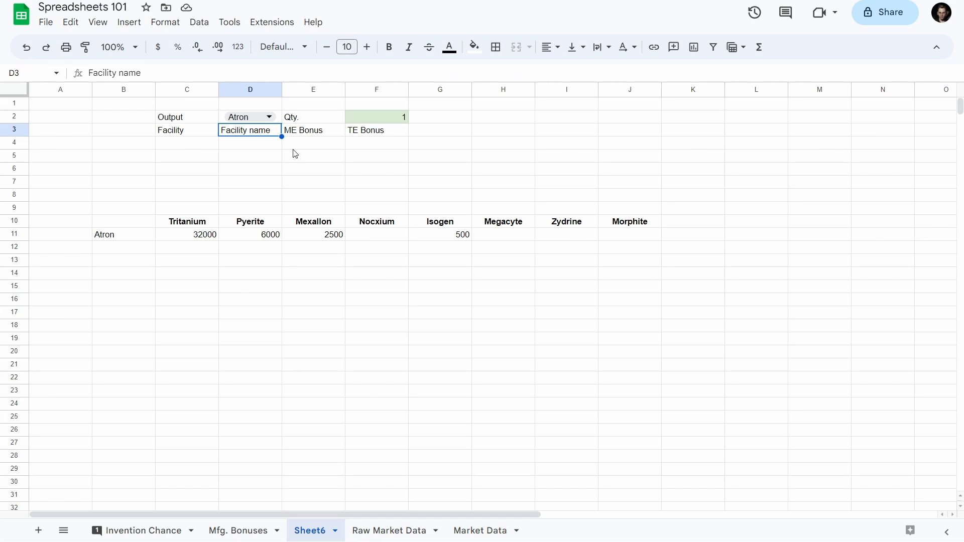
pyautogui.click(181, 186)
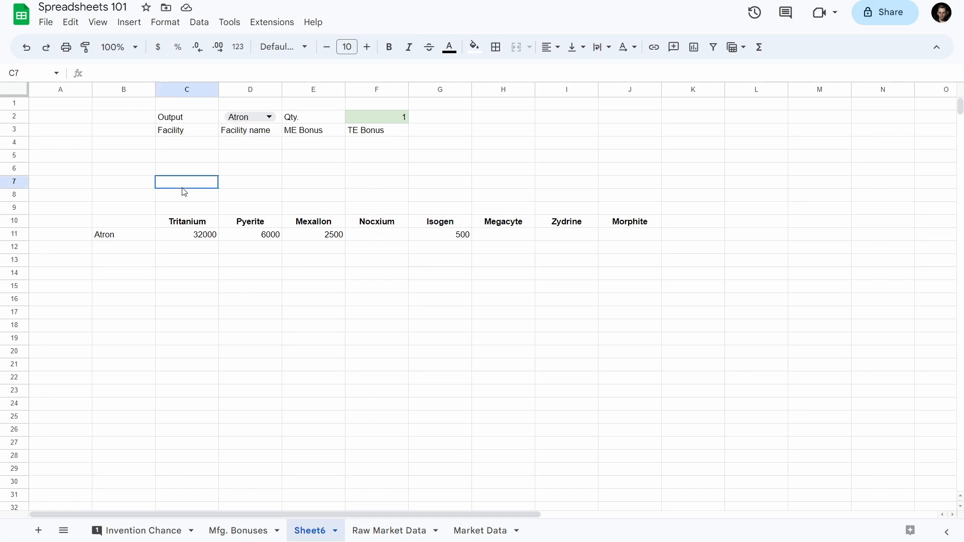
# - Enter the heading "Required Inputs" in C5 below the facility row
pyautogui.click(198, 195)
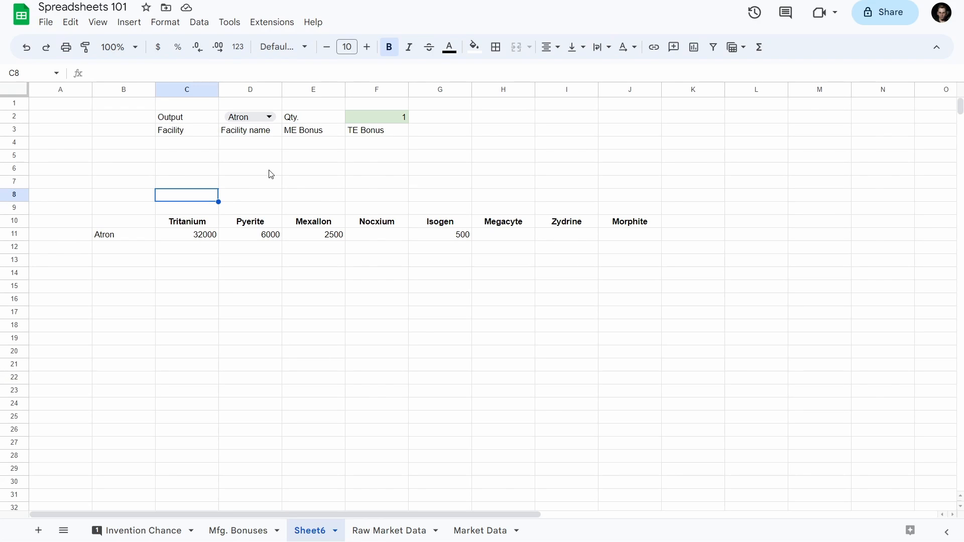
pyautogui.press('Up')
pyautogui.press('Up')
pyautogui.press('Up')
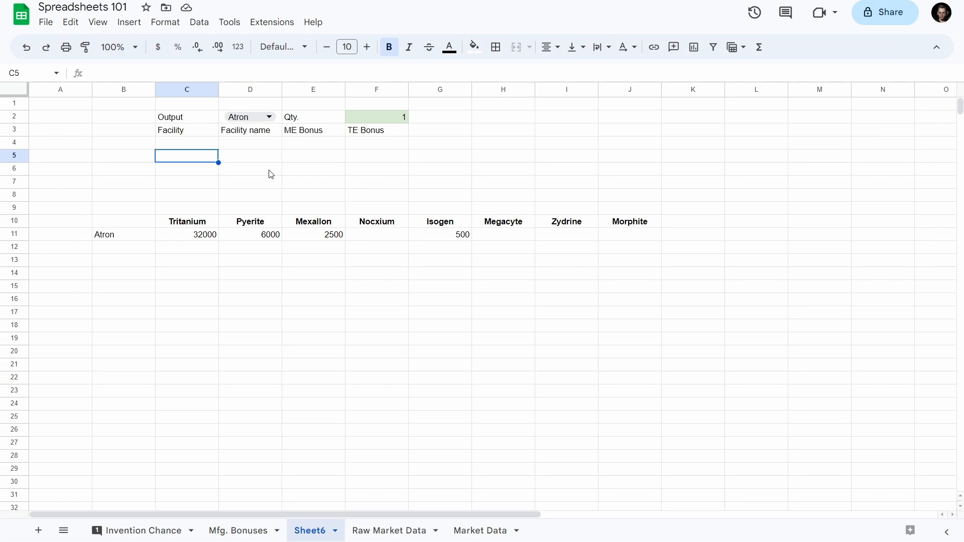
pyautogui.write('Required Impu')
pyautogui.press('BackSpace')
pyautogui.press('BackSpace')
pyautogui.press('BackSpace')
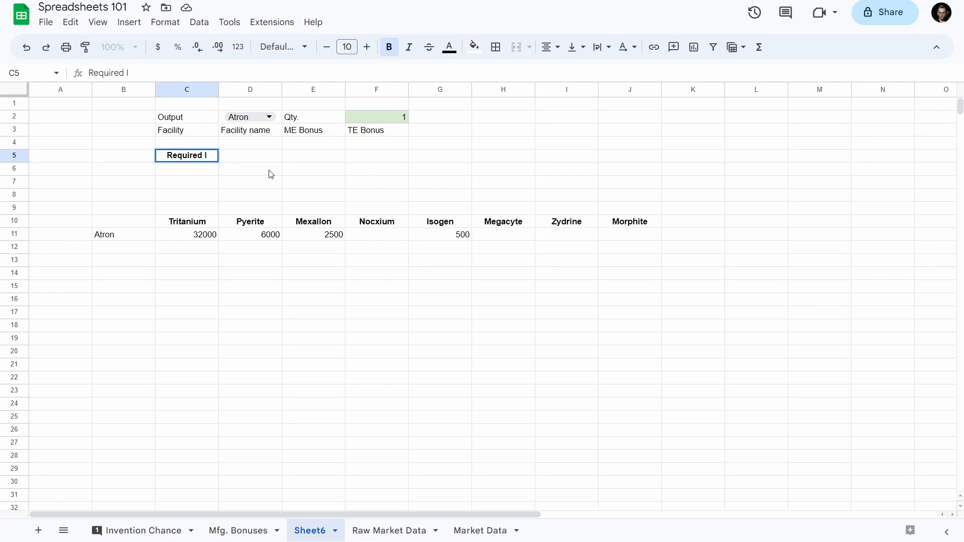
pyautogui.write('nputs')
pyautogui.press('Return')
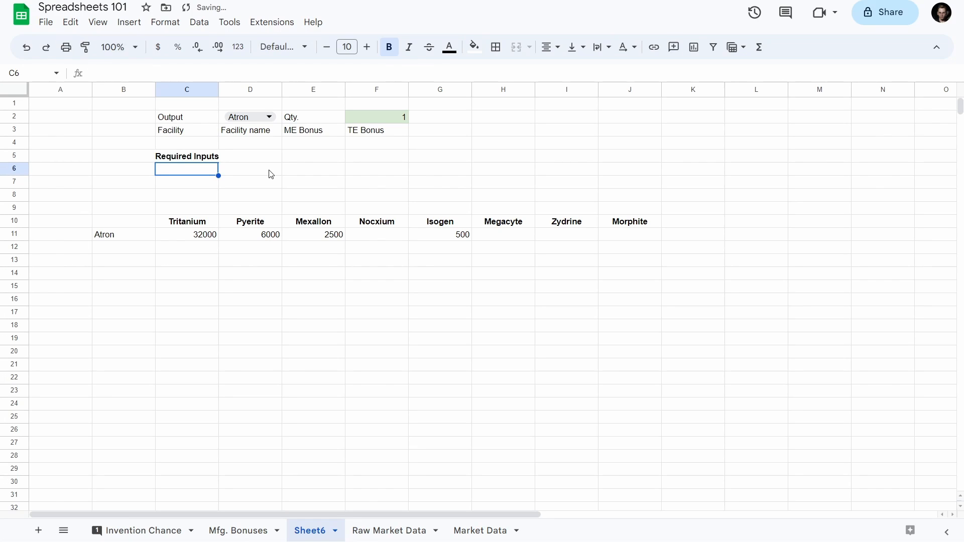
# - Copy the mineral headers from C10:J10 into C6:J6 under the "Required Inputs" heading
pyautogui.press('Down')
pyautogui.press('Down')
pyautogui.press('Down')
pyautogui.press('Down')
pyautogui.hotkey('ctrl', 'shift', 'Right')
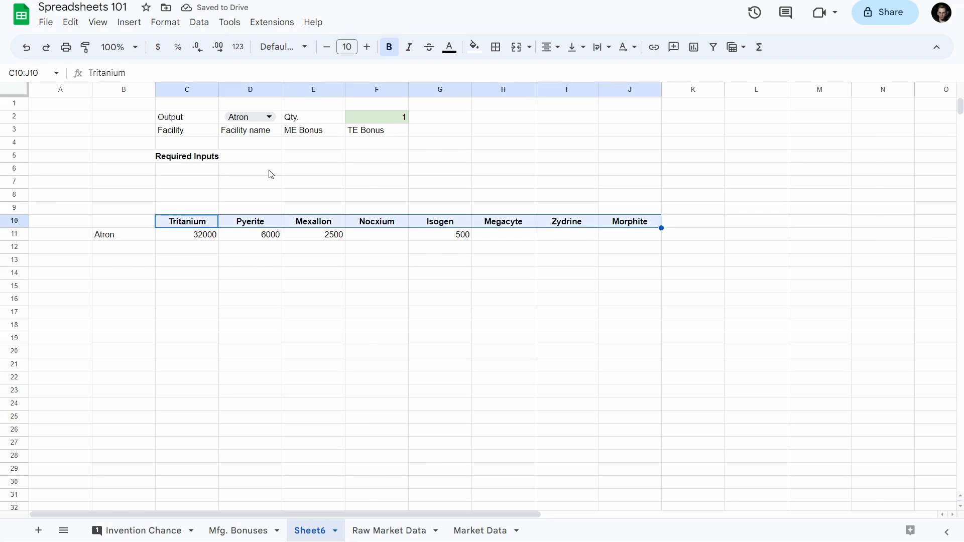
pyautogui.hotkey('ctrl', 'c')
pyautogui.press('Up')
pyautogui.press('Up')
pyautogui.press('Up')
pyautogui.press('Up')
pyautogui.hotkey('ctrl', 'v')
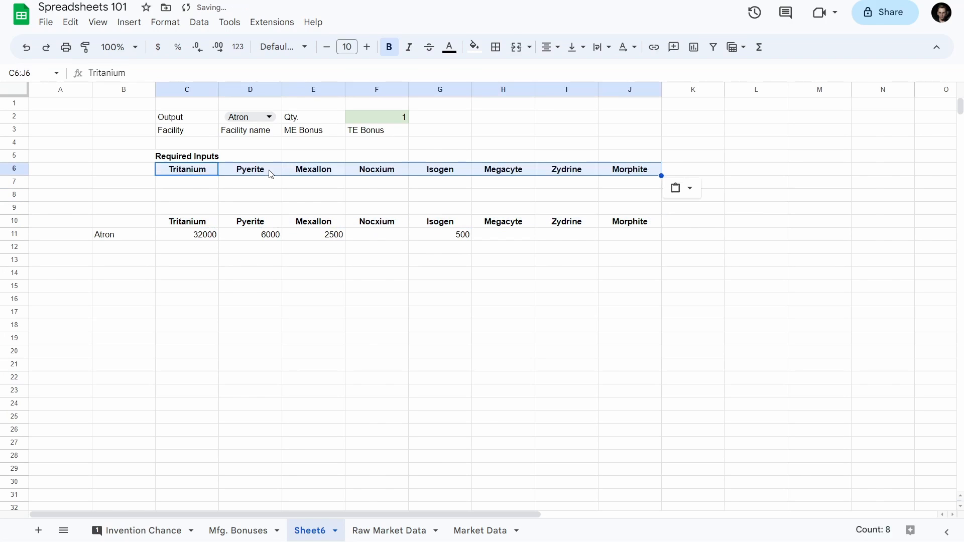
# - Merge C5:J5 horizontally so the "Required Inputs" heading spans all the mineral columns
pyautogui.press('Down')
pyautogui.press('Left')
pyautogui.press('Up')
pyautogui.press('Right')
pyautogui.press('Up')
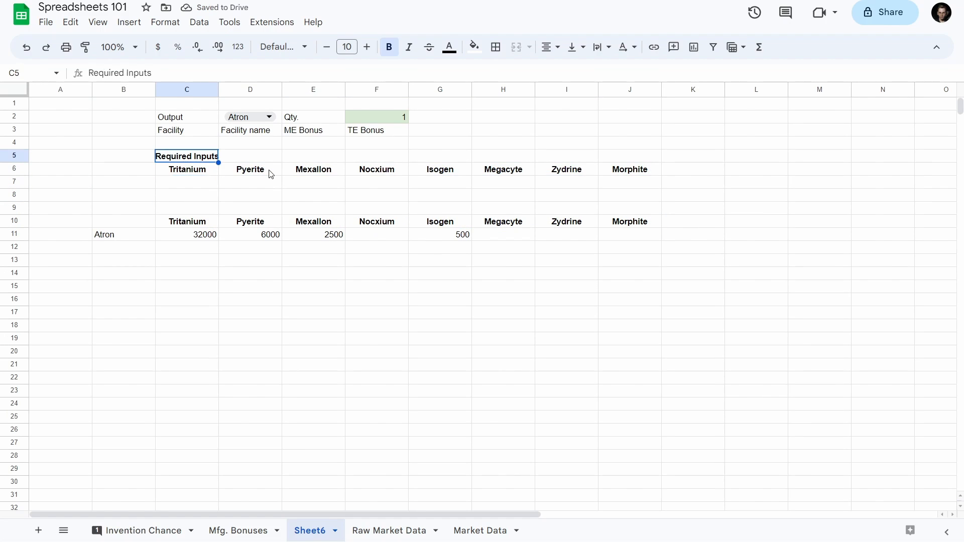
pyautogui.hotkey('ctrl', 'shift', 'Right')
pyautogui.hotkey('ctrl', 'shift', 'Left')
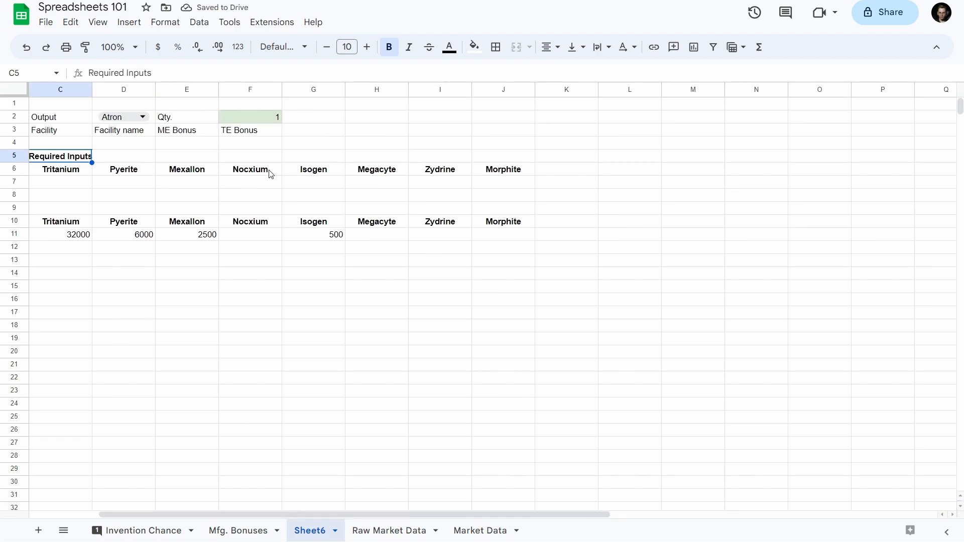
pyautogui.hotkey('shift', 'Down')
pyautogui.hotkey('ctrl', 'shift', 'Right')
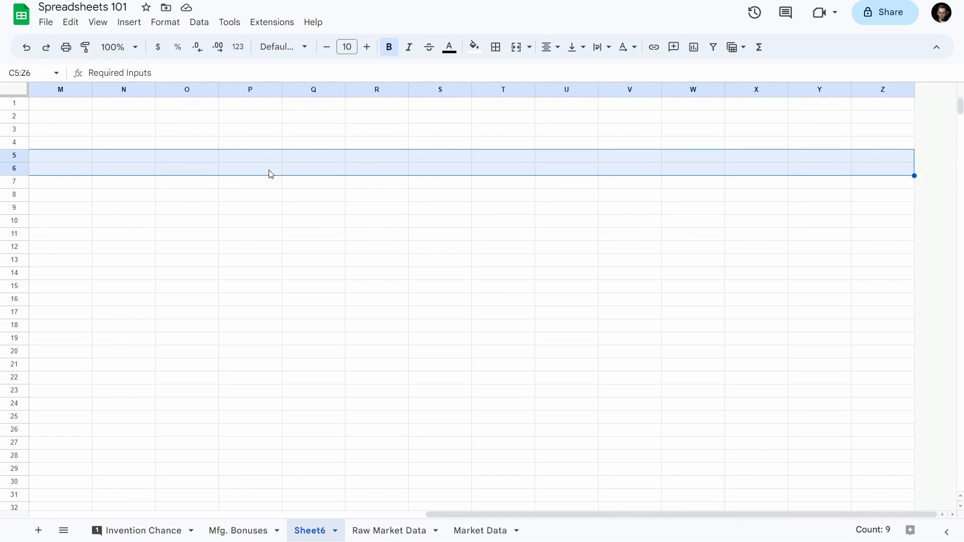
pyautogui.hotkey('ctrl', 'shift', 'Left')
pyautogui.hotkey('shift', 'Right')
pyautogui.hotkey('shift', 'Right')
pyautogui.hotkey('shift', 'Right')
pyautogui.hotkey('shift', 'Right')
pyautogui.hotkey('shift', 'Right')
pyautogui.hotkey('shift', 'Right')
pyautogui.hotkey('shift', 'Right')
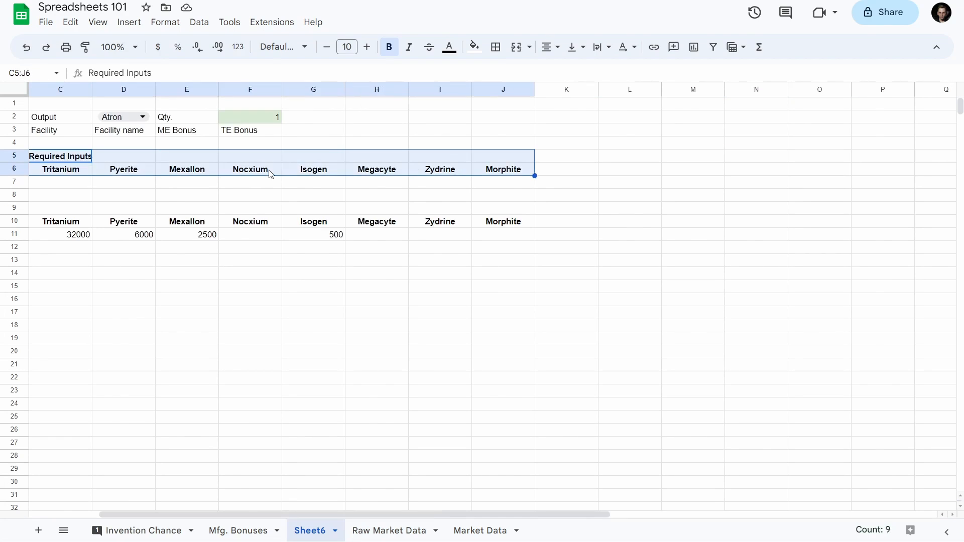
pyautogui.hotkey('shift', 'Up')
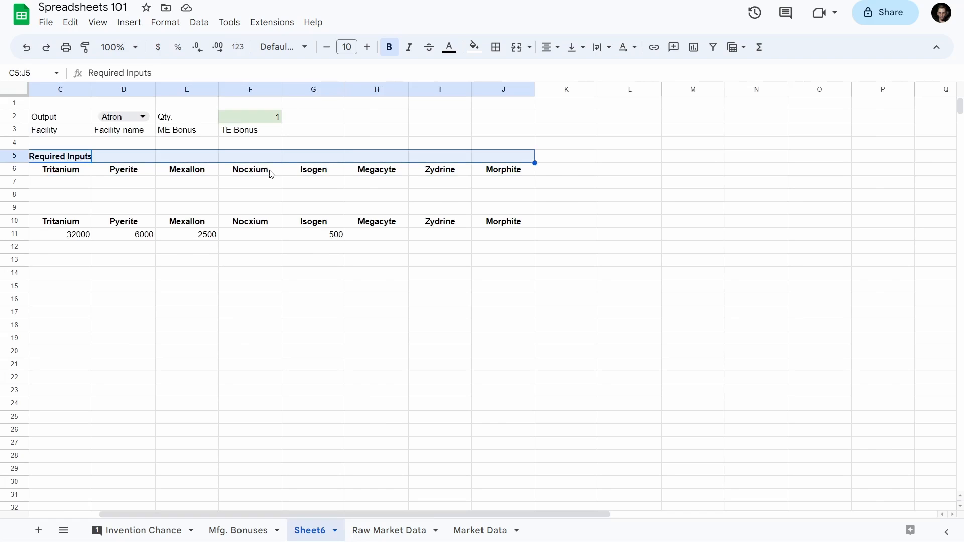
pyautogui.click(163, 24)
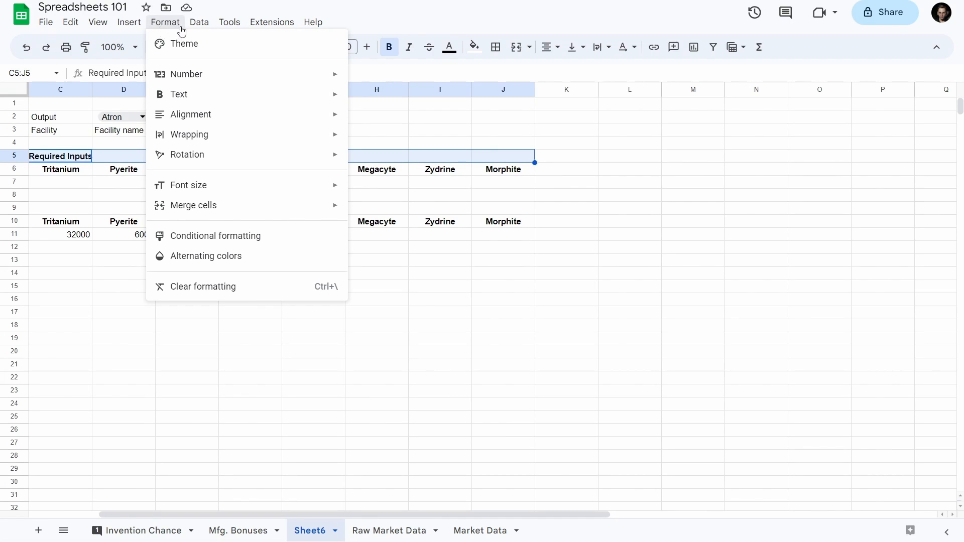
pyautogui.moveTo(218, 137)
pyautogui.click(129, 22)
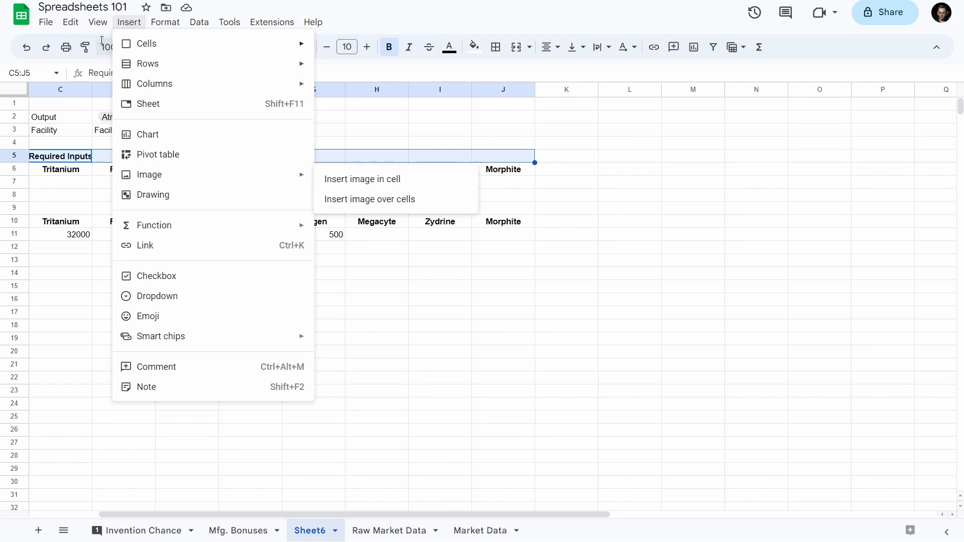
pyautogui.moveTo(136, 47)
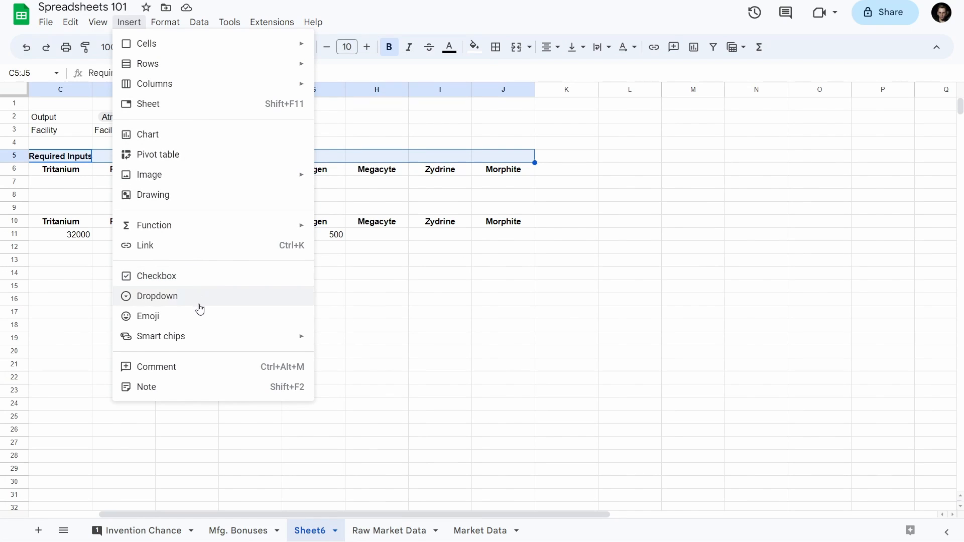
pyautogui.moveTo(160, 25)
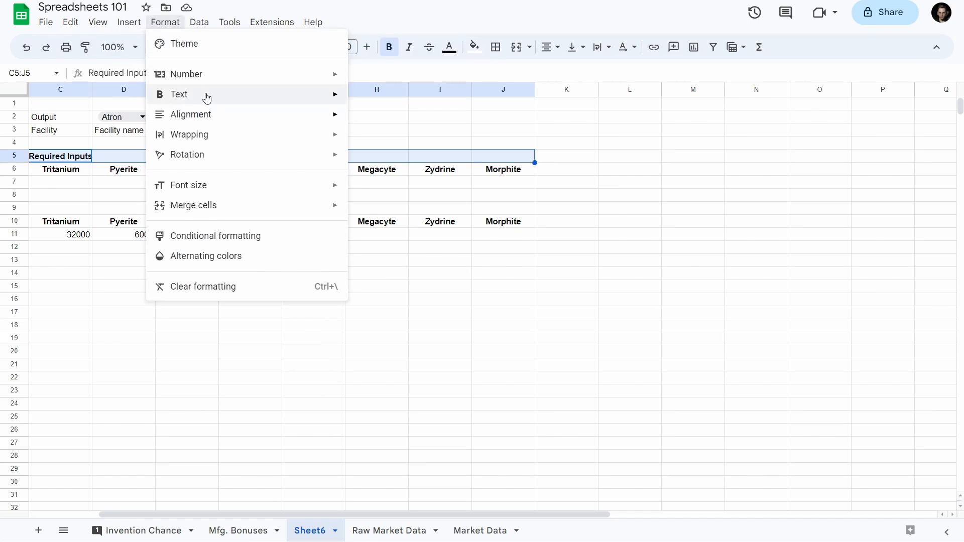
pyautogui.moveTo(257, 214)
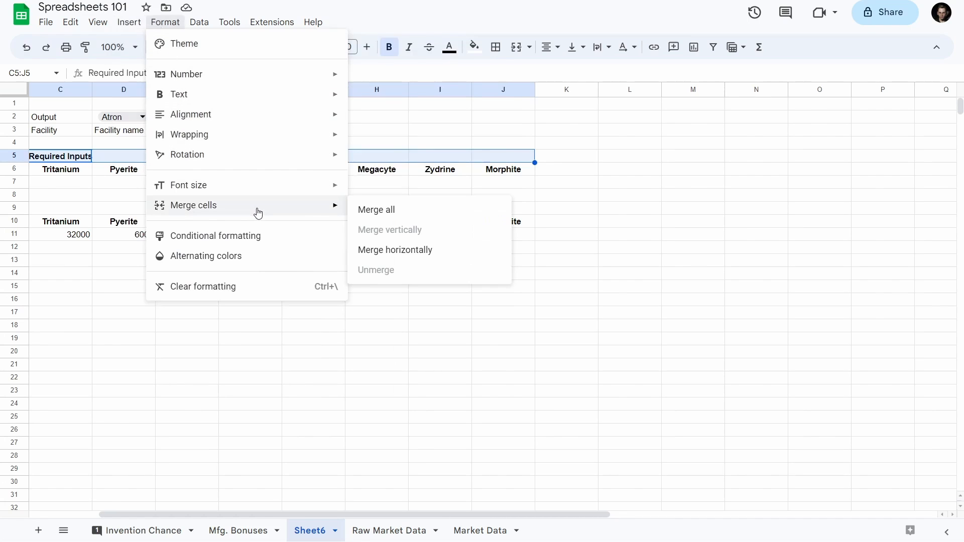
pyautogui.click(421, 249)
pyautogui.click(278, 171)
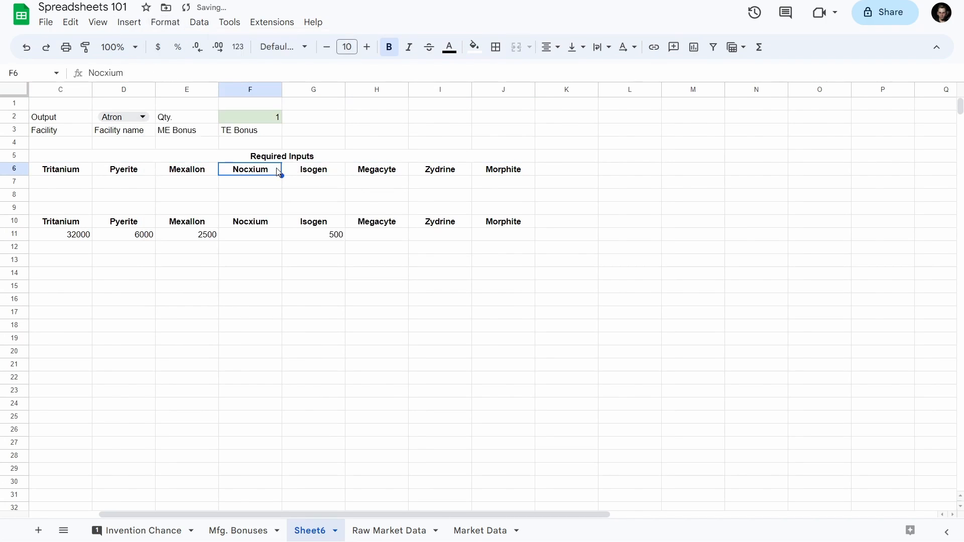
pyautogui.click(387, 171)
pyautogui.click(420, 161)
pyautogui.press('Home')
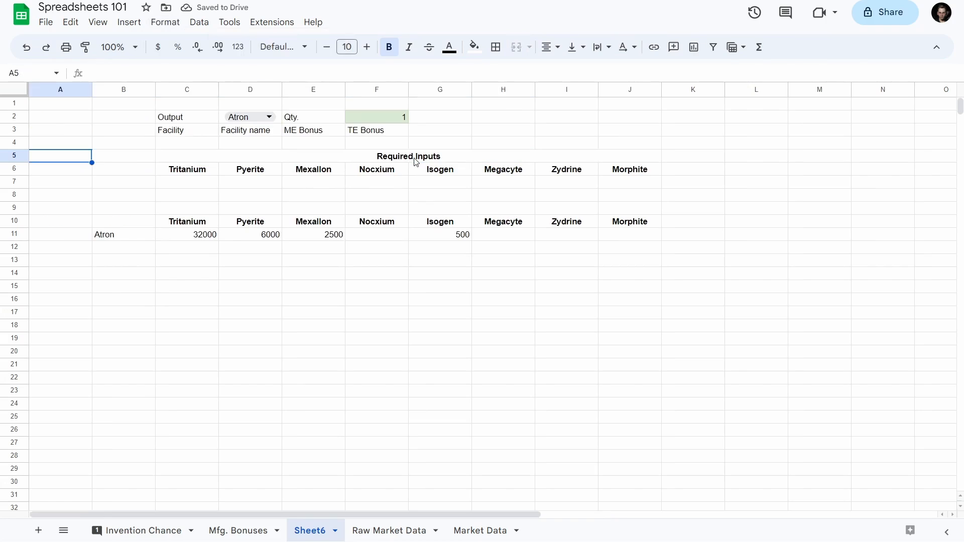
pyautogui.click(416, 161)
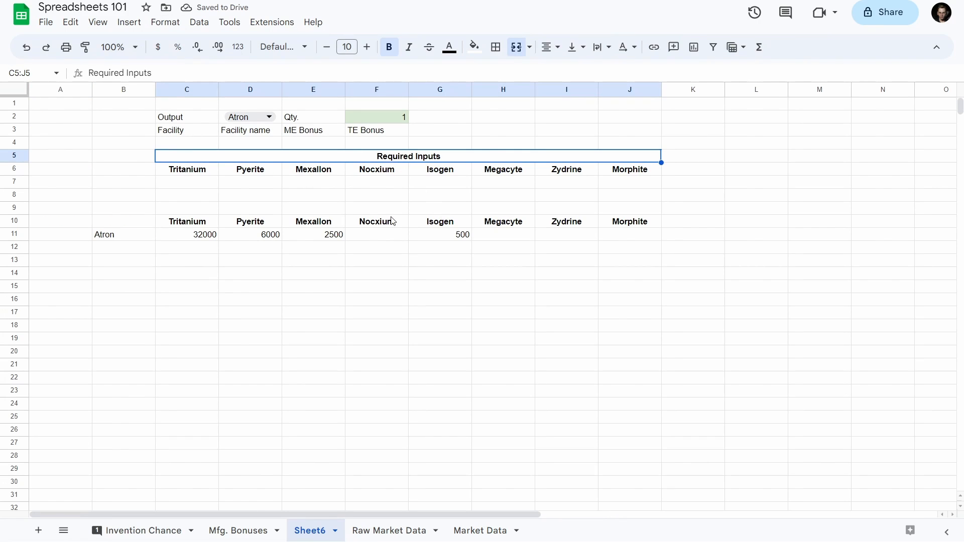
pyautogui.click(210, 184)
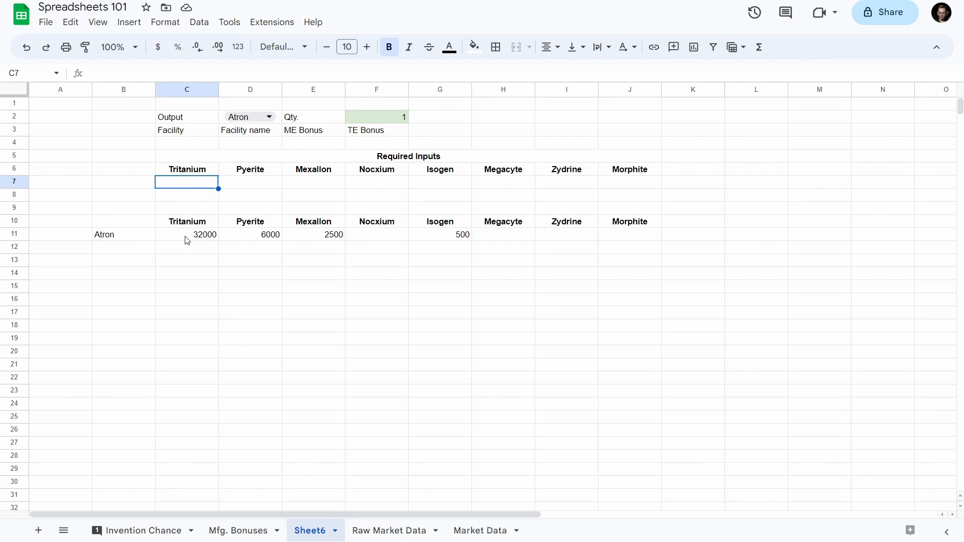
pyautogui.moveTo(196, 243); pyautogui.dragTo(608, 243)
pyautogui.click(133, 251)
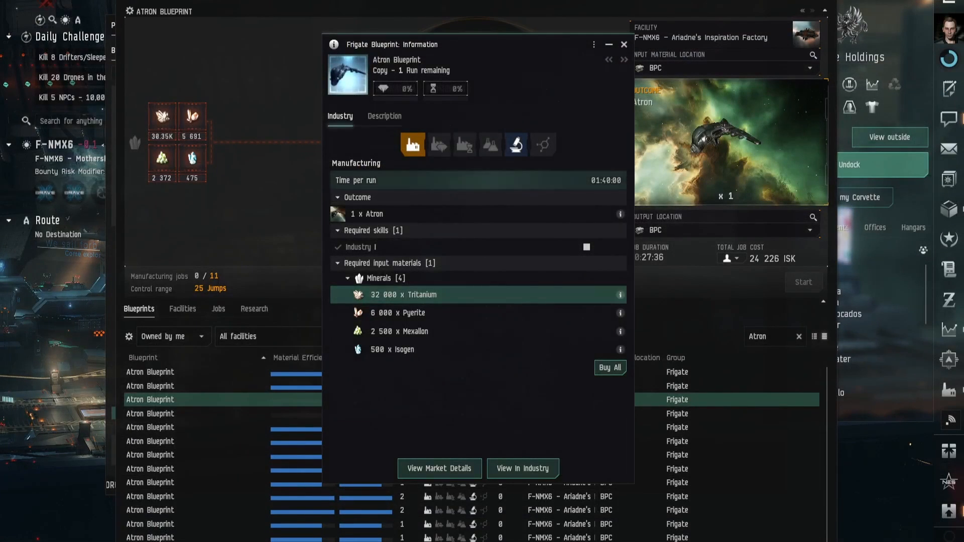
# - In the EVE Online industry window, close the Atron blueprint information, search the blueprint copies for "Typho" and clear the search
pyautogui.click(624, 45)
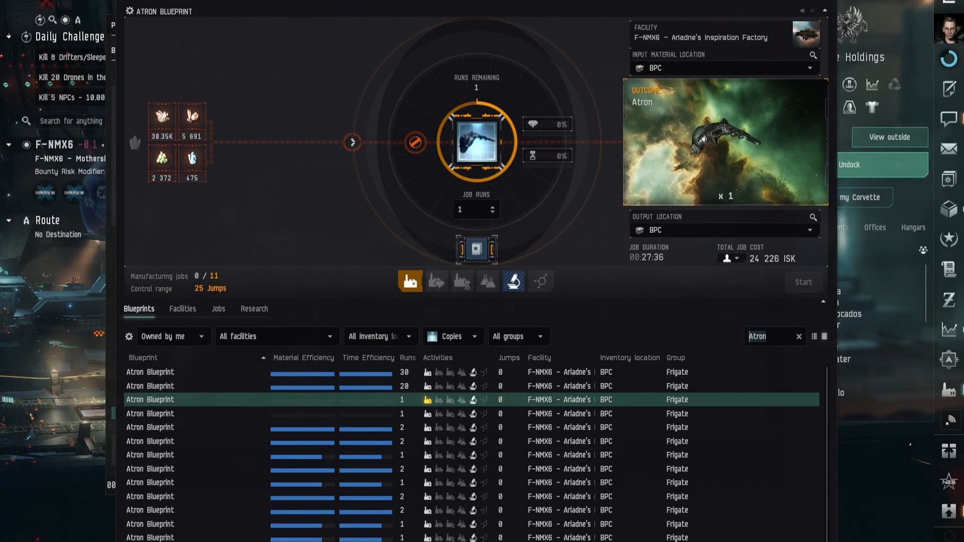
pyautogui.hotkey('ctrl', 'a')
pyautogui.write('Ty')
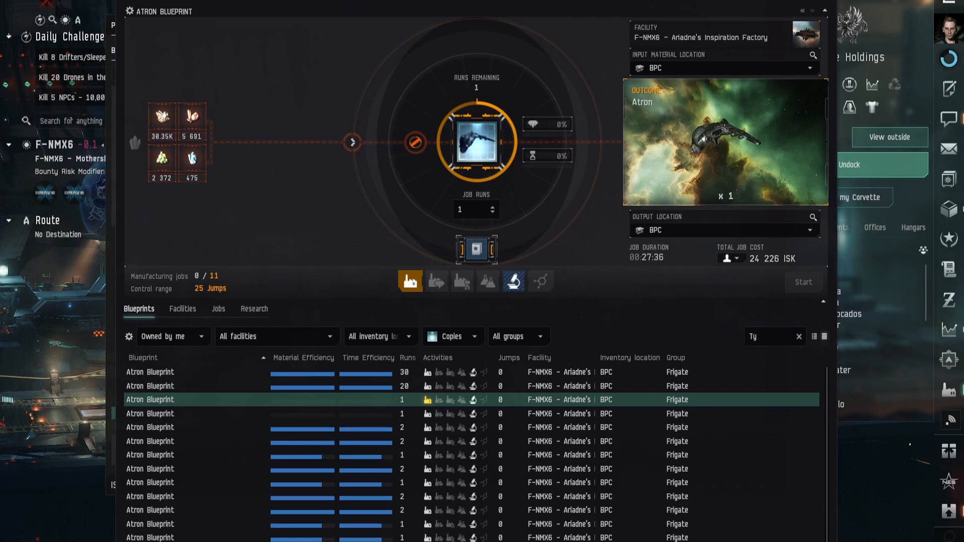
pyautogui.write('phonn')
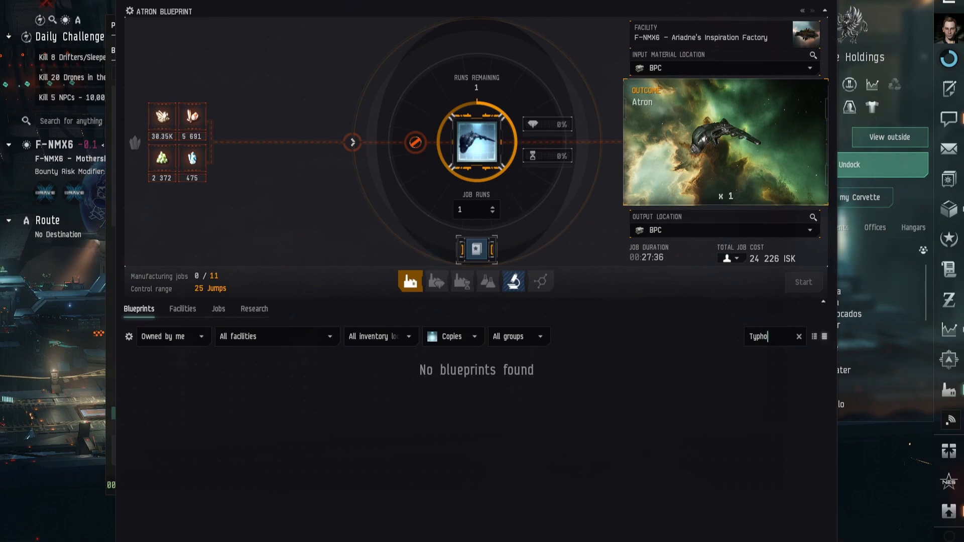
pyautogui.press('BackSpace')
pyautogui.press('BackSpace')
pyautogui.press('BackSpace')
pyautogui.press('BackSpace')
pyautogui.press('BackSpace')
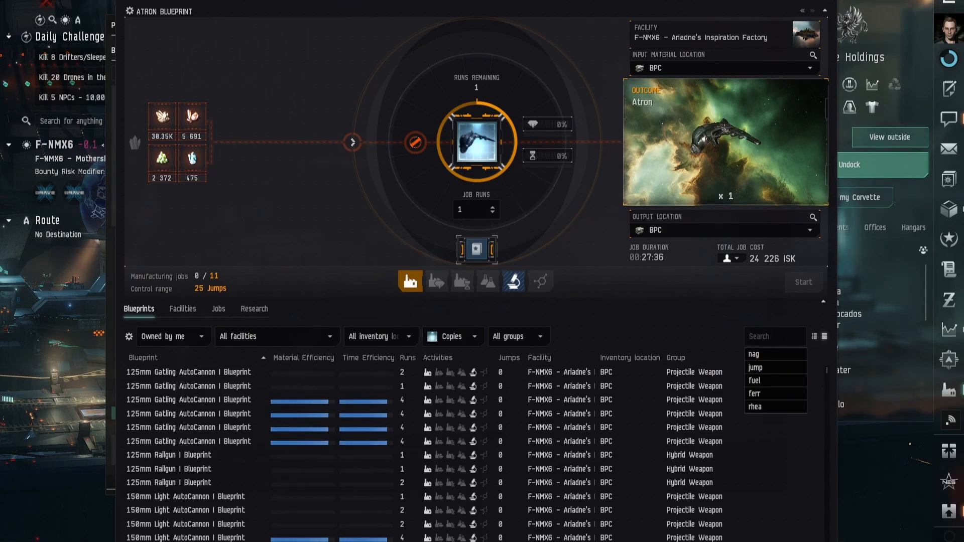
# - Search the owned blueprints for "Naga", trying the originals filter and finishing with all blueprint types shown
pyautogui.write('Naga')
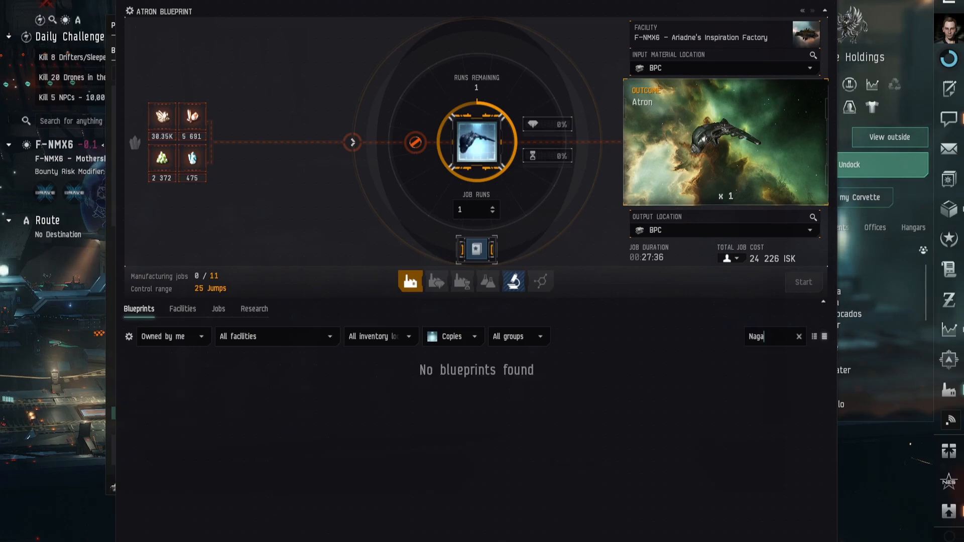
pyautogui.click(474, 336)
pyautogui.click(448, 356)
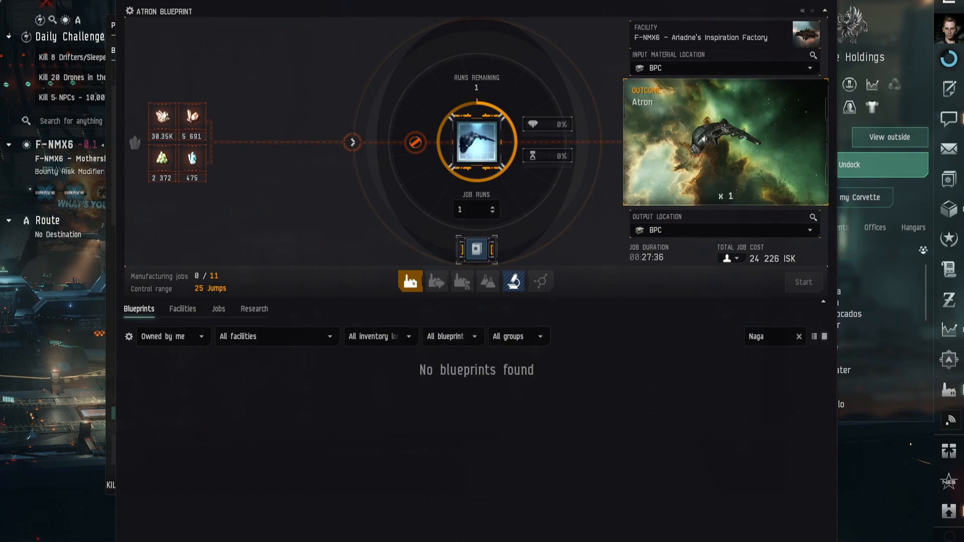
pyautogui.click(474, 337)
pyautogui.click(455, 377)
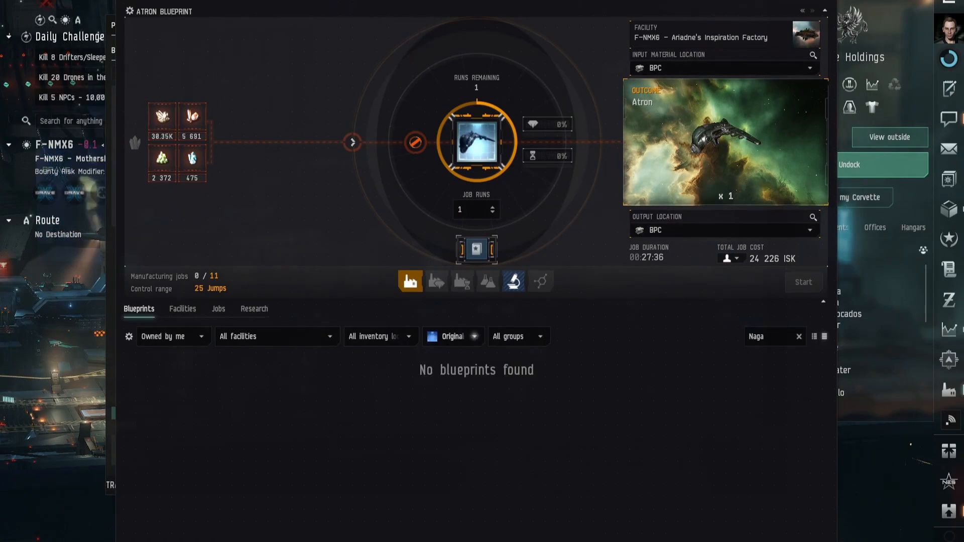
pyautogui.click(475, 337)
pyautogui.click(448, 357)
# - Check the "Naga" search against corporation-owned blueprints, return to "Owned by me" and clear the search
pyautogui.click(173, 337)
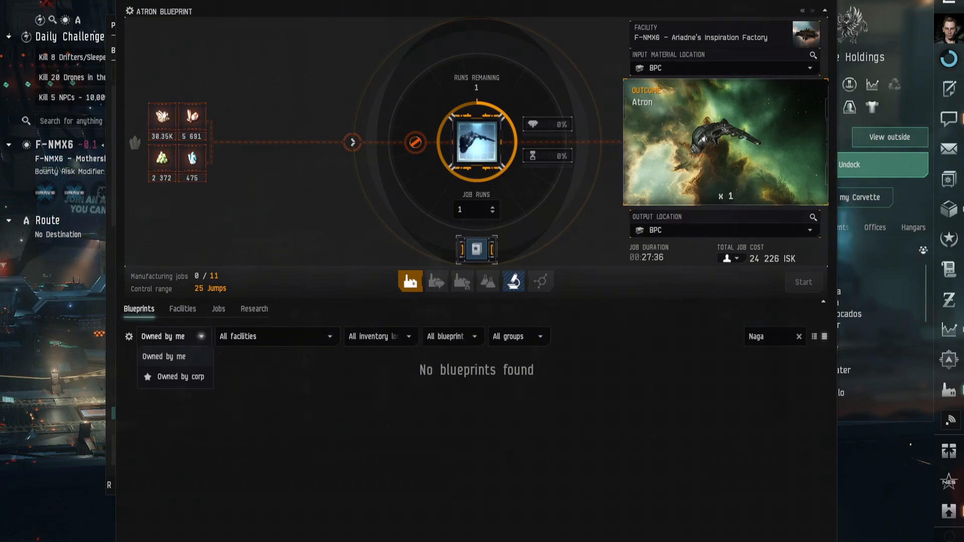
pyautogui.click(166, 377)
pyautogui.click(173, 336)
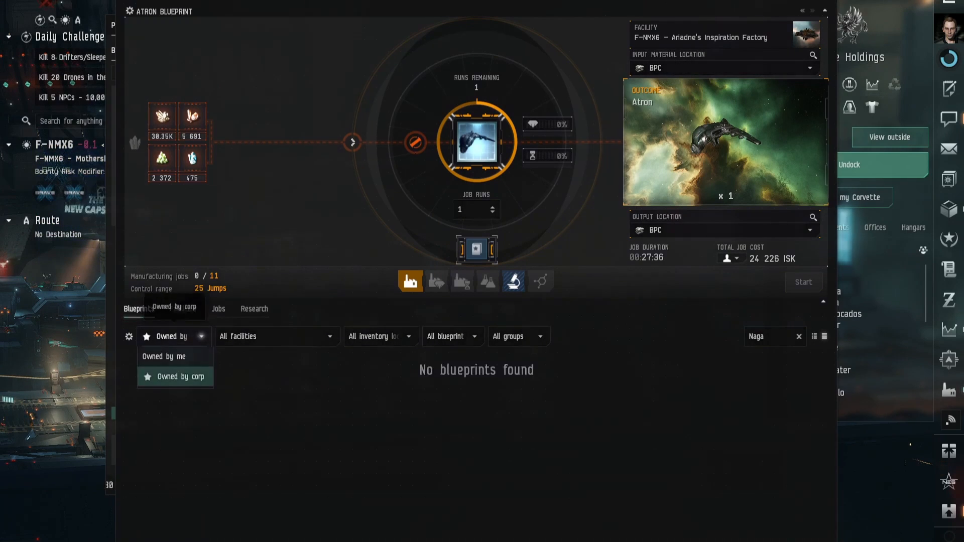
pyautogui.click(166, 355)
pyautogui.moveTo(774, 337); pyautogui.dragTo(747, 338)
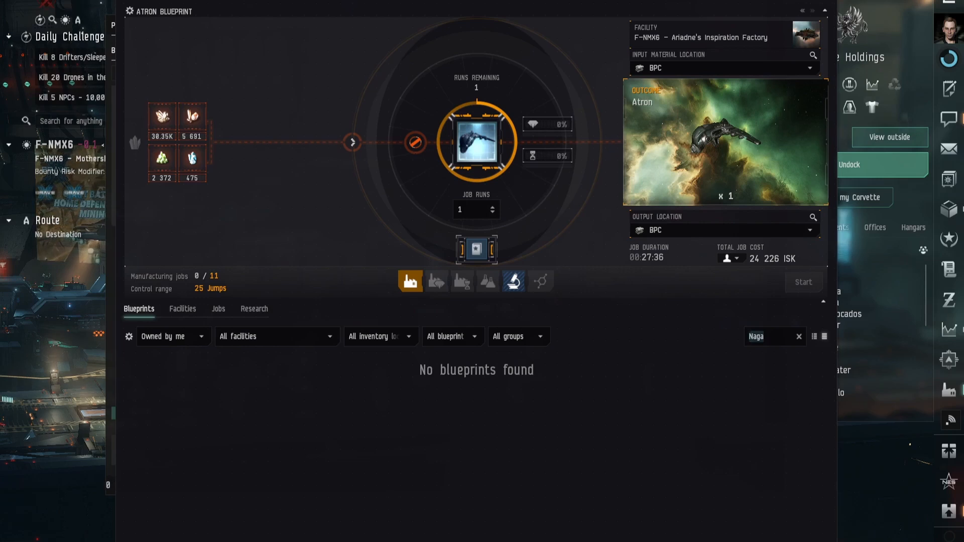
pyautogui.press('BackSpace')
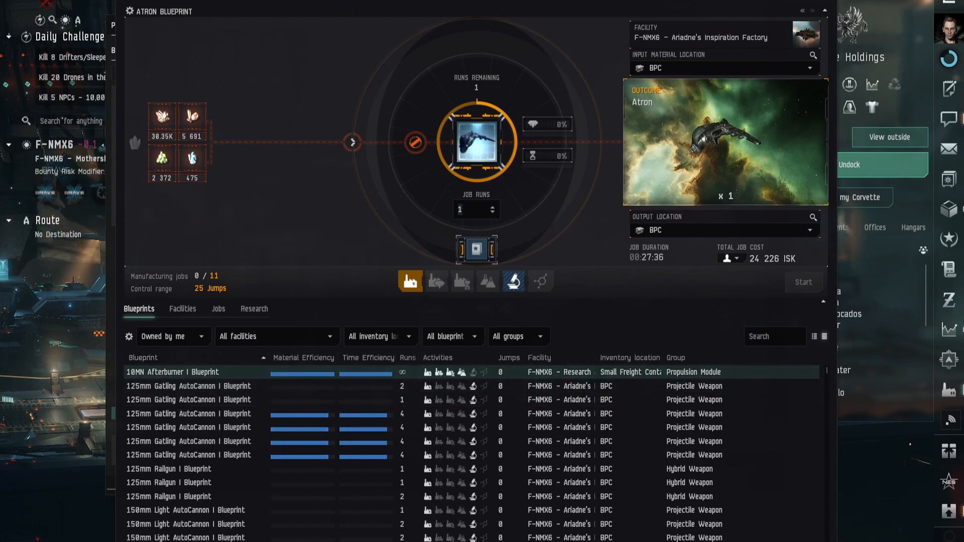
# - Sort the blueprints by highest material efficiency and load a two-run Thrasher Blueprint to inspect its inputs
pyautogui.click(301, 358)
pyautogui.click(304, 358)
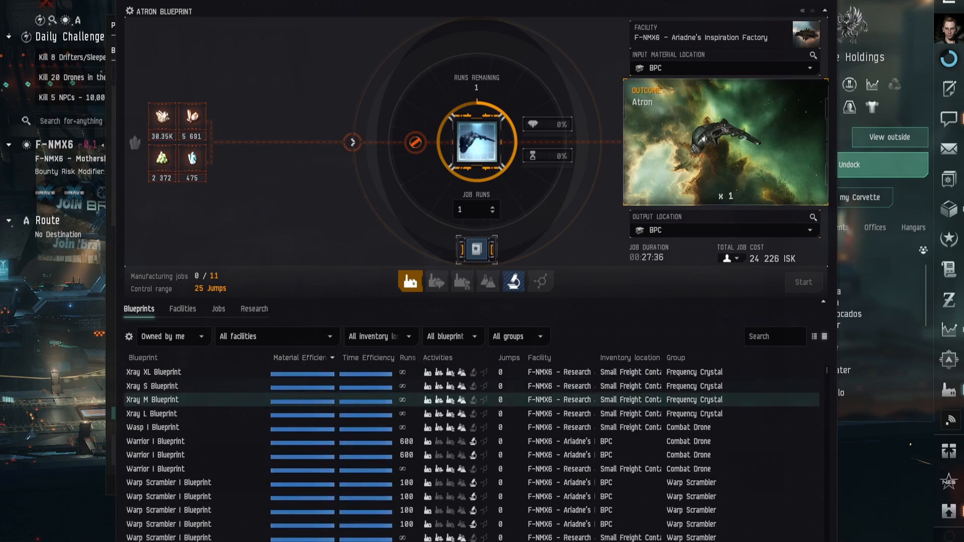
pyautogui.scroll(-5, 304, 398)
pyautogui.scroll(-10, 304, 401)
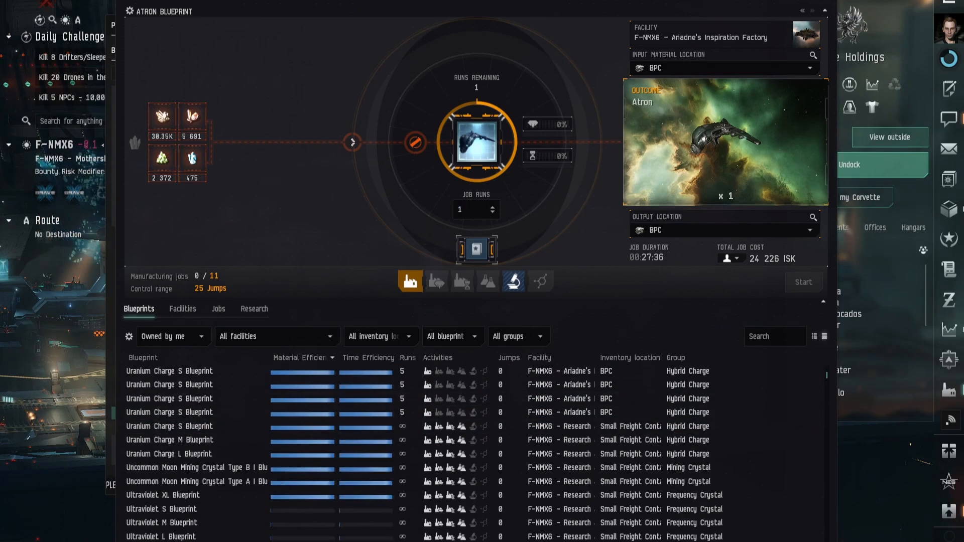
pyautogui.scroll(-4, 303, 414)
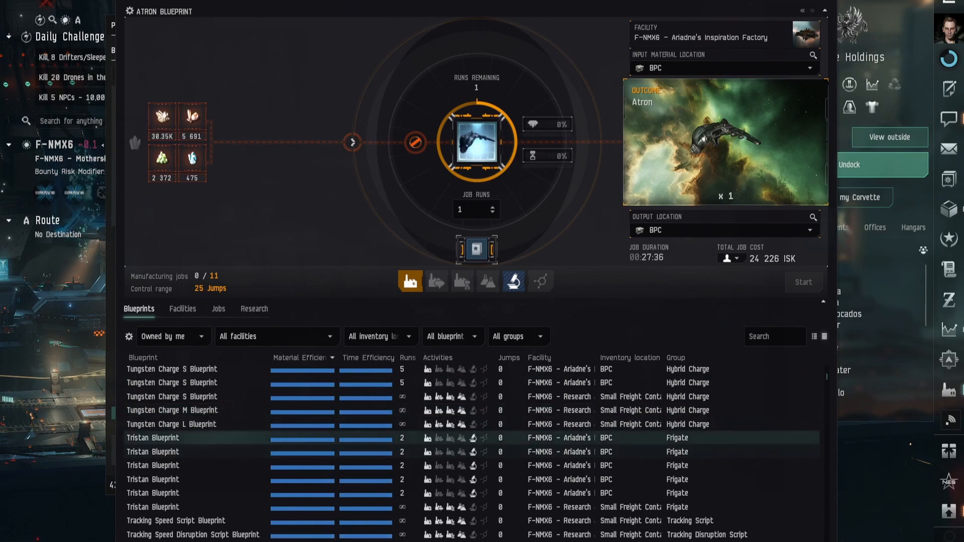
pyautogui.scroll(-2, 303, 443)
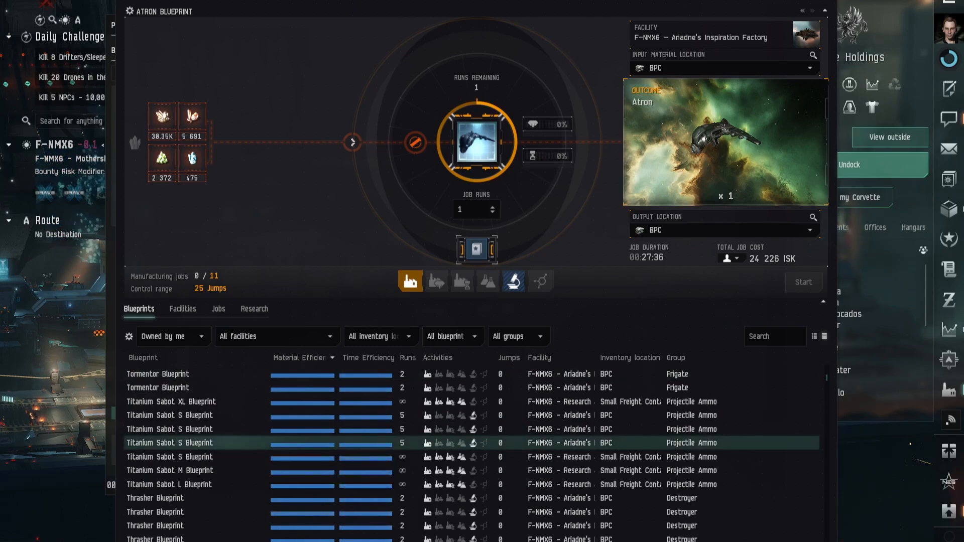
pyautogui.scroll(-4, 304, 437)
pyautogui.click(304, 414)
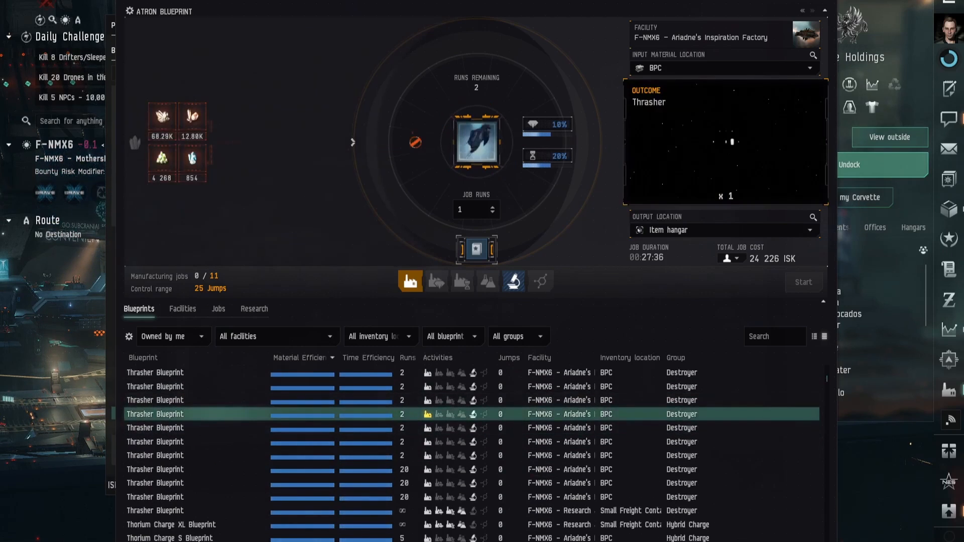
# - Load a two-run Talwar Blueprint from the sorted list to inspect its required minerals
pyautogui.scroll(-8, 303, 429)
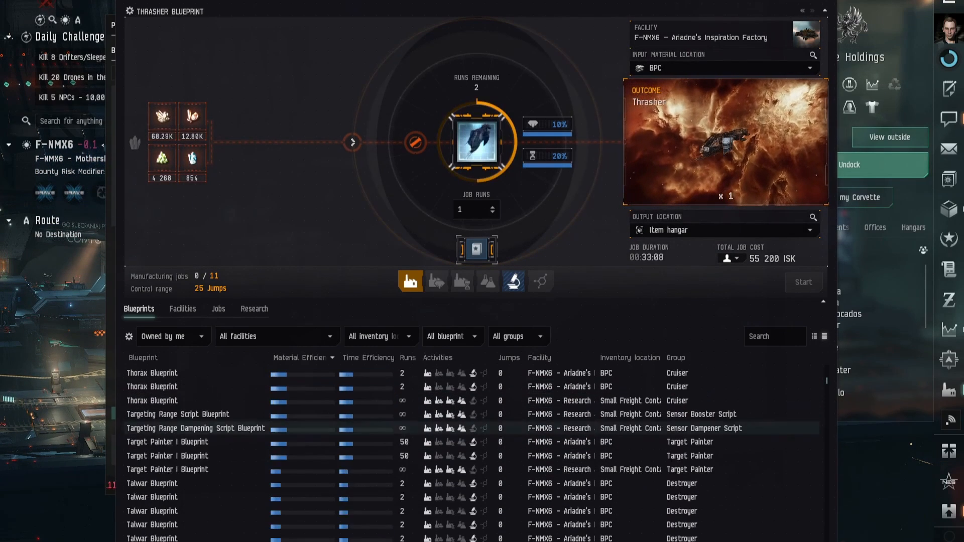
pyautogui.scroll(-4, 304, 428)
pyautogui.click(303, 427)
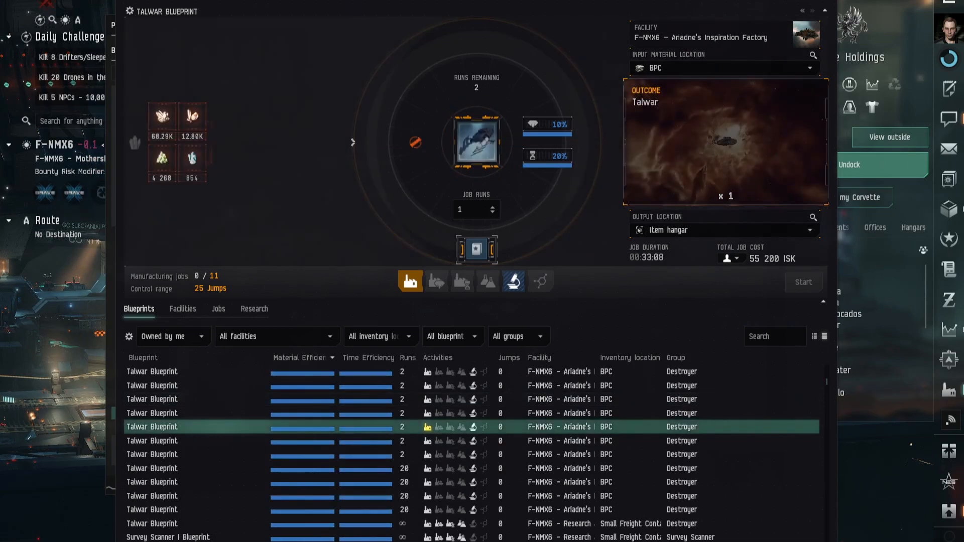
# - Find a Standup Cyclops I Blueprint copy further down the list and load it to inspect its minerals
pyautogui.scroll(-10, 304, 442)
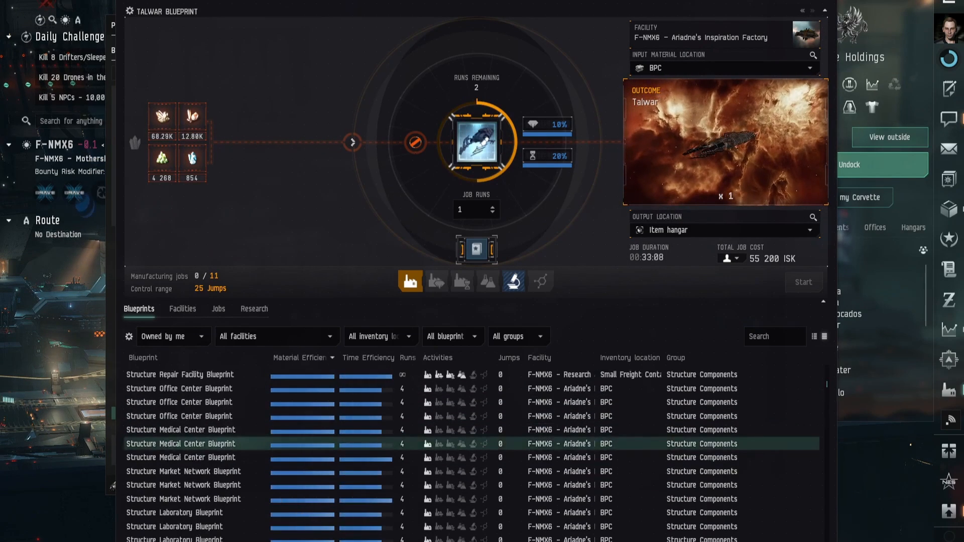
pyautogui.scroll(-10, 304, 442)
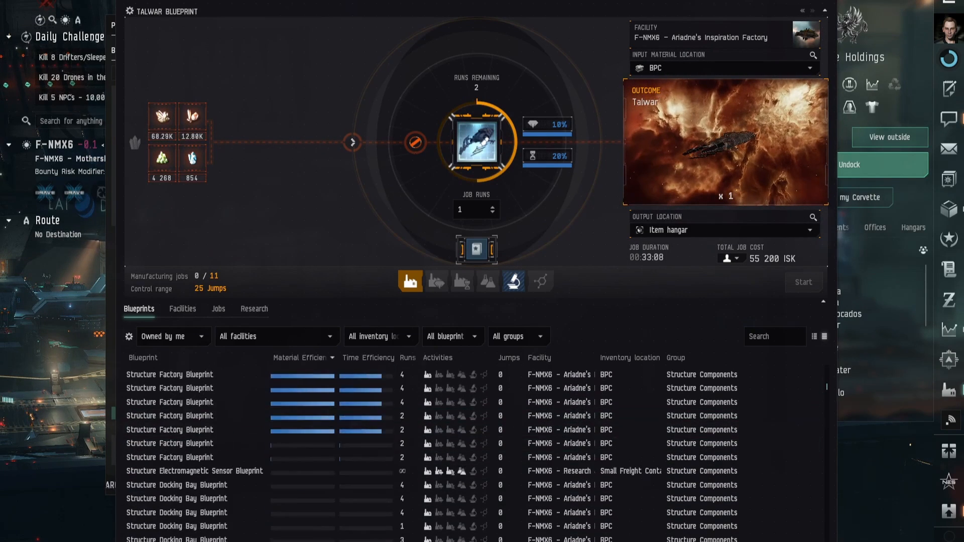
pyautogui.scroll(-10, 304, 442)
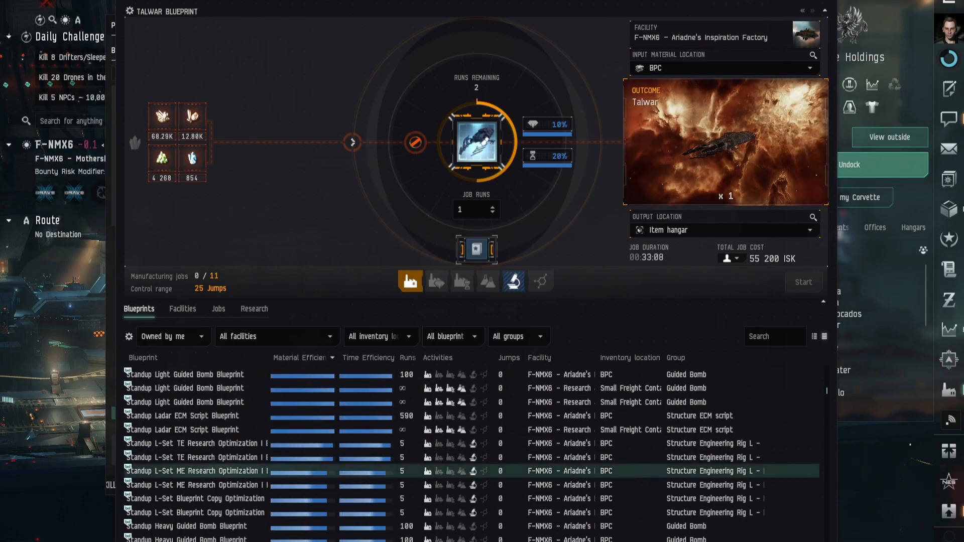
pyautogui.scroll(-2, 303, 442)
pyautogui.click(304, 463)
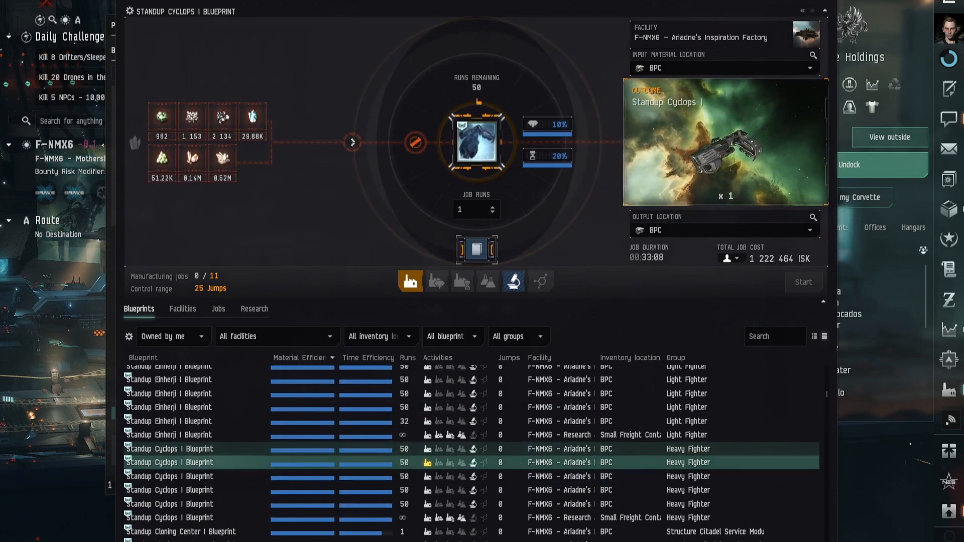
# - Search the owned blueprints for "Cyclops"
pyautogui.scroll(10, 303, 442)
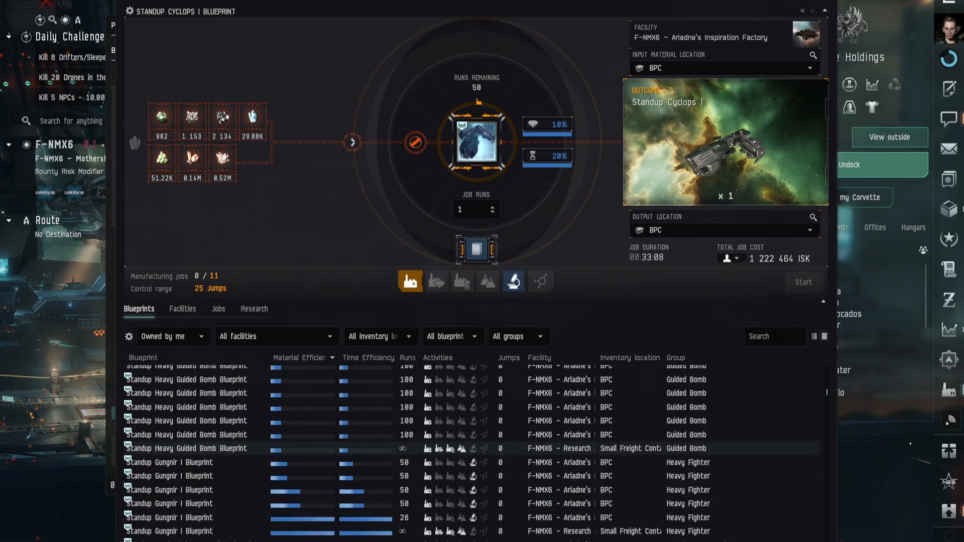
pyautogui.scroll(-4, 304, 442)
pyautogui.scroll(-10, 303, 442)
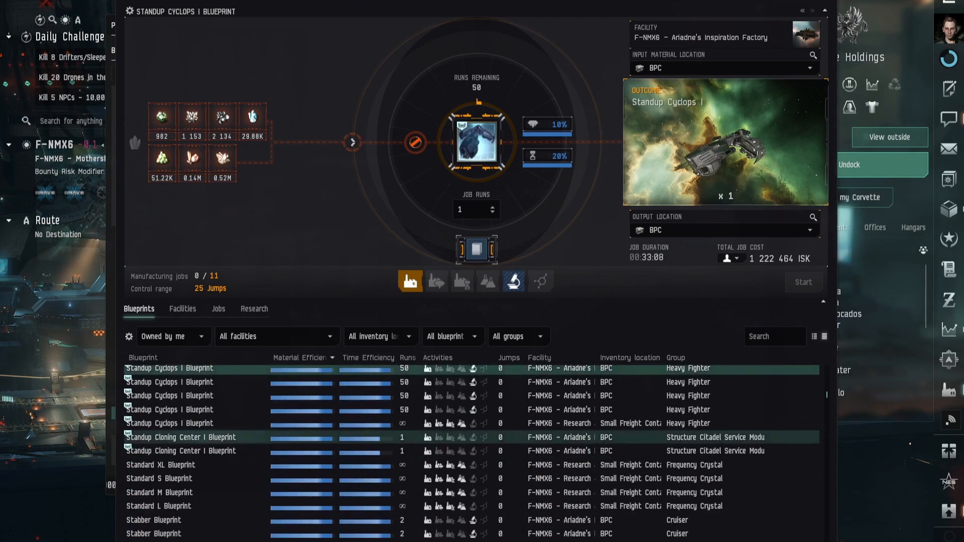
pyautogui.click(774, 336)
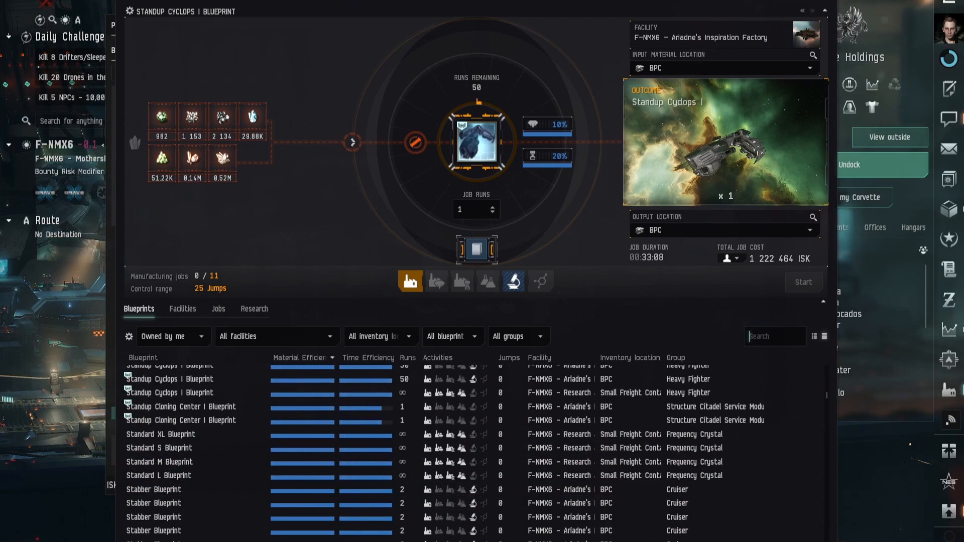
pyautogui.write('cy')
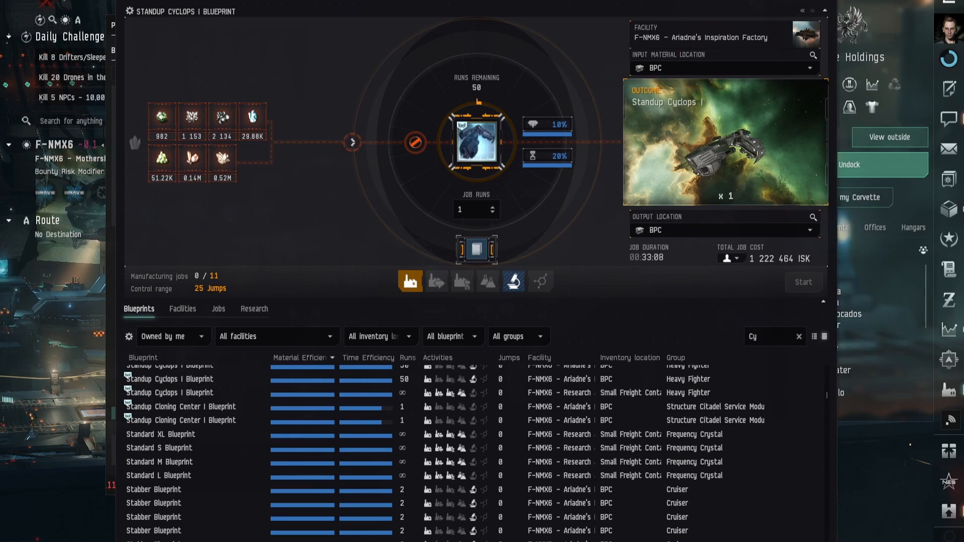
pyautogui.press('BackSpace')
pyautogui.press('BackSpace')
pyautogui.write('Cyclops')
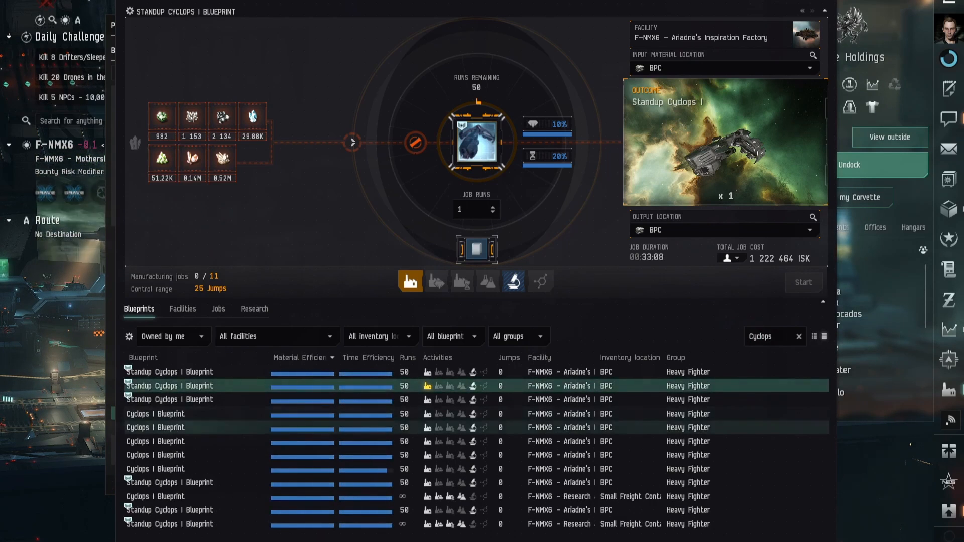
# - Load a 50-run Cyclops I Blueprint and copy its material information
pyautogui.click(156, 427)
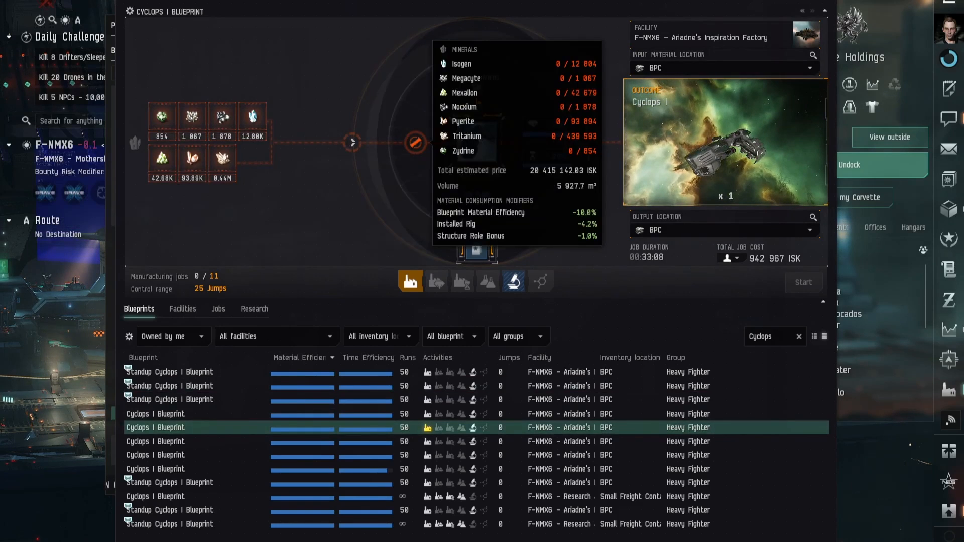
pyautogui.click(415, 142)
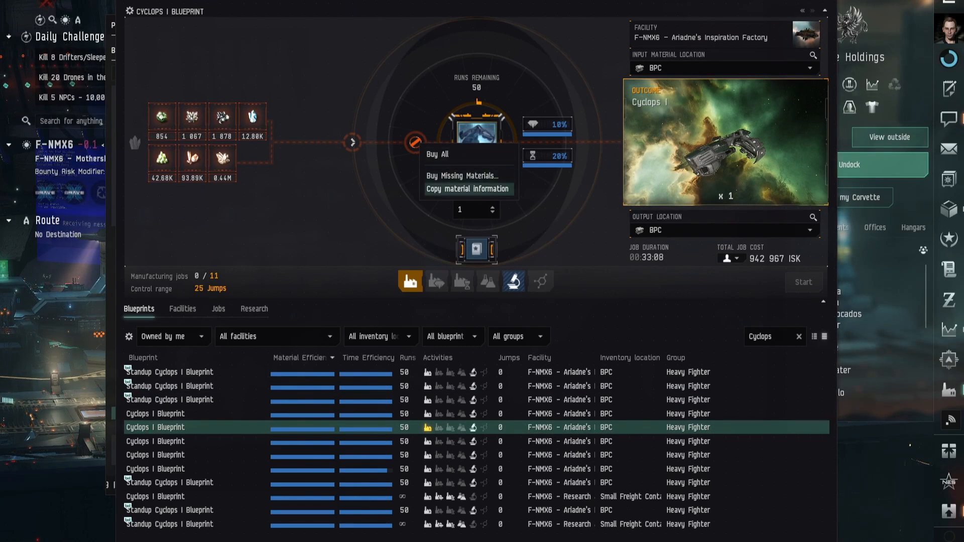
pyautogui.click(467, 189)
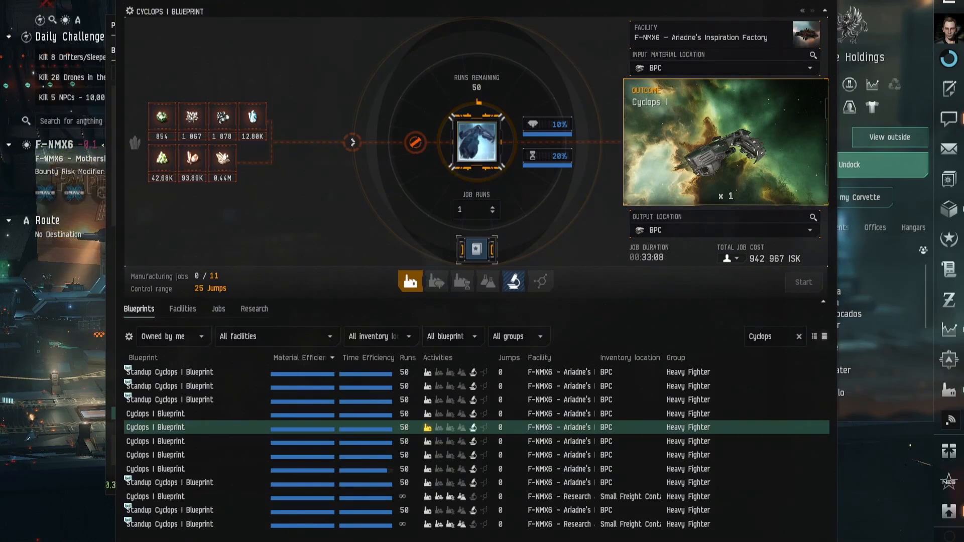
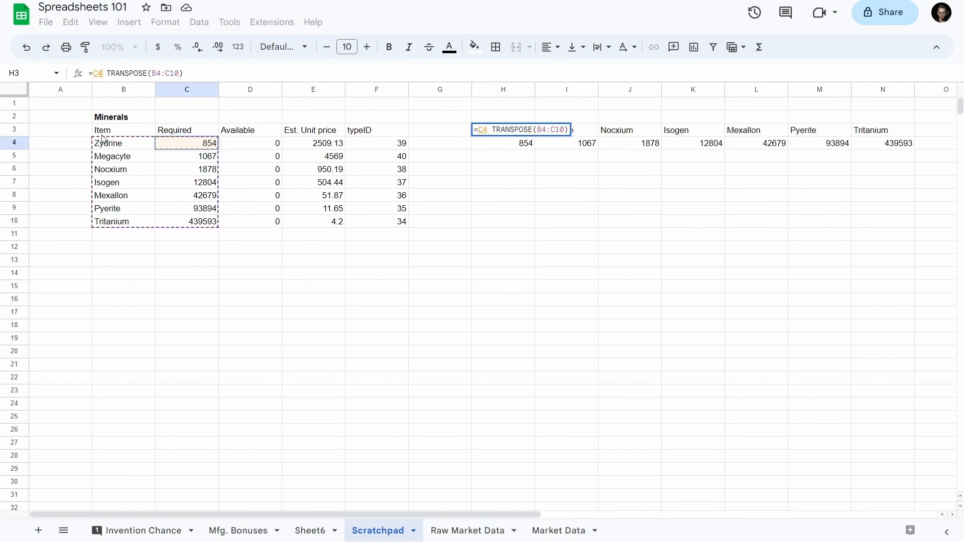
# - On the Scratchpad sheet, discard the pending edit of the TRANSPOSE formula in H3
pyautogui.click(121, 132)
pyautogui.press('Escape')
pyautogui.click(129, 120)
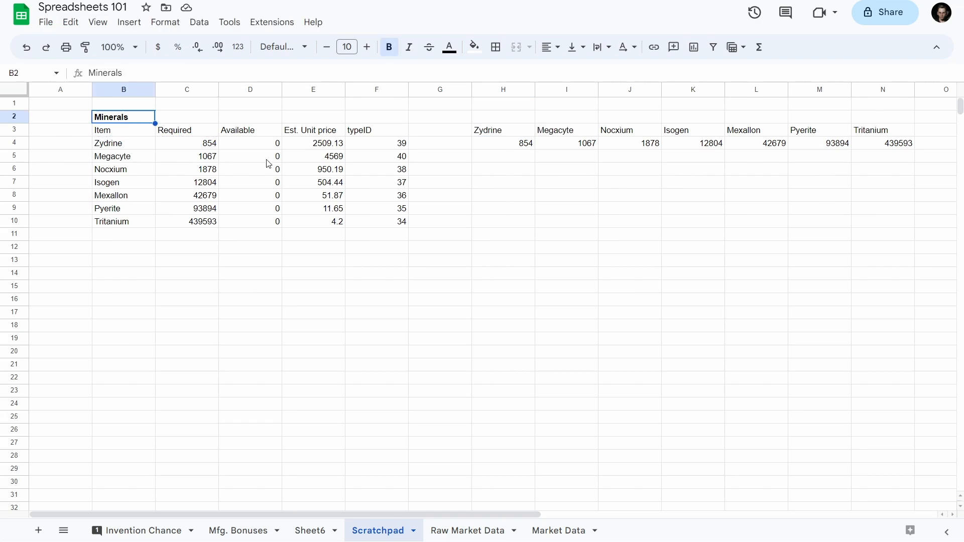
# - Compare the mineral names and required amounts in columns B and C with the transposed range H3:N4
pyautogui.moveTo(110, 134); pyautogui.dragTo(196, 223)
pyautogui.click(161, 166)
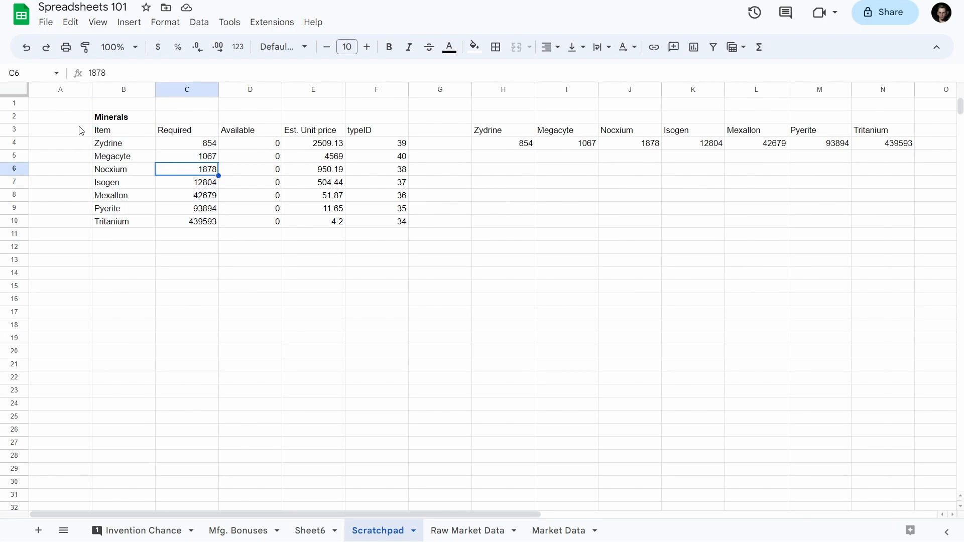
pyautogui.moveTo(105, 117); pyautogui.dragTo(228, 220)
pyautogui.click(170, 216)
pyautogui.moveTo(502, 133); pyautogui.dragTo(887, 136)
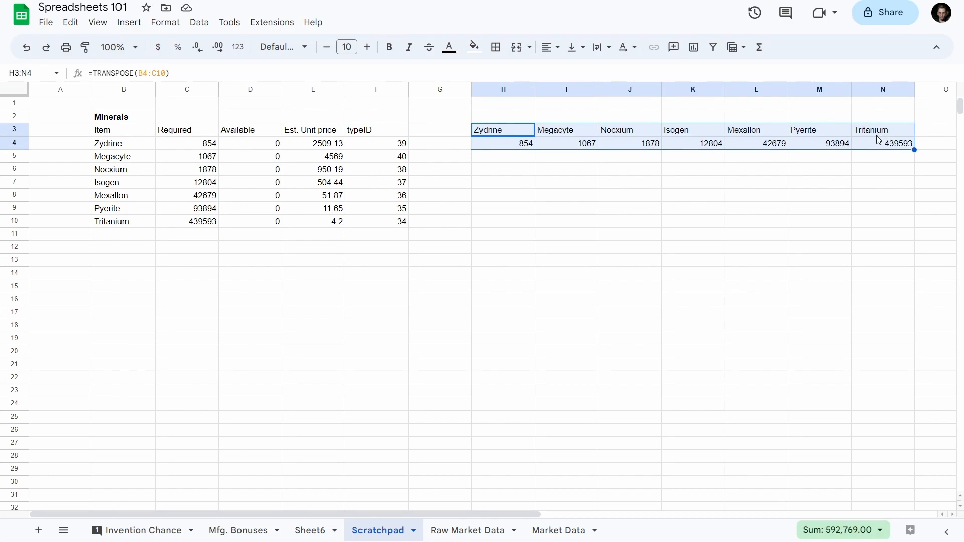
pyautogui.click(499, 171)
pyautogui.write('=')
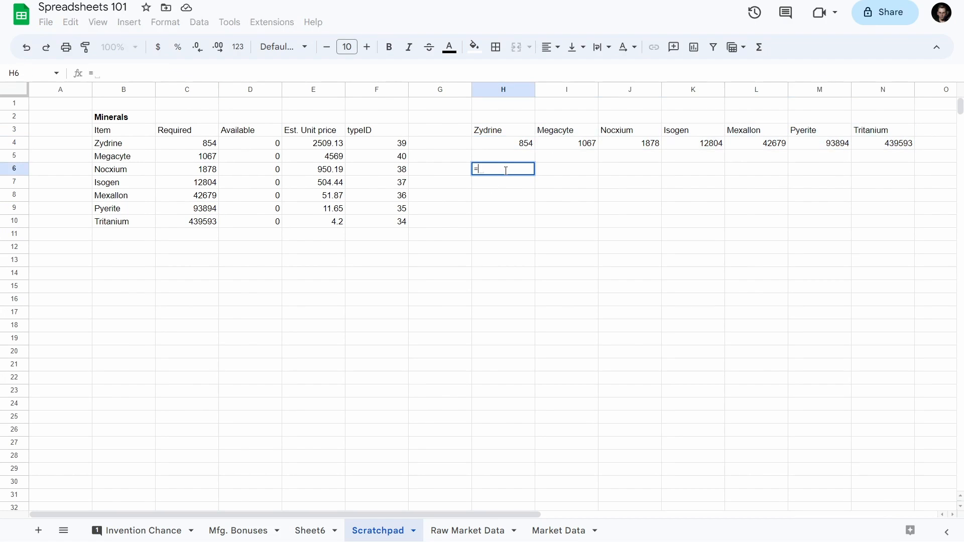
pyautogui.write('reve')
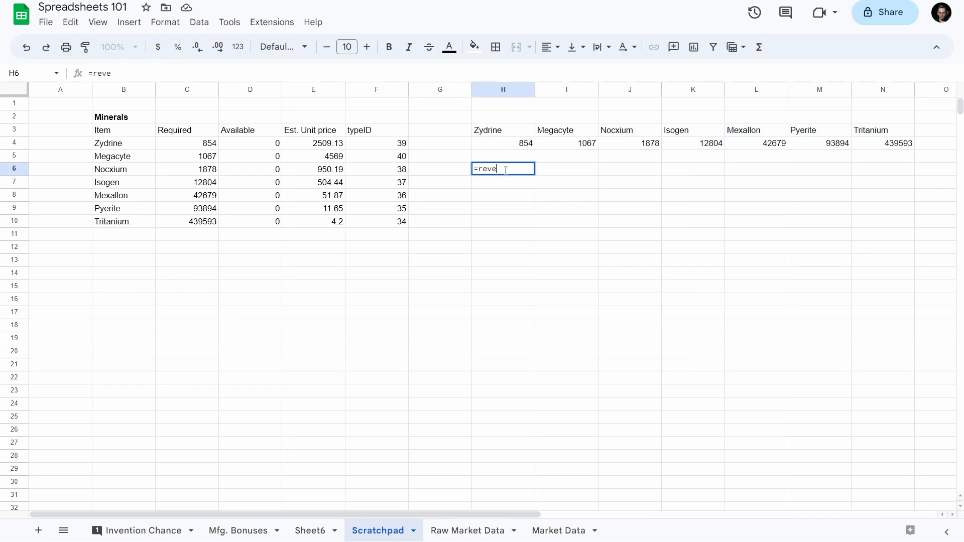
pyautogui.press('BackSpace')
pyautogui.press('BackSpace')
pyautogui.write('ver')
pyautogui.press('BackSpace')
pyautogui.press('BackSpace')
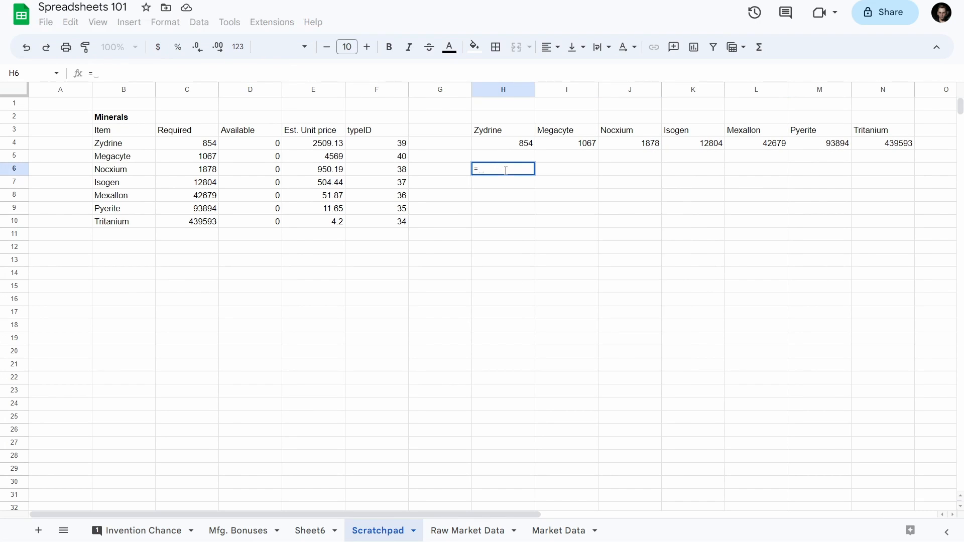
pyautogui.write('inver')
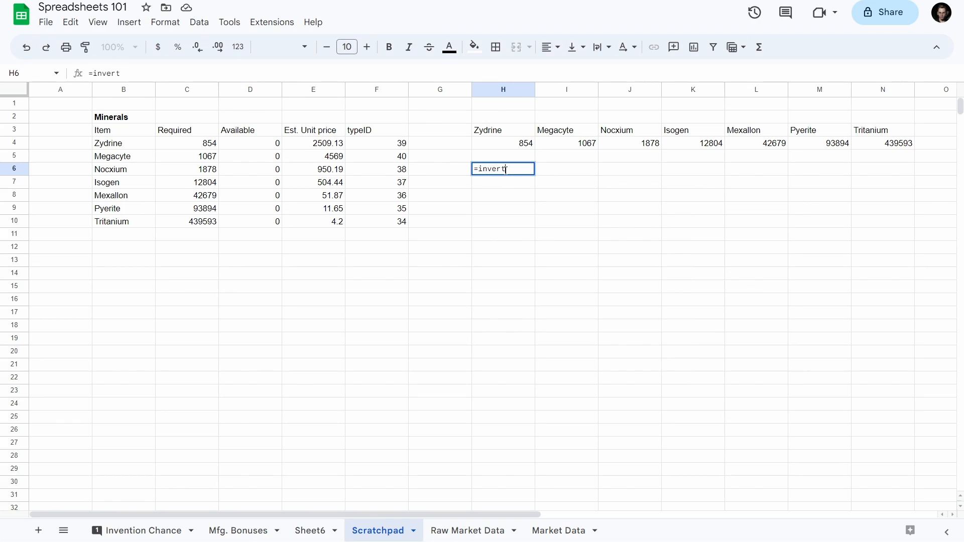
pyautogui.write('t')
pyautogui.press('BackSpace')
pyautogui.press('BackSpace')
pyautogui.press('BackSpace')
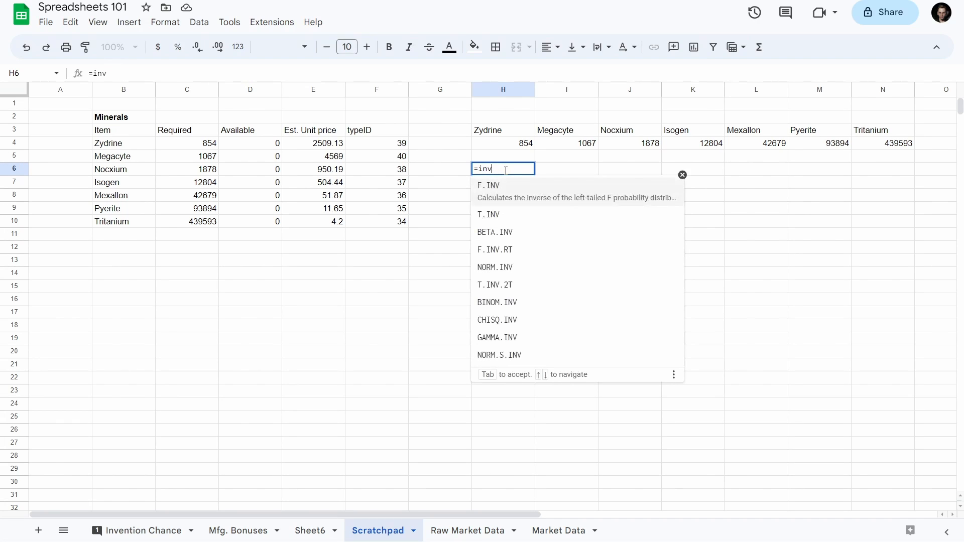
pyautogui.press('BackSpace')
pyautogui.press('BackSpace')
pyautogui.press('BackSpace')
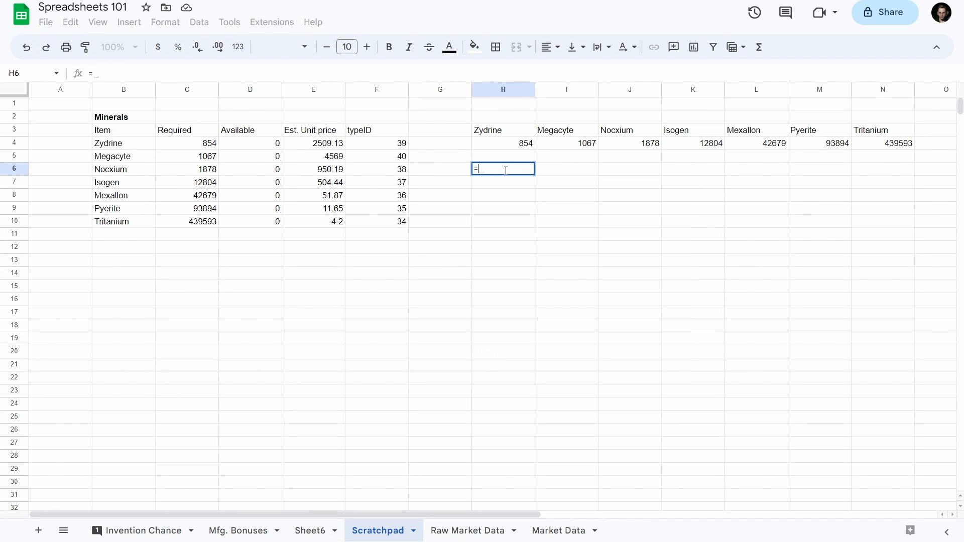
pyautogui.press('Escape')
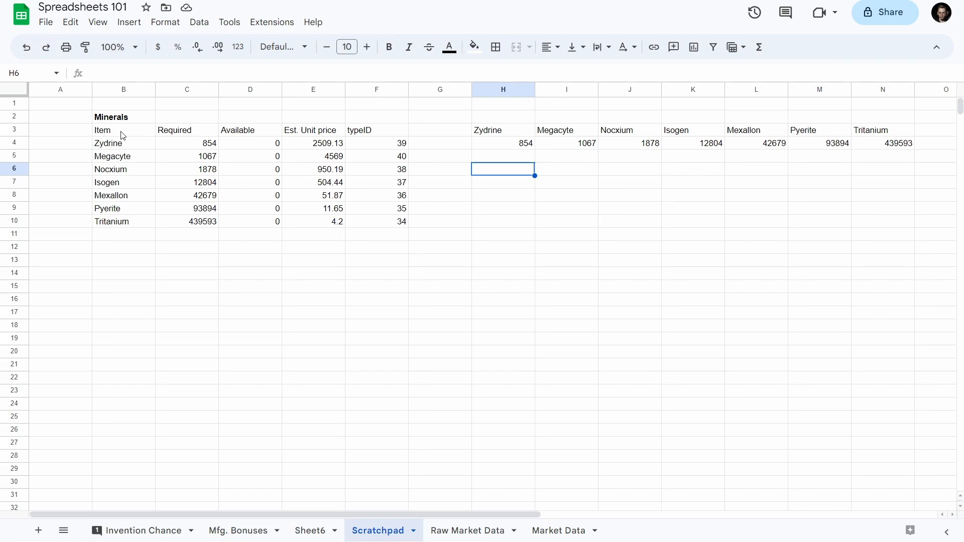
# - Add a filter to the minerals table B3:F10 and sort it by Required in descending order
pyautogui.moveTo(114, 135); pyautogui.dragTo(370, 225)
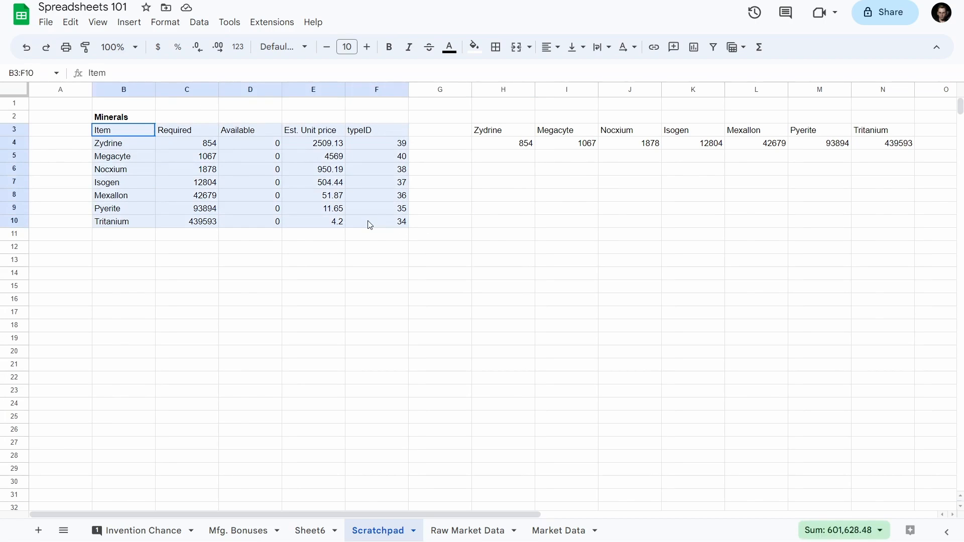
pyautogui.click(714, 47)
pyautogui.click(212, 131)
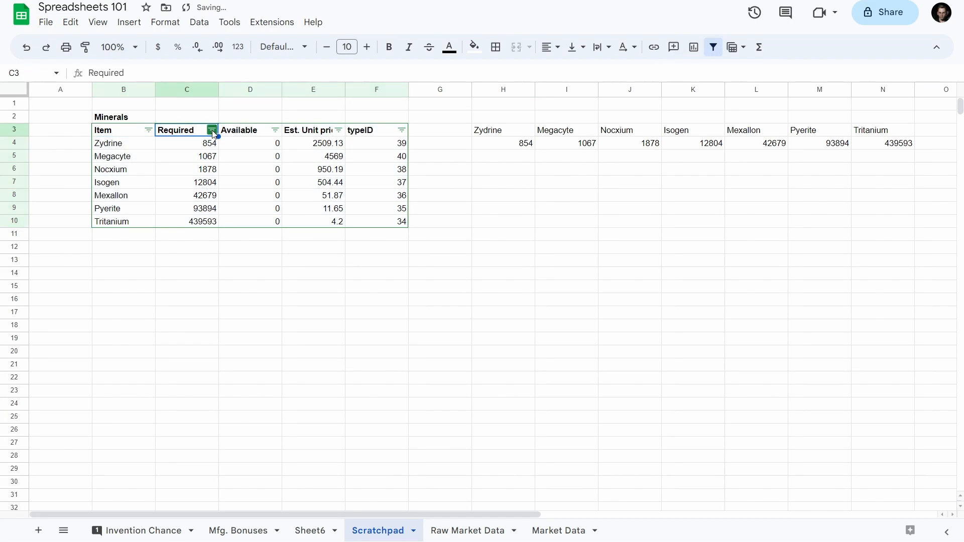
pyautogui.click(119, 151)
pyautogui.click(213, 131)
pyautogui.click(124, 173)
pyautogui.click(224, 200)
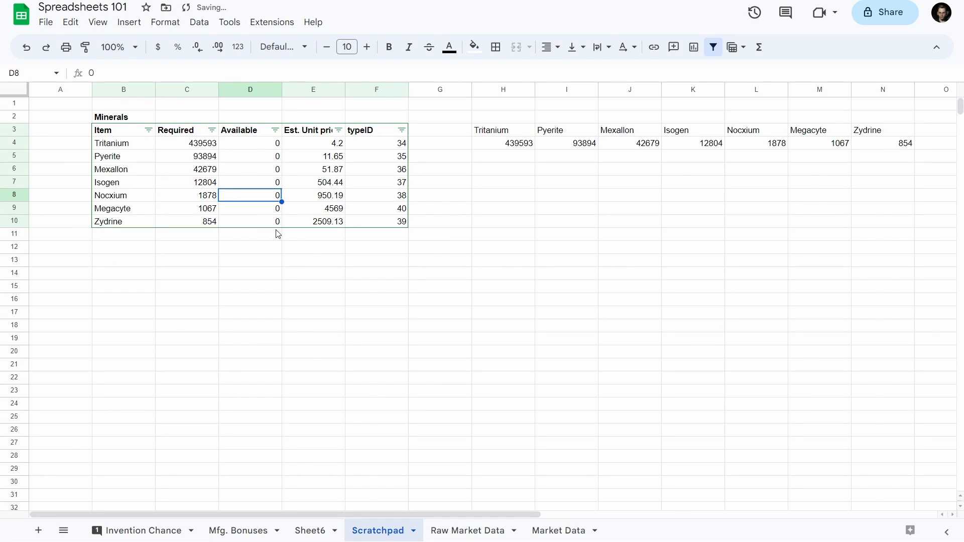
pyautogui.click(501, 224)
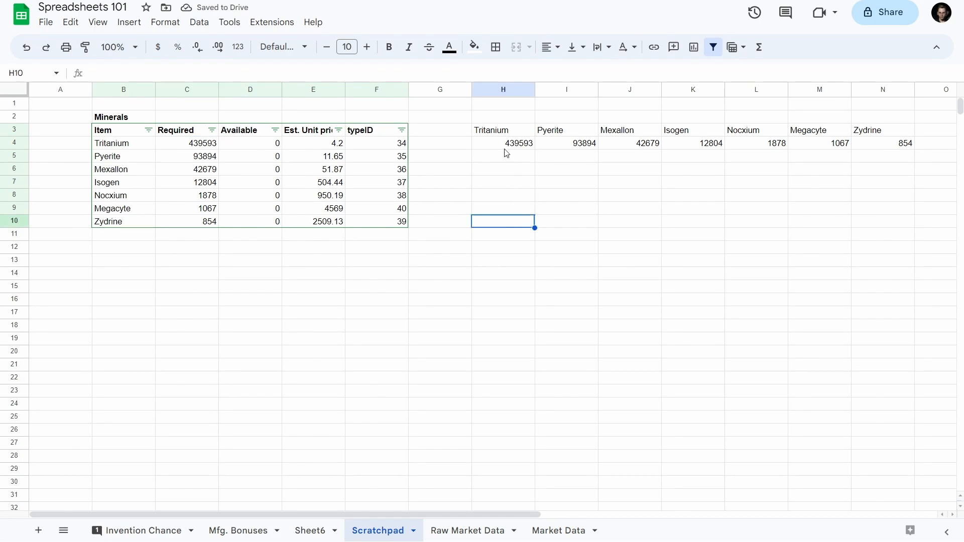
# - Copy the transposed required amounts in H4:N4
pyautogui.moveTo(514, 148); pyautogui.dragTo(902, 145)
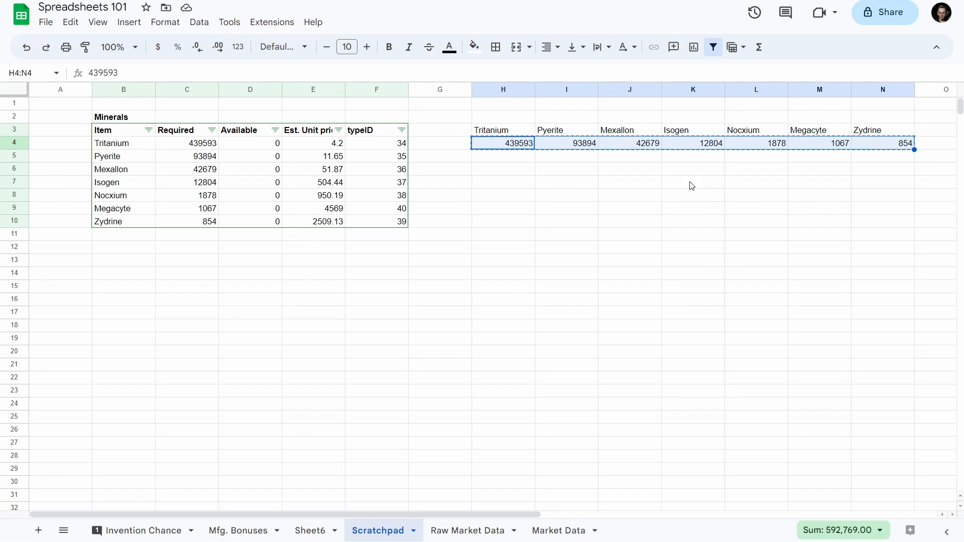
pyautogui.hotkey('ctrl', 'c')
pyautogui.click(480, 140)
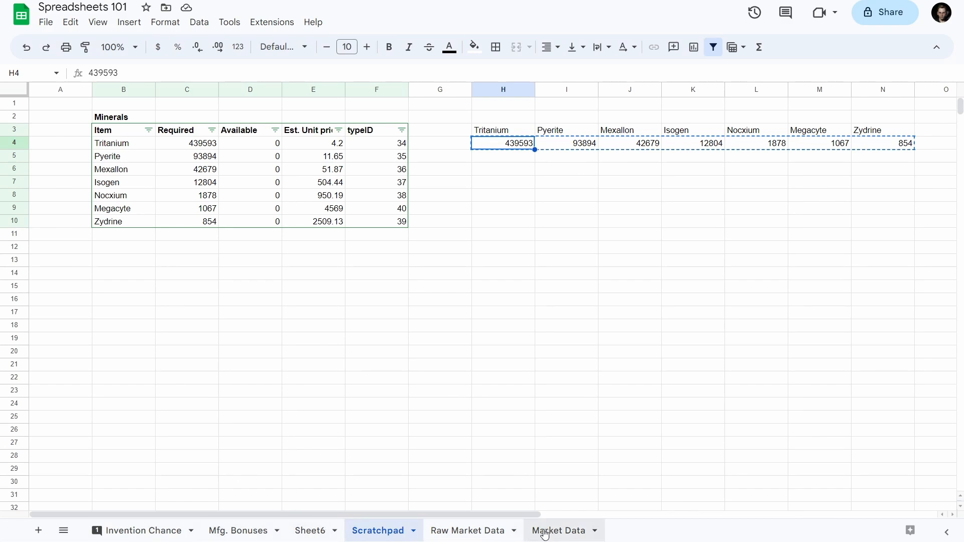
# - Rename Sheet6 as "T1 Build"
pyautogui.click(301, 534)
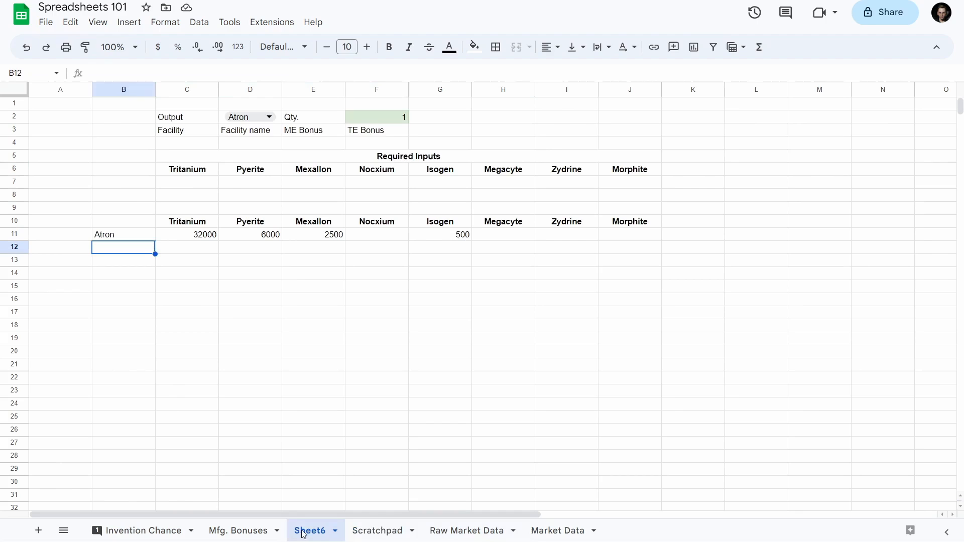
pyautogui.click(335, 531)
pyautogui.click(299, 375)
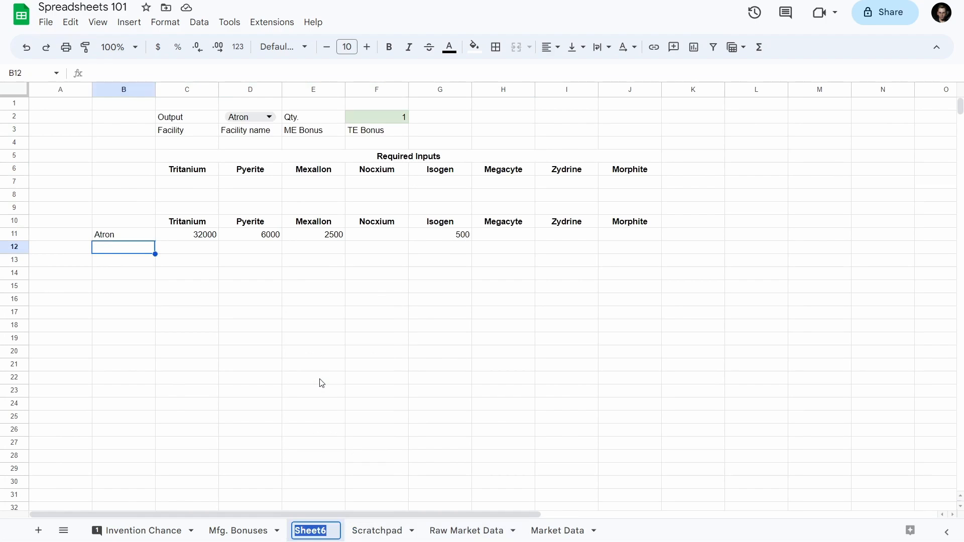
pyautogui.write('T1 build')
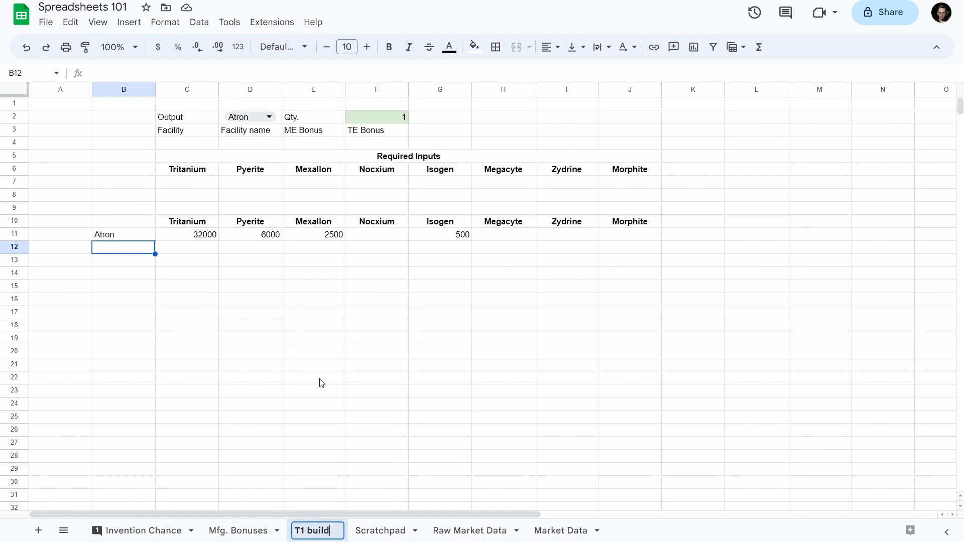
pyautogui.press('BackSpace')
pyautogui.press('BackSpace')
pyautogui.press('BackSpace')
pyautogui.press('BackSpace')
pyautogui.press('BackSpace')
pyautogui.write('Build')
pyautogui.press('Return')
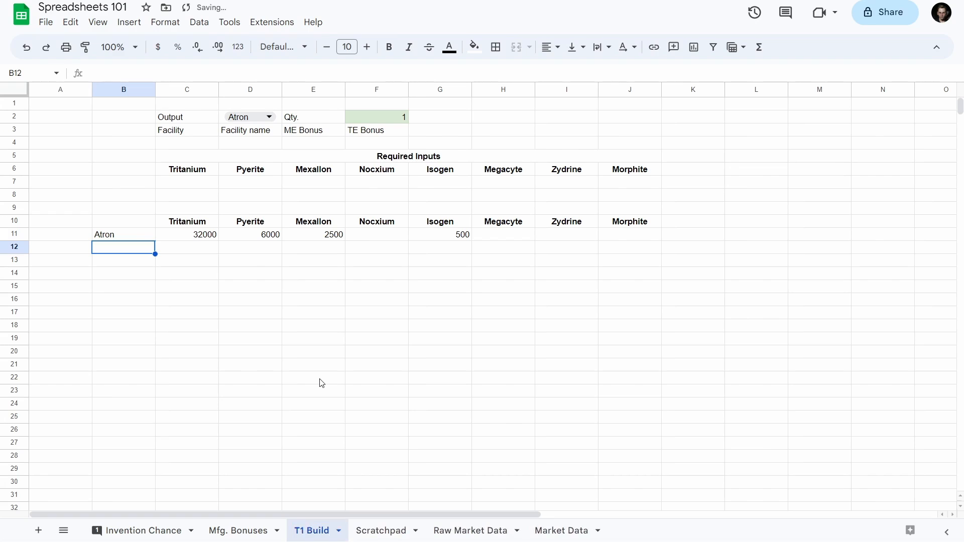
# - Paste the copied mineral amounts as values only into row 12, starting at C12 below the Atron amounts
pyautogui.click(177, 251)
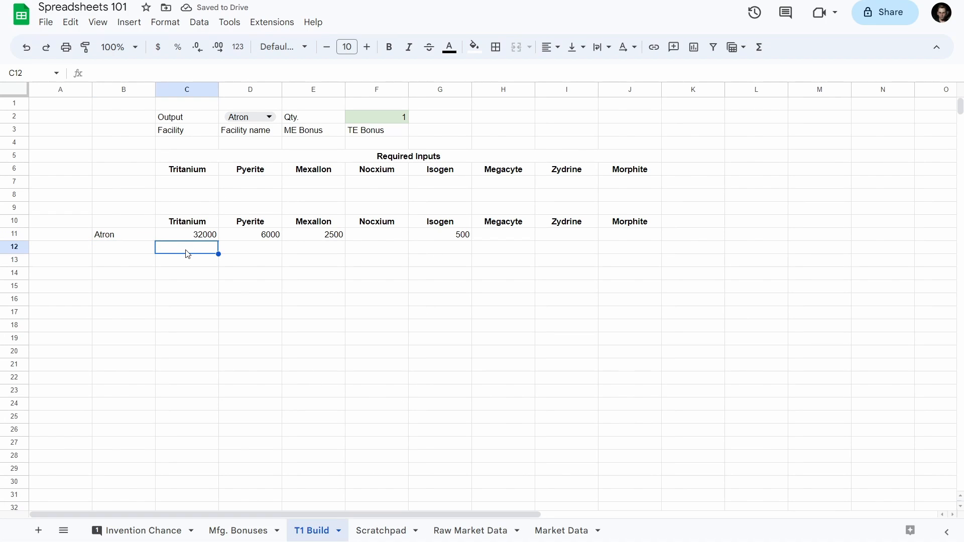
pyautogui.rightClick(187, 254)
pyautogui.moveTo(286, 164)
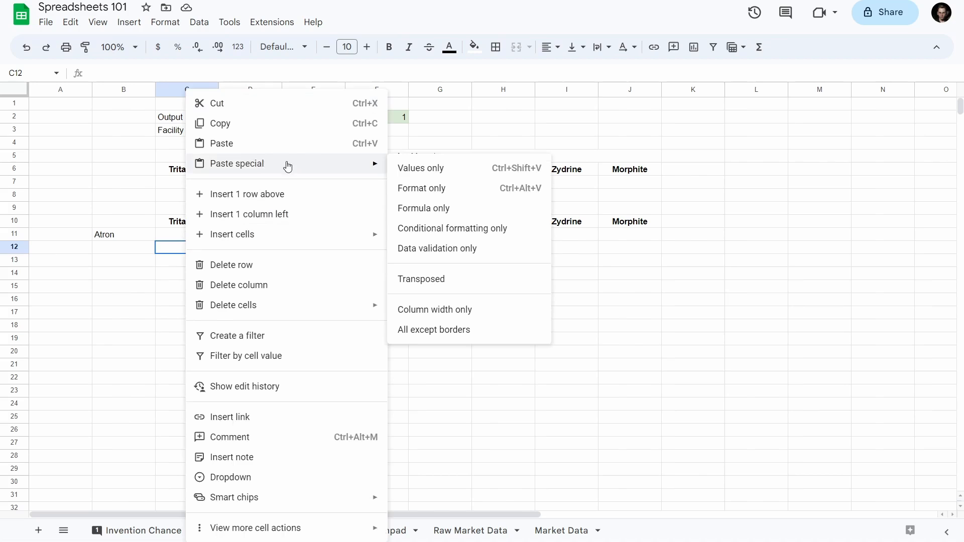
pyautogui.click(457, 173)
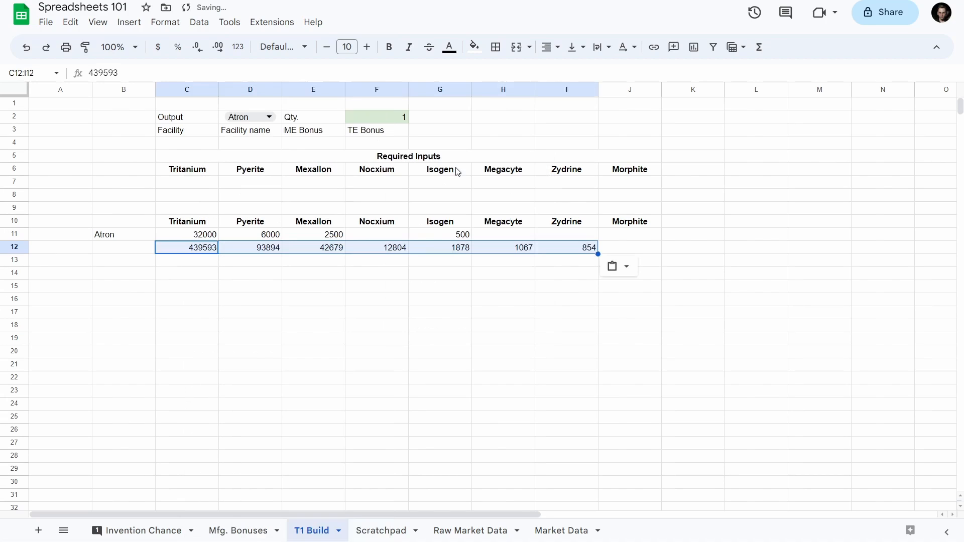
pyautogui.click(545, 306)
# - Label the new row in B12 as "Cyclops I"
pyautogui.click(123, 248)
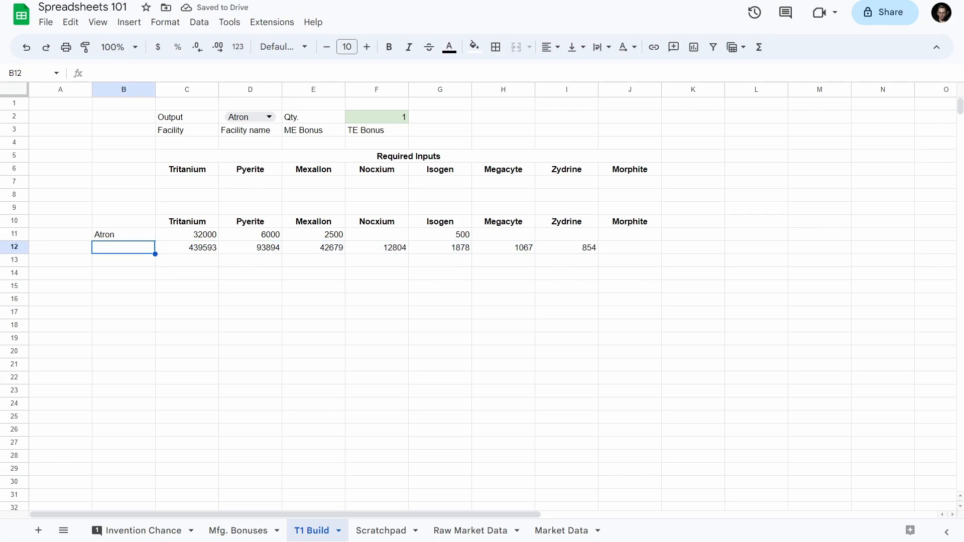
pyautogui.write('Cyclopse I')
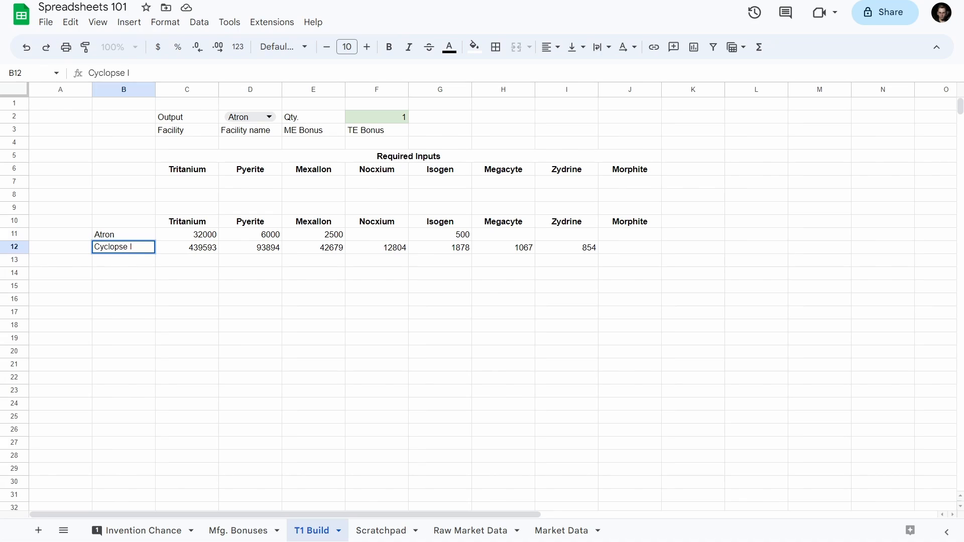
pyautogui.press('Left')
pyautogui.press('Right')
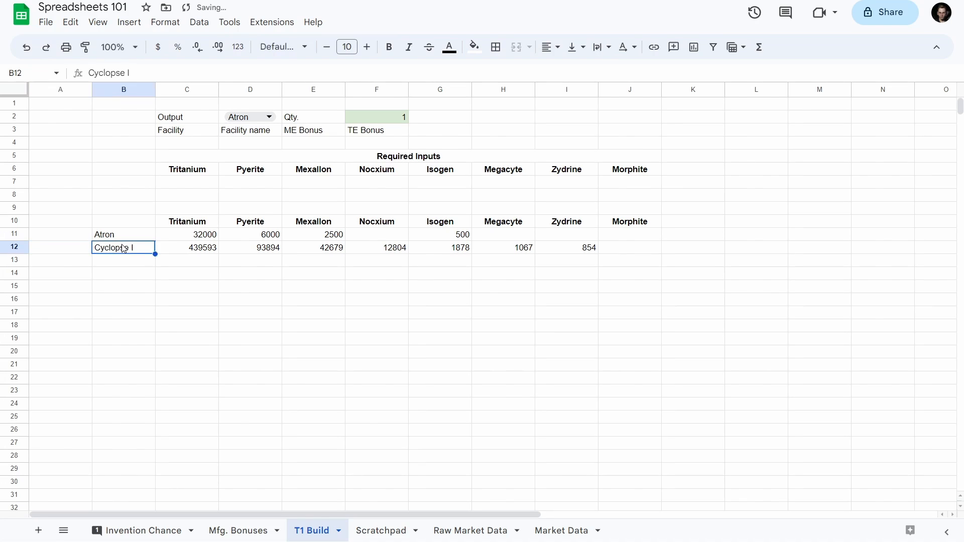
pyautogui.press('F2')
pyautogui.press('Left')
pyautogui.press('Left')
pyautogui.press('Left')
pyautogui.press('Delete')
pyautogui.press('Return')
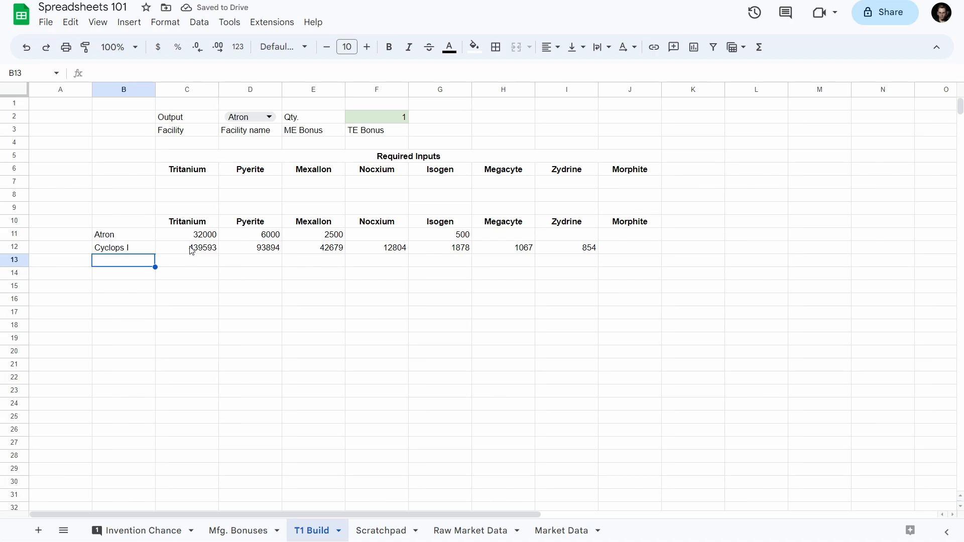
# - Format columns C to J as numbers with thousands separators and no decimal places
pyautogui.click(195, 94)
pyautogui.keyDown('shift'); pyautogui.click(632, 89); pyautogui.keyUp('shift')
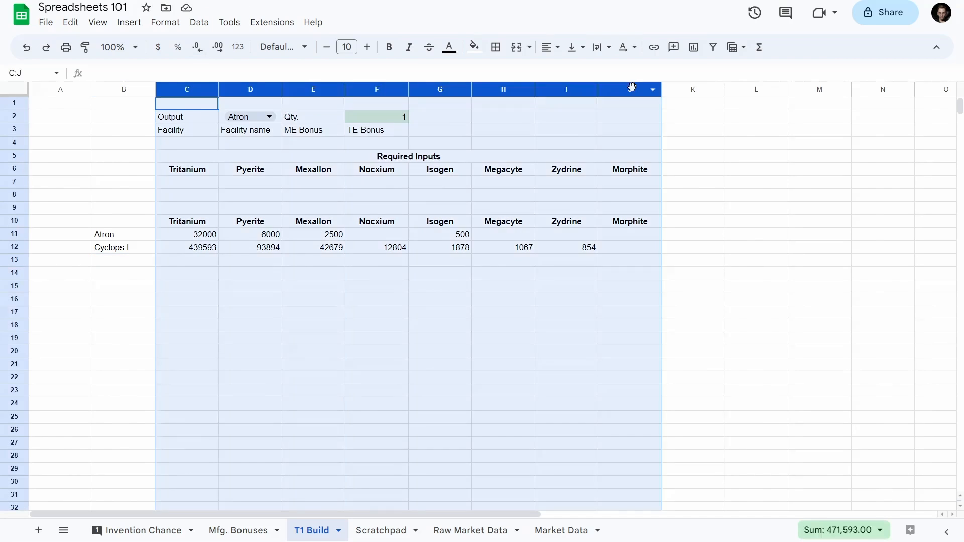
pyautogui.click(166, 23)
pyautogui.moveTo(173, 72)
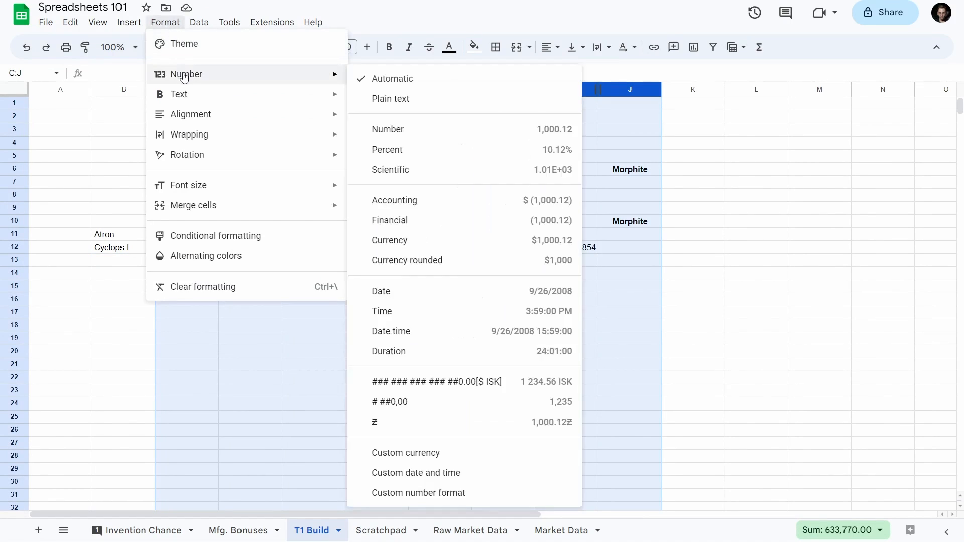
pyautogui.click(430, 133)
pyautogui.click(200, 49)
pyautogui.click(202, 52)
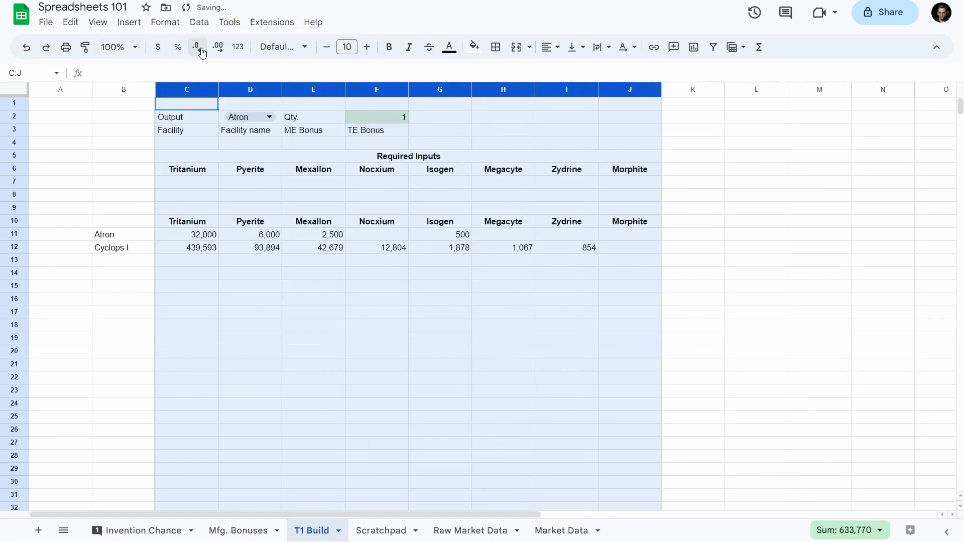
pyautogui.click(340, 171)
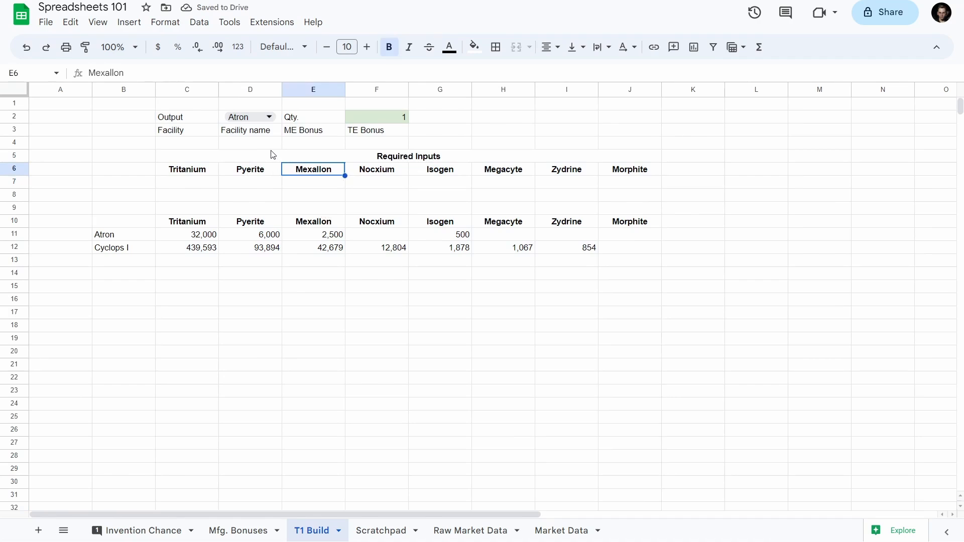
pyautogui.moveTo(402, 184); pyautogui.dragTo(648, 186)
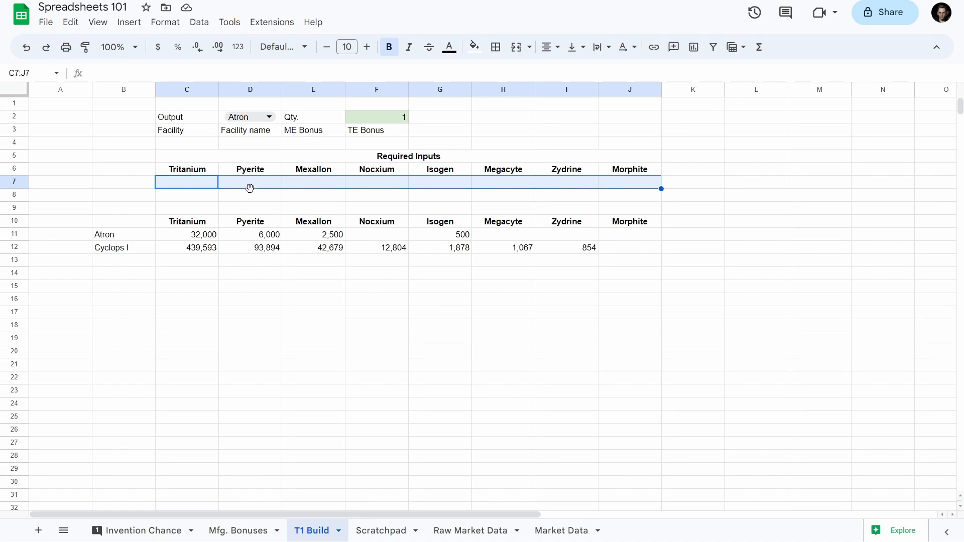
pyautogui.moveTo(204, 190); pyautogui.dragTo(636, 187)
pyautogui.click(209, 250)
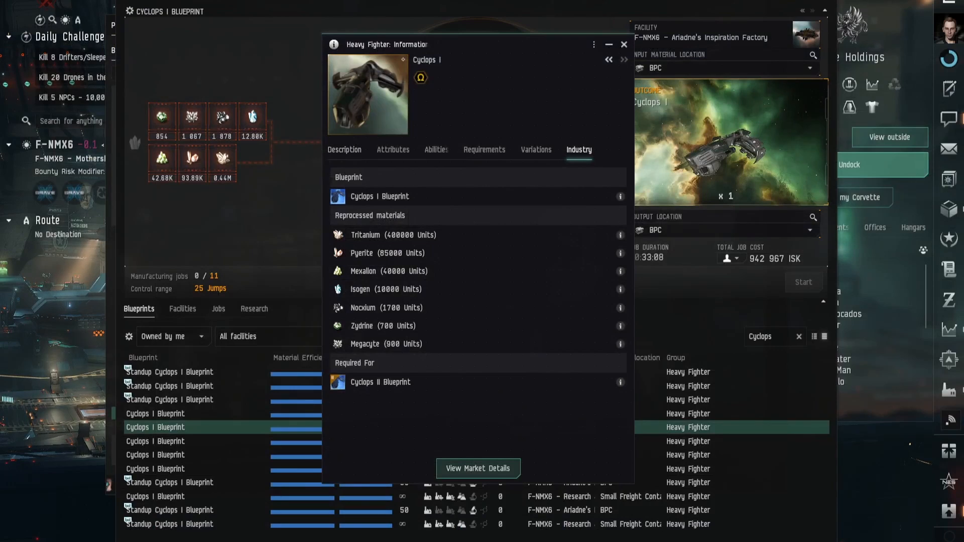
# - In EVE Online, go from the Cyclops I item information to its original blueprint and review the required input minerals
pyautogui.click(345, 150)
pyautogui.click(609, 60)
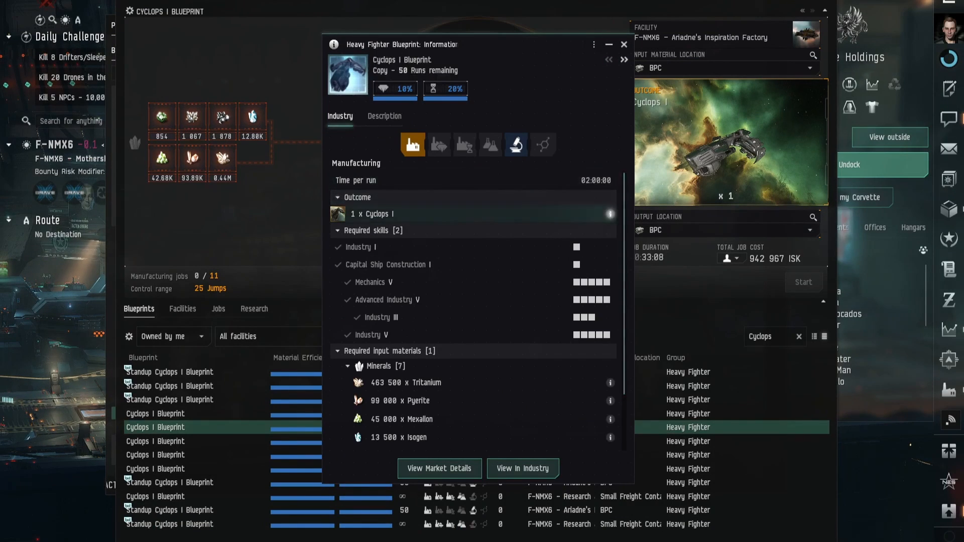
pyautogui.click(610, 214)
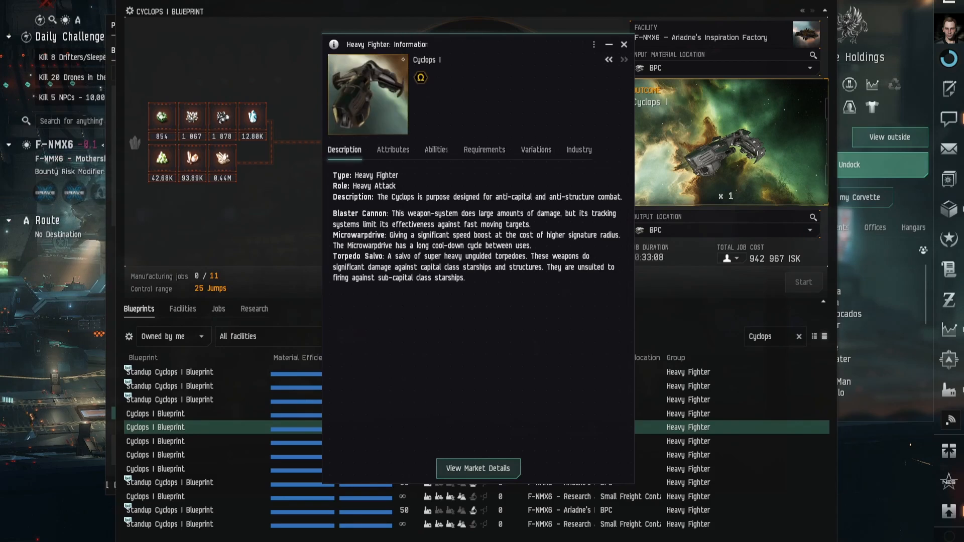
pyautogui.click(579, 150)
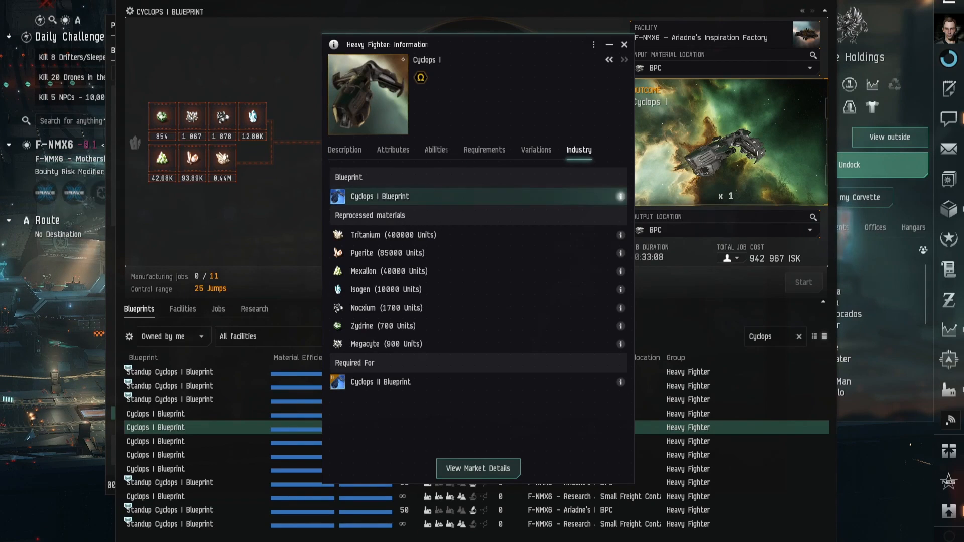
pyautogui.click(620, 196)
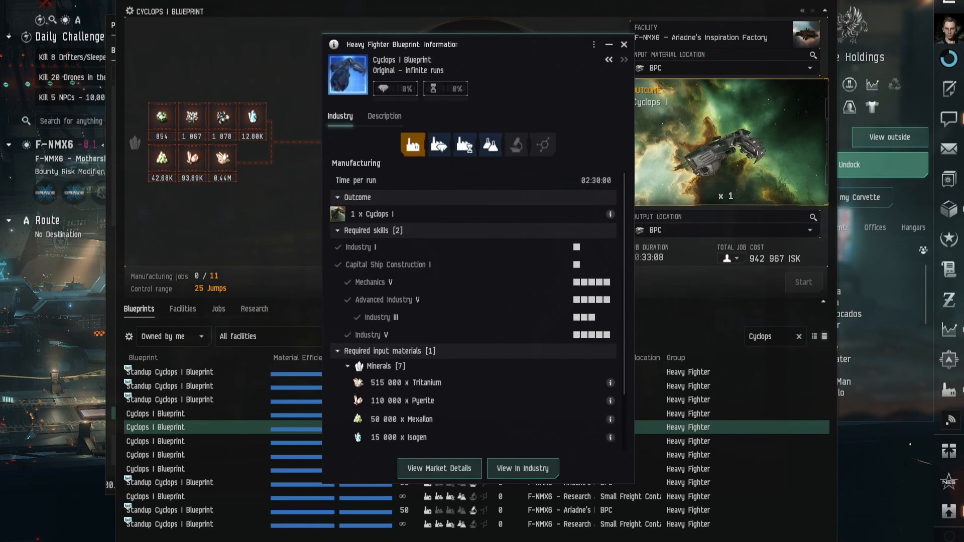
pyautogui.scroll(-3, 472, 311)
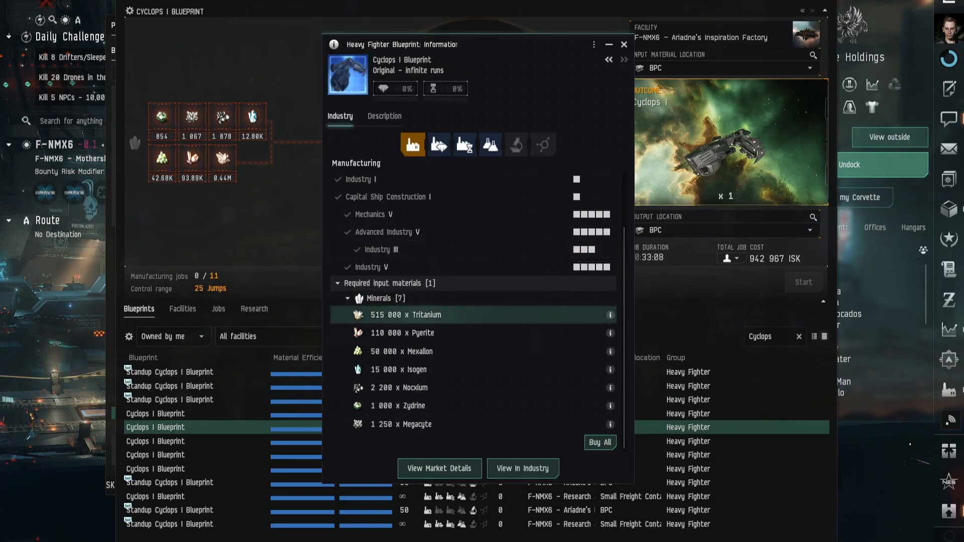
# - Copy the seven required minerals from the Cyclops I blueprint and paste the list into B13:B19 of the Google Sheets Scratchpad sheet
pyautogui.keyDown('shift'); pyautogui.click(442, 424); pyautogui.keyUp('shift')
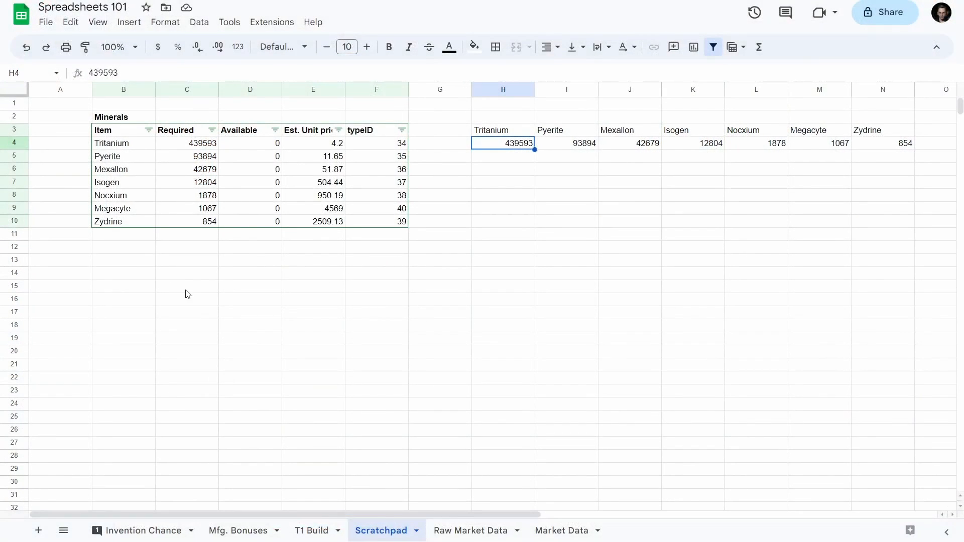
pyautogui.click(134, 267)
pyautogui.write('515 000 x Tritanium 110 000 x Pyrite 50 000 x Mexallon 15 000 x Isogen 2 200 x Nocxium 1 000 x Zydrine 1 250 x Megacyte')
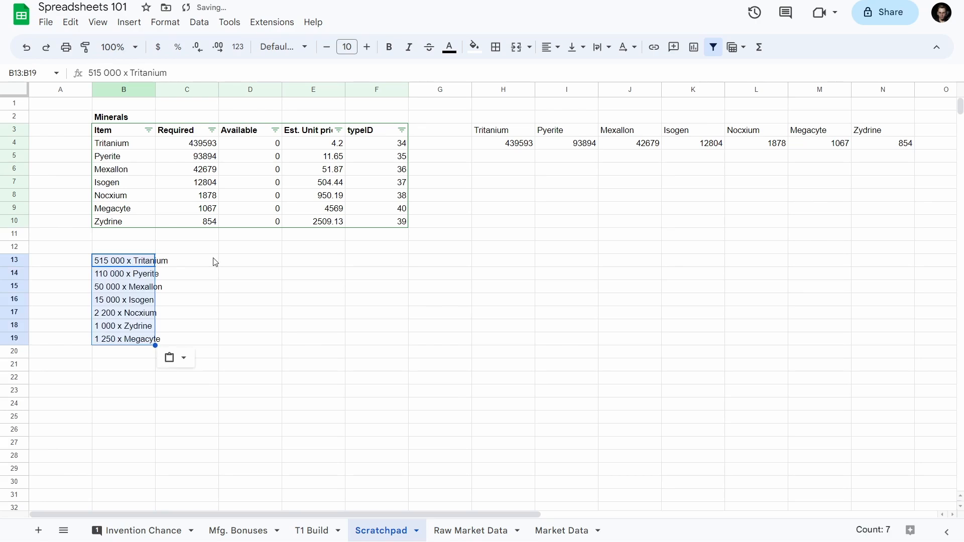
pyautogui.click(260, 265)
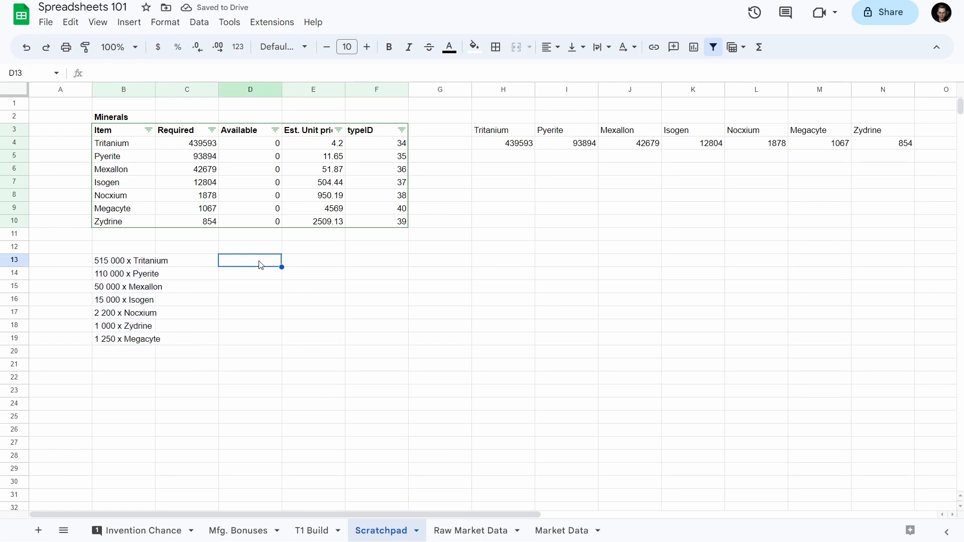
pyautogui.write('=Sub')
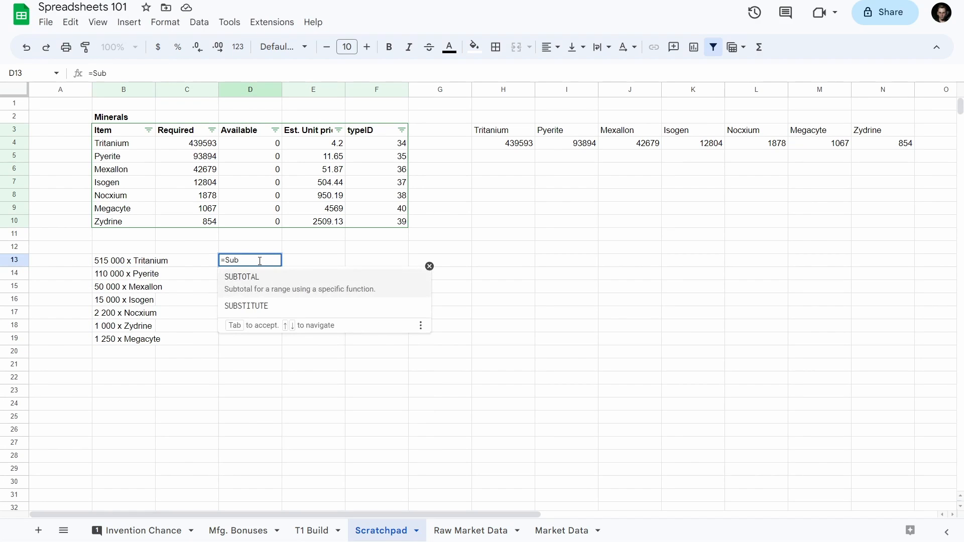
pyautogui.press('Down')
pyautogui.press('Tab')
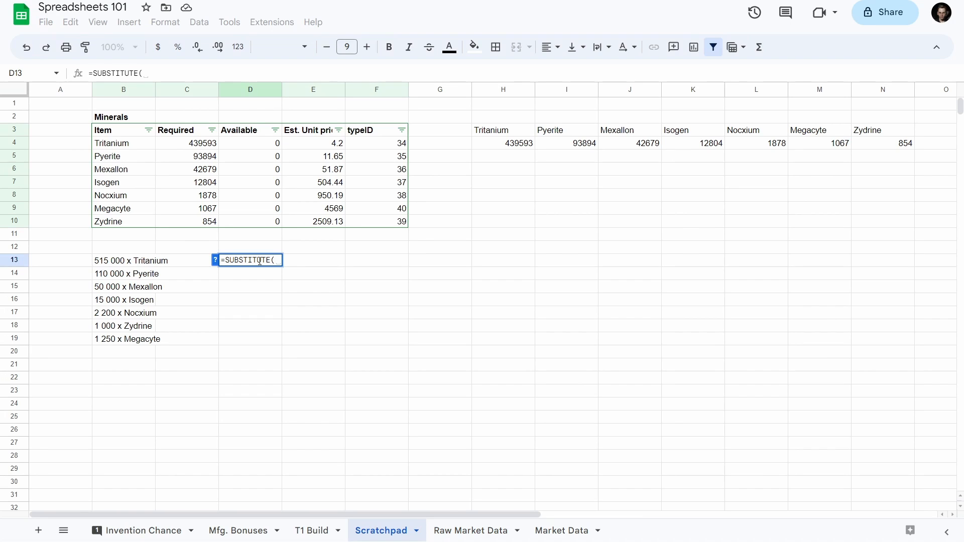
pyautogui.press('BackSpace')
pyautogui.press('BackSpace')
pyautogui.press('BackSpace')
pyautogui.press('BackSpace')
pyautogui.press('BackSpace')
pyautogui.press('BackSpace')
pyautogui.press('BackSpace')
pyautogui.press('BackSpace')
pyautogui.press('BackSpace')
pyautogui.press('BackSpace')
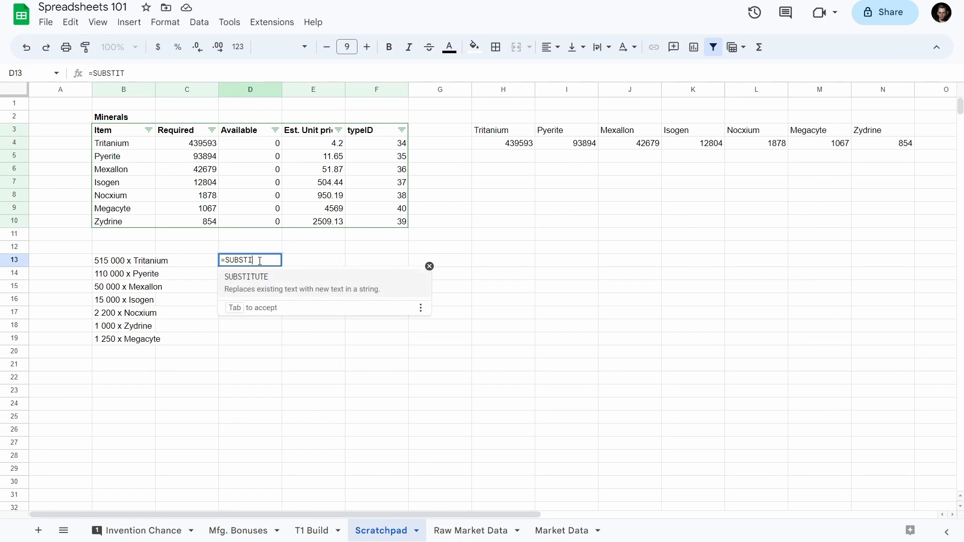
# - Split the first pasted mineral line with =SPLIT(B13," x ") in D13 and fill the formula down to D19
pyautogui.write('pli')
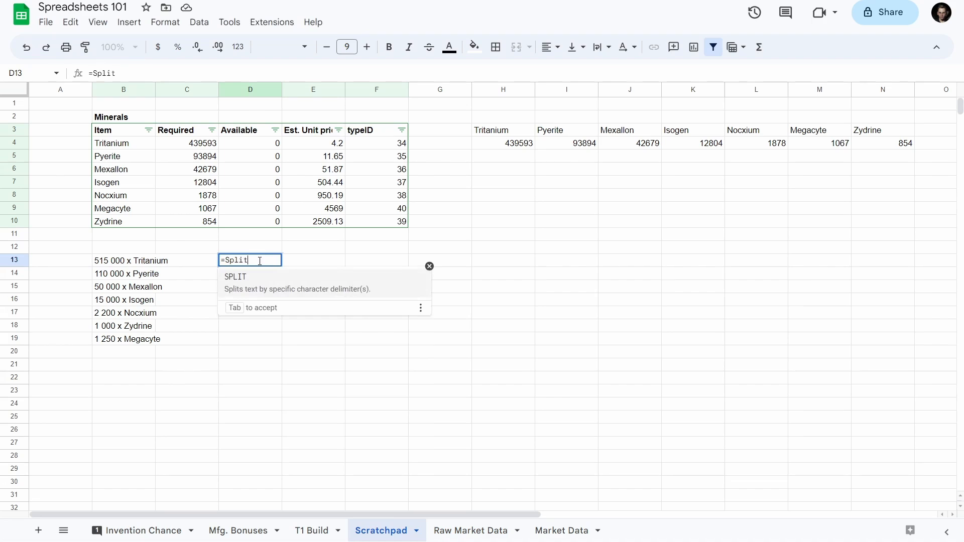
pyautogui.write('t')
pyautogui.press('Tab')
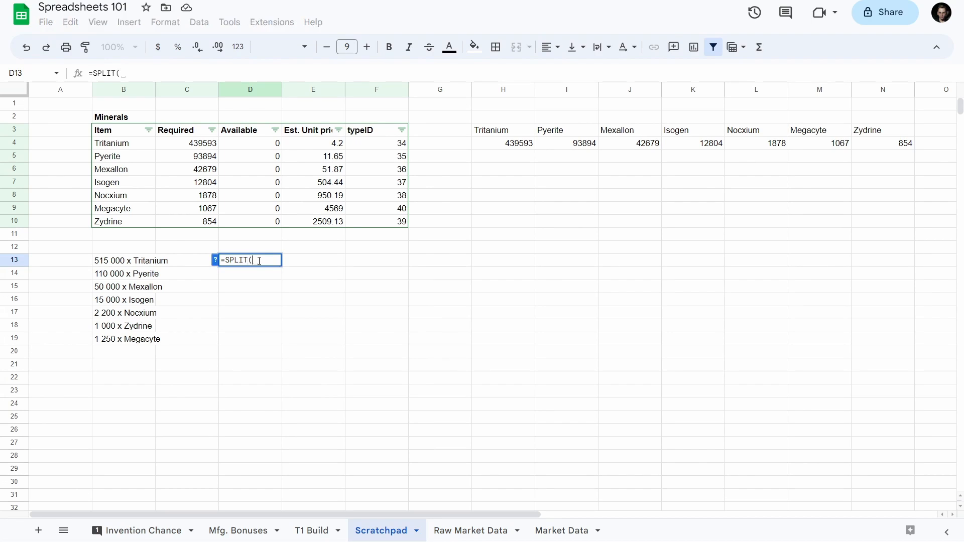
pyautogui.click(215, 260)
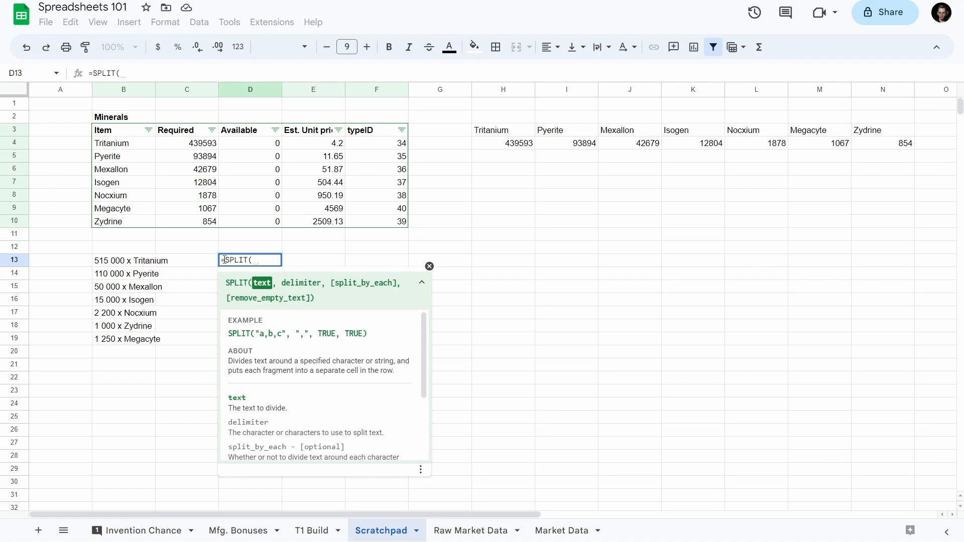
pyautogui.click(115, 265)
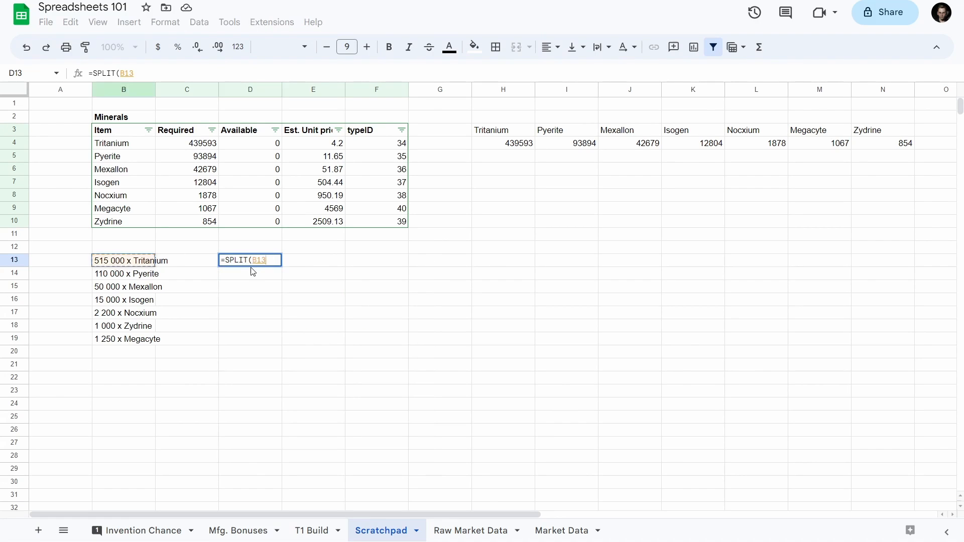
pyautogui.write(',')
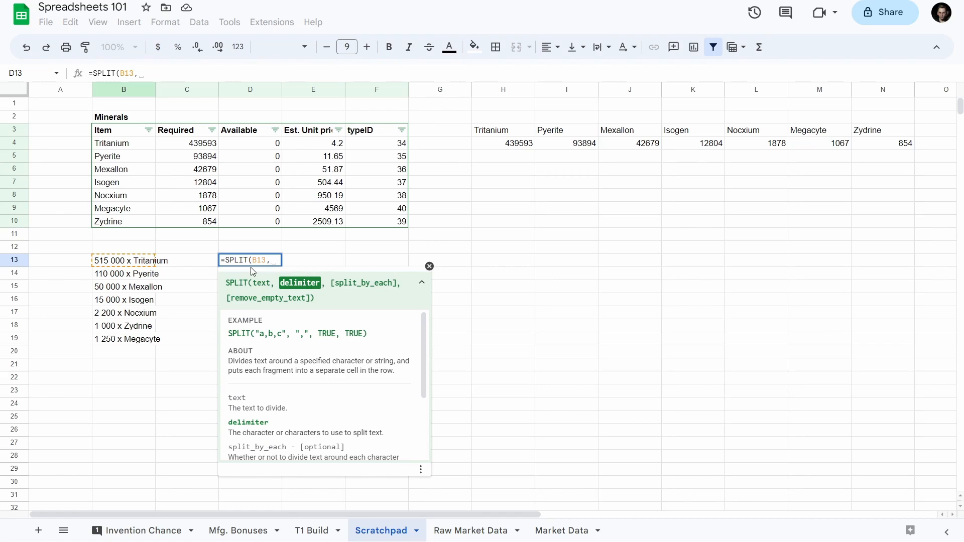
pyautogui.write('" x')
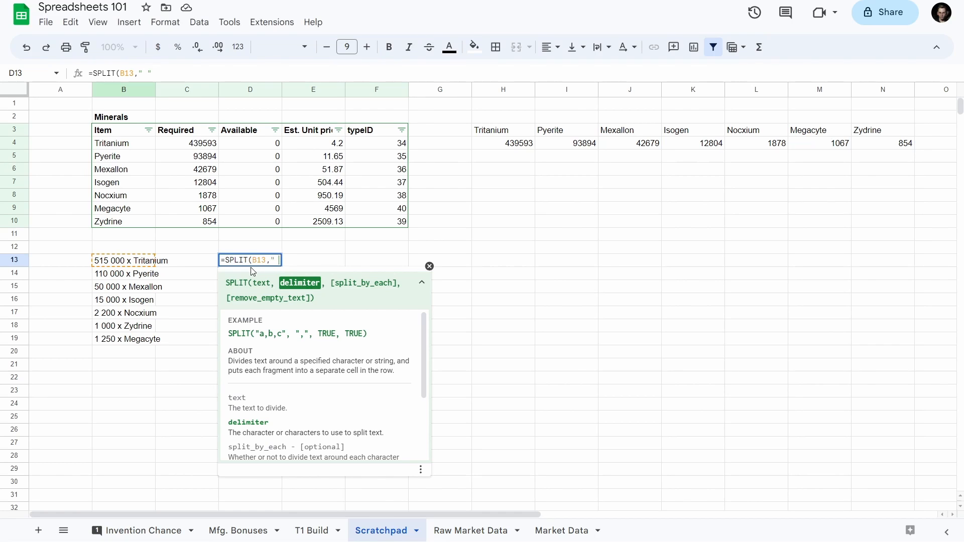
pyautogui.write(' ",')
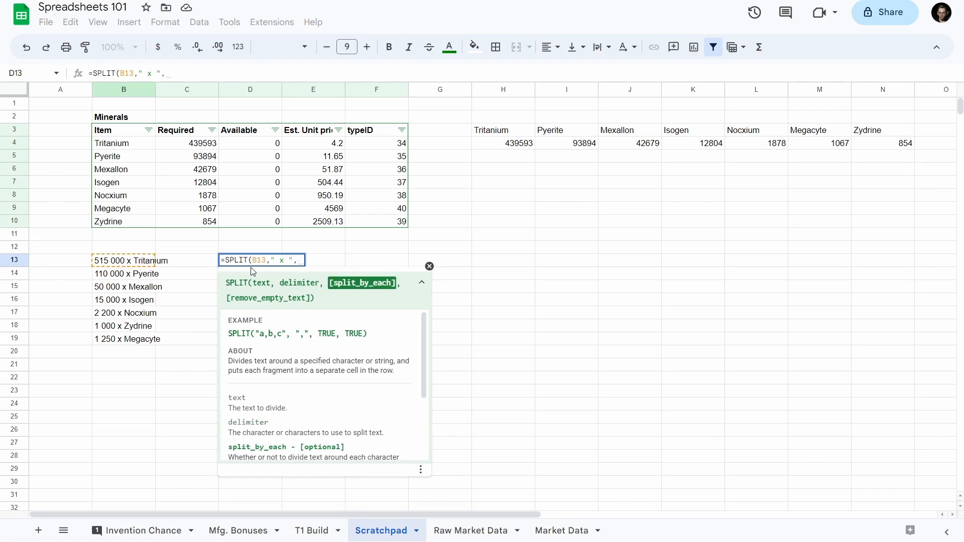
pyautogui.press('BackSpace')
pyautogui.write(')')
pyautogui.press('Return')
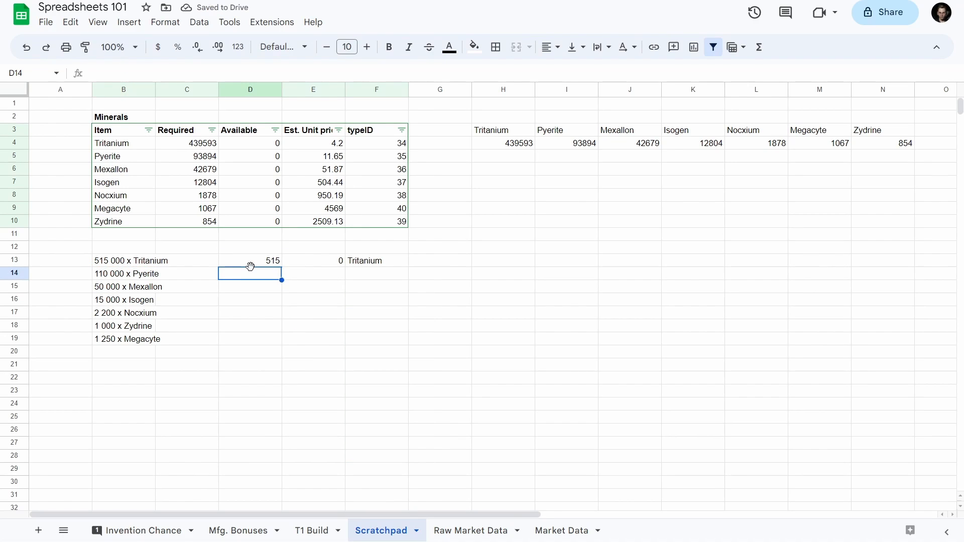
pyautogui.click(279, 266)
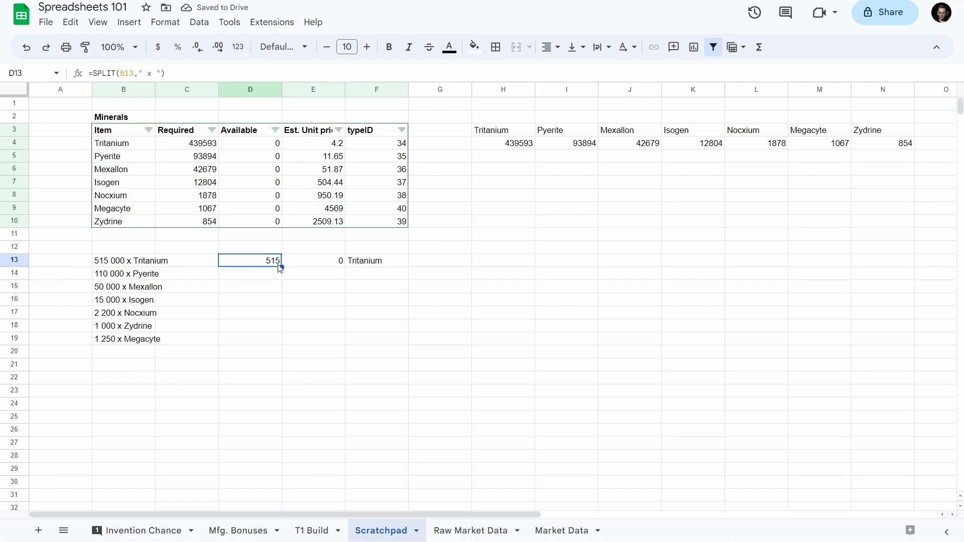
pyautogui.moveTo(281, 265); pyautogui.dragTo(281, 340)
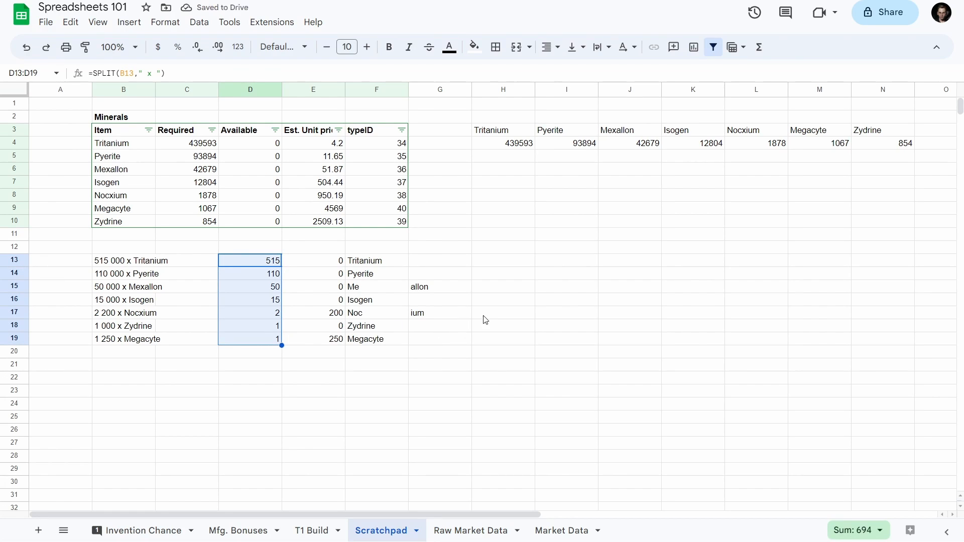
# - Add 1 as the split_by_each argument of the SPLIT formula in D13 and fill it down to D19
pyautogui.click(253, 266)
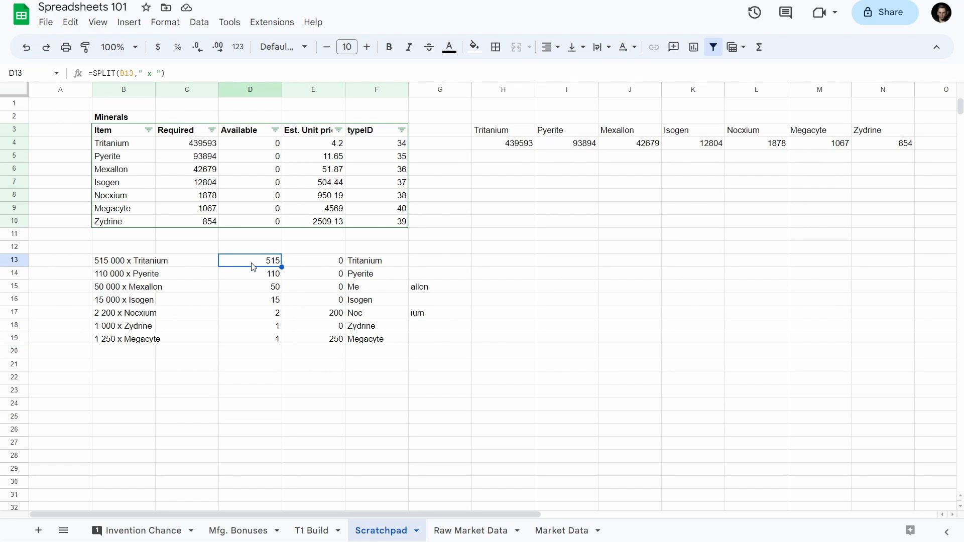
pyautogui.click(161, 73)
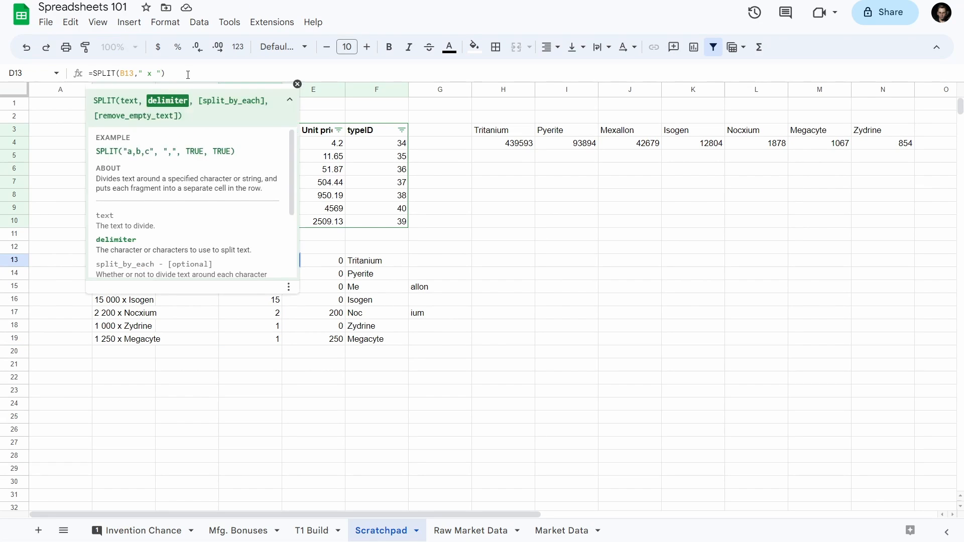
pyautogui.write(', ')
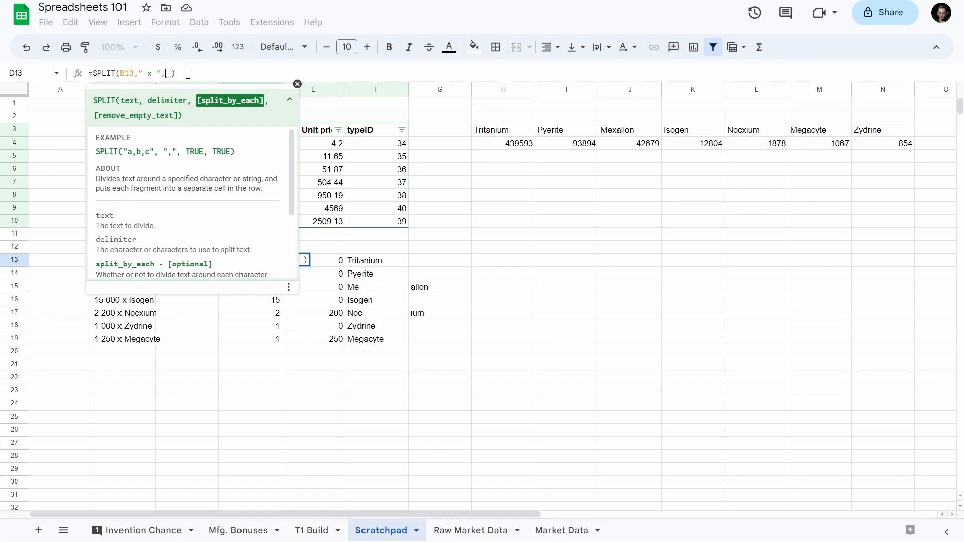
pyautogui.write('1')
pyautogui.press('Return')
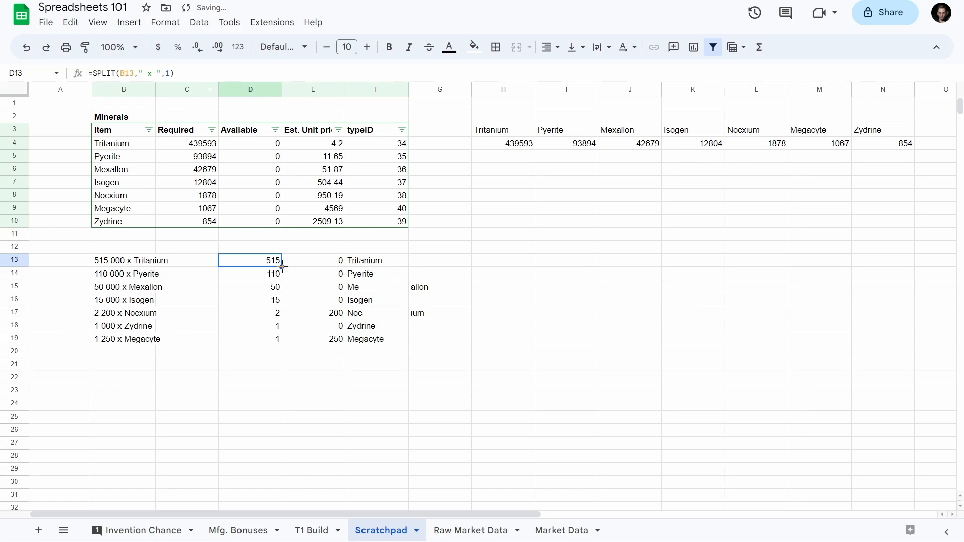
pyautogui.moveTo(281, 268); pyautogui.dragTo(283, 343)
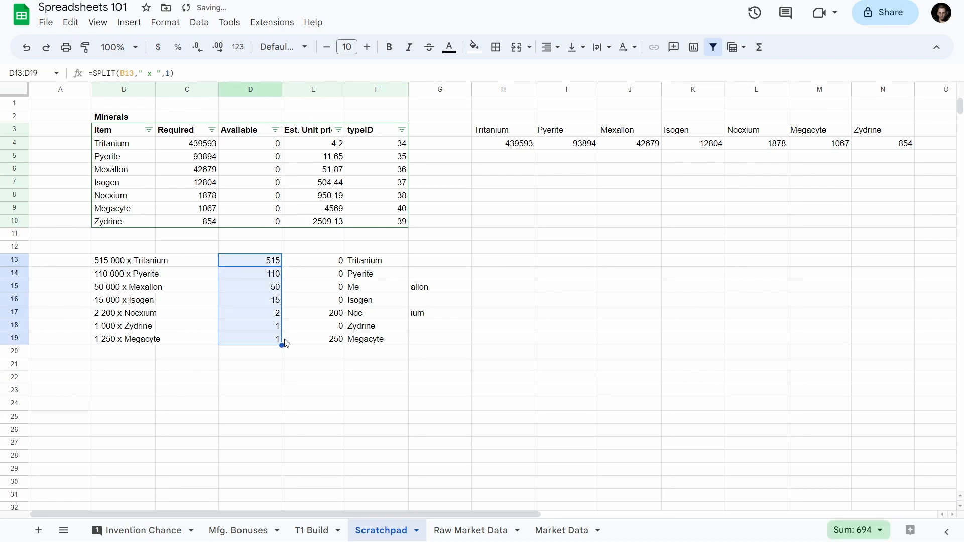
# - Consult the SPLIT help, set the split_by_each argument in D13 to FALSE, and fill the formula down to D19
pyautogui.click(265, 263)
pyautogui.click(172, 72)
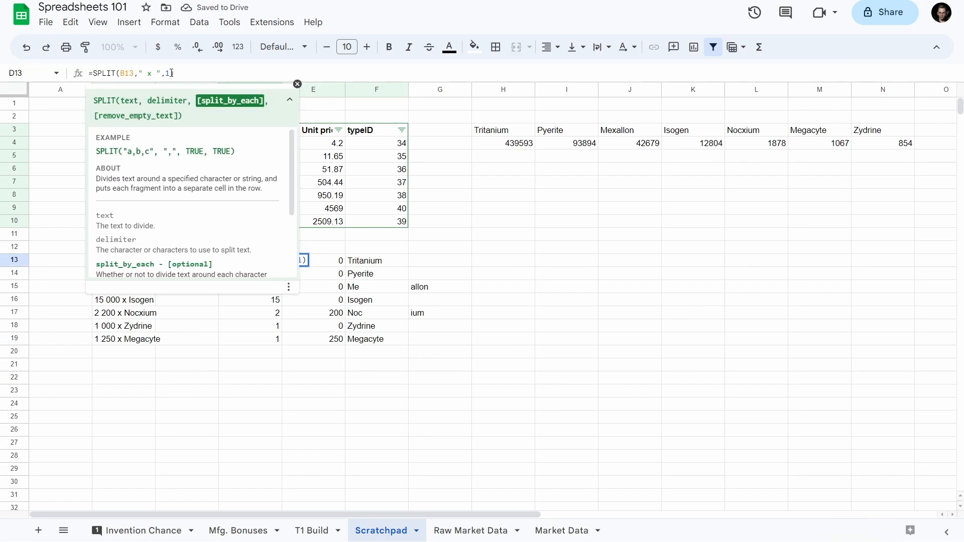
pyautogui.scroll(-2, 179, 185)
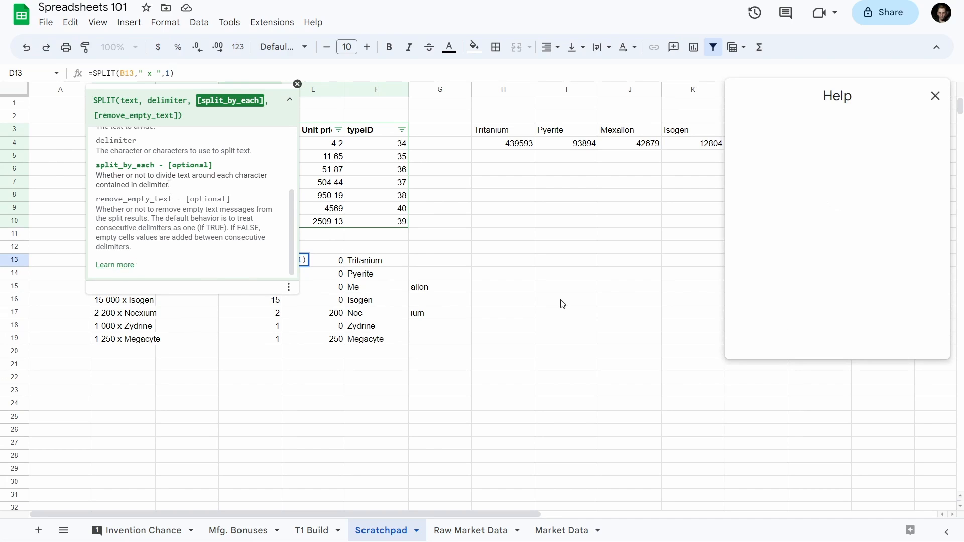
pyautogui.scroll(-7, 870, 287)
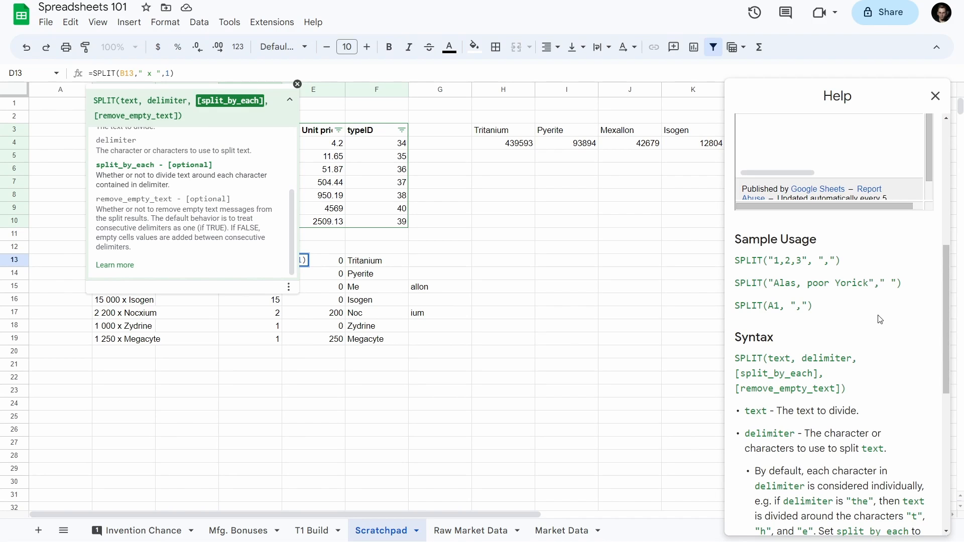
pyautogui.scroll(-5, 880, 319)
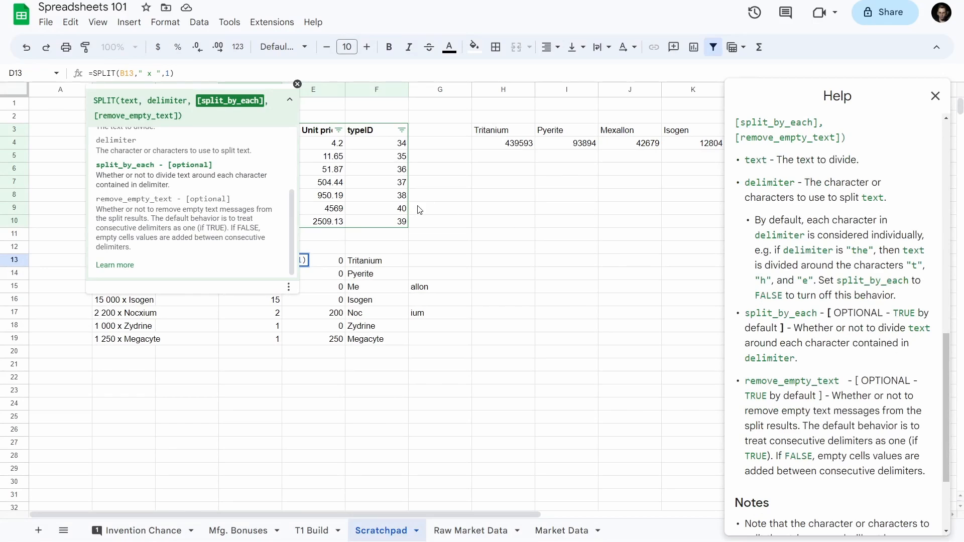
pyautogui.doubleClick(168, 72)
pyautogui.write('FALSE')
pyautogui.press('Return')
pyautogui.press('Up')
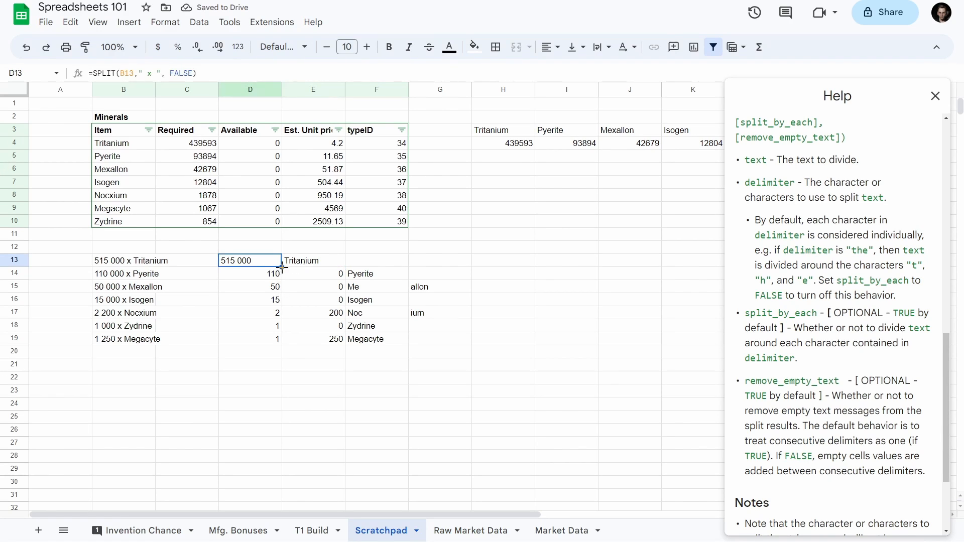
pyautogui.moveTo(281, 267); pyautogui.dragTo(277, 342)
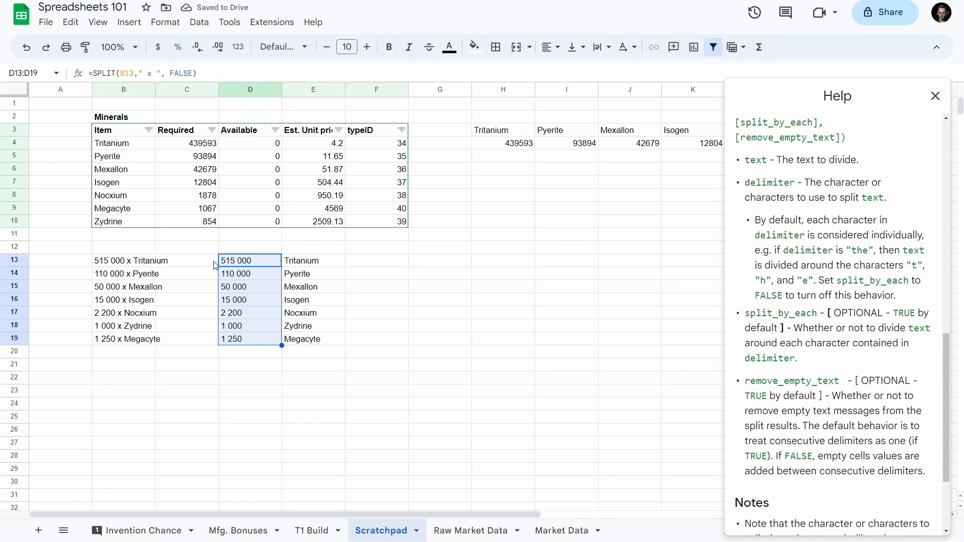
pyautogui.click(120, 266)
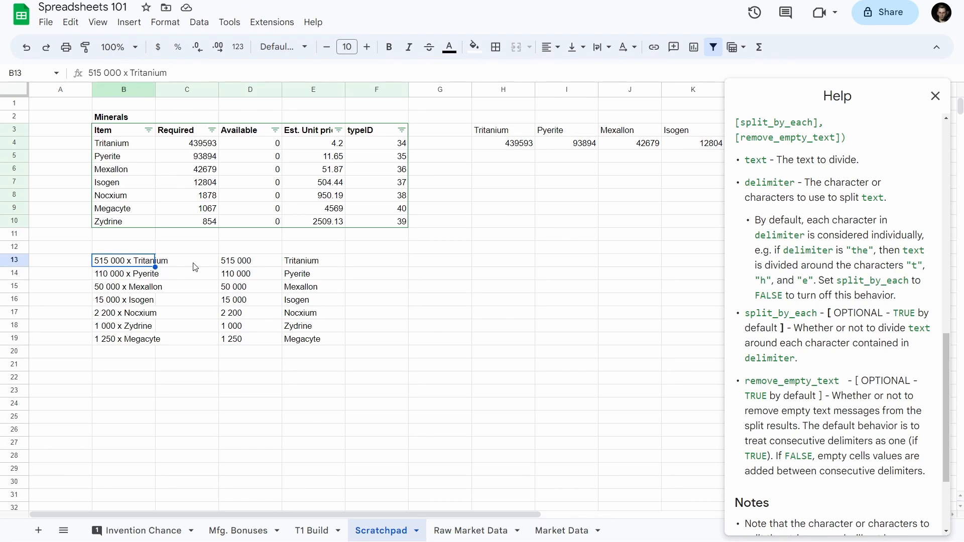
pyautogui.click(260, 267)
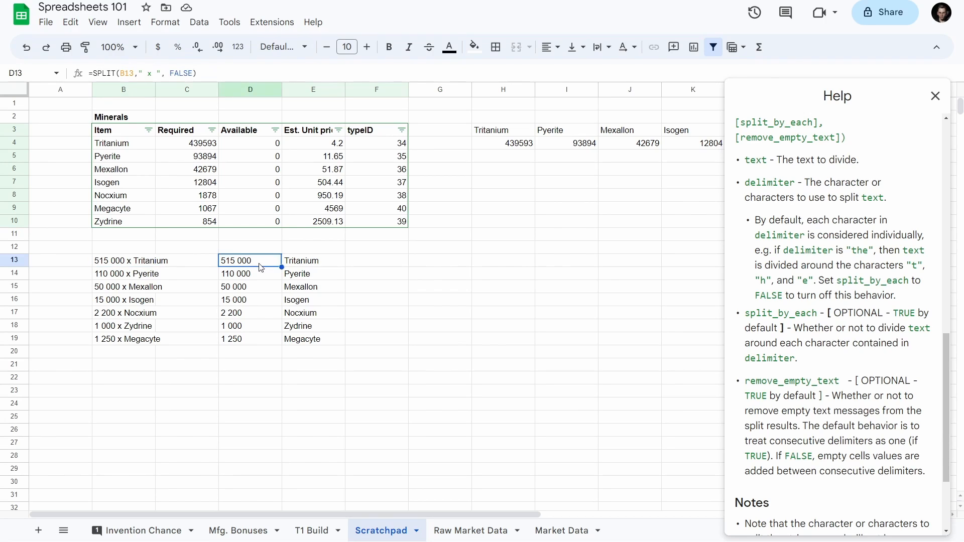
pyautogui.click(440, 267)
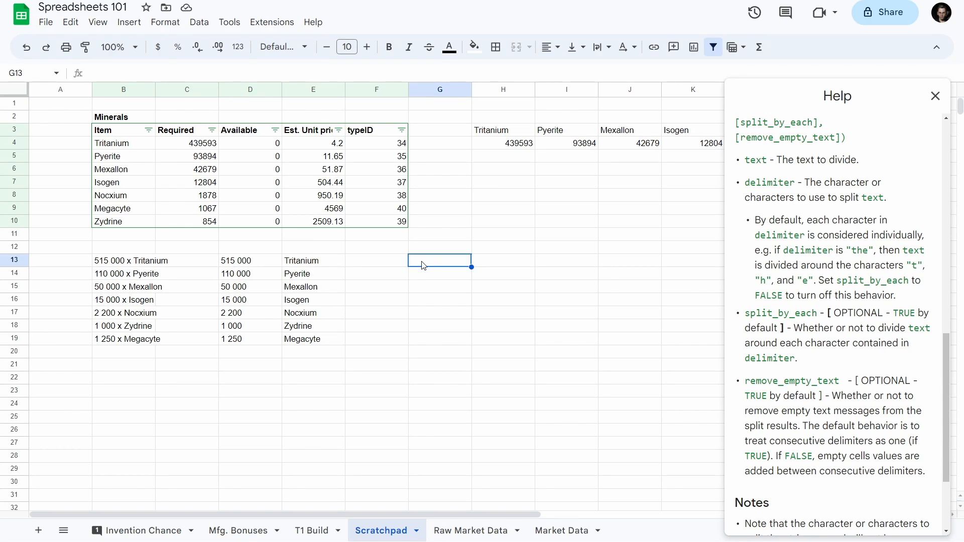
# - Check the existing TRANSPOSE formula in H3 and enter =TRANSPOSE(D13:E19) in H13 for the split amounts and mineral names
pyautogui.click(502, 131)
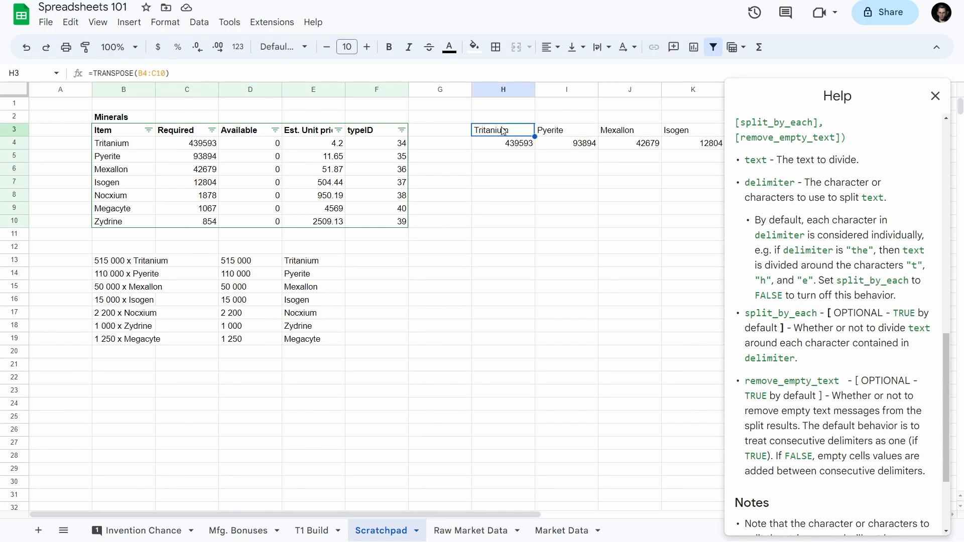
pyautogui.click(495, 277)
pyautogui.click(498, 266)
pyautogui.write('=Tra')
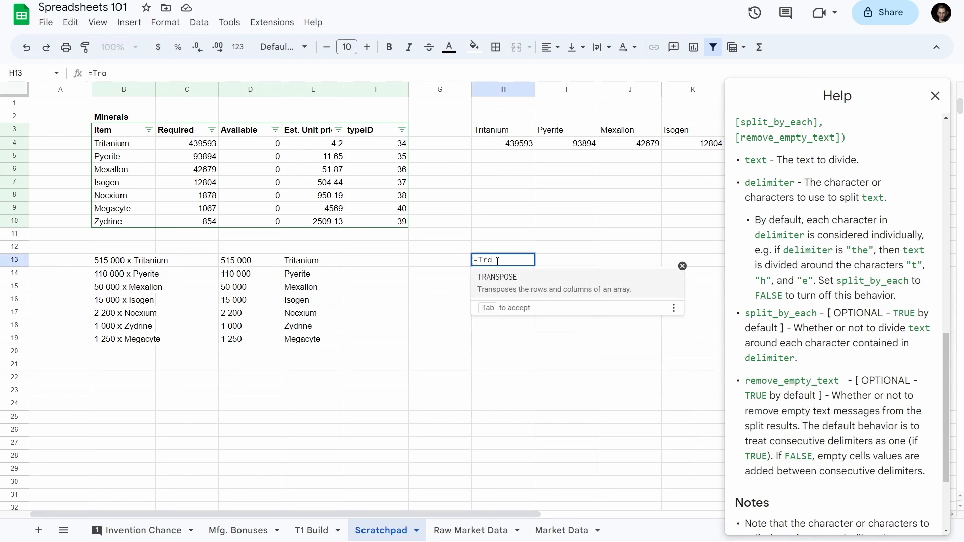
pyautogui.press('Tab')
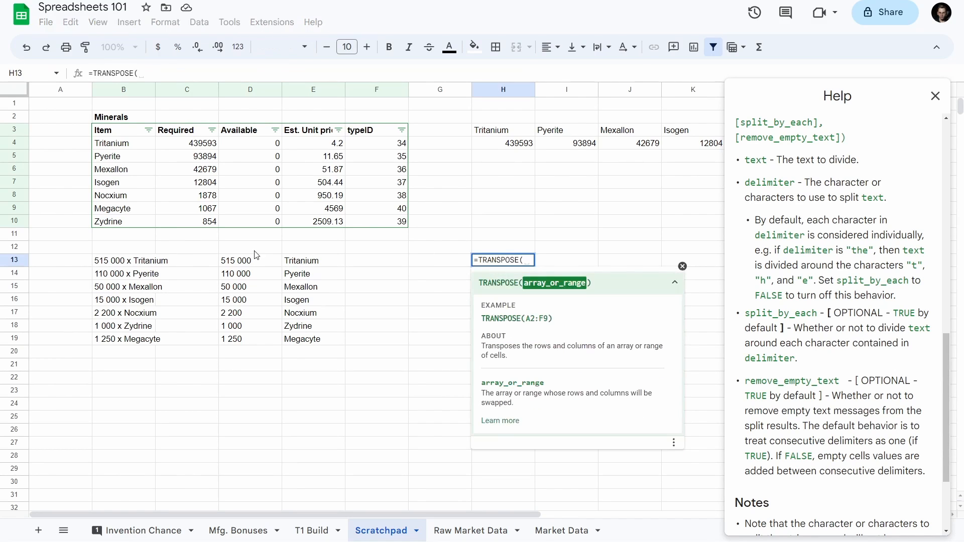
pyautogui.moveTo(236, 263); pyautogui.dragTo(303, 348)
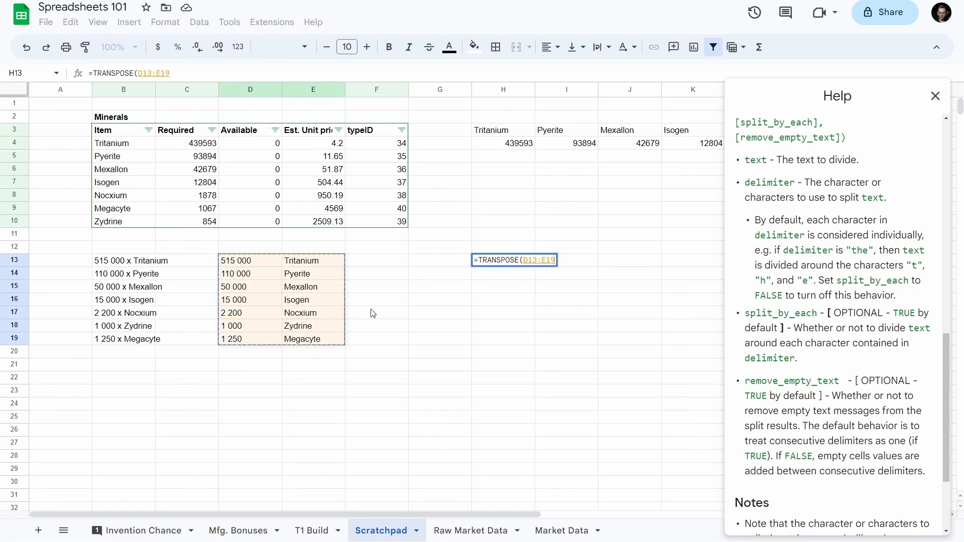
pyautogui.press('Return')
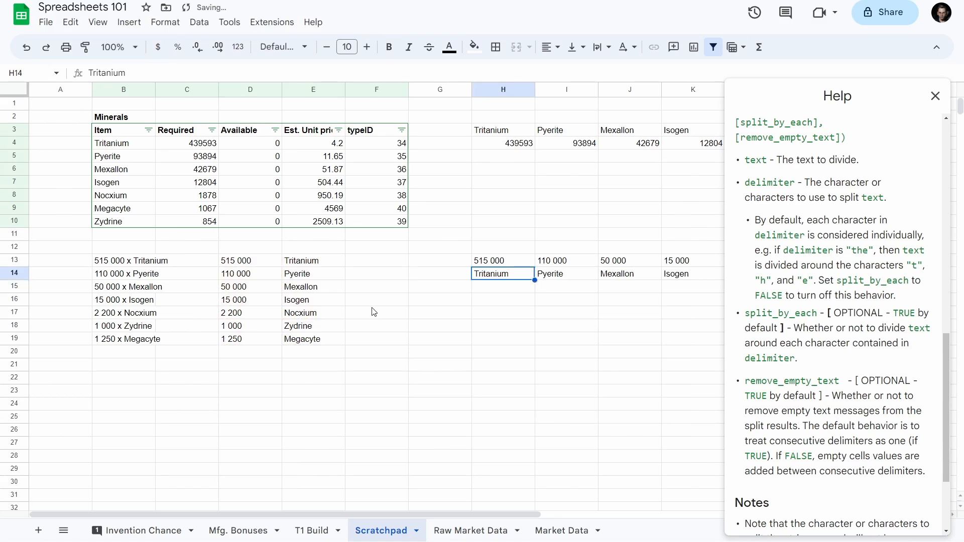
# - Enter =SUBSTITUTE(H13," ", "") in H12 to strip the spaces from the transposed Tritanium amount
pyautogui.hscroll(3, 437, 313)
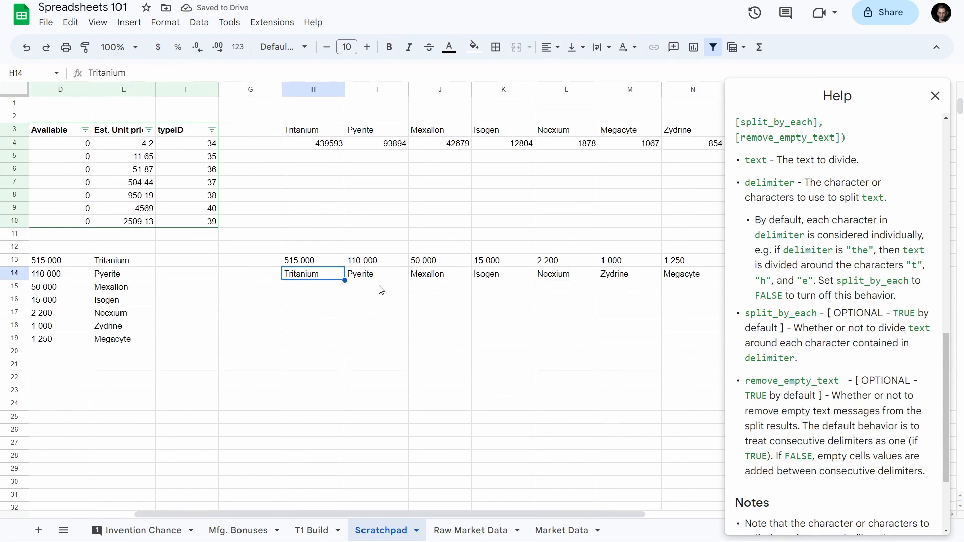
pyautogui.click(322, 265)
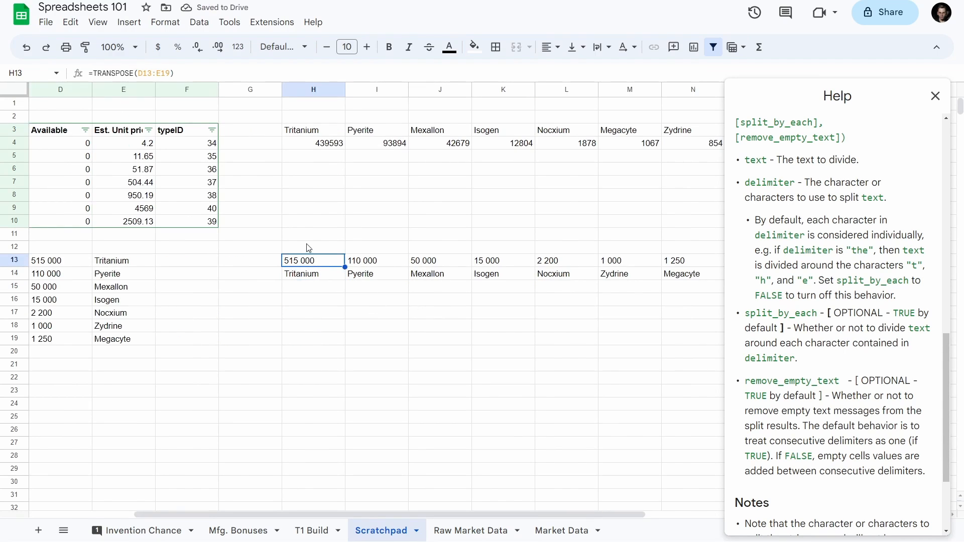
pyautogui.click(308, 247)
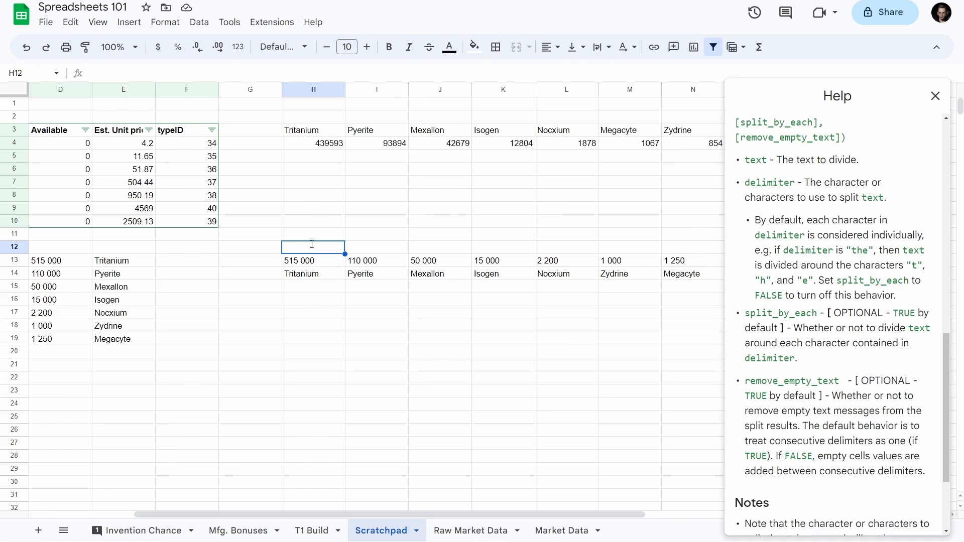
pyautogui.write('=')
pyautogui.press('Down')
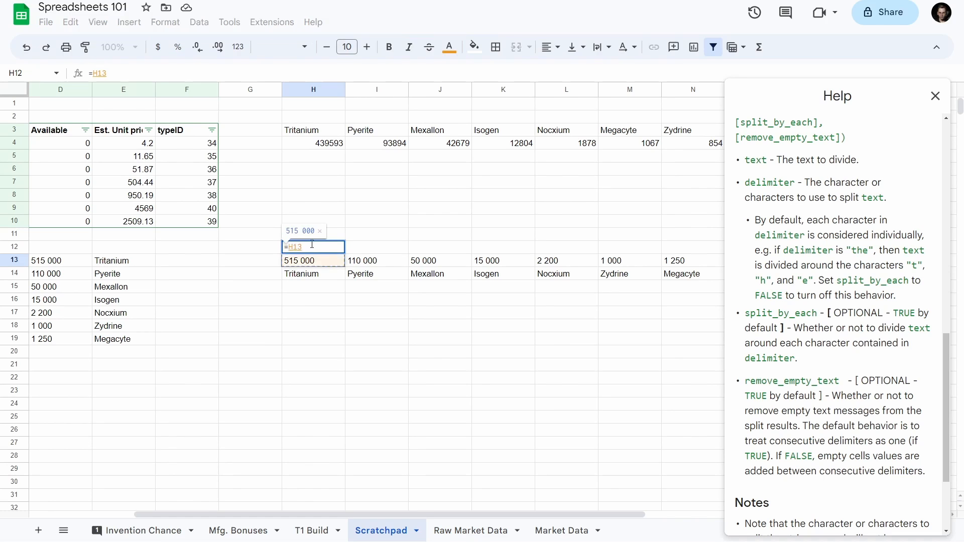
pyautogui.press('BackSpace')
pyautogui.press('BackSpace')
pyautogui.press('BackSpace')
pyautogui.write('RE')
pyautogui.press('BackSpace')
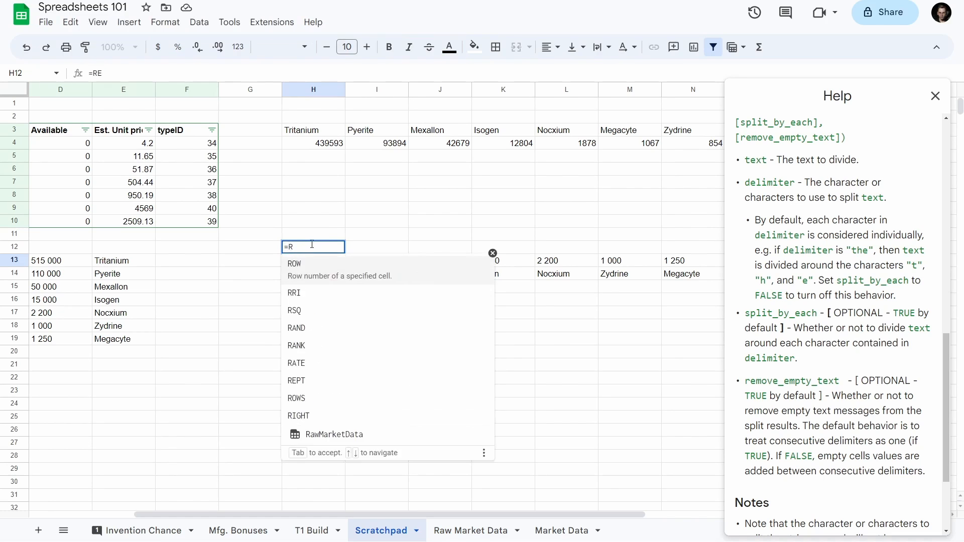
pyautogui.press('BackSpace')
pyautogui.write('SUB')
pyautogui.press('Down')
pyautogui.press('Tab')
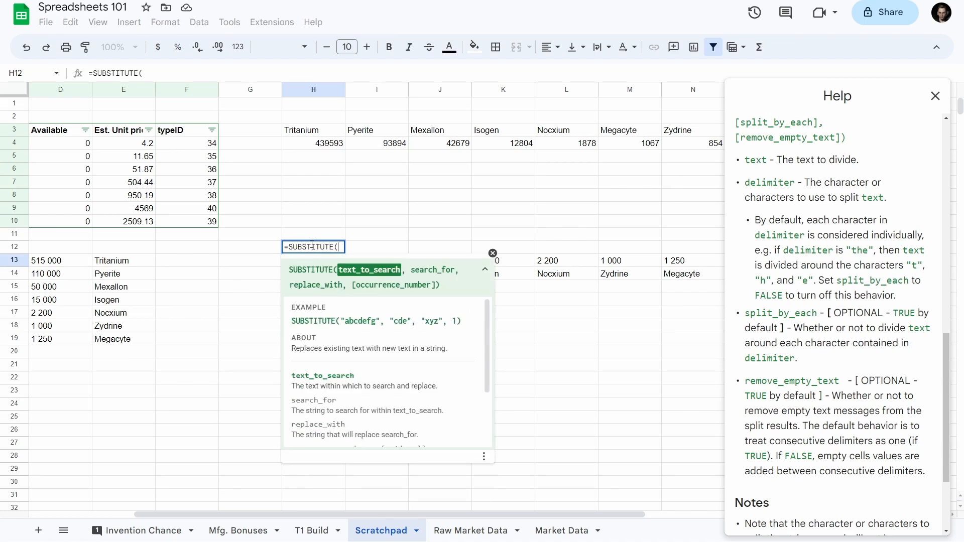
pyautogui.press('Down')
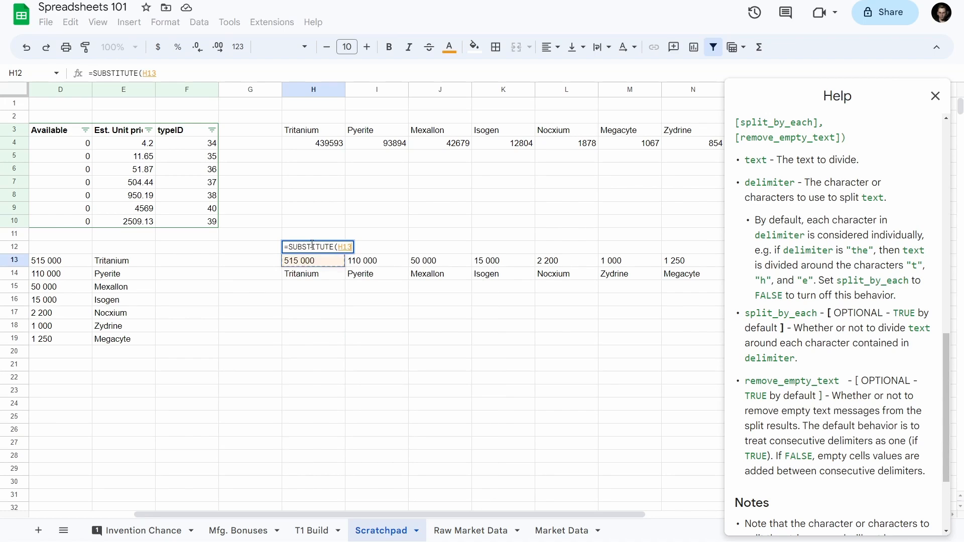
pyautogui.write('," ", "")')
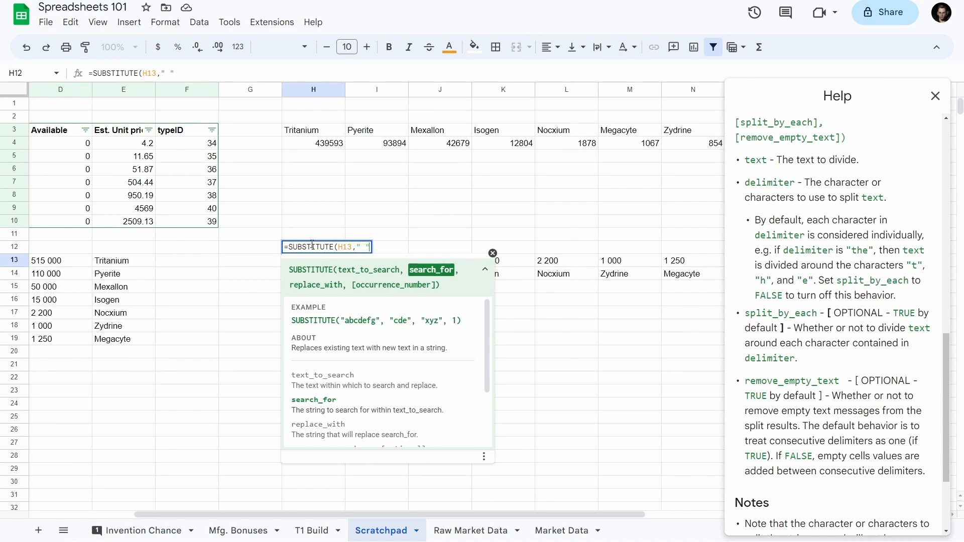
pyautogui.press('Return')
pyautogui.press('Up')
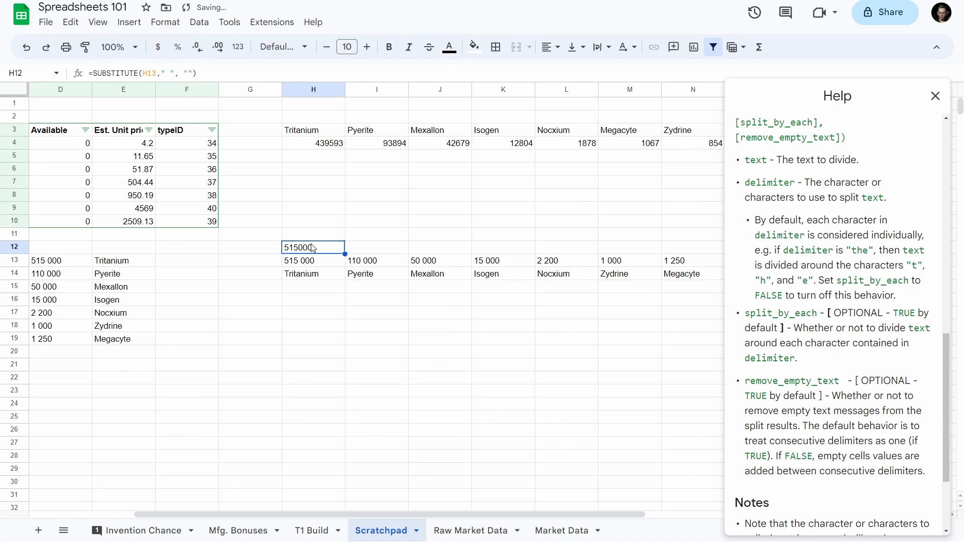
# - Fill the SUBSTITUTE formula across to N12 and paste the resulting amounts as values into the Cyclops I row of T1 Build, starting at C12
pyautogui.moveTo(345, 252); pyautogui.dragTo(672, 254)
pyautogui.click(369, 251)
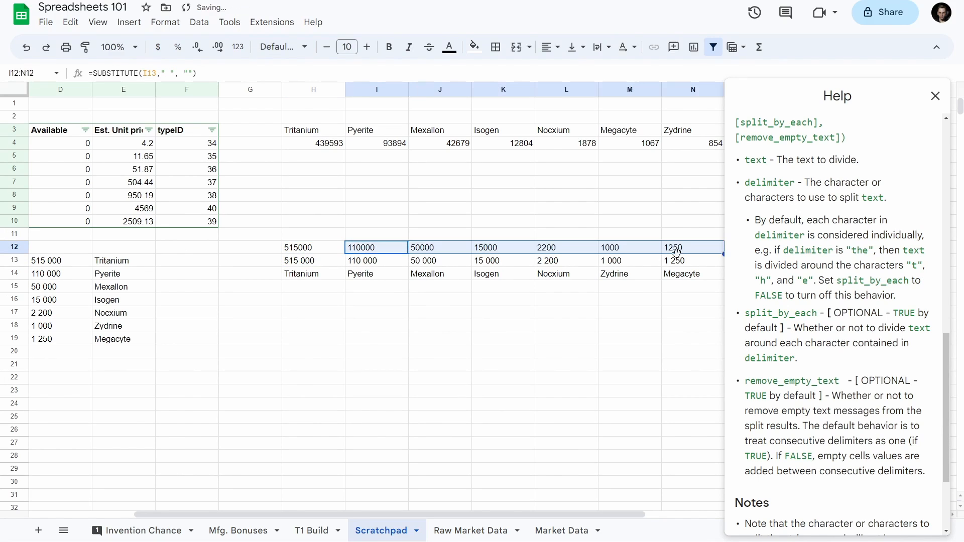
pyautogui.hscroll(2, 621, 258)
pyautogui.moveTo(180, 258); pyautogui.dragTo(588, 253)
pyautogui.hotkey('ctrl', 'c')
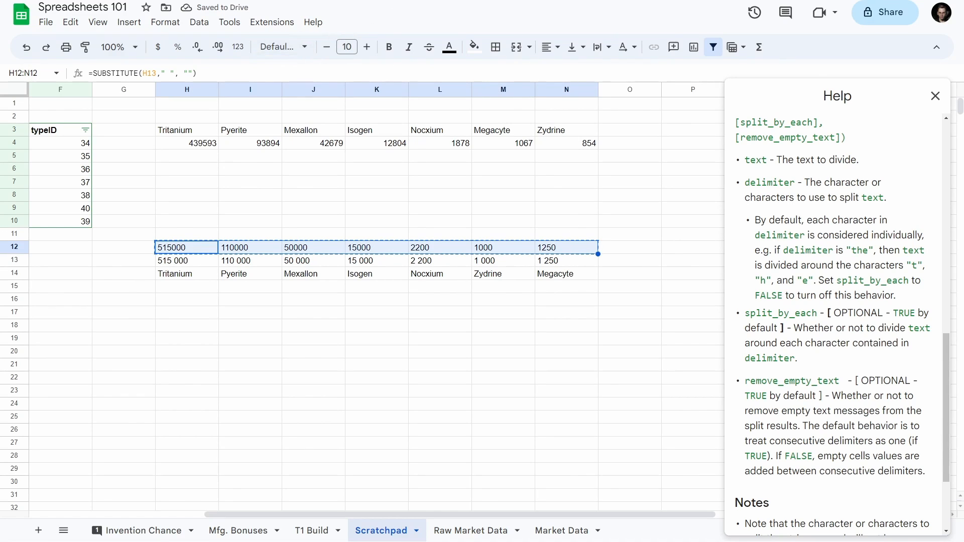
pyautogui.click(314, 531)
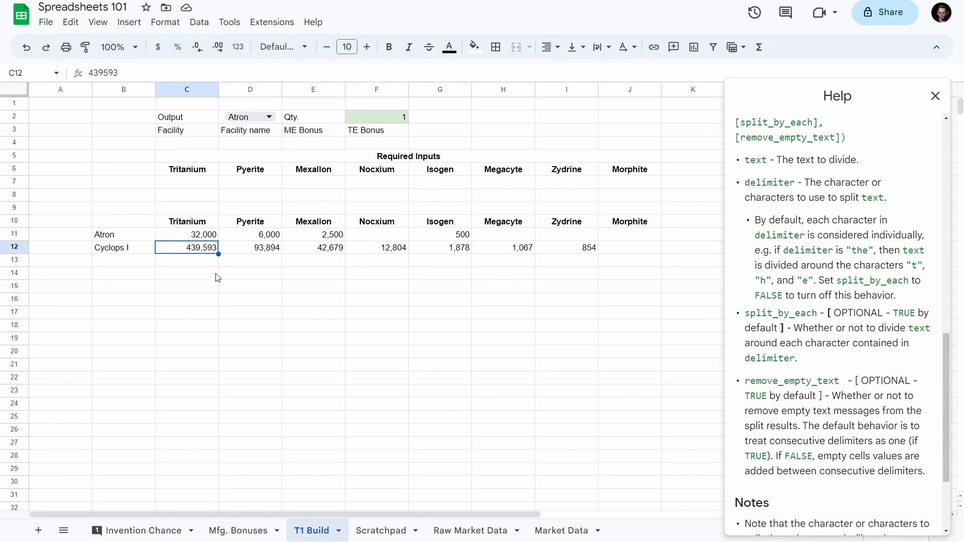
pyautogui.hotkey('ctrl', 'v')
pyautogui.press('Down')
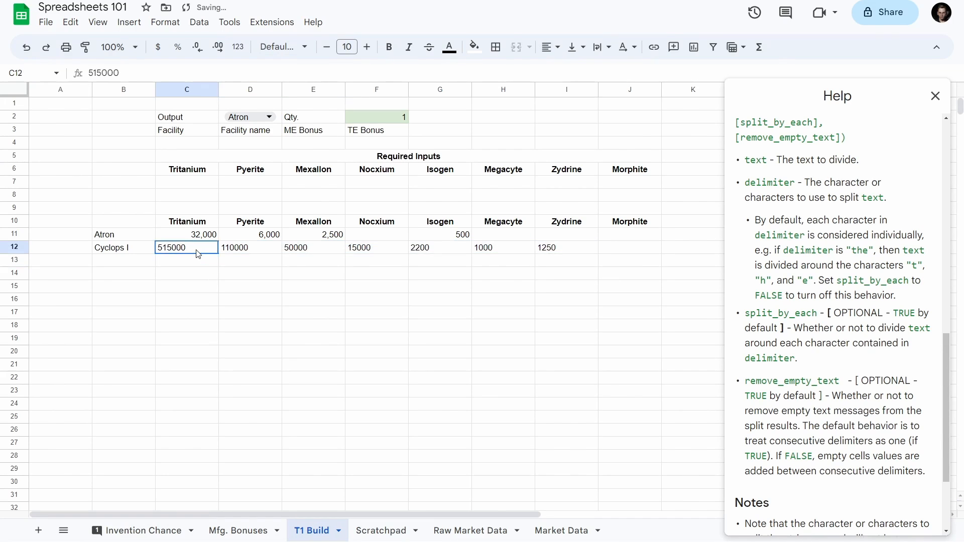
# - Apply the Number format to the Cyclops I Tritanium amount in C12
pyautogui.click(197, 250)
pyautogui.click(165, 22)
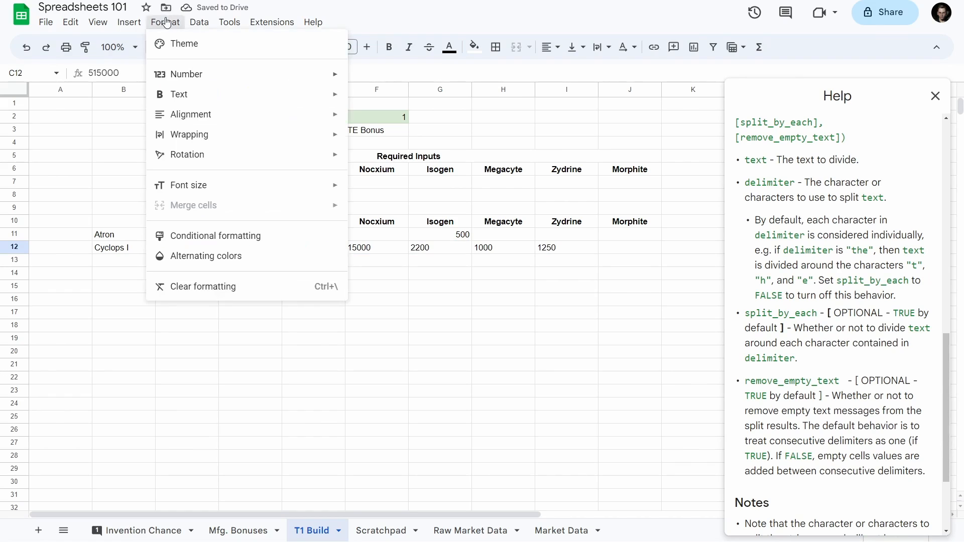
pyautogui.moveTo(224, 81)
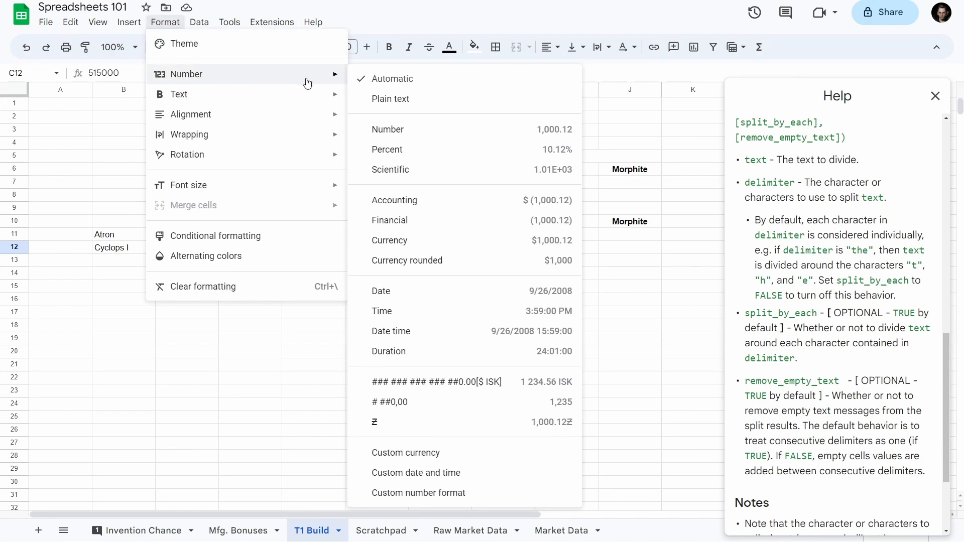
pyautogui.click(422, 132)
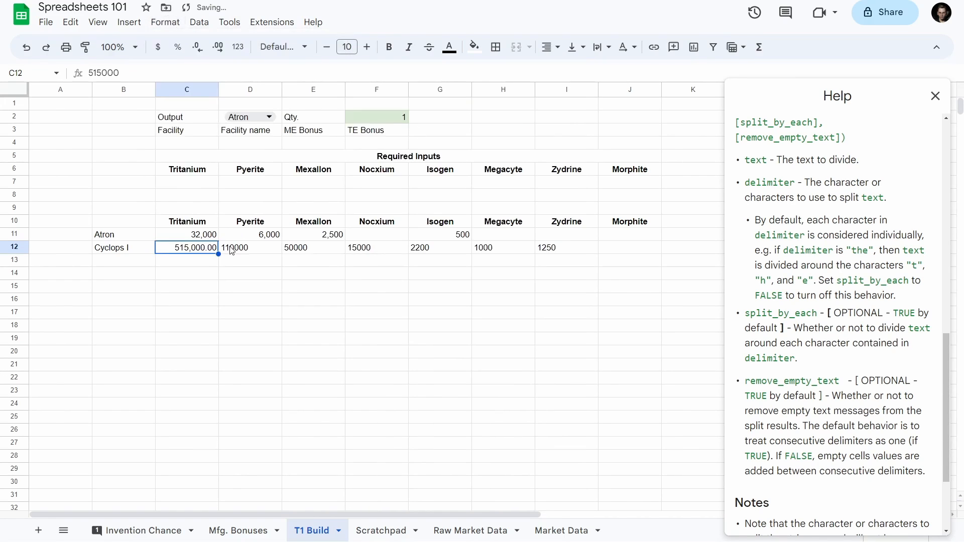
# - Apply the Number format to all of columns C to J and reduce their displayed decimal places
pyautogui.moveTo(204, 87); pyautogui.dragTo(625, 87)
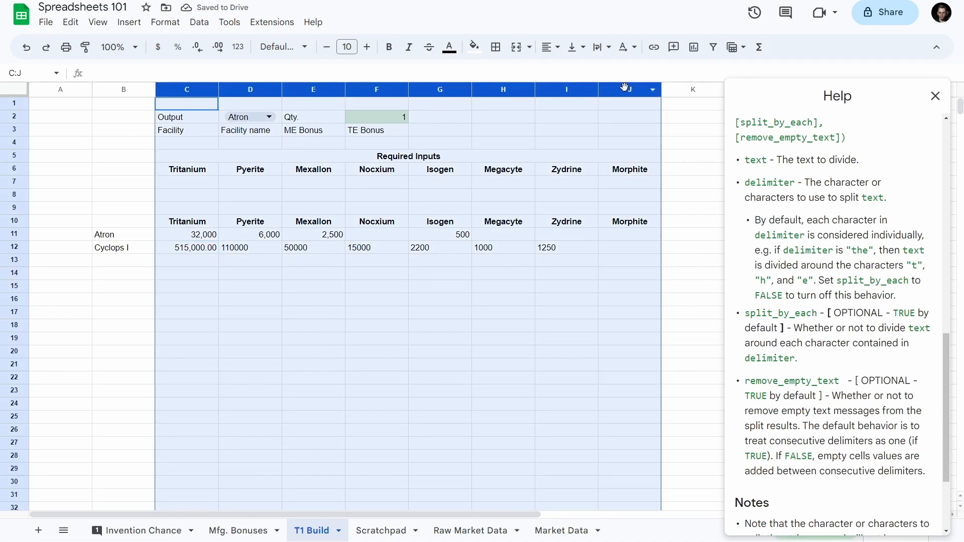
pyautogui.click(174, 30)
pyautogui.moveTo(190, 76)
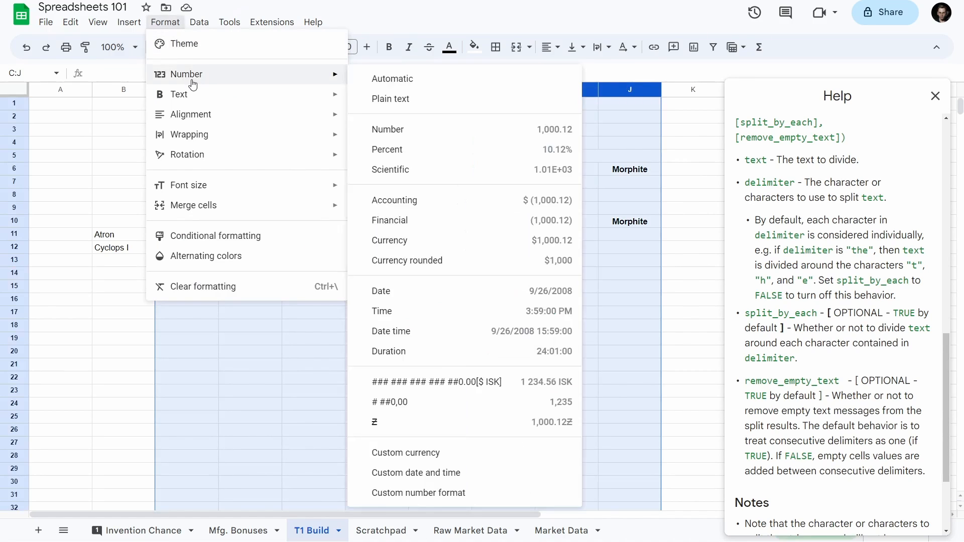
pyautogui.click(411, 131)
pyautogui.click(198, 47)
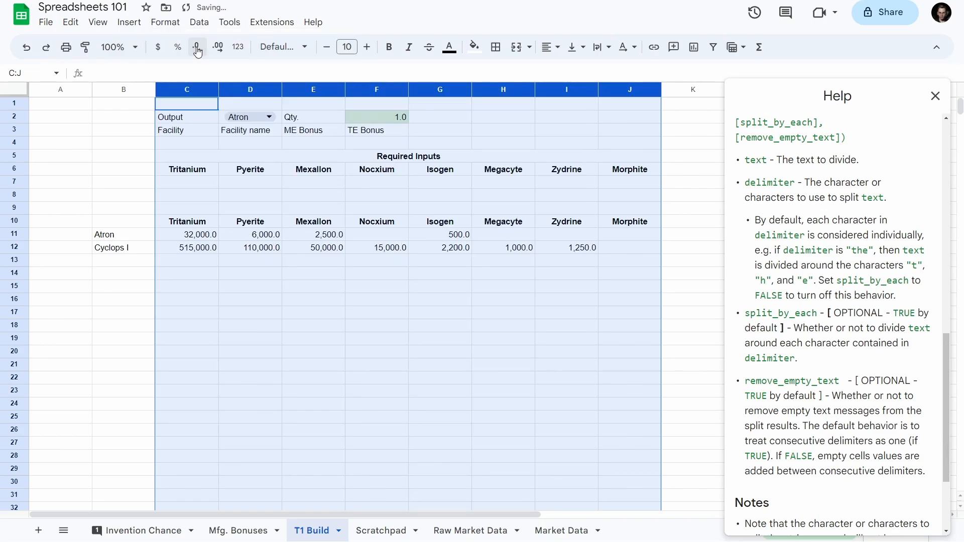
# - Remove the remaining decimal place from the numbers in columns C through J
pyautogui.click(197, 47)
pyautogui.click(398, 248)
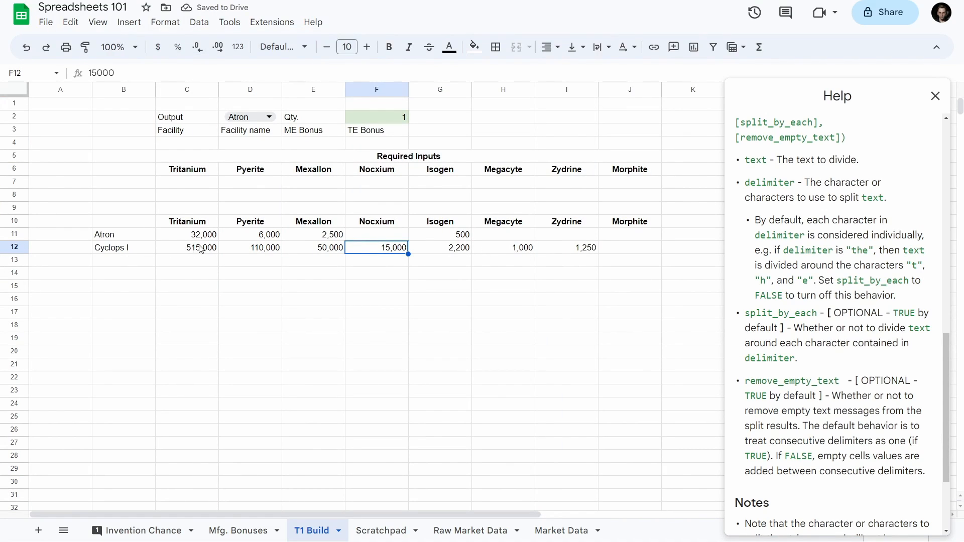
# - Switch the Output dropdown in D2 to Cyclops I and back to Atron
pyautogui.click(274, 122)
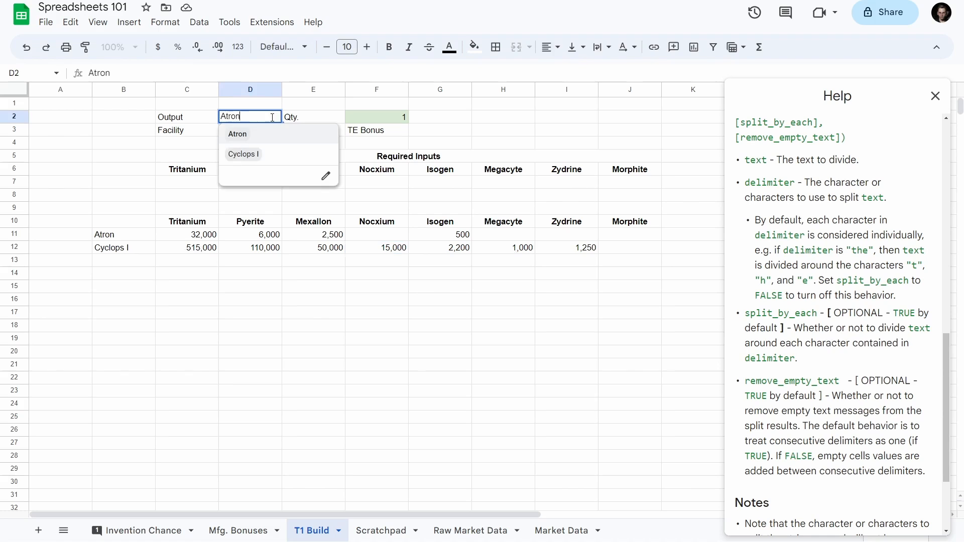
pyautogui.click(251, 156)
pyautogui.click(272, 121)
pyautogui.click(254, 134)
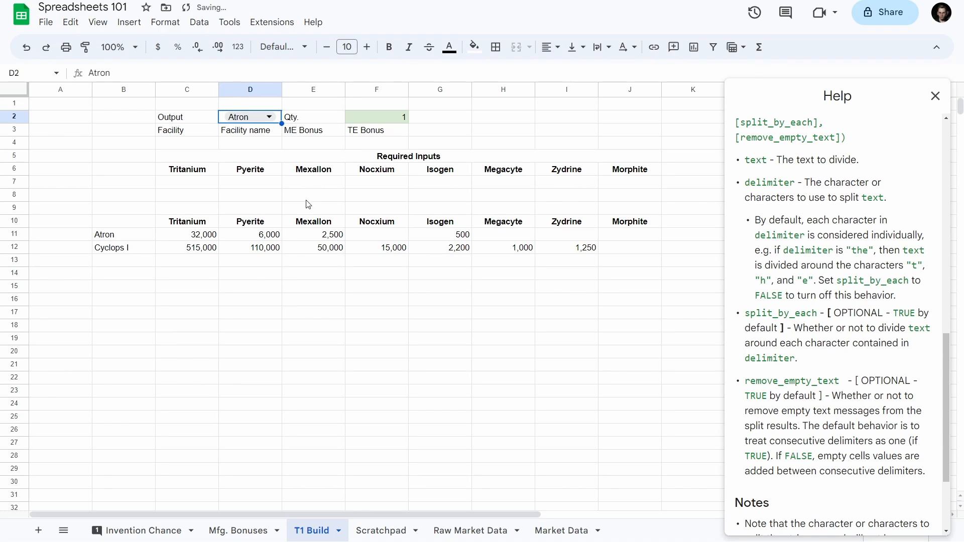
pyautogui.moveTo(178, 182); pyautogui.dragTo(621, 184)
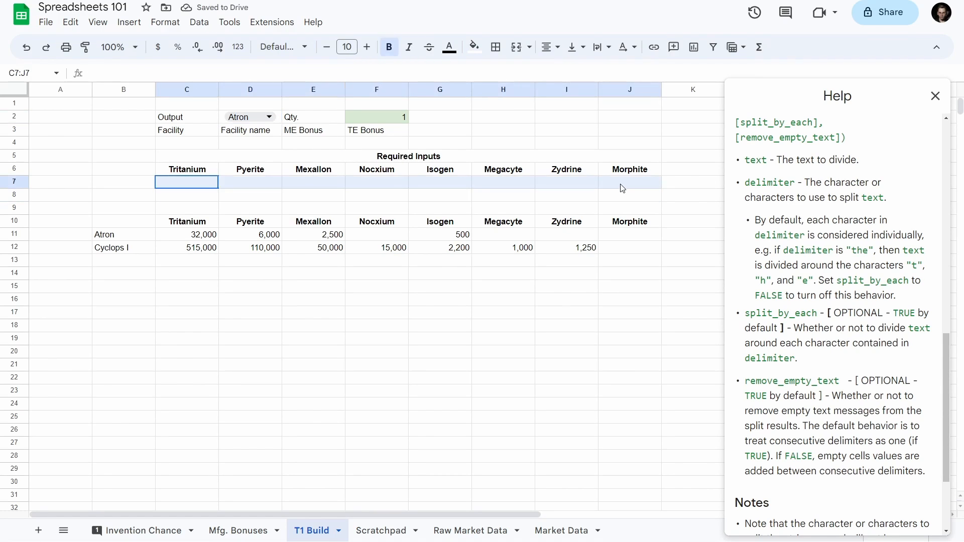
pyautogui.click(622, 185)
pyautogui.click(206, 184)
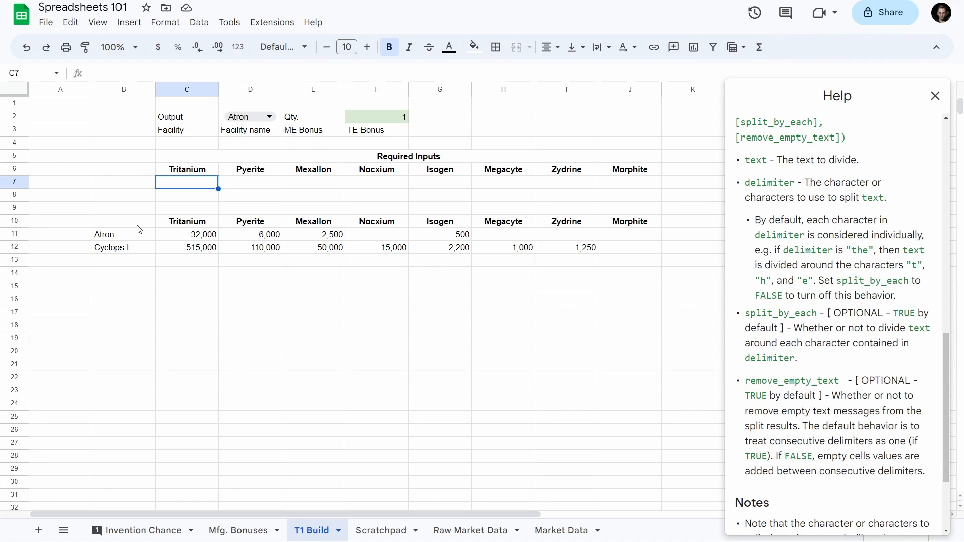
pyautogui.moveTo(137, 226); pyautogui.dragTo(629, 243)
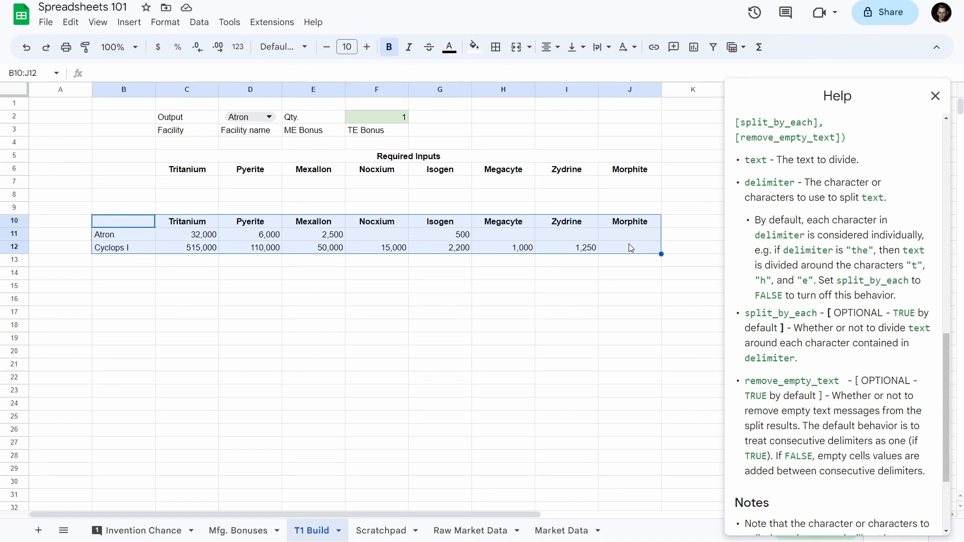
pyautogui.click(124, 91)
pyautogui.keyDown('shift'); pyautogui.click(639, 89); pyautogui.keyUp('shift')
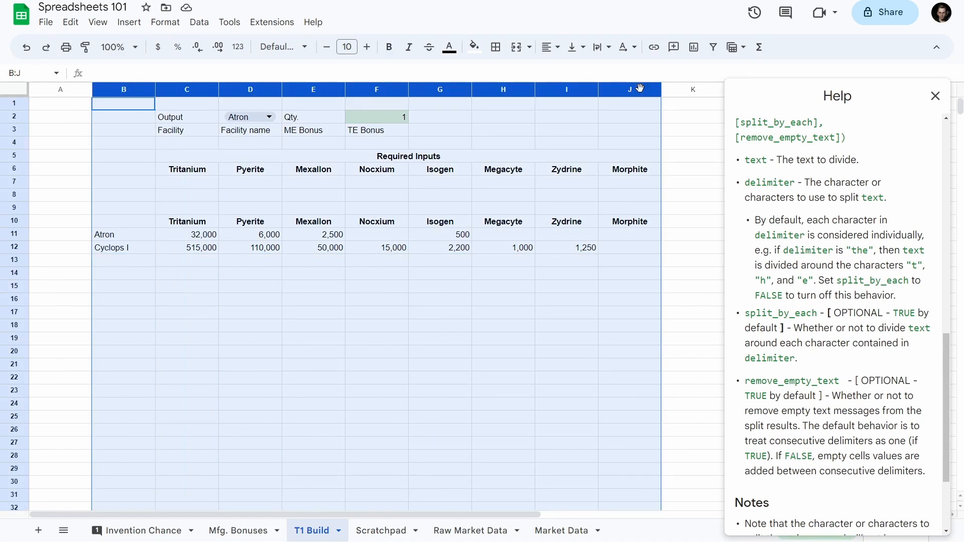
pyautogui.click(27, 74)
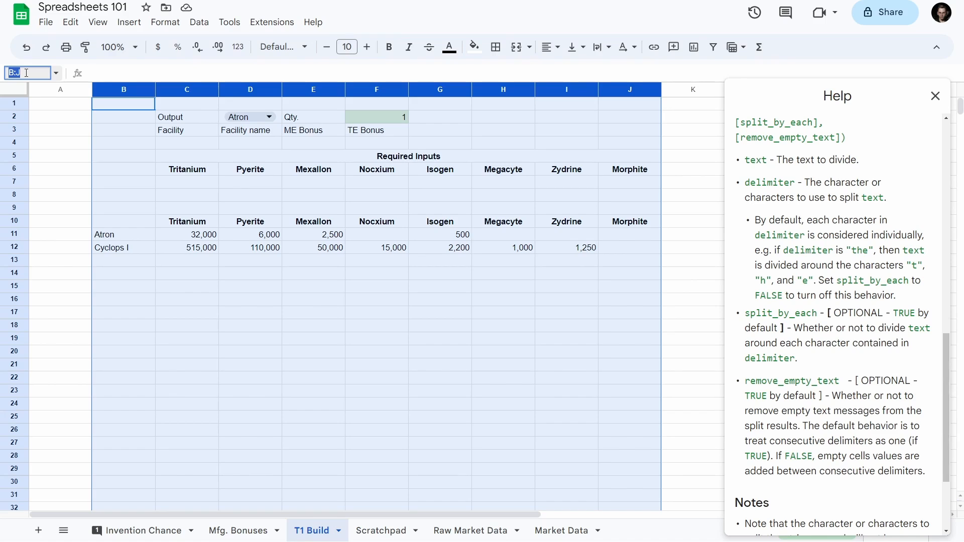
pyautogui.click(125, 158)
pyautogui.click(183, 201)
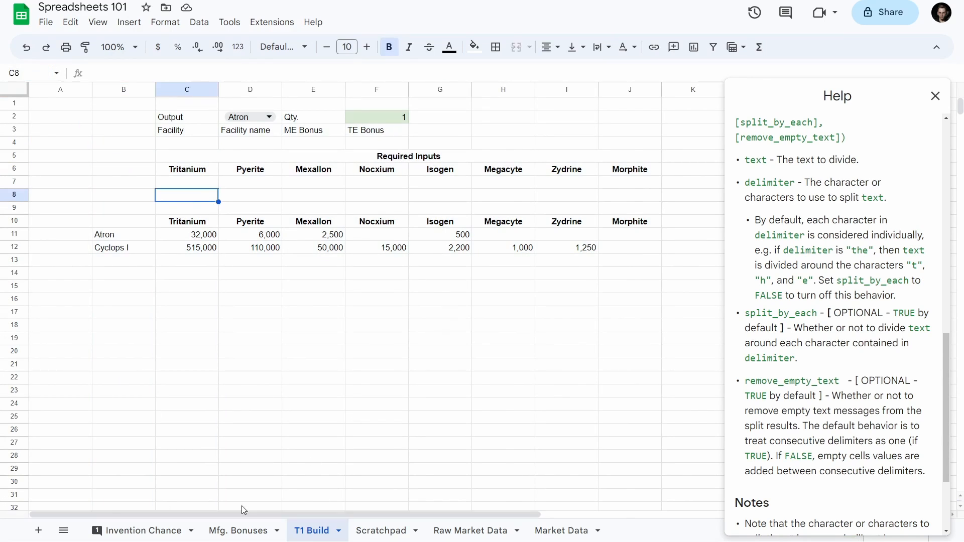
# - Add a new sheet and name it Blueprints
pyautogui.click(38, 531)
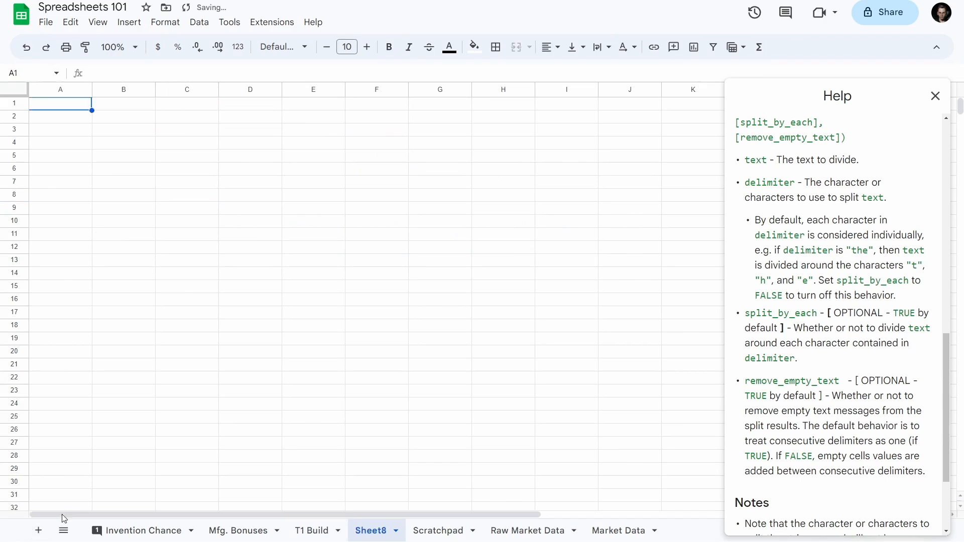
pyautogui.click(391, 533)
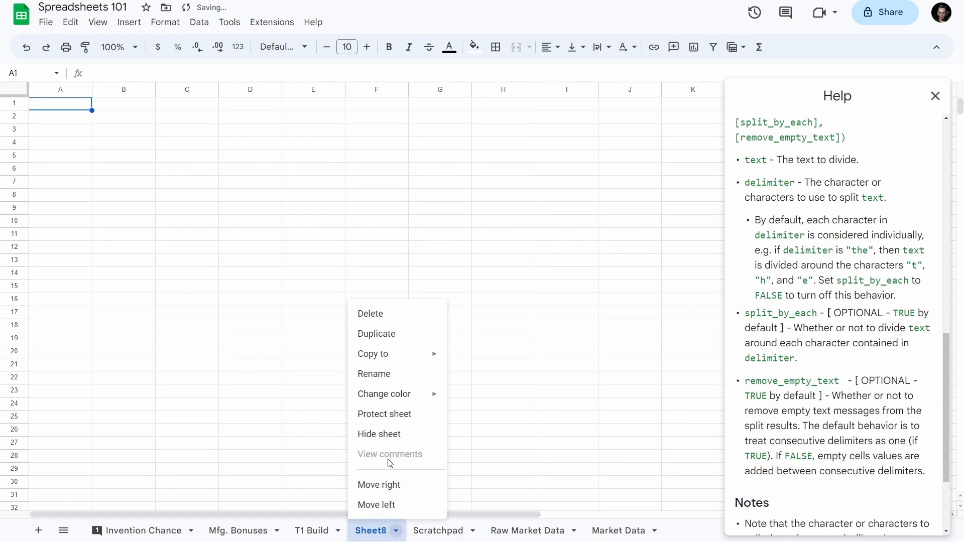
pyautogui.click(389, 376)
pyautogui.write('Blueprints')
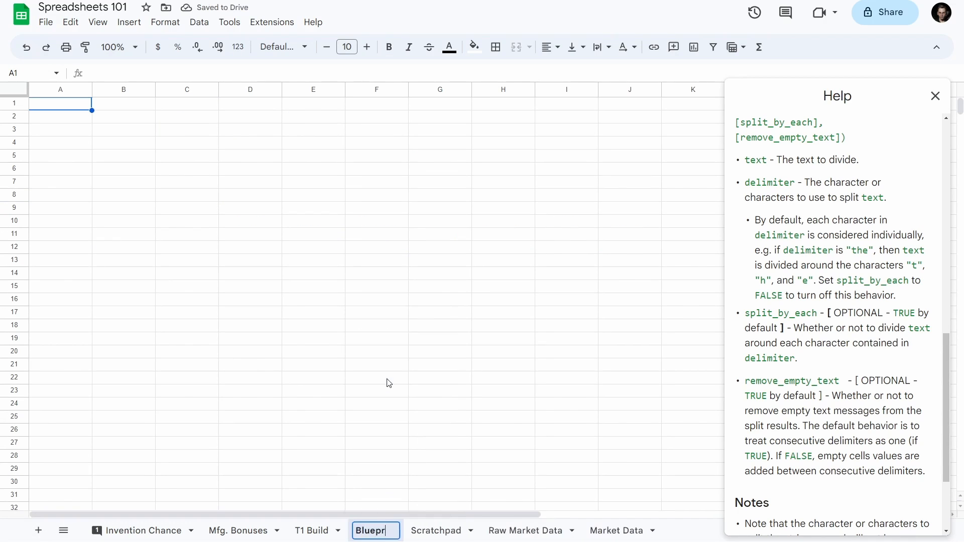
pyautogui.press('Return')
# - Move the mineral requirements table for Atron and Cyclops I from T1 Build B10:J12 to the Blueprints sheet, starting at B2
pyautogui.click(326, 534)
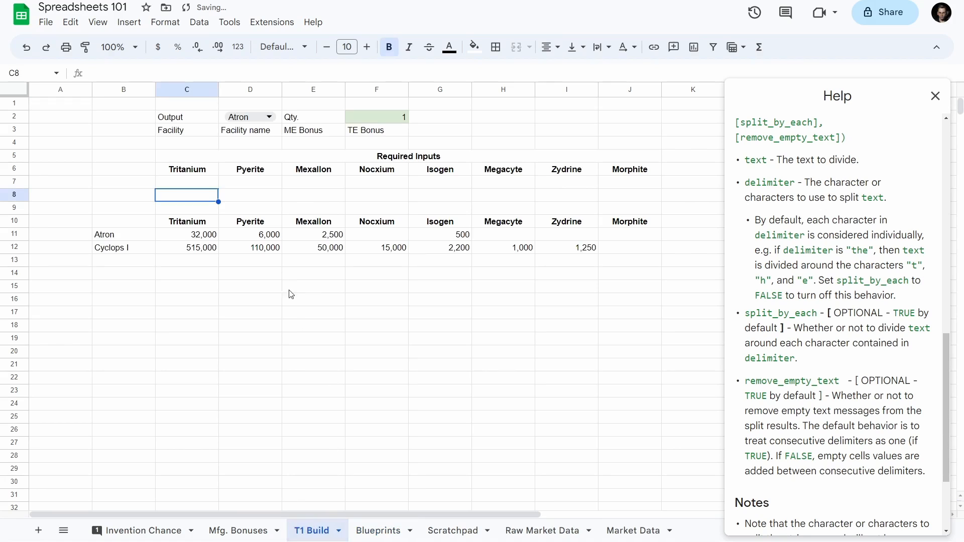
pyautogui.moveTo(116, 224); pyautogui.dragTo(627, 249)
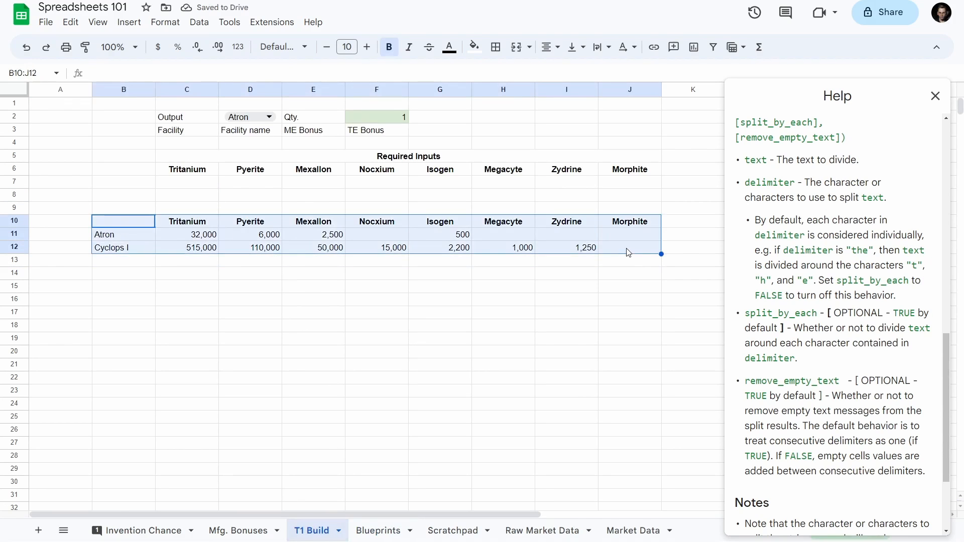
pyautogui.hotkey('ctrl', 'c')
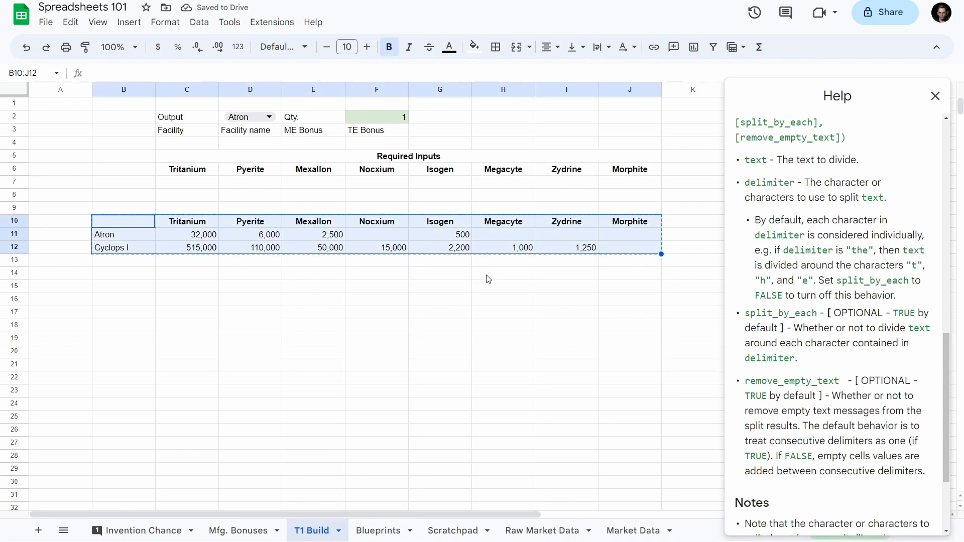
pyautogui.click(380, 531)
pyautogui.click(117, 120)
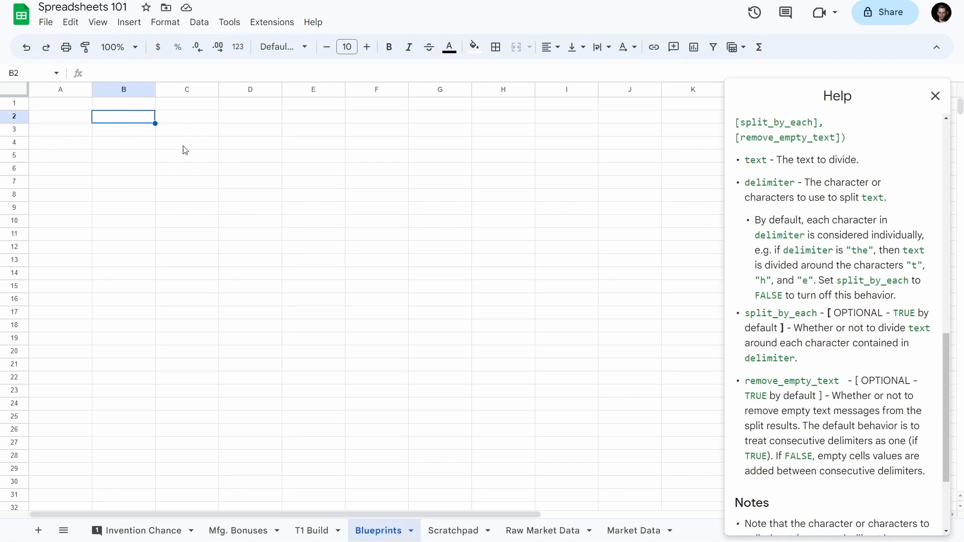
pyautogui.hotkey('ctrl', 'v')
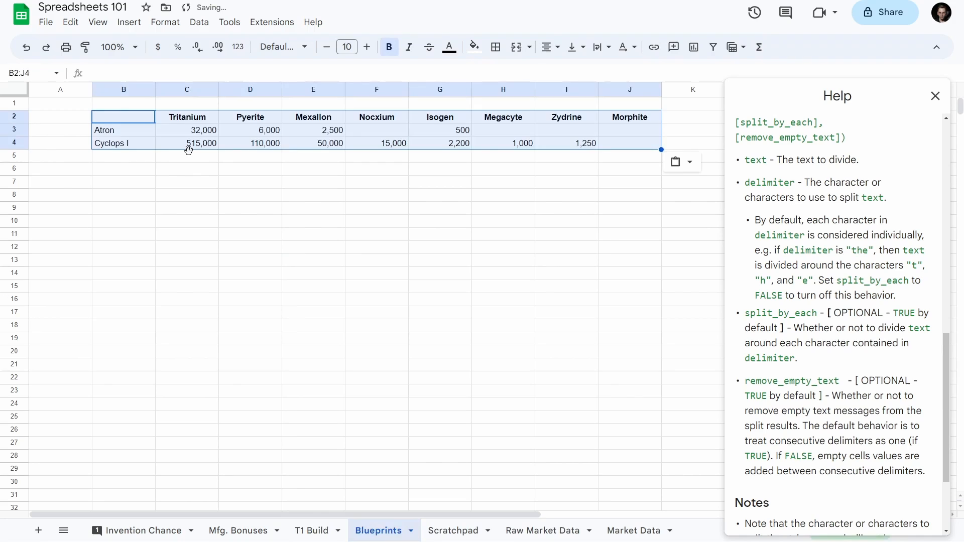
# - Try to assign the range name Blueprints to columns B through J of the Blueprints sheet
pyautogui.click(123, 90)
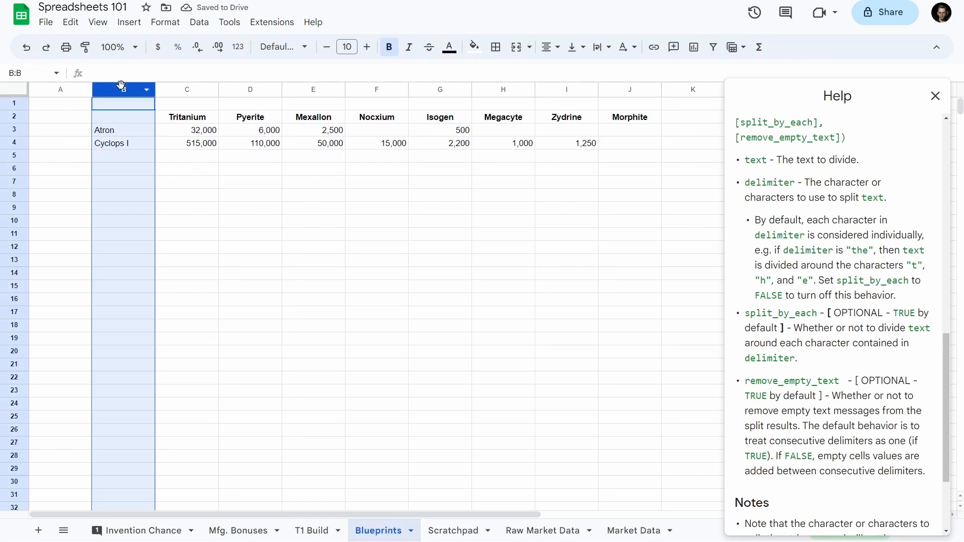
pyautogui.keyDown('shift'); pyautogui.click(629, 92); pyautogui.keyUp('shift')
pyautogui.click(28, 75)
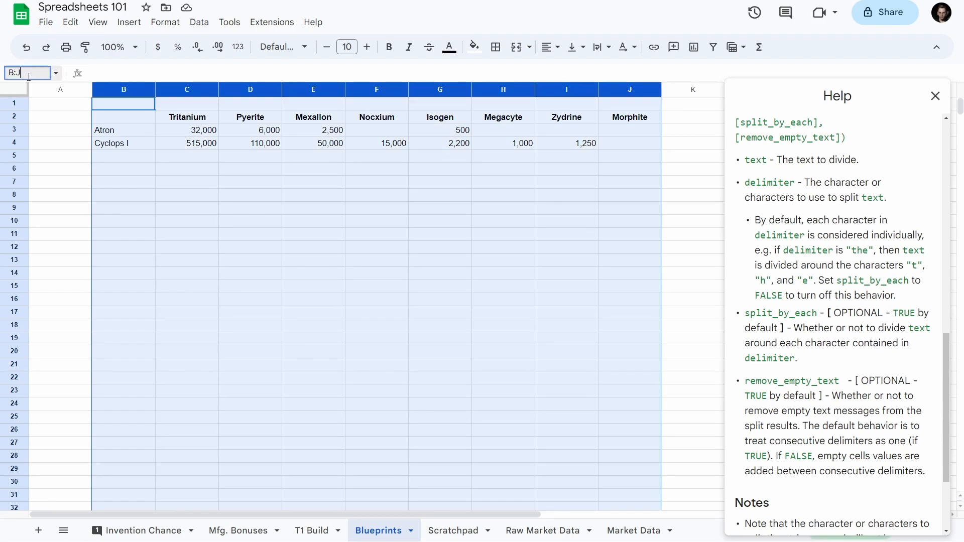
pyautogui.moveTo(28, 76); pyautogui.dragTo(16, 80)
pyautogui.write('Blue')
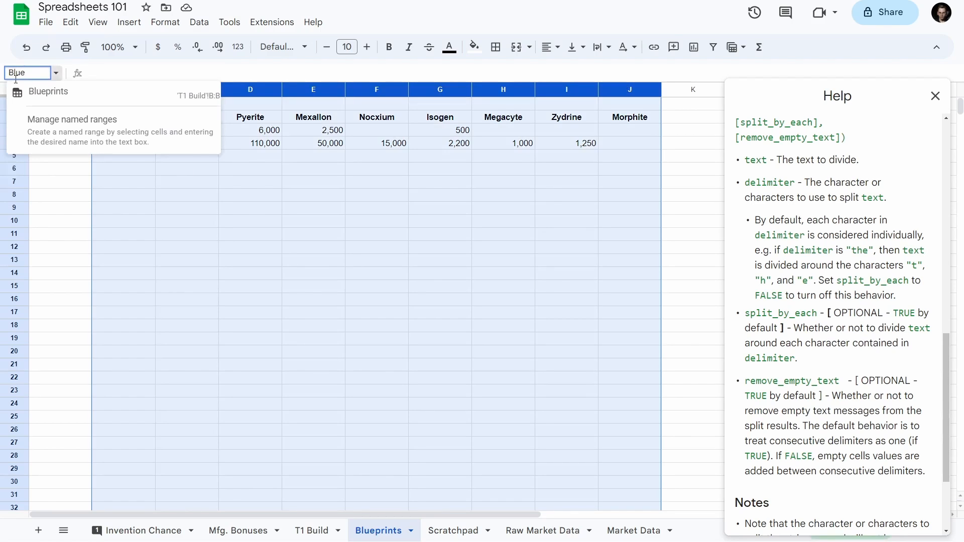
pyautogui.press('Return')
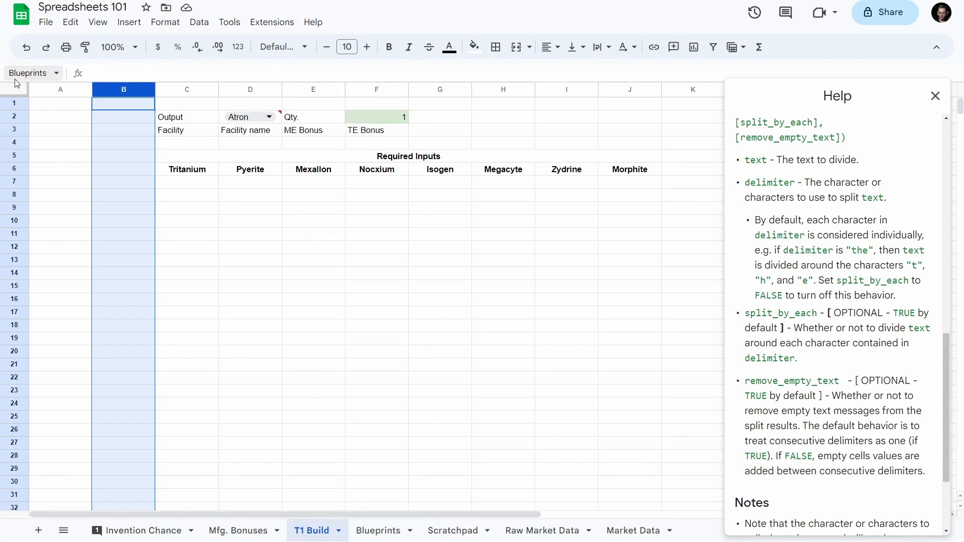
pyautogui.click(185, 161)
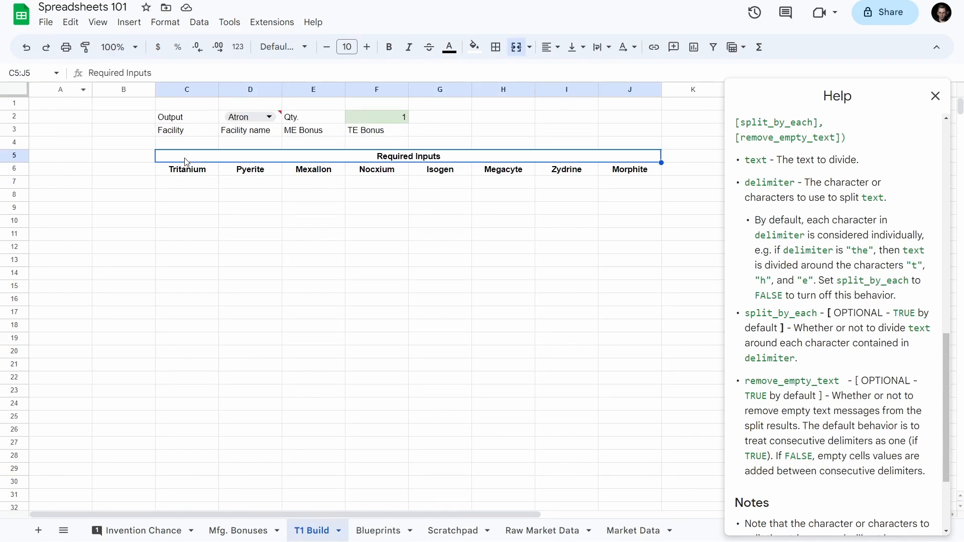
# - Close the function help and delete the existing Blueprints named range that refers to column B of T1 Build
pyautogui.click(930, 100)
pyautogui.click(57, 73)
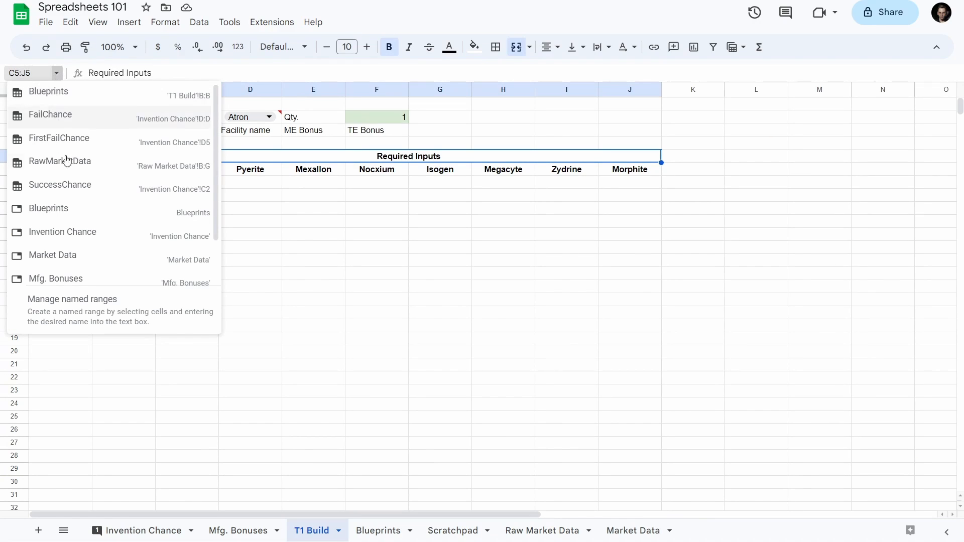
pyautogui.click(84, 309)
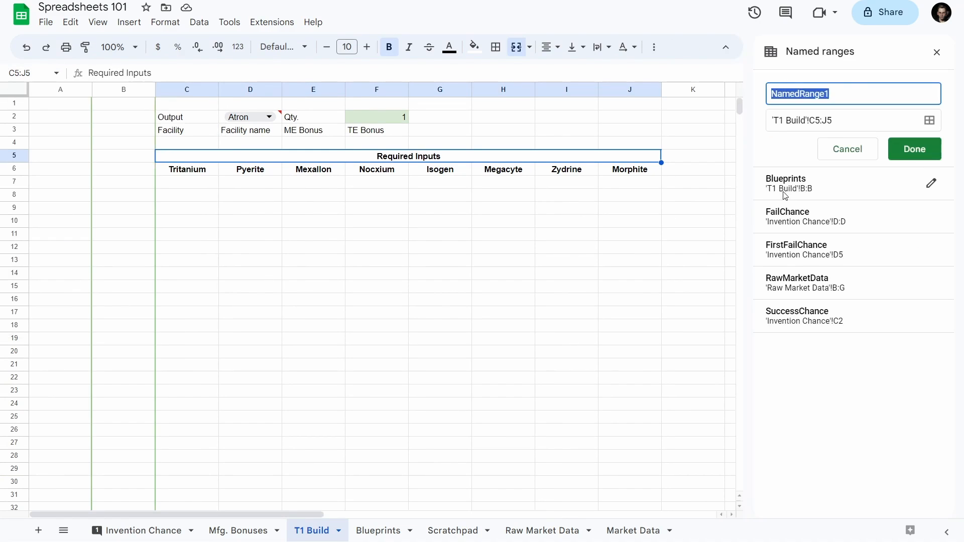
pyautogui.click(932, 184)
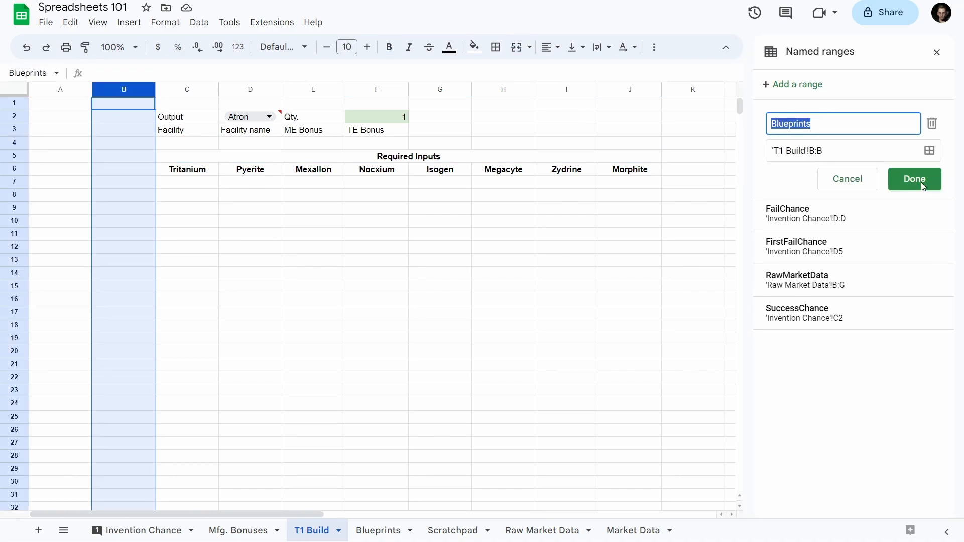
pyautogui.click(930, 125)
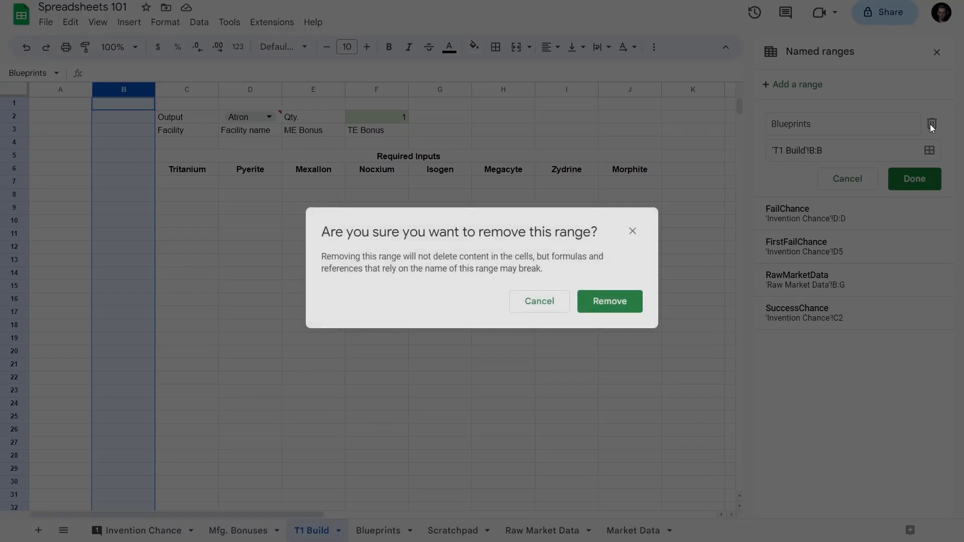
pyautogui.click(616, 305)
# - Create a named range called Blueprints covering columns B to J of the Blueprints sheet
pyautogui.click(383, 530)
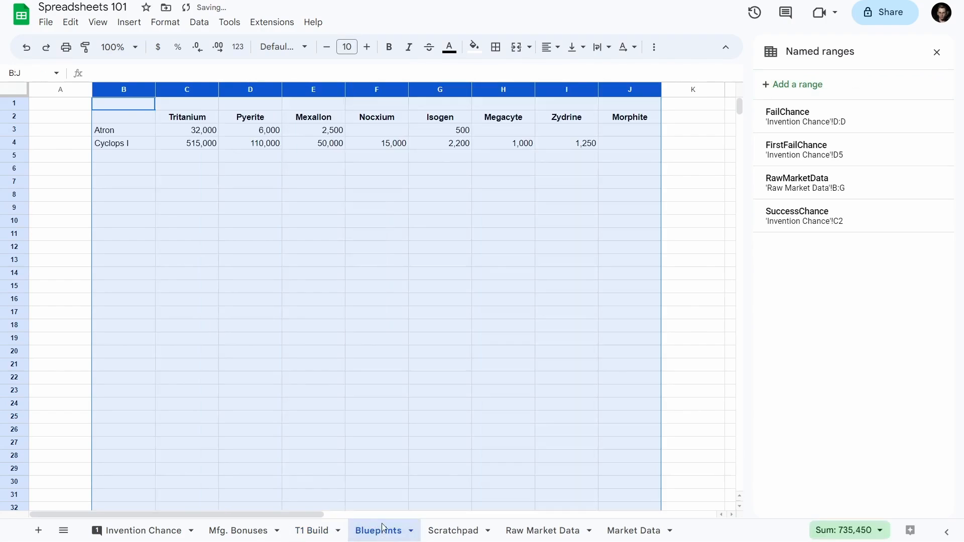
pyautogui.click(785, 94)
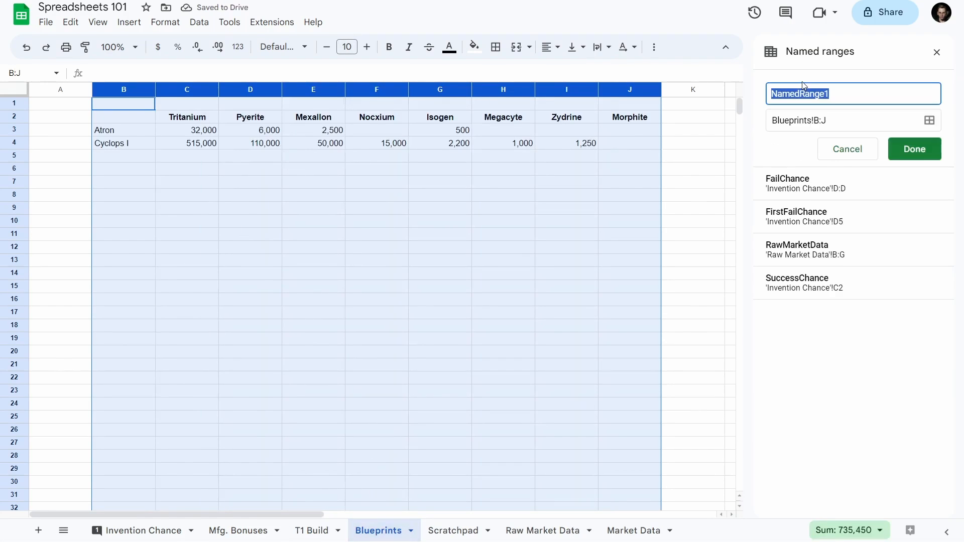
pyautogui.write('B')
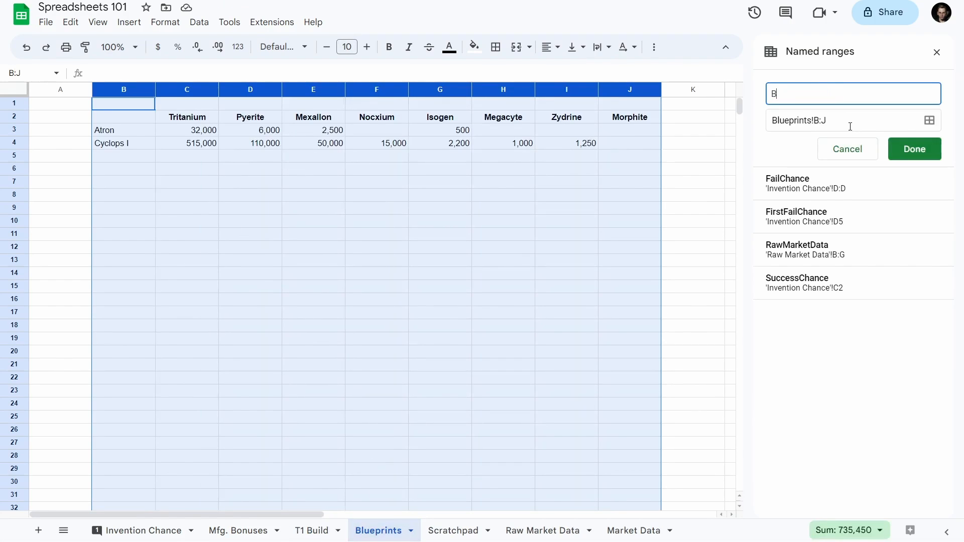
pyautogui.write('lueprinjts')
pyautogui.click(925, 152)
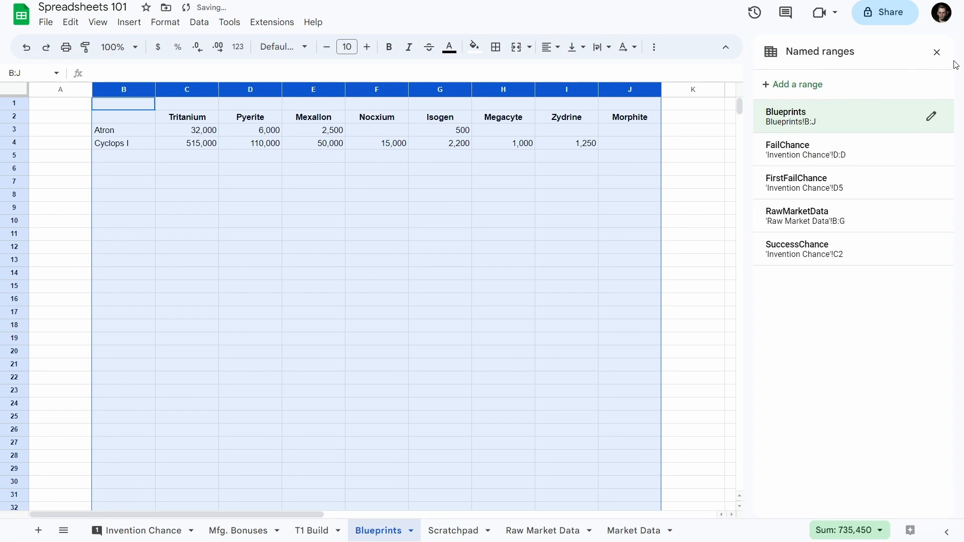
pyautogui.click(937, 52)
pyautogui.click(253, 129)
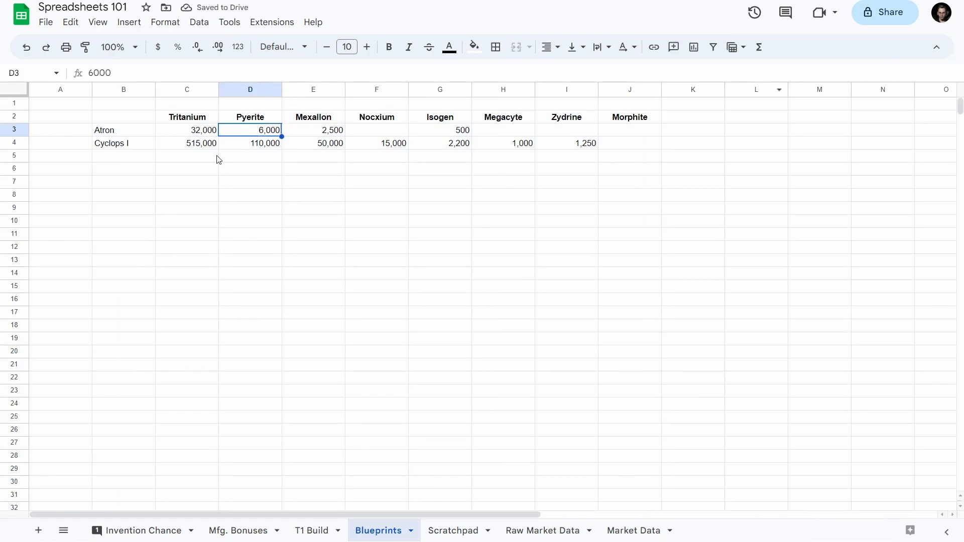
# - Open the existing data validation rule of the Output cell D2 on the T1 Build sheet for editing
pyautogui.click(318, 533)
pyautogui.click(216, 222)
pyautogui.click(189, 186)
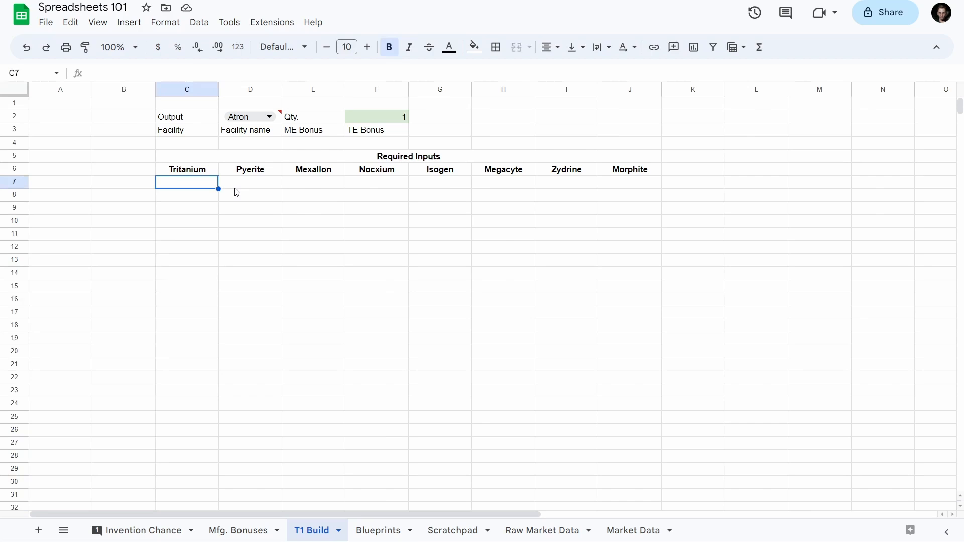
pyautogui.doubleClick(272, 115)
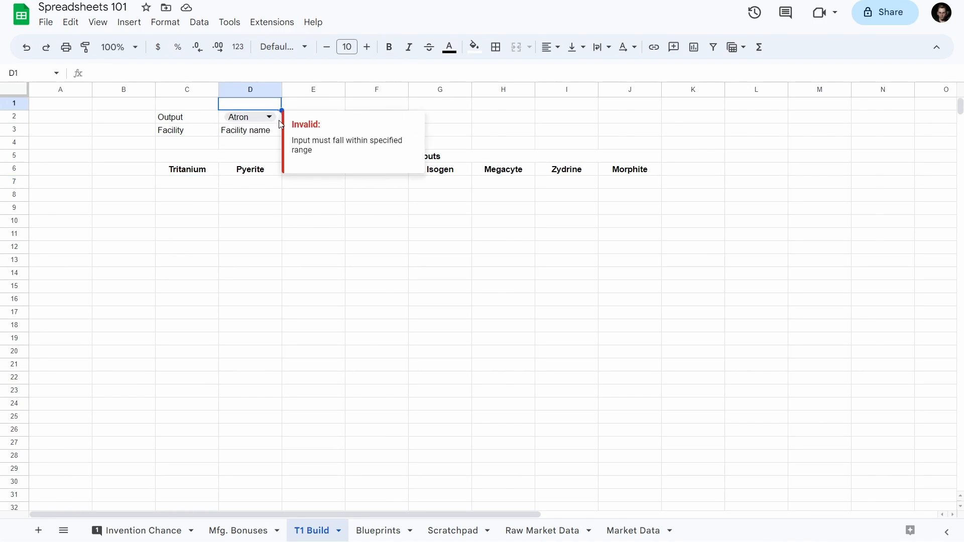
pyautogui.click(279, 120)
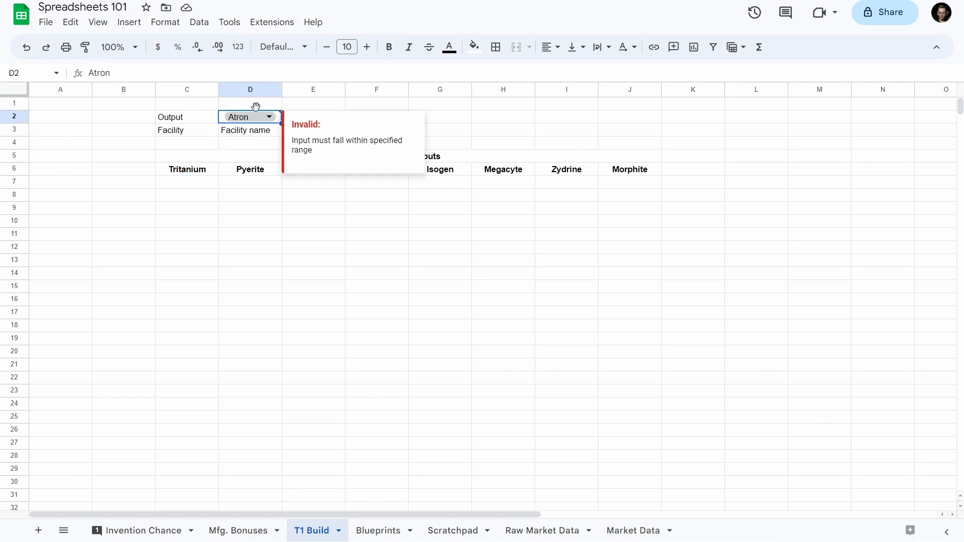
pyautogui.rightClick(261, 120)
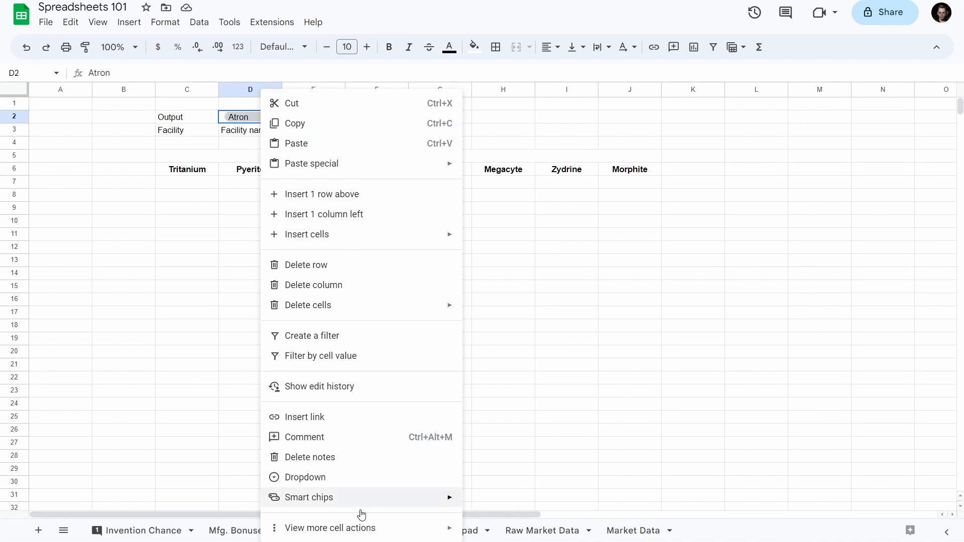
pyautogui.moveTo(362, 529)
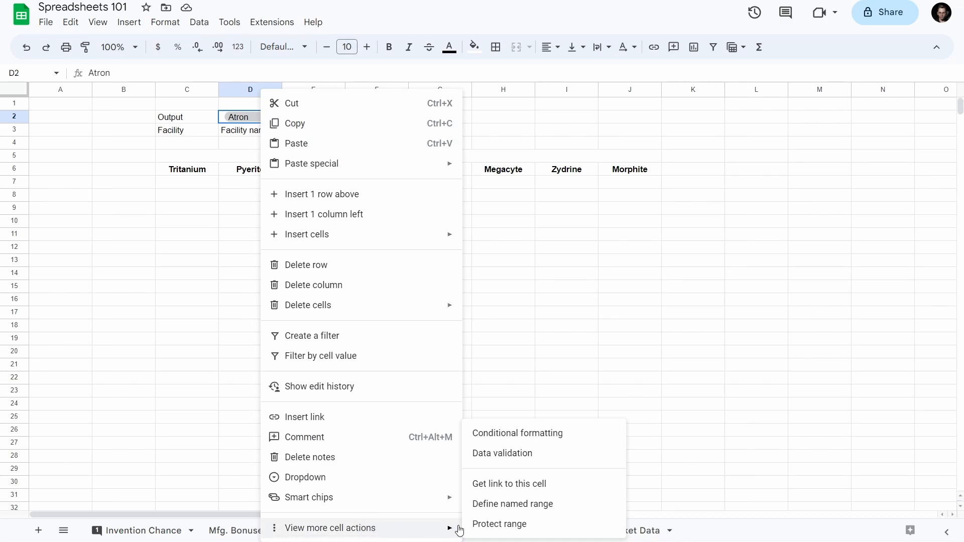
pyautogui.click(508, 453)
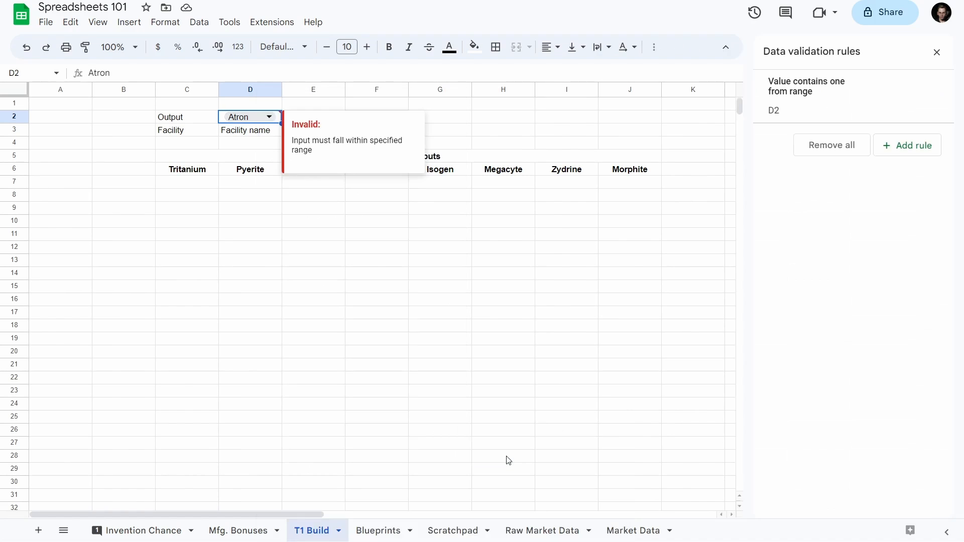
pyautogui.click(798, 106)
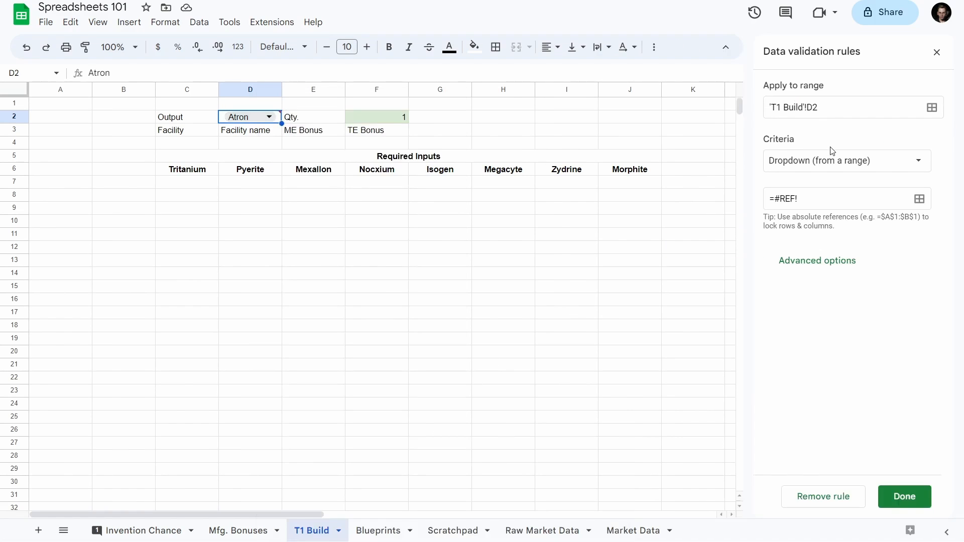
# - Try the Blueprints range as the source of the D2 dropdown, check the resulting options, and remove the rule
pyautogui.click(812, 196)
pyautogui.tripleClick(806, 200)
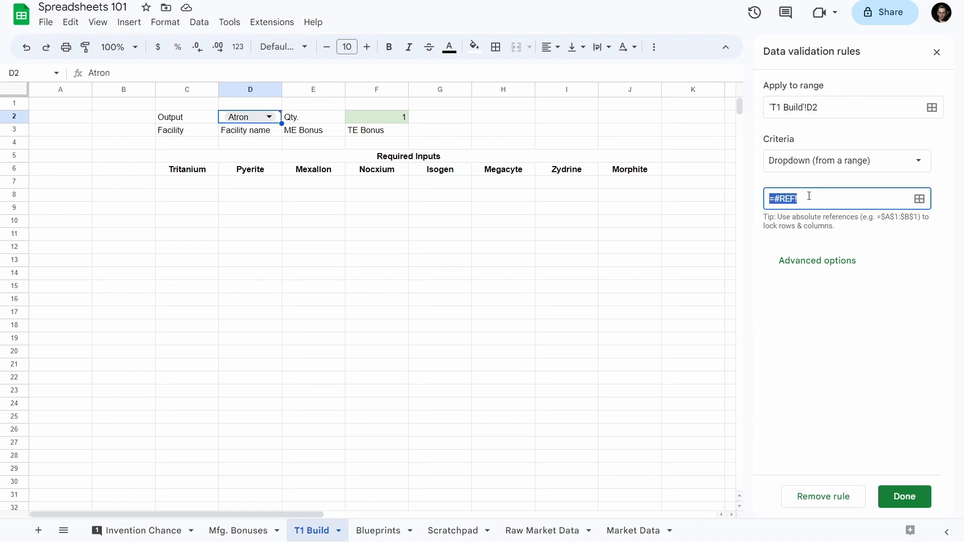
pyautogui.write('Blueprints')
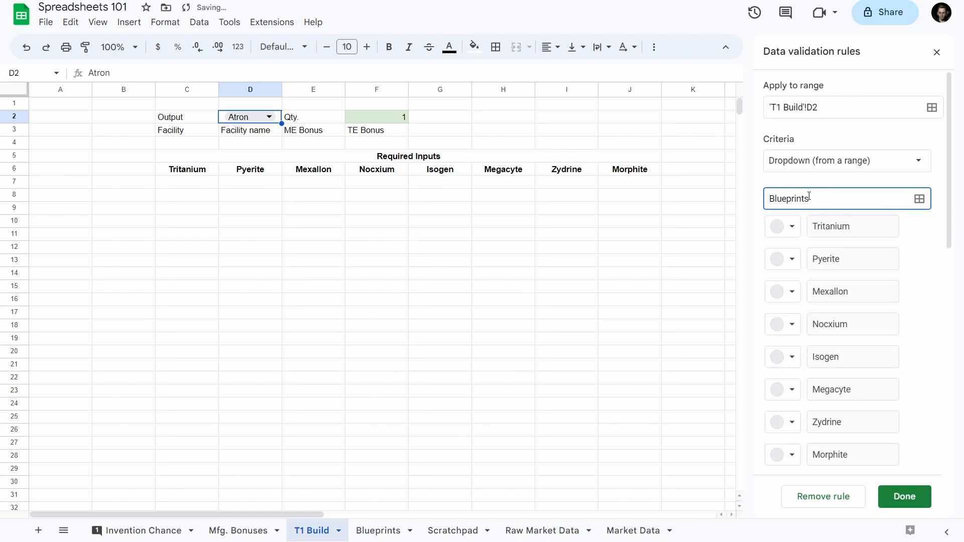
pyautogui.scroll(-10, 861, 314)
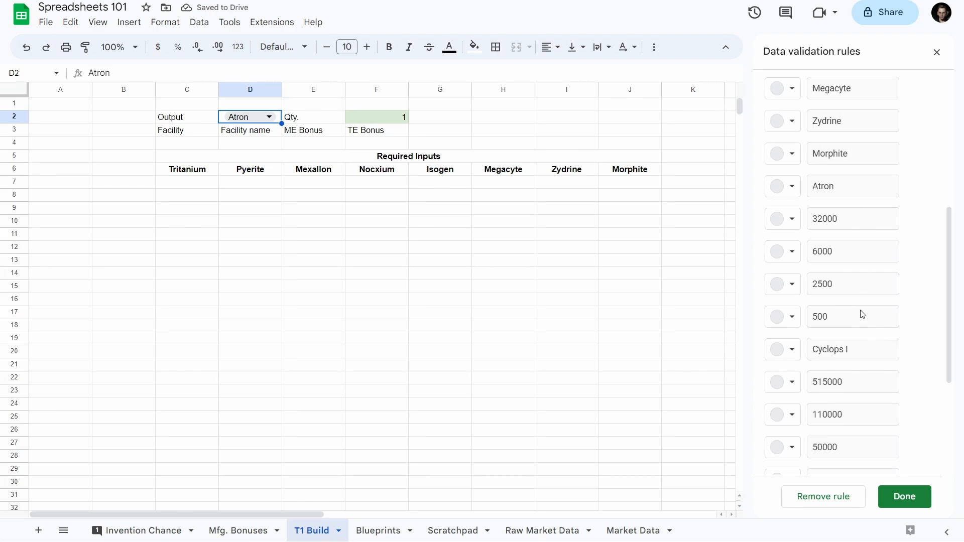
pyautogui.scroll(10, 861, 314)
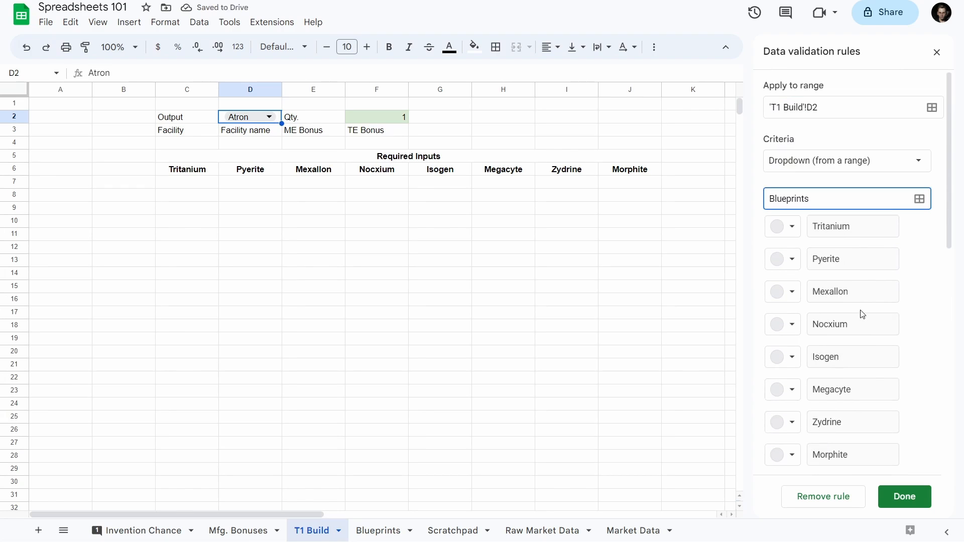
pyautogui.click(844, 508)
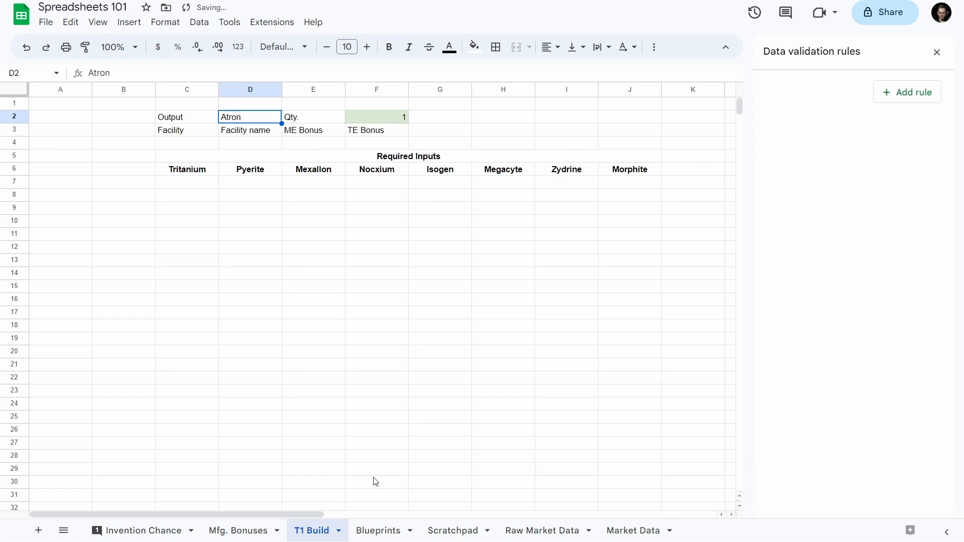
# - Start a data validation rule on column B of the Blueprints sheet and name that column BlueprintName
pyautogui.click(377, 532)
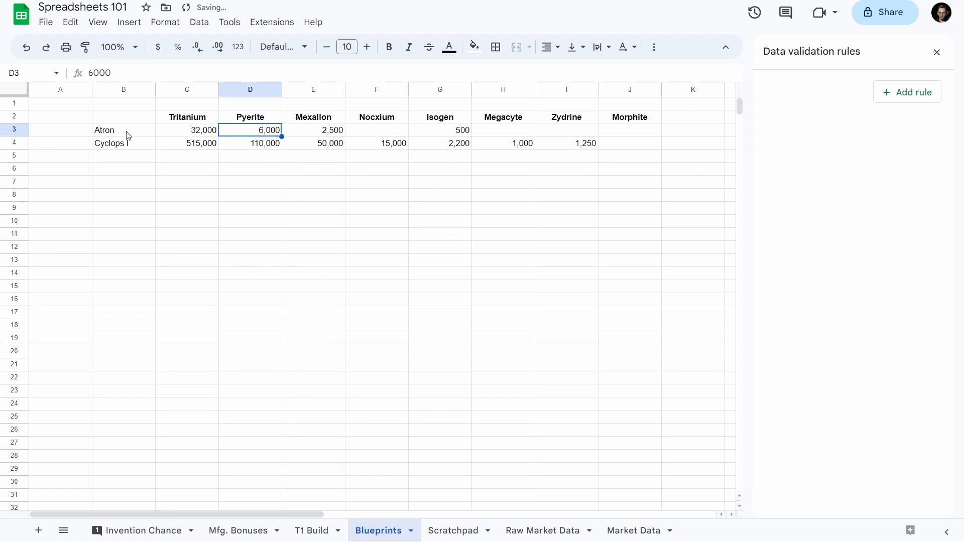
pyautogui.click(120, 89)
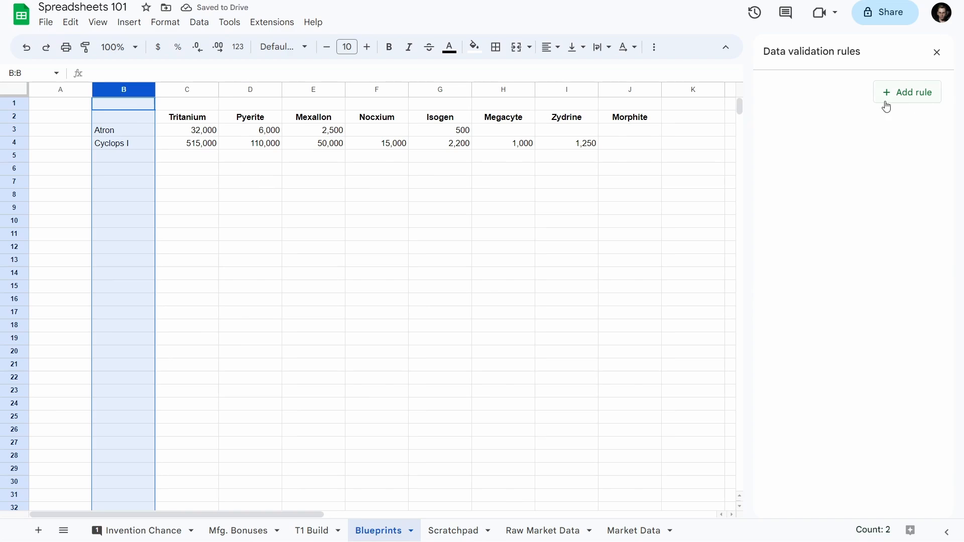
pyautogui.click(905, 93)
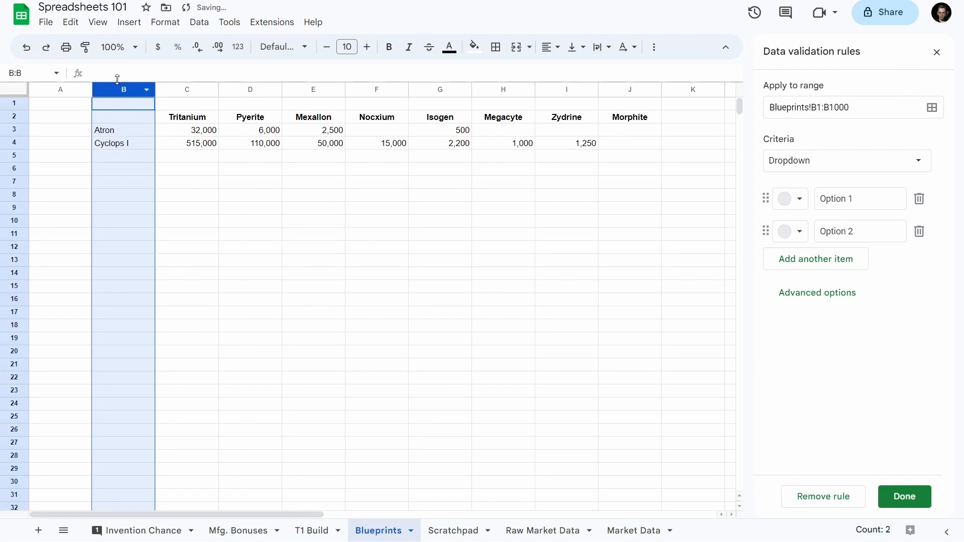
pyautogui.click(37, 73)
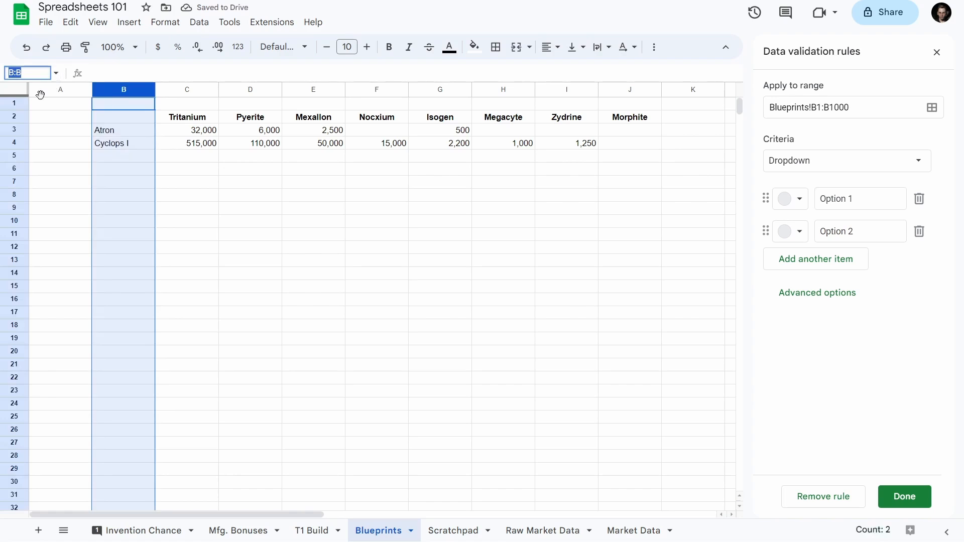
pyautogui.write('BlueprintName')
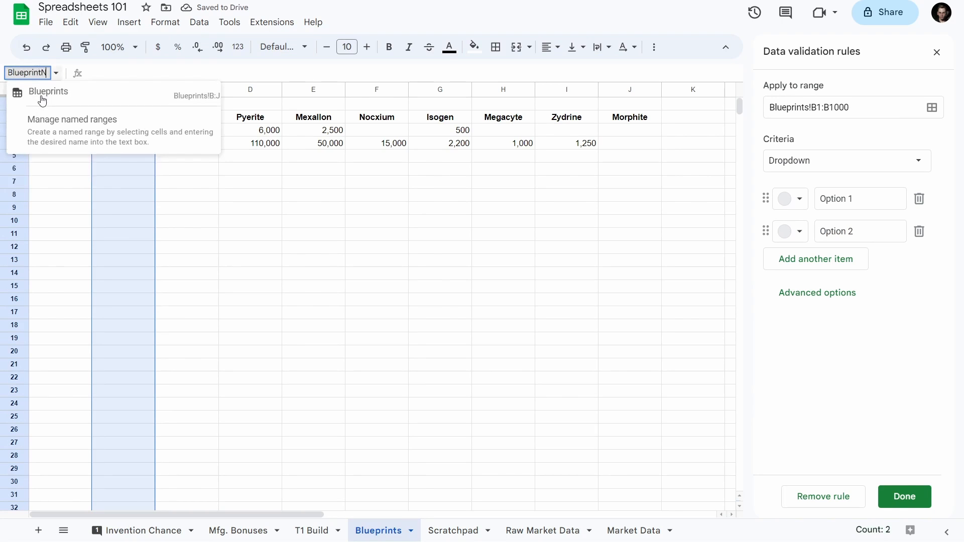
pyautogui.press('Return')
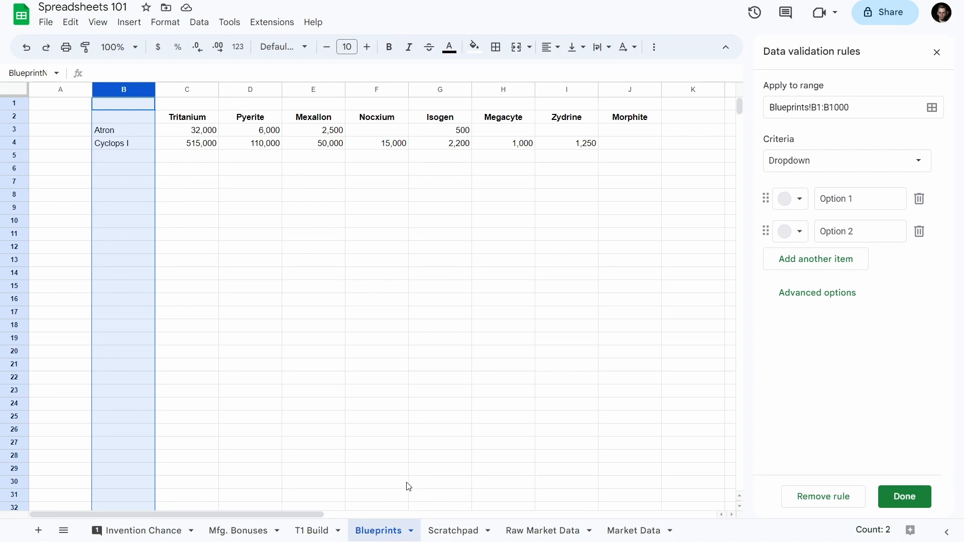
# - Insert a column before Tritanium on the Blueprints sheet, headed Output, with the value 1 for Atron and Cyclops I
pyautogui.rightClick(190, 90)
pyautogui.click(216, 192)
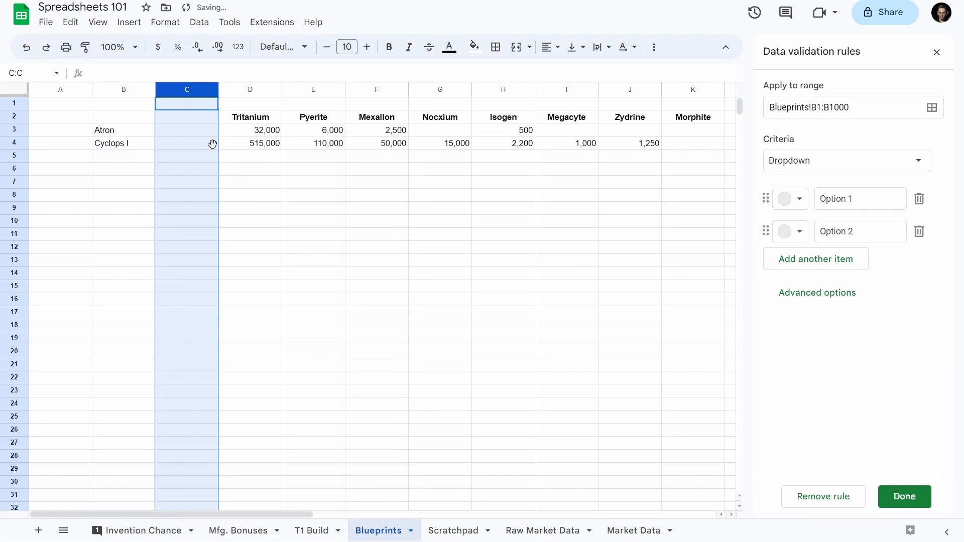
pyautogui.click(190, 119)
pyautogui.write('Outout')
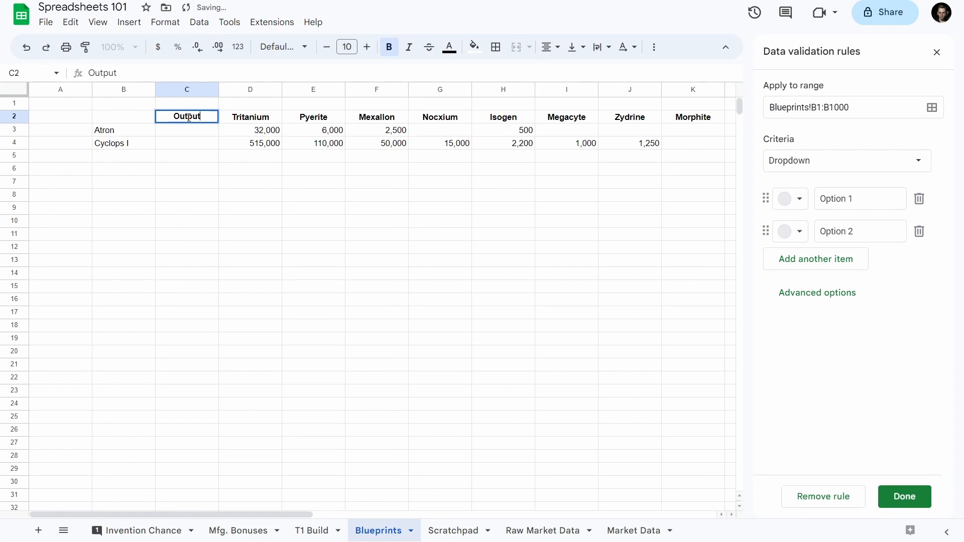
pyautogui.press('Return')
pyautogui.write('1')
pyautogui.press('Return')
pyautogui.write('1')
pyautogui.press('Return')
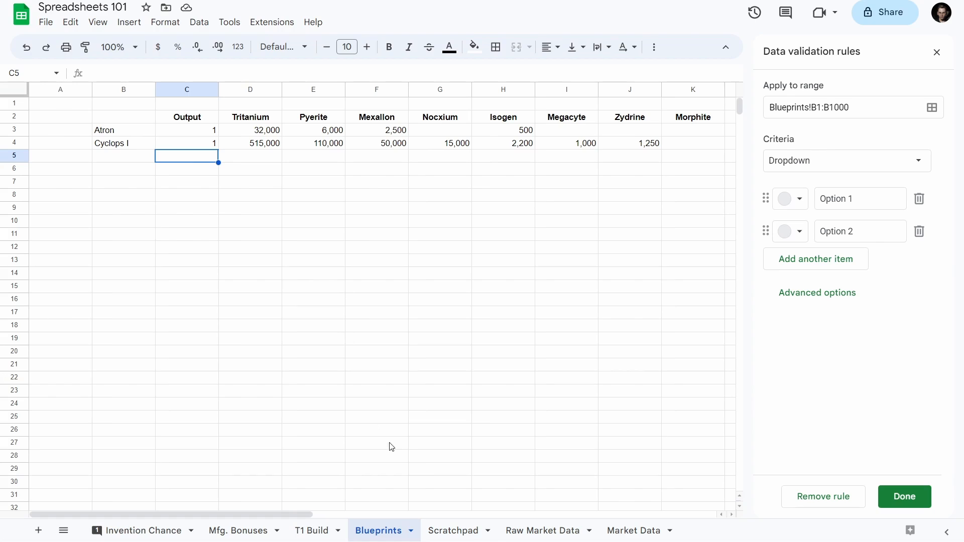
# - Return to cell D2 on T1 Build and set the open rule's criteria to Dropdown (from a range) using BlueprintName
pyautogui.click(317, 531)
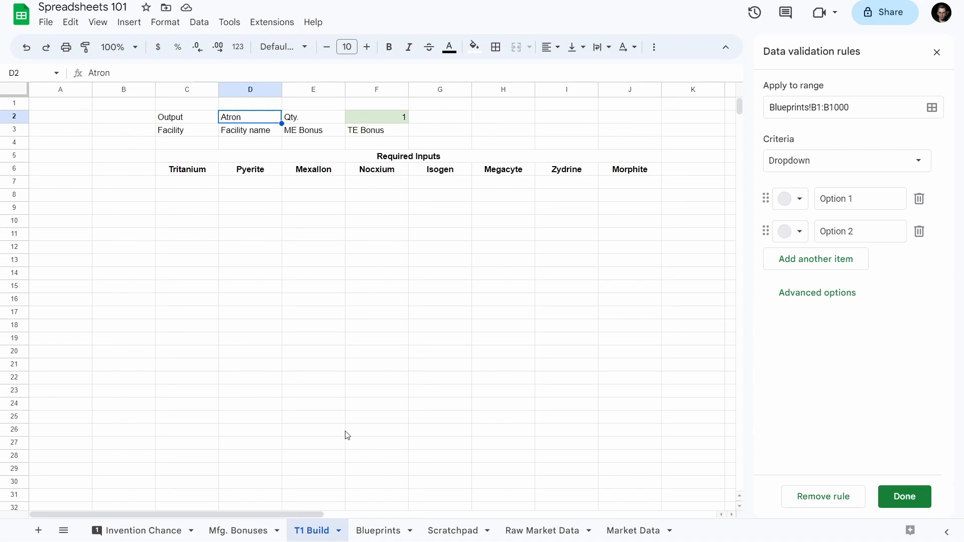
pyautogui.rightClick(260, 123)
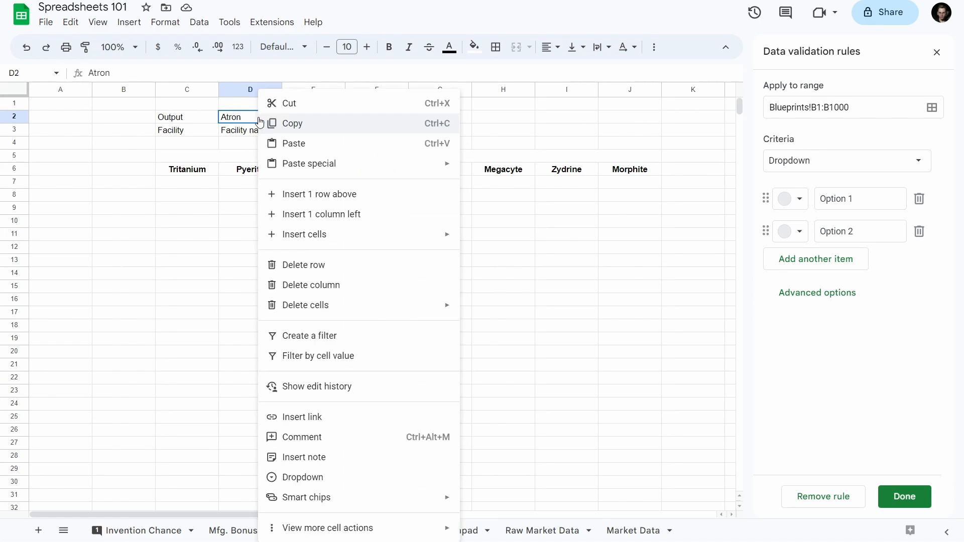
pyautogui.moveTo(327, 533)
pyautogui.click(517, 454)
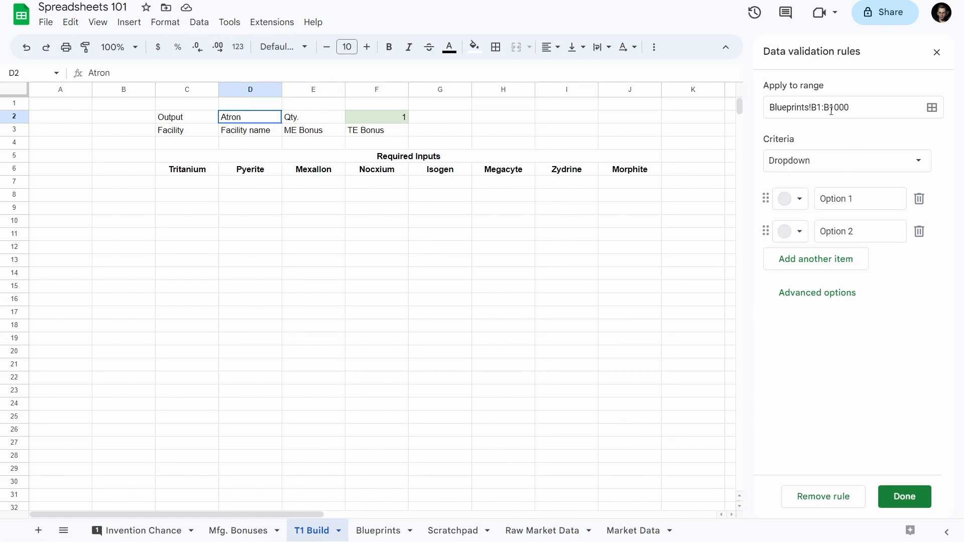
pyautogui.click(843, 167)
pyautogui.click(839, 180)
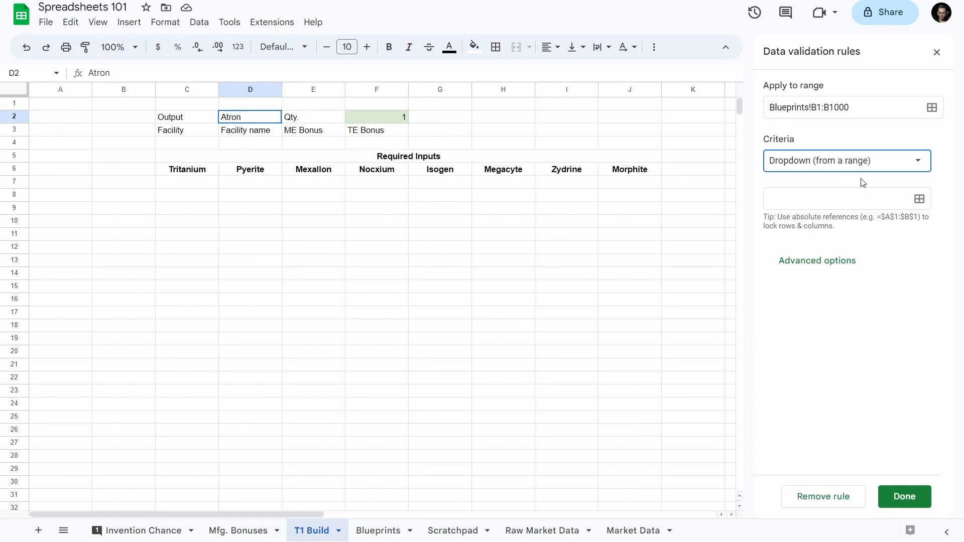
pyautogui.click(840, 200)
pyautogui.write('Blue')
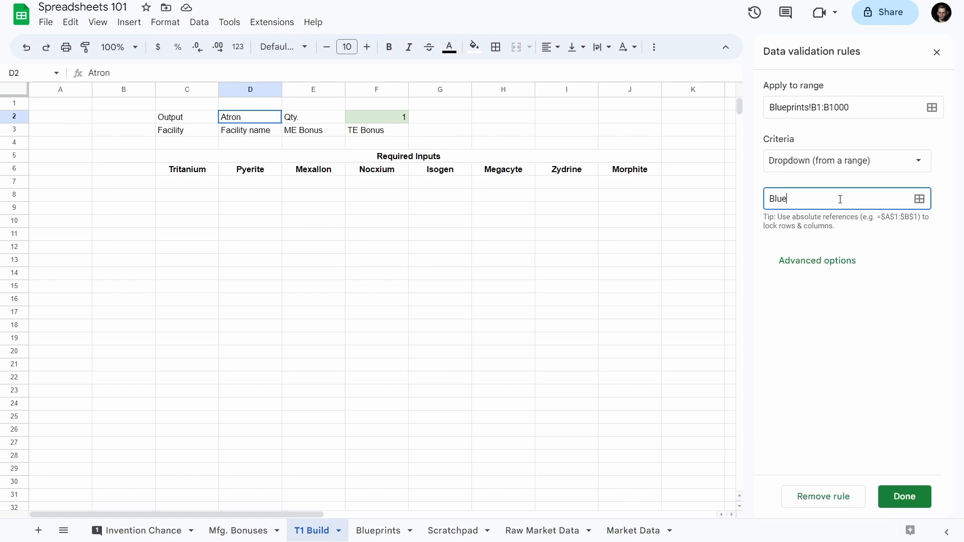
pyautogui.write('printNAme')
pyautogui.press('BackSpace')
pyautogui.press('BackSpace')
pyautogui.press('BackSpace')
pyautogui.write('Name')
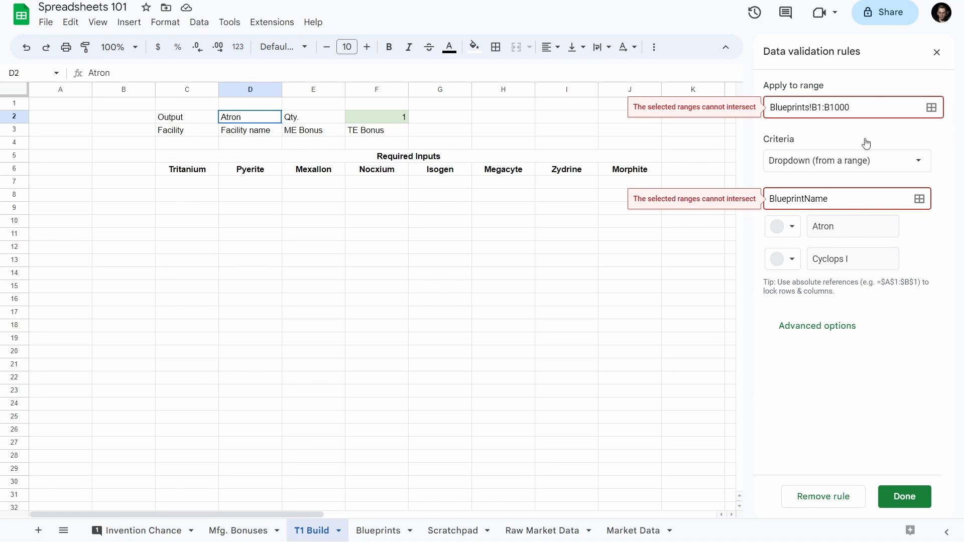
# - Change the rule's target range to D2, re-enter BlueprintName as the dropdown source, and save the rule
pyautogui.doubleClick(853, 193)
pyautogui.hotkey('ctrl', 'c')
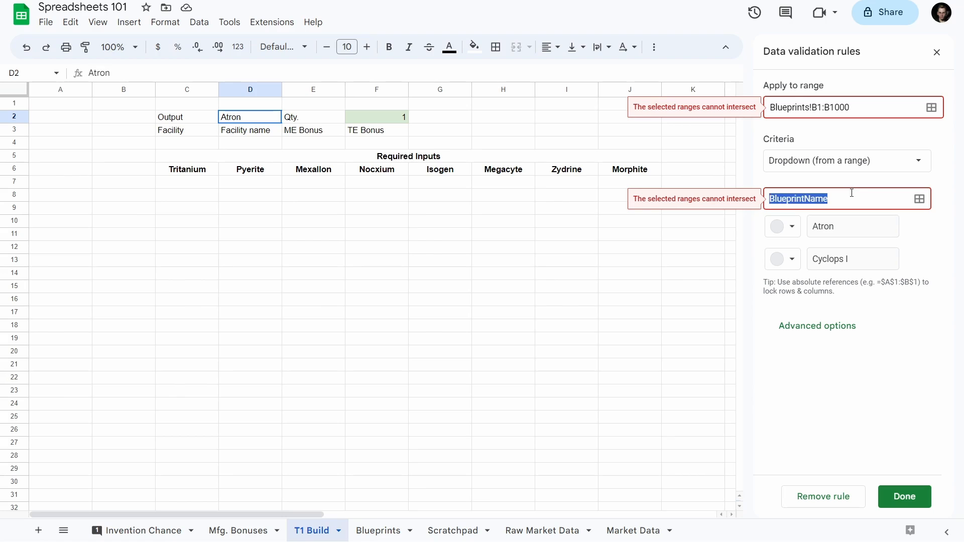
pyautogui.press('BackSpace')
pyautogui.moveTo(869, 106); pyautogui.dragTo(751, 111)
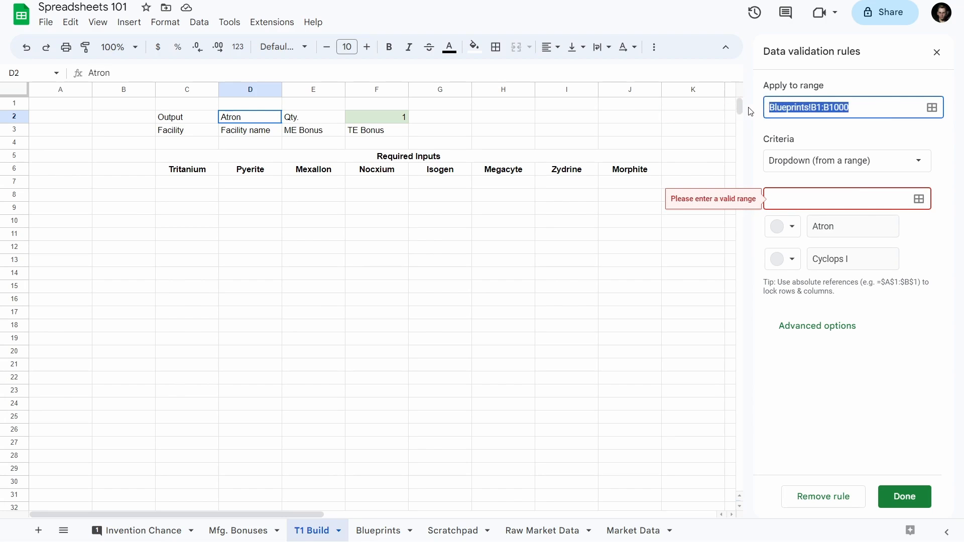
pyautogui.write('D2')
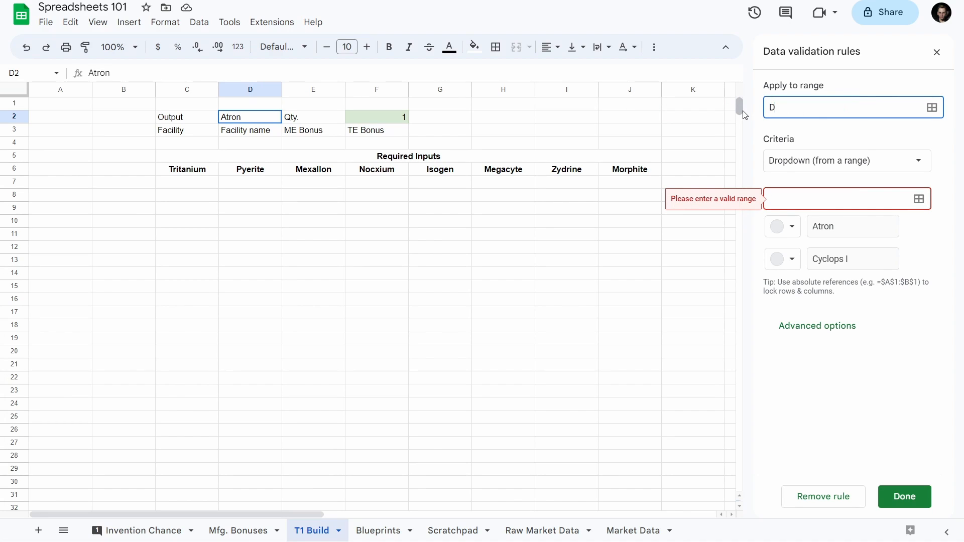
pyautogui.click(814, 197)
pyautogui.hotkey('ctrl', 'v')
pyautogui.click(929, 234)
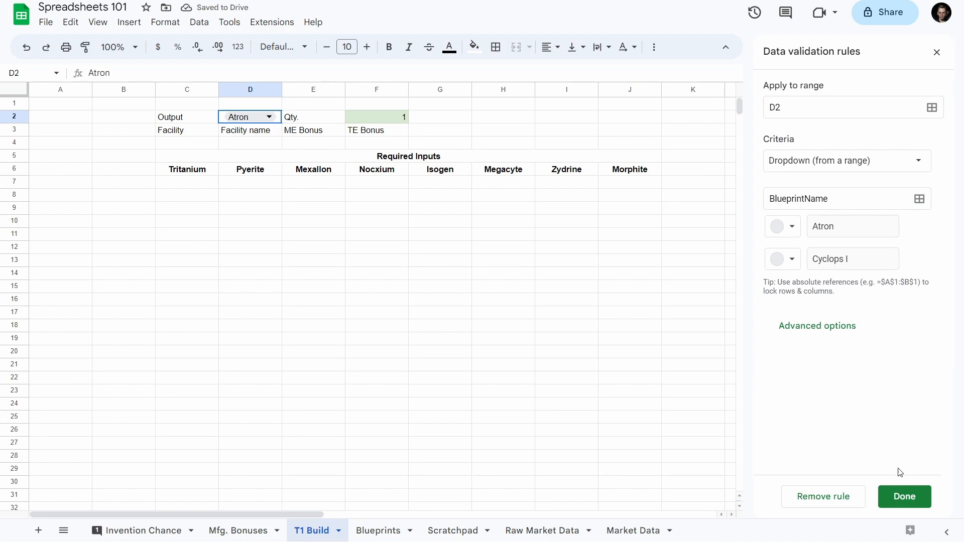
pyautogui.click(906, 497)
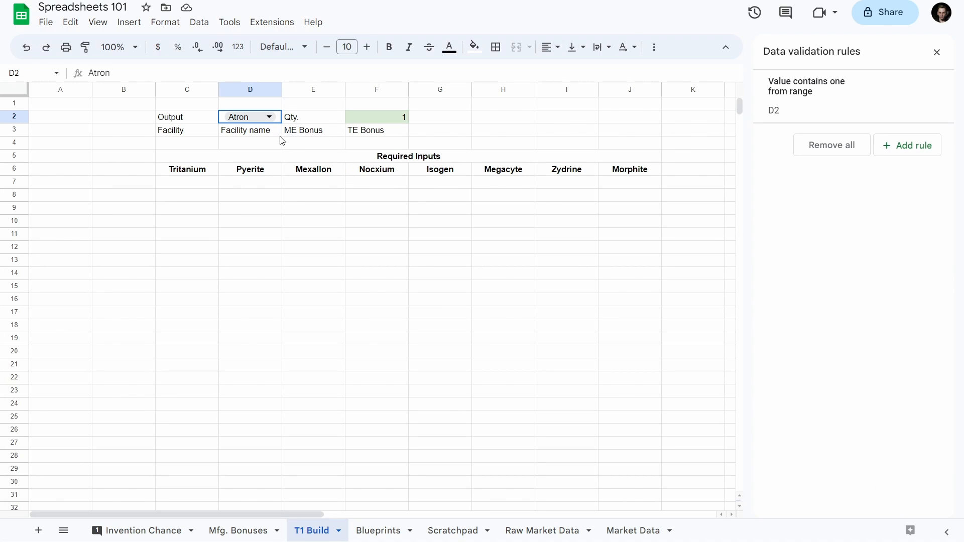
# - Assign the range name ToBuild to the Output cell D2 on T1 Build
pyautogui.click(39, 73)
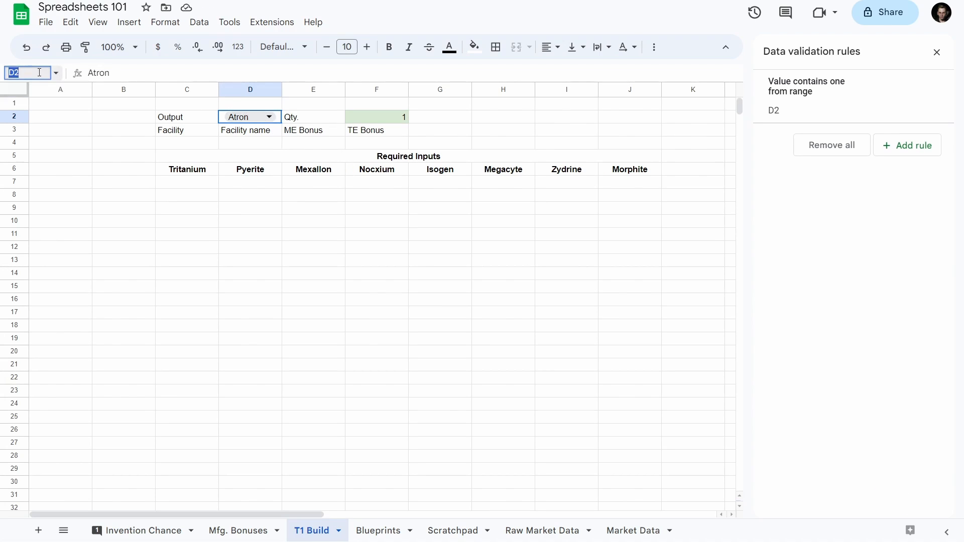
pyautogui.write('ToBuild')
pyautogui.press('Return')
# - Test the Output dropdown by choosing Cyclops I and switching back to Atron, and widen column D slightly
pyautogui.click(271, 116)
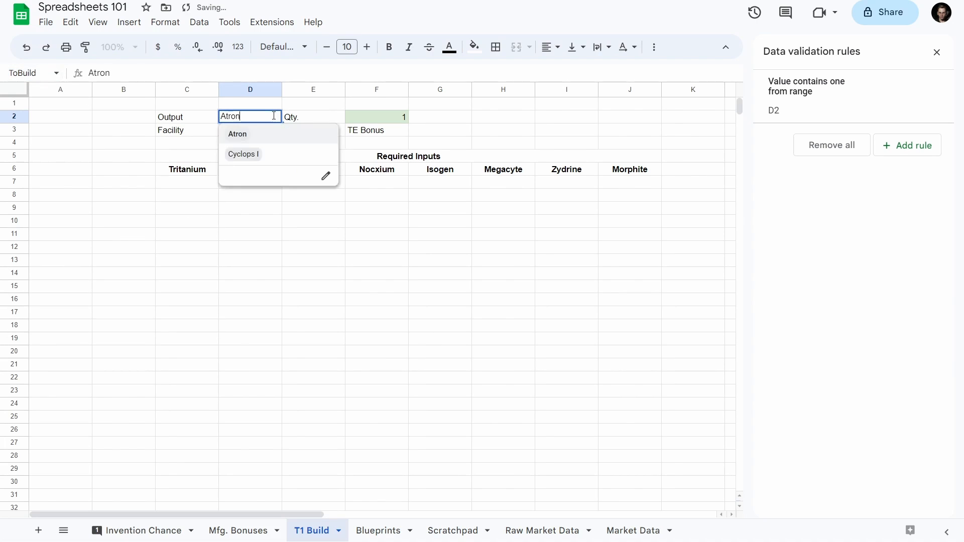
pyautogui.click(246, 154)
pyautogui.click(266, 119)
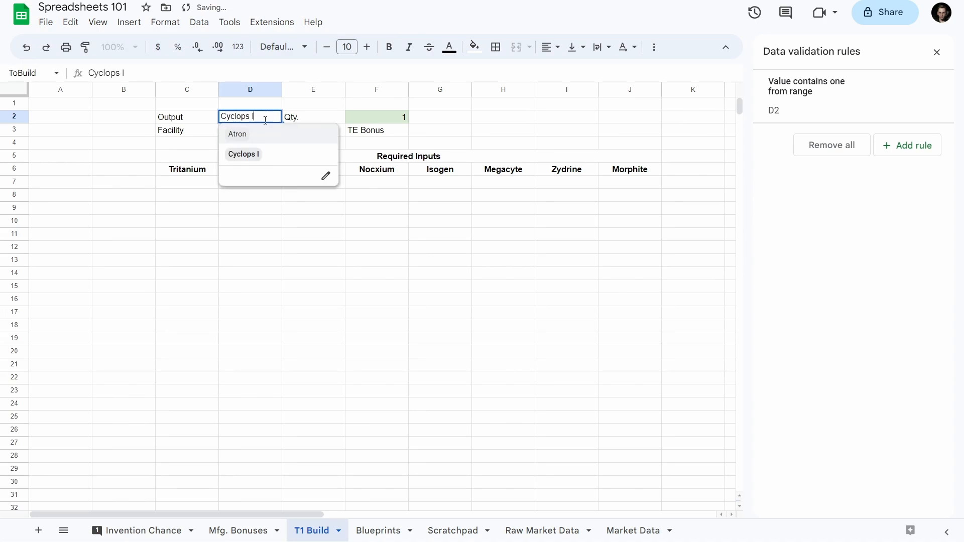
pyautogui.click(255, 136)
pyautogui.moveTo(282, 88); pyautogui.dragTo(298, 89)
# - Assign the range name QtyToBuild to the quantity cell F2 on T1 Build
pyautogui.click(400, 117)
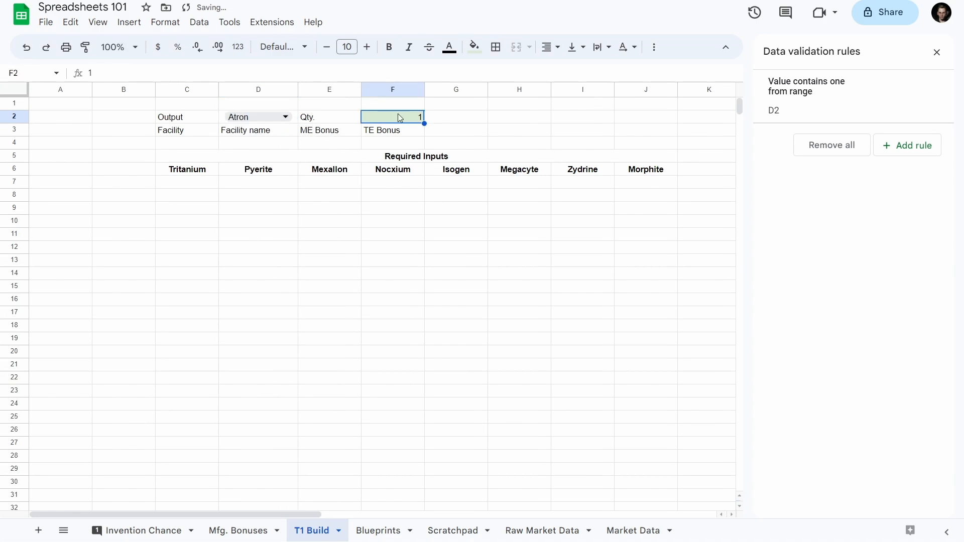
pyautogui.click(23, 77)
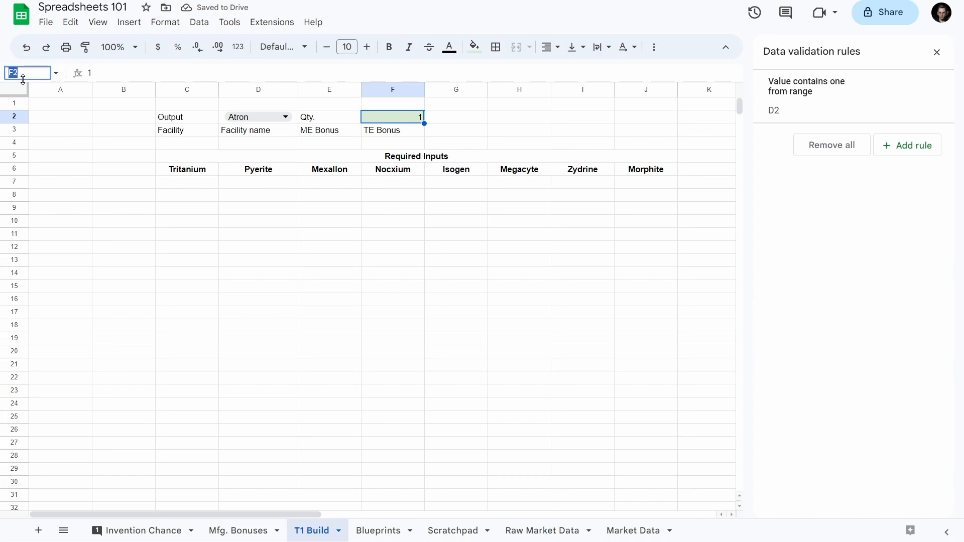
pyautogui.write('QtyToBuild')
pyautogui.press('Return')
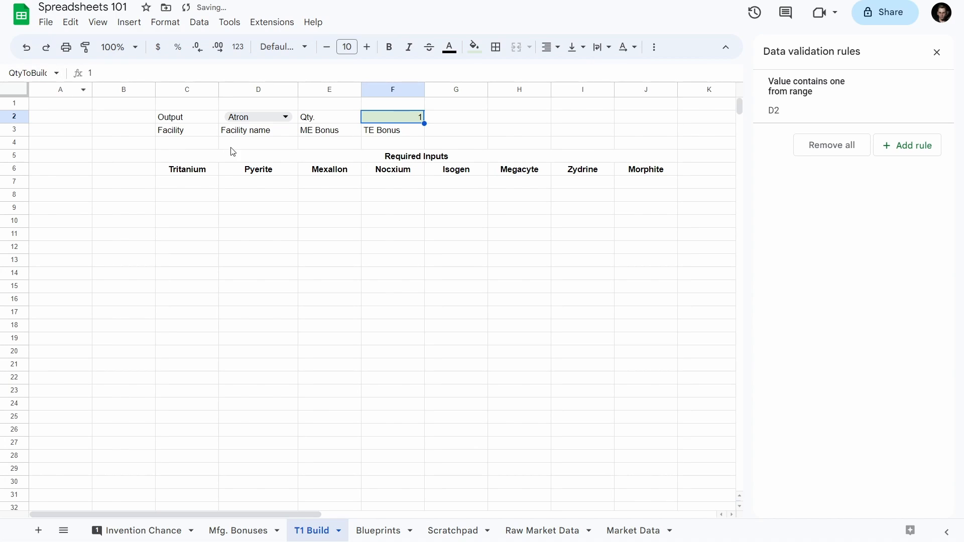
# - Look at the Blueprints sheet, close the data validation rules, and return to the T1 Build sheet
pyautogui.click(236, 132)
pyautogui.click(243, 180)
pyautogui.click(198, 185)
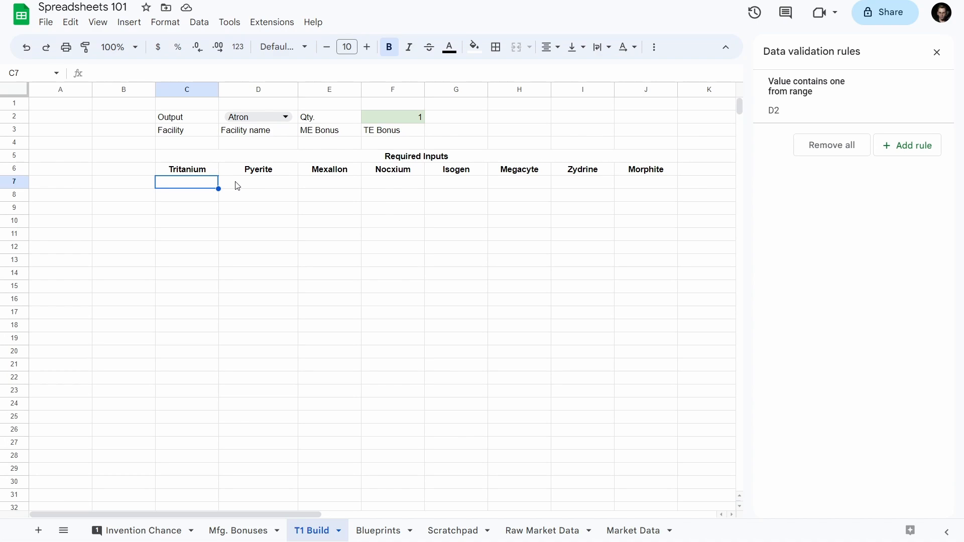
pyautogui.click(371, 531)
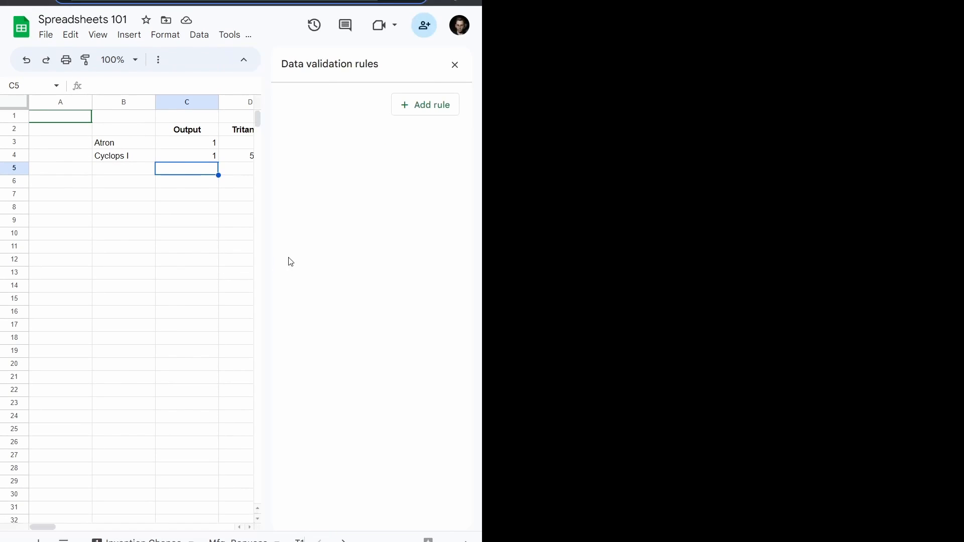
pyautogui.click(456, 65)
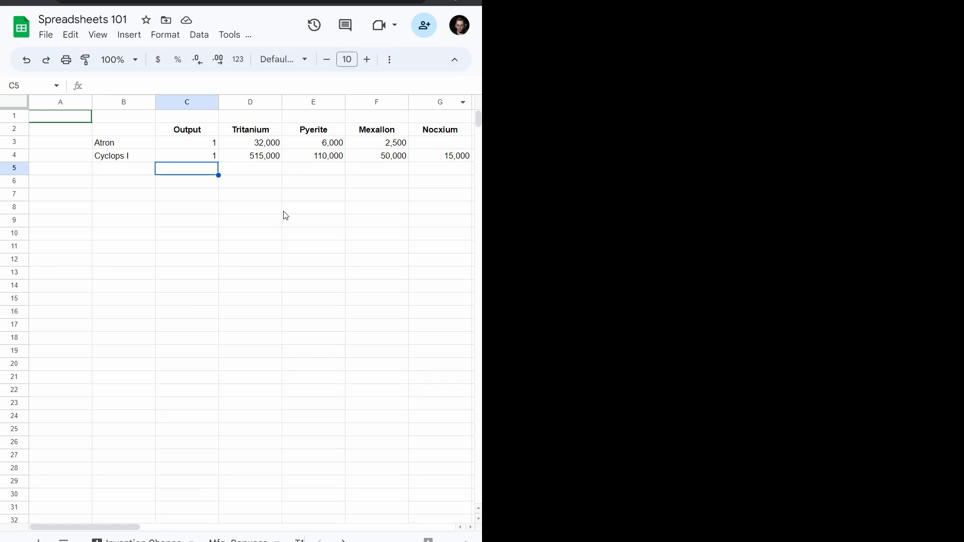
pyautogui.scroll(-1, 261, 541)
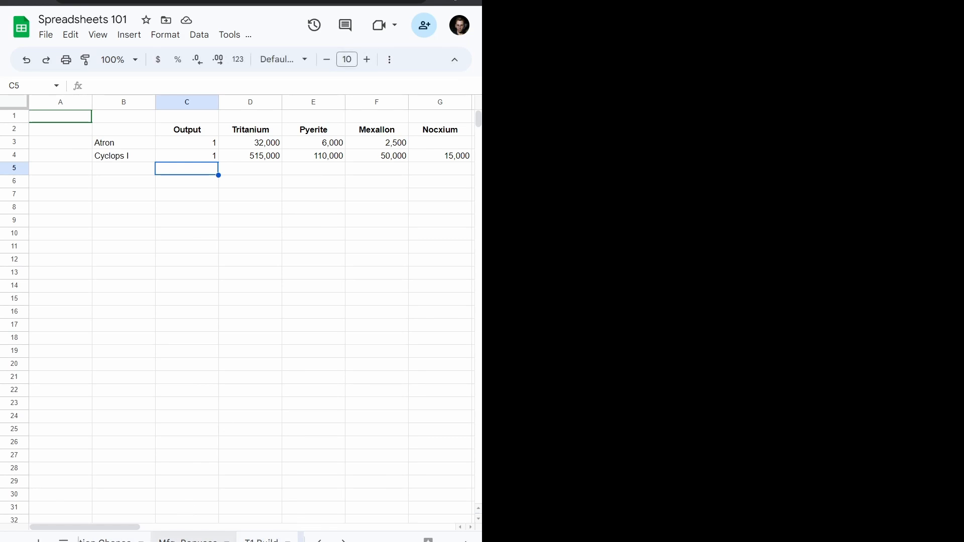
pyautogui.click(261, 541)
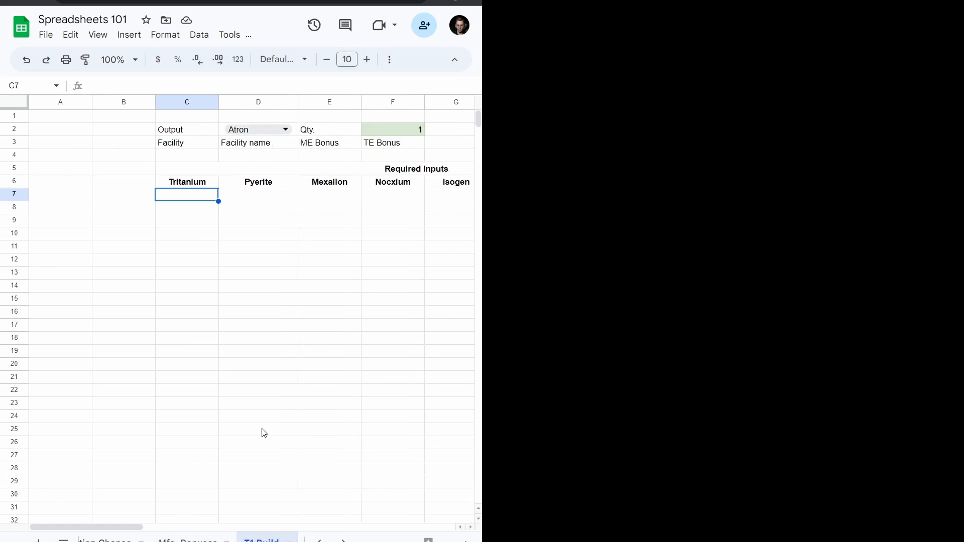
pyautogui.click(471, 528)
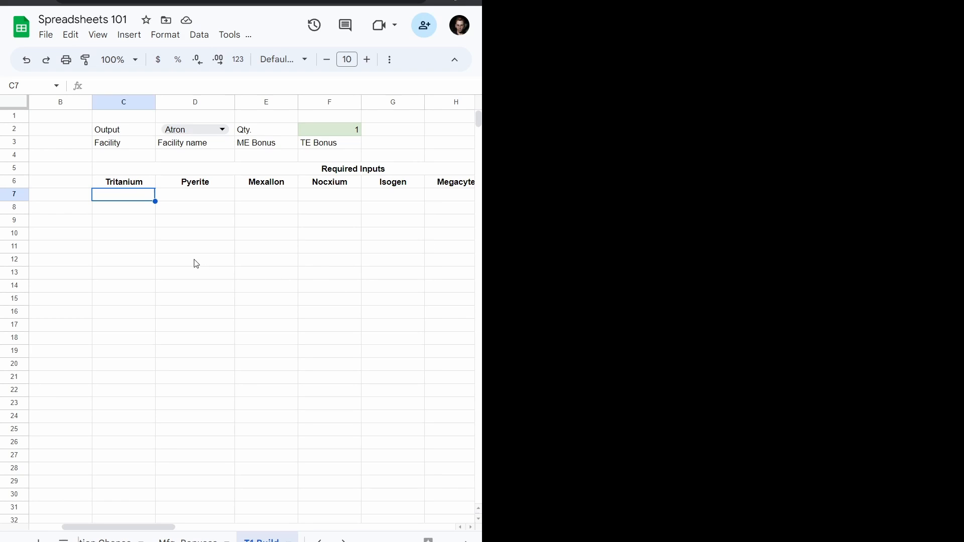
pyautogui.click(126, 232)
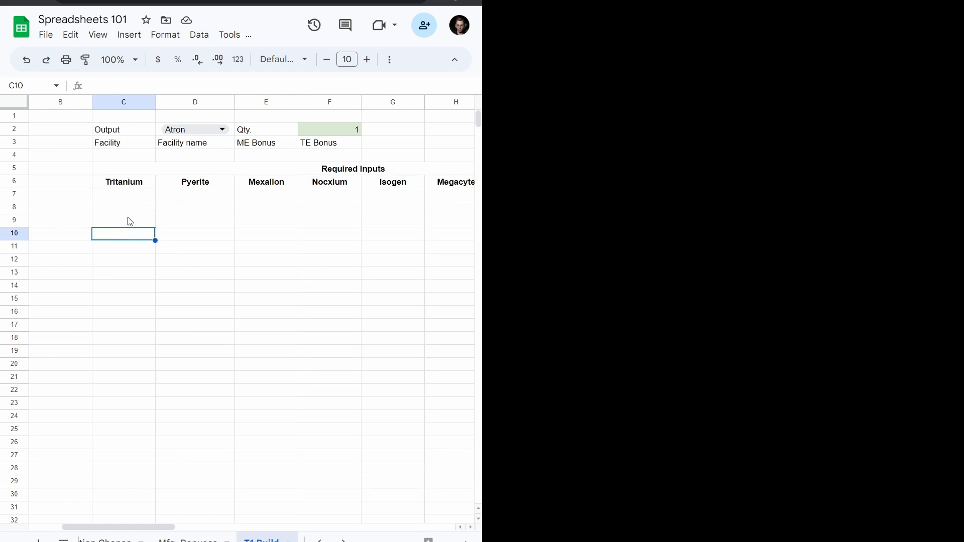
pyautogui.doubleClick(201, 127)
pyautogui.click(137, 134)
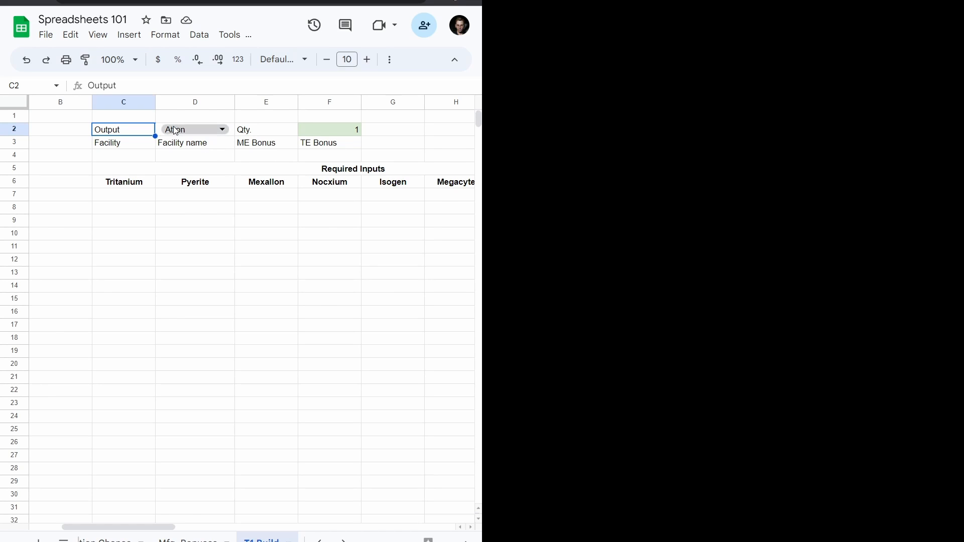
pyautogui.moveTo(156, 136); pyautogui.dragTo(158, 135)
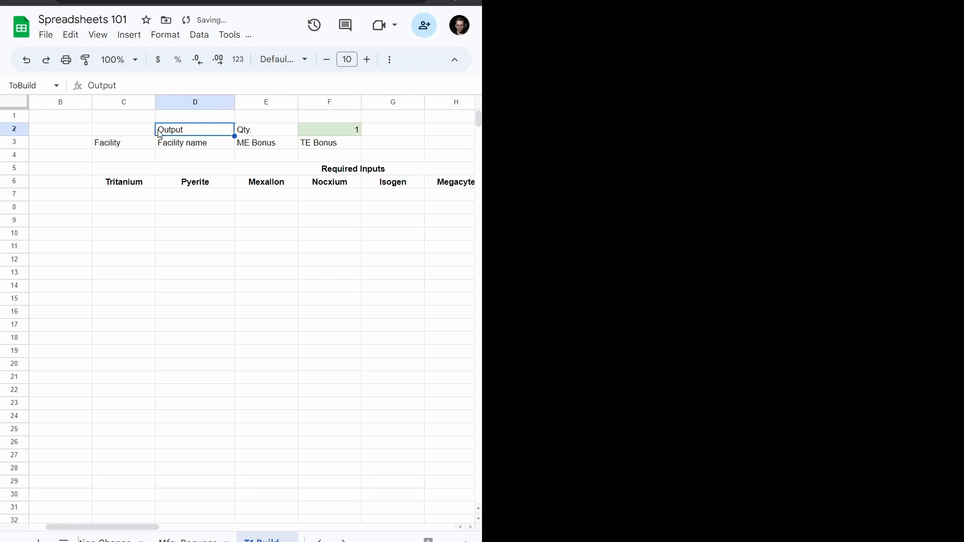
pyautogui.hotkey('ctrl', 'z')
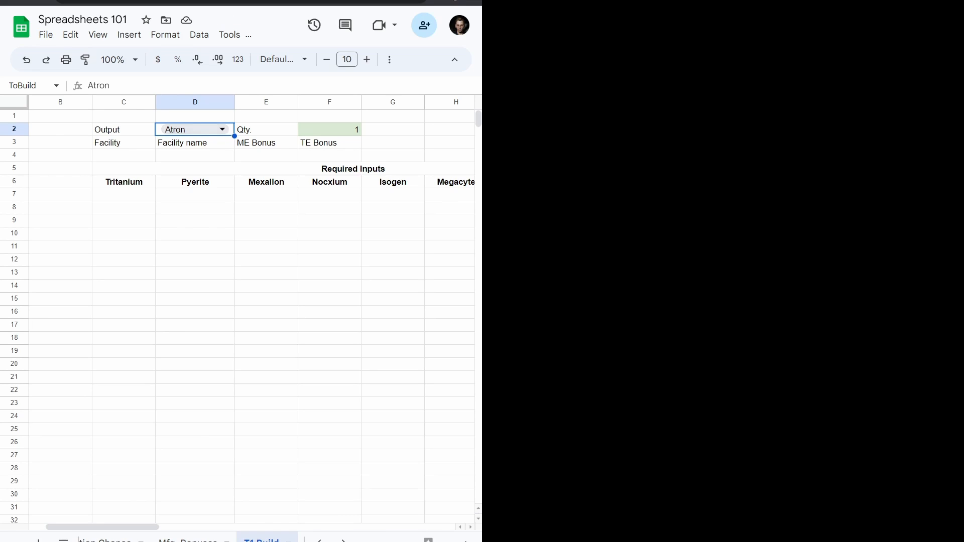
# - Start a MATCH formula in cell C11 of T1 Build and read the function's help on its example and arguments
pyautogui.click(121, 221)
pyautogui.click(128, 210)
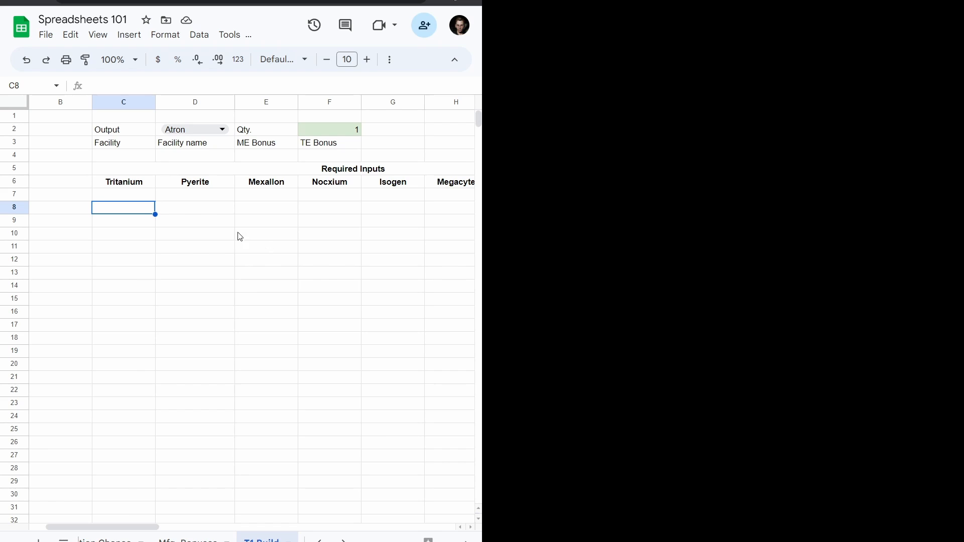
pyautogui.click(159, 248)
pyautogui.click(139, 252)
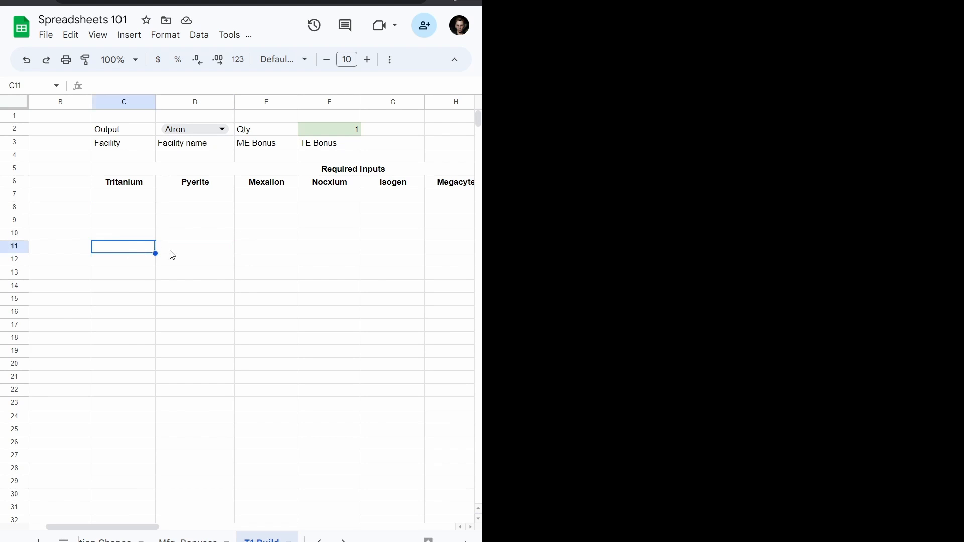
pyautogui.write('=')
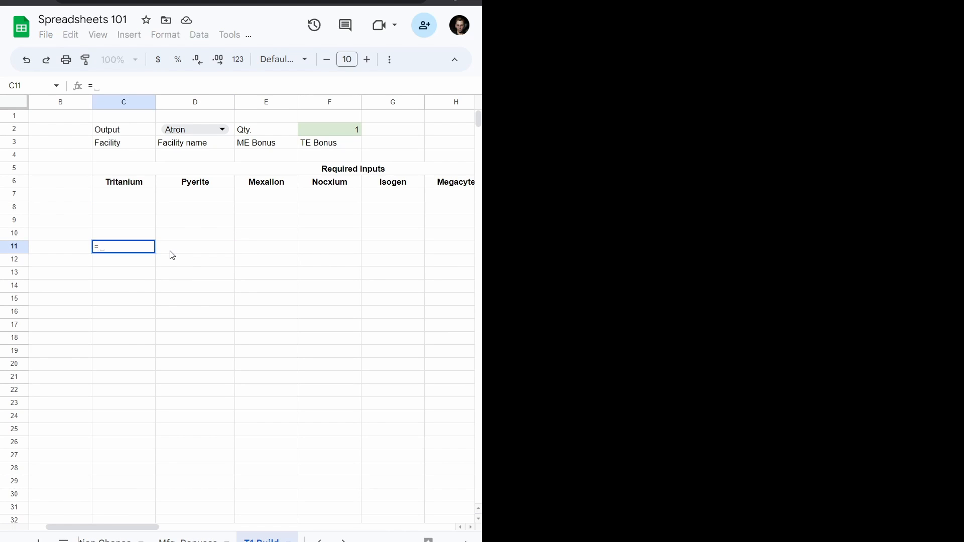
pyautogui.write('M')
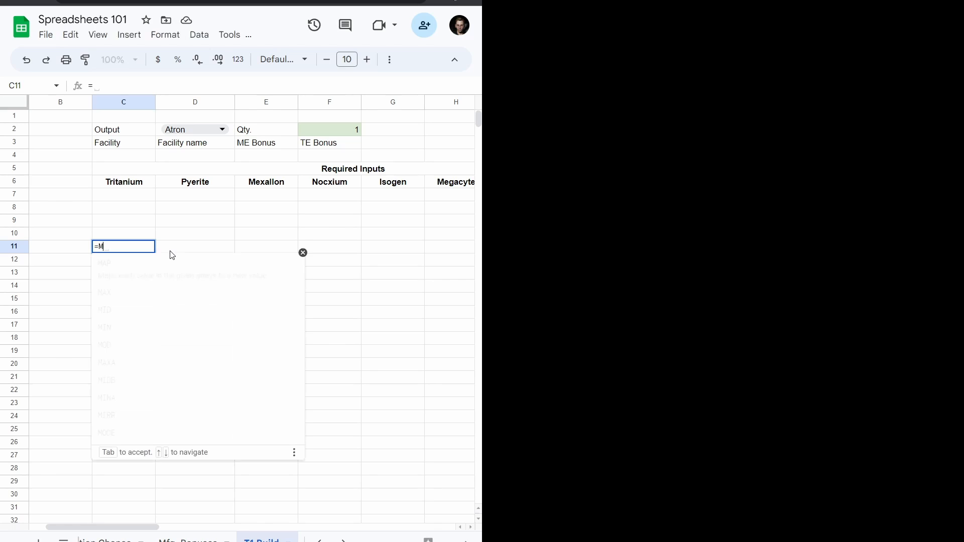
pyautogui.write('ATCH(')
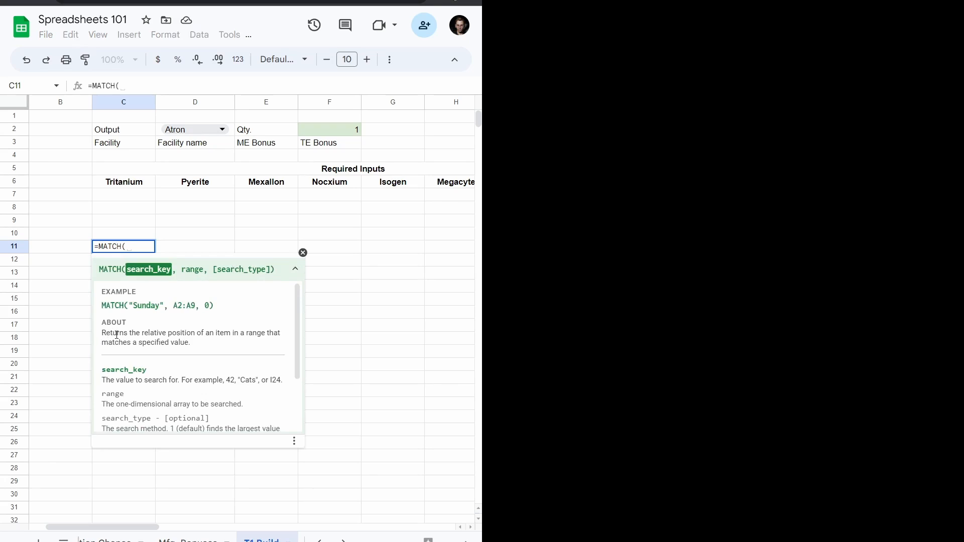
pyautogui.moveTo(117, 333); pyautogui.dragTo(217, 346)
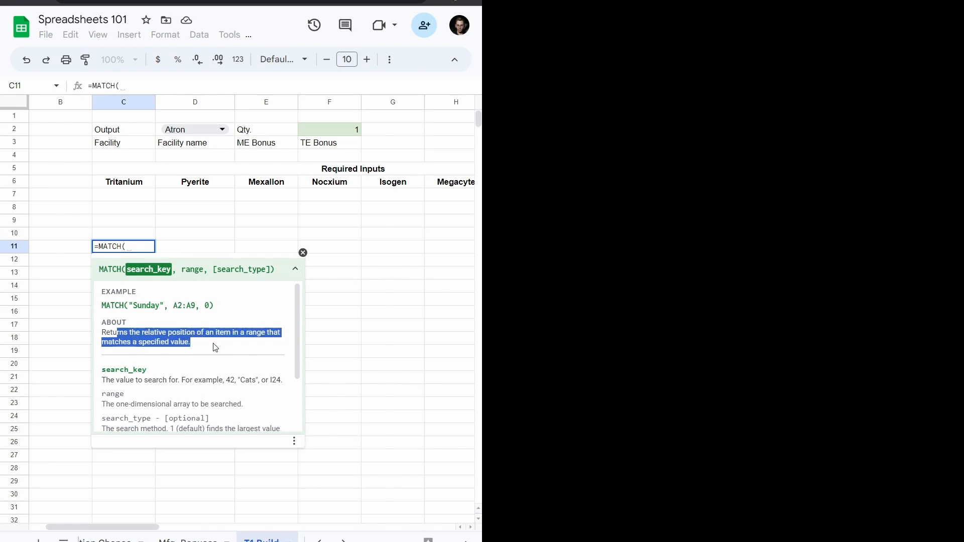
pyautogui.click(216, 346)
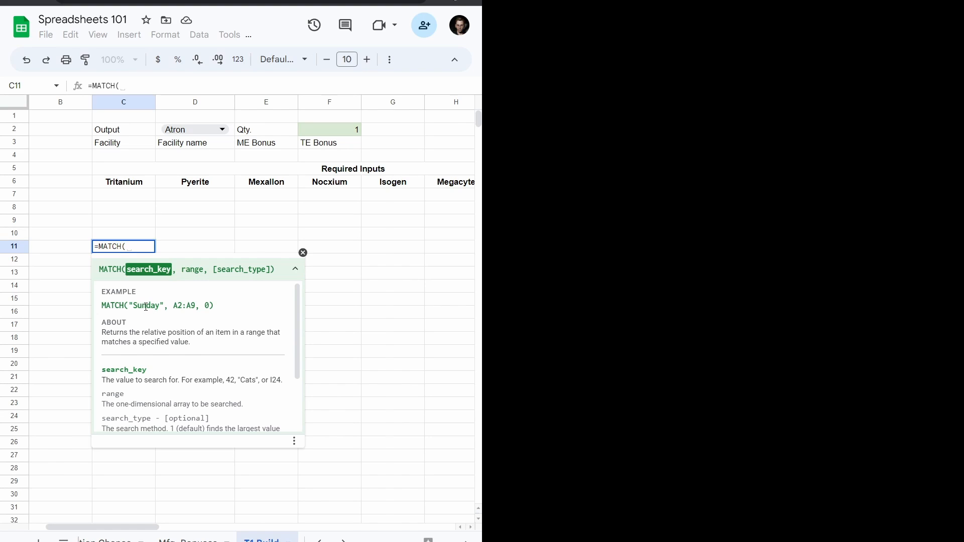
pyautogui.moveTo(178, 307); pyautogui.dragTo(210, 306)
pyautogui.click(214, 306)
pyautogui.scroll(-1, 210, 309)
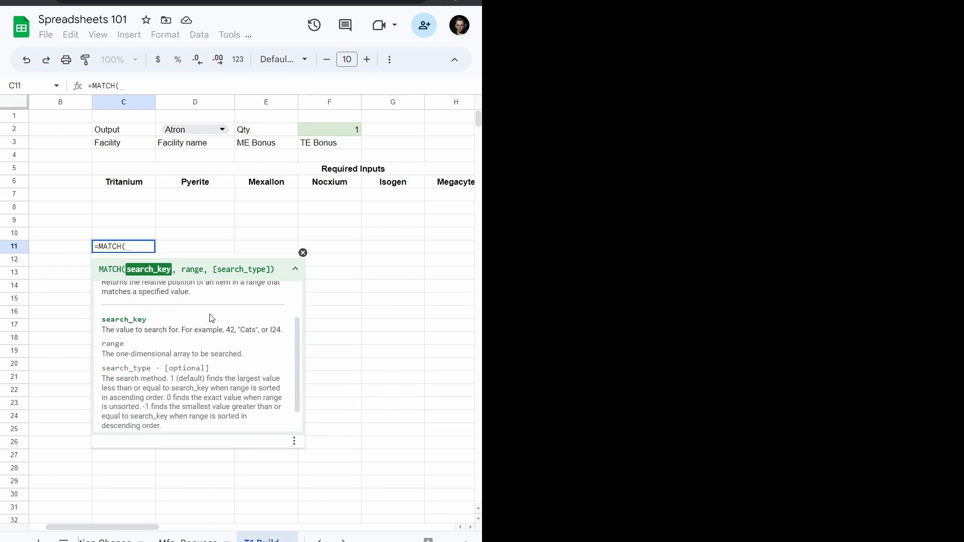
pyautogui.scroll(1, 207, 321)
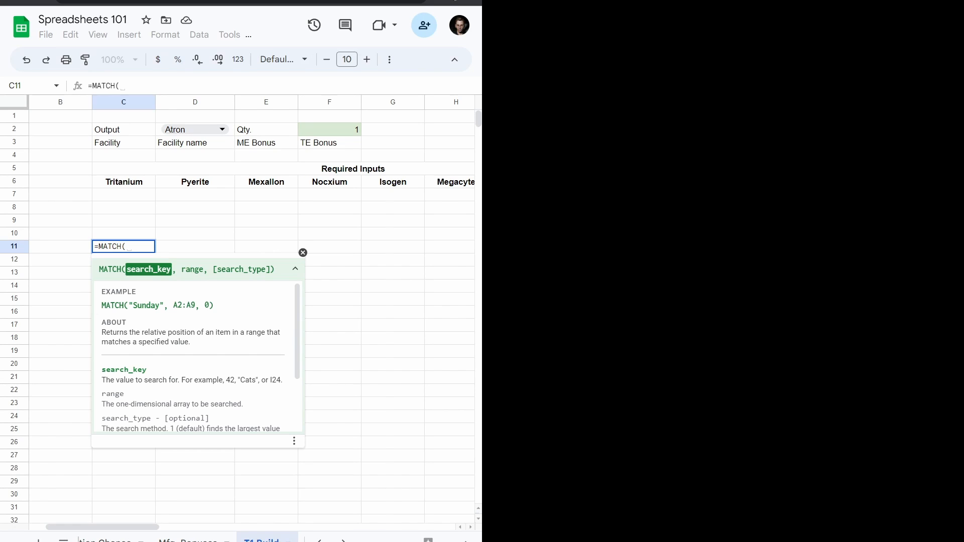
# - Complete the C11 formula as =MATCH(ToBuild, BlueprintName, 0), checking the help text for the exact-match search type
pyautogui.click(132, 246)
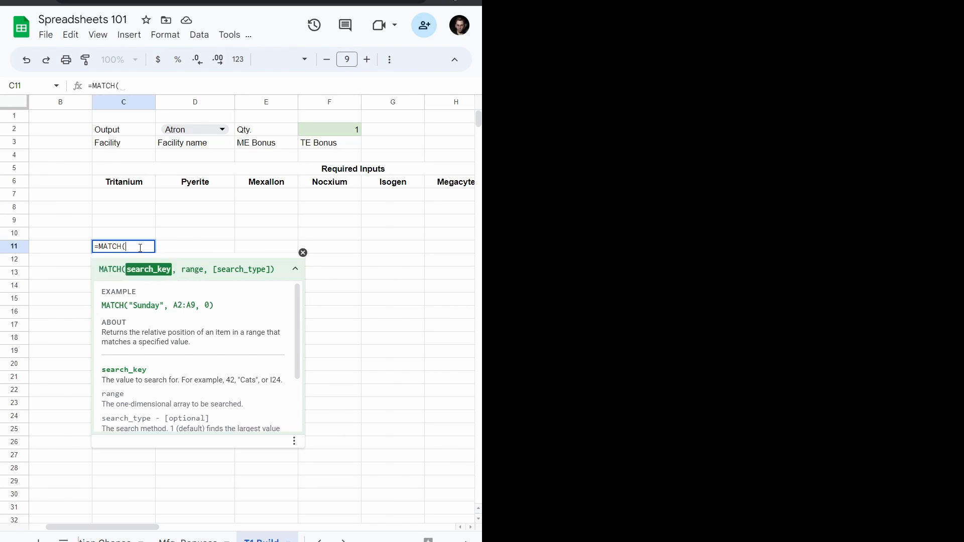
pyautogui.write('To')
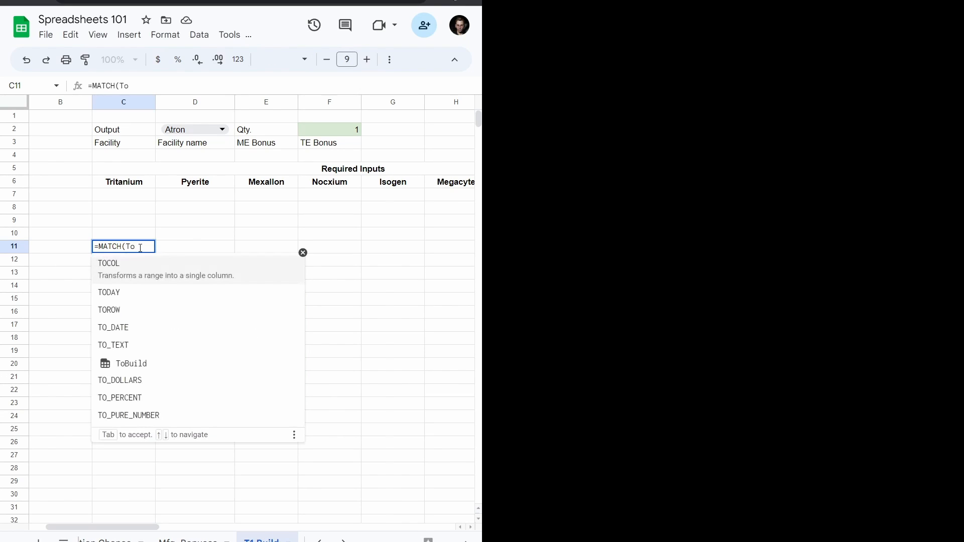
pyautogui.write('Build')
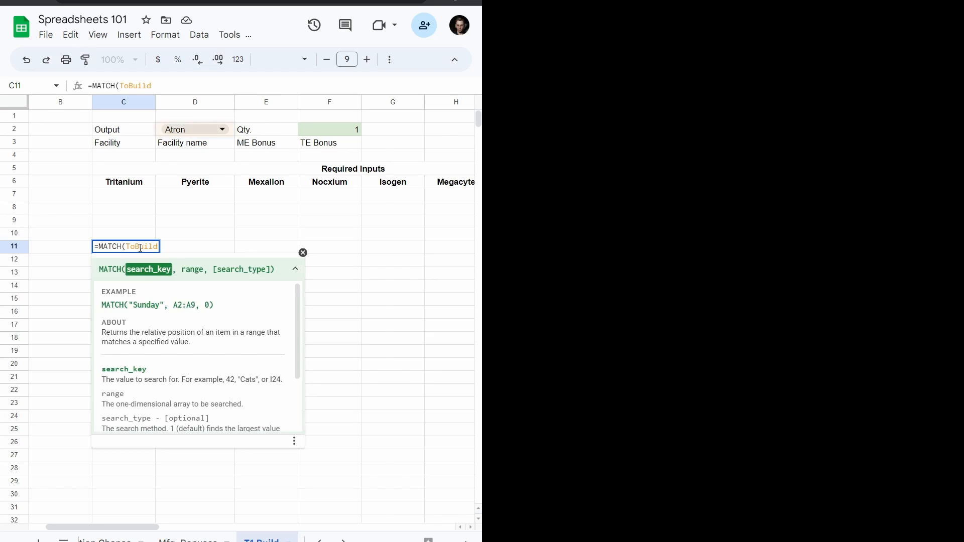
pyautogui.write(', ')
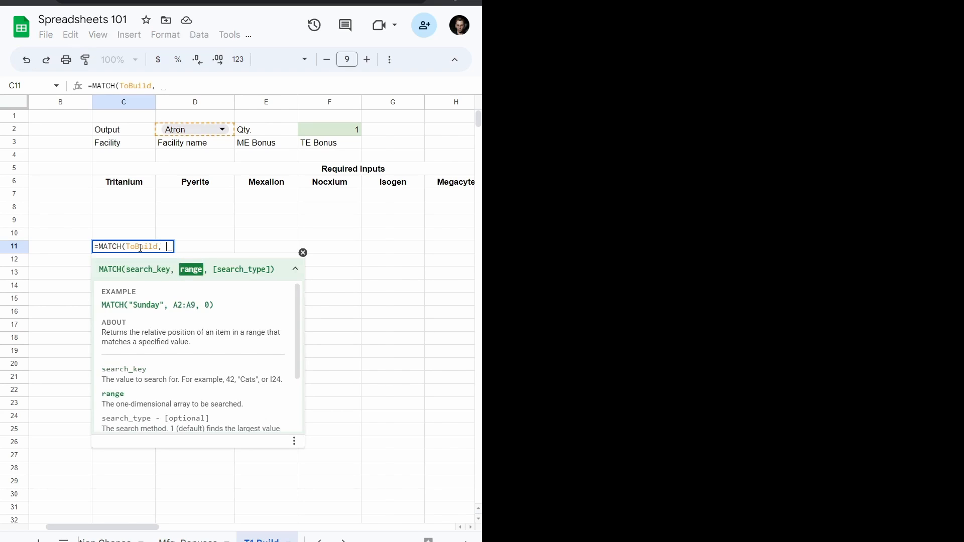
pyautogui.write('Blu')
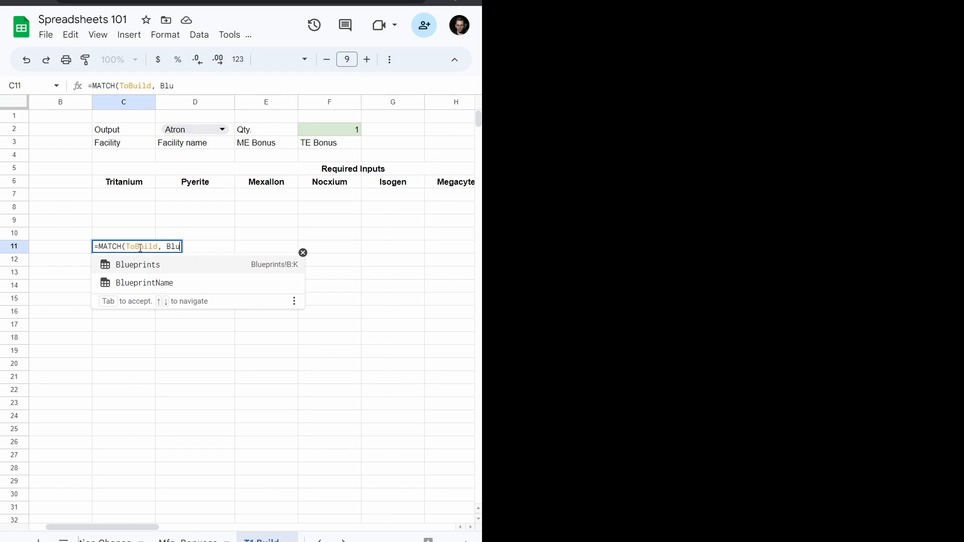
pyautogui.press('Down')
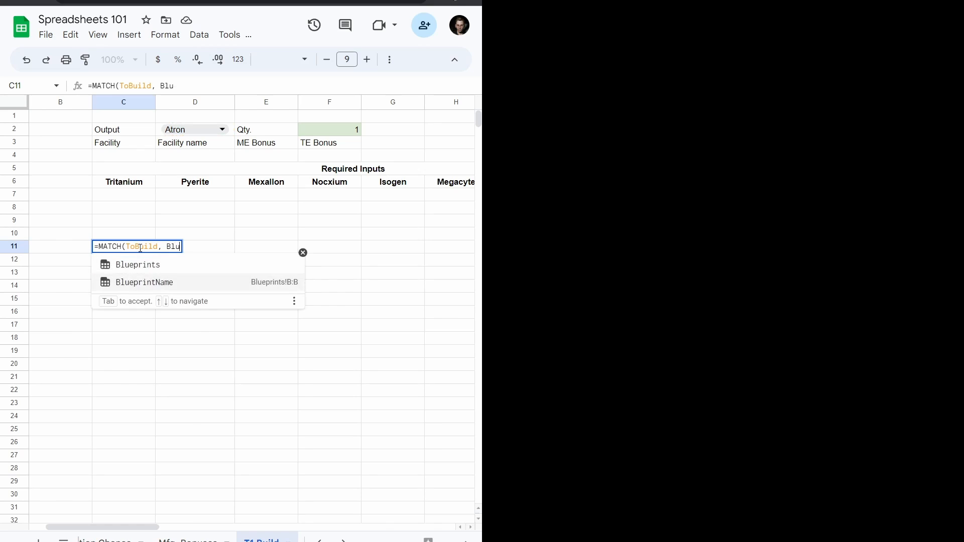
pyautogui.press('Tab')
pyautogui.write(', 0')
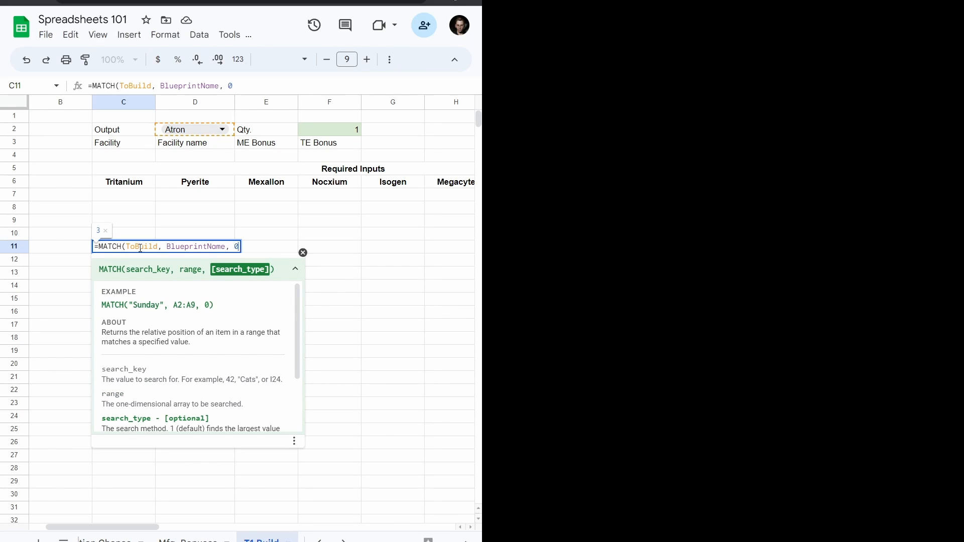
pyautogui.scroll(-1, 166, 326)
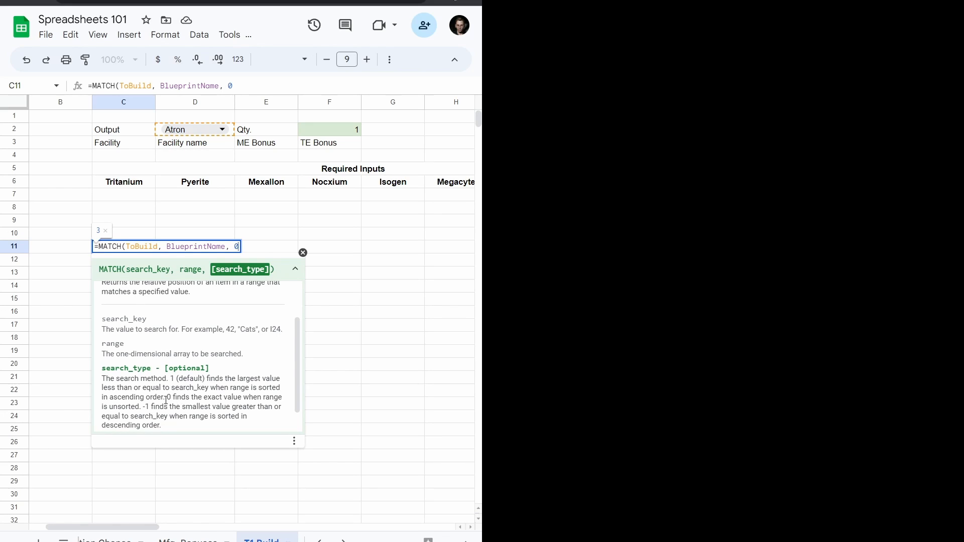
pyautogui.doubleClick(138, 406)
pyautogui.click(153, 405)
pyautogui.write(')')
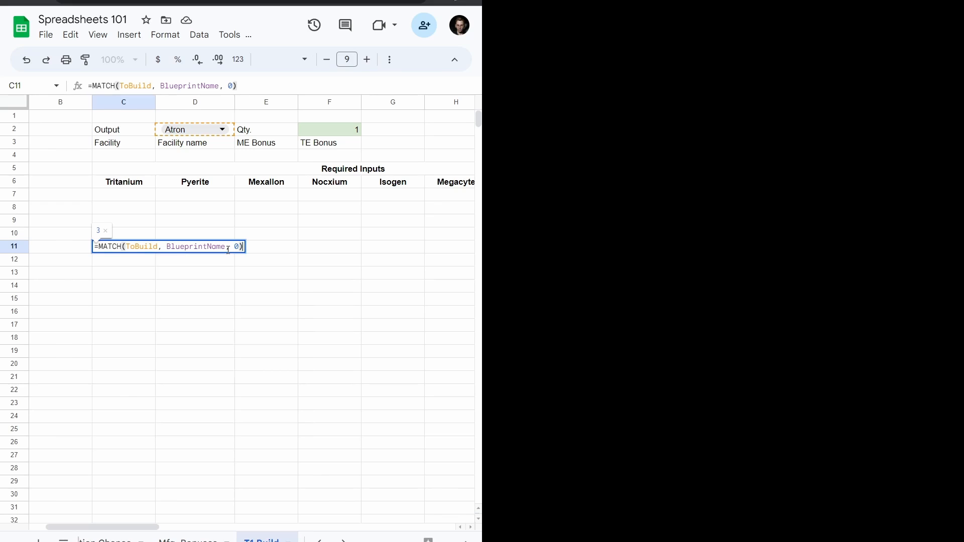
pyautogui.press('Return')
pyautogui.press('Up')
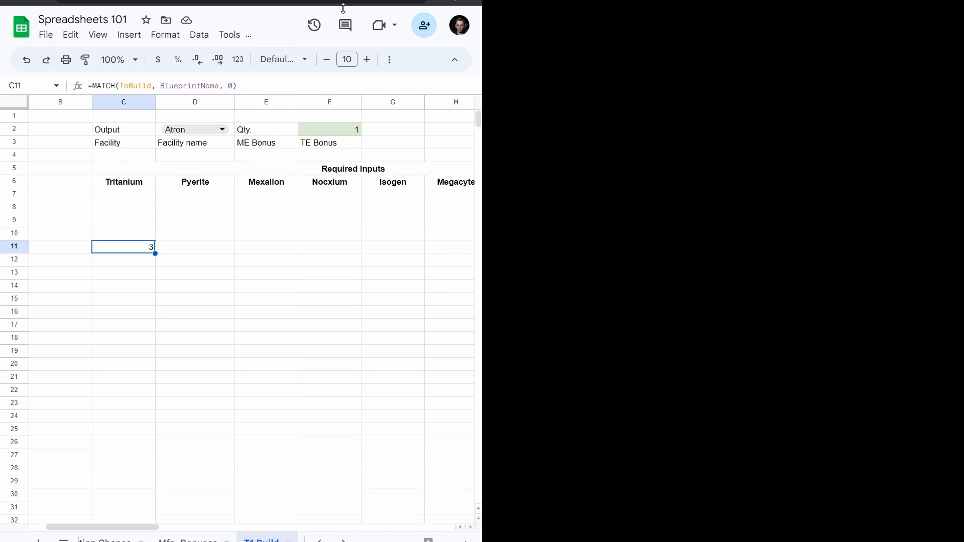
pyautogui.moveTo(344, 1); pyautogui.dragTo(344, 6)
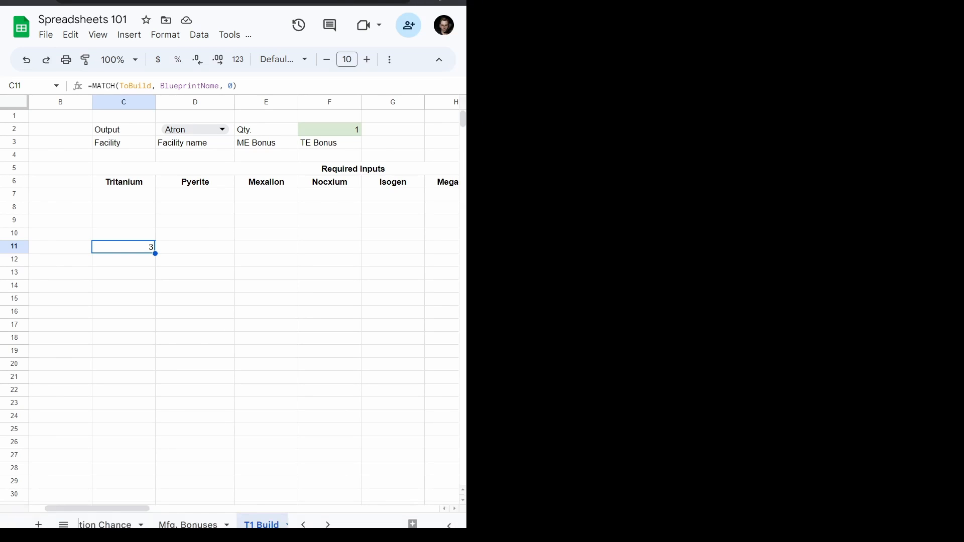
# - Examine the named ranges on the Blueprints sheet, comparing BlueprintName in column B with Blueprints across columns B to K
pyautogui.moveTo(344, 6); pyautogui.dragTo(344, 0)
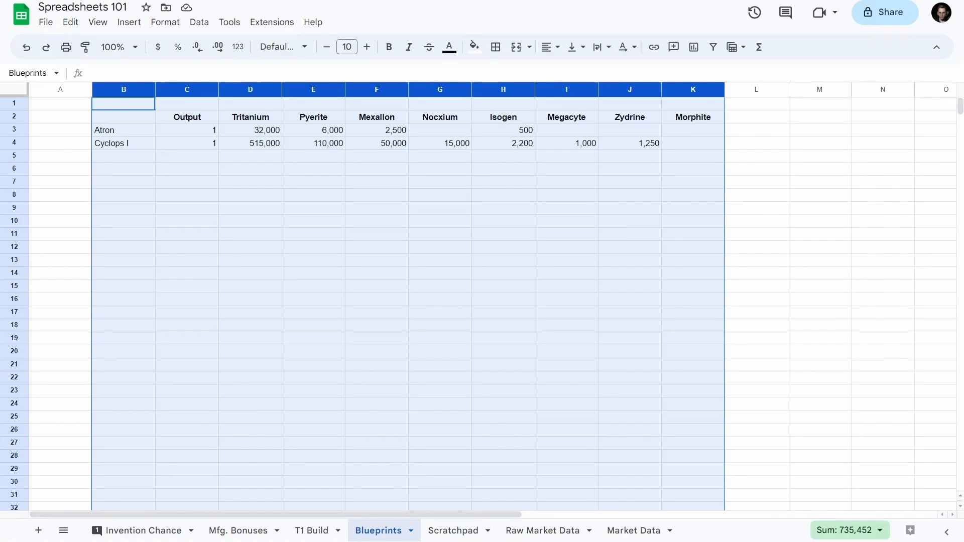
pyautogui.click(208, 154)
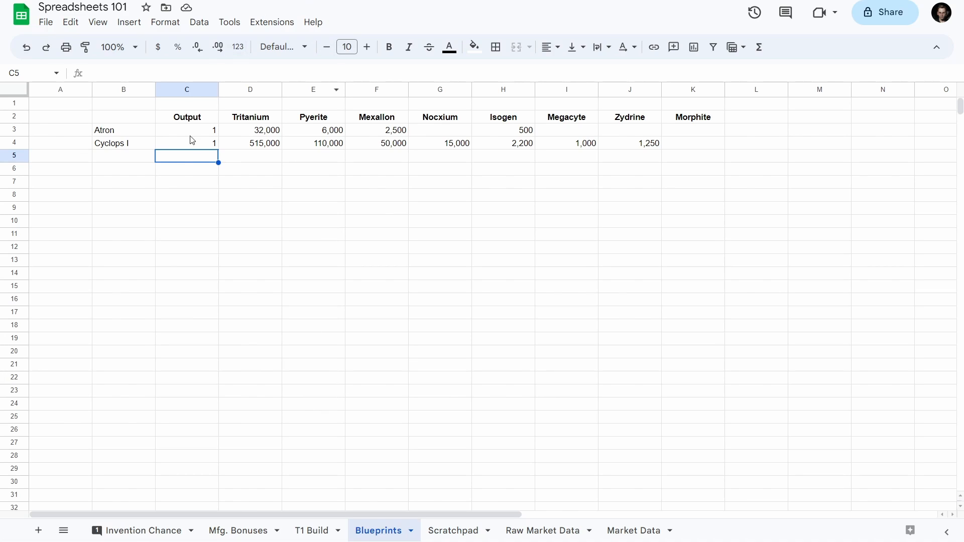
pyautogui.click(124, 91)
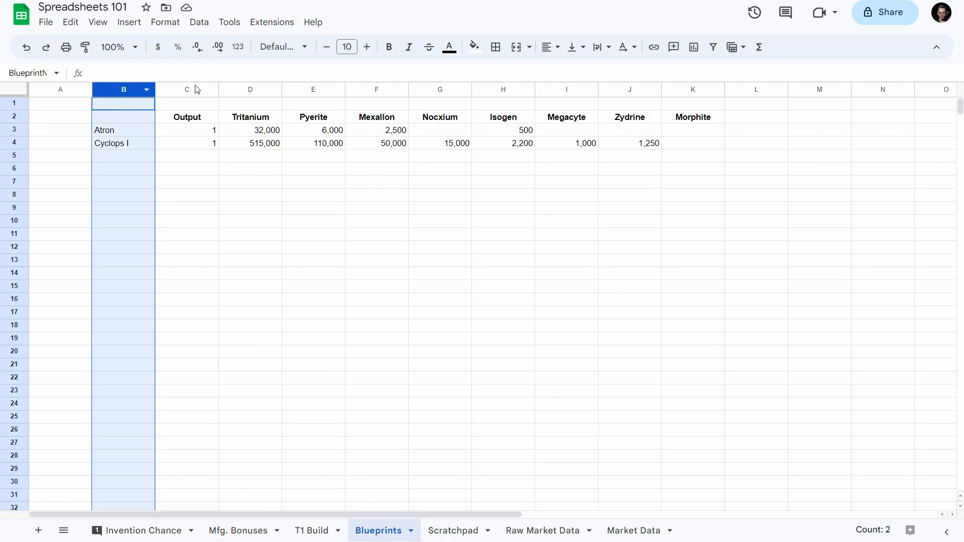
pyautogui.keyDown('shift'); pyautogui.click(689, 90); pyautogui.keyUp('shift')
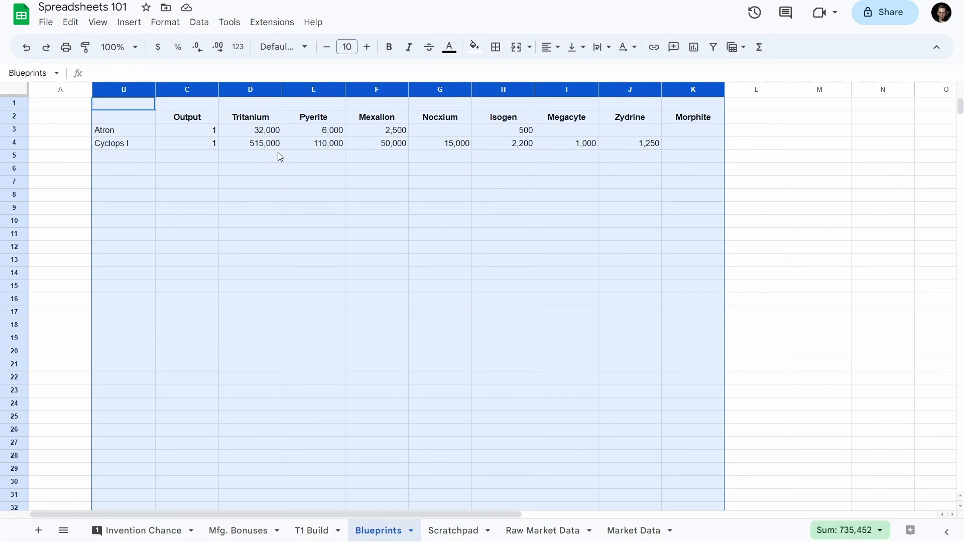
pyautogui.click(16, 73)
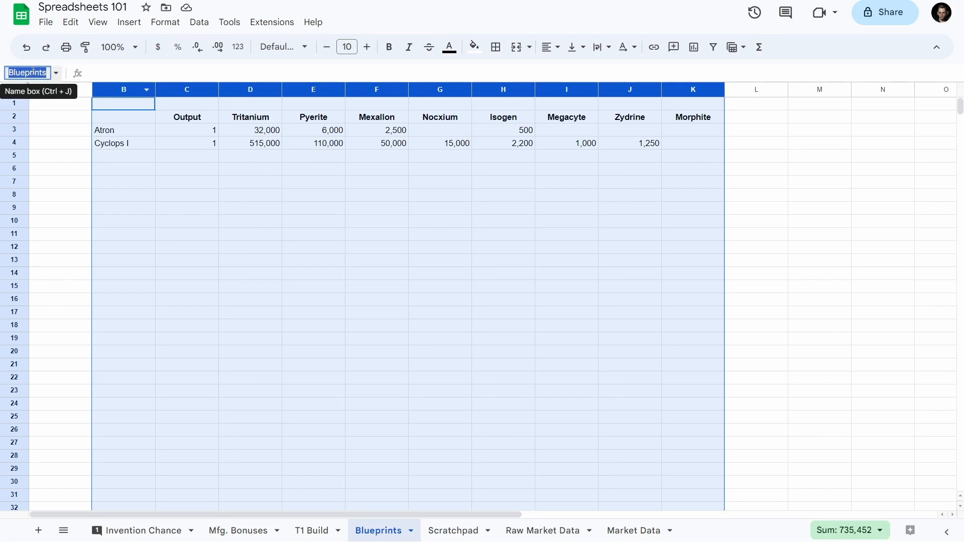
pyautogui.click(215, 131)
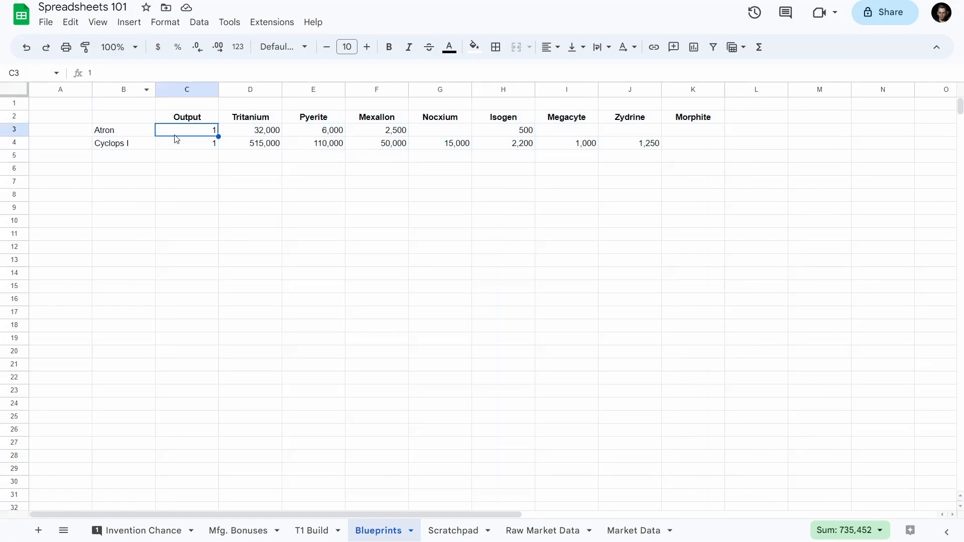
pyautogui.click(132, 105)
pyautogui.click(146, 131)
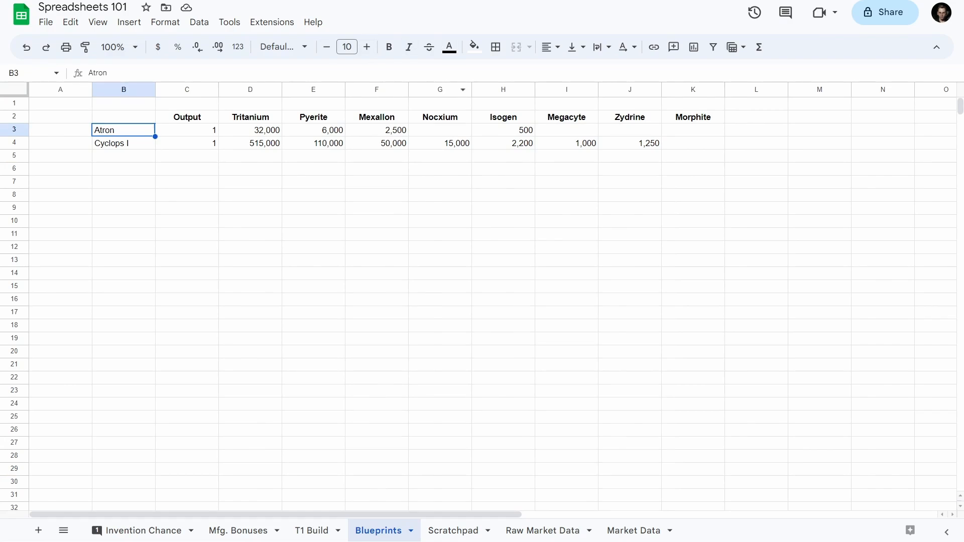
# - Open the MATCH formula in C11 of T1 Build, hide its help, and check column B and columns B to K on Blueprints
pyautogui.hotkey('ctrl', 'shift', 'pageup')
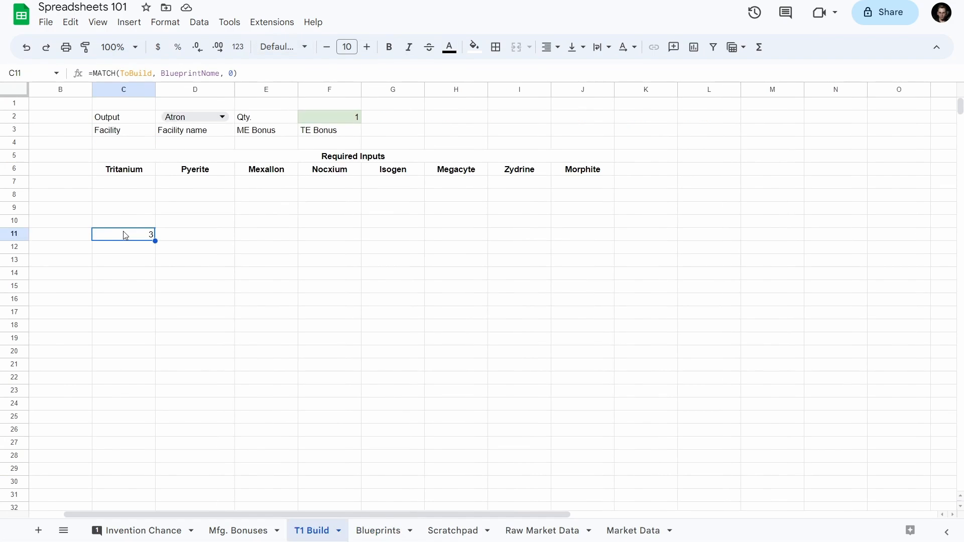
pyautogui.click(134, 74)
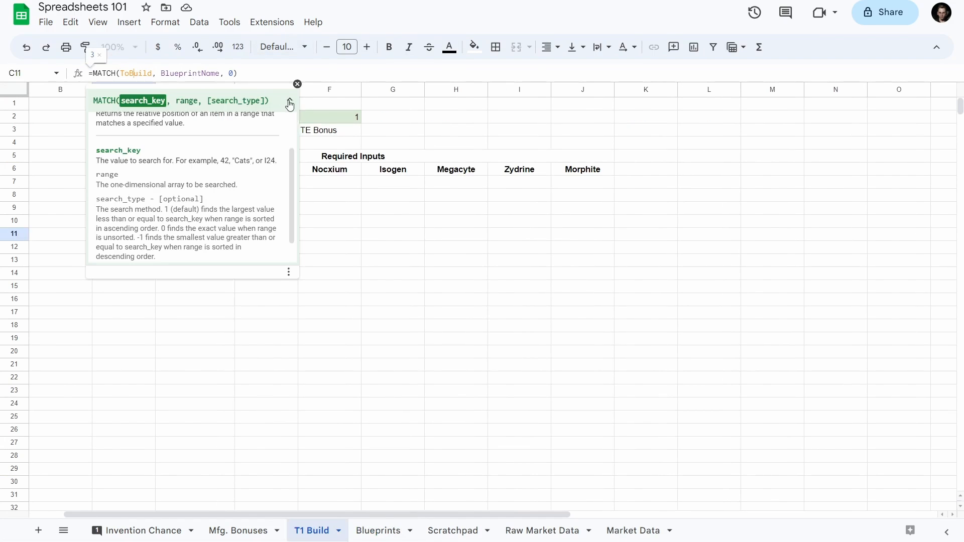
pyautogui.click(298, 84)
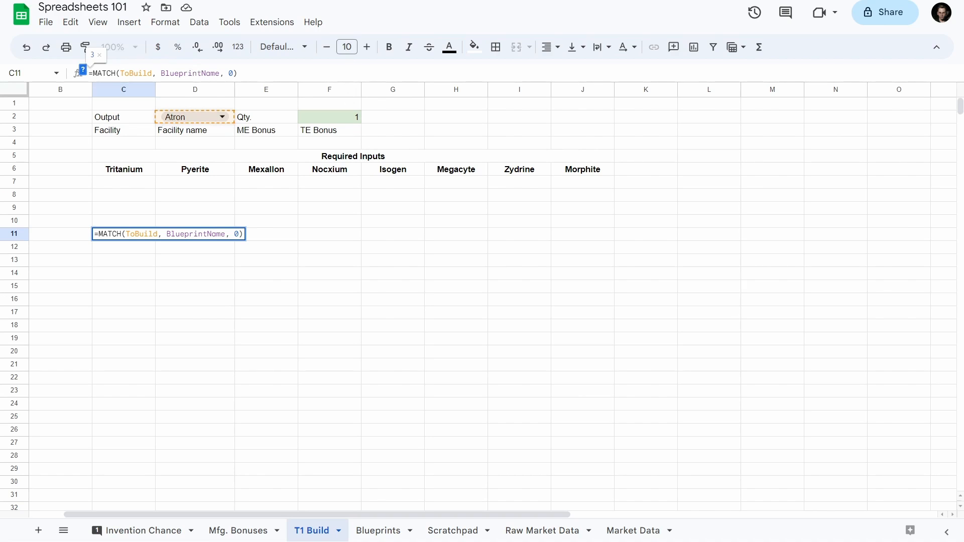
pyautogui.hotkey('ctrl', 'shift', 'pagedown')
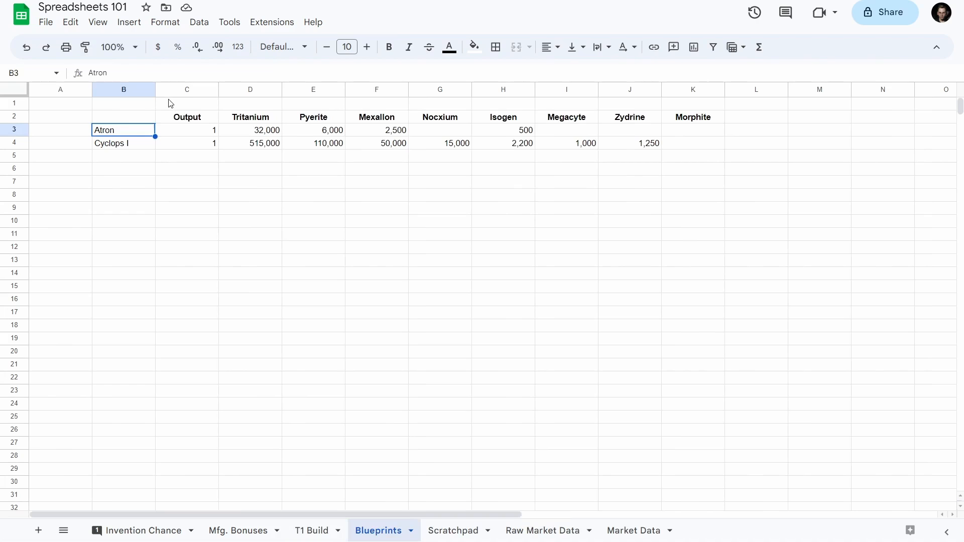
pyautogui.click(127, 88)
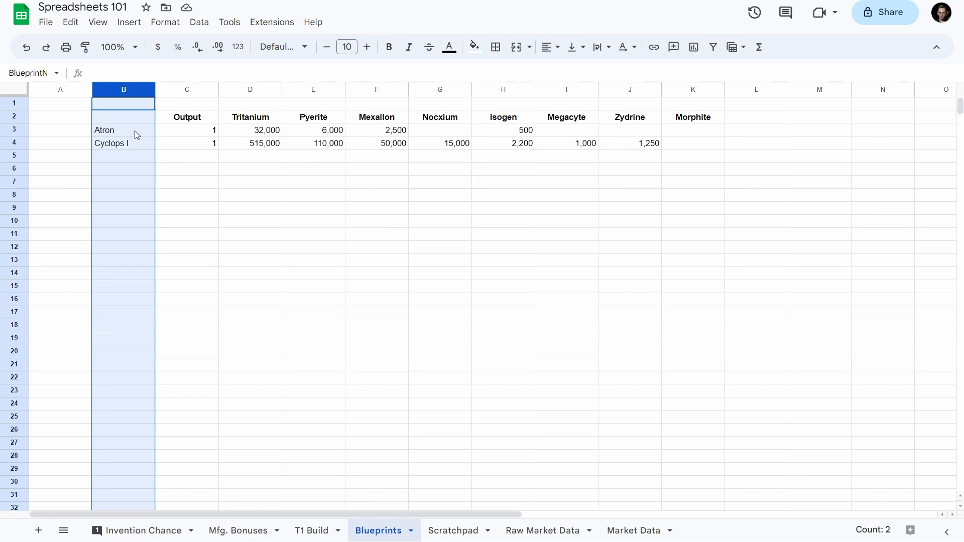
pyautogui.click(225, 120)
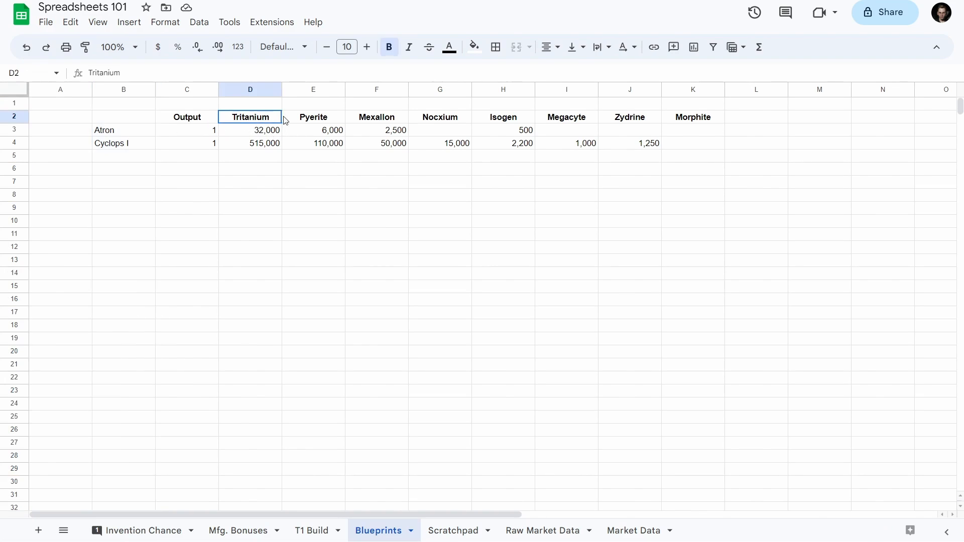
pyautogui.click(101, 122)
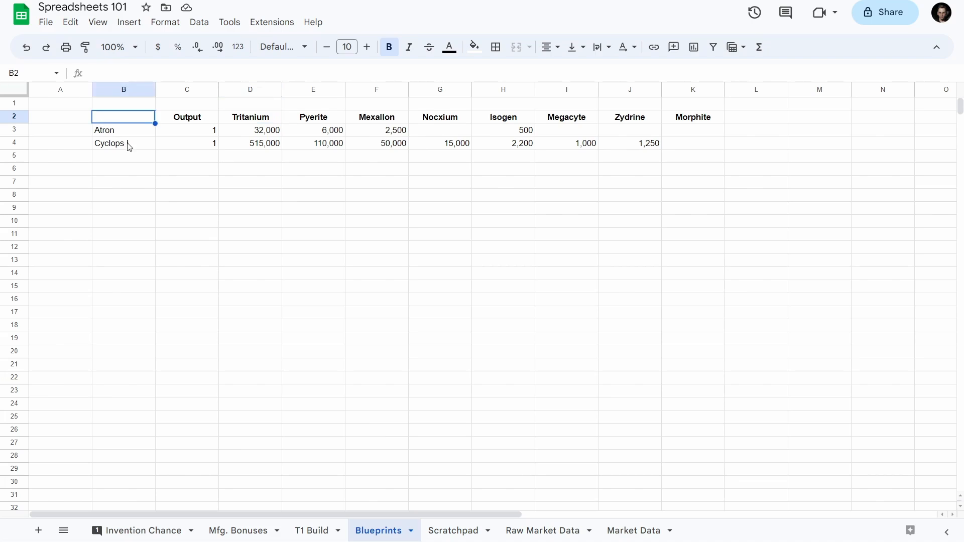
pyautogui.click(129, 147)
pyautogui.click(127, 133)
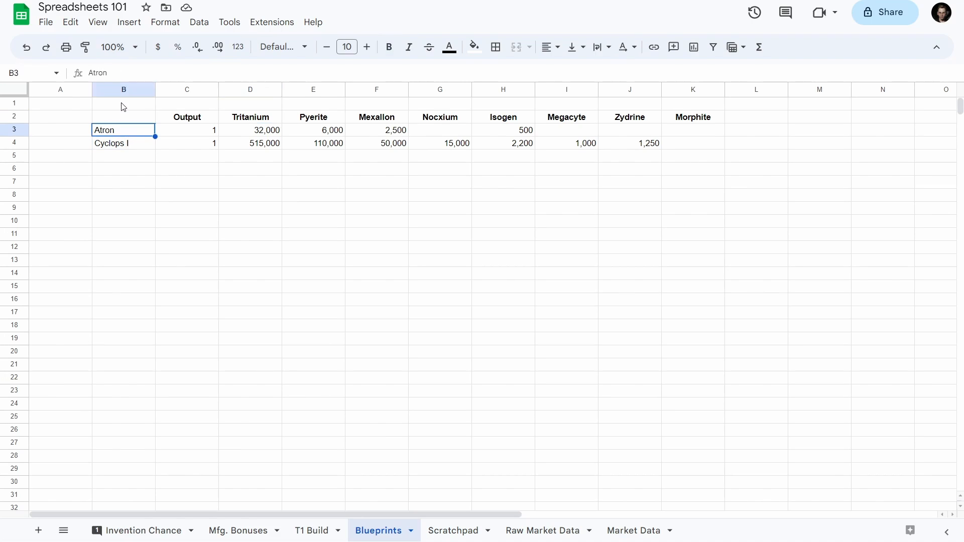
pyautogui.click(243, 117)
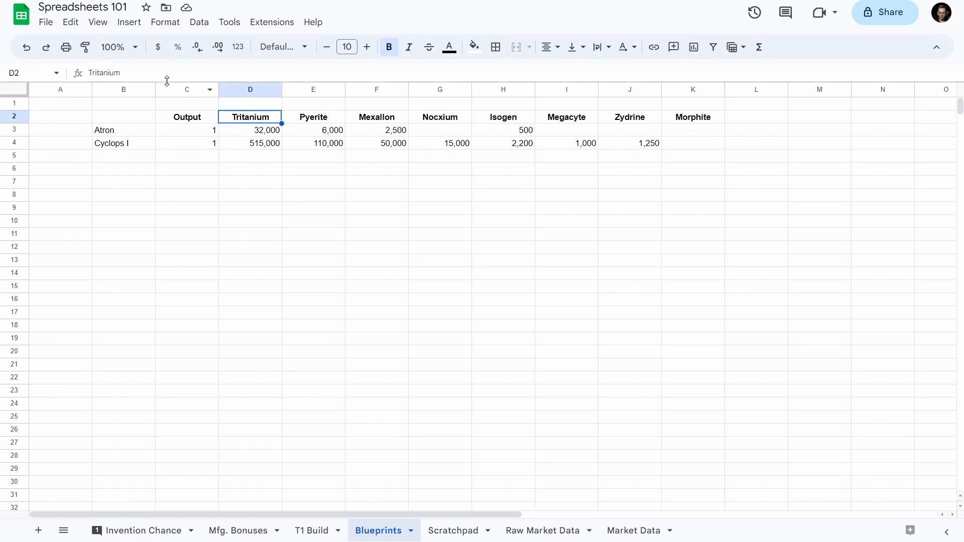
pyautogui.click(126, 89)
pyautogui.keyDown('shift'); pyautogui.click(686, 89); pyautogui.keyUp('shift')
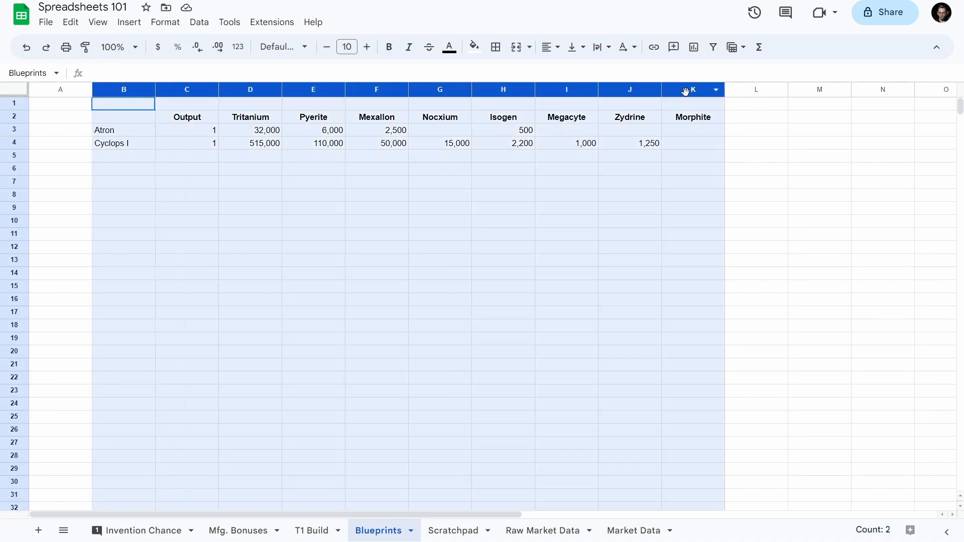
pyautogui.click(126, 120)
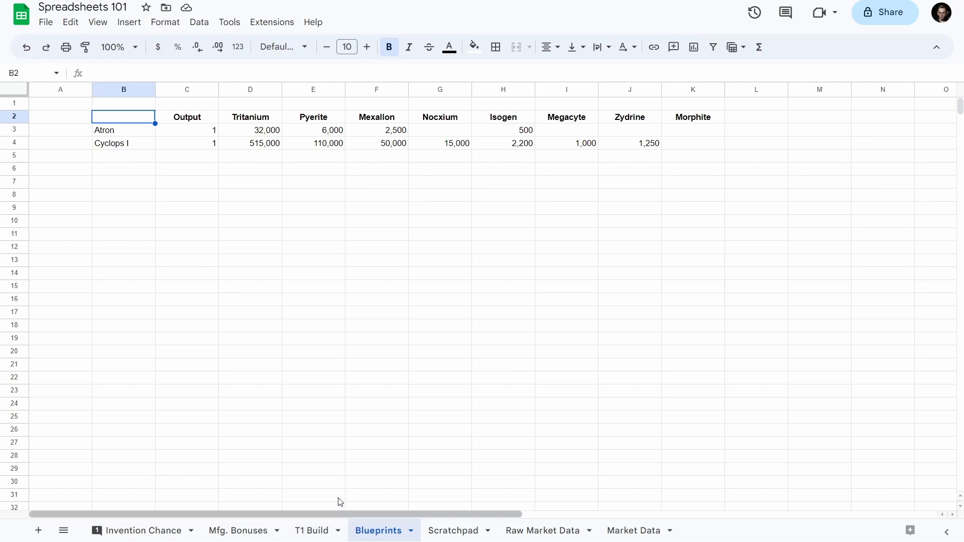
# - Try =MATCH(ToBuild, Blueprints, 0) in cell C11 of T1 Build and read the cell's error note
pyautogui.hotkey('ctrl', 'shift', 'pageup')
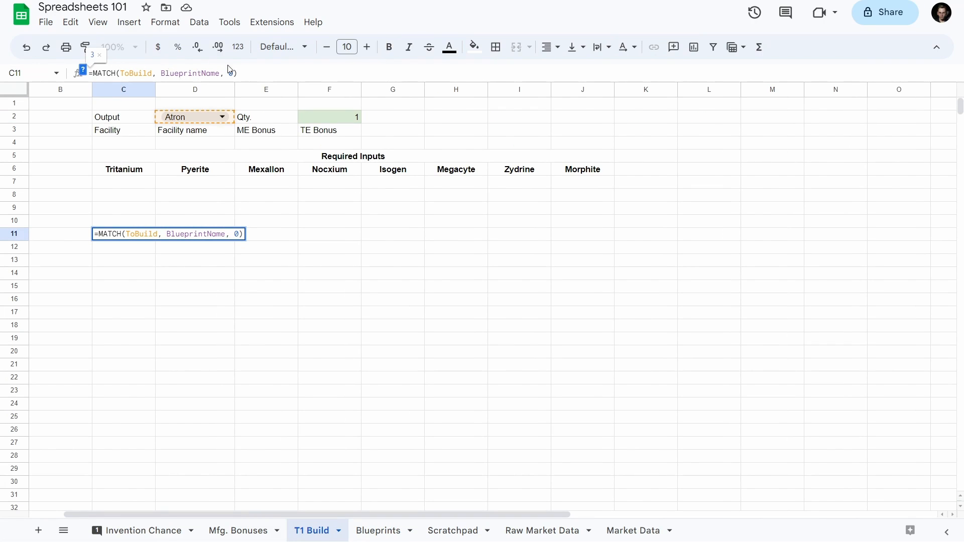
pyautogui.press('Return')
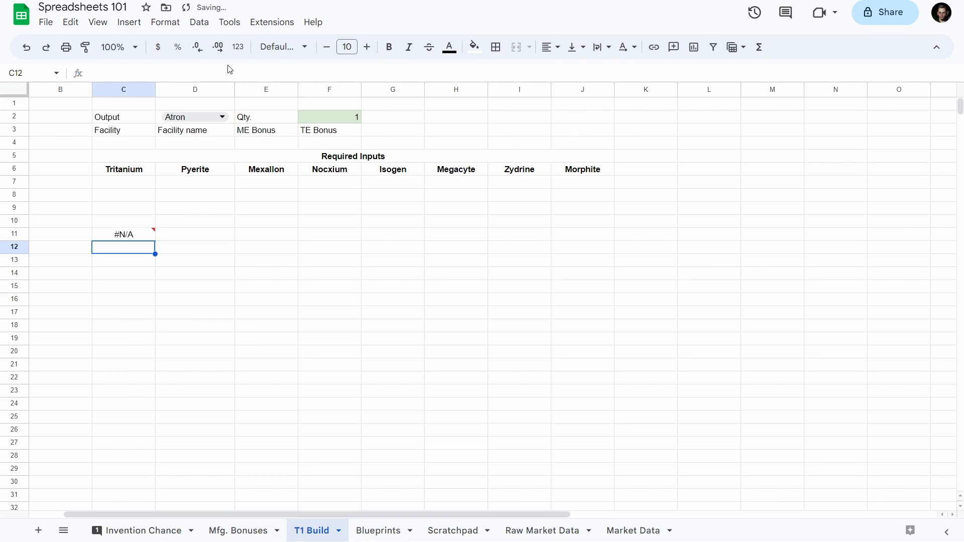
pyautogui.press('Up')
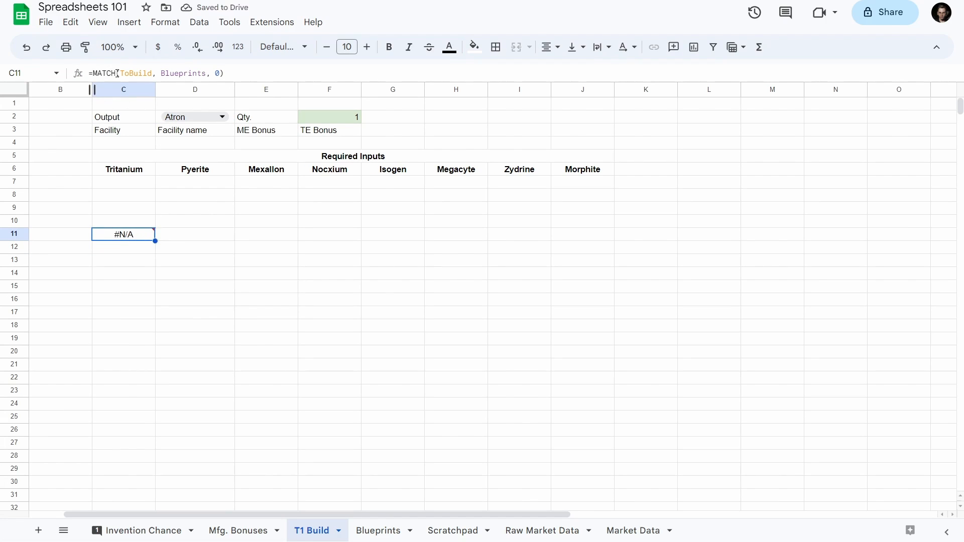
pyautogui.moveTo(140, 237)
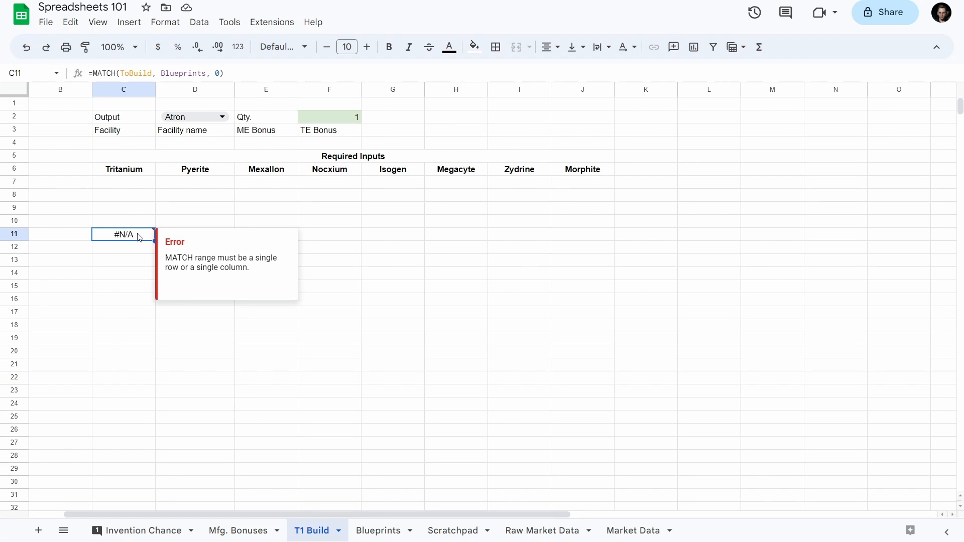
# - Check the span of columns B to K on Blueprints, and restore C11 on T1 Build to =MATCH(ToBuild, BlueprintName, 0)
pyautogui.hotkey('ctrl', 'shift', 'pagedown')
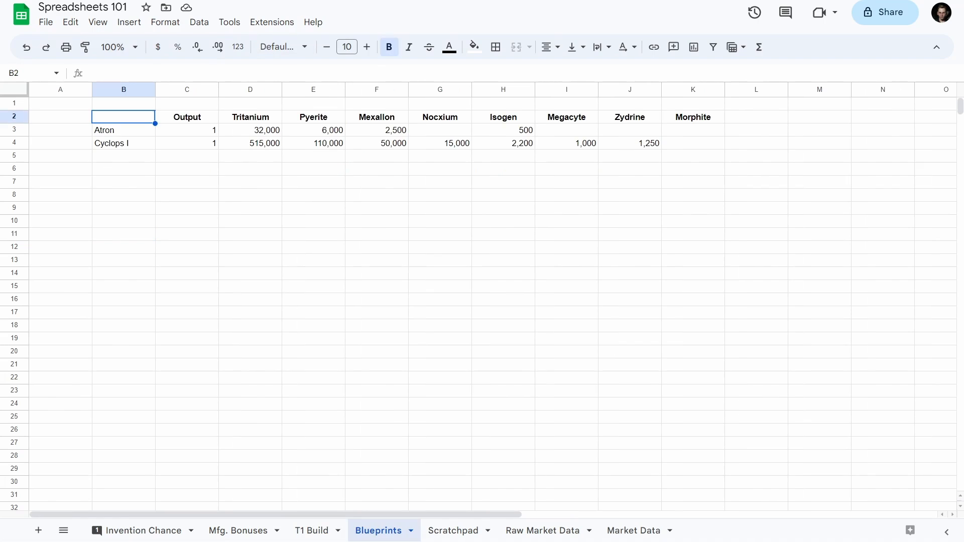
pyautogui.click(125, 89)
pyautogui.keyDown('shift'); pyautogui.click(673, 89); pyautogui.keyUp('shift')
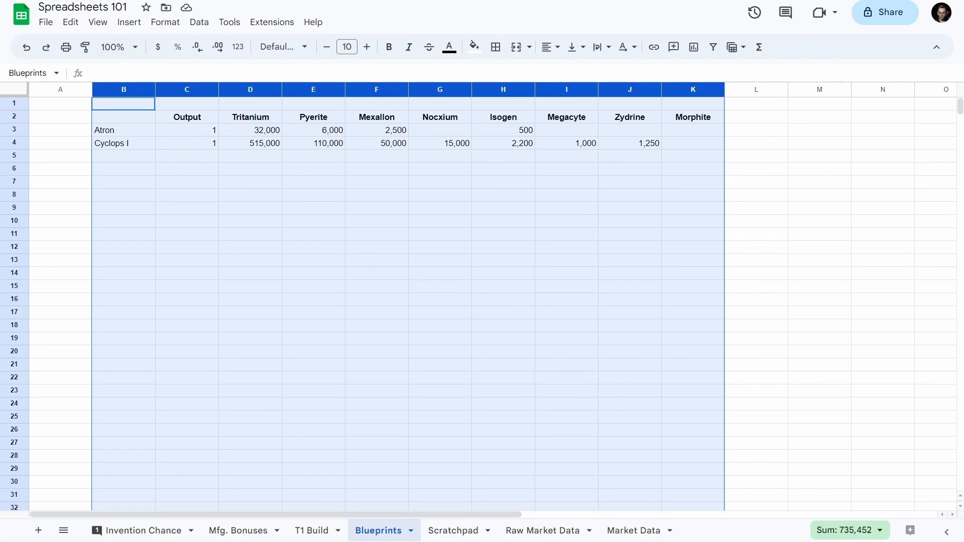
pyautogui.hotkey('ctrl', 'shift', 'pageup')
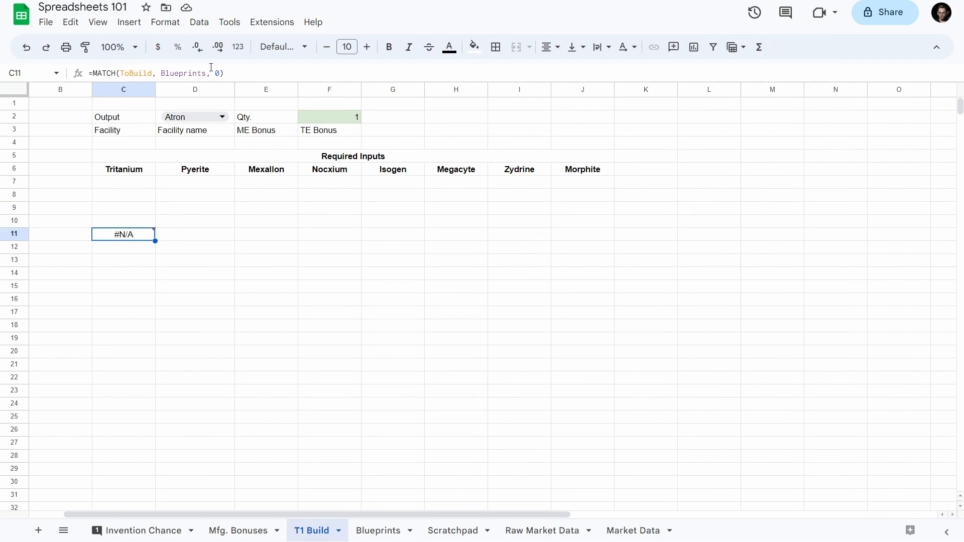
pyautogui.click(206, 73)
pyautogui.press('BackSpace')
pyautogui.write('Name')
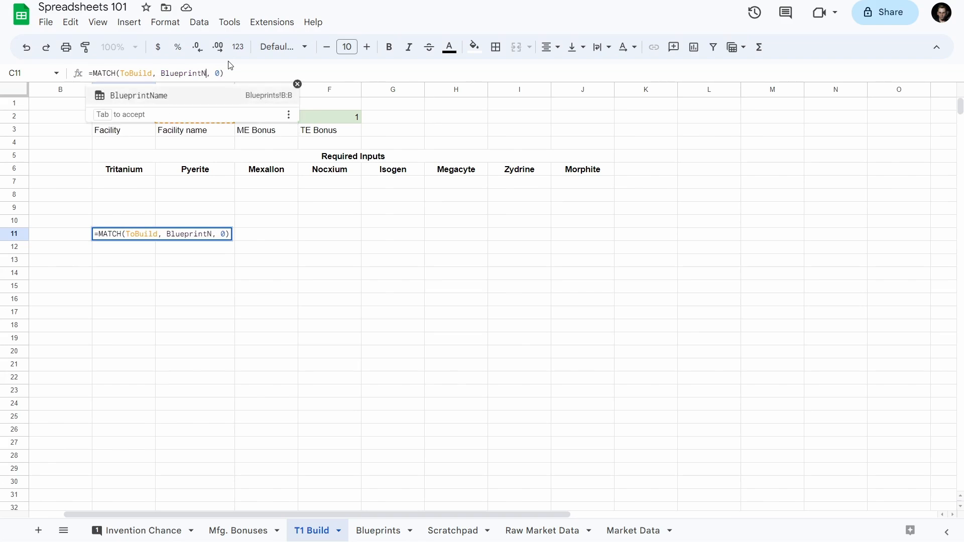
pyautogui.press('Tab')
pyautogui.press('Return')
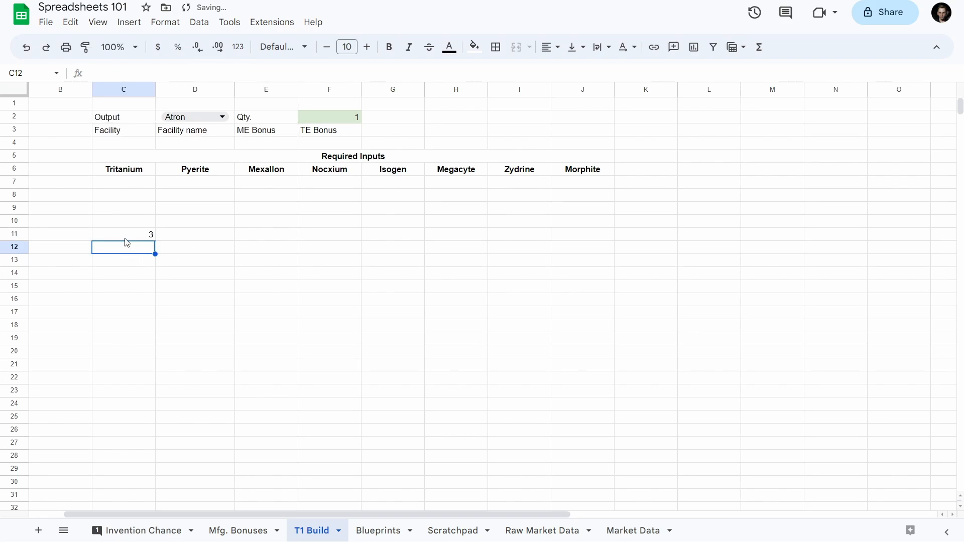
# - Start an INDEX formula in cell D11 of T1 Build and expand the function's help on its arguments
pyautogui.click(130, 225)
pyautogui.click(151, 233)
pyautogui.click(216, 234)
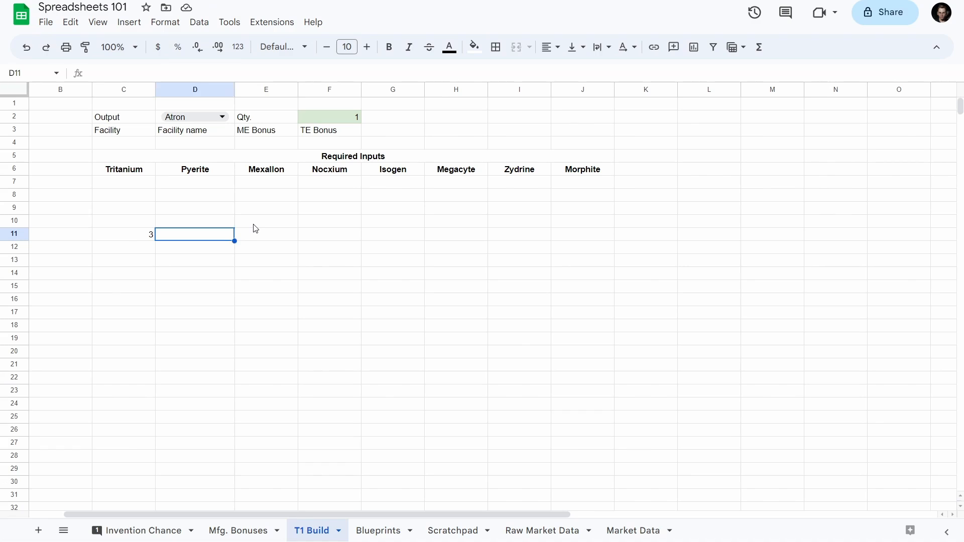
pyautogui.write('=INDEX(')
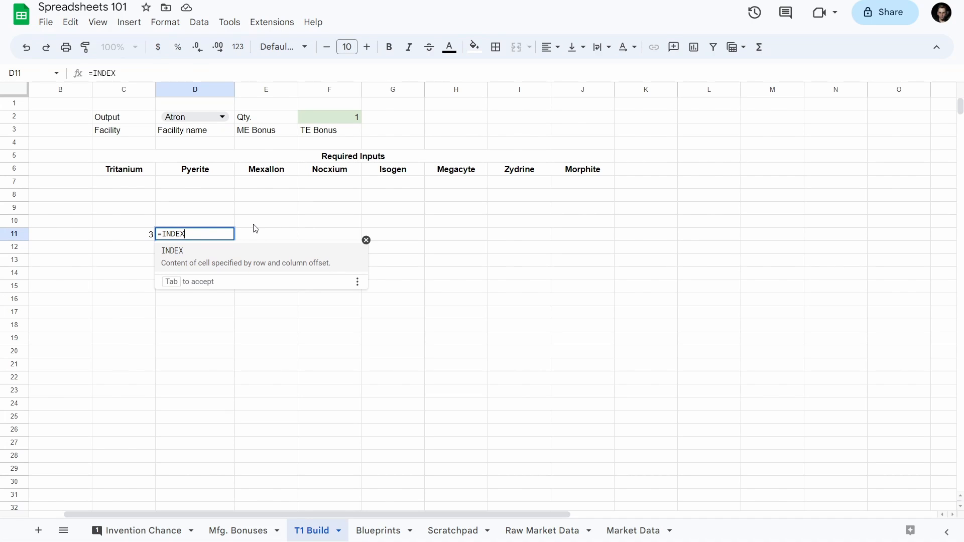
pyautogui.write('(')
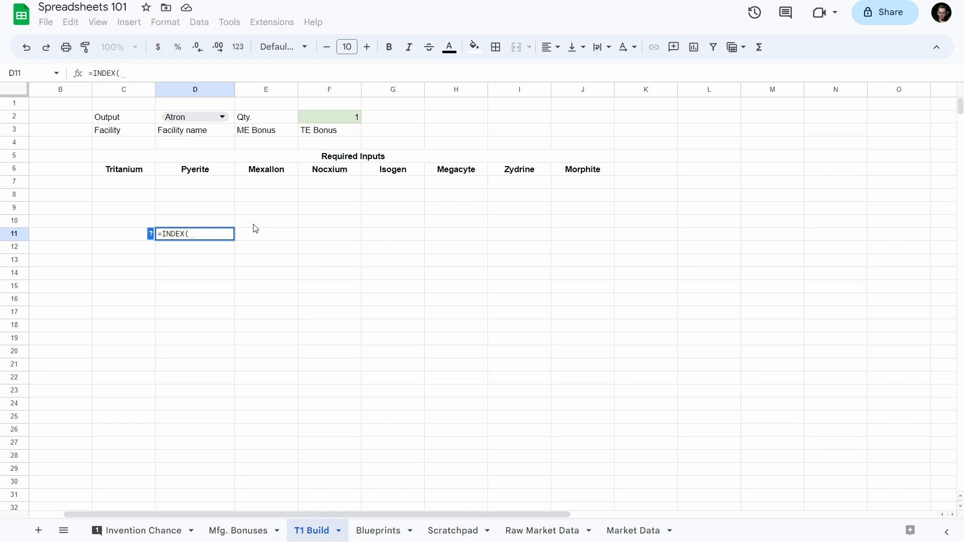
pyautogui.click(151, 234)
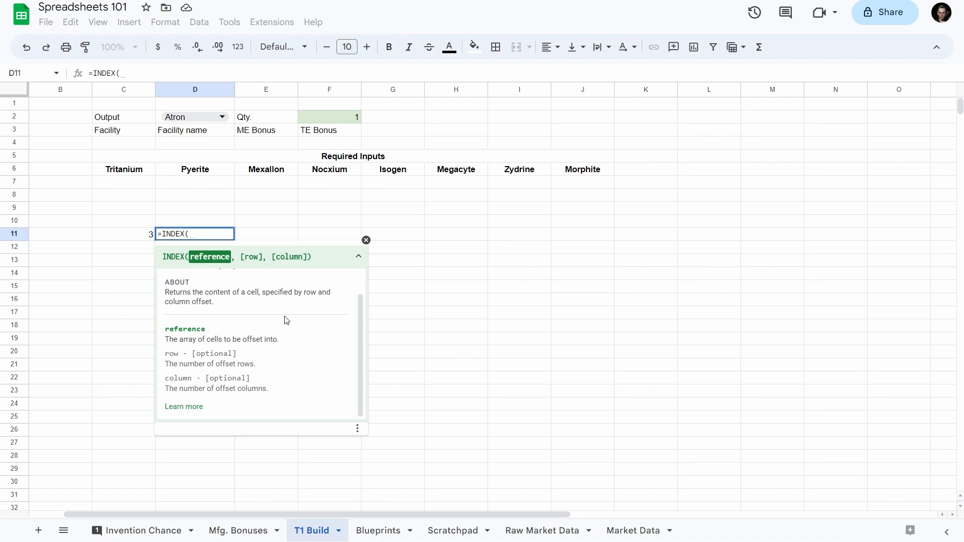
# - Complete the formula in D11 of T1 Build as =INDEX(Blueprints, C11, 4)
pyautogui.write('Blueprints')
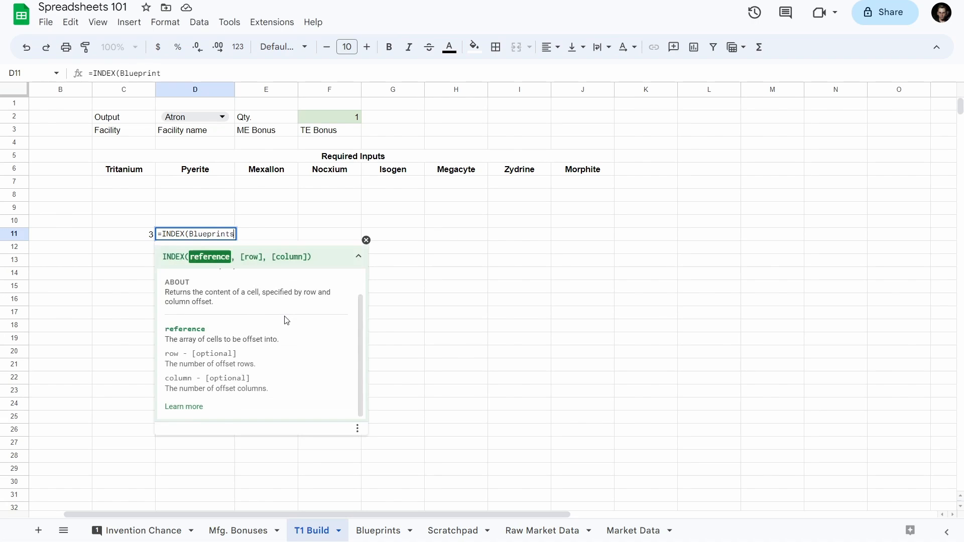
pyautogui.write(',')
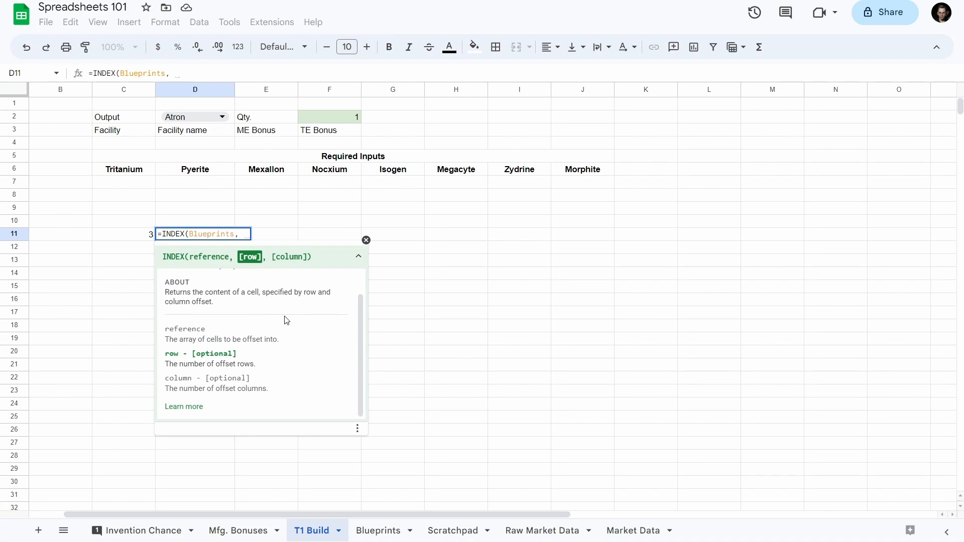
pyautogui.click(122, 240)
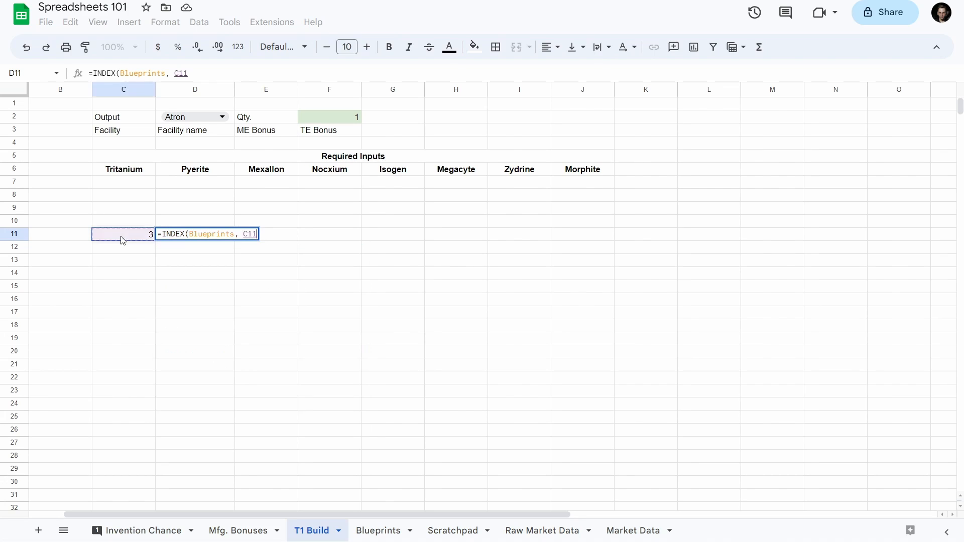
pyautogui.write(', ')
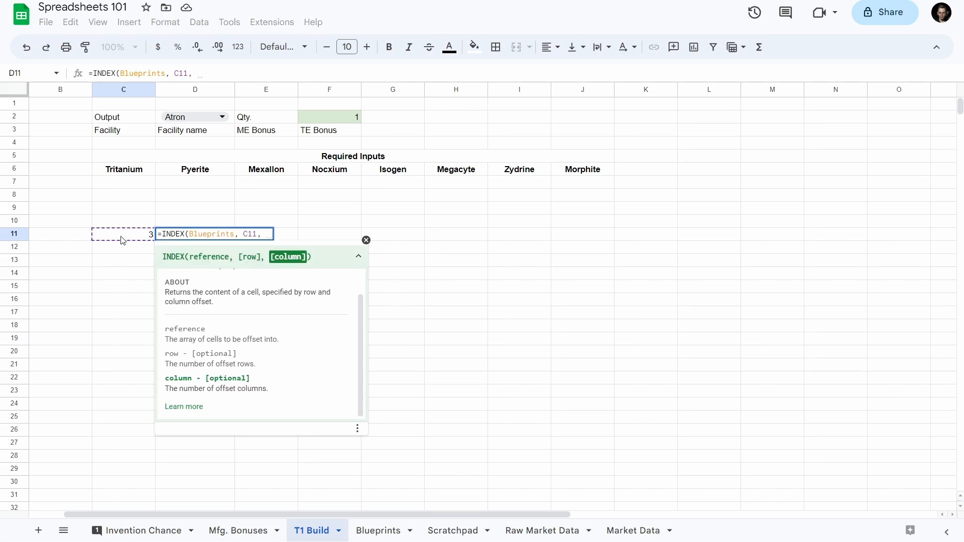
pyautogui.write('4')
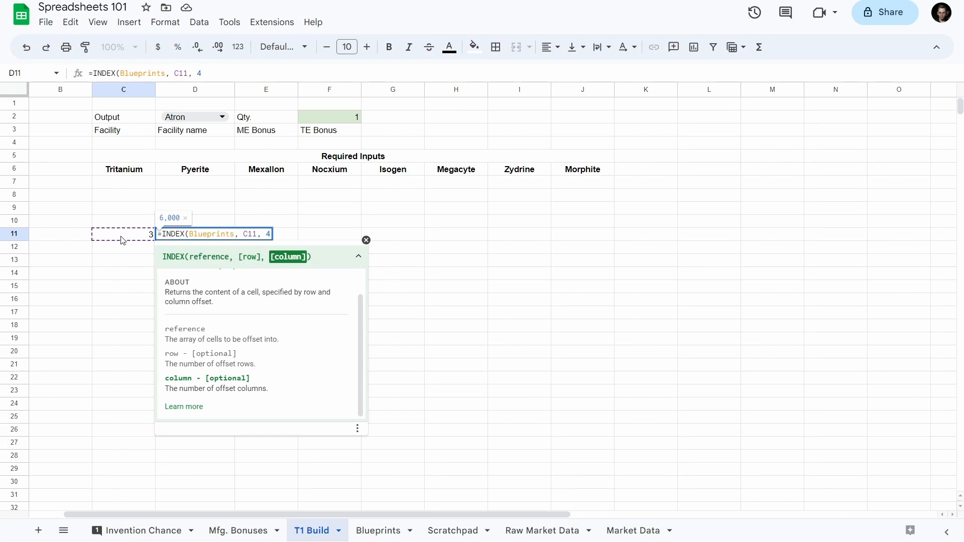
pyautogui.write(')')
pyautogui.press('Return')
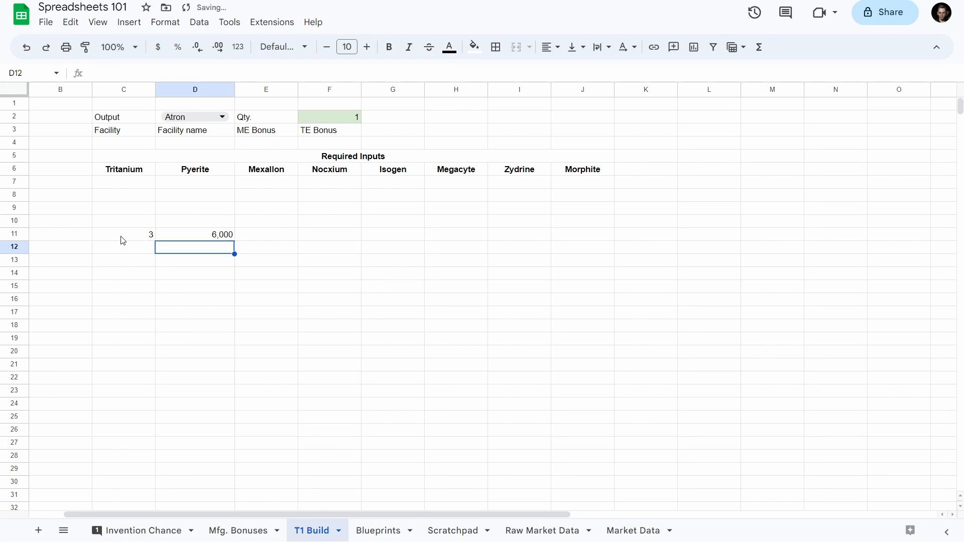
pyautogui.press('Up')
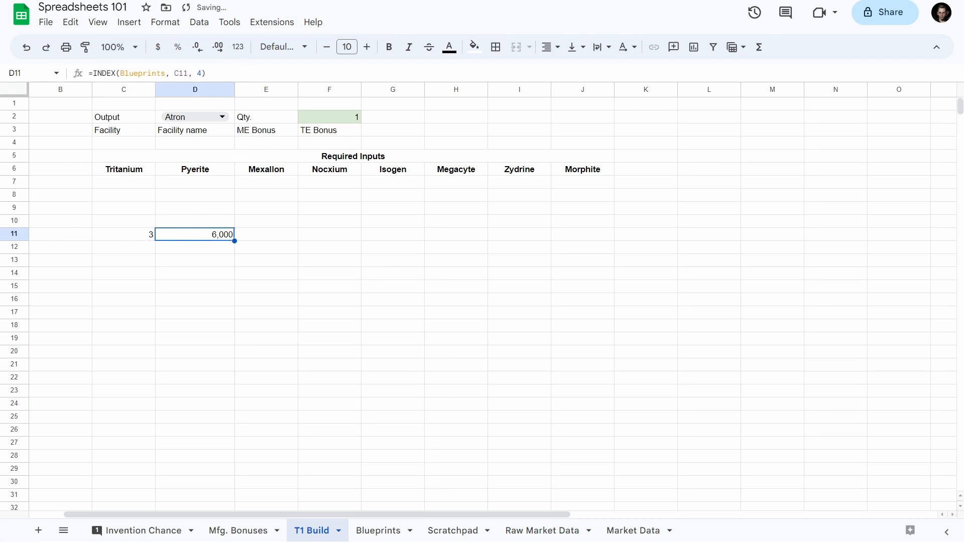
# - Examine the extent of columns B to K on Blueprints and count across from column B to the Atron row's Pyerite value
pyautogui.hotkey('ctrl', 'Tab')
pyautogui.click(183, 146)
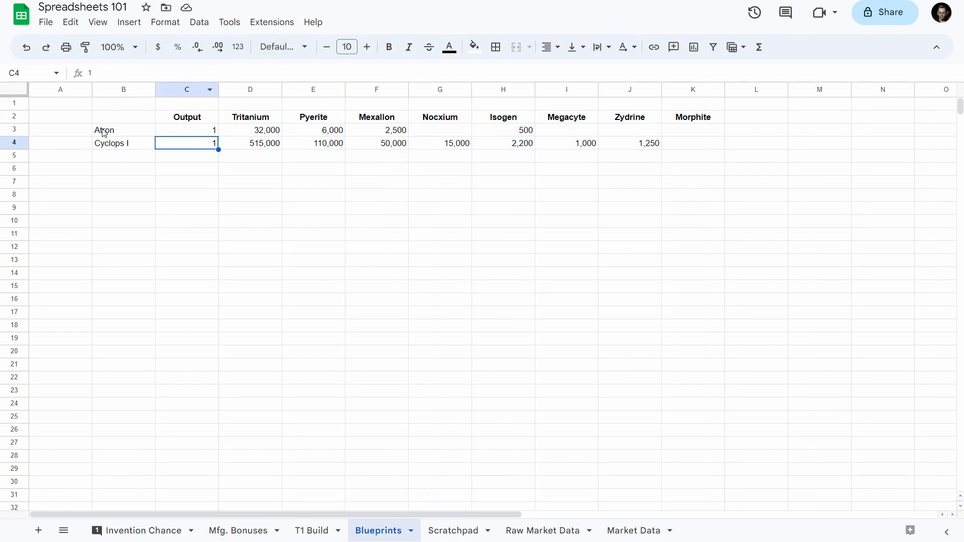
pyautogui.click(121, 119)
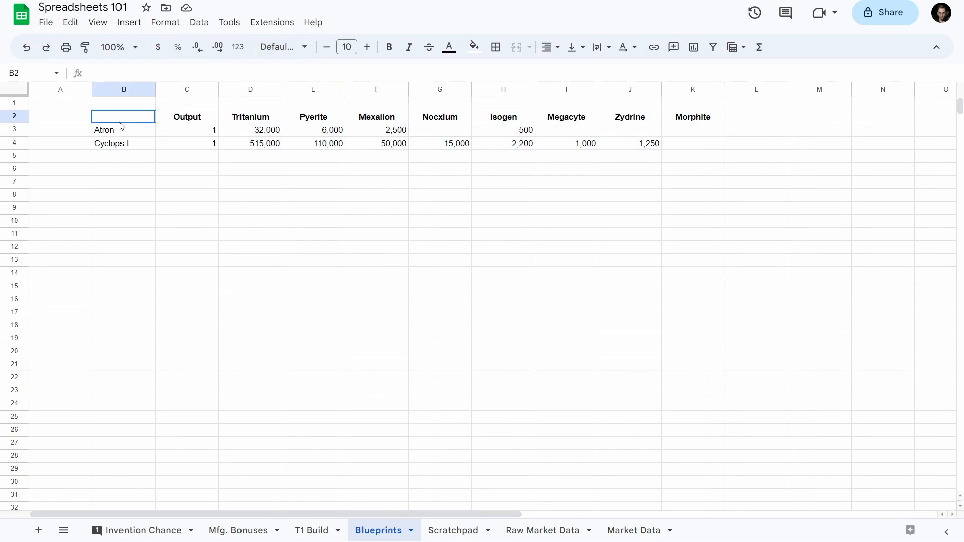
pyautogui.click(120, 95)
pyautogui.keyDown('shift'); pyautogui.click(690, 89); pyautogui.keyUp('shift')
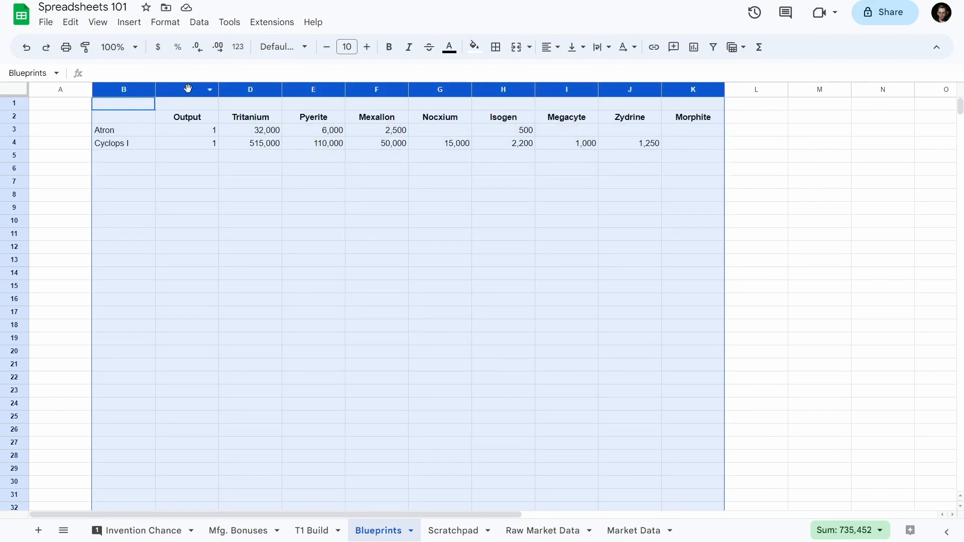
pyautogui.click(176, 129)
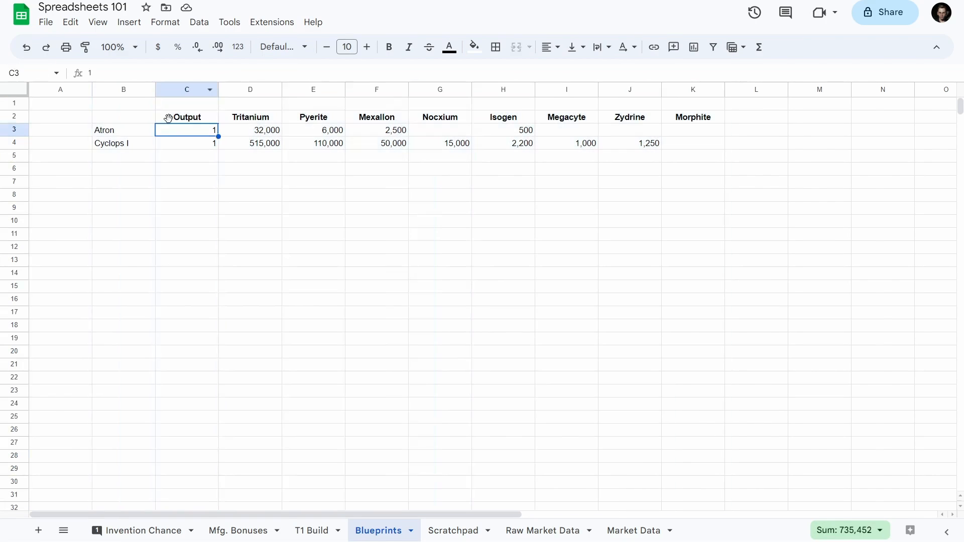
pyautogui.click(124, 89)
pyautogui.click(194, 90)
pyautogui.click(252, 90)
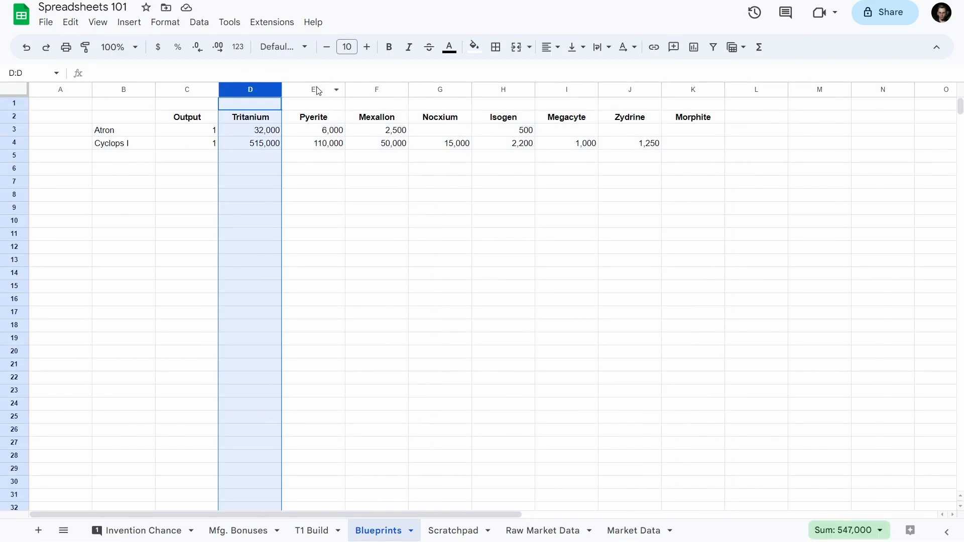
pyautogui.click(318, 90)
pyautogui.click(325, 133)
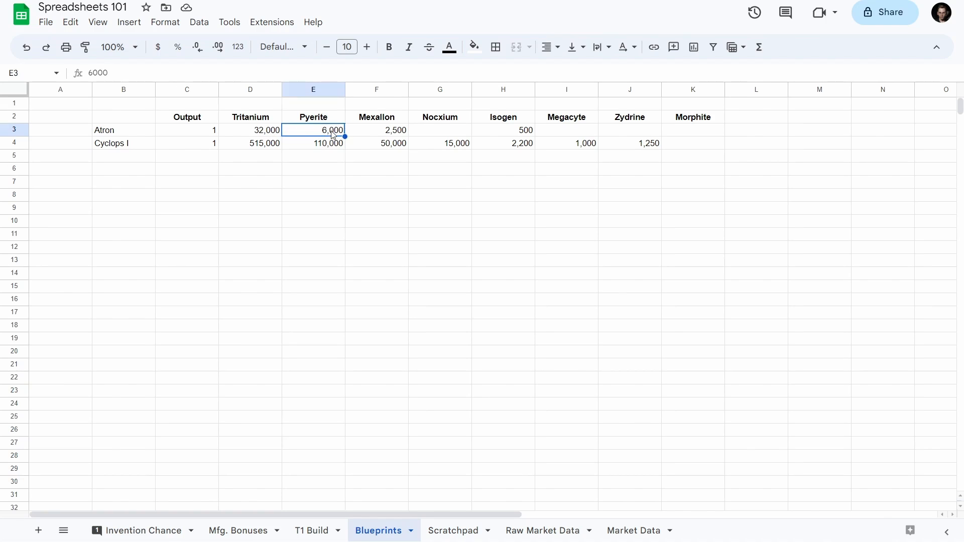
# - Review the row argument of the INDEX formula in D11 on T1 Build and the MATCH formula in C11 it refers to
pyautogui.hotkey('ctrl', 'shift', 'pageup')
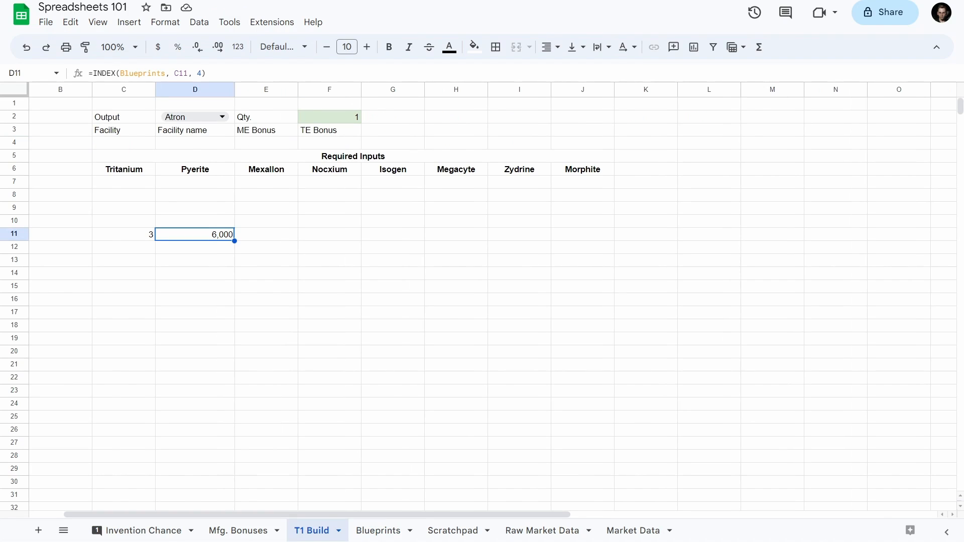
pyautogui.click(181, 74)
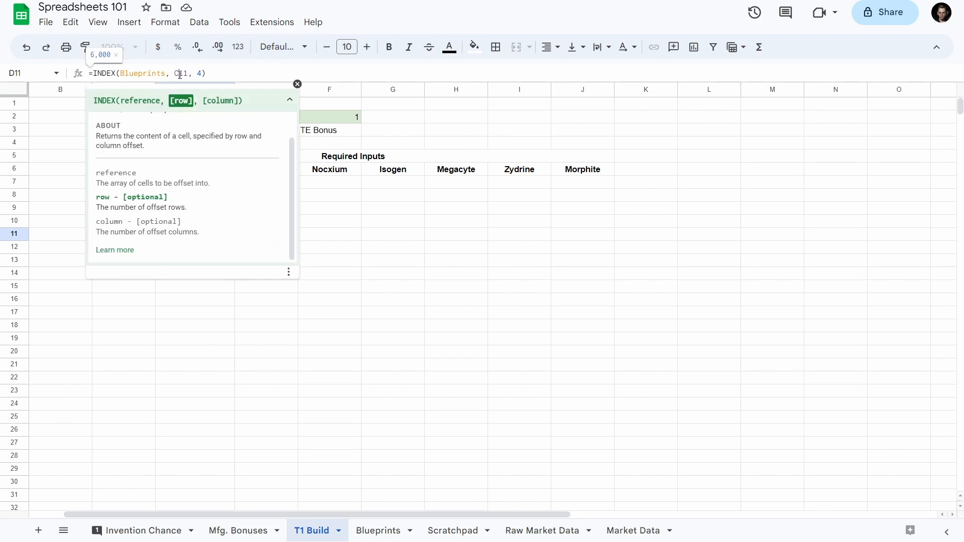
pyautogui.click(343, 189)
pyautogui.click(139, 236)
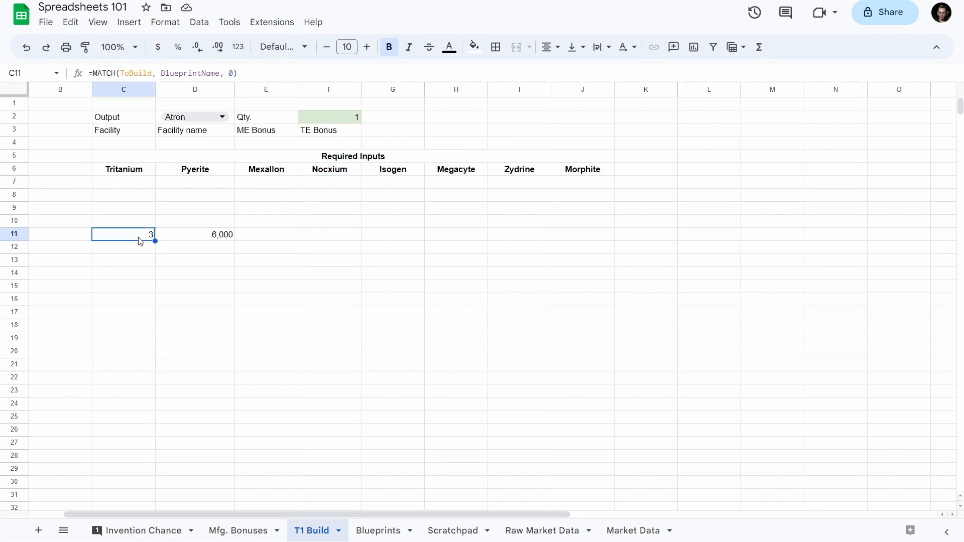
pyautogui.click(195, 238)
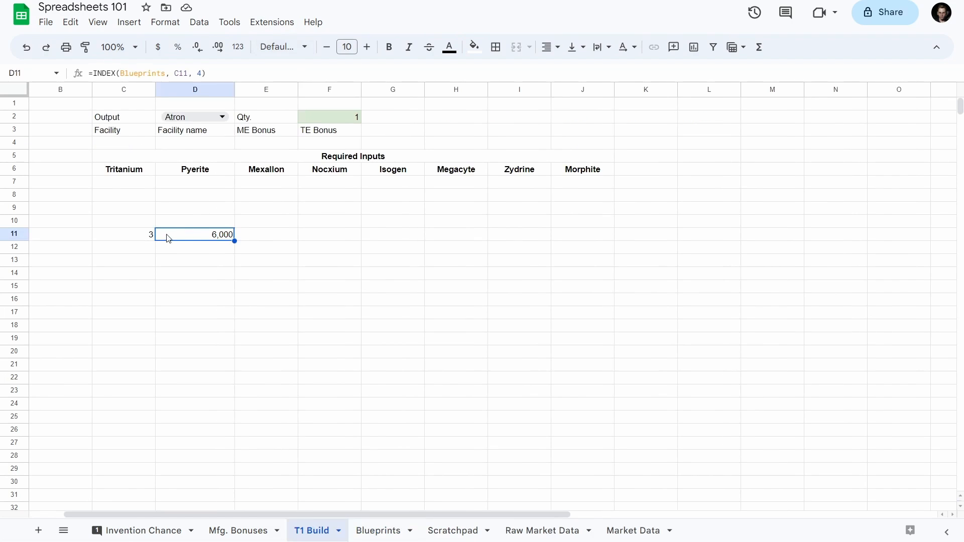
# - Replace the C11 reference in D11's INDEX formula with a copy of C11's MATCH(ToBuild, BlueprintName, 0)
pyautogui.click(148, 237)
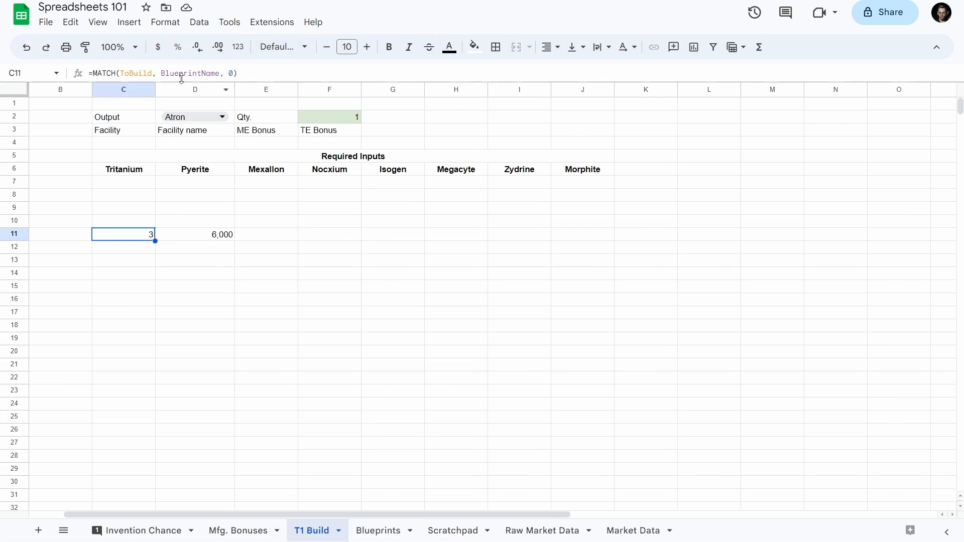
pyautogui.moveTo(239, 74); pyautogui.dragTo(93, 73)
pyautogui.hotkey('ctrl', 'c')
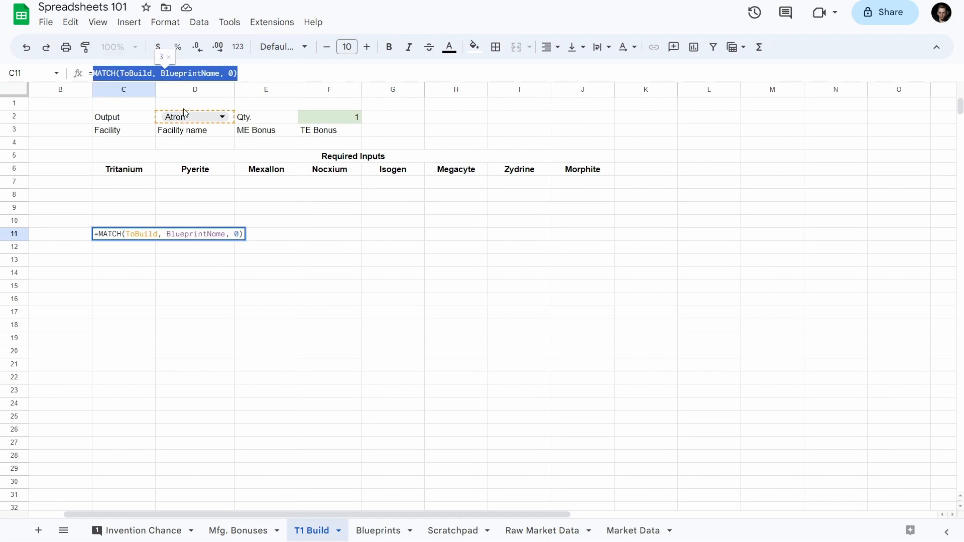
pyautogui.click(185, 235)
pyautogui.press('Escape')
pyautogui.click(187, 238)
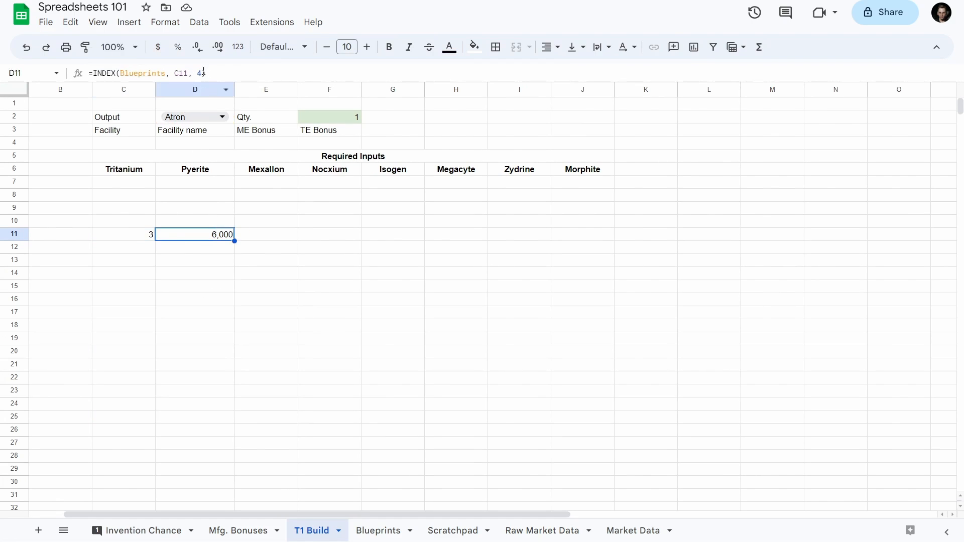
pyautogui.click(186, 73)
pyautogui.moveTo(189, 73); pyautogui.dragTo(174, 73)
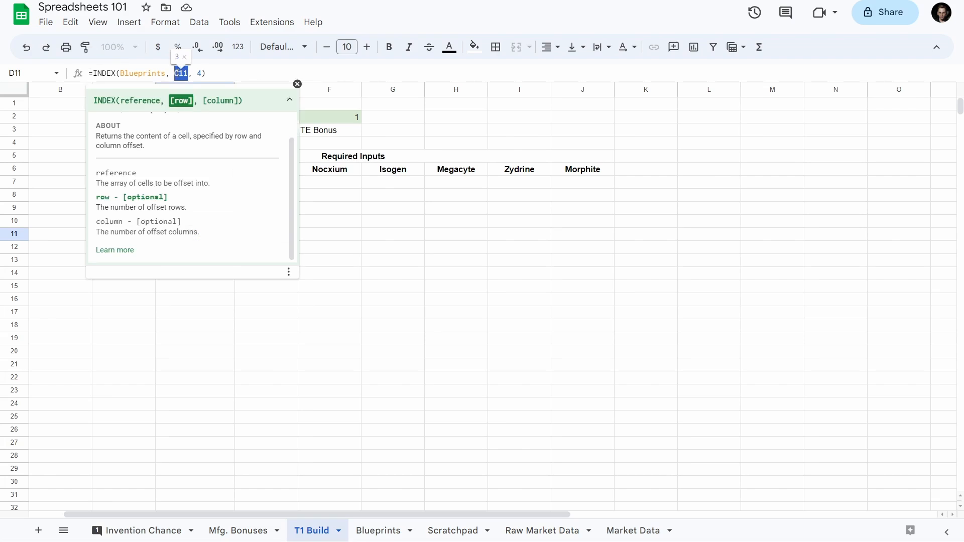
pyautogui.hotkey('ctrl', 'v')
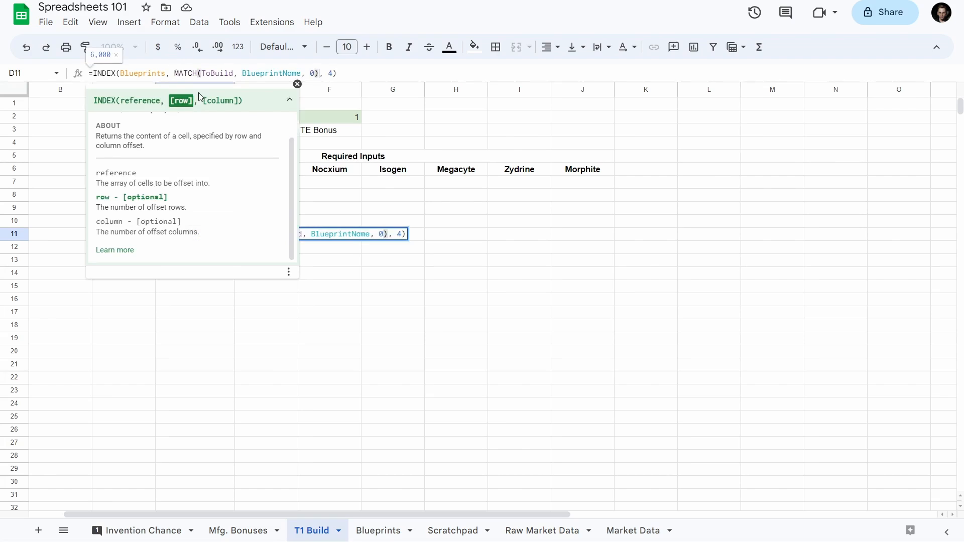
pyautogui.click(333, 73)
pyautogui.press('Return')
pyautogui.press('Up')
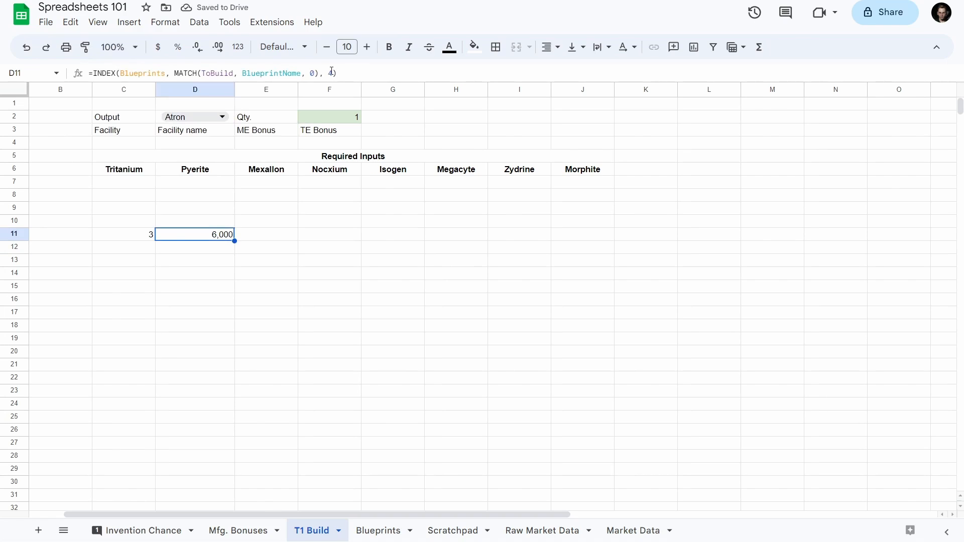
pyautogui.doubleClick(331, 74)
pyautogui.hotkey('ctrl', 'v')
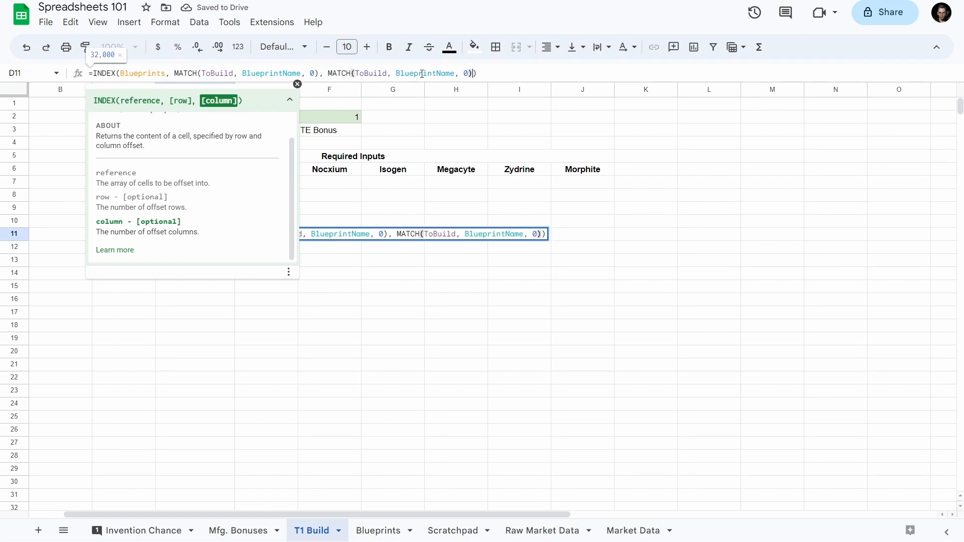
pyautogui.click(364, 74)
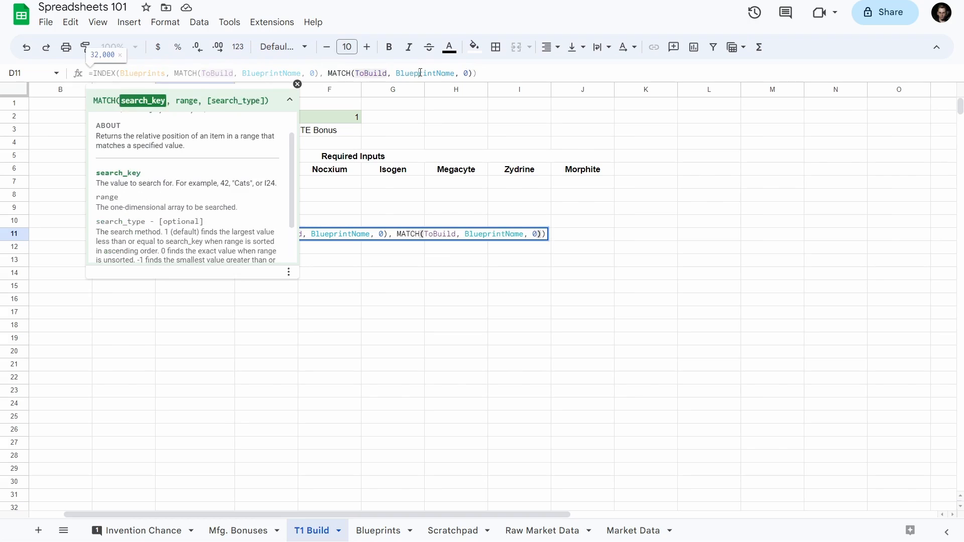
pyautogui.click(425, 73)
pyautogui.doubleClick(422, 74)
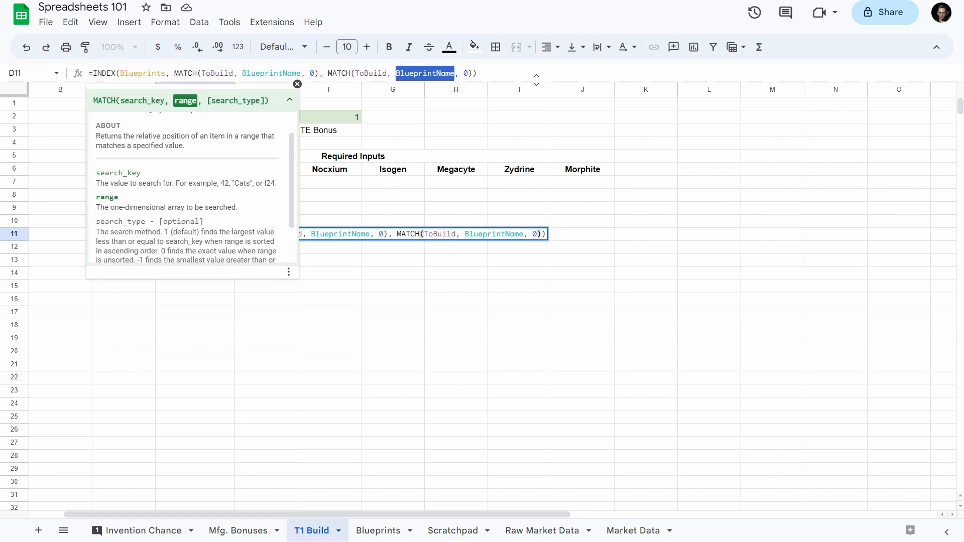
pyautogui.write('"P')
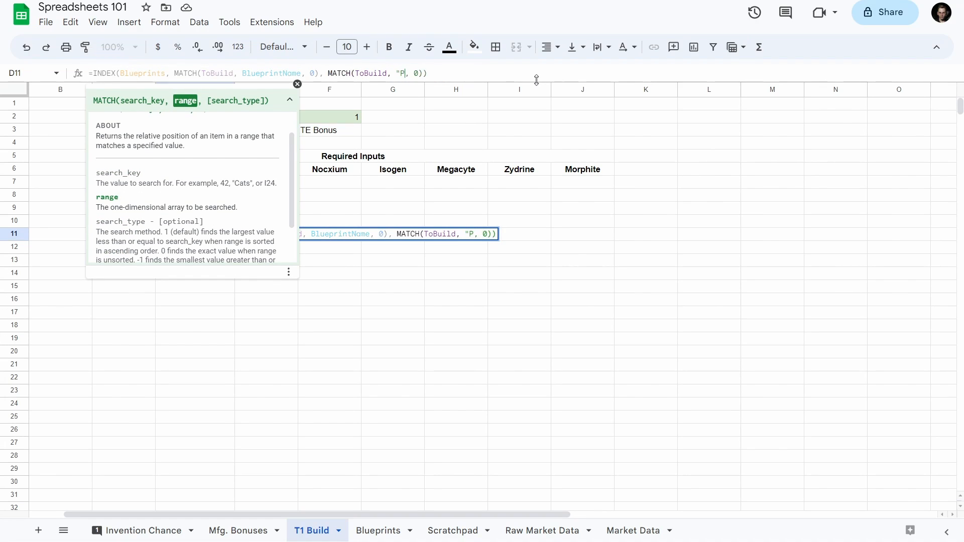
pyautogui.press('Escape')
pyautogui.hotkey('ctrl', 'z')
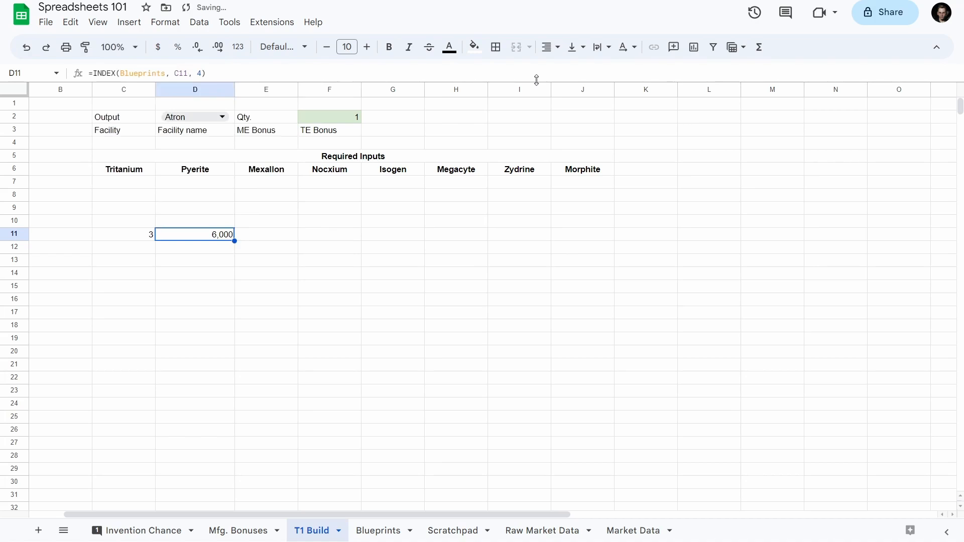
pyautogui.hotkey('ctrl', 'z')
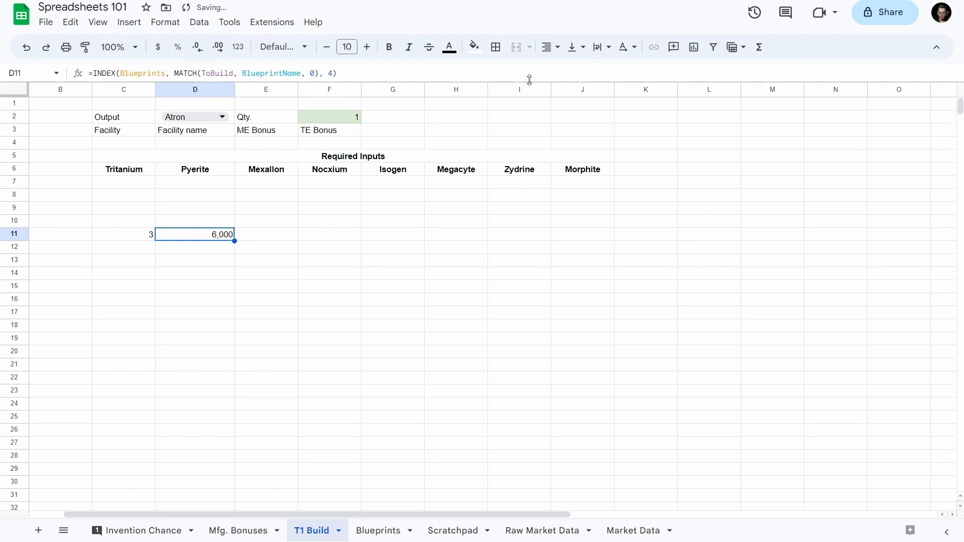
# - Replace the column number 4 in D11's INDEX formula with MATCH("Pyerite", BlueprintName, 0)
pyautogui.click(331, 73)
pyautogui.doubleClick(330, 73)
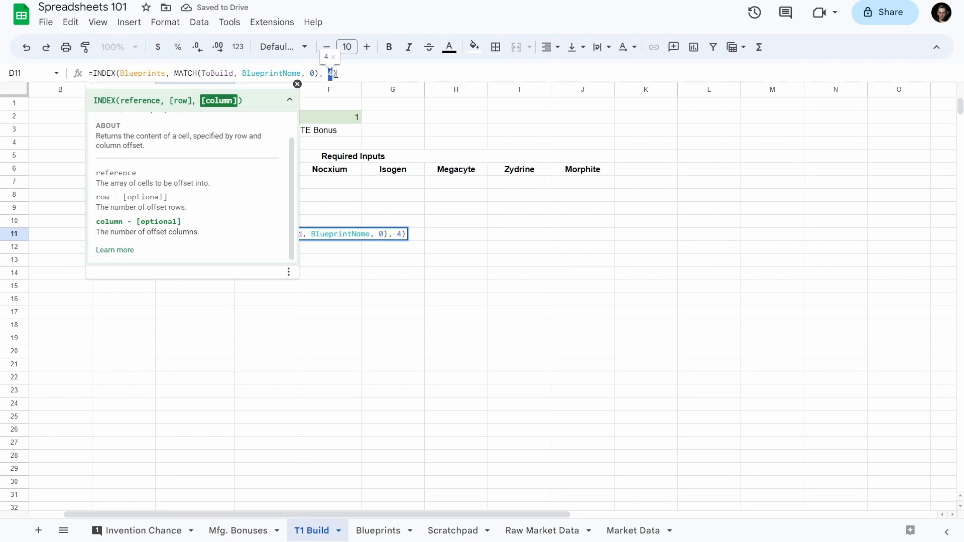
pyautogui.write('MATCH(ToBuild, BlueprintName, 0)')
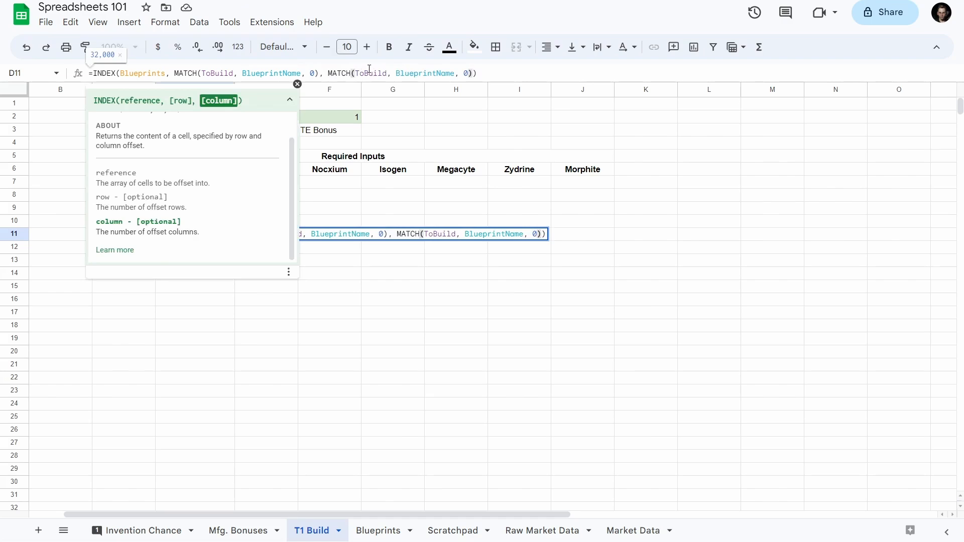
pyautogui.doubleClick(373, 73)
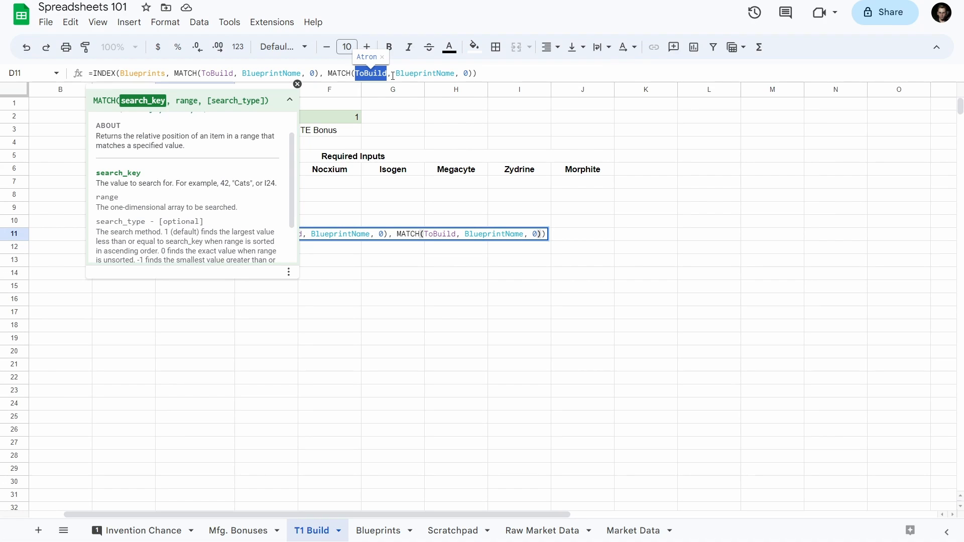
pyautogui.write('"Pyerite"')
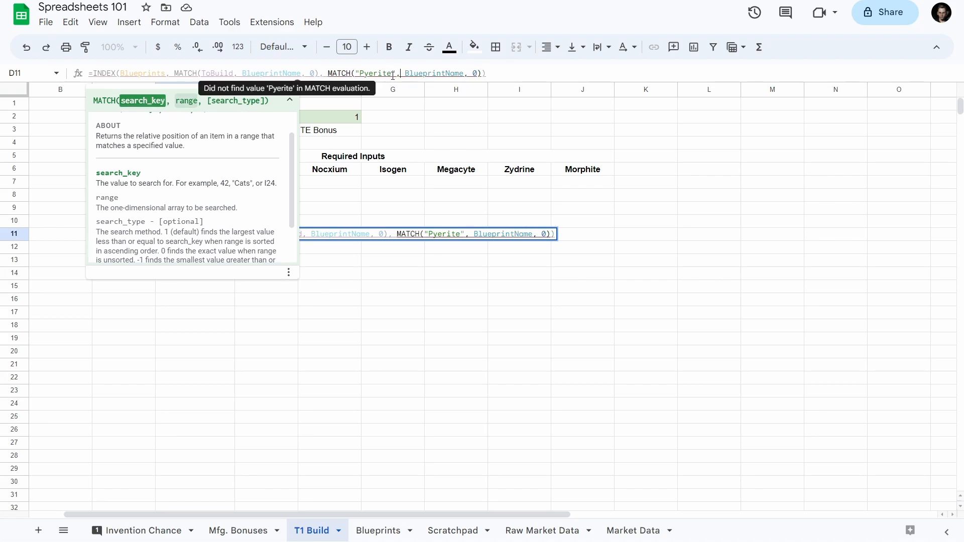
# - Try Blueprints instead of BlueprintName as the range of the "Pyerite" MATCH in D11's INDEX formula
pyautogui.press('Right')
pyautogui.press('Right')
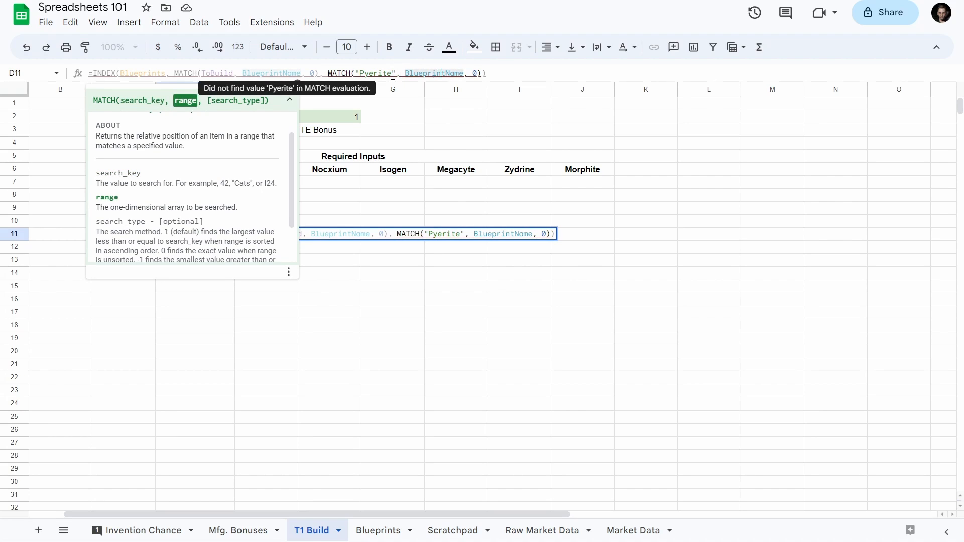
pyautogui.hotkey('shift', 'Left')
pyautogui.hotkey('shift', 'Left')
pyautogui.hotkey('shift', 'Left')
pyautogui.hotkey('shift', 'Left')
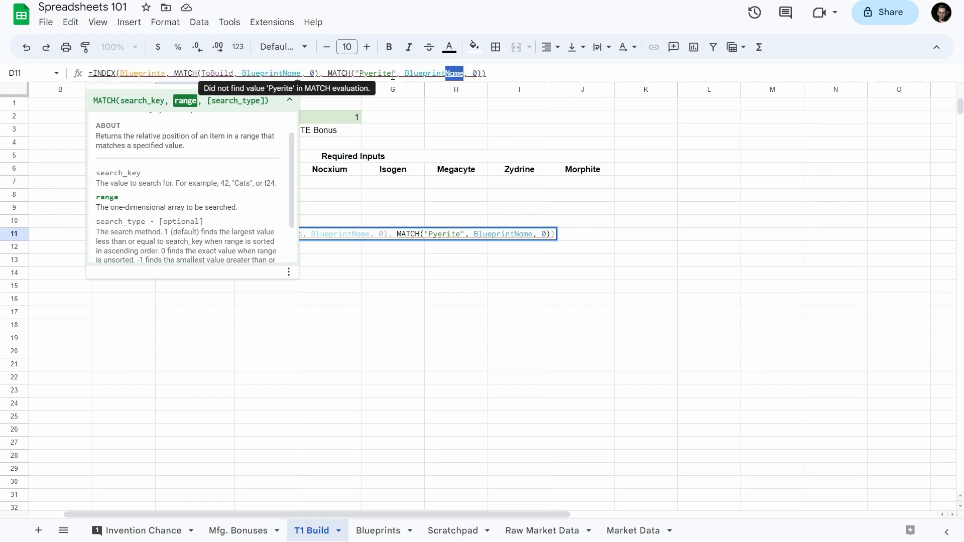
pyautogui.write('s')
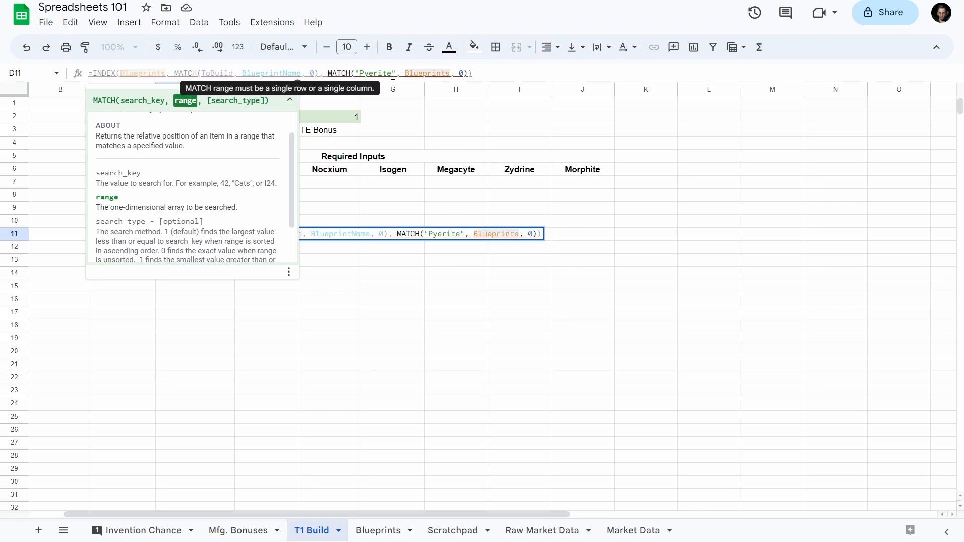
pyautogui.press('Return')
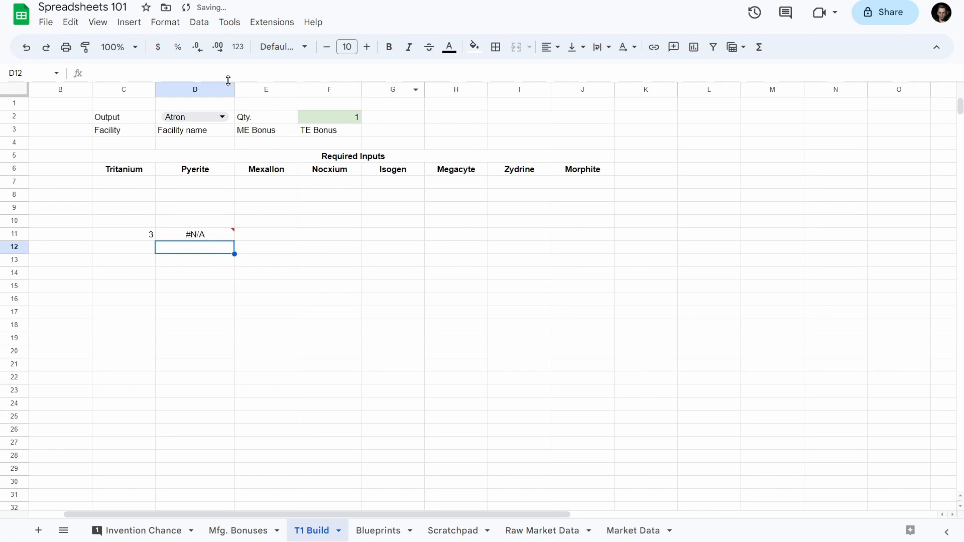
# - Define row 2 of the Blueprints sheet as a named range called BlueprintInput
pyautogui.click(376, 538)
pyautogui.click(12, 116)
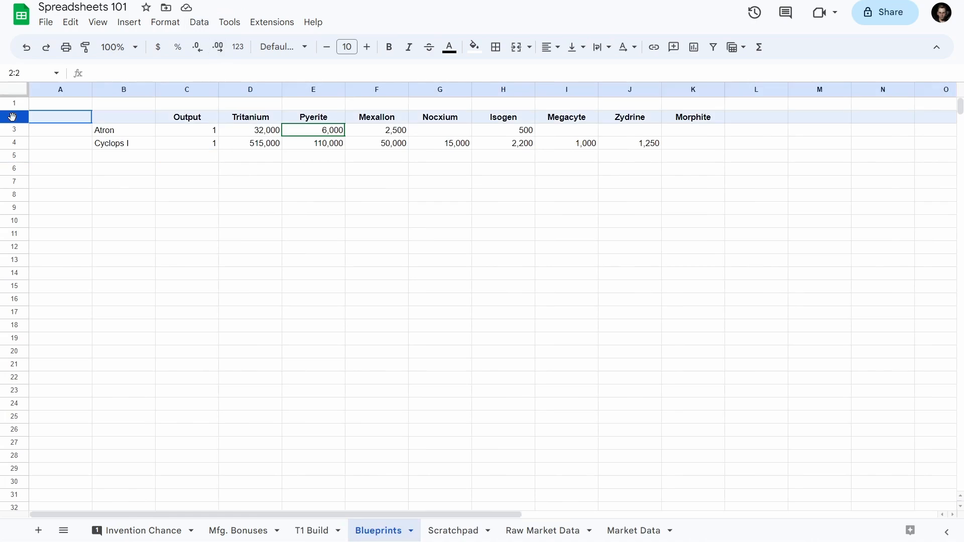
pyautogui.rightClick(63, 118)
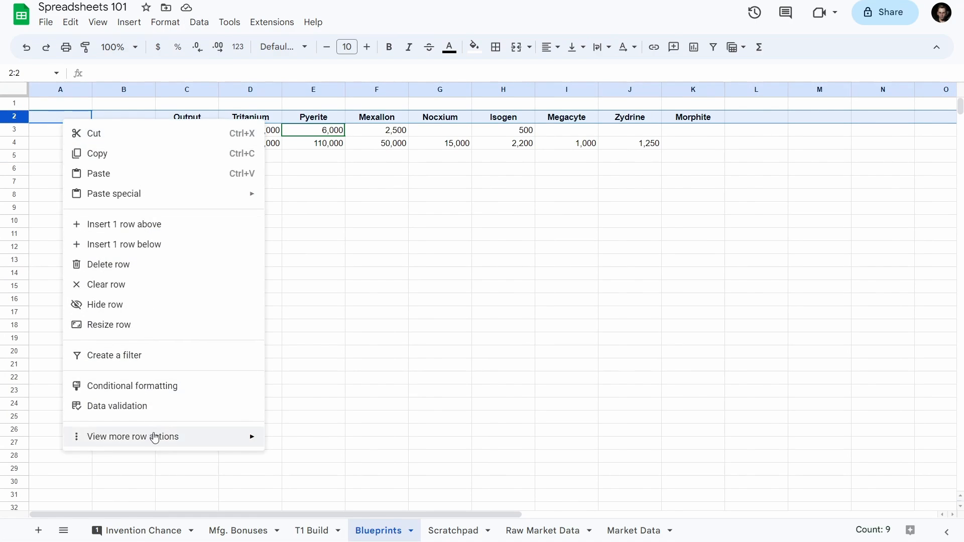
pyautogui.moveTo(155, 436)
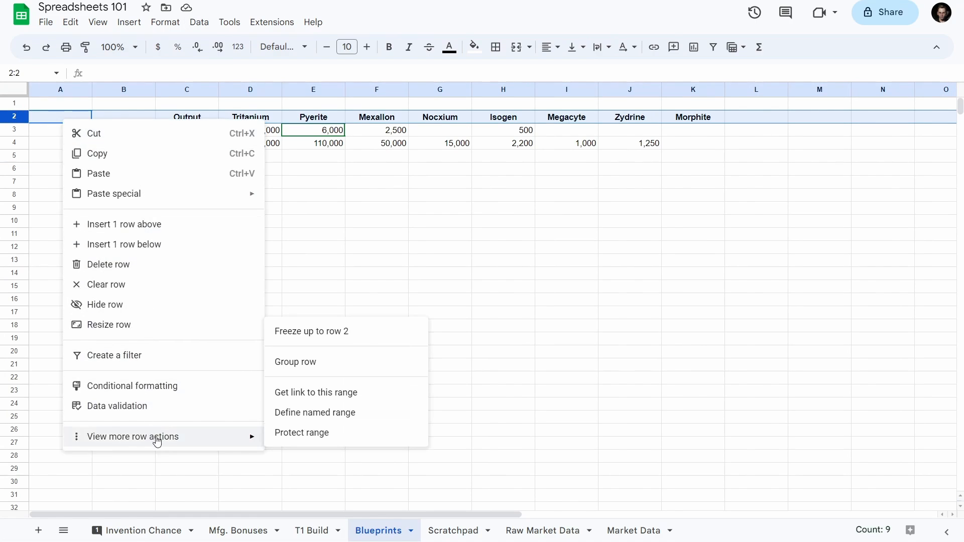
pyautogui.click(369, 415)
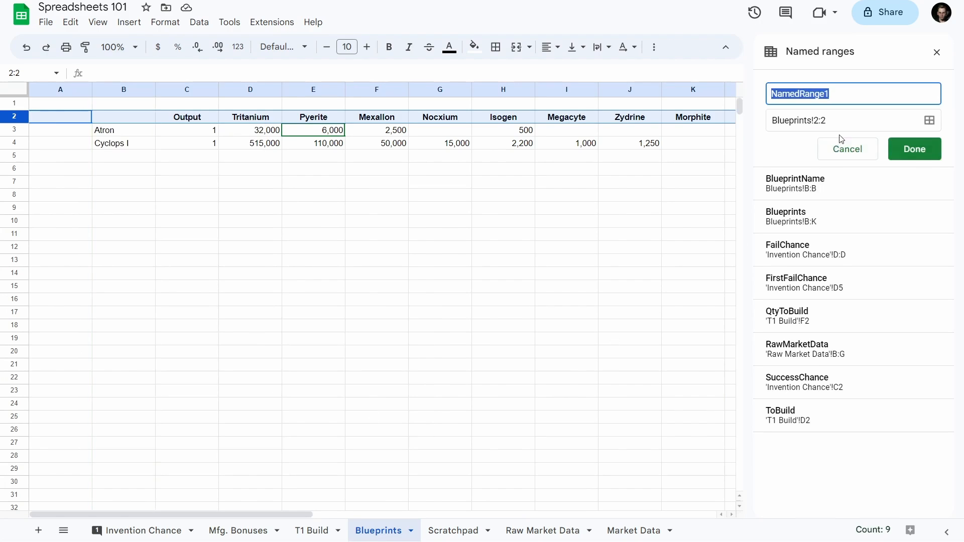
pyautogui.write('B')
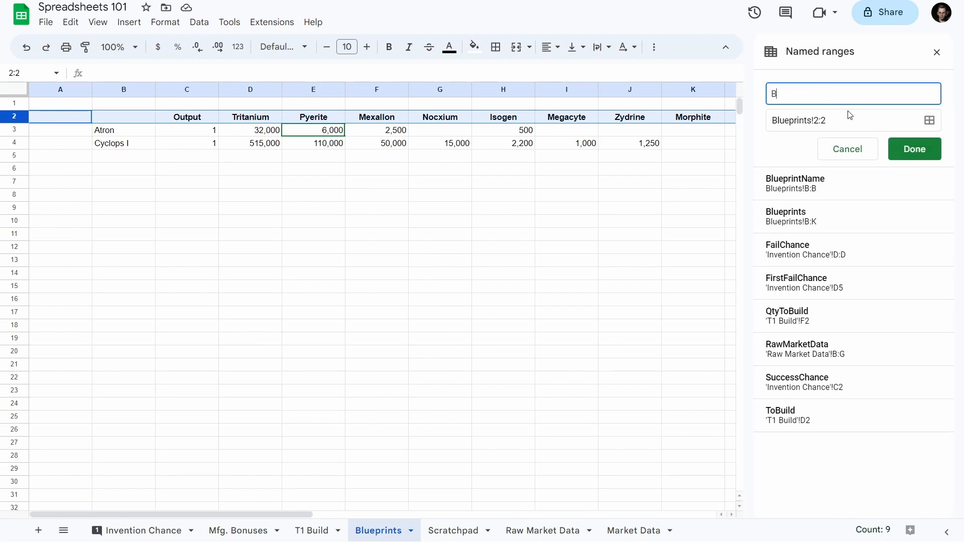
pyautogui.write('lueprintInput')
pyautogui.click(932, 155)
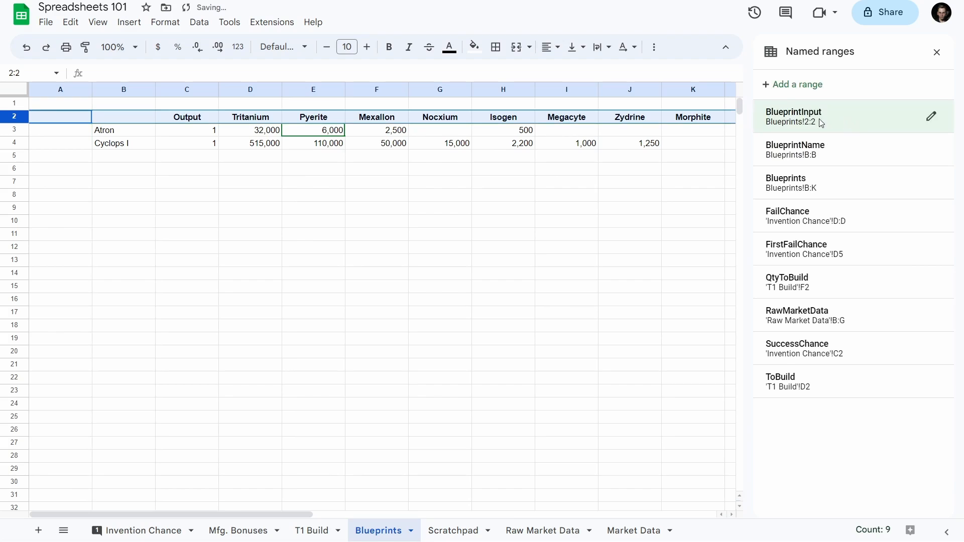
# - Set the range of the "Pyerite" MATCH in T1 Build's D11 formula to BlueprintInput
pyautogui.click(317, 532)
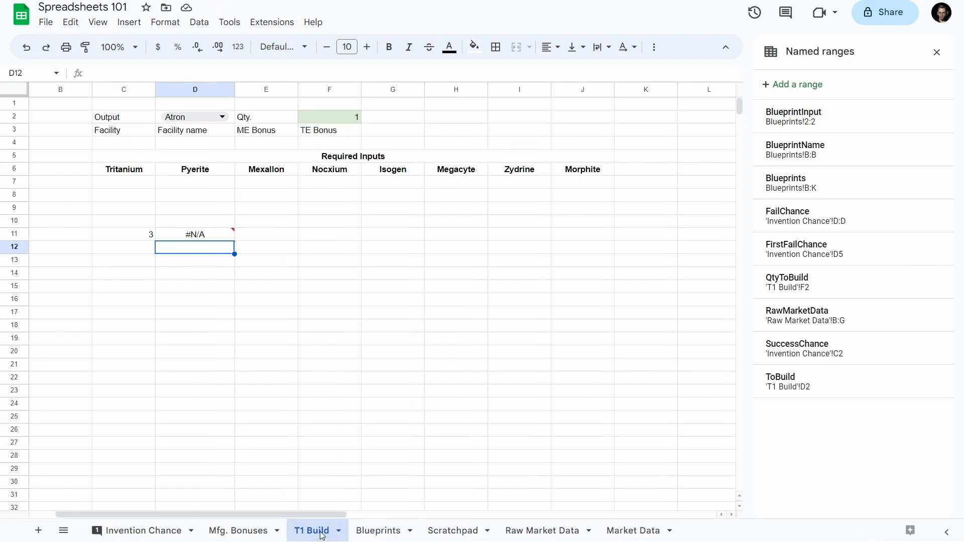
pyautogui.click(937, 53)
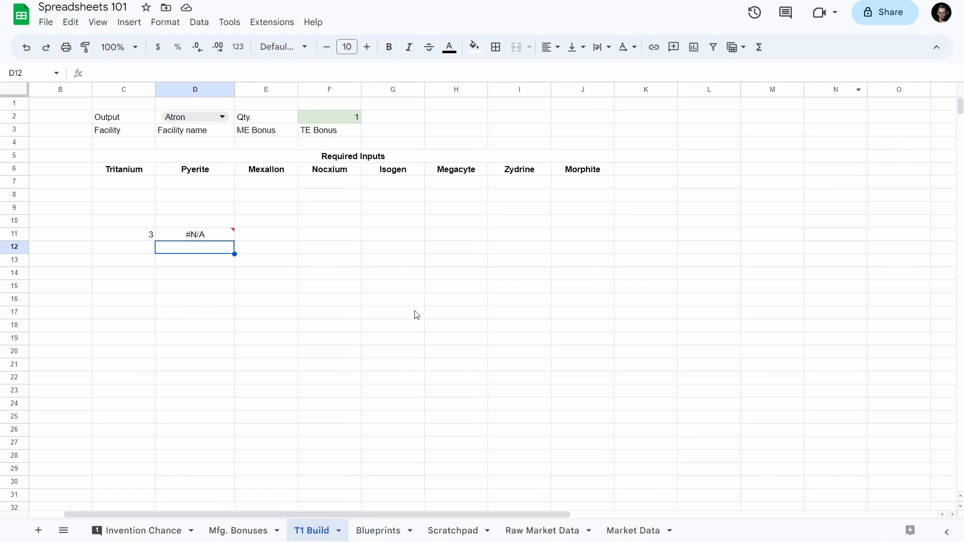
pyautogui.click(209, 233)
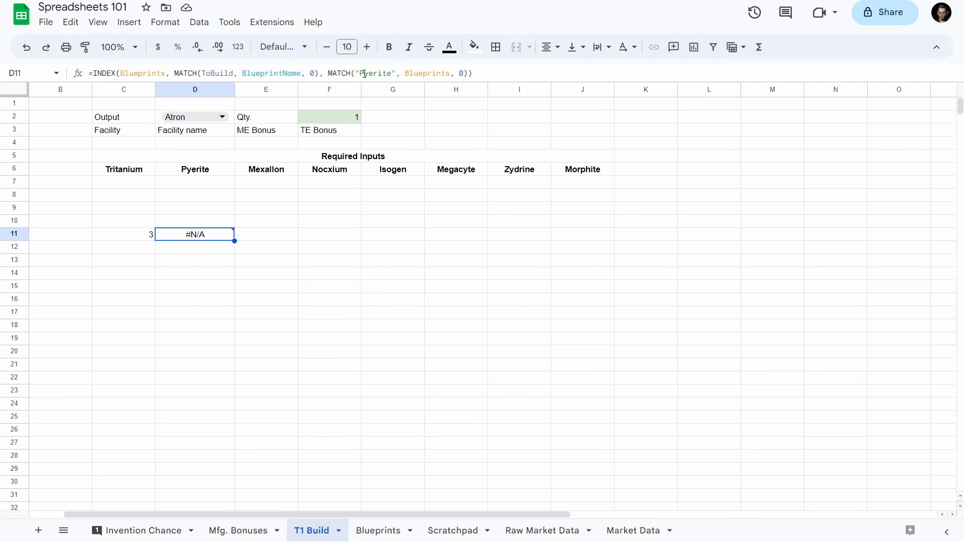
pyautogui.click(427, 73)
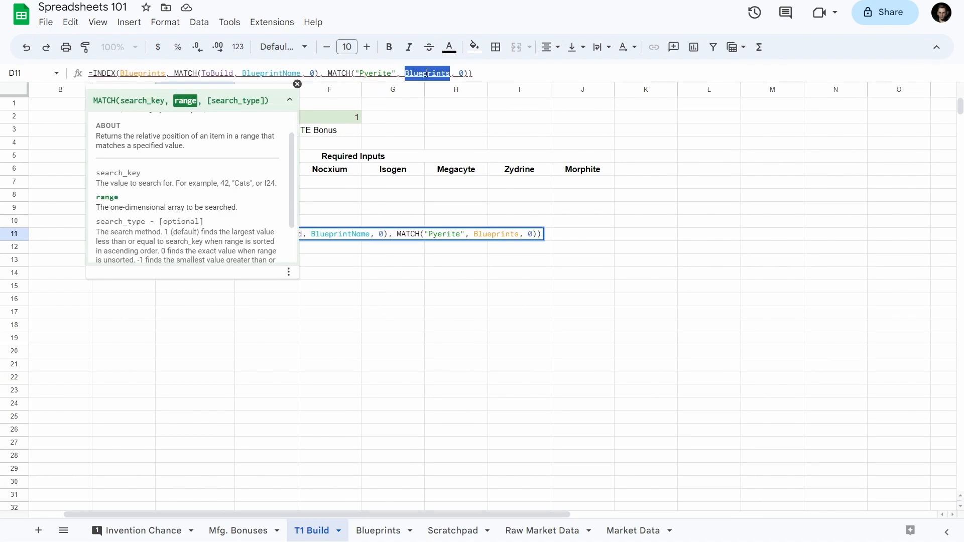
pyautogui.press('BackSpace')
pyautogui.write('Input')
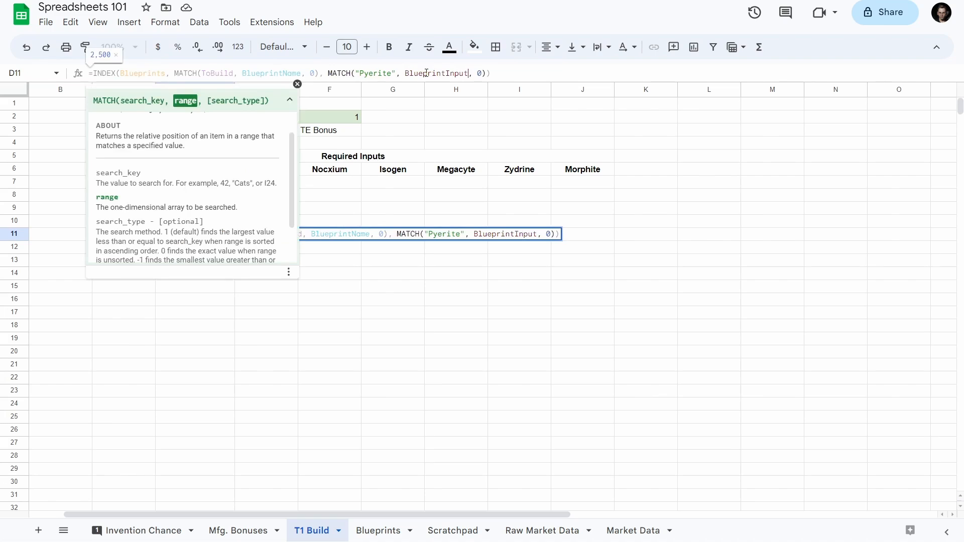
pyautogui.press('Return')
pyautogui.press('Up')
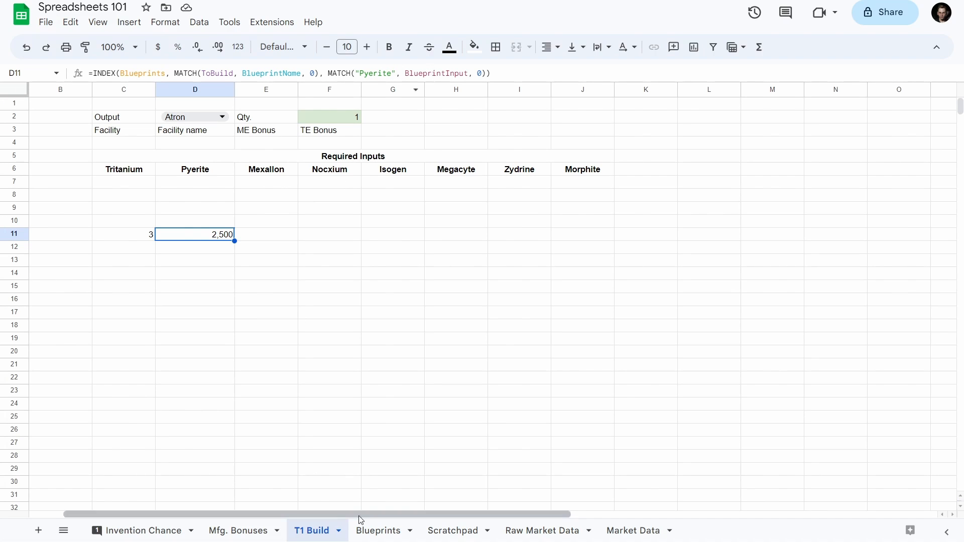
# - Compare D11's result on T1 Build with the Atron row on Blueprints and review the INDEX formula's reference argument
pyautogui.click(388, 531)
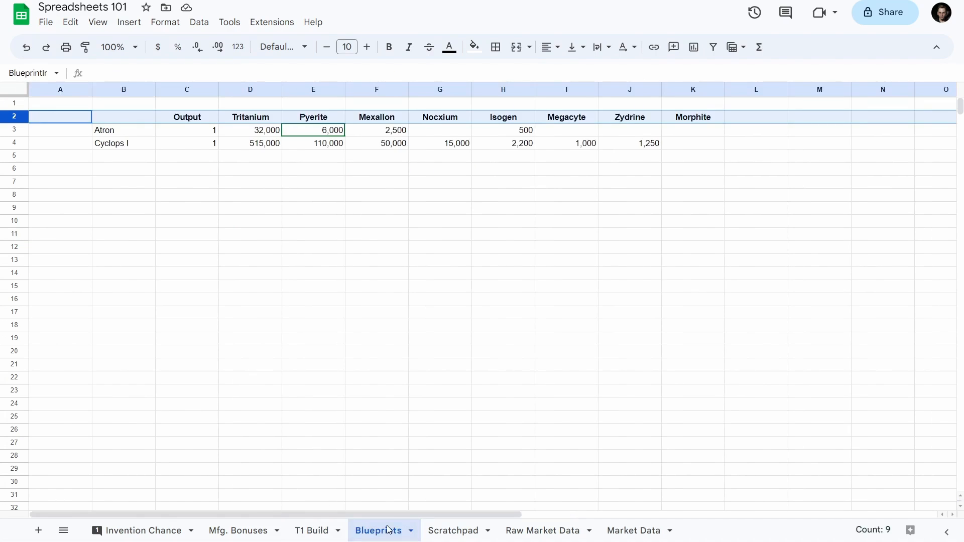
pyautogui.click(318, 534)
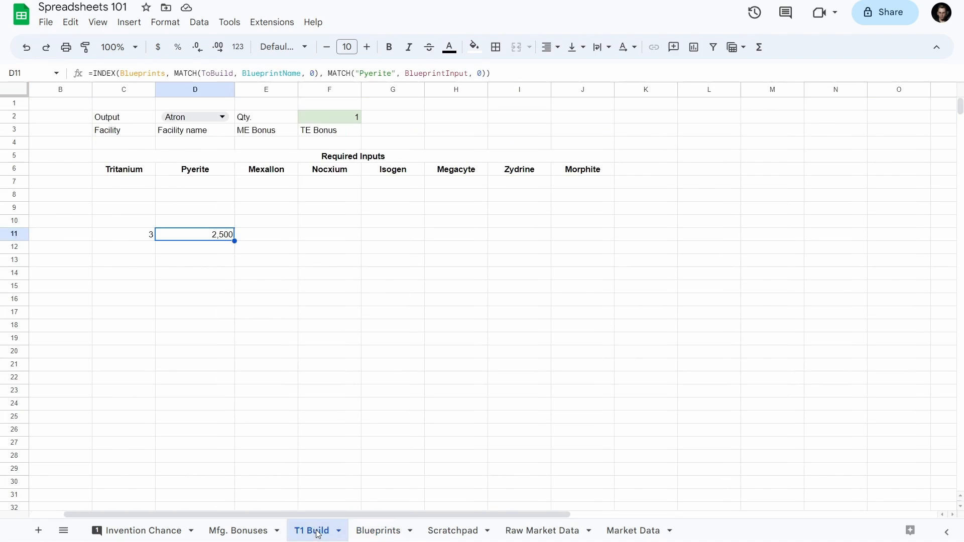
pyautogui.click(394, 536)
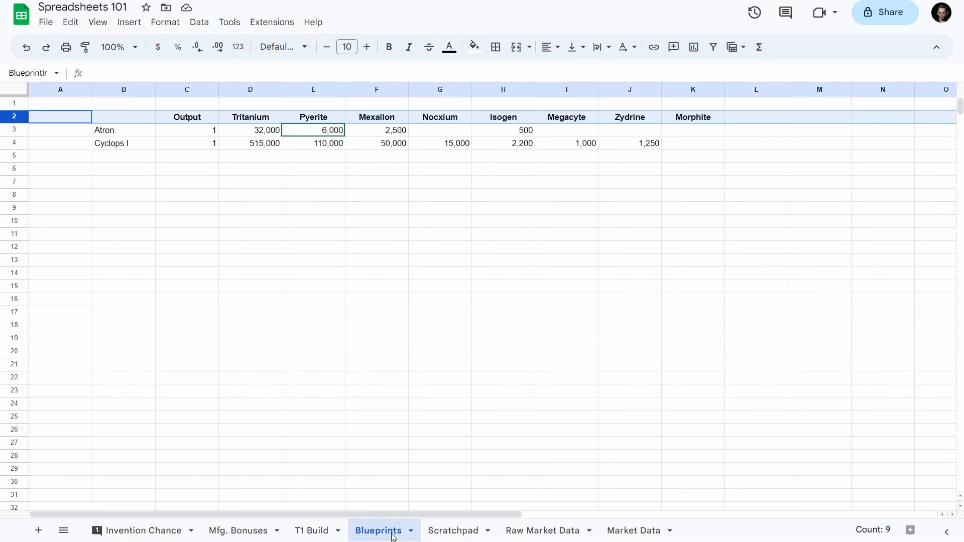
pyautogui.click(318, 535)
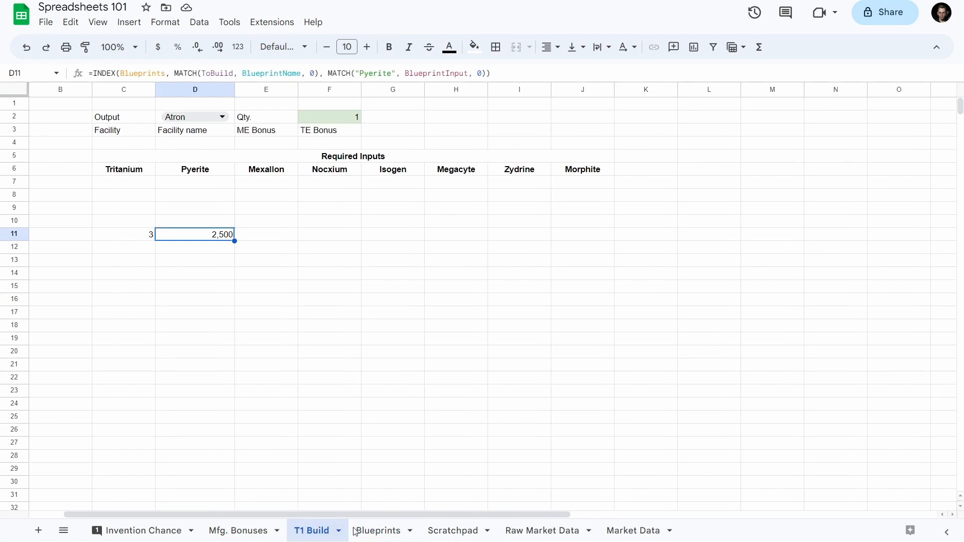
pyautogui.click(385, 533)
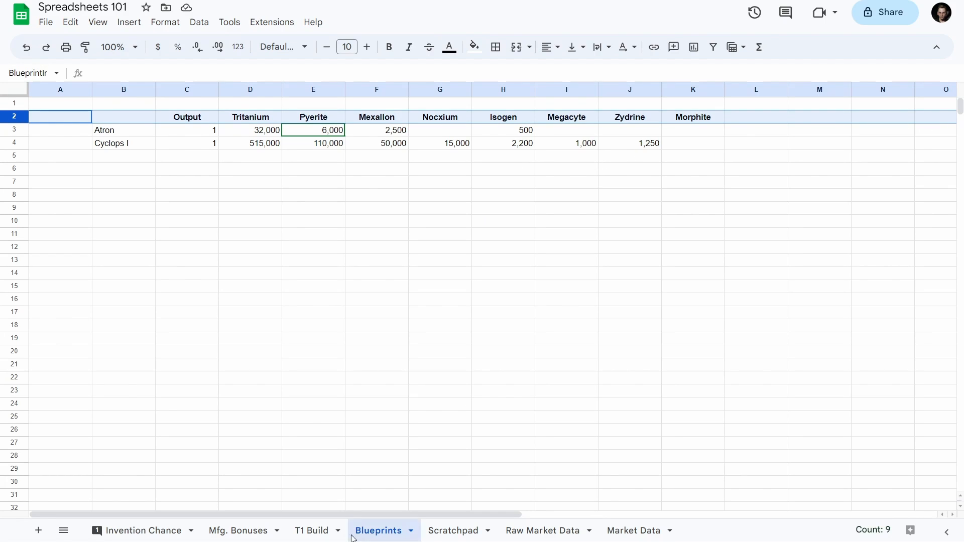
pyautogui.click(316, 531)
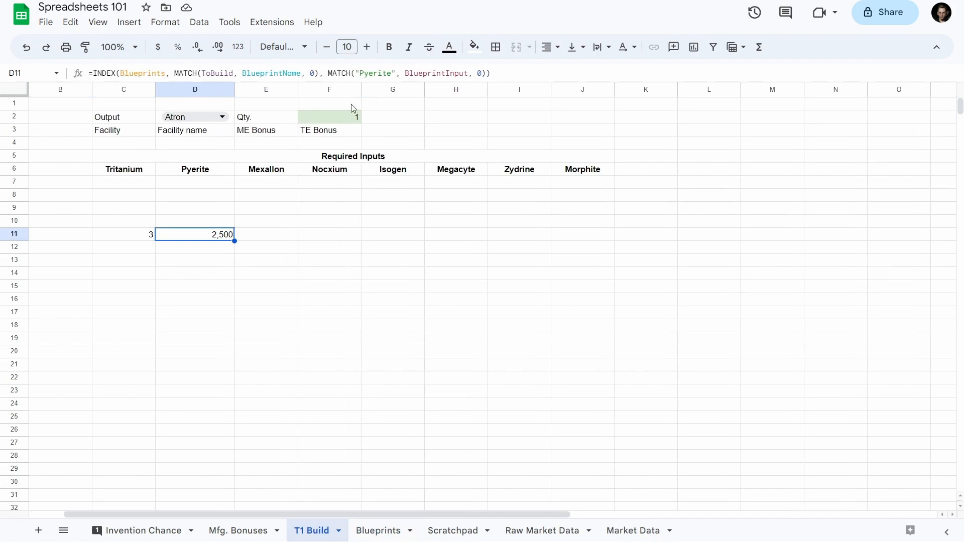
pyautogui.click(129, 73)
pyautogui.moveTo(170, 73); pyautogui.dragTo(119, 74)
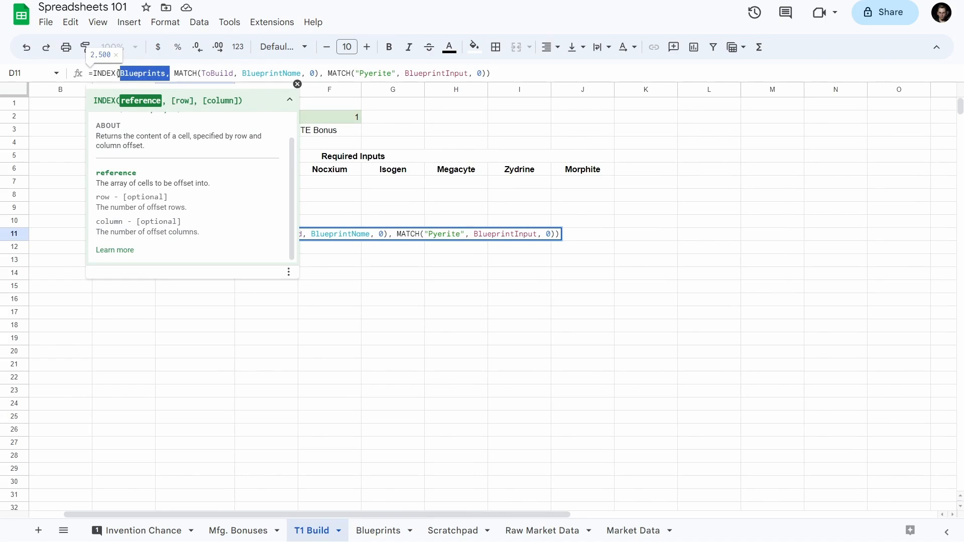
pyautogui.click(129, 73)
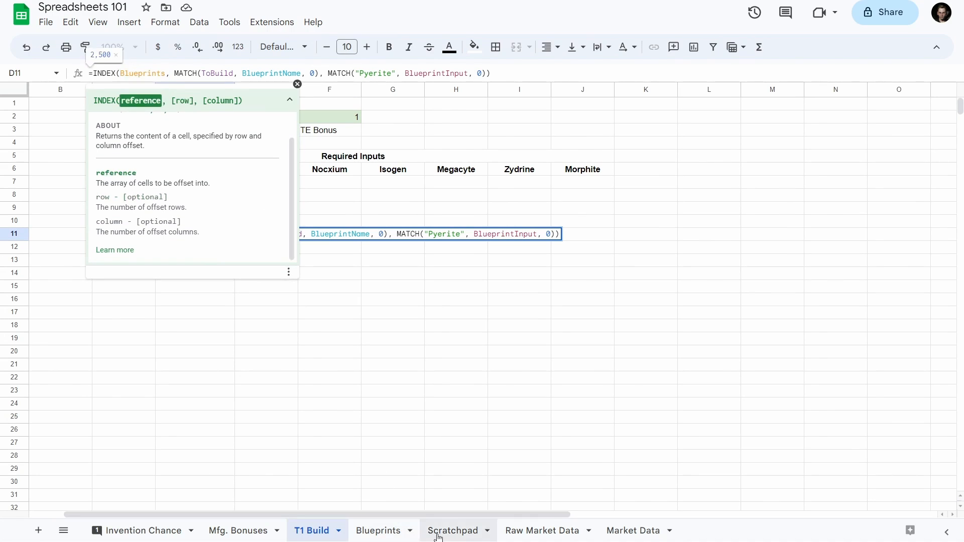
# - Examine on Blueprints how columns B to K and the whole of row 2 start at different columns, counting across to Pyerite and Mexallon
pyautogui.click(378, 531)
pyautogui.click(116, 90)
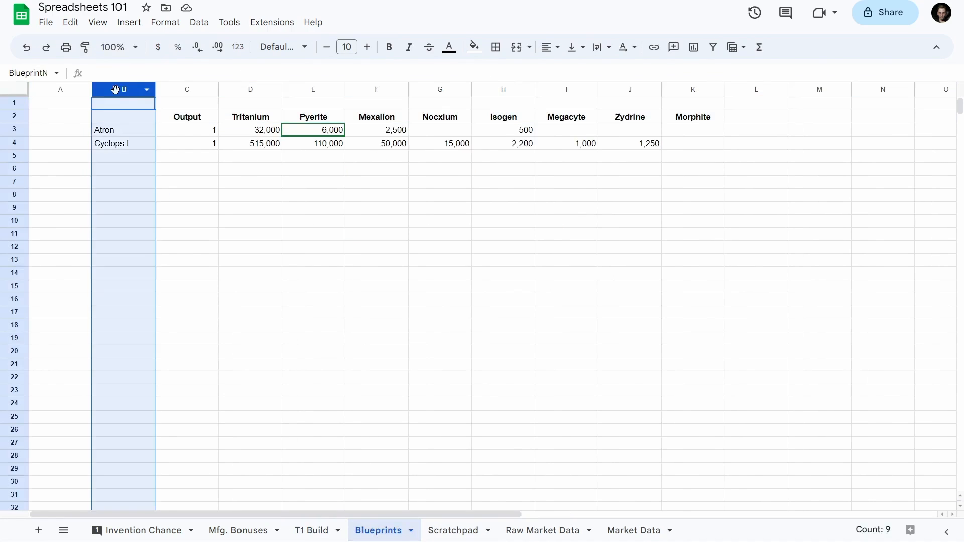
pyautogui.click(694, 89)
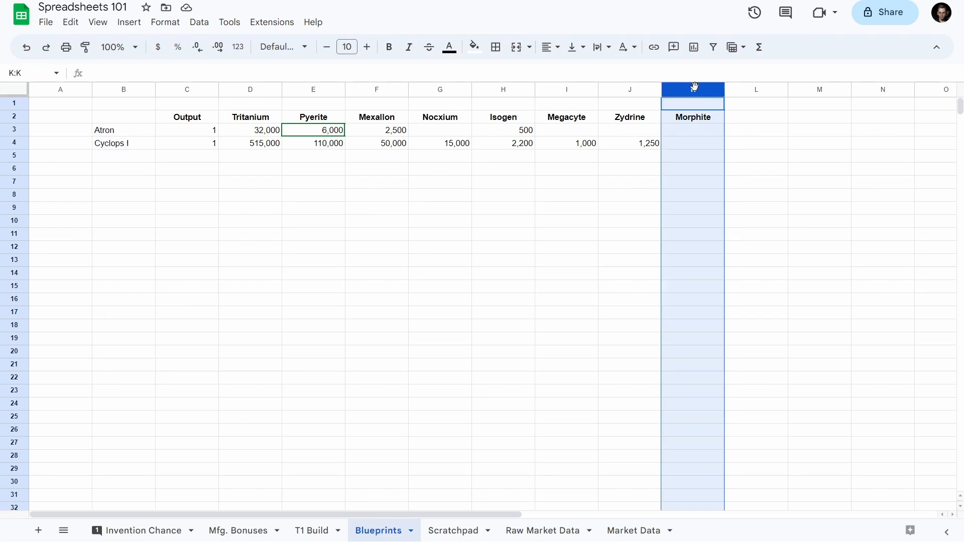
pyautogui.click(54, 90)
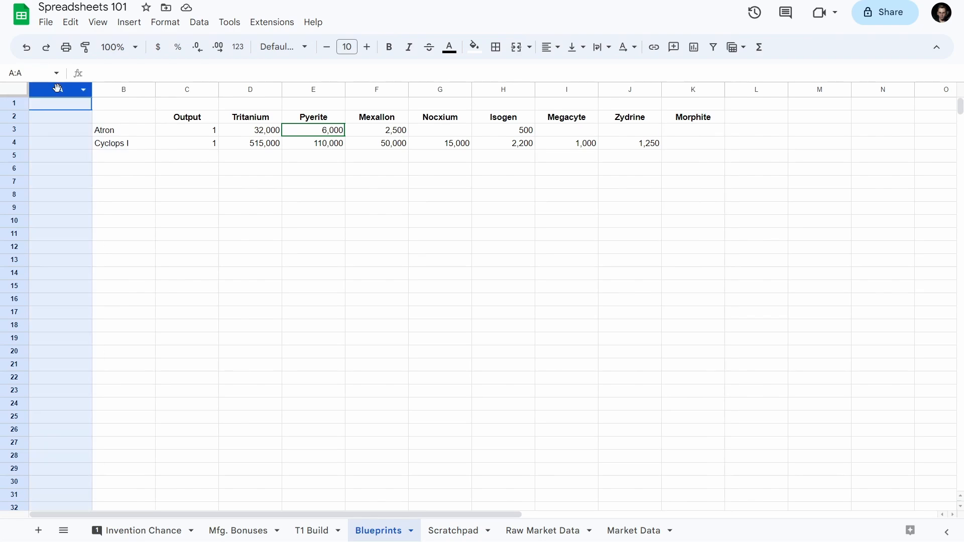
pyautogui.click(58, 120)
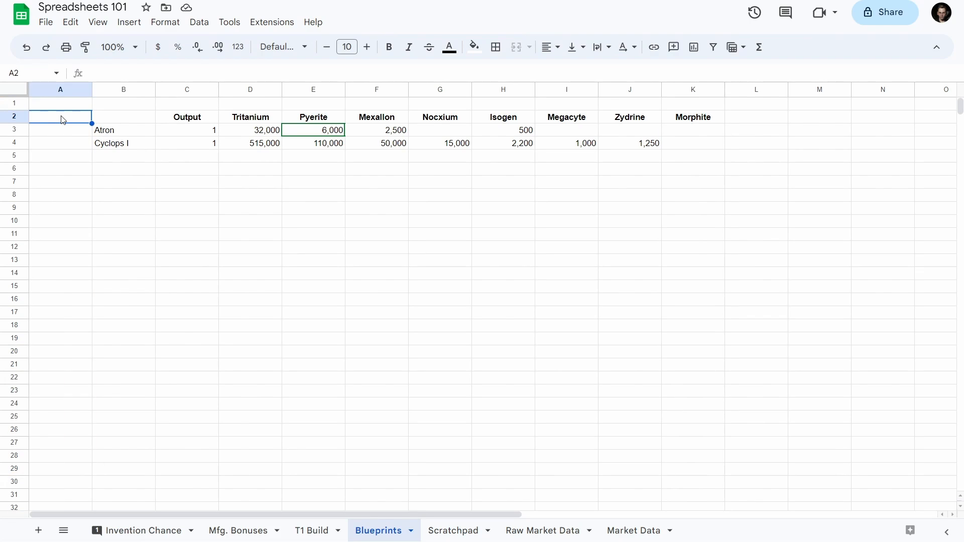
pyautogui.keyDown('shift'); pyautogui.click(181, 115); pyautogui.keyUp('shift')
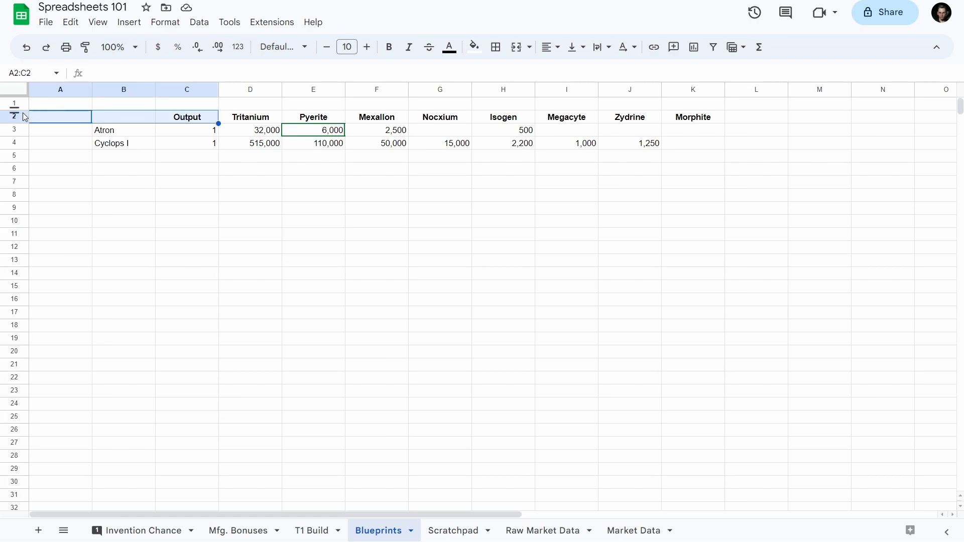
pyautogui.click(14, 116)
pyautogui.click(67, 117)
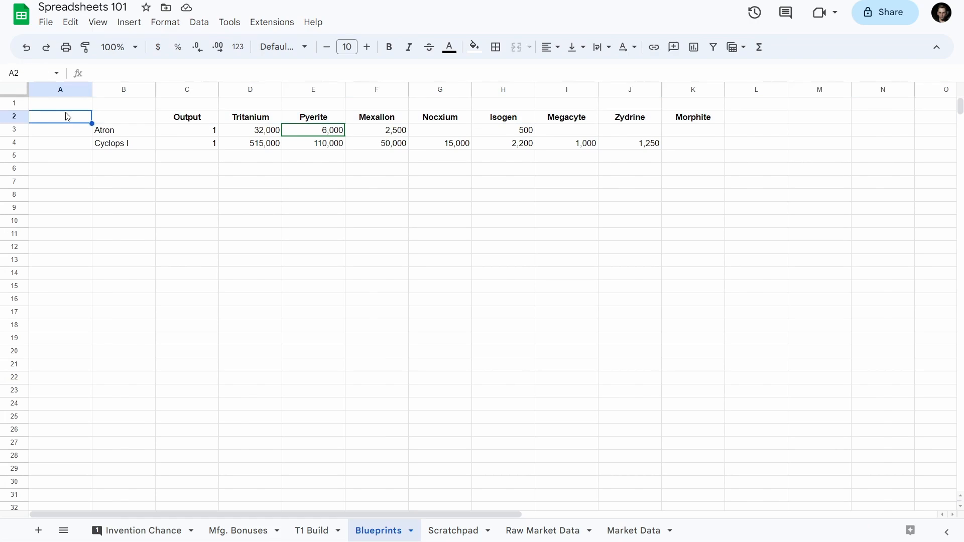
pyautogui.moveTo(56, 112)
pyautogui.mouseDown()
pyautogui.moveTo(61, 171)
pyautogui.moveTo(70, 116)
pyautogui.mouseUp()
pyautogui.click(323, 124)
pyautogui.click(380, 131)
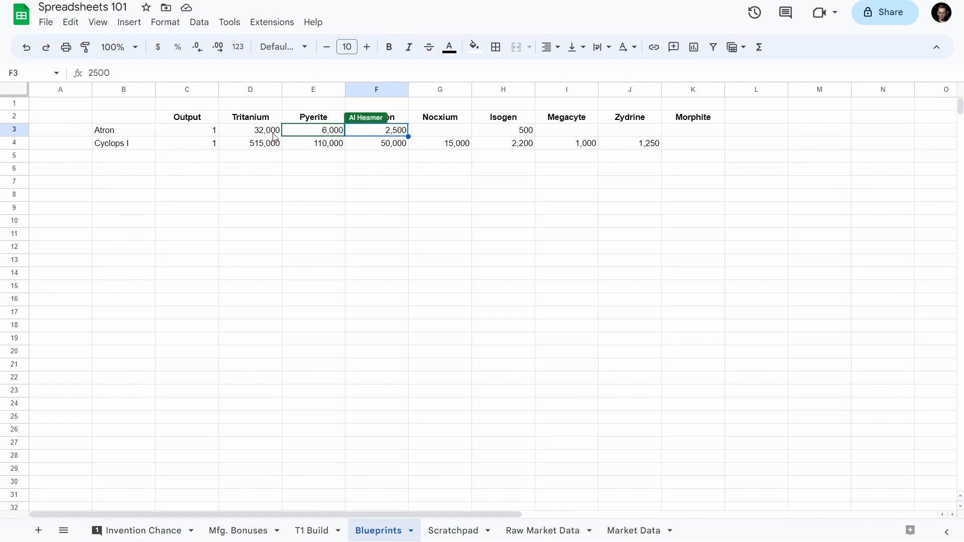
# - Delete the empty column A from Blueprints and return to T1 Build to check D11
pyautogui.click(51, 90)
pyautogui.rightClick(50, 90)
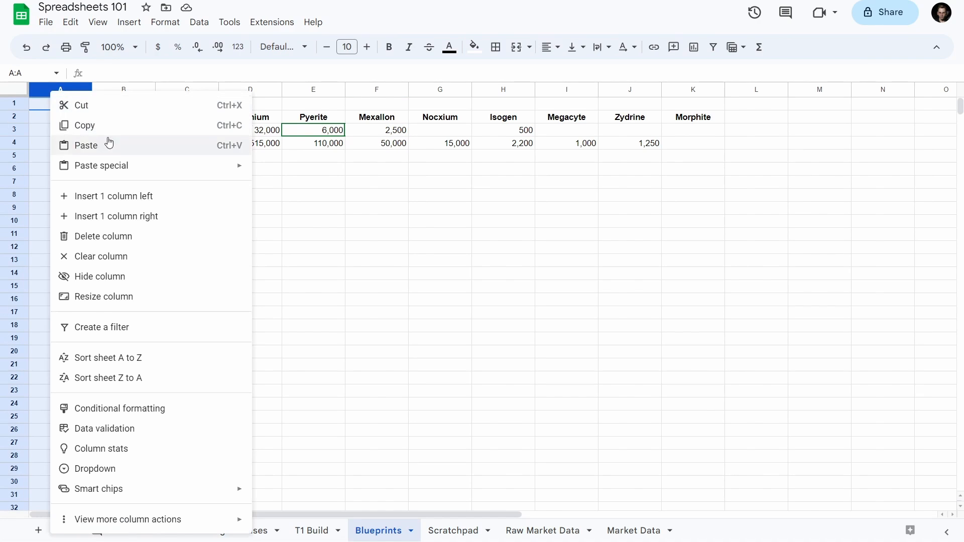
pyautogui.click(120, 238)
pyautogui.click(313, 532)
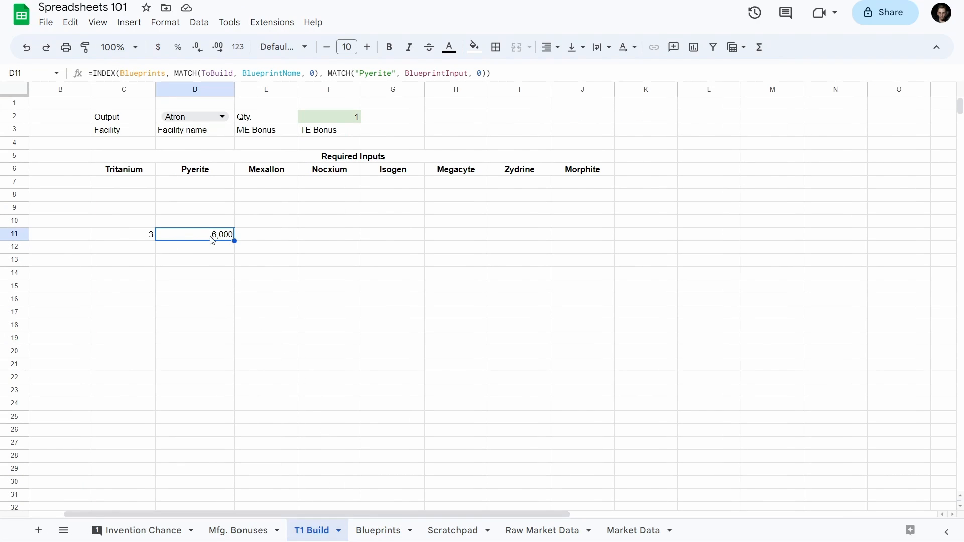
# - Clear the test MATCH formula from C11 and move D11's INDEX formula to D7 beneath the Pyerite header
pyautogui.click(123, 235)
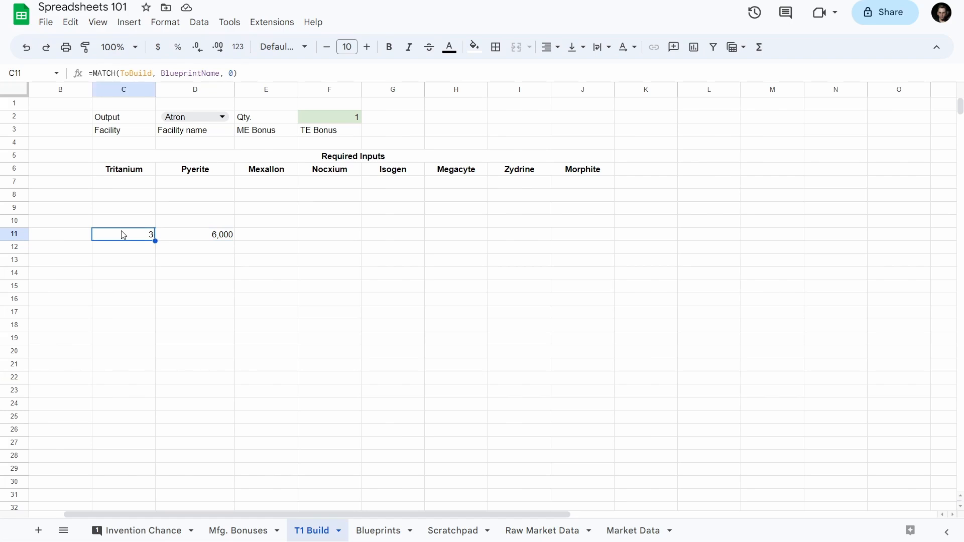
pyautogui.press('Delete')
pyautogui.click(205, 238)
pyautogui.hotkey('ctrl', 'x')
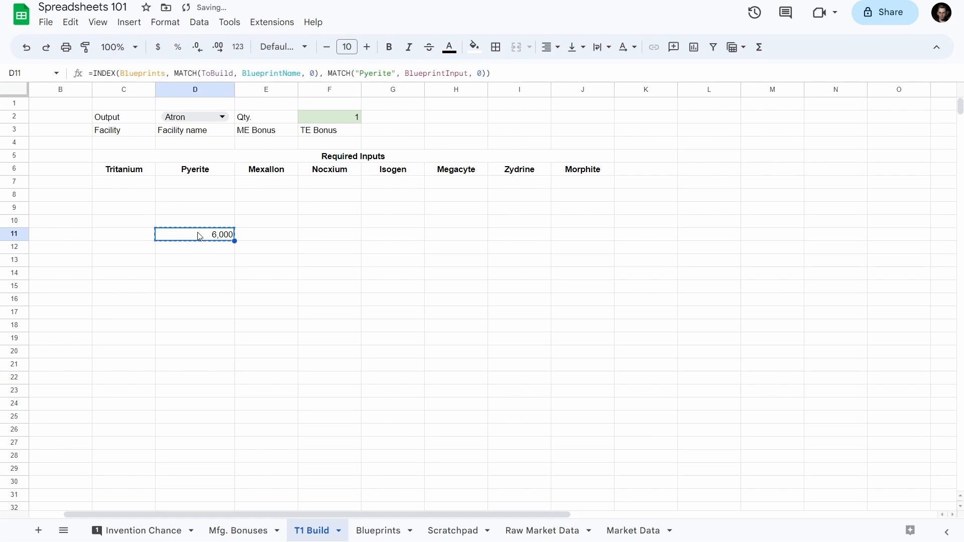
pyautogui.click(189, 184)
pyautogui.hotkey('ctrl', 'v')
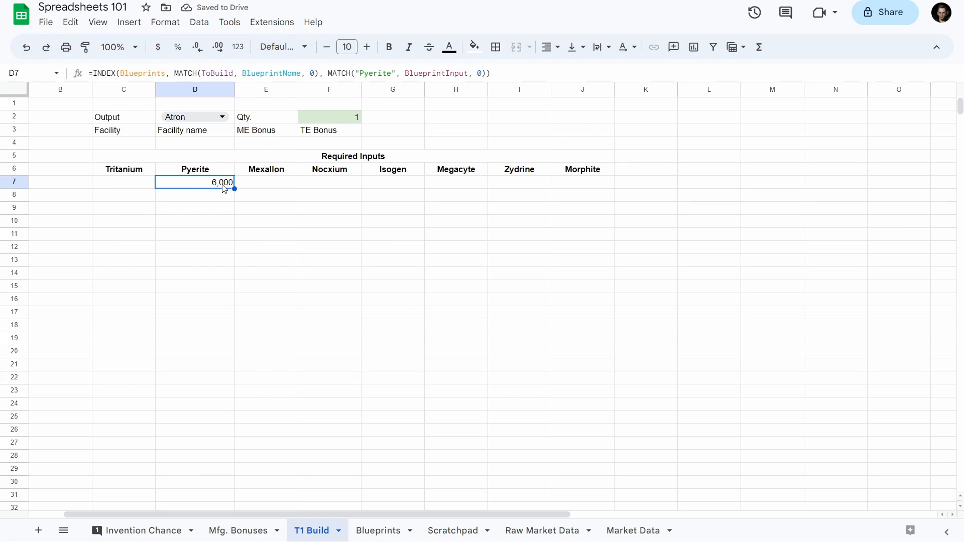
# - Review the "Pyerite" search key in D7's formula and name the whole of row 6 RequiredInputs
pyautogui.click(367, 73)
pyautogui.moveTo(396, 73); pyautogui.dragTo(359, 74)
pyautogui.click(401, 232)
pyautogui.click(101, 182)
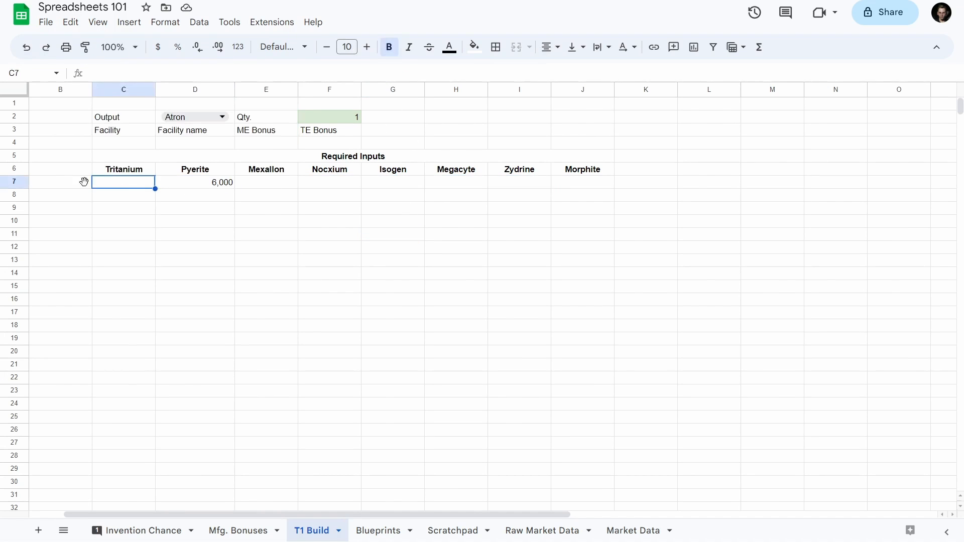
pyautogui.click(11, 169)
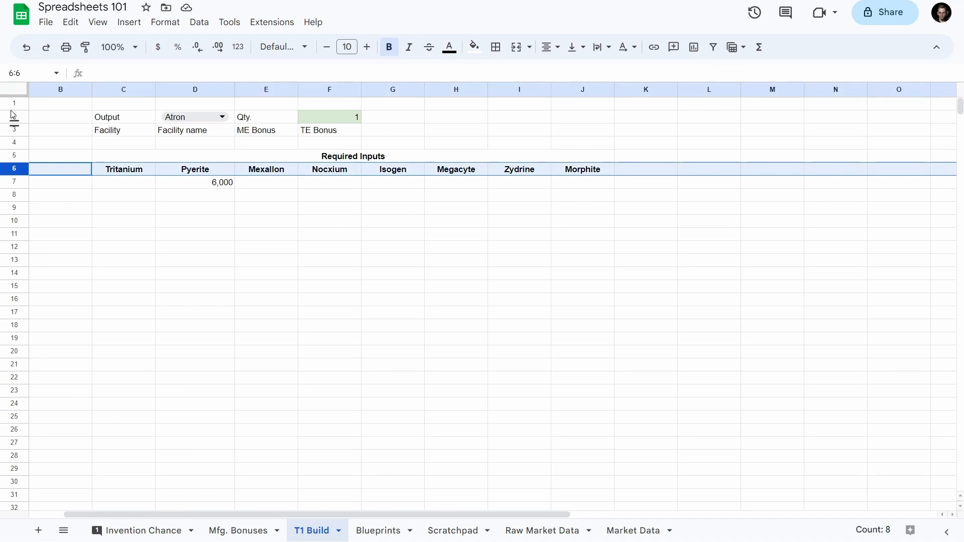
pyautogui.click(28, 73)
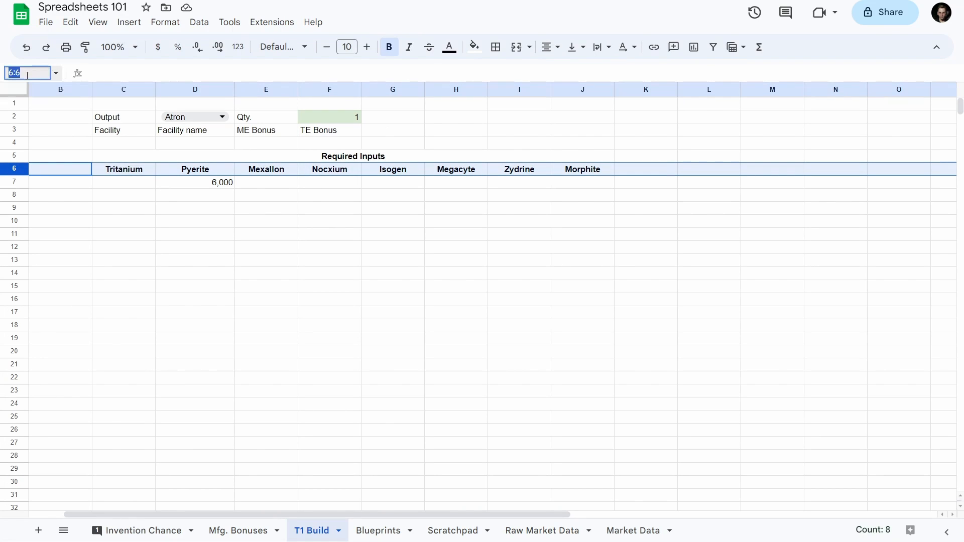
pyautogui.write('Requ')
pyautogui.write('iredInputs')
pyautogui.press('Return')
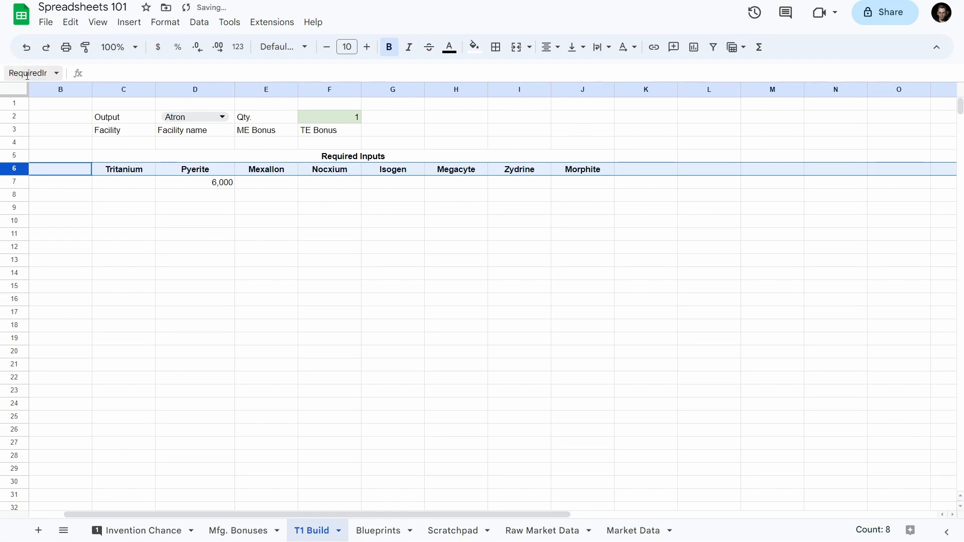
# - Replace the "Pyerite" search key in D7's second MATCH with the named range RequiredInputs
pyautogui.click(205, 194)
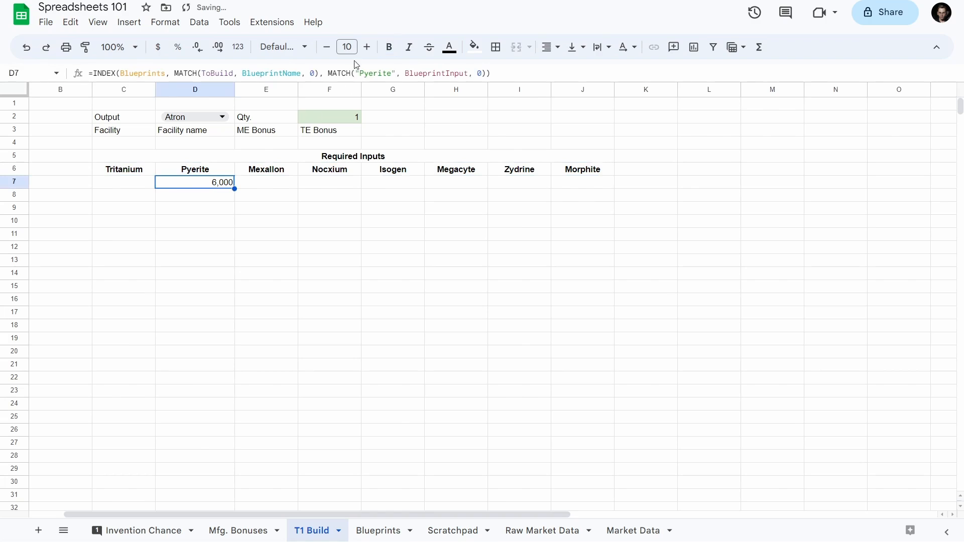
pyautogui.doubleClick(374, 75)
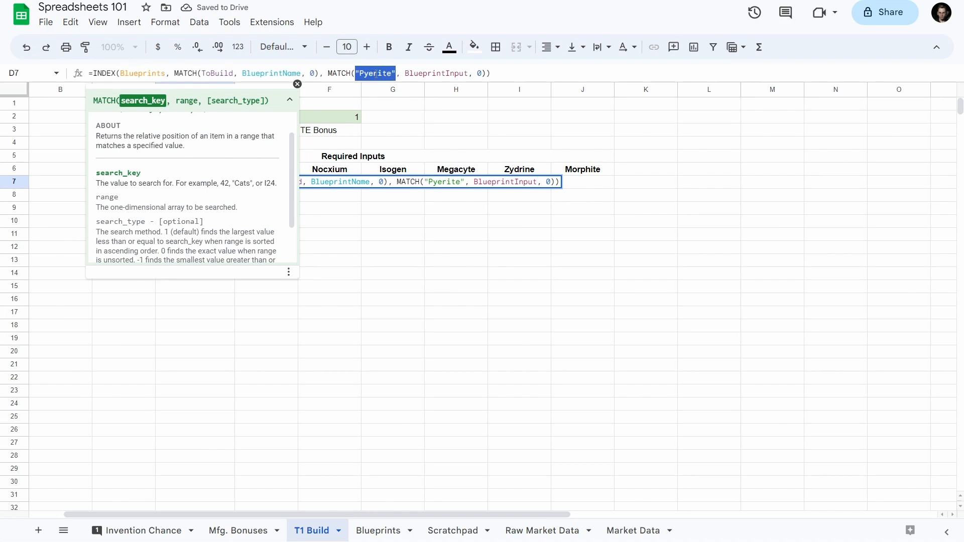
pyautogui.write('RequiredInputs')
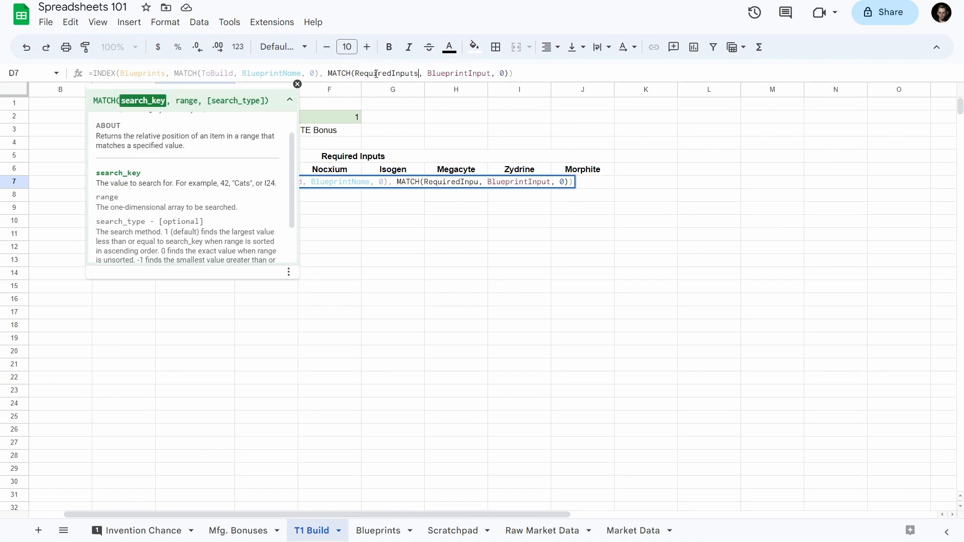
pyautogui.press('Return')
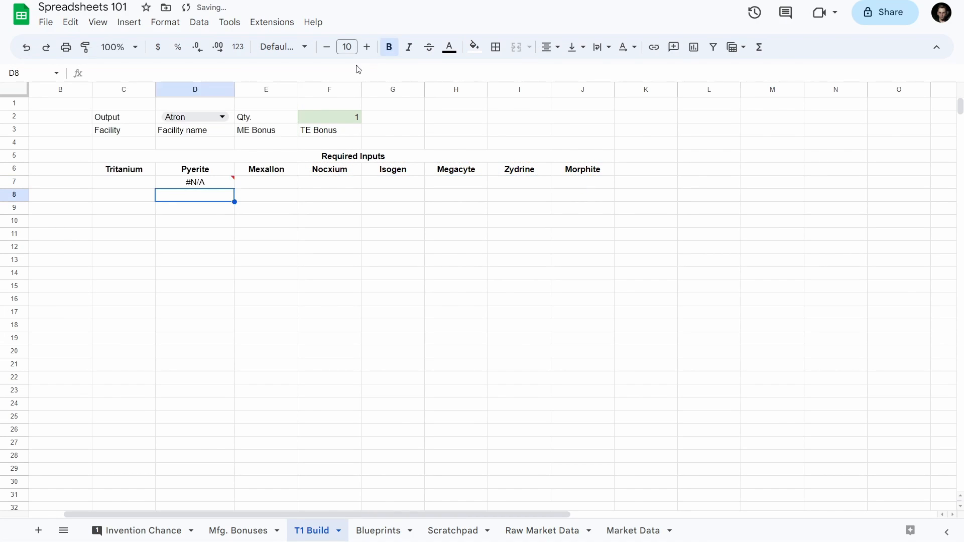
# - Inspect D7's error and the search key and range of its second MATCH, checking them against the Blueprints sheet
pyautogui.click(200, 186)
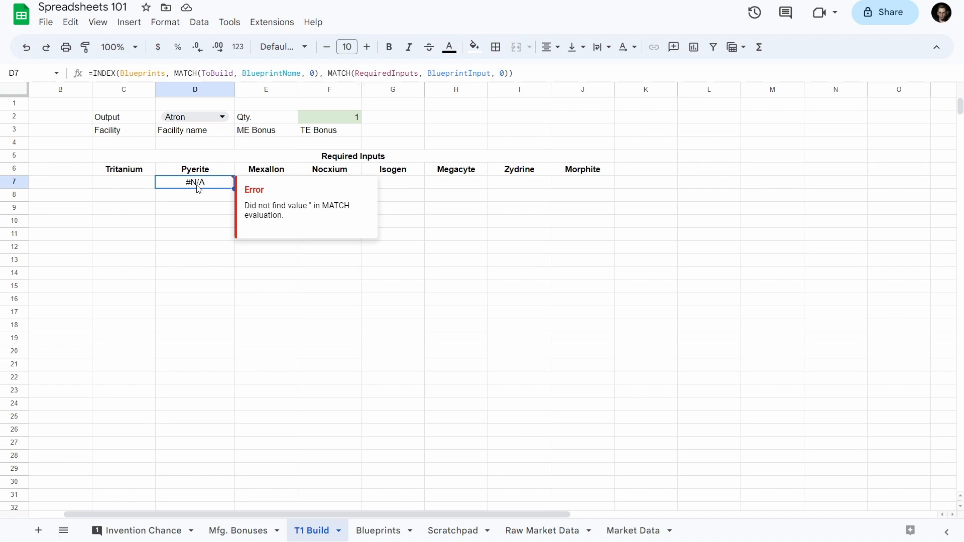
pyautogui.click(373, 74)
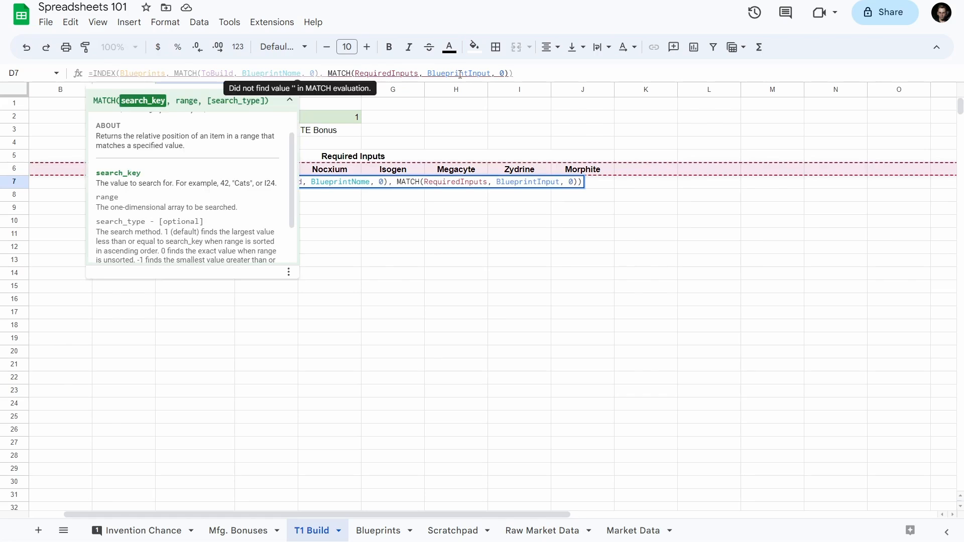
pyautogui.click(461, 75)
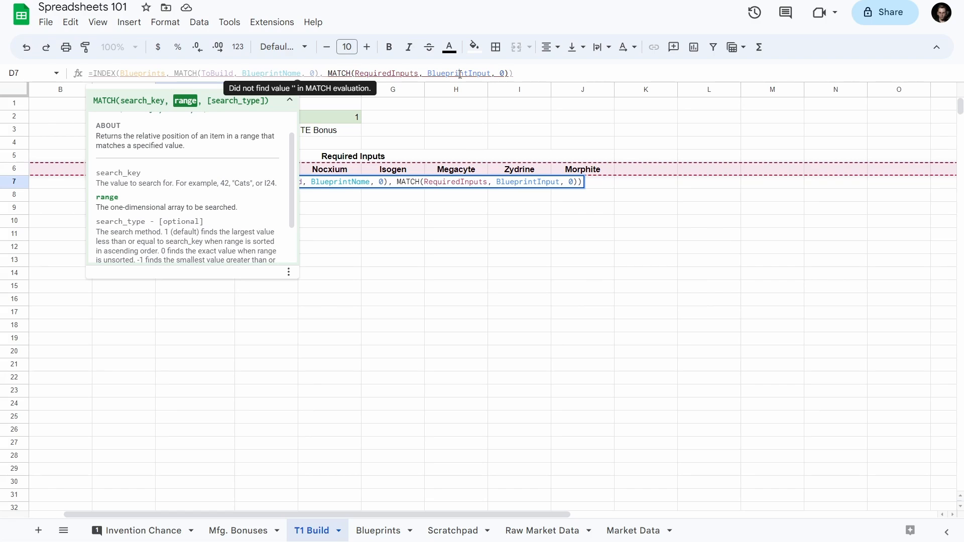
pyautogui.press('Escape')
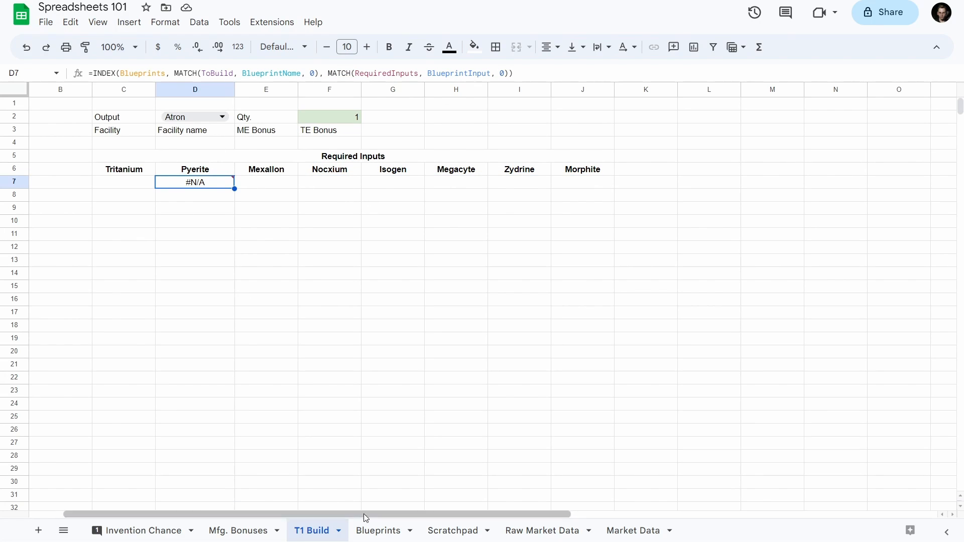
pyautogui.click(380, 536)
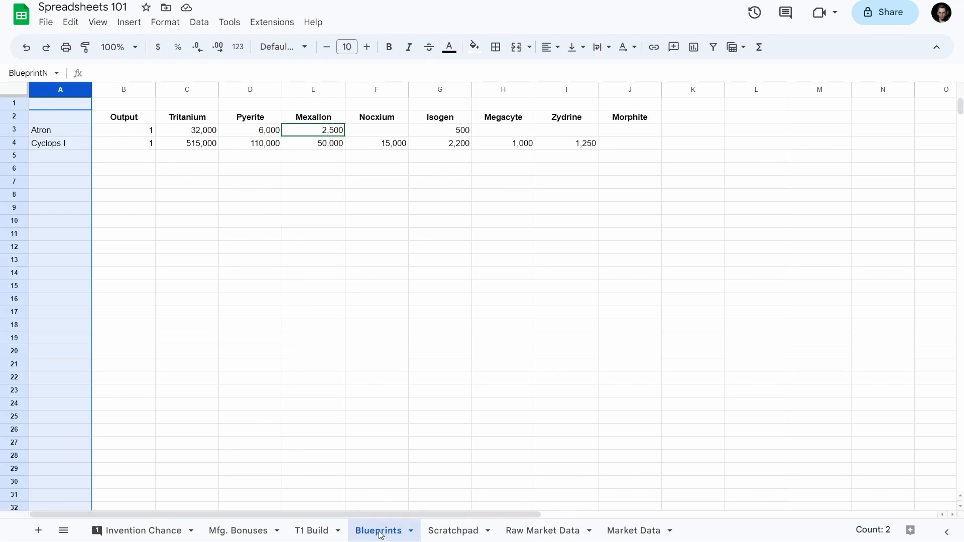
pyautogui.click(311, 530)
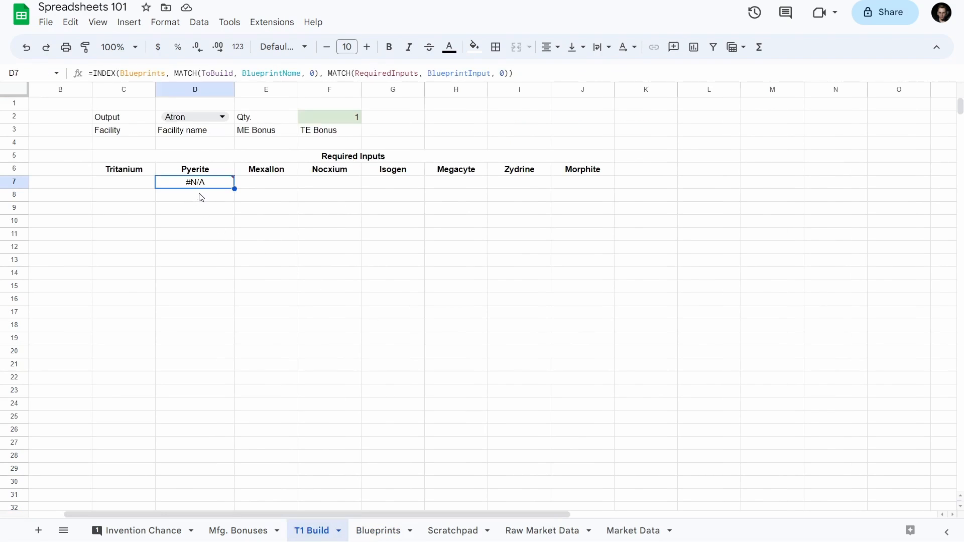
# - Copy the second MATCH from D7's formula into D9 as the standalone formula =MATCH(RequiredInputs, BlueprintInput, 0)
pyautogui.moveTo(325, 74); pyautogui.dragTo(510, 74)
pyautogui.hotkey('ctrl', 'c')
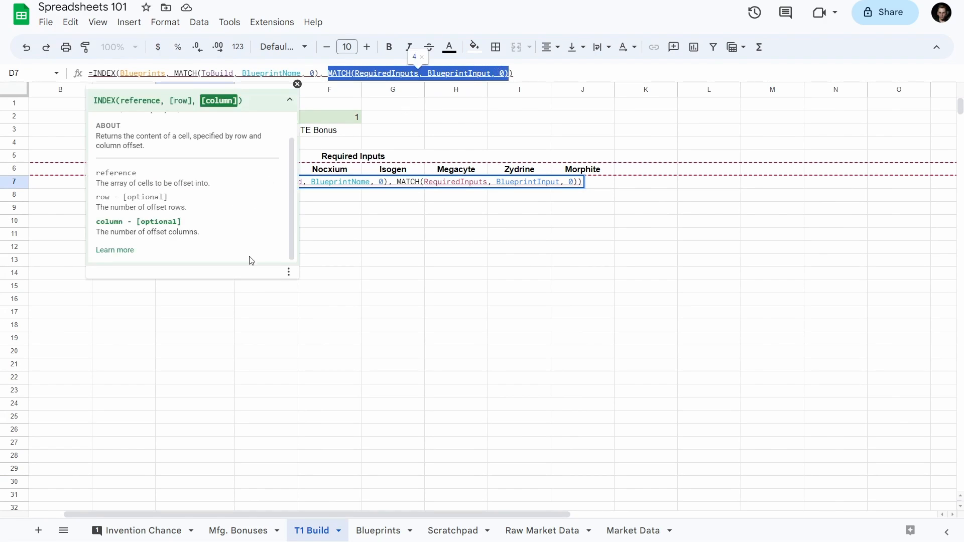
pyautogui.click(237, 299)
pyautogui.click(209, 211)
pyautogui.press('Escape')
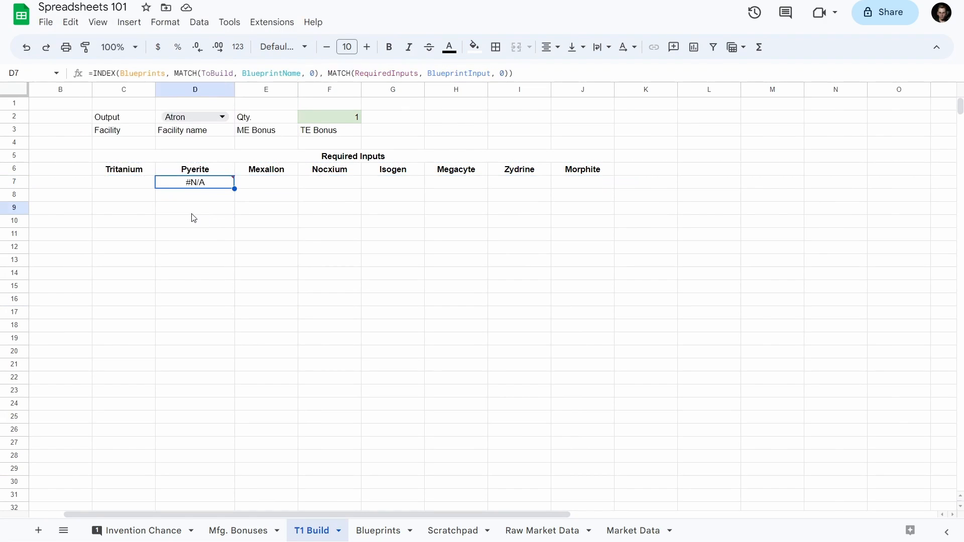
pyautogui.click(203, 213)
pyautogui.hotkey('ctrl', 'v')
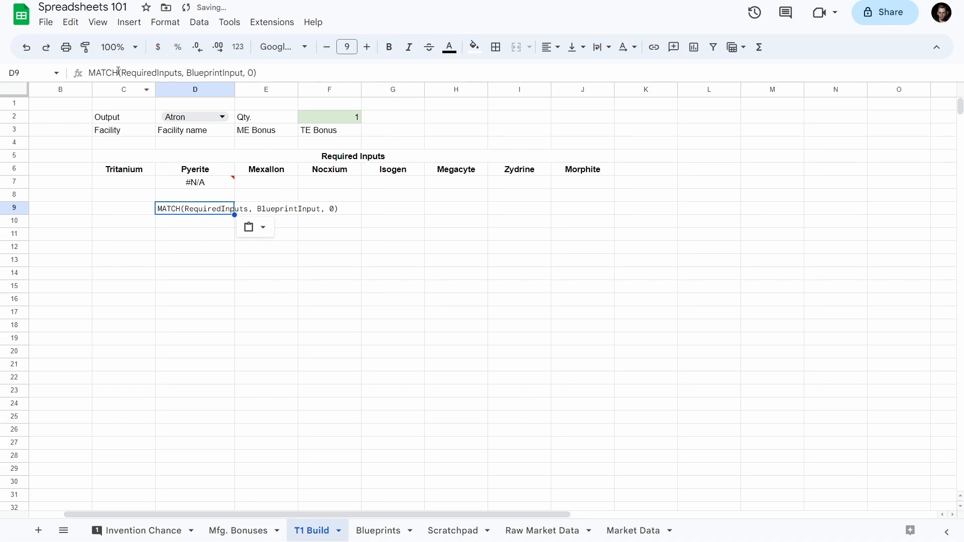
pyautogui.click(112, 73)
pyautogui.write('=')
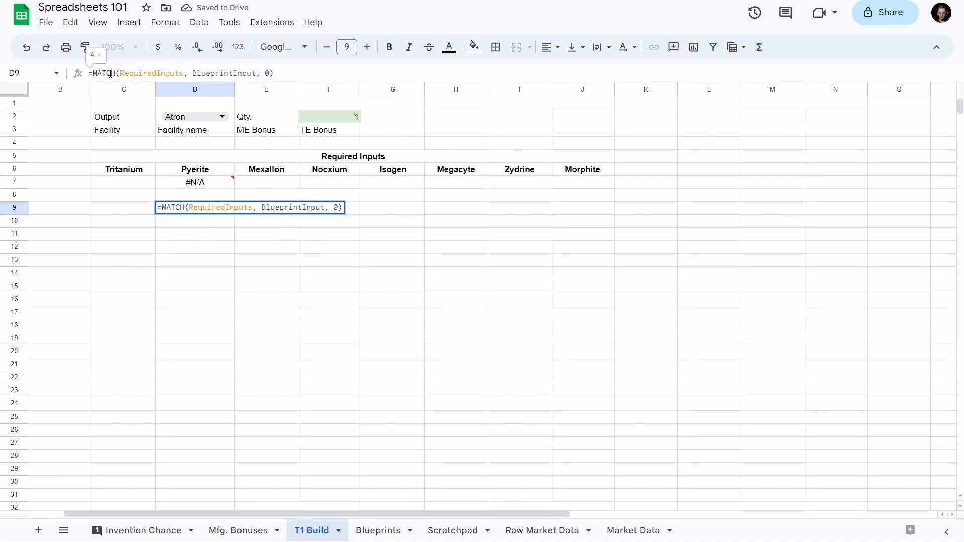
pyautogui.press('Return')
pyautogui.press('Up')
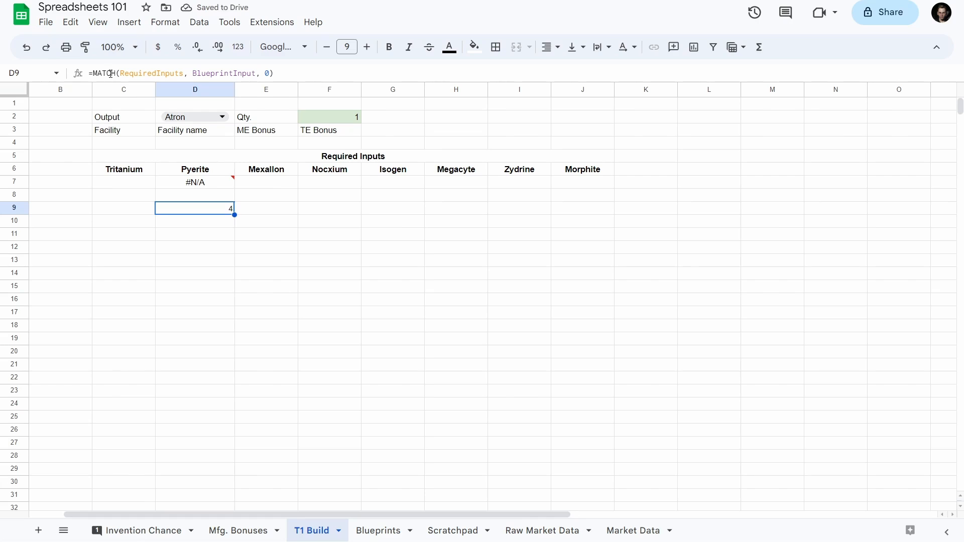
# - Copy the first MATCH from D7's formula into D8 as the standalone formula =MATCH(ToBuild, BlueprintName, 0)
pyautogui.click(194, 183)
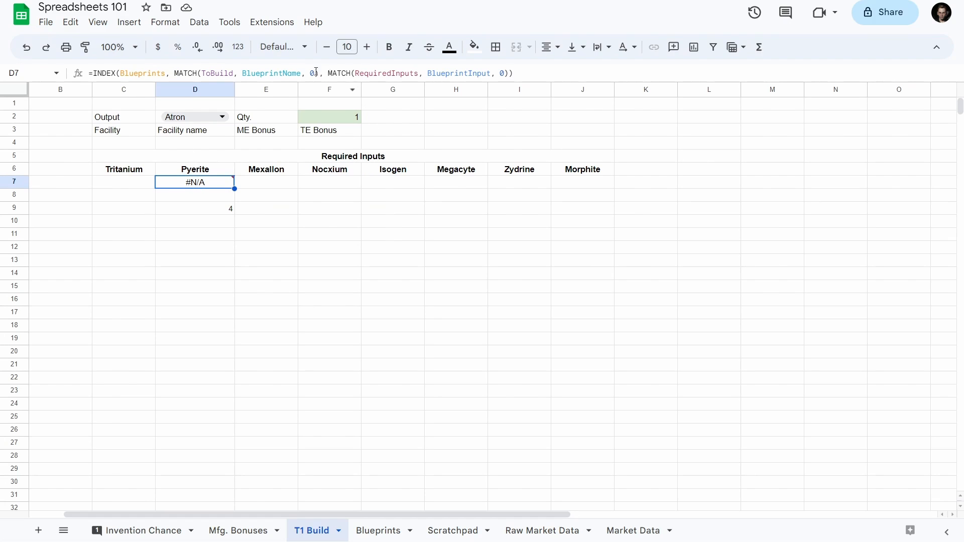
pyautogui.moveTo(318, 74); pyautogui.dragTo(173, 74)
pyautogui.hotkey('ctrl', 'c')
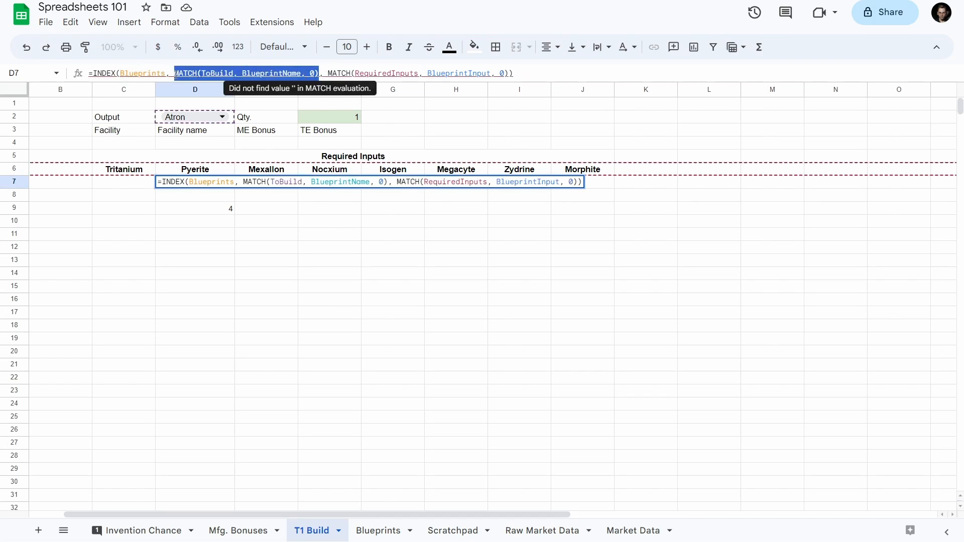
pyautogui.press('Escape')
pyautogui.click(171, 200)
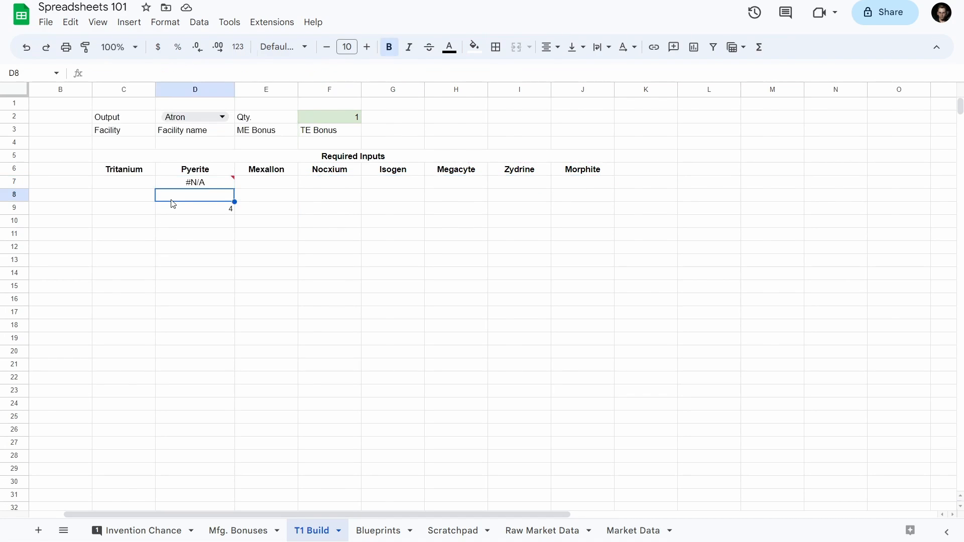
pyautogui.hotkey('ctrl', 'v')
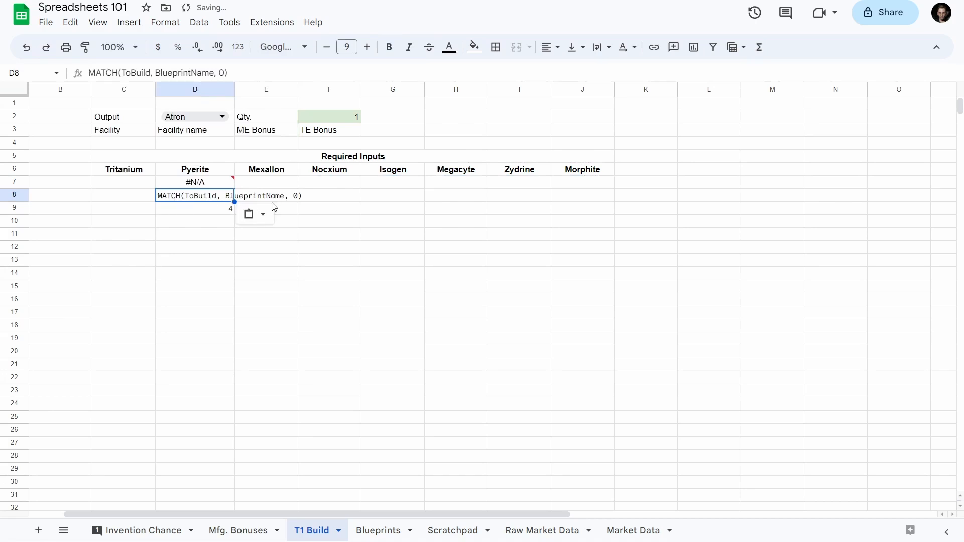
pyautogui.click(178, 73)
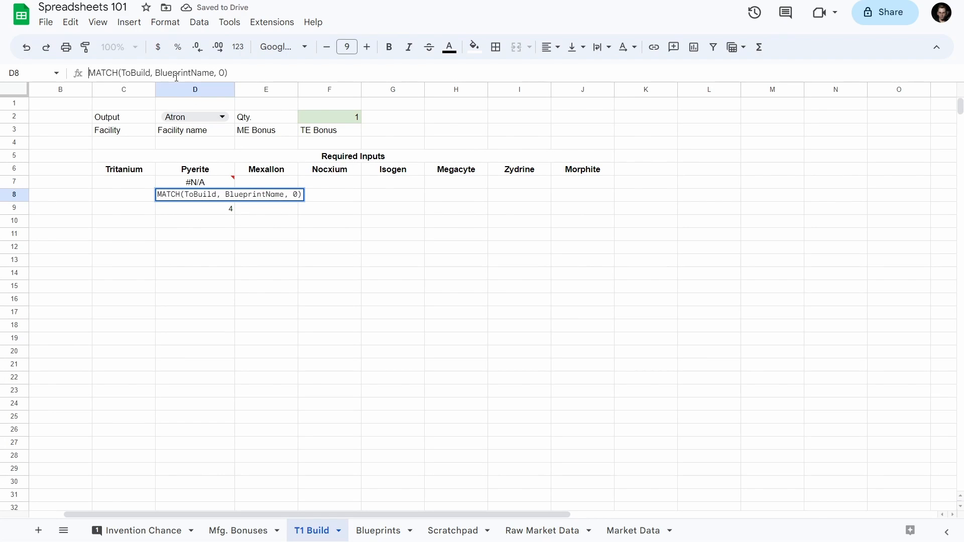
pyautogui.write('=')
pyautogui.press('Return')
pyautogui.press('Up')
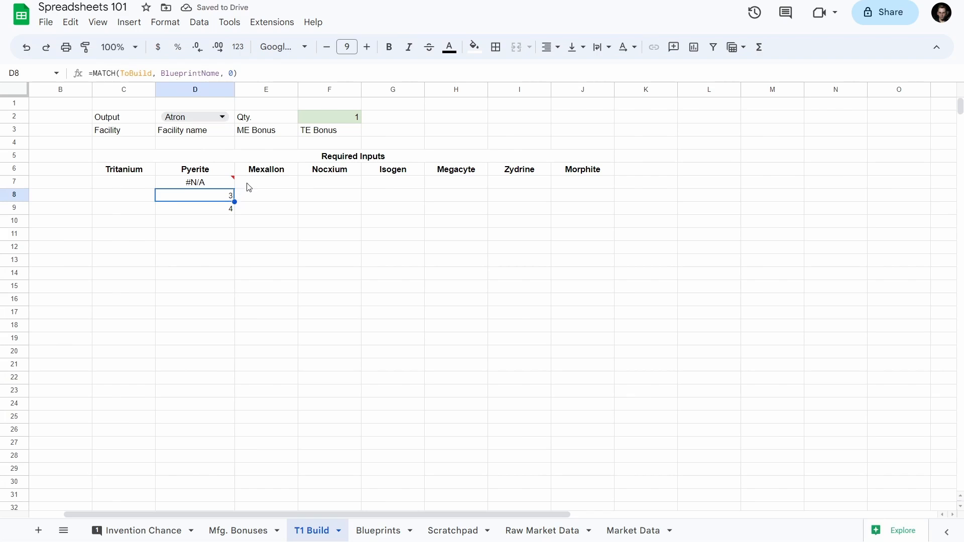
# - Check the D8 and D9 MATCH results against the Atron row and the mineral columns on Blueprints
pyautogui.click(178, 72)
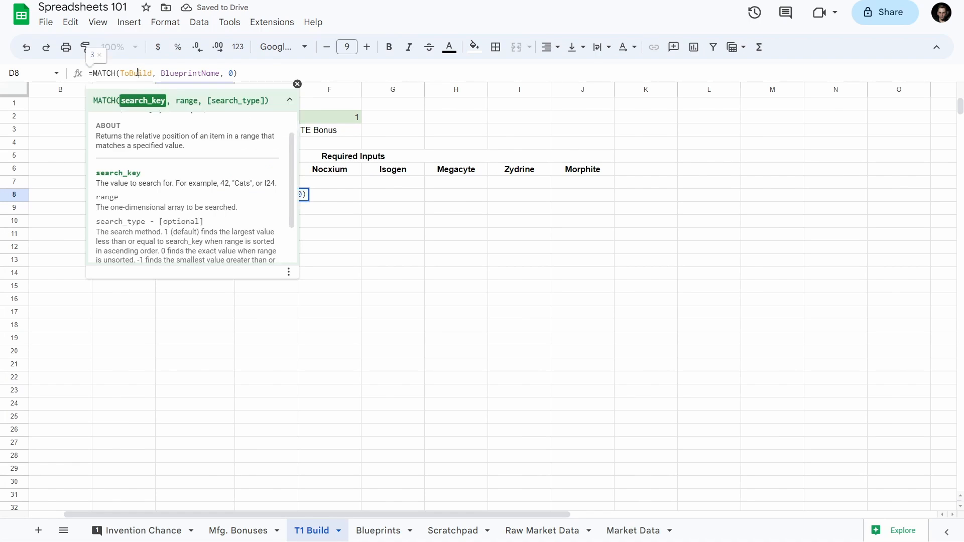
pyautogui.press('Escape')
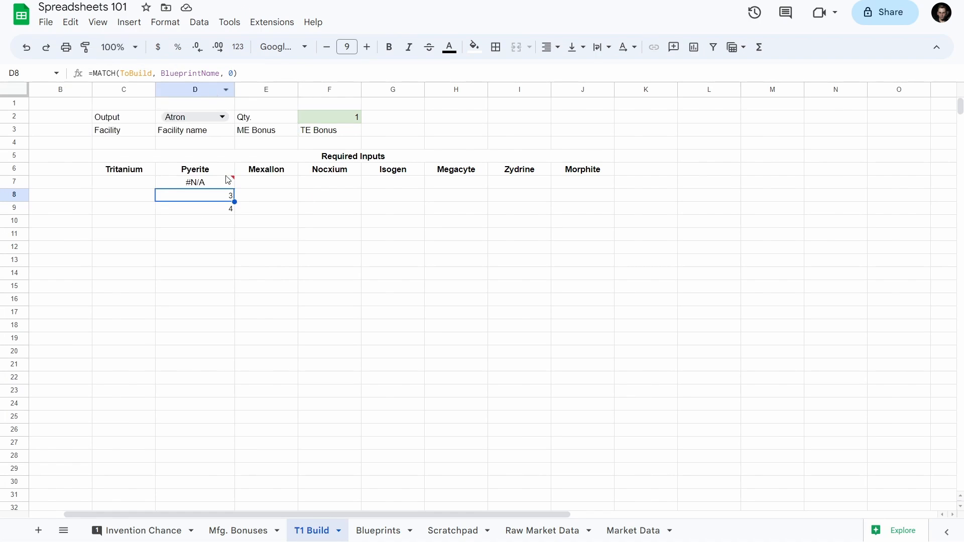
pyautogui.click(378, 531)
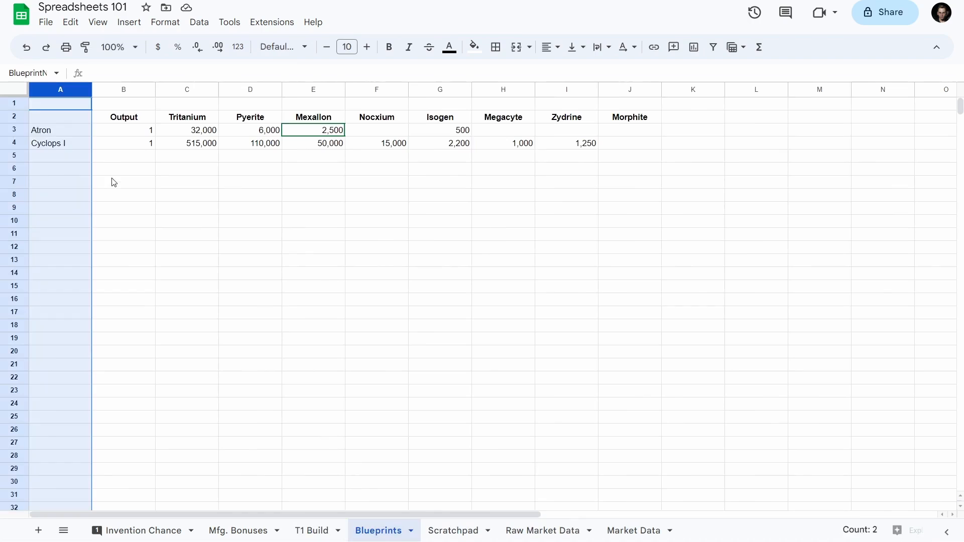
pyautogui.click(66, 104)
pyautogui.click(61, 120)
pyautogui.click(60, 134)
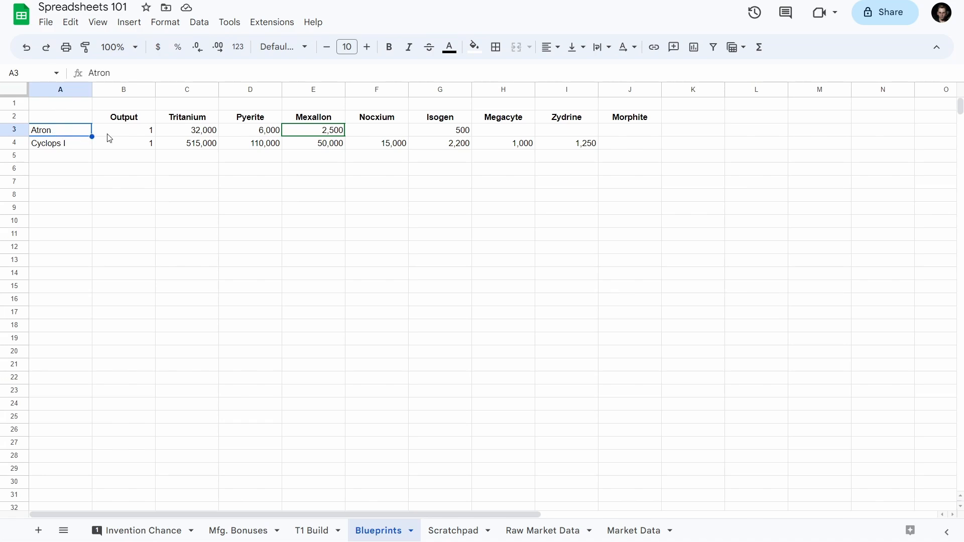
pyautogui.click(318, 534)
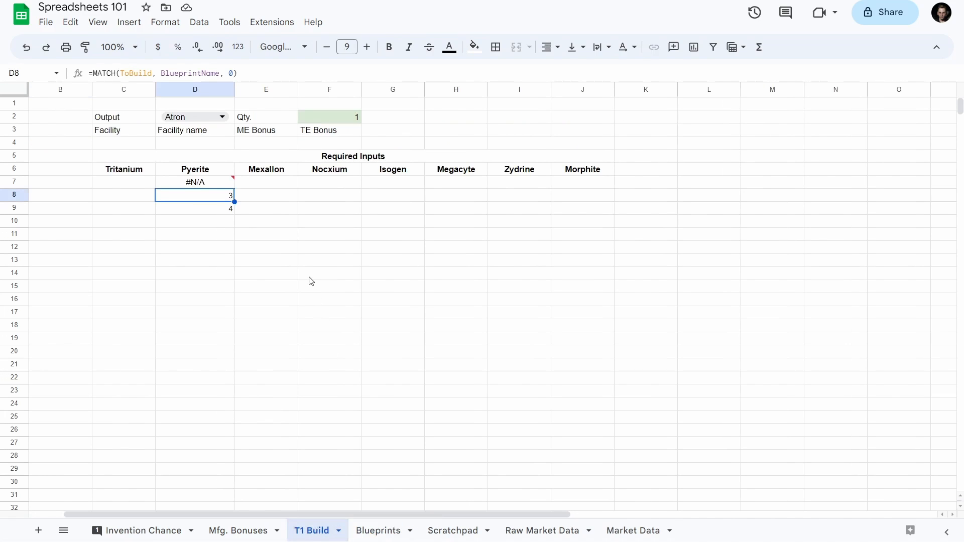
pyautogui.click(206, 213)
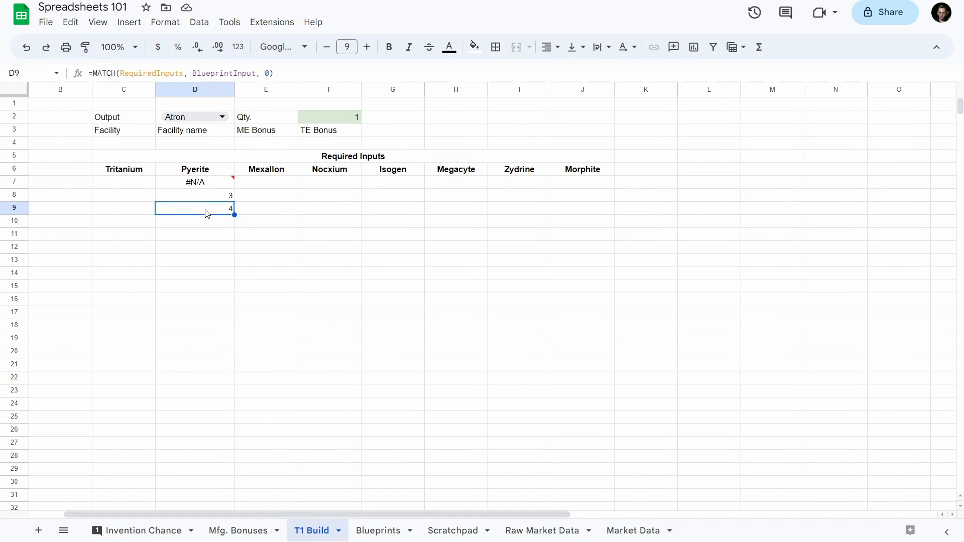
pyautogui.hotkey('ctrl', 'shift', 'pagedown')
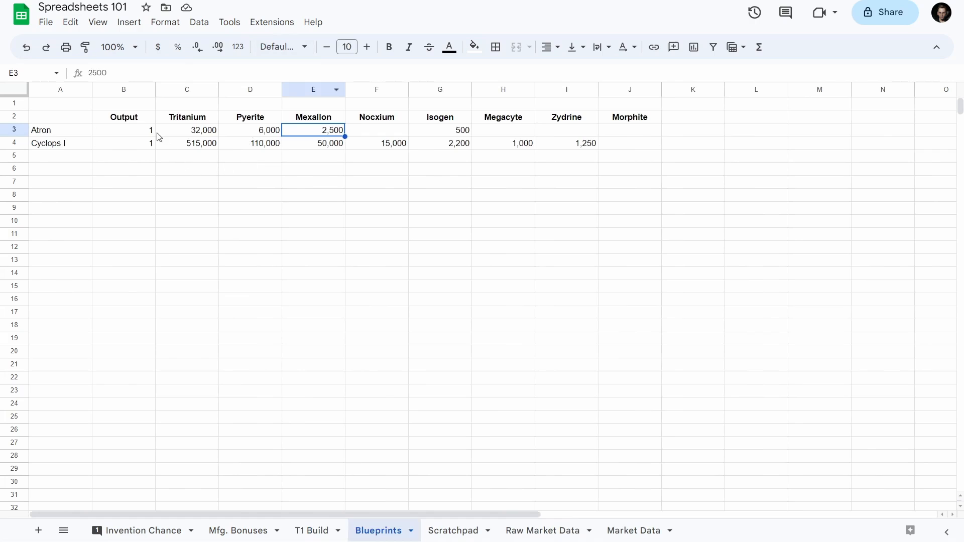
# - Trace the Atron row across its columns on Blueprints and compare that position with the D7 and D9 formulas on T1 Build
pyautogui.click(75, 134)
pyautogui.click(119, 133)
pyautogui.click(190, 135)
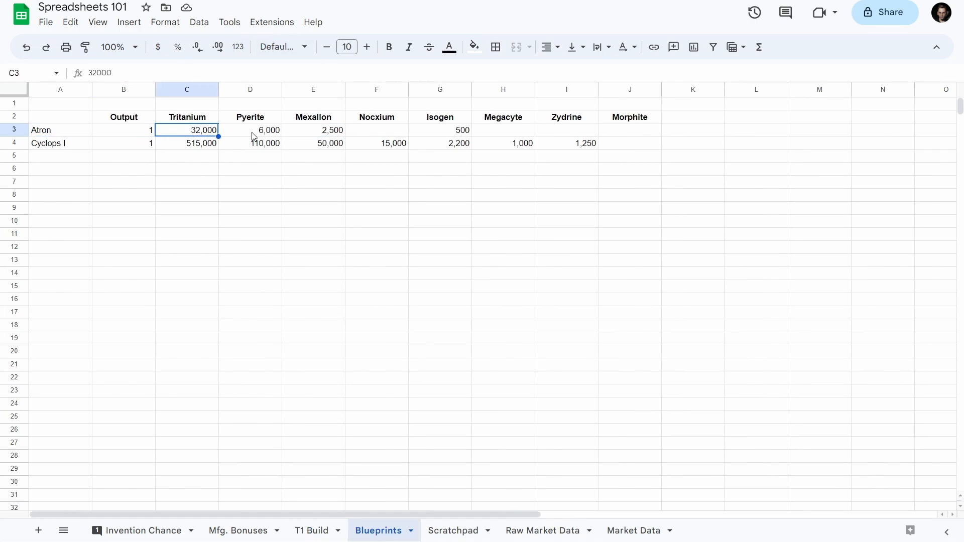
pyautogui.click(254, 136)
pyautogui.hotkey('ctrl', 'shift', 'pageup')
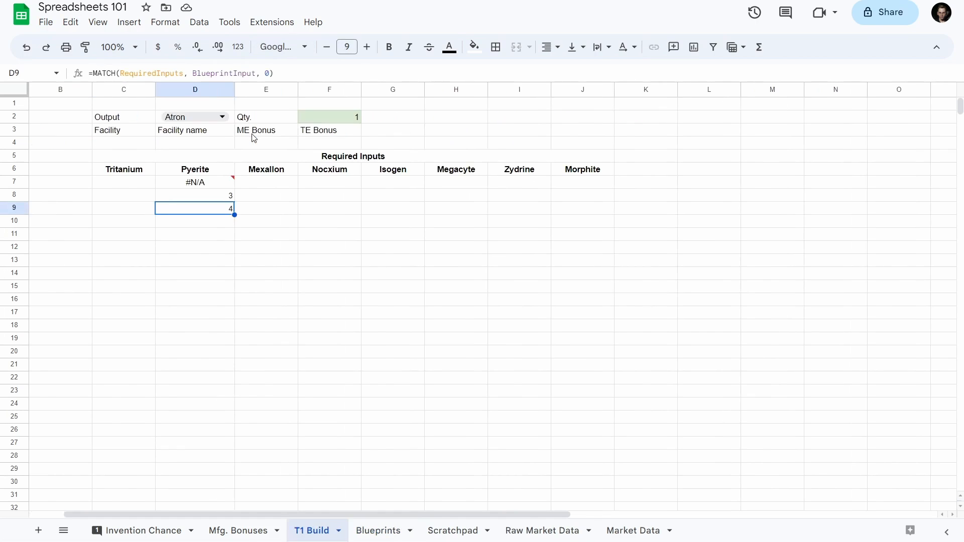
pyautogui.click(215, 186)
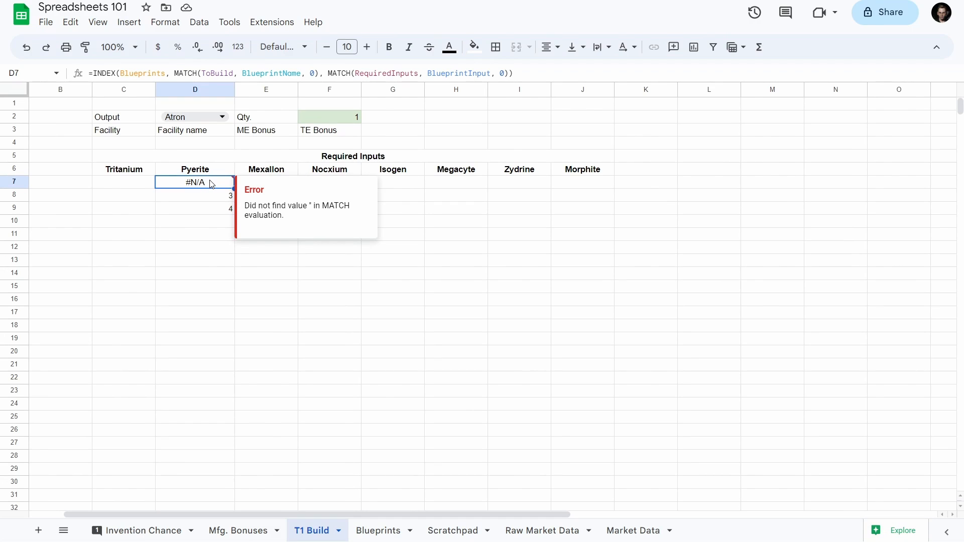
pyautogui.click(191, 209)
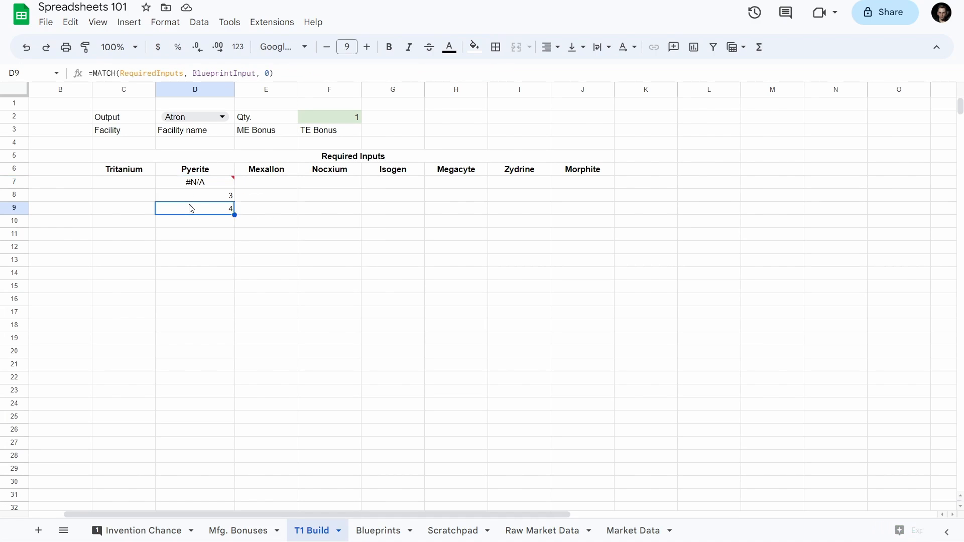
# - Enter the formula =INDEX(Blueprints, D8,D9) in D10 to look up the mineral from the two separate MATCH cells
pyautogui.click(197, 224)
pyautogui.write('=')
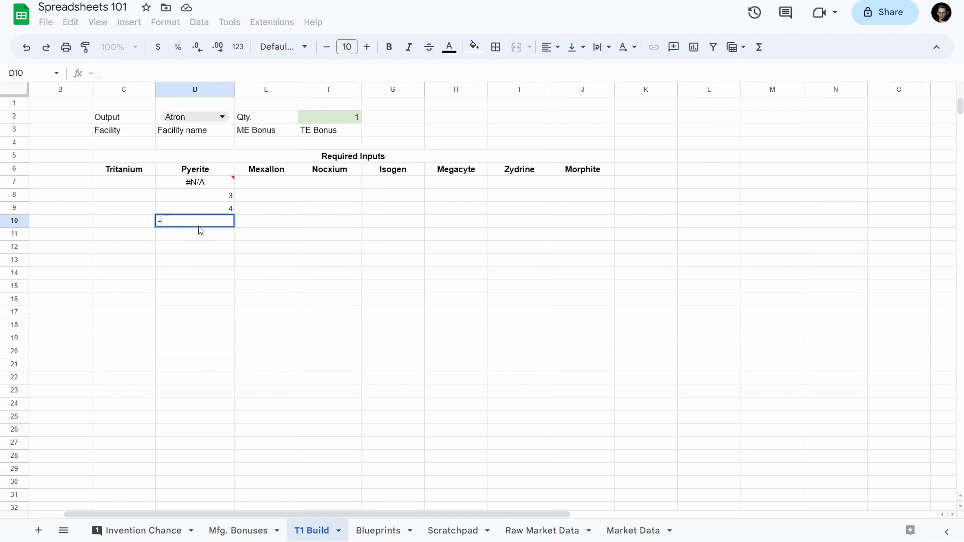
pyautogui.write('INDEX(')
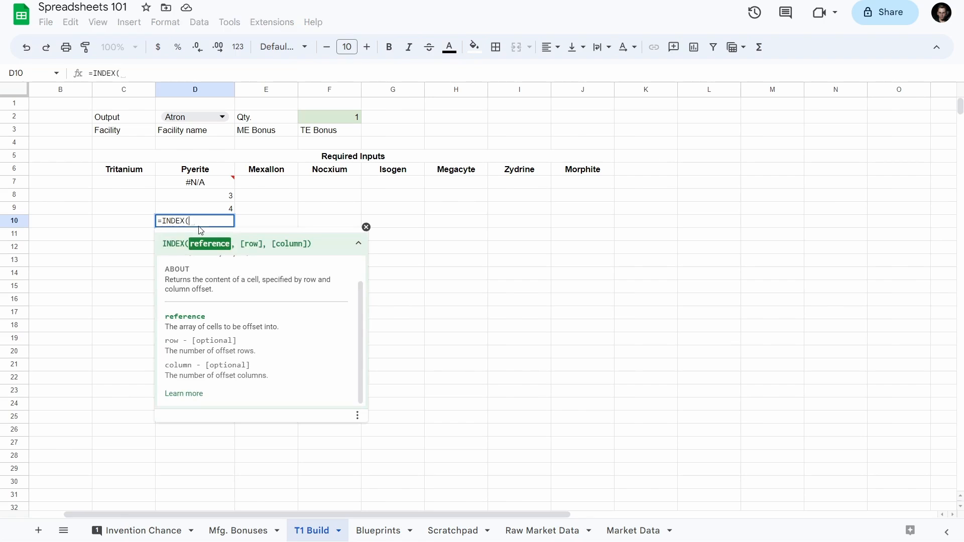
pyautogui.write('Blueprints,')
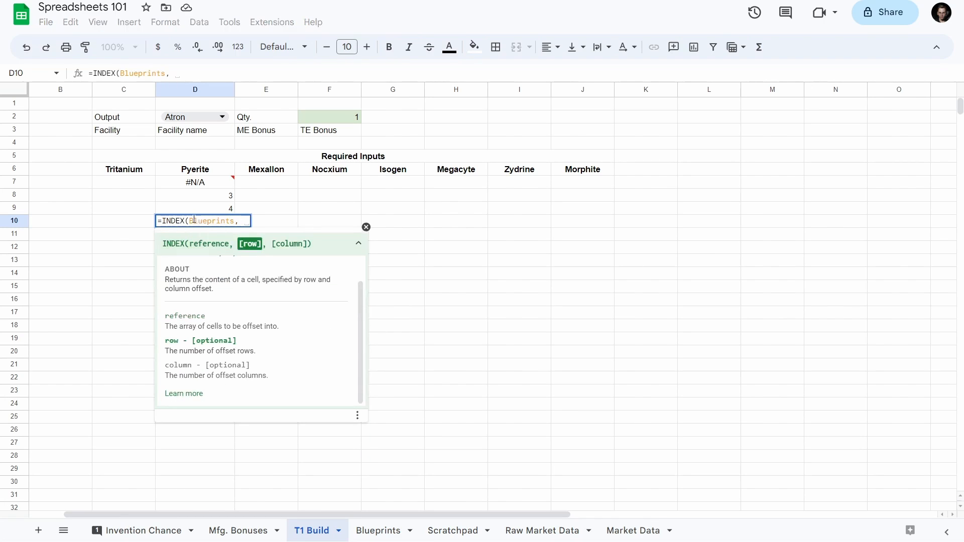
pyautogui.click(207, 196)
pyautogui.write(',')
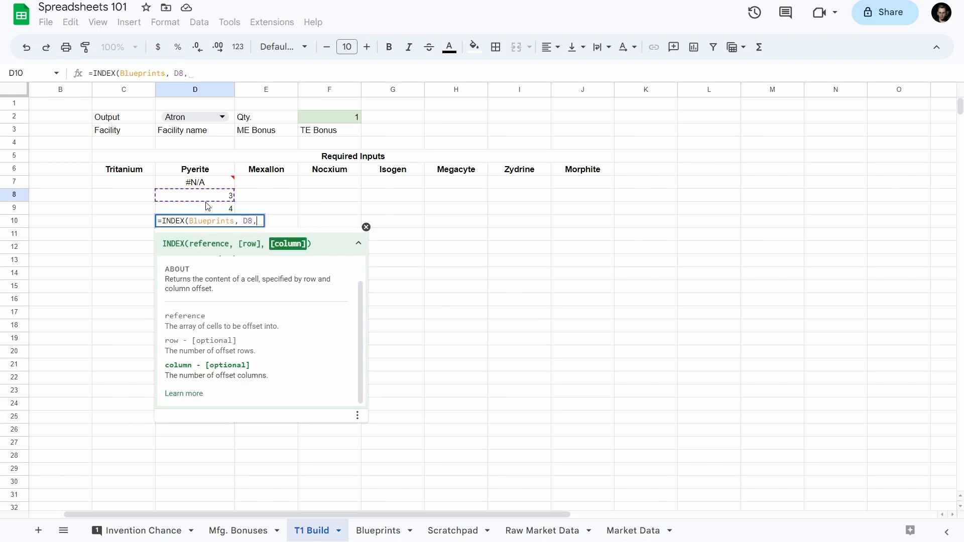
pyautogui.click(206, 209)
pyautogui.press('Return')
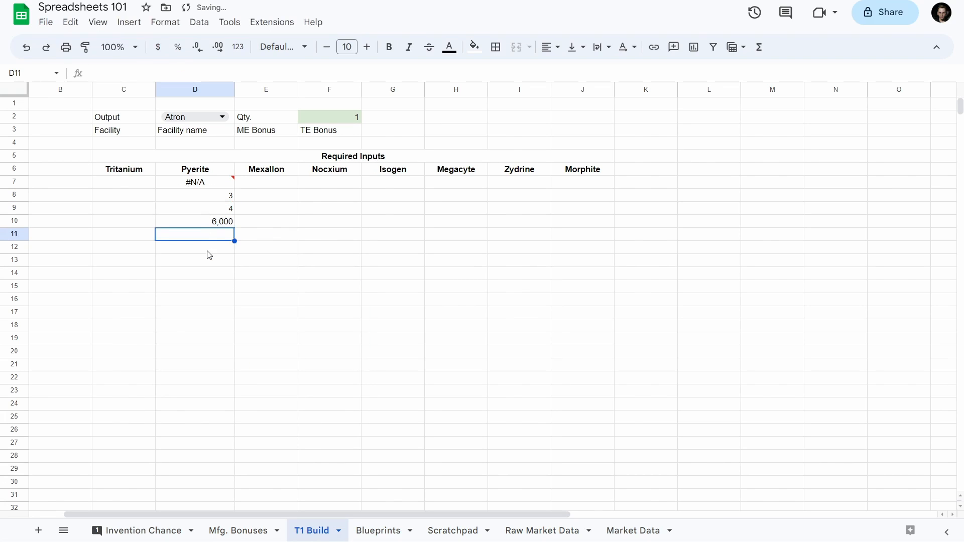
# - Compare the nested INDEX formula and error in D7 with the separate formulas in D8, D9 and D10
pyautogui.click(203, 226)
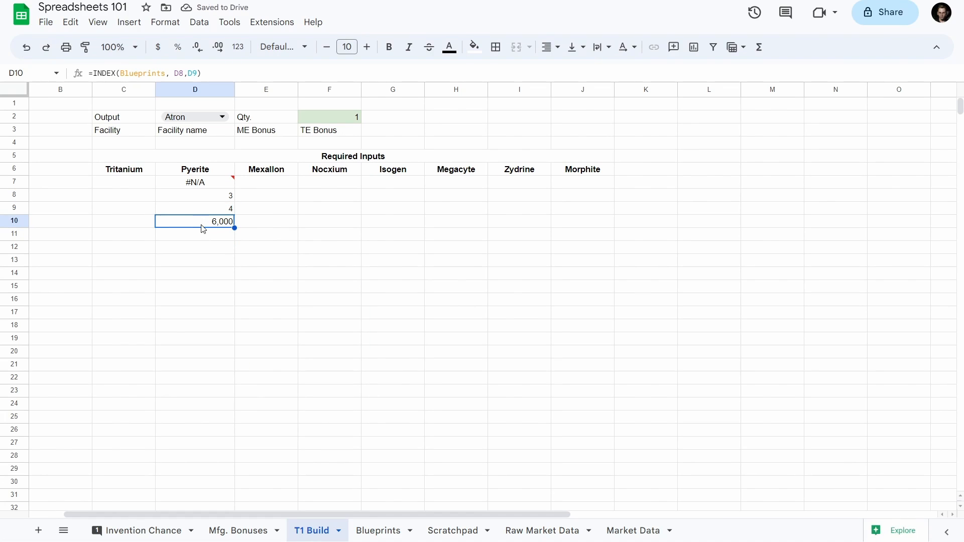
pyautogui.click(197, 183)
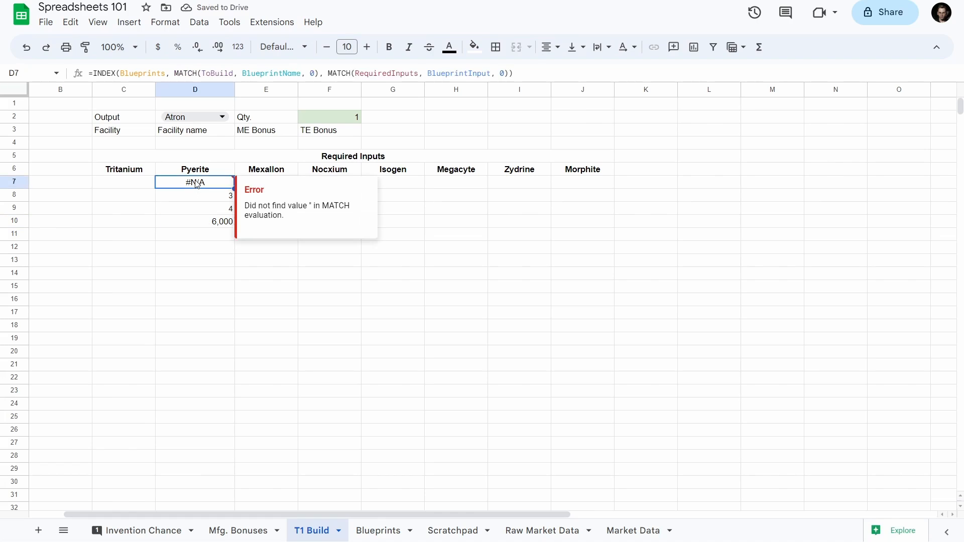
pyautogui.click(198, 196)
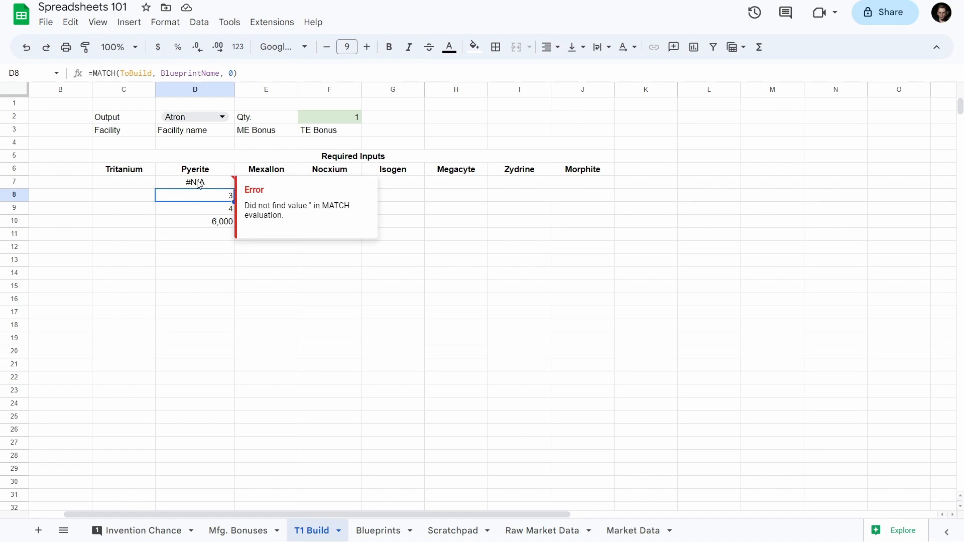
pyautogui.click(200, 184)
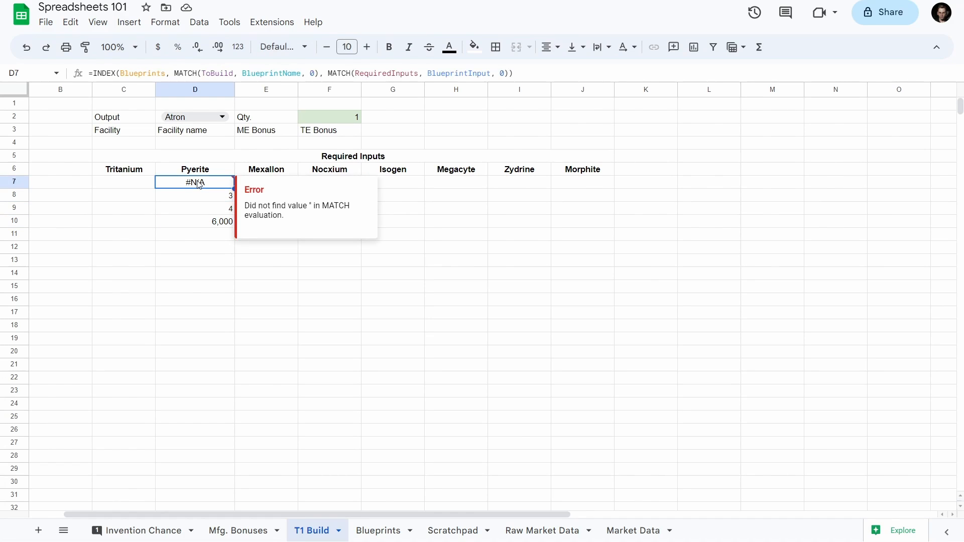
pyautogui.click(199, 211)
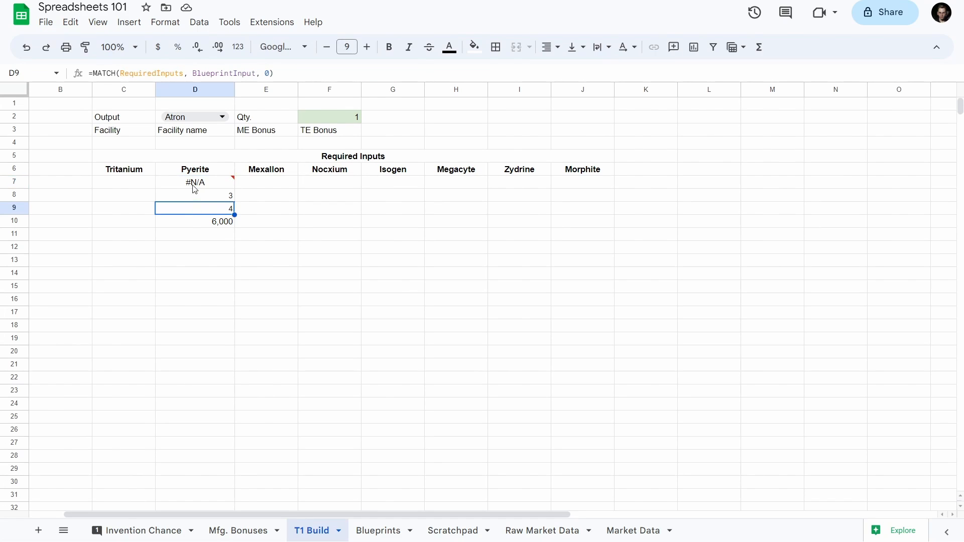
pyautogui.moveTo(195, 189)
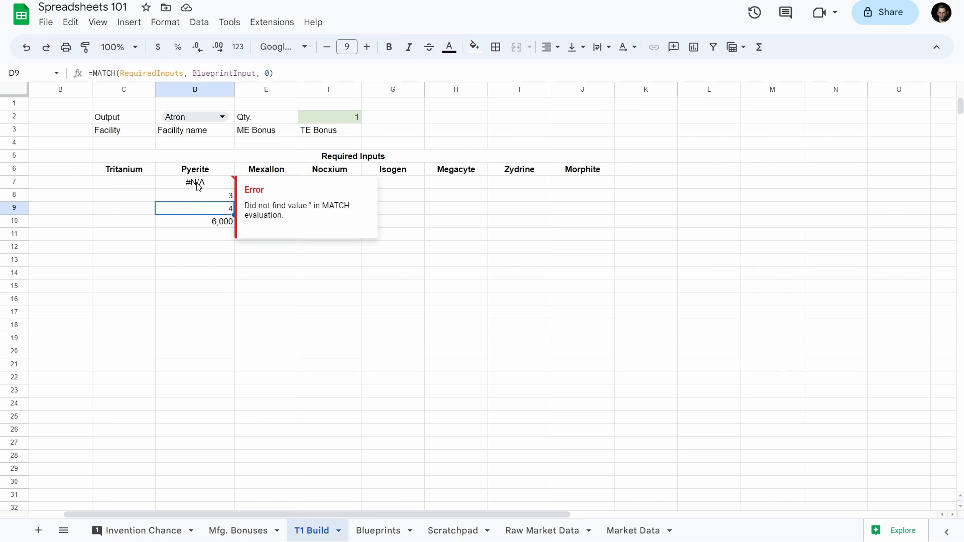
pyautogui.click(199, 187)
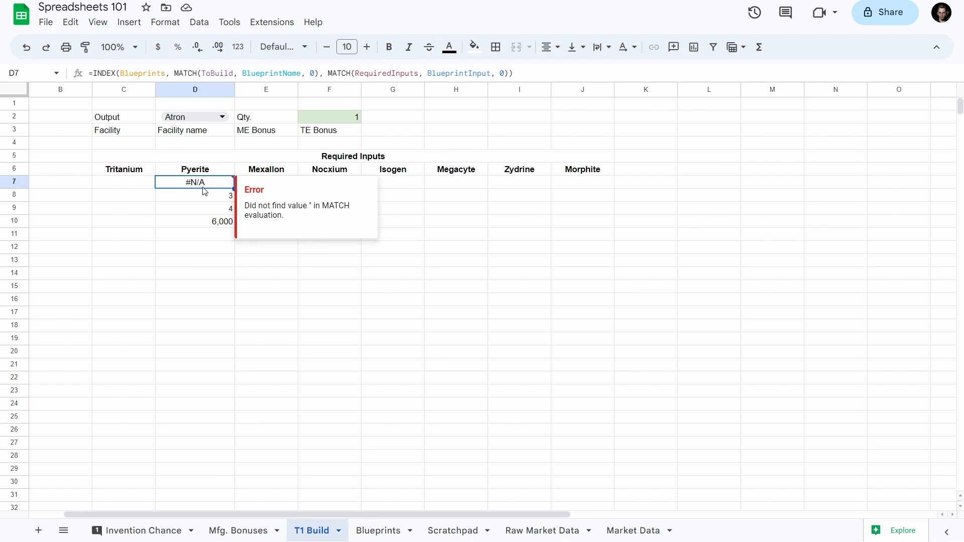
pyautogui.click(204, 227)
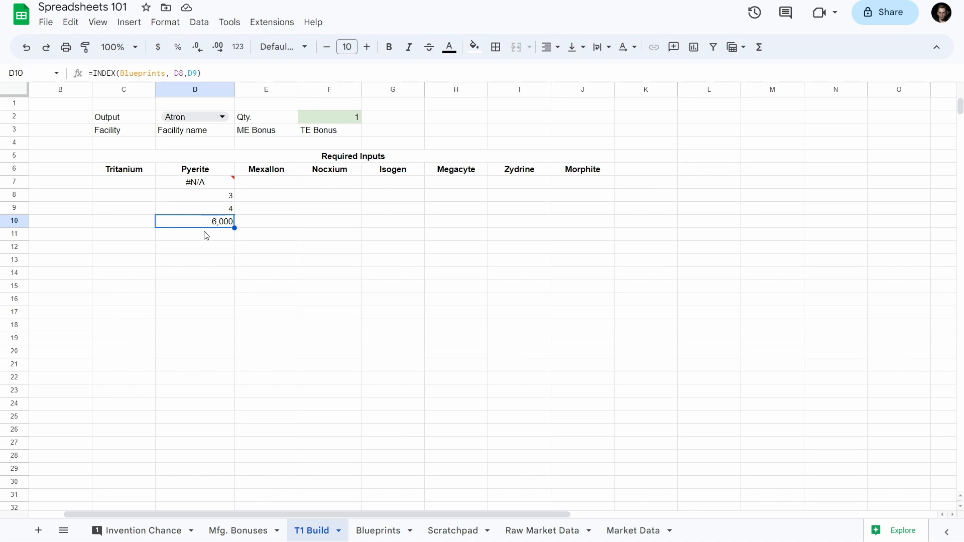
pyautogui.click(201, 187)
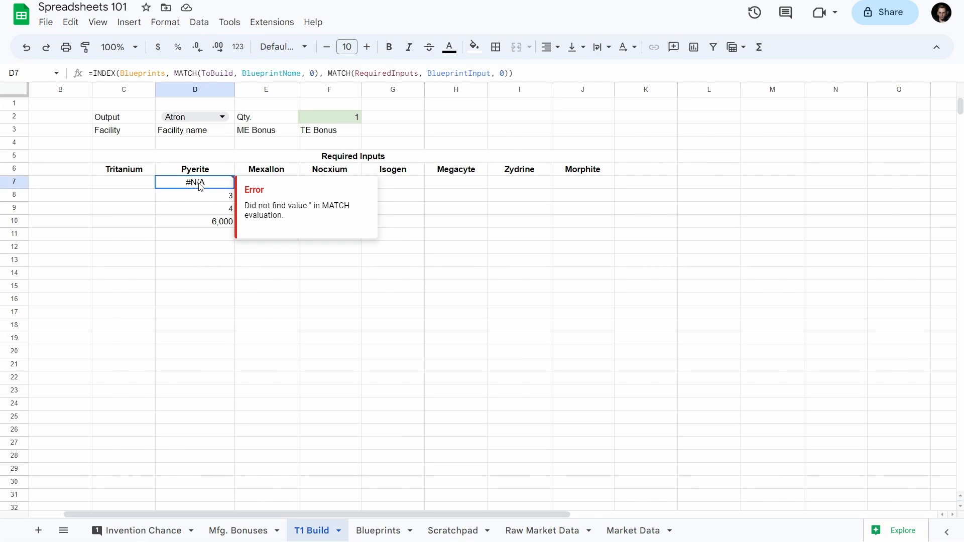
pyautogui.click(204, 226)
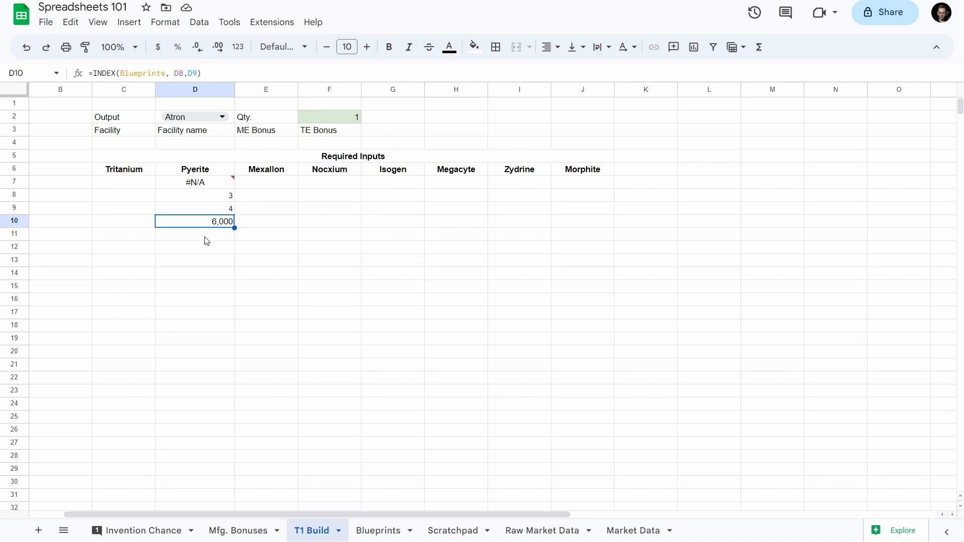
pyautogui.moveTo(205, 239); pyautogui.dragTo(209, 203)
# - Replace the second MATCH in D7's formula with a reference to D9, giving =INDEX(Blueprints, MATCH(ToBuild, BlueprintName, 0), D9)
pyautogui.click(198, 181)
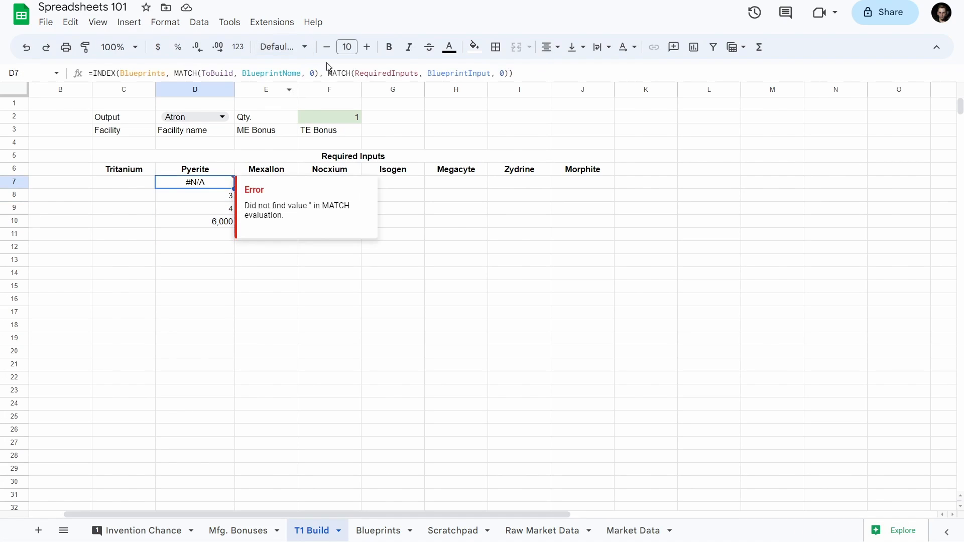
pyautogui.moveTo(328, 73); pyautogui.dragTo(509, 75)
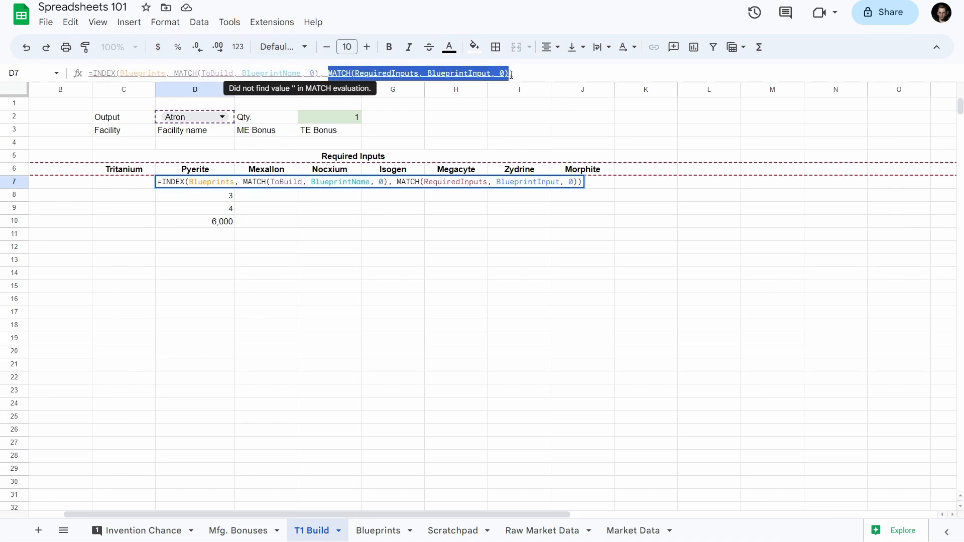
pyautogui.press('BackSpace')
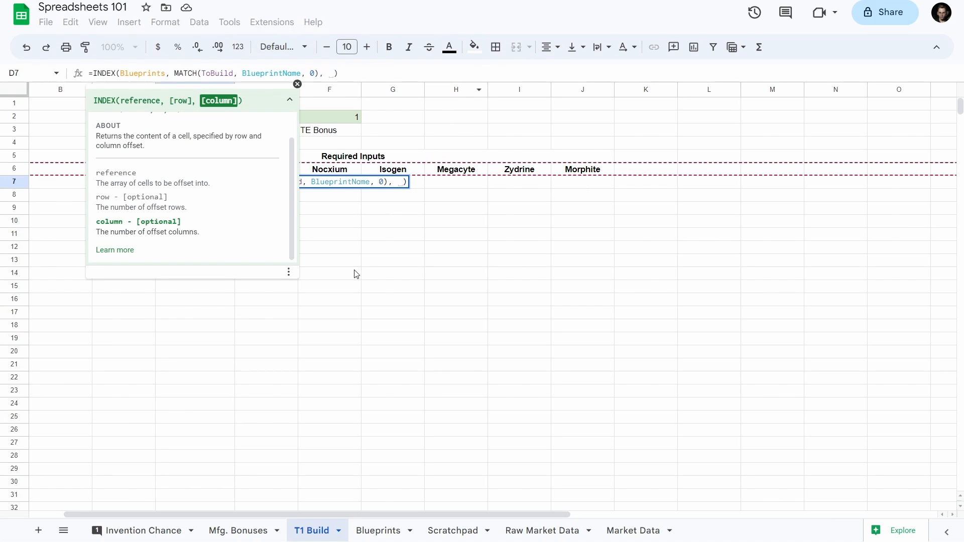
pyautogui.click(289, 99)
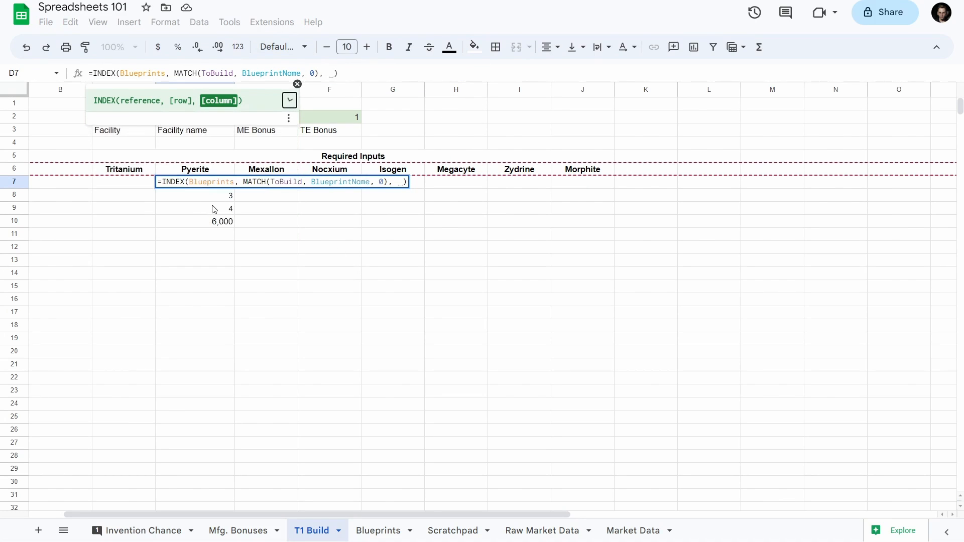
pyautogui.click(221, 211)
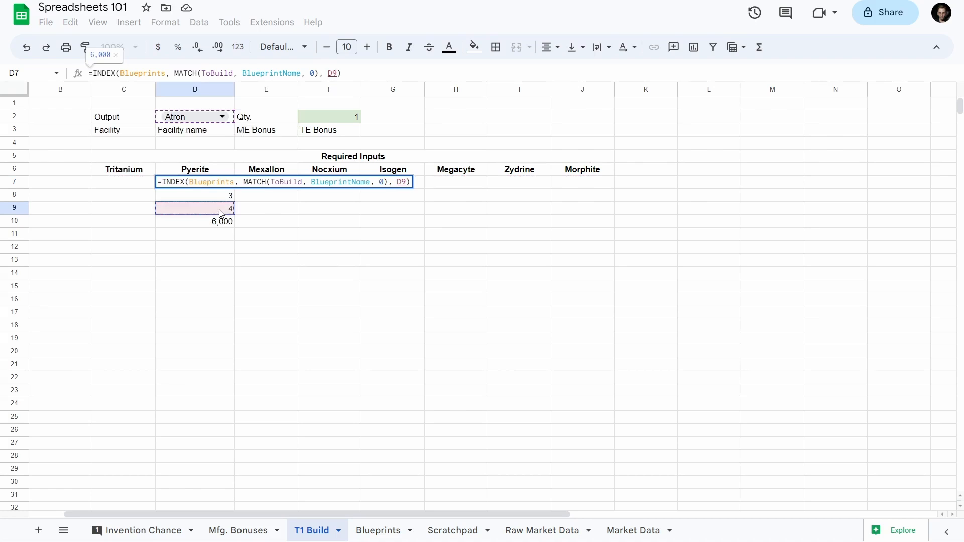
pyautogui.press('Return')
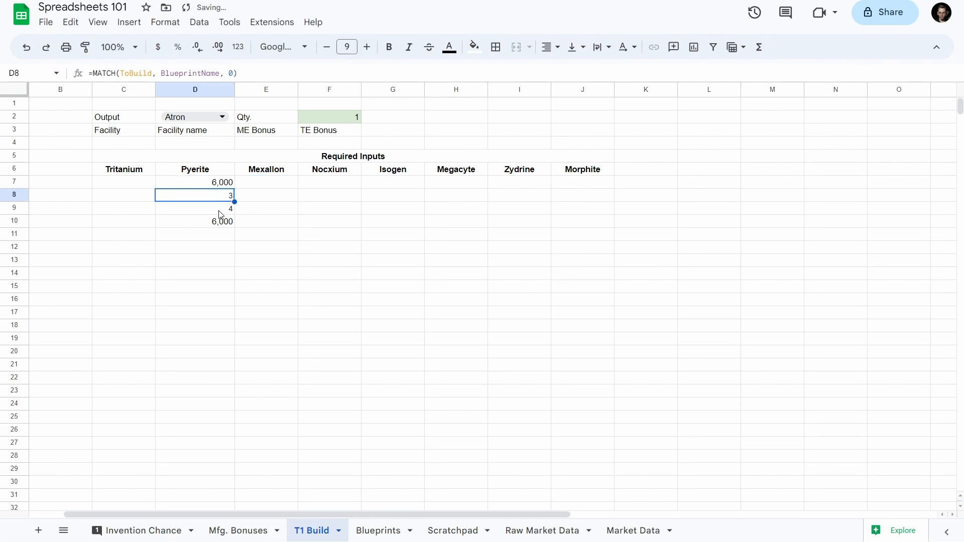
# - Review the MATCH formulas in D8 and D9 against the edited INDEX formula in D7
pyautogui.click(222, 212)
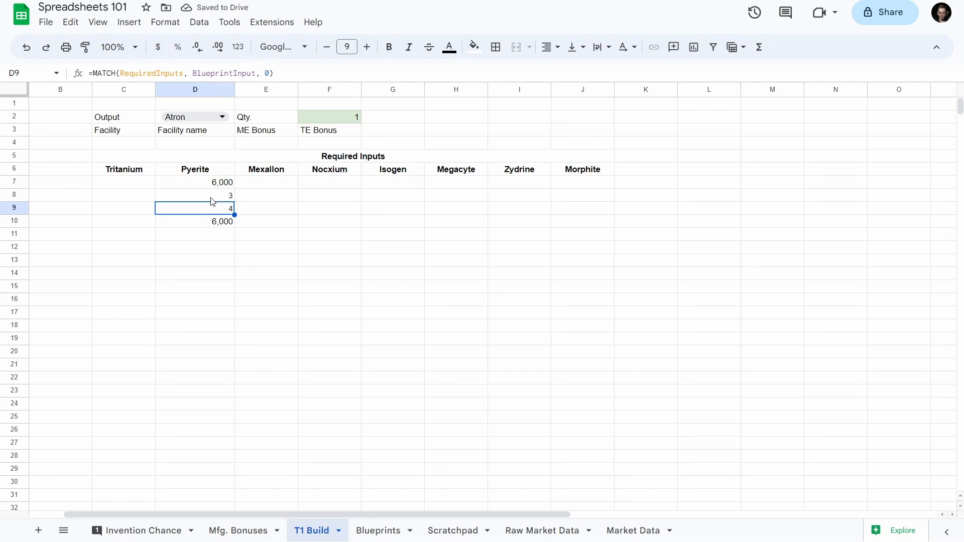
pyautogui.press('Up')
pyautogui.press('Down')
pyautogui.click(210, 200)
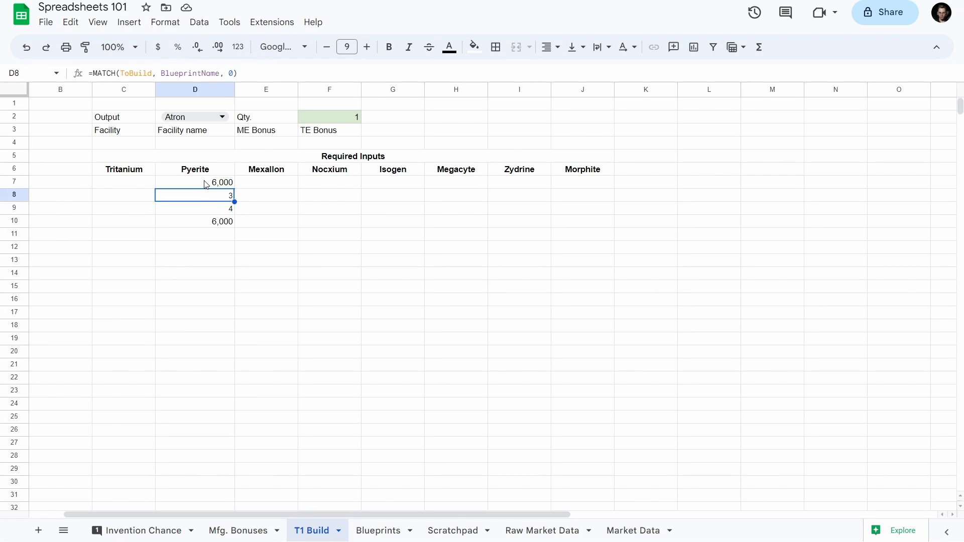
pyautogui.click(206, 185)
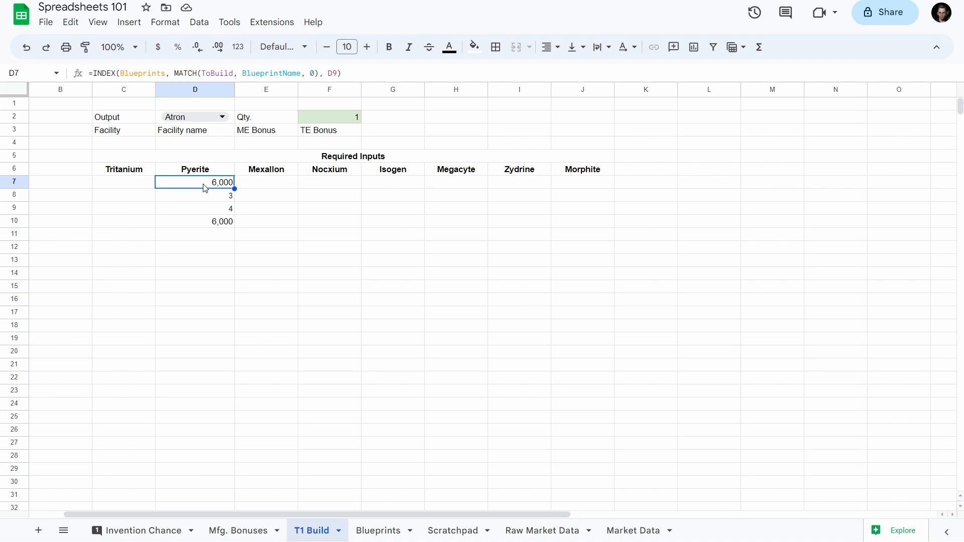
pyautogui.click(203, 194)
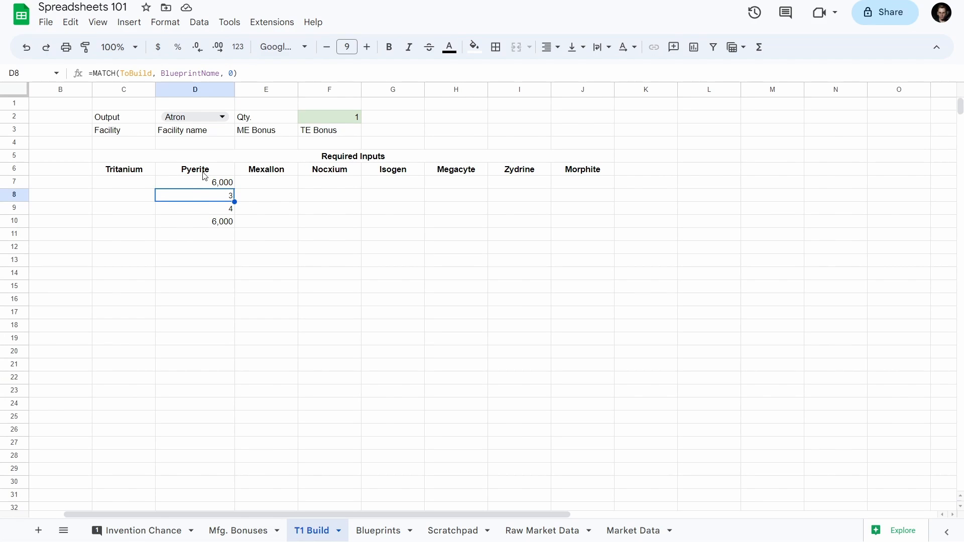
# - Add the header Blueprint Row in K6, directly after the Morphite column
pyautogui.click(636, 168)
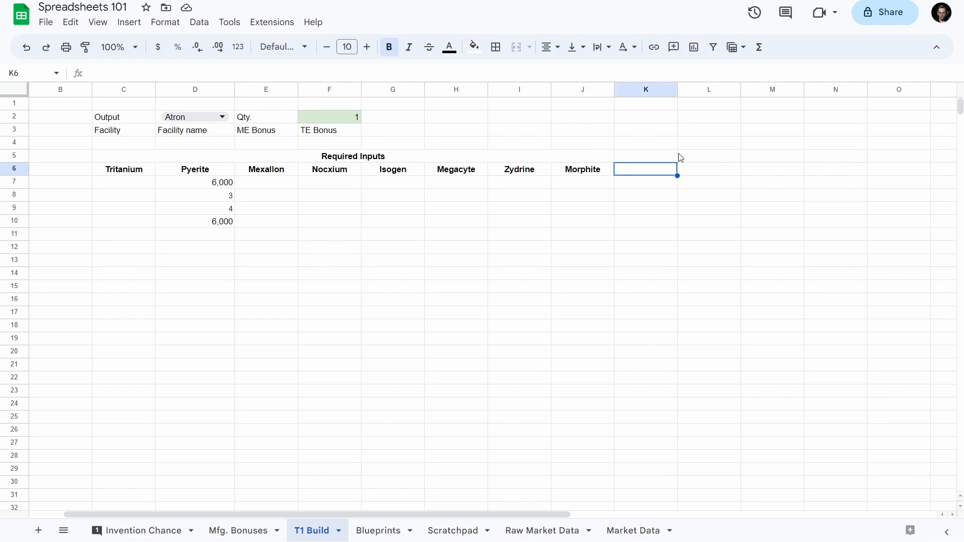
pyautogui.write('BlueprintRo')
pyautogui.press('BackSpace')
pyautogui.press('BackSpace')
pyautogui.write('Row')
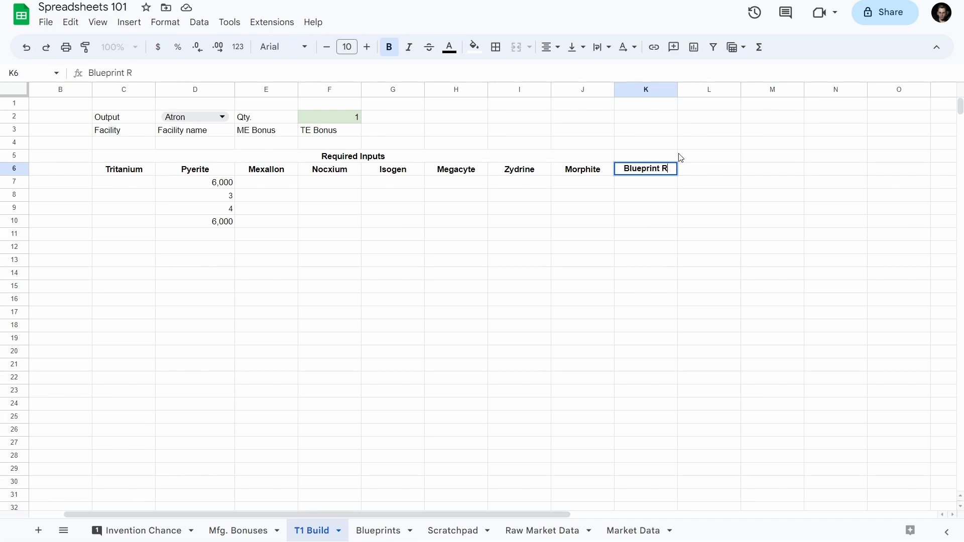
pyautogui.press('Return')
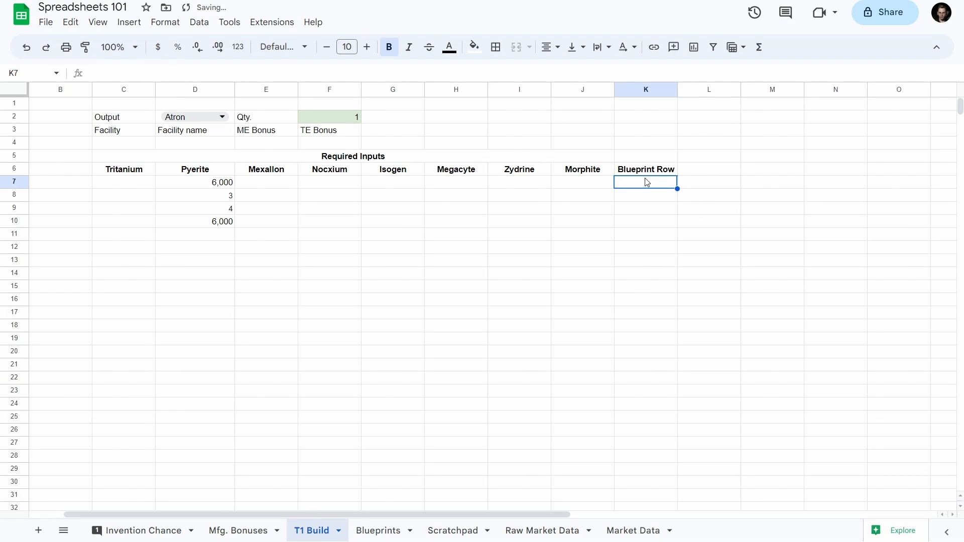
# - Define column K as a named range called BlueprintRow
pyautogui.click(640, 90)
pyautogui.click(29, 74)
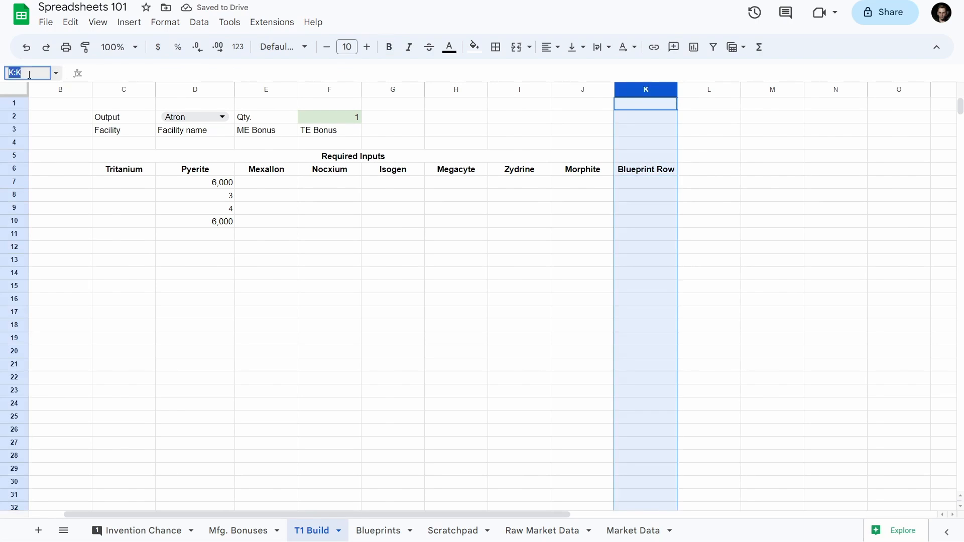
pyautogui.write('Blue')
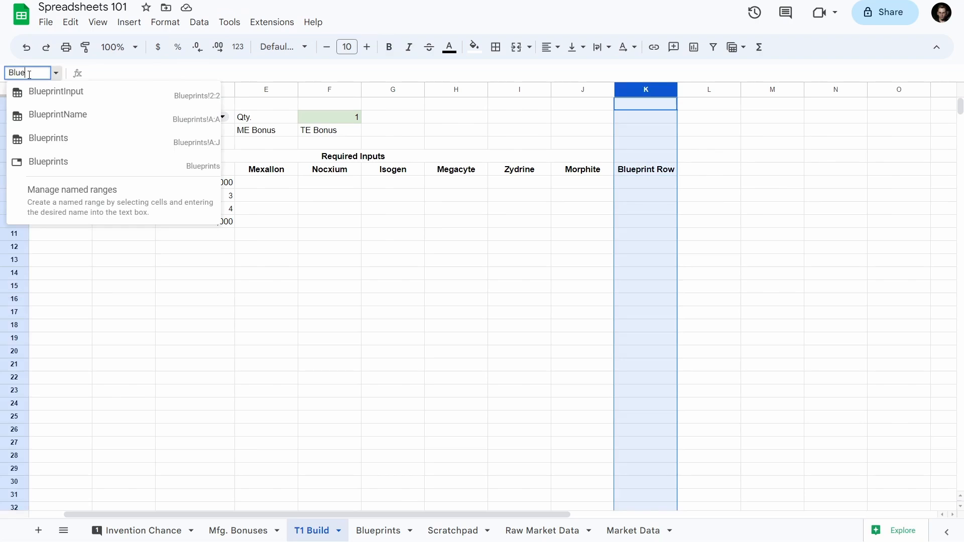
pyautogui.write('printRow')
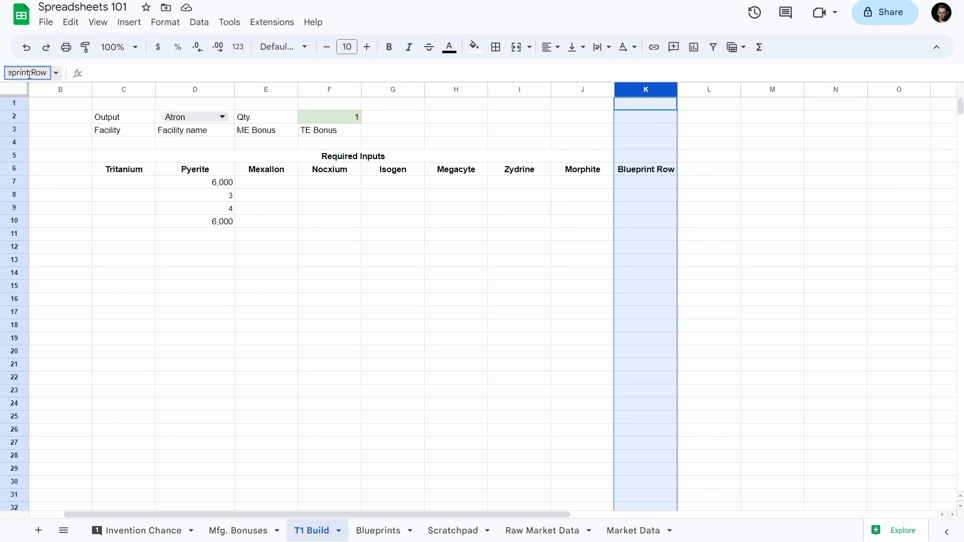
pyautogui.press('BackSpace')
pyautogui.press('BackSpace')
pyautogui.press('BackSpace')
pyautogui.write('Row')
pyautogui.press('Return')
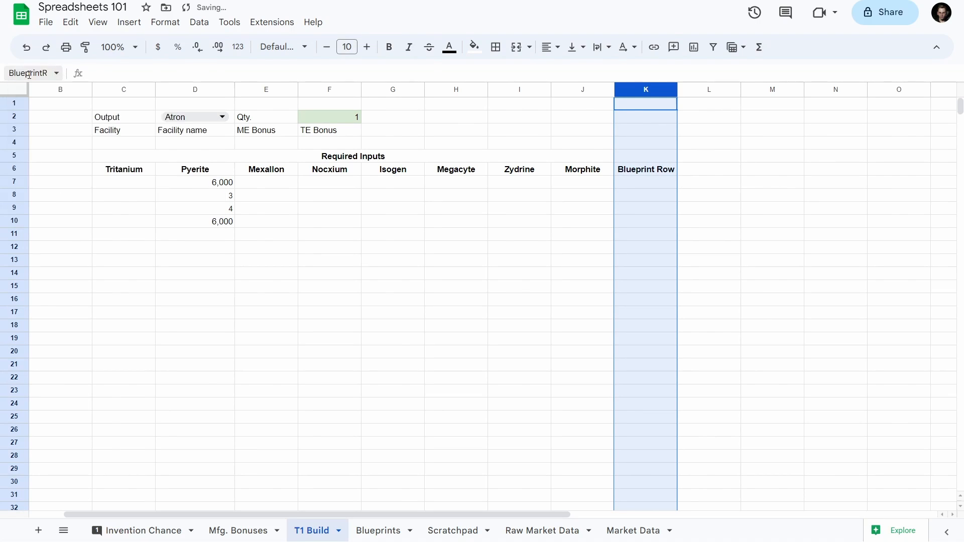
pyautogui.click(221, 185)
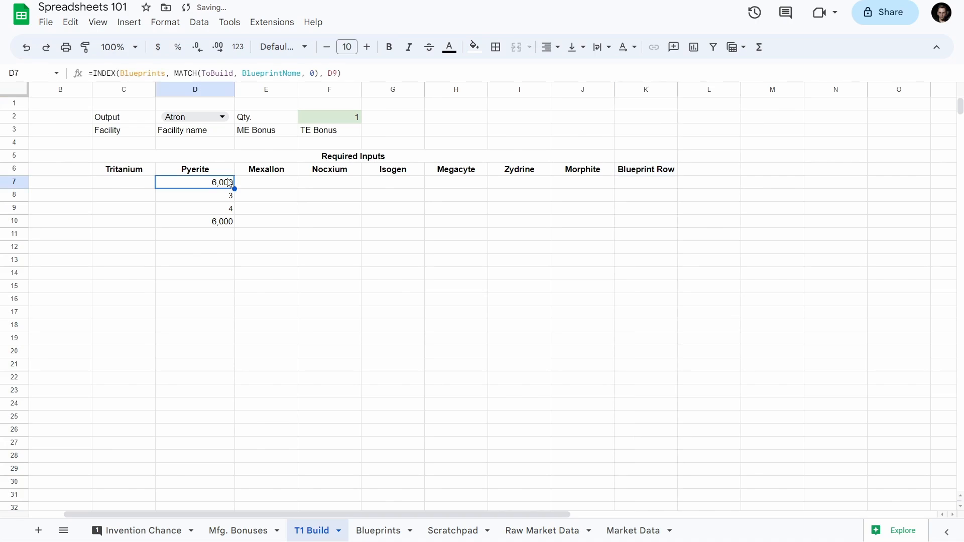
pyautogui.click(318, 73)
pyautogui.moveTo(318, 73); pyautogui.dragTo(174, 73)
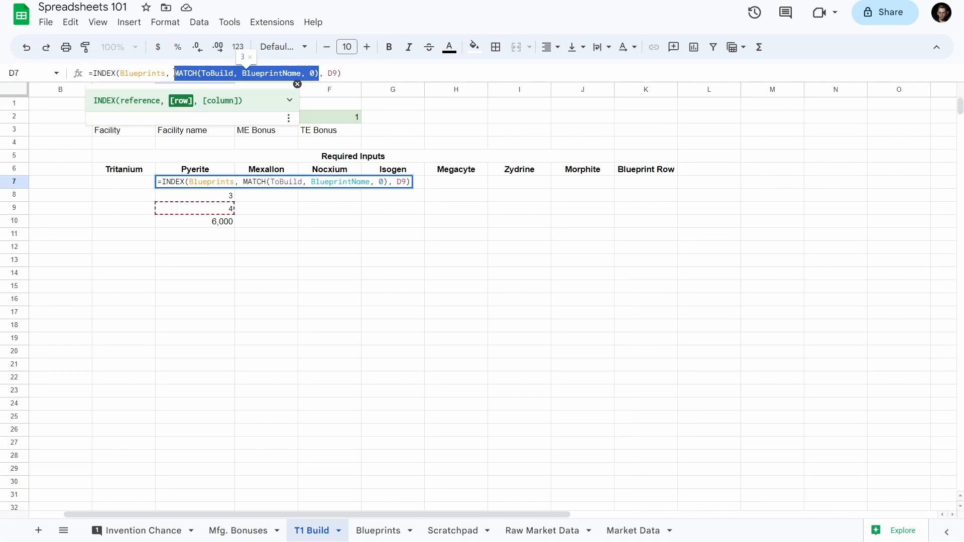
pyautogui.press('BackSpace')
pyautogui.click(652, 185)
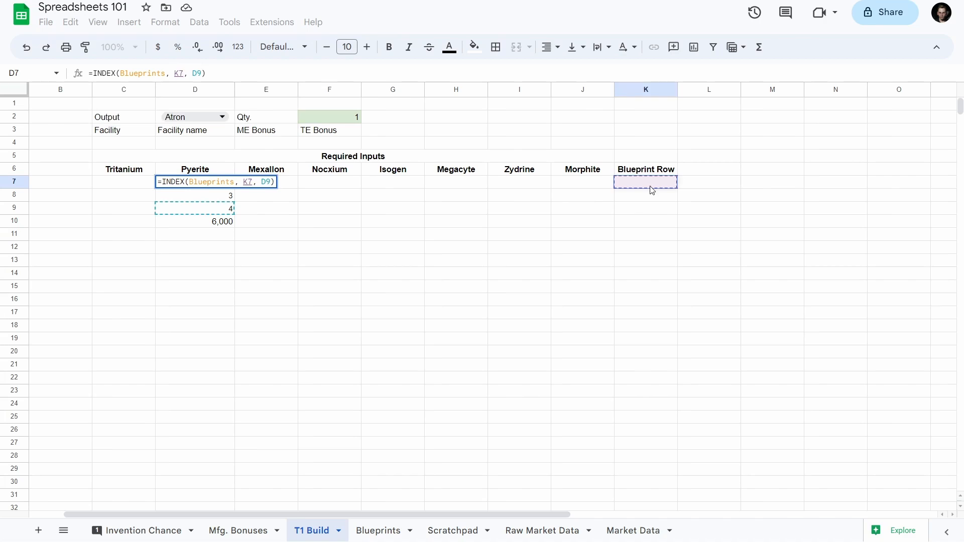
pyautogui.press('Escape')
pyautogui.hotkey('ctrl', 'Right')
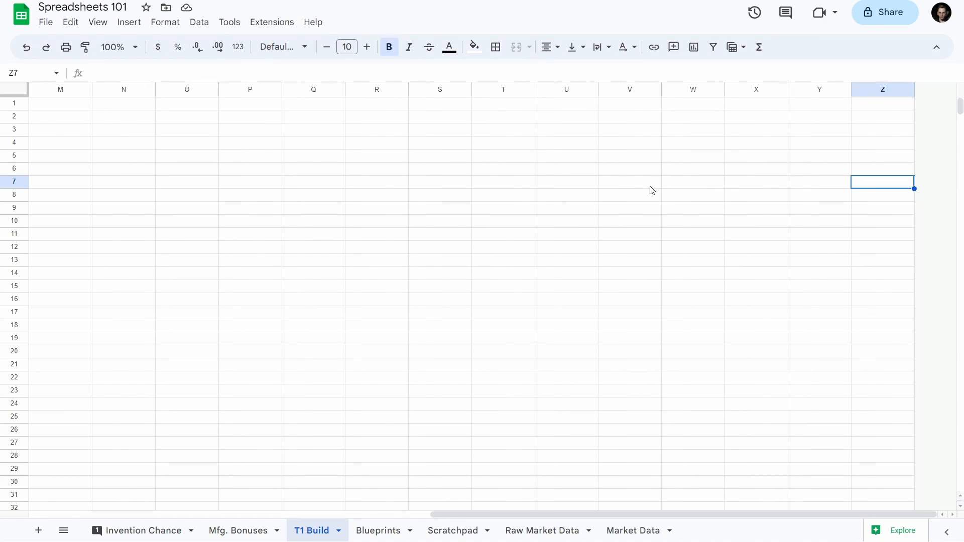
pyautogui.hotkey('ctrl', 'Left')
# - Enter =MATCH(ToBuild, BlueprintName, 0) in K7 under the Blueprint Row header
pyautogui.click(520, 184)
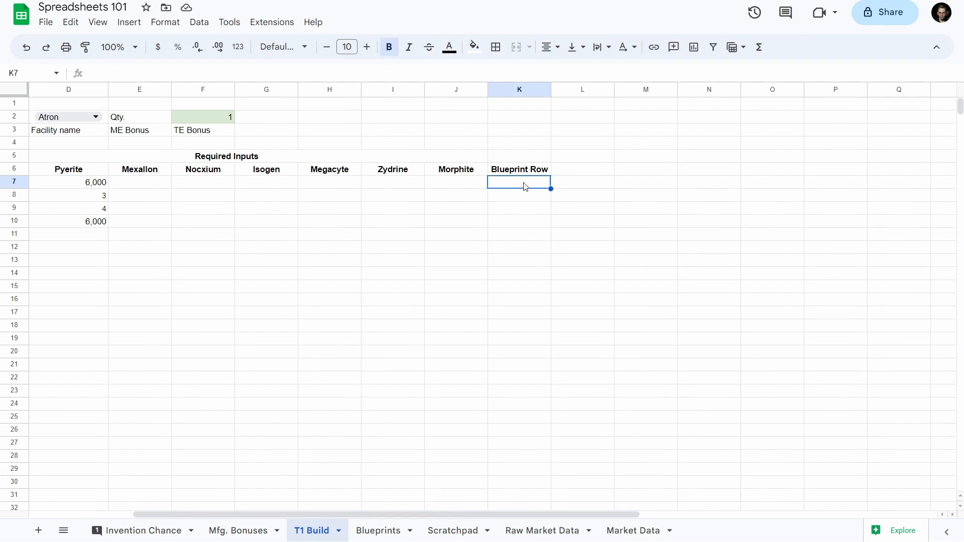
pyautogui.write('=MATCH(ToBuild, BlueprintName, 0)')
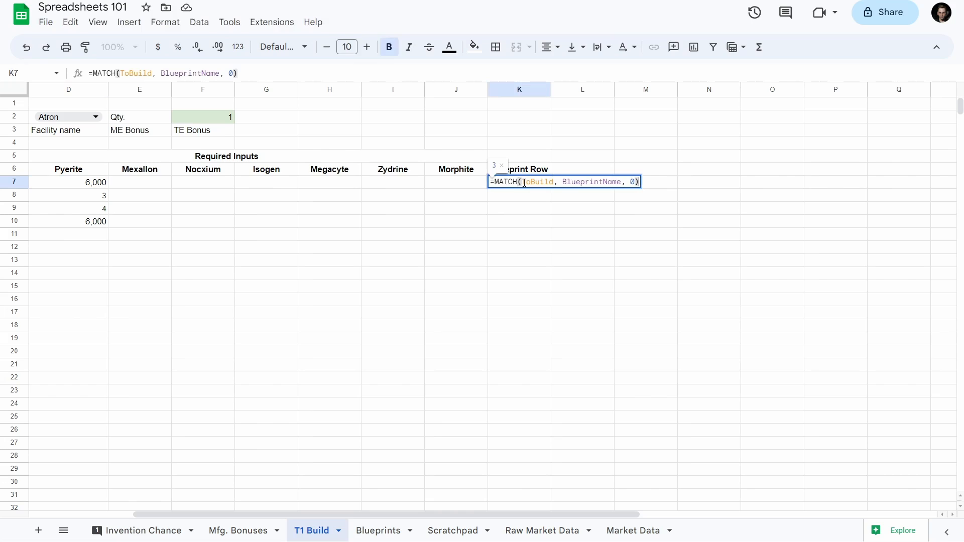
pyautogui.hotkey('ctrl', 'Return')
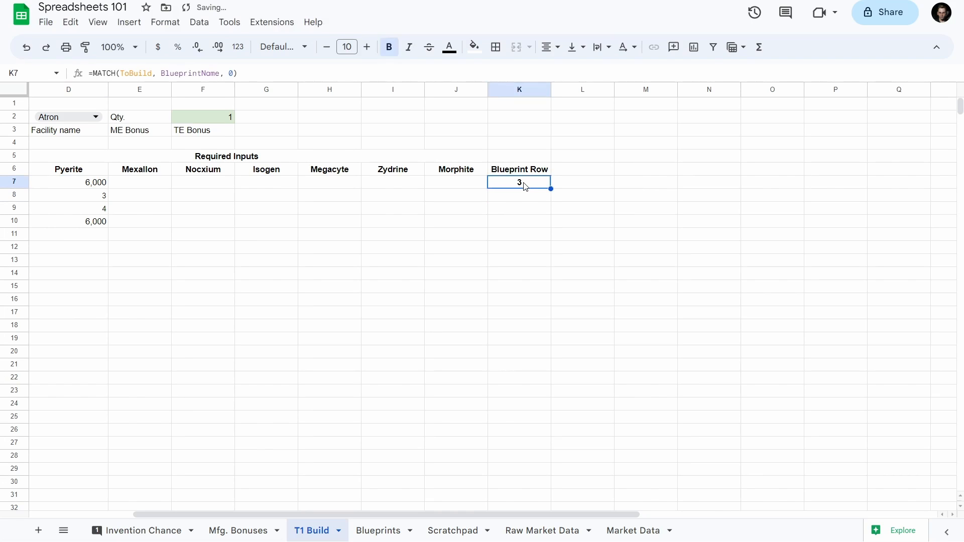
# - Fill K7's MATCH formula down to K14 and clear the filled copies below K7
pyautogui.hscroll(-3, 526, 187)
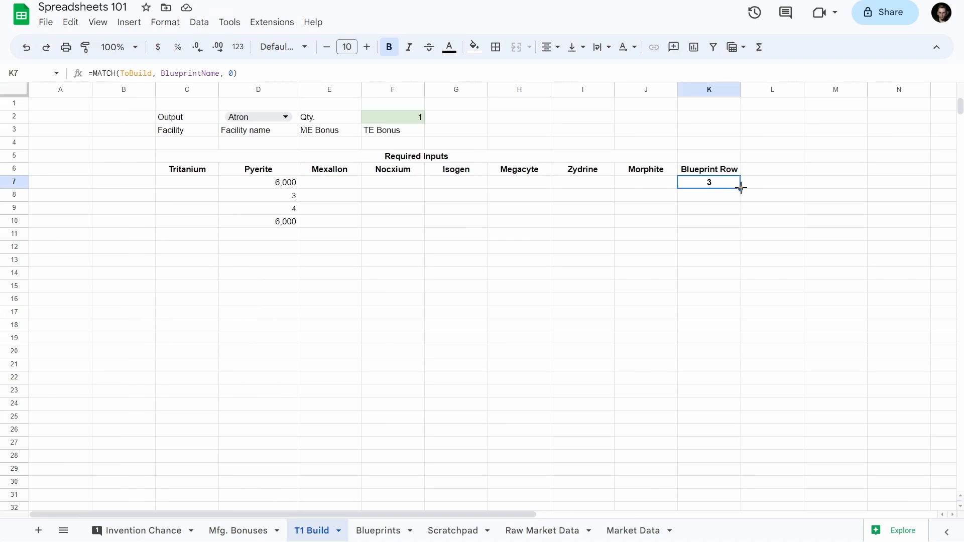
pyautogui.moveTo(741, 189); pyautogui.dragTo(741, 271)
pyautogui.moveTo(715, 312); pyautogui.dragTo(729, 201)
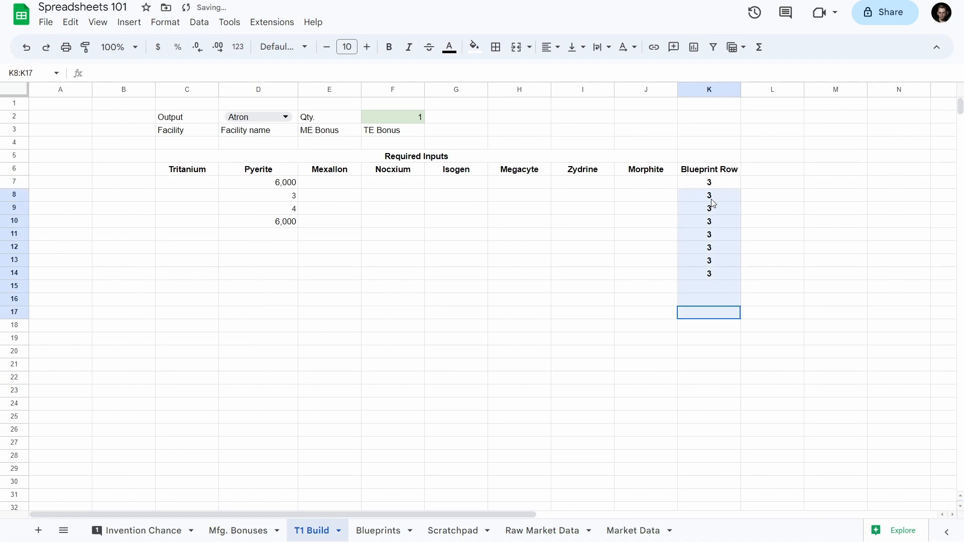
pyautogui.press('Delete')
# - Remove the bold formatting from K7 and clear the helper formulas in D8:D11
pyautogui.click(727, 195)
pyautogui.click(727, 187)
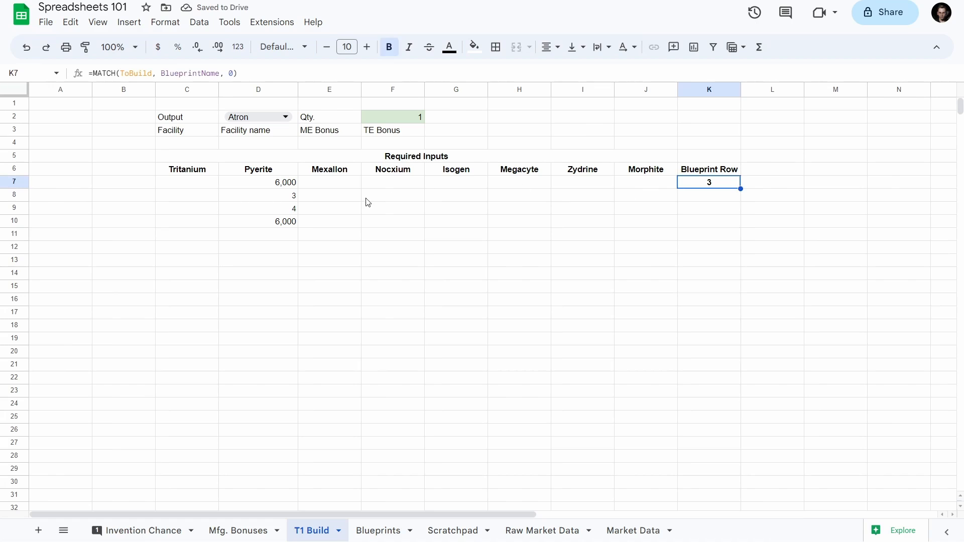
pyautogui.moveTo(277, 195); pyautogui.dragTo(271, 239)
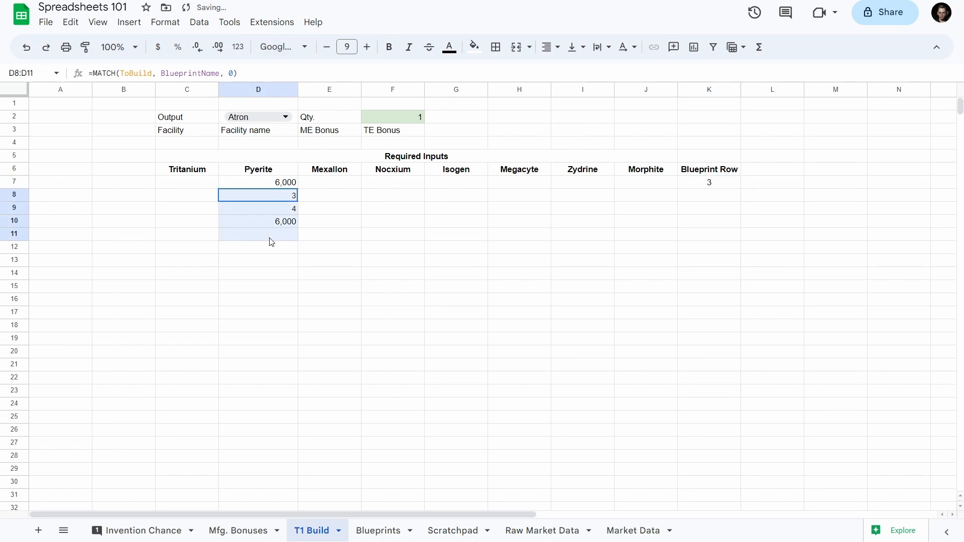
pyautogui.press('Delete')
# - Copy the row MATCH expression in D7's INDEX formula and replace it with the named range BlueprintRow
pyautogui.click(258, 182)
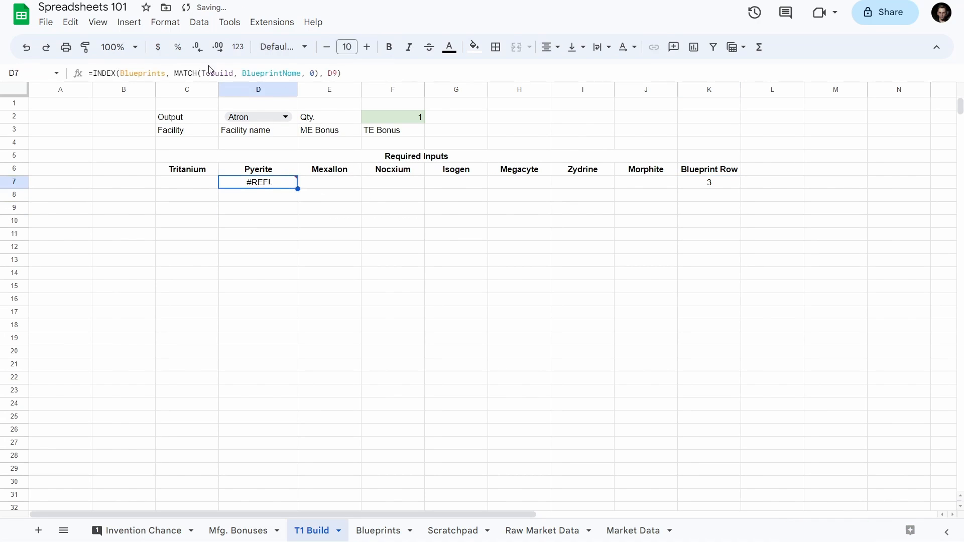
pyautogui.moveTo(175, 74); pyautogui.dragTo(318, 74)
pyautogui.hotkey('ctrl', 'c')
pyautogui.press('BackSpace')
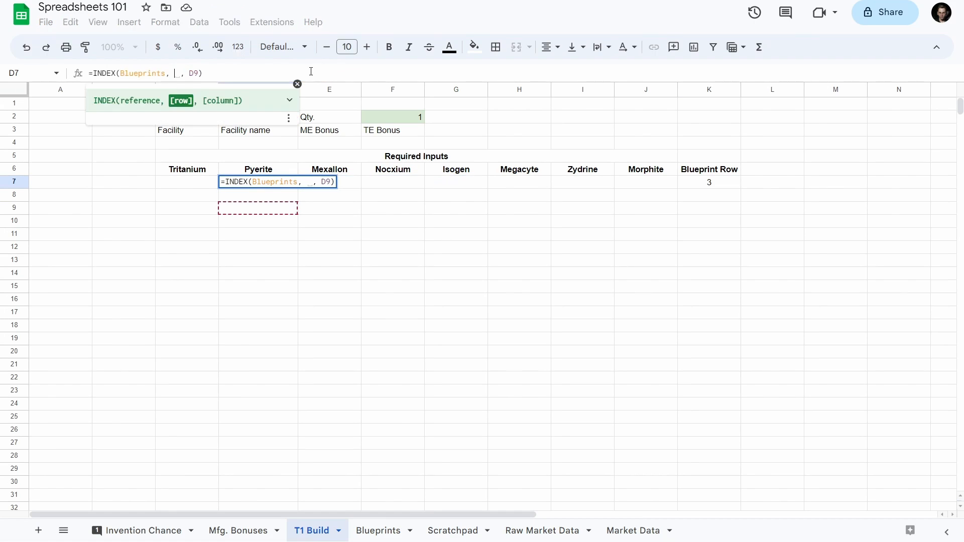
pyautogui.write('BlueprintRow')
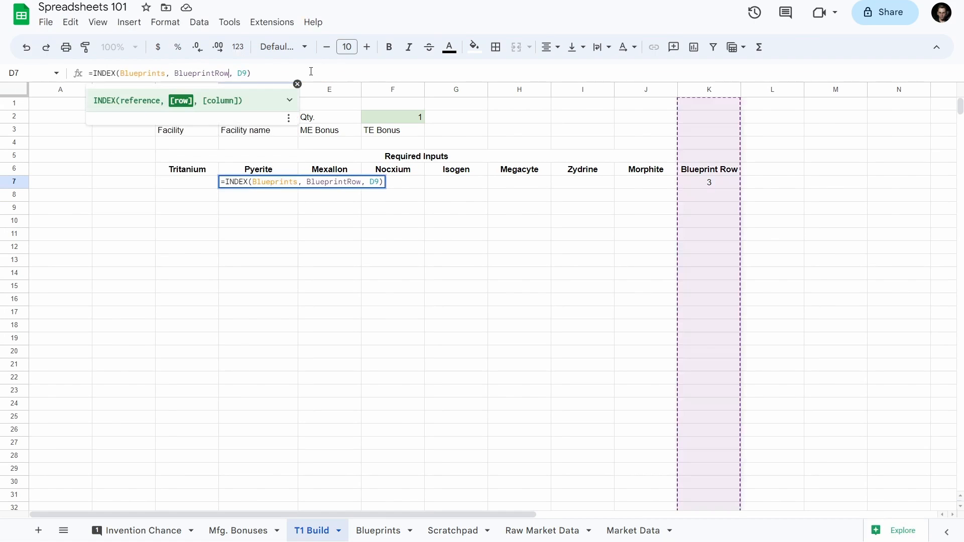
# - Replace the D9 column argument in D7's formula with the copied MATCH expression, using RequiredInputs as its search key
pyautogui.press('Right')
pyautogui.press('Delete')
pyautogui.press('Delete')
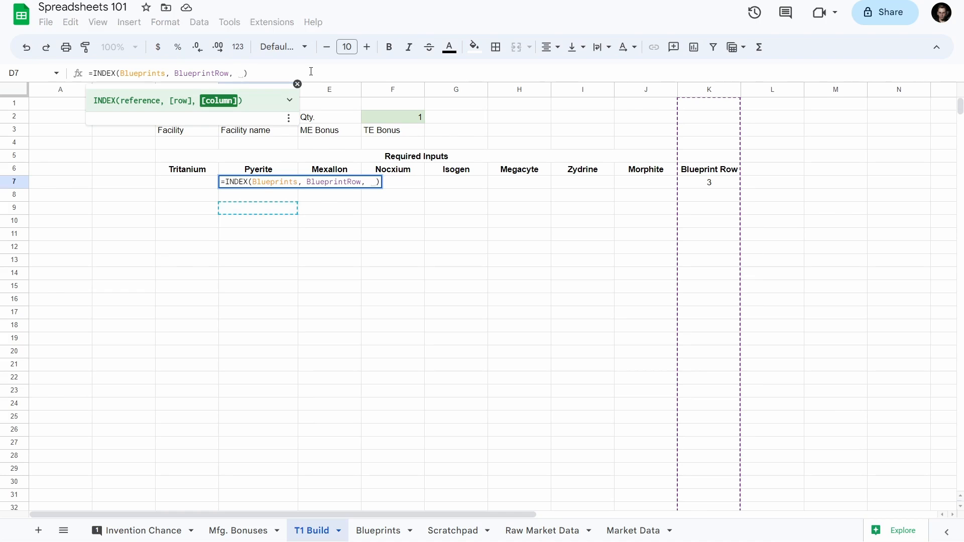
pyautogui.hotkey('ctrl', 'v')
pyautogui.hotkey('ctrl', 'Left')
pyautogui.hotkey('ctrl', 'Left')
pyautogui.hotkey('ctrl', 'Left')
pyautogui.hotkey('ctrl', 'Left')
pyautogui.hotkey('ctrl', 'Left')
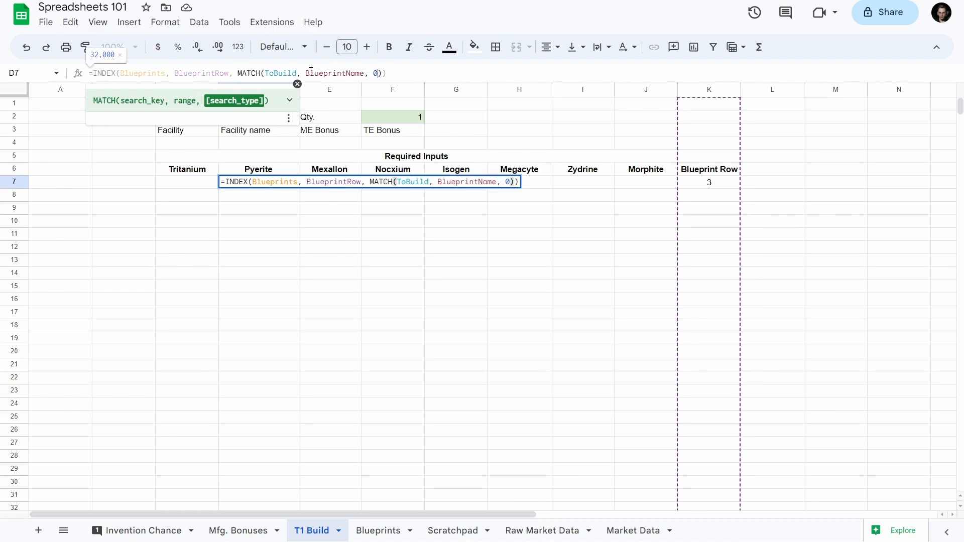
pyautogui.hotkey('ctrl', 'shift', 'Left')
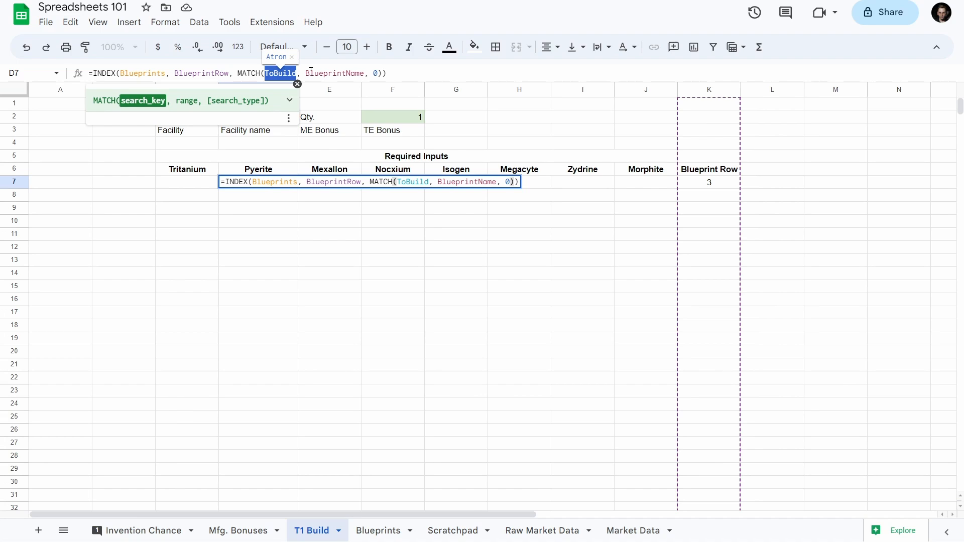
pyautogui.write('RequiredInputs')
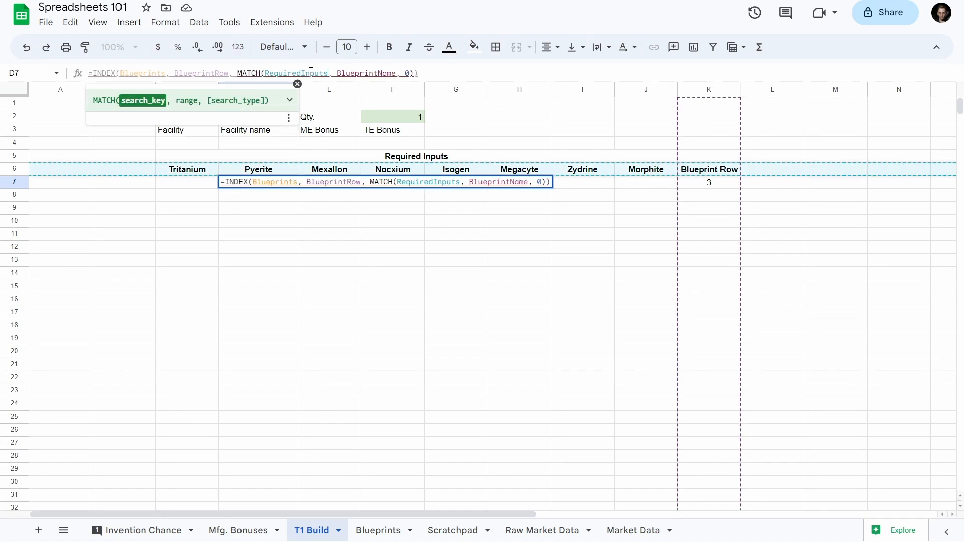
# - Check the range name assigned to header row 2 on the Blueprints sheet for use as D7's column MATCH range
pyautogui.press('Right')
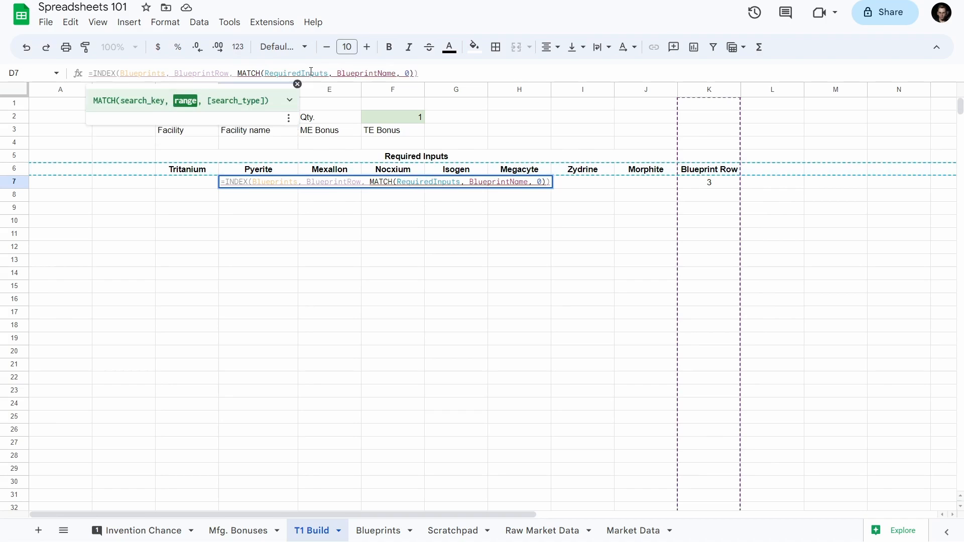
pyautogui.hotkey('ctrl', 'shift', 'Right')
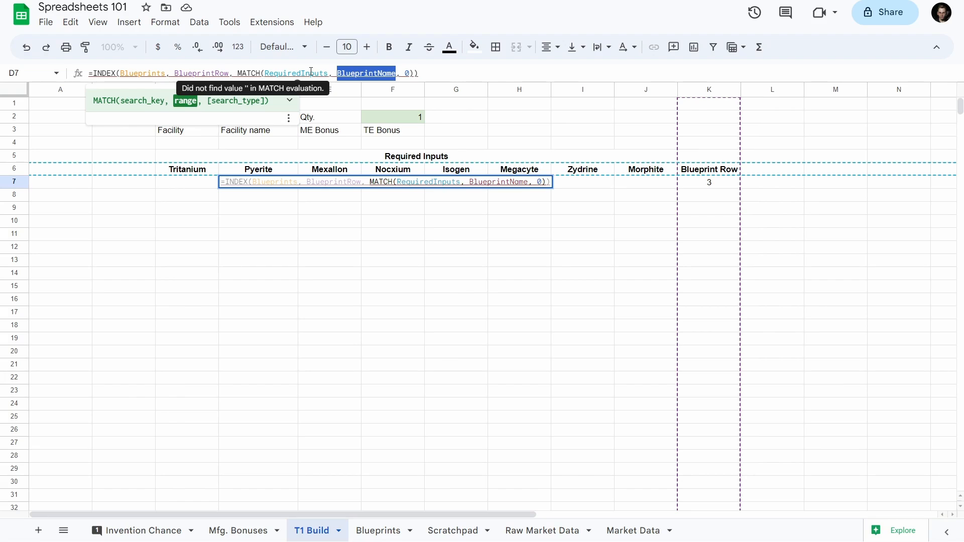
pyautogui.click(378, 531)
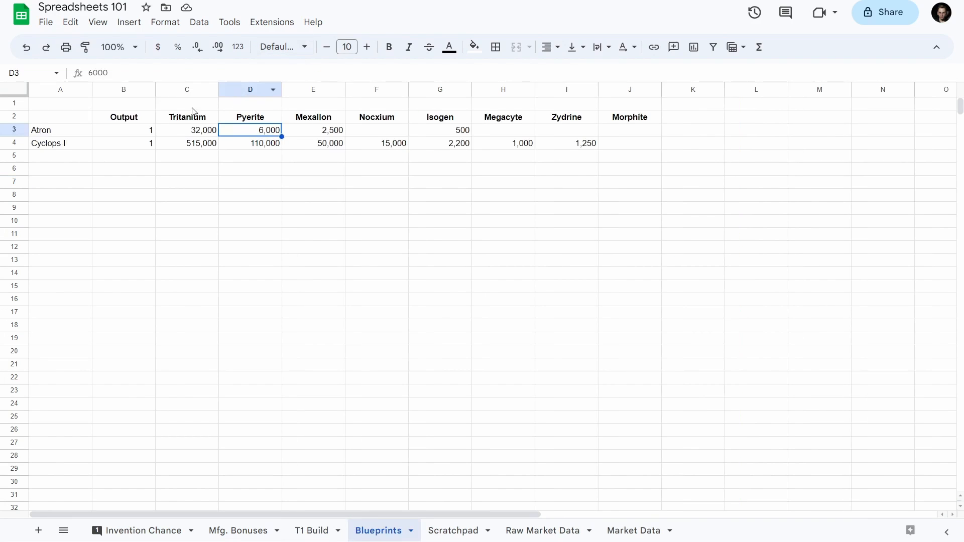
pyautogui.click(176, 121)
pyautogui.click(11, 119)
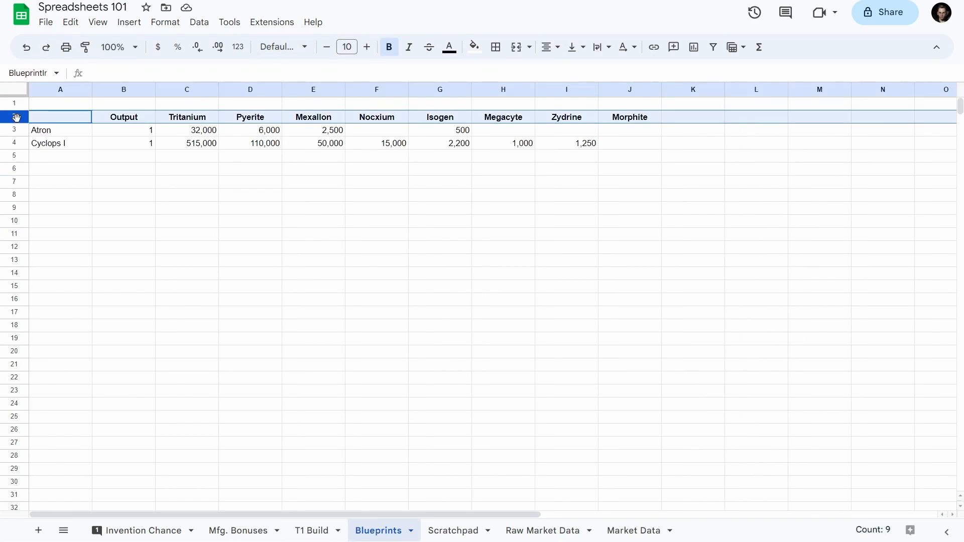
pyautogui.click(42, 73)
pyautogui.click(201, 117)
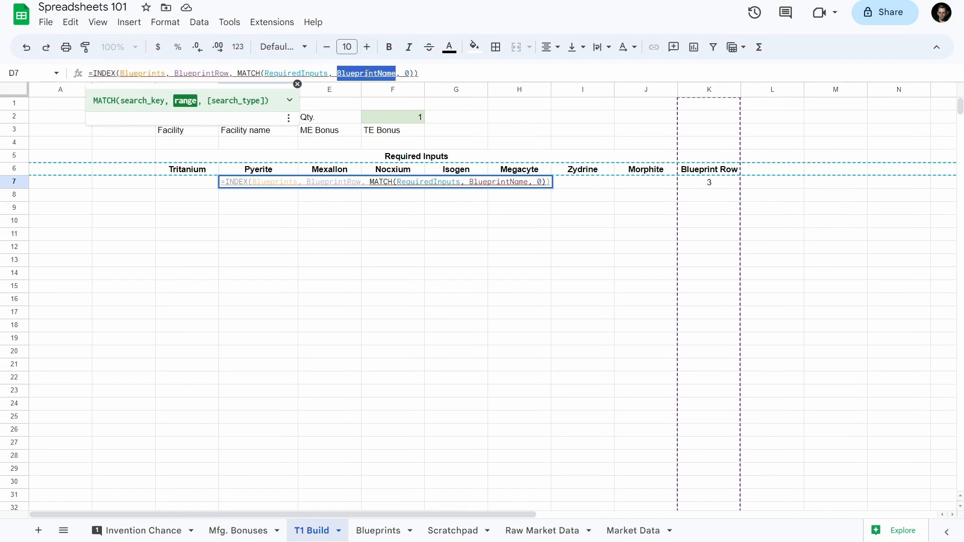
# - Complete D7's formula as =INDEX(Blueprints, BlueprintRow, MATCH(RequiredInputs, BlueprintInput, 0))
pyautogui.write('BlueprintInputs')
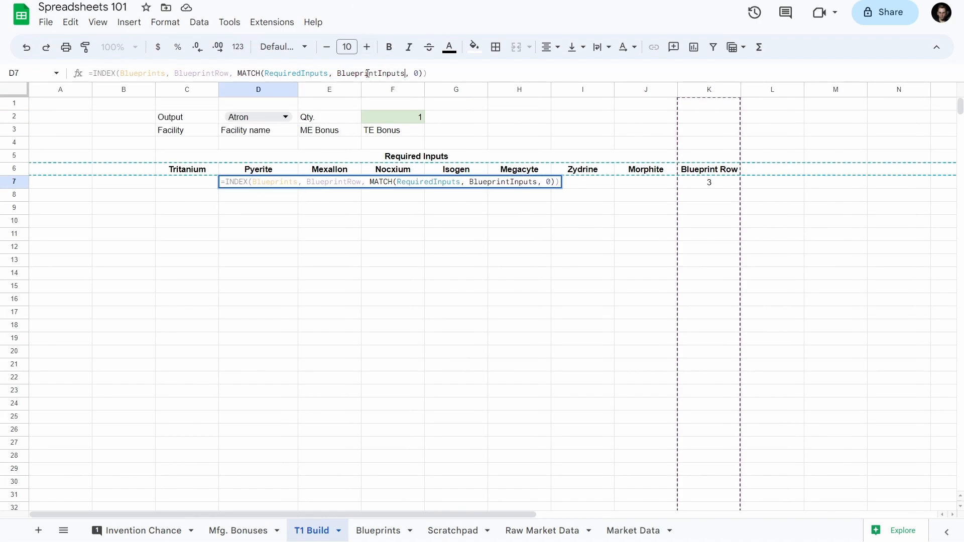
pyautogui.press('Return')
pyautogui.press('Up')
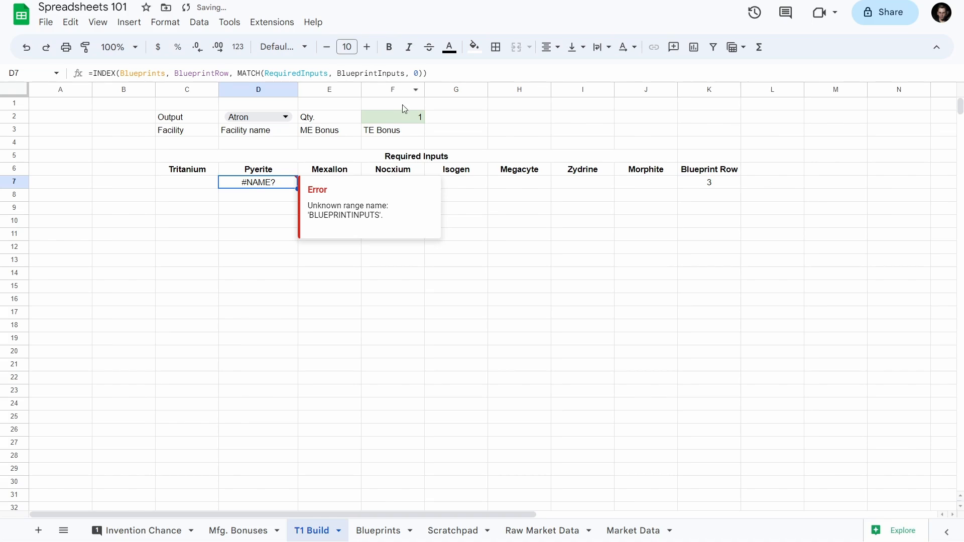
pyautogui.press('Return')
pyautogui.press('Return')
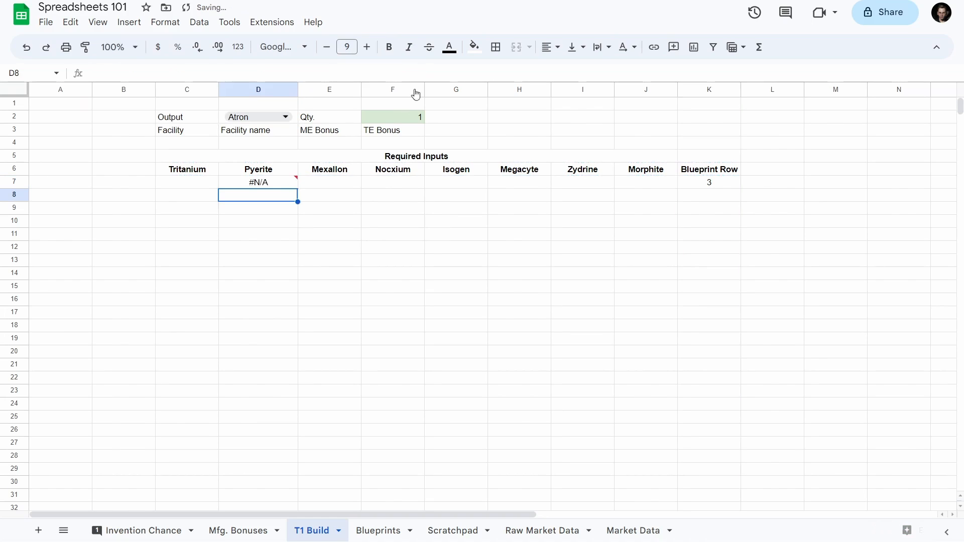
# - Inspect the error on D7 and clear the cell's INDEX formula
pyautogui.moveTo(267, 185)
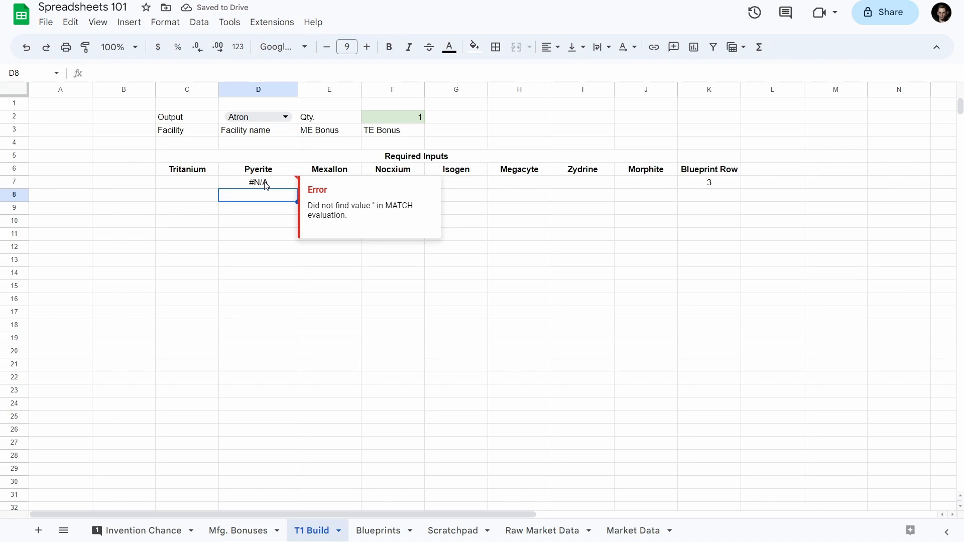
pyautogui.click(267, 186)
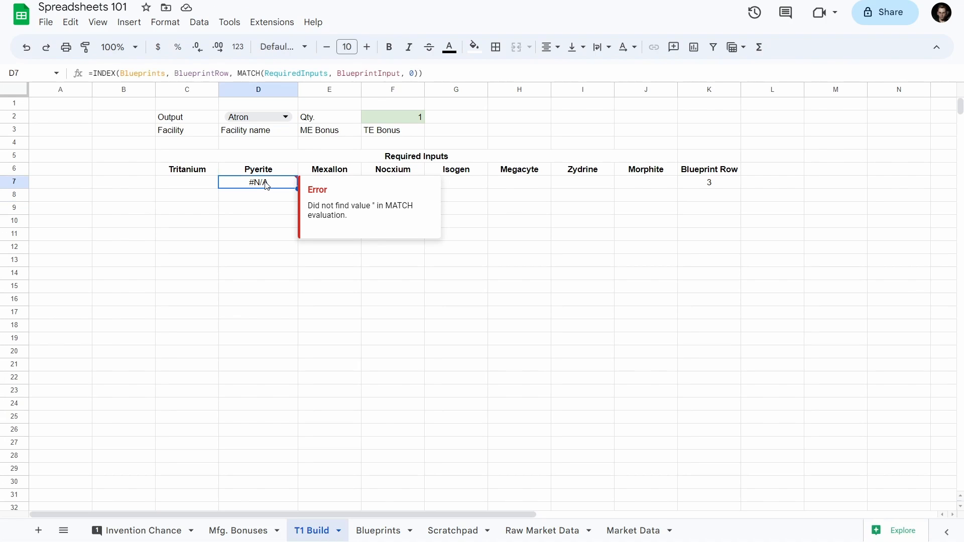
pyautogui.press('Delete')
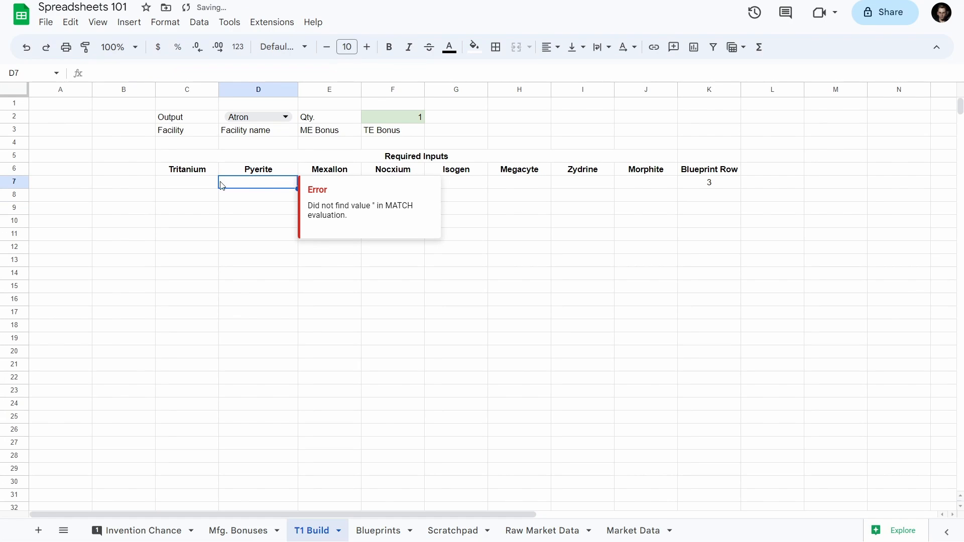
# - Examine the arguments of the Blueprint Row MATCH formula in K7 and the Pyerite and Tritanium header cells above row 7
pyautogui.click(204, 183)
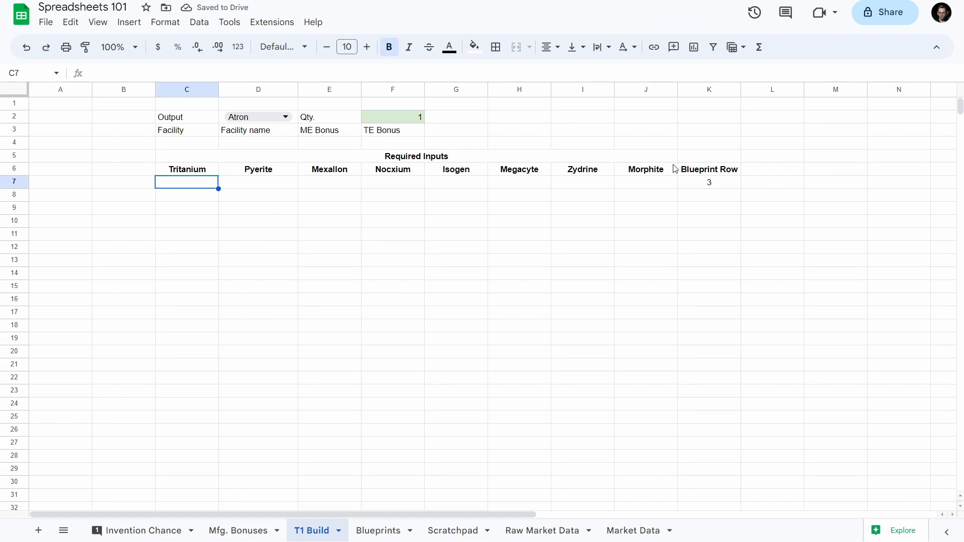
pyautogui.click(724, 186)
pyautogui.click(135, 73)
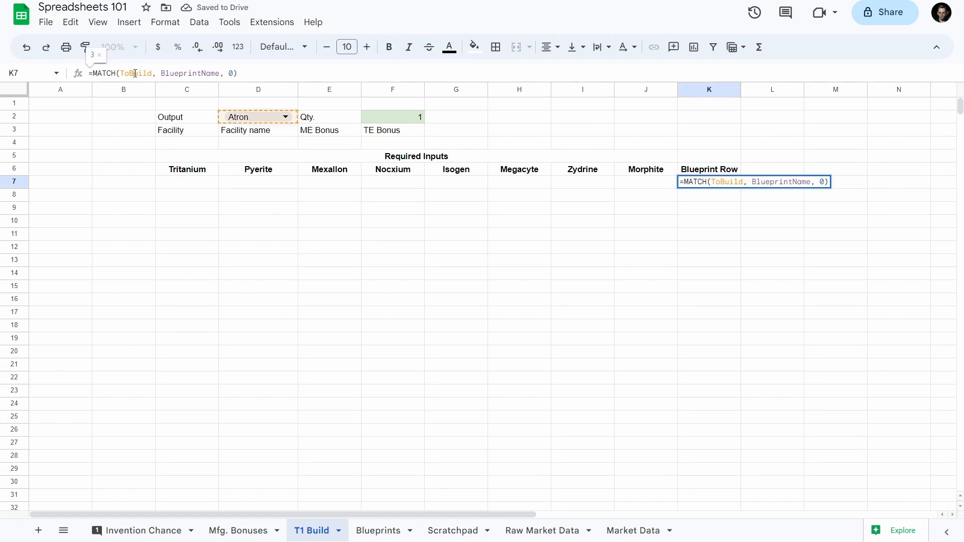
pyautogui.click(181, 73)
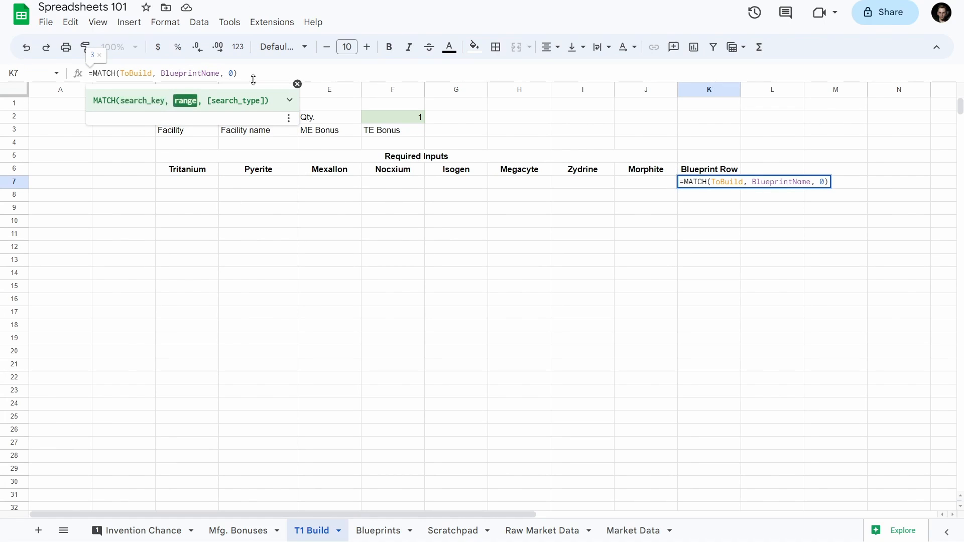
pyautogui.press('Escape')
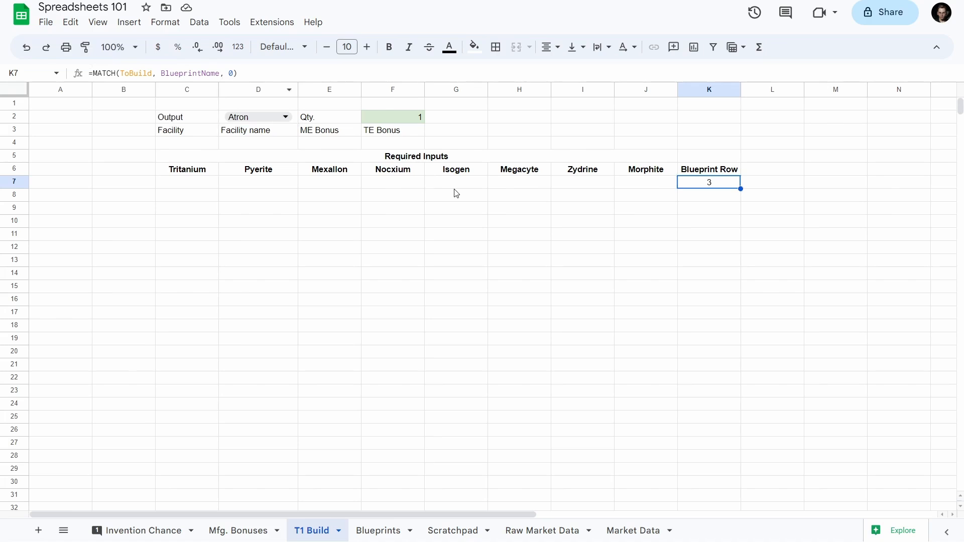
pyautogui.click(271, 184)
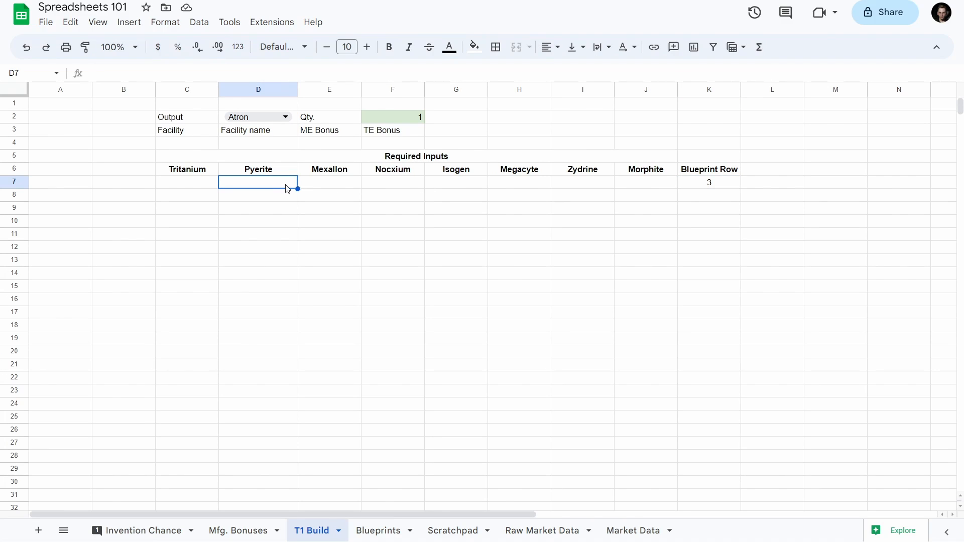
pyautogui.click(278, 171)
pyautogui.click(276, 187)
pyautogui.click(185, 186)
pyautogui.click(188, 170)
# - Enter =MATCH(RequiredInputs, BlueprintInput, 0) in C7 under Tritanium
pyautogui.click(187, 186)
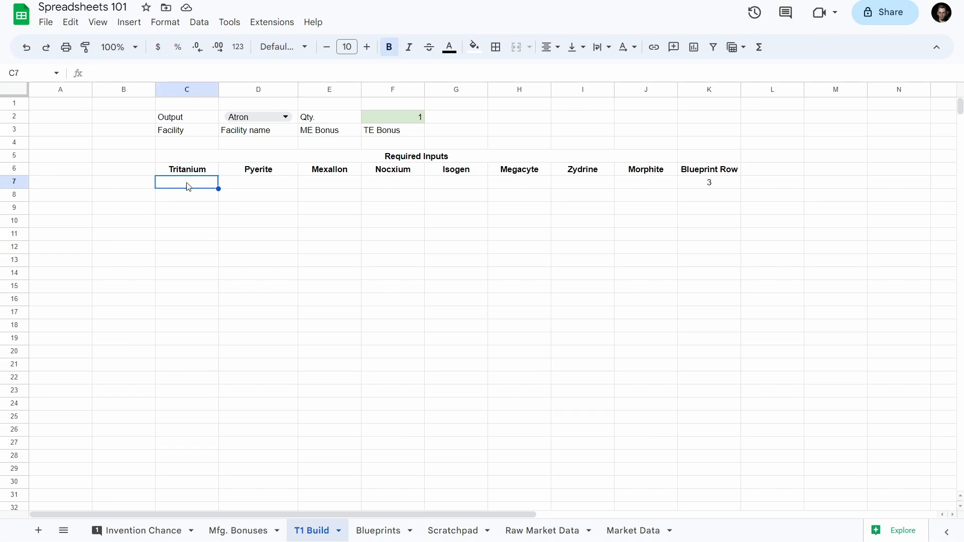
pyautogui.write('=')
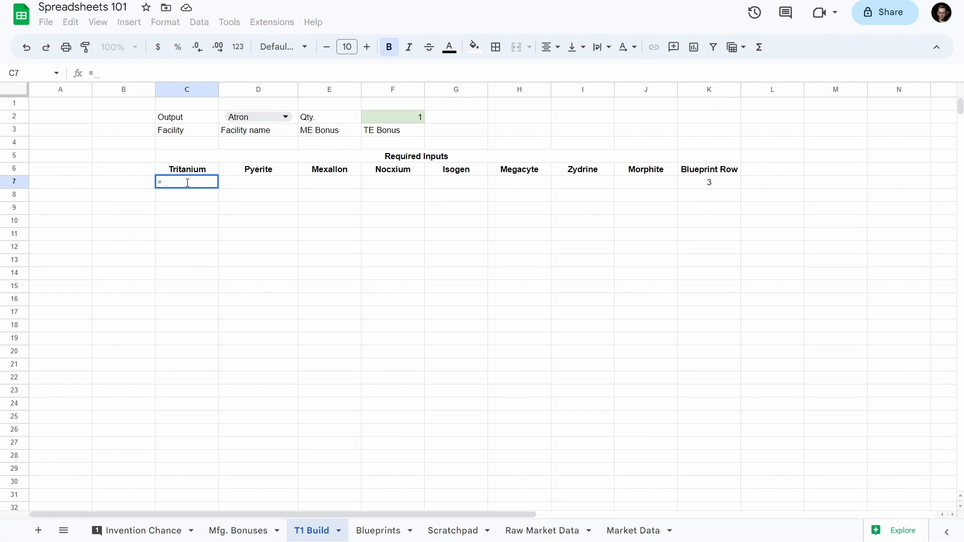
pyautogui.write('MATCH(')
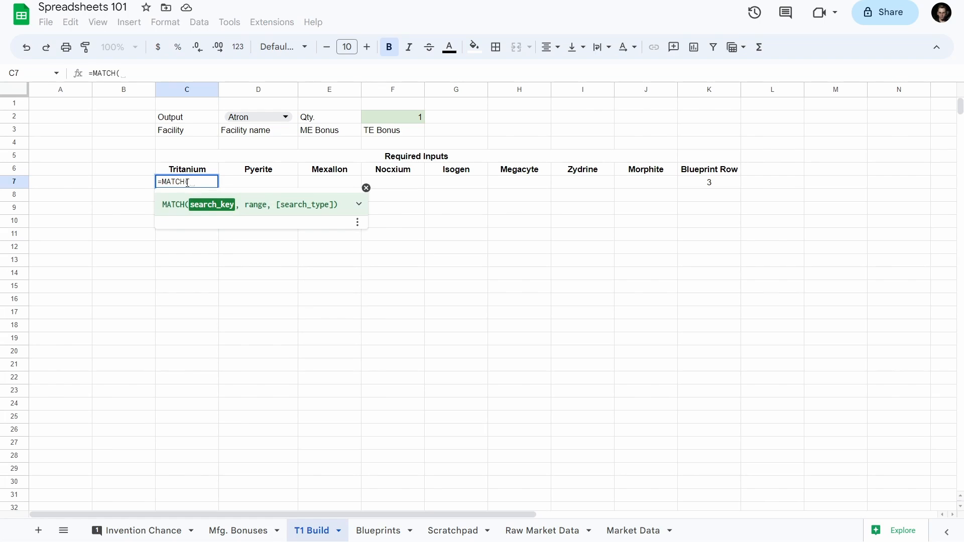
pyautogui.write('RequiredInputs')
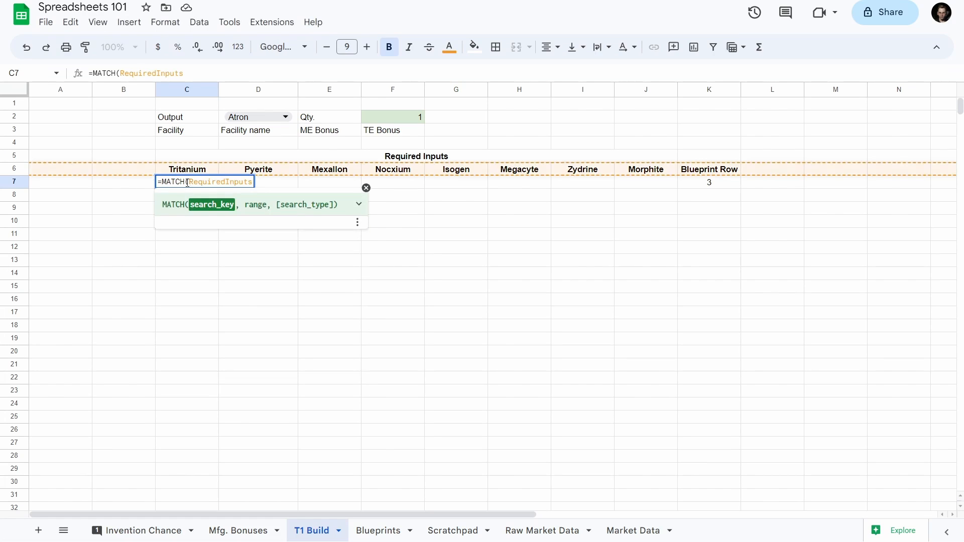
pyautogui.write(',')
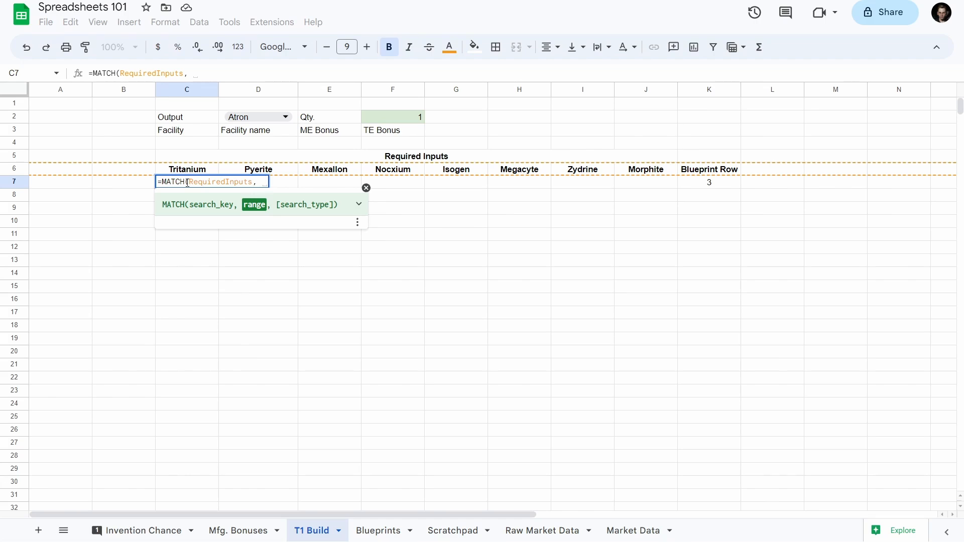
pyautogui.write(' Blueprint')
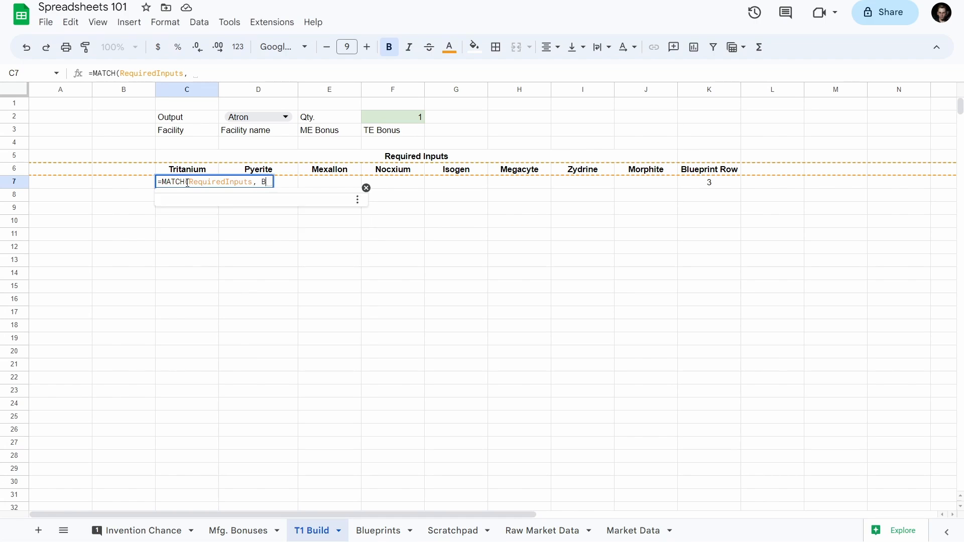
pyautogui.press('Down')
pyautogui.press('Down')
pyautogui.press('Down')
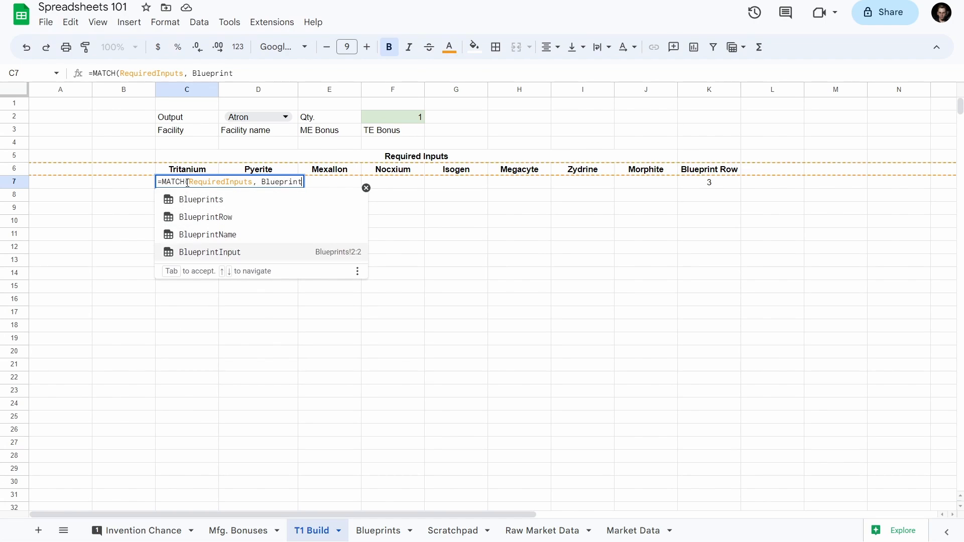
pyautogui.press('Tab')
pyautogui.write(', 0')
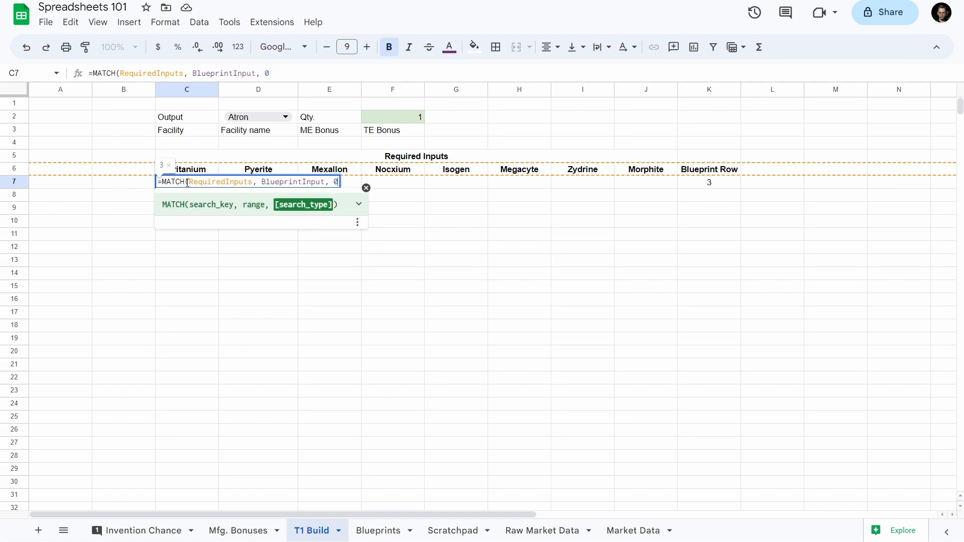
pyautogui.write(')')
pyautogui.press('Return')
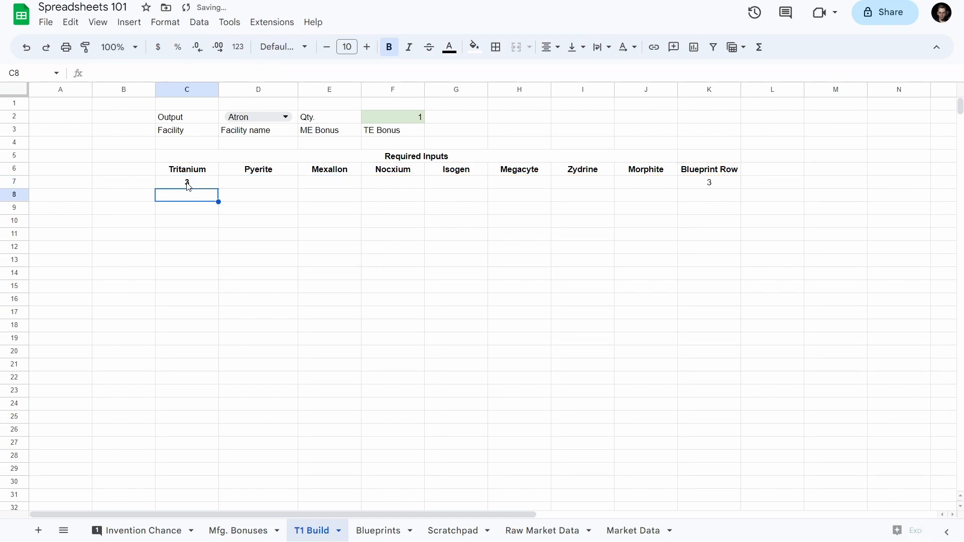
# - Wrap C7's MATCH in an INDEX as its column argument: =INDEX(Blueprints, BlueprintRow, MATCH(RequiredInputs, BlueprintInput, 0)), and inspect the cell's result
pyautogui.click(188, 186)
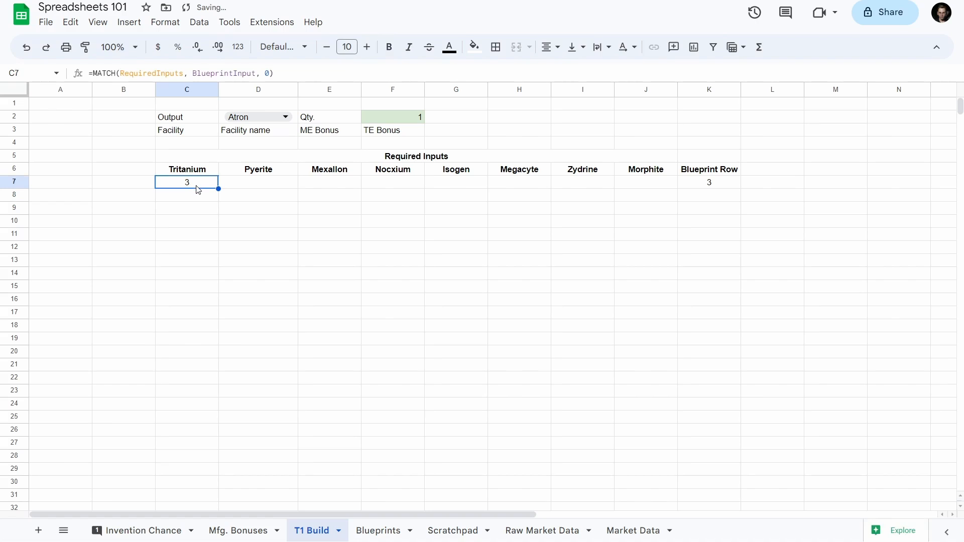
pyautogui.click(292, 75)
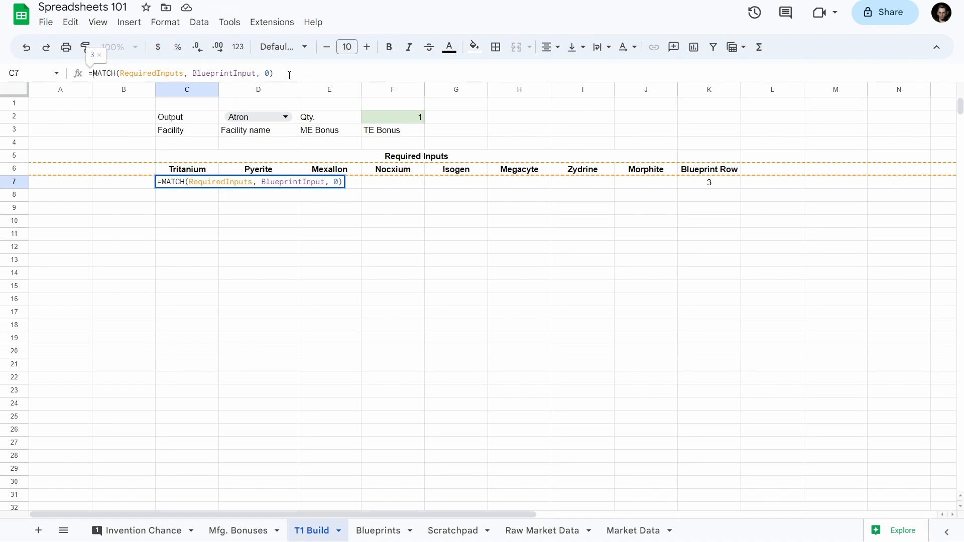
pyautogui.write('INDEX(')
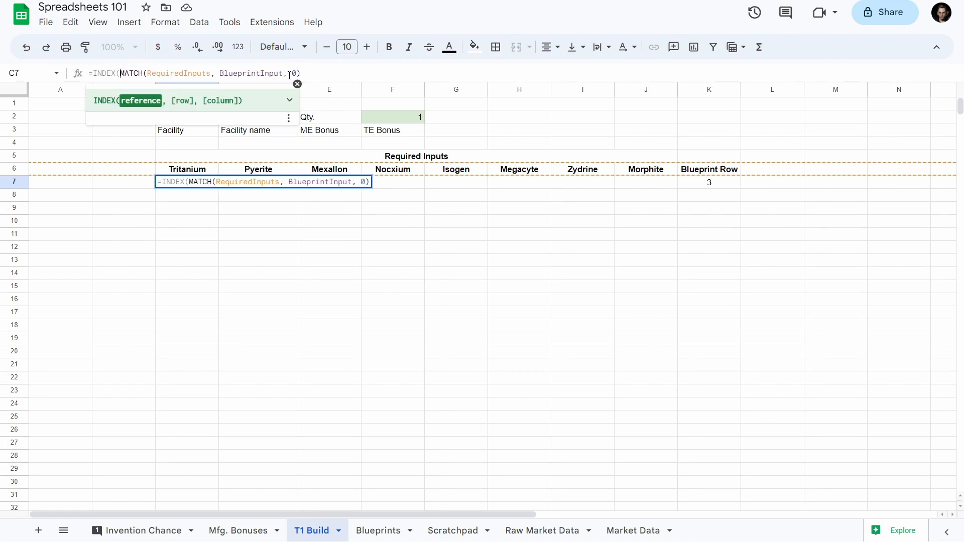
pyautogui.write('B')
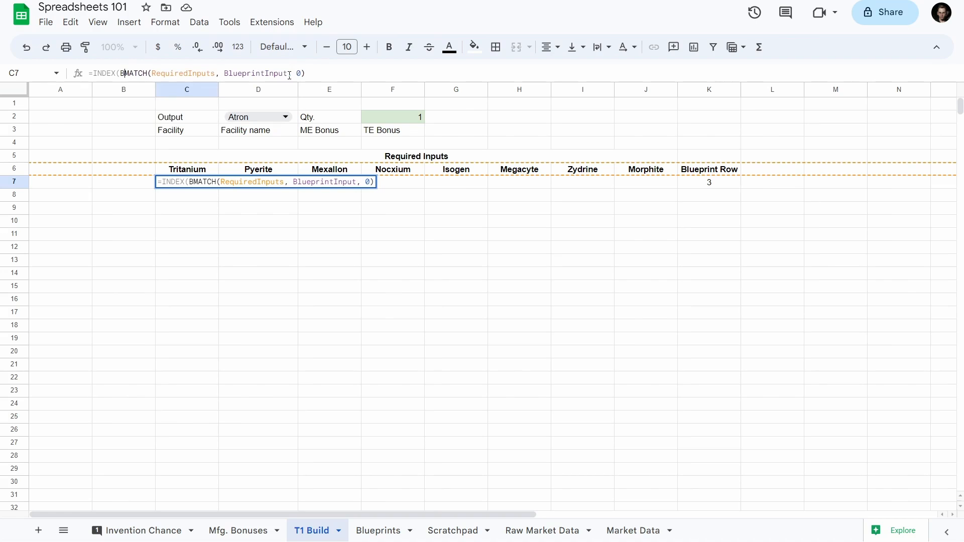
pyautogui.write('lueprints, ')
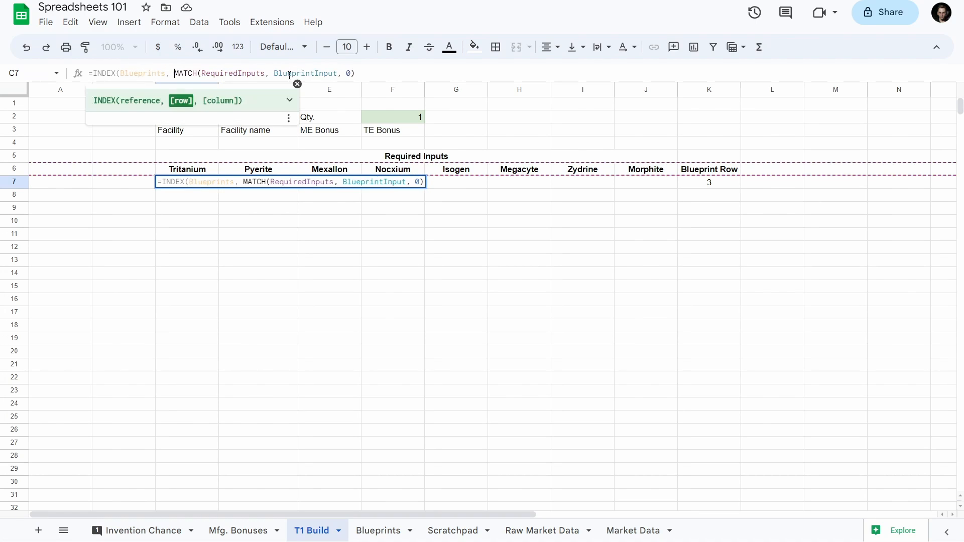
pyautogui.write('BlueprintR')
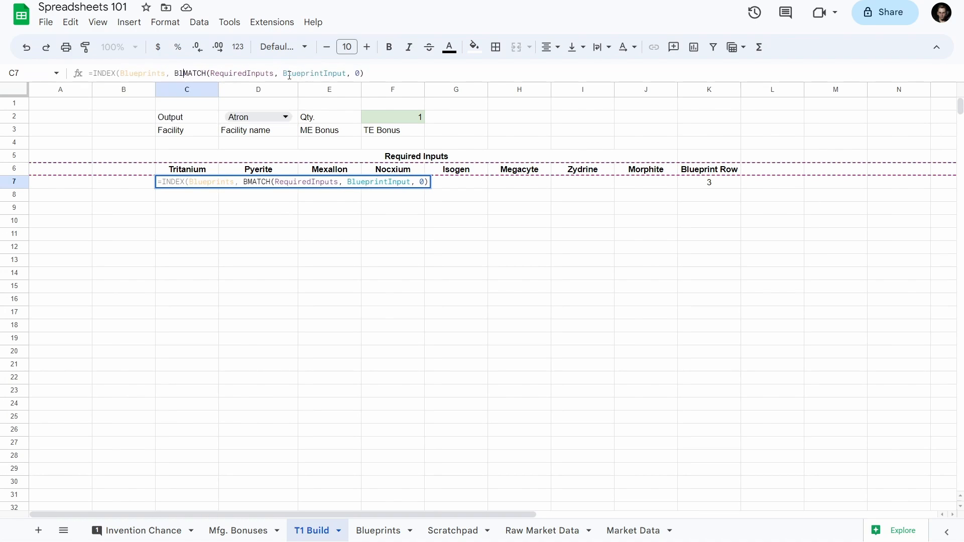
pyautogui.write('ow,')
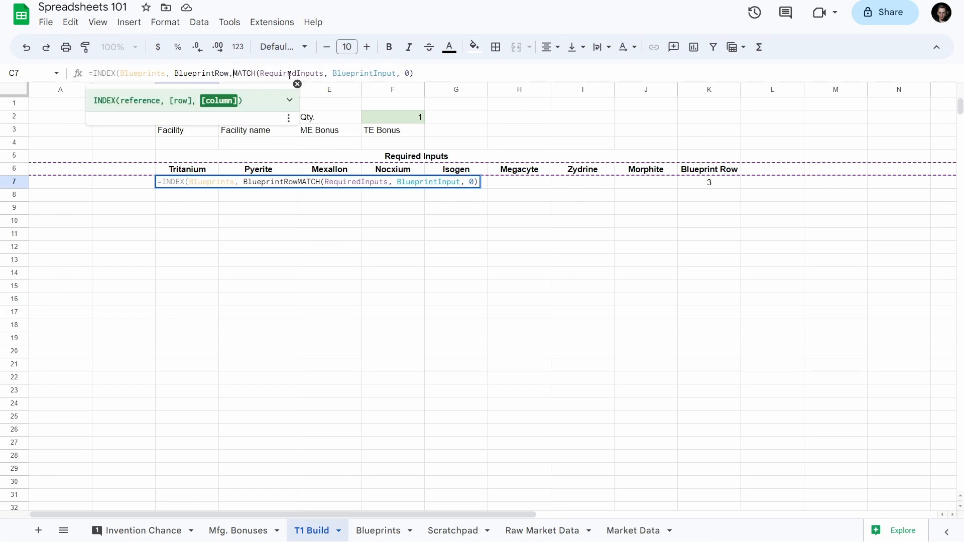
pyautogui.click(289, 75)
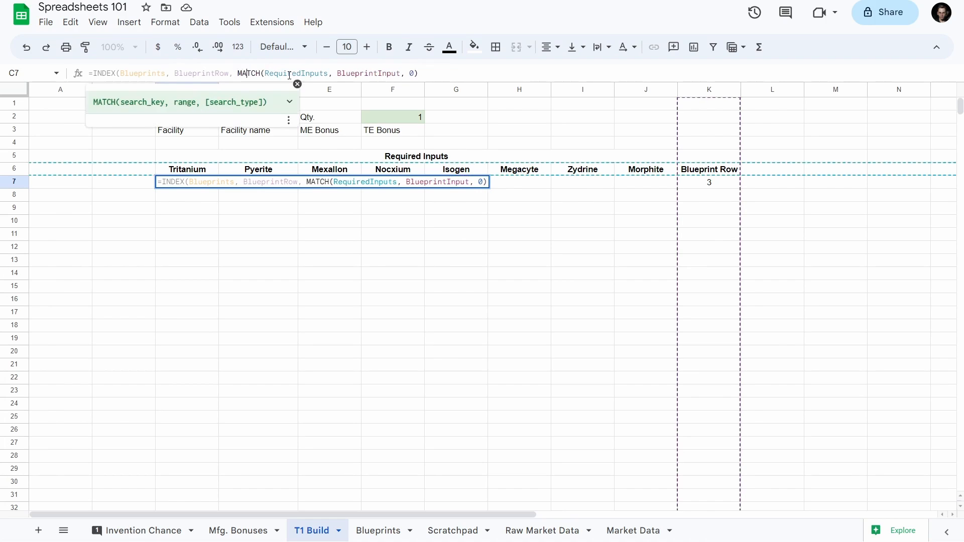
pyautogui.press('End')
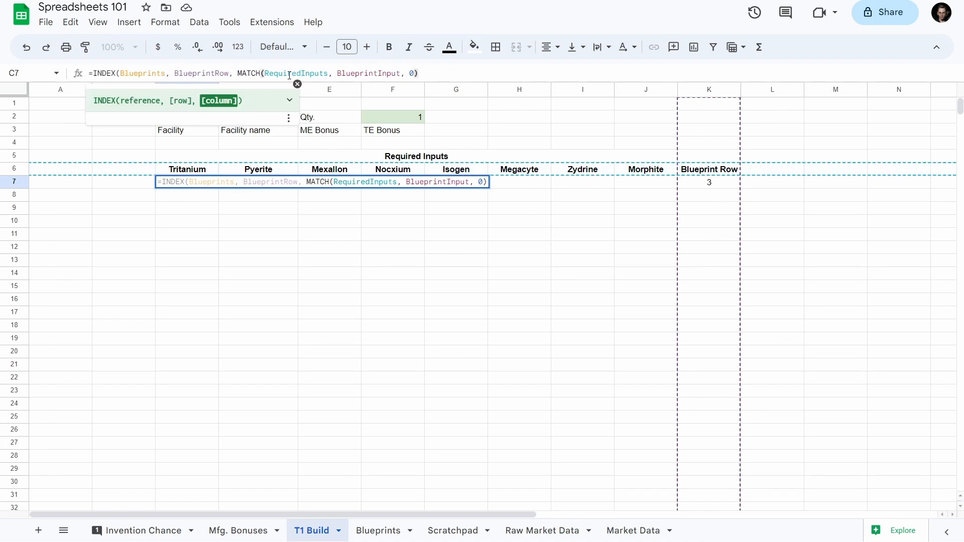
pyautogui.press('Return')
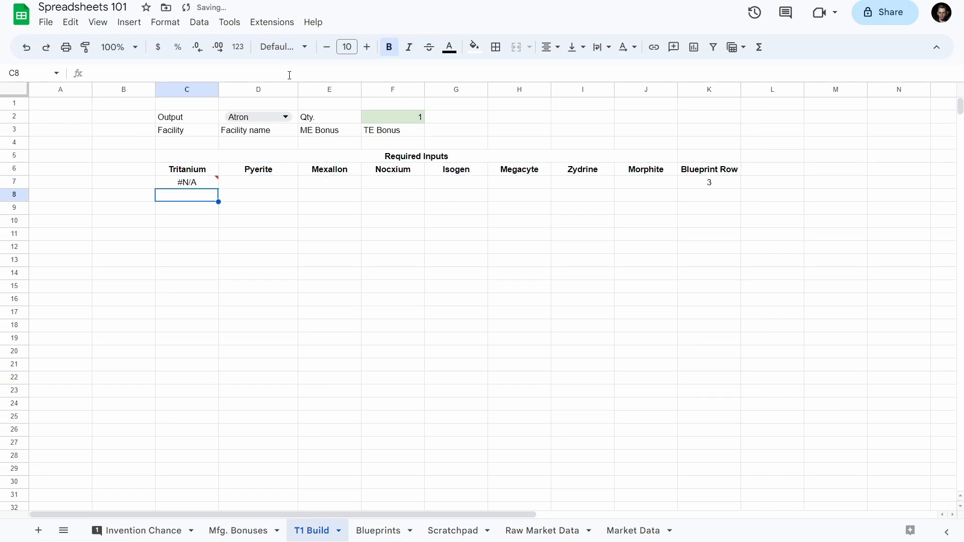
pyautogui.moveTo(191, 185)
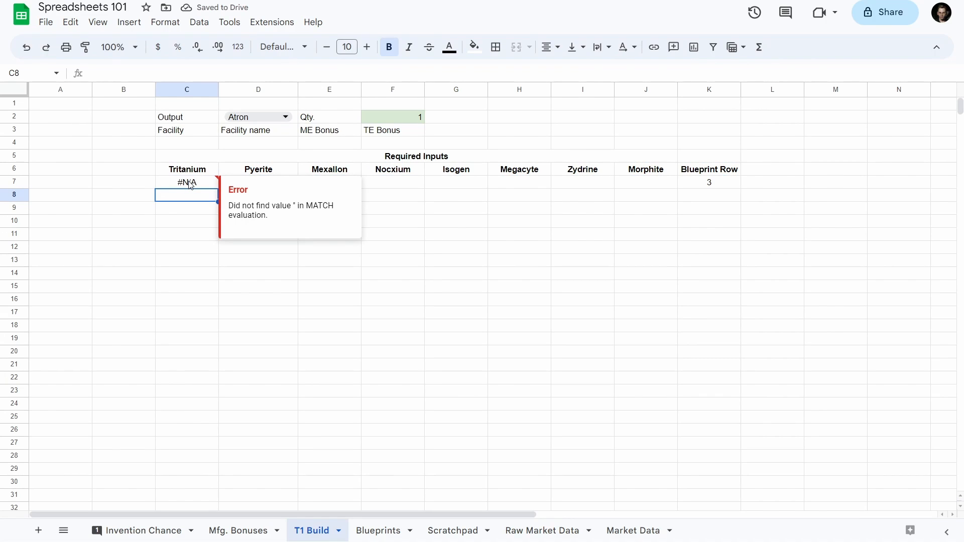
pyautogui.click(191, 184)
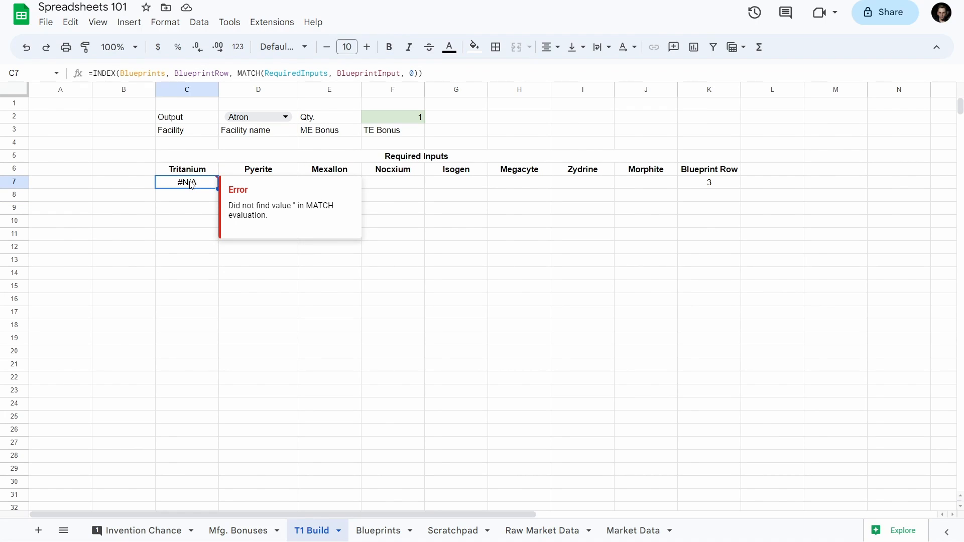
# - Cut MATCH(RequiredInputs, BlueprintInput, 0) out of the INDEX formula in C7 and paste it into C8
pyautogui.click(261, 74)
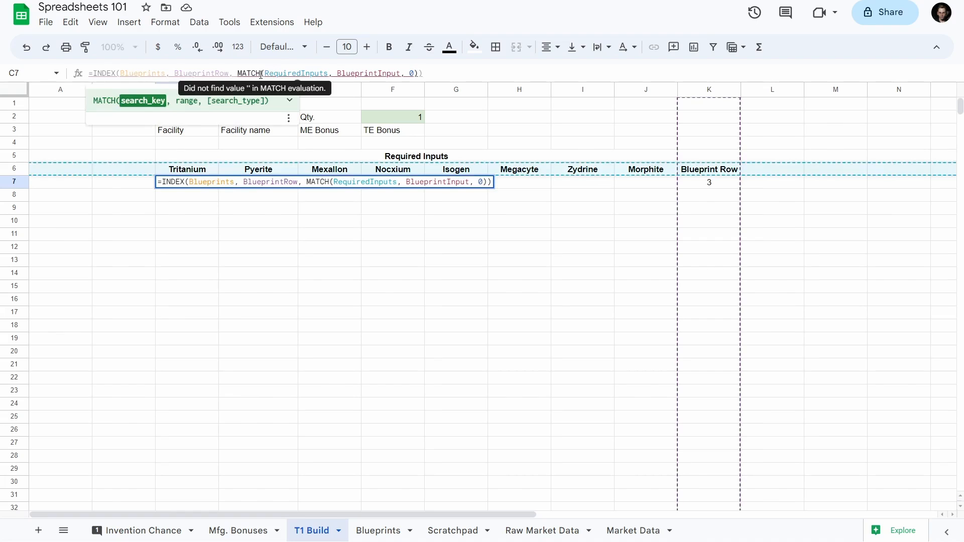
pyautogui.doubleClick(257, 73)
pyautogui.hotkey('ctrl', 'c')
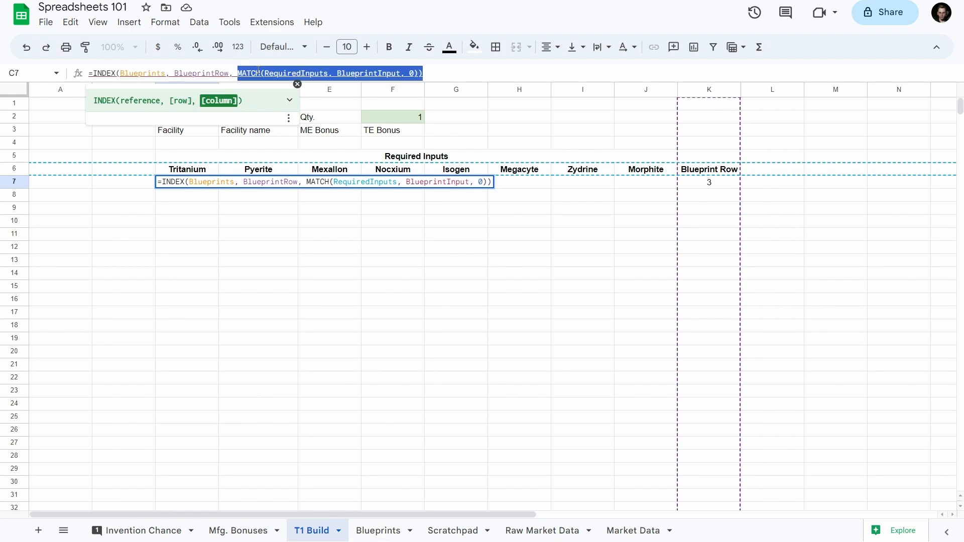
pyautogui.press('BackSpace')
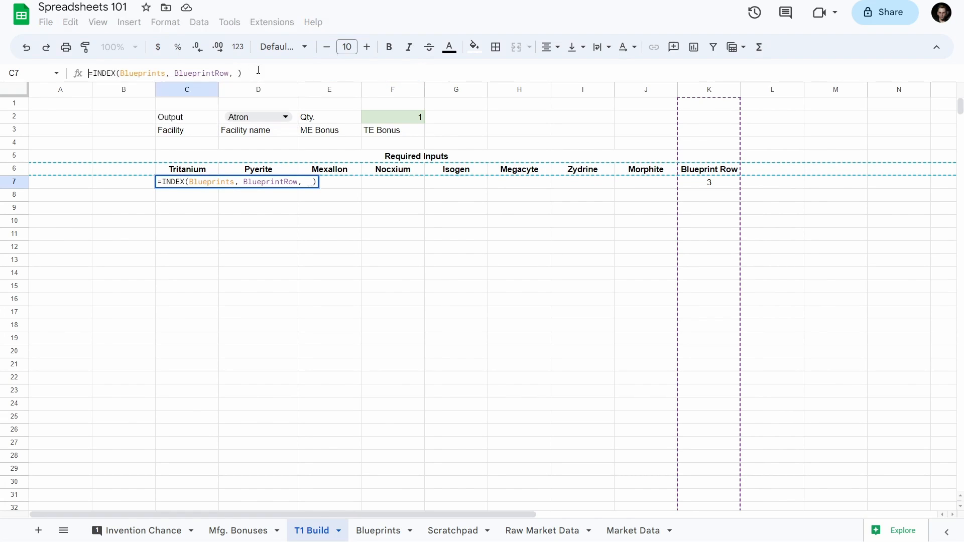
pyautogui.press('Return')
pyautogui.hotkey('ctrl', 'v')
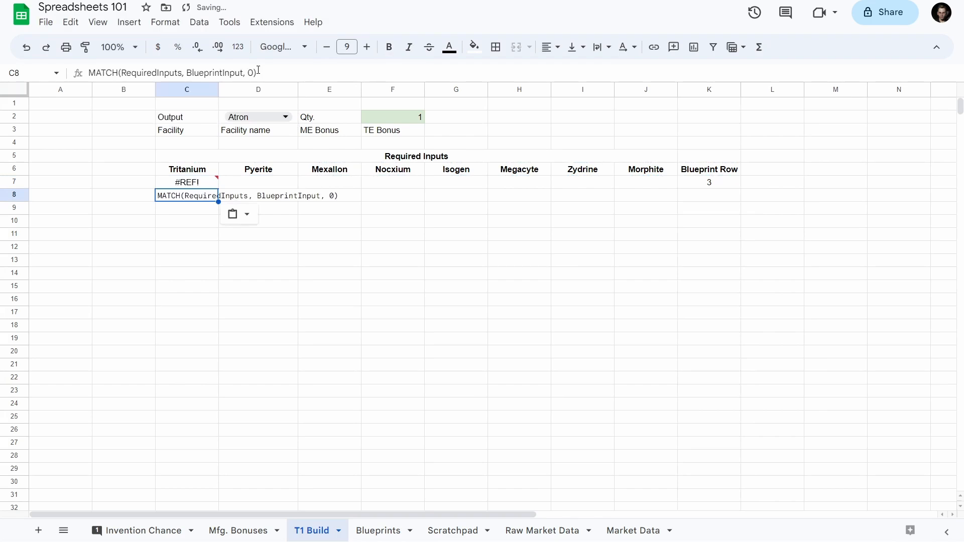
# - Turn the pasted MATCH text in C8 into a working formula to test its result separately
pyautogui.press('Left')
pyautogui.press('Left')
pyautogui.press('Up')
pyautogui.press('Right')
pyautogui.press('Right')
pyautogui.press('Down')
pyautogui.press('Return')
pyautogui.write('=')
pyautogui.press('Return')
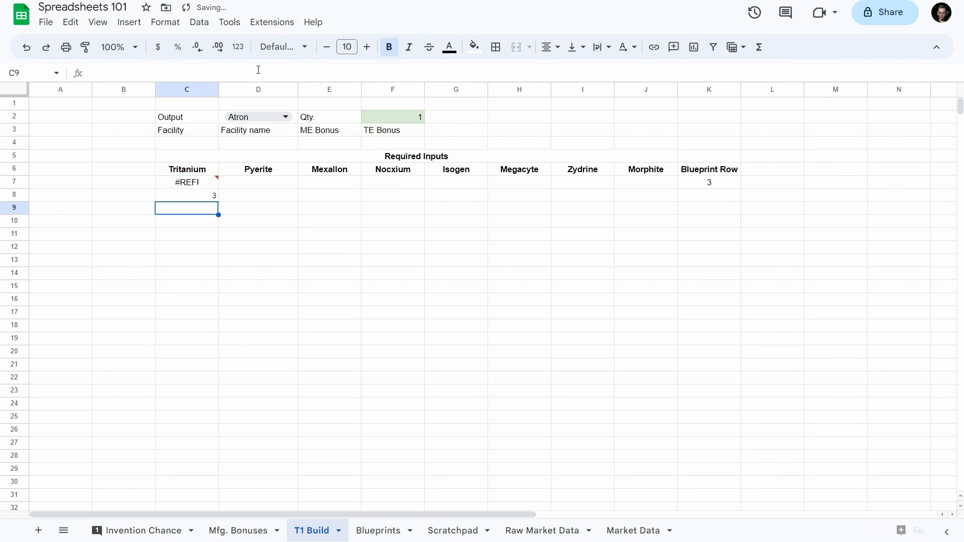
pyautogui.press('Up')
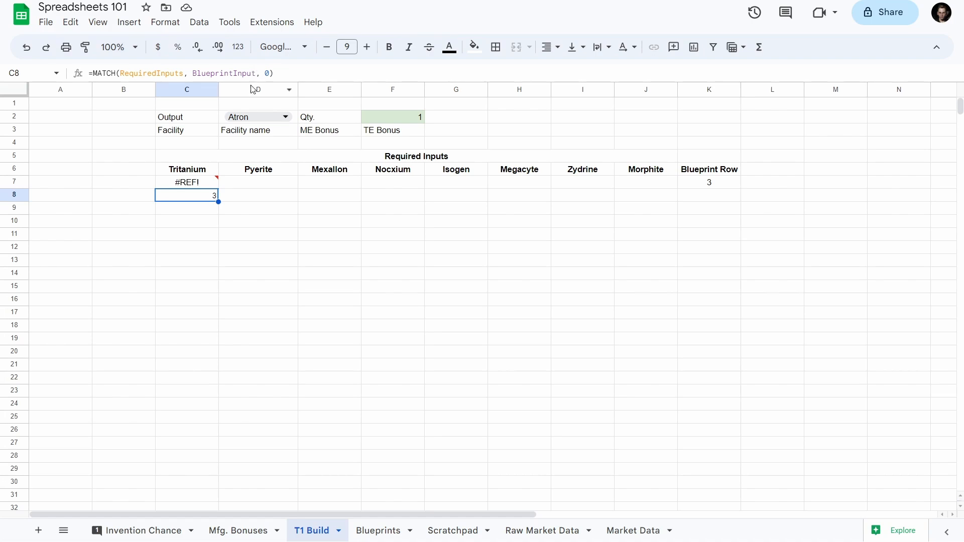
# - Restore MATCH(RequiredInputs, BlueprintInput, 0) as the column argument of the INDEX formula in C7
pyautogui.moveTo(195, 185)
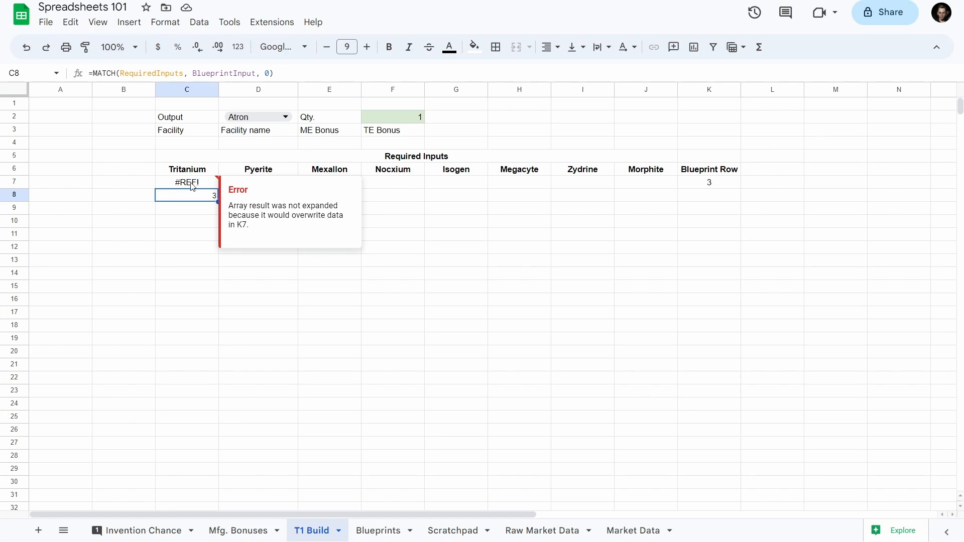
pyautogui.click(193, 185)
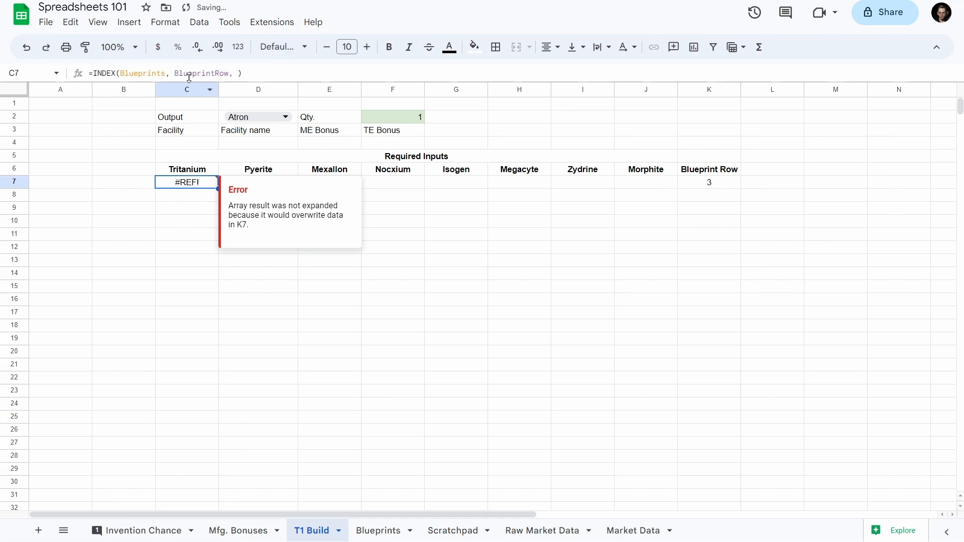
pyautogui.click(231, 76)
pyautogui.write(',')
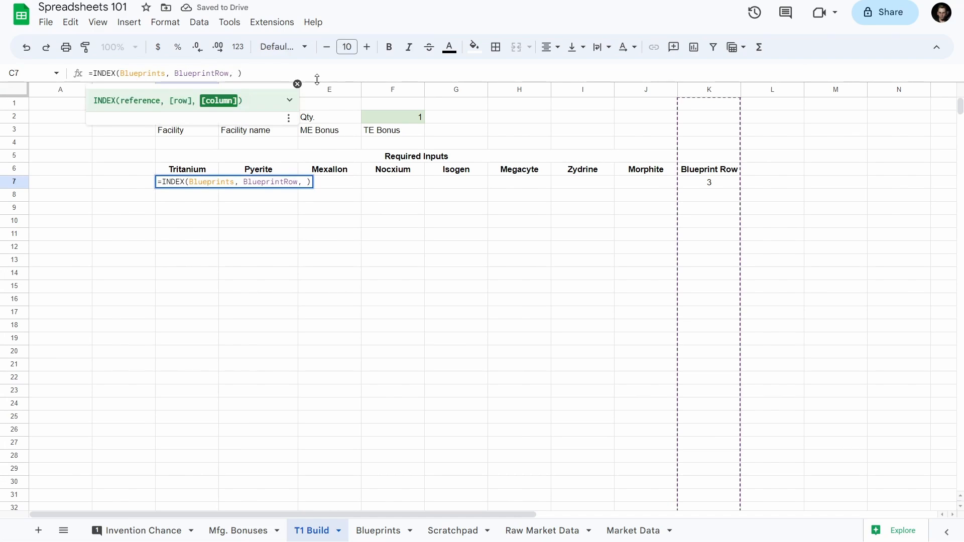
pyautogui.write('MATCH(RequiredInputs, BlueprintInput, 0)')
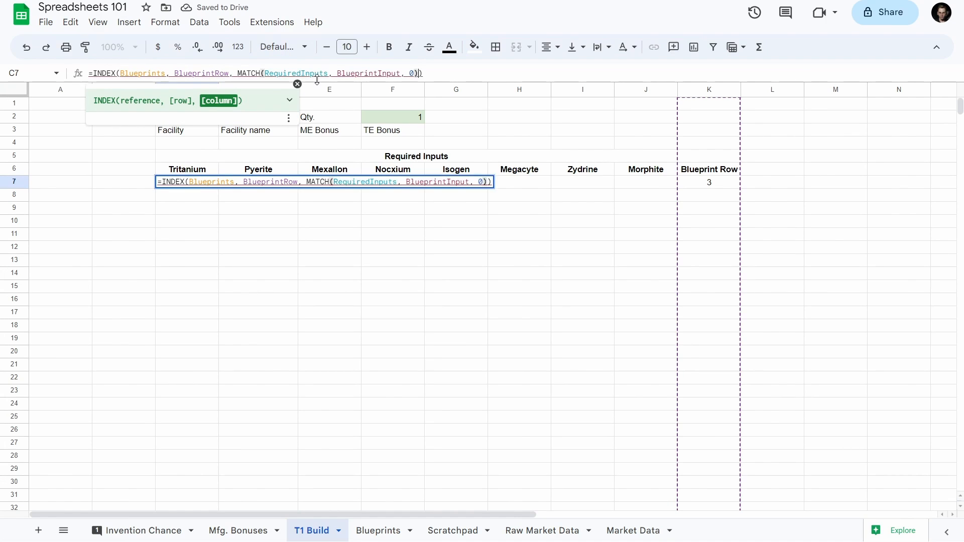
# - Replace RequiredInputs with C6 as the search key of the MATCH function in C7's formula
pyautogui.hotkey('ctrl', 'Left')
pyautogui.hotkey('ctrl', 'Left')
pyautogui.click(318, 75)
pyautogui.doubleClick(318, 76)
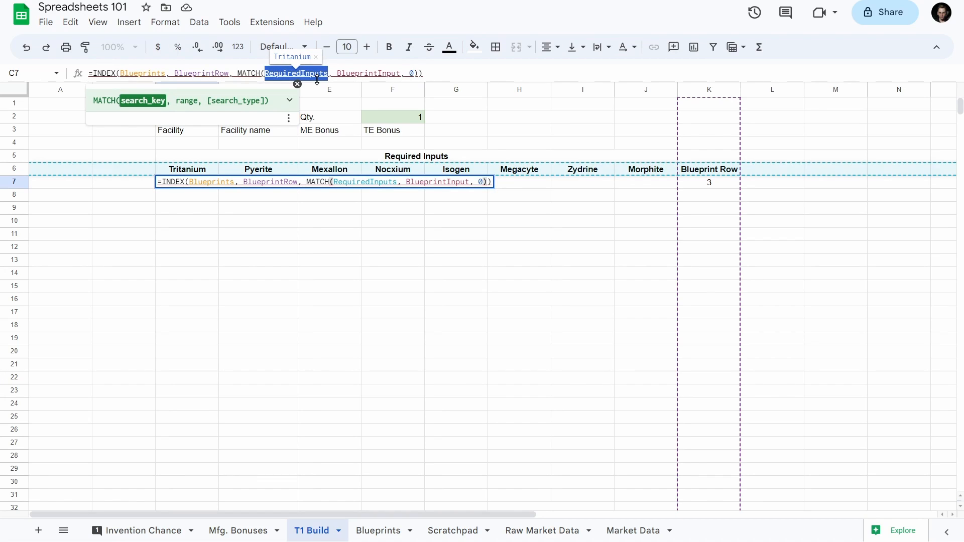
pyautogui.press('Return')
pyautogui.click(194, 173)
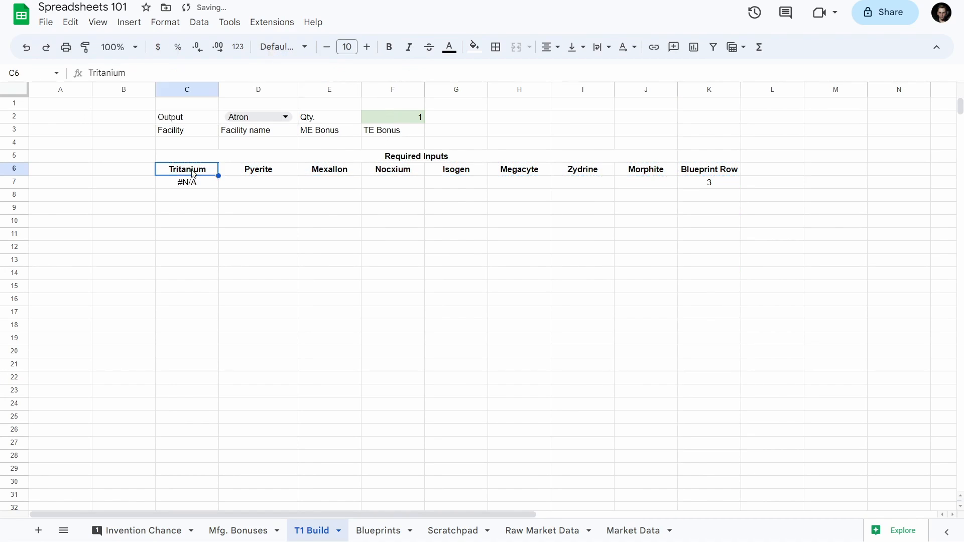
pyautogui.click(194, 182)
pyautogui.doubleClick(301, 76)
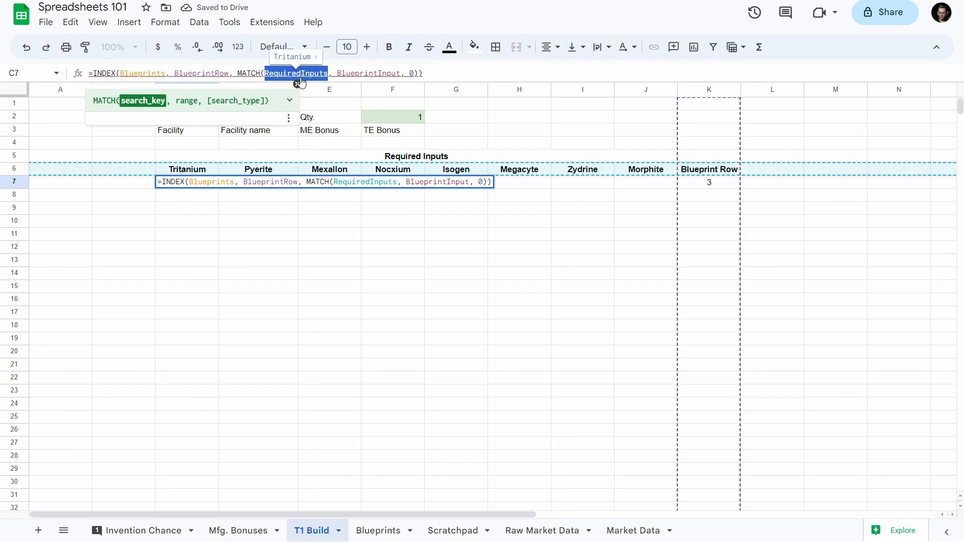
pyautogui.write('C6')
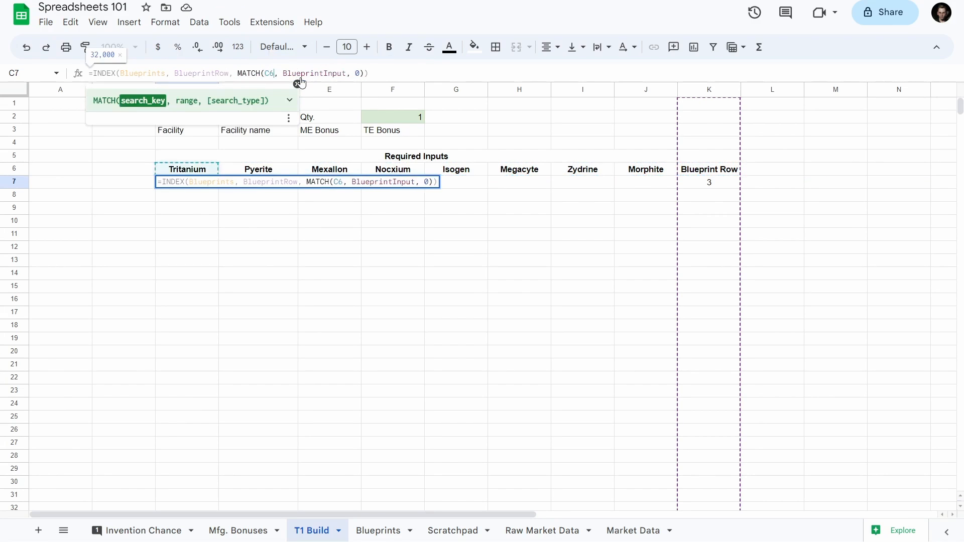
pyautogui.press('Return')
pyautogui.press('Up')
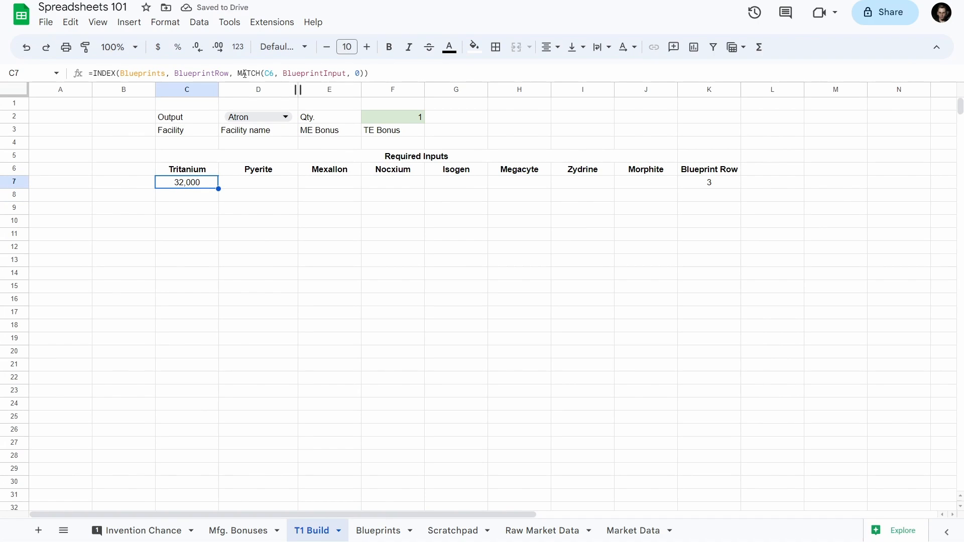
# - Replace BlueprintRow in C7's INDEX formula with a copy of MATCH(C6, BlueprintInput, 0)
pyautogui.moveTo(239, 73); pyautogui.dragTo(365, 74)
pyautogui.hotkey('ctrl', 'c')
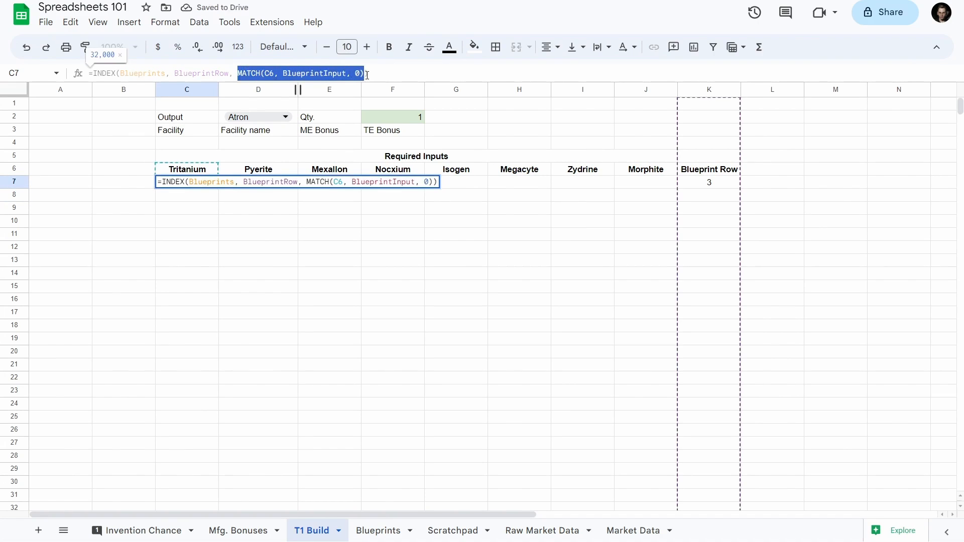
pyautogui.doubleClick(207, 73)
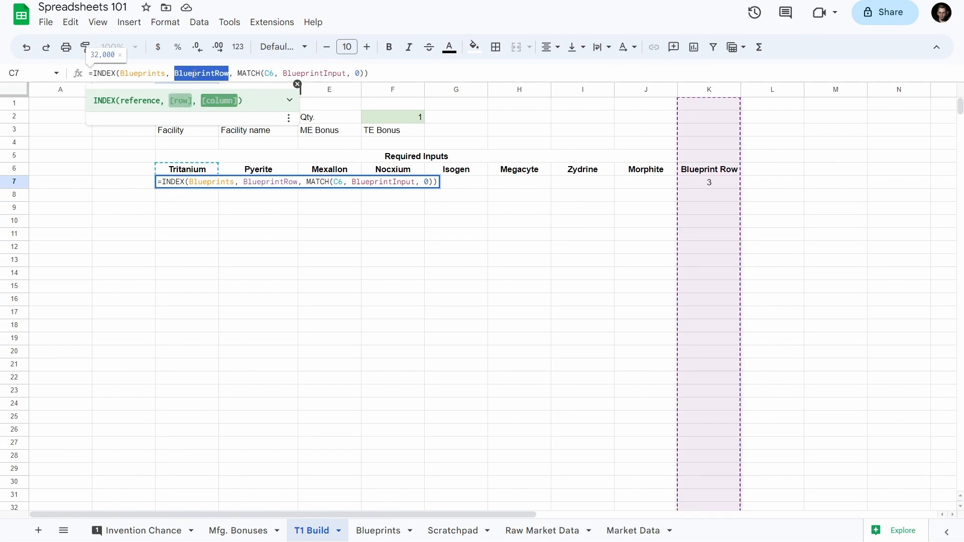
pyautogui.hotkey('ctrl', 'v')
pyautogui.doubleClick(239, 74)
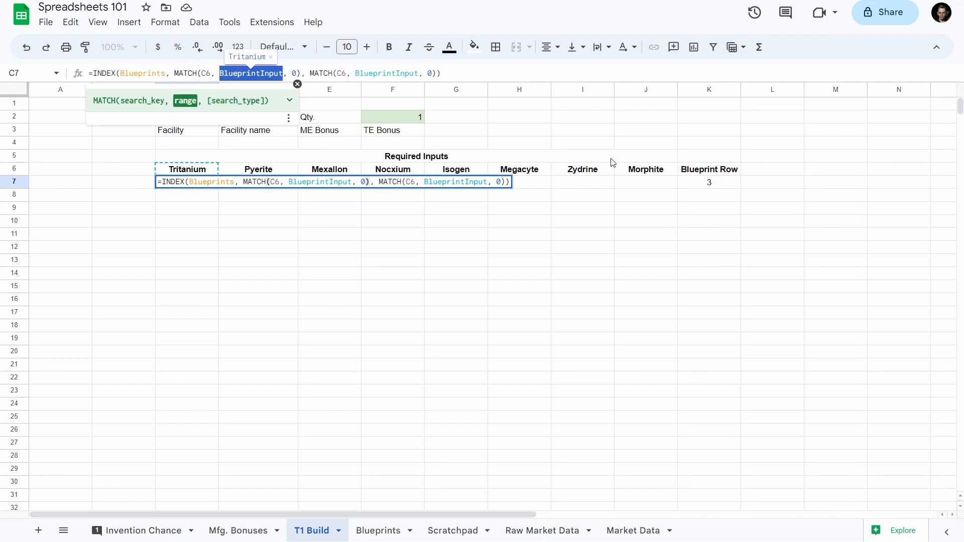
pyautogui.press('Return')
# - Change the row argument of C7's INDEX formula to MATCH(ToBuild, BlueprintName, 0), following the Blueprint Row formula in K7
pyautogui.click(713, 183)
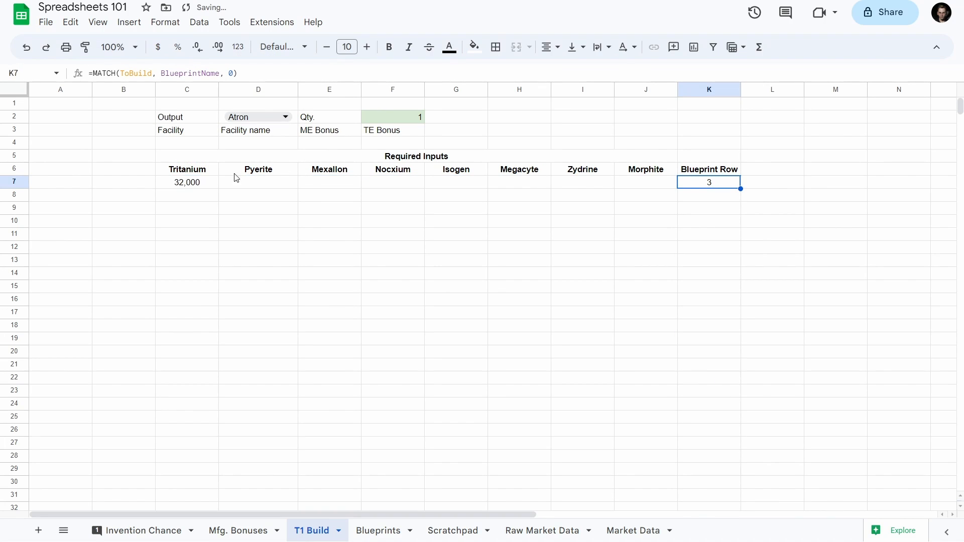
pyautogui.click(190, 185)
pyautogui.doubleClick(206, 73)
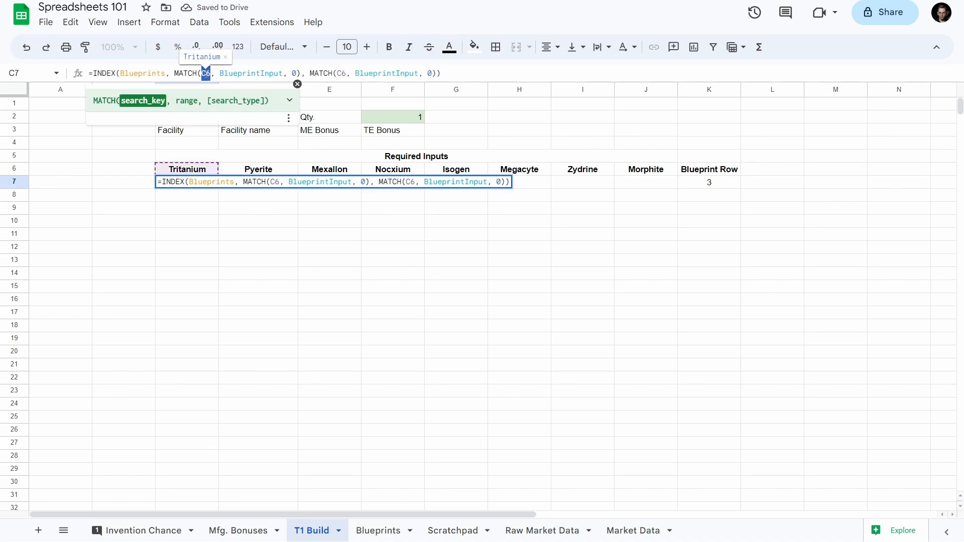
pyautogui.write('ToBuild')
pyautogui.press('Tab')
pyautogui.hotkey('ctrl', 'Right')
pyautogui.hotkey('ctrl', 'shift', 'Right')
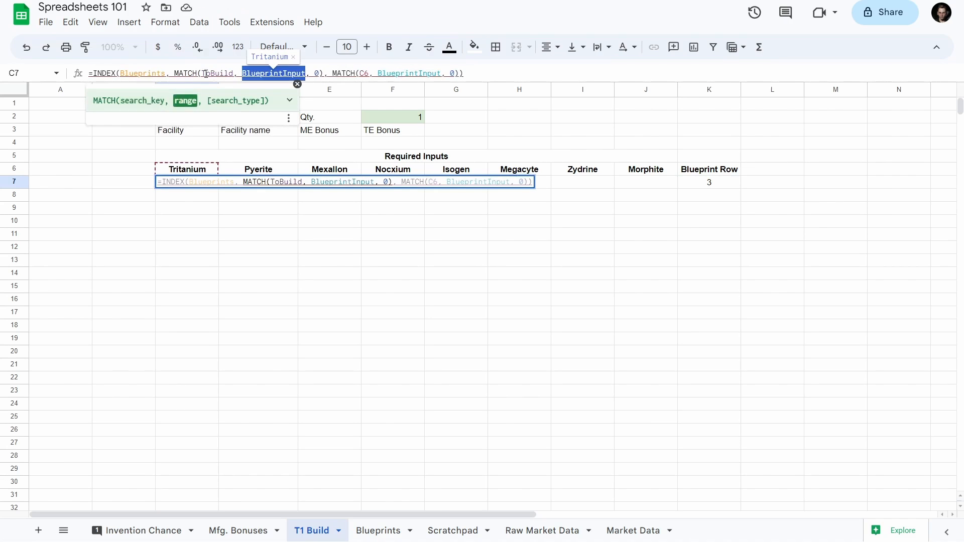
pyautogui.write('BlueprintNa')
pyautogui.press('Tab')
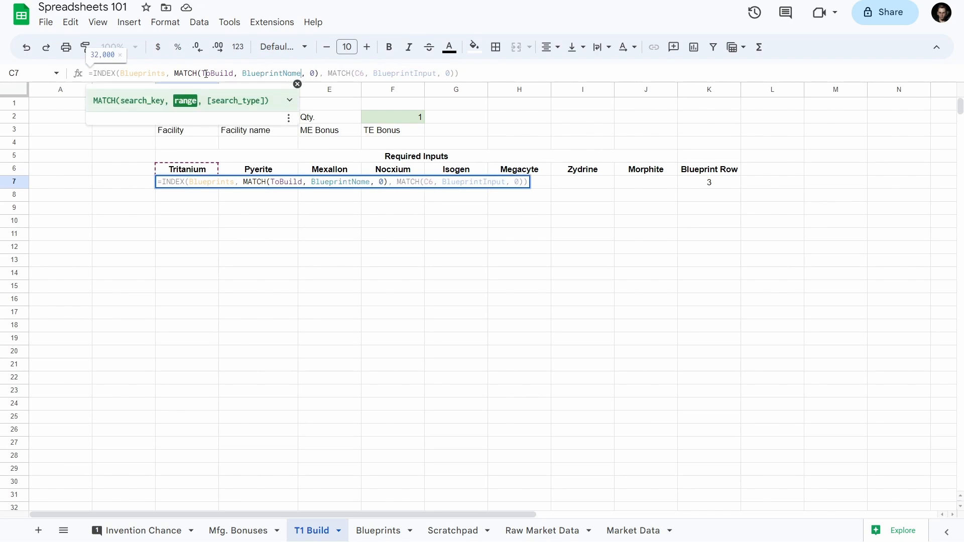
pyautogui.press('Return')
pyautogui.press('Up')
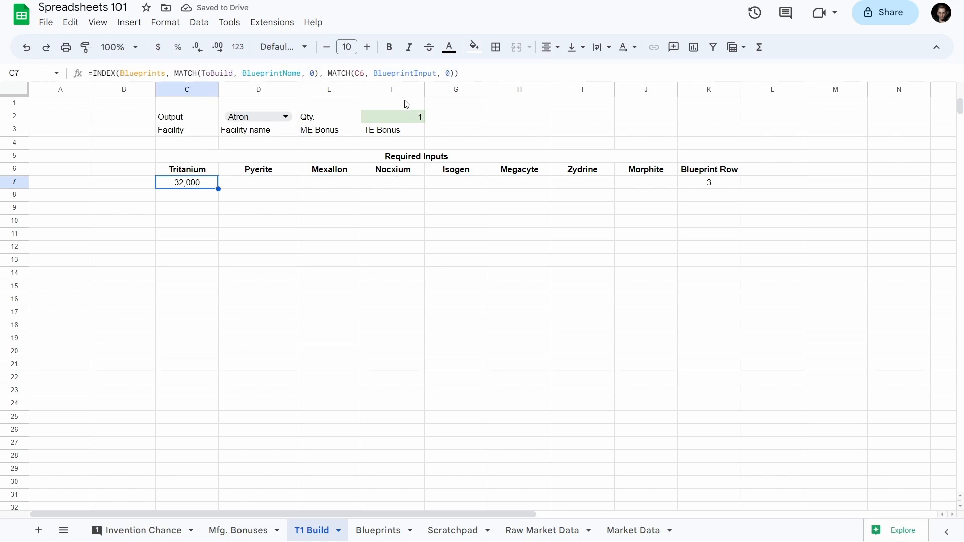
pyautogui.click(355, 73)
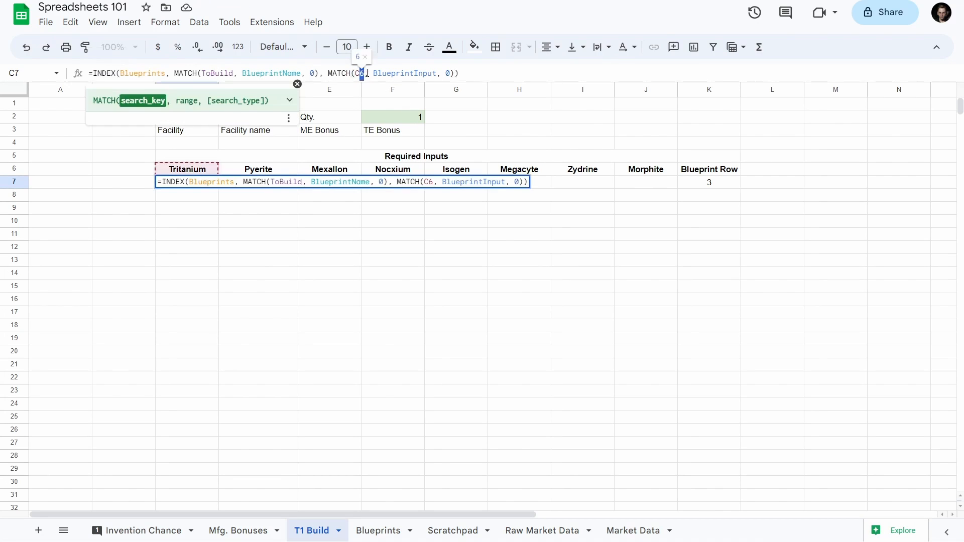
pyautogui.doubleClick(359, 74)
pyautogui.click(14, 169)
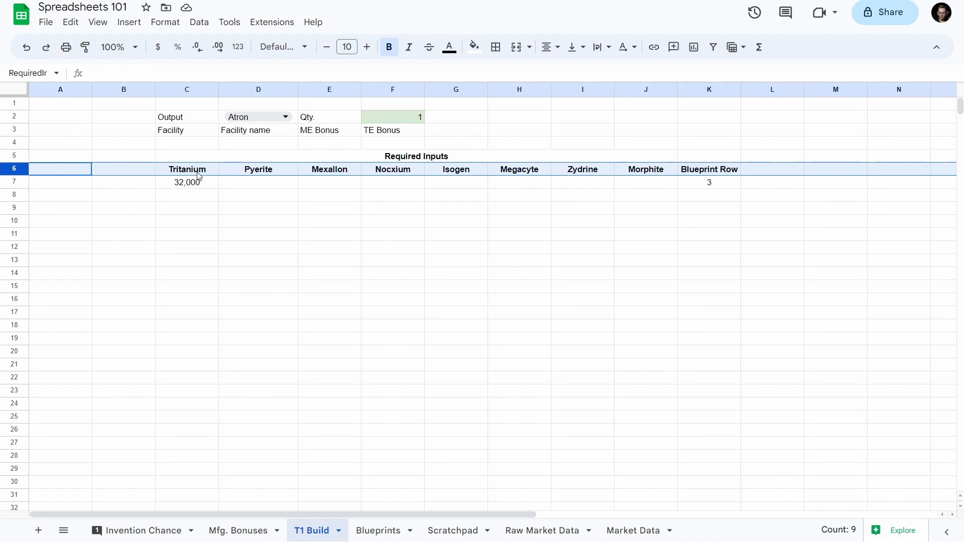
pyautogui.click(241, 185)
pyautogui.click(196, 186)
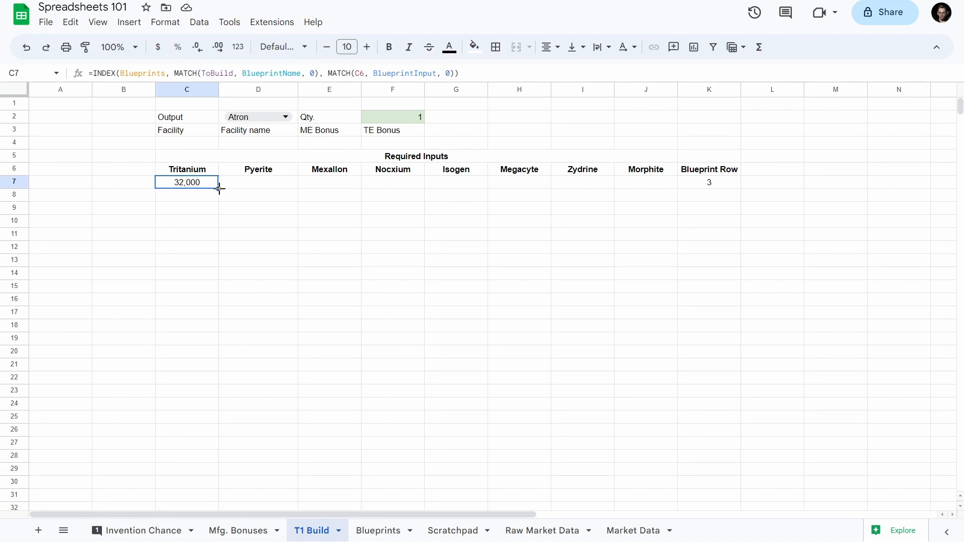
# - Delete the Blueprint Row column K from the T1 Build sheet
pyautogui.click(690, 92)
pyautogui.rightClick(691, 92)
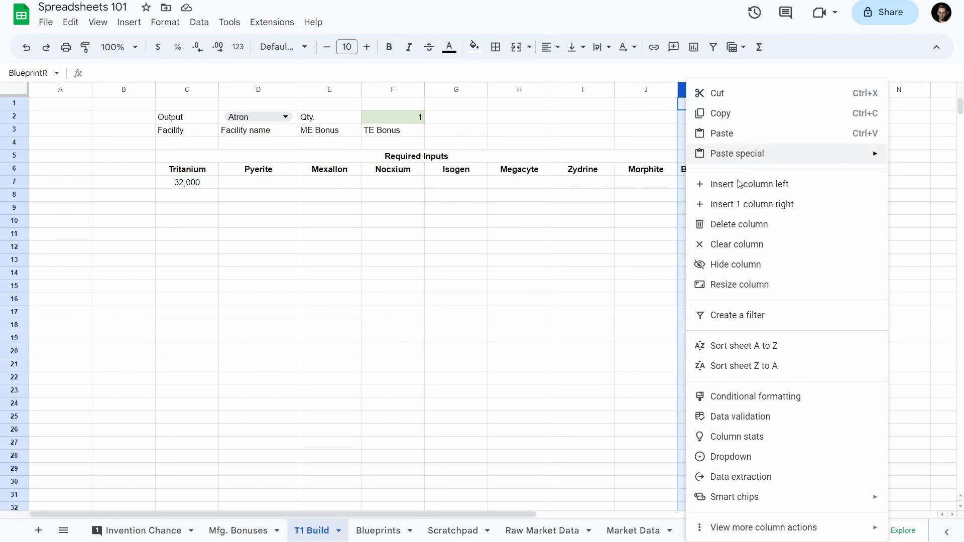
pyautogui.click(743, 225)
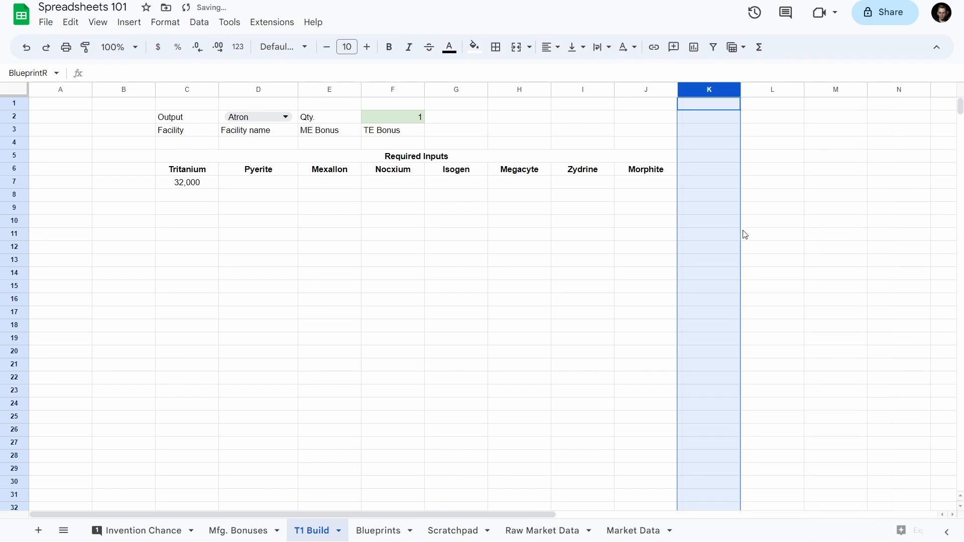
# - Fill the Tritanium formula in C7 across row 7 through the Morphite column, J7
pyautogui.click(194, 186)
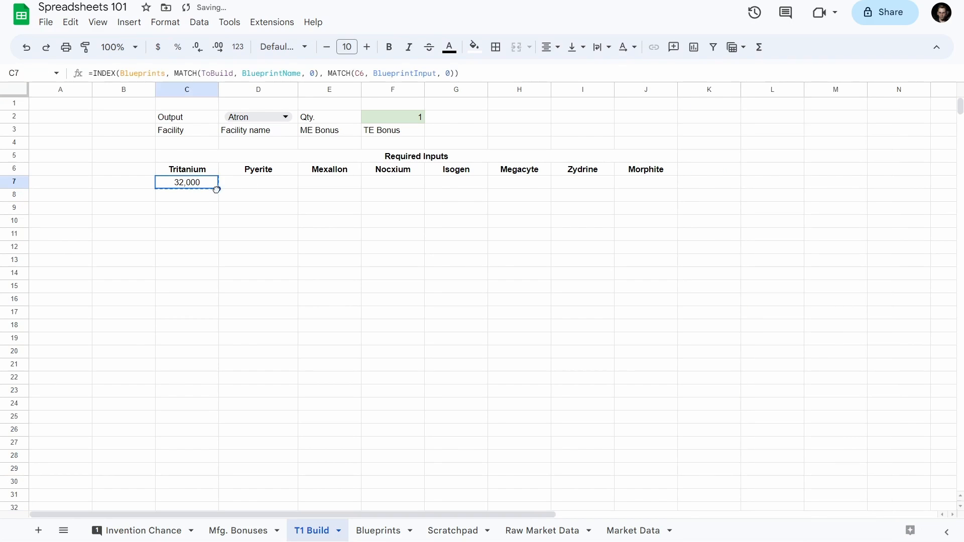
pyautogui.moveTo(217, 188); pyautogui.dragTo(642, 191)
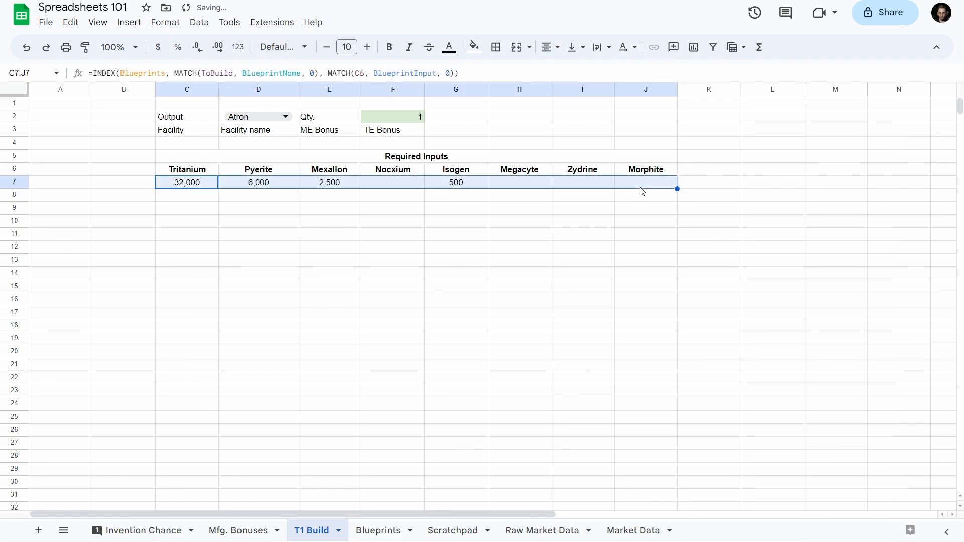
pyautogui.click(555, 199)
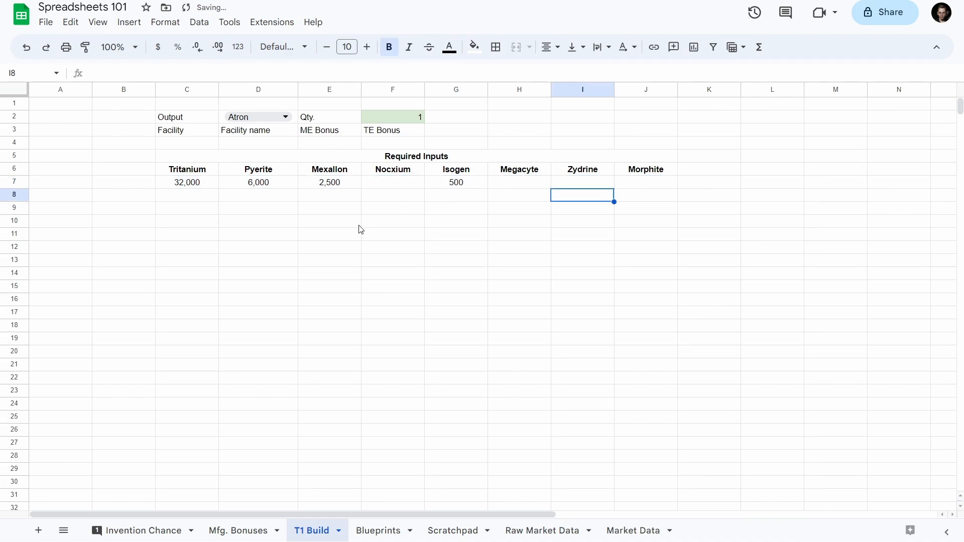
# - Format columns C through J as numbers with thousands separators and no decimal places
pyautogui.click(184, 91)
pyautogui.keyDown('shift'); pyautogui.click(648, 90); pyautogui.keyUp('shift')
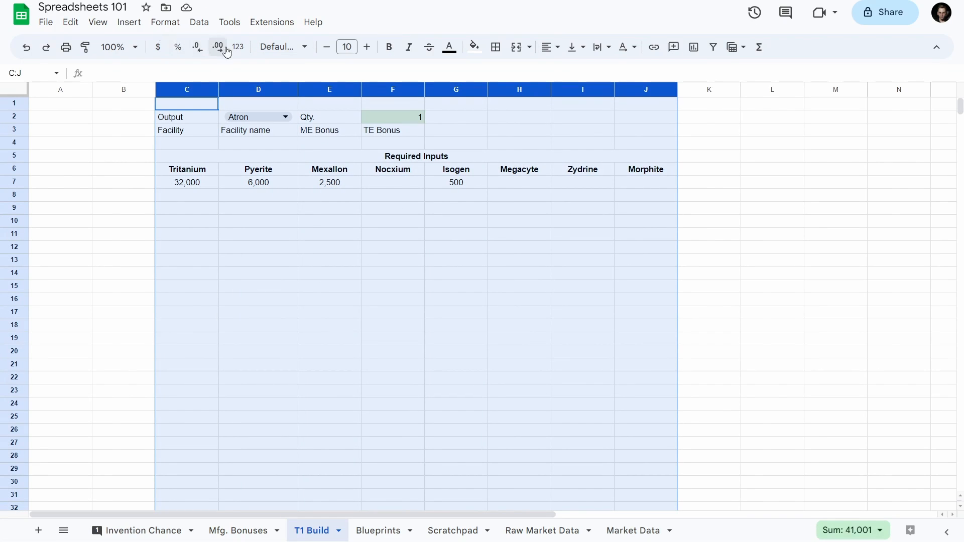
pyautogui.click(165, 22)
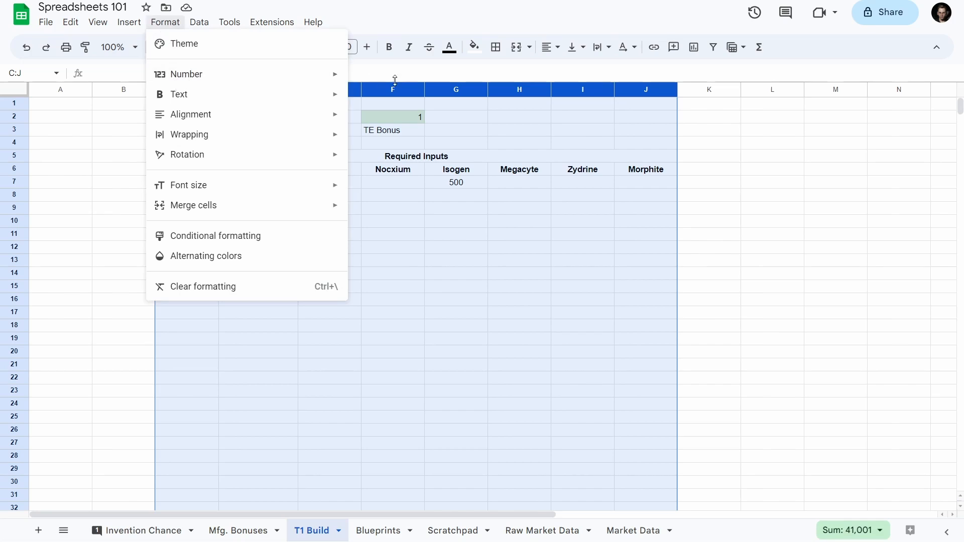
pyautogui.moveTo(291, 78)
pyautogui.click(435, 135)
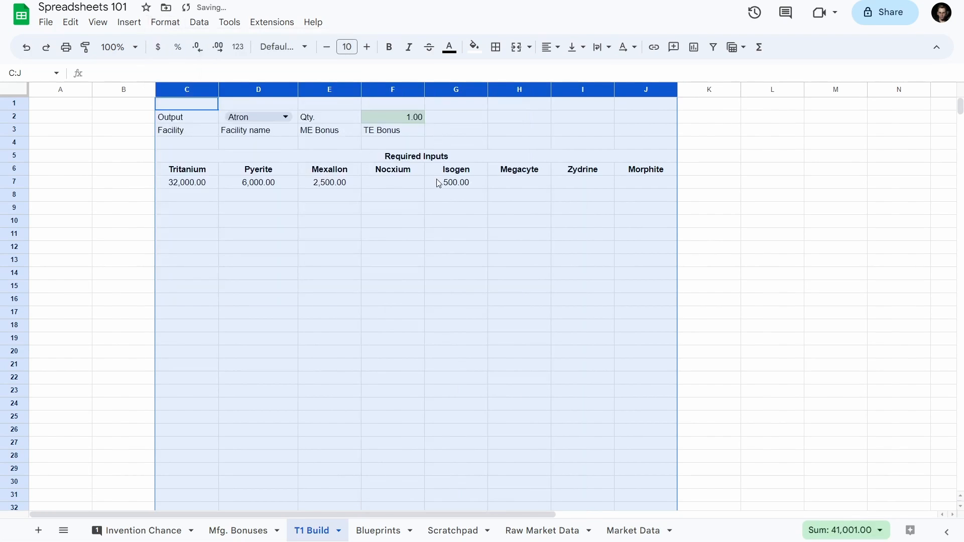
pyautogui.click(198, 46)
pyautogui.click(198, 47)
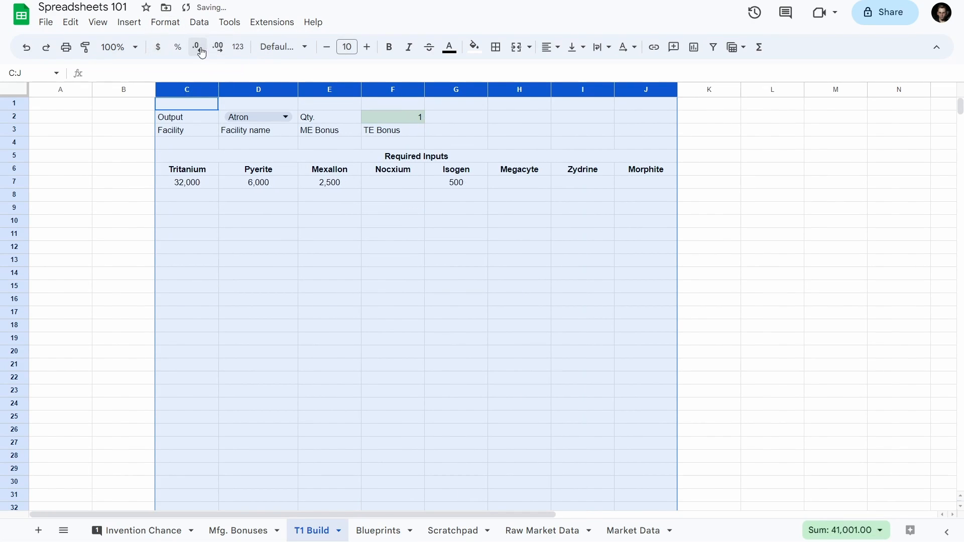
# - Right-align columns C through J and centre the Required Inputs heading and material names in rows 5 and 6
pyautogui.click(551, 47)
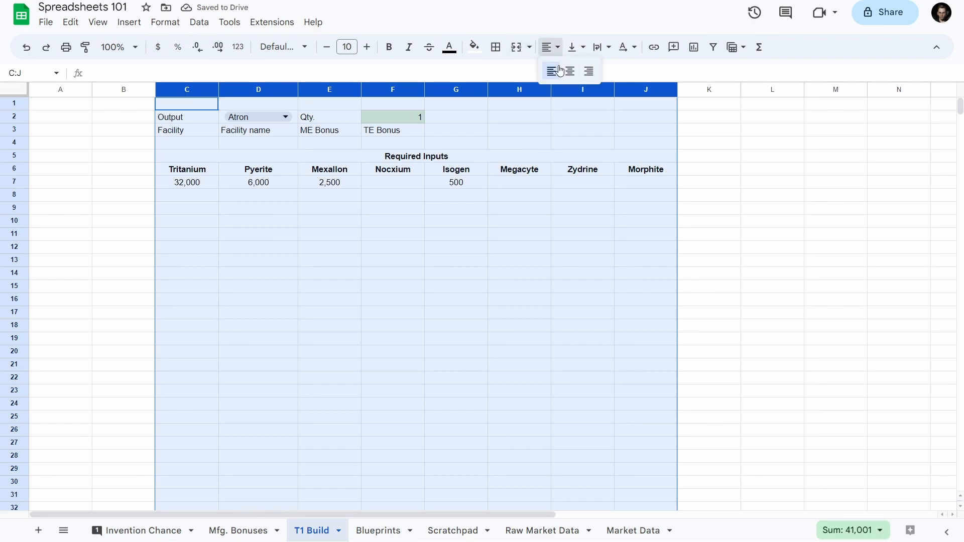
pyautogui.click(588, 72)
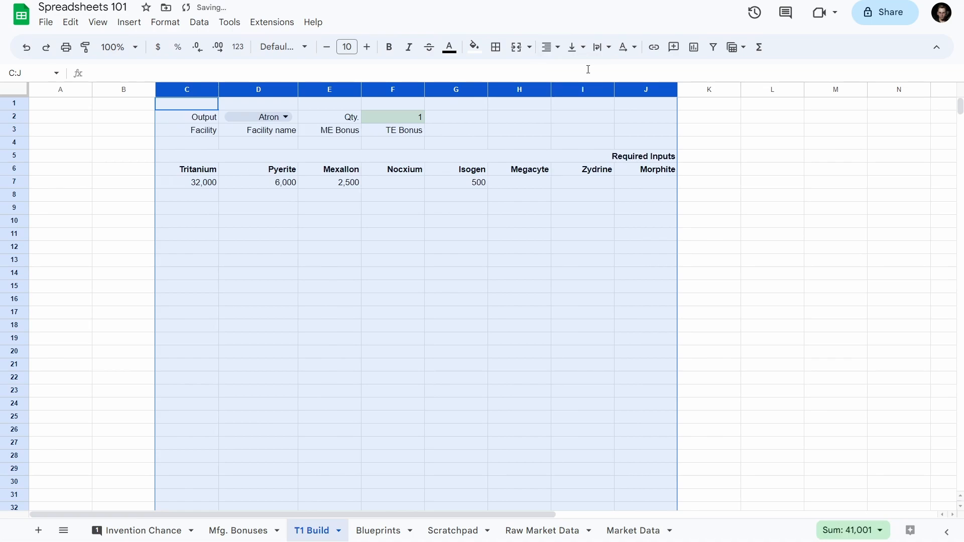
pyautogui.click(9, 172)
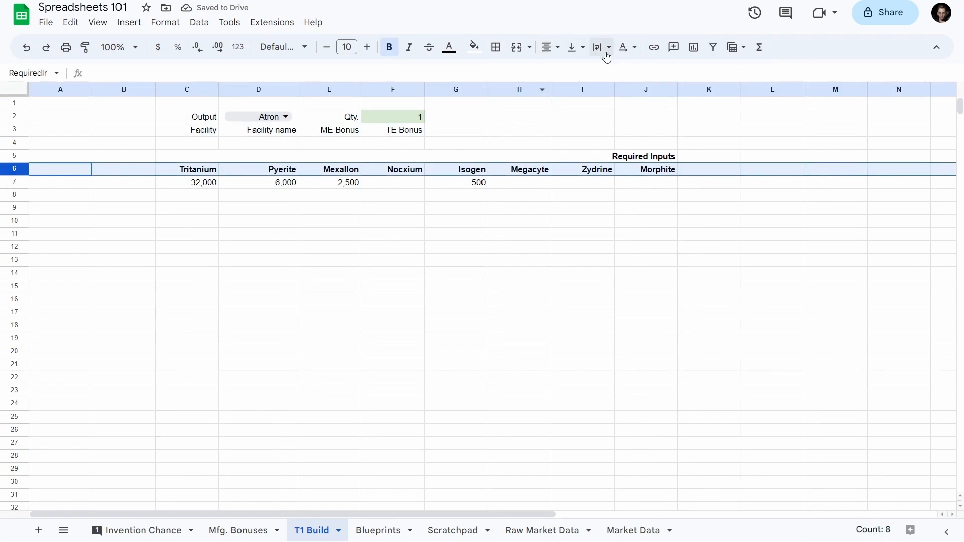
pyautogui.keyDown('ctrl'); pyautogui.click(10, 156); pyautogui.keyUp('ctrl')
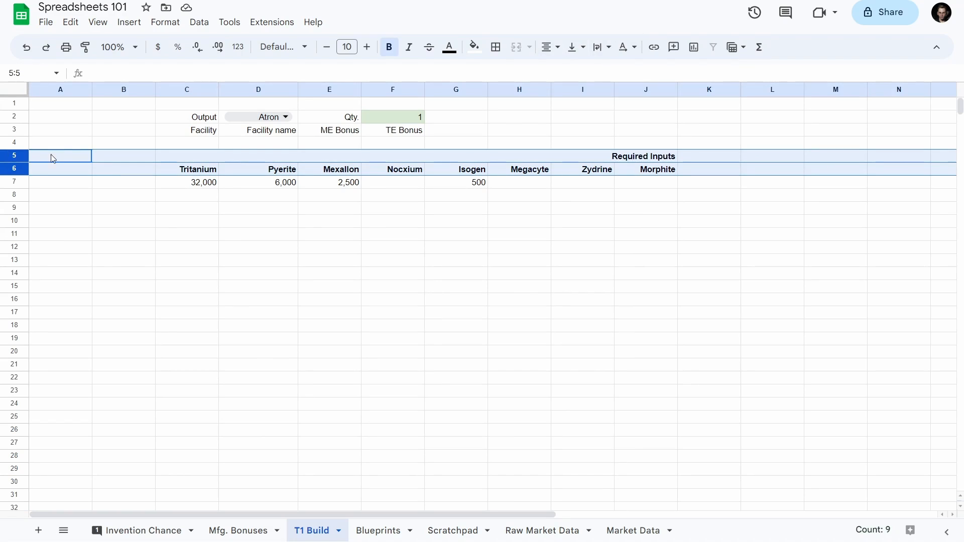
pyautogui.click(552, 47)
pyautogui.click(571, 71)
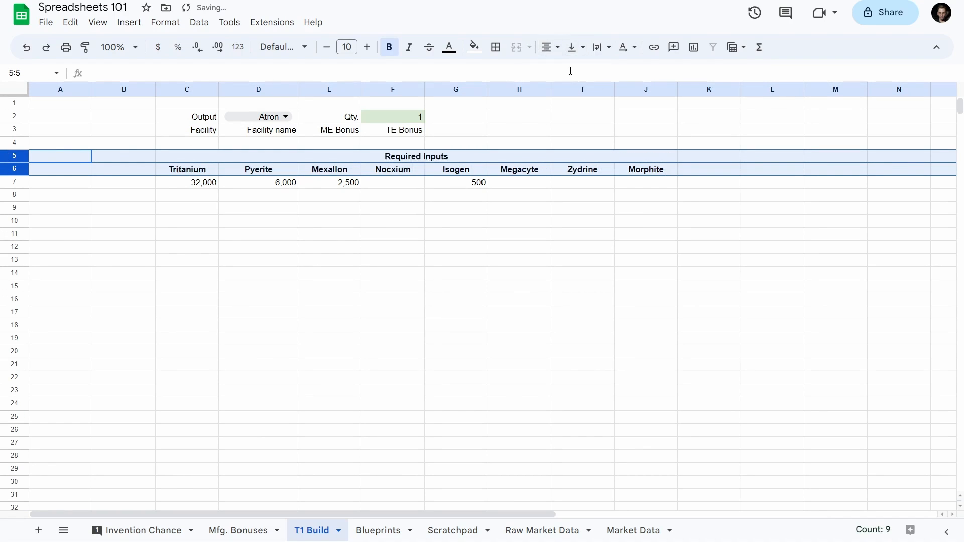
pyautogui.click(214, 119)
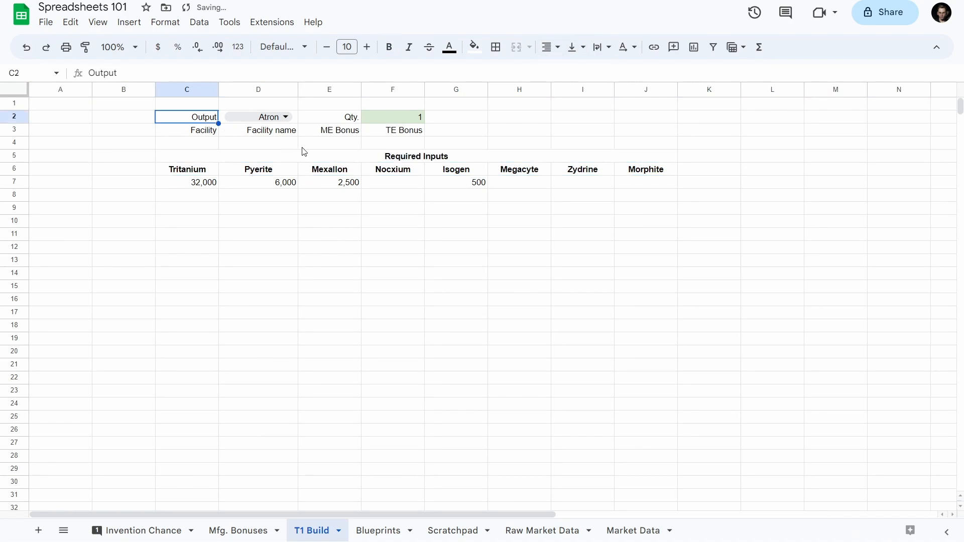
pyautogui.click(306, 146)
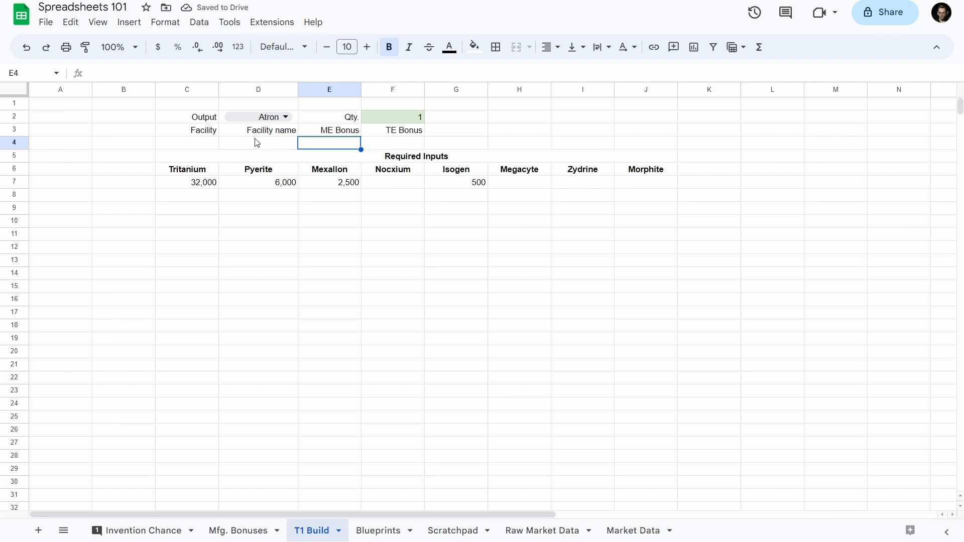
# - Choose Cyclops I as the Output item in D2 to test the required inputs lookup
pyautogui.moveTo(189, 187); pyautogui.dragTo(640, 187)
pyautogui.click(375, 194)
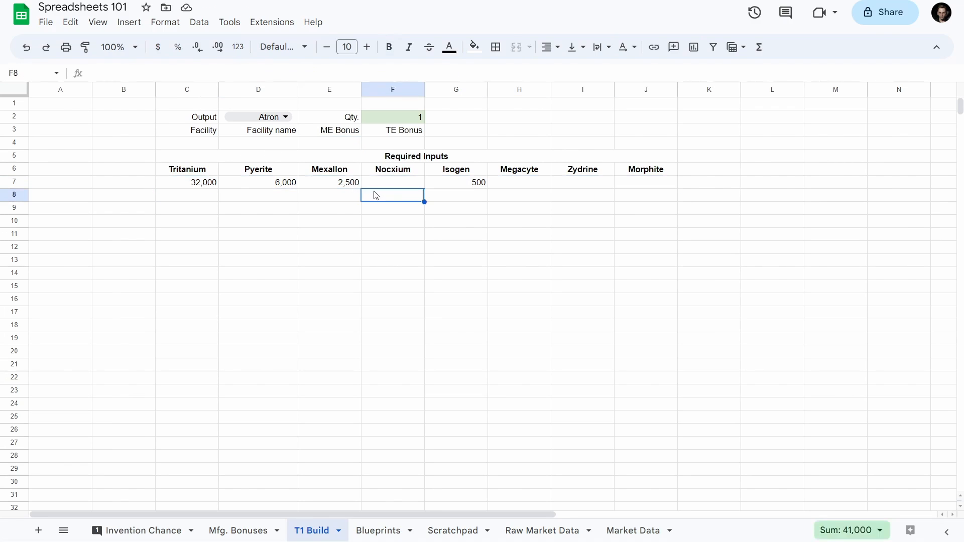
pyautogui.click(285, 117)
pyautogui.click(251, 154)
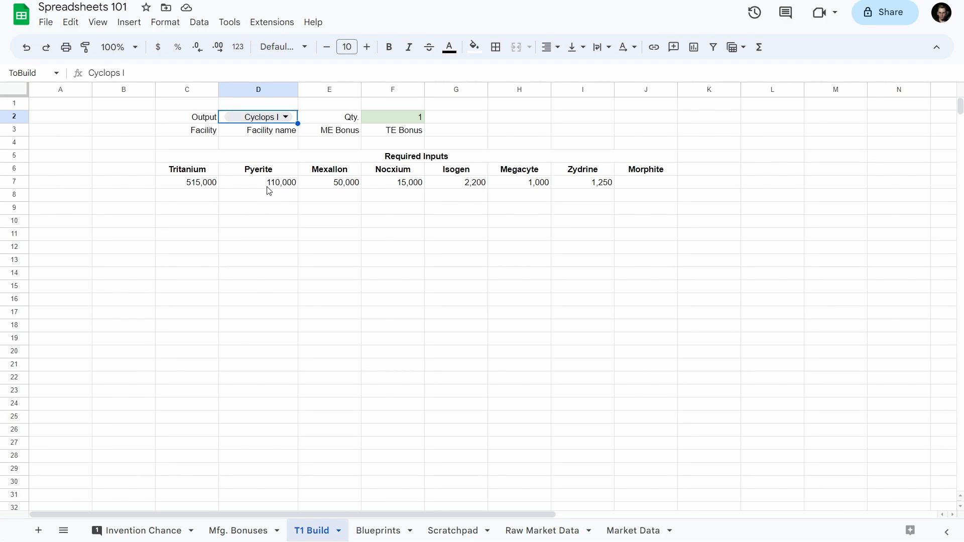
pyautogui.click(208, 186)
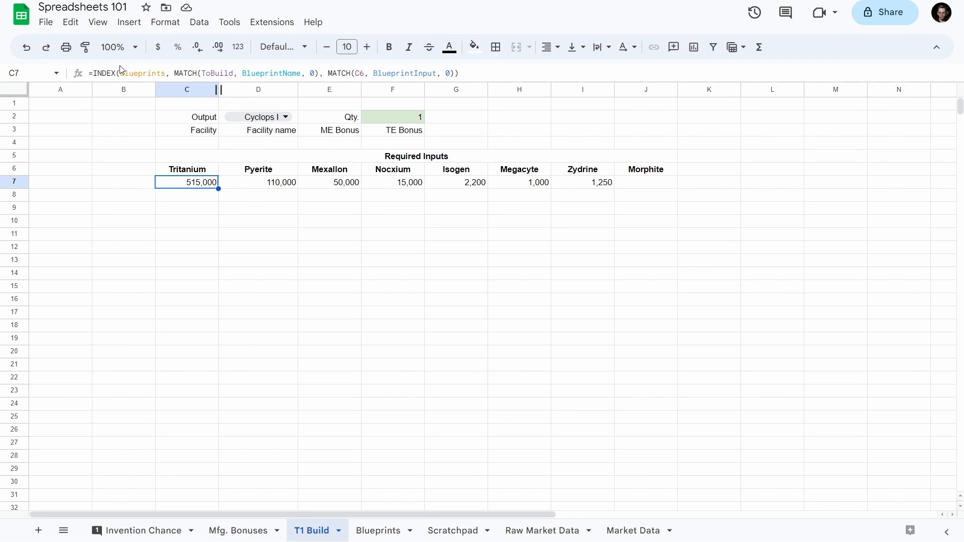
pyautogui.click(94, 73)
pyautogui.click(484, 73)
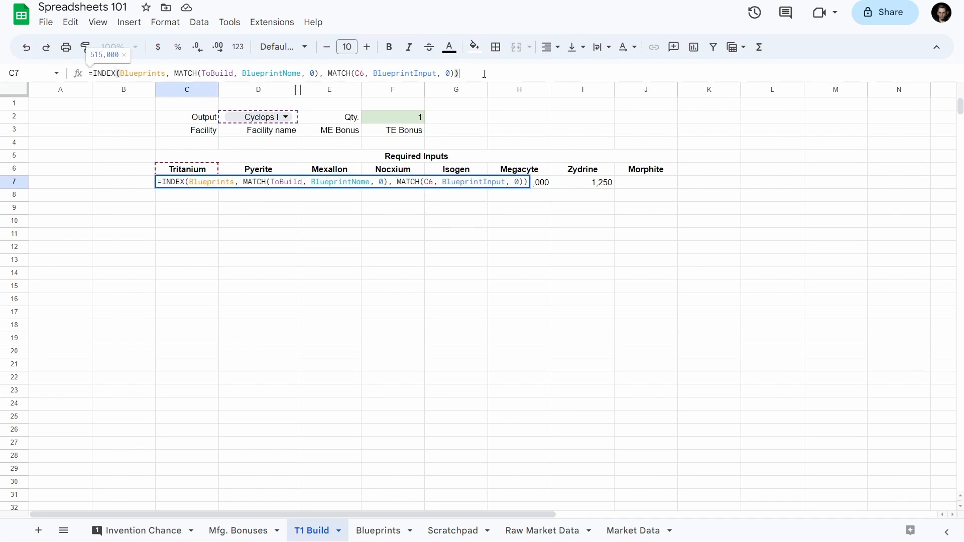
pyautogui.write('*')
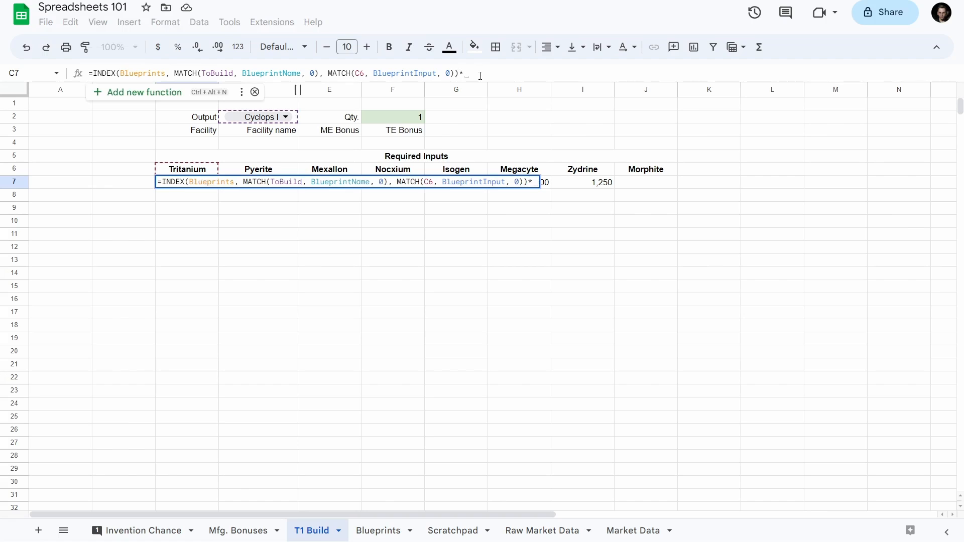
pyautogui.write('B')
pyautogui.press('Escape')
pyautogui.press('Escape')
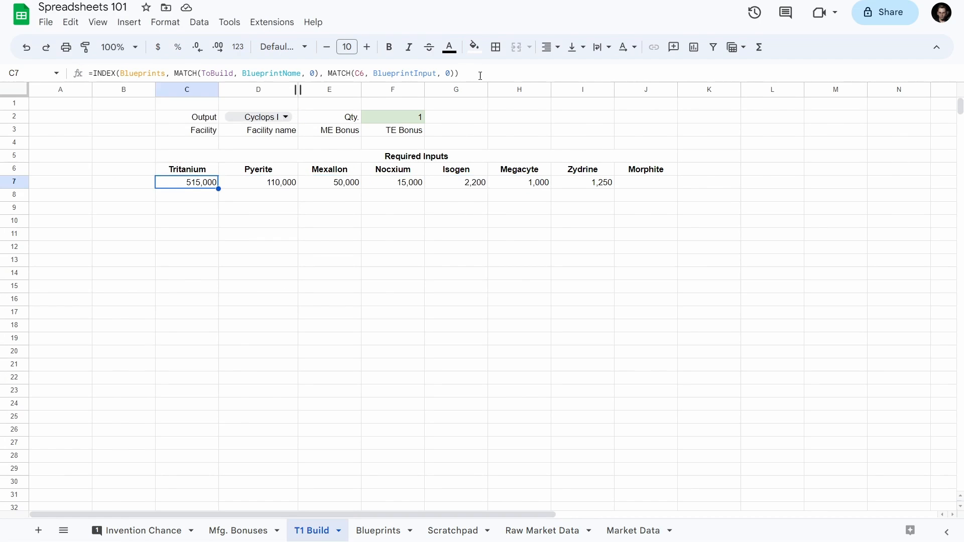
# - Multiply the INDEX formula in the Tritanium cell C7 by the named range QtyToBuild
pyautogui.click(380, 120)
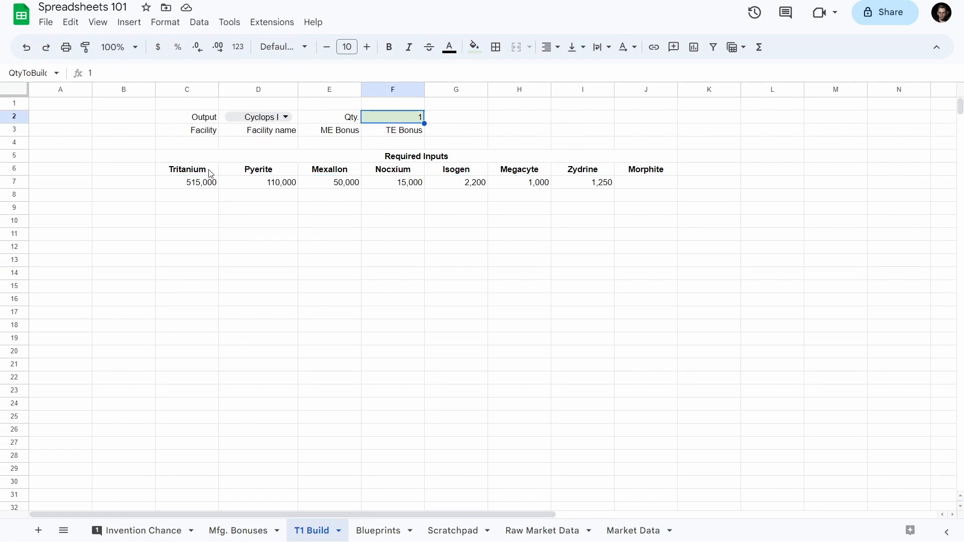
pyautogui.click(204, 185)
pyautogui.click(495, 70)
pyautogui.write('*')
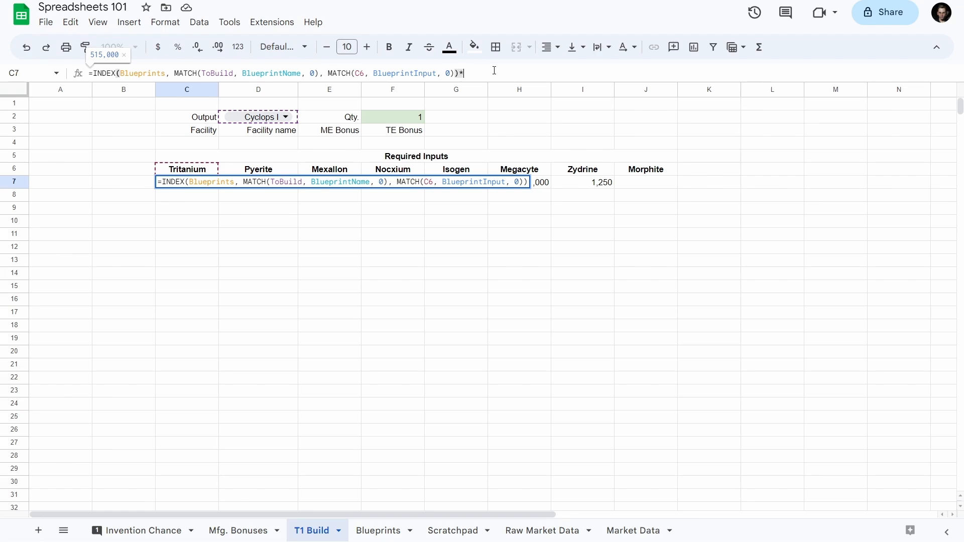
pyautogui.write('QtyToBu')
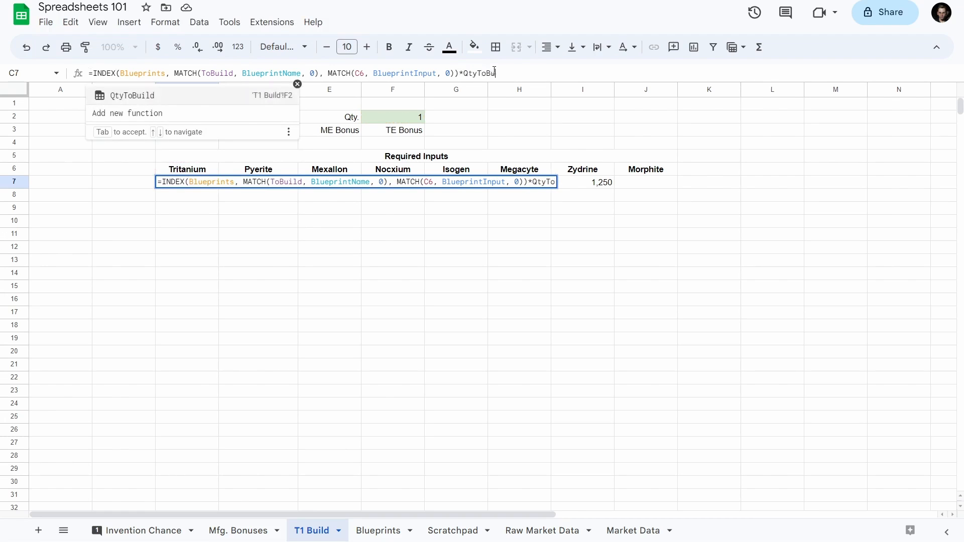
pyautogui.press('Tab')
pyautogui.press('Return')
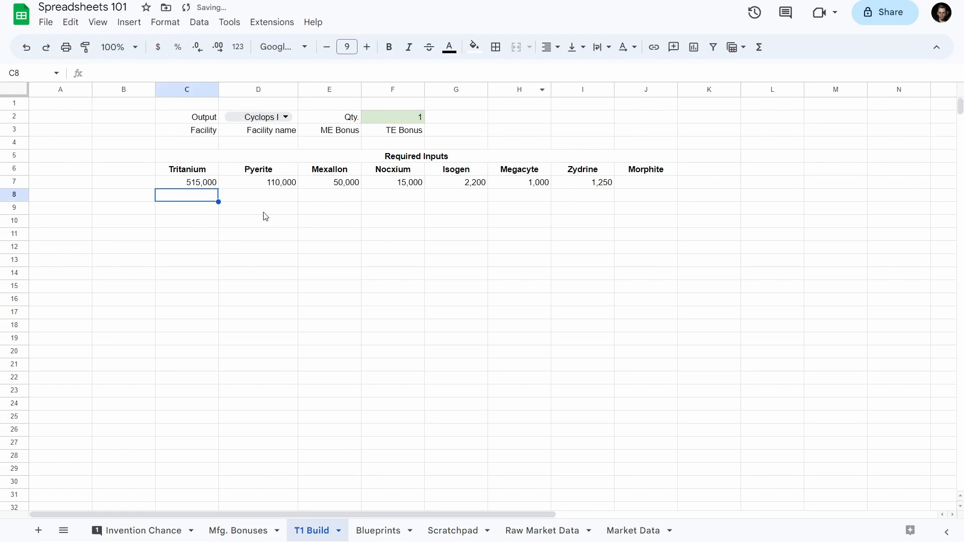
# - Fill the updated C7 formula across row 7 through the Morphite cell J7
pyautogui.click(213, 185)
pyautogui.moveTo(218, 189); pyautogui.dragTo(653, 183)
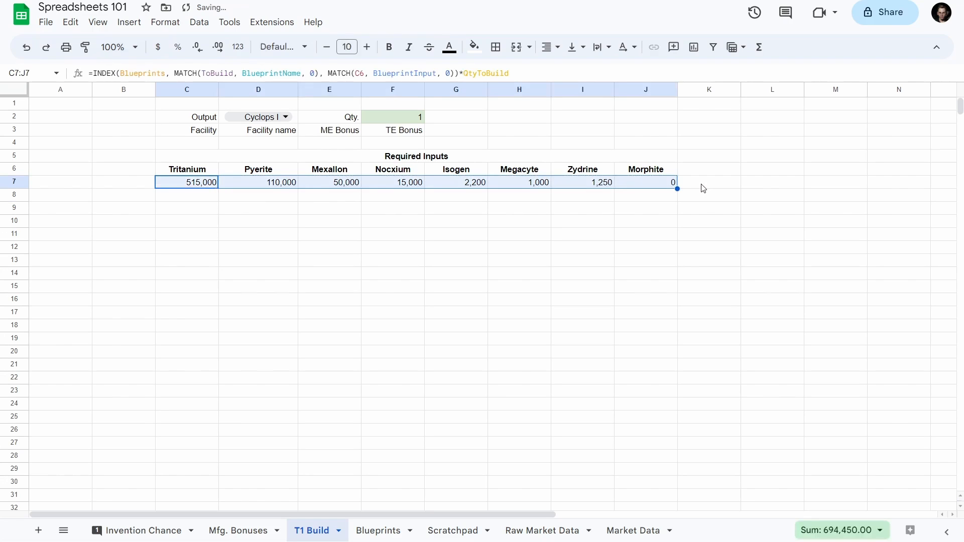
pyautogui.click(646, 186)
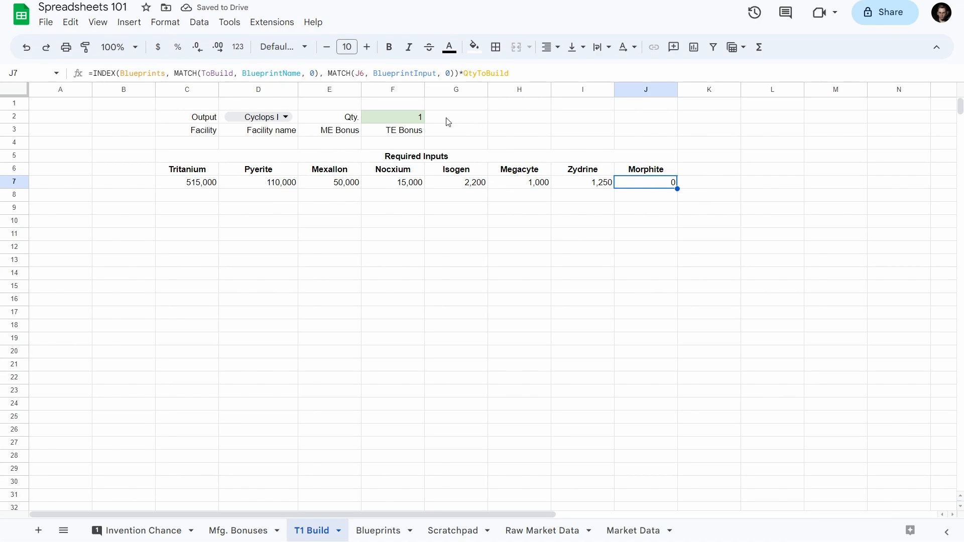
# - Test the build quantity in F2 with 2, 5 and finally 10
pyautogui.click(404, 118)
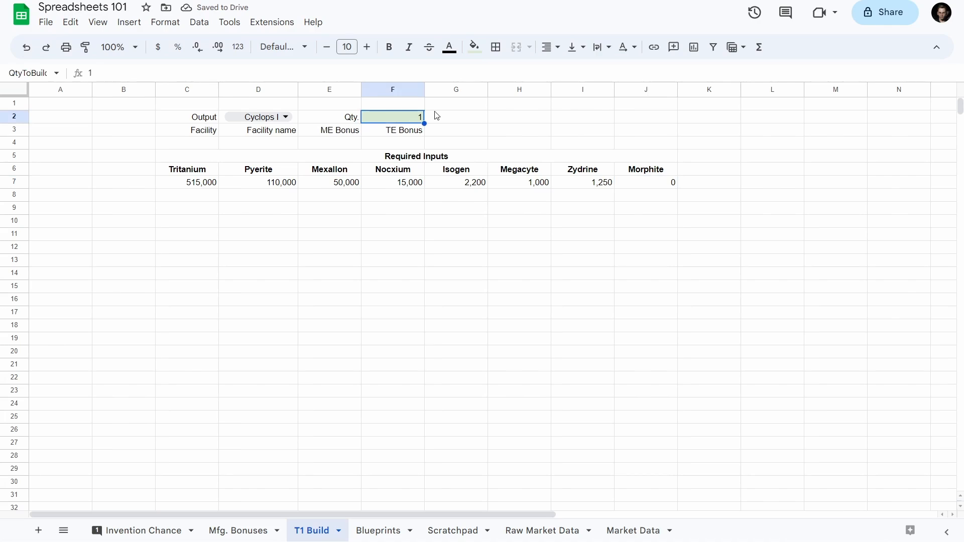
pyautogui.write('2')
pyautogui.press('Return')
pyautogui.press('Up')
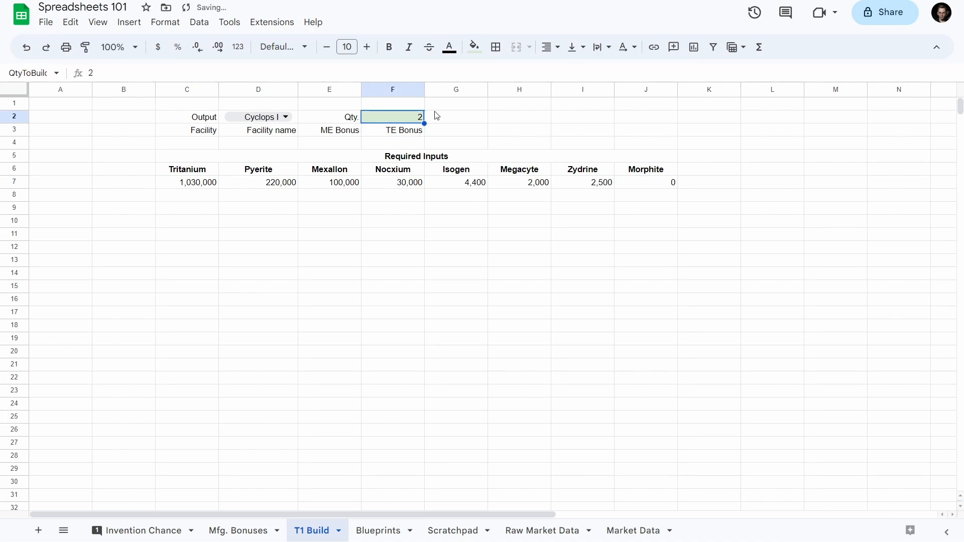
pyautogui.write('5')
pyautogui.press('Return')
pyautogui.press('Up')
pyautogui.write('10')
pyautogui.press('Return')
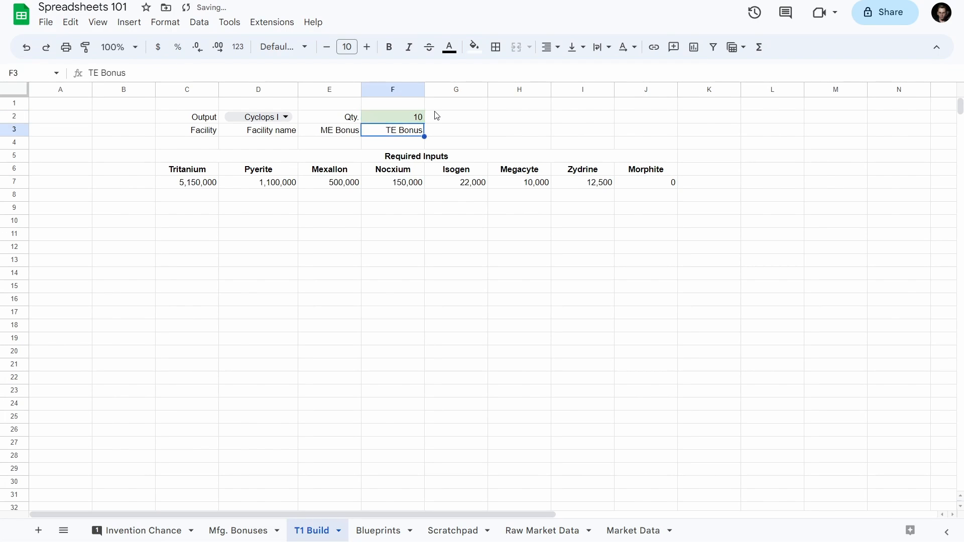
pyautogui.press('Up')
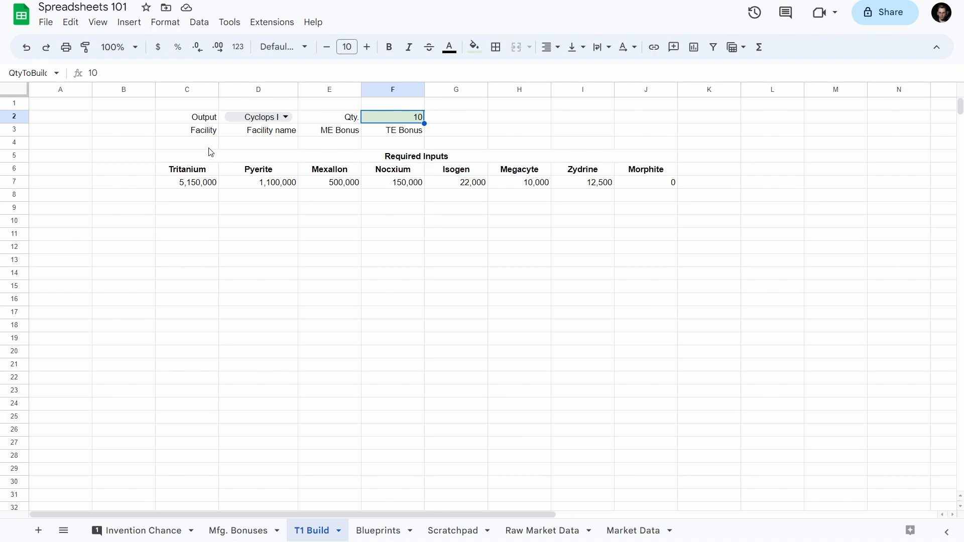
# - Insert a blank row above the Facility row 3
pyautogui.rightClick(12, 132)
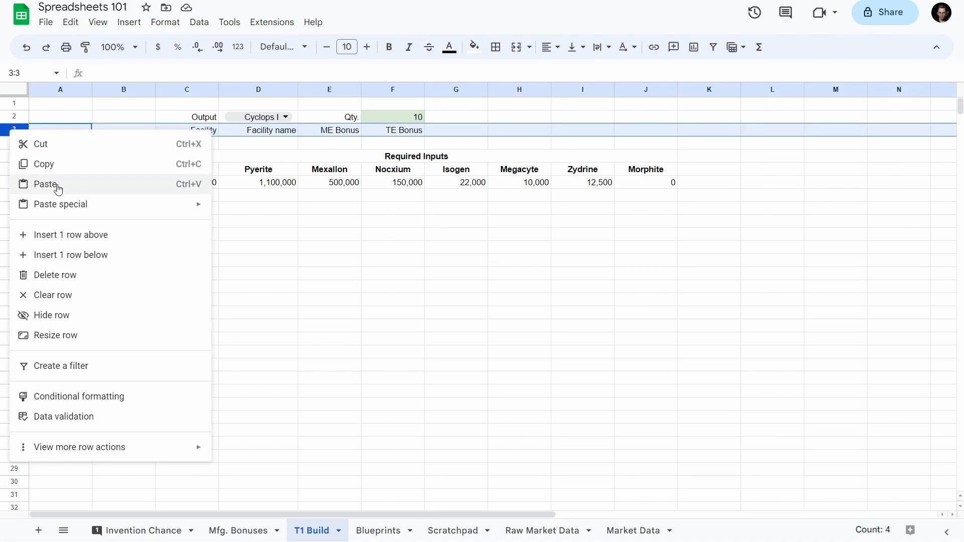
pyautogui.click(73, 235)
pyautogui.click(193, 133)
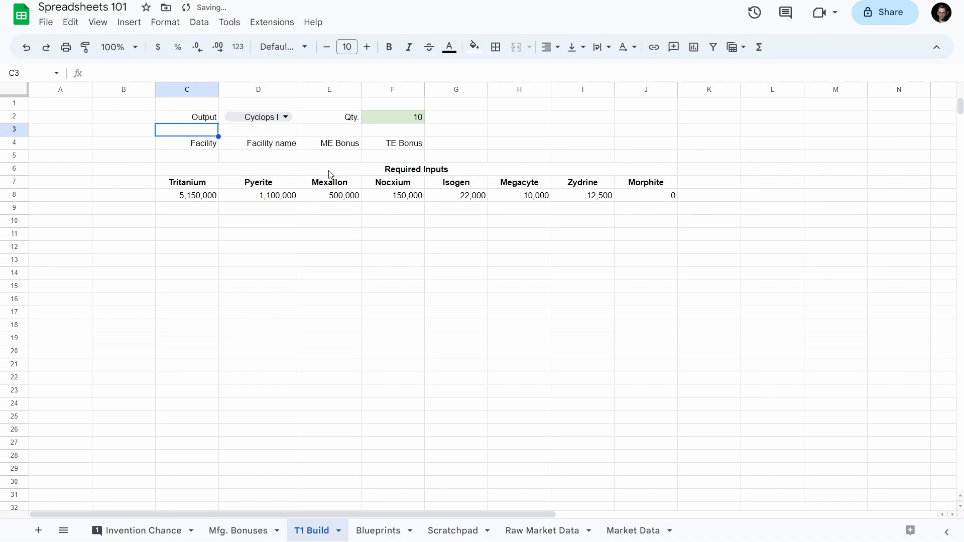
pyautogui.write('Bluepr')
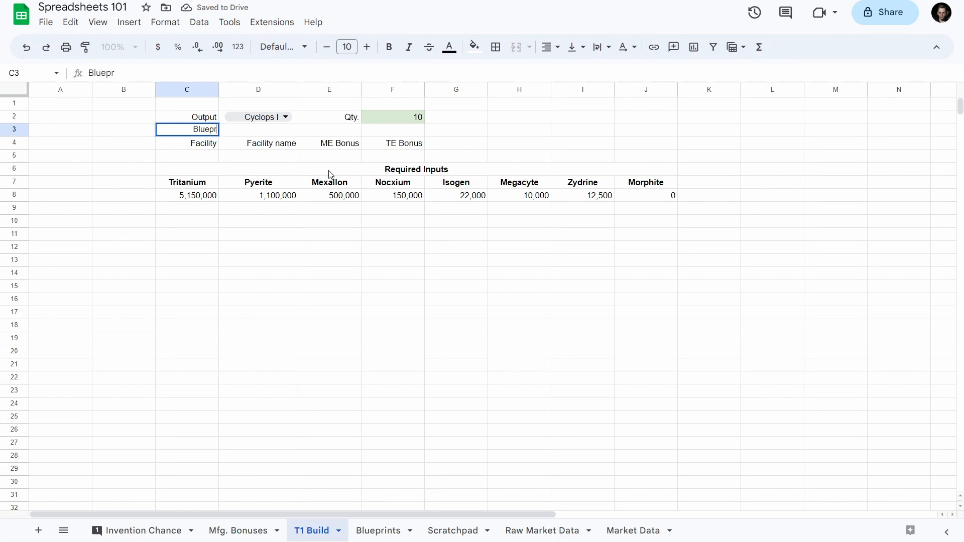
pyautogui.write('int')
pyautogui.press('Tab')
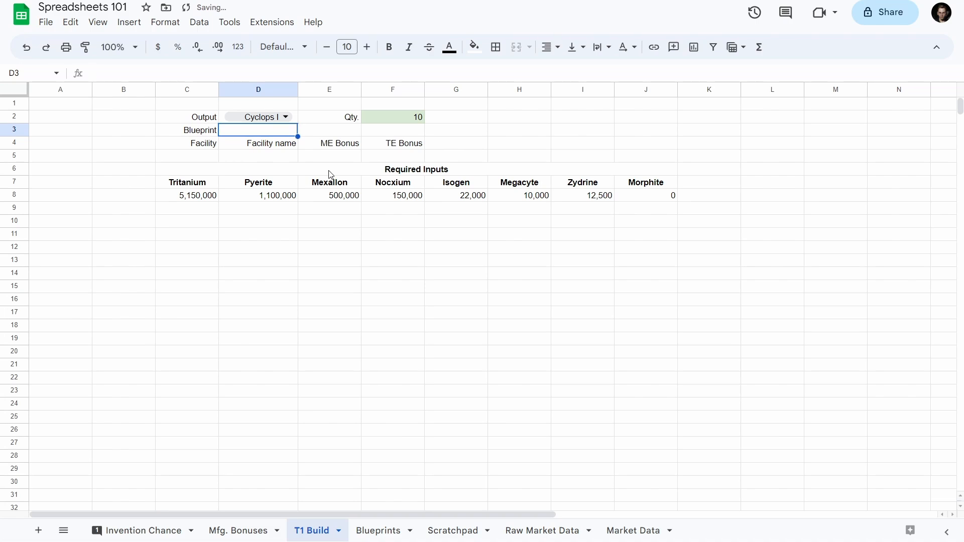
pyautogui.press('Left')
pyautogui.write('Bluep')
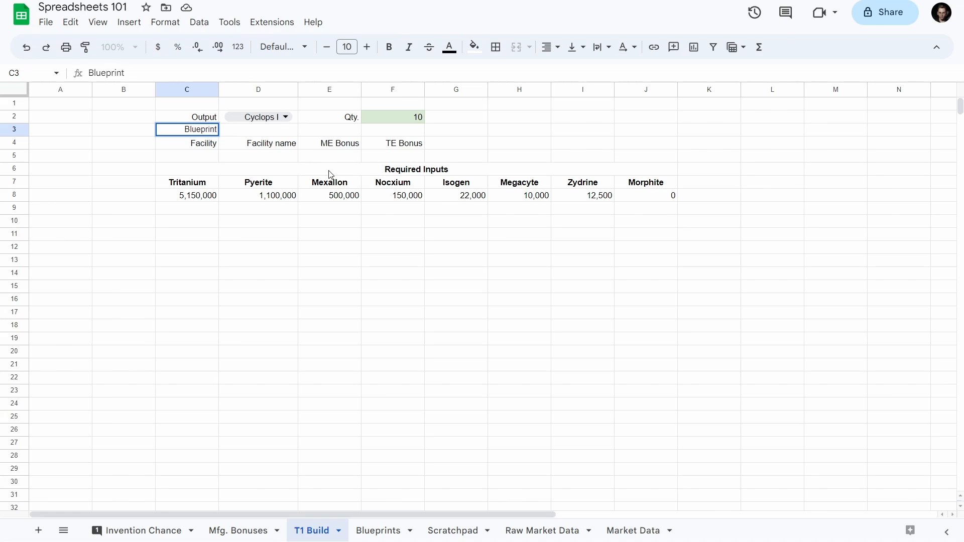
pyautogui.press('Tab')
pyautogui.press('Delete')
pyautogui.press('Tab')
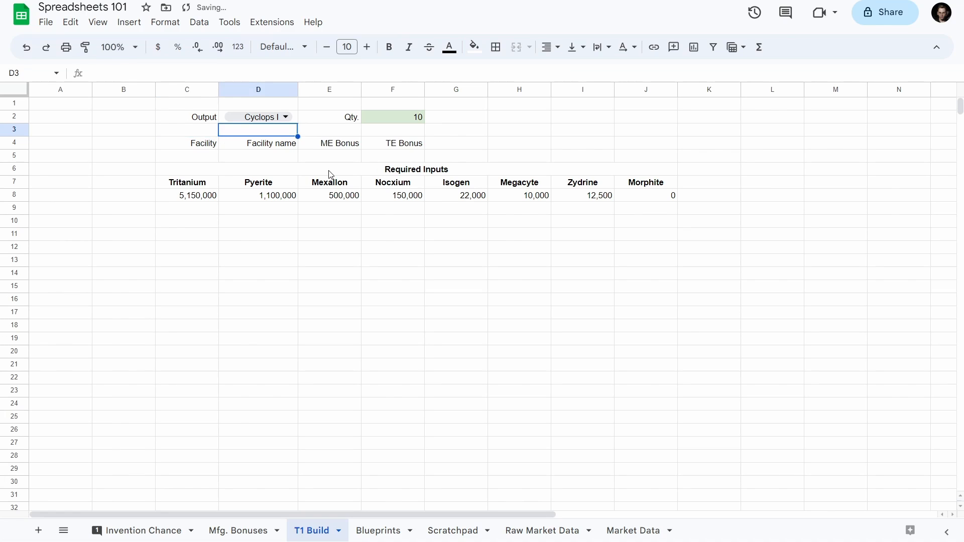
pyautogui.write('ME')
pyautogui.press('Tab')
pyautogui.press('Tab')
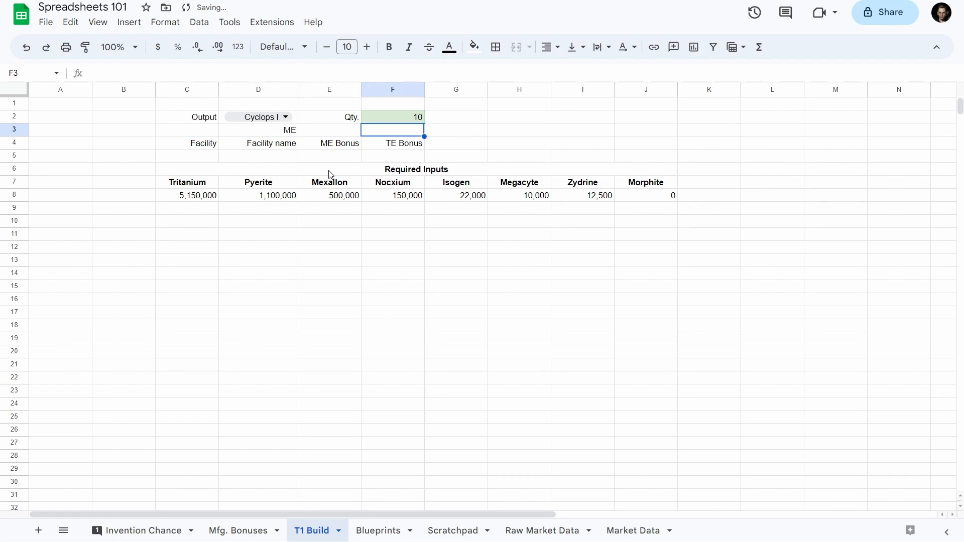
# - Label C3 as ME and E3 as TE in the new row
pyautogui.press('Left')
pyautogui.press('Left')
pyautogui.press('Left')
pyautogui.write('ME')
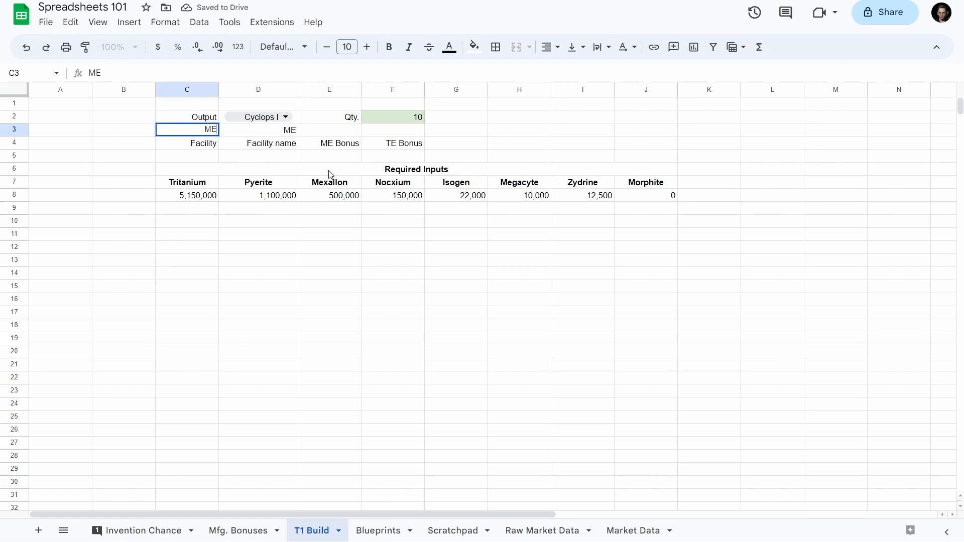
pyautogui.press('Tab')
pyautogui.press('Tab')
pyautogui.write('TE')
pyautogui.press('Tab')
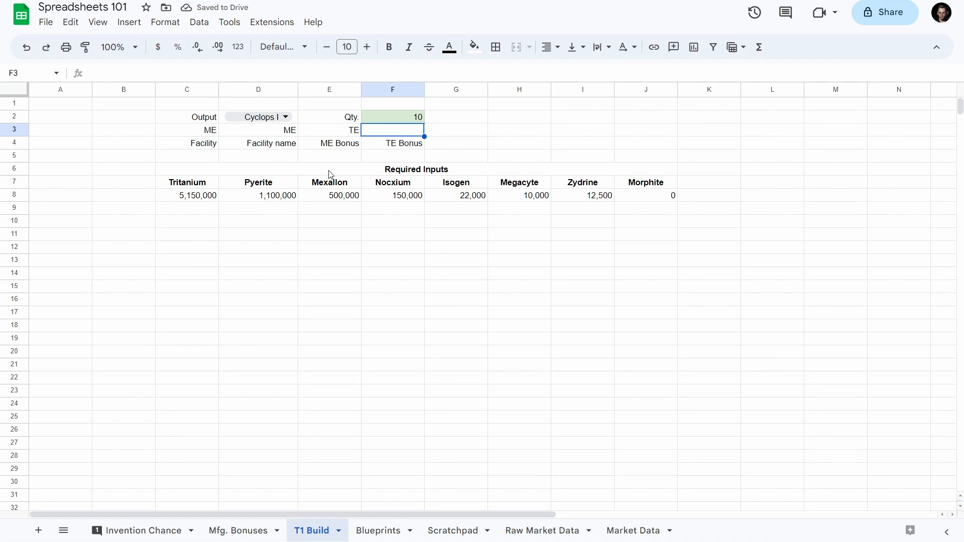
# - Enter 0 as both the TE value in F3 and the ME value in D3
pyautogui.press('Left')
pyautogui.press('Left')
pyautogui.press('Right')
pyautogui.press('Right')
pyautogui.write('0')
pyautogui.press('Left')
pyautogui.press('Left')
pyautogui.press('Left')
pyautogui.press('Right')
pyautogui.press('Right')
pyautogui.press('Left')
pyautogui.write('0')
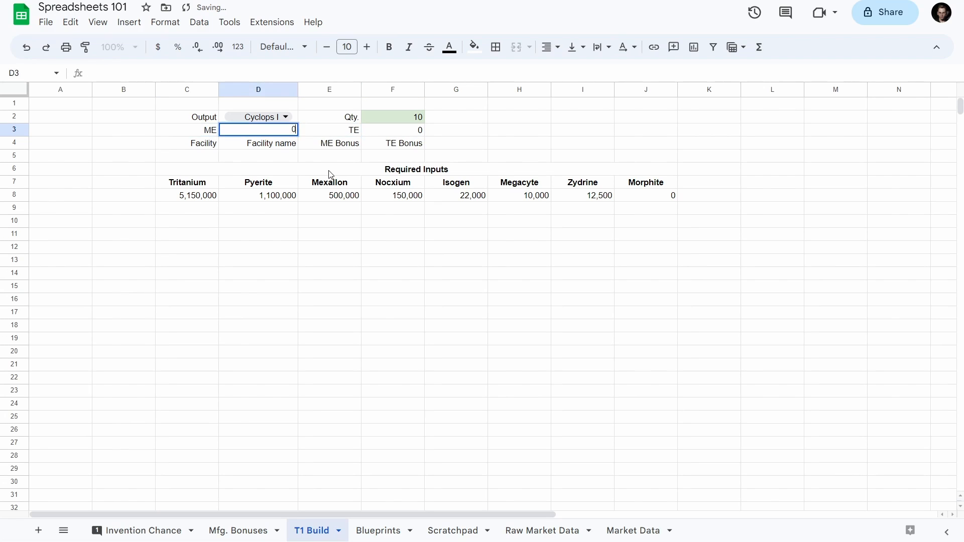
pyautogui.press('Return')
# - Fill the ME value cell D3 and the TE value cell F3 with light green
pyautogui.press('Up')
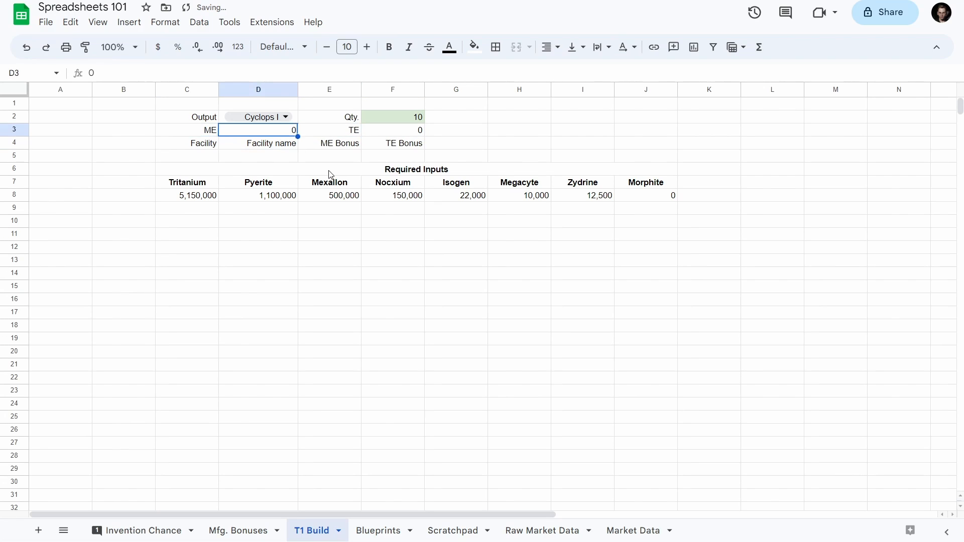
pyautogui.click(401, 133)
pyautogui.click(475, 47)
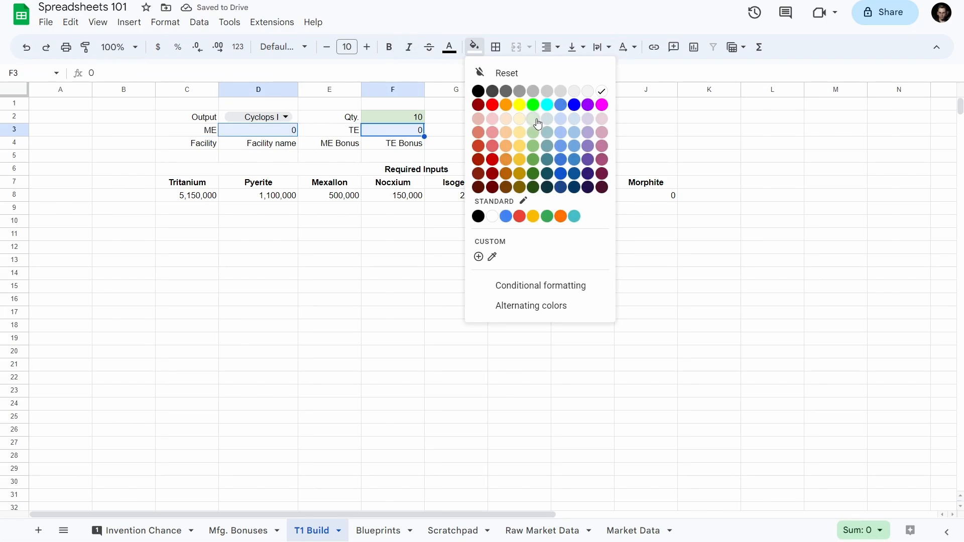
pyautogui.click(537, 123)
pyautogui.click(502, 134)
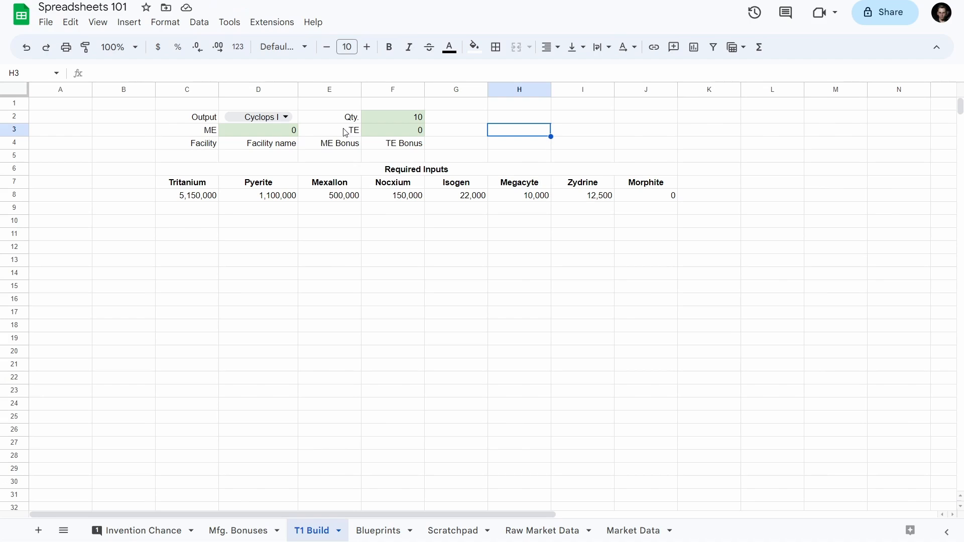
# - Enter 20 as the TE value in F3 and 10 as the ME value in D3
pyautogui.click(395, 133)
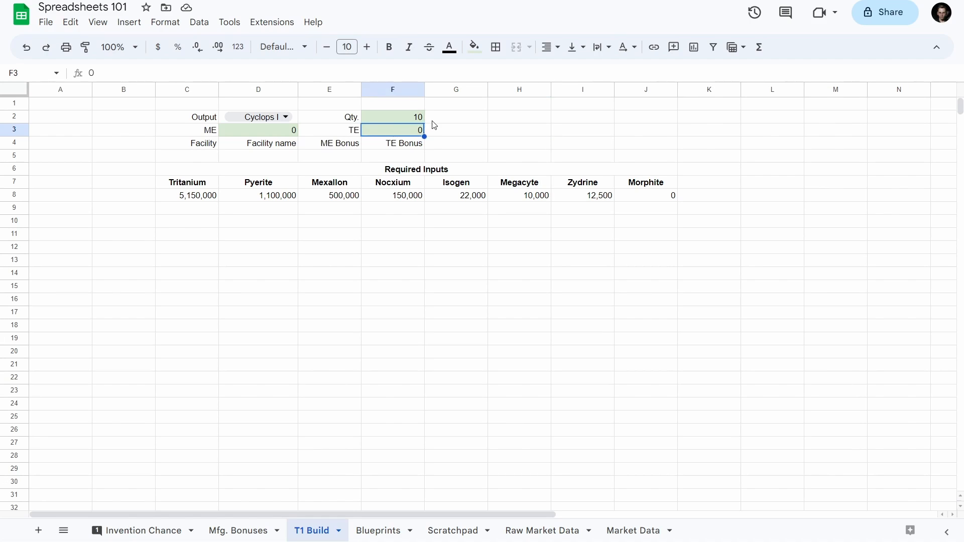
pyautogui.write('20')
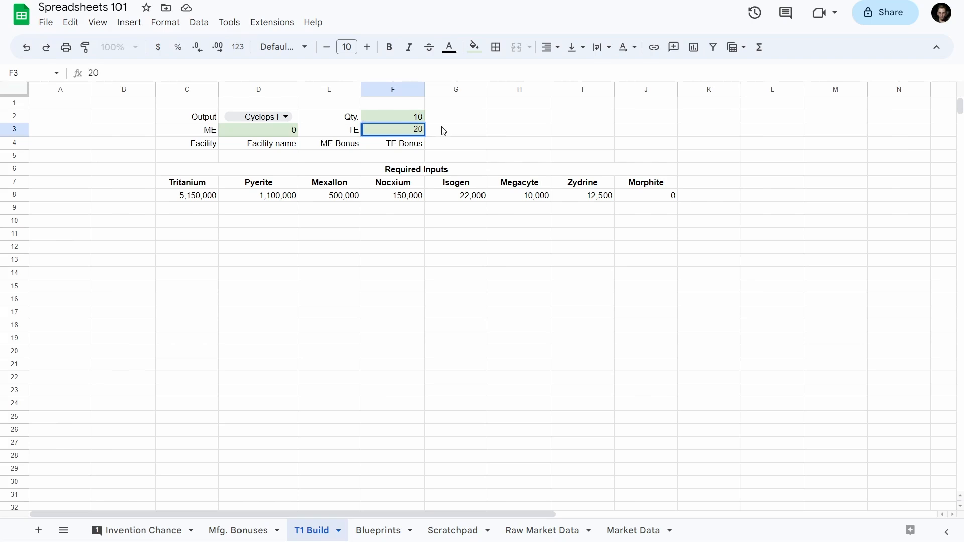
pyautogui.click(278, 132)
pyautogui.write('10')
pyautogui.press('Tab')
# - Format the ME and TE value cells D3 and F3 as percent
pyautogui.click(276, 137)
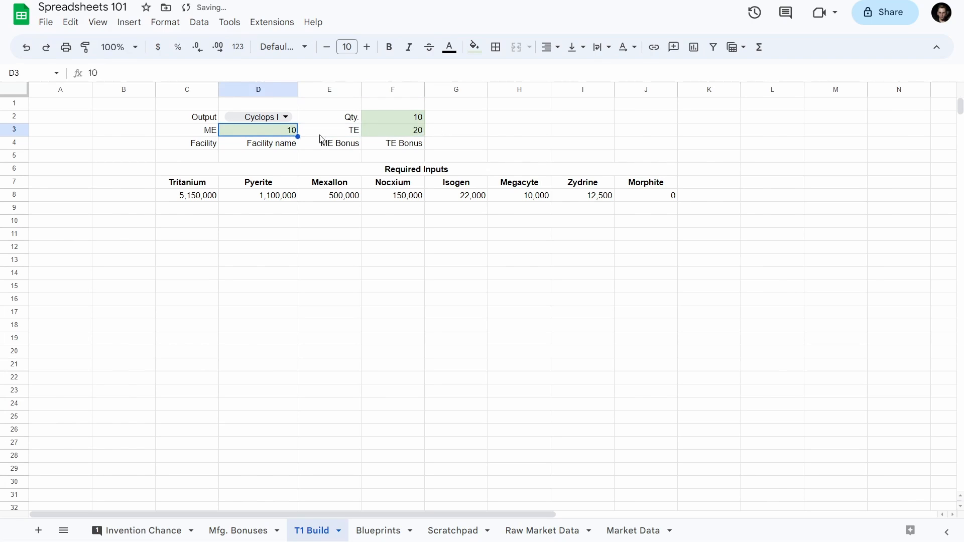
pyautogui.keyDown('ctrl'); pyautogui.click(389, 129); pyautogui.keyUp('ctrl')
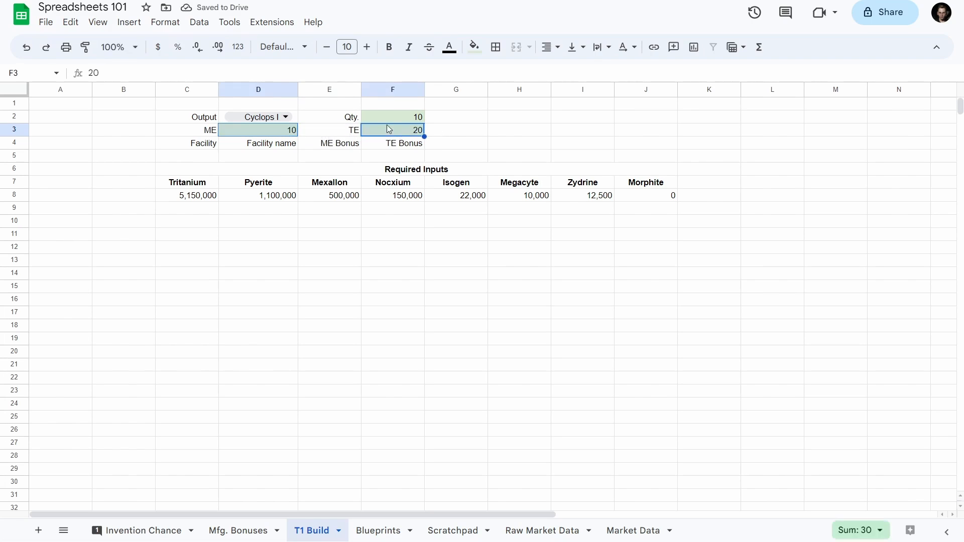
pyautogui.click(163, 22)
pyautogui.moveTo(186, 83)
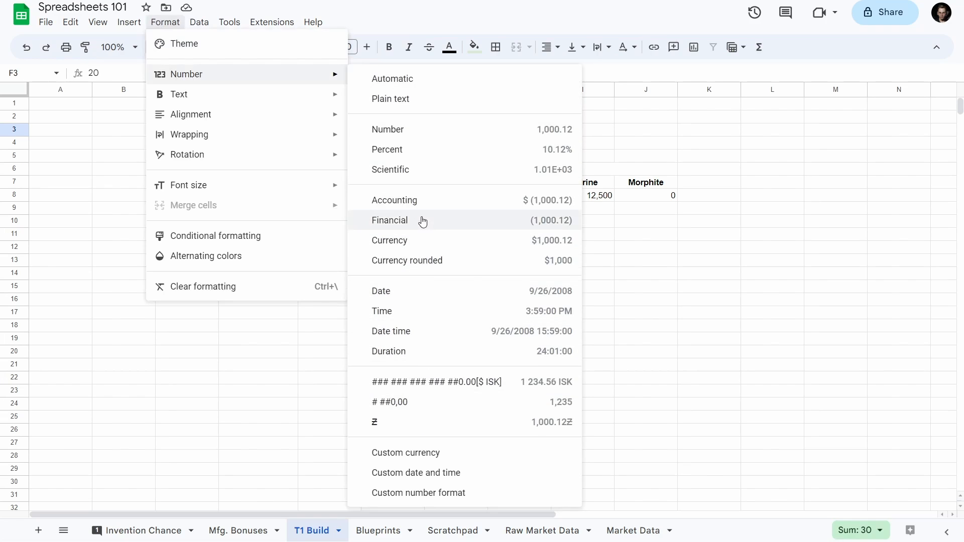
pyautogui.click(419, 151)
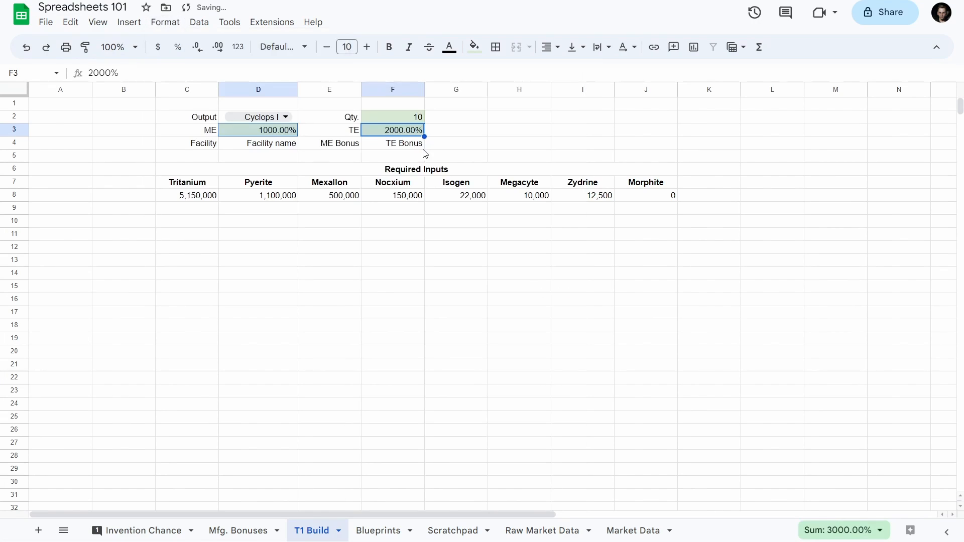
# - Set the ME value in D3 to 10% and the TE value in F3 to 20%
pyautogui.click(266, 134)
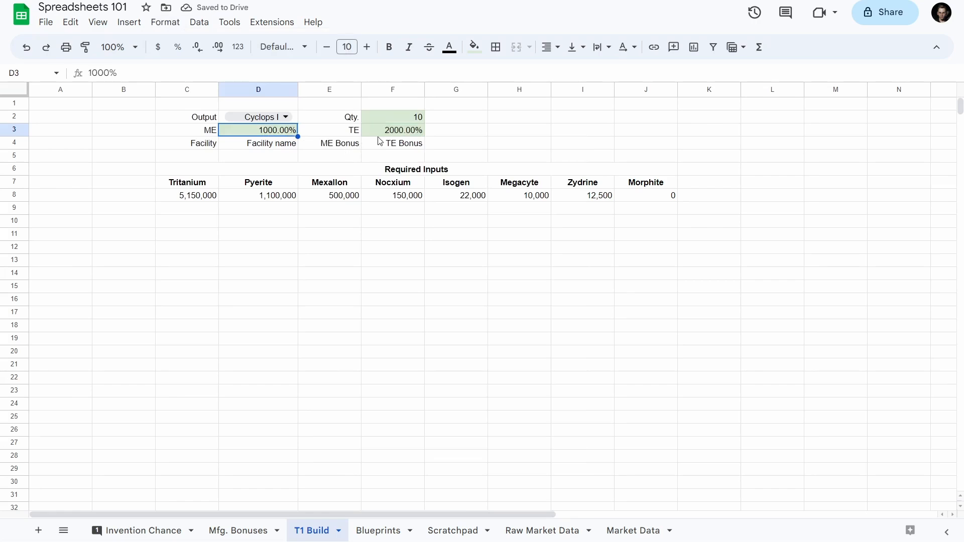
pyautogui.write('10%')
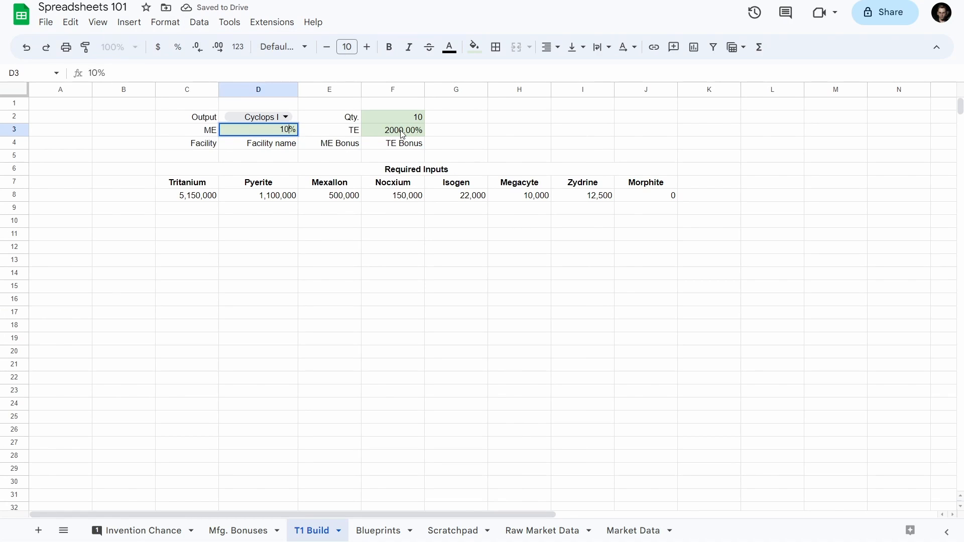
pyautogui.click(402, 134)
pyautogui.write('20%')
pyautogui.click(461, 134)
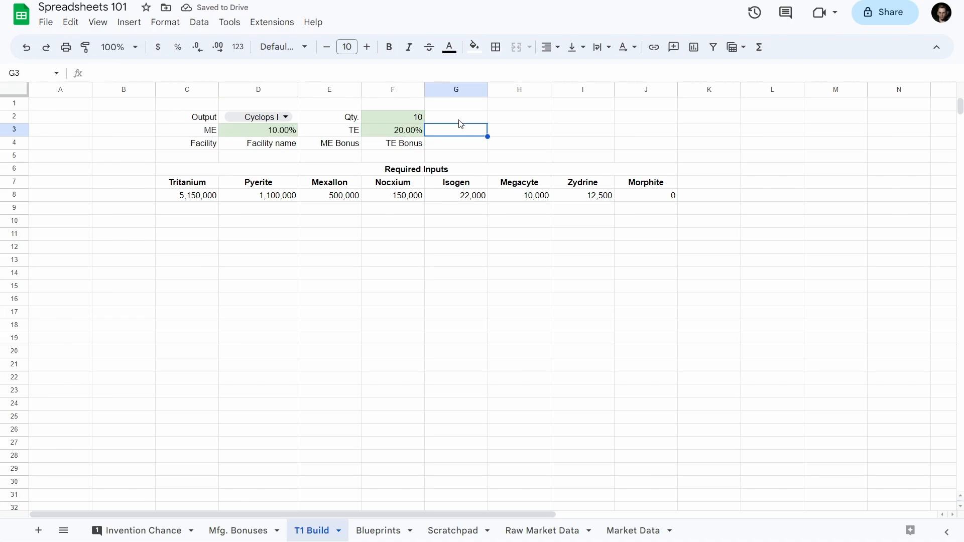
pyautogui.click(187, 197)
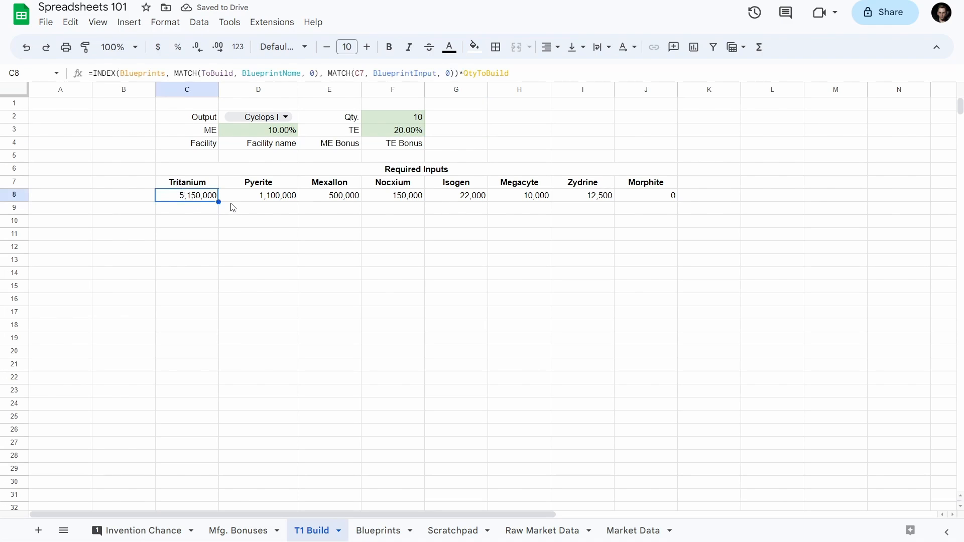
pyautogui.click(556, 77)
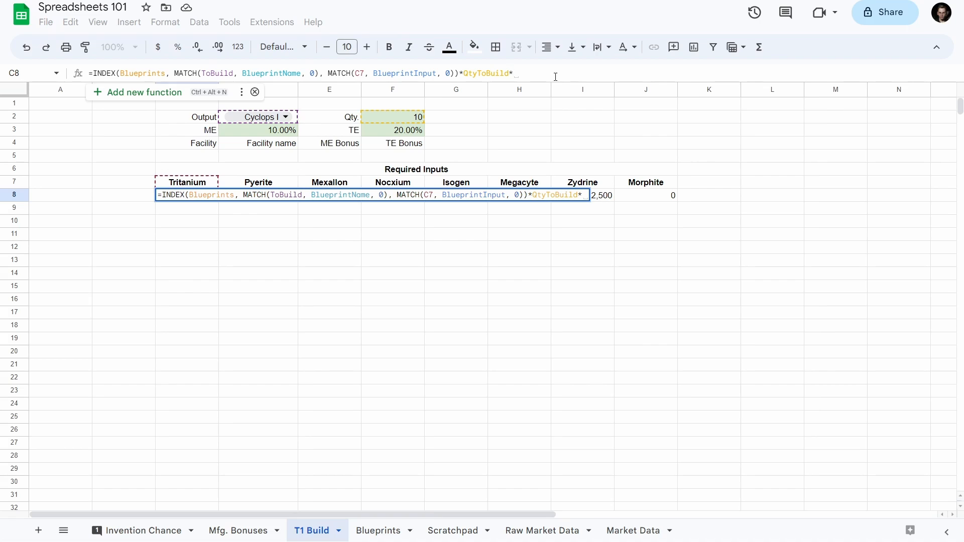
pyautogui.press('Escape')
pyautogui.click(469, 149)
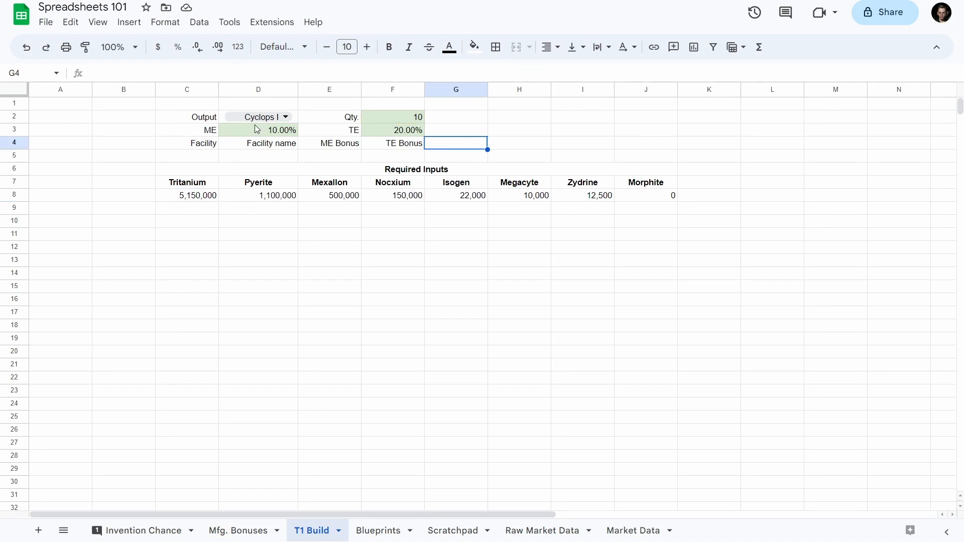
# - Define the named range BlueprintME for the ME value cell D3
pyautogui.click(235, 130)
pyautogui.click(34, 77)
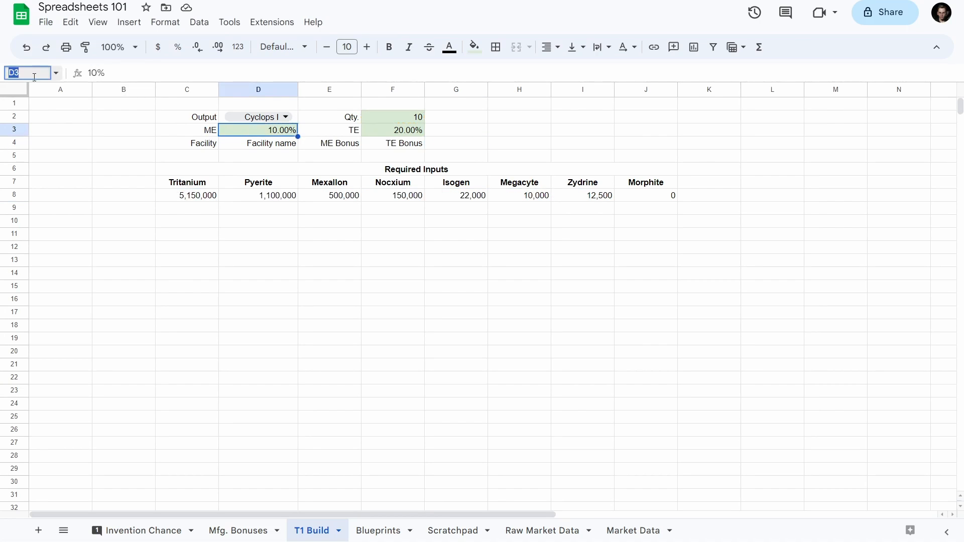
pyautogui.write('Bleu')
pyautogui.press('BackSpace')
pyautogui.press('BackSpace')
pyautogui.write('ue')
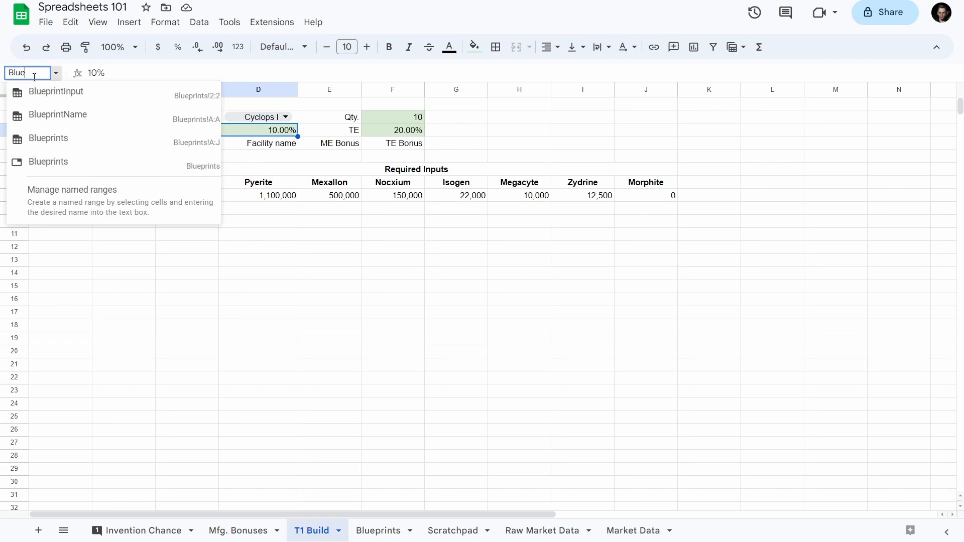
pyautogui.write('print')
pyautogui.press('Return')
# - Define the named range BlueprintTE for the TE value cell F3
pyautogui.press('Right')
pyautogui.press('Right')
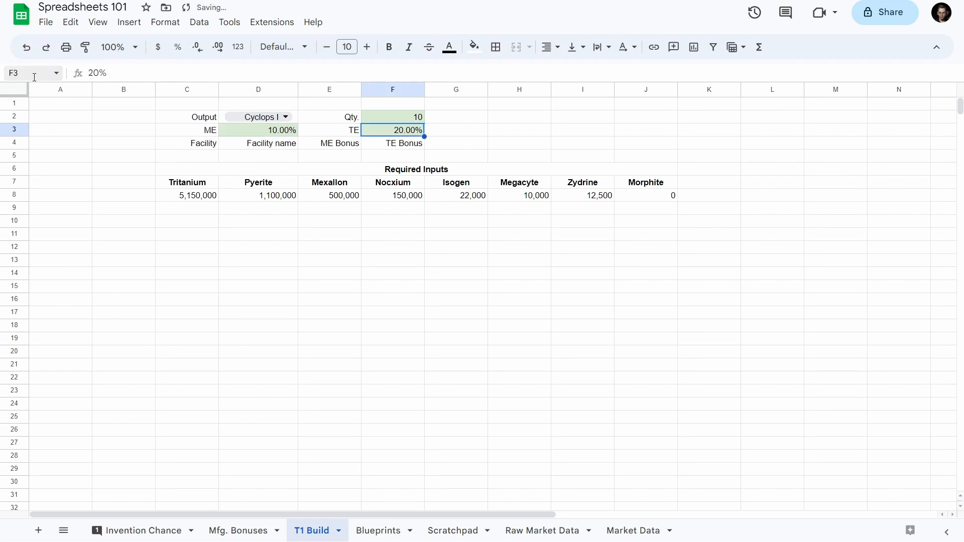
pyautogui.click(34, 77)
pyautogui.write('Ble')
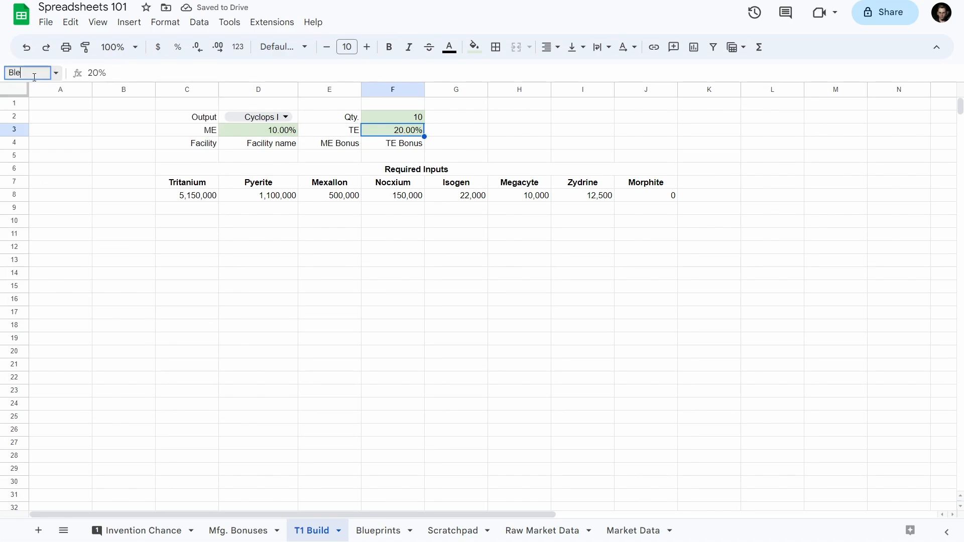
pyautogui.write('u')
pyautogui.press('BackSpace')
pyautogui.press('BackSpace')
pyautogui.write('ueprintTE')
pyautogui.press('Return')
# - Append *BlueprintME to the end of the Tritanium formula in C8
pyautogui.click(203, 200)
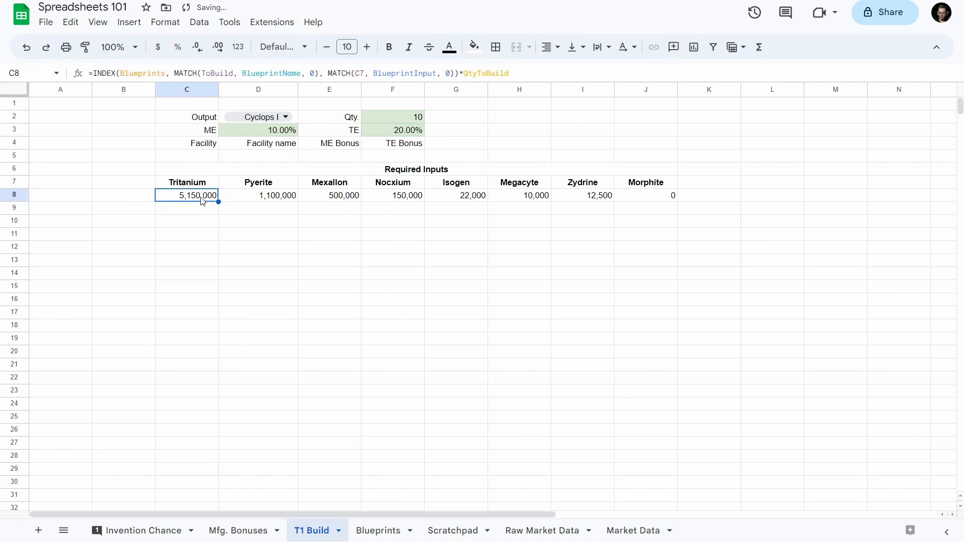
pyautogui.click(520, 78)
pyautogui.write('*Blue')
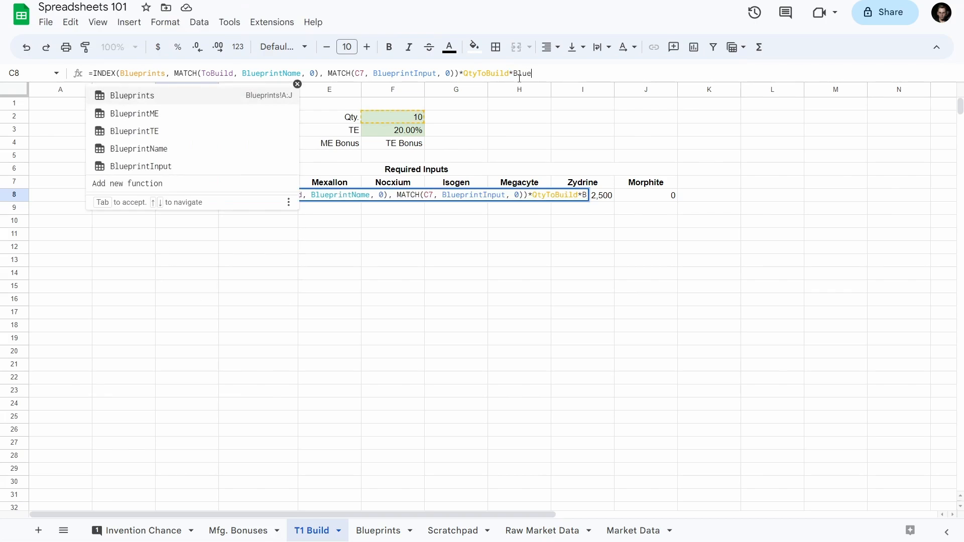
pyautogui.write('print')
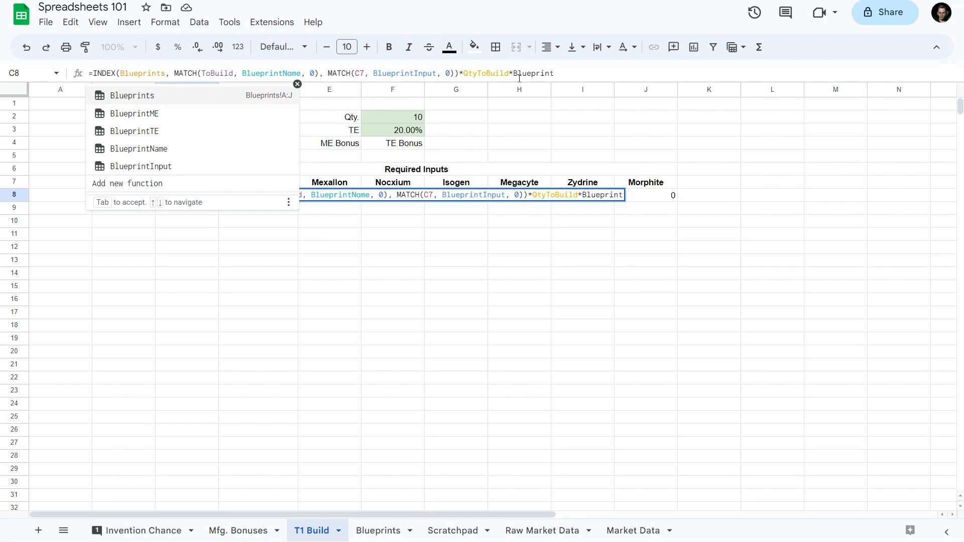
pyautogui.write('ME')
pyautogui.press('Return')
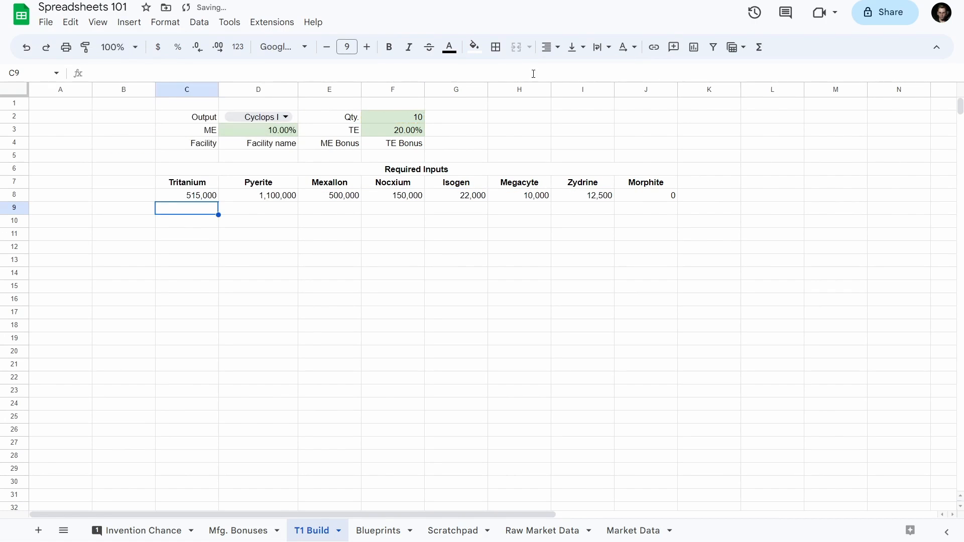
# - Review the Tritanium formula in C8 and set the build quantity in F2 to 1
pyautogui.click(198, 199)
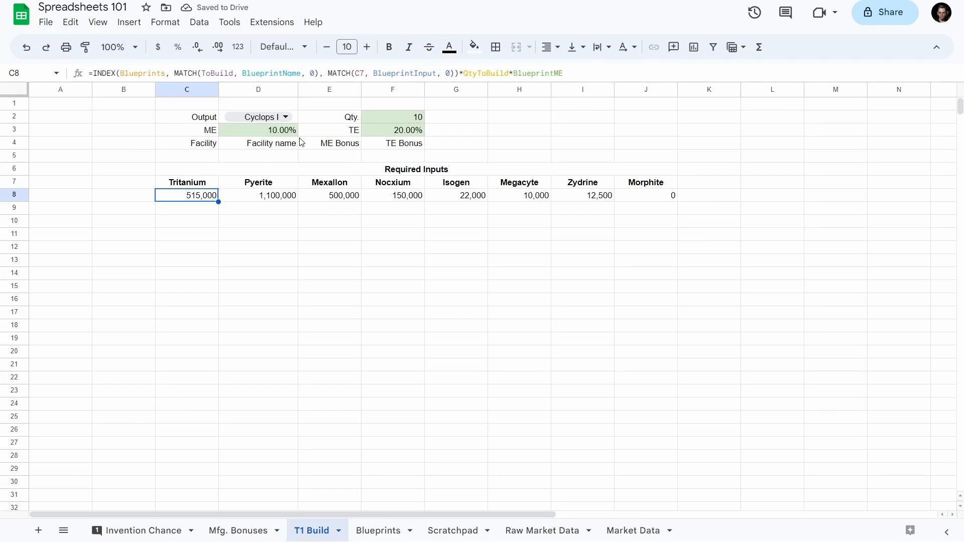
pyautogui.click(397, 115)
pyautogui.write('1')
pyautogui.press('Return')
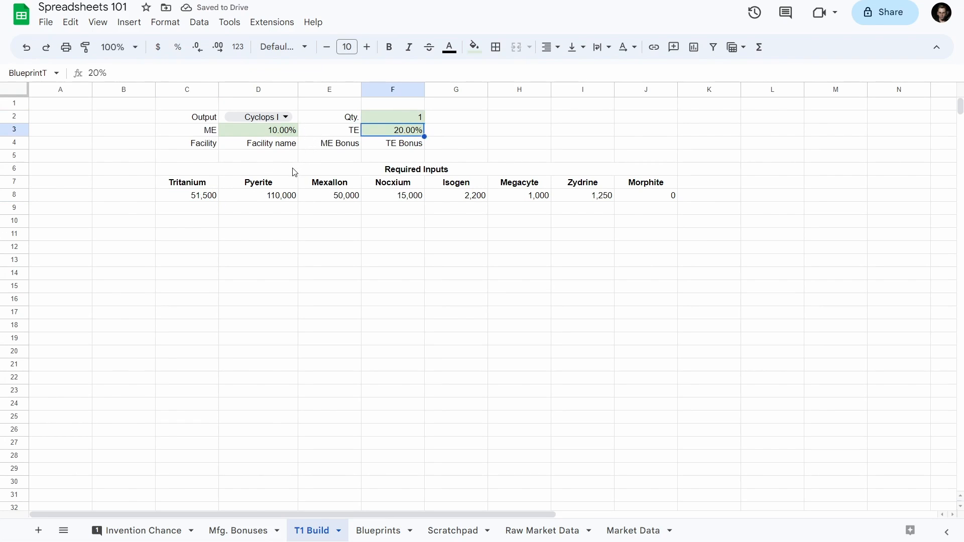
# - Change the final multiplier in the C8 formula to (1-BlueprintME) and copy the formula across row 8 through J8
pyautogui.click(203, 200)
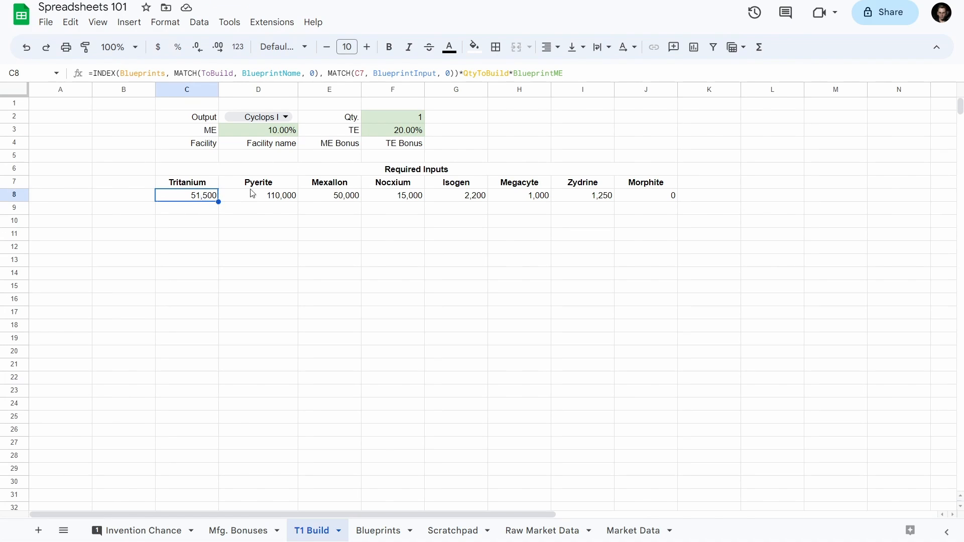
pyautogui.click(519, 74)
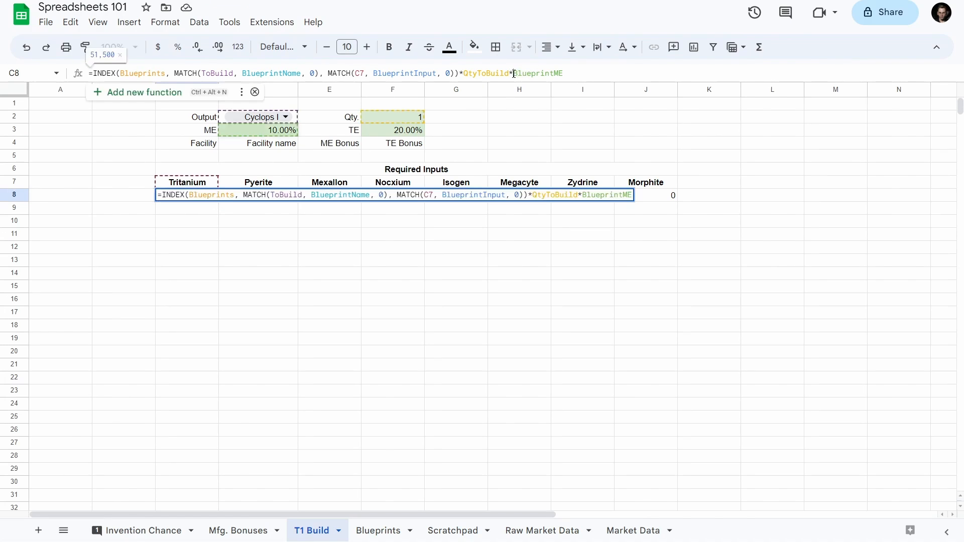
pyautogui.write('(1-')
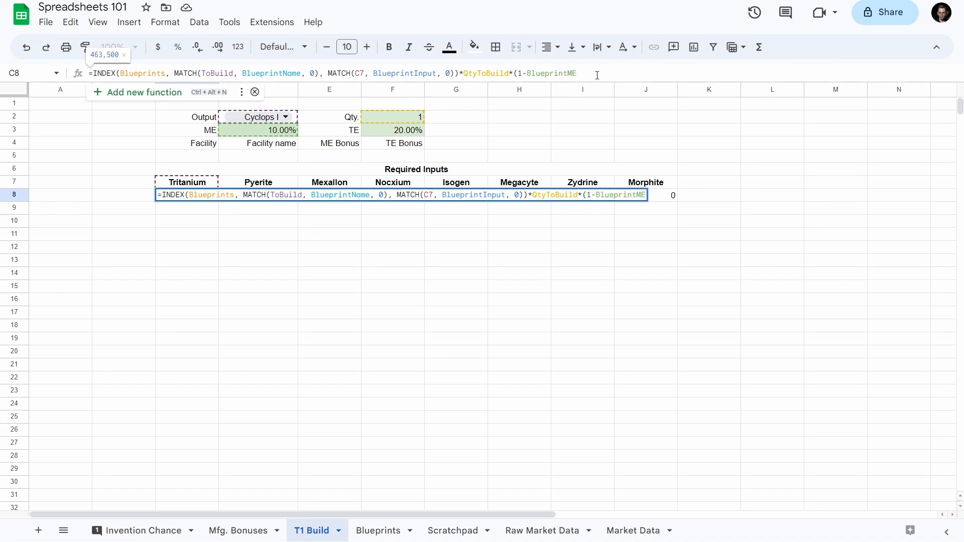
pyautogui.write(')')
pyautogui.press('Return')
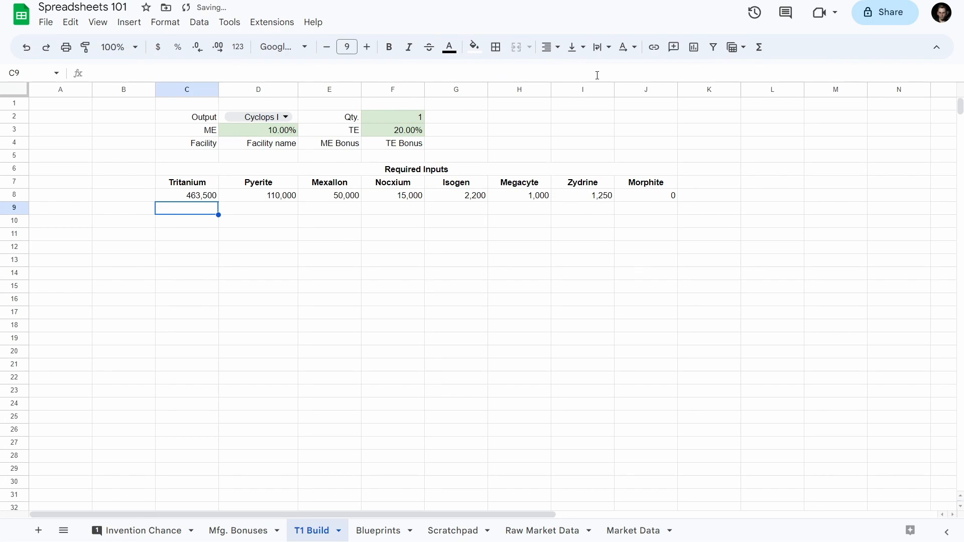
pyautogui.press('Up')
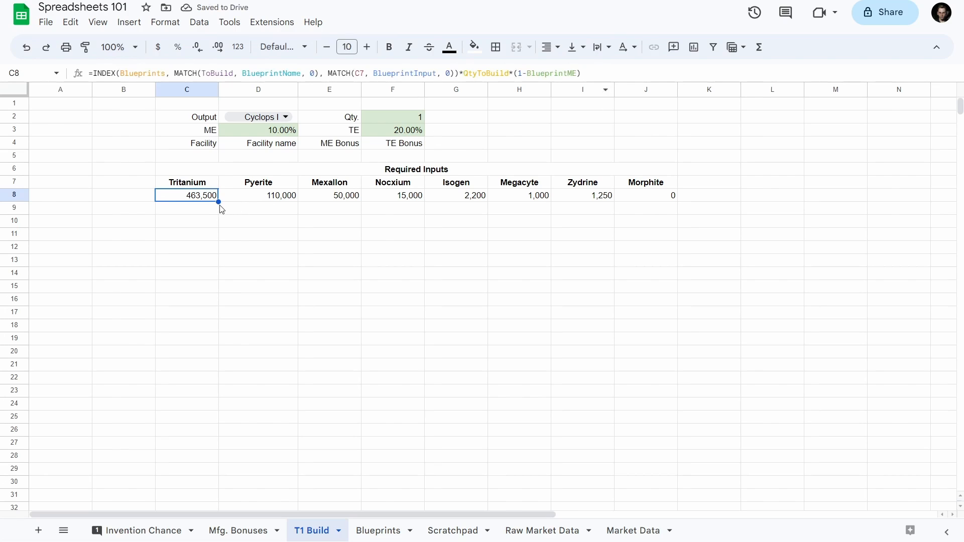
pyautogui.moveTo(219, 202); pyautogui.dragTo(653, 197)
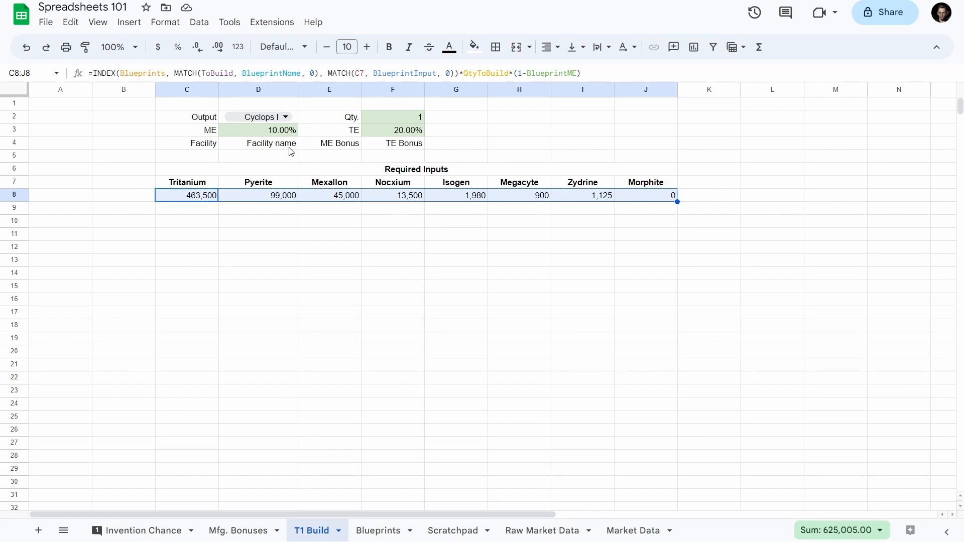
# - Test the ME value in D3 with 0 and then restore it to 10%
pyautogui.click(277, 131)
pyautogui.write('0')
pyautogui.press('Return')
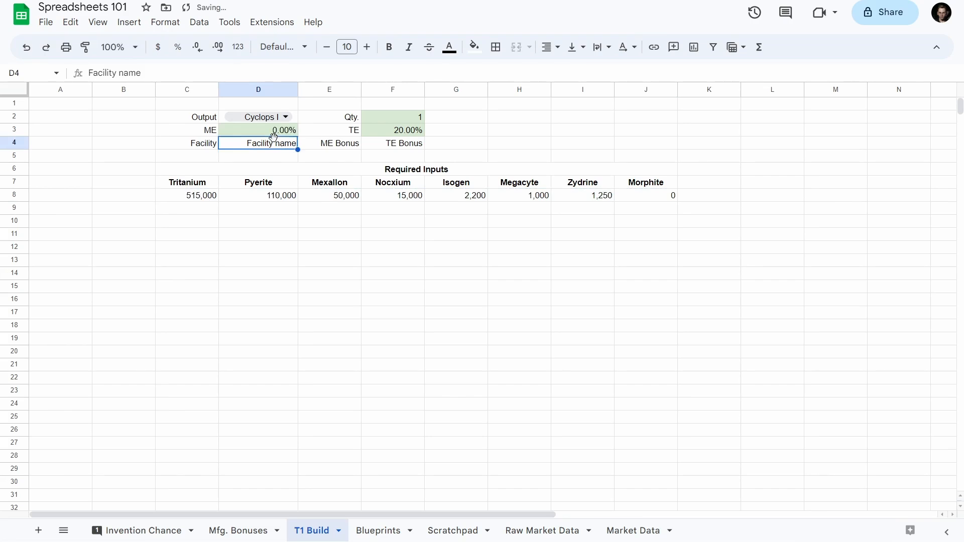
pyautogui.click(274, 132)
pyautogui.write('10')
pyautogui.press('Return')
# - Start a new data validation rule for the ME cell D3
pyautogui.click(274, 133)
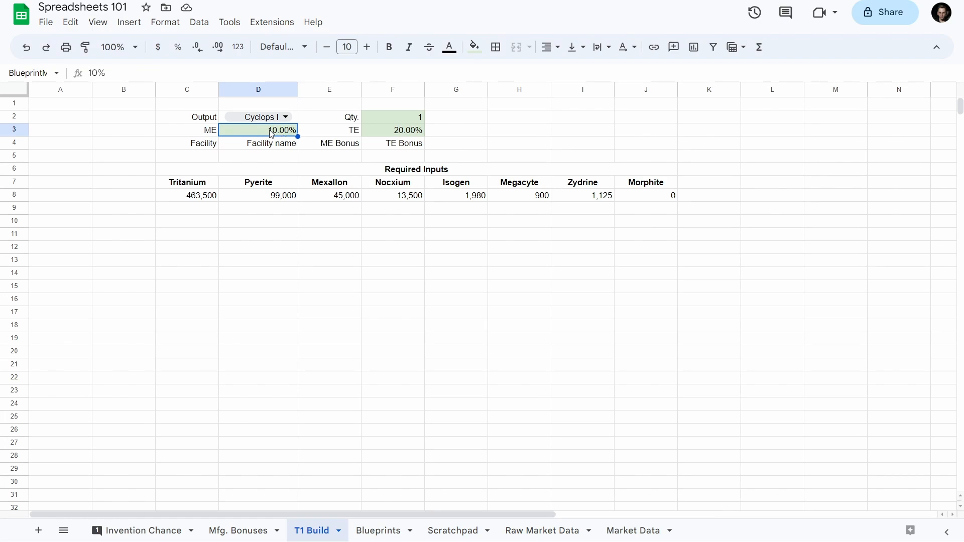
pyautogui.rightClick(261, 133)
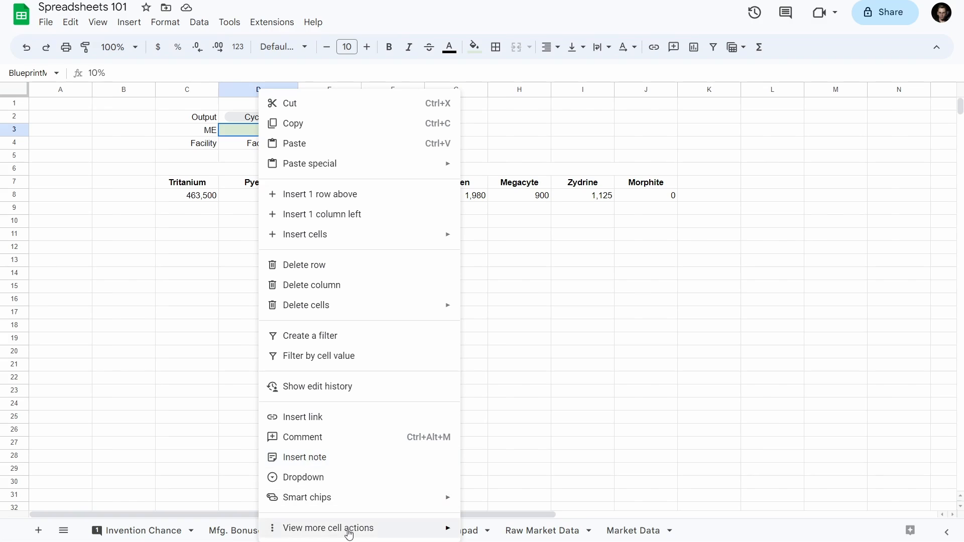
pyautogui.moveTo(387, 537)
pyautogui.click(537, 457)
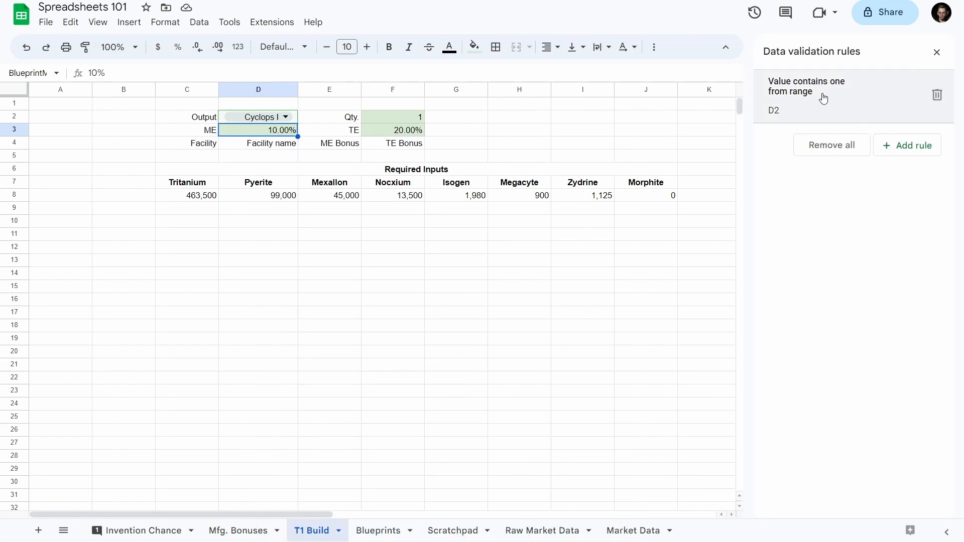
pyautogui.click(907, 153)
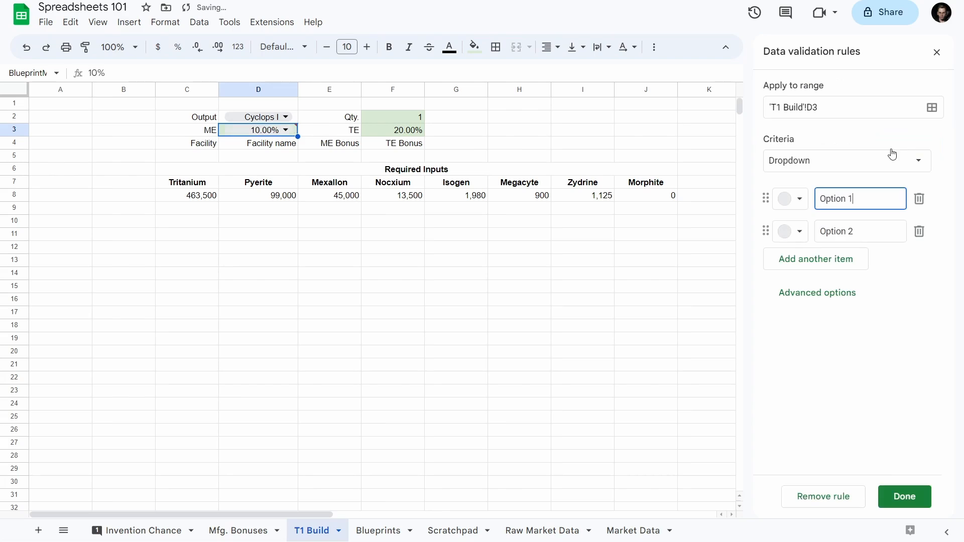
# - Try to save the rule with BlueprintME as its range and the criterion greater than or equal to 0
pyautogui.moveTo(826, 107); pyautogui.dragTo(759, 114)
pyautogui.write('Bl')
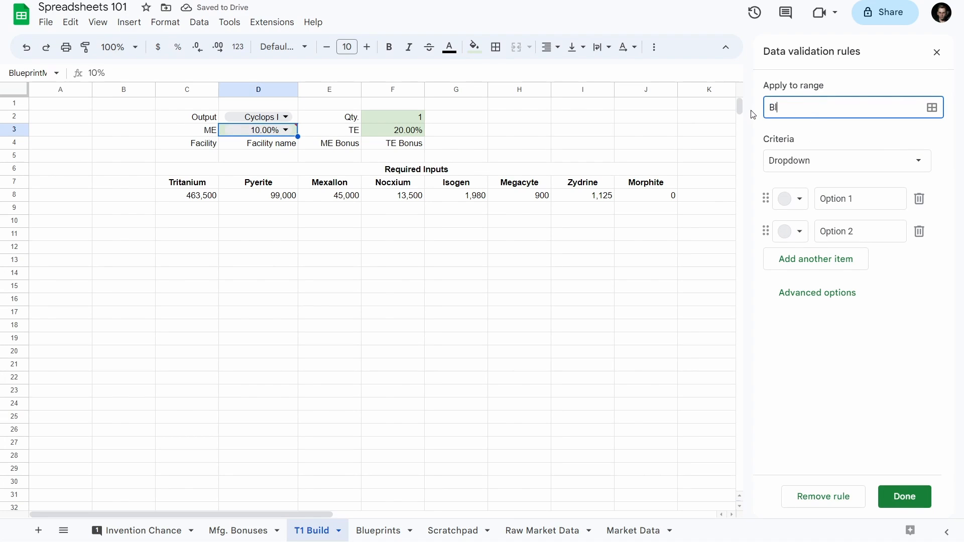
pyautogui.write('ueprintME')
pyautogui.click(854, 161)
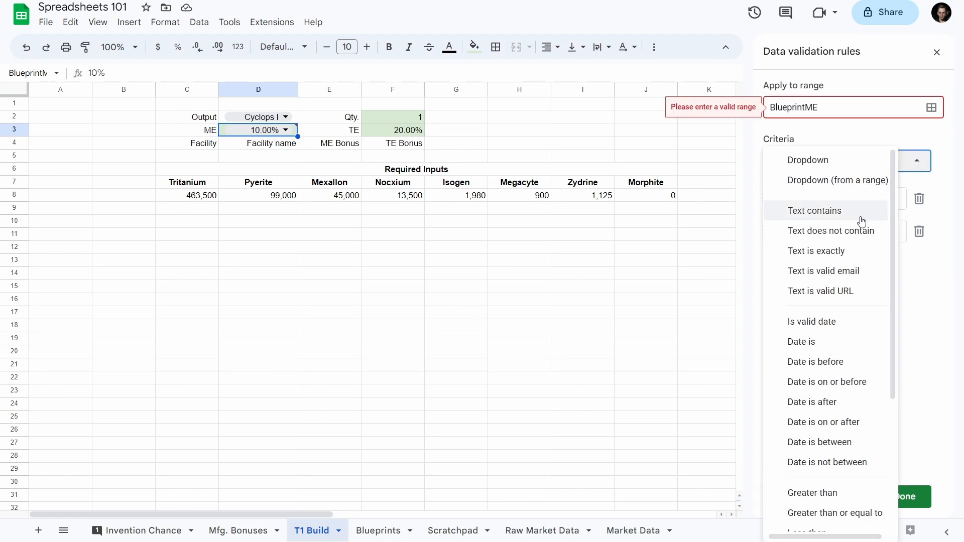
pyautogui.scroll(-3, 852, 301)
pyautogui.scroll(-1, 848, 279)
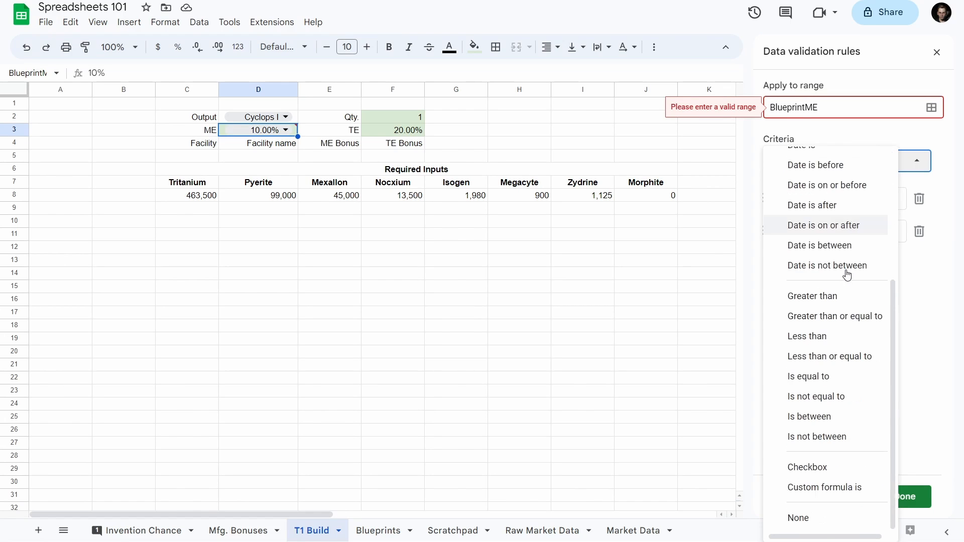
pyautogui.click(849, 304)
pyautogui.click(837, 163)
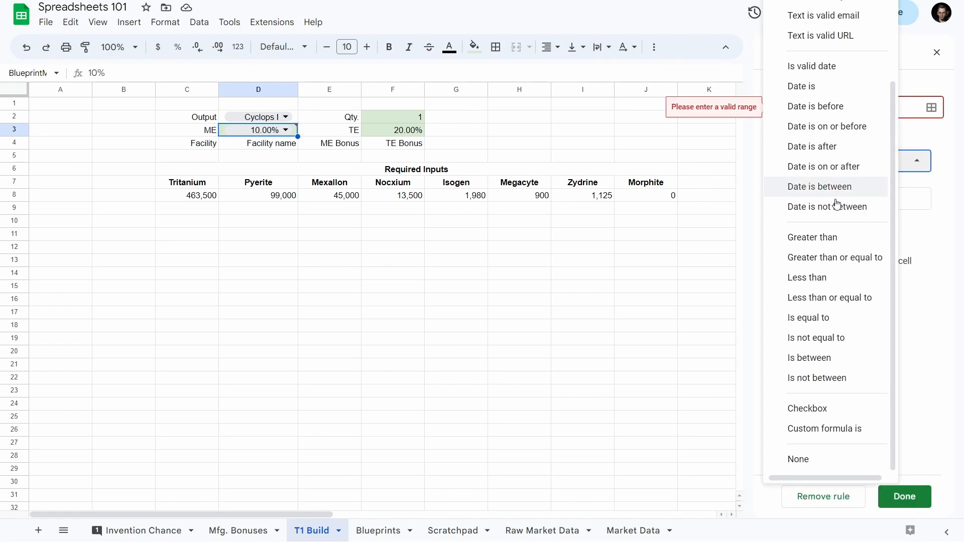
pyautogui.click(843, 257)
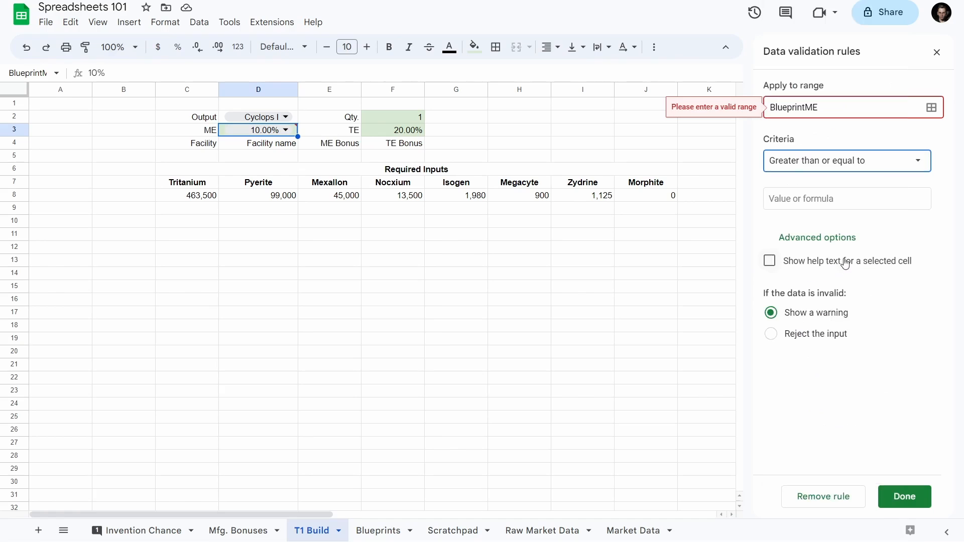
pyautogui.click(842, 198)
pyautogui.write('0')
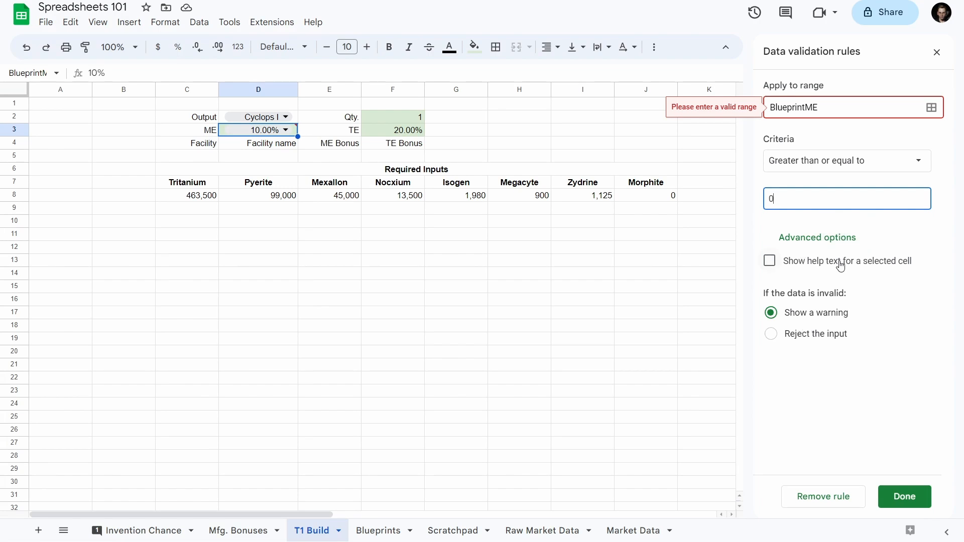
pyautogui.click(917, 497)
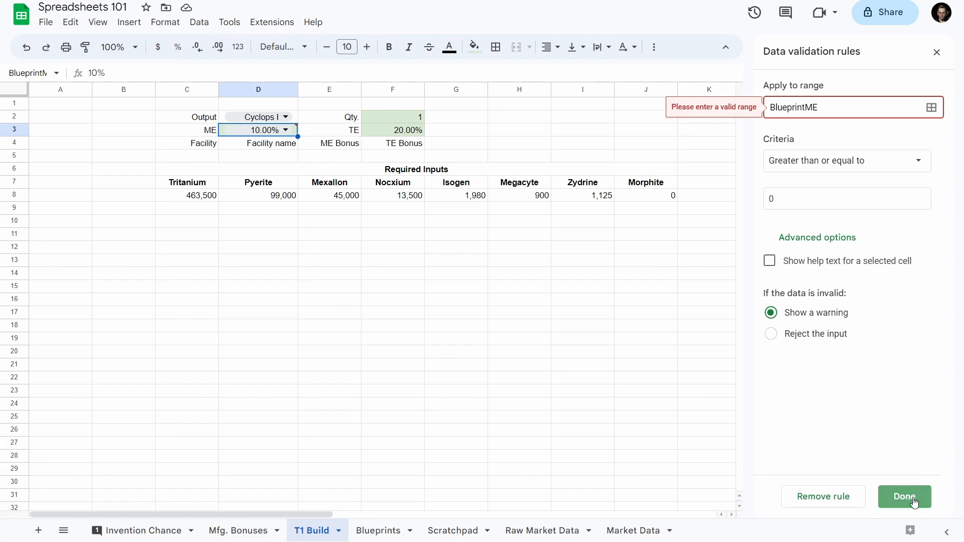
# - Replace the rule's range with cell 'T1 Build'!D3 and save the rule
pyautogui.click(932, 107)
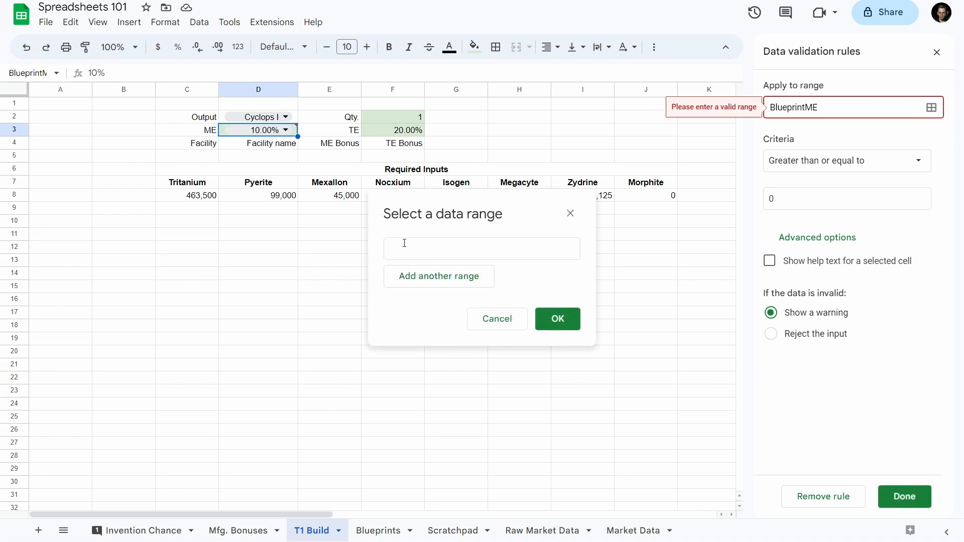
pyautogui.click(254, 132)
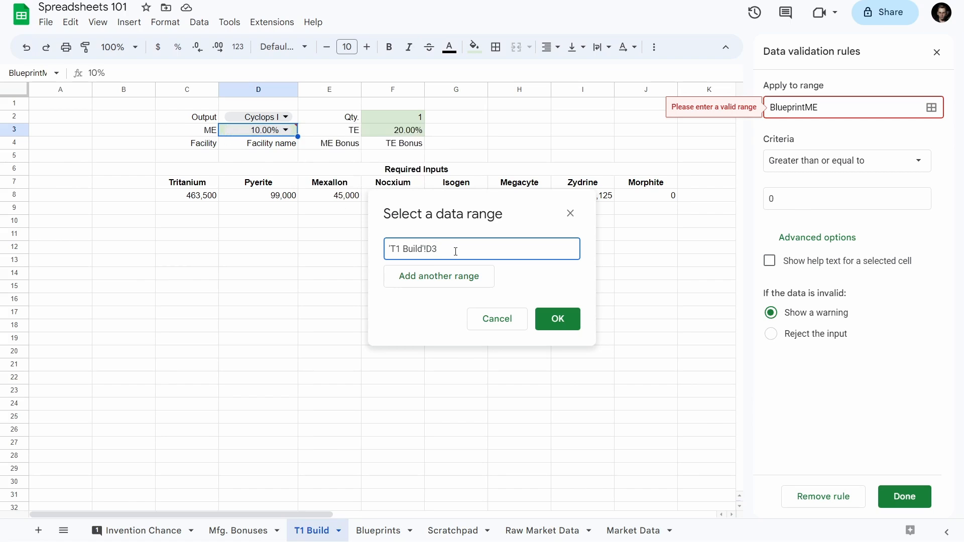
pyautogui.click(558, 318)
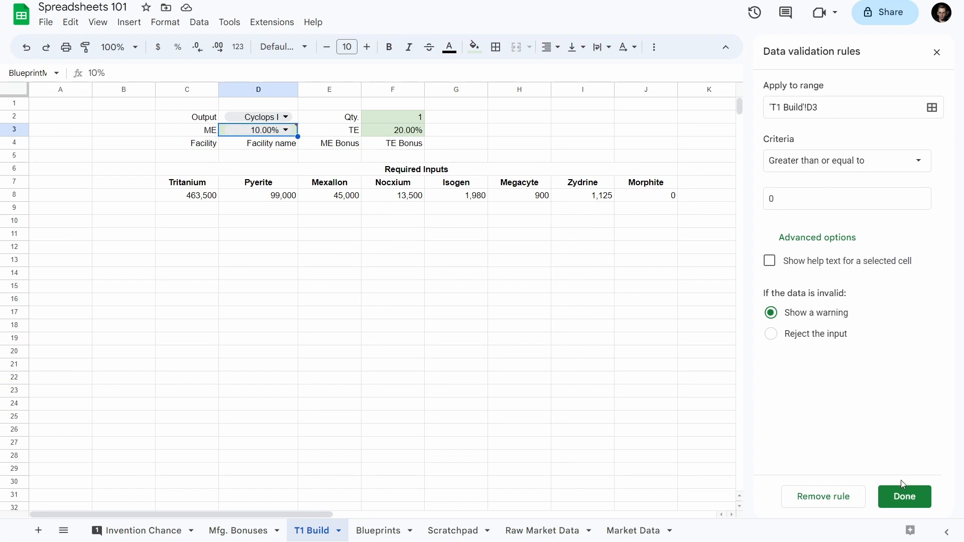
pyautogui.click(903, 495)
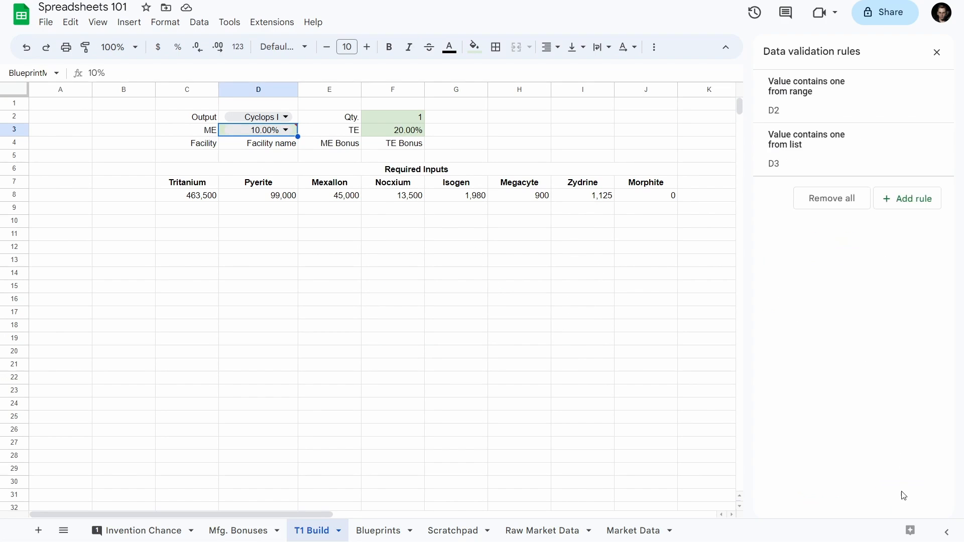
# - Add another validation rule on D3 that requires a value less than or equal to .1
pyautogui.click(898, 208)
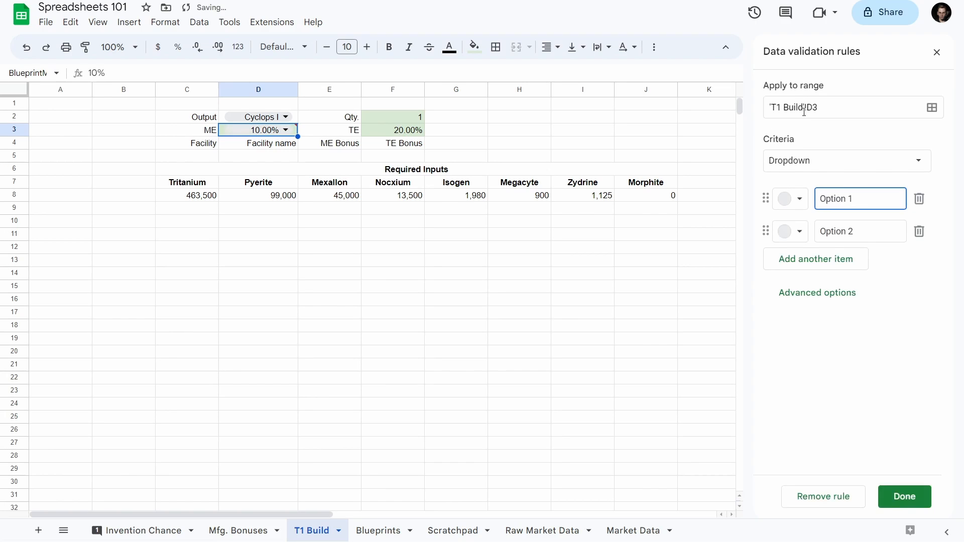
pyautogui.click(855, 161)
pyautogui.scroll(-3, 846, 362)
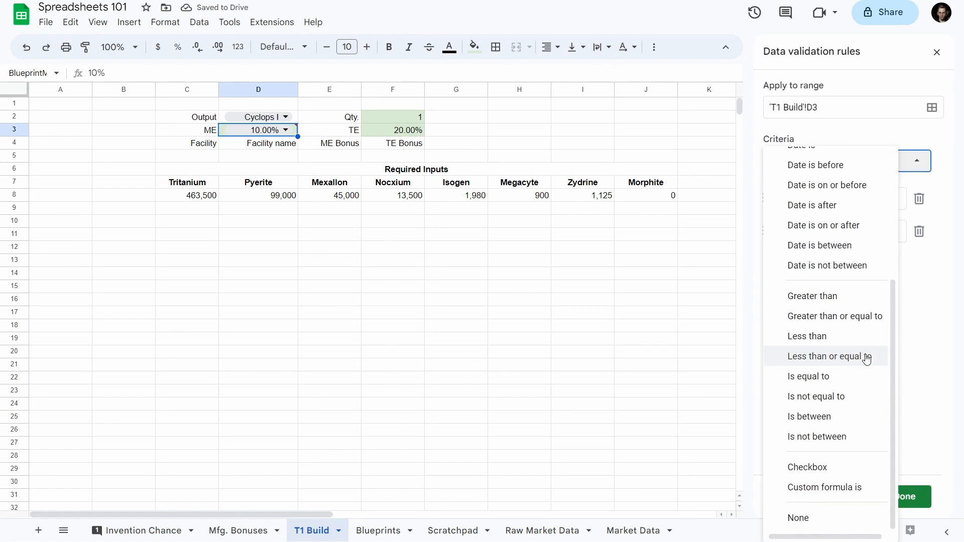
pyautogui.click(858, 361)
pyautogui.click(811, 196)
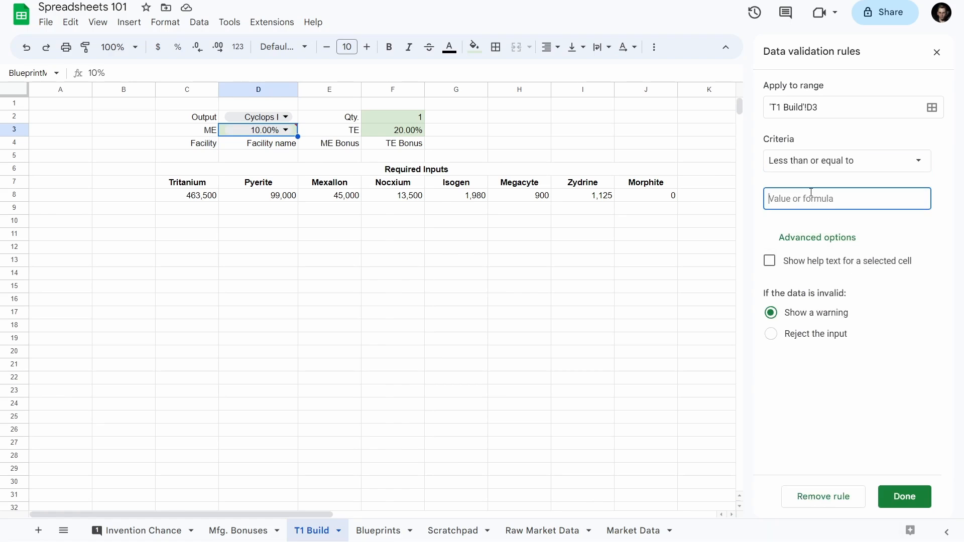
pyautogui.write('.1')
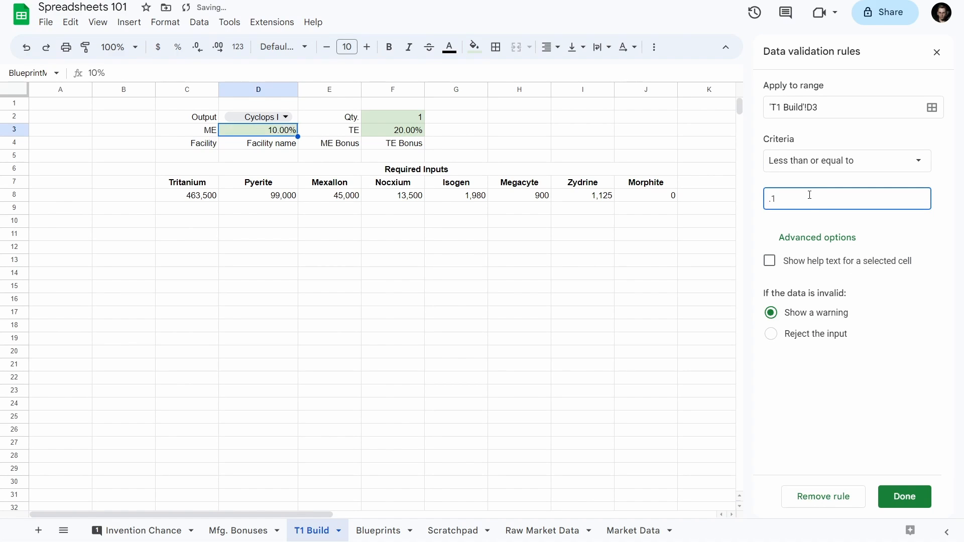
pyautogui.click(902, 496)
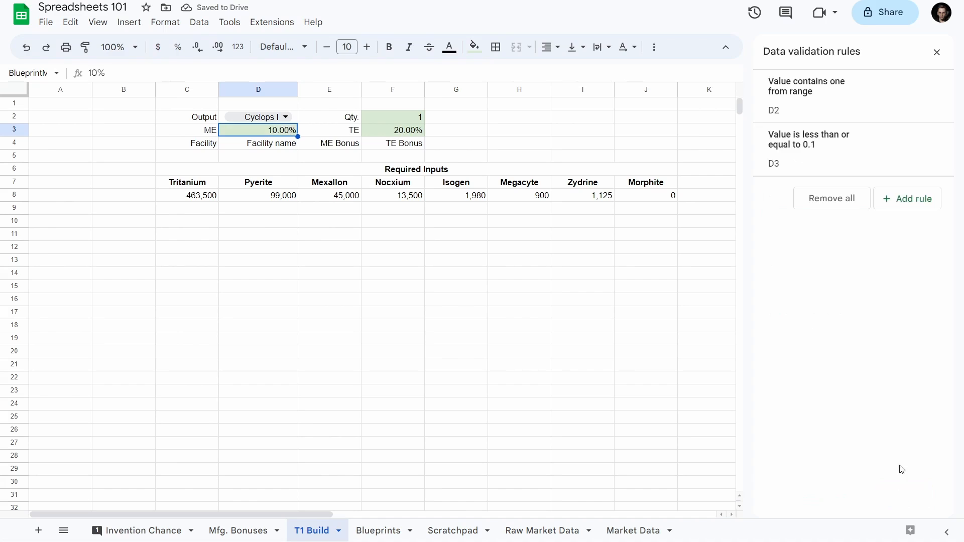
# - Test the ME validation in D3 with 20%, read the cell's validation note, and restore 10%
pyautogui.click(242, 201)
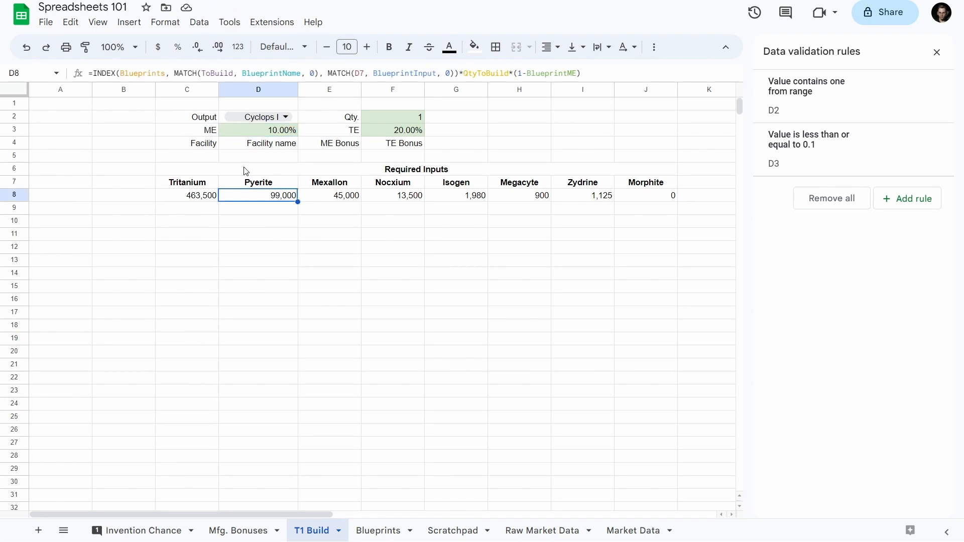
pyautogui.click(260, 133)
pyautogui.write('20%')
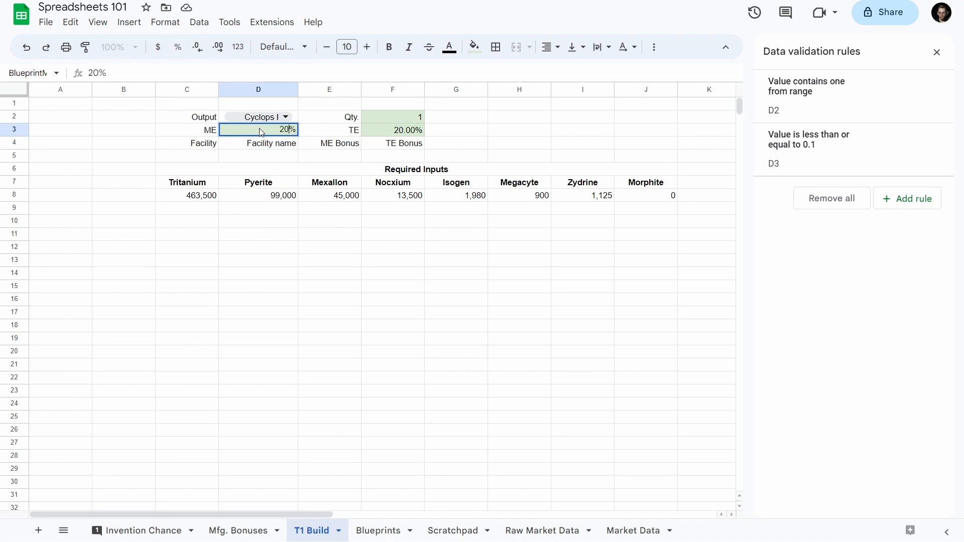
pyautogui.press('Return')
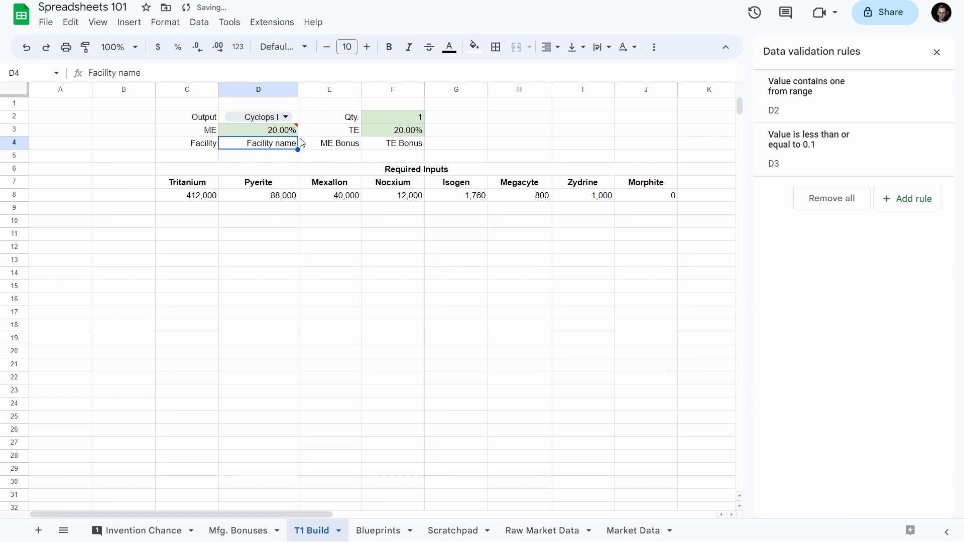
pyautogui.moveTo(294, 131)
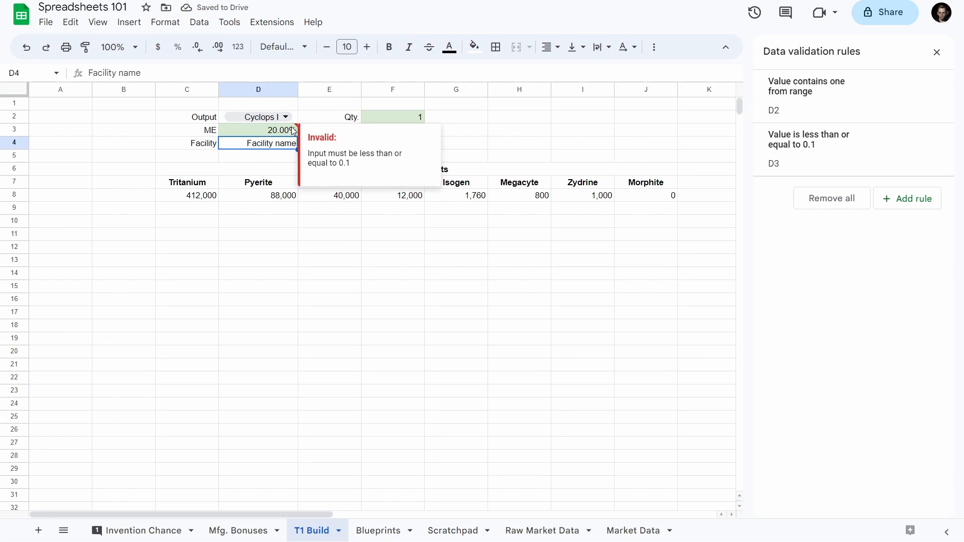
pyautogui.click(290, 131)
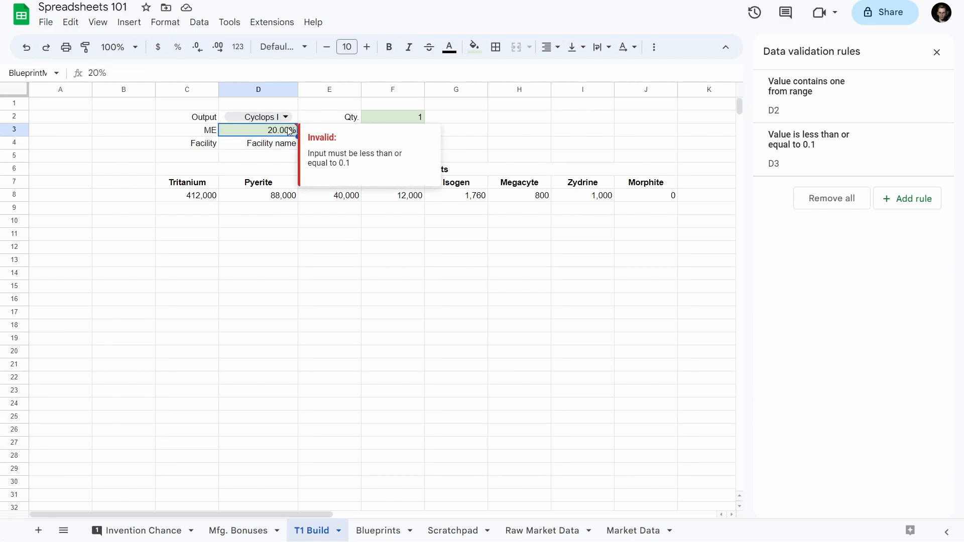
pyautogui.write('10%')
pyautogui.press('Return')
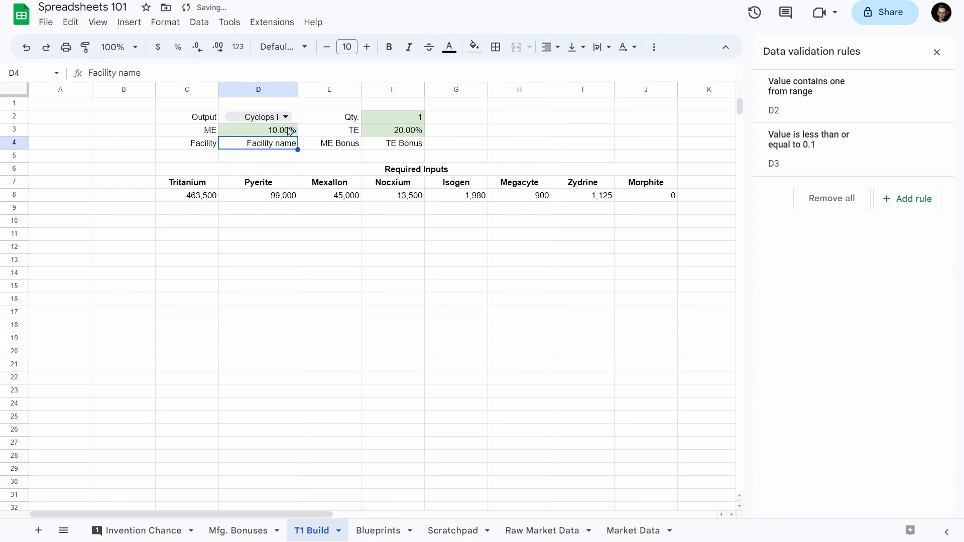
# - Test the lower limit of the ME cell D3 by entering 0 and then -10%
pyautogui.click(284, 133)
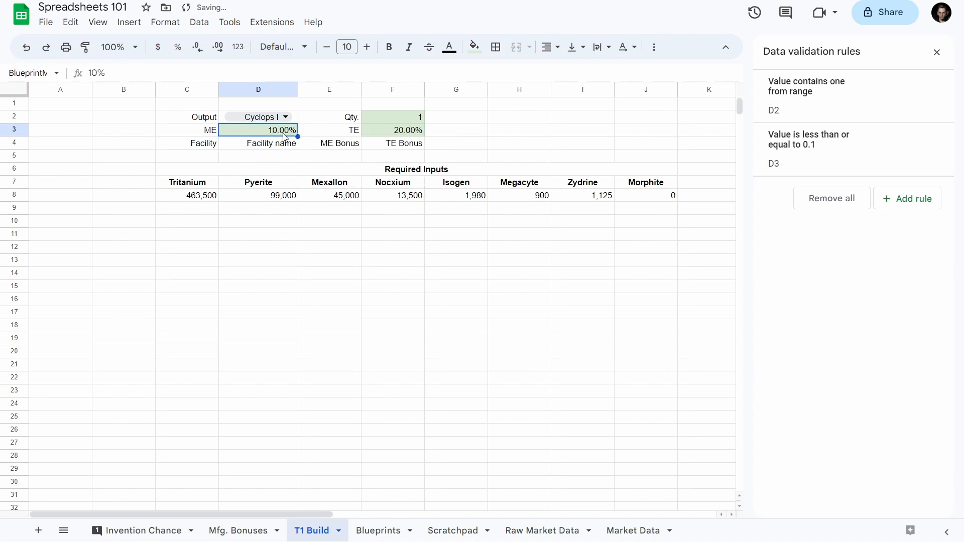
pyautogui.write('0')
pyautogui.press('Return')
pyautogui.click(282, 132)
pyautogui.write('-')
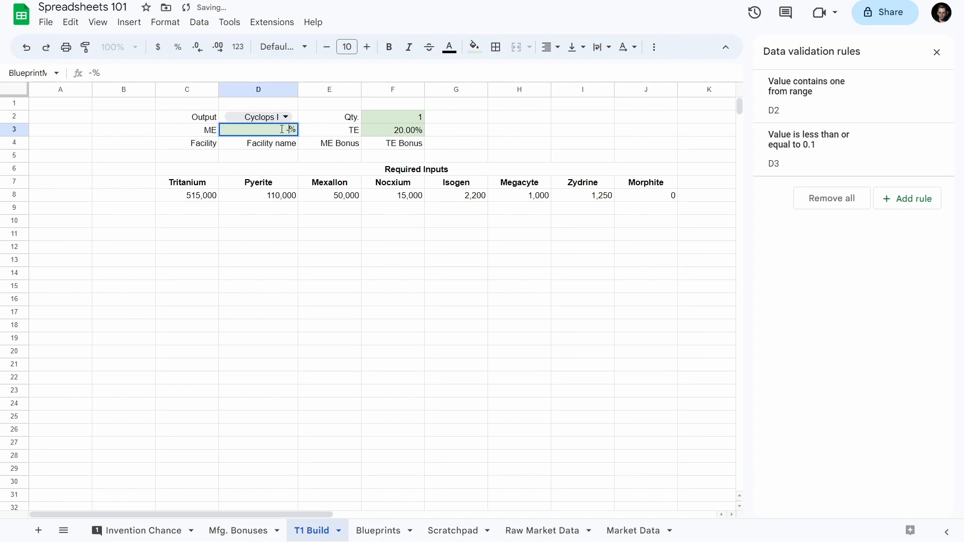
pyautogui.write('10')
pyautogui.press('Return')
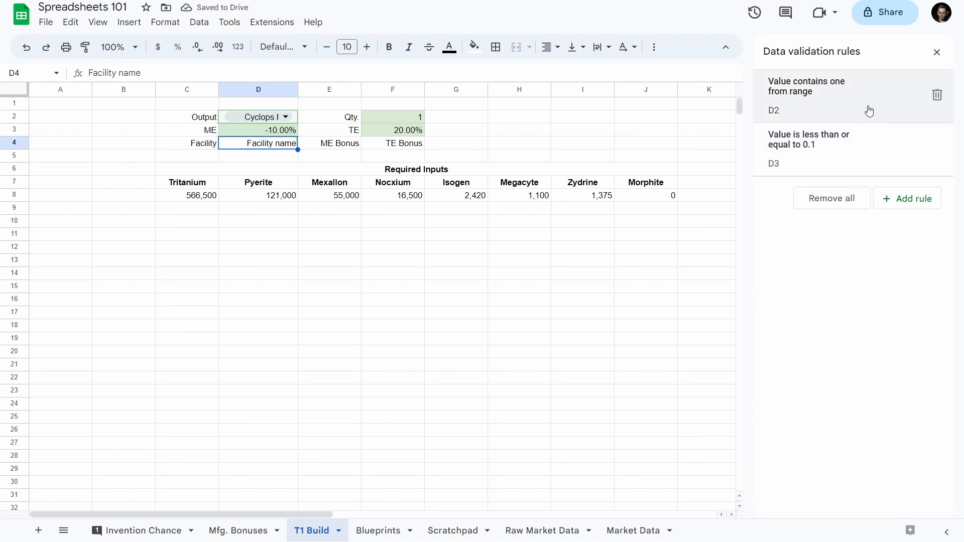
# - Add a validation rule for 'T1 Build'!D3 that requires a value greater than or equal to 0
pyautogui.click(863, 130)
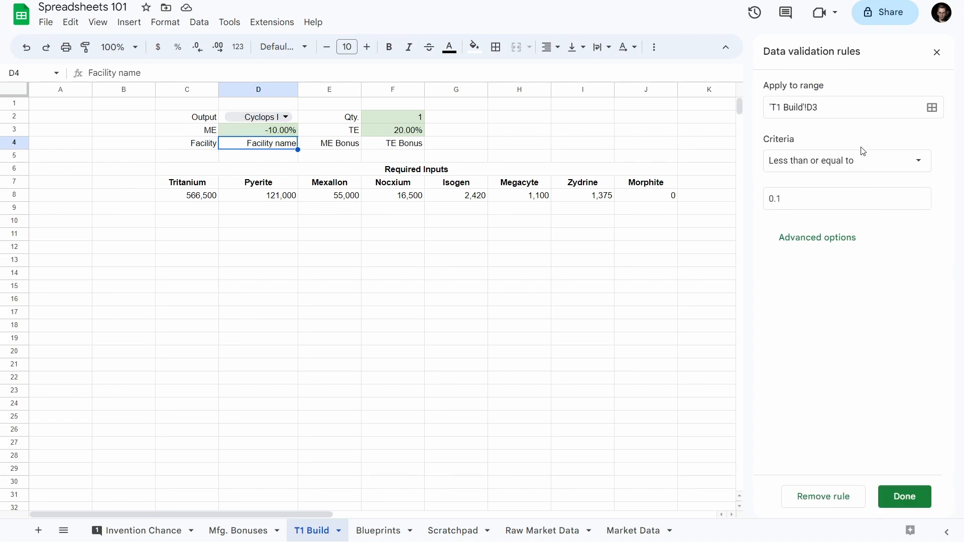
pyautogui.click(905, 496)
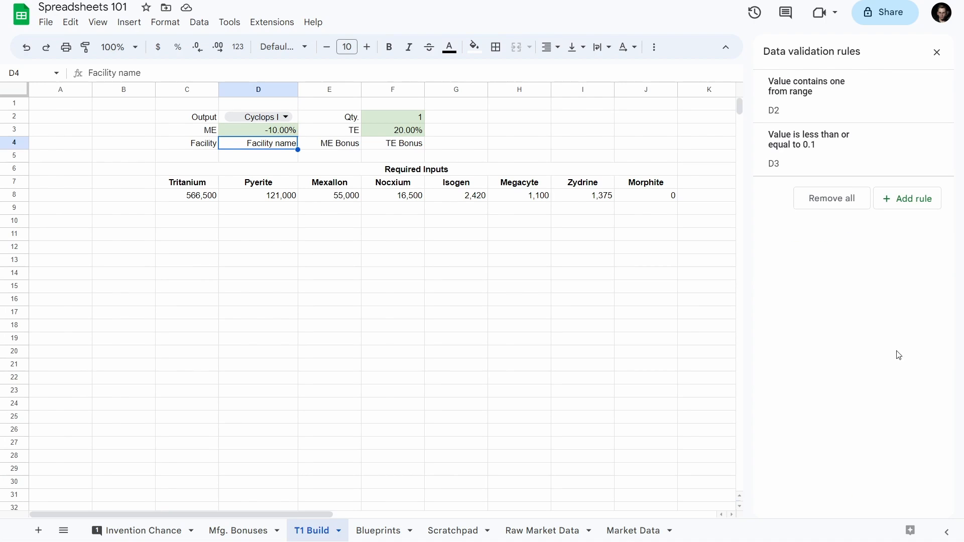
pyautogui.click(904, 203)
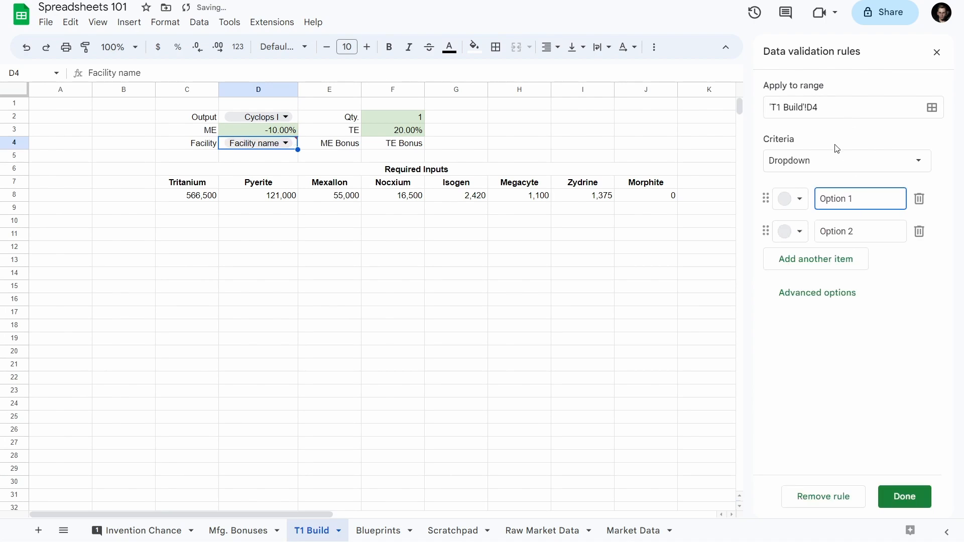
pyautogui.click(828, 113)
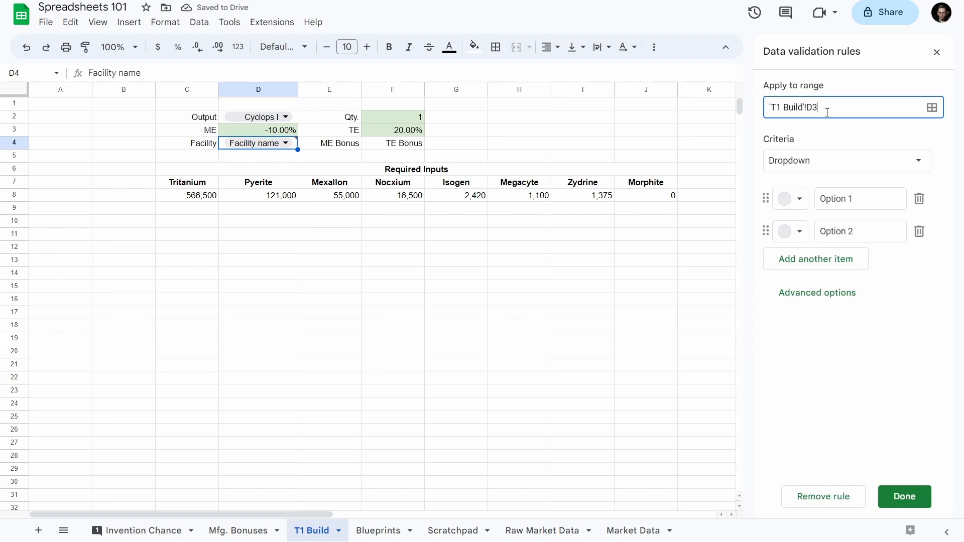
pyautogui.click(829, 165)
pyautogui.scroll(-5, 842, 342)
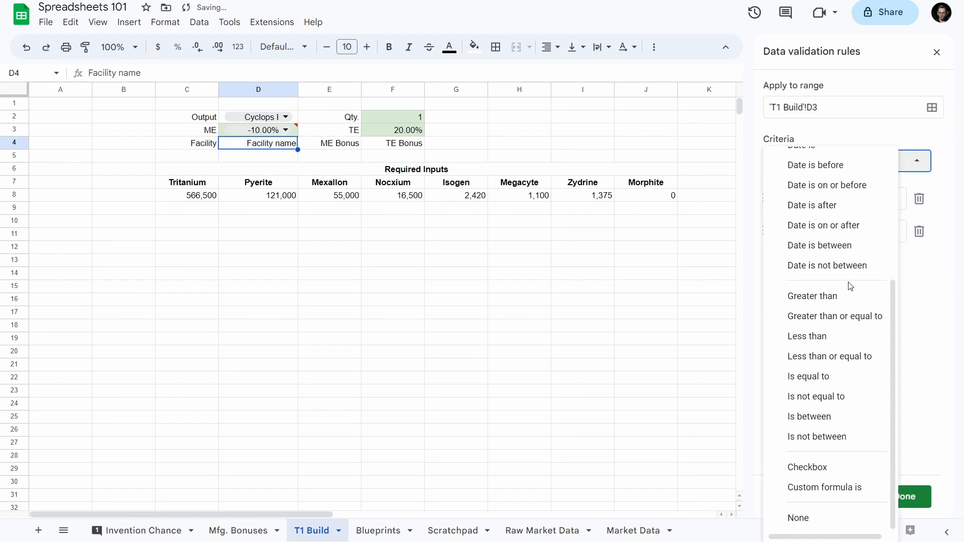
pyautogui.click(844, 316)
pyautogui.write('0')
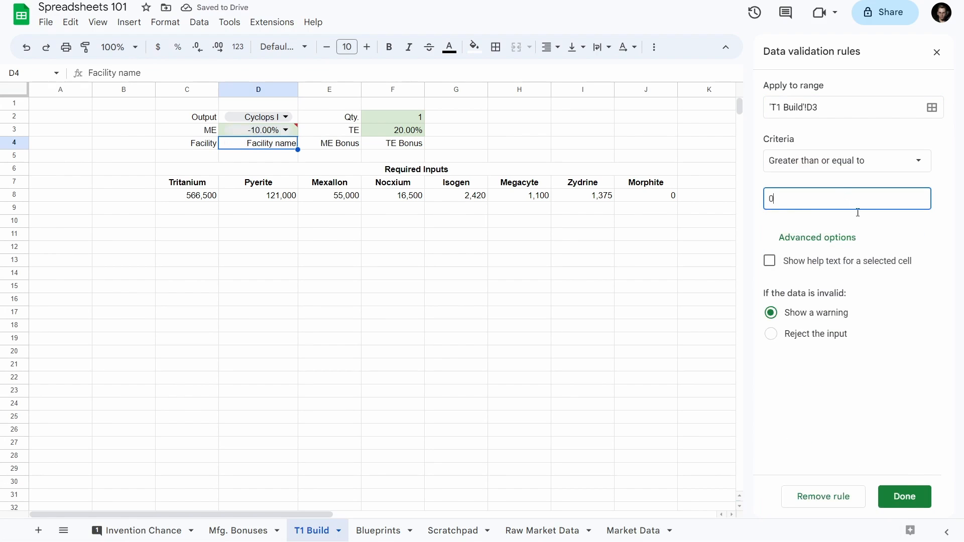
pyautogui.click(905, 497)
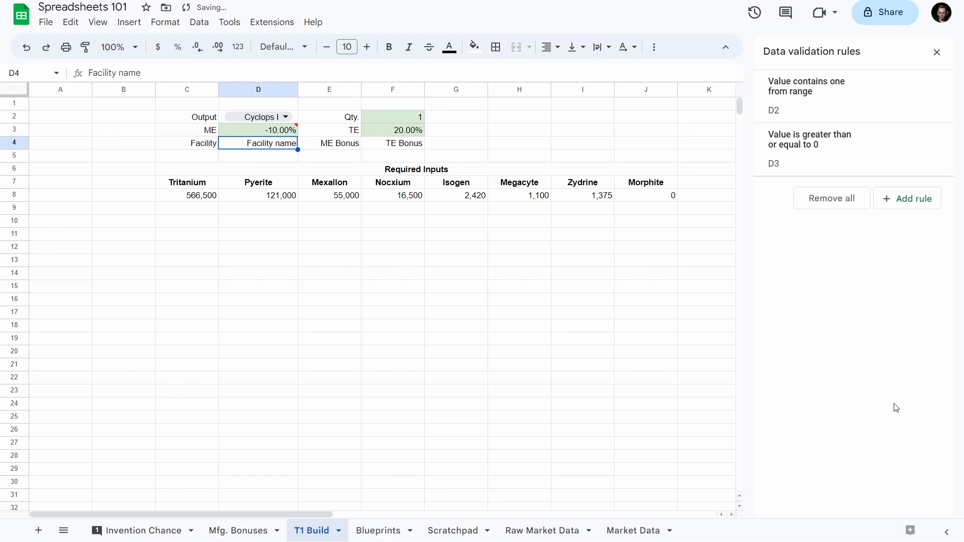
# - Change the D3 validation rule's criterion to a value between 0 and .1 and save it
pyautogui.click(832, 168)
pyautogui.click(838, 165)
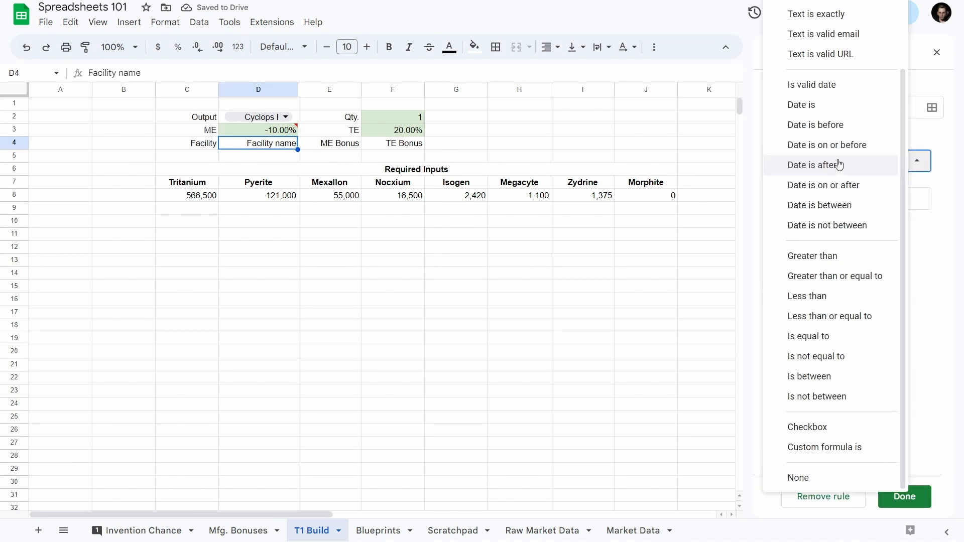
pyautogui.scroll(1, 849, 246)
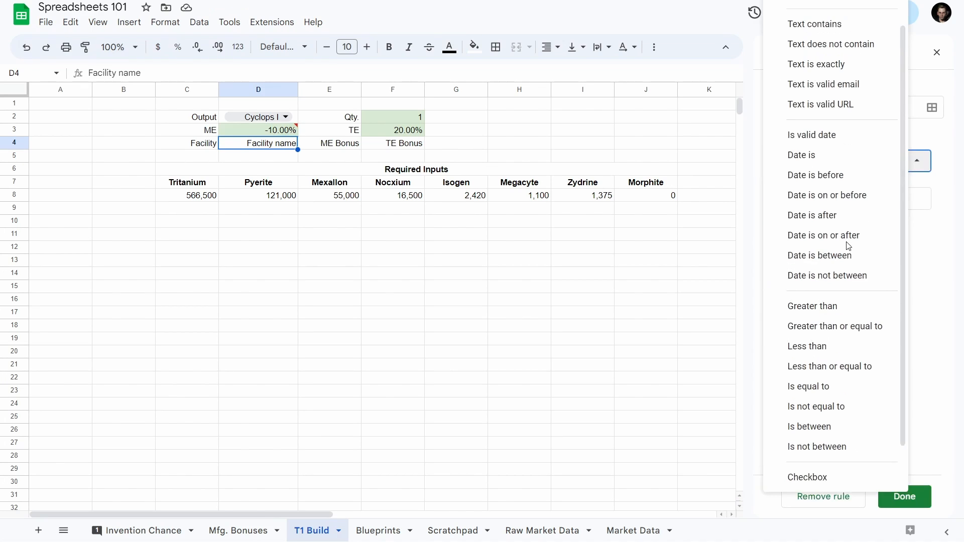
pyautogui.scroll(1, 849, 241)
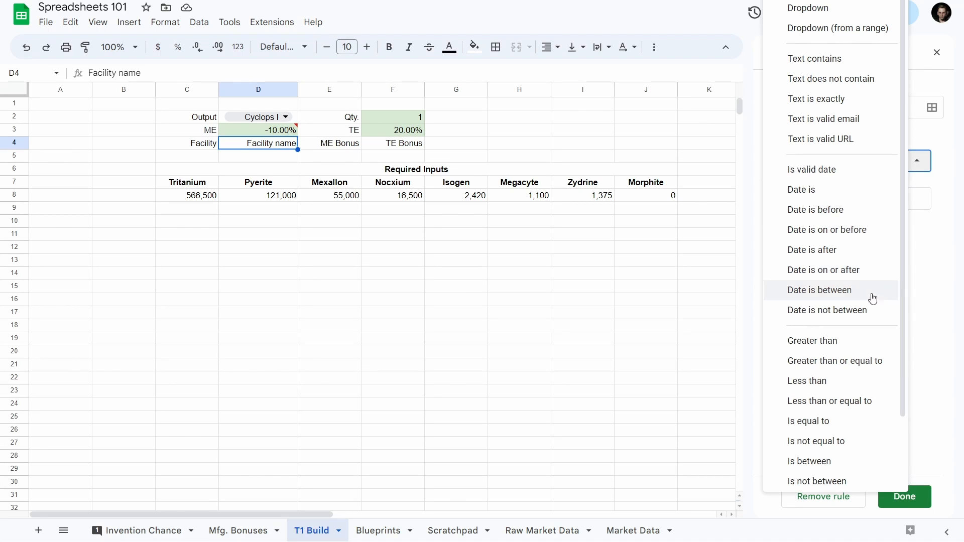
pyautogui.scroll(-2, 872, 301)
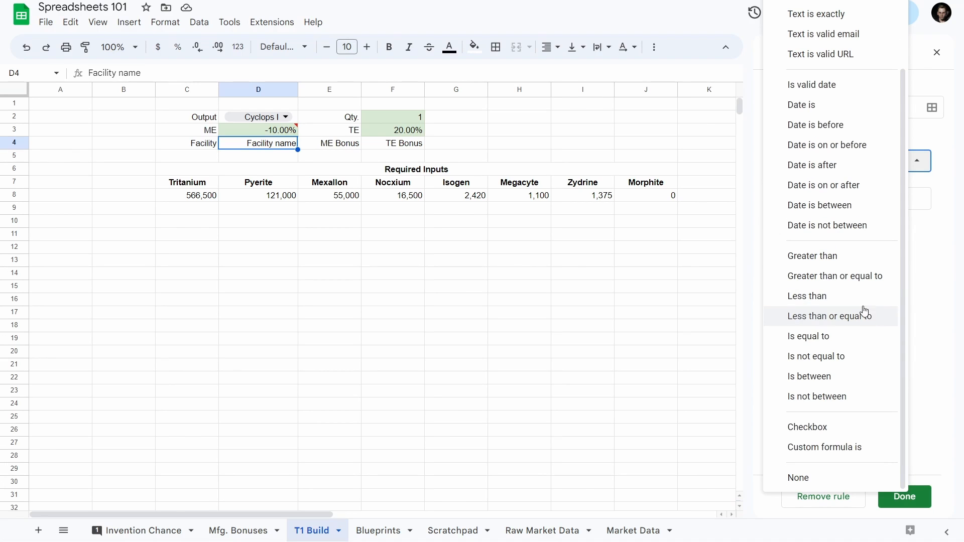
pyautogui.click(845, 379)
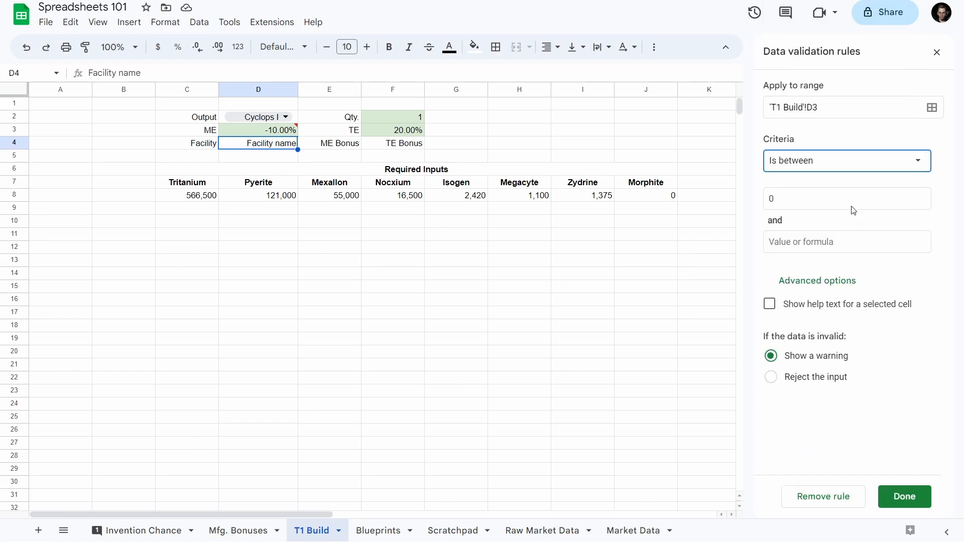
pyautogui.click(810, 197)
pyautogui.click(793, 239)
pyautogui.write('1')
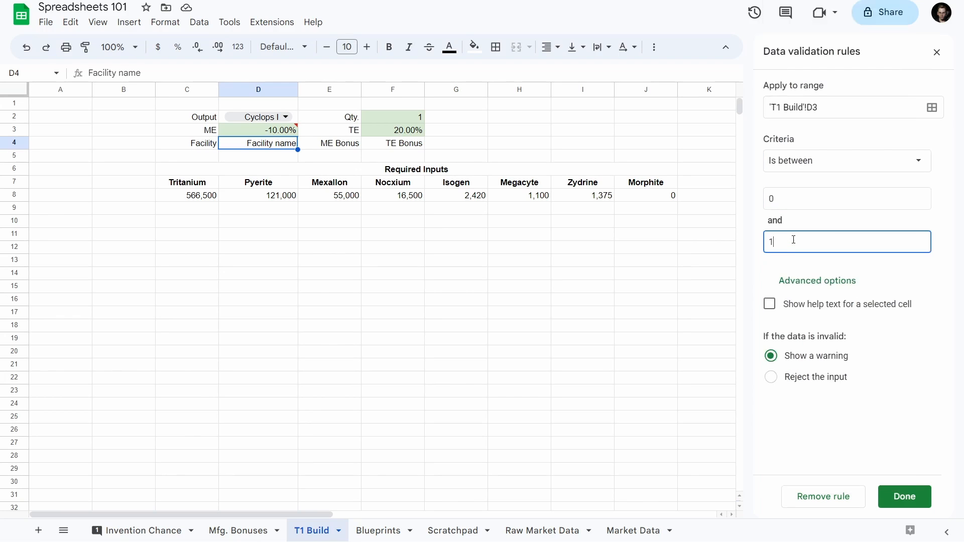
pyautogui.press('BackSpace')
pyautogui.write('.1')
pyautogui.click(904, 490)
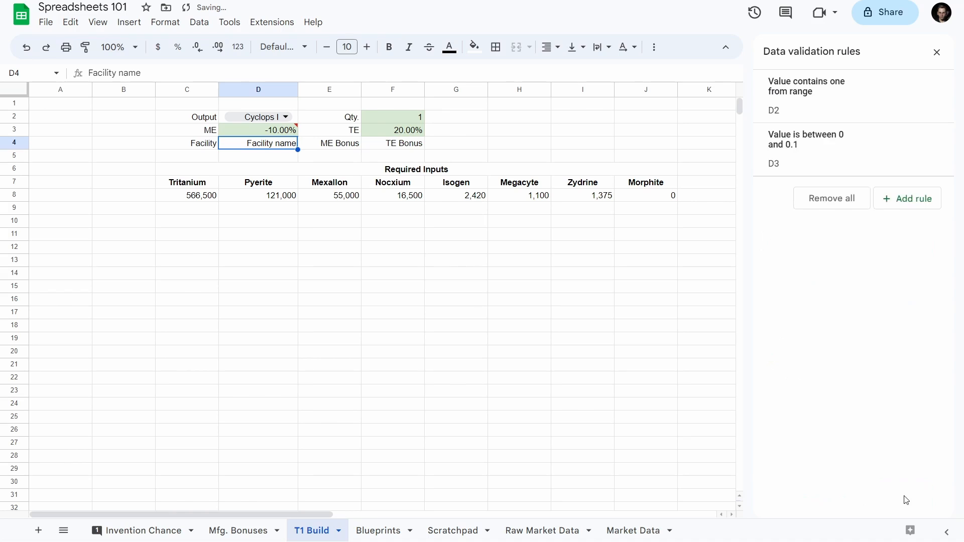
# - Test the ME cell D3 with 10% and 0, and close the data validation rules
pyautogui.click(276, 133)
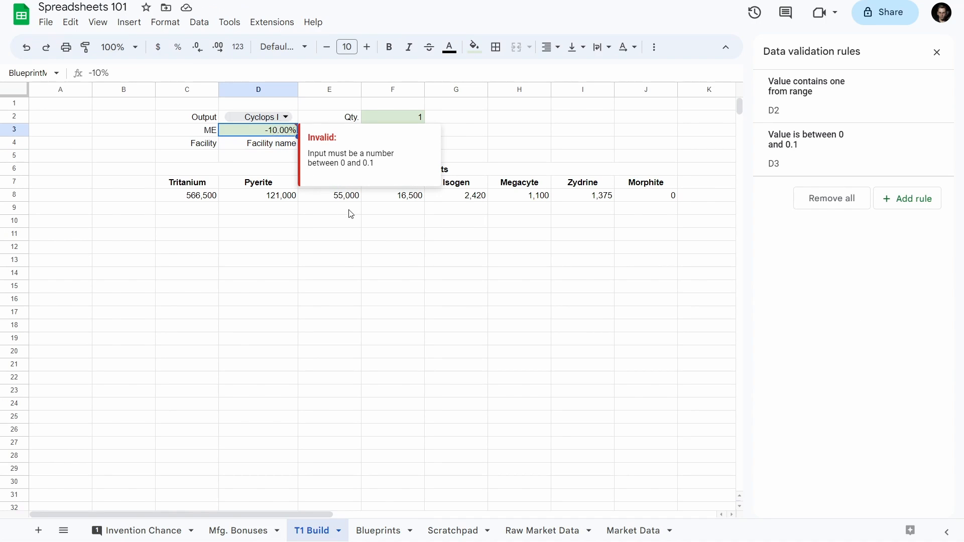
pyautogui.write('10%')
pyautogui.press('Return')
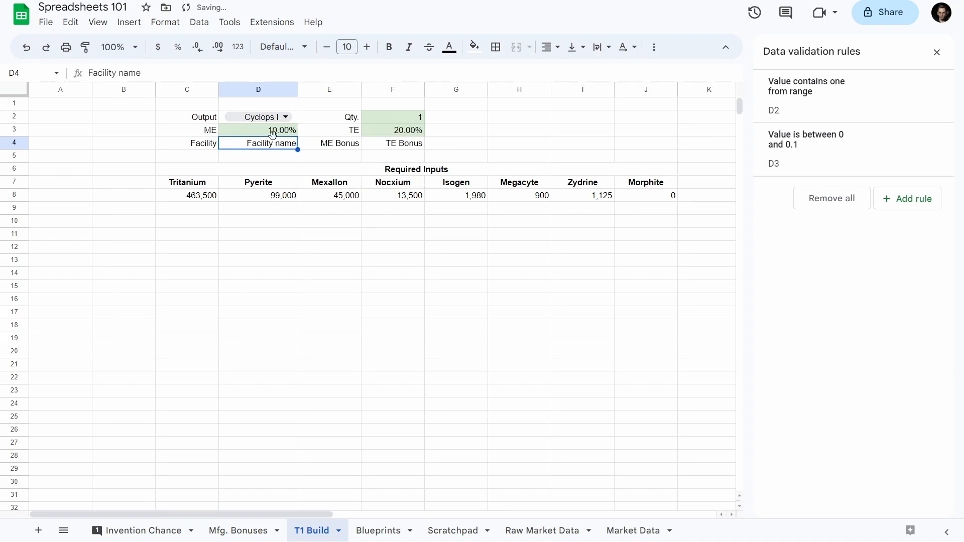
pyautogui.click(272, 134)
pyautogui.write('0')
pyautogui.press('Return')
pyautogui.click(272, 134)
pyautogui.press('Right')
pyautogui.press('Right')
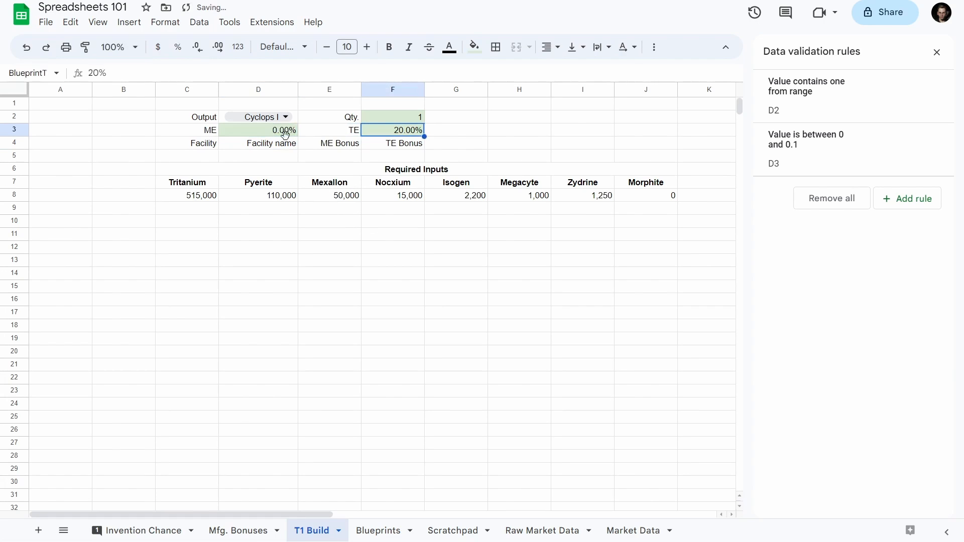
pyautogui.click(937, 53)
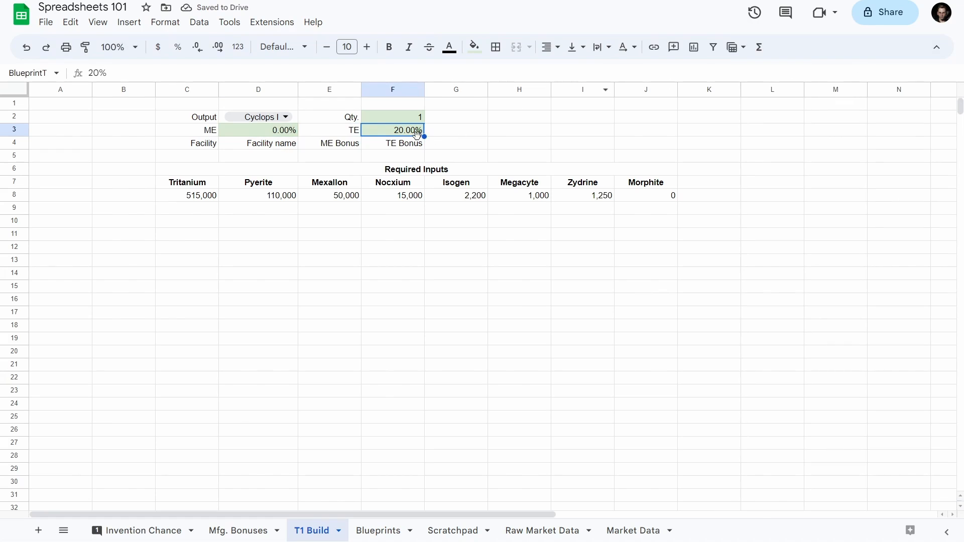
# - Examine the Qty. and ME input cells and the Tritanium requirement formula in C8
pyautogui.click(483, 129)
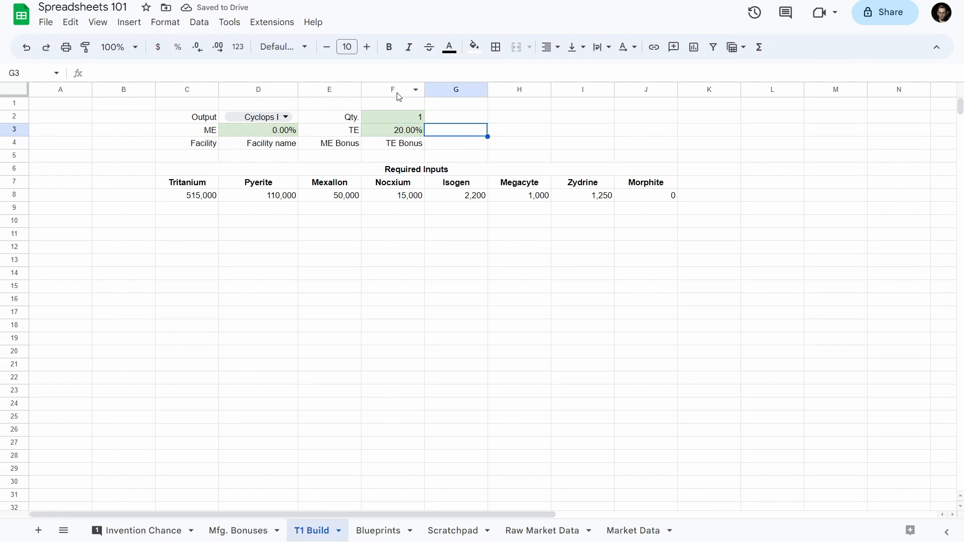
pyautogui.click(415, 120)
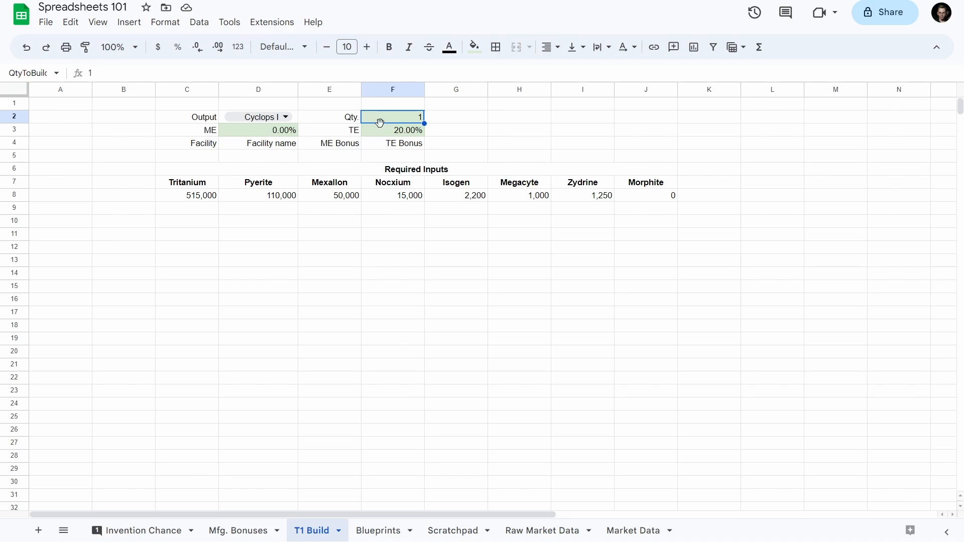
pyautogui.click(258, 134)
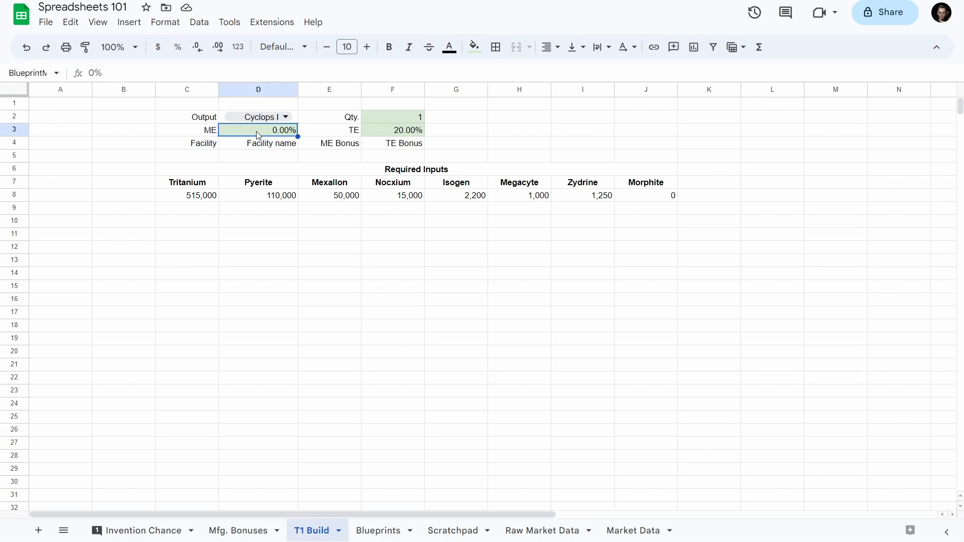
pyautogui.click(390, 120)
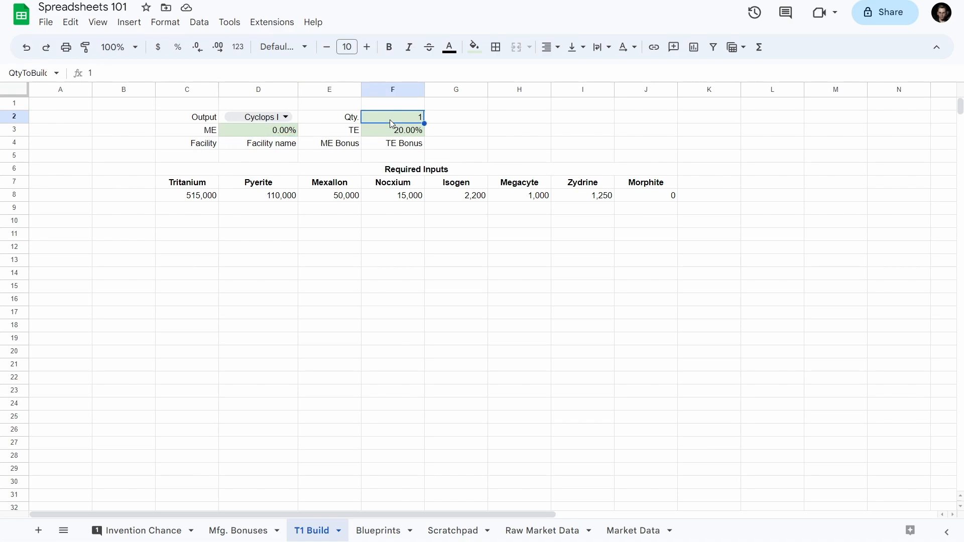
pyautogui.click(209, 203)
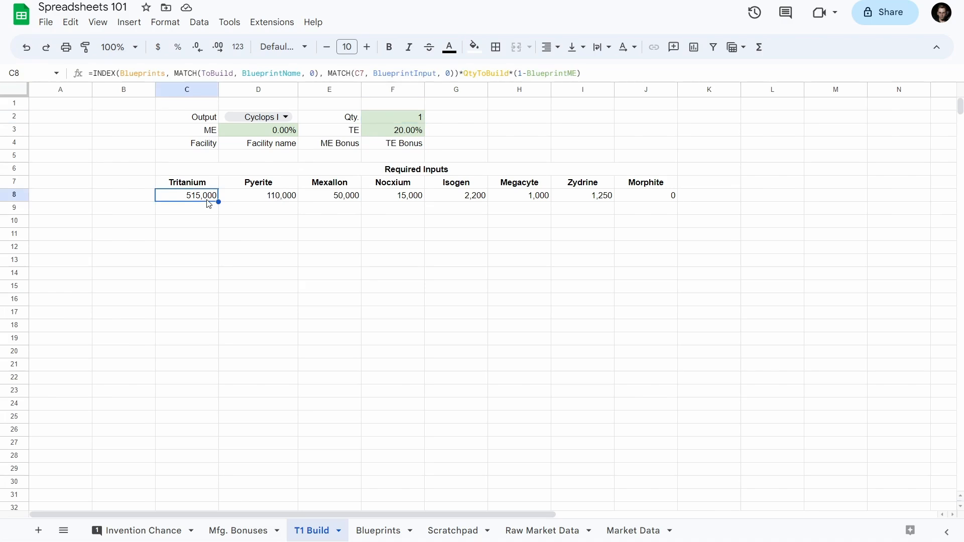
pyautogui.click(264, 213)
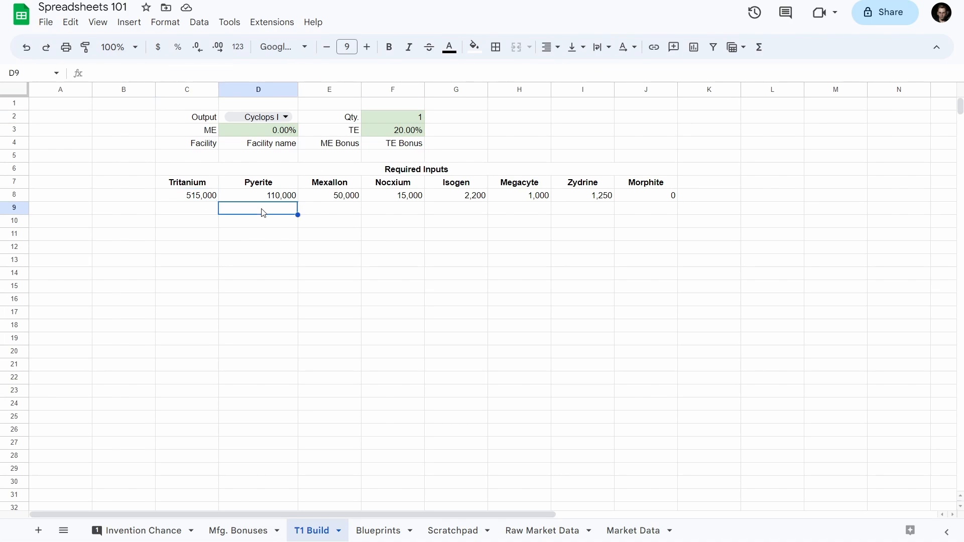
# - Show two decimal places for the required input amounts in C8:J8
pyautogui.click(196, 203)
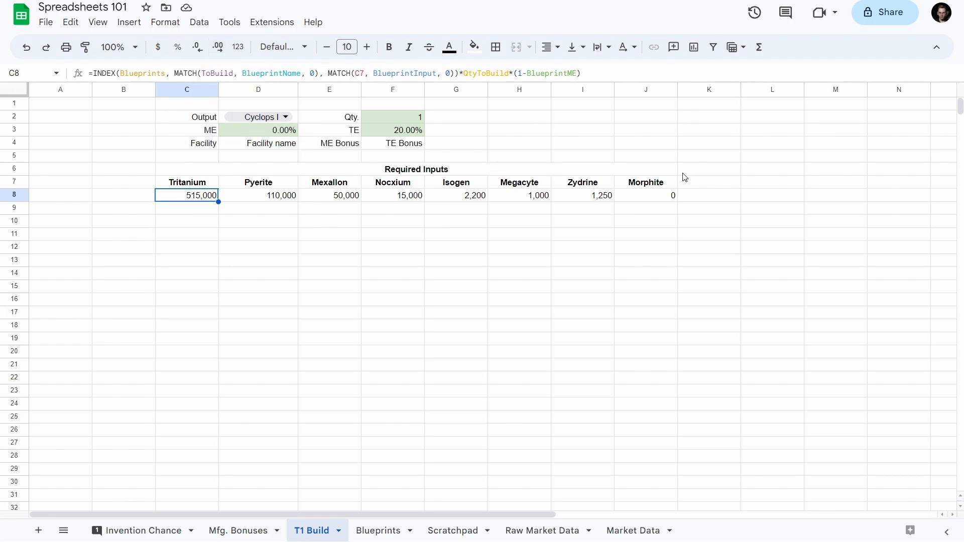
pyautogui.keyDown('shift'); pyautogui.click(673, 196); pyautogui.keyUp('shift')
pyautogui.click(217, 46)
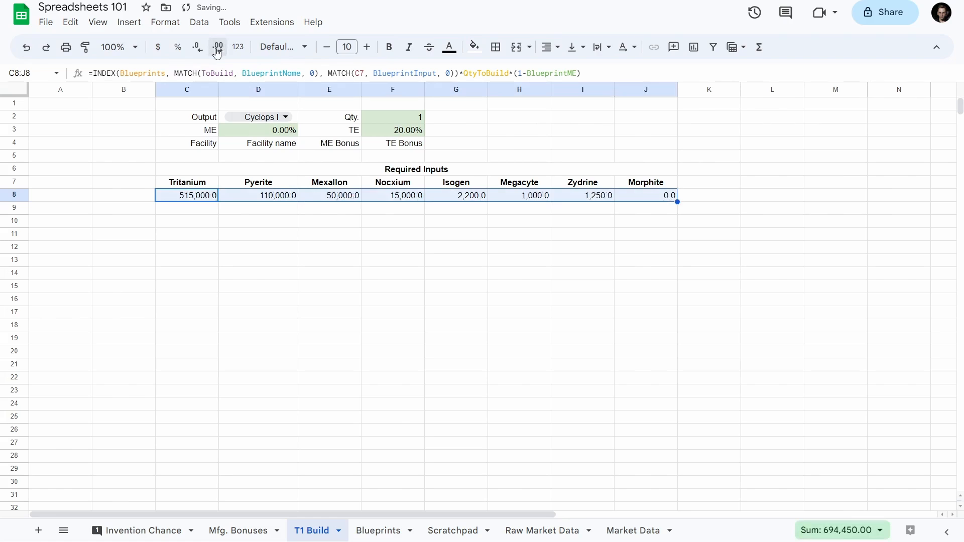
pyautogui.click(217, 47)
# - Set the blueprint's ME in D3 to 10%
pyautogui.click(382, 122)
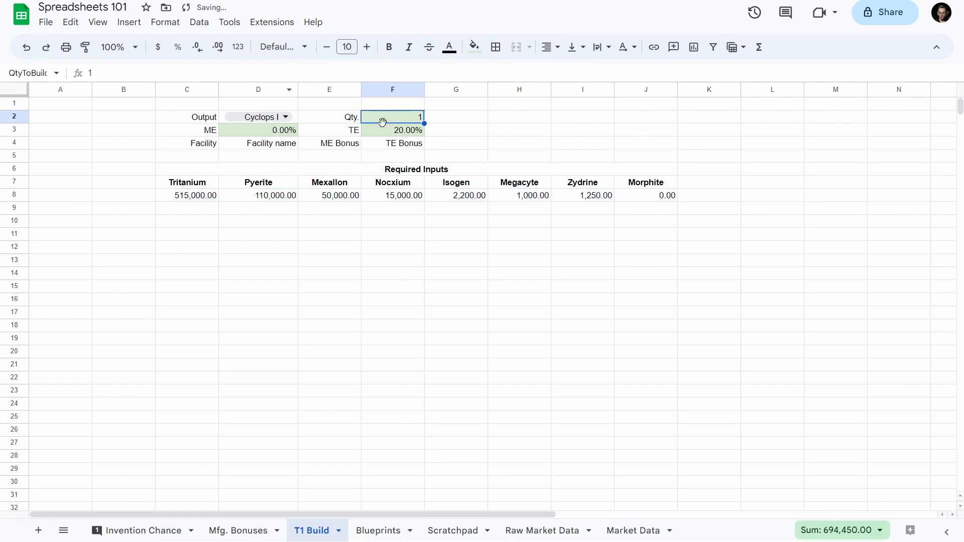
pyautogui.click(285, 131)
pyautogui.write('10')
pyautogui.press('Return')
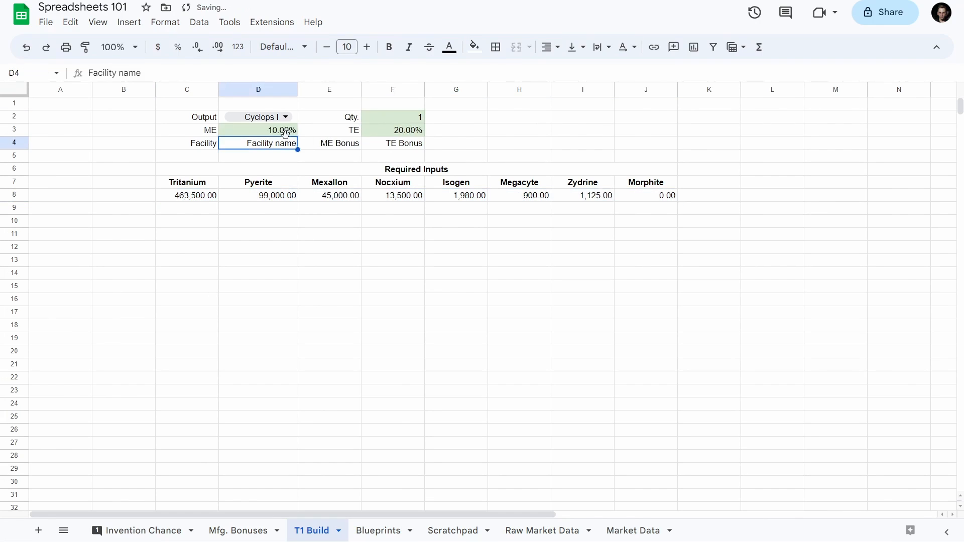
# - Test the build quantity in F2 with 5 and set it to 10
pyautogui.click(407, 120)
pyautogui.write('5')
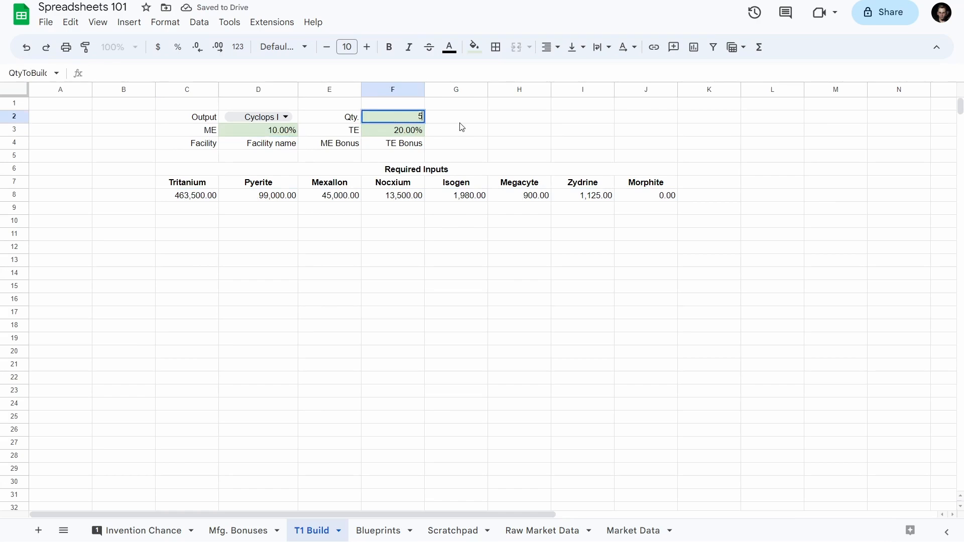
pyautogui.press('Return')
pyautogui.press('Up')
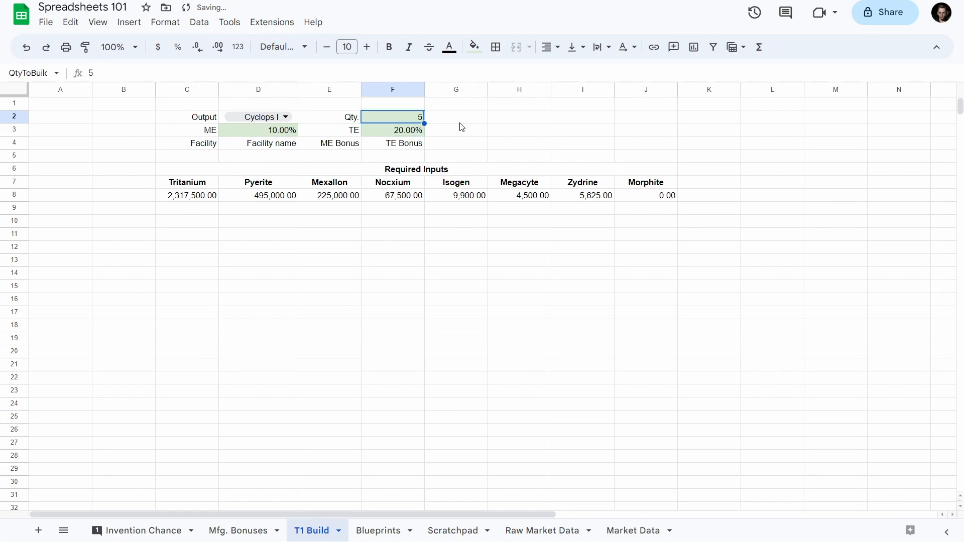
pyautogui.write('10')
pyautogui.press('Return')
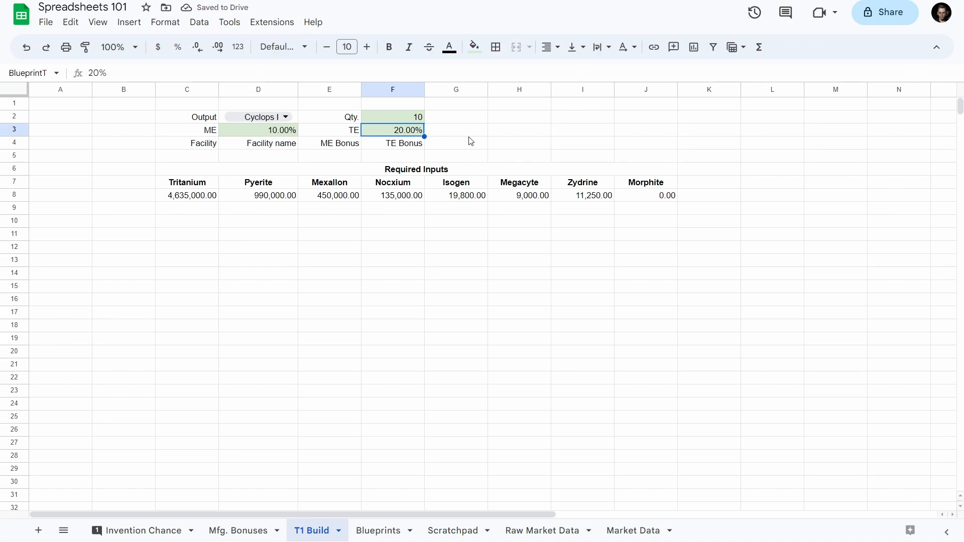
# - Check the C8 formula and the Blueprints sheet, and move the Mfg. Bonuses sheet between T1 Build and Blueprints
pyautogui.click(240, 148)
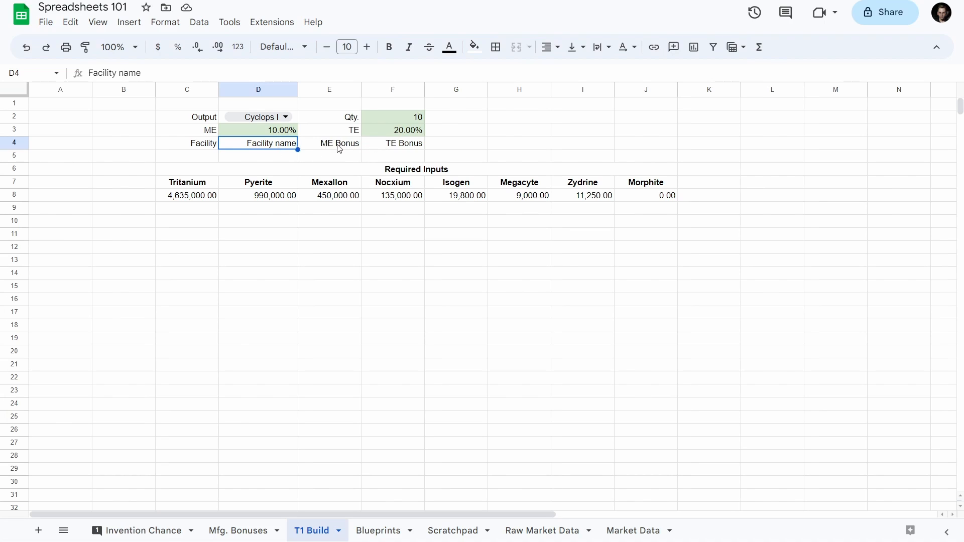
pyautogui.click(213, 198)
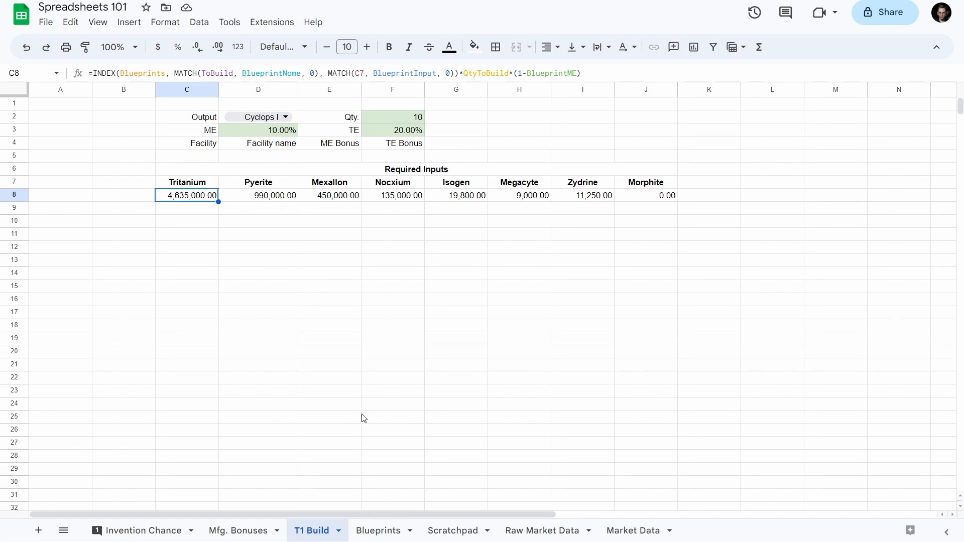
pyautogui.click(387, 534)
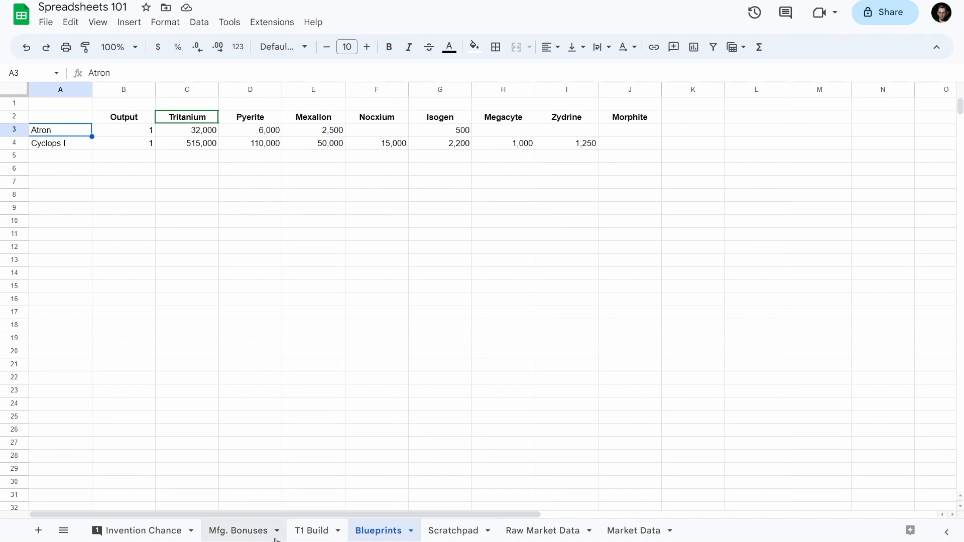
pyautogui.moveTo(236, 537); pyautogui.dragTo(304, 530)
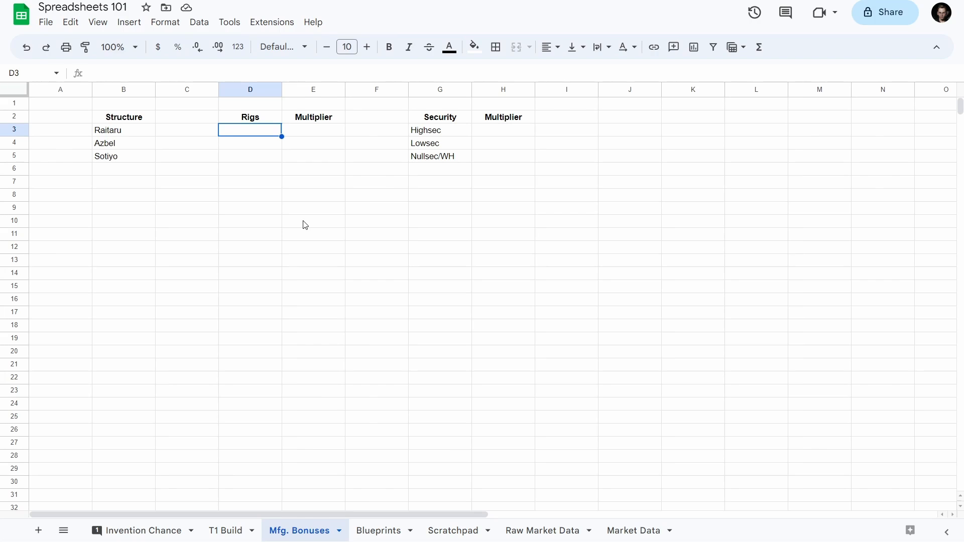
# - List the rigs T1 ME and T2 ME in cells D3 and D4 of the Rigs column
pyautogui.write('BME')
pyautogui.press('BackSpace')
pyautogui.press('BackSpace')
pyautogui.press('BackSpace')
pyautogui.write('ME')
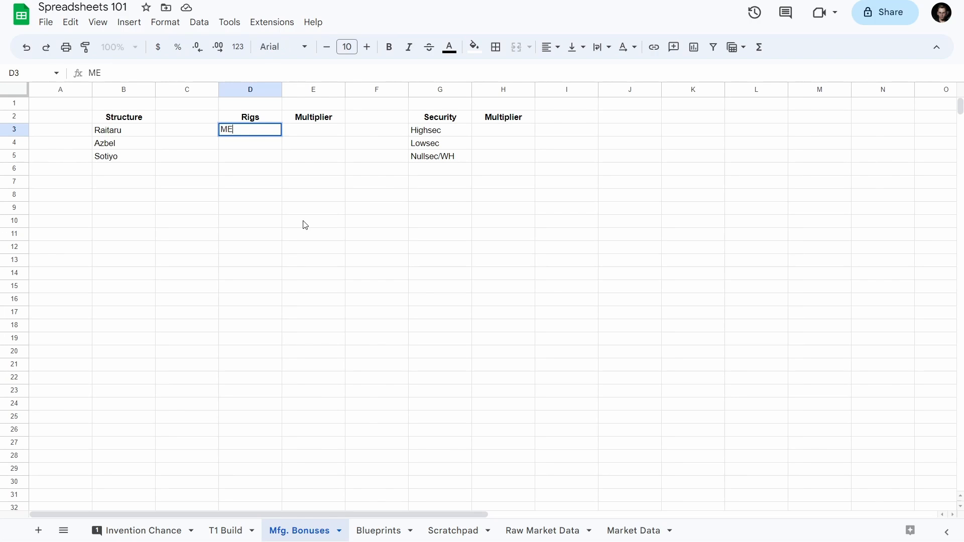
pyautogui.press('BackSpace')
pyautogui.press('BackSpace')
pyautogui.write('T1 ME')
pyautogui.press('Return')
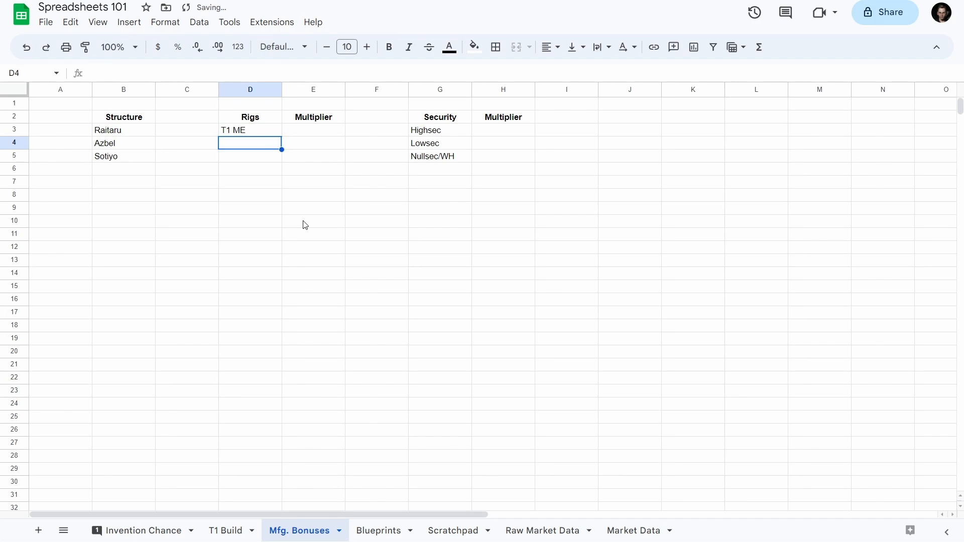
pyautogui.write('T2 ME')
pyautogui.press('Return')
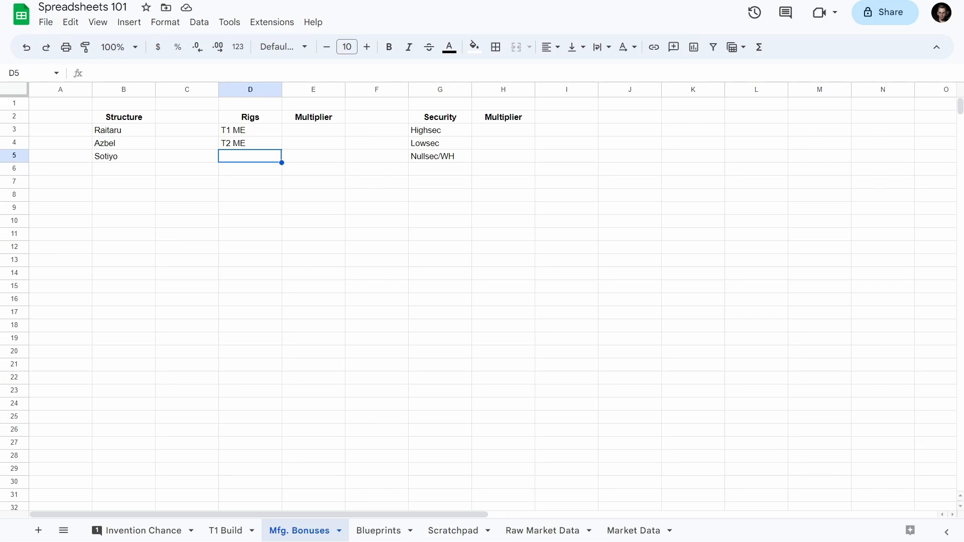
# - Set the T1 ME rig's multiplier in E3 to 0.02
pyautogui.click(330, 136)
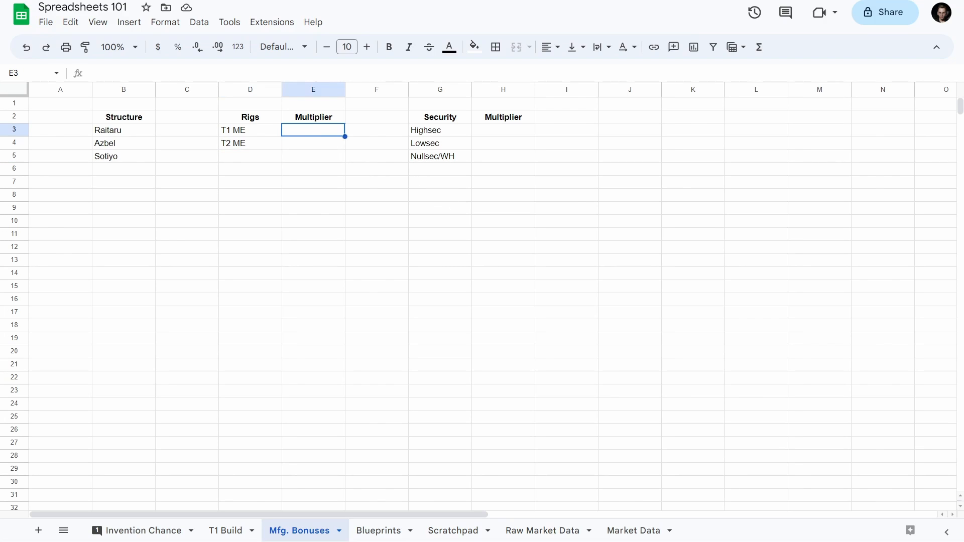
pyautogui.write('0.2')
pyautogui.press('Return')
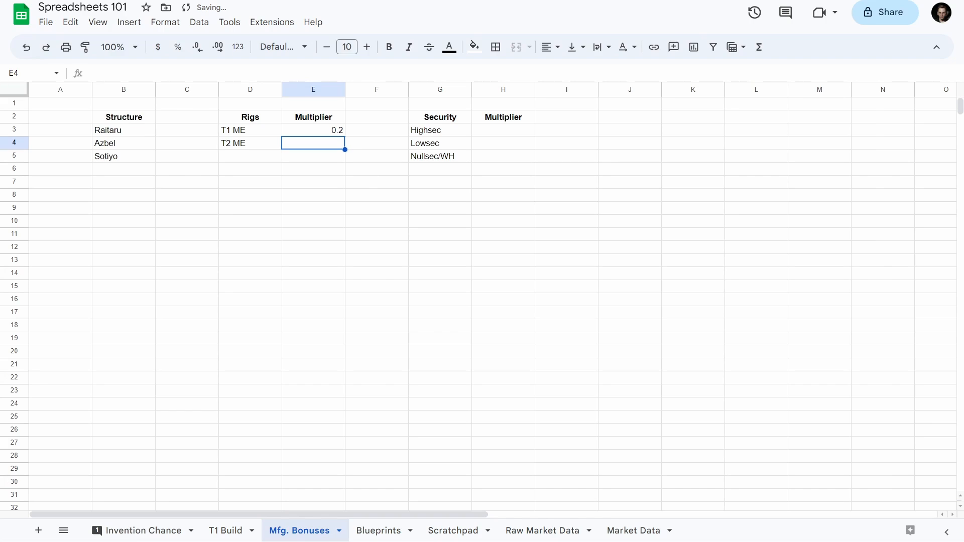
pyautogui.press('Up')
pyautogui.write('.02')
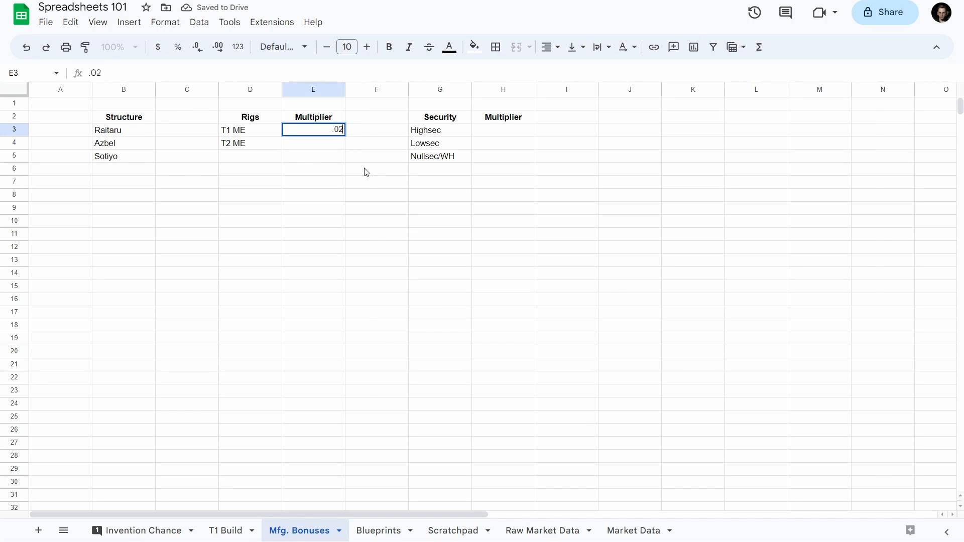
pyautogui.press('Return')
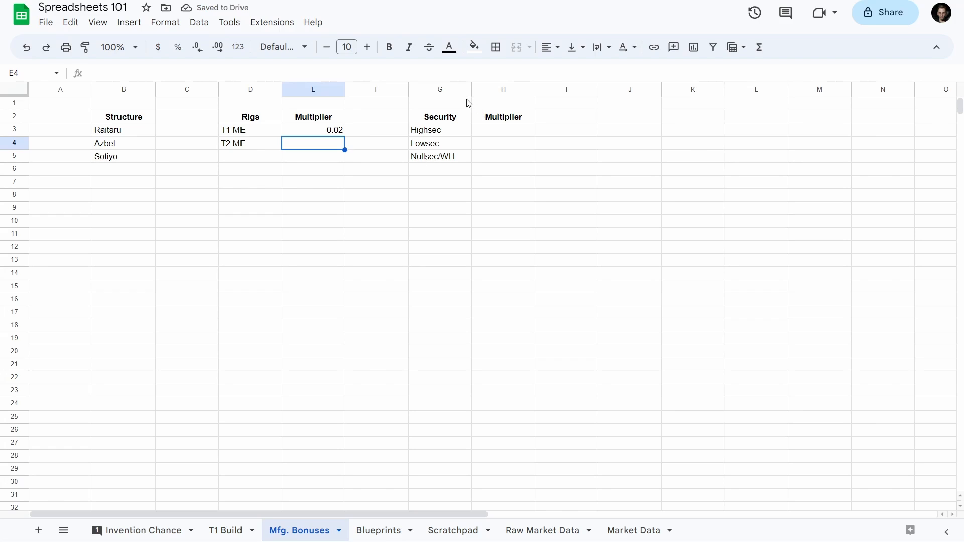
# - Set the Highsec security multiplier in H3 to 1
pyautogui.click(507, 135)
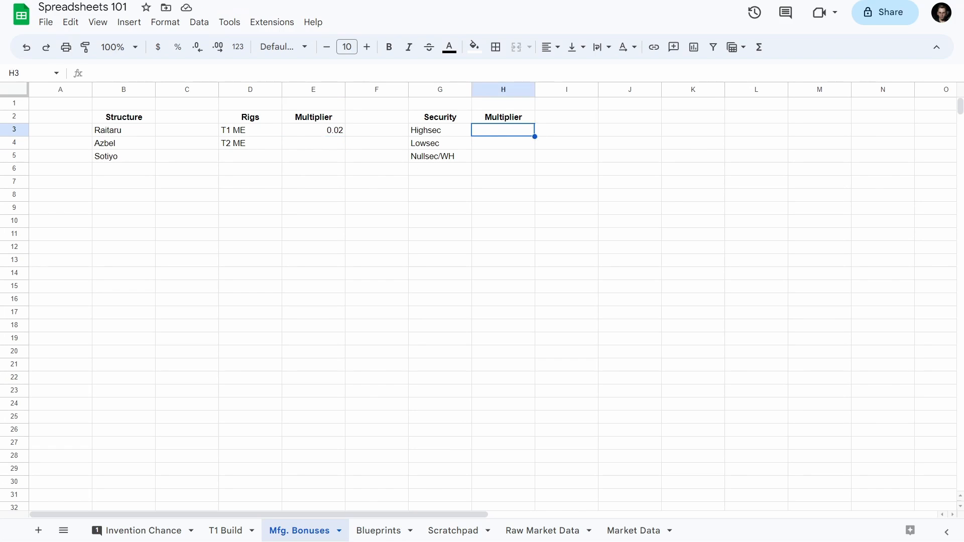
pyautogui.write('1')
pyautogui.press('Return')
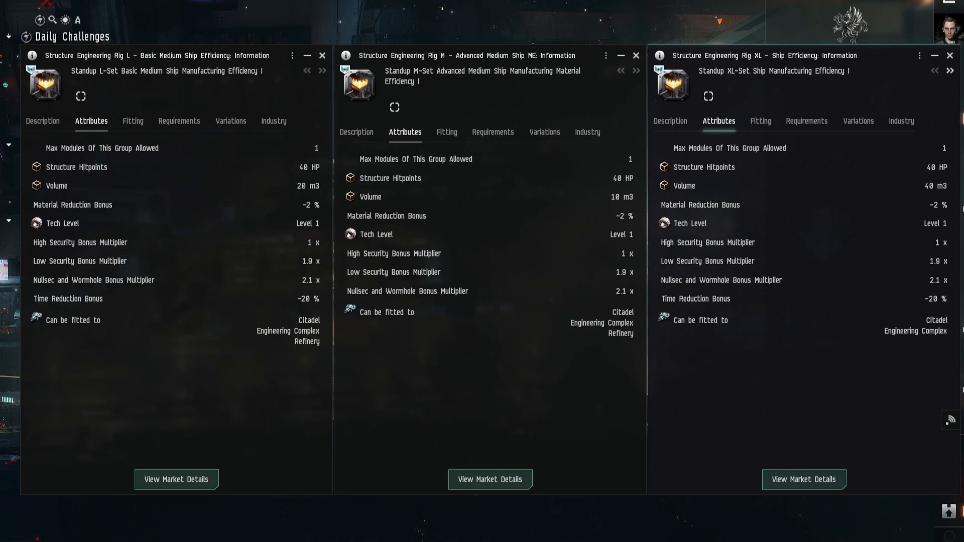
# - Switch to EVE Online and browse the regional market's Structure Engineering Rigs to the X-Large group
pyautogui.moveTo(870, 55); pyautogui.dragTo(766, 55)
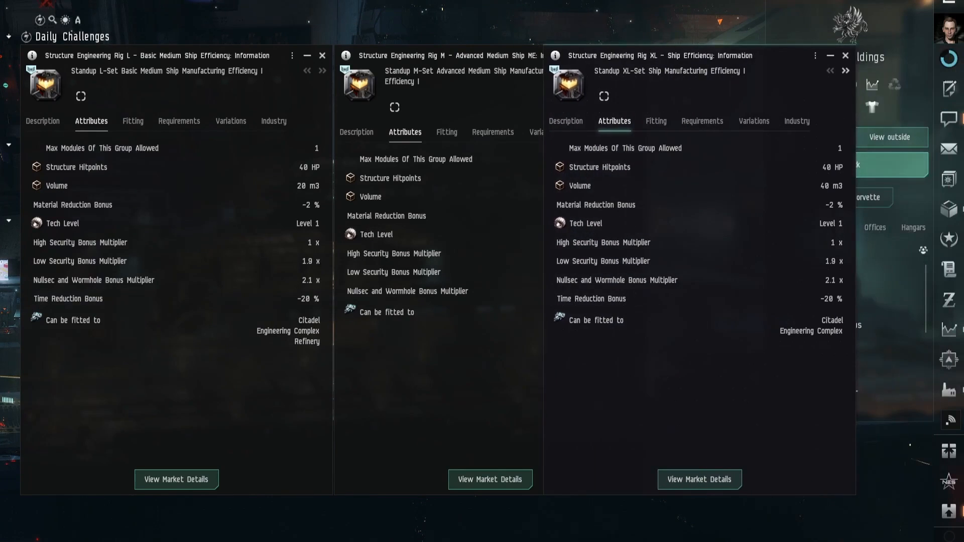
pyautogui.click(949, 390)
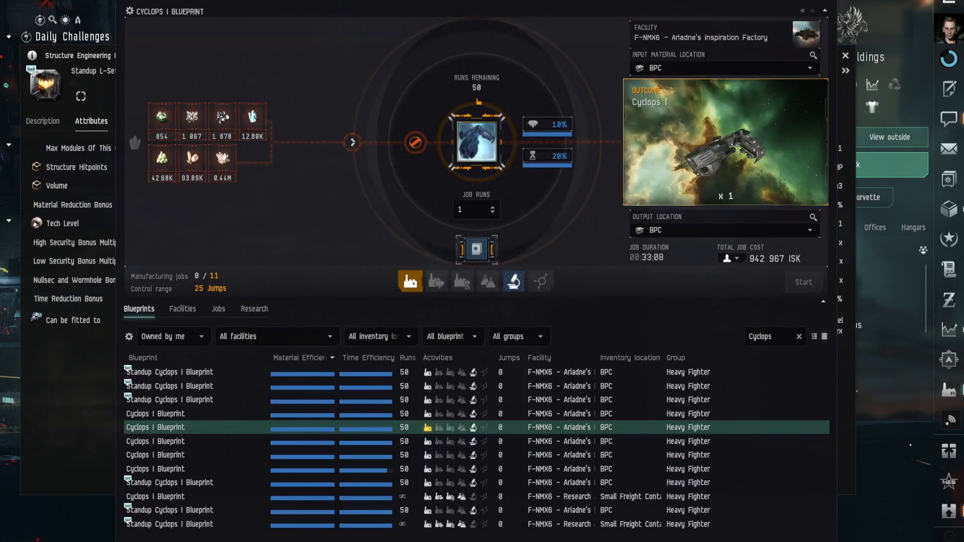
pyautogui.click(949, 390)
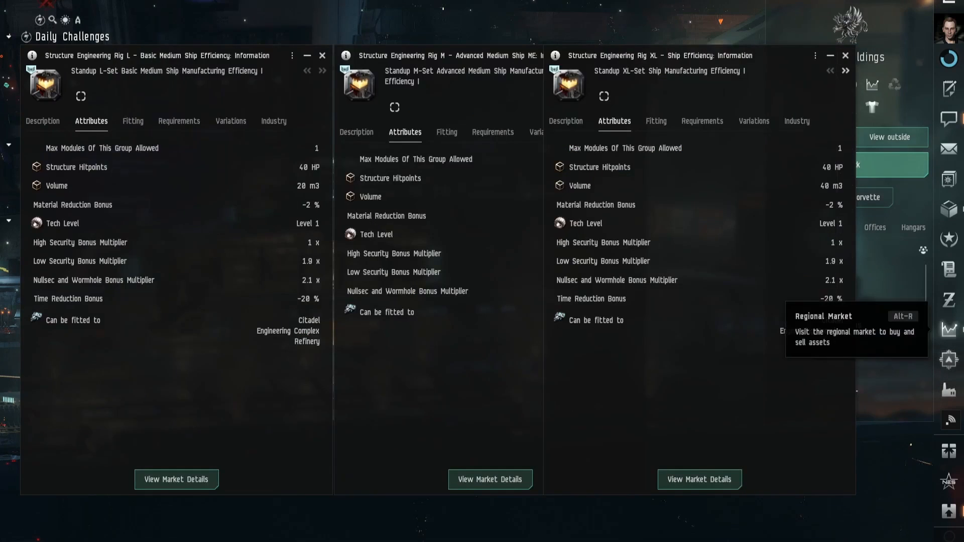
pyautogui.click(949, 329)
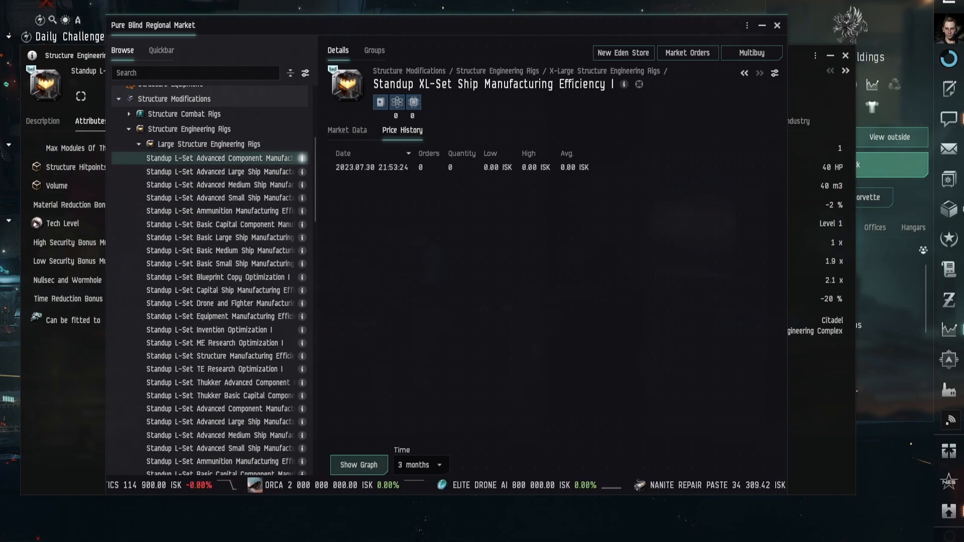
pyautogui.click(209, 145)
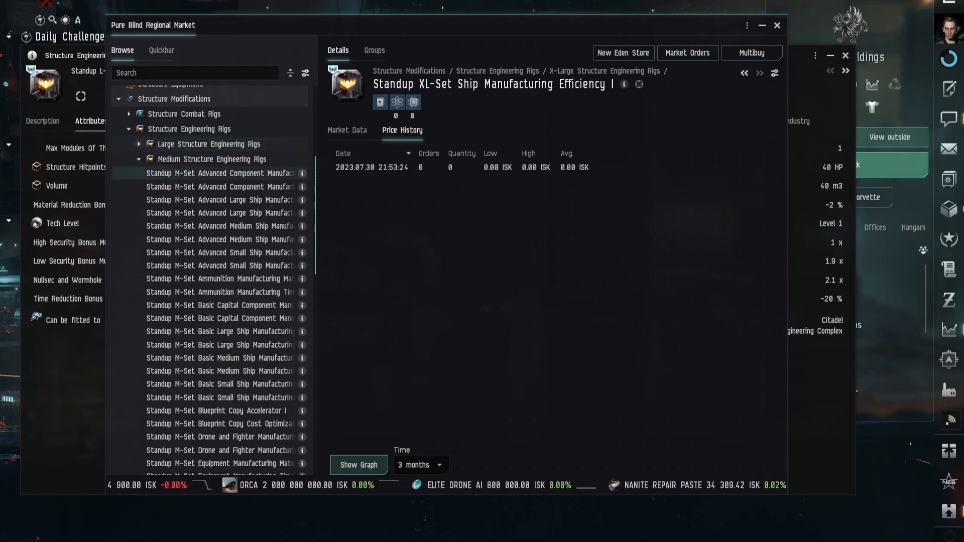
pyautogui.click(211, 159)
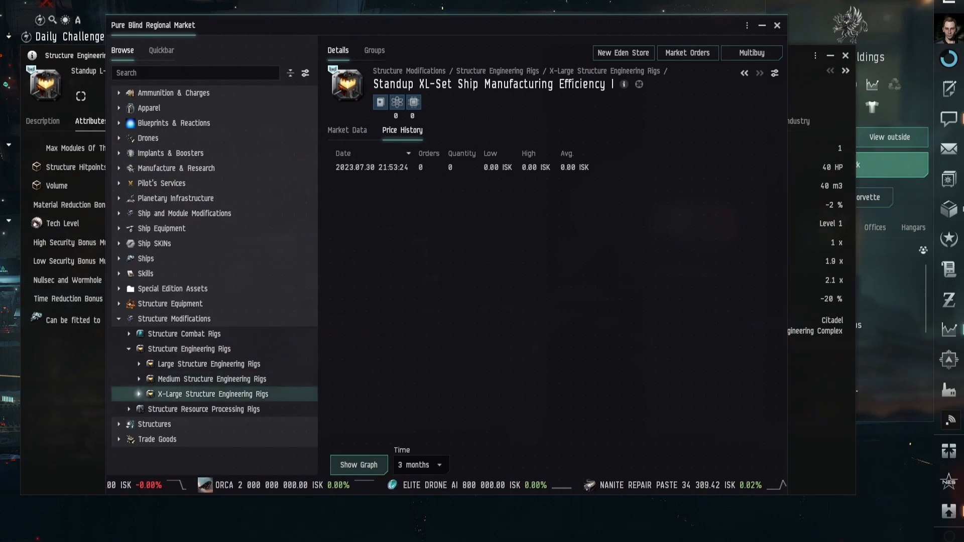
pyautogui.click(213, 394)
pyautogui.scroll(-3, 213, 371)
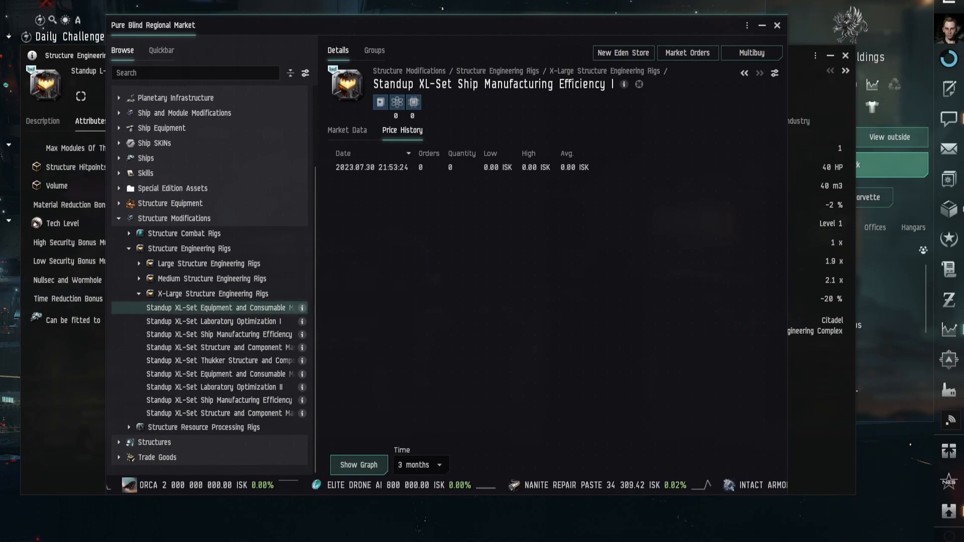
# - Examine the attributes of the XL-Set Equipment and Consumable, Structure and Component, and Ship Manufacturing Efficiency I rigs
pyautogui.click(302, 308)
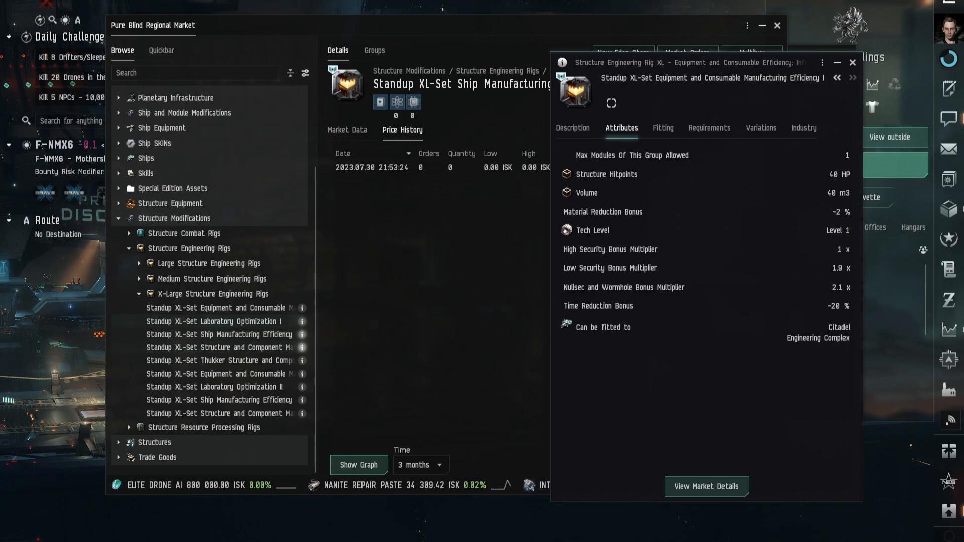
pyautogui.click(302, 348)
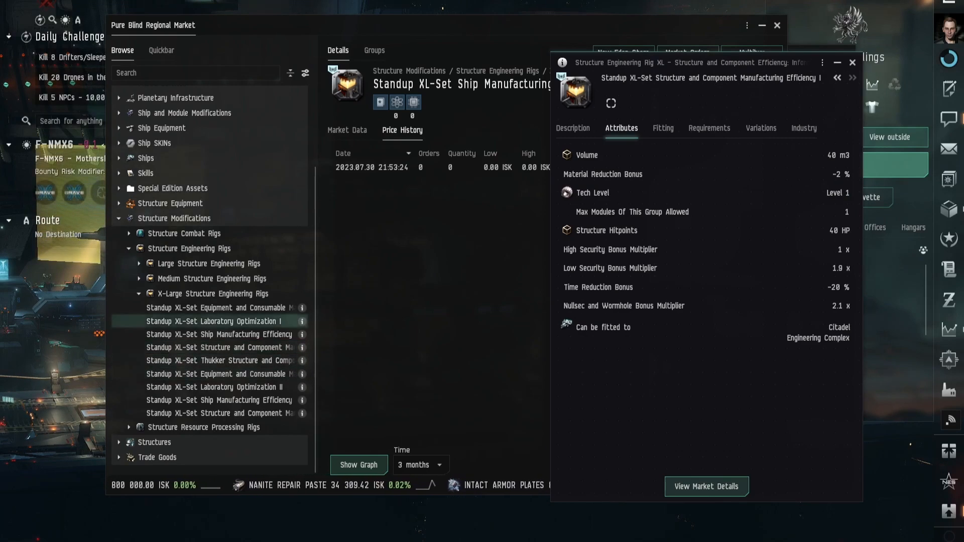
pyautogui.click(302, 335)
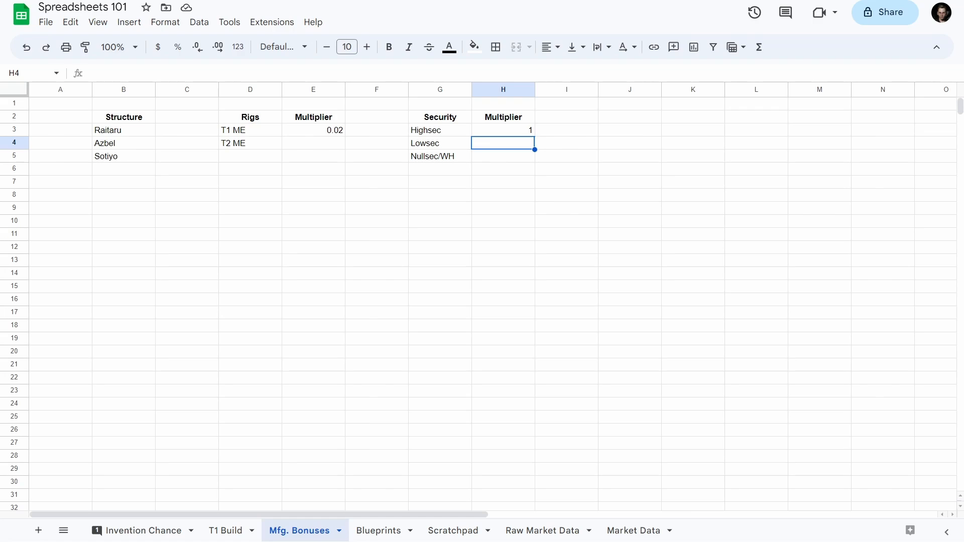
# - Return to Google Sheets and set the security multipliers to 1.9 for Lowsec and 2.1 for Nullsec/WH in H4:H5
pyautogui.write('1.9')
pyautogui.press('Return')
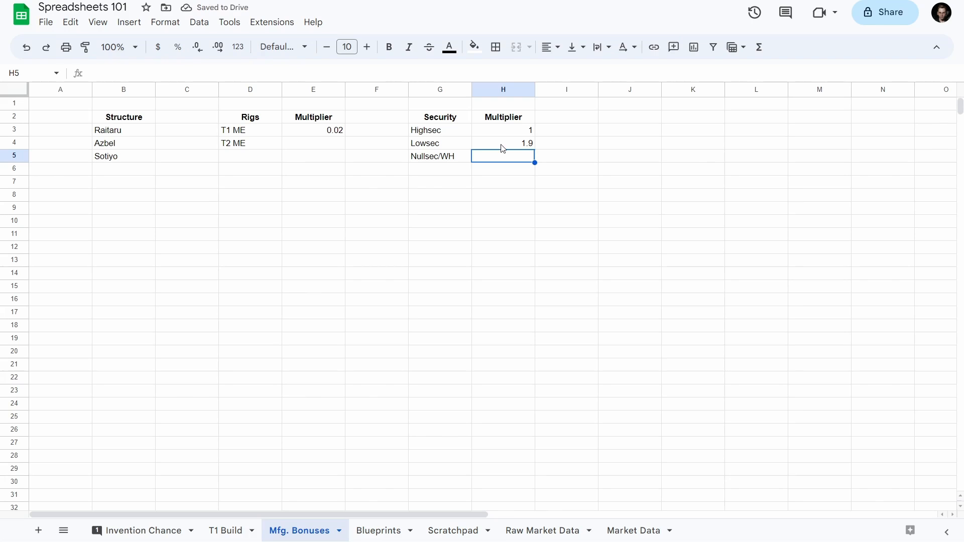
pyautogui.write('2.1')
pyautogui.press('Return')
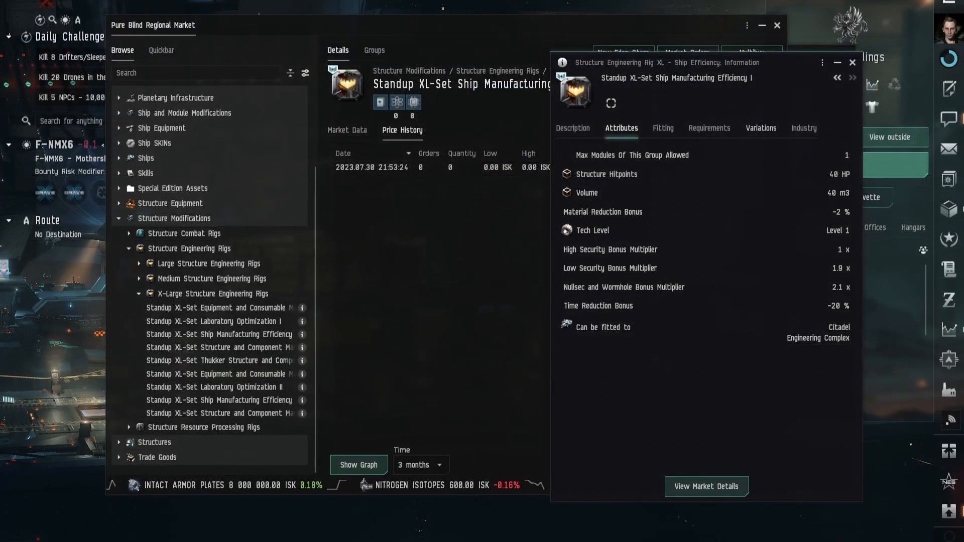
# - Switch to EVE Online and check the attributes of the Tech II variation, Standup XL-Set Ship Manufacturing Efficiency II
pyautogui.click(761, 129)
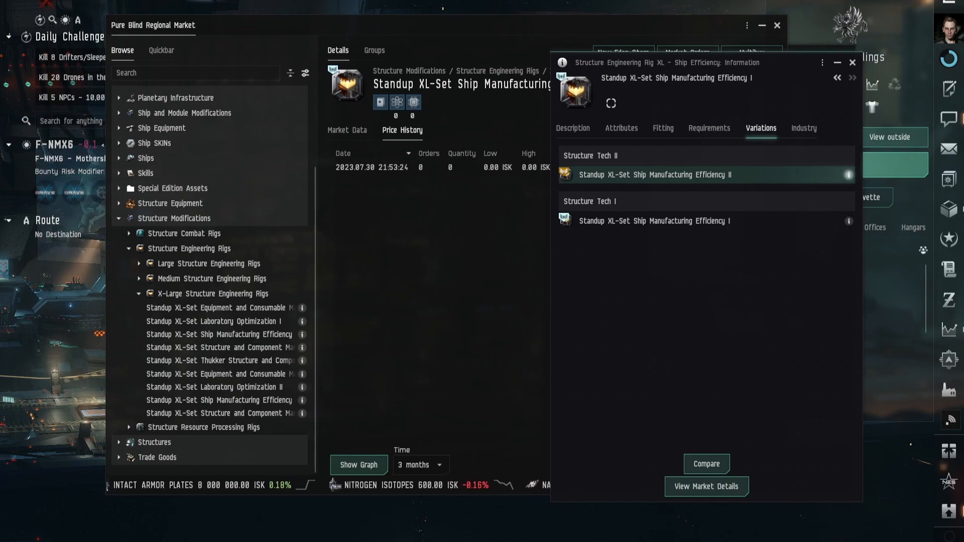
pyautogui.click(849, 175)
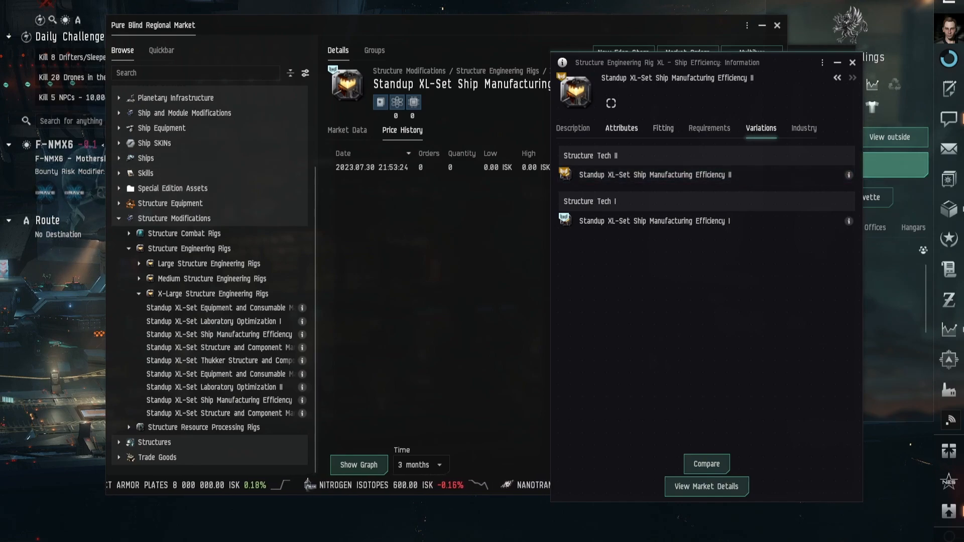
pyautogui.click(622, 129)
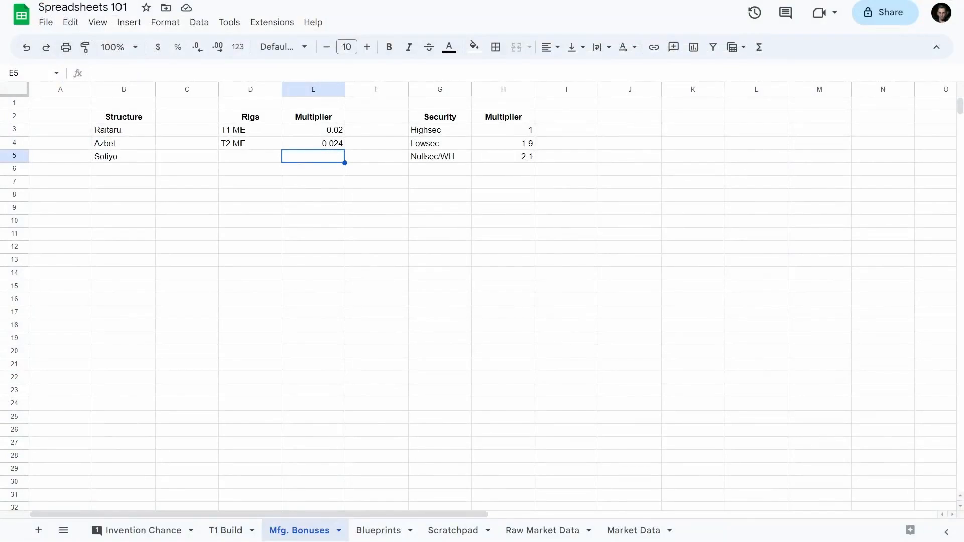
# - In Google Sheets, add the header TE Bonus in F2 and rename the rig multiplier header in E2 to ME Bonus
pyautogui.click(364, 120)
pyautogui.write('TE Bonus')
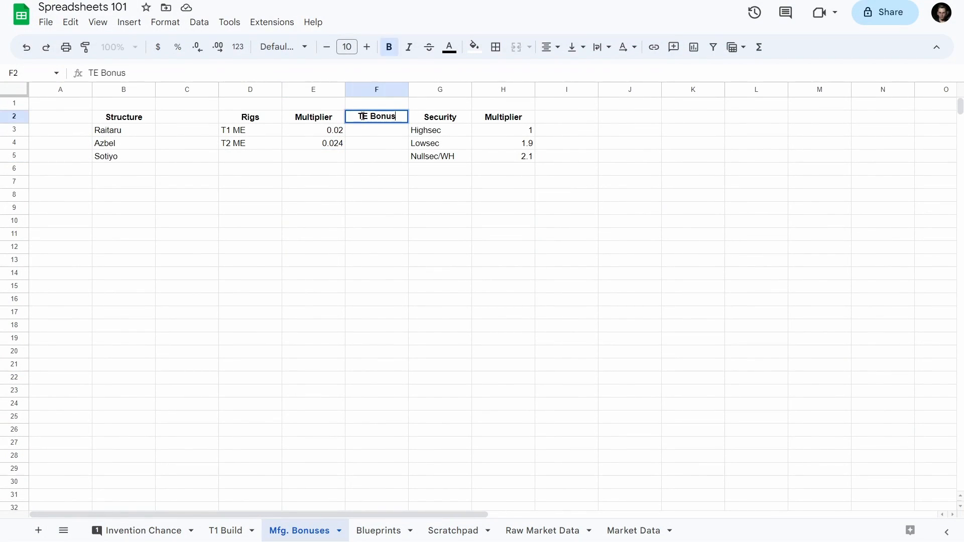
pyautogui.press('Left')
pyautogui.write('M')
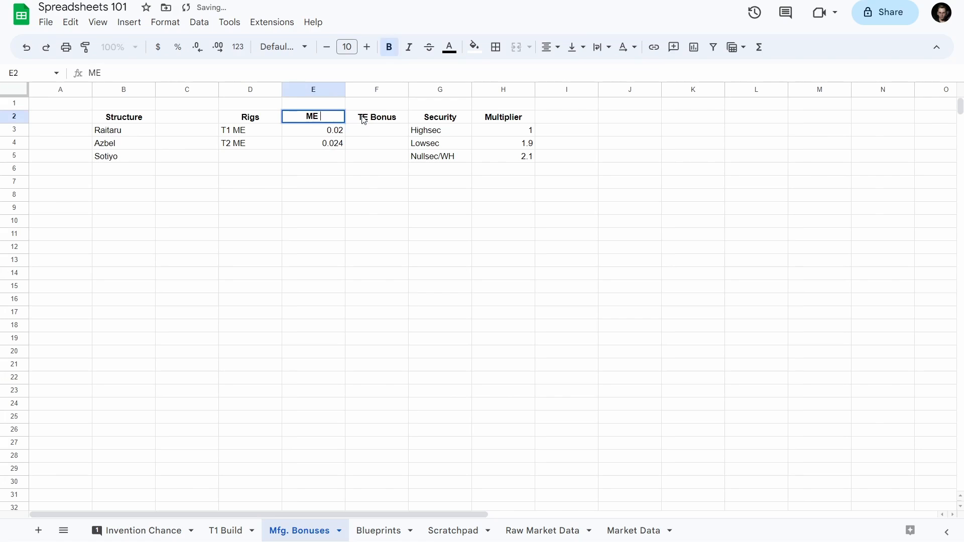
pyautogui.write('E bon')
pyautogui.press('BackSpace')
pyautogui.press('BackSpace')
pyautogui.press('BackSpace')
pyautogui.write('Bonus')
pyautogui.press('Return')
pyautogui.press('Right')
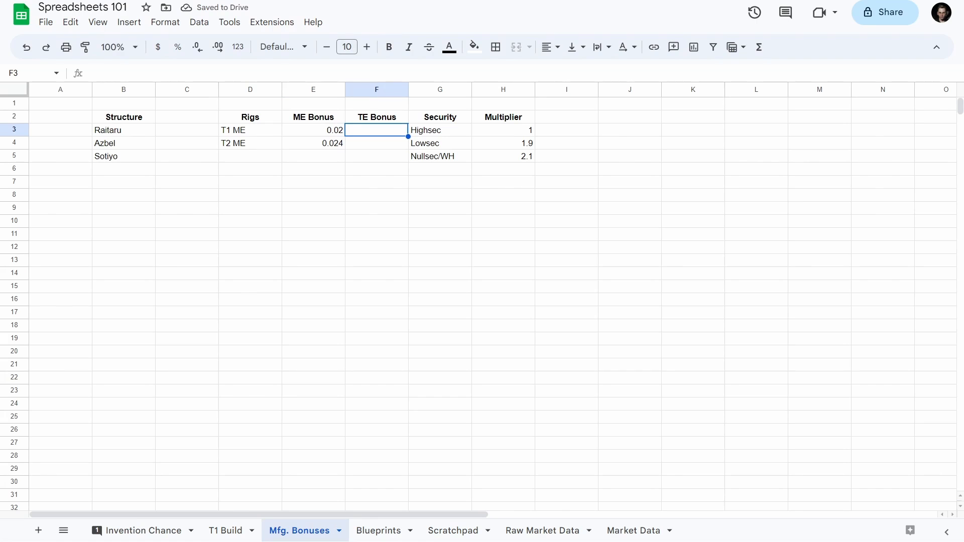
# - Enter the TE bonuses 0.2 for the T1 rig in F3 and 0.24 for the T2 rig in F4
pyautogui.press('Down')
pyautogui.write('.')
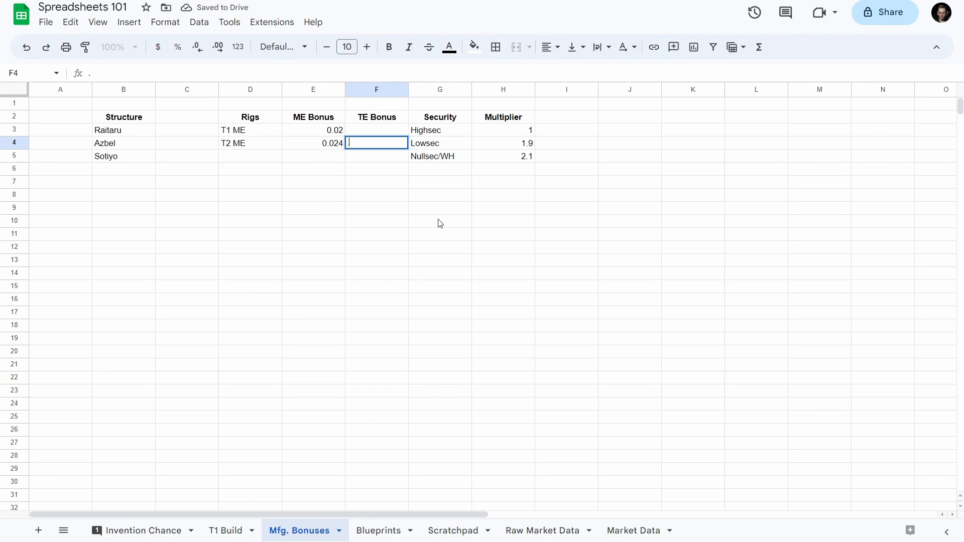
pyautogui.write('24')
pyautogui.press('Up')
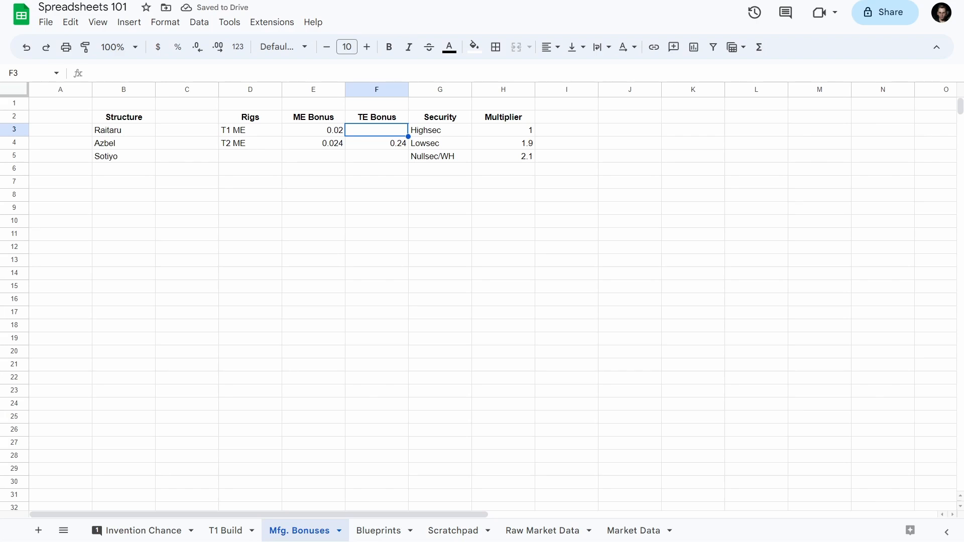
pyautogui.write('.2')
pyautogui.press('Return')
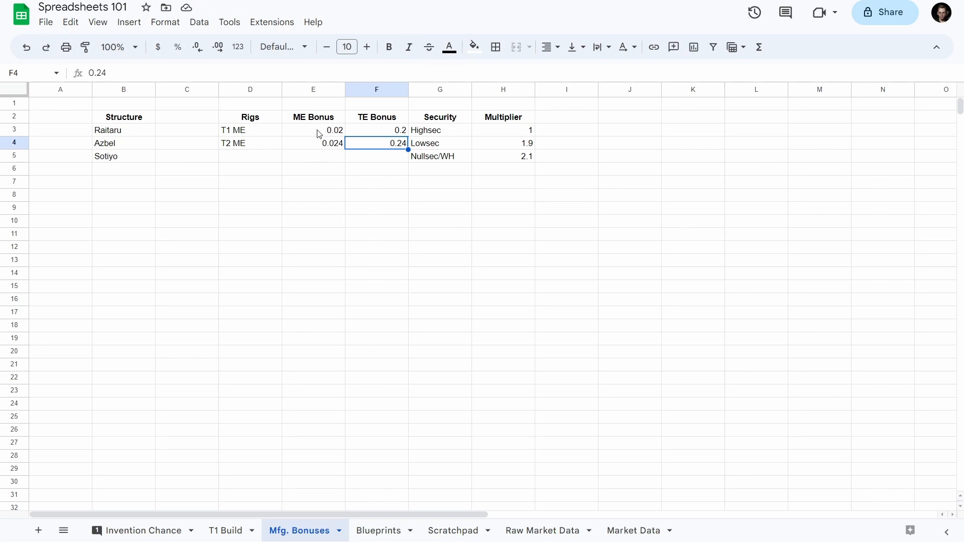
# - Format the rig ME and TE bonuses in E3:F4 as percentages
pyautogui.moveTo(319, 132); pyautogui.dragTo(378, 145)
pyautogui.click(156, 25)
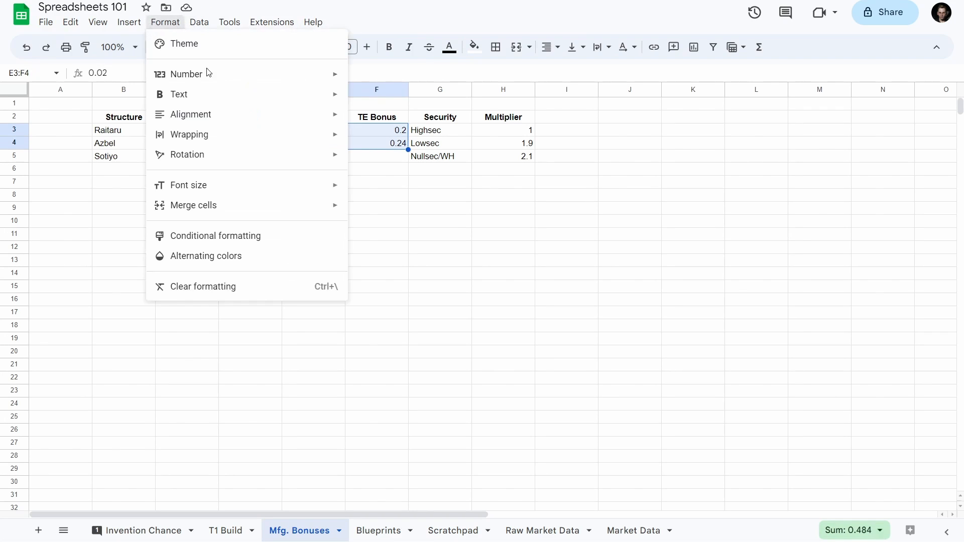
pyautogui.moveTo(327, 77)
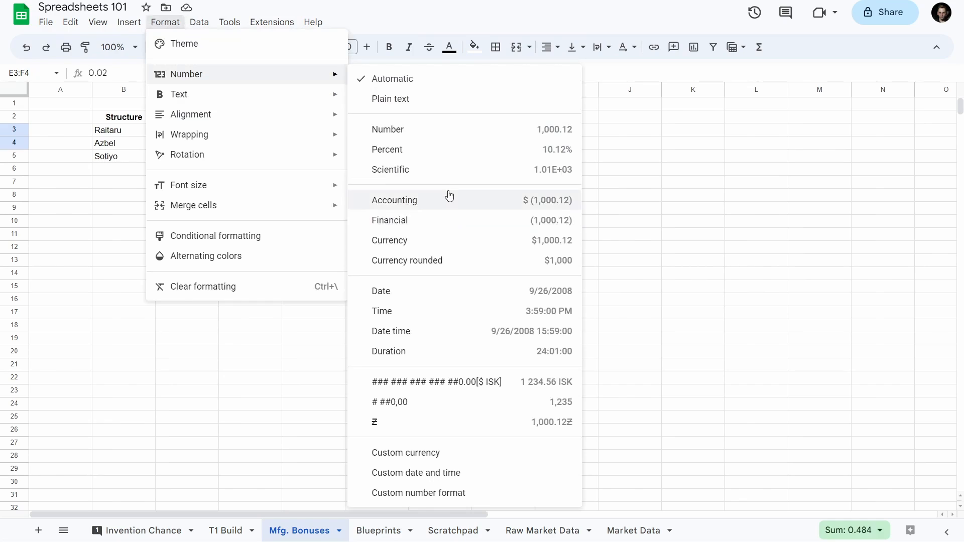
pyautogui.click(439, 149)
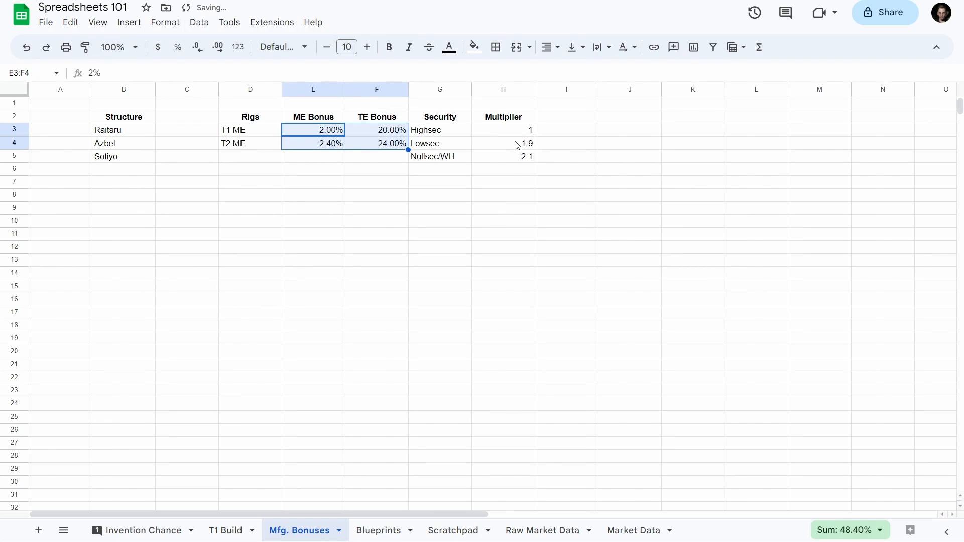
# - Format the security multipliers in H3:H5 as percentages
pyautogui.moveTo(518, 132); pyautogui.dragTo(531, 159)
pyautogui.click(166, 23)
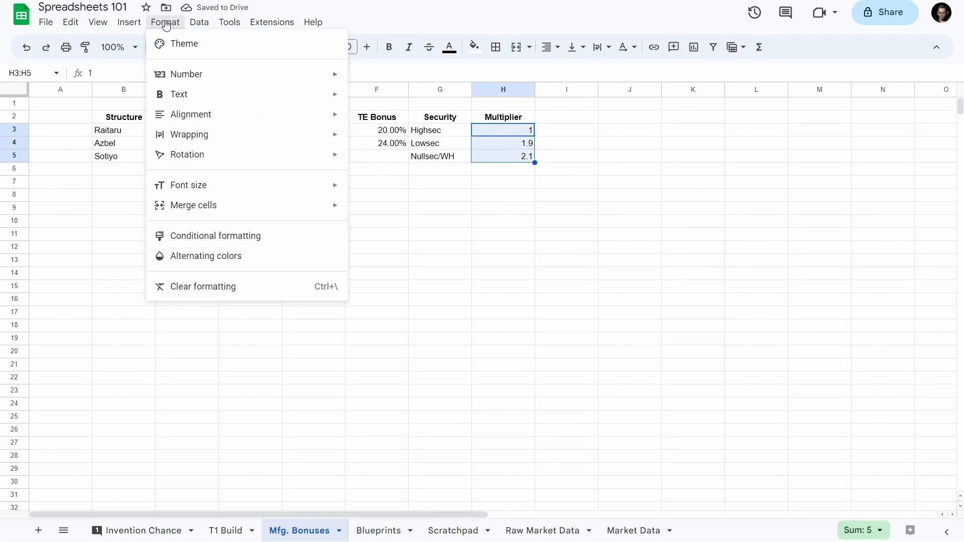
pyautogui.moveTo(211, 77)
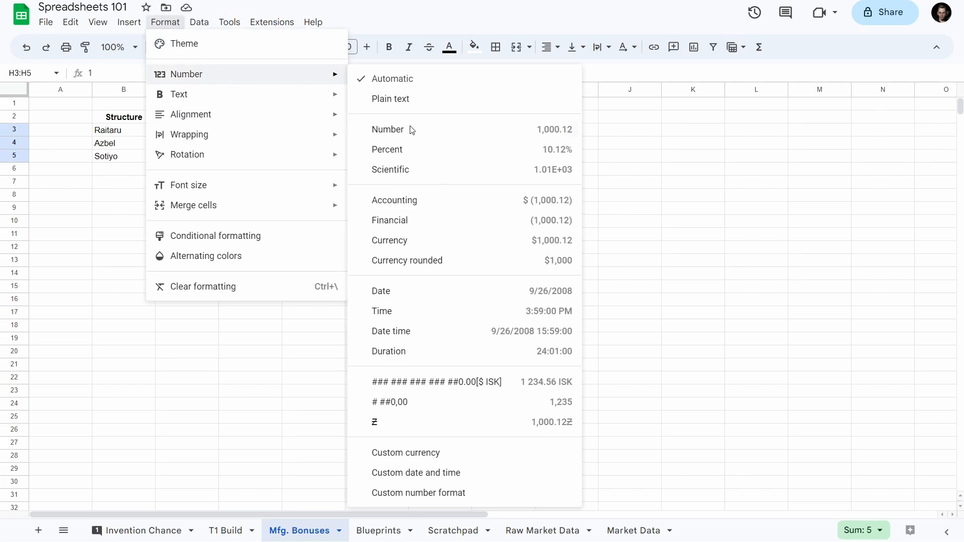
pyautogui.click(442, 151)
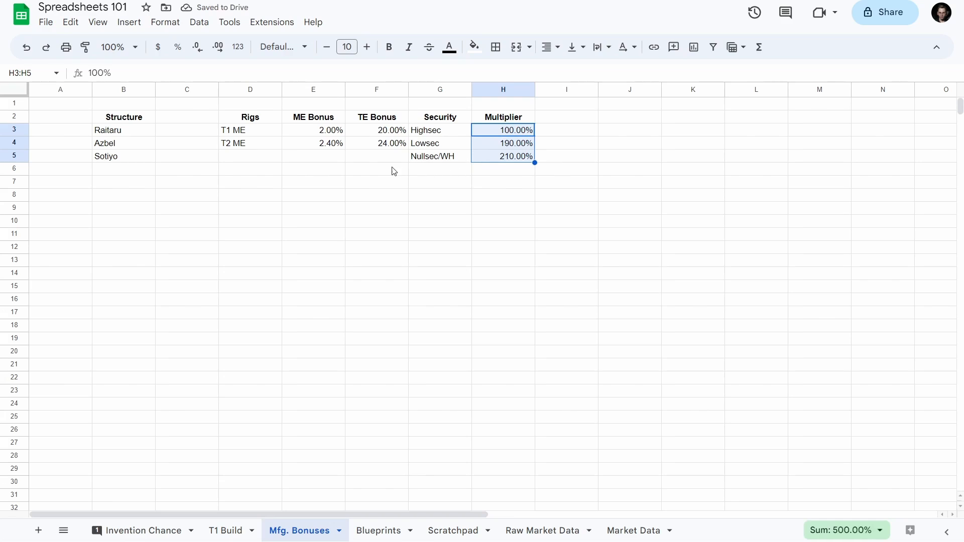
# - Switch to EVE Online and check the role bonuses of the Raitaru, Azbel and Sotiyo engineering complexes
pyautogui.click(147, 146)
pyautogui.click(131, 133)
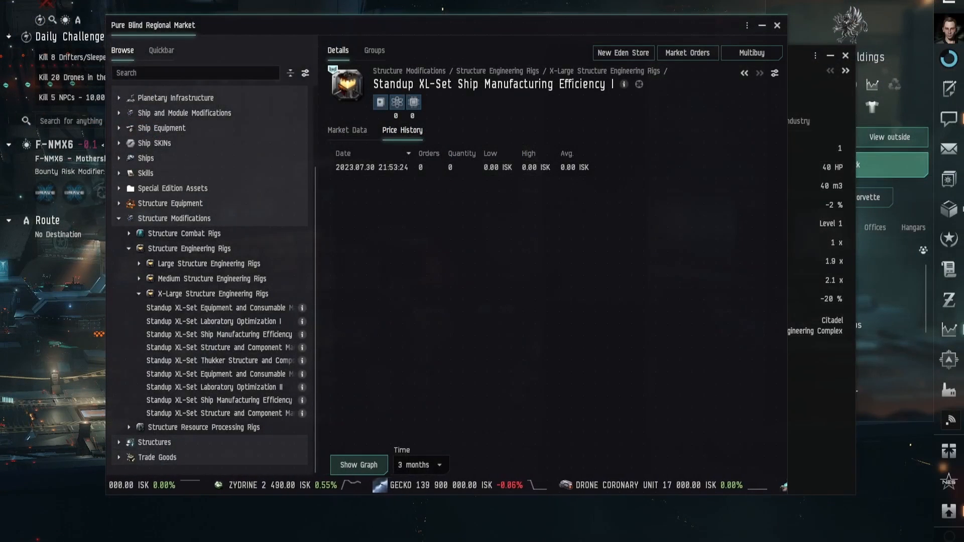
pyautogui.click(120, 219)
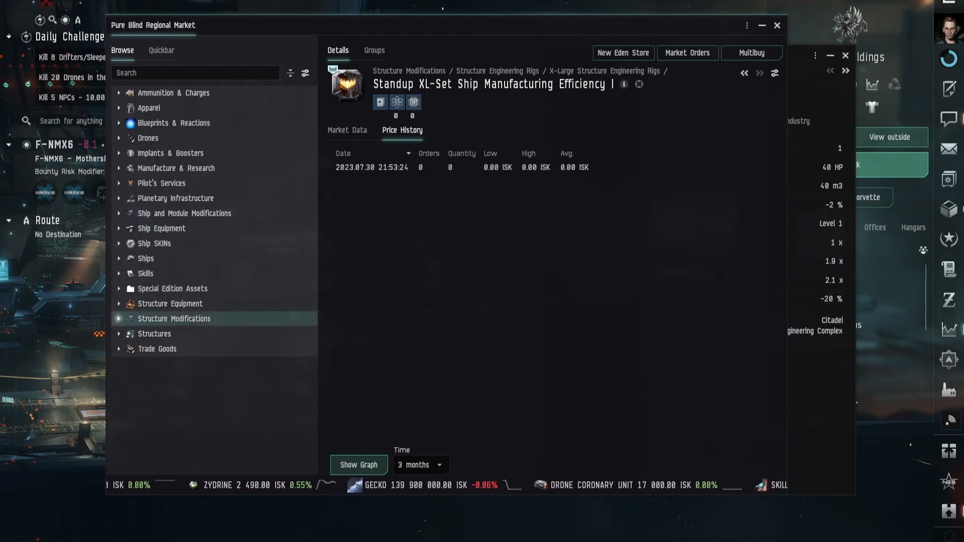
pyautogui.click(120, 334)
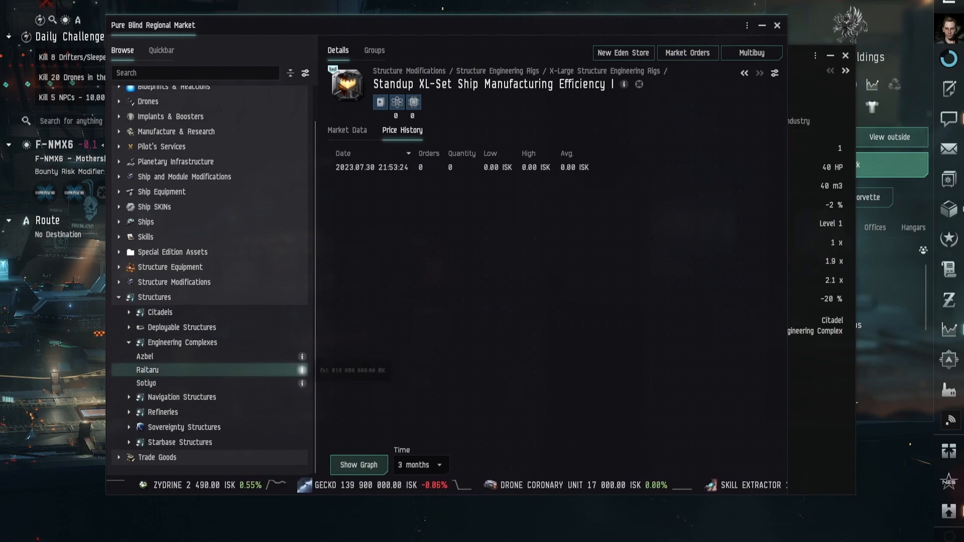
pyautogui.click(302, 370)
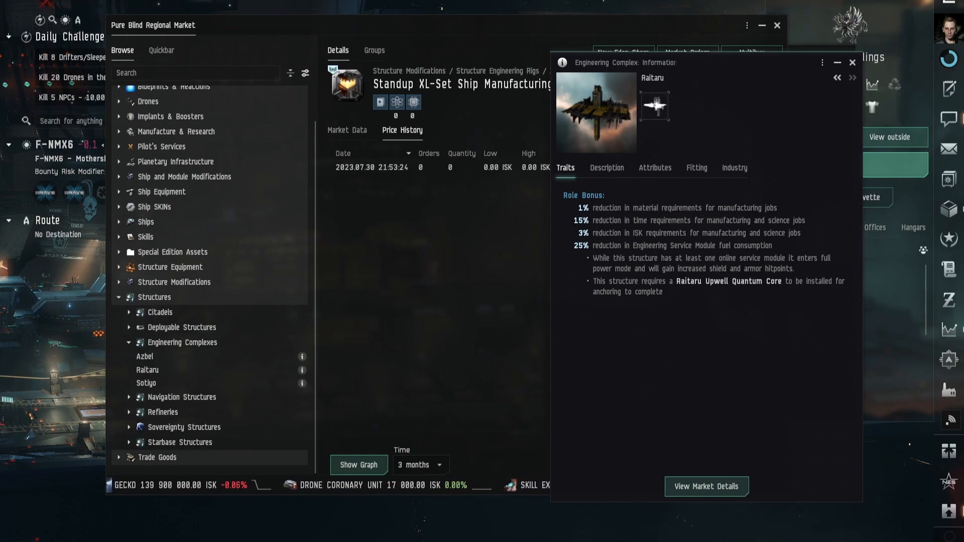
pyautogui.click(302, 356)
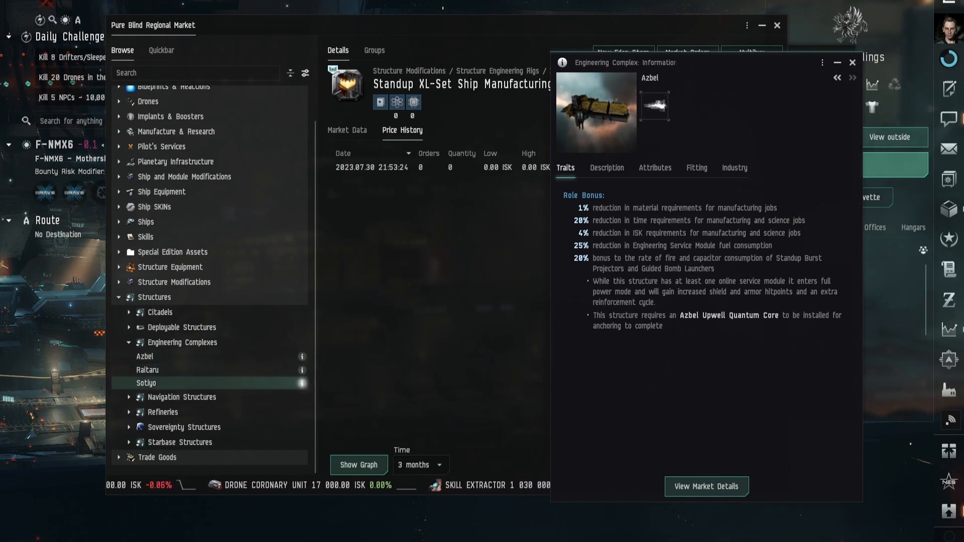
pyautogui.click(302, 383)
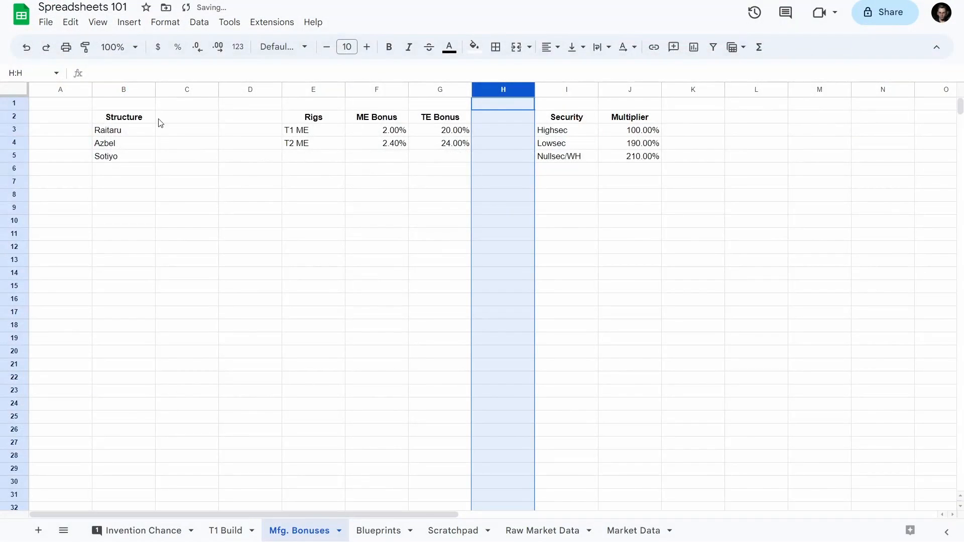
# - Switch to Google Sheets and add the header ME Bonus in C2 beside the Structure header
pyautogui.click(188, 122)
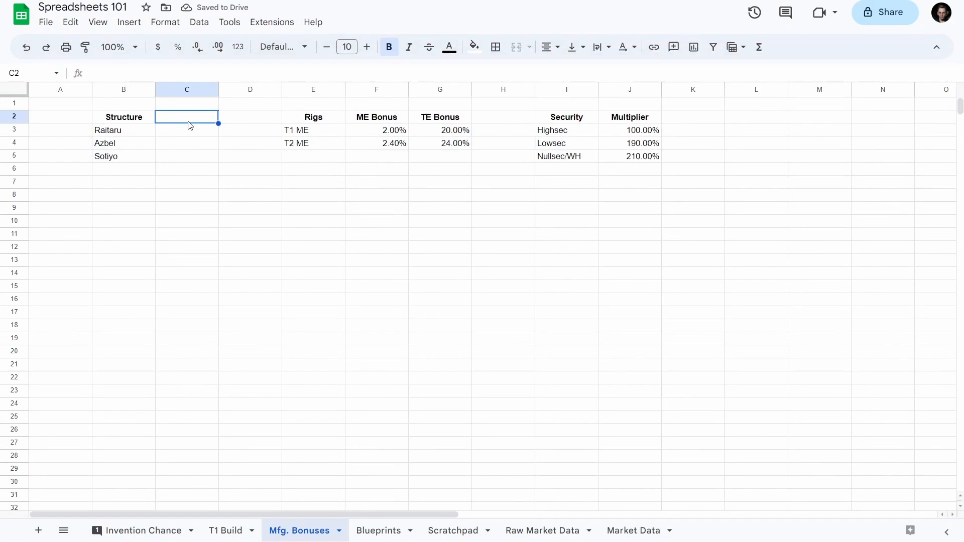
pyautogui.write('ME Mul')
pyautogui.press('BackSpace')
pyautogui.press('BackSpace')
pyautogui.press('BackSpace')
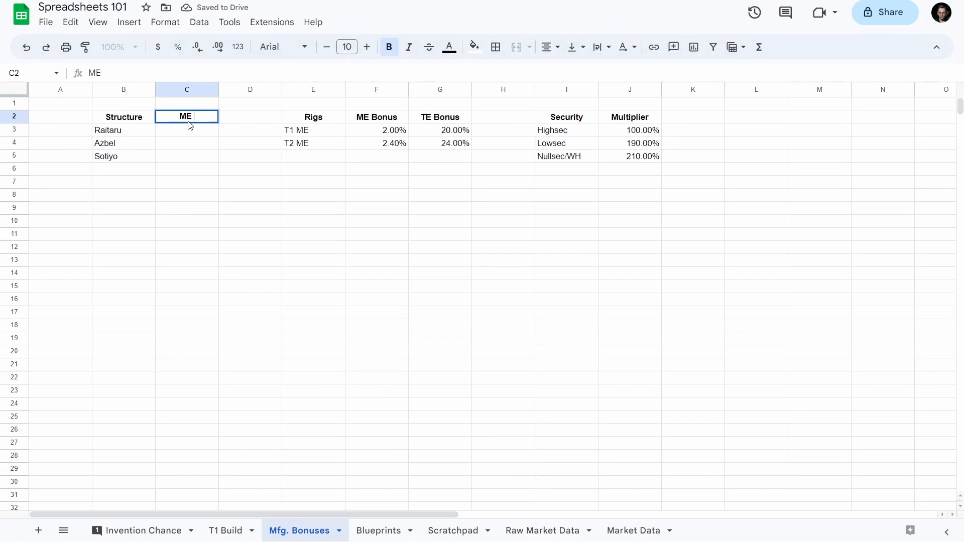
pyautogui.write('Bonus')
pyautogui.press('Return')
# - Enter the ME bonus 0.01 for Raitaru, Azbel and Sotiyo in C3:C5
pyautogui.write('.')
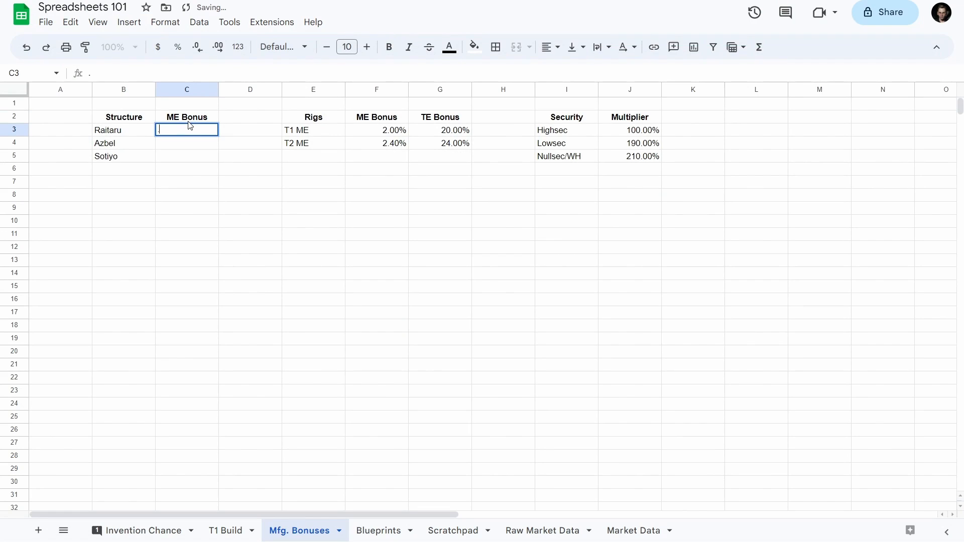
pyautogui.write('01')
pyautogui.press('Return')
pyautogui.write('.01')
pyautogui.press('Return')
pyautogui.write('0.')
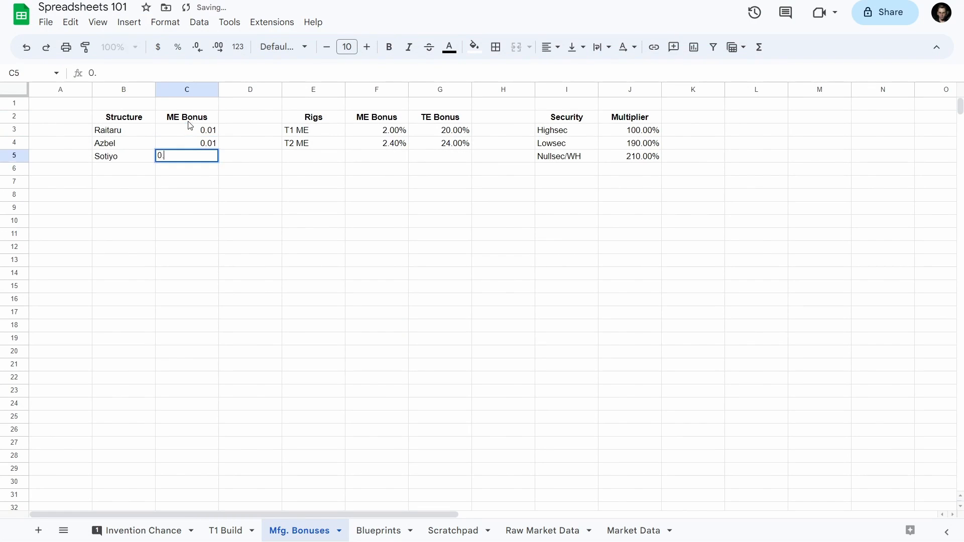
pyautogui.press('Return')
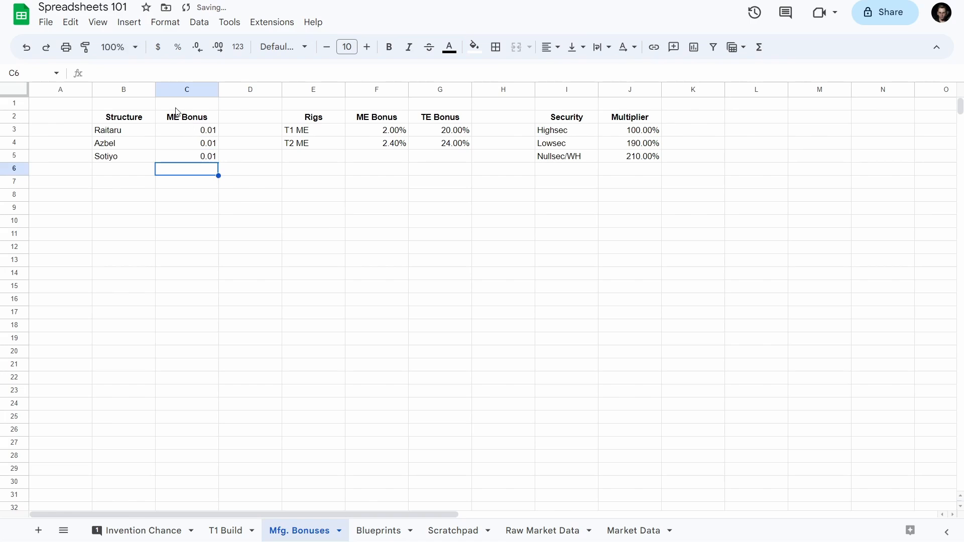
# - Insert one column to the left of column D, between the structure and rig tables
pyautogui.rightClick(247, 90)
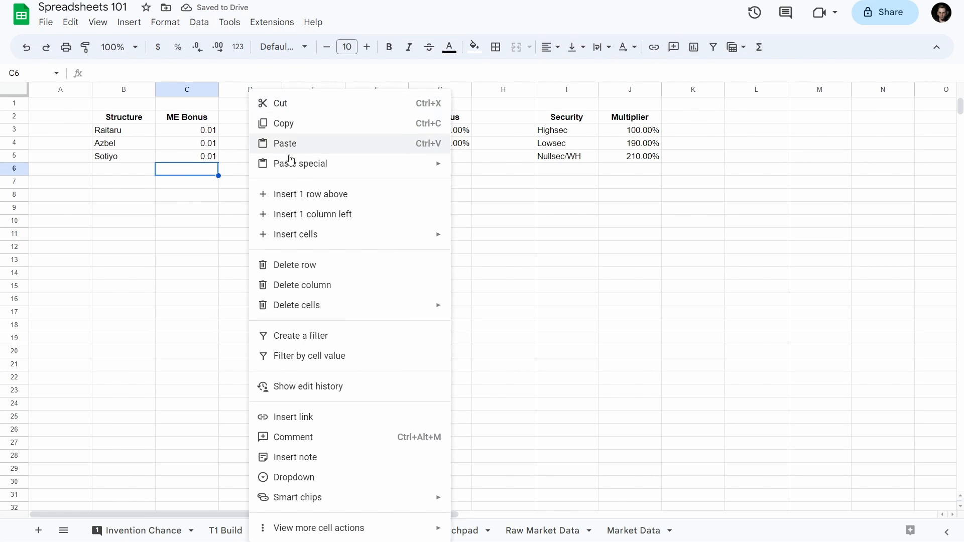
pyautogui.click(303, 193)
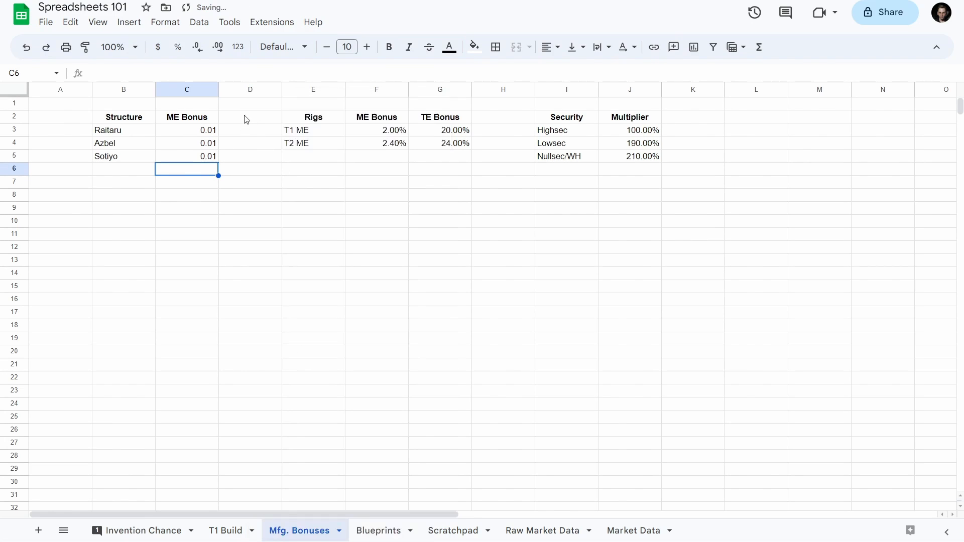
pyautogui.click(249, 90)
pyautogui.rightClick(249, 90)
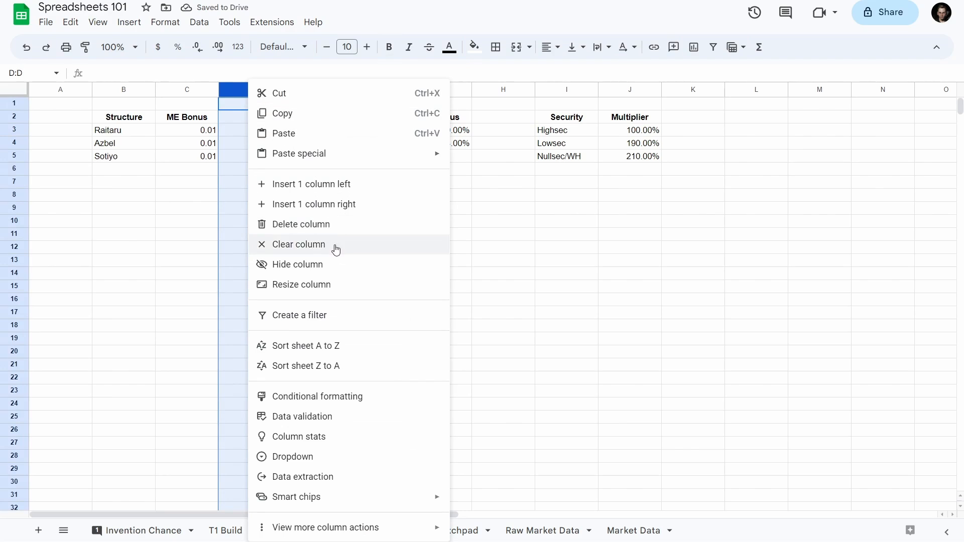
pyautogui.click(322, 189)
# - Add the header TE Bonus in D2 of the structure table
pyautogui.click(243, 123)
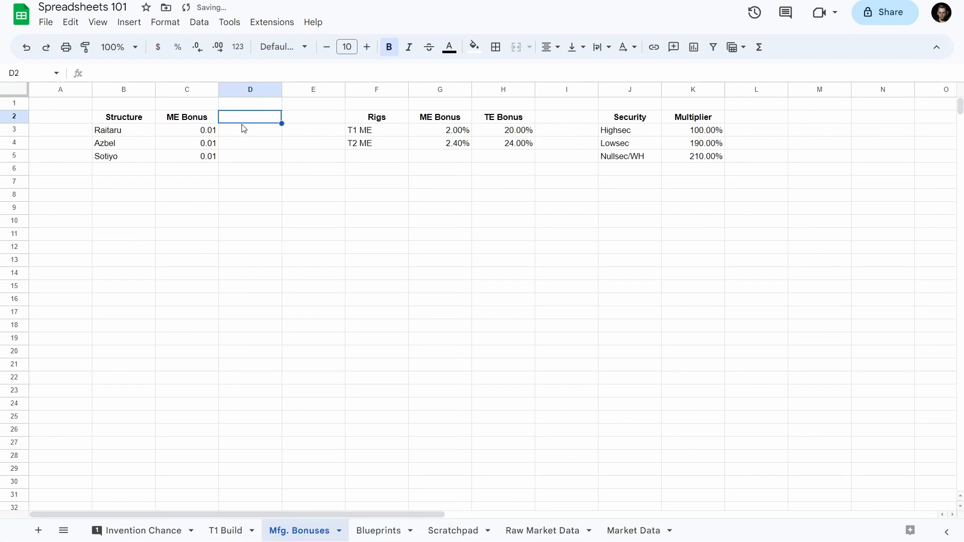
pyautogui.write('TE Bonuse')
pyautogui.press('BackSpace')
pyautogui.press('Return')
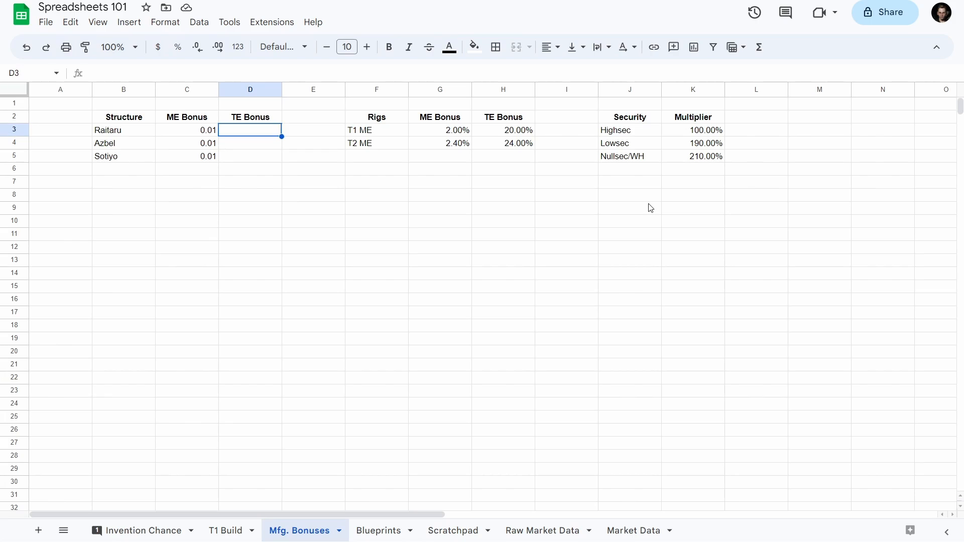
# - Enter the structure TE bonuses: 0.3 for Sotiyo in D5, 0.2 for Azbel in D4 and 0.15 for Raitaru in D3
pyautogui.press('Down')
pyautogui.press('Down')
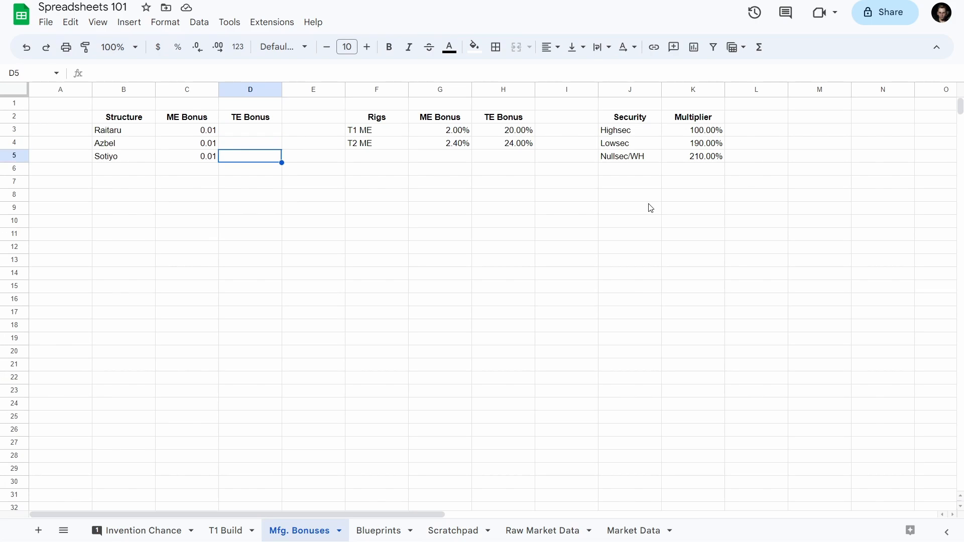
pyautogui.write('.3')
pyautogui.press('Up')
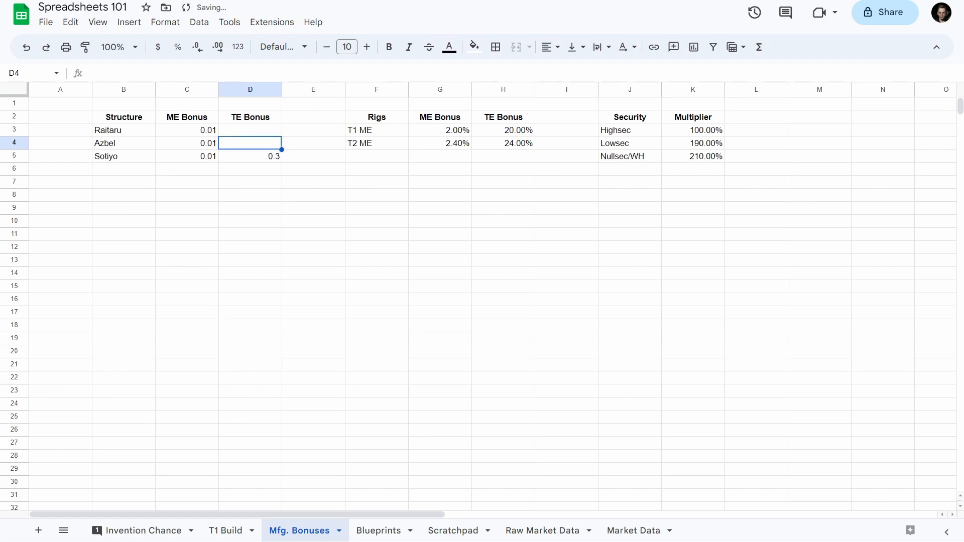
pyautogui.write('.2')
pyautogui.press('Up')
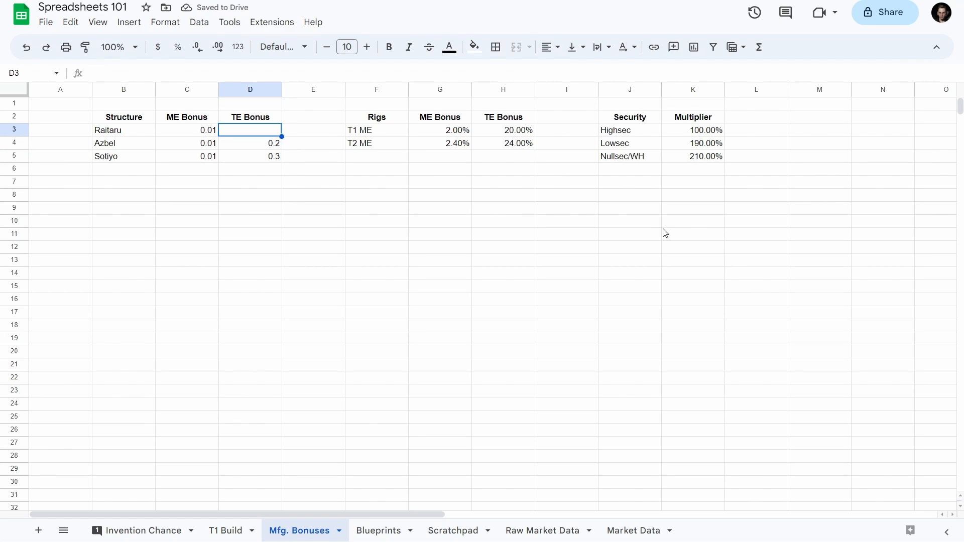
pyautogui.write('.15')
pyautogui.press('Return')
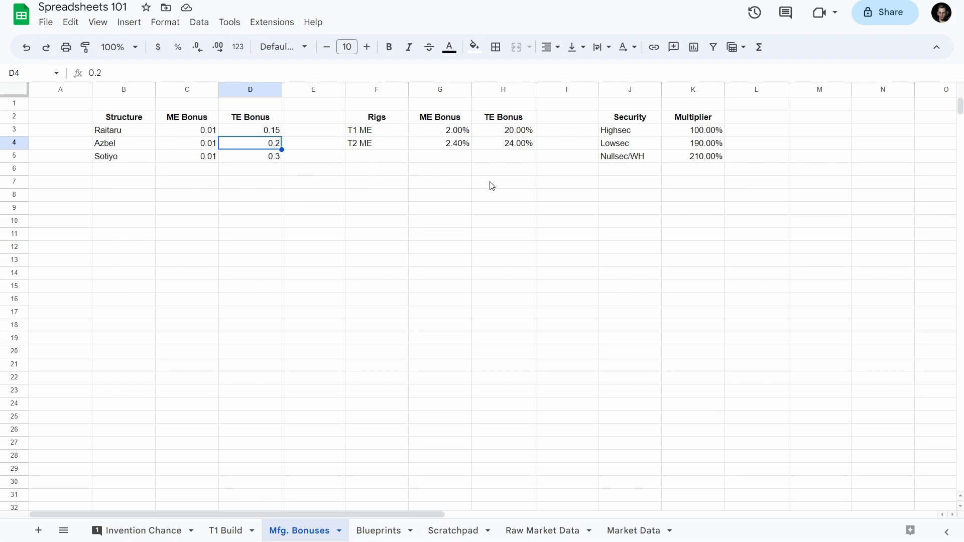
# - Insert one column at column E and add the header Install Bonus in E2 of the structure table
pyautogui.rightClick(312, 96)
pyautogui.click(334, 125)
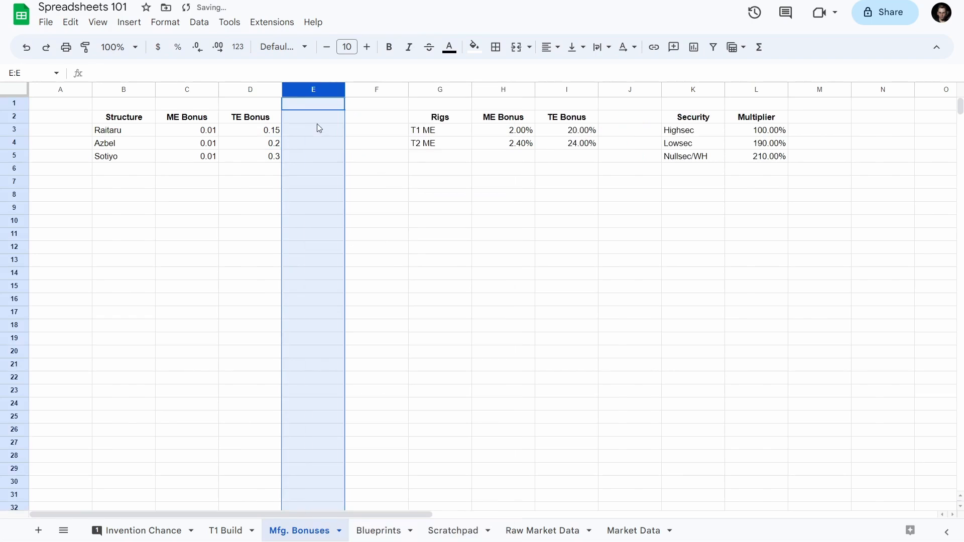
pyautogui.click(312, 125)
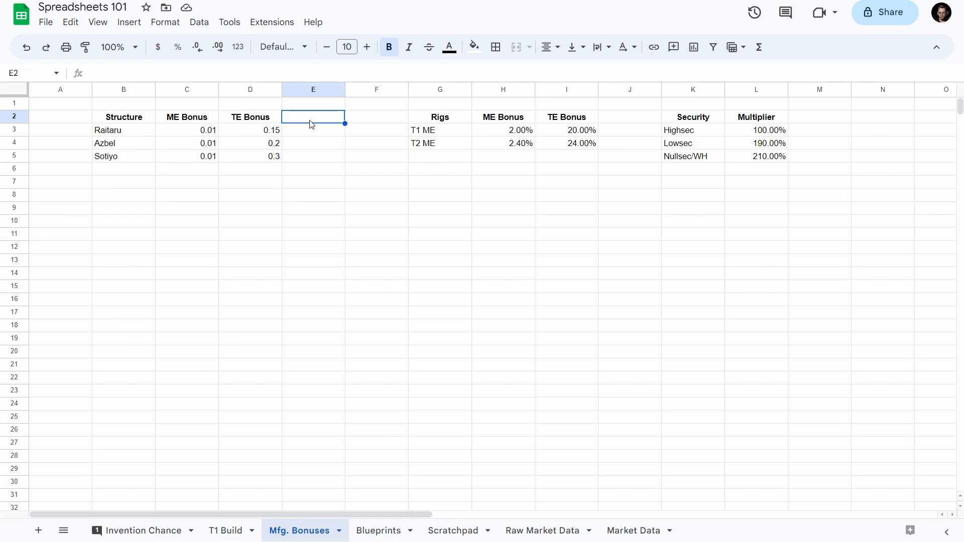
pyautogui.write('Price')
pyautogui.press('BackSpace')
pyautogui.press('BackSpace')
pyautogui.press('BackSpace')
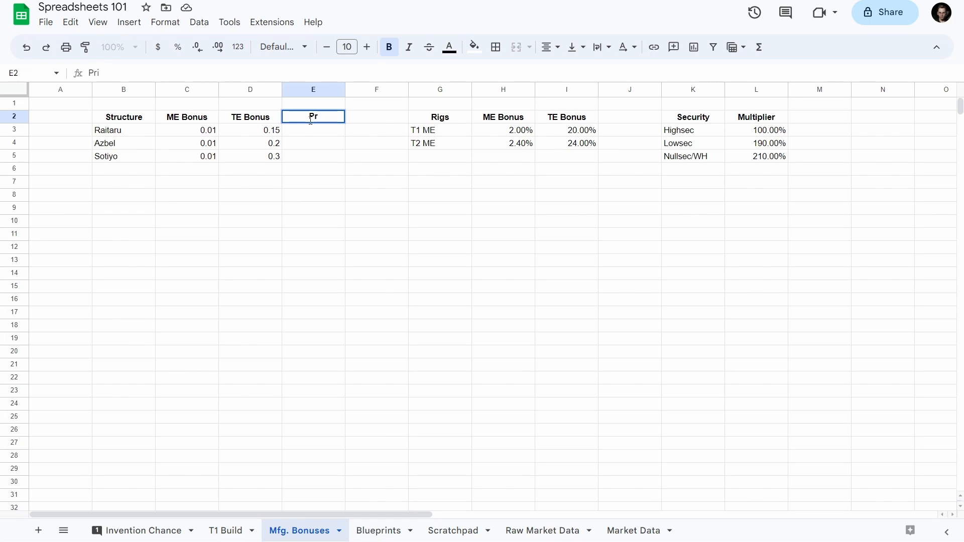
pyautogui.write('Install Bonus')
pyautogui.press('Return')
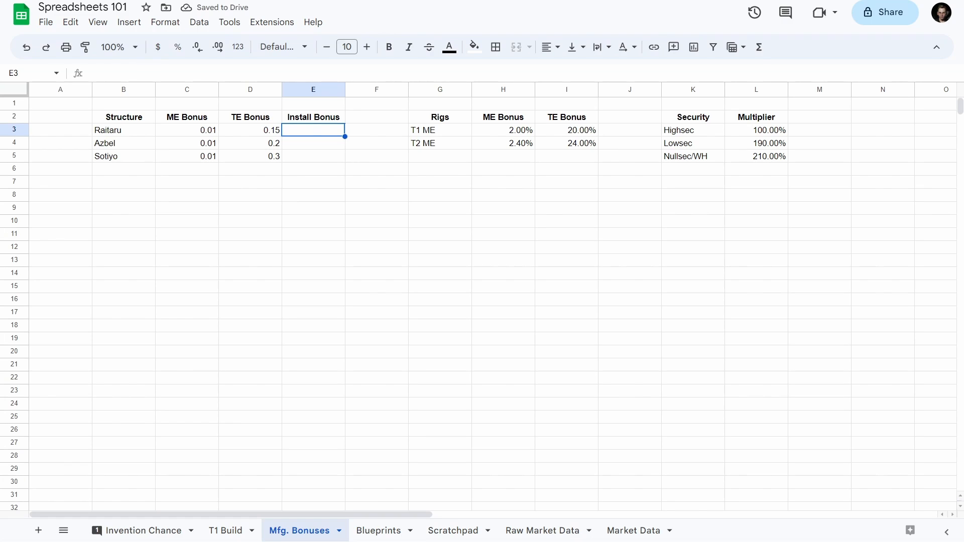
# - Enter the Sotiyo install bonus 0.05 in E5
pyautogui.press('Down')
pyautogui.press('Down')
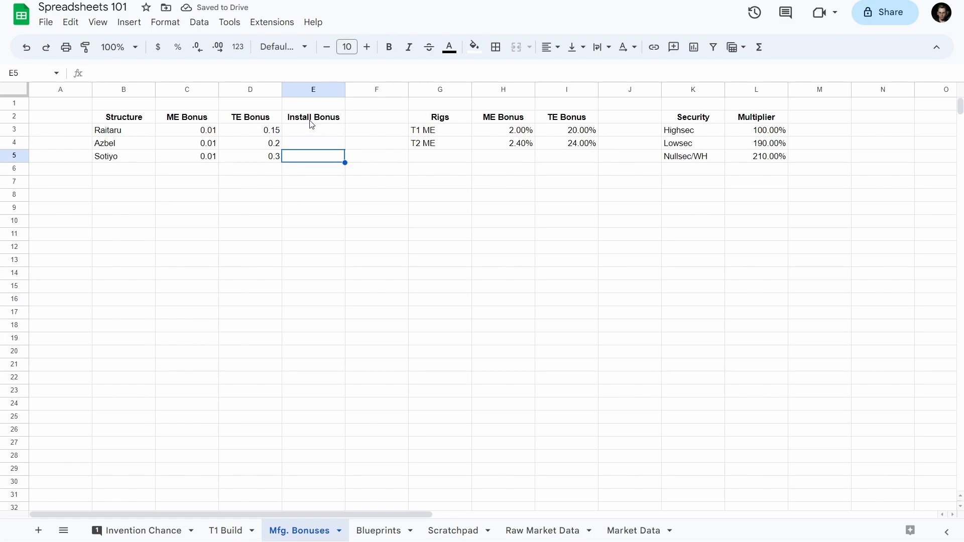
pyautogui.write('0.5')
pyautogui.press('Left')
pyautogui.write('0')
pyautogui.press('Right')
pyautogui.hotkey('ctrl', 'z')
pyautogui.press('Right')
pyautogui.write('.0')
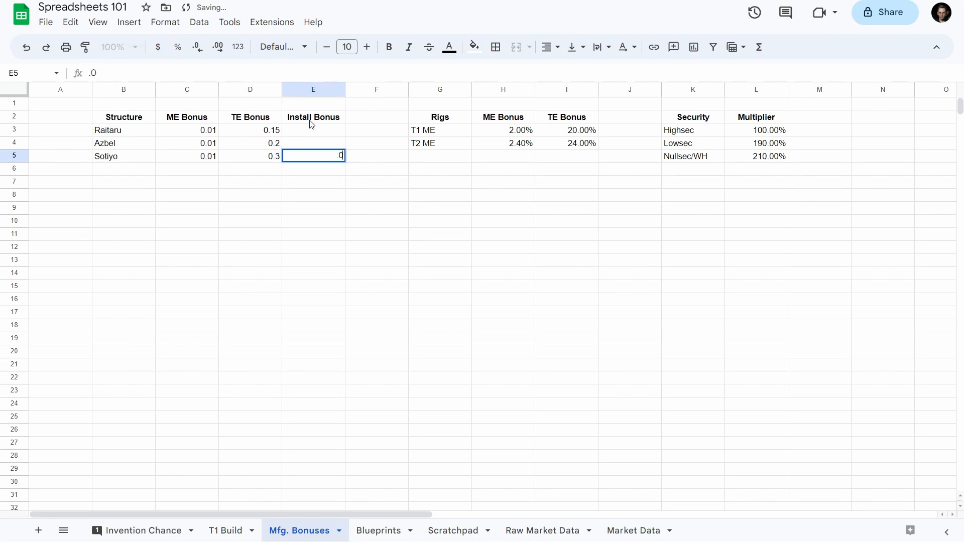
pyautogui.write('5')
pyautogui.press('Up')
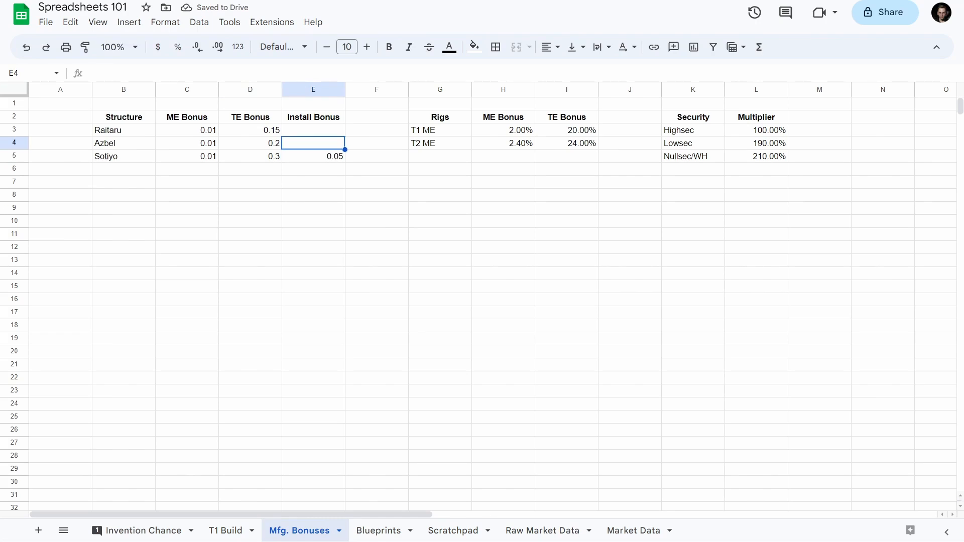
# - Enter the install bonuses 0.04 for Azbel in E4 and 0.03 for Raitaru in E3
pyautogui.write('.04')
pyautogui.press('Return')
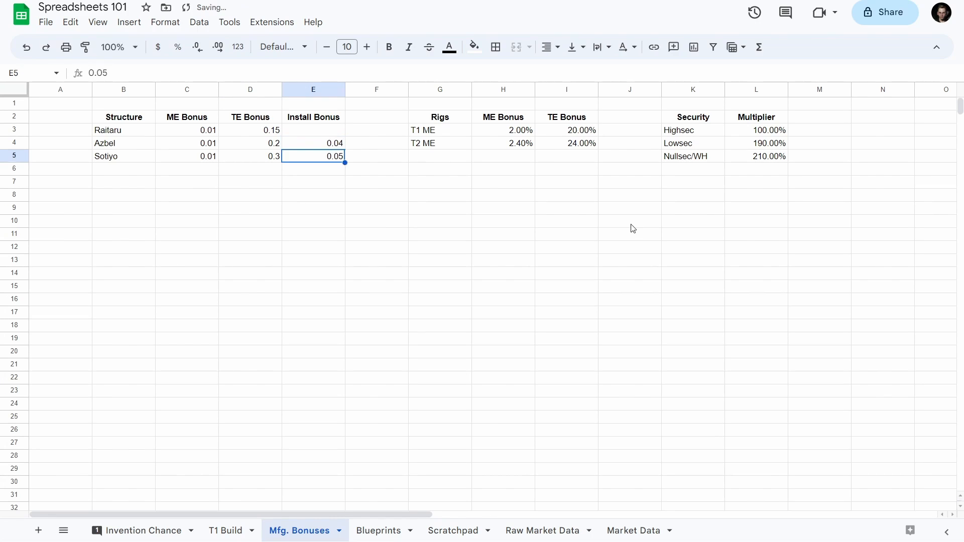
pyautogui.press('Up')
pyautogui.press('Up')
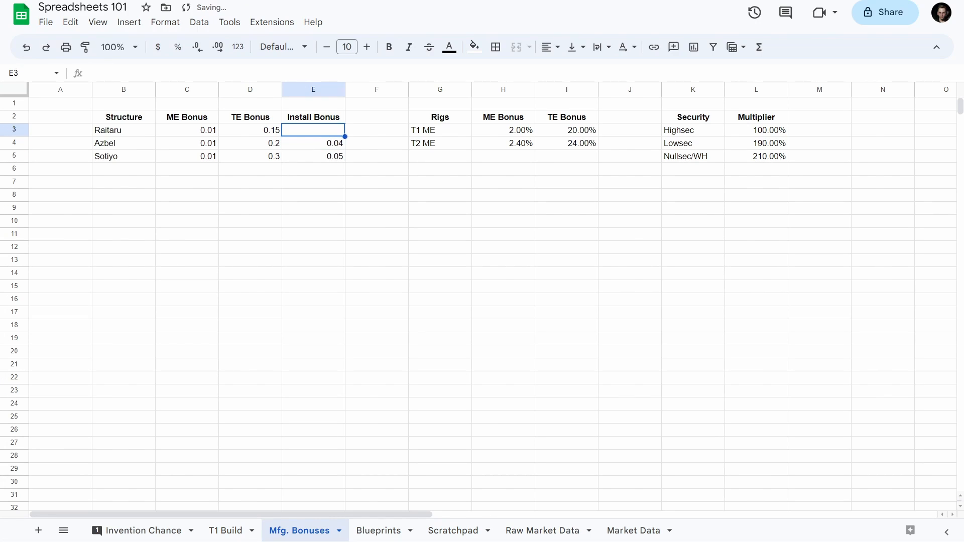
pyautogui.write('.03')
pyautogui.press('Return')
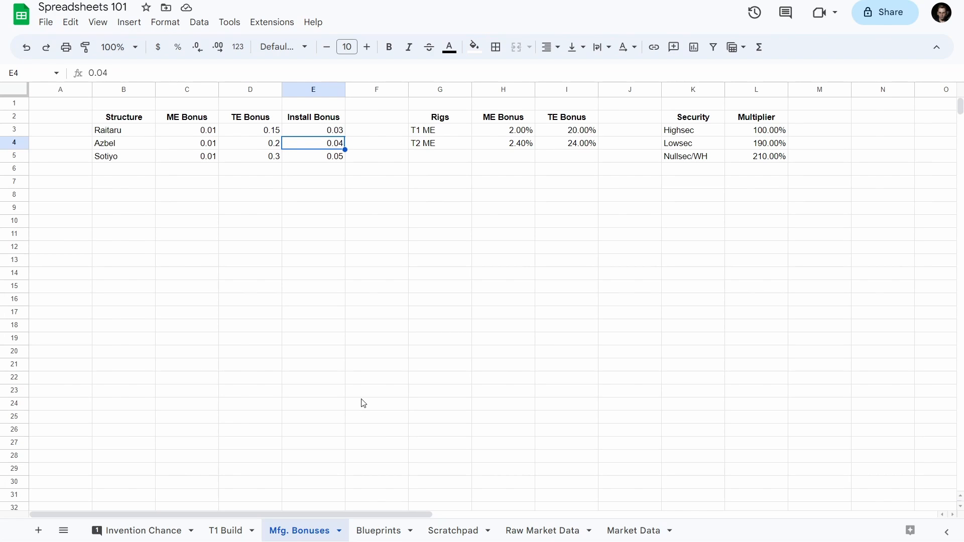
pyautogui.click(132, 210)
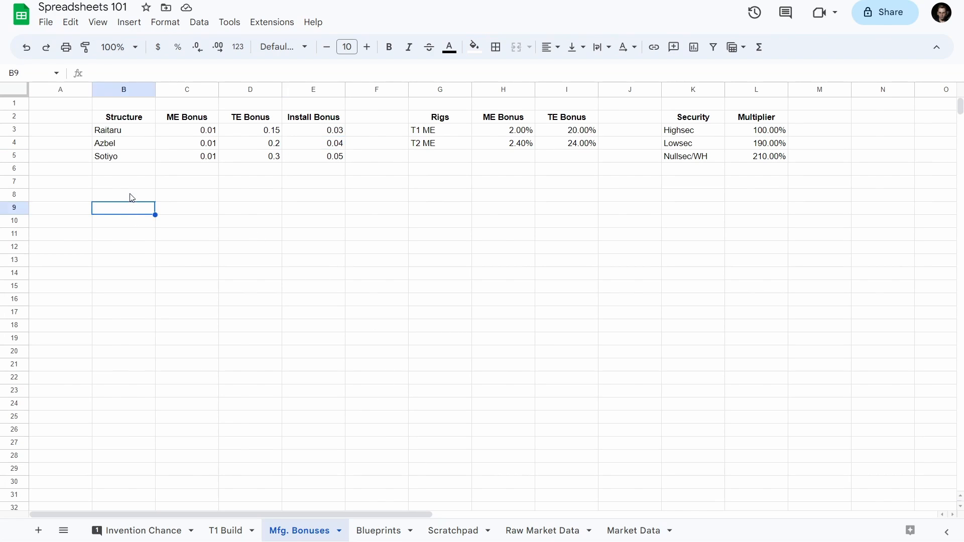
pyautogui.click(132, 197)
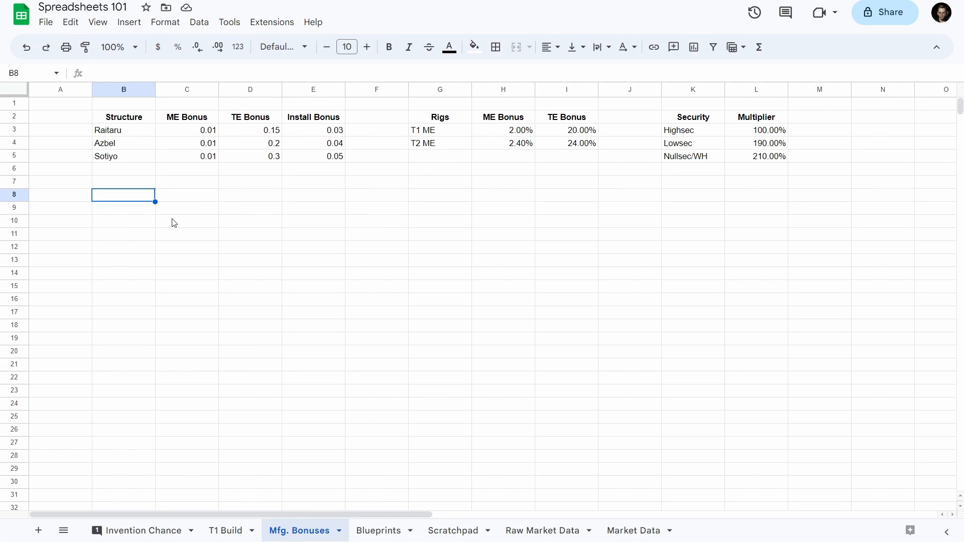
# - Enter the headers Name in B8 and Type in C8 for a new table below the structure bonuses
pyautogui.write('Structu')
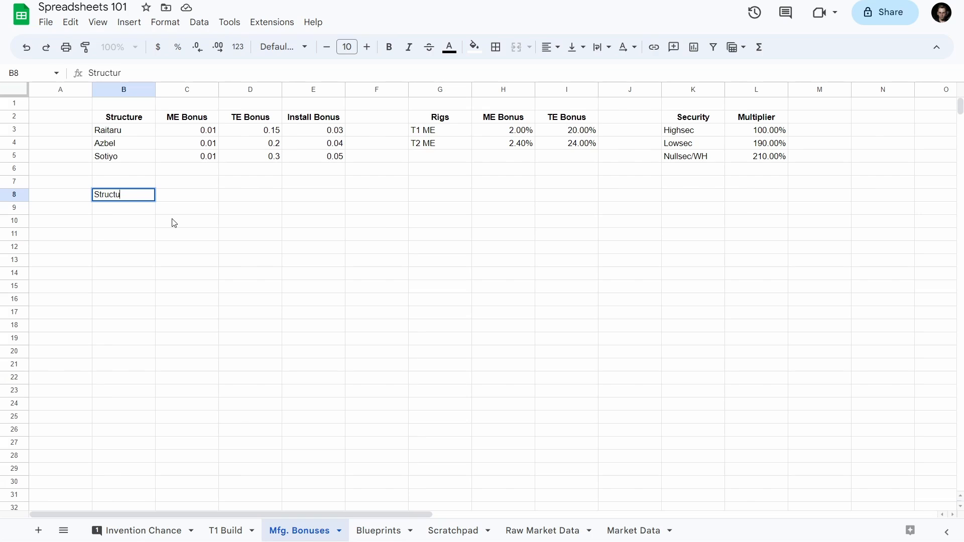
pyautogui.press('BackSpace')
pyautogui.press('BackSpace')
pyautogui.press('BackSpace')
pyautogui.press('BackSpace')
pyautogui.write('Name')
pyautogui.press('Tab')
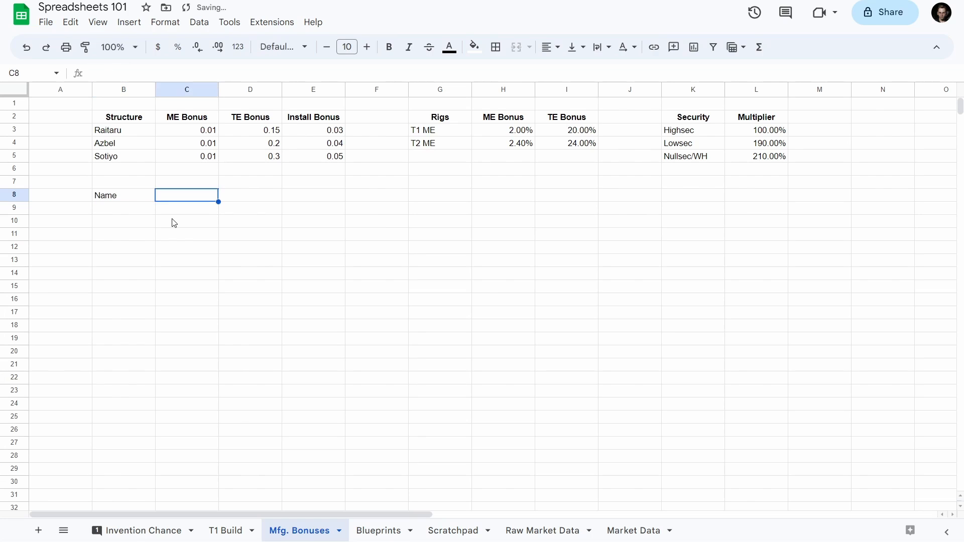
pyautogui.write('Type')
pyautogui.press('Tab')
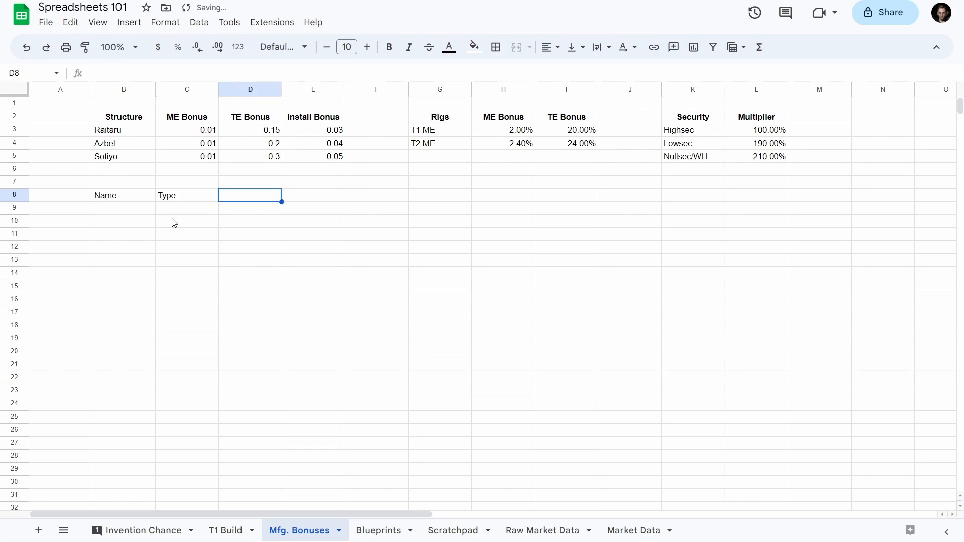
# - Add the headers Rig1 in D8 and Rig 2 in E8
pyautogui.write('Rig1')
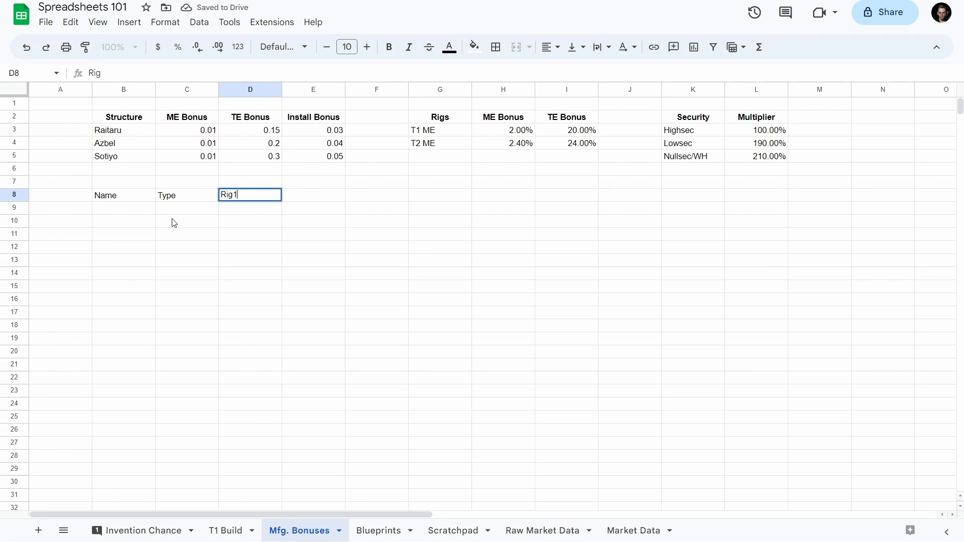
pyautogui.press('Tab')
pyautogui.write('R')
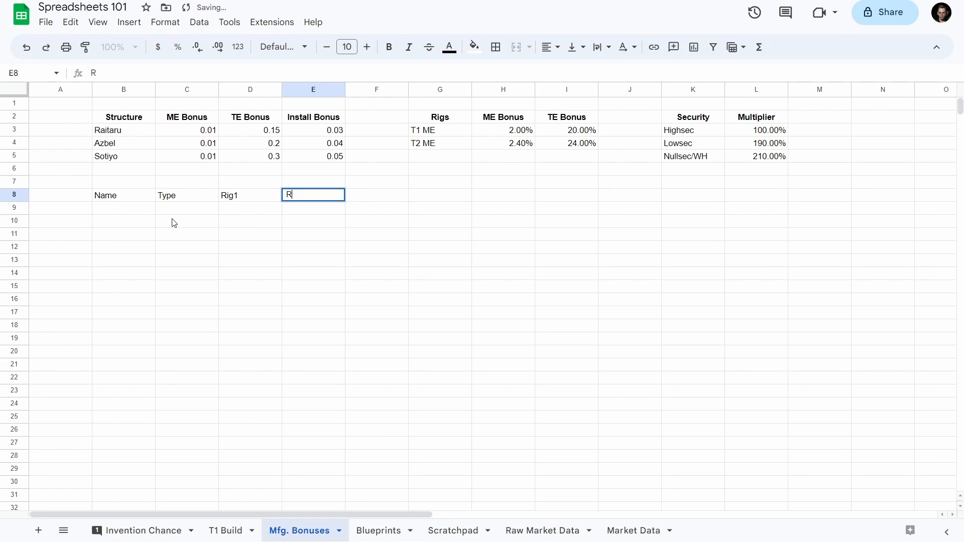
pyautogui.write('Rig 2')
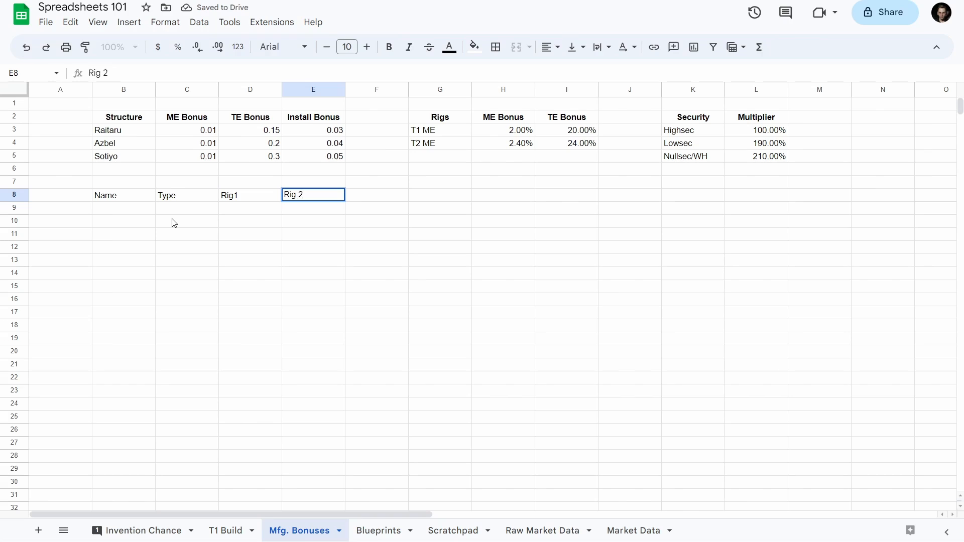
pyautogui.press('Return')
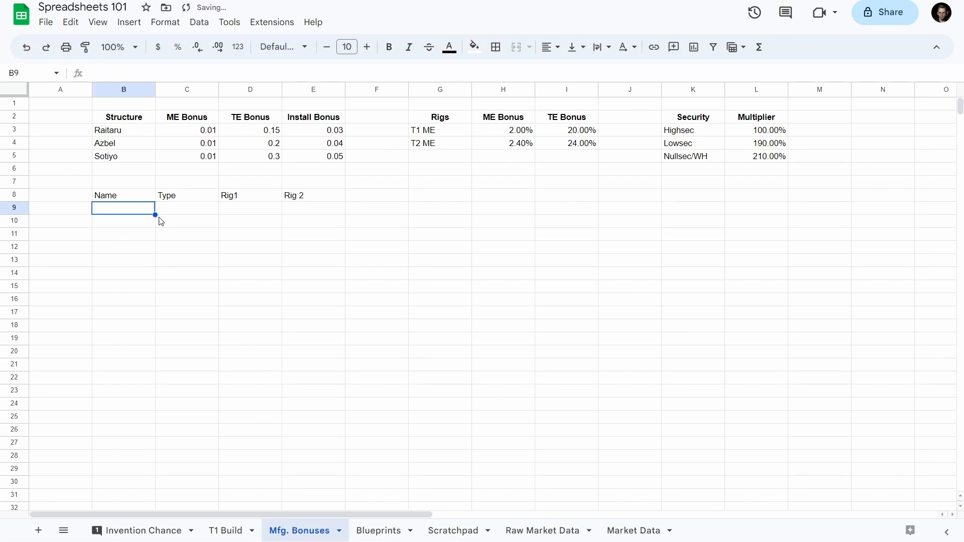
# - Move the Type, Rig1 and Rig 2 headers one column over to D8:F8 and enter the header Security in C8
pyautogui.click(186, 198)
pyautogui.keyDown('shift'); pyautogui.click(303, 199); pyautogui.keyUp('shift')
pyautogui.hotkey('ctrl', 'c')
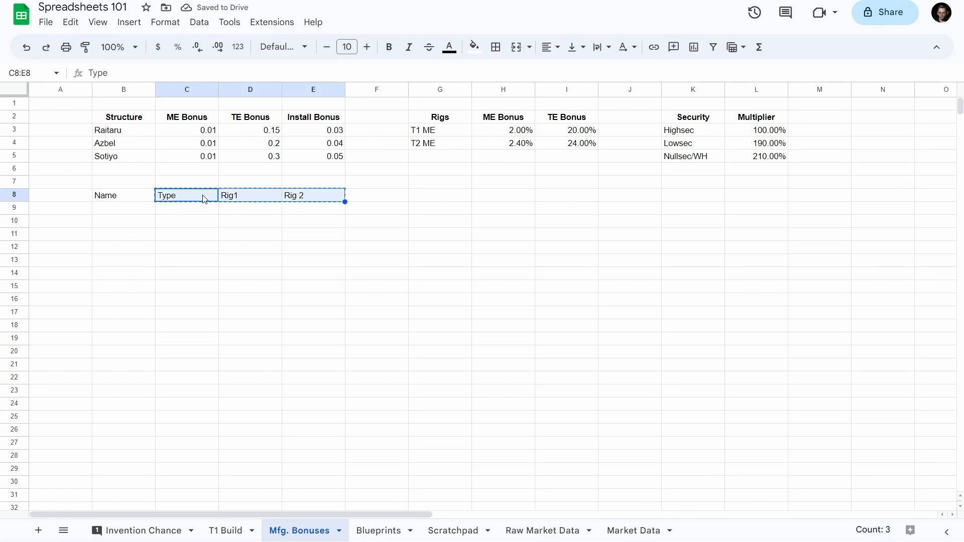
pyautogui.click(245, 198)
pyautogui.hotkey('ctrl', 'v')
pyautogui.click(168, 198)
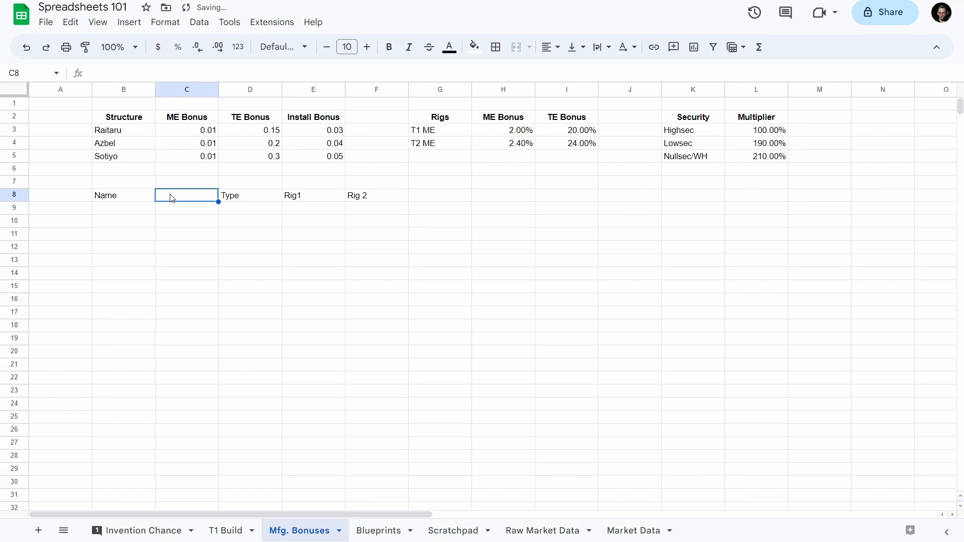
pyautogui.write('Security')
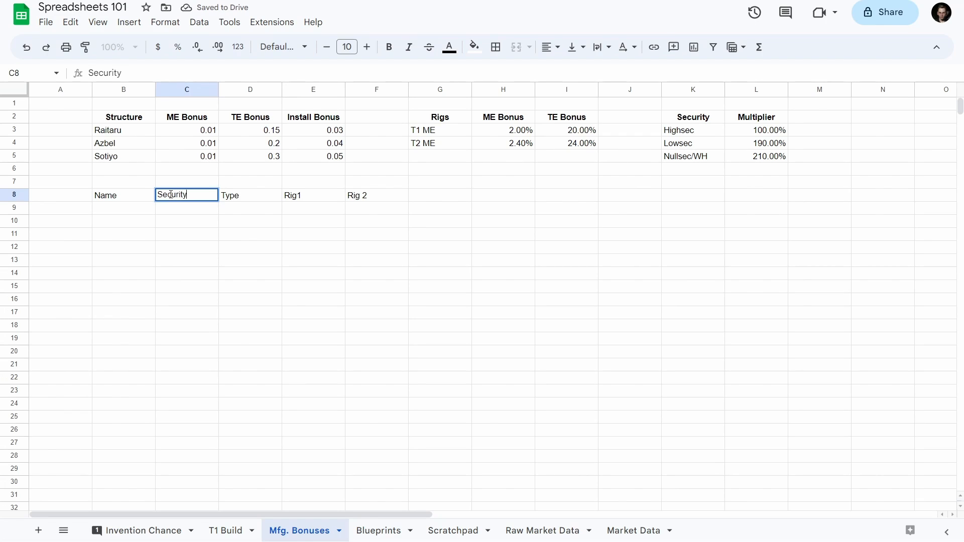
pyautogui.press('Return')
# - Make the header row B8:F8 bold and center-aligned
pyautogui.click(151, 198)
pyautogui.hotkey('ctrl', 'shift', 'Right')
pyautogui.hotkey('ctrl', 'b')
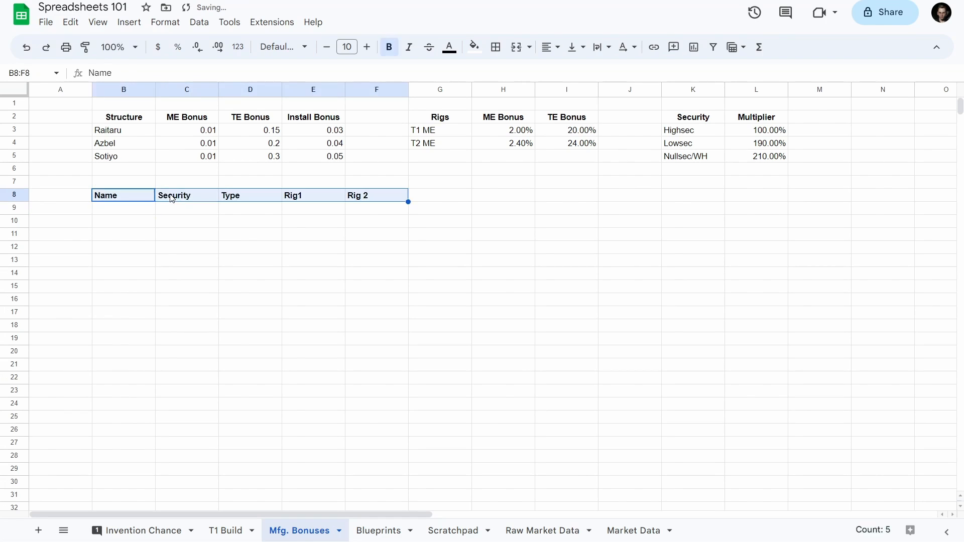
pyautogui.click(550, 47)
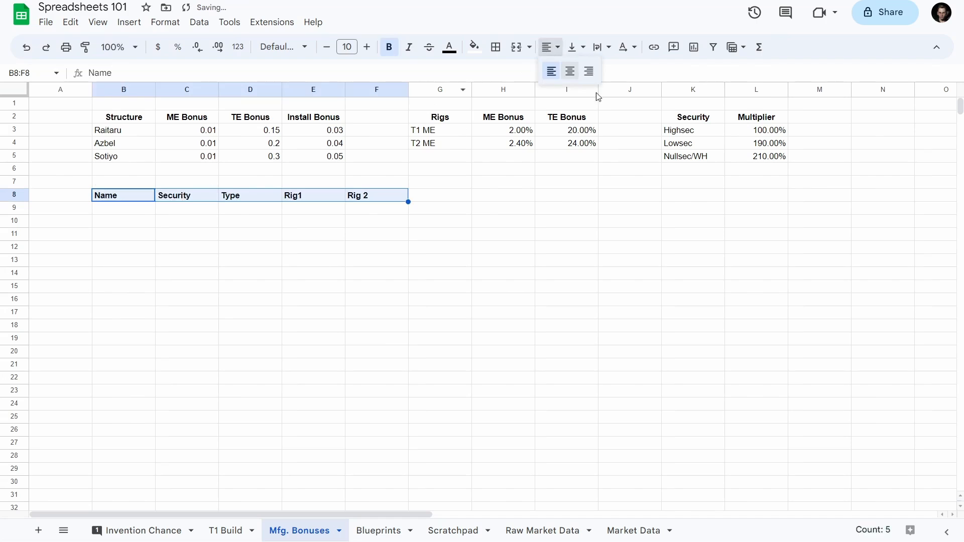
pyautogui.click(568, 75)
# - Enter the first structure's name in B9 under Name
pyautogui.click(117, 208)
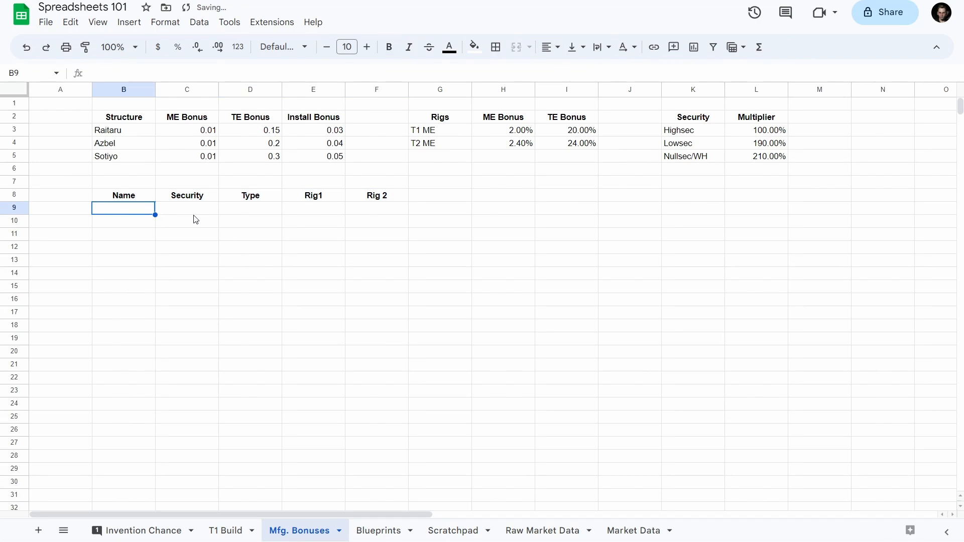
pyautogui.write('Ari')
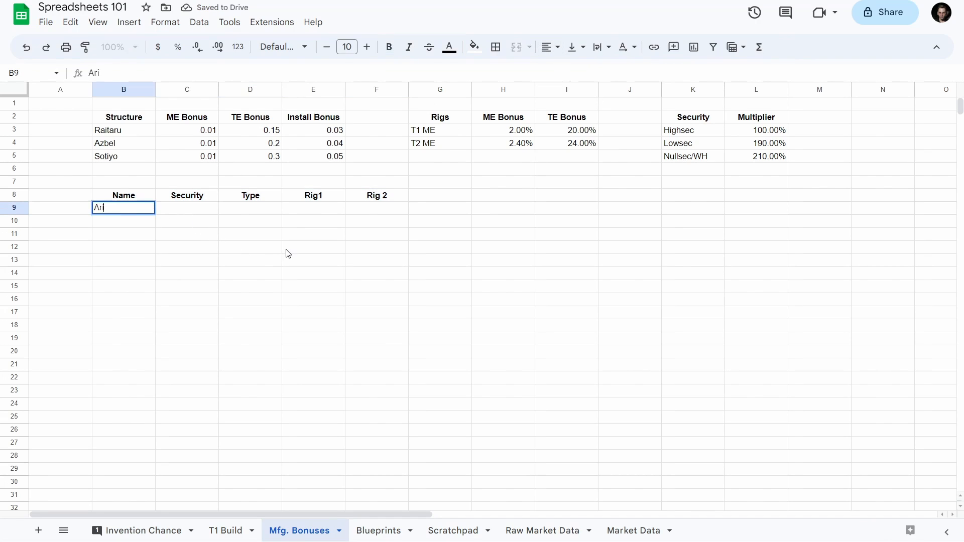
pyautogui.write("adne's")
pyautogui.press('Tab')
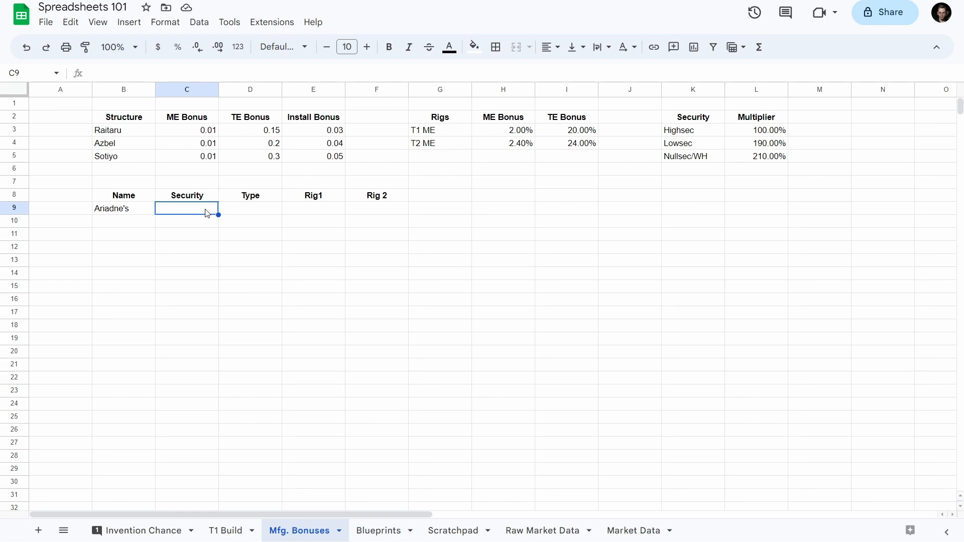
# - Add a dropdown data validation rule to C9 that takes its options from a range
pyautogui.rightClick(207, 214)
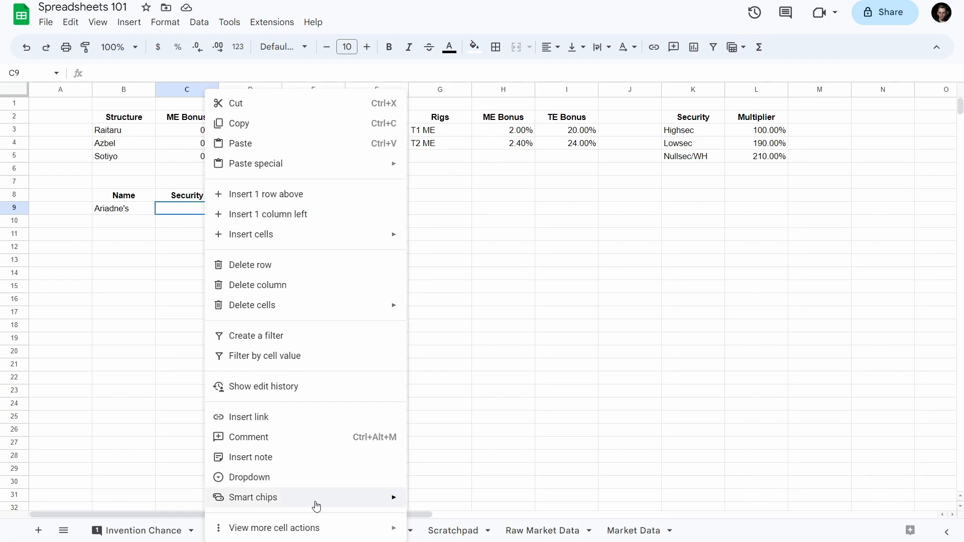
pyautogui.click(297, 478)
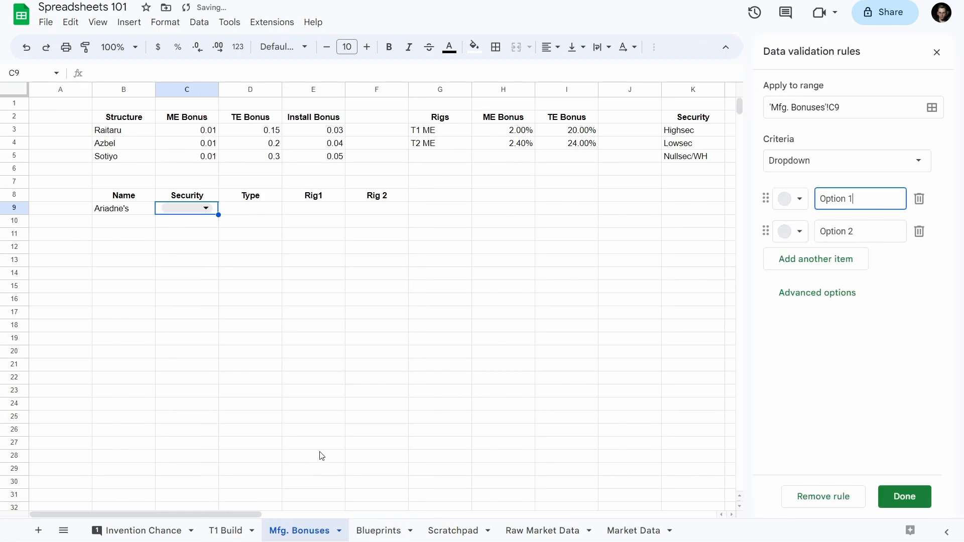
pyautogui.click(840, 162)
pyautogui.click(824, 179)
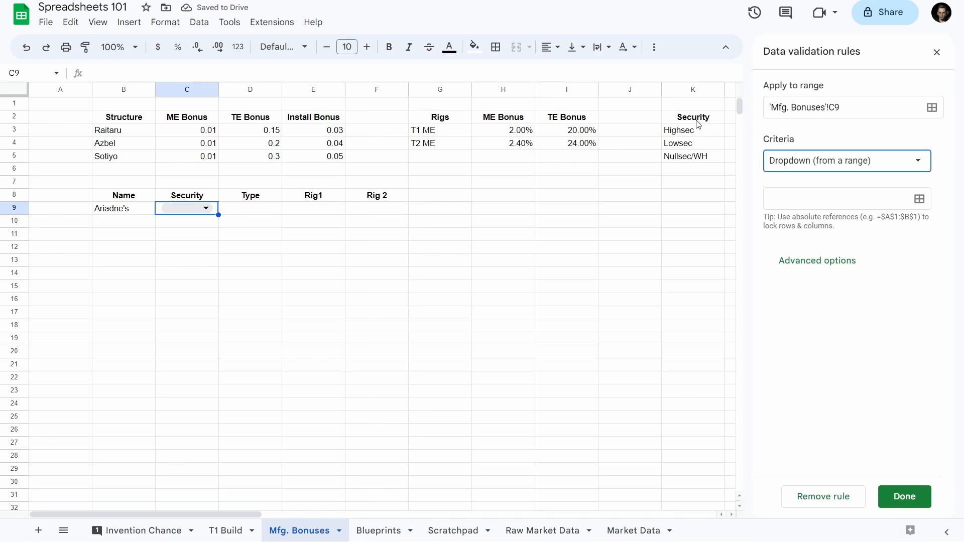
# - Set the C9 dropdown's source range to K2:L5, the whole Security table
pyautogui.moveTo(697, 123); pyautogui.dragTo(456, 162)
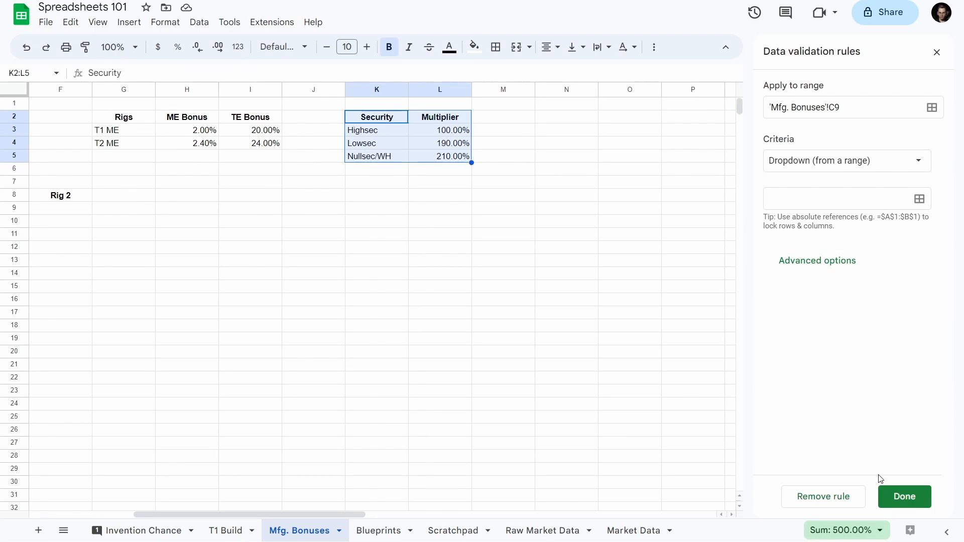
pyautogui.click(920, 200)
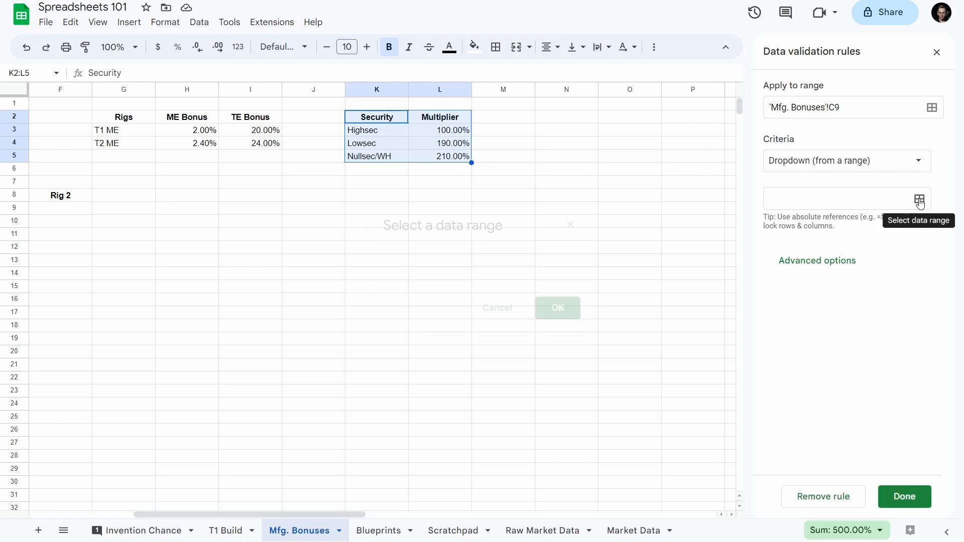
pyautogui.moveTo(373, 119); pyautogui.dragTo(444, 157)
pyautogui.click(557, 308)
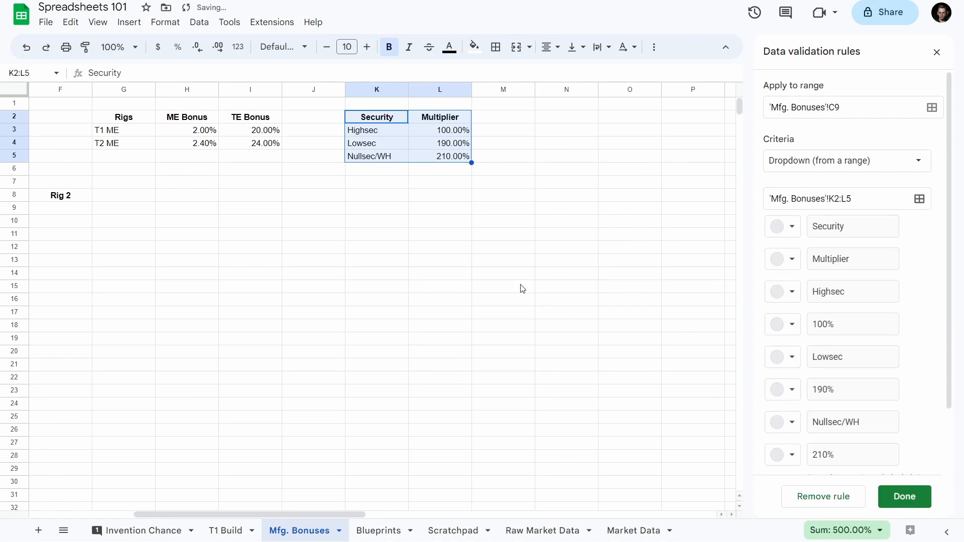
pyautogui.scroll(-2, 900, 315)
pyautogui.scroll(2, 900, 315)
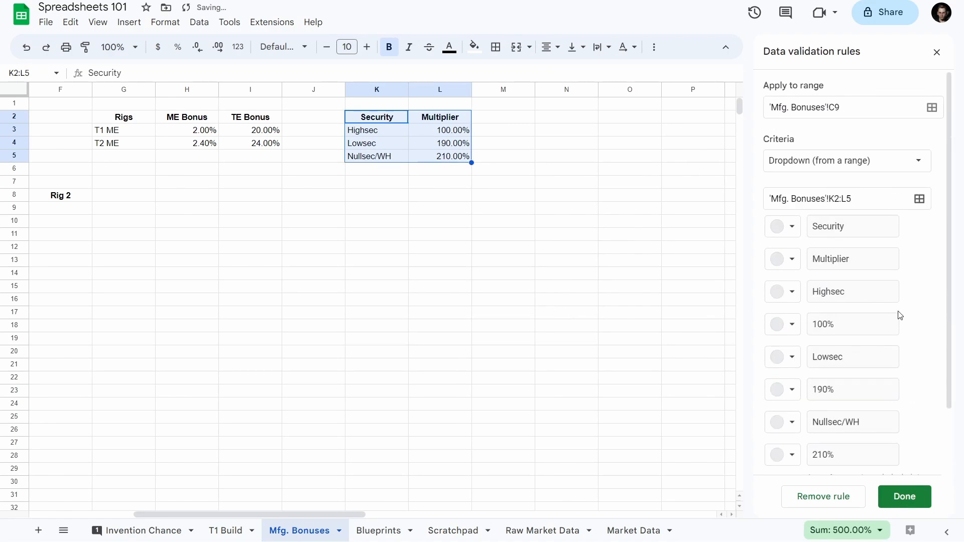
# - Change the C9 dropdown's source range to K2:K5 and review the rule's advanced options
pyautogui.click(920, 199)
pyautogui.moveTo(376, 118); pyautogui.dragTo(376, 156)
pyautogui.click(557, 307)
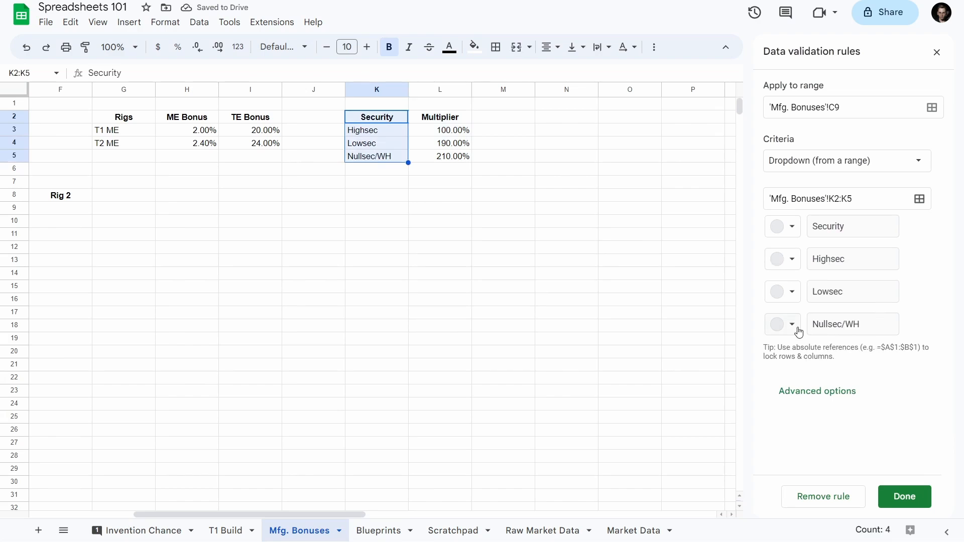
pyautogui.click(834, 395)
pyautogui.scroll(-3, 865, 396)
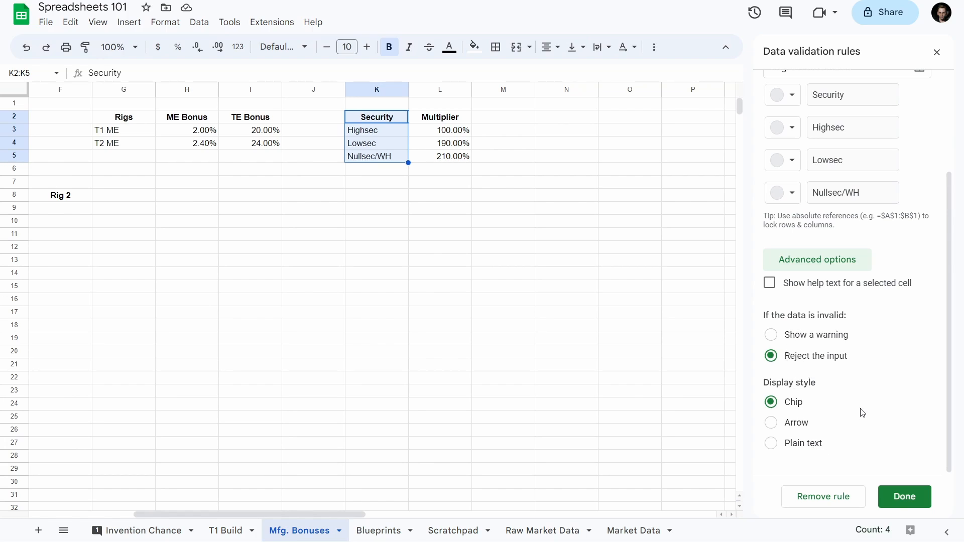
pyautogui.scroll(5, 863, 413)
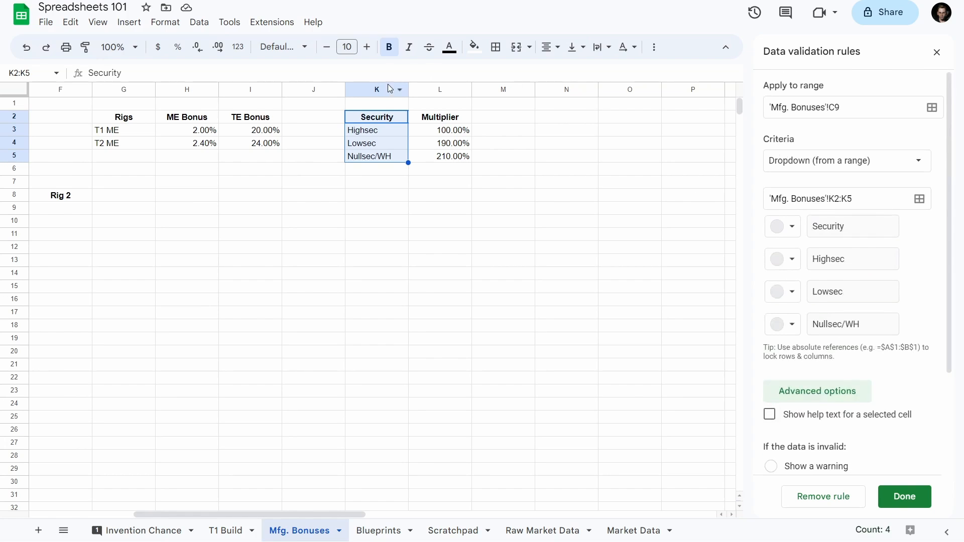
# - Set the C9 dropdown's source range to K3:K5, leaving out the Security header, and save the rule
pyautogui.click(377, 119)
pyautogui.moveTo(379, 129); pyautogui.dragTo(379, 156)
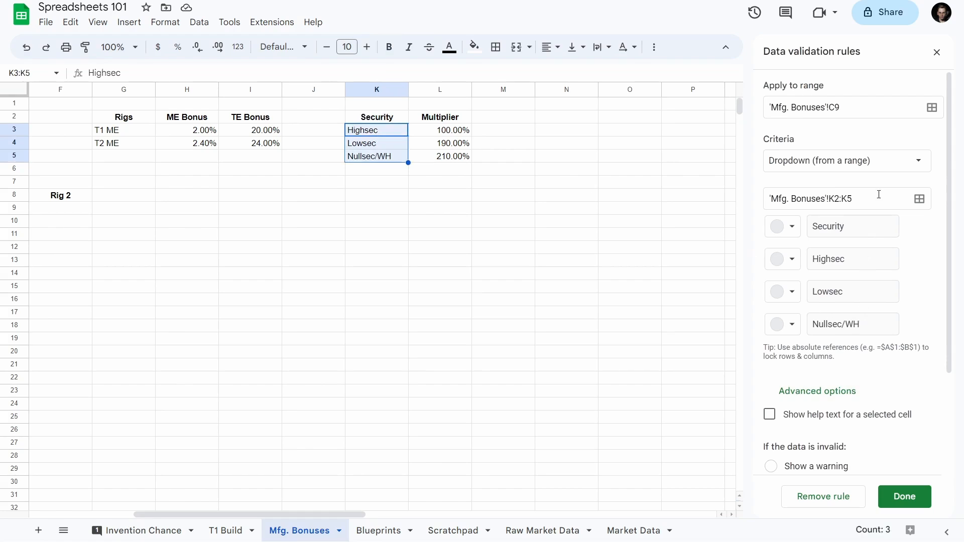
pyautogui.click(919, 199)
pyautogui.moveTo(378, 132); pyautogui.dragTo(380, 160)
pyautogui.click(563, 311)
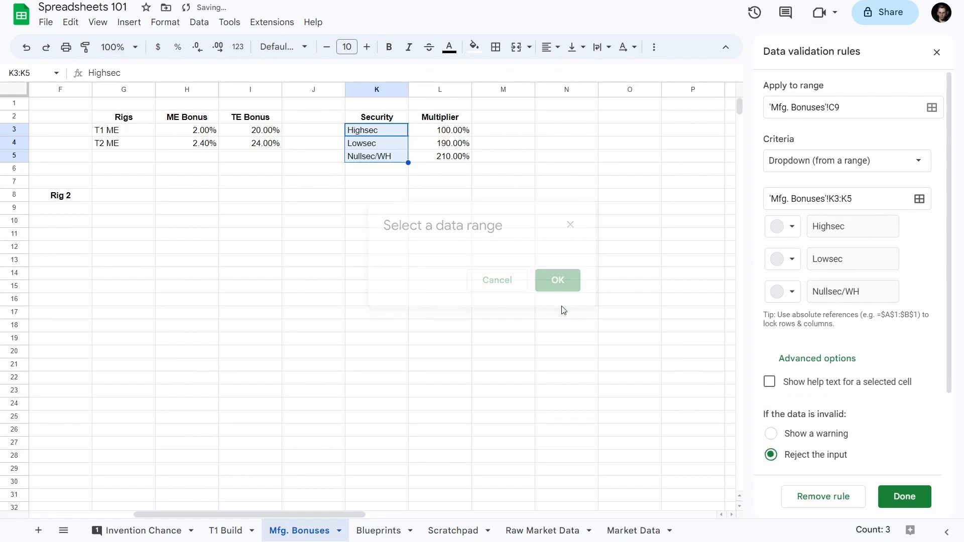
pyautogui.click(904, 499)
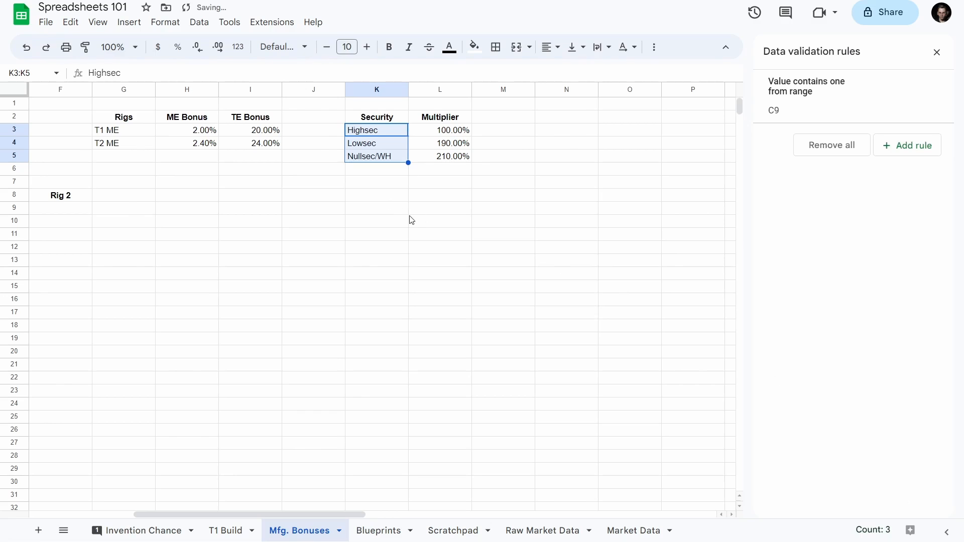
pyautogui.hscroll(-5, 414, 221)
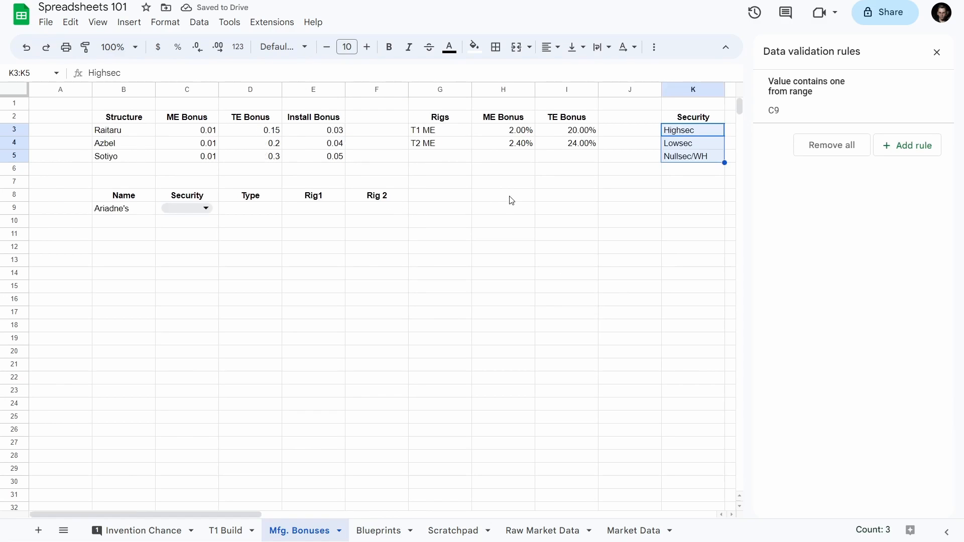
pyautogui.hscroll(2, 664, 136)
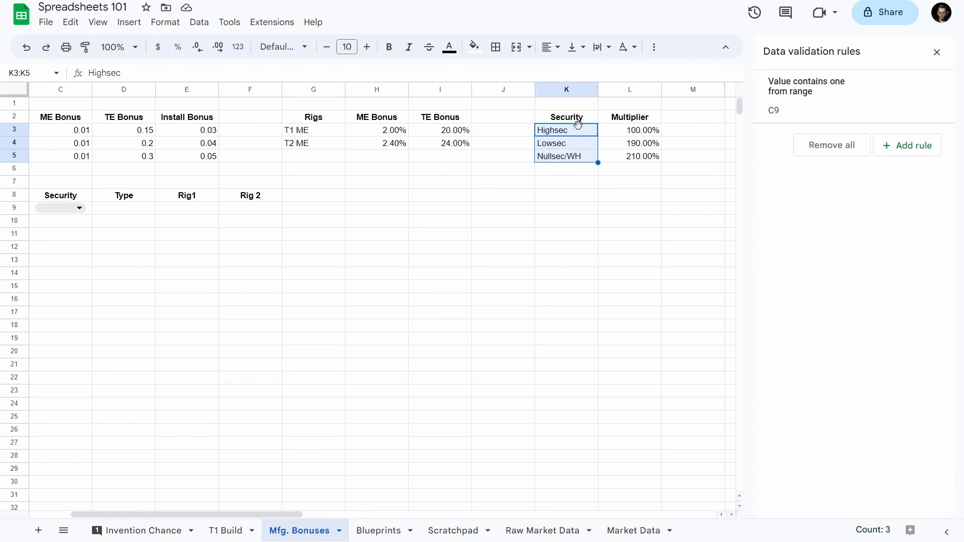
pyautogui.hscroll(-2, 422, 166)
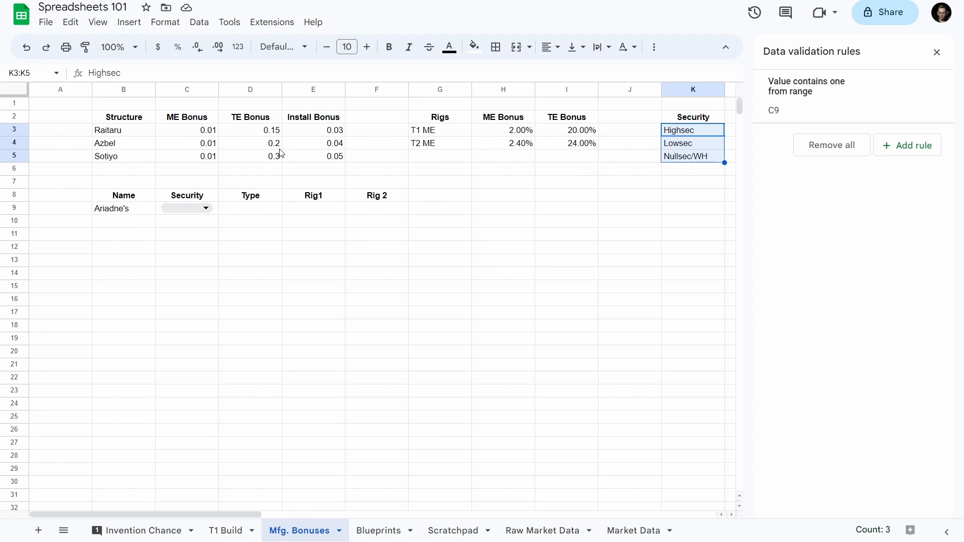
pyautogui.moveTo(118, 200); pyautogui.dragTo(366, 266)
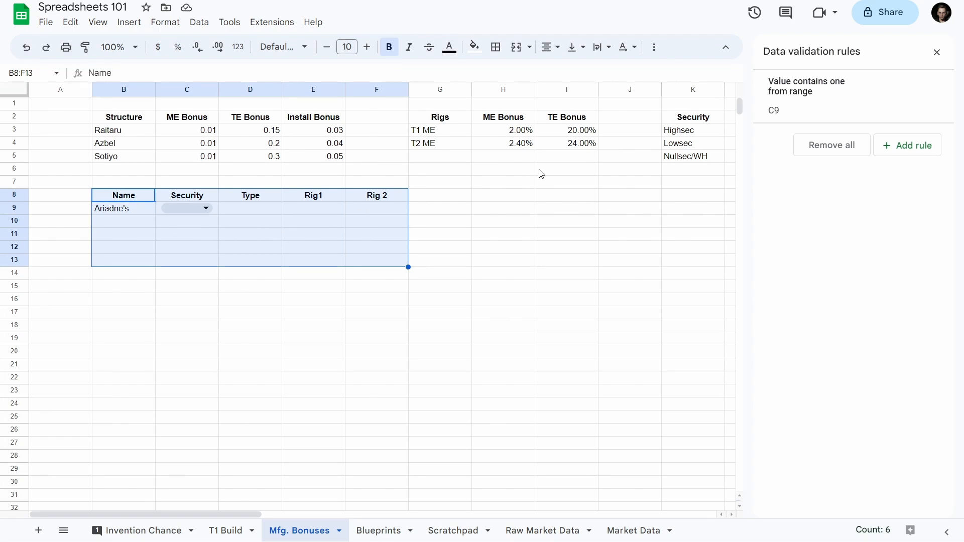
pyautogui.hscroll(2, 565, 182)
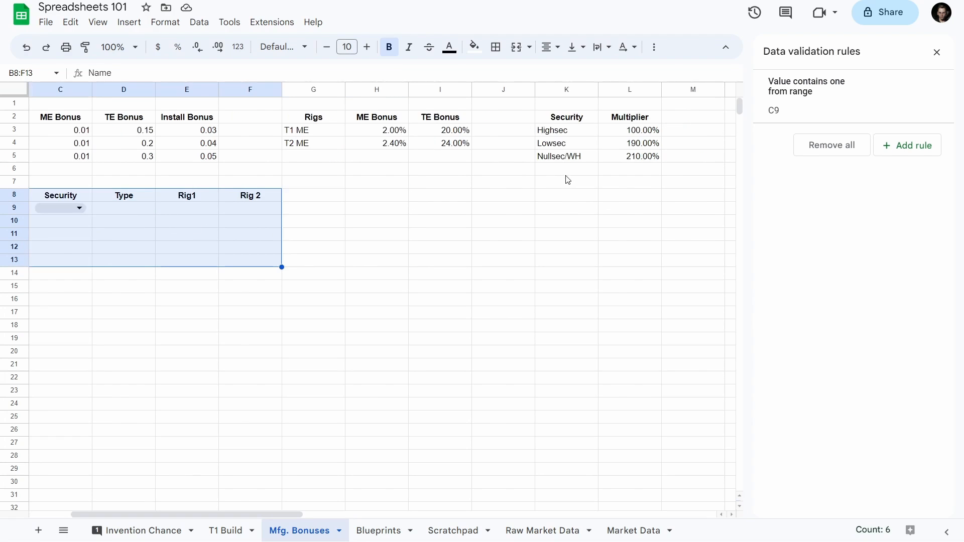
pyautogui.click(565, 131)
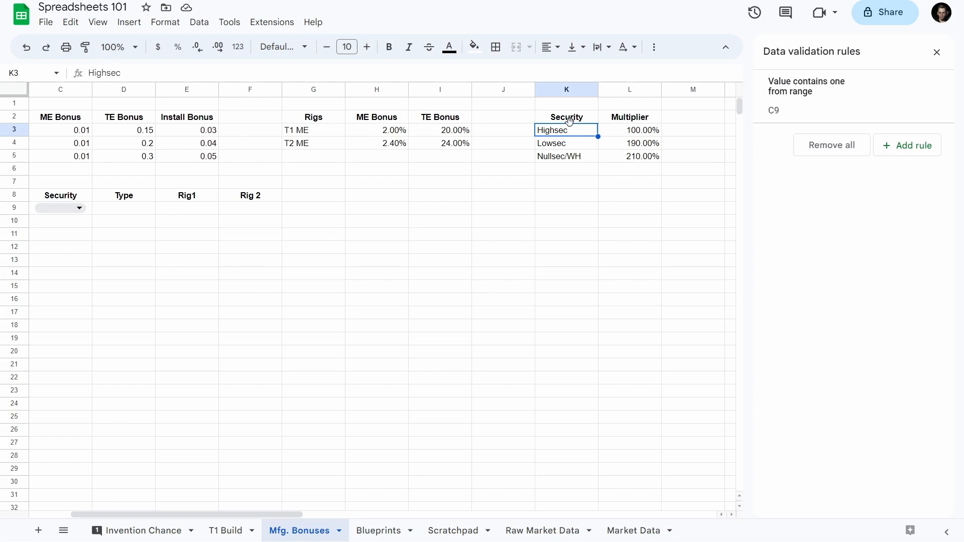
pyautogui.moveTo(578, 121); pyautogui.dragTo(629, 164)
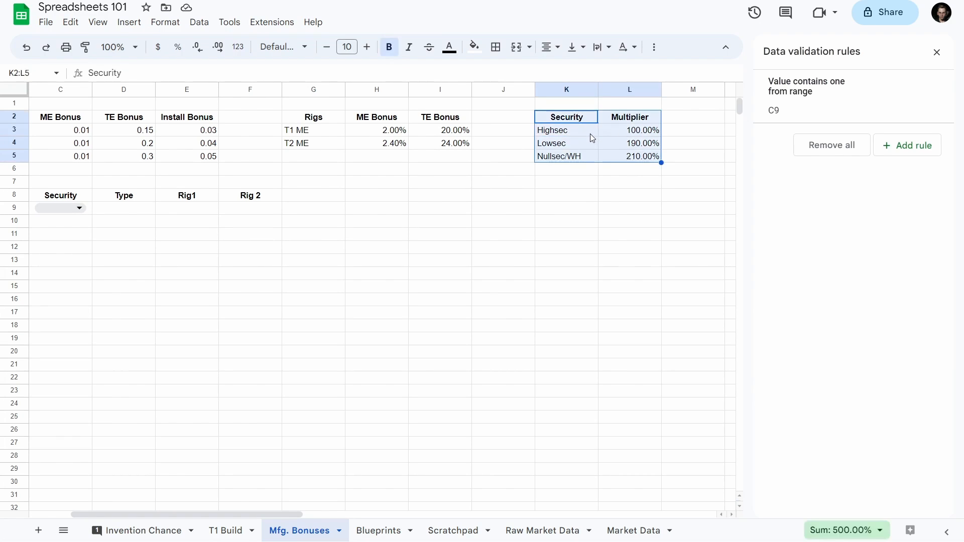
# - Name the selected Security table range K2:L5 as SecurityMultiplier
pyautogui.click(24, 71)
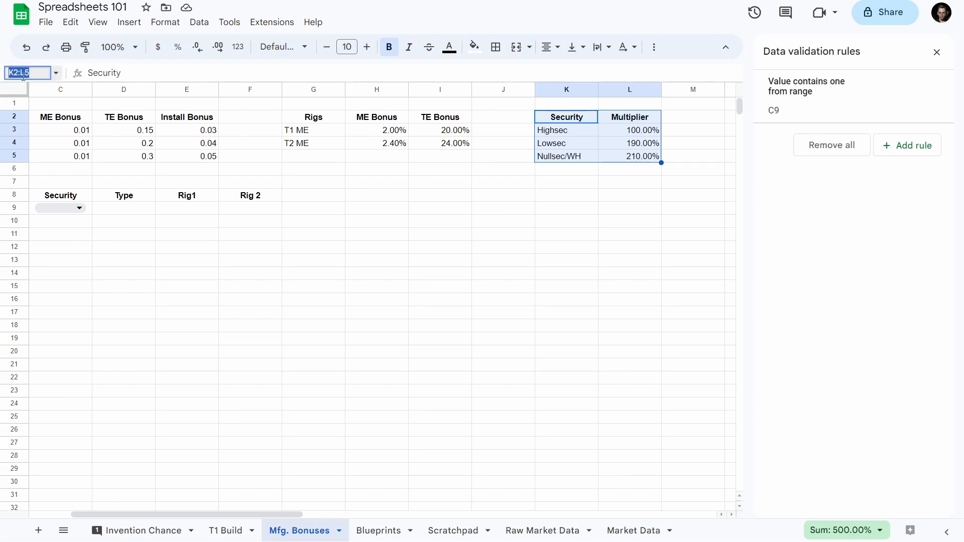
pyautogui.write('Secu')
pyautogui.write('rityMultiplier')
pyautogui.press('Return')
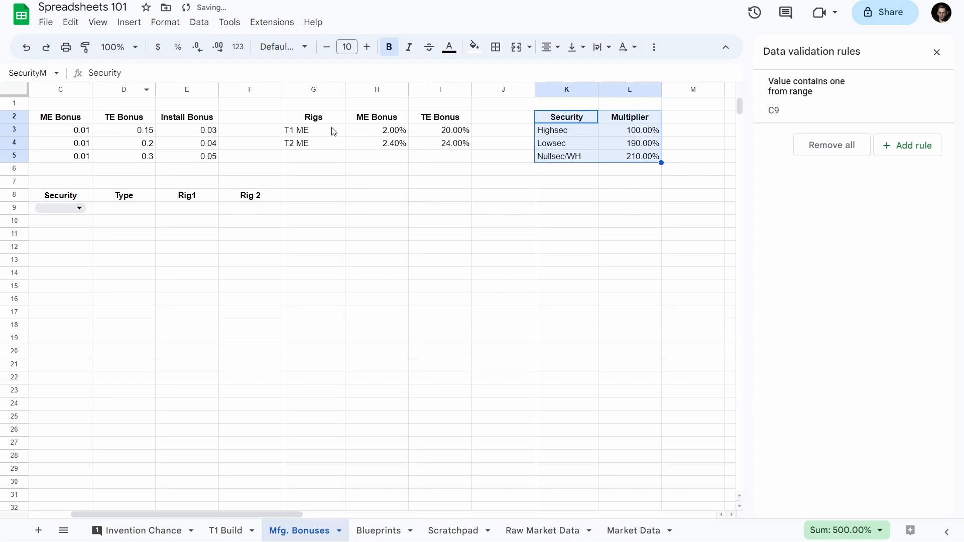
# - Name the Rigs table range G2:I4, including its headers, as RigMultipli
pyautogui.moveTo(314, 117); pyautogui.dragTo(441, 144)
pyautogui.click(34, 75)
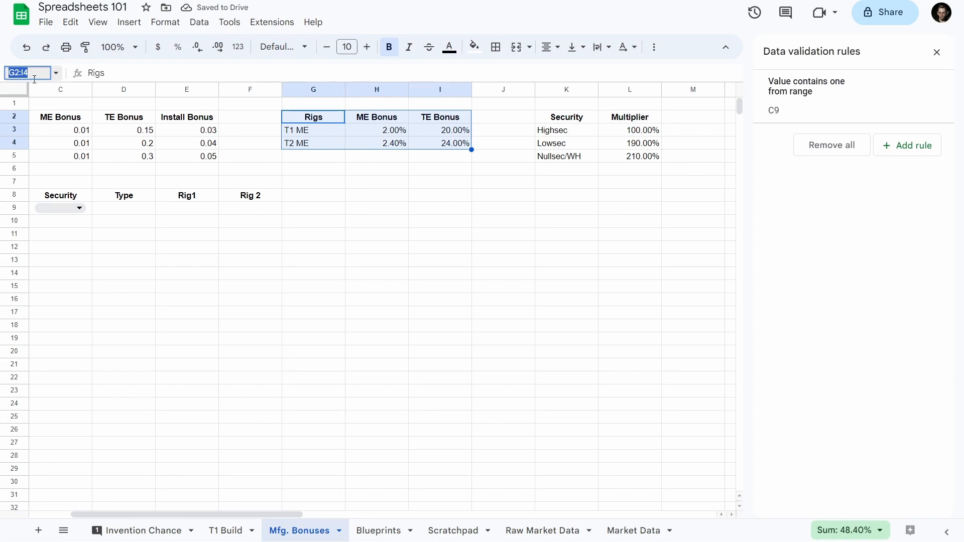
pyautogui.write('RigMulti')
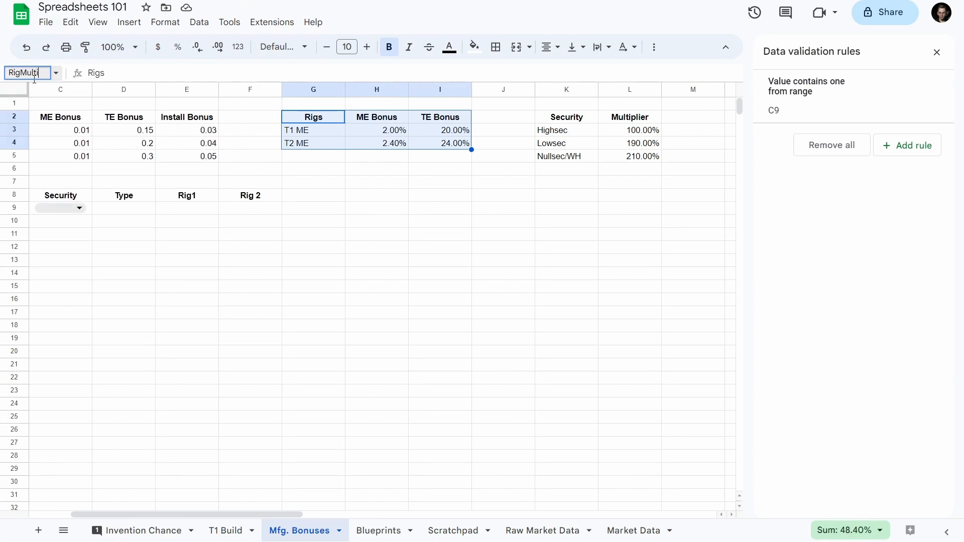
pyautogui.write('pli')
pyautogui.press('Return')
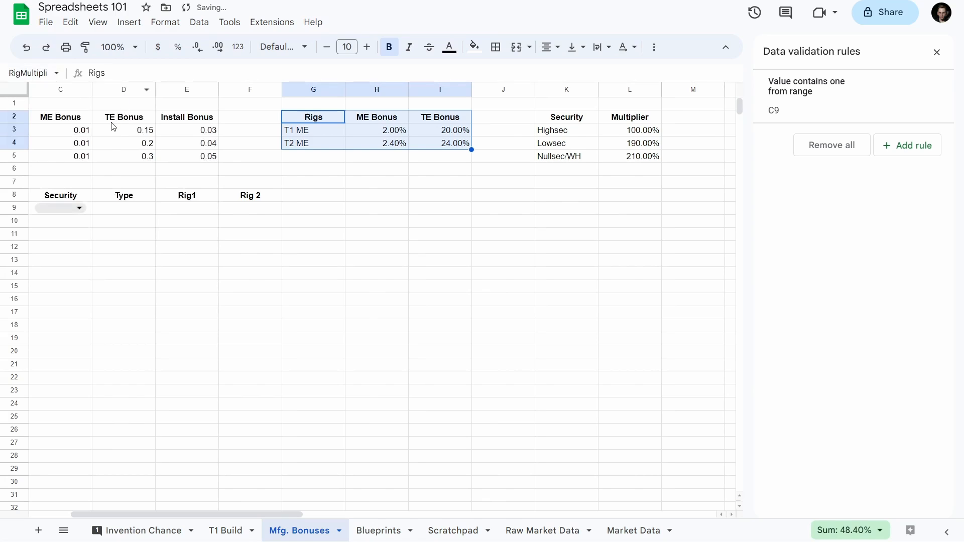
# - Name the Structure table range B2:E5, including its headers, as StructureMultiplier
pyautogui.hscroll(-2, 121, 124)
pyautogui.moveTo(139, 123); pyautogui.dragTo(326, 157)
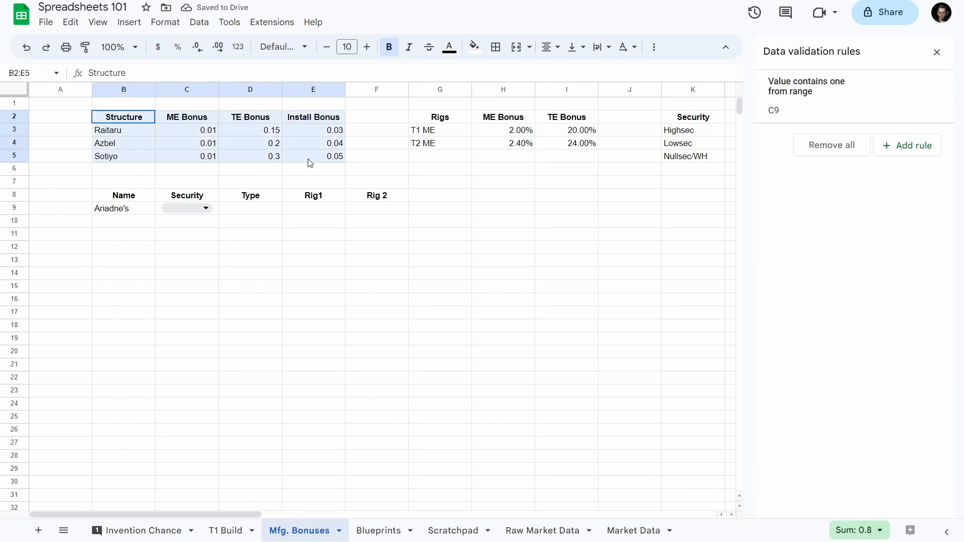
pyautogui.click(42, 77)
pyautogui.write('Struct')
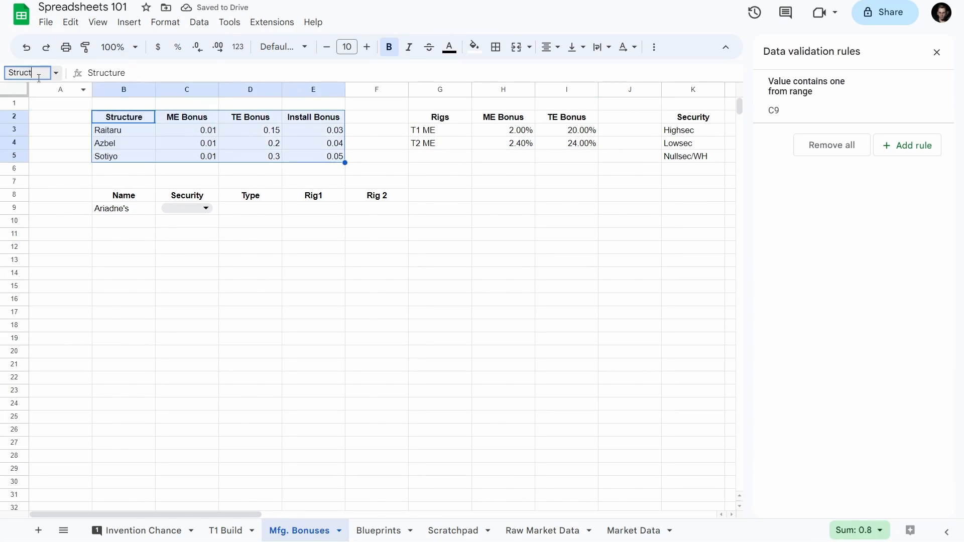
pyautogui.write('ureMultiplier')
pyautogui.press('Return')
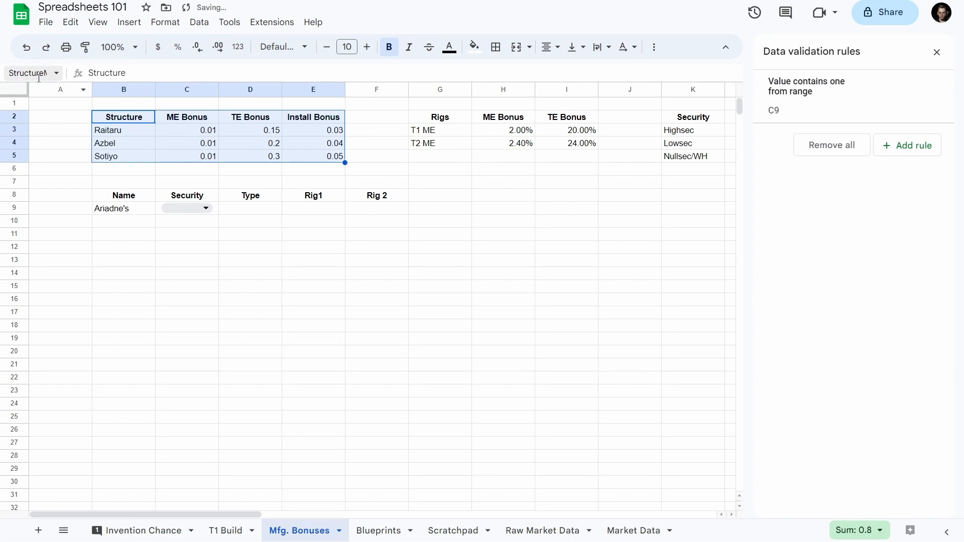
# - Reselect K3:K5 as the source range of the C9 Security dropdown rule and save the rule
pyautogui.click(217, 212)
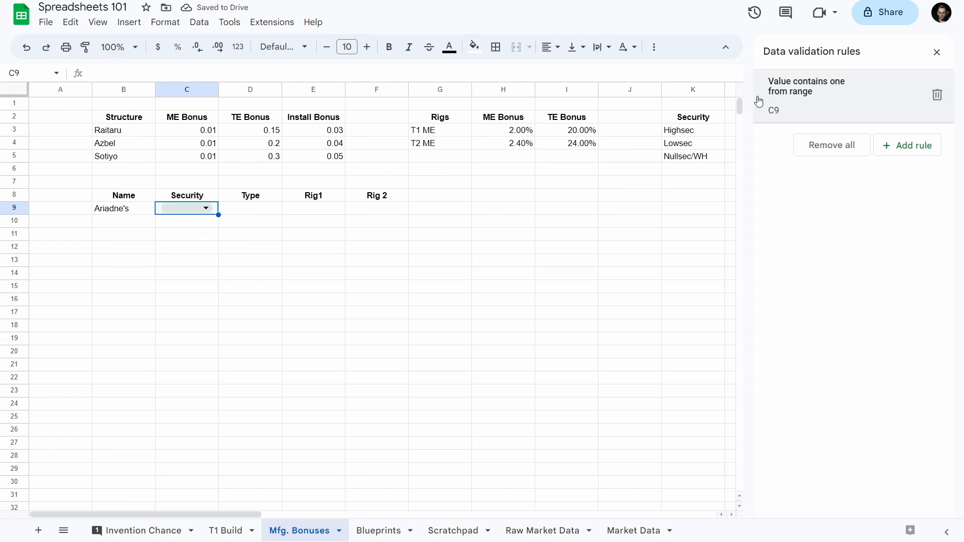
pyautogui.click(799, 103)
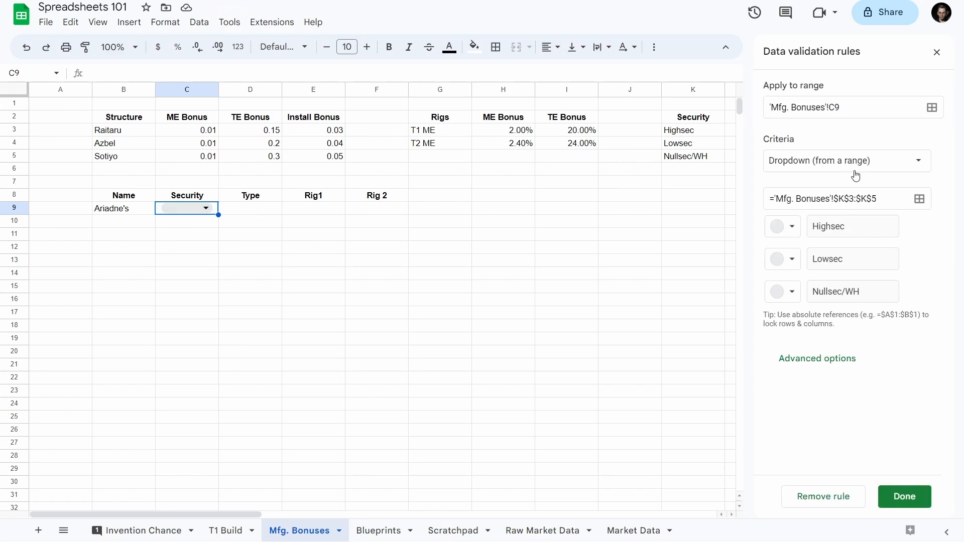
pyautogui.click(920, 199)
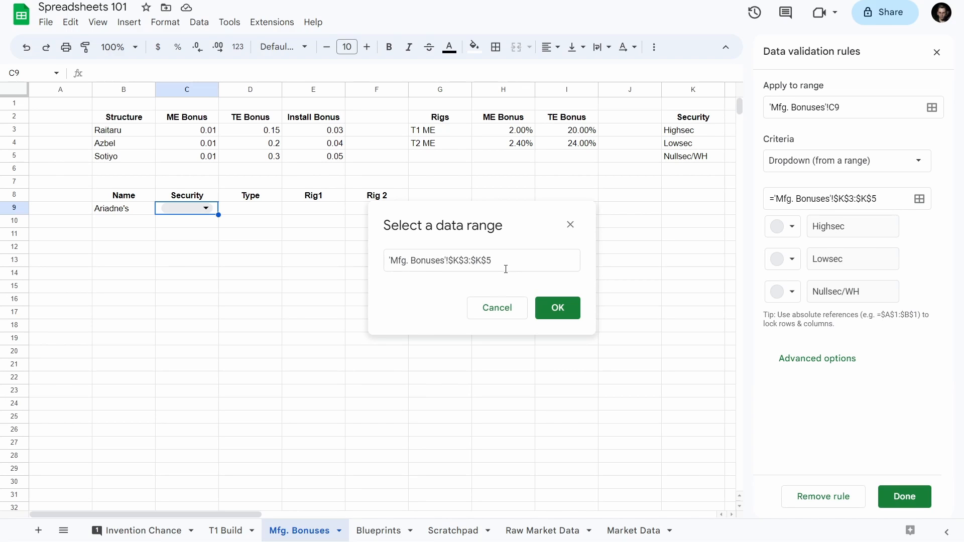
pyautogui.moveTo(695, 133); pyautogui.dragTo(688, 156)
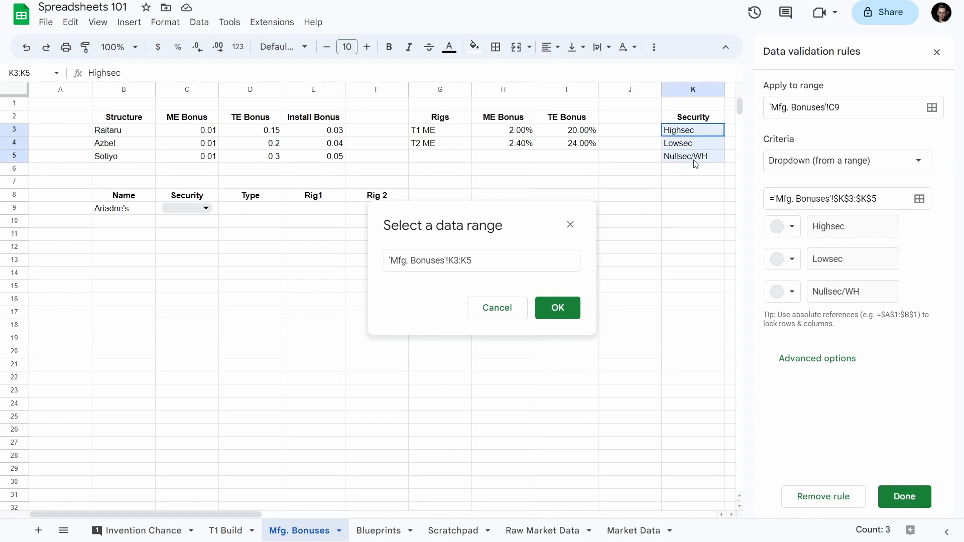
pyautogui.click(558, 310)
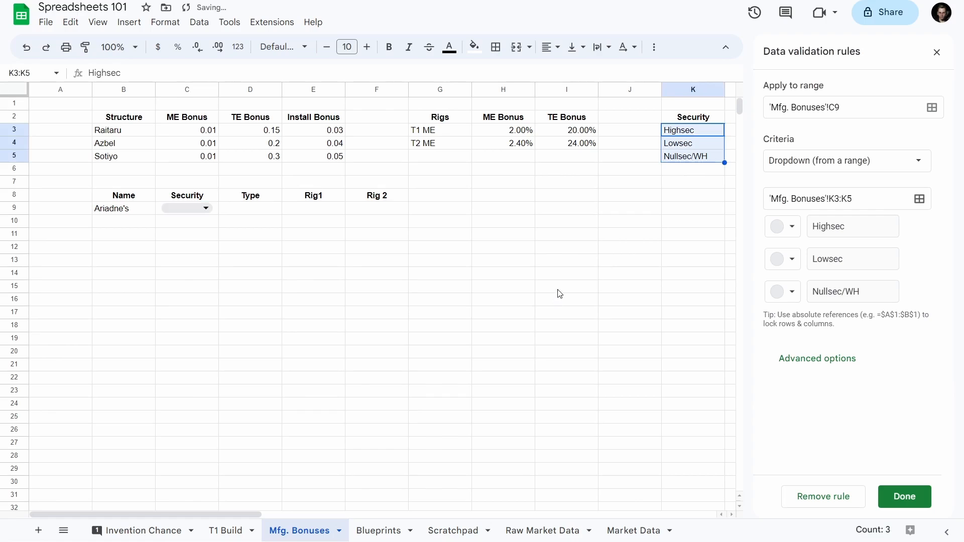
pyautogui.click(904, 497)
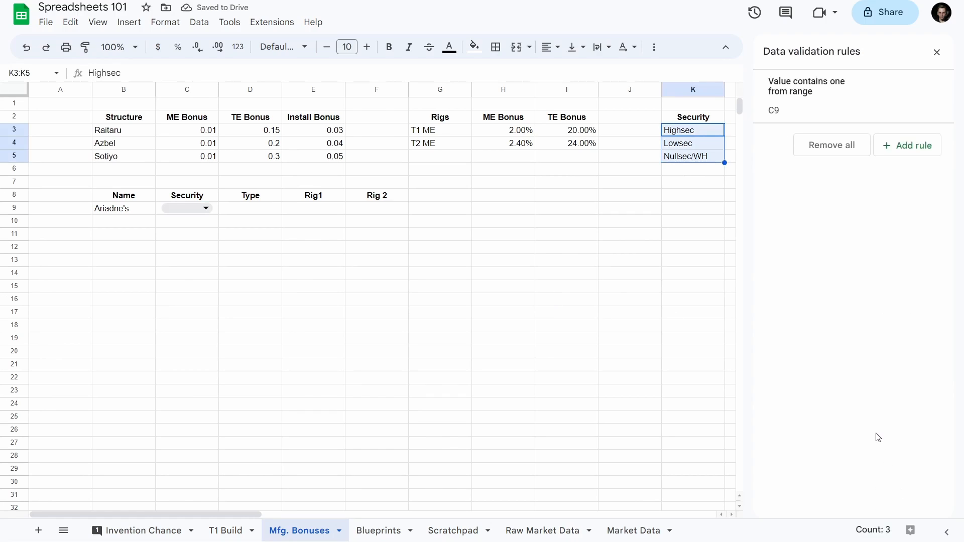
# - Choose Nullsec/WH in the C9 Security dropdown and fit column C's width to its content
pyautogui.click(206, 208)
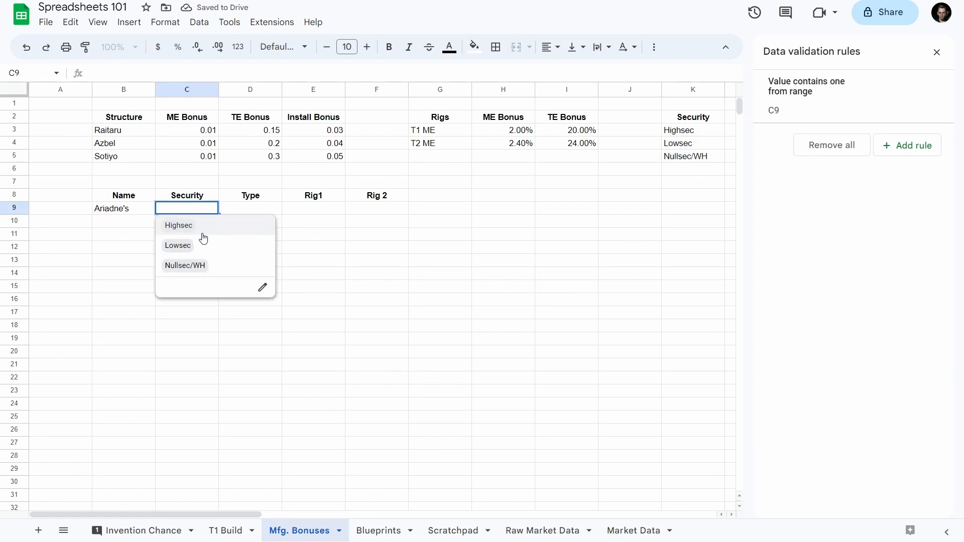
pyautogui.click(200, 266)
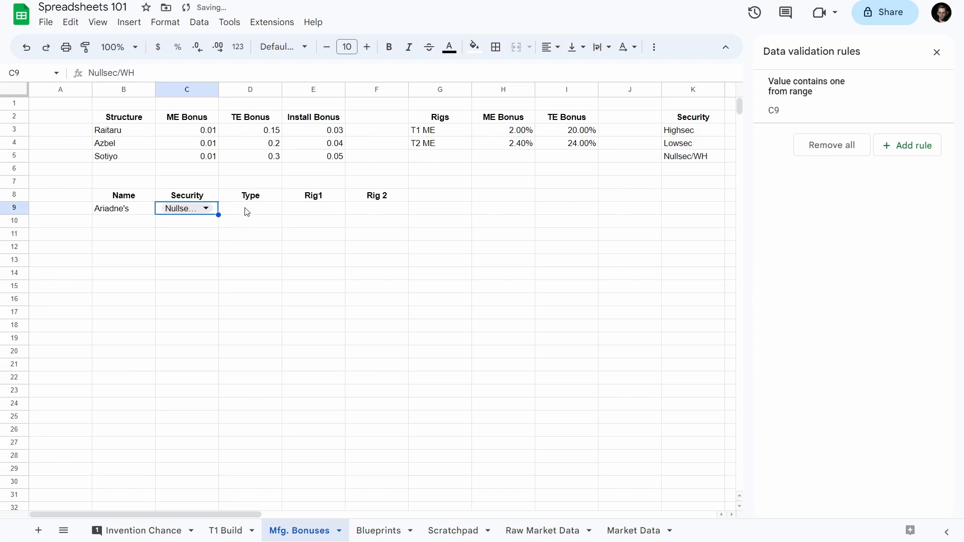
pyautogui.click(247, 212)
pyautogui.doubleClick(218, 90)
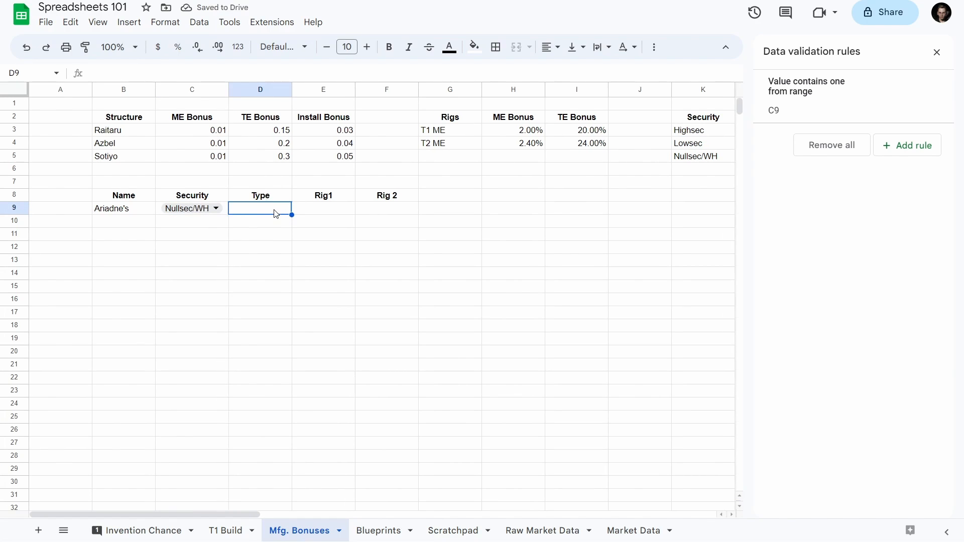
# - Add a data validation rule to the Type cell D9 with the criteria Dropdown (from a range)
pyautogui.click(900, 149)
pyautogui.click(919, 160)
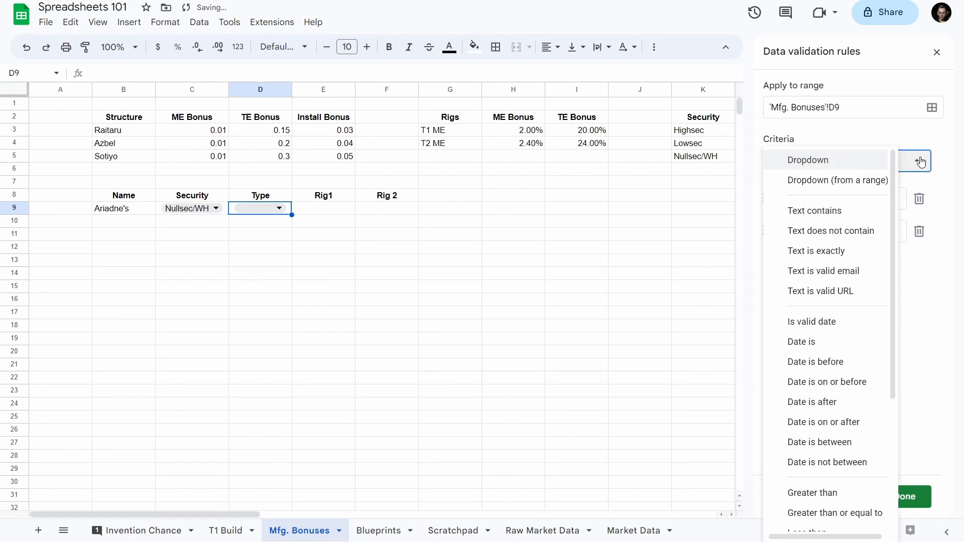
pyautogui.click(854, 180)
pyautogui.moveTo(124, 133); pyautogui.dragTo(125, 156)
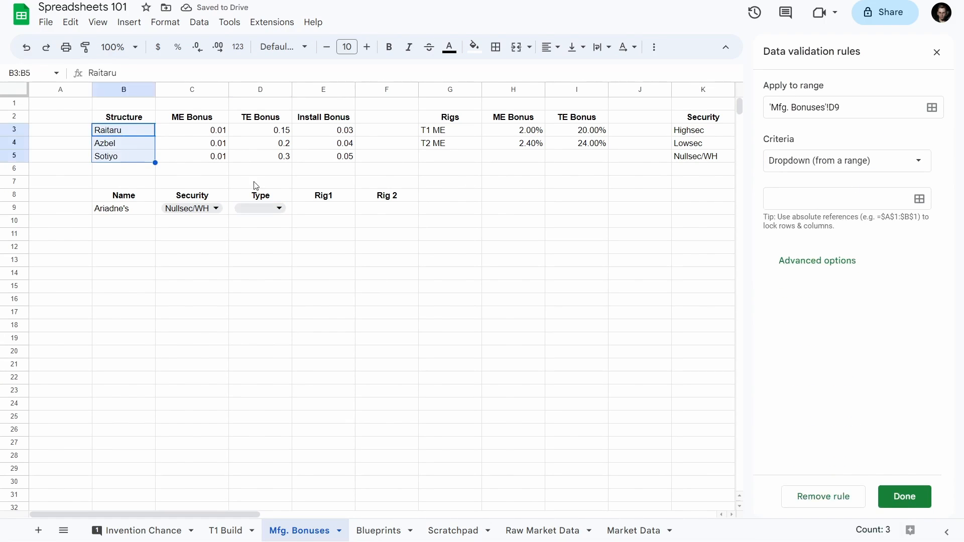
# - Set the D9 dropdown's source range to the rig names in G3:G4, save the rule and check the options offered in D9
pyautogui.click(320, 210)
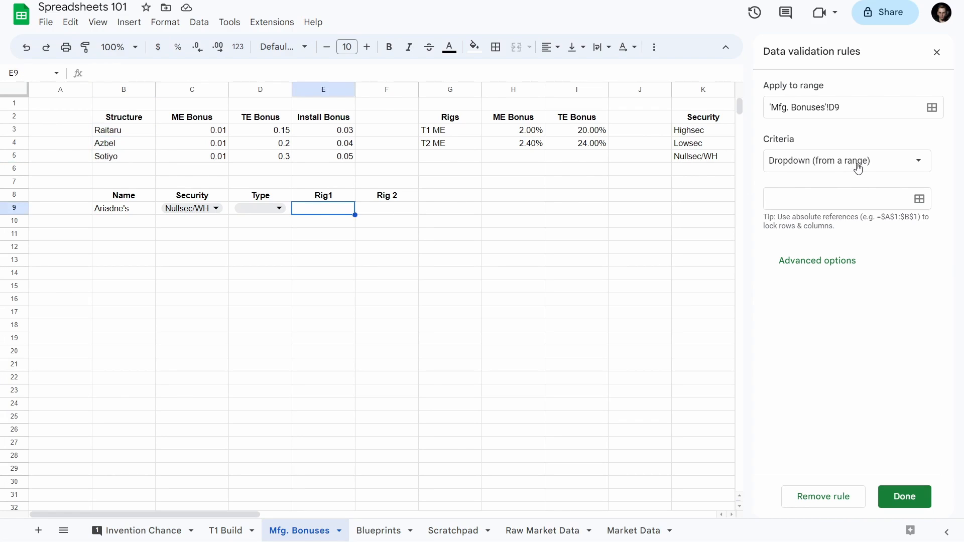
pyautogui.click(857, 167)
pyautogui.click(813, 161)
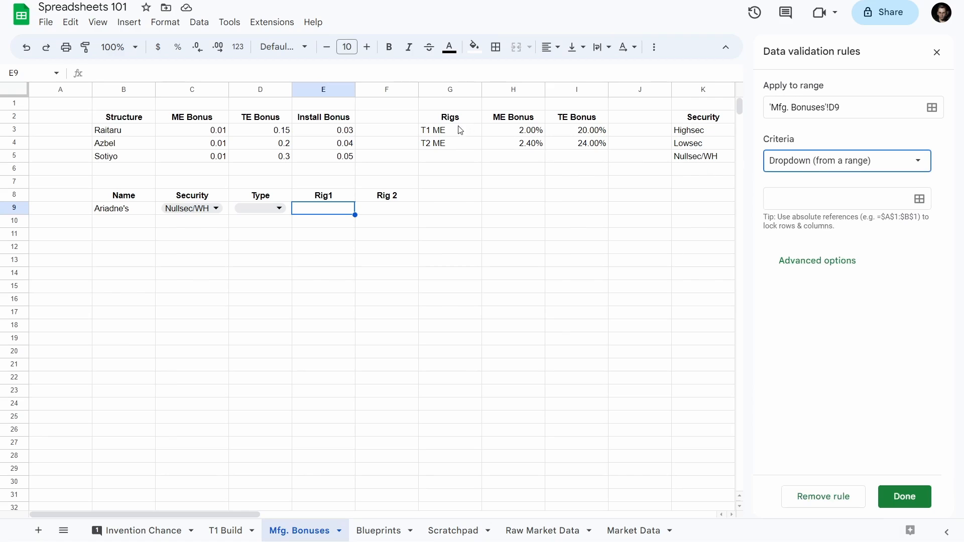
pyautogui.moveTo(452, 131); pyautogui.dragTo(450, 149)
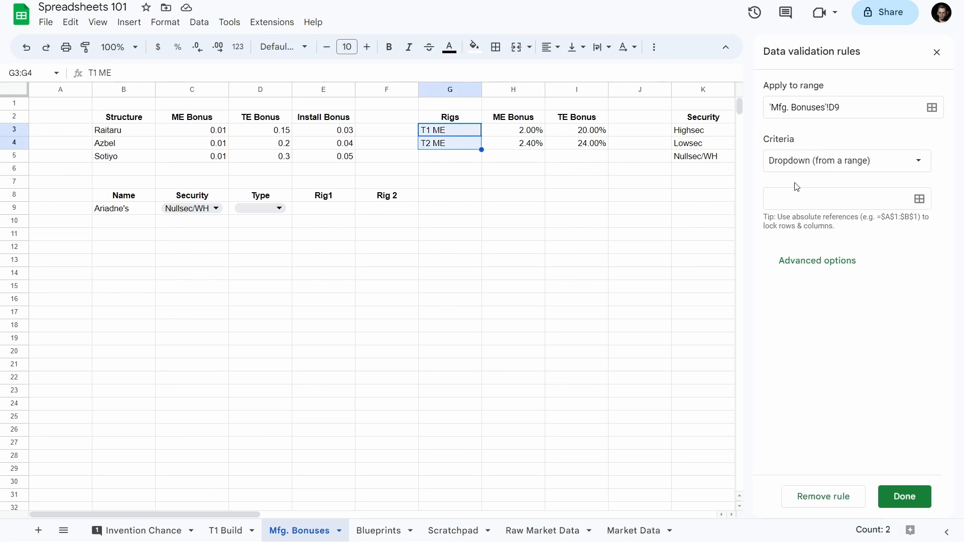
pyautogui.click(919, 199)
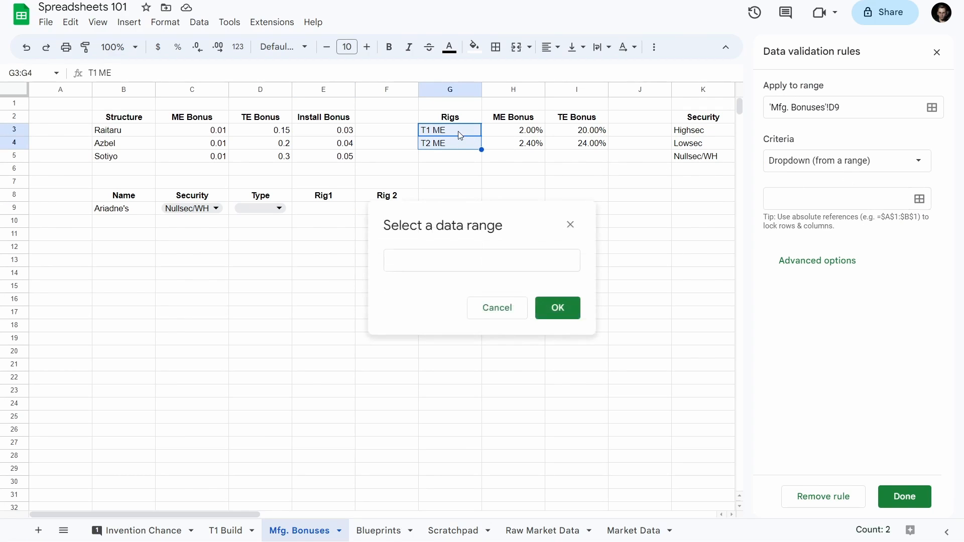
pyautogui.click(567, 305)
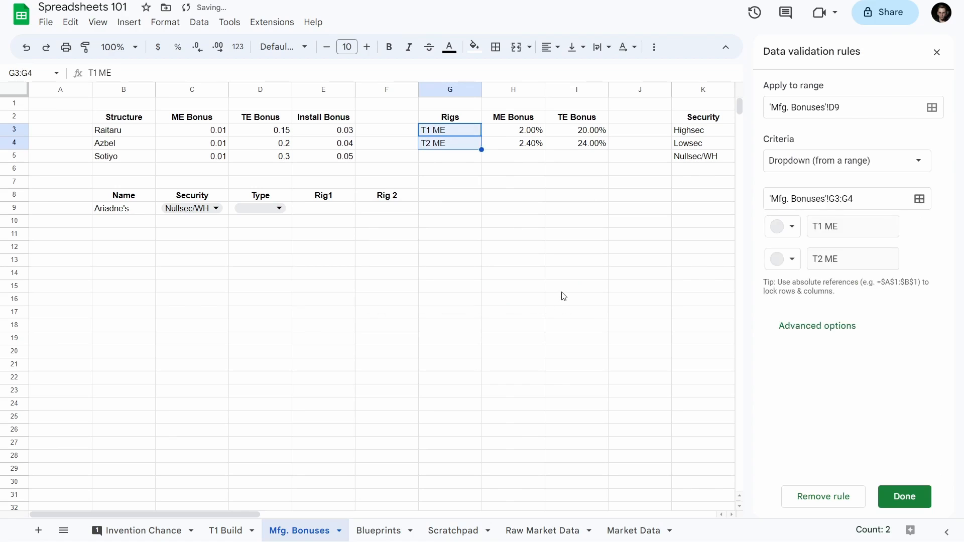
pyautogui.click(903, 497)
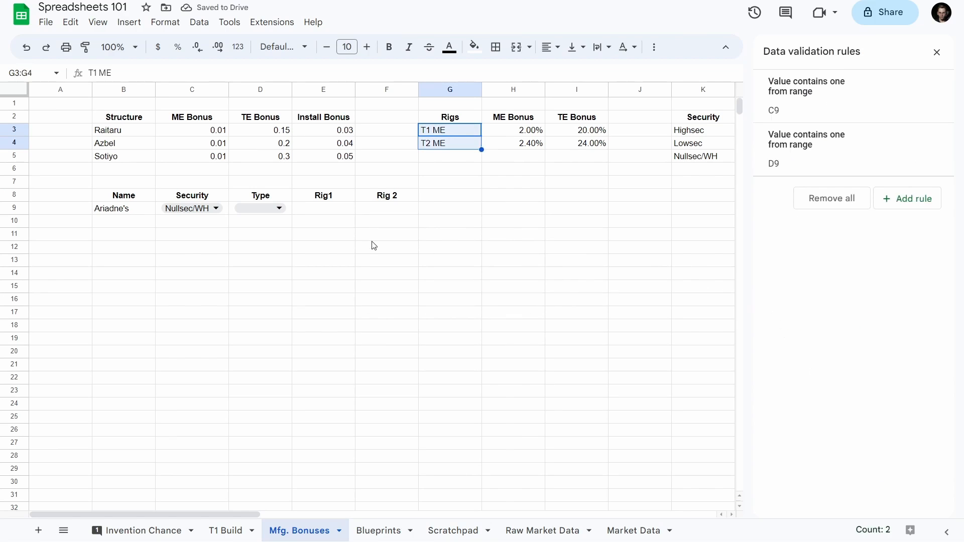
pyautogui.click(277, 208)
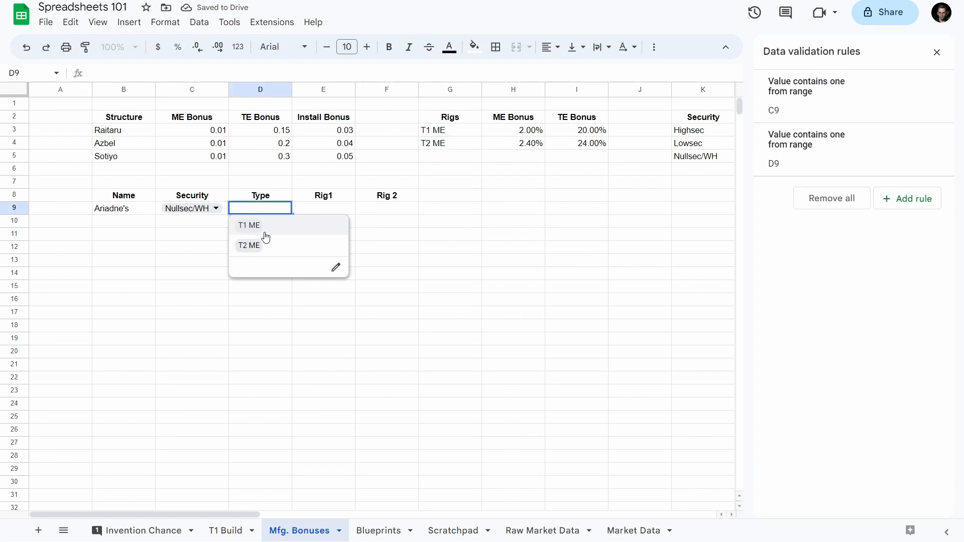
pyautogui.click(301, 211)
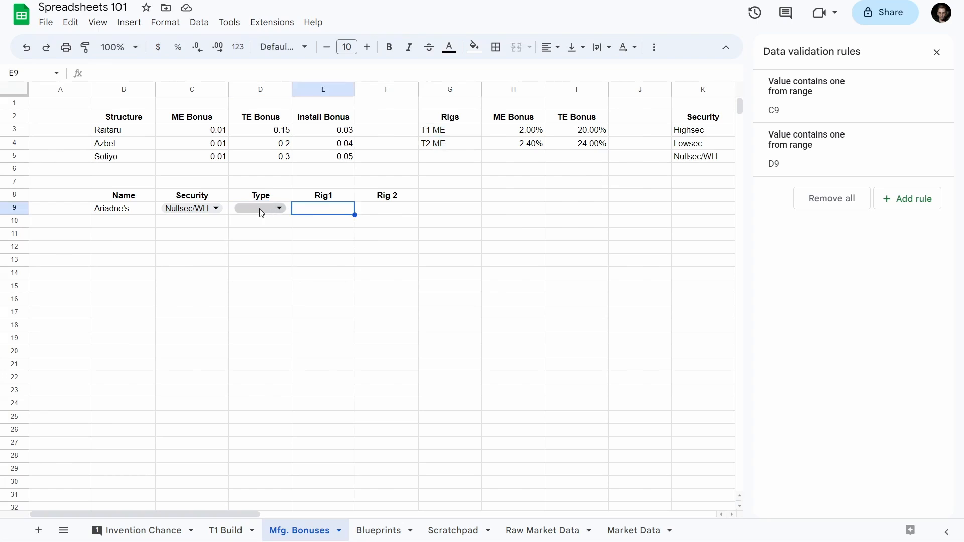
# - Change the D9 Type dropdown's source range to the structure names in B3:B5 and save the rule
pyautogui.click(260, 210)
pyautogui.click(874, 164)
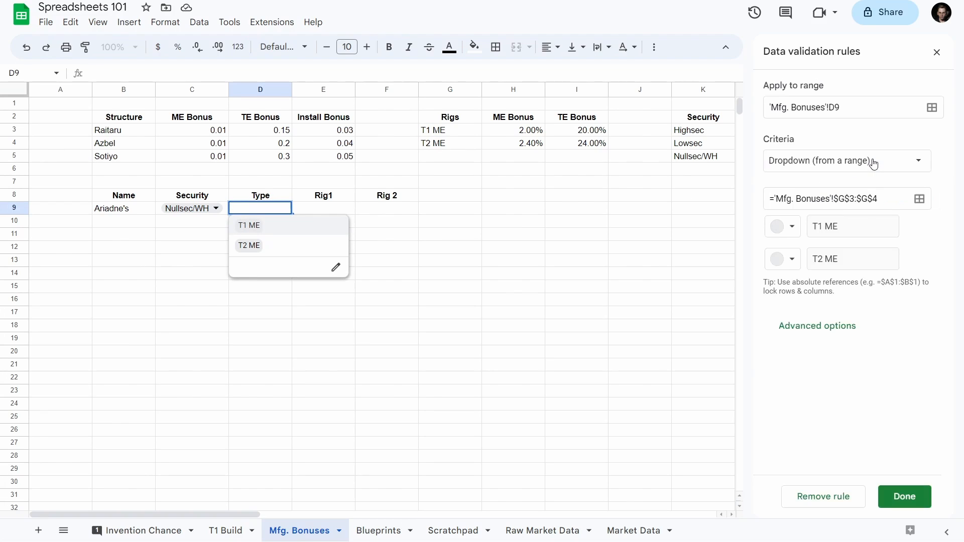
pyautogui.click(920, 200)
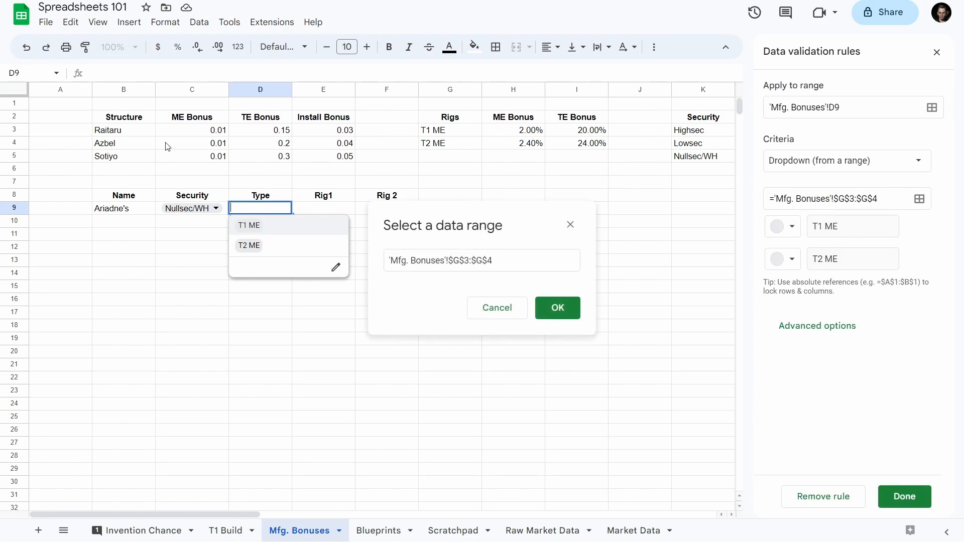
pyautogui.moveTo(117, 142); pyautogui.dragTo(116, 156)
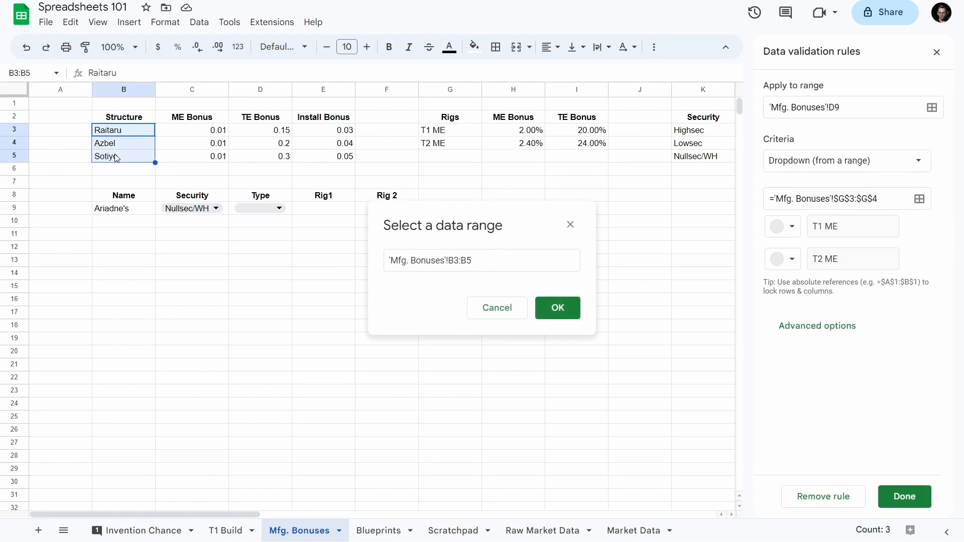
pyautogui.click(543, 301)
pyautogui.click(307, 214)
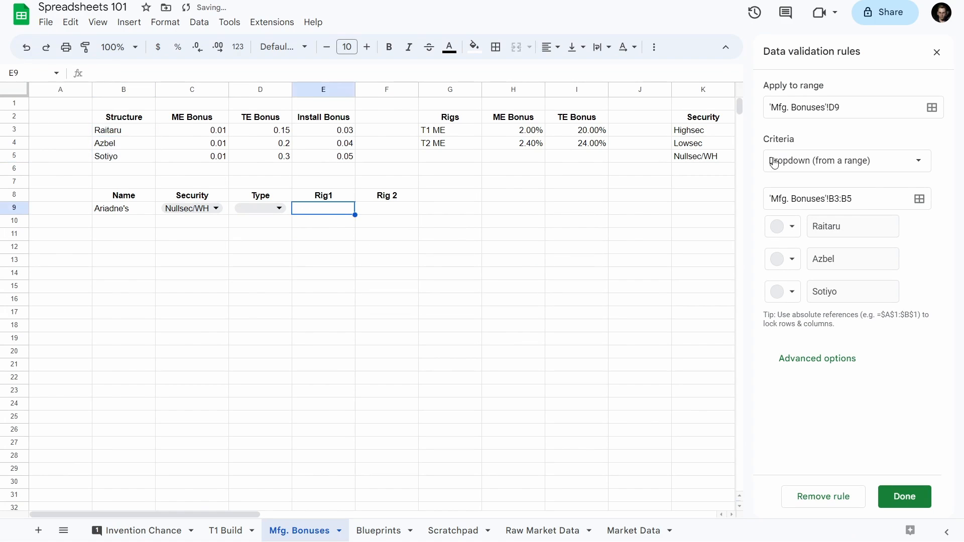
pyautogui.click(921, 495)
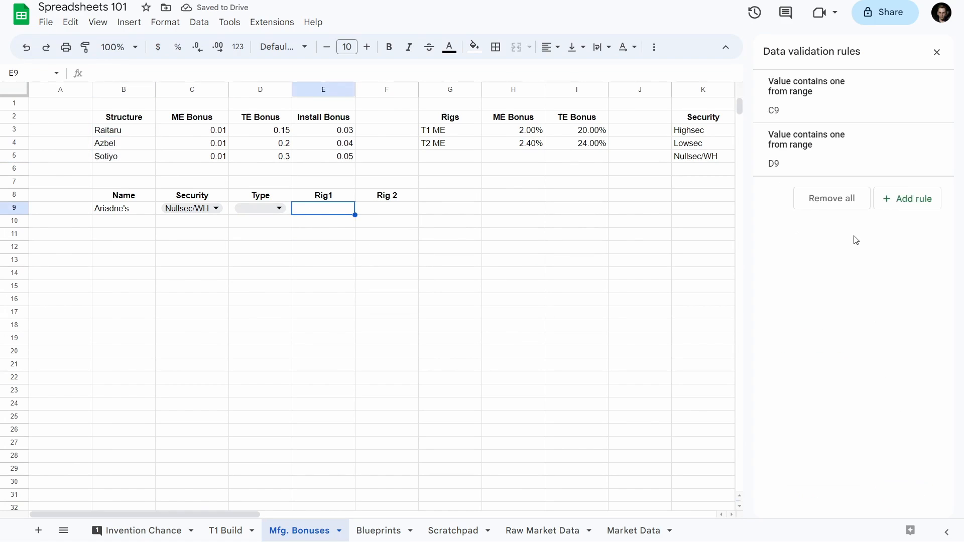
# - Add a data validation rule to the Rig1 cell E9 as a Dropdown (from a range) sourced from the rig names in G3:G4
pyautogui.click(900, 204)
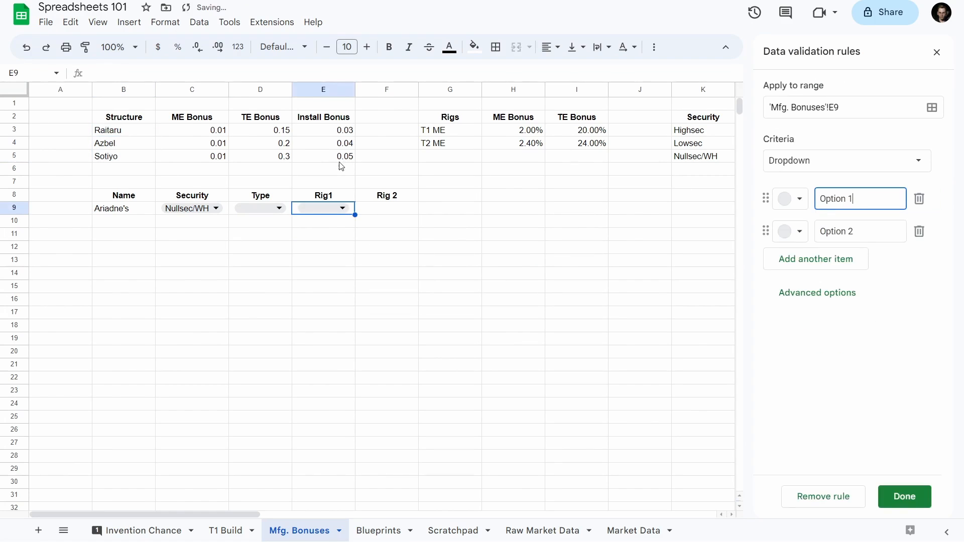
pyautogui.click(866, 166)
pyautogui.click(835, 186)
pyautogui.moveTo(449, 131); pyautogui.dragTo(452, 146)
pyautogui.click(903, 200)
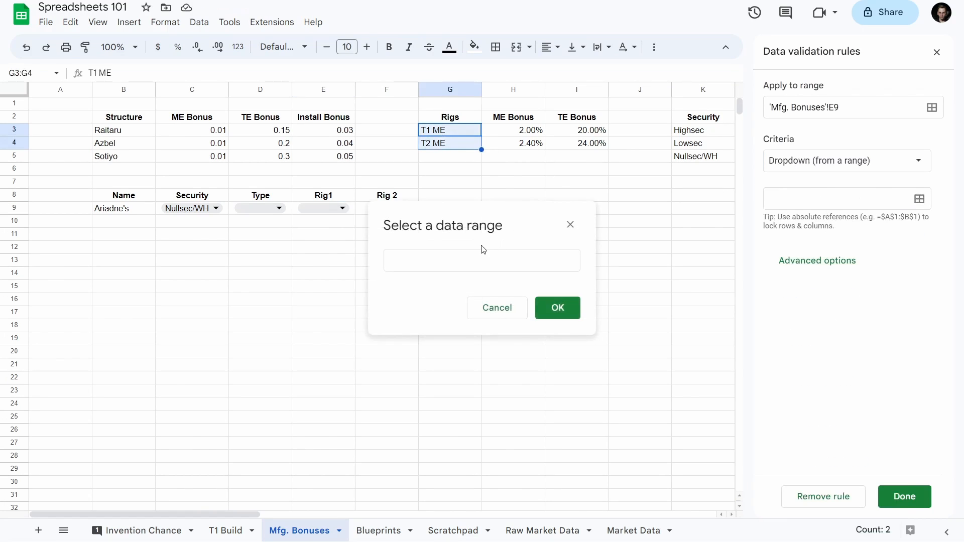
pyautogui.moveTo(447, 131); pyautogui.dragTo(455, 150)
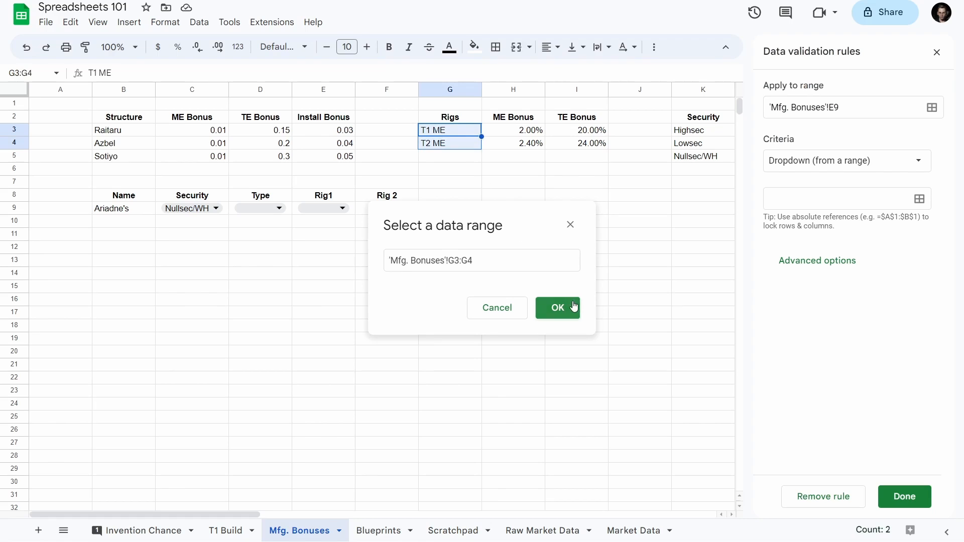
pyautogui.click(558, 308)
pyautogui.click(904, 497)
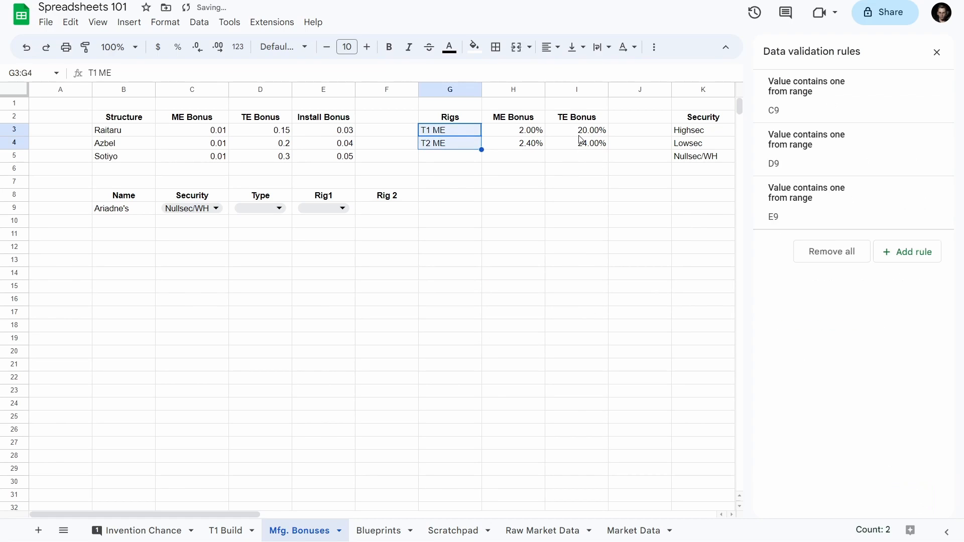
# - Give the Rig 2 cell F9 a Dropdown (from a range) validation rule using 'Mfg. Bonuses'!G3:G4 as its source
pyautogui.click(389, 210)
pyautogui.click(876, 253)
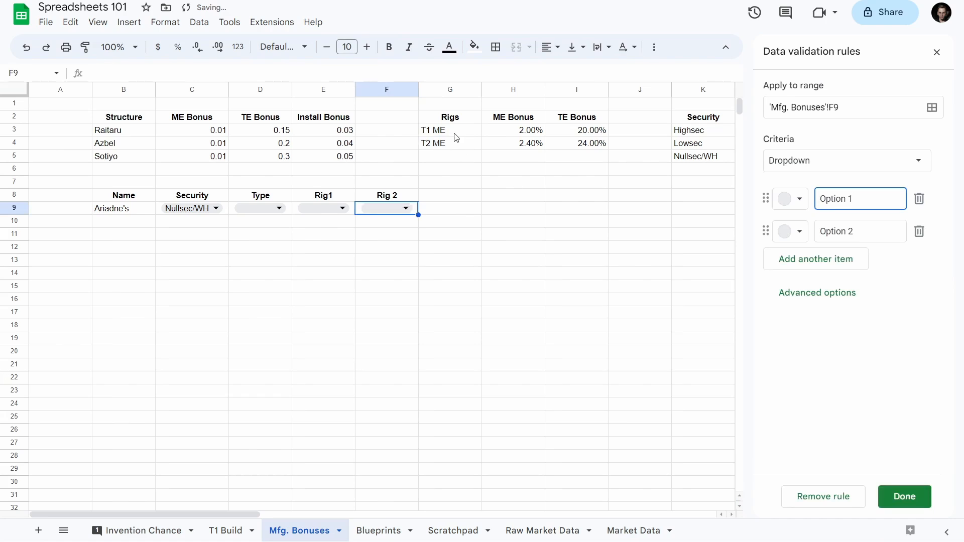
pyautogui.moveTo(454, 132); pyautogui.dragTo(454, 145)
pyautogui.click(919, 161)
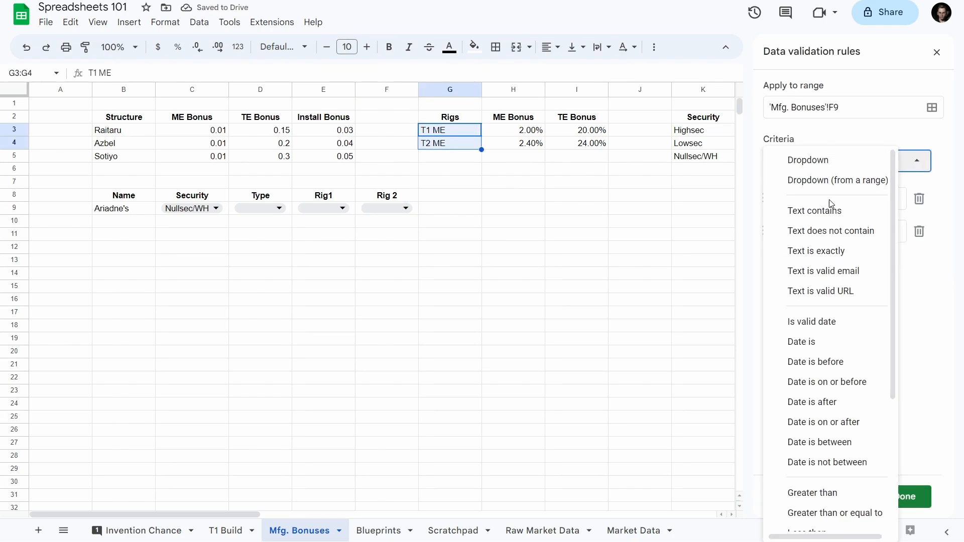
pyautogui.click(835, 181)
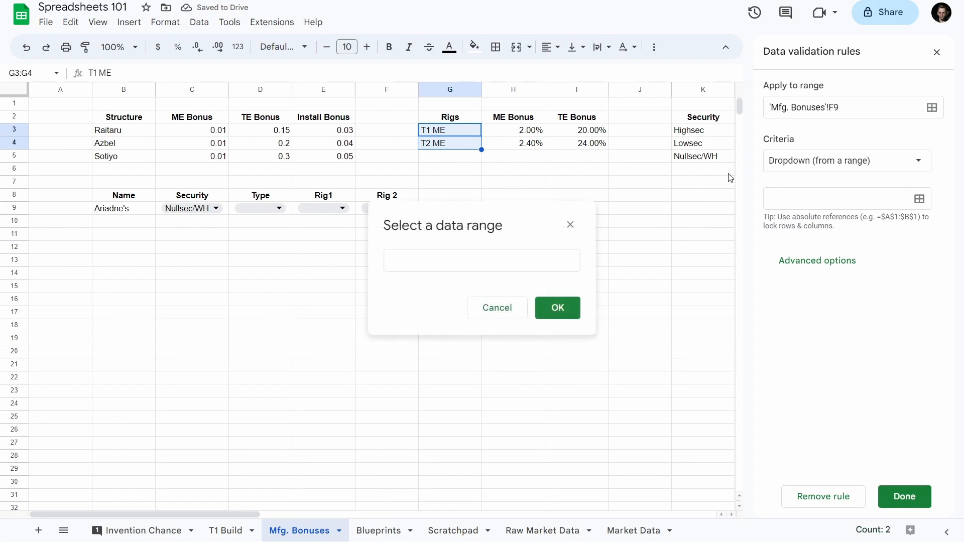
pyautogui.moveTo(463, 133); pyautogui.dragTo(453, 146)
pyautogui.click(560, 308)
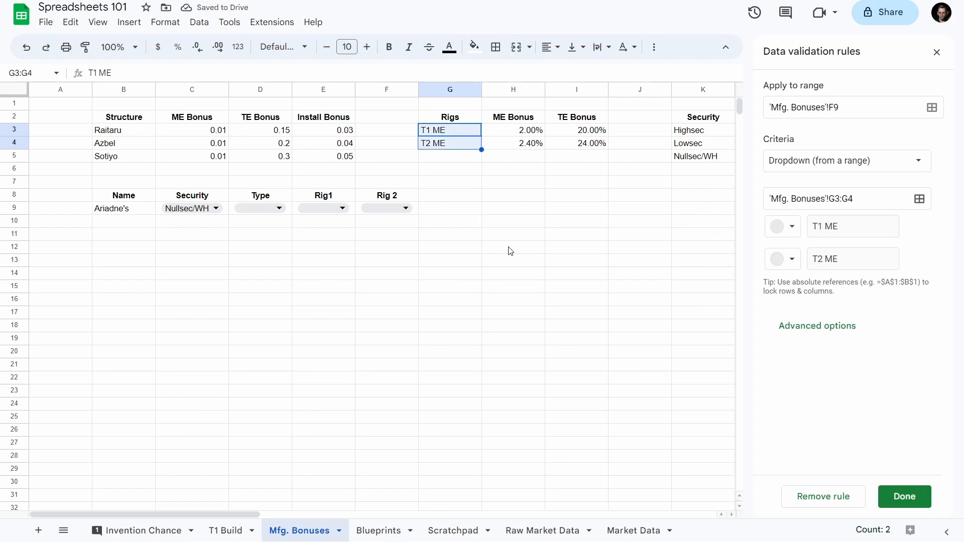
pyautogui.click(915, 497)
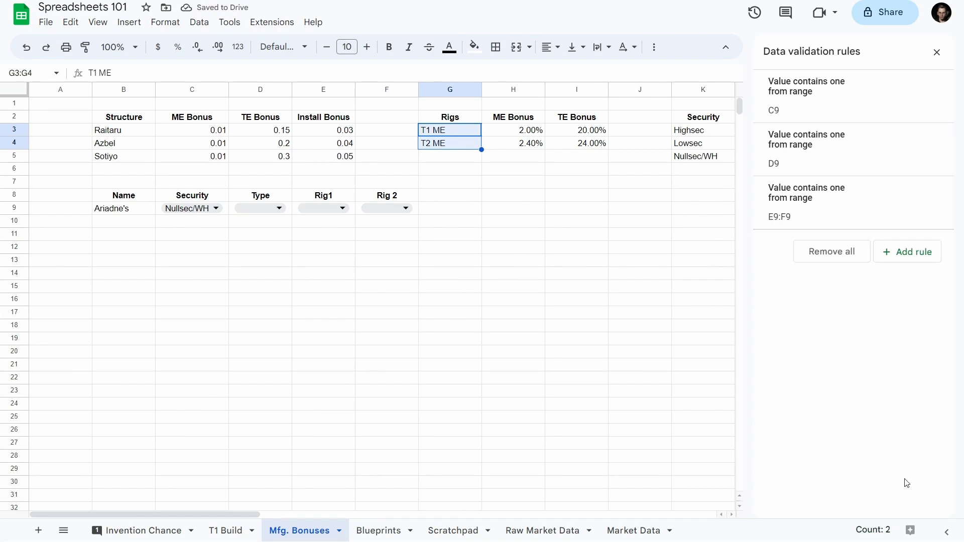
# - Choose Sotiyo as the Type in D9 and T1 ME as Rig1 in E9
pyautogui.click(273, 208)
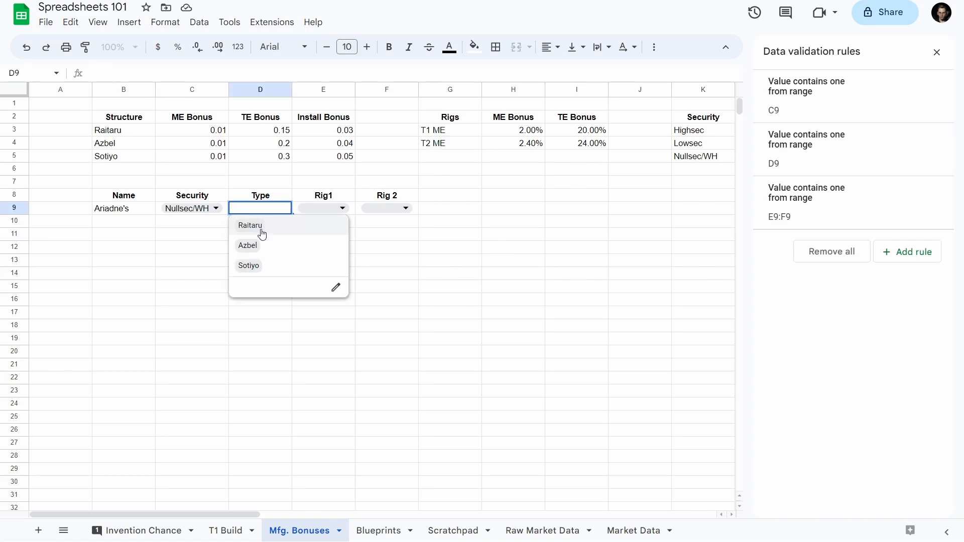
pyautogui.click(262, 267)
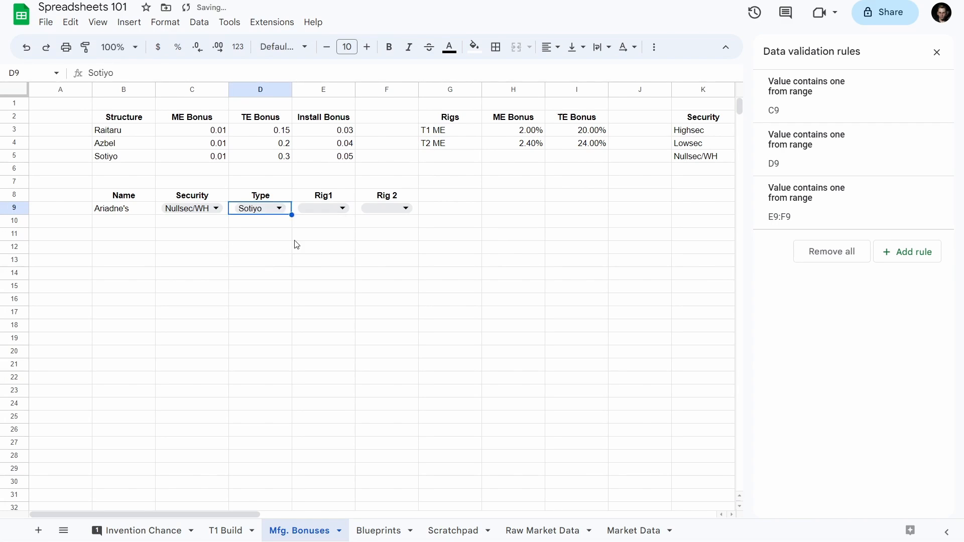
pyautogui.click(342, 208)
pyautogui.click(342, 223)
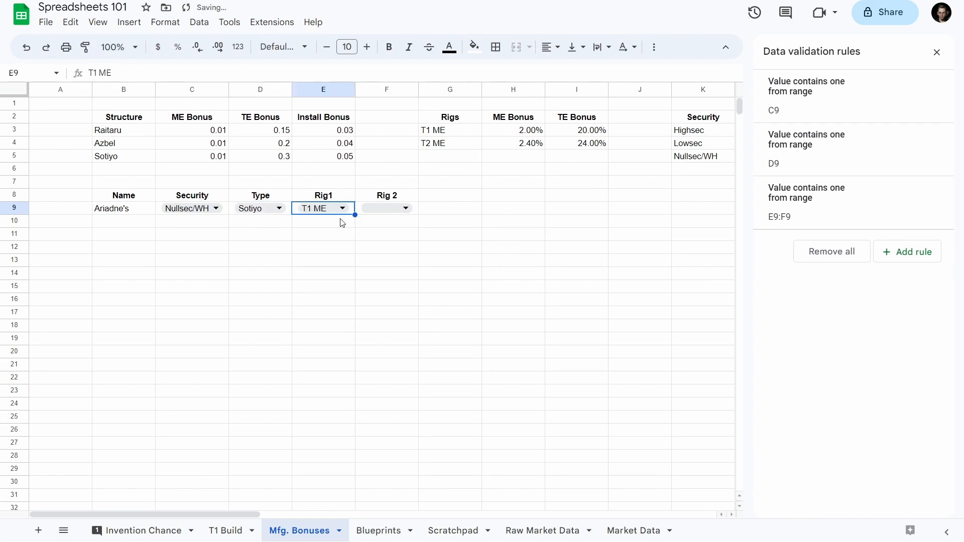
pyautogui.click(411, 209)
pyautogui.click(511, 212)
pyautogui.click(472, 168)
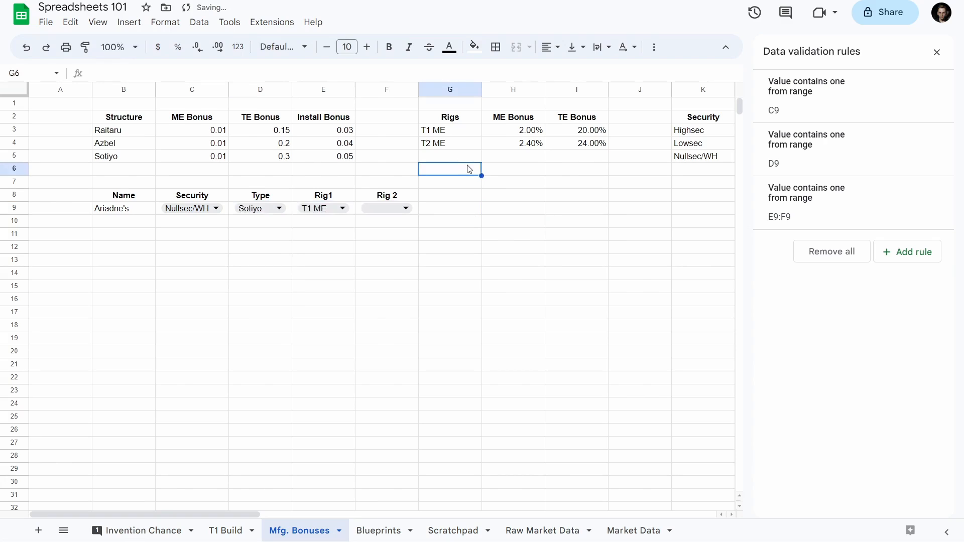
pyautogui.click(466, 159)
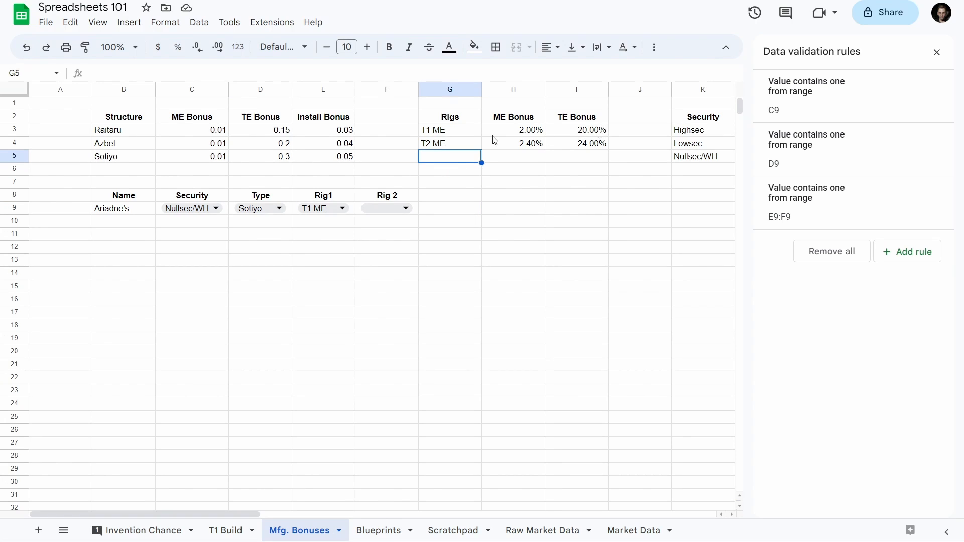
# - Shorten the rig names in the Rigs table to T1 in G3 and T2 in G4
pyautogui.click(450, 136)
pyautogui.doubleClick(450, 137)
pyautogui.press('BackSpace')
pyautogui.press('BackSpace')
pyautogui.press('BackSpace')
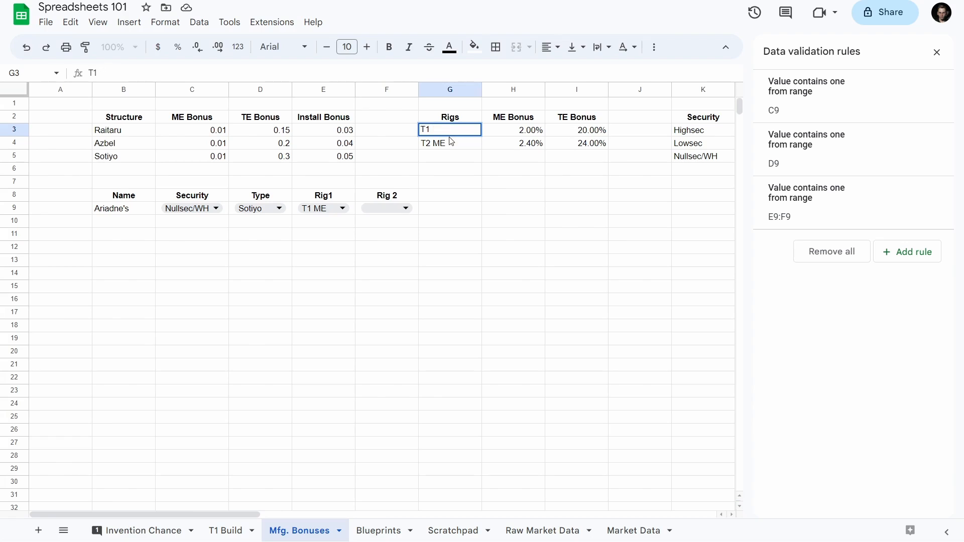
pyautogui.click(450, 147)
pyautogui.press('BackSpace')
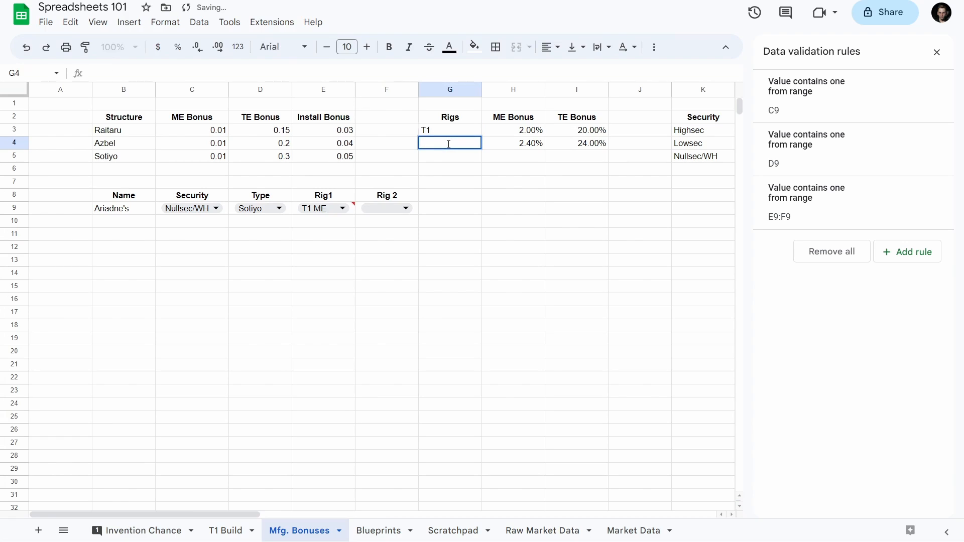
pyautogui.write('T2')
pyautogui.press('Return')
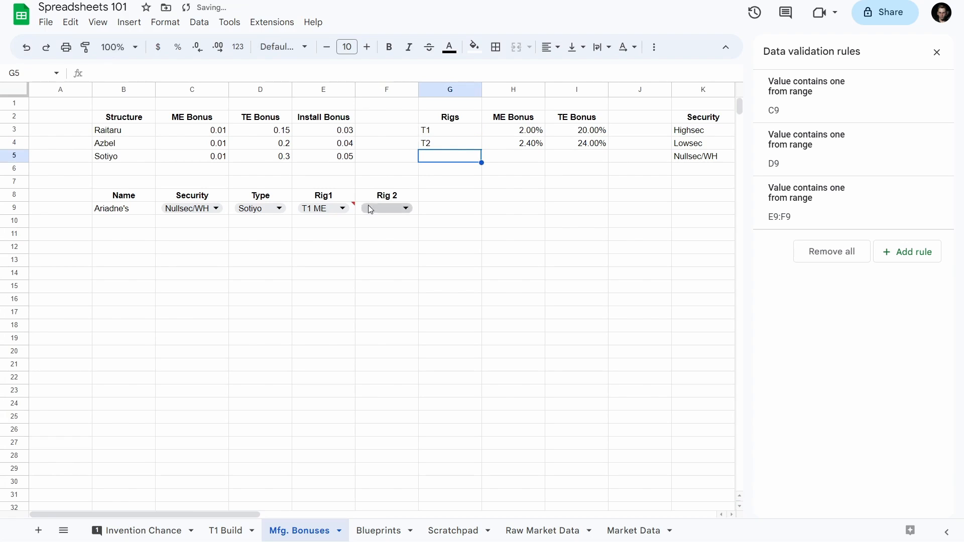
# - Choose T1 in both the Rig1 dropdown E9 and the Rig 2 dropdown F9
pyautogui.click(345, 212)
pyautogui.click(344, 208)
pyautogui.click(332, 224)
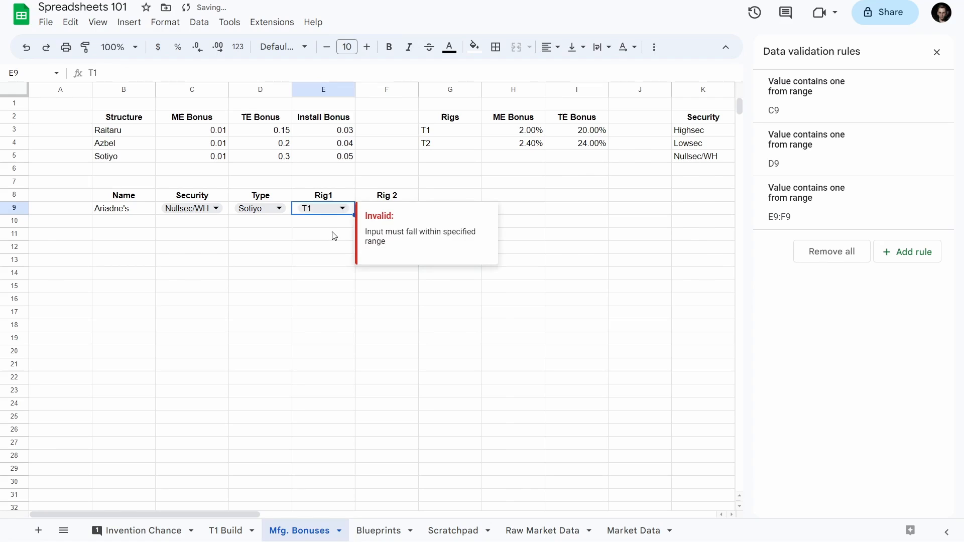
pyautogui.click(477, 184)
pyautogui.click(405, 208)
pyautogui.click(391, 225)
pyautogui.click(468, 204)
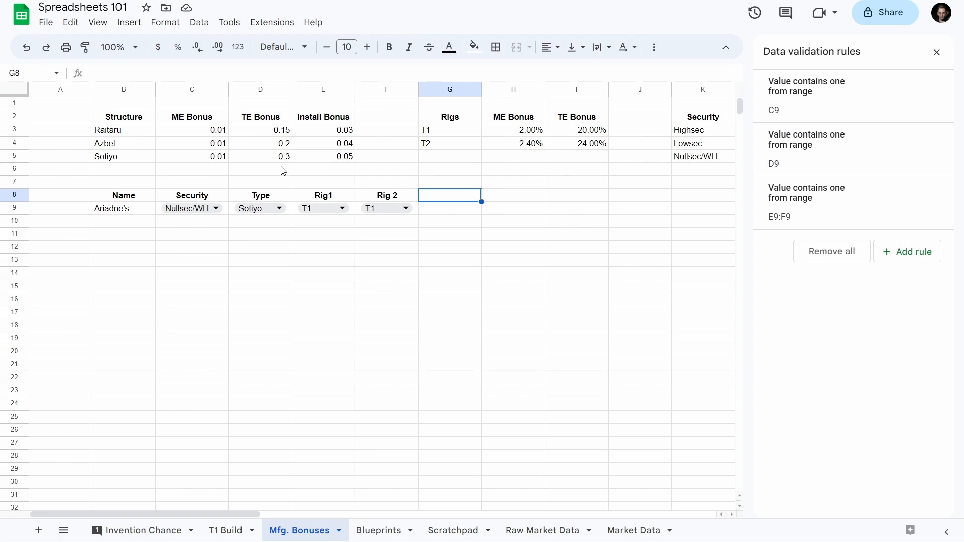
# - Clear the Facility name placeholder from D4 on the T1 Build sheet and open the cell's options
pyautogui.click(232, 531)
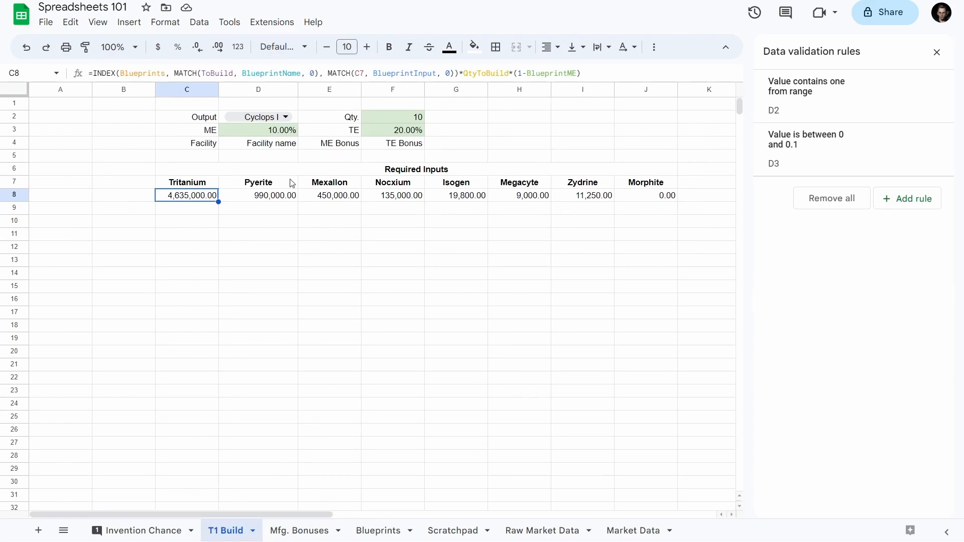
pyautogui.click(272, 148)
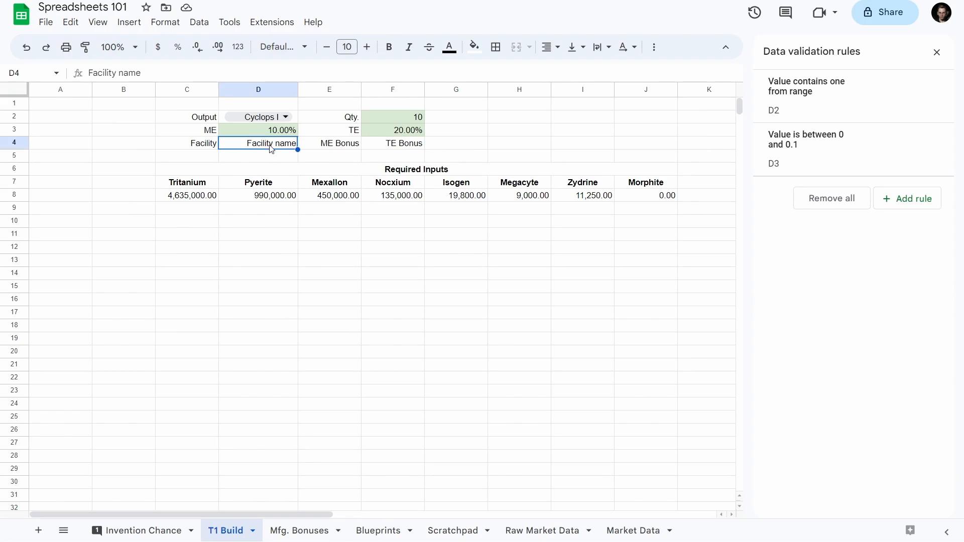
pyautogui.press('Delete')
pyautogui.rightClick(272, 148)
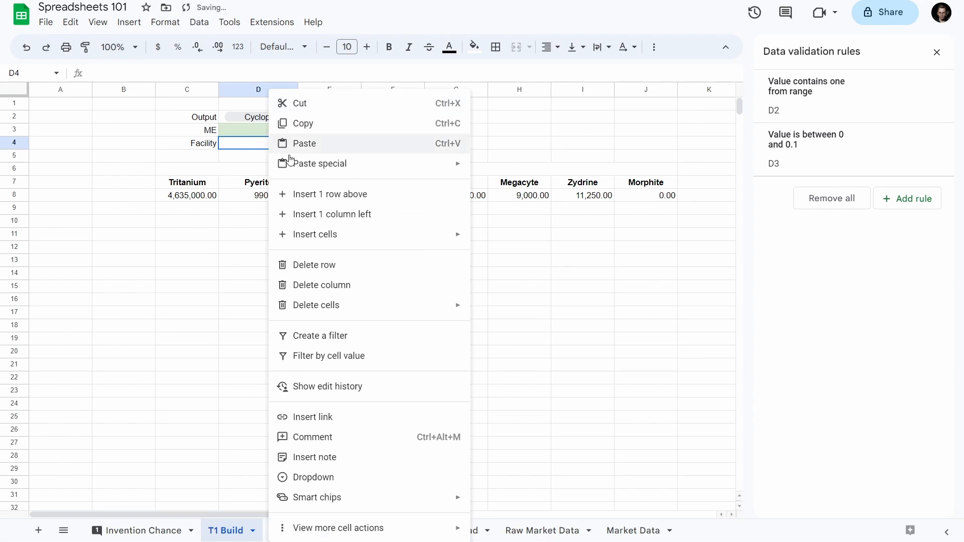
# - Add a dropdown rule to the Facility cell D4 on T1 Build, sourced from range 'Mfg. Bonuses'!B9:B18
pyautogui.click(344, 477)
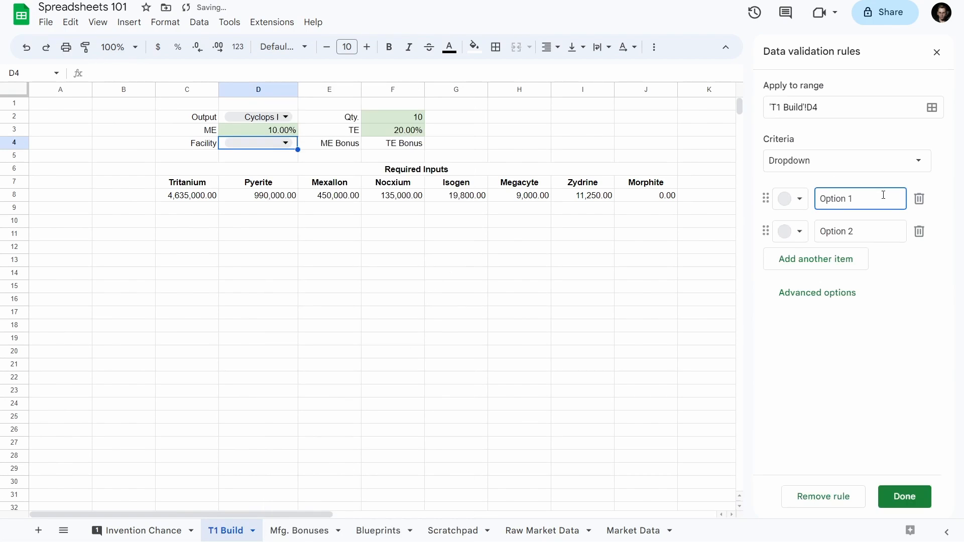
pyautogui.click(907, 161)
pyautogui.click(804, 179)
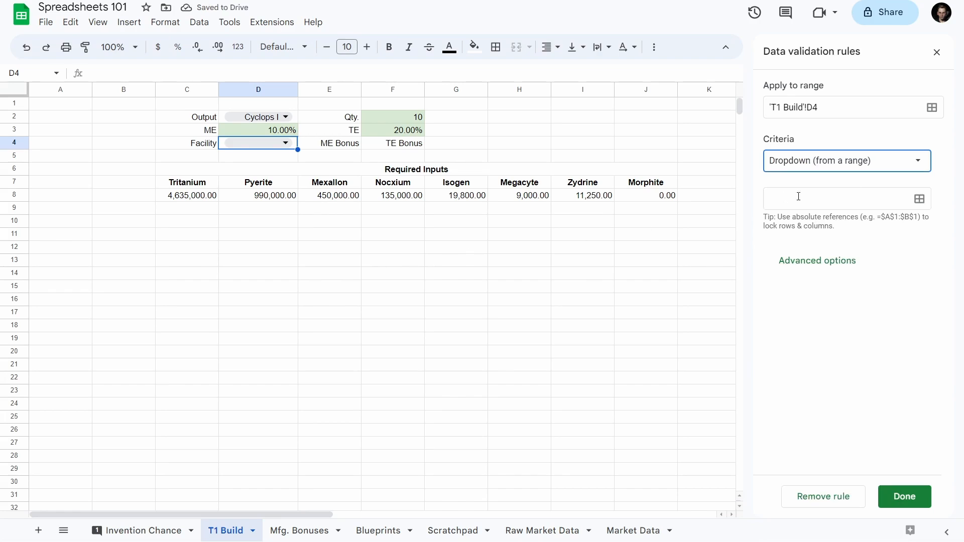
pyautogui.click(920, 199)
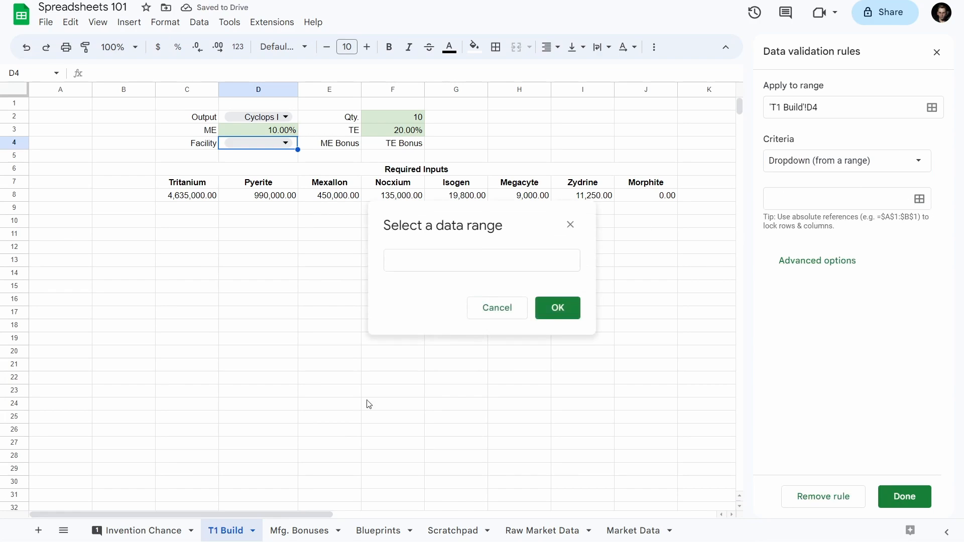
pyautogui.click(326, 533)
pyautogui.moveTo(126, 210); pyautogui.dragTo(121, 323)
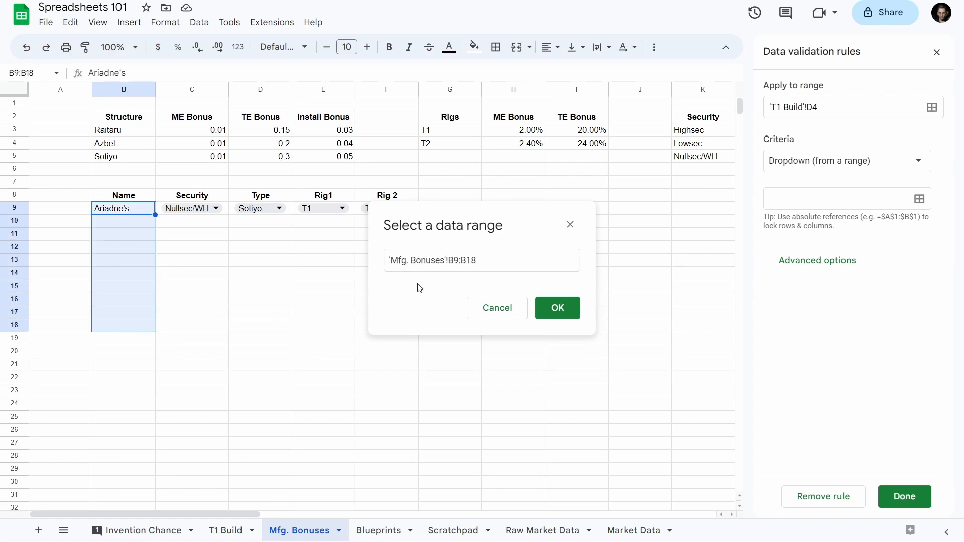
pyautogui.click(557, 309)
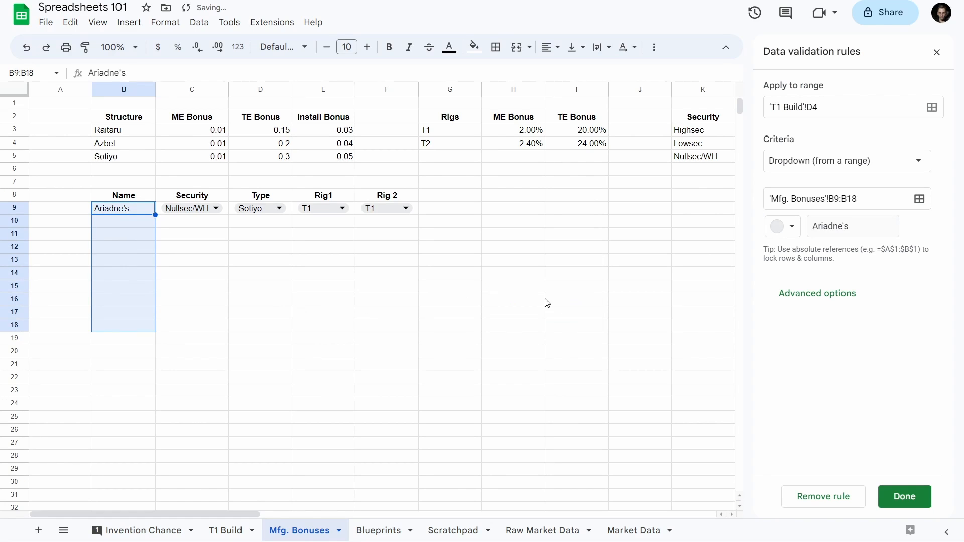
pyautogui.click(915, 502)
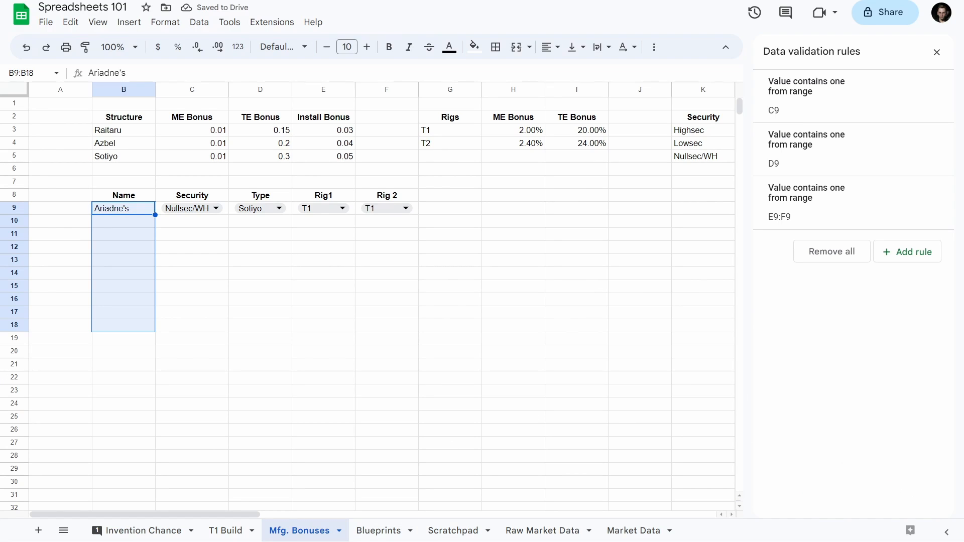
# - Choose Ariadne's as the facility in cell D4 of the T1 Build sheet
pyautogui.click(221, 532)
pyautogui.click(285, 144)
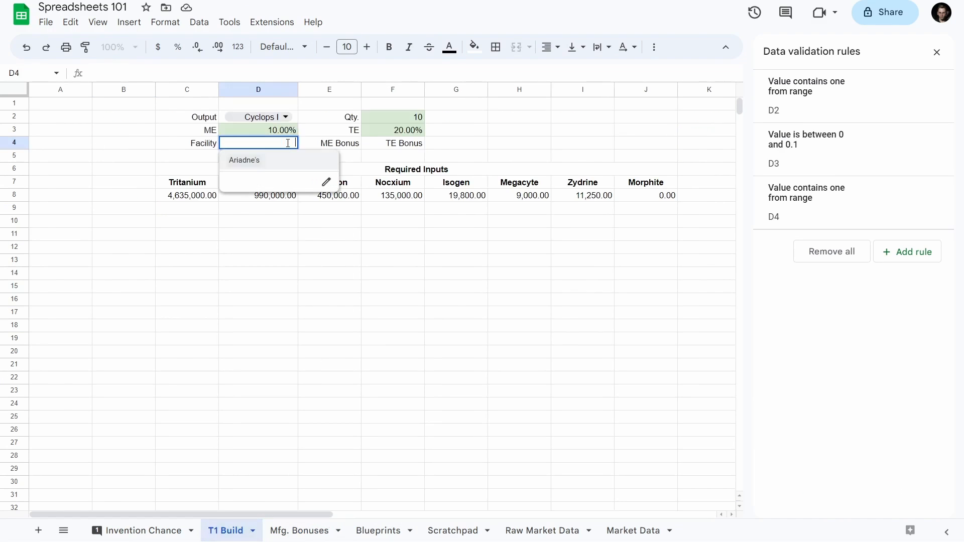
pyautogui.click(261, 160)
# - Delete the ME Bonus and TE Bonus labels from cells E4:F4
pyautogui.click(353, 148)
pyautogui.moveTo(353, 147); pyautogui.dragTo(397, 147)
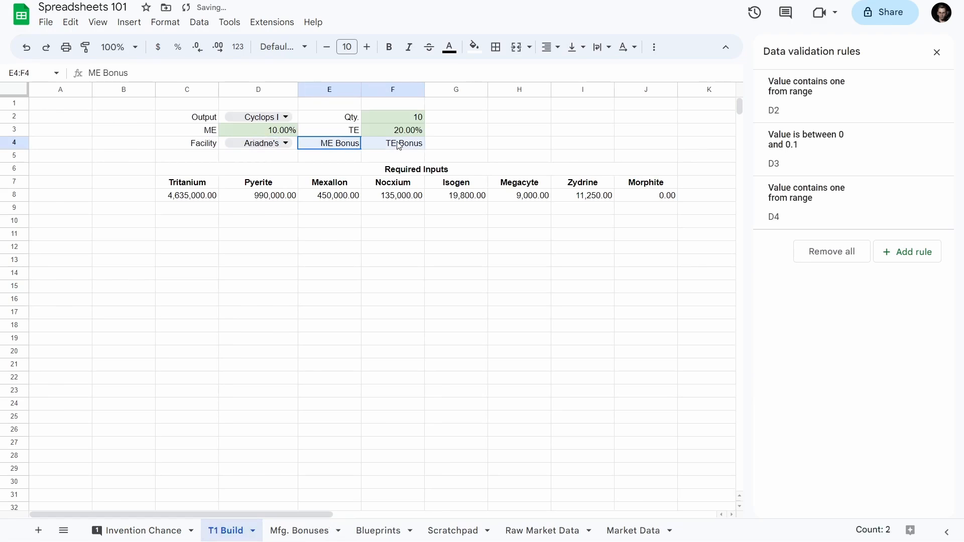
pyautogui.press('Delete')
pyautogui.click(447, 145)
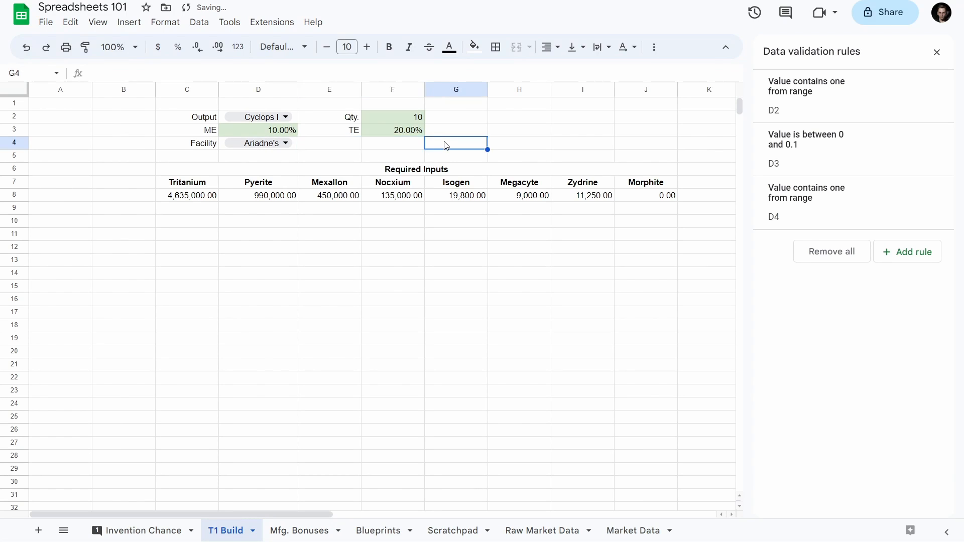
pyautogui.click(325, 147)
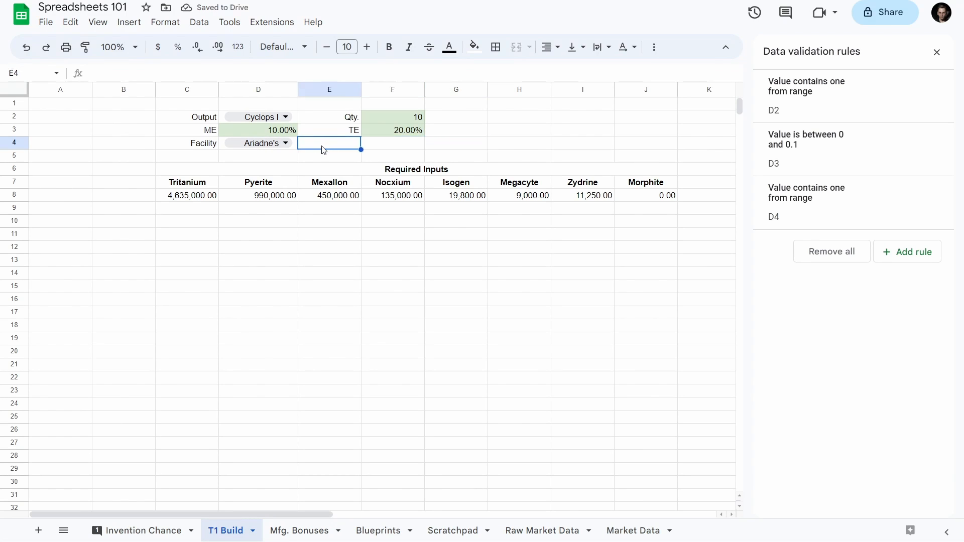
pyautogui.click(243, 141)
pyautogui.click(216, 146)
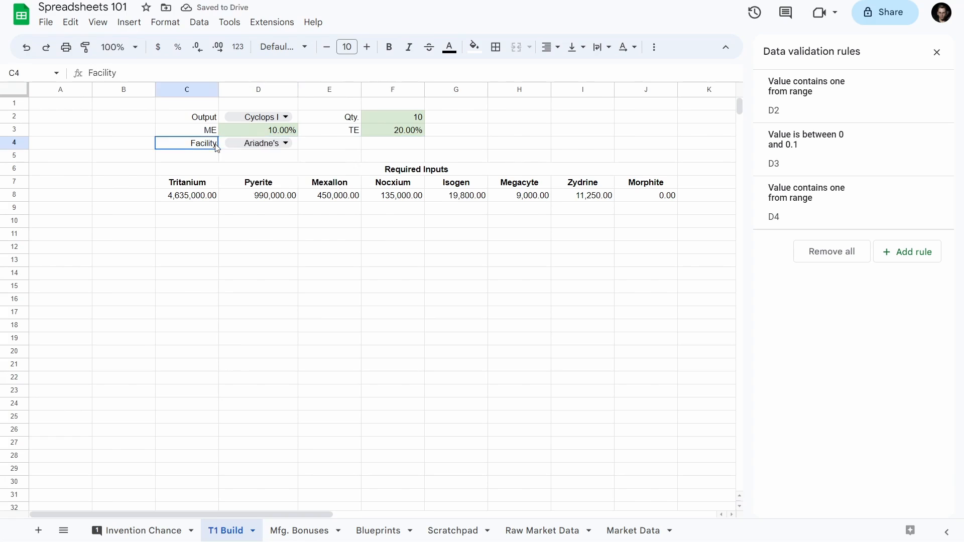
pyautogui.click(227, 148)
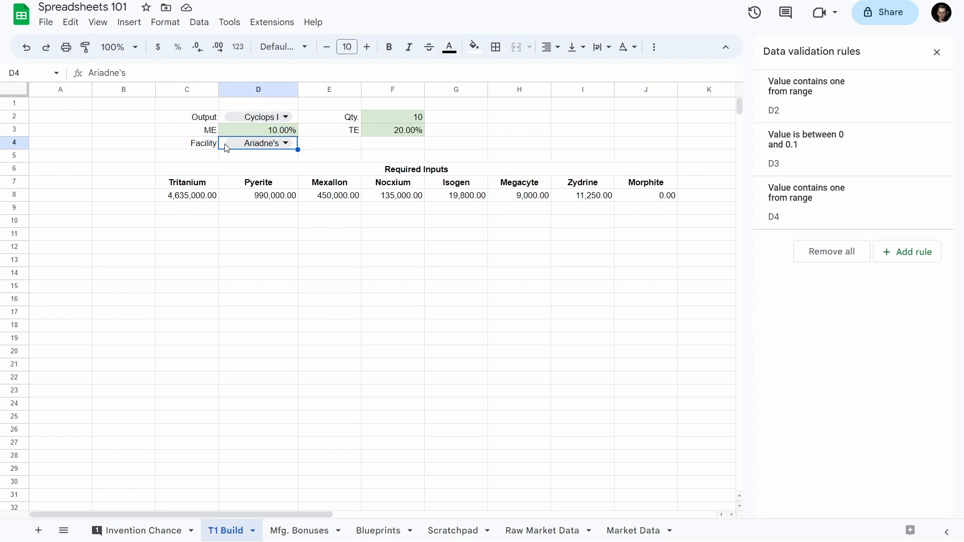
pyautogui.click(33, 73)
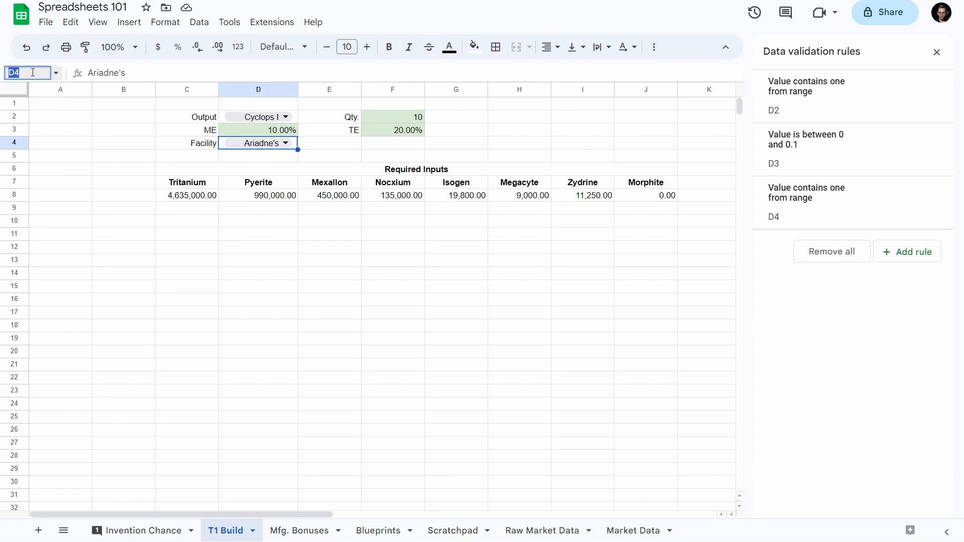
pyautogui.write('Structure')
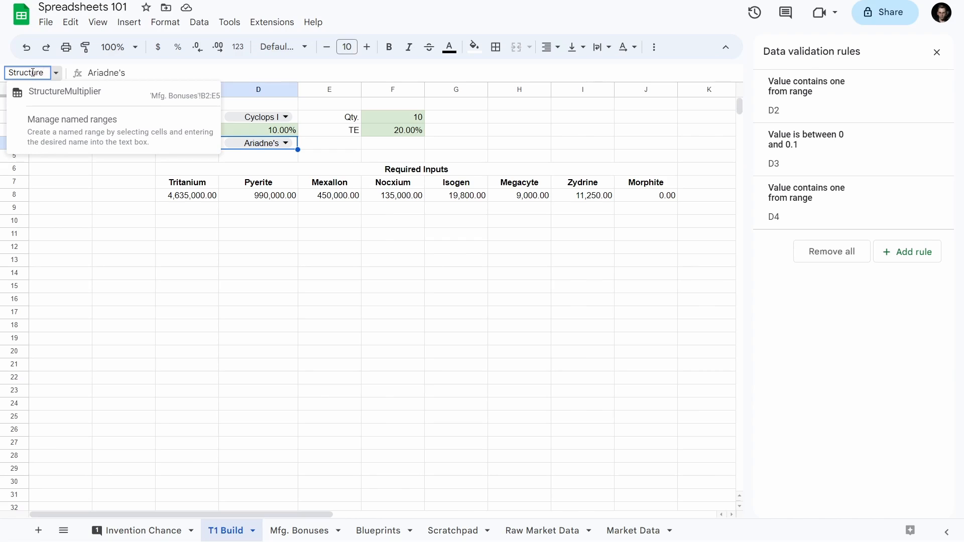
pyautogui.write('Name')
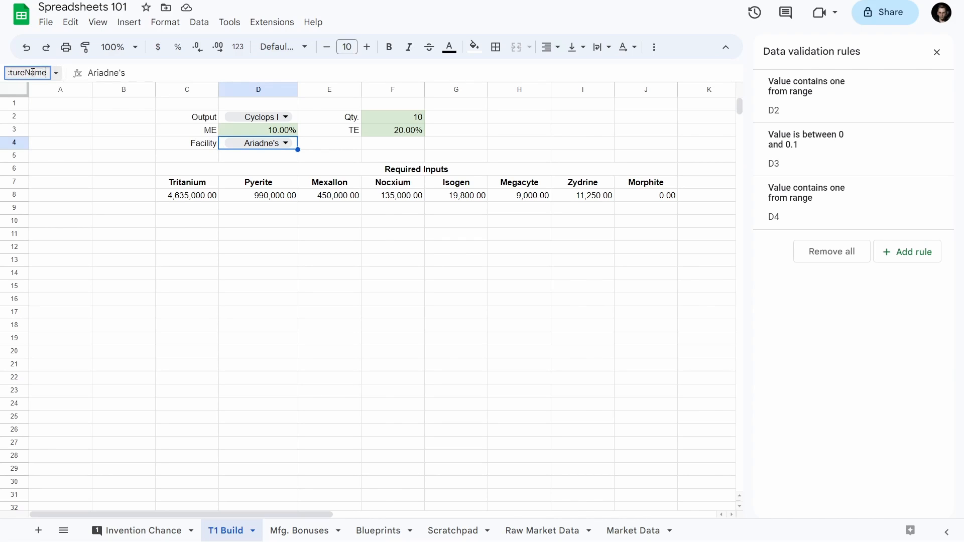
pyautogui.press('BackSpace')
pyautogui.press('BackSpace')
pyautogui.press('BackSpace')
pyautogui.press('BackSpace')
pyautogui.press('BackSpace')
pyautogui.press('BackSpace')
pyautogui.press('BackSpace')
pyautogui.press('BackSpace')
pyautogui.press('BackSpace')
pyautogui.press('BackSpace')
pyautogui.press('BackSpace')
pyautogui.press('BackSpace')
pyautogui.press('Escape')
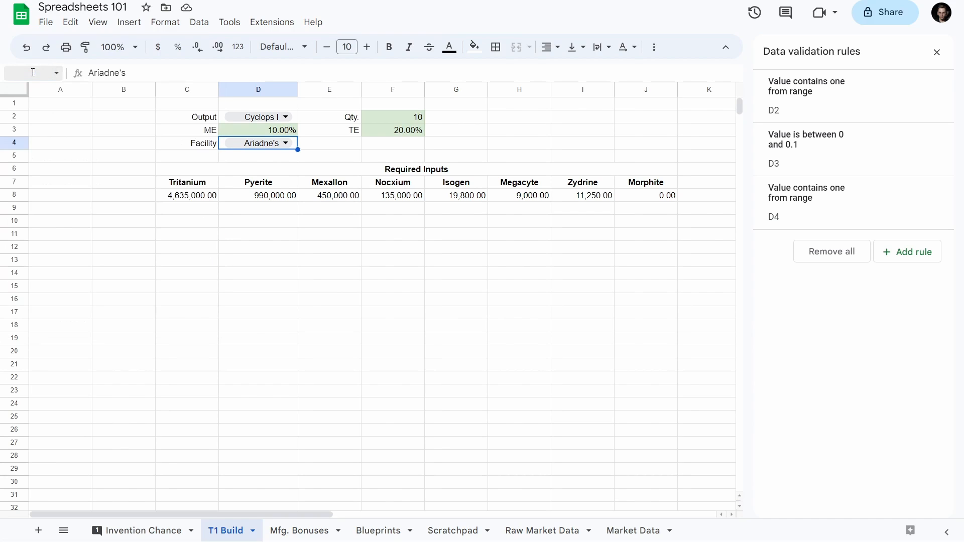
pyautogui.click(258, 235)
# - Define the structure table B8:F20 on the Mfg. Bonuses sheet, headers included, as the named range StructureConfig
pyautogui.click(322, 538)
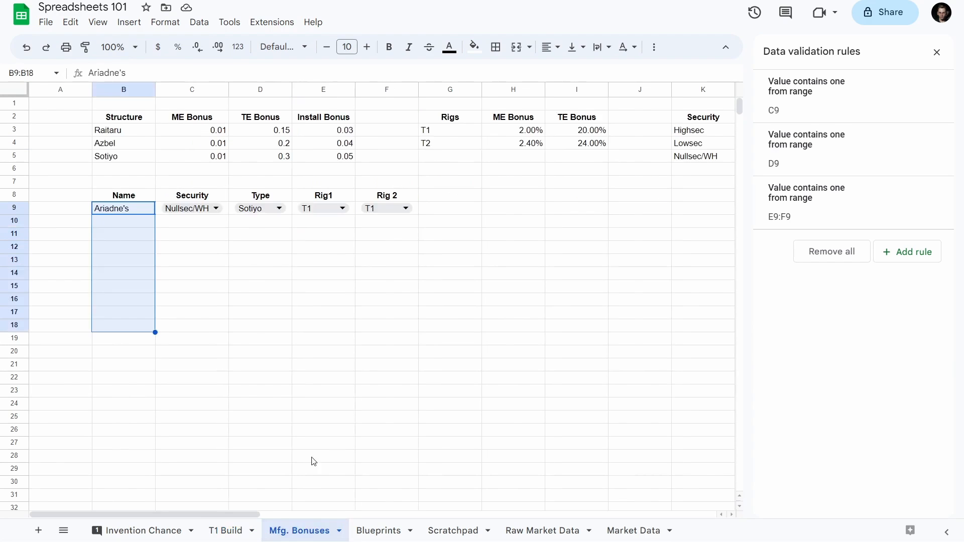
pyautogui.click(129, 211)
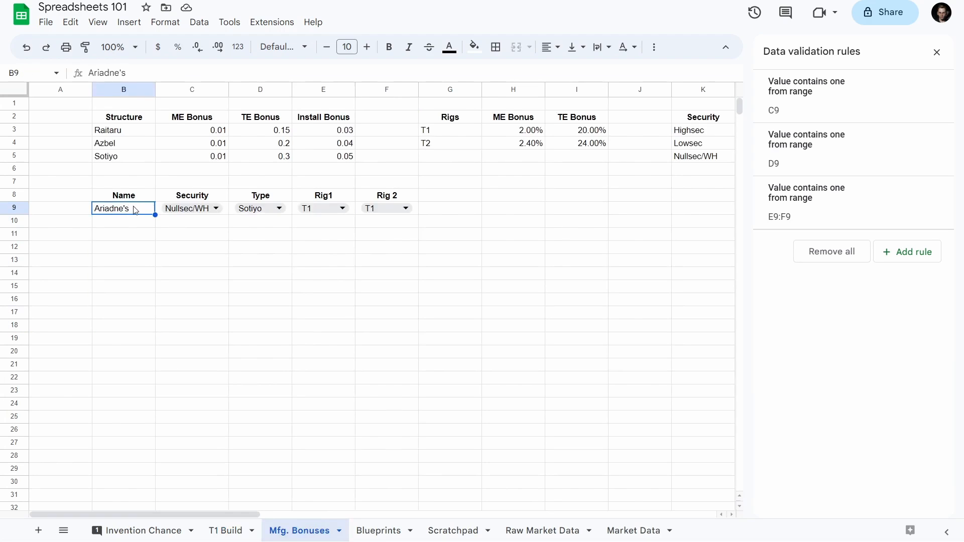
pyautogui.moveTo(135, 211); pyautogui.dragTo(399, 390)
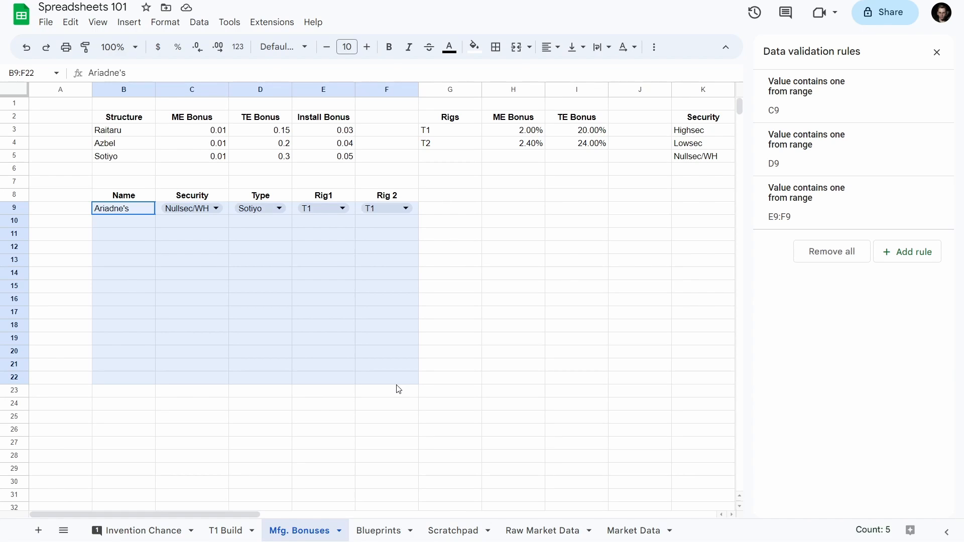
pyautogui.click(398, 383)
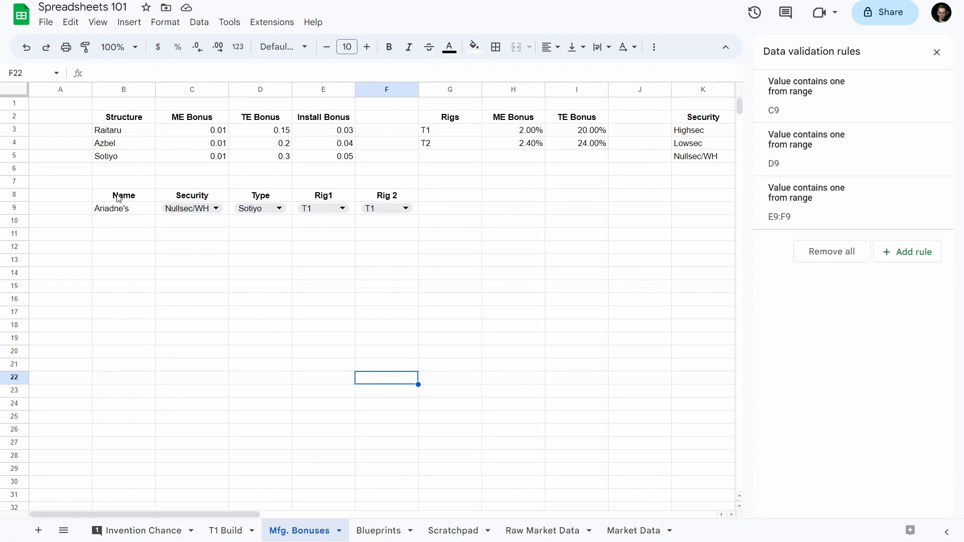
pyautogui.moveTo(124, 195); pyautogui.dragTo(394, 351)
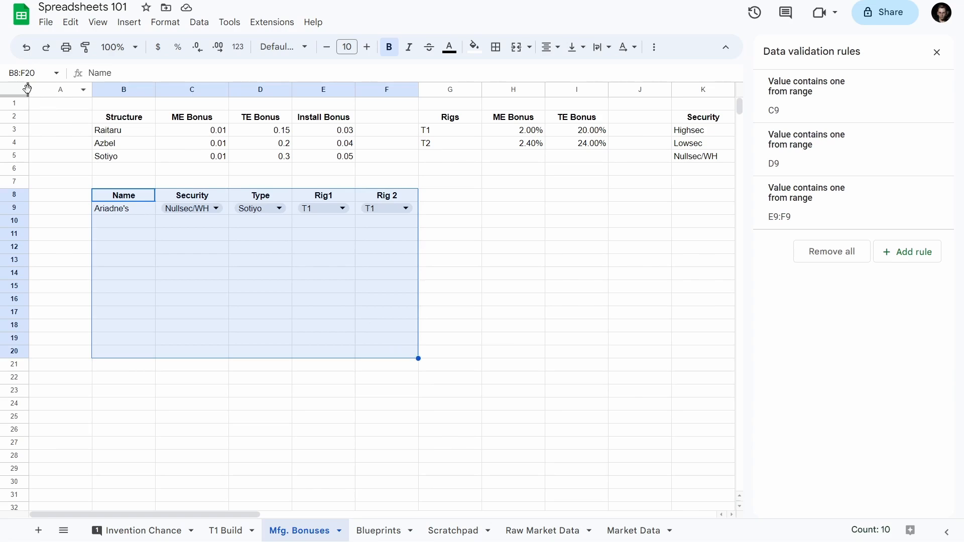
pyautogui.click(40, 76)
pyautogui.write('Struct')
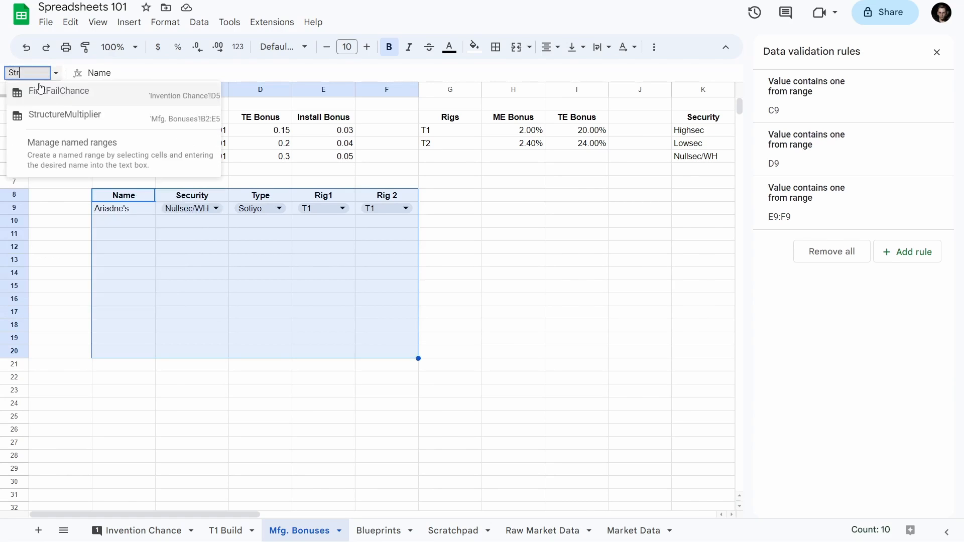
pyautogui.write('ure')
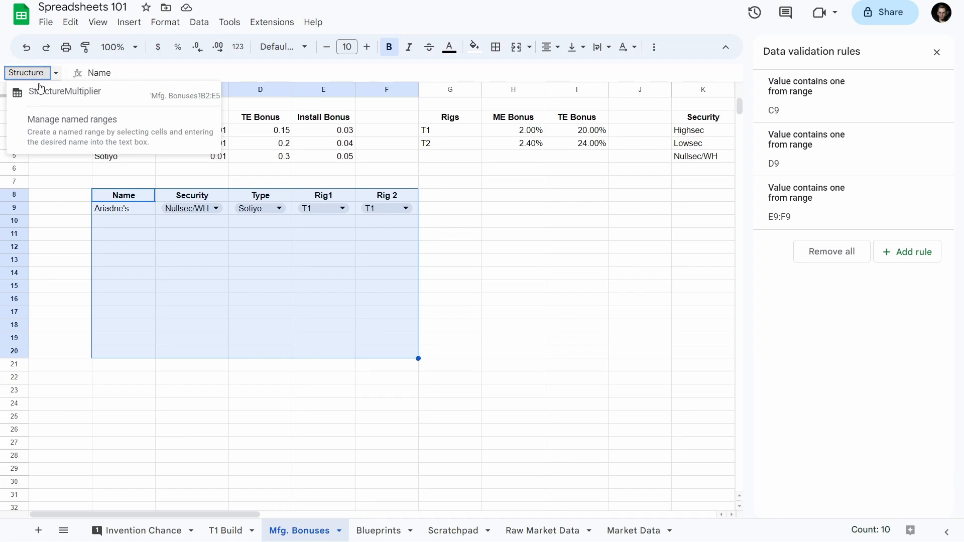
pyautogui.write('Config')
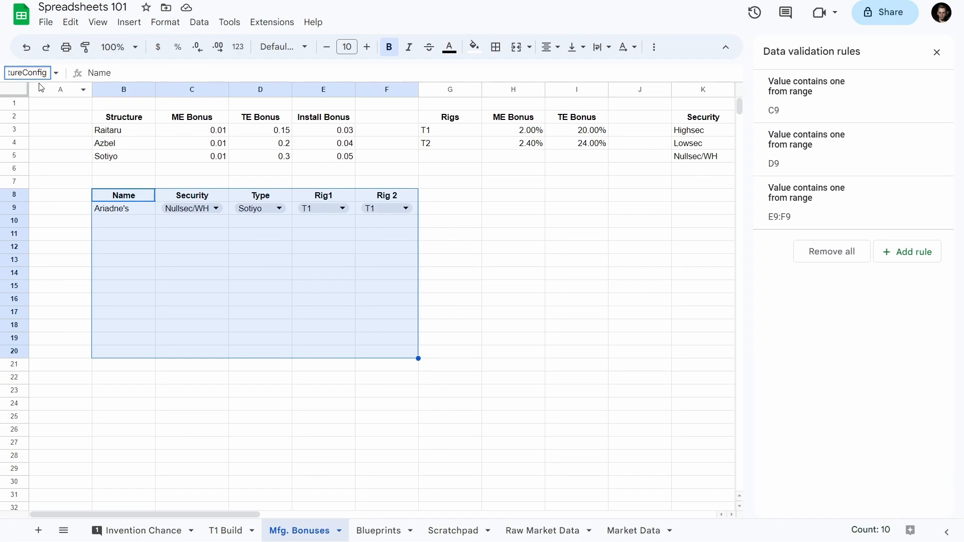
pyautogui.press('Return')
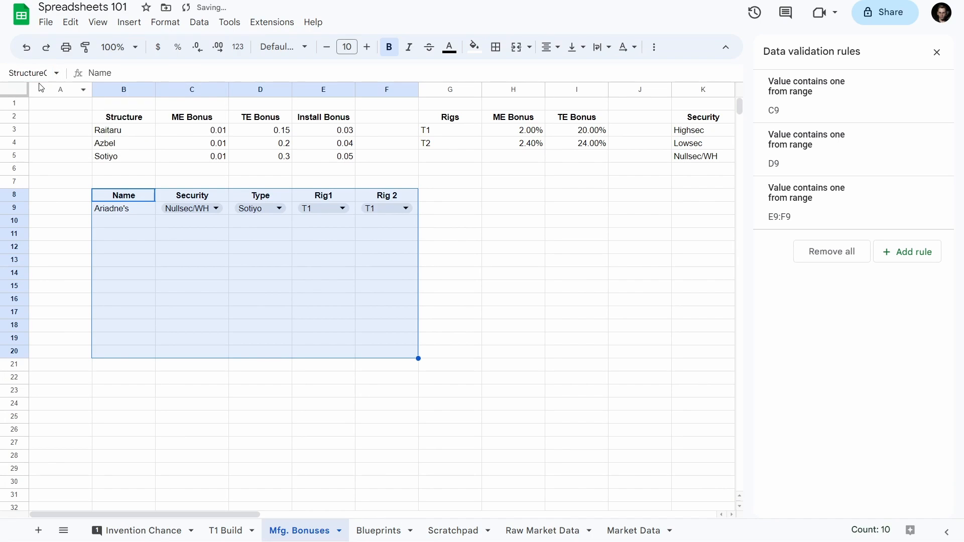
# - Change the second rig column header in F8 to Rig2, without a space
pyautogui.click(143, 211)
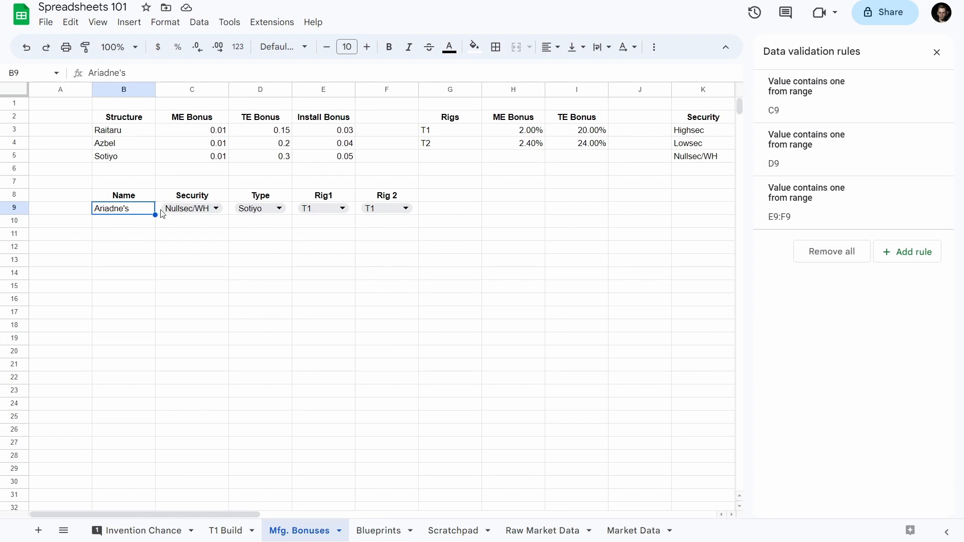
pyautogui.click(329, 199)
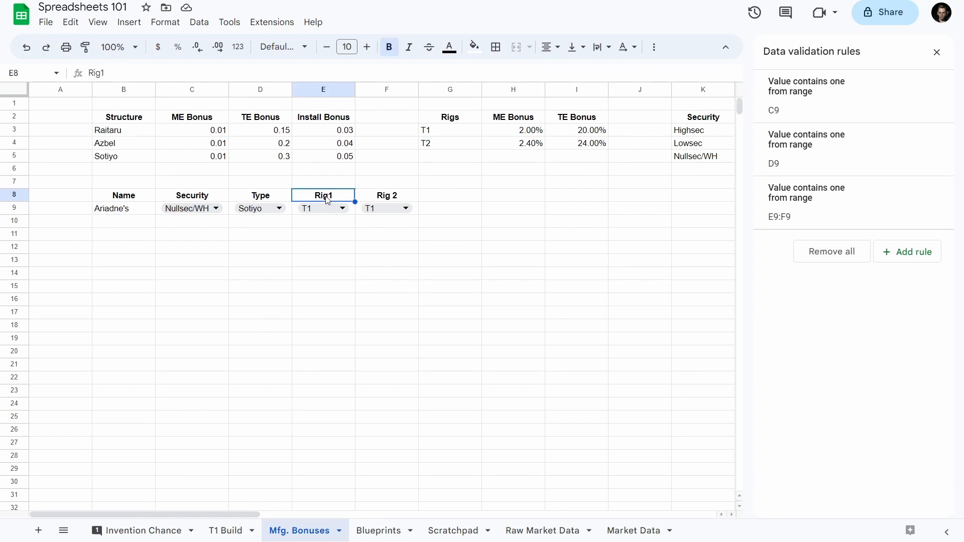
pyautogui.click(395, 196)
pyautogui.press('BackSpace')
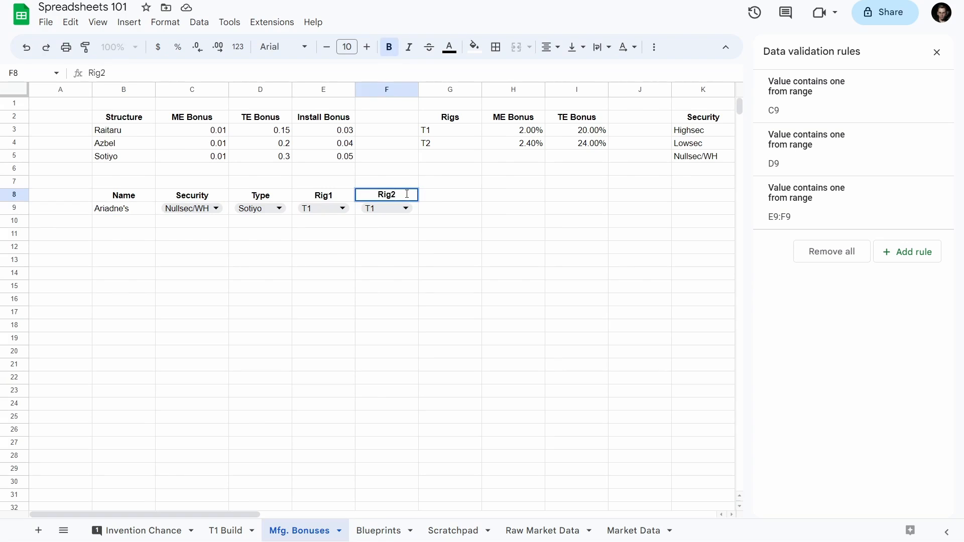
pyautogui.click(474, 198)
pyautogui.click(379, 201)
pyautogui.click(250, 199)
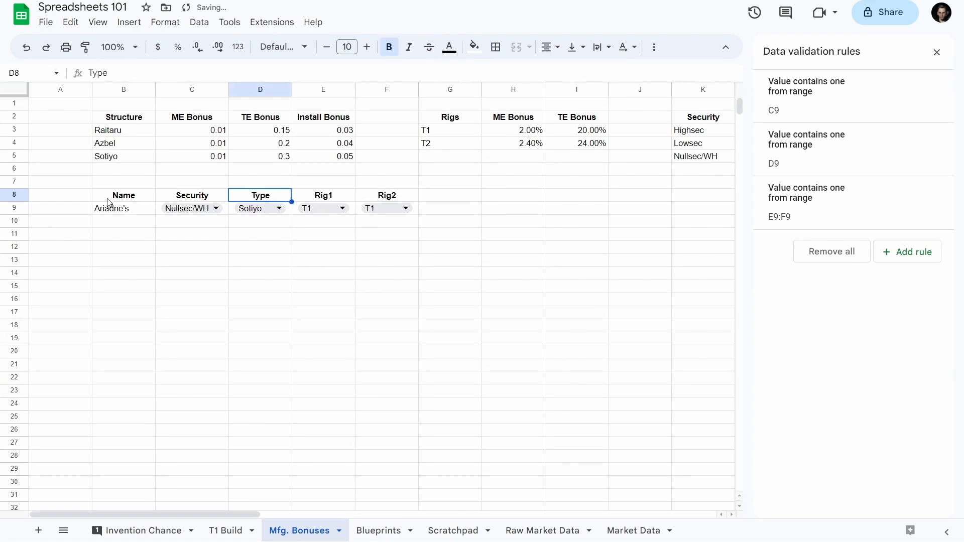
pyautogui.click(111, 207)
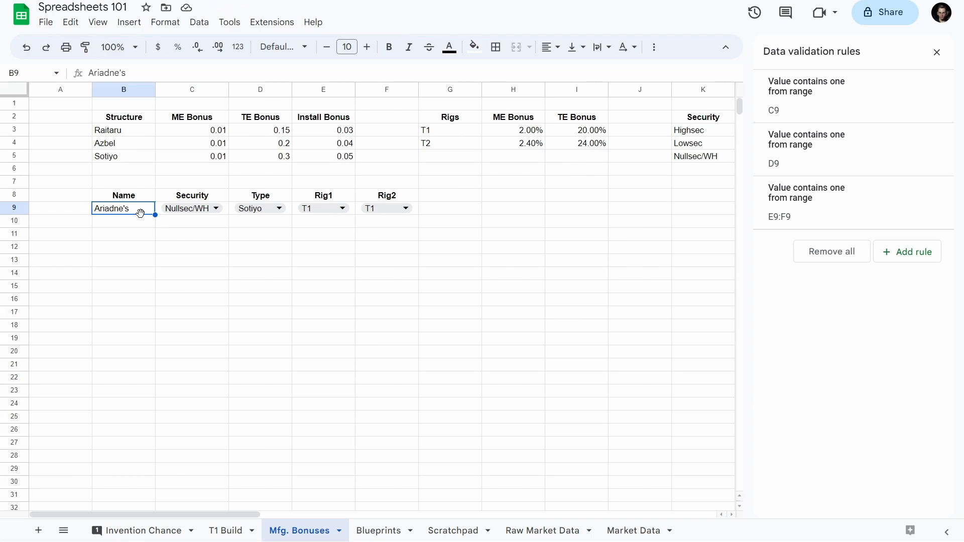
pyautogui.click(237, 533)
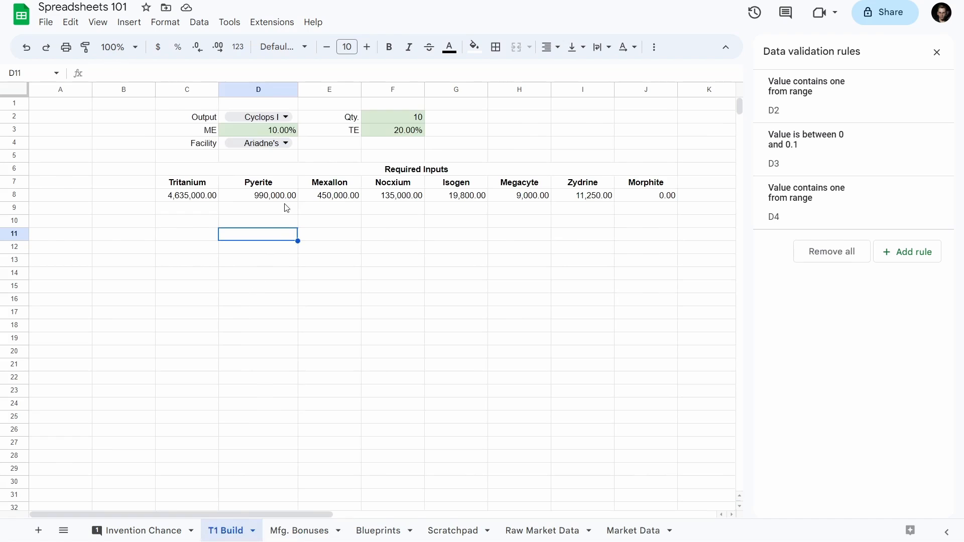
pyautogui.click(323, 146)
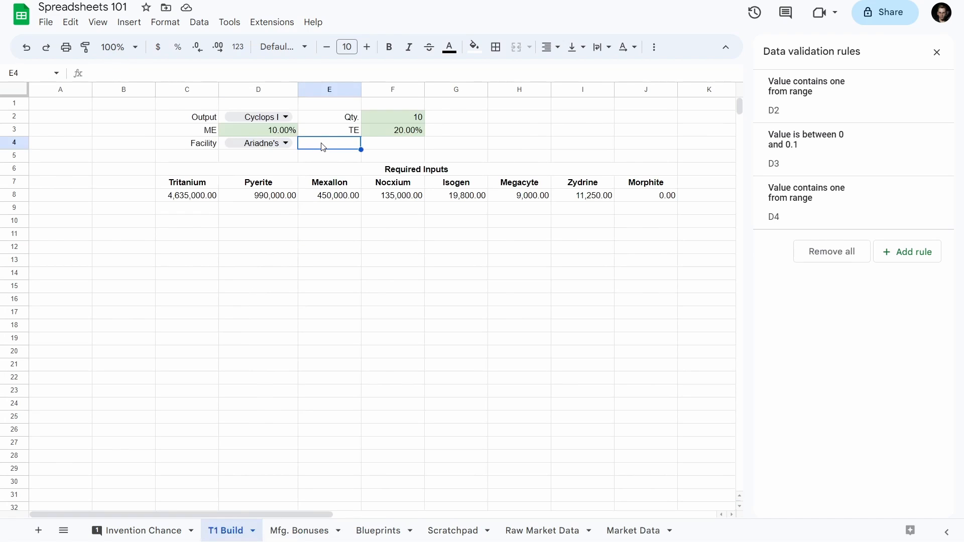
pyautogui.click(310, 531)
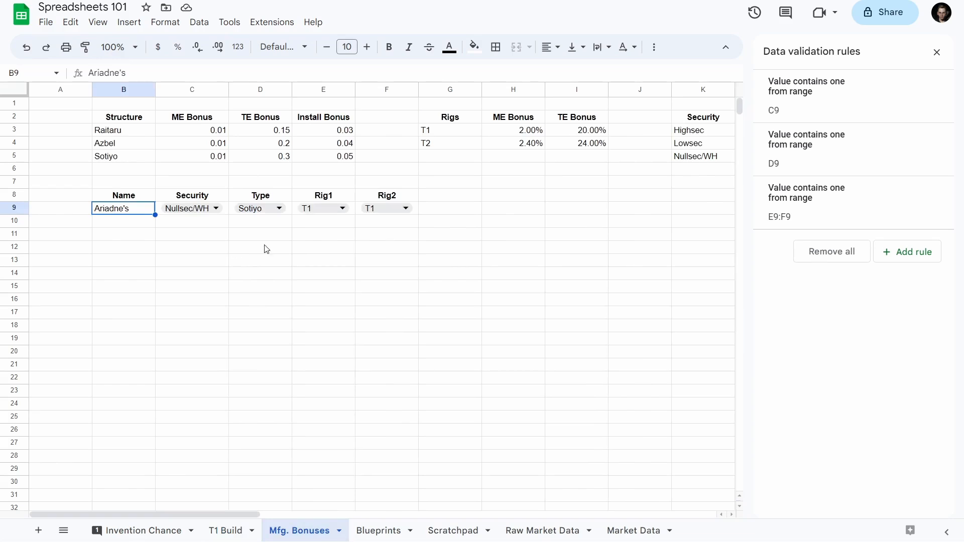
# - Build a formula in H9 subtracting from 1 an INDEX on StructureMultiplier, with its row from an exact MATCH of D9 in StructureMultiplier
pyautogui.click(500, 212)
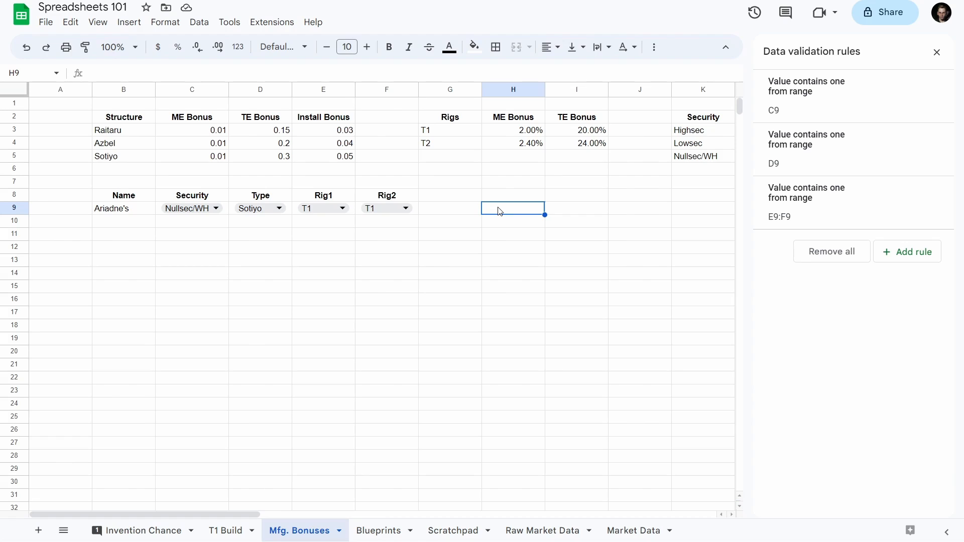
pyautogui.write('=')
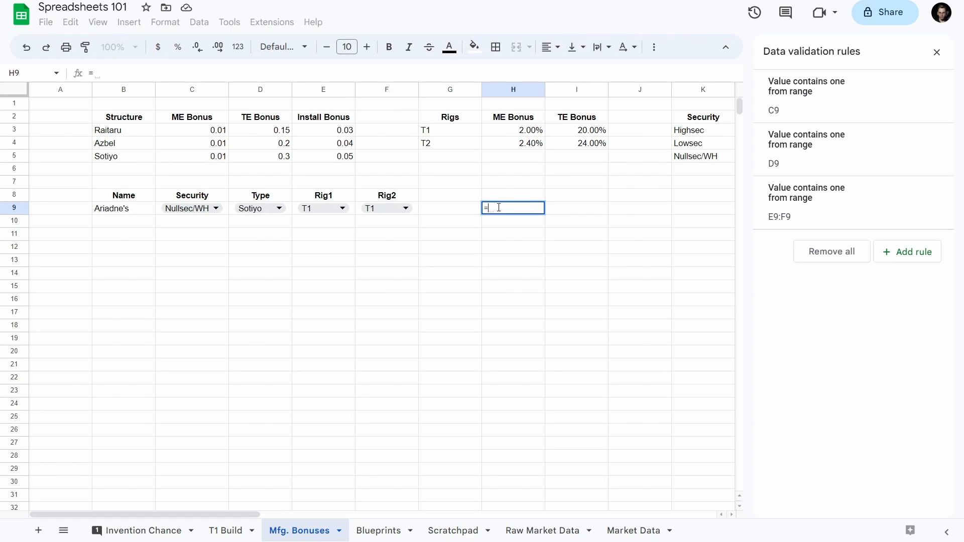
pyautogui.write('(1-)')
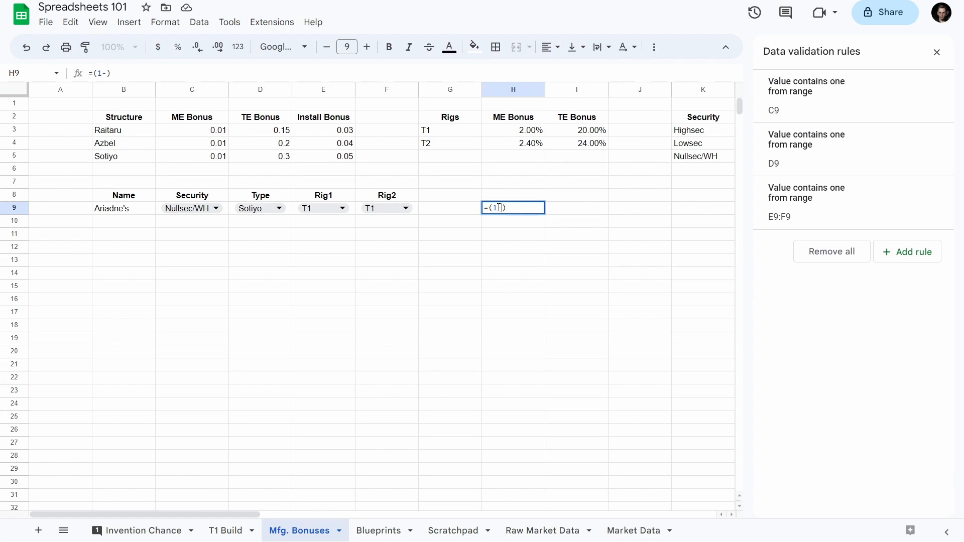
pyautogui.write('INDEX(')
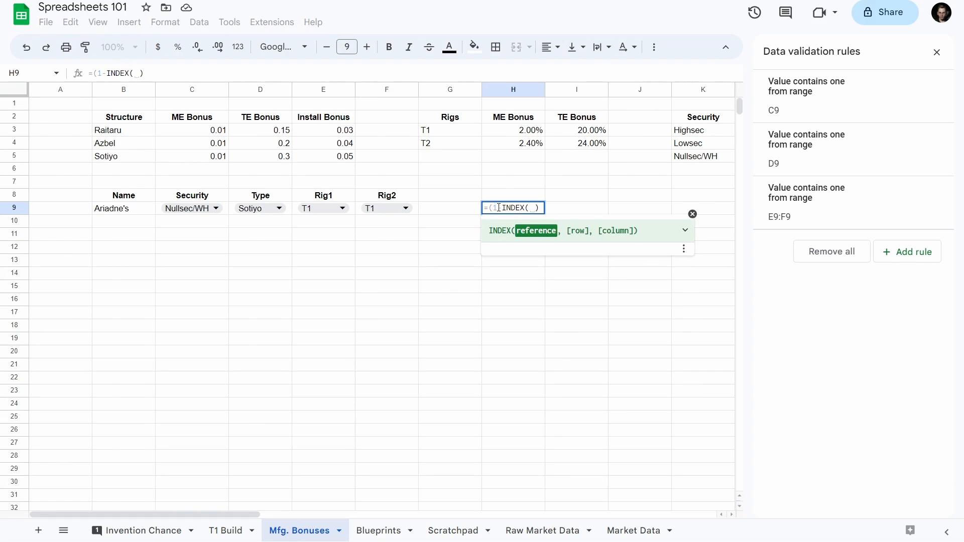
pyautogui.write('Struc')
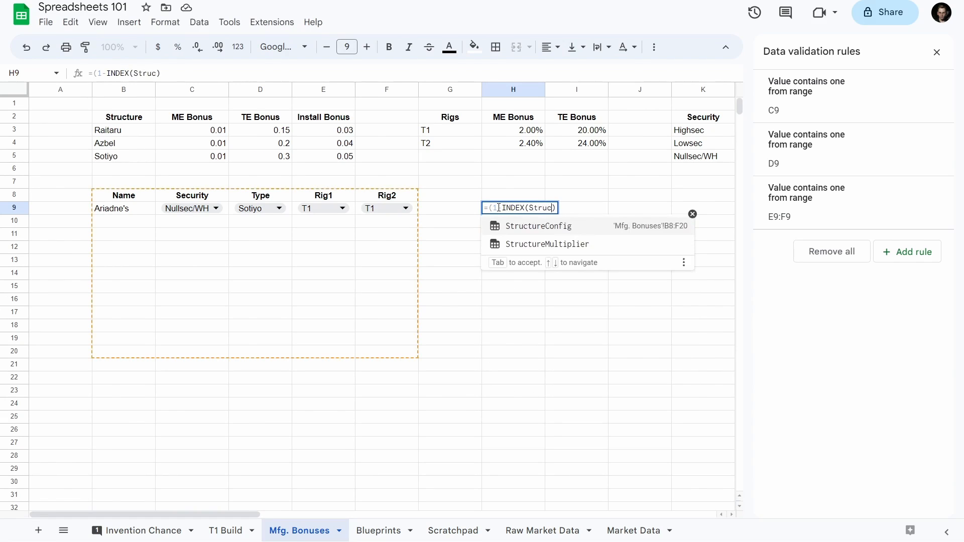
pyautogui.press('Tab')
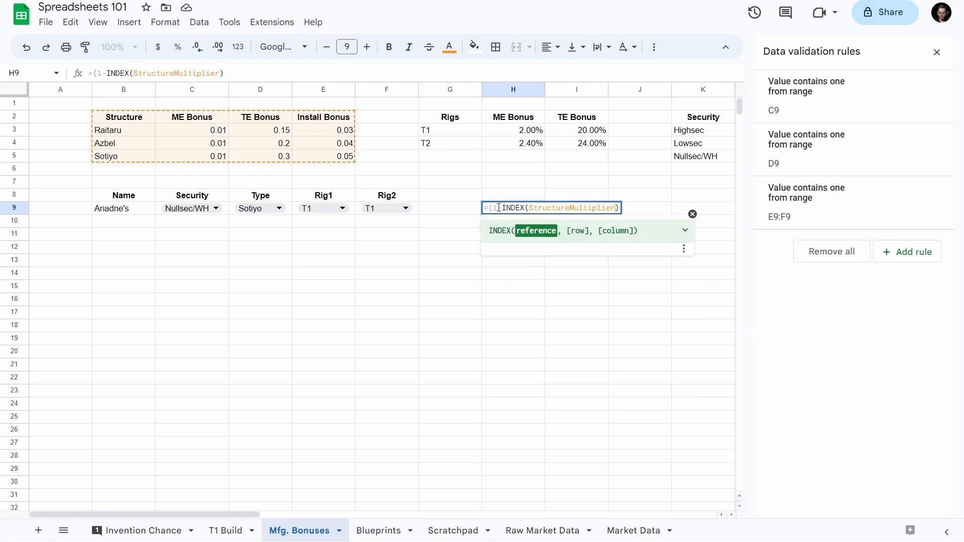
pyautogui.write(', ')
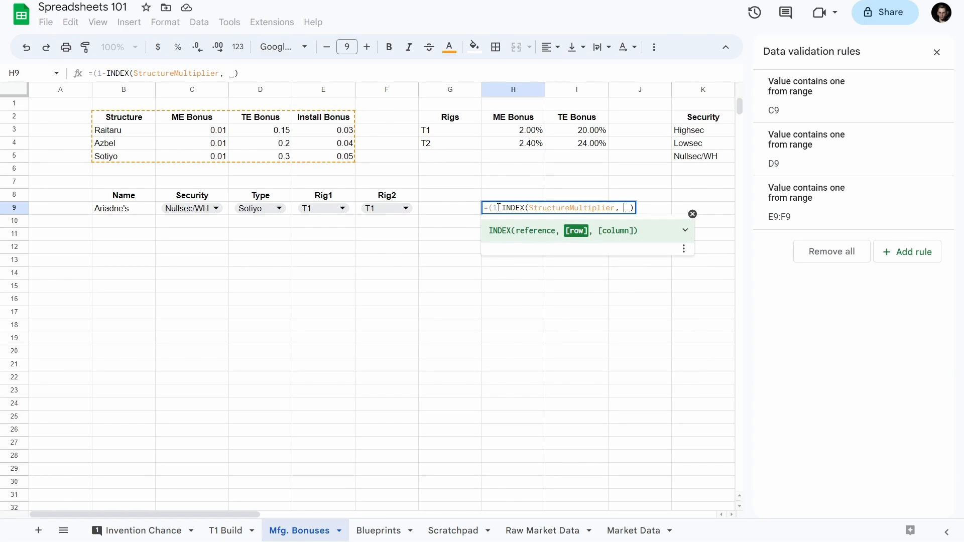
pyautogui.write('MATCH(')
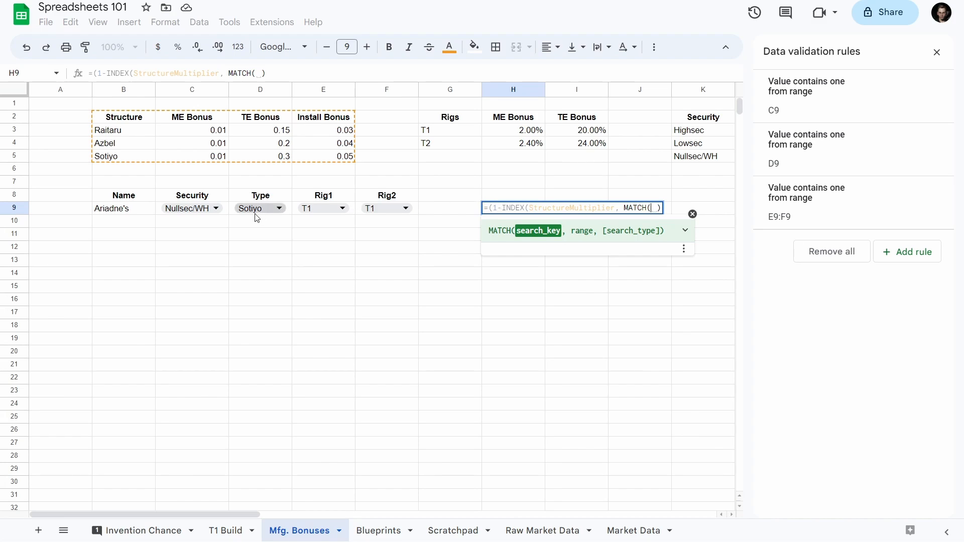
pyautogui.click(235, 215)
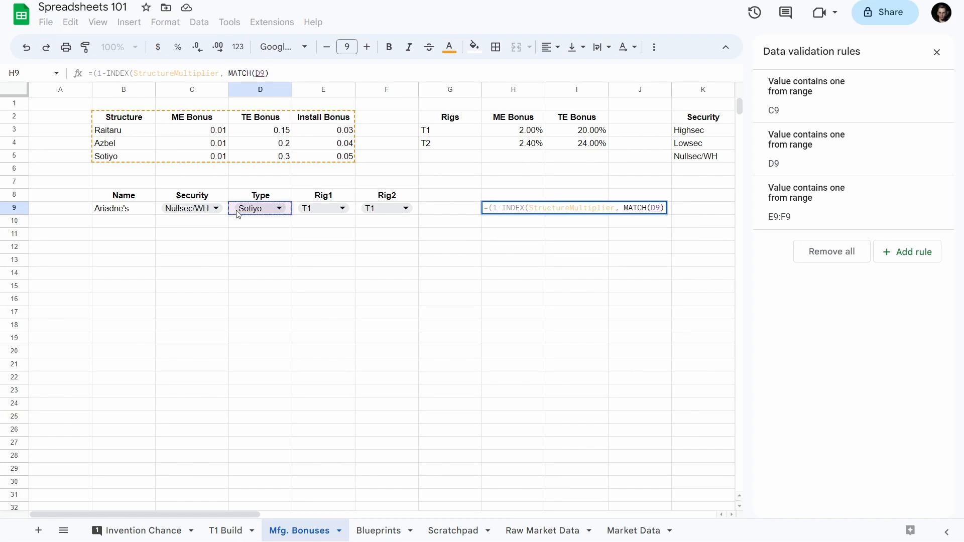
pyautogui.write(',')
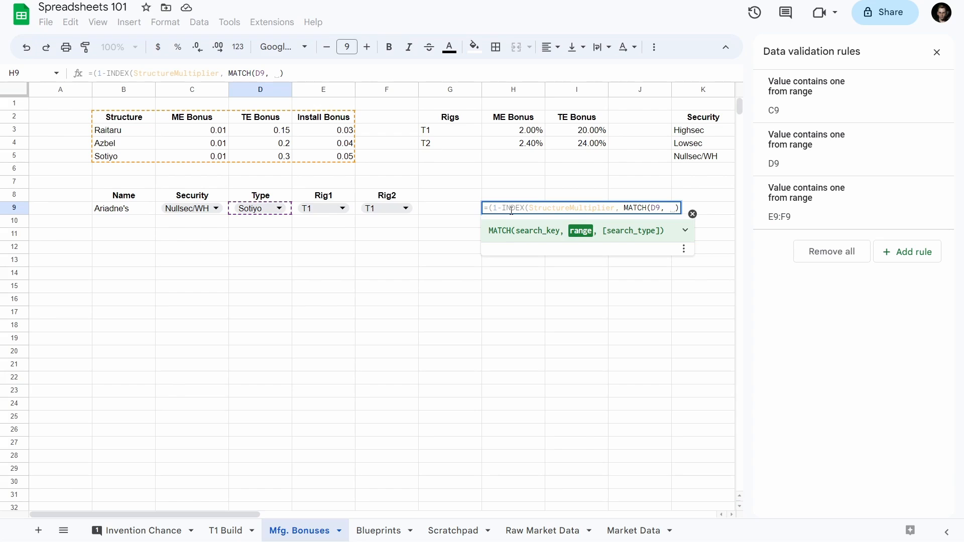
pyautogui.write('Structuremo')
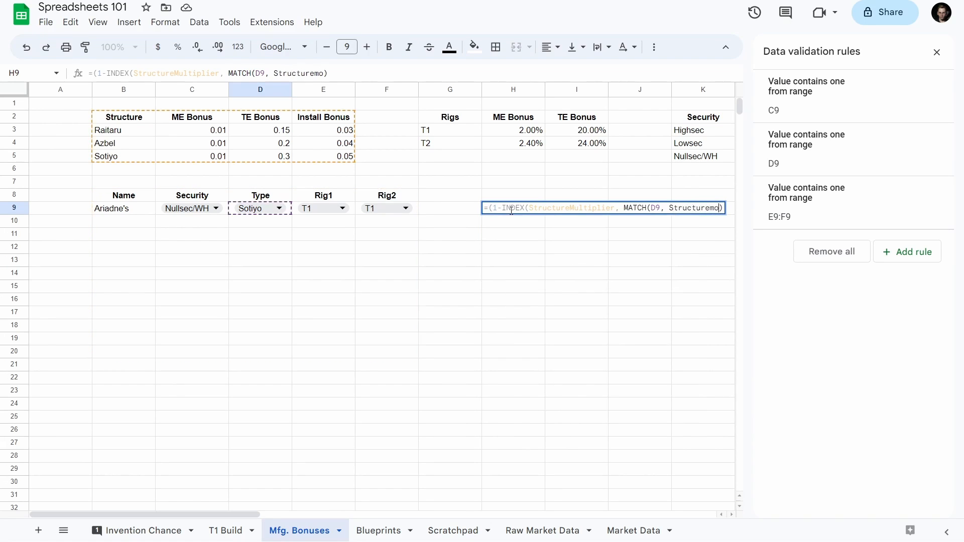
pyautogui.press('BackSpace')
pyautogui.write('ul')
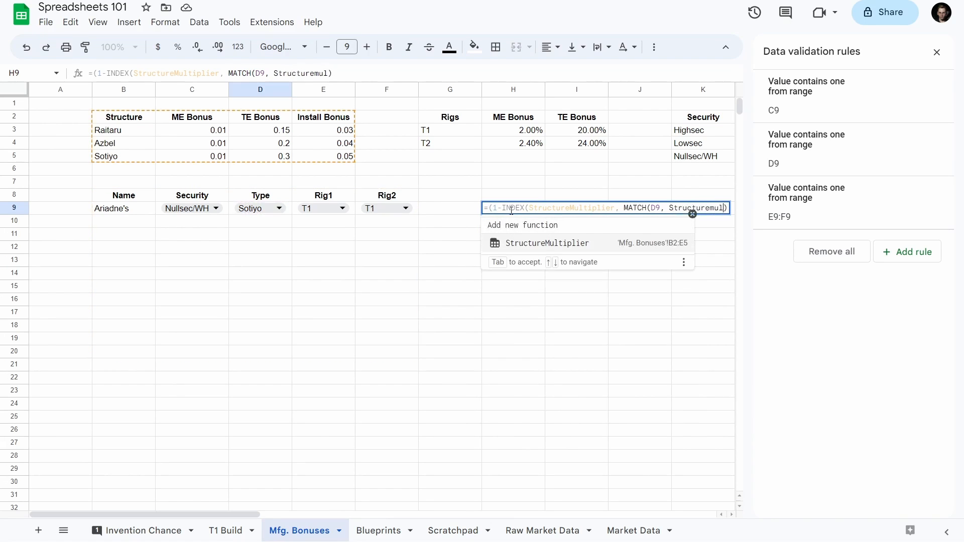
pyautogui.press('Tab')
pyautogui.write(',0')
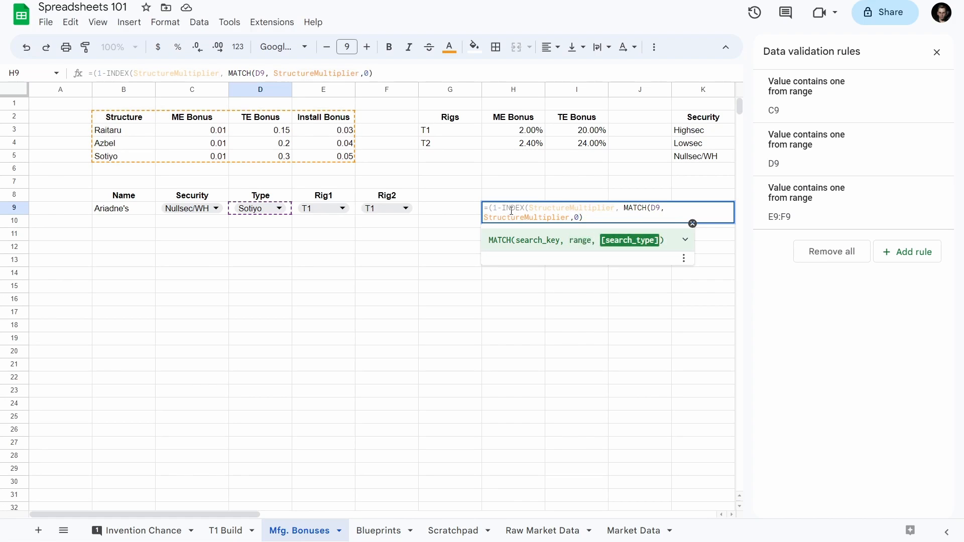
pyautogui.write(')')
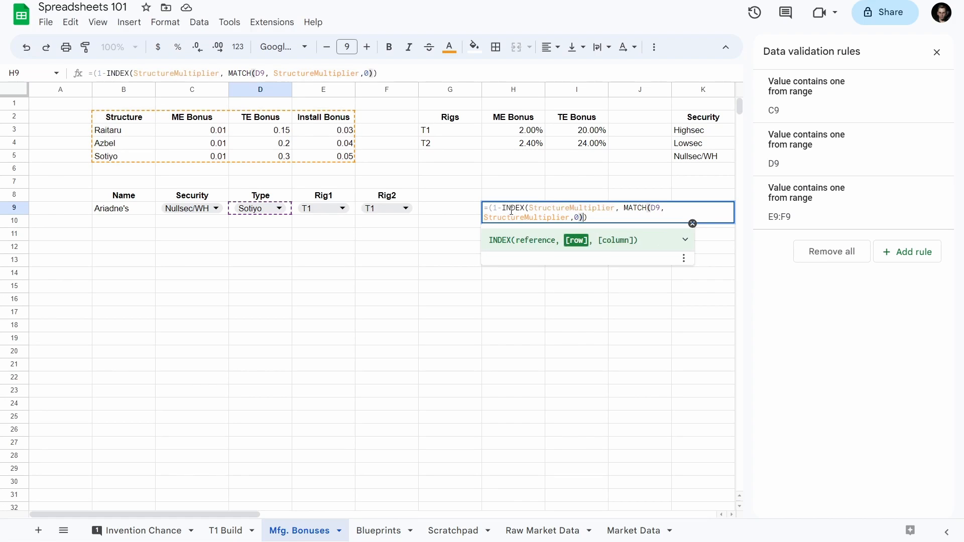
# - Try only the INDEX part, =INDEX(StructureMultiplier, MATCH(D9, StructureMultiplier,0)), as the formula in H9, and clear the cell
pyautogui.hotkey('shift', 'Up')
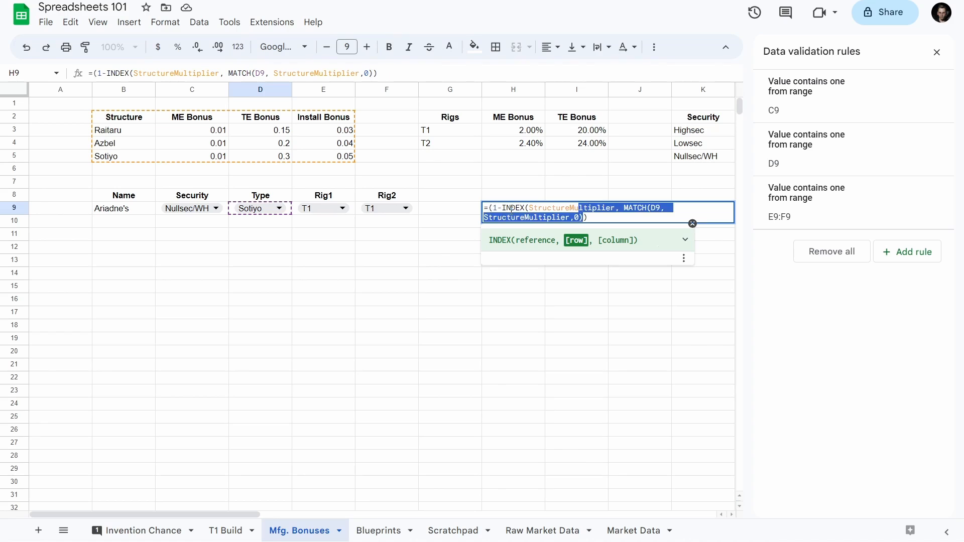
pyautogui.hotkey('shift', 'Left')
pyautogui.hotkey('shift', 'Left')
pyautogui.hotkey('shift', 'Left')
pyautogui.hotkey('shift', 'Left')
pyautogui.hotkey('shift', 'Left')
pyautogui.hotkey('shift', 'Left')
pyautogui.hotkey('shift', 'Left')
pyautogui.hotkey('shift', 'Left')
pyautogui.hotkey('shift', 'Left')
pyautogui.hotkey('shift', 'Left')
pyautogui.hotkey('shift', 'Left')
pyautogui.hotkey('shift', 'Left')
pyautogui.hotkey('shift', 'Left')
pyautogui.hotkey('shift', 'Left')
pyautogui.hotkey('shift', 'Left')
pyautogui.hotkey('shift', 'Left')
pyautogui.hotkey('shift', 'Left')
pyautogui.hotkey('shift', 'Left')
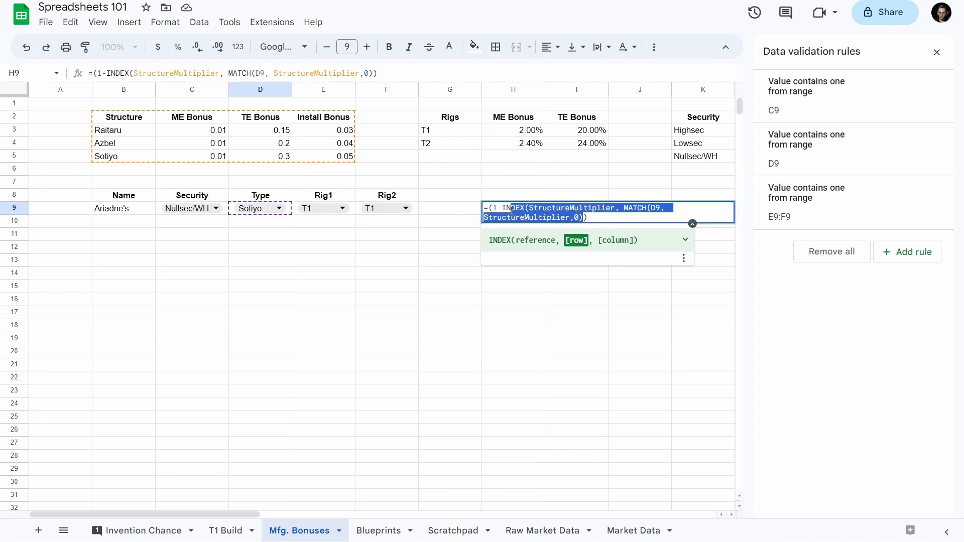
pyautogui.hotkey('ctrl', 'x')
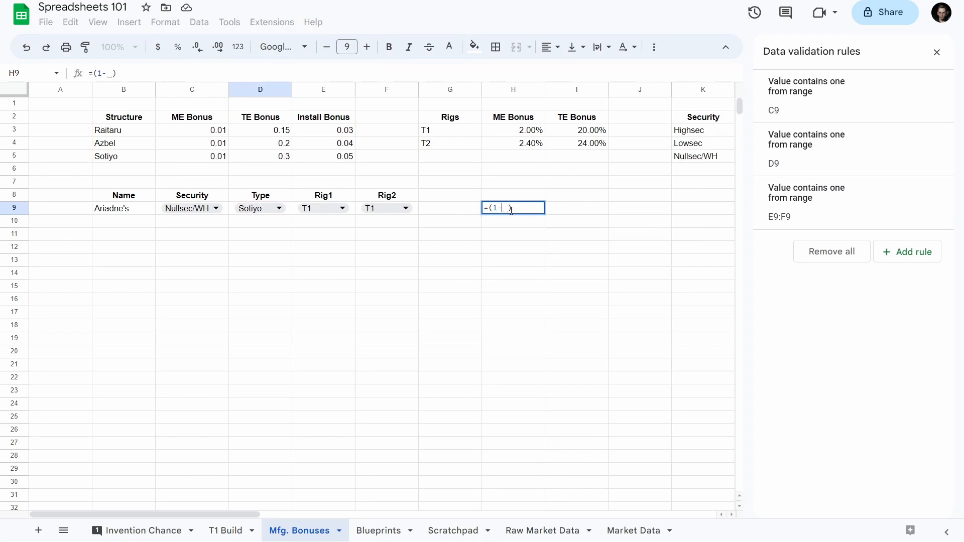
pyautogui.press('Escape')
pyautogui.press('Left')
pyautogui.click(513, 215)
pyautogui.write('=')
pyautogui.hotkey('ctrl', 'v')
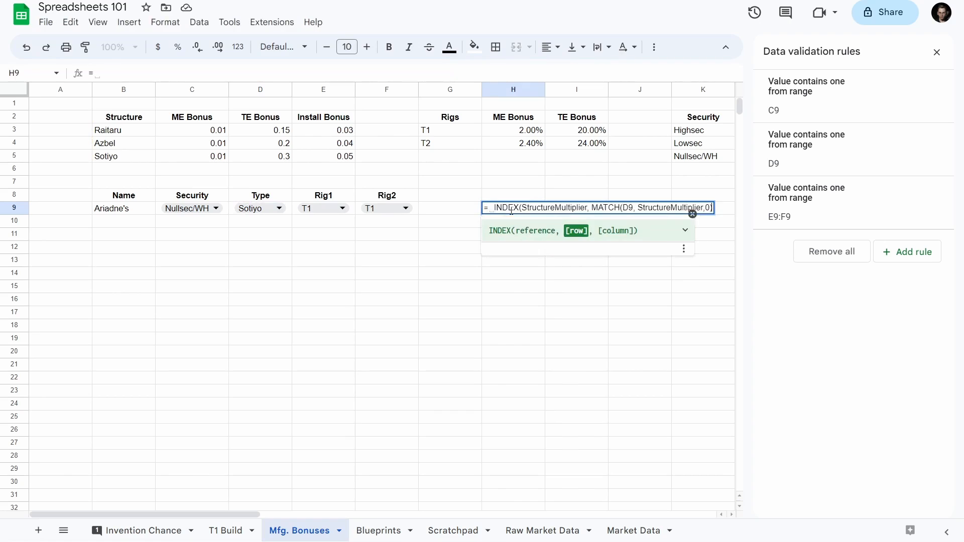
pyautogui.press('Return')
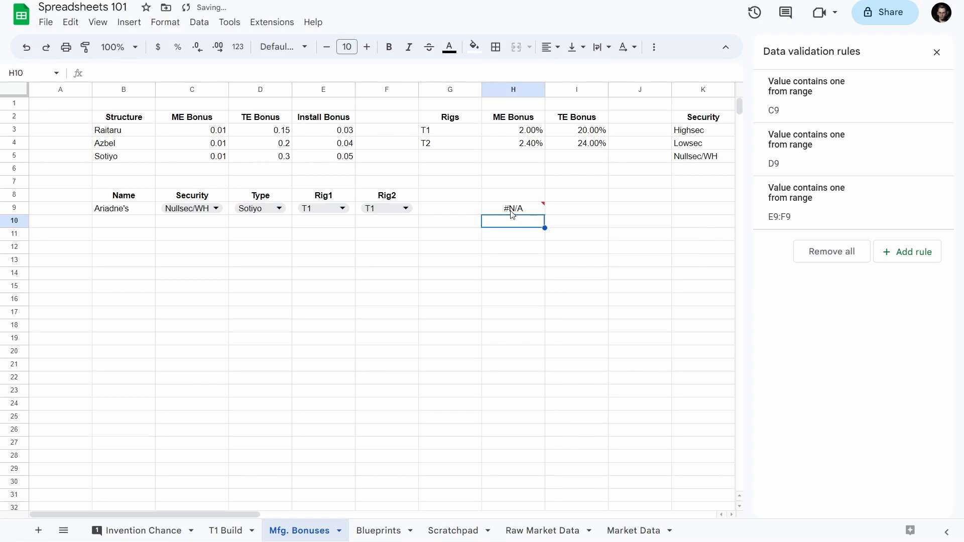
pyautogui.click(513, 211)
pyautogui.press('Delete')
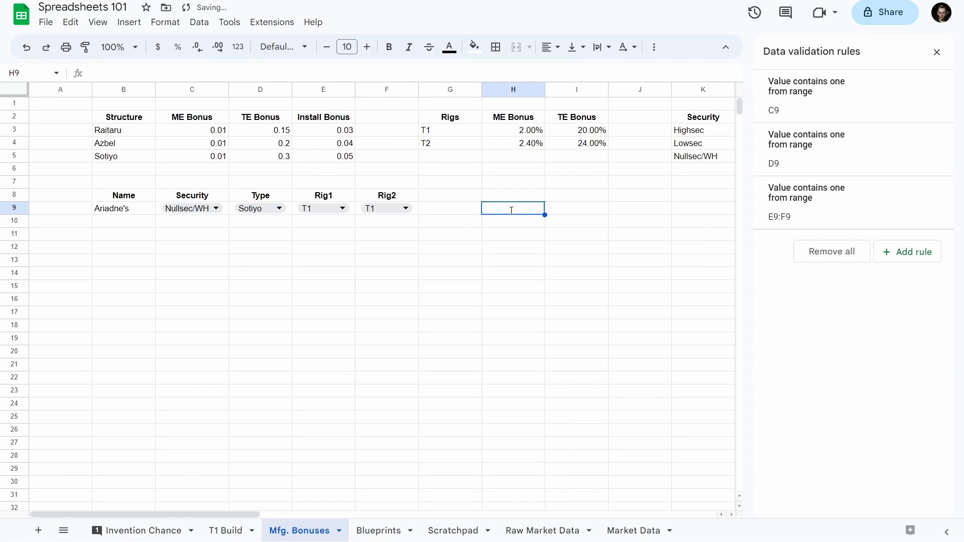
# - Enter =MATCH(D9, StructureMultiplier, 0) in H9 to test the structure type lookup on its own
pyautogui.write('=MATCH(')
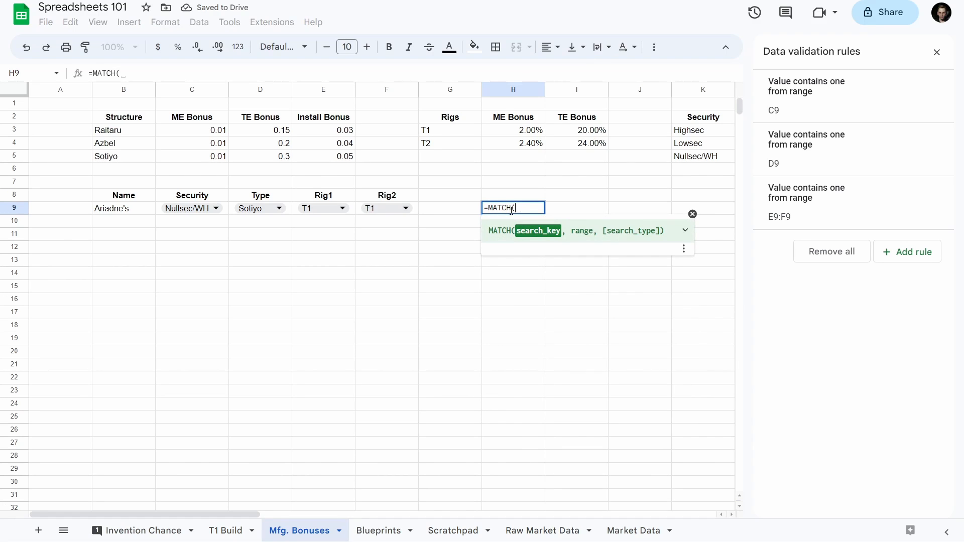
pyautogui.write('D9, ')
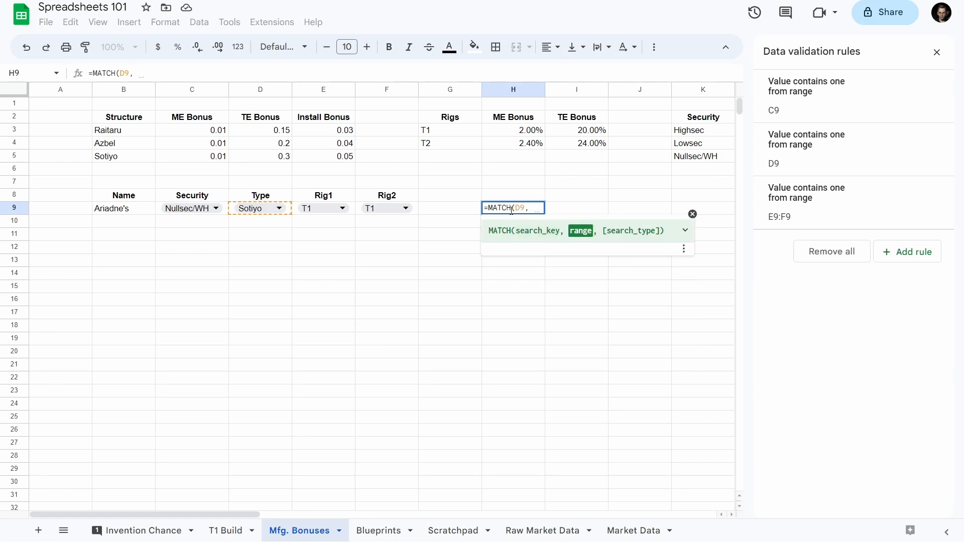
pyautogui.write('Structure')
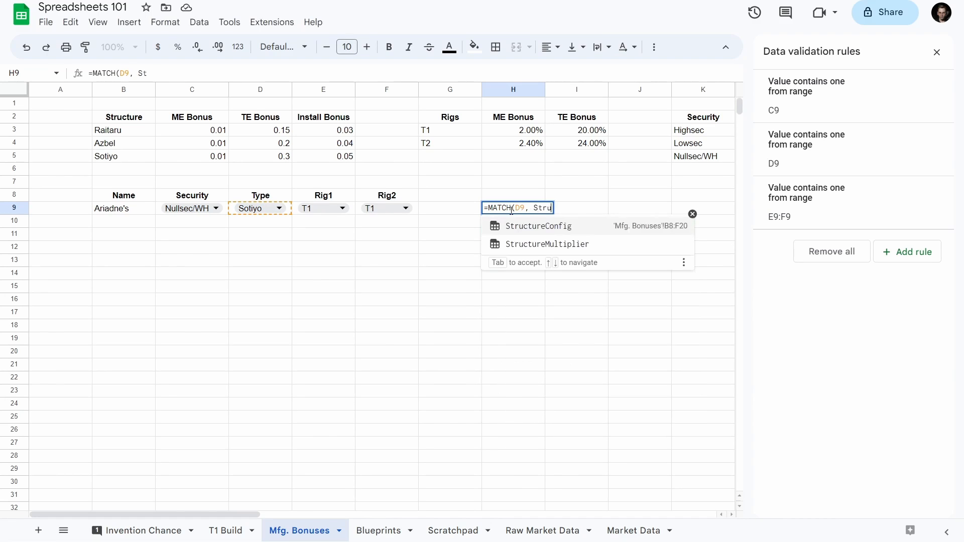
pyautogui.press('Down')
pyautogui.press('Tab')
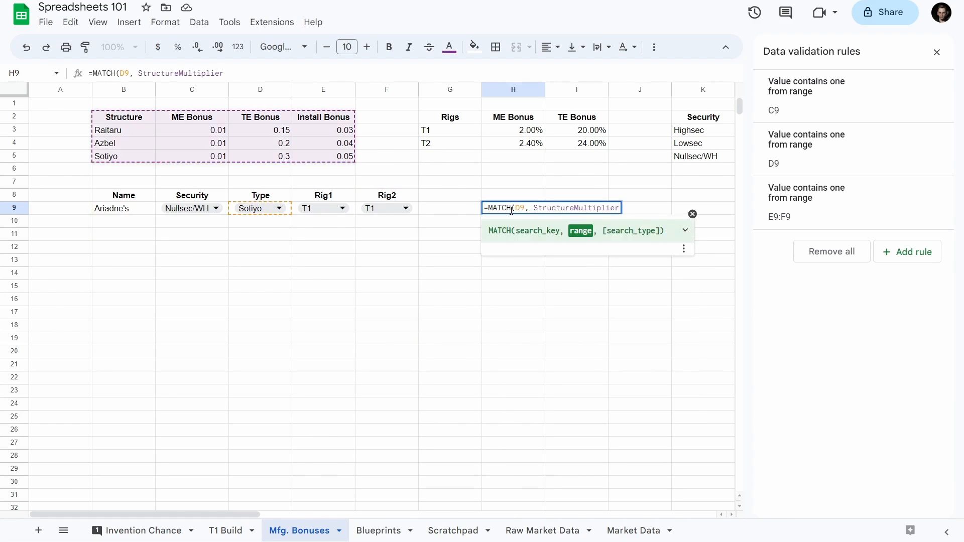
pyautogui.write(', 0)(')
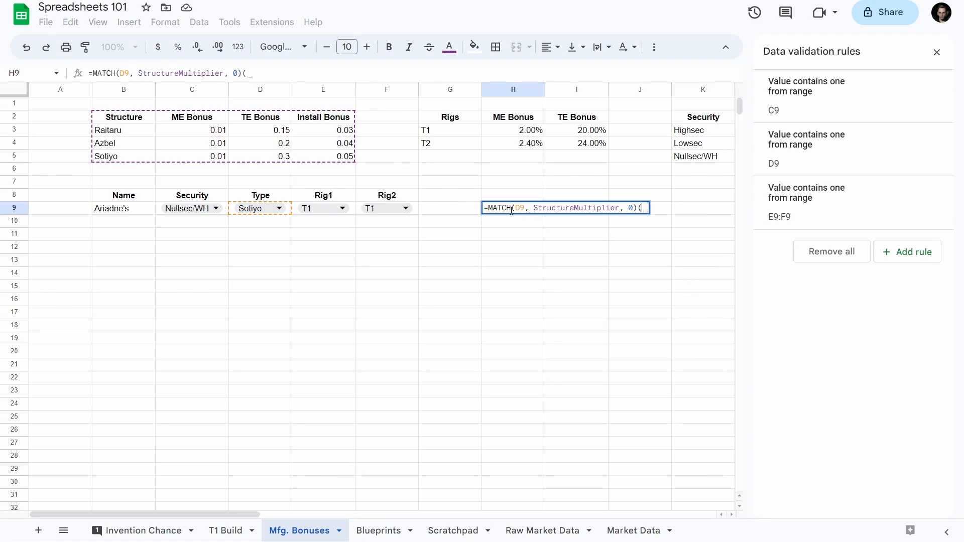
pyautogui.press('Return')
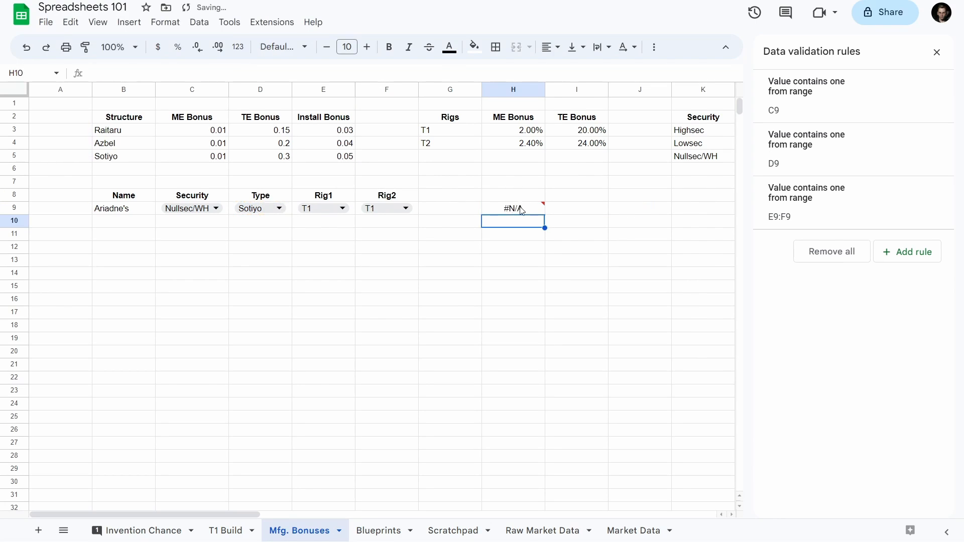
pyautogui.moveTo(522, 210)
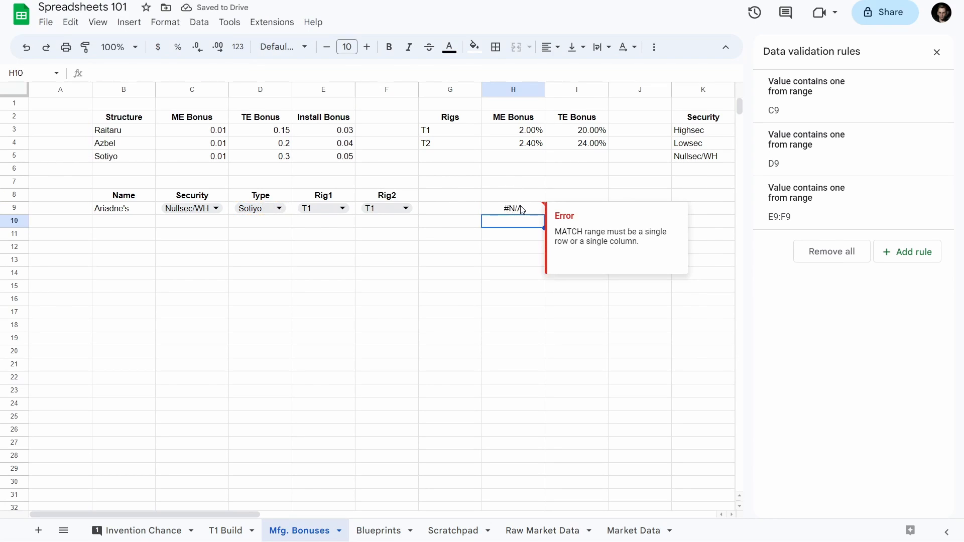
pyautogui.click(523, 212)
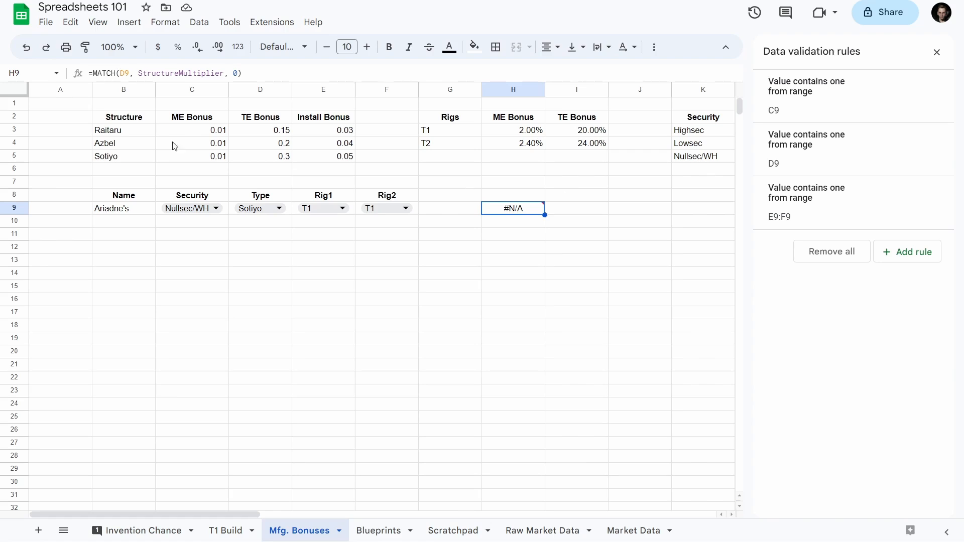
# - Define the Structure column B2:B5, header included, as the named range StructureType
pyautogui.moveTo(124, 121); pyautogui.dragTo(127, 161)
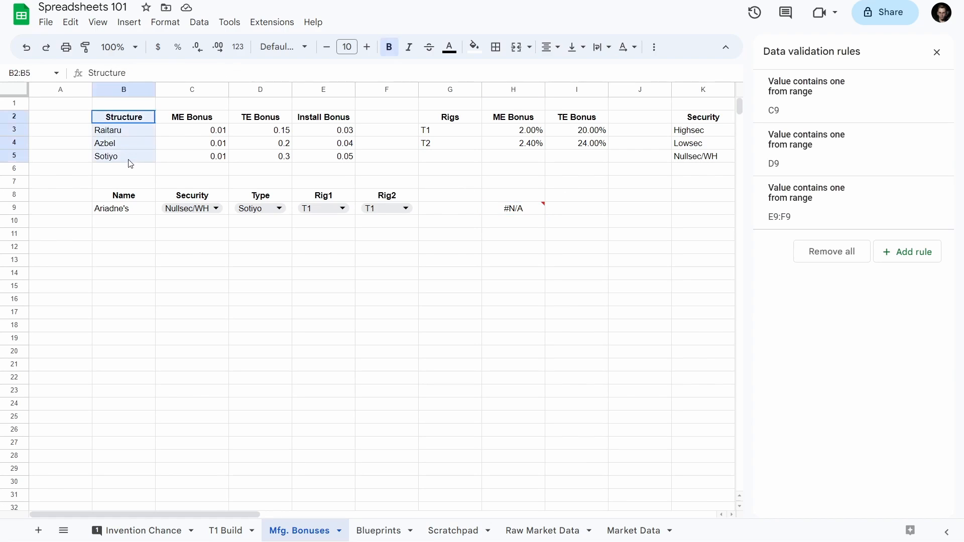
pyautogui.click(129, 131)
pyautogui.click(129, 121)
pyautogui.moveTo(130, 123); pyautogui.dragTo(132, 157)
pyautogui.rightClick(129, 121)
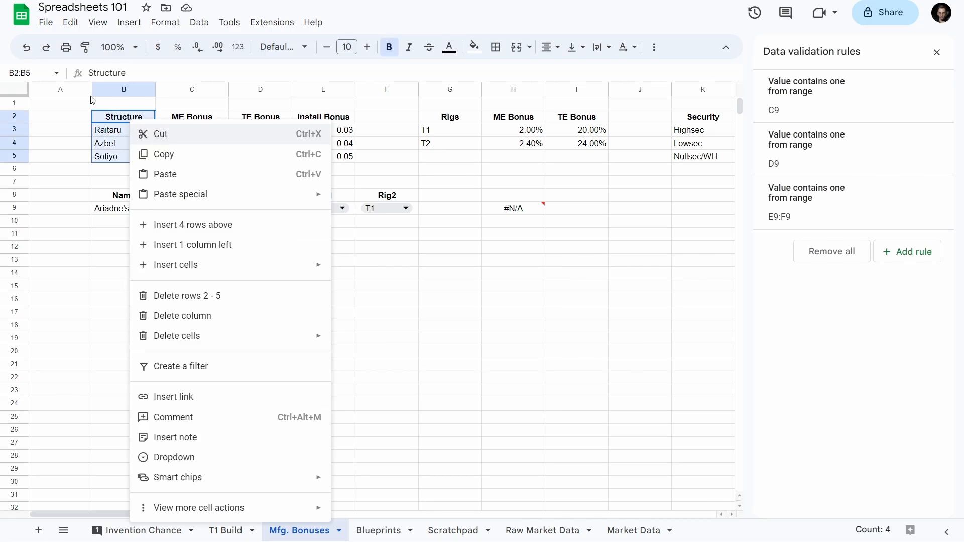
pyautogui.click(31, 76)
pyautogui.write('Stru')
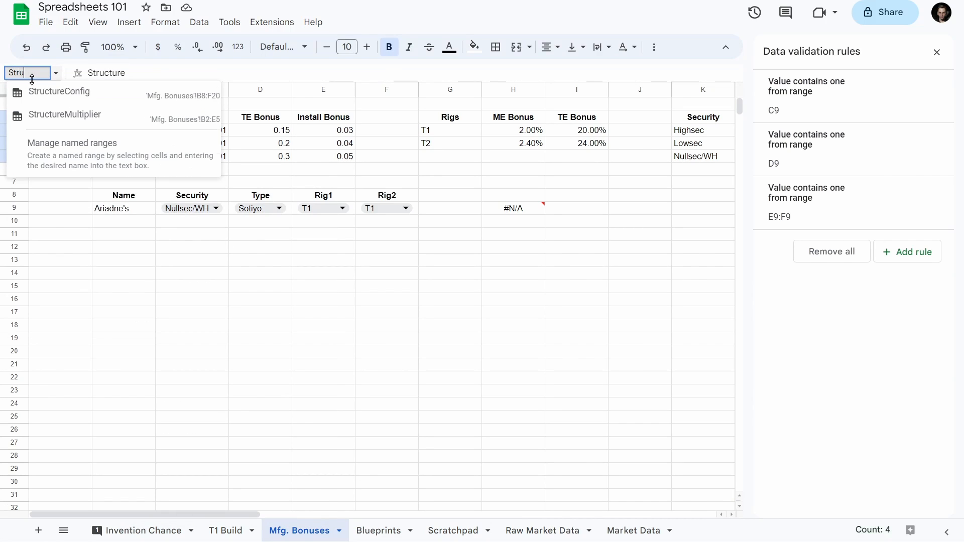
pyautogui.write('cture1')
pyautogui.press('Return')
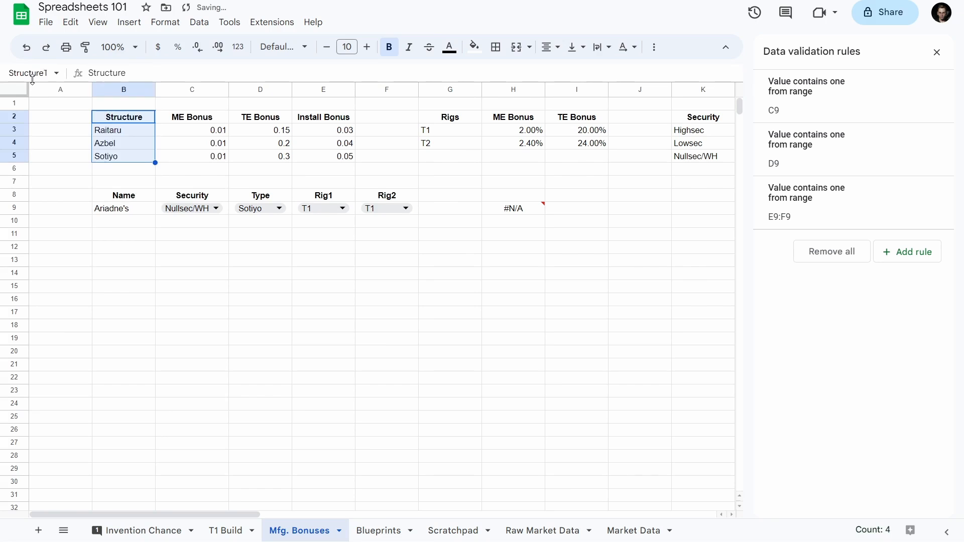
# - Replace the search range in H9's MATCH formula with StructureType, giving =MATCH(D9, StructureType, 0)
pyautogui.click(523, 212)
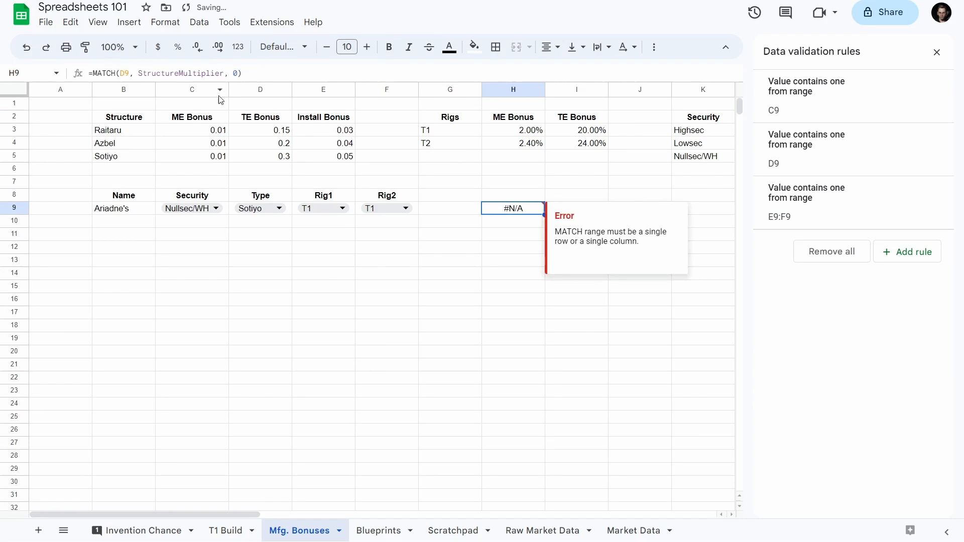
pyautogui.doubleClick(193, 74)
pyautogui.write('Stur')
pyautogui.press('BackSpace')
pyautogui.press('BackSpace')
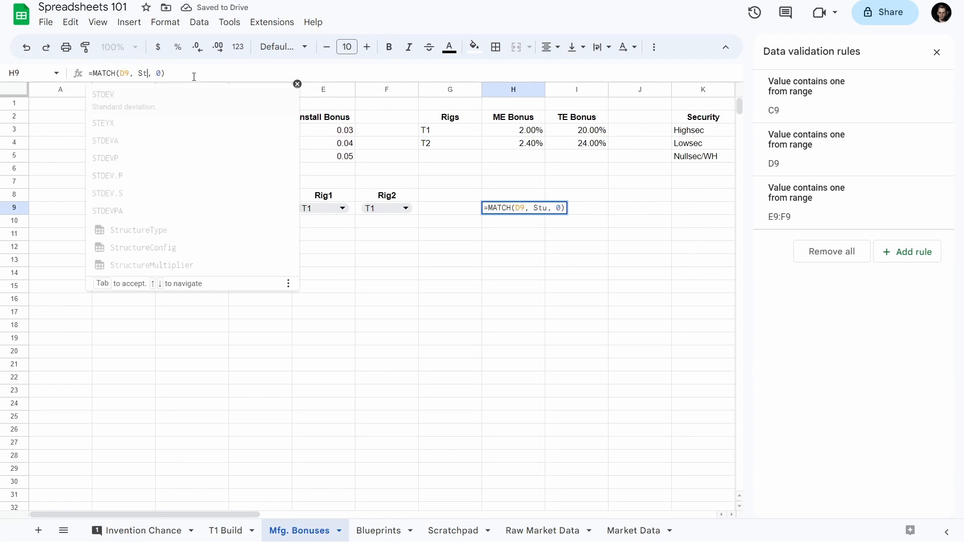
pyautogui.write('ructureType')
pyautogui.press('Return')
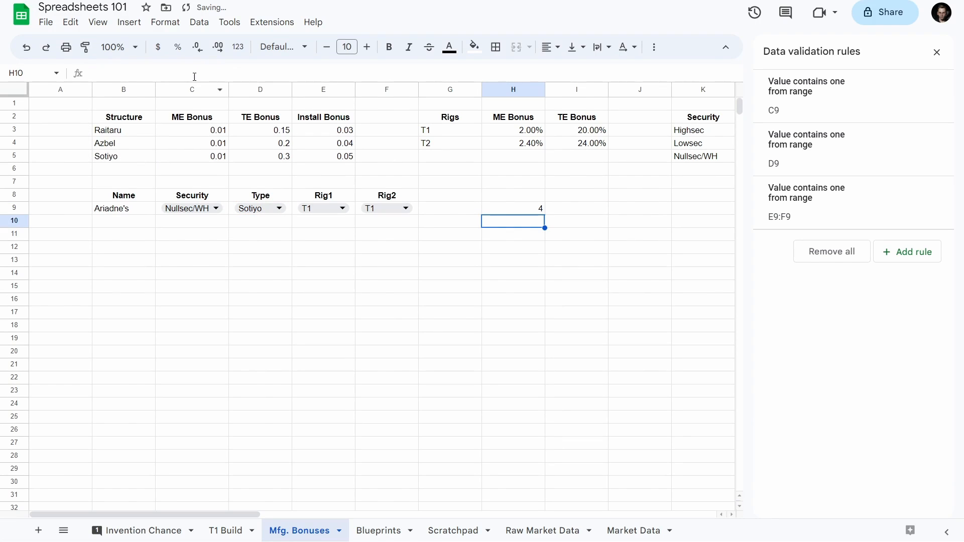
# - Compare the MATCH result in H9 with the position of each entry in the Structure column, B2:B5
pyautogui.click(527, 209)
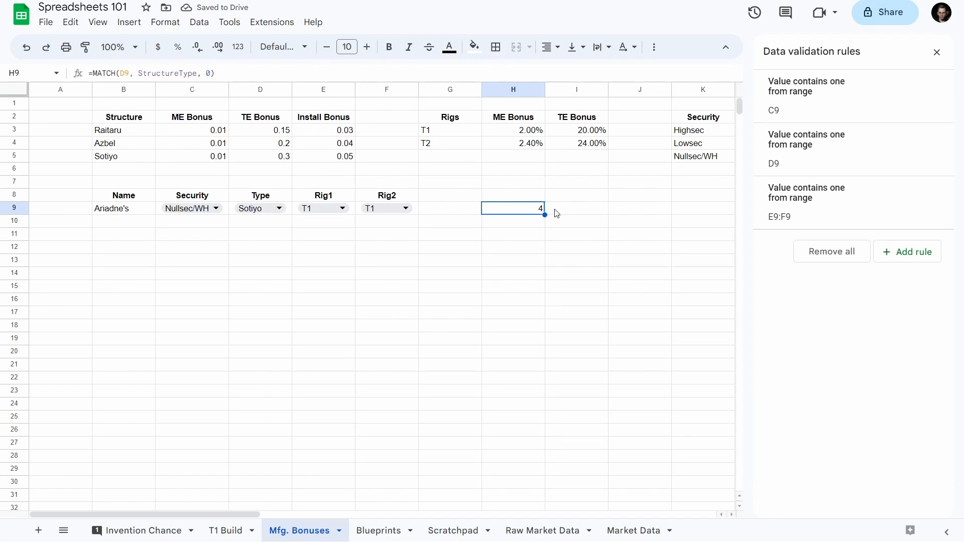
pyautogui.click(106, 118)
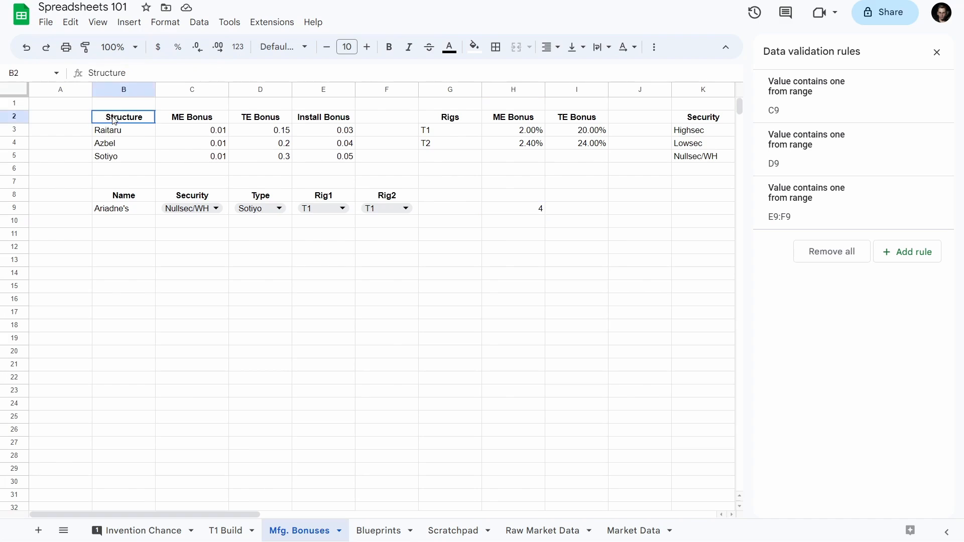
pyautogui.click(113, 131)
pyautogui.click(115, 144)
pyautogui.click(115, 158)
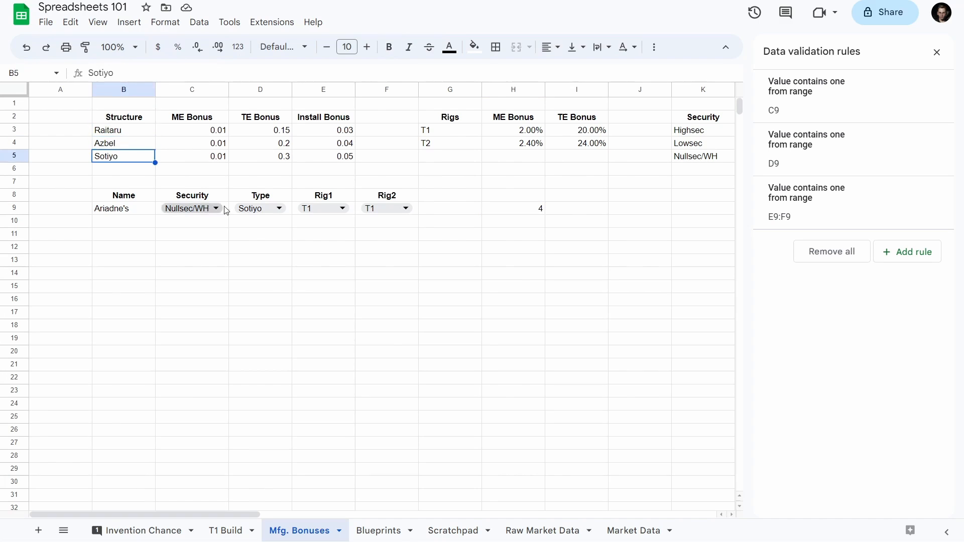
# - Start a new formula in I9, beside the MATCH test cell
pyautogui.click(563, 213)
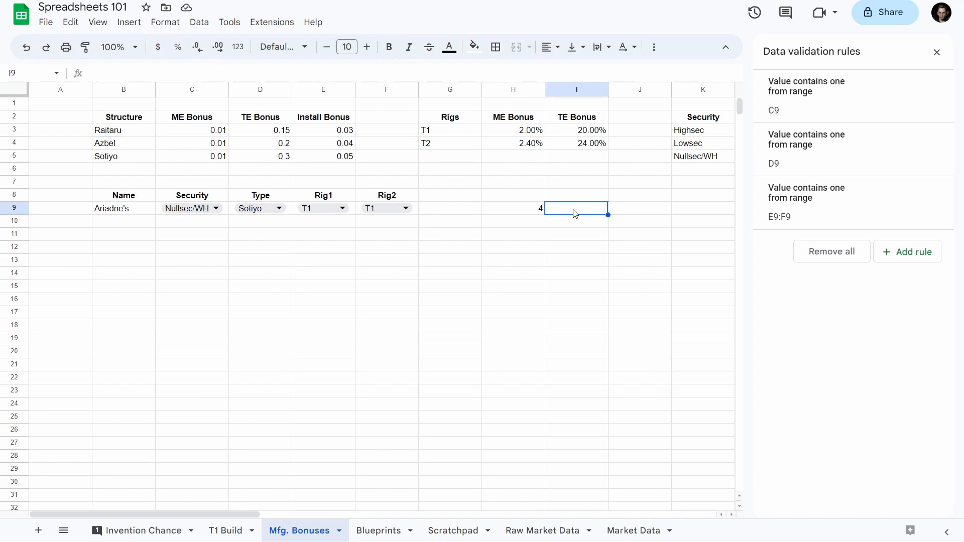
pyautogui.write('=')
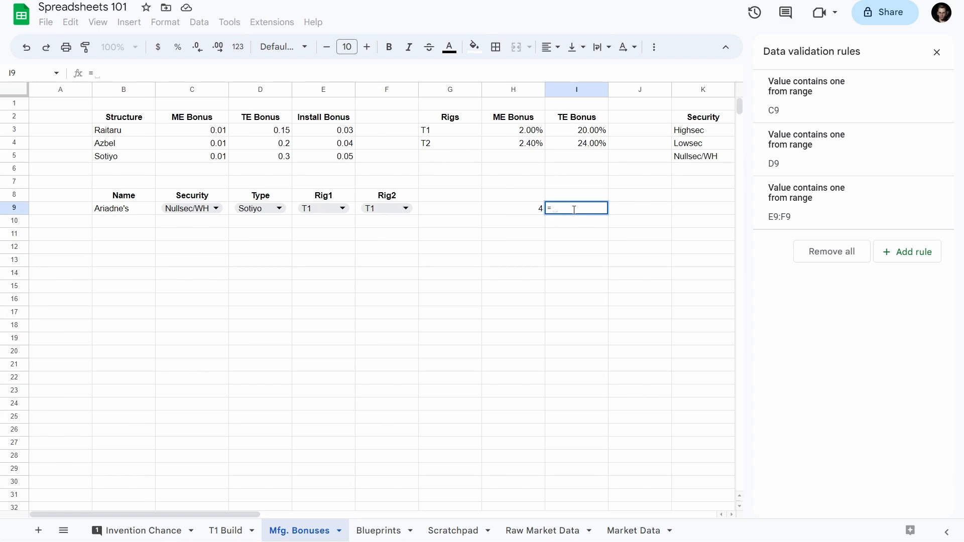
pyautogui.write('MATCH(')
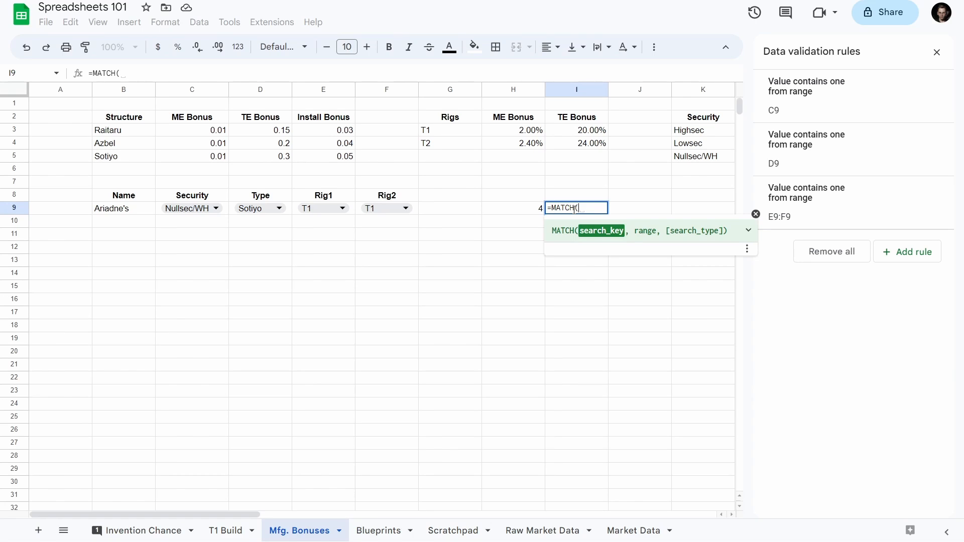
pyautogui.press('BackSpace')
pyautogui.press('BackSpace')
pyautogui.press('BackSpace')
pyautogui.press('BackSpace')
pyautogui.press('BackSpace')
pyautogui.press('BackSpace')
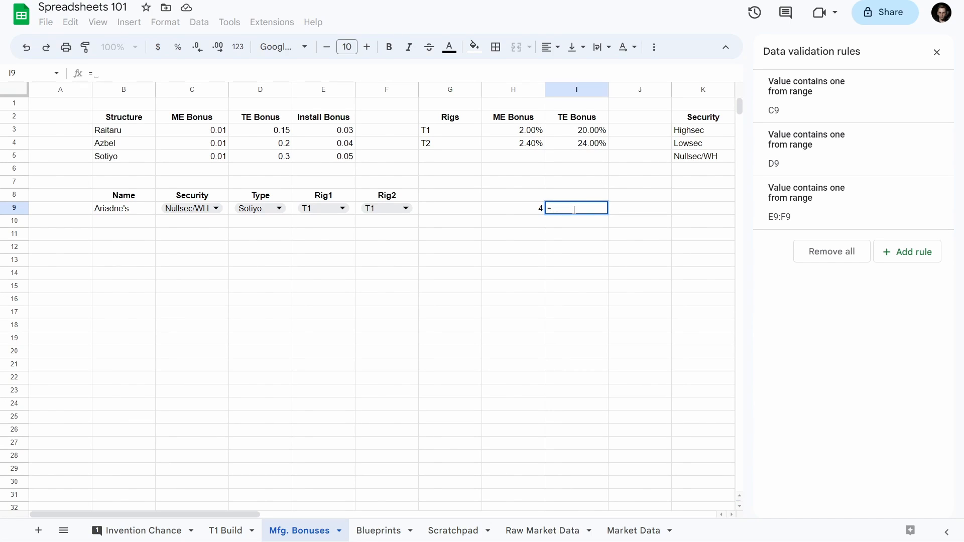
# - Complete the formula in I9 as =INDEX(StructureMultiplier, H9, 2) to look up the selected structure's ME bonus
pyautogui.write('INDEX')
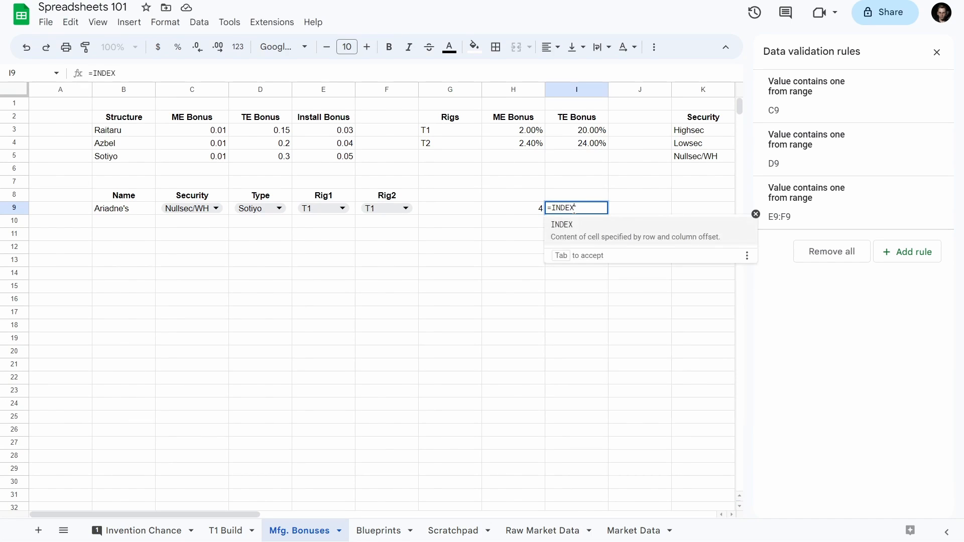
pyautogui.write('(')
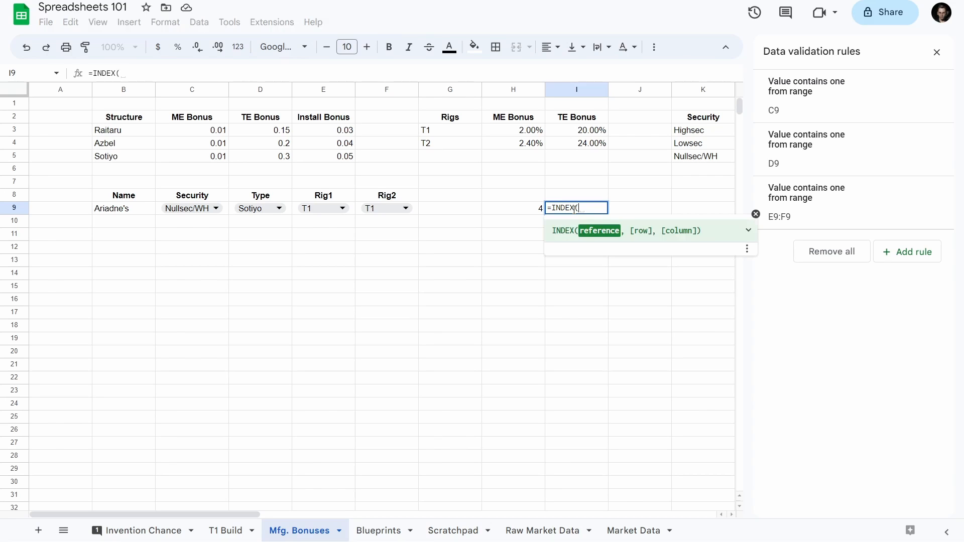
pyautogui.write('Str')
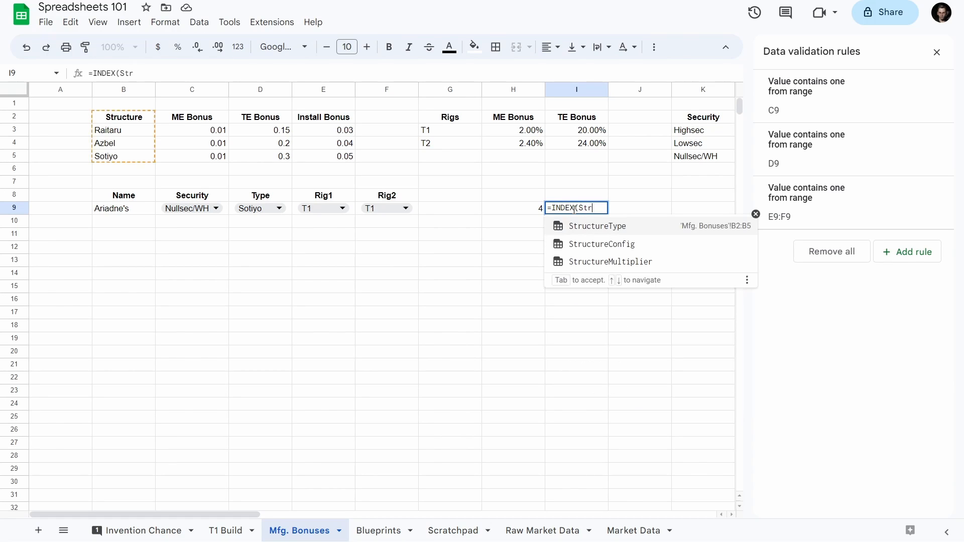
pyautogui.write('uc')
pyautogui.press('Down')
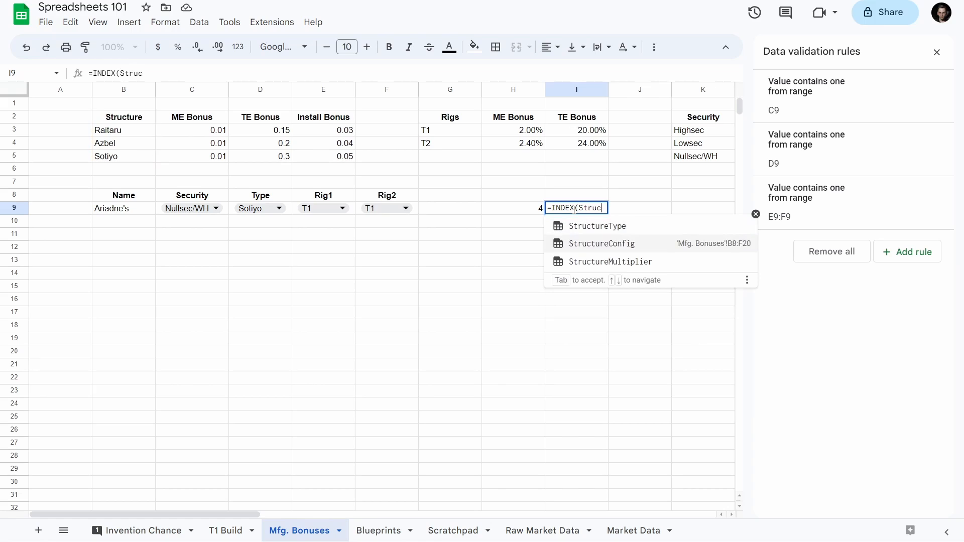
pyautogui.press('Down')
pyautogui.press('Tab')
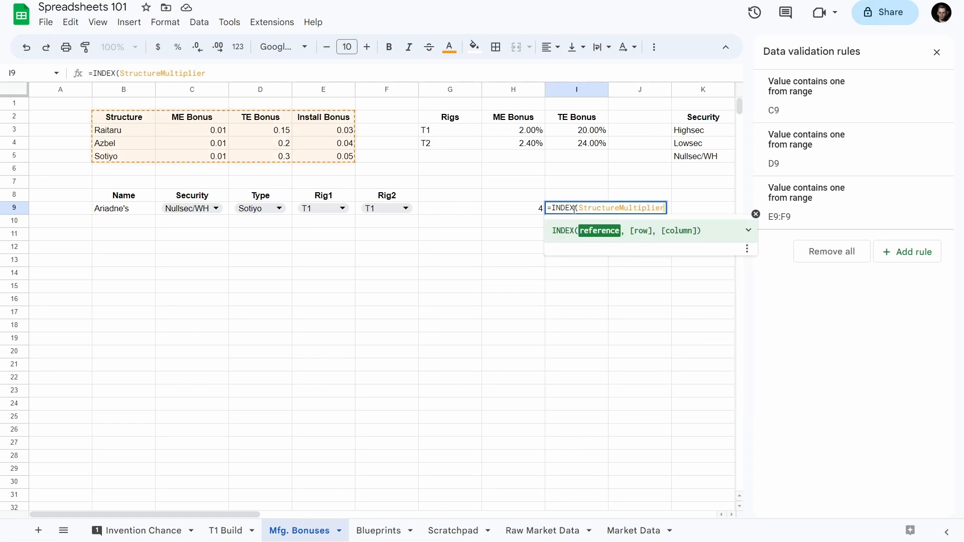
pyautogui.write(',')
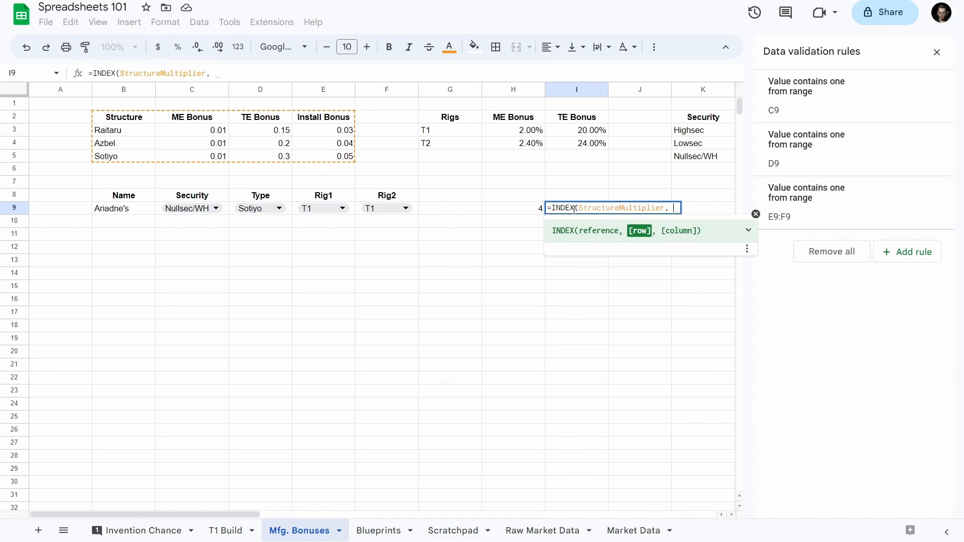
pyautogui.press('Left')
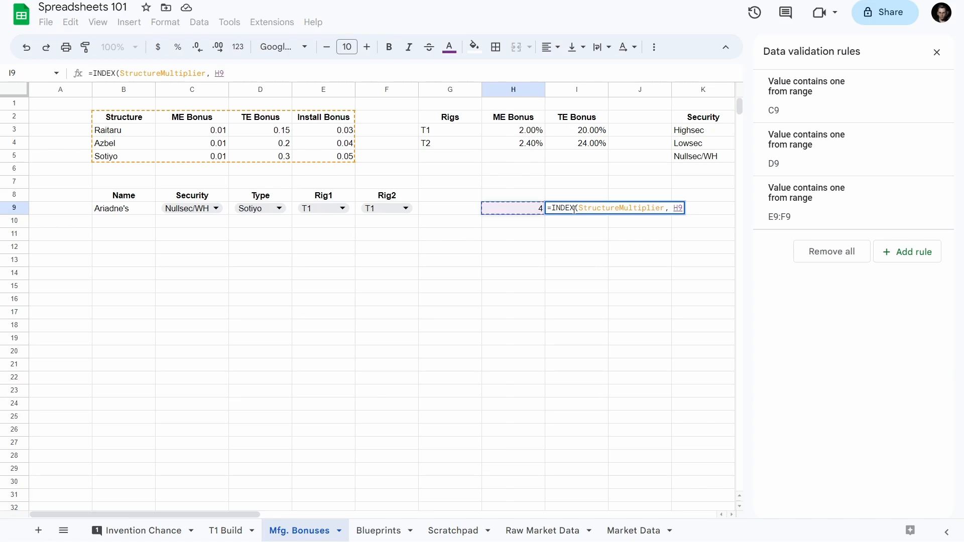
pyautogui.write(',')
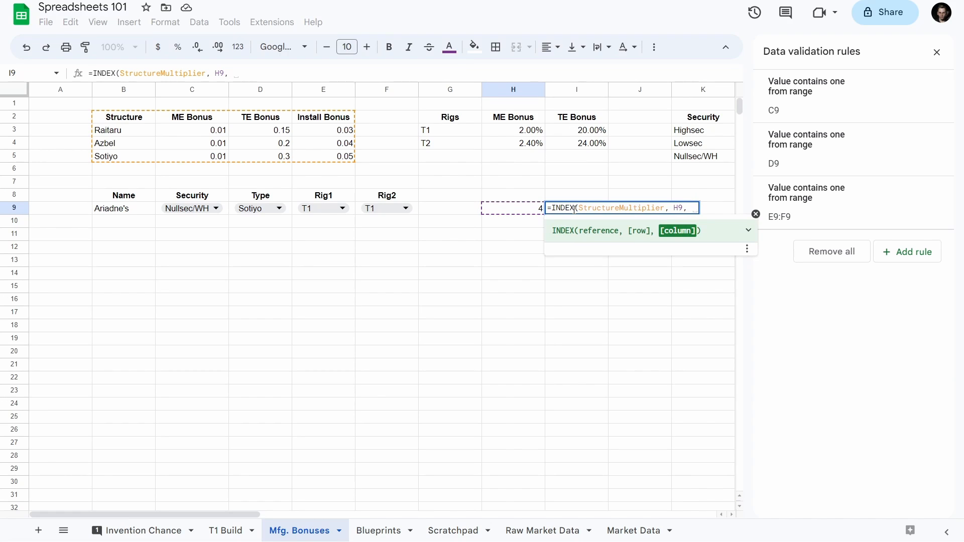
pyautogui.write(' 2')
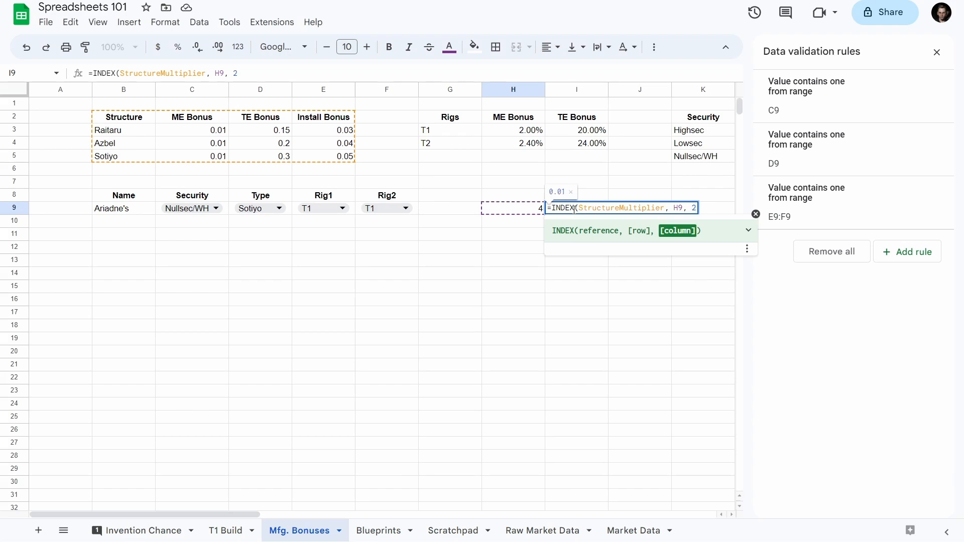
pyautogui.write(')')
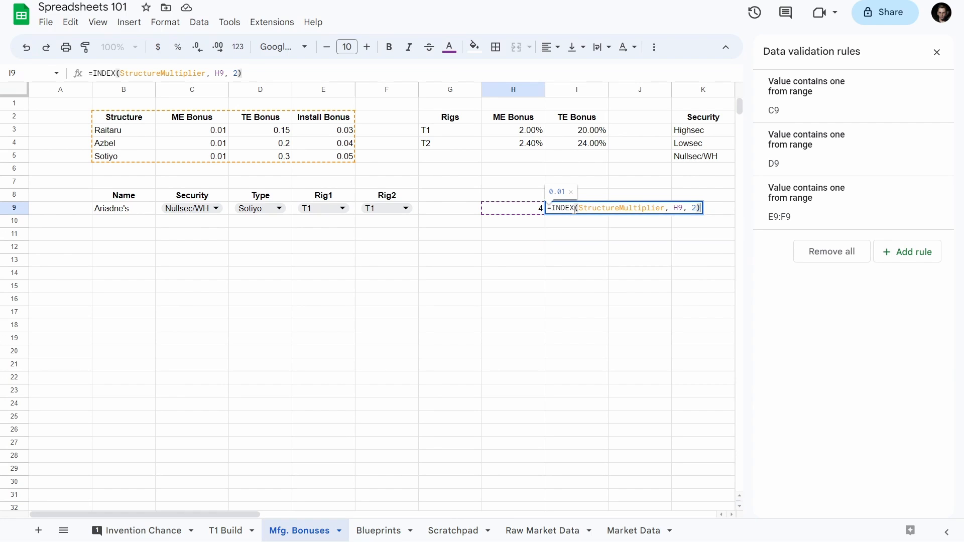
pyautogui.press('Return')
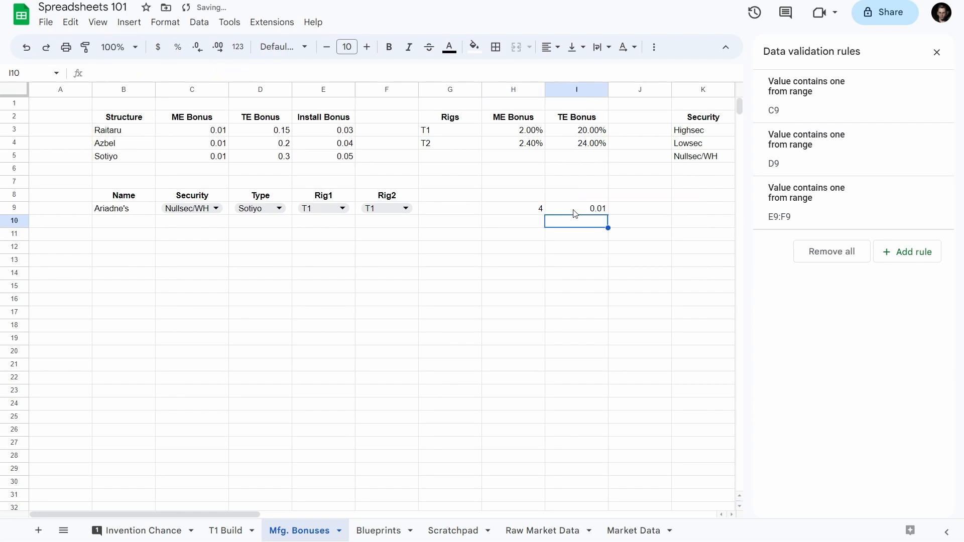
# - Replace the H9 reference in I9 with H9's MATCH expression, giving =INDEX(StructureMultiplier, MATCH(D9, StructureType, 0), 2)
pyautogui.click(574, 210)
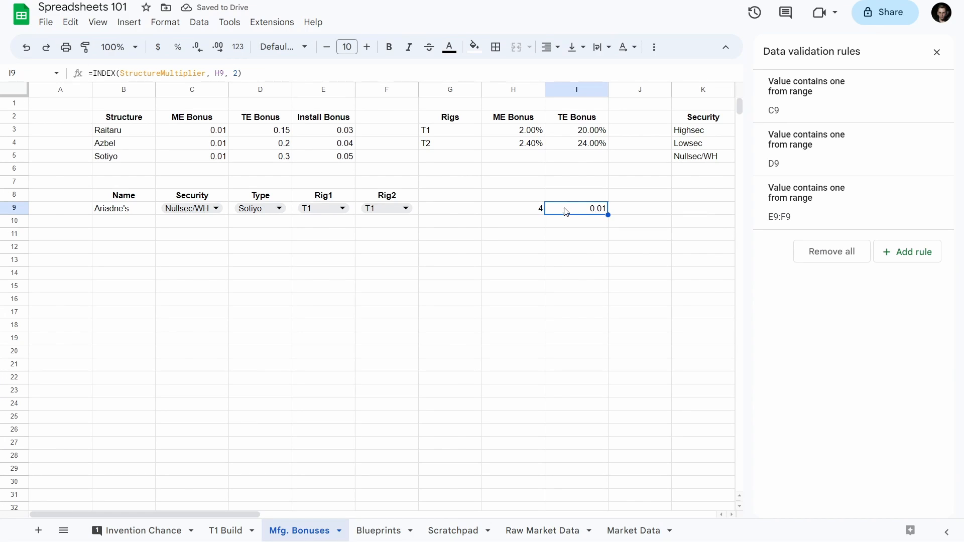
pyautogui.click(518, 213)
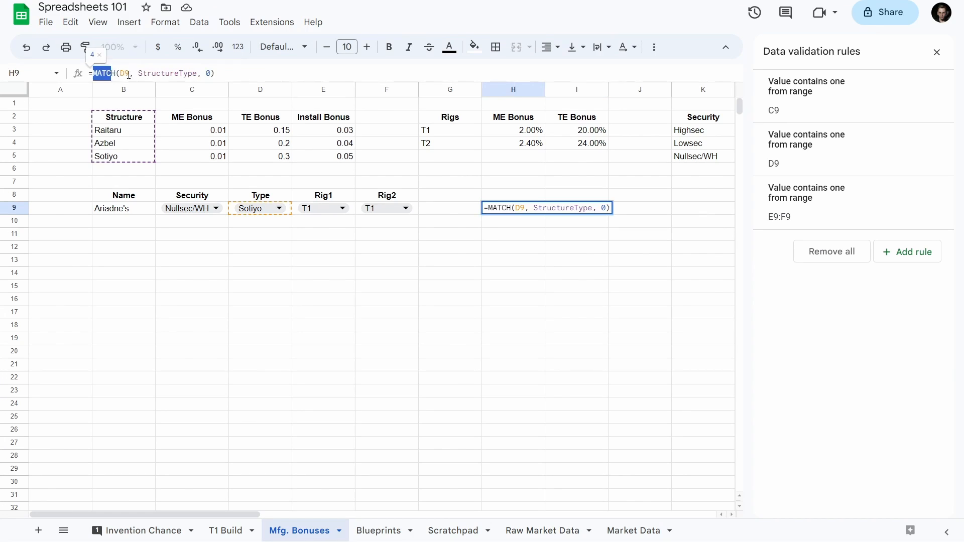
pyautogui.tripleClick(99, 78)
pyautogui.write('=I8')
pyautogui.click(573, 209)
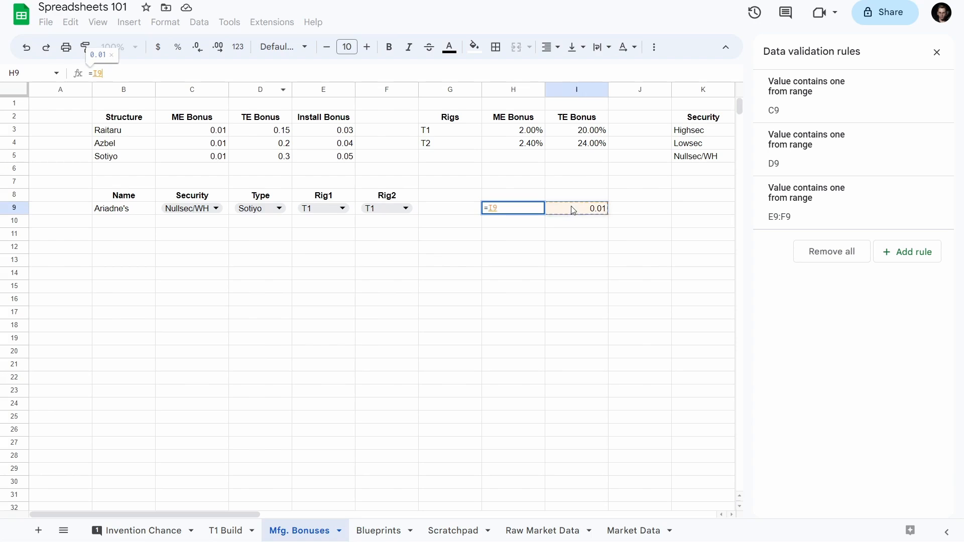
pyautogui.press('Escape')
pyautogui.click(574, 208)
pyautogui.click(217, 74)
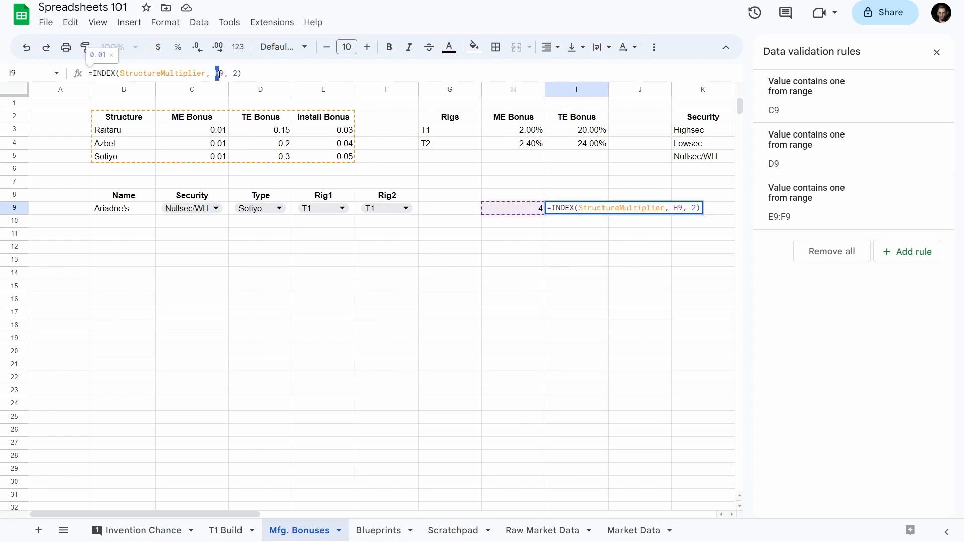
pyautogui.doubleClick(219, 74)
pyautogui.write('MATCH(D9, StructureType, 0)')
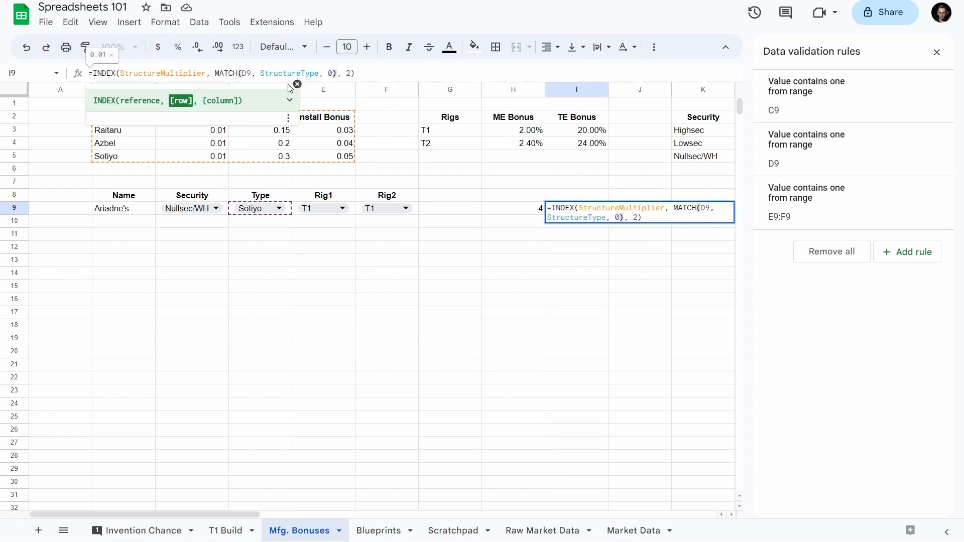
pyautogui.press('Return')
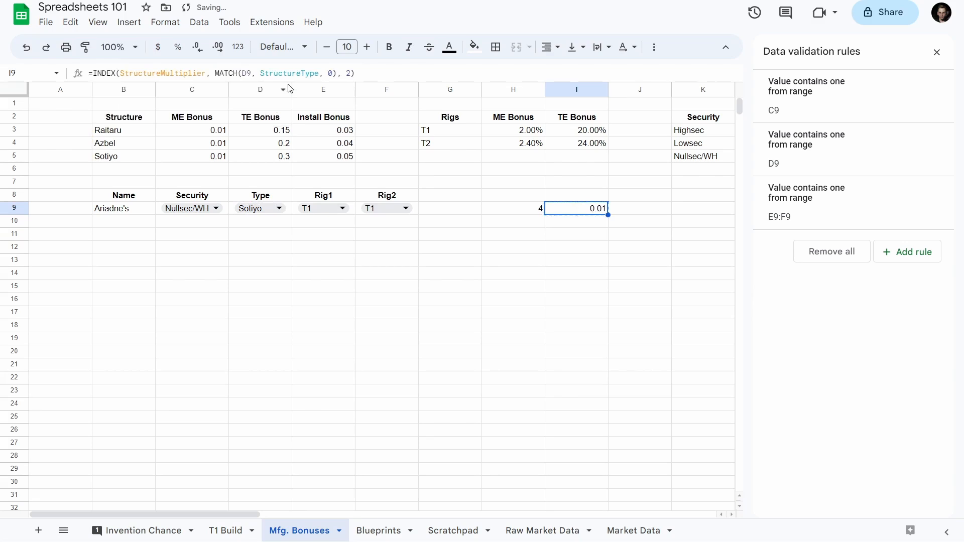
# - Move the combined INDEX/MATCH formula from I9 into H9, overwriting the MATCH test formula
pyautogui.press('Left')
pyautogui.hotkey('ctrl', 'v')
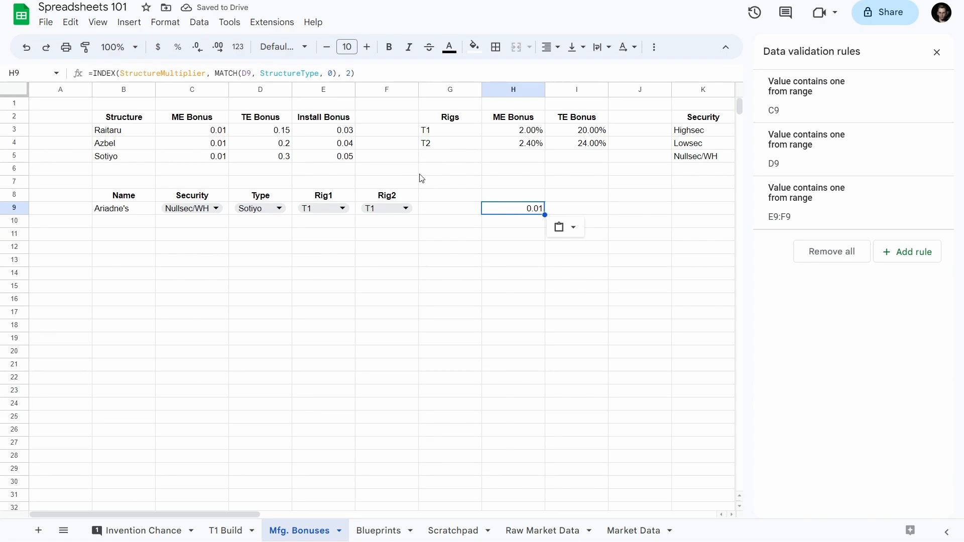
pyautogui.click(522, 195)
pyautogui.click(515, 210)
# - Try appending a multiplication operator * to the end of H9's INDEX/MATCH formula
pyautogui.click(379, 78)
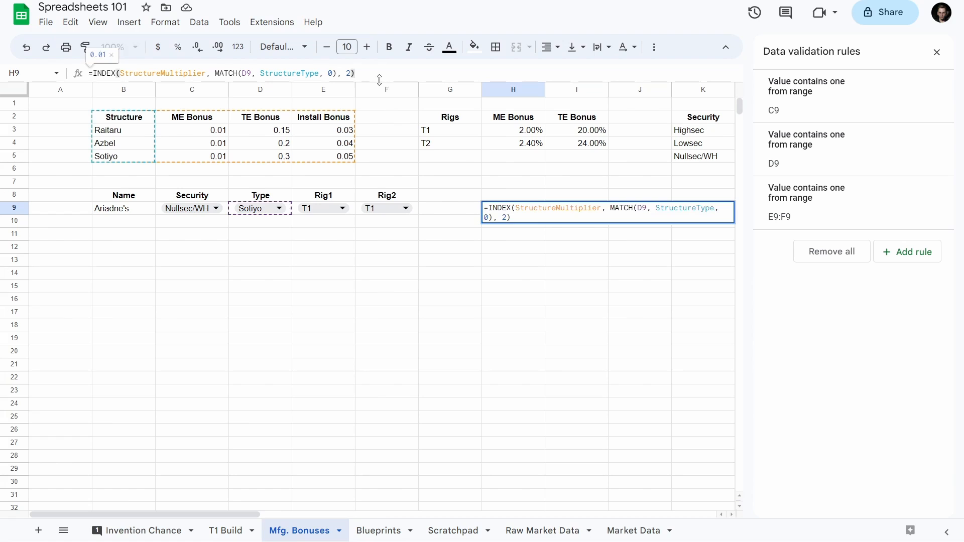
pyautogui.write('*')
pyautogui.press('Return')
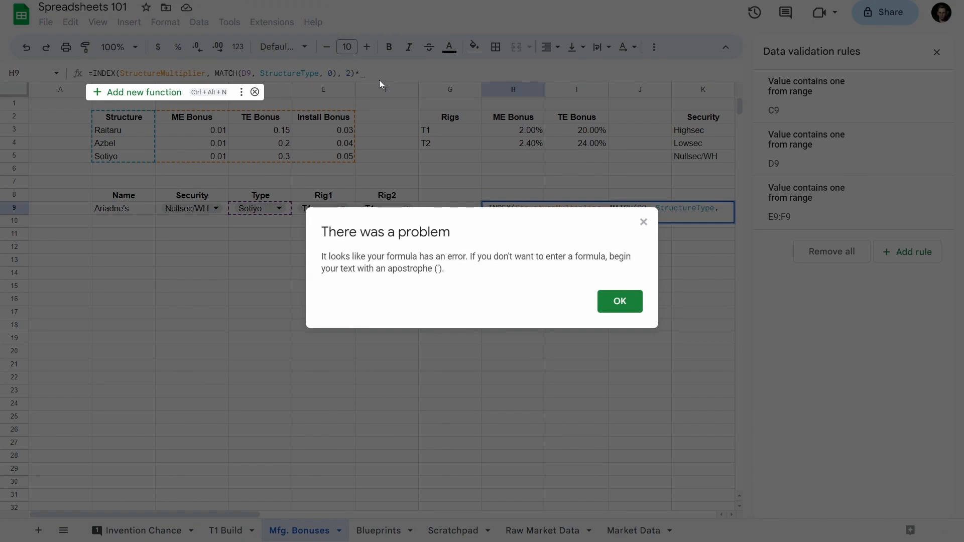
pyautogui.press('Return')
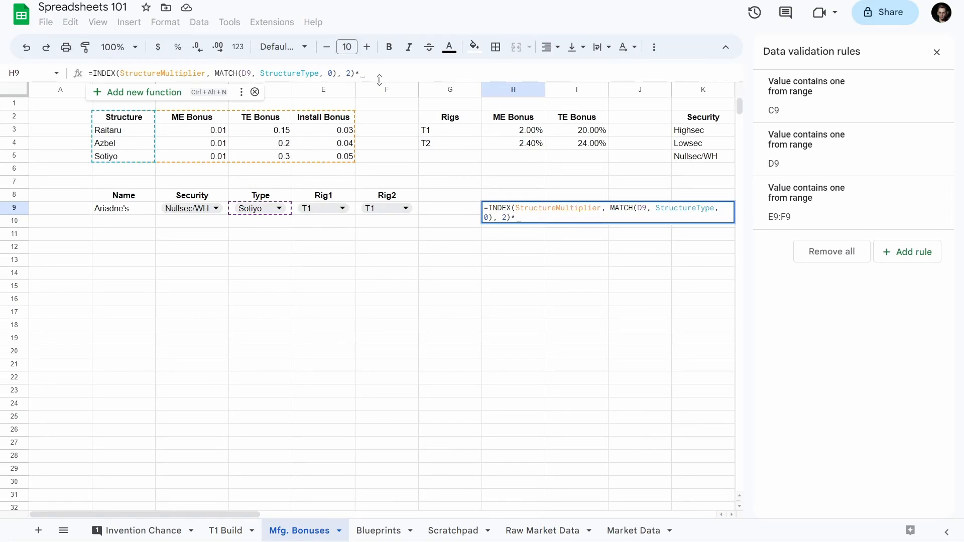
# - Enlarge the formula bar to several lines and remove the trailing * from H9's formula
pyautogui.moveTo(380, 80); pyautogui.dragTo(372, 136)
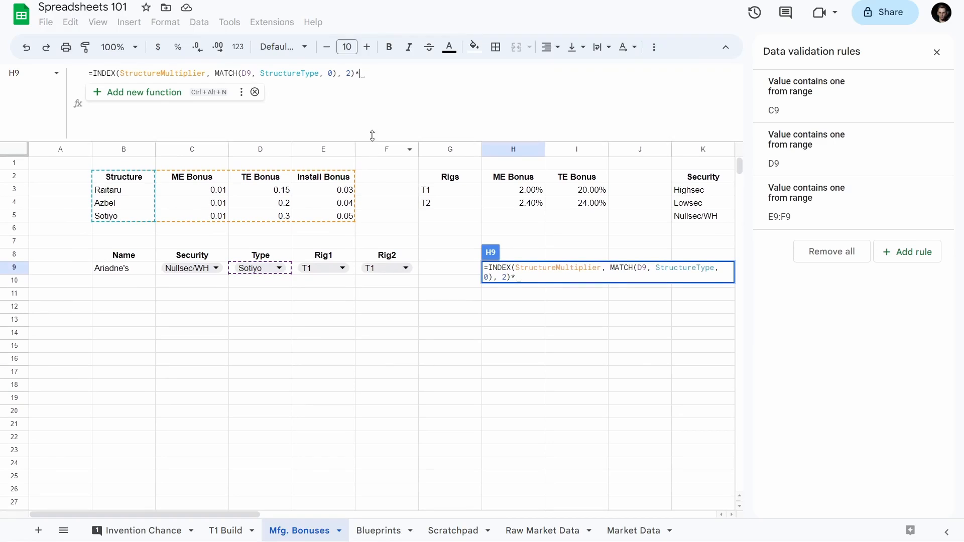
pyautogui.press('Return')
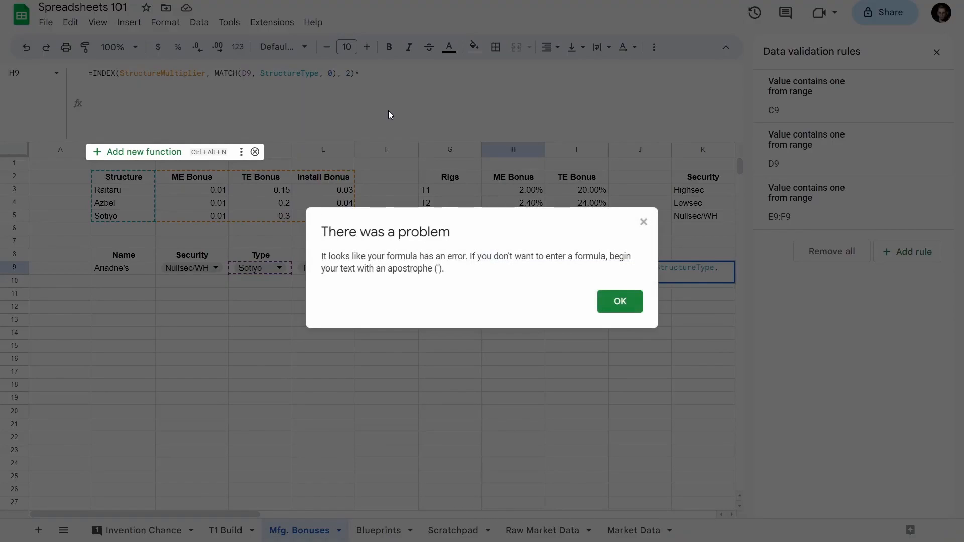
pyautogui.press('Return')
pyautogui.press('BackSpace')
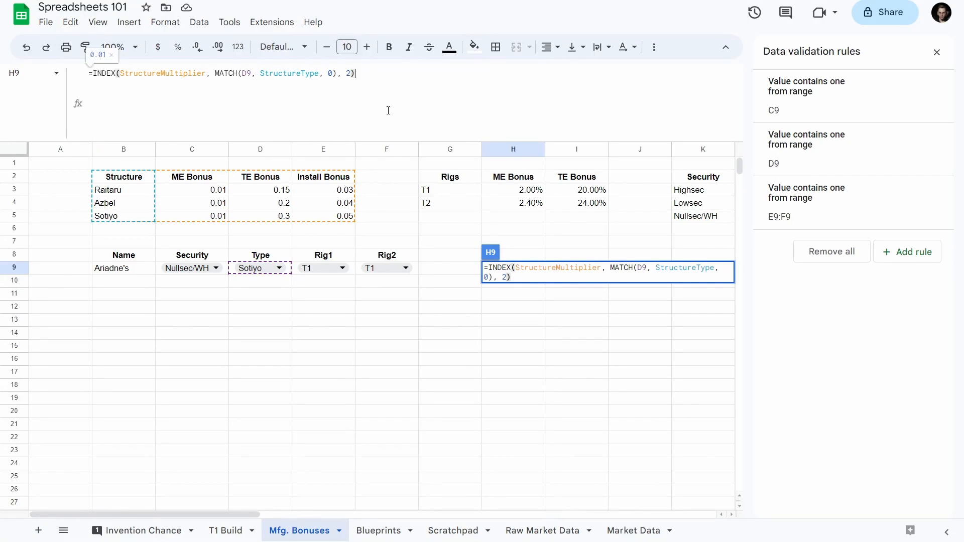
pyautogui.press('Return')
# - Add a line break after the closing parenthesis of H9's INDEX/MATCH formula so it can continue on a new line
pyautogui.click(314, 103)
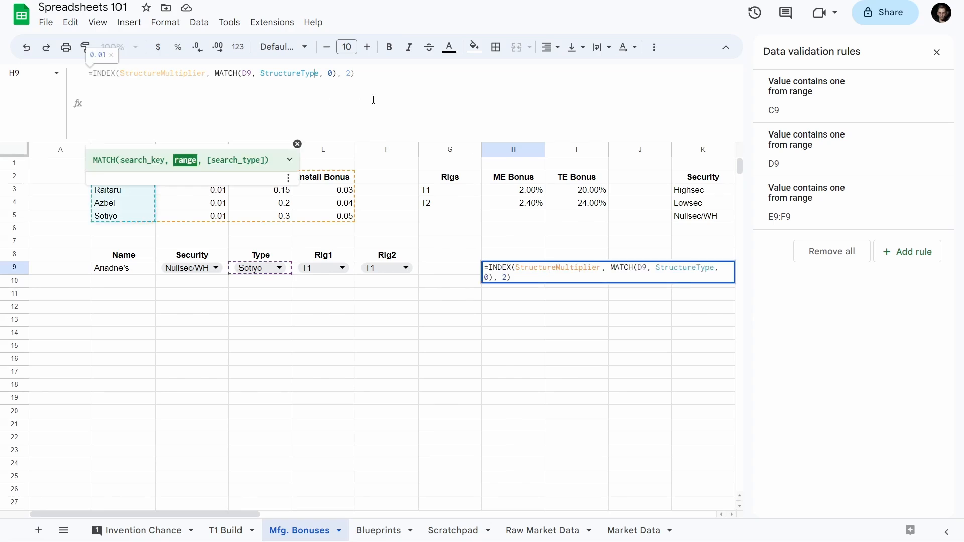
pyautogui.hotkey('shift', 'Return')
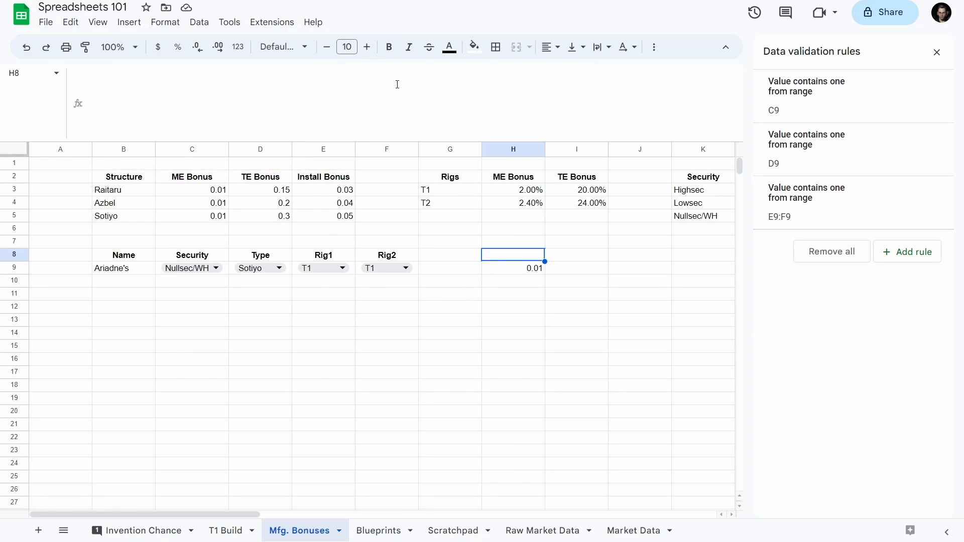
pyautogui.press('Down')
pyautogui.click(384, 85)
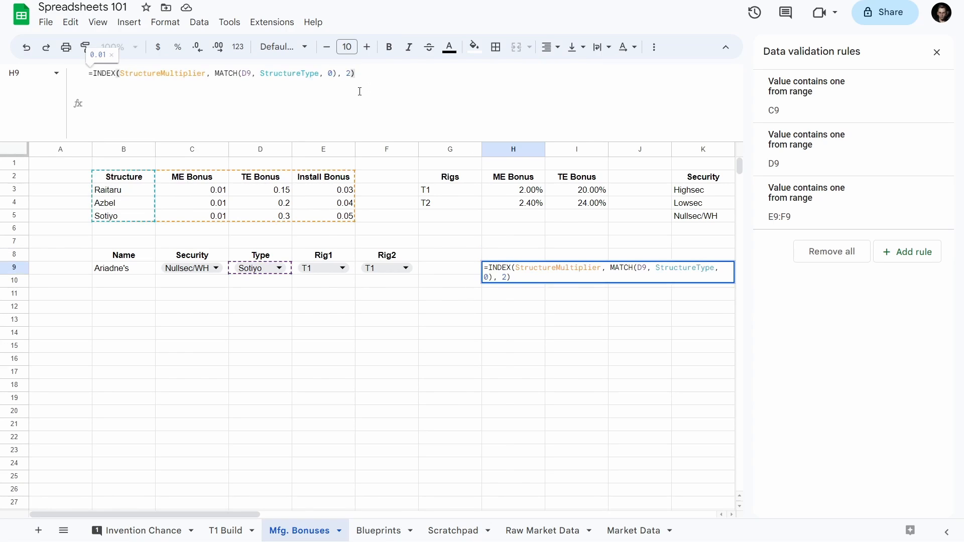
pyautogui.hotkey('ctrl', 'Return')
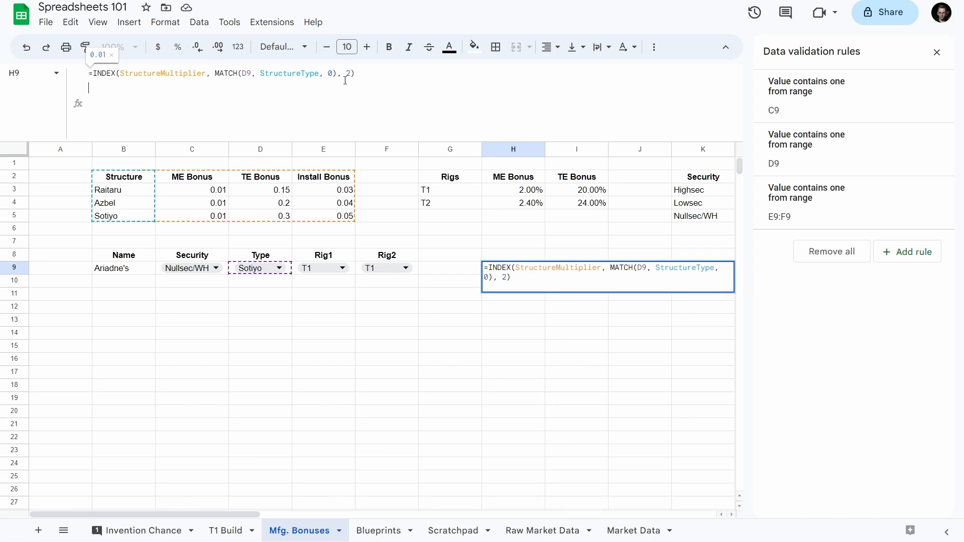
pyautogui.press('BackSpace')
pyautogui.press('F12')
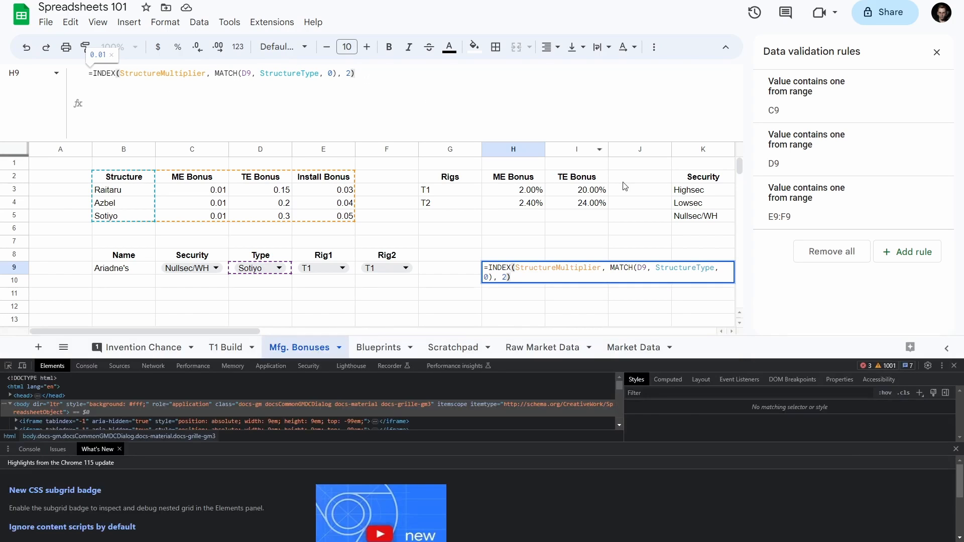
pyautogui.click(956, 365)
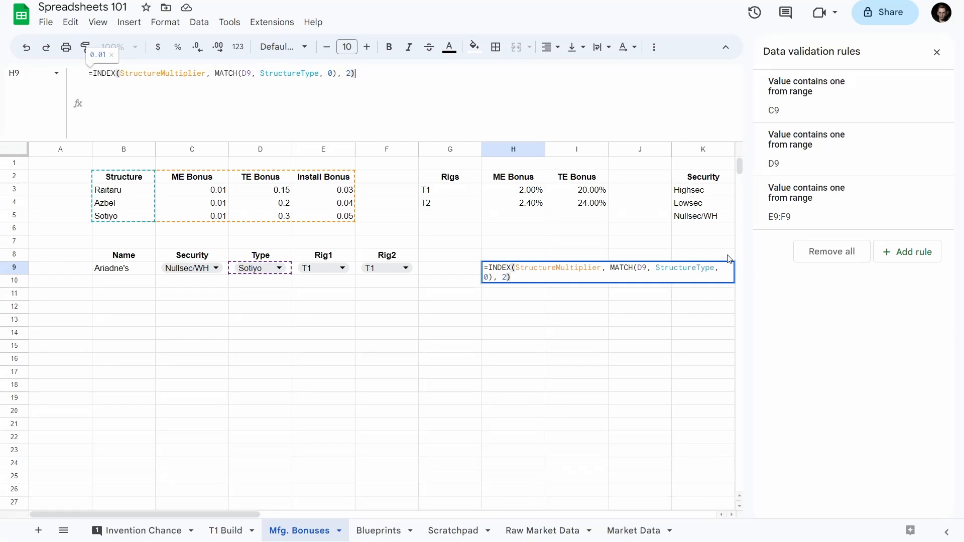
pyautogui.click(111, 104)
pyautogui.click(374, 100)
pyautogui.hotkey('alt', 'Return')
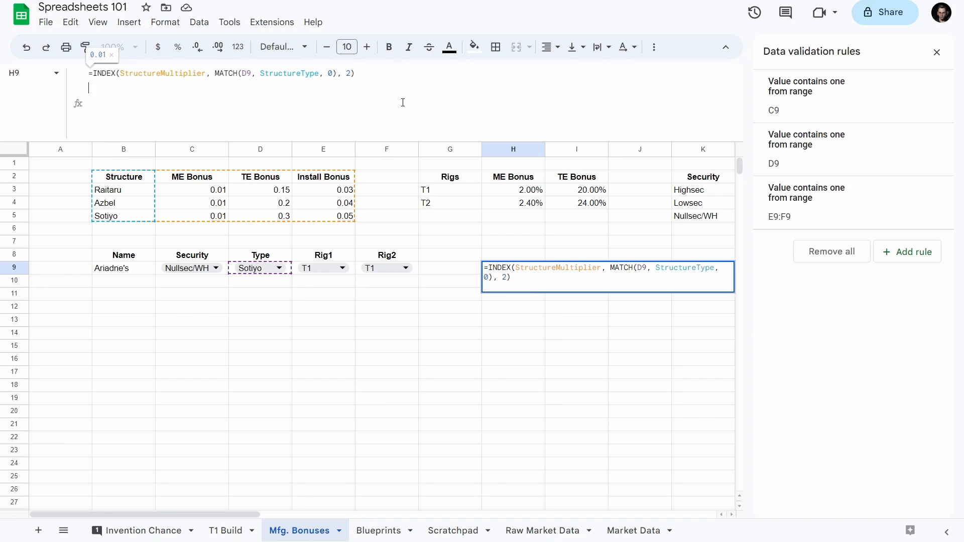
pyautogui.press('BackSpace')
pyautogui.write('*')
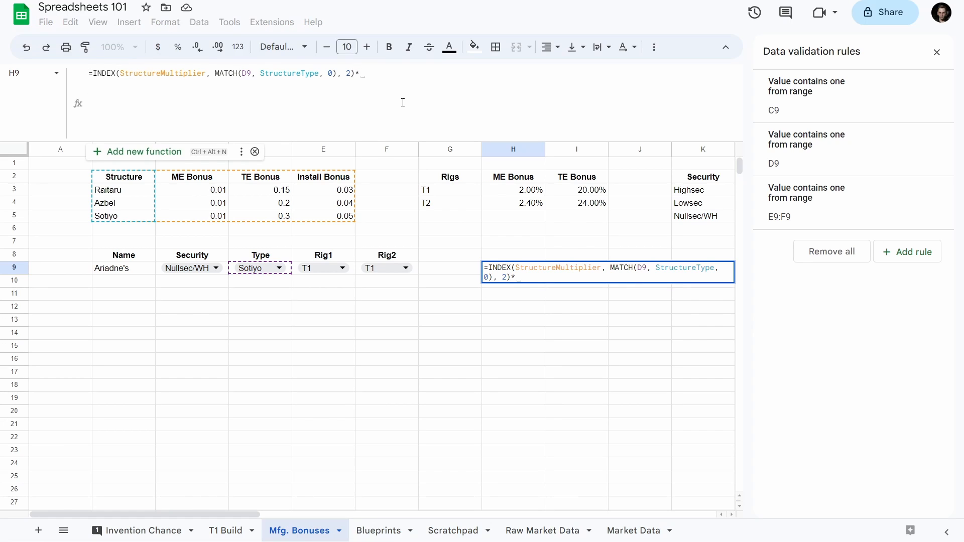
pyautogui.hotkey('alt', 'Return')
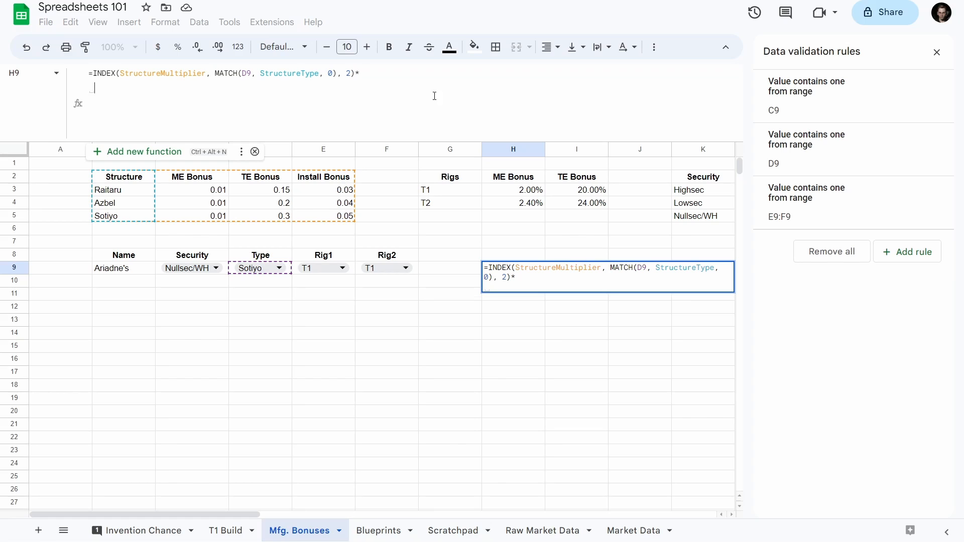
# - Close the data validation rules and name the rig list range G2:G4 RigName
pyautogui.moveTo(441, 180); pyautogui.dragTo(449, 201)
pyautogui.press('Escape')
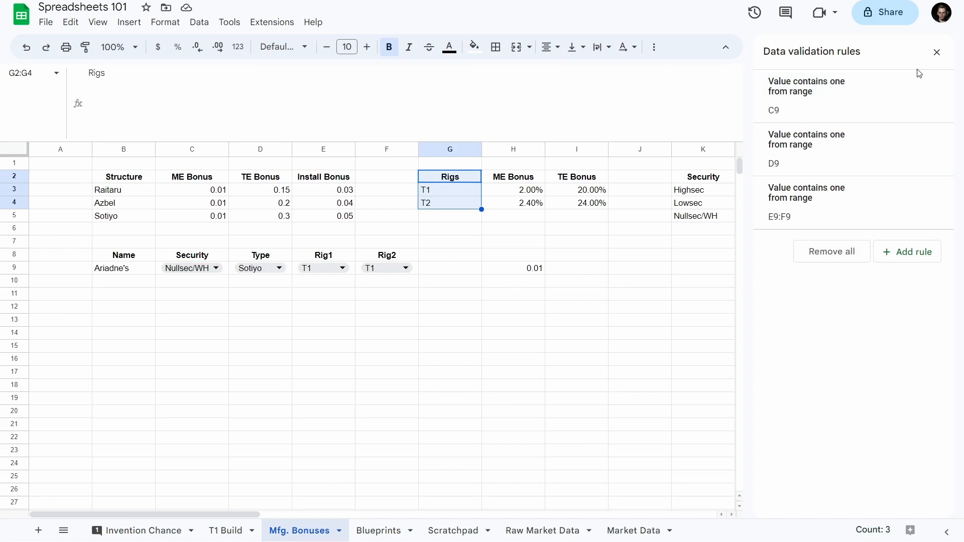
pyautogui.click(938, 51)
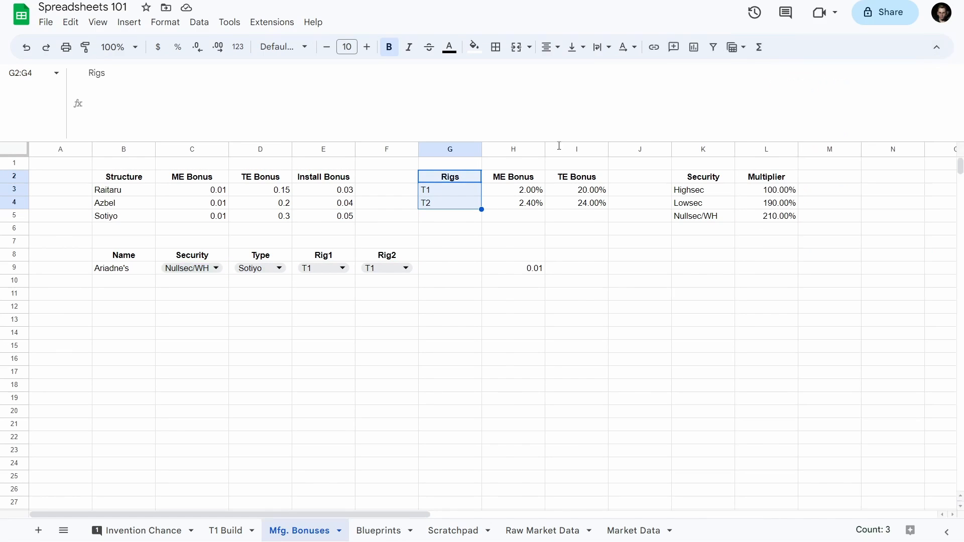
pyautogui.click(30, 73)
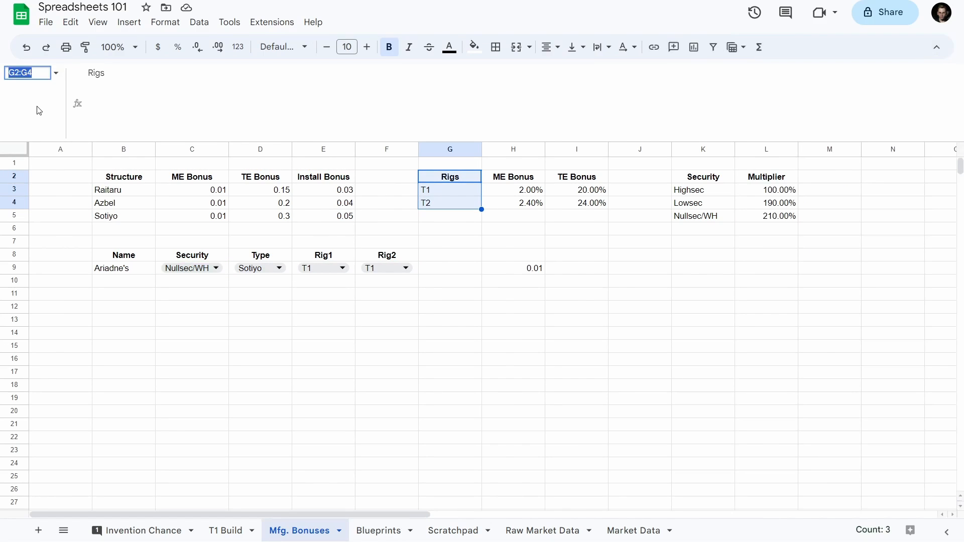
pyautogui.write('RigName')
pyautogui.press('Return')
# - Name the security list range K2:K5 SecurityName
pyautogui.moveTo(698, 180); pyautogui.dragTo(698, 217)
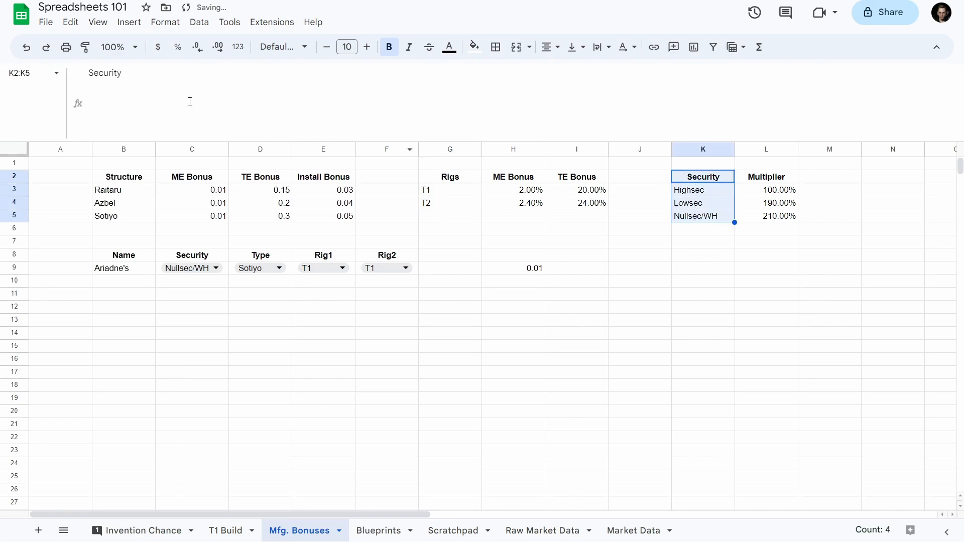
pyautogui.click(31, 71)
pyautogui.write('SecurtiyName')
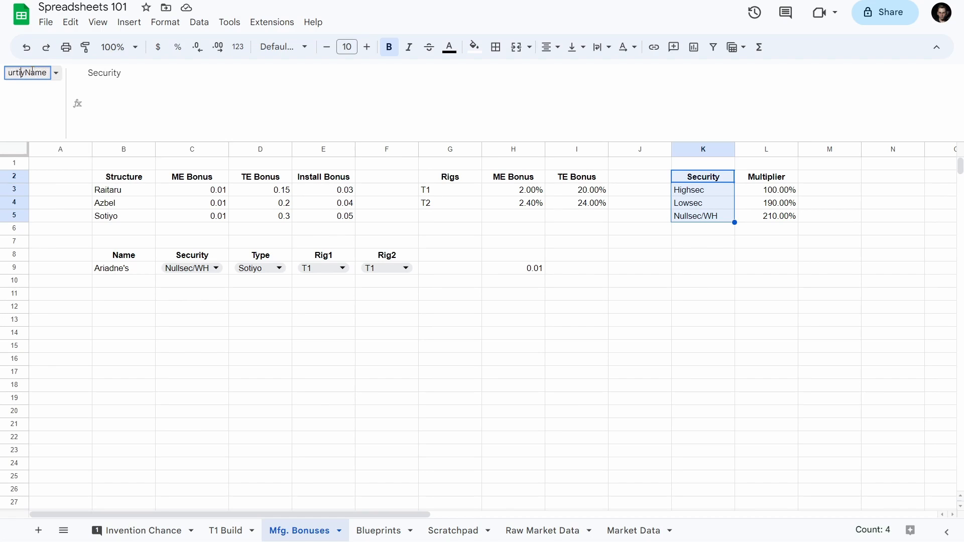
pyautogui.press('BackSpace')
pyautogui.press('BackSpace')
pyautogui.write('ity')
pyautogui.press('Delete')
pyautogui.press('Return')
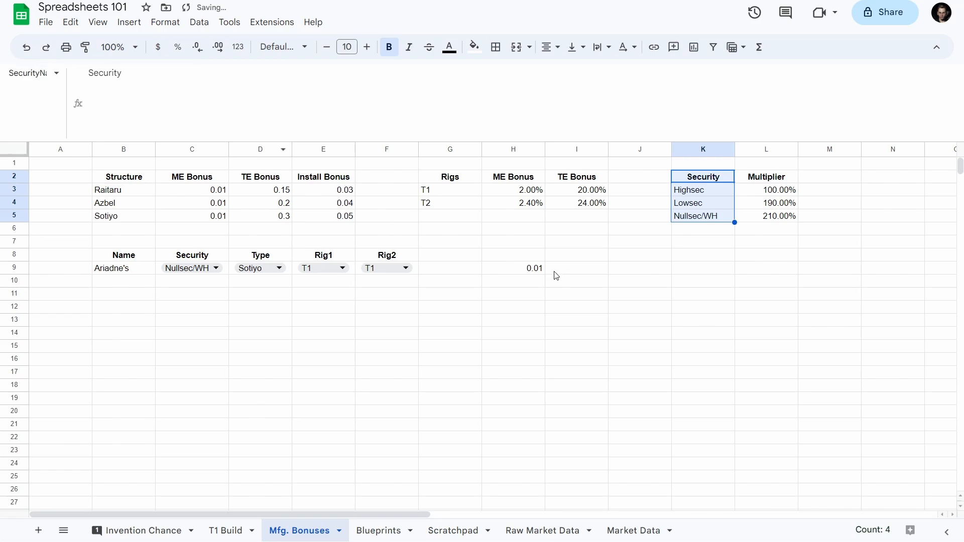
# - Append a multiplication operator * and a line break to the INDEX/MATCH formula in H9
pyautogui.click(527, 269)
pyautogui.click(249, 121)
pyautogui.click(388, 82)
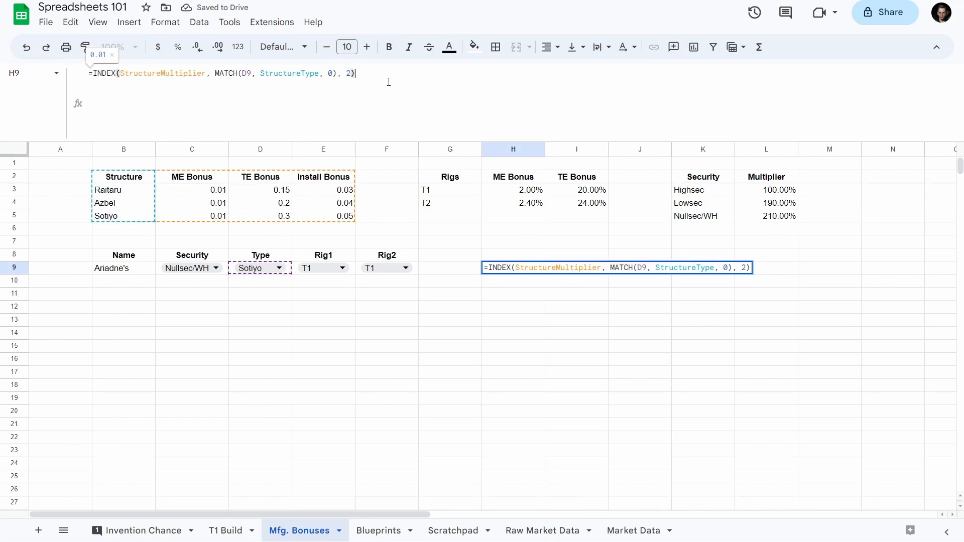
pyautogui.write('*')
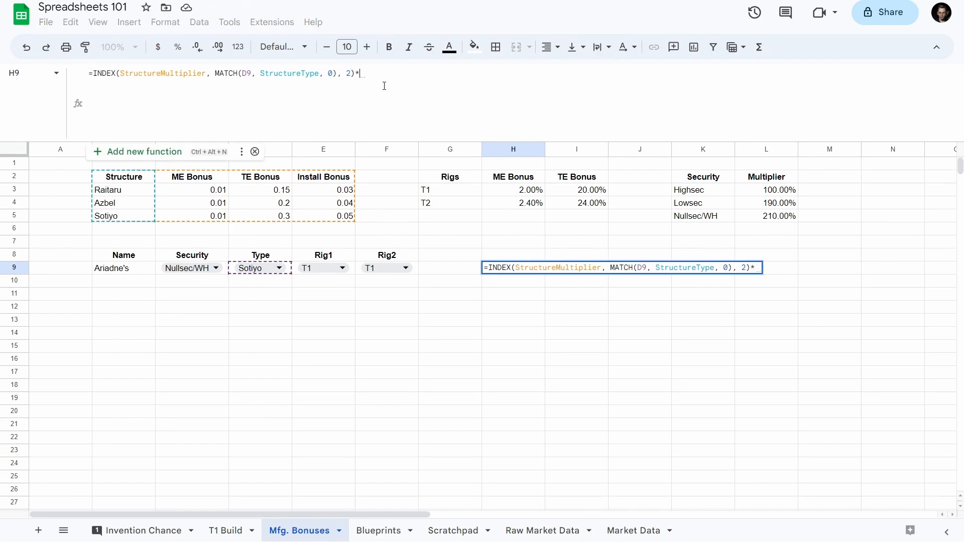
pyautogui.press('Return')
pyautogui.press('Return')
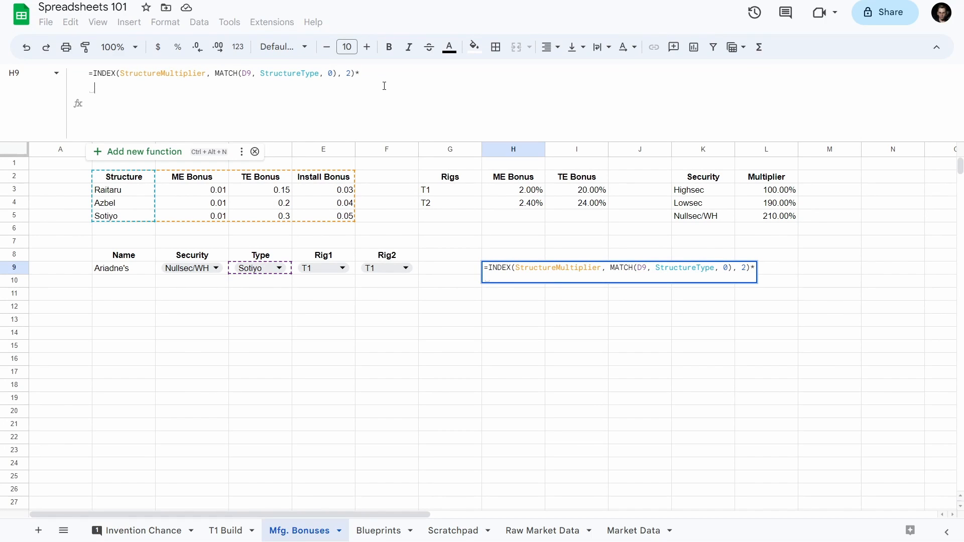
# - Add INDEX(RigMultiplier, MATCH(E9, RigName, 0), 2) as the second factor of H9's formula and commit it
pyautogui.write('INDEX(')
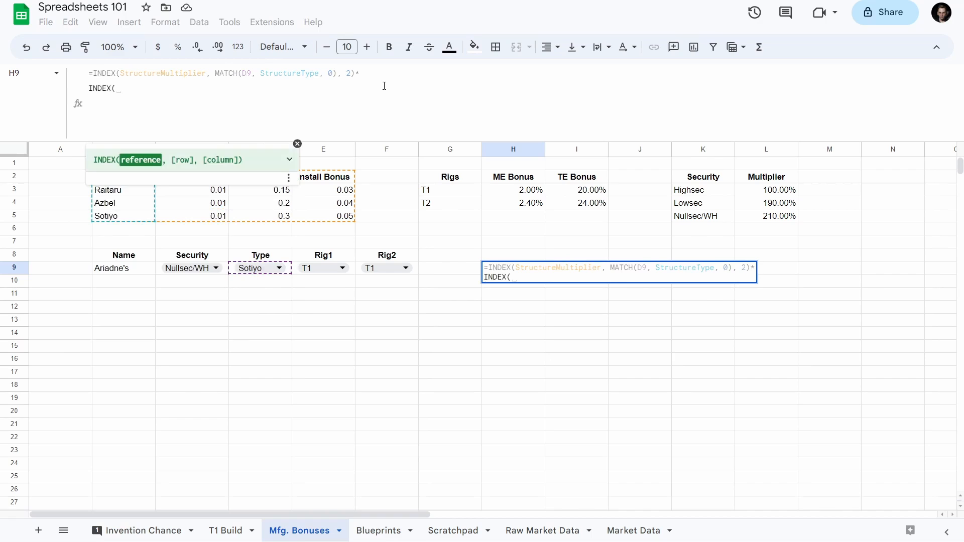
pyautogui.write('Rigmul')
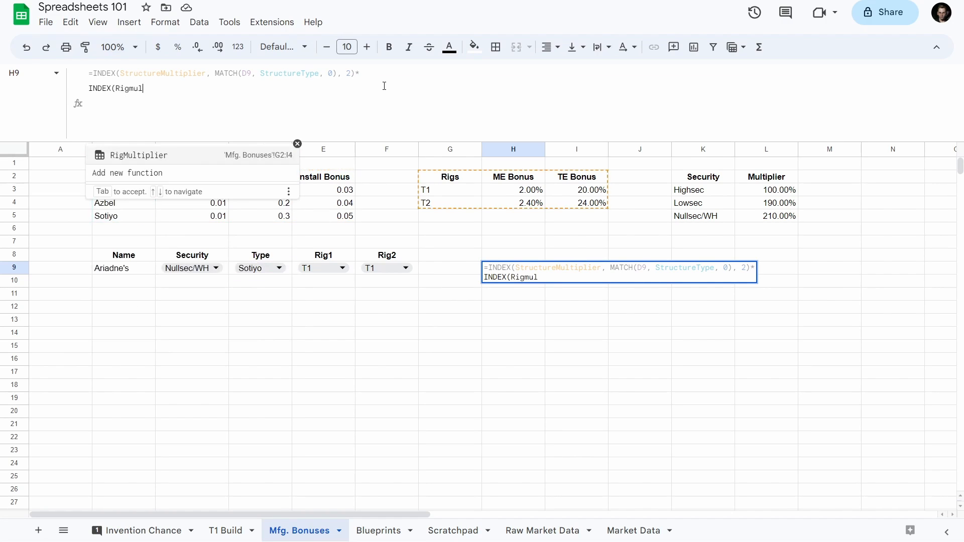
pyautogui.press('Tab')
pyautogui.write(', MATC')
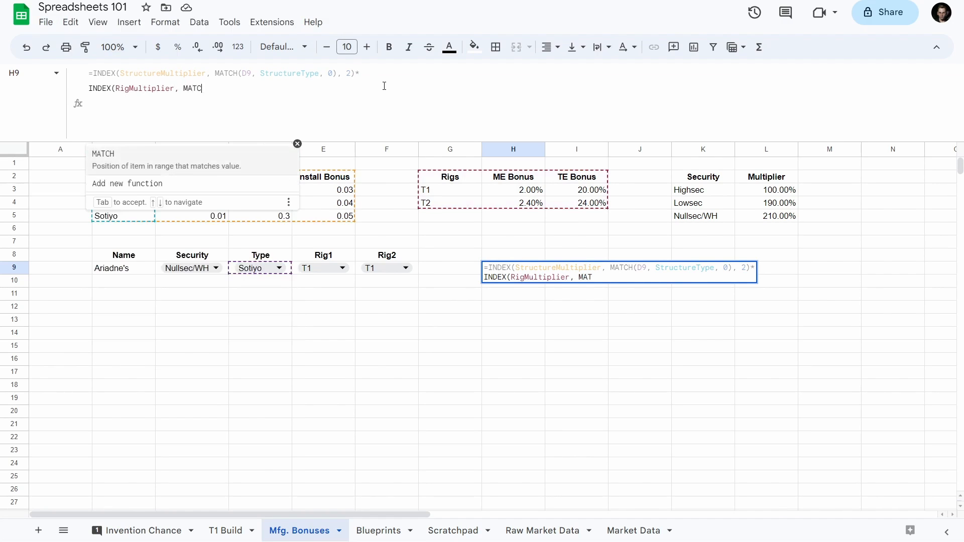
pyautogui.press('Tab')
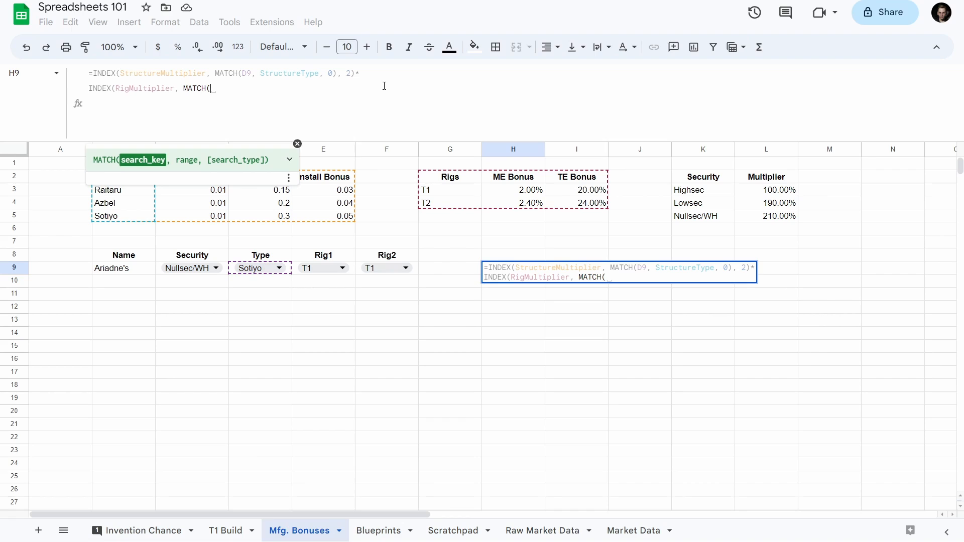
pyautogui.write('E9')
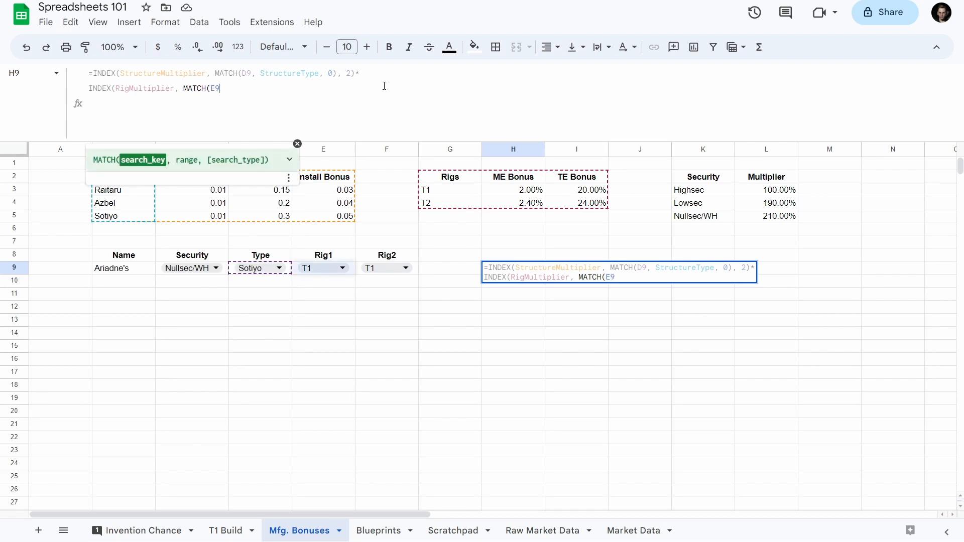
pyautogui.write(', ')
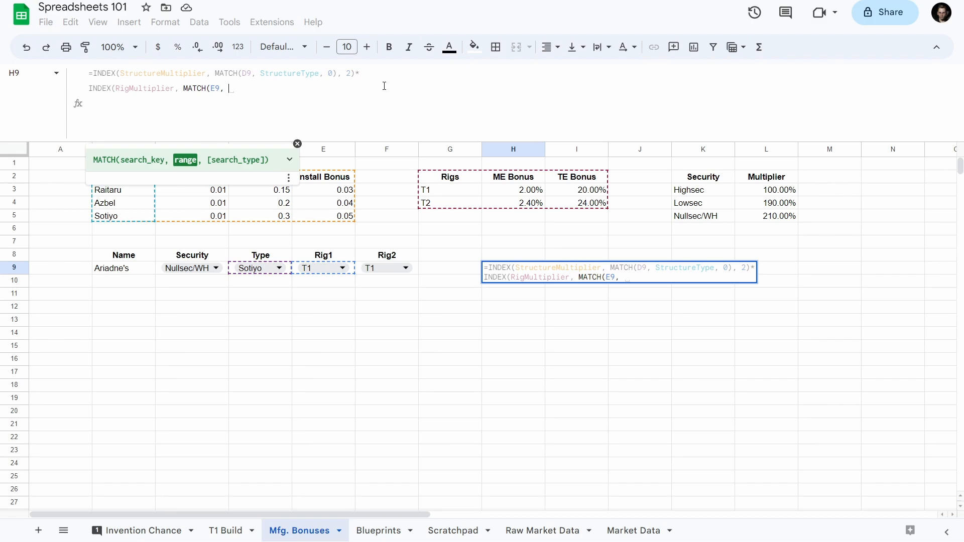
pyautogui.write('RigName')
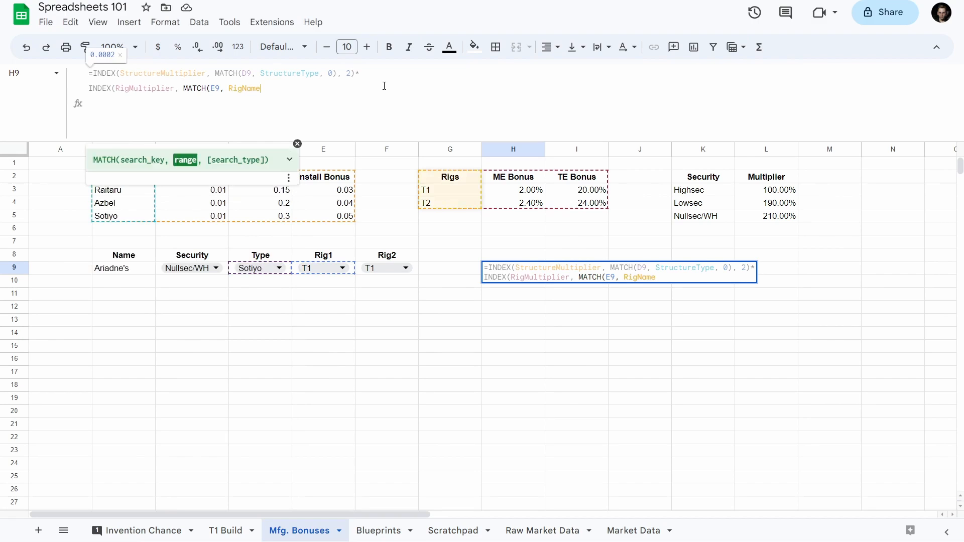
pyautogui.write(', 0), ')
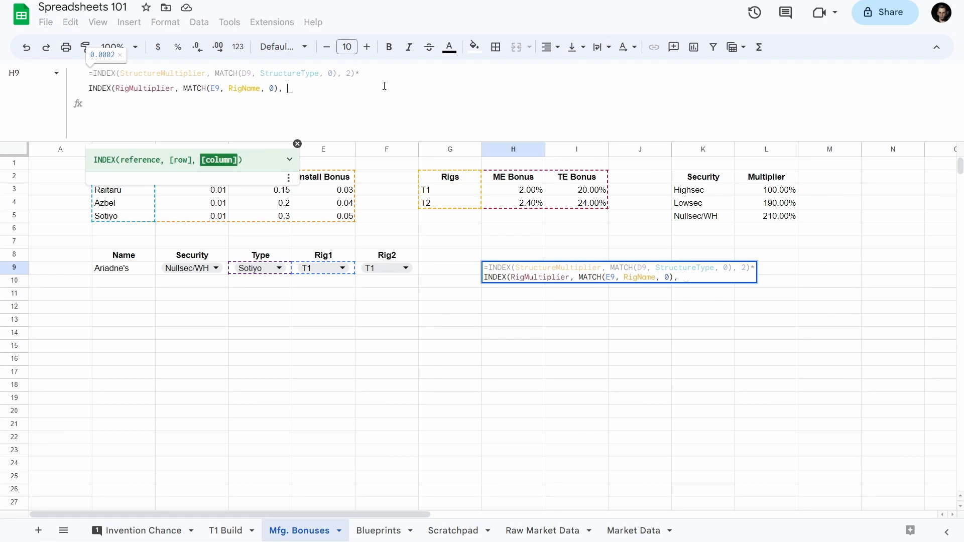
pyautogui.write('2')
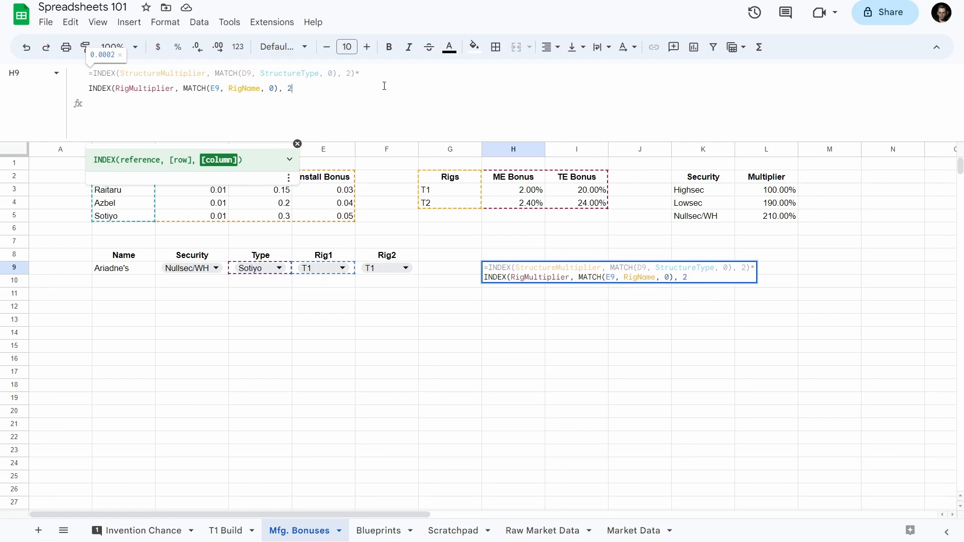
pyautogui.write(')')
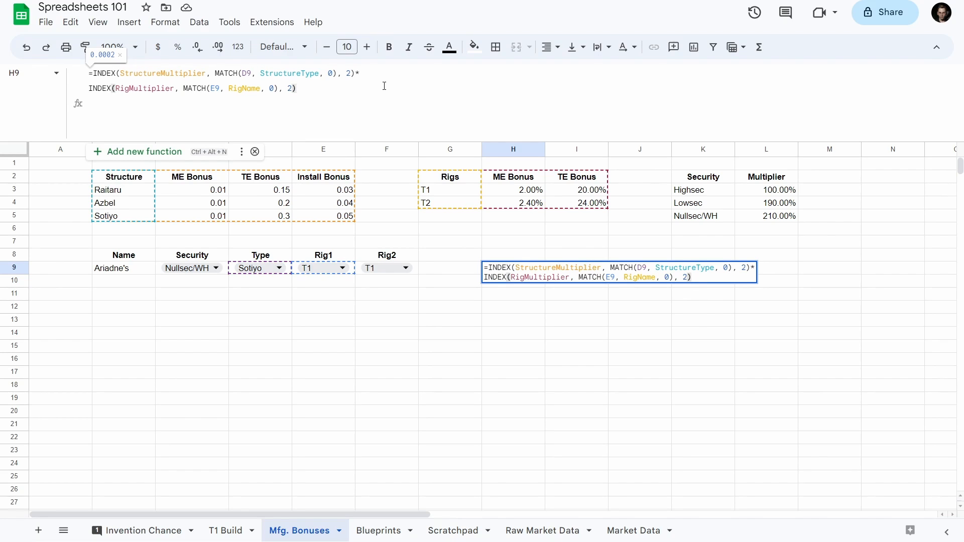
pyautogui.press('Return')
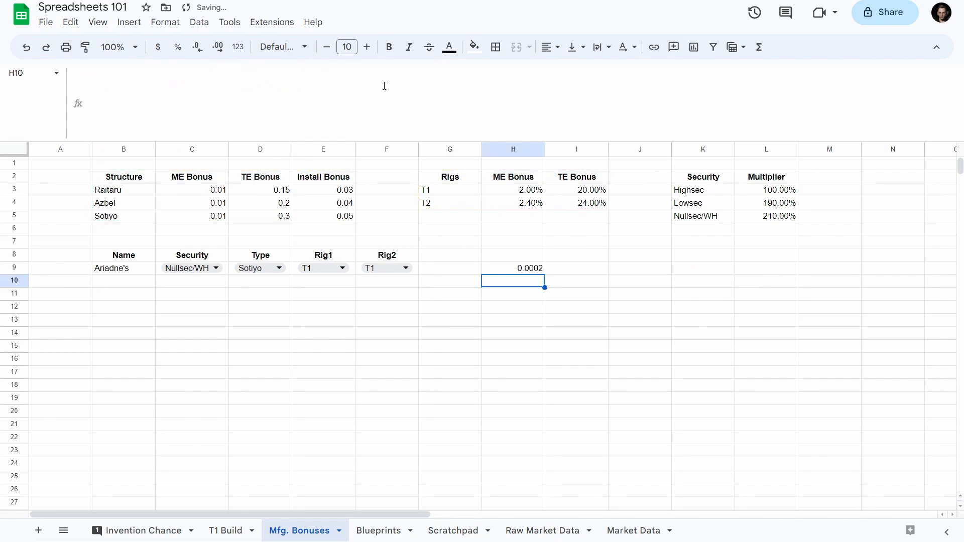
# - Wrap the StructureMultiplier lookup in H9's formula as (1-INDEX(StructureMultiplier, MATCH(D9, StructureType, 0), 2))
pyautogui.press('Up')
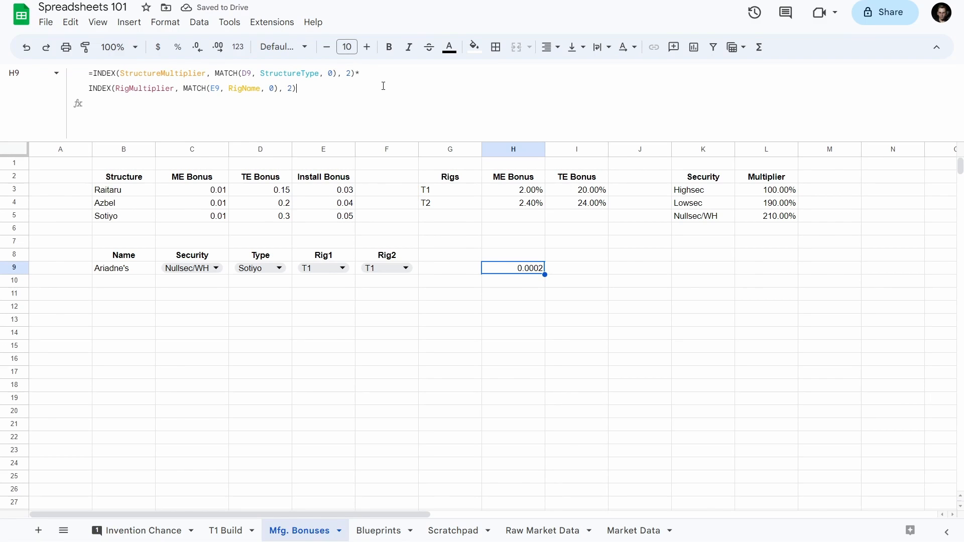
pyautogui.click(221, 88)
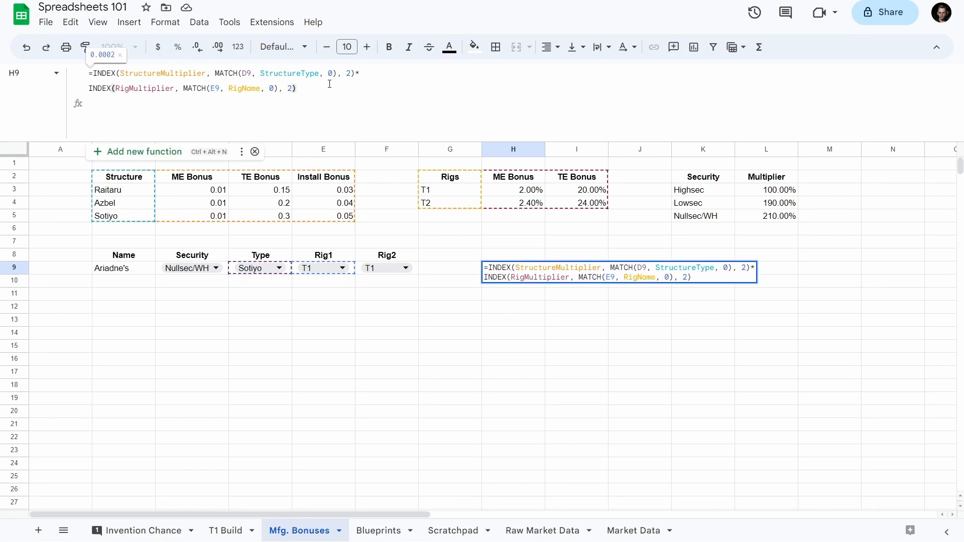
pyautogui.click(353, 78)
pyautogui.press('Home')
pyautogui.press('Right')
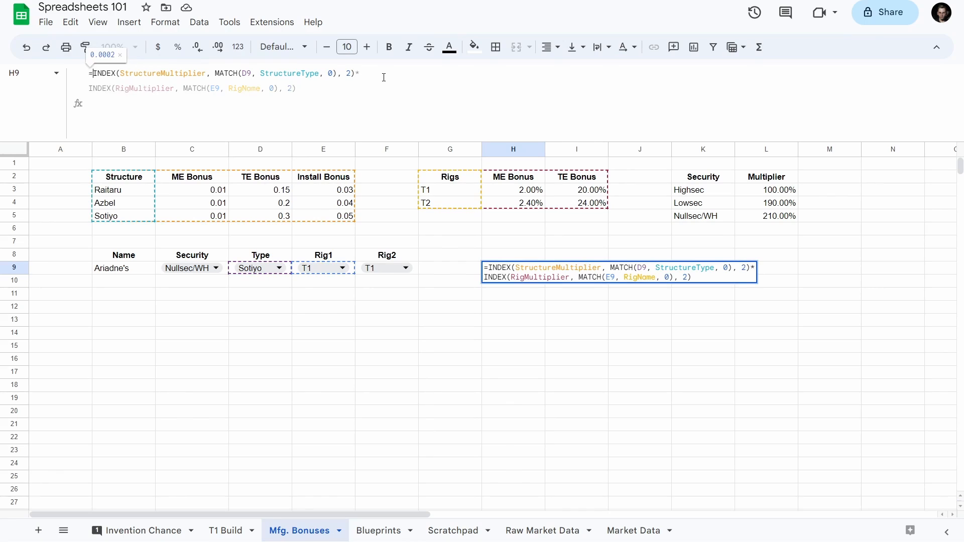
pyautogui.write('(1')
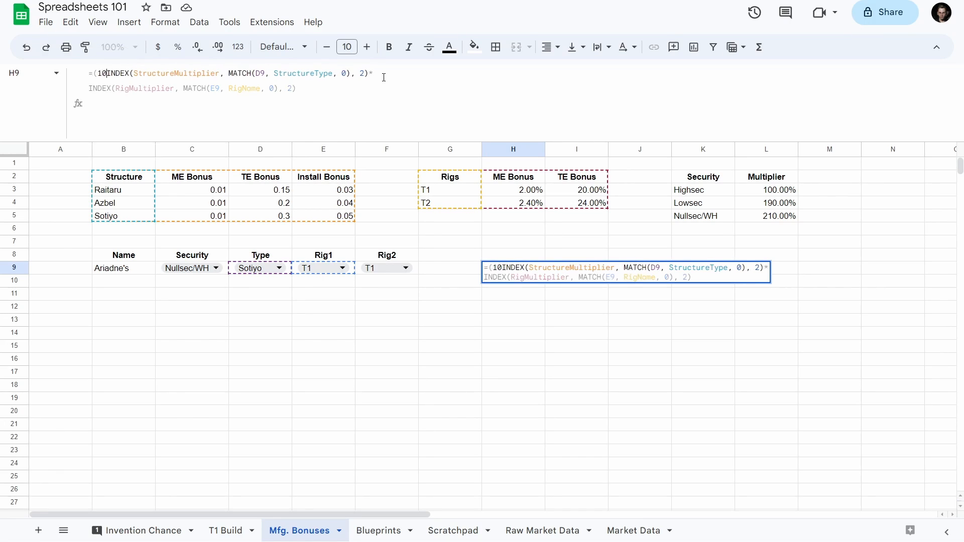
pyautogui.write('-')
pyautogui.press('Left')
pyautogui.write(')')
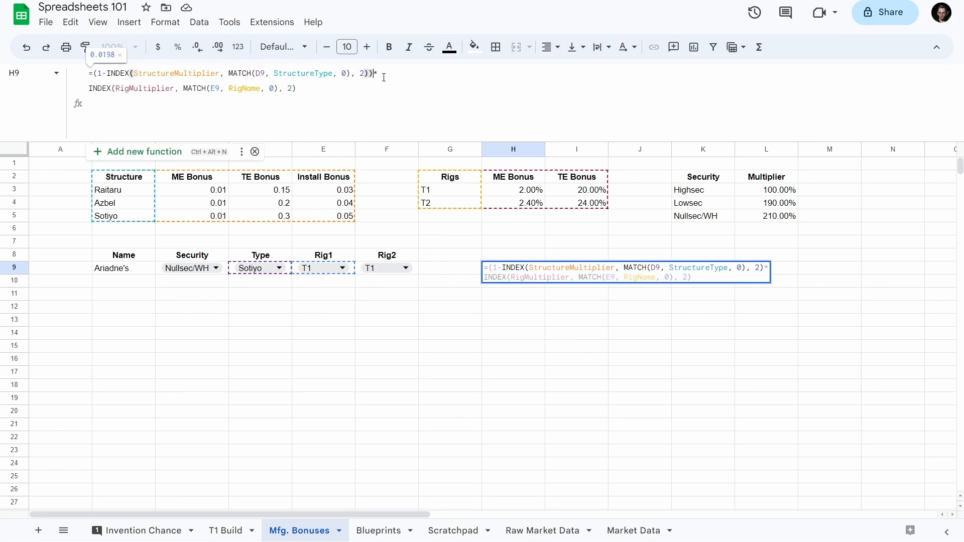
# - Wrap the rig lookup in H9 as (1-INDEX(RigMultiplier, MATCH(E9, RigName, 0), 2)) and commit the formula
pyautogui.hotkey('ctrl', 'End')
pyautogui.press('Home')
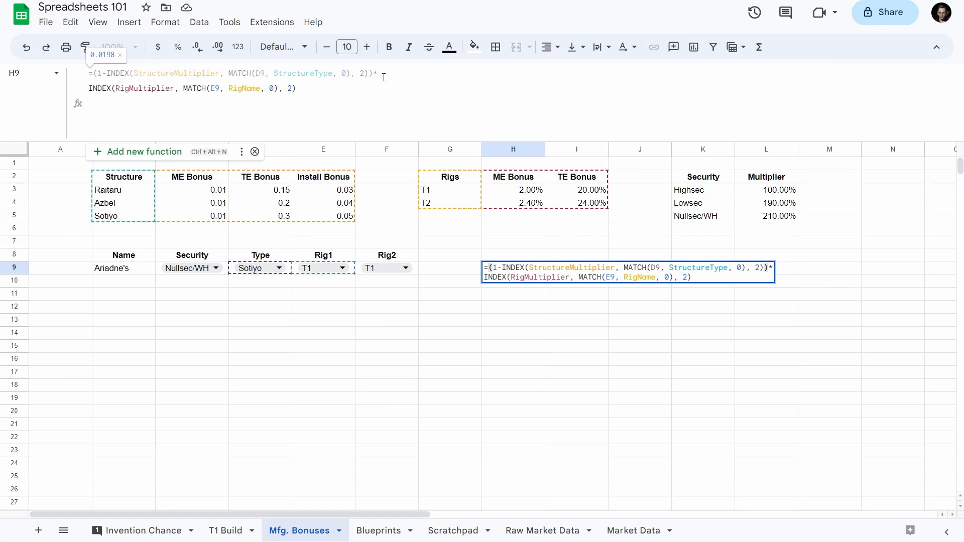
pyautogui.write('(1-')
pyautogui.press('End')
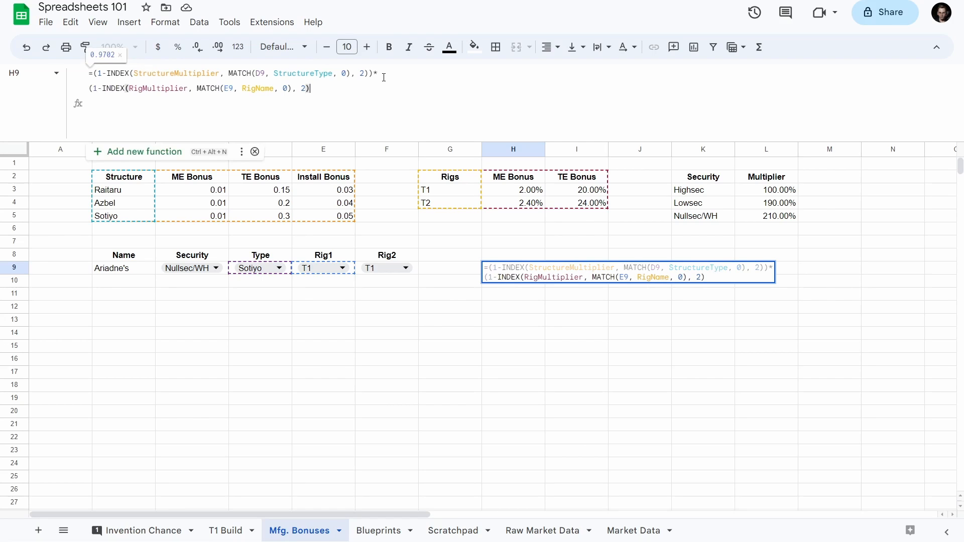
pyautogui.write(')')
pyautogui.press('Return')
pyautogui.press('Up')
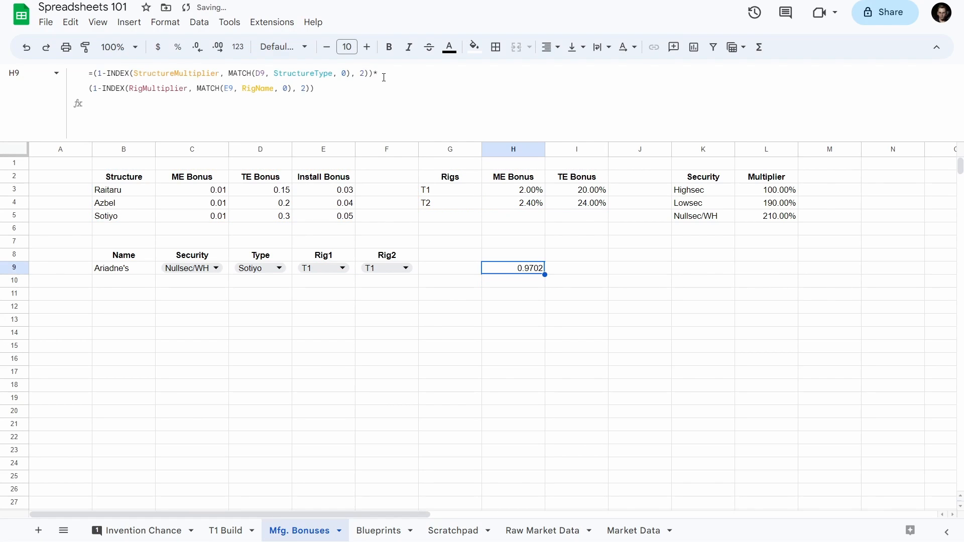
# - Append * and a new line to H9's formula, and begin a third factor with (1-INDEX(SecurityMultiplier,
pyautogui.click(376, 92)
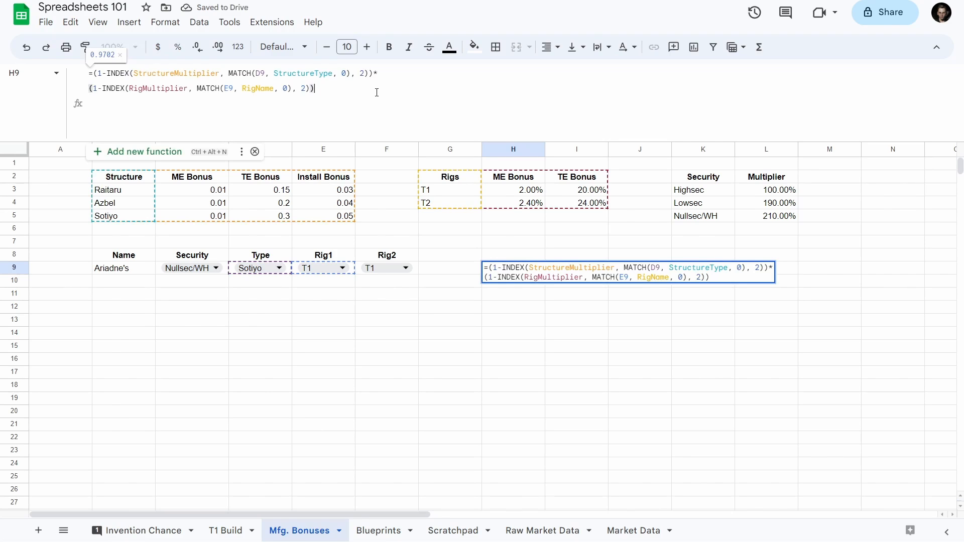
pyautogui.write('*')
pyautogui.hotkey('ctrl', 'Return')
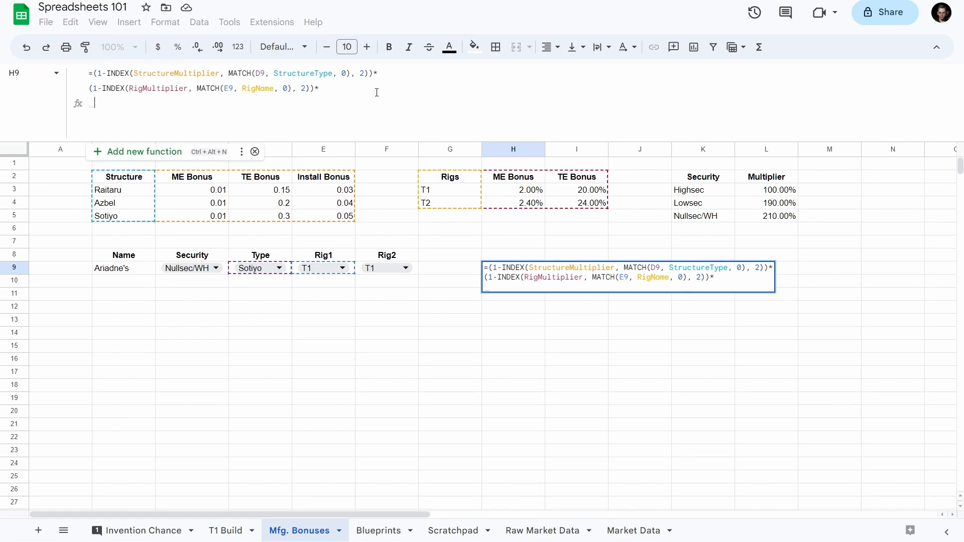
pyautogui.write('*')
pyautogui.press('BackSpace')
pyautogui.write('(1-IND')
pyautogui.press('Tab')
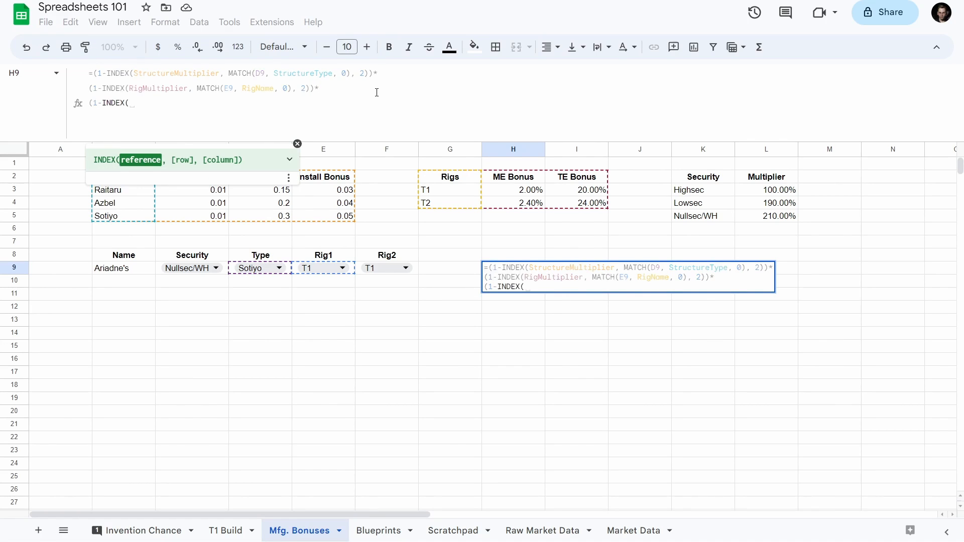
pyautogui.write('Secur')
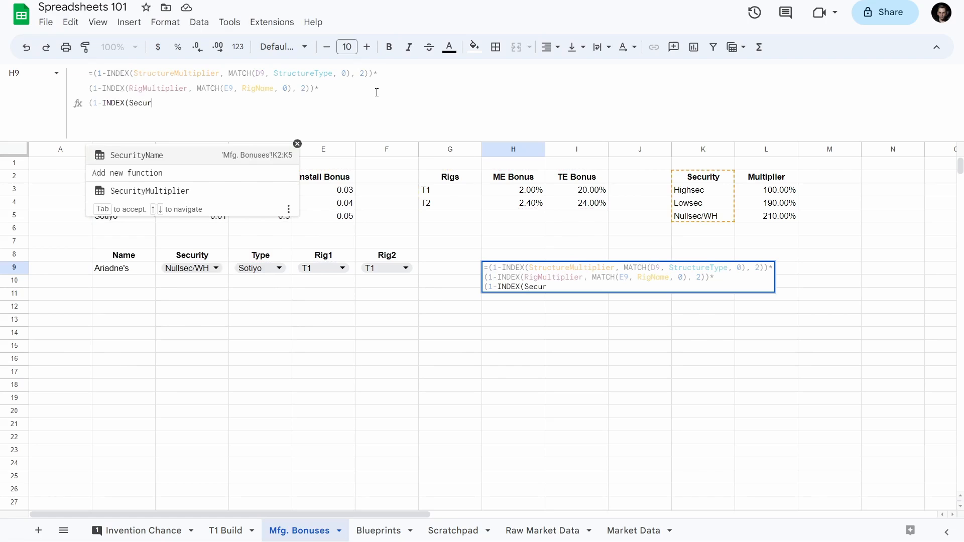
pyautogui.press('Tab')
pyautogui.write(', ')
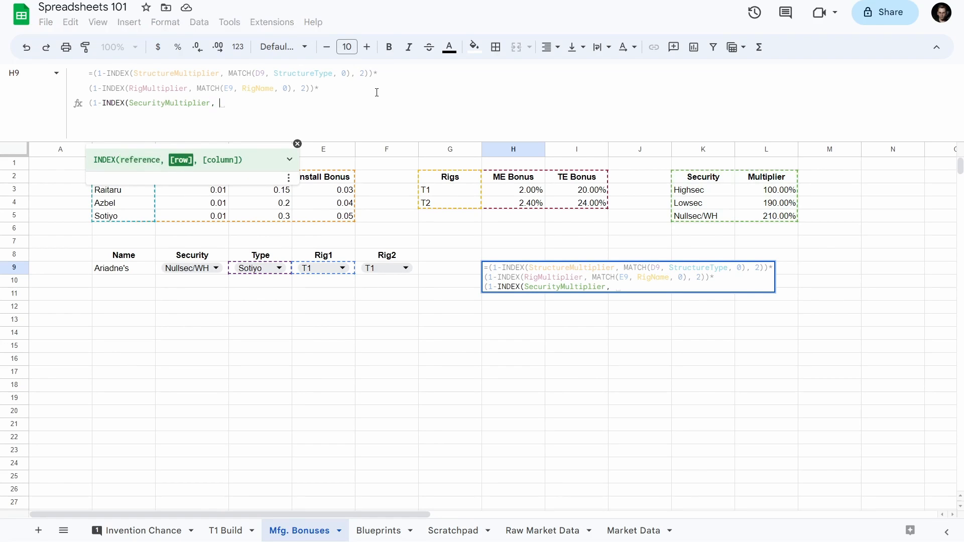
# - Complete H9's security factor with MATCH(C9, SecurityName, 0) as the row and 2 as the column, and commit the formula
pyautogui.write('MATCH(')
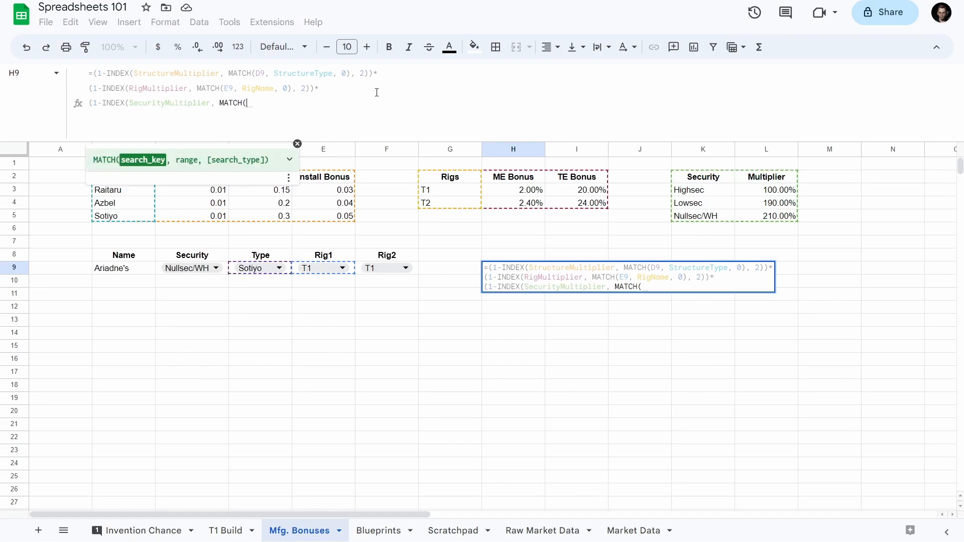
pyautogui.write('C9')
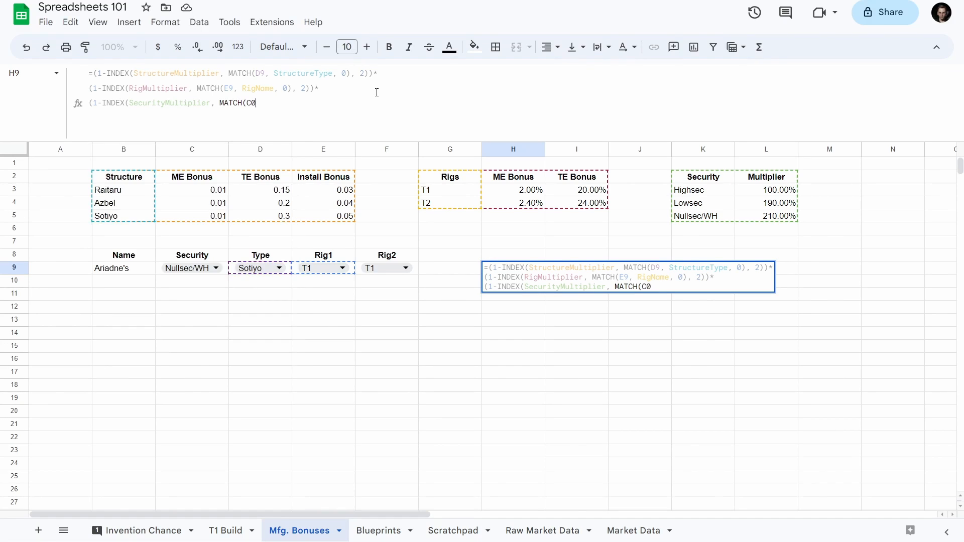
pyautogui.press('BackSpace')
pyautogui.write('9, ')
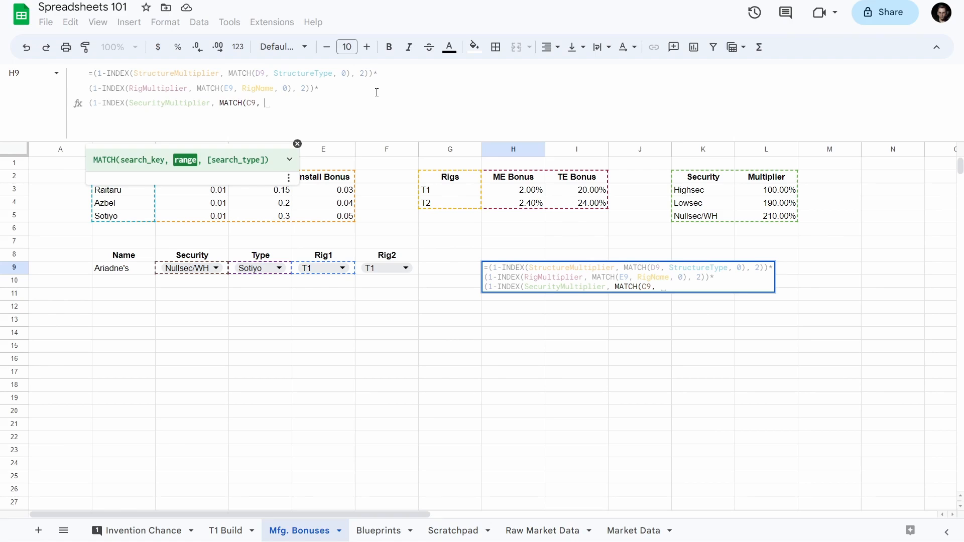
pyautogui.write('Sec')
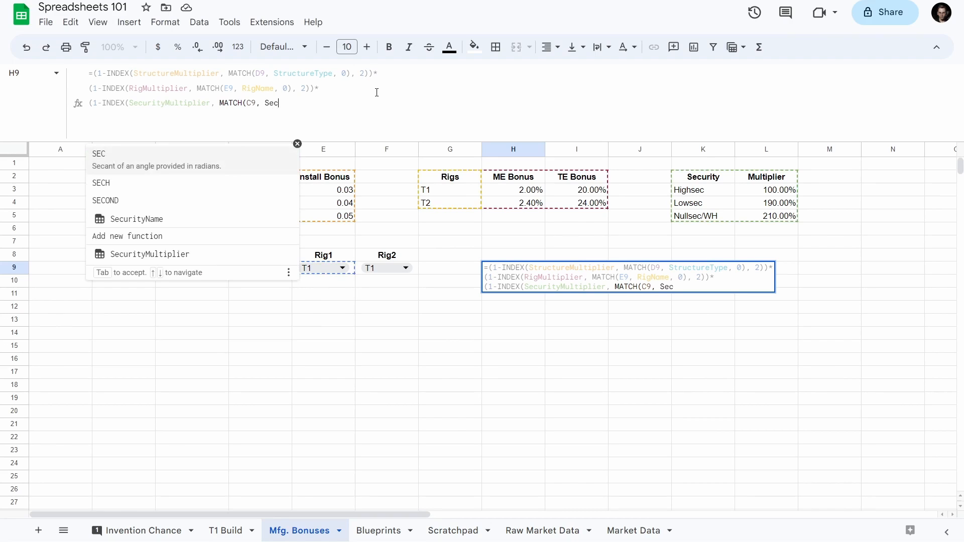
pyautogui.write('urityName')
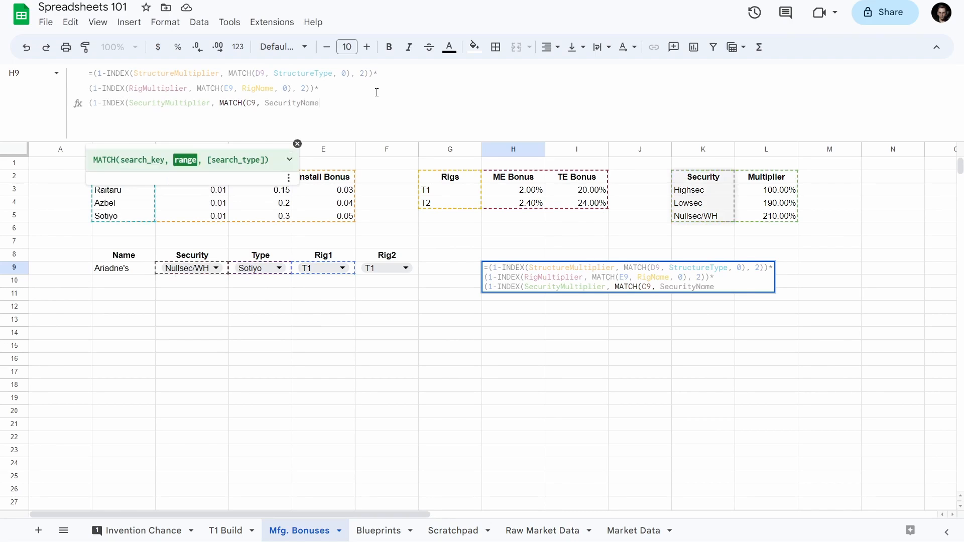
pyautogui.write(', 0')
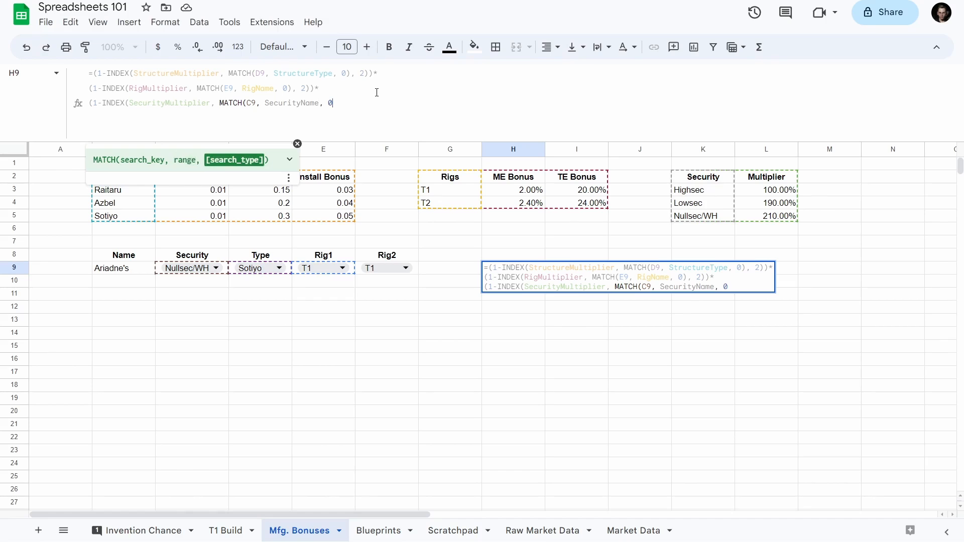
pyautogui.write(')')
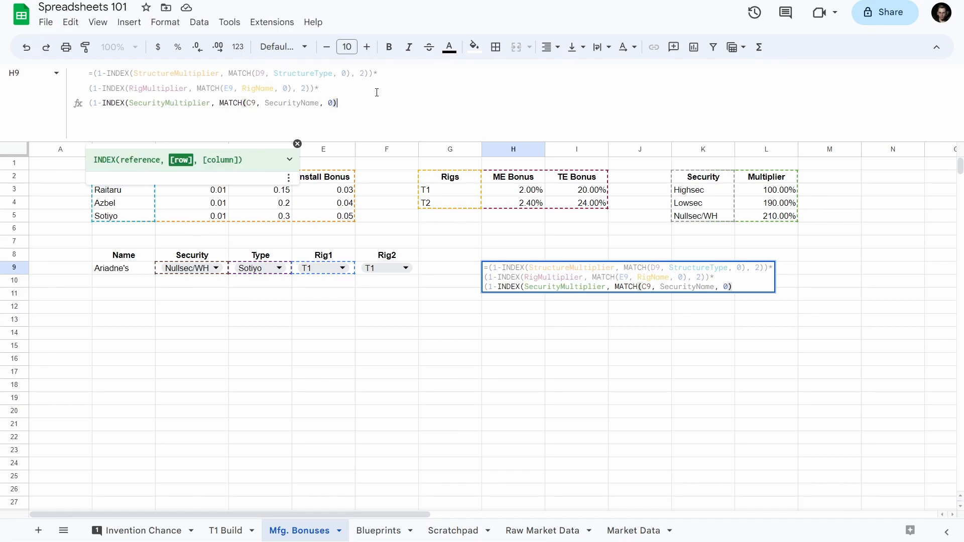
pyautogui.write(', 2')
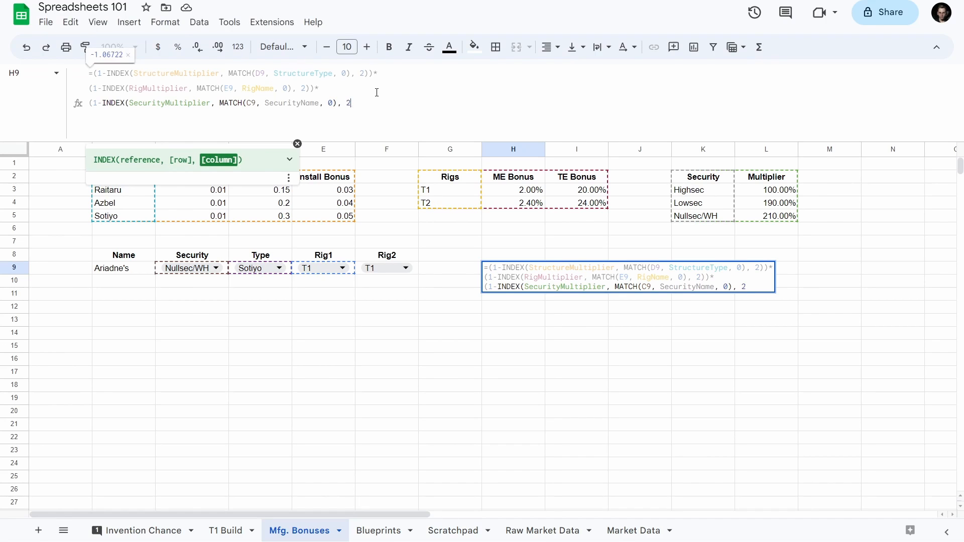
pyautogui.write(')')
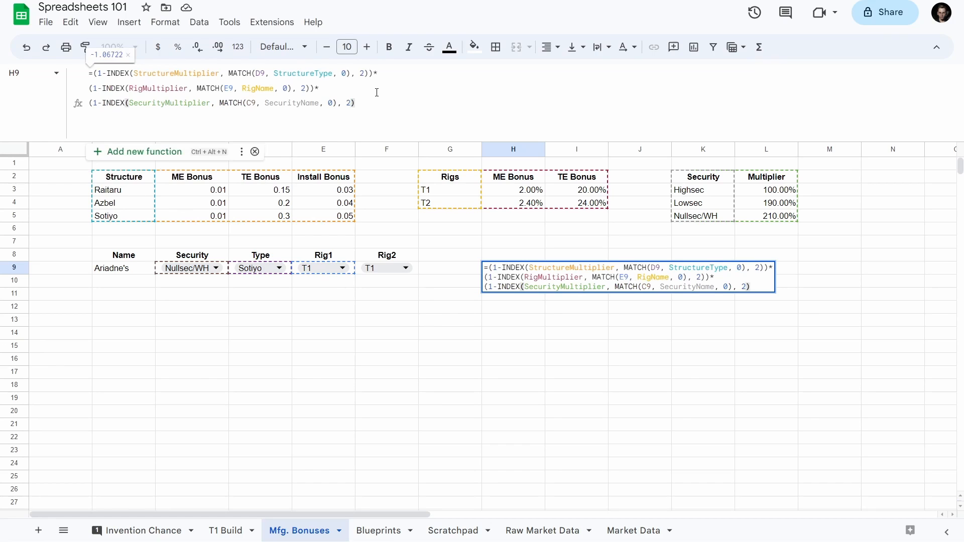
pyautogui.press('Left')
pyautogui.press('Right')
pyautogui.press('Return')
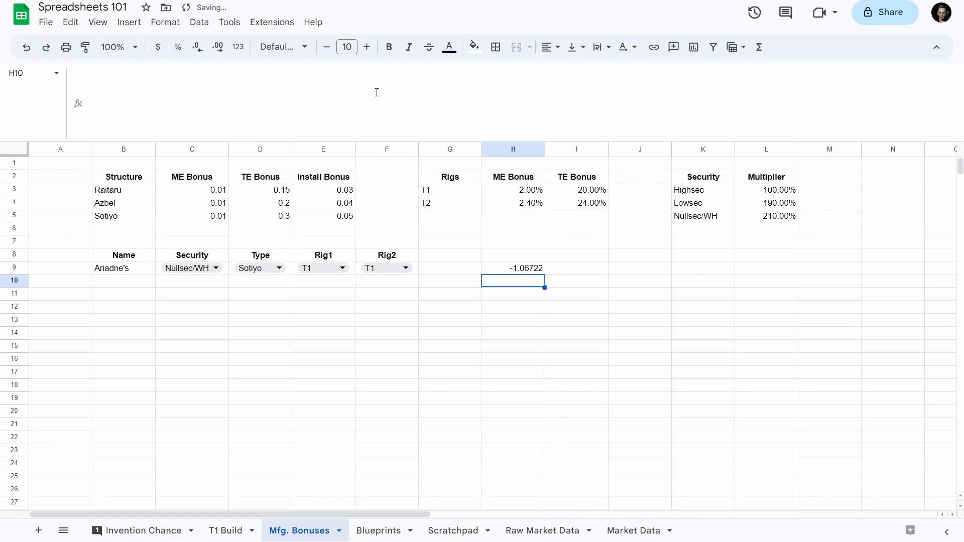
pyautogui.press('Up')
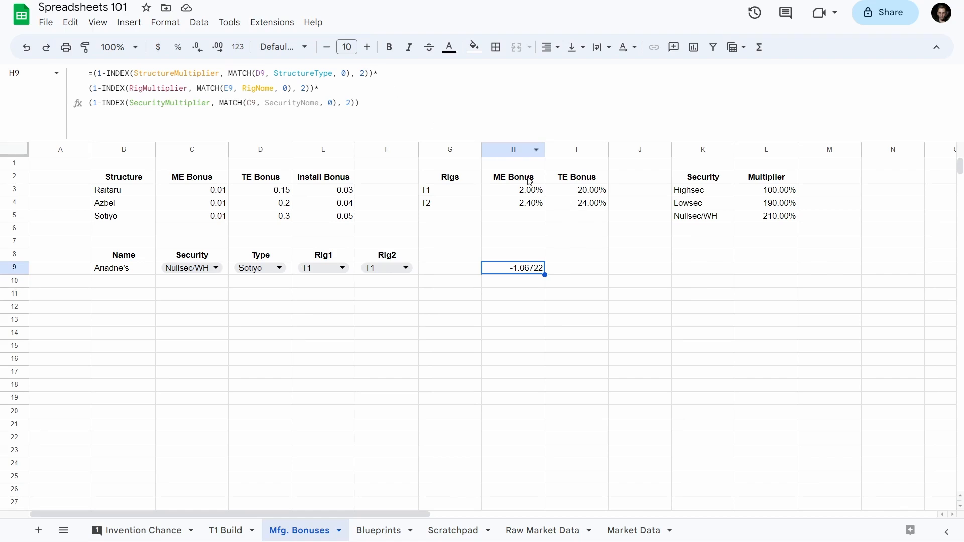
# - Format the security multipliers in L3:L5 as plain numbers instead of percentages
pyautogui.click(781, 194)
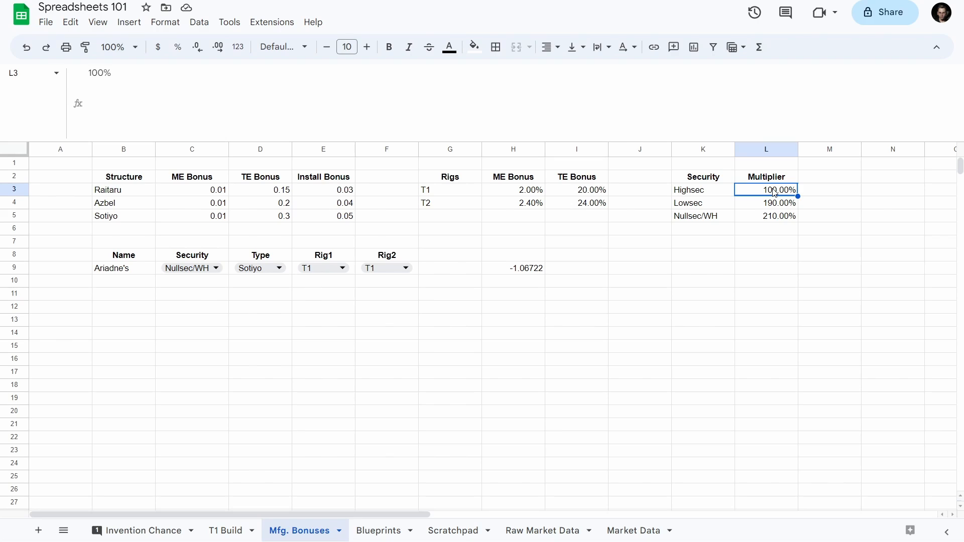
pyautogui.moveTo(775, 193); pyautogui.dragTo(773, 216)
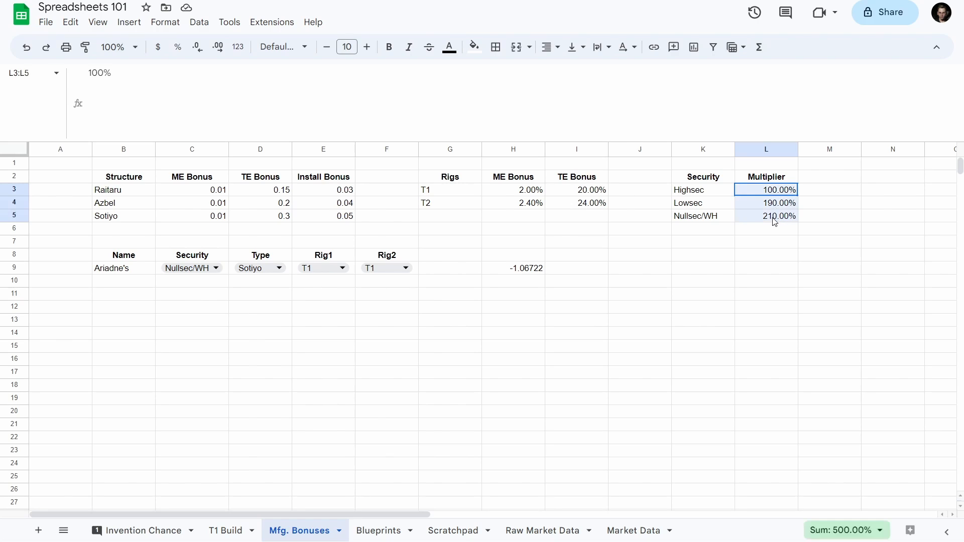
pyautogui.click(153, 25)
pyautogui.moveTo(207, 76)
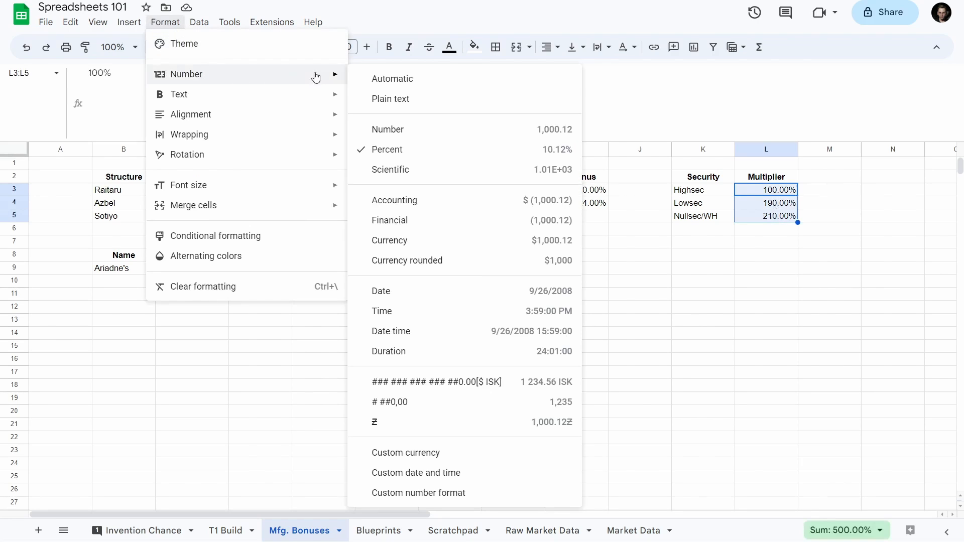
pyautogui.click(428, 128)
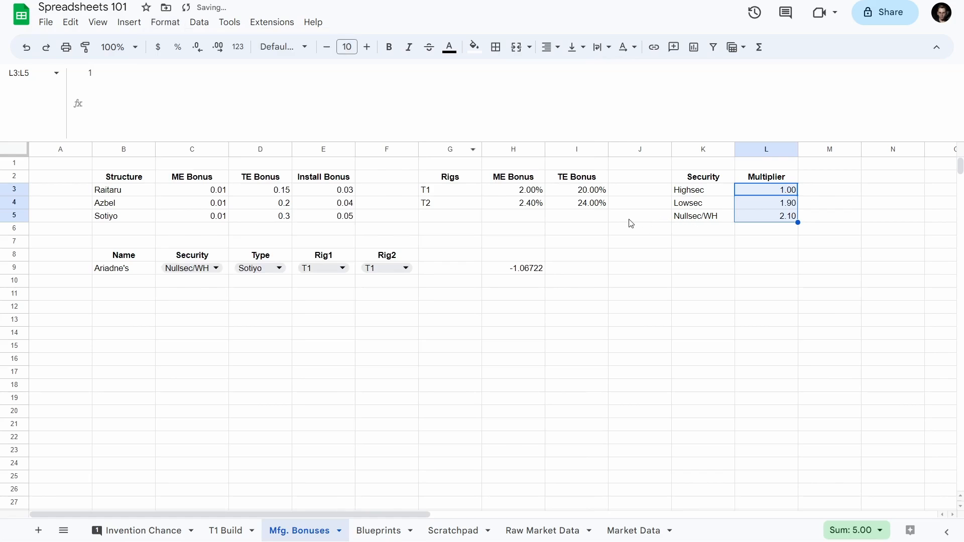
# - Format the rig ME and TE bonuses in H3:I4 as plain numbers instead of percentages
pyautogui.moveTo(583, 192); pyautogui.dragTo(524, 210)
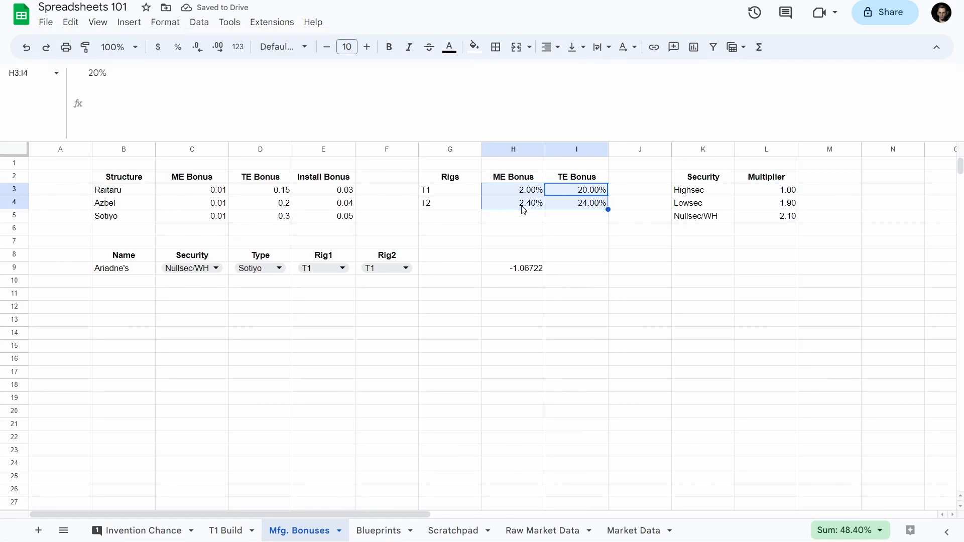
pyautogui.click(155, 24)
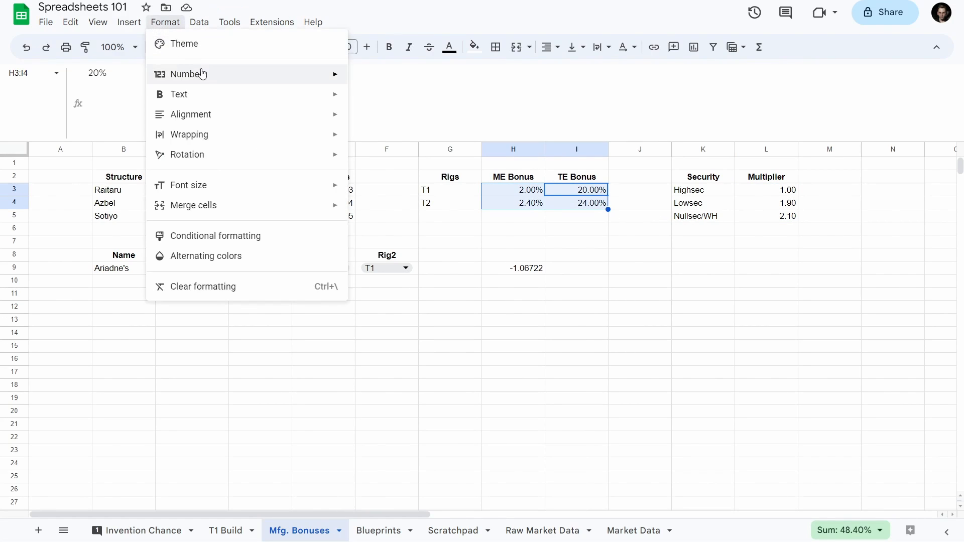
pyautogui.moveTo(202, 74)
pyautogui.click(425, 129)
pyautogui.click(598, 230)
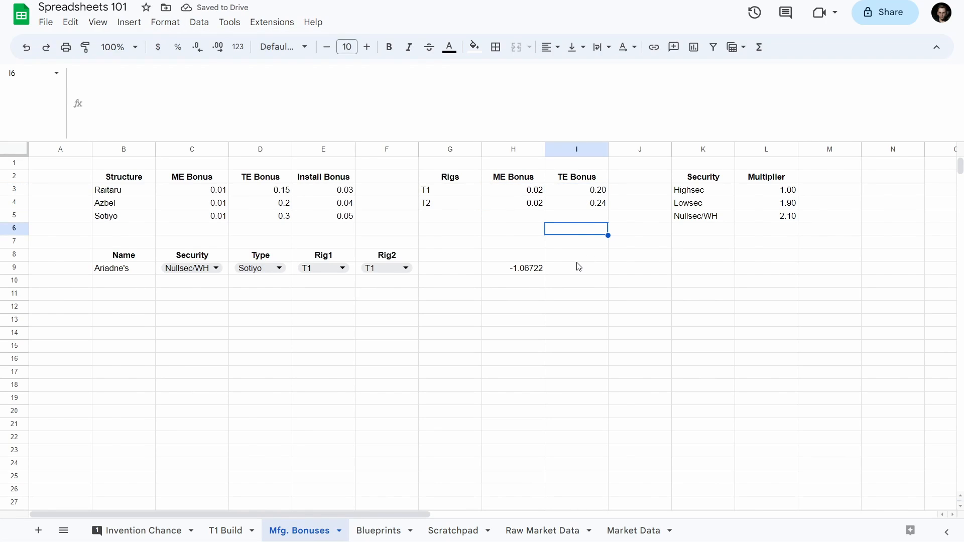
# - Remove the (1-…) wrapper from H9's security factor, leaving INDEX(SecurityMultiplier, MATCH(C9, SecurityName, 0), 2), and commit it
pyautogui.click(525, 270)
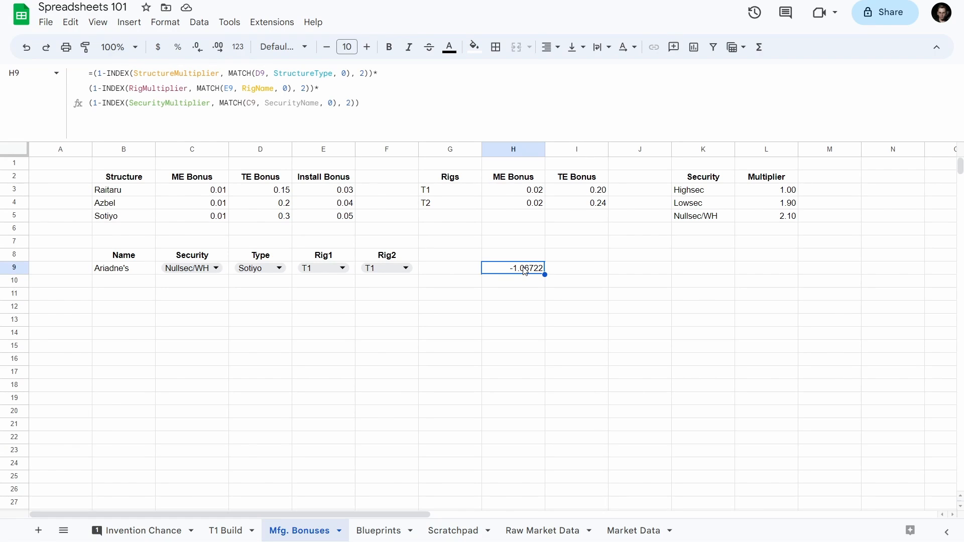
pyautogui.click(377, 112)
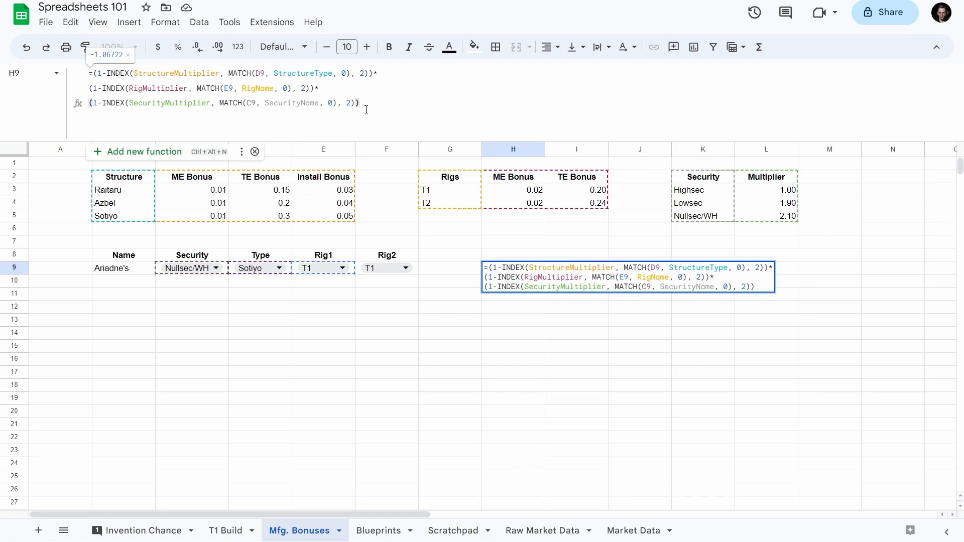
pyautogui.press('BackSpace')
pyautogui.press('Return')
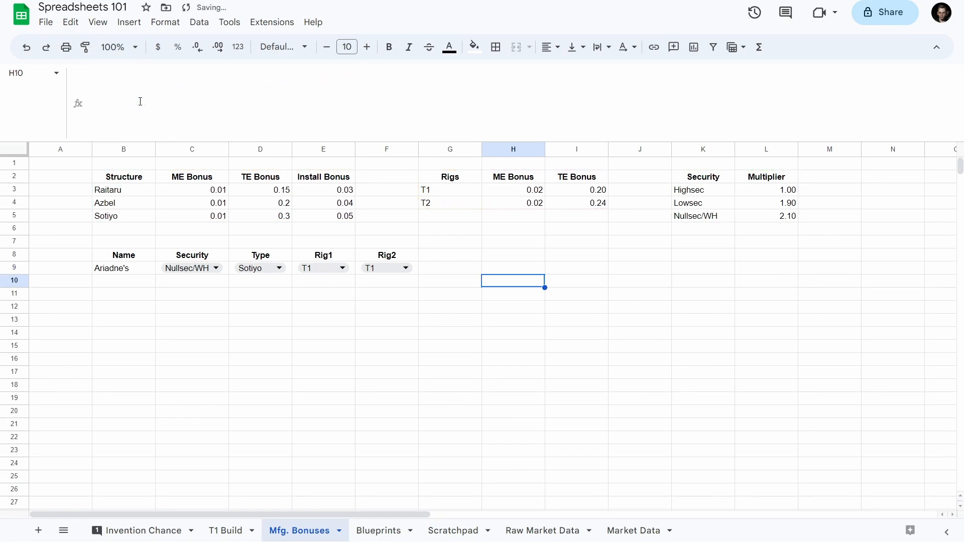
pyautogui.press('Up')
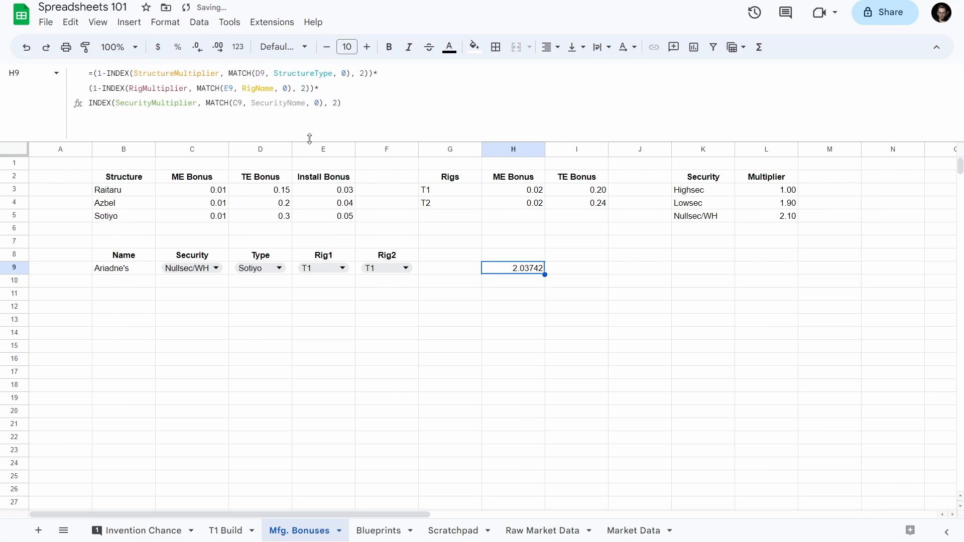
# - Examine H9's formula against the security multipliers, the T1 rig's ME bonus and the structure table
pyautogui.click(363, 109)
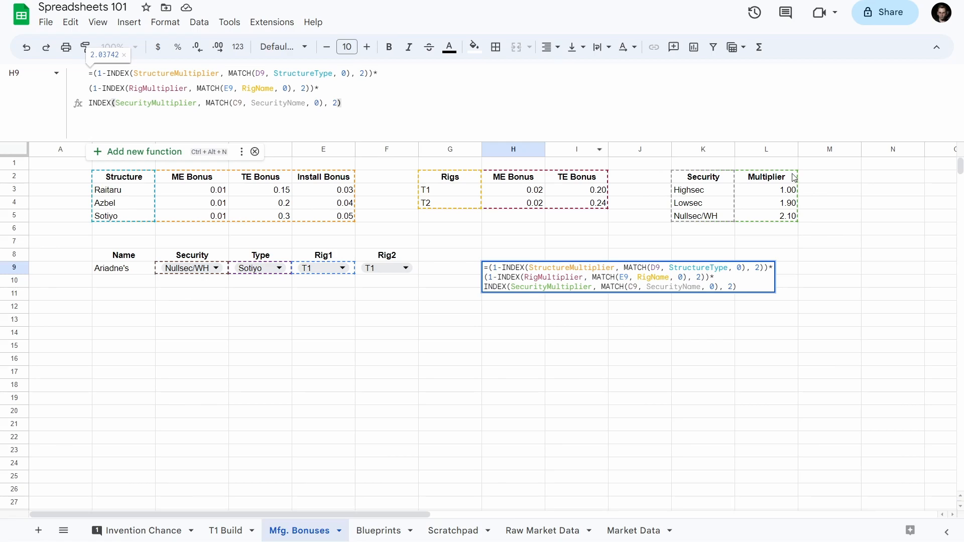
pyautogui.click(779, 193)
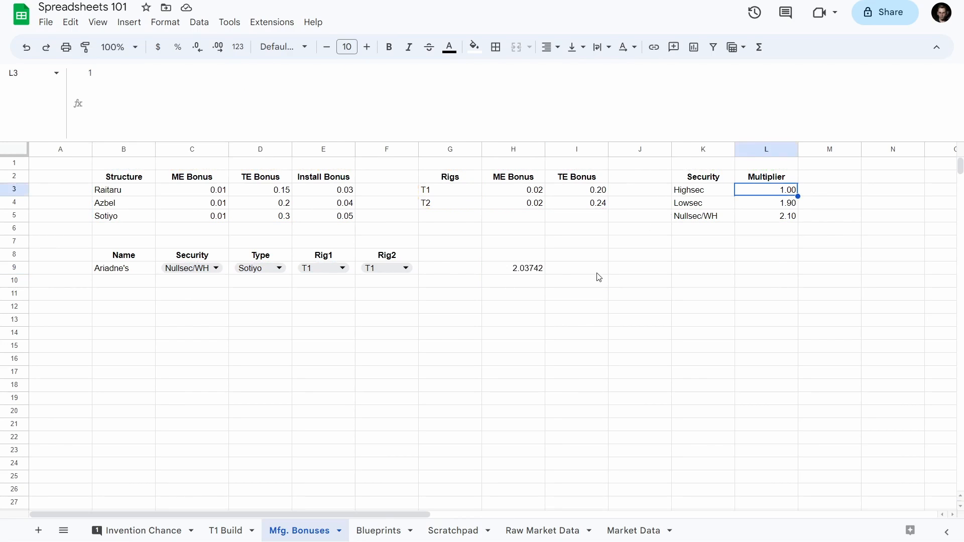
pyautogui.click(572, 274)
pyautogui.click(520, 277)
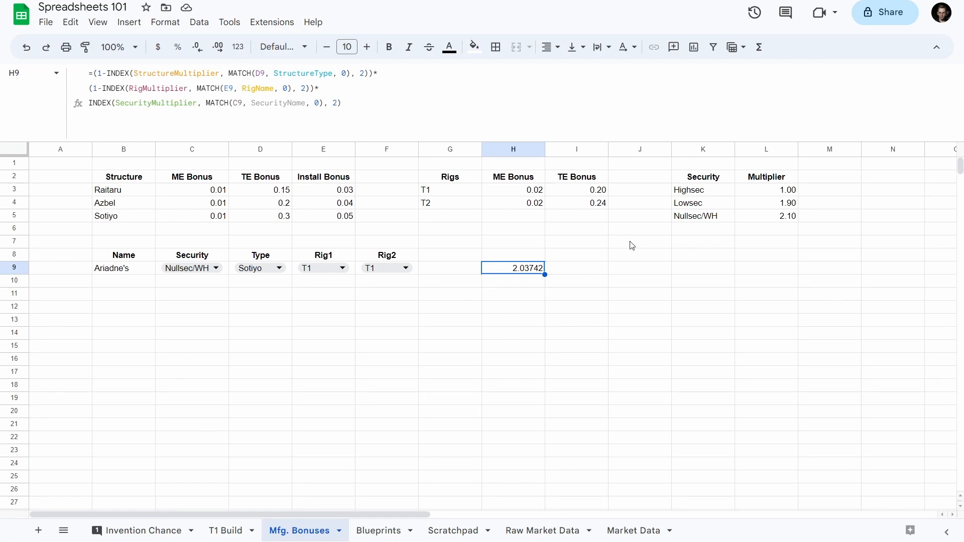
pyautogui.click(781, 196)
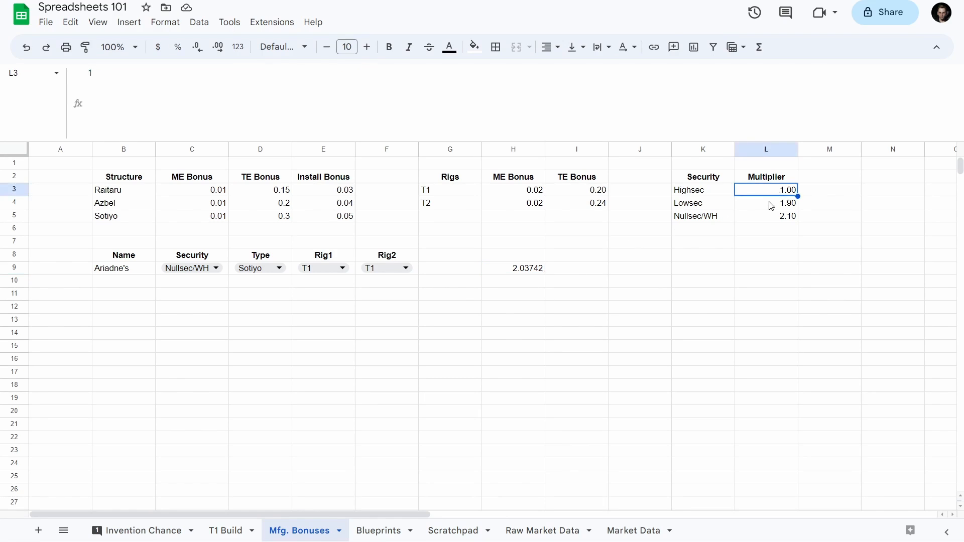
pyautogui.click(771, 205)
pyautogui.click(771, 193)
pyautogui.click(544, 192)
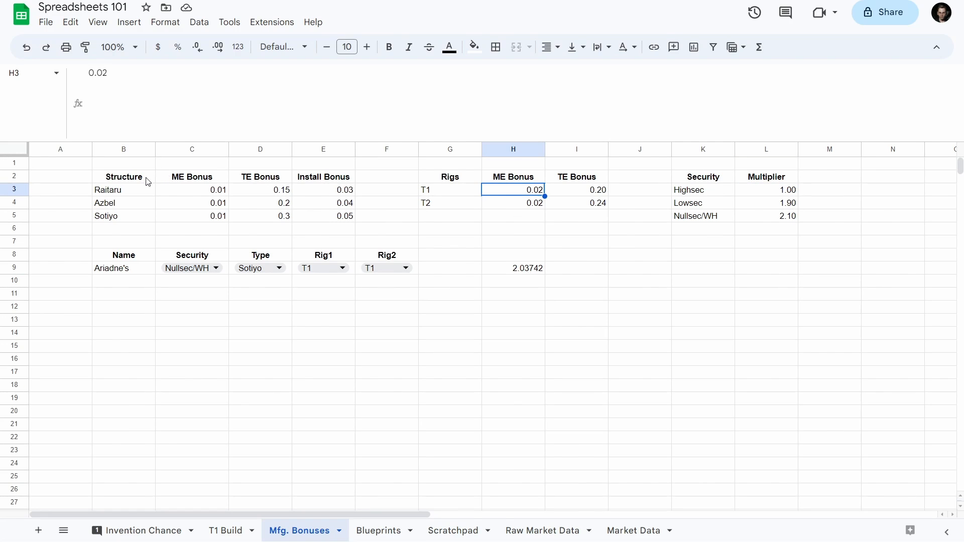
pyautogui.click(134, 190)
# - Enclose the rig and security factors of H9's formula together in one outer pair of parentheses
pyautogui.click(518, 272)
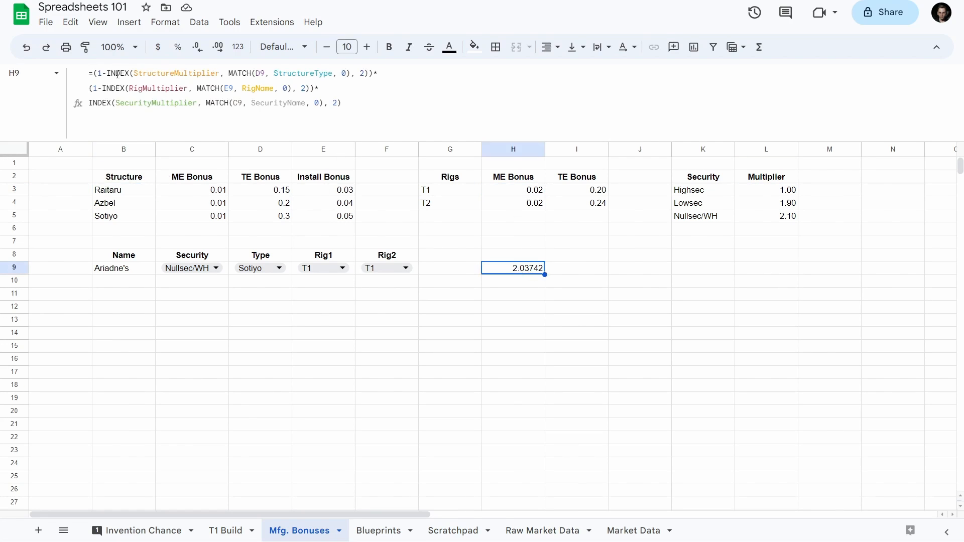
pyautogui.click(90, 89)
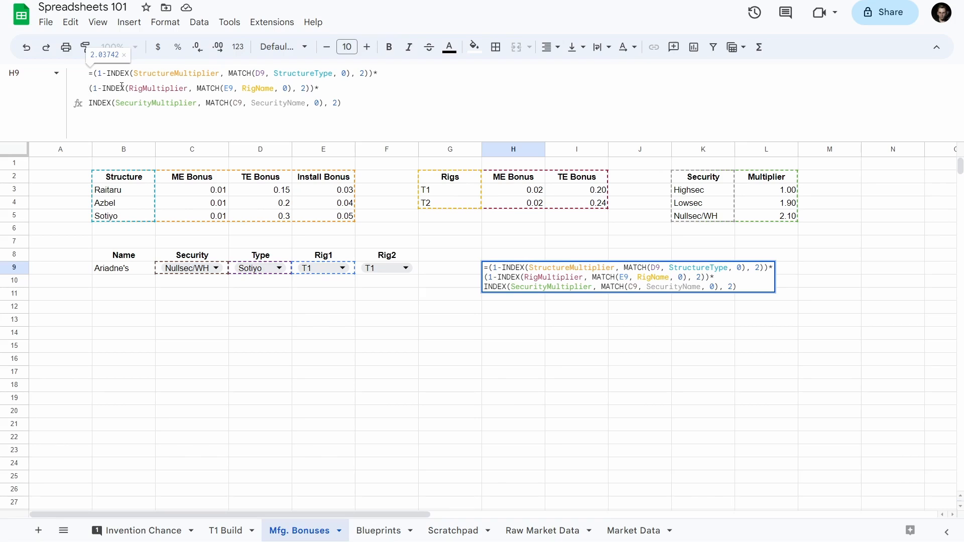
pyautogui.write('(')
pyautogui.hotkey('ctrl', 'End')
pyautogui.write(')')
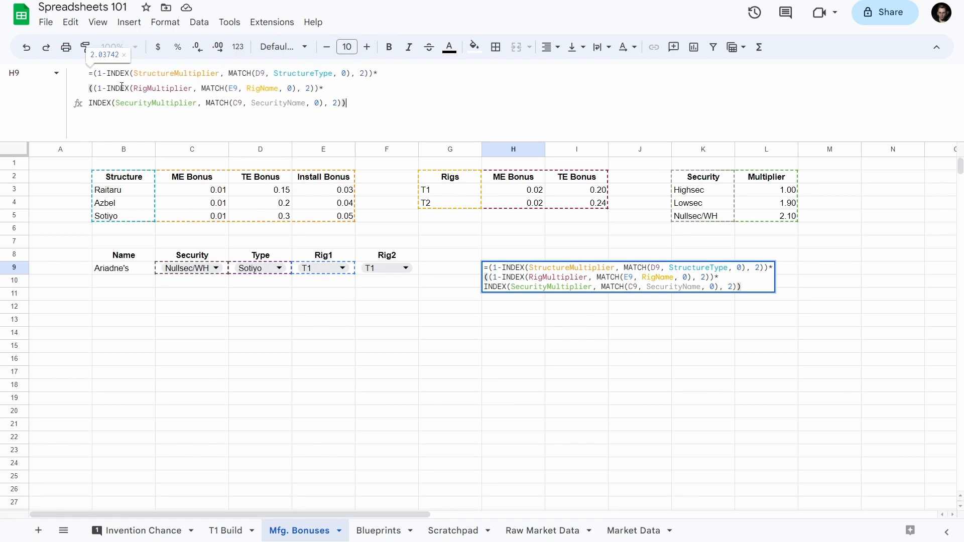
# - Commit H9's formula with its rig and security factors grouped together
pyautogui.press('Return')
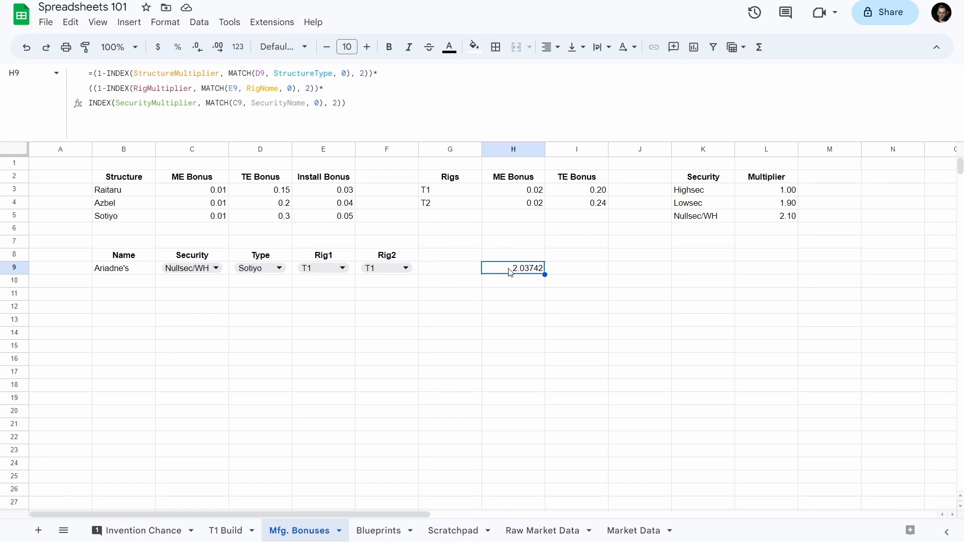
# - Append a second copy of the grouped rig and security factors to H9's formula on new lines as another multiplied term
pyautogui.moveTo(346, 103); pyautogui.dragTo(89, 88)
pyautogui.hotkey('ctrl', 'c')
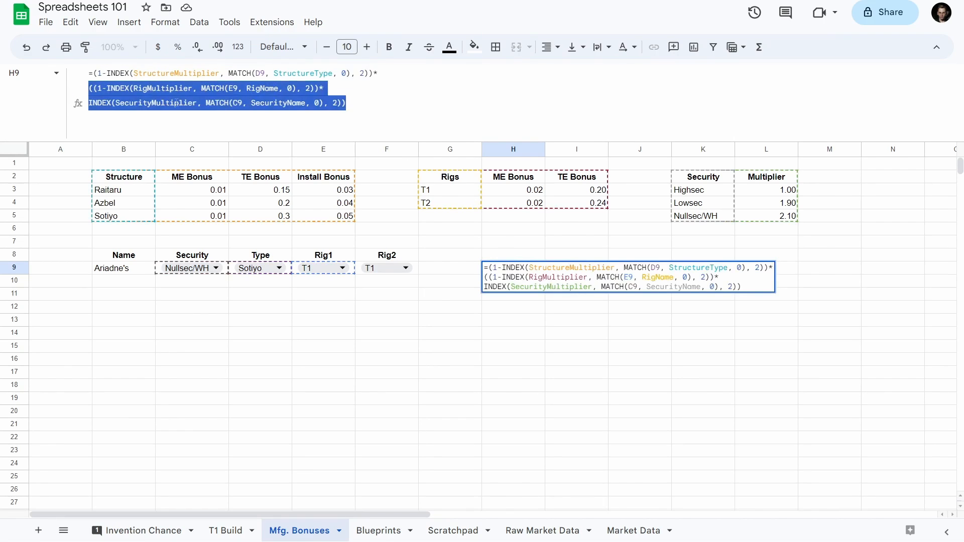
pyautogui.click(310, 120)
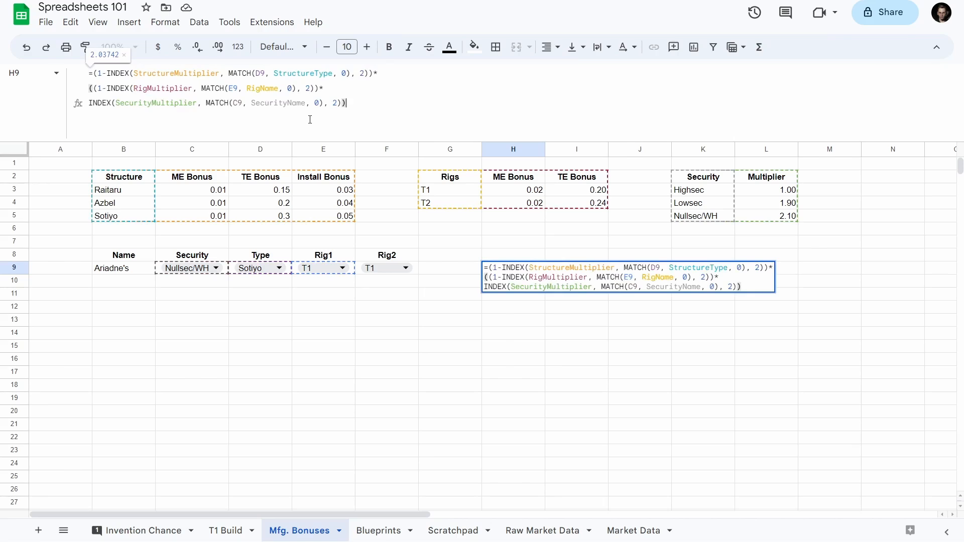
pyautogui.write('*')
pyautogui.hotkey('ctrl', 'Return')
pyautogui.hotkey('ctrl', 'v')
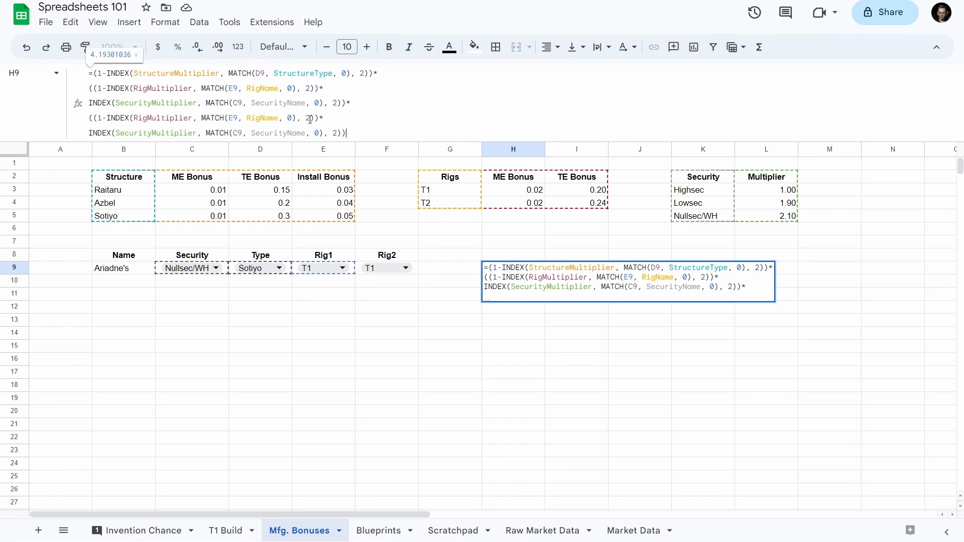
pyautogui.press('Up')
pyautogui.press('Left')
pyautogui.press('Left')
pyautogui.press('Left')
pyautogui.press('Left')
pyautogui.press('Left')
pyautogui.press('Left')
pyautogui.press('Left')
pyautogui.press('Left')
pyautogui.press('Left')
pyautogui.press('Left')
pyautogui.press('Left')
pyautogui.press('Left')
pyautogui.press('Left')
pyautogui.press('Left')
pyautogui.press('Left')
pyautogui.press('Left')
pyautogui.press('Left')
pyautogui.press('Left')
pyautogui.press('Left')
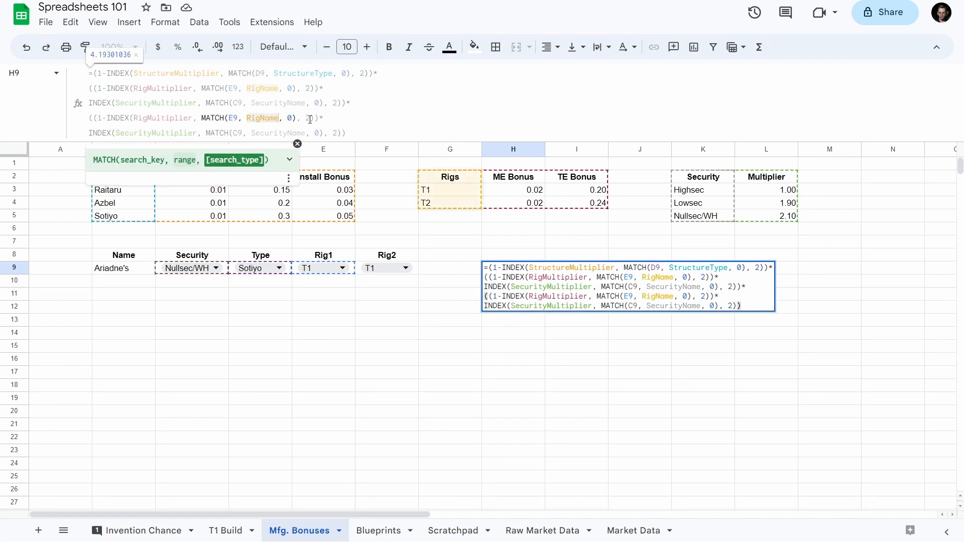
pyautogui.press('Left')
pyautogui.press('Left')
pyautogui.press('Left')
pyautogui.press('Left')
pyautogui.press('Left')
pyautogui.press('Left')
pyautogui.press('Left')
pyautogui.press('Left')
pyautogui.press('Left')
pyautogui.press('Left')
pyautogui.press('Left')
pyautogui.press('Left')
pyautogui.press('Left')
pyautogui.press('Left')
pyautogui.press('Left')
pyautogui.press('Left')
pyautogui.press('Left')
pyautogui.press('Left')
pyautogui.press('Left')
pyautogui.press('Left')
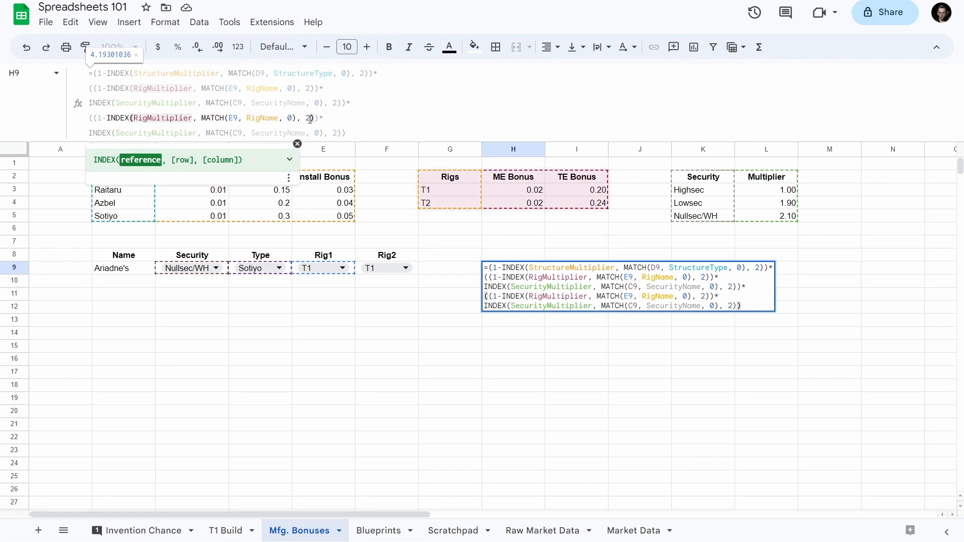
pyautogui.press('Right')
pyautogui.press('Right')
pyautogui.press('Right')
pyautogui.press('Right')
pyautogui.press('Right')
pyautogui.press('Right')
pyautogui.press('Right')
pyautogui.press('Right')
pyautogui.press('Right')
pyautogui.press('Right')
pyautogui.press('Right')
pyautogui.press('Right')
pyautogui.press('Right')
pyautogui.press('Right')
pyautogui.press('Right')
pyautogui.press('Right')
pyautogui.press('Right')
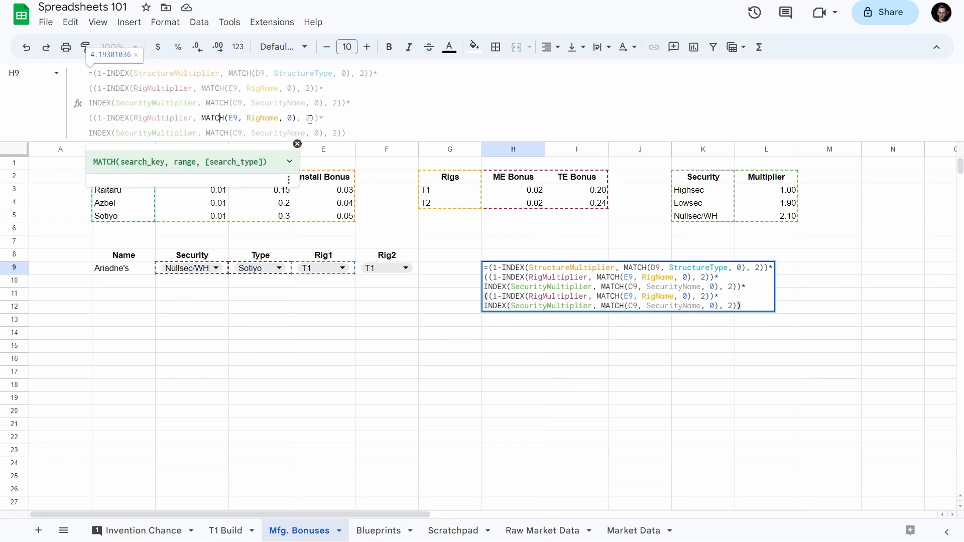
pyautogui.press('Right')
pyautogui.press('Right')
pyautogui.press('Right')
pyautogui.press('Right')
pyautogui.press('Right')
pyautogui.press('Right')
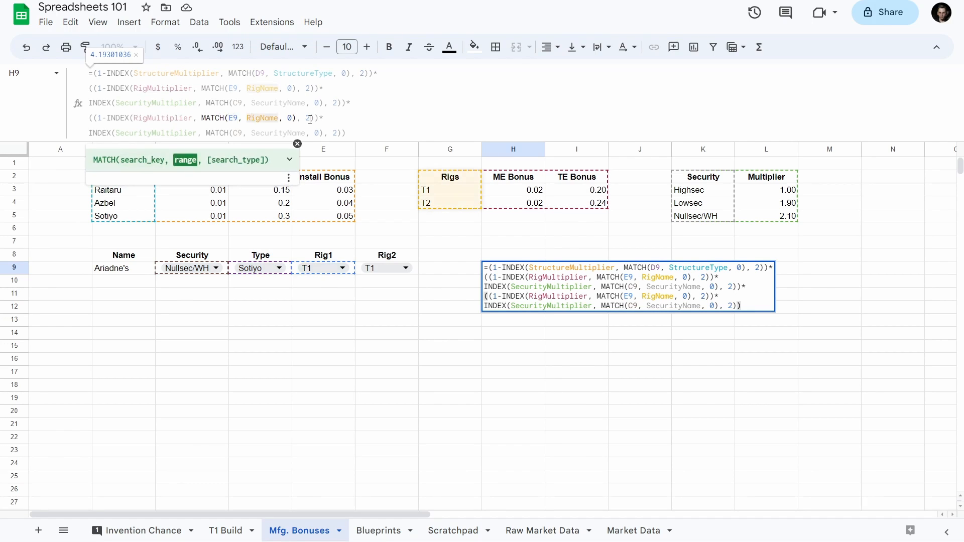
# - Remove the duplicated rig and security factors and the trailing multiplication sign from H9's formula and commit it
pyautogui.press('Home')
pyautogui.hotkey('shift', 'Down')
pyautogui.hotkey('shift', 'Down')
pyautogui.press('BackSpace')
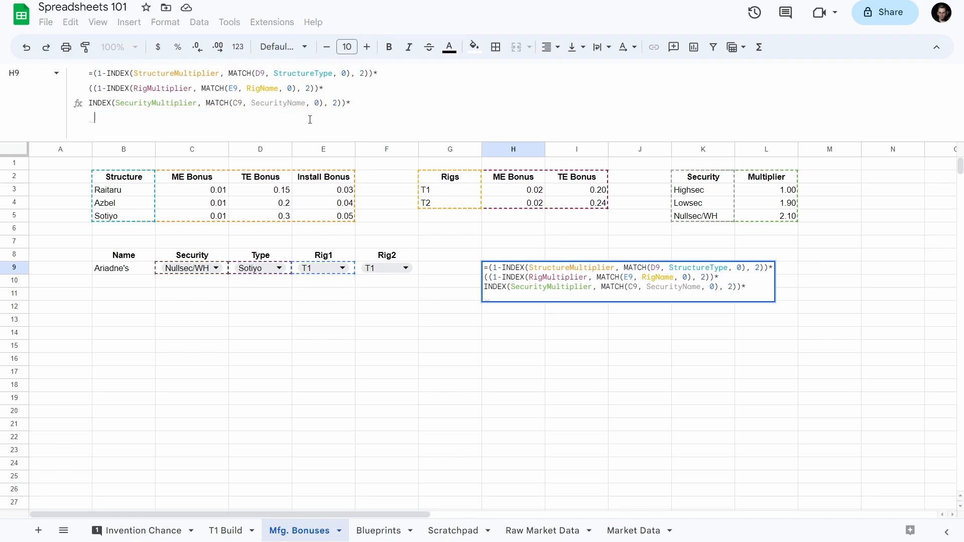
pyautogui.press('BackSpace')
pyautogui.press('BackSpace')
pyautogui.press('Return')
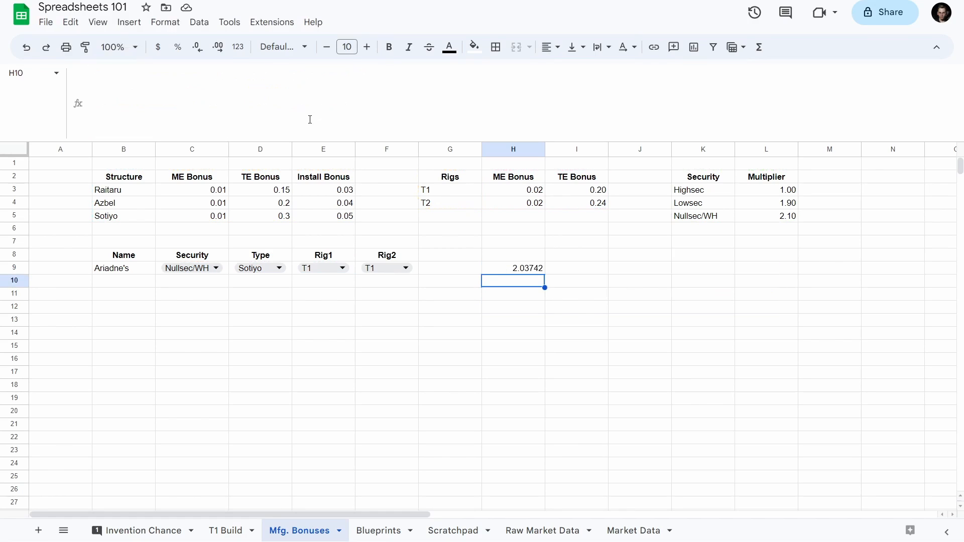
# - Clear the Rig2 heading and its T1 selection from F8:F9
pyautogui.moveTo(394, 254); pyautogui.dragTo(395, 275)
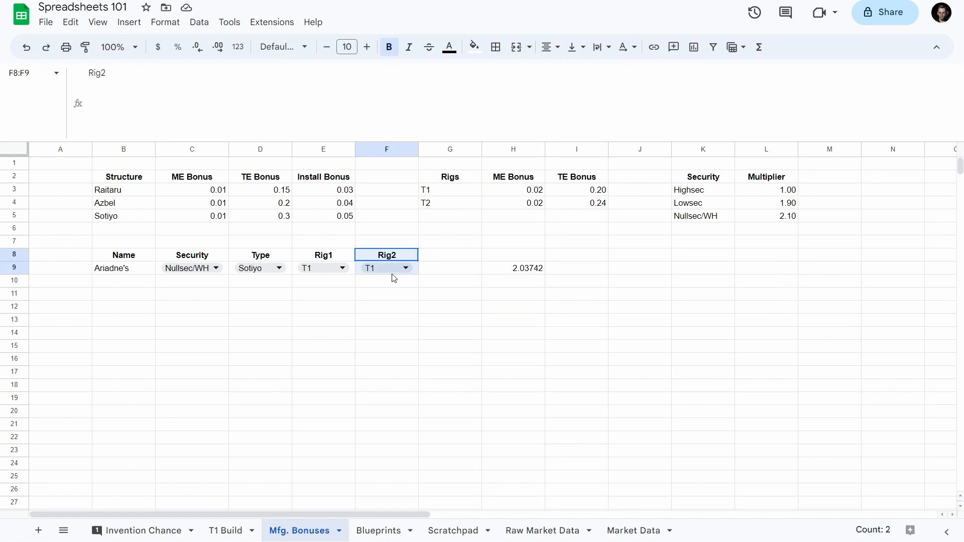
pyautogui.press('Delete')
pyautogui.click(385, 266)
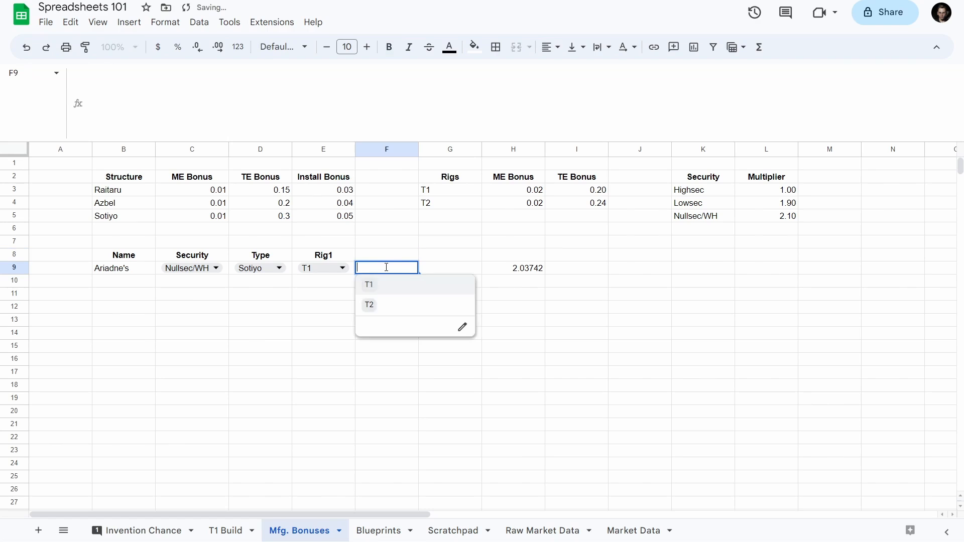
pyautogui.click(428, 258)
pyautogui.click(402, 268)
pyautogui.click(383, 243)
# - Restrict the rig dropdown's data validation range to 'Mfg. Bonuses'!E9, removing the dropdown from F9
pyautogui.rightClick(413, 271)
pyautogui.moveTo(493, 529)
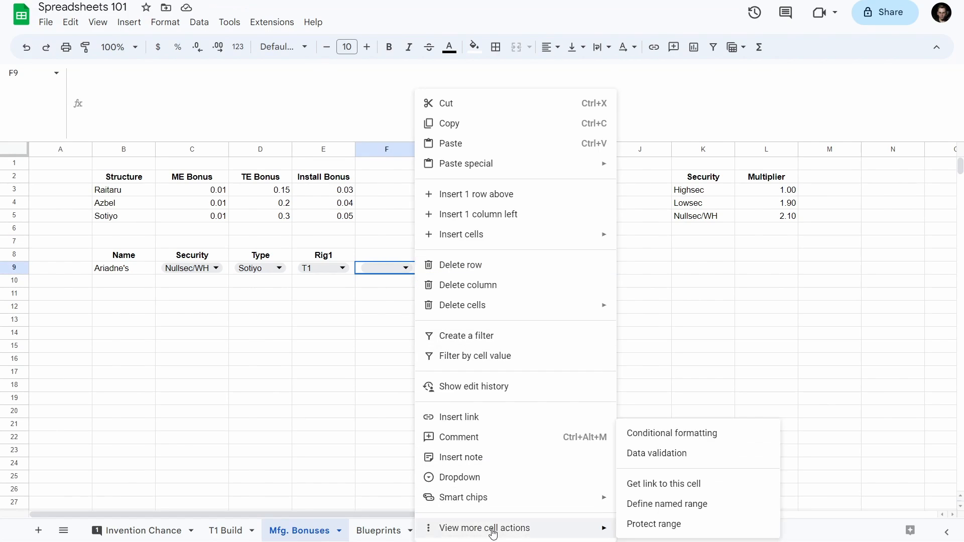
pyautogui.moveTo(512, 498)
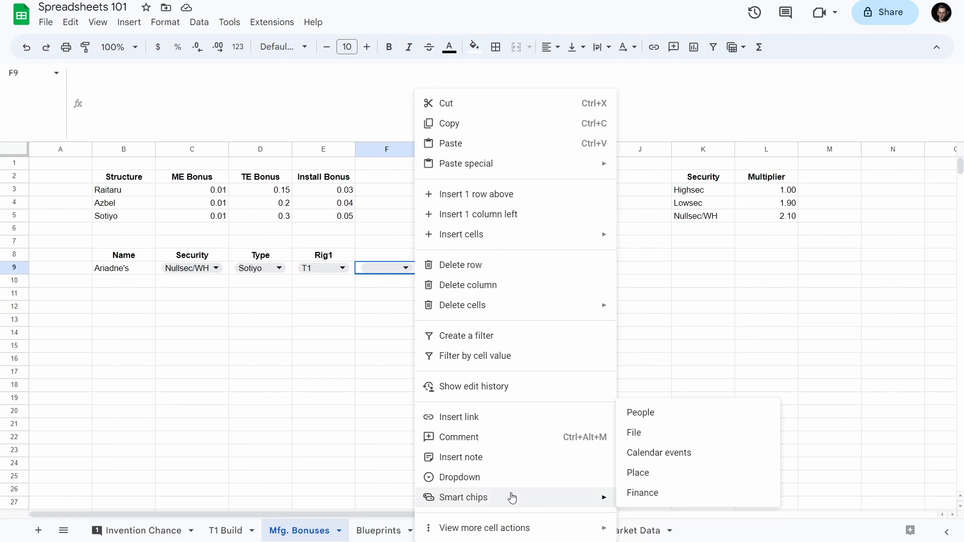
pyautogui.moveTo(596, 528)
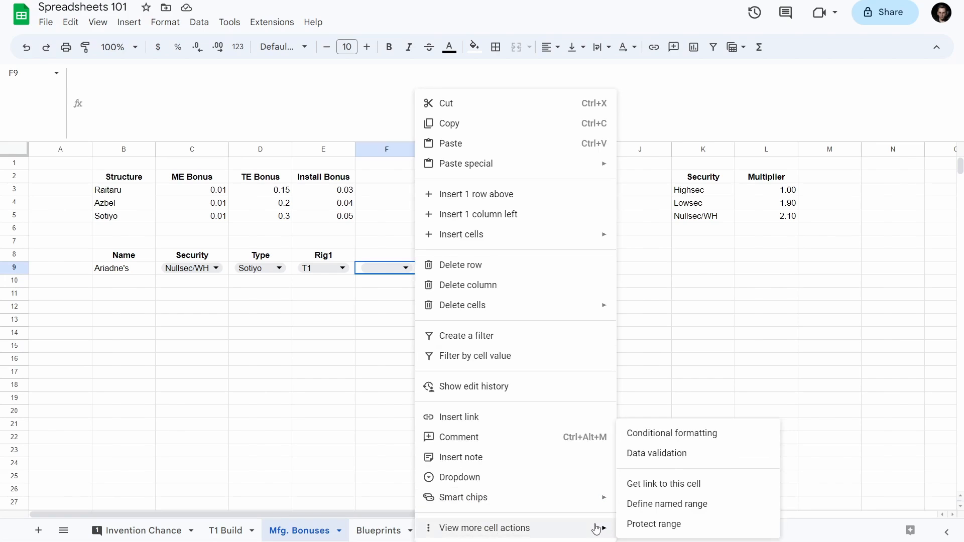
pyautogui.click(690, 463)
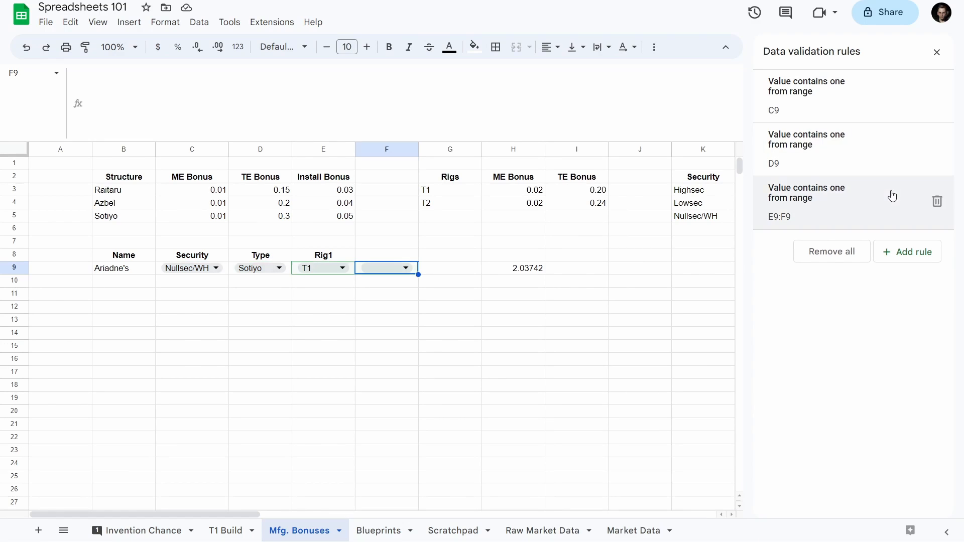
pyautogui.click(859, 207)
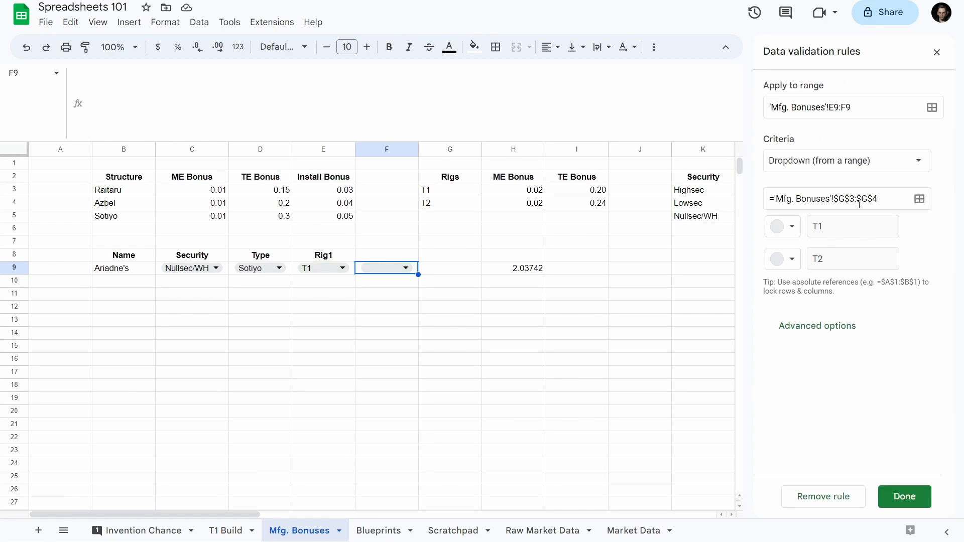
pyautogui.click(851, 107)
pyautogui.press('BackSpace')
pyautogui.press('BackSpace')
pyautogui.press('BackSpace')
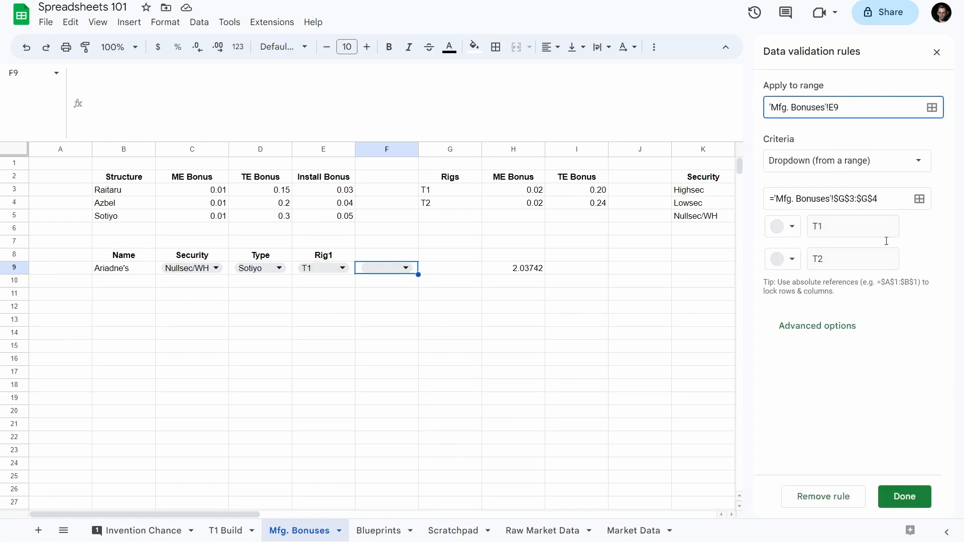
pyautogui.click(905, 497)
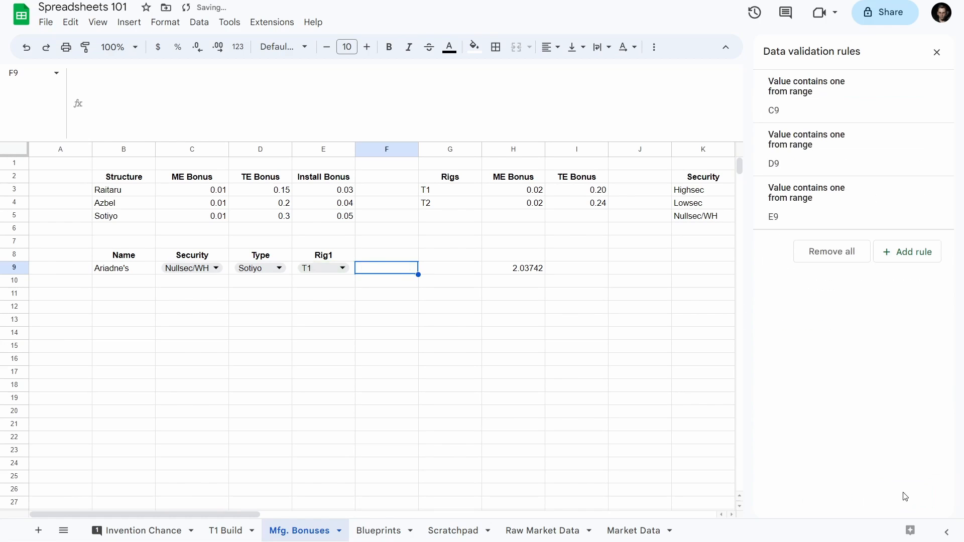
pyautogui.click(937, 52)
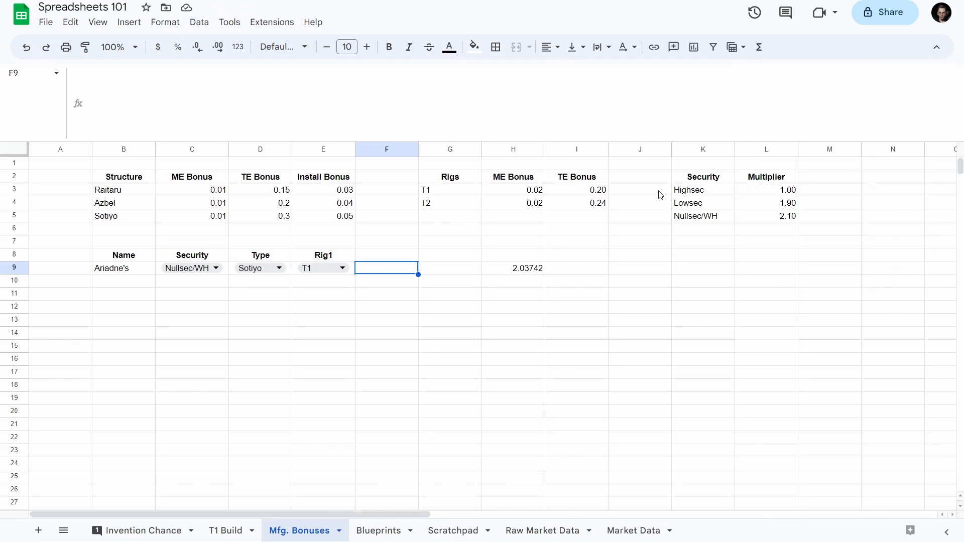
# - Move the bonus formula from H9 to F9
pyautogui.click(526, 269)
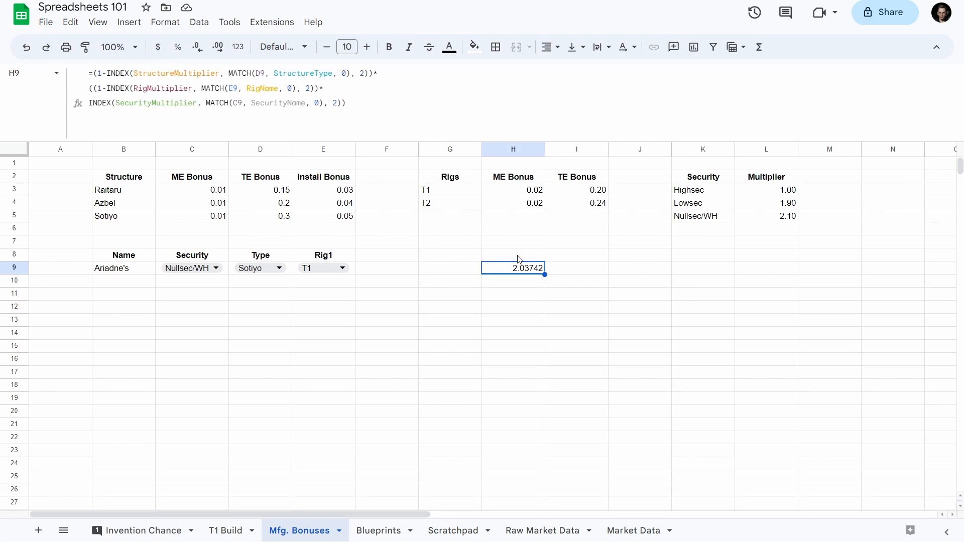
pyautogui.hotkey('ctrl', 'x')
pyautogui.click(385, 270)
pyautogui.hotkey('ctrl', 'v')
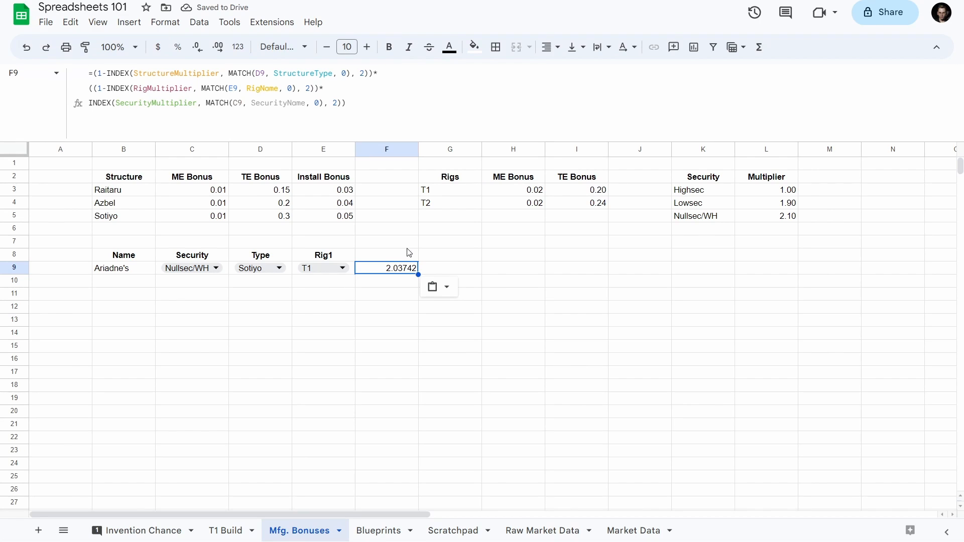
# - Enter the headings ME in F8 and TE in G8, making the TE heading bold and centered
pyautogui.click(409, 252)
pyautogui.write('ME')
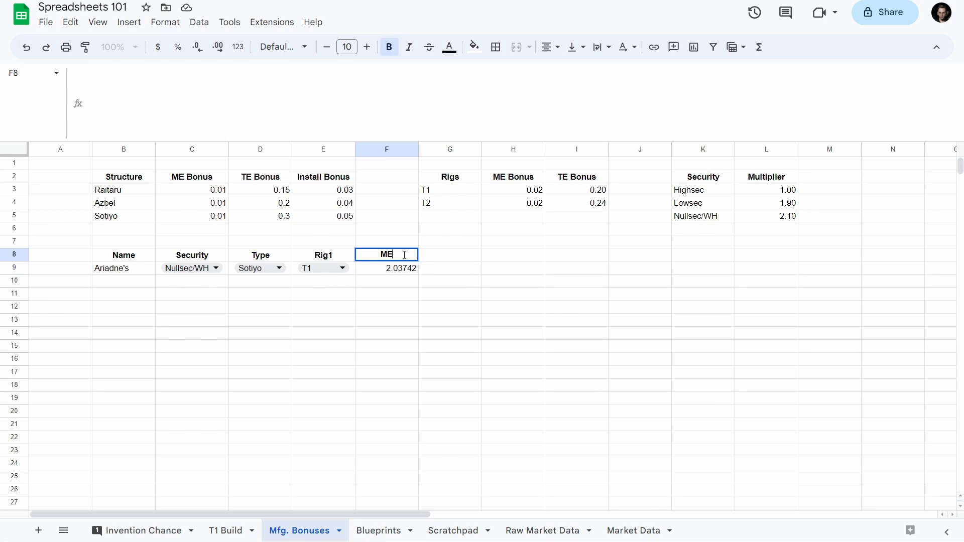
pyautogui.press('Tab')
pyautogui.write('TE')
pyautogui.press('Return')
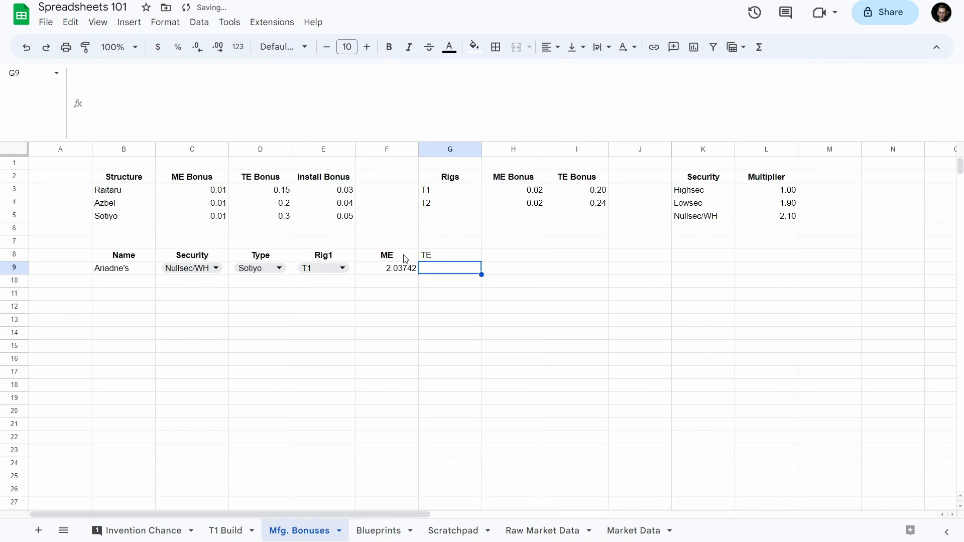
pyautogui.click(444, 257)
pyautogui.hotkey('ctrl', 'b')
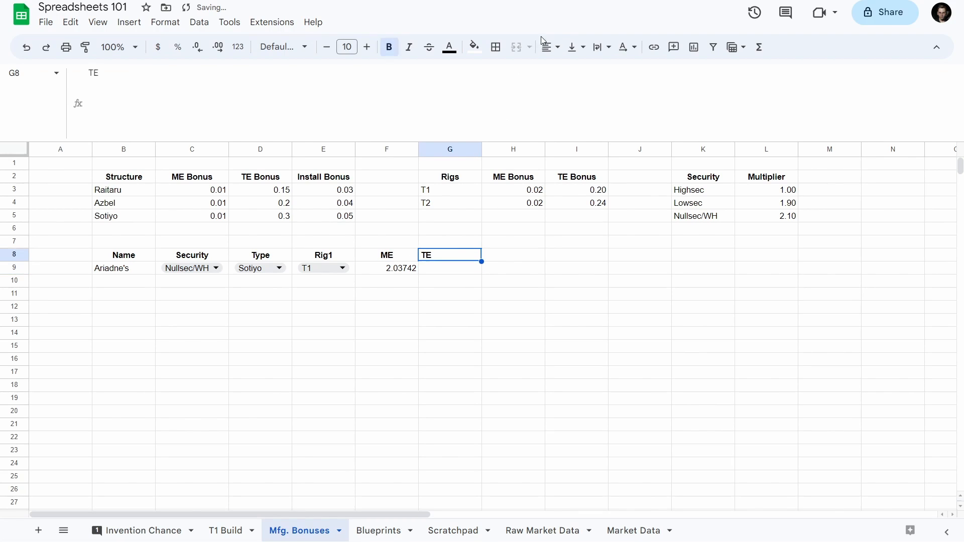
pyautogui.click(551, 47)
pyautogui.click(568, 71)
# - Copy the full formula text of F9 into G9 under TE, keeping its cell references unchanged
pyautogui.click(448, 272)
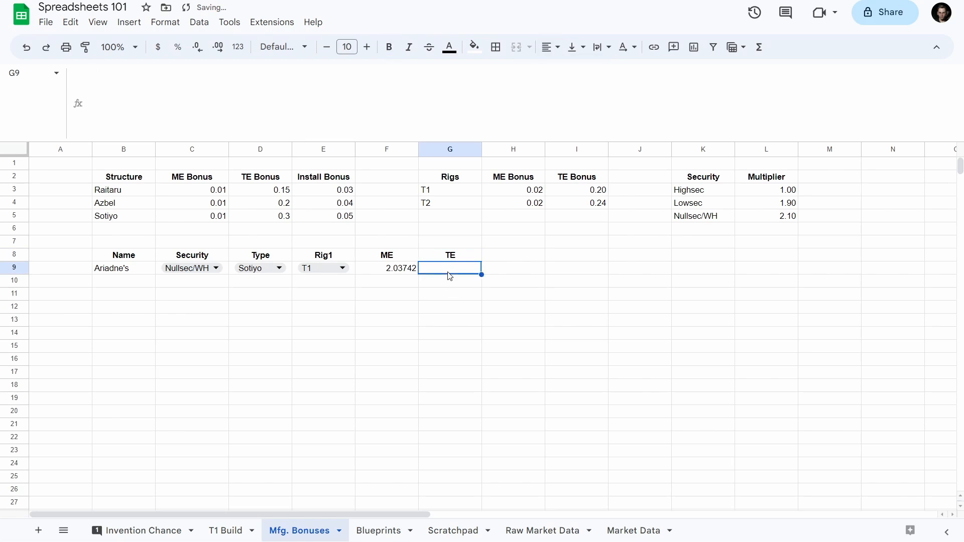
pyautogui.click(392, 270)
pyautogui.click(372, 117)
pyautogui.hotkey('ctrl', 'a')
pyautogui.hotkey('ctrl', 'c')
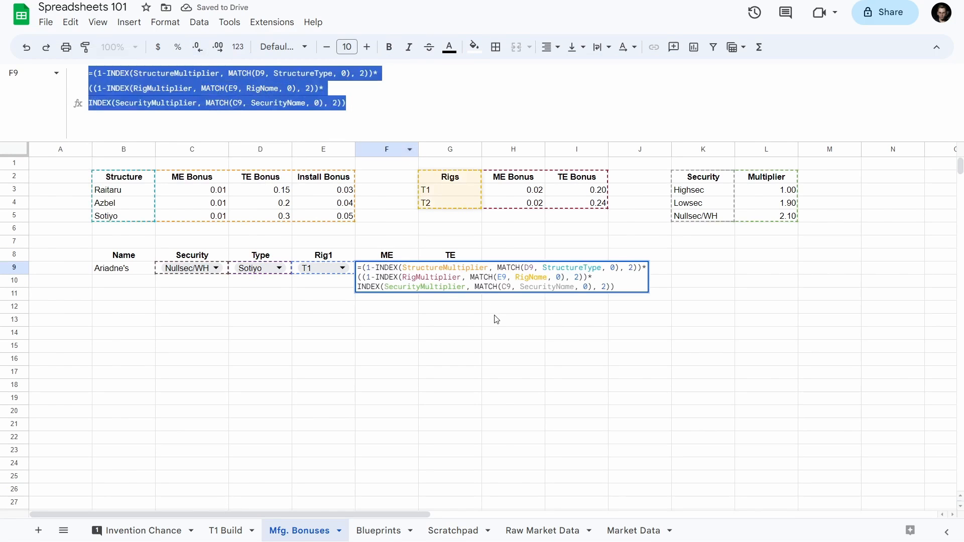
pyautogui.click(495, 319)
pyautogui.click(450, 271)
pyautogui.hotkey('ctrl', 'v')
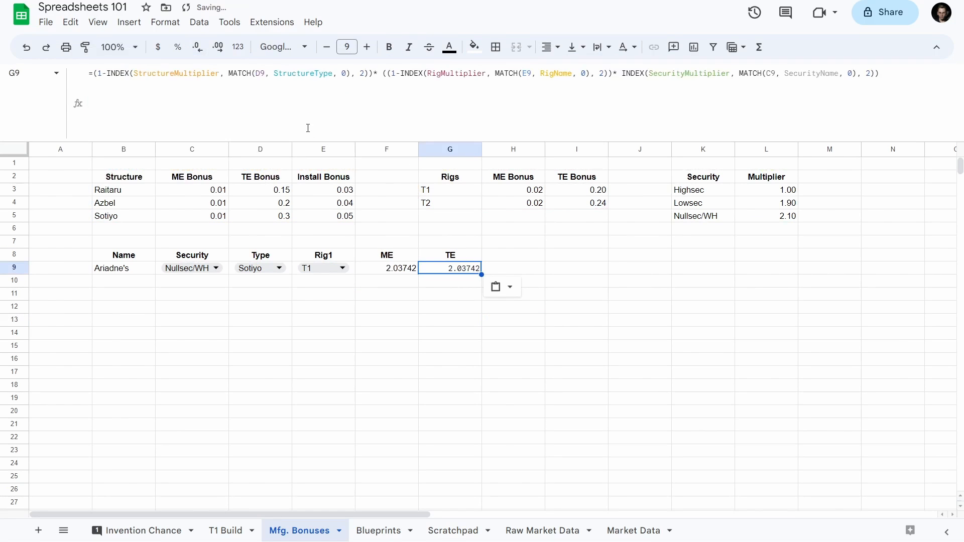
# - Break G9's formula onto three lines, with the structure, rig and security factors each on their own line
pyautogui.click(378, 73)
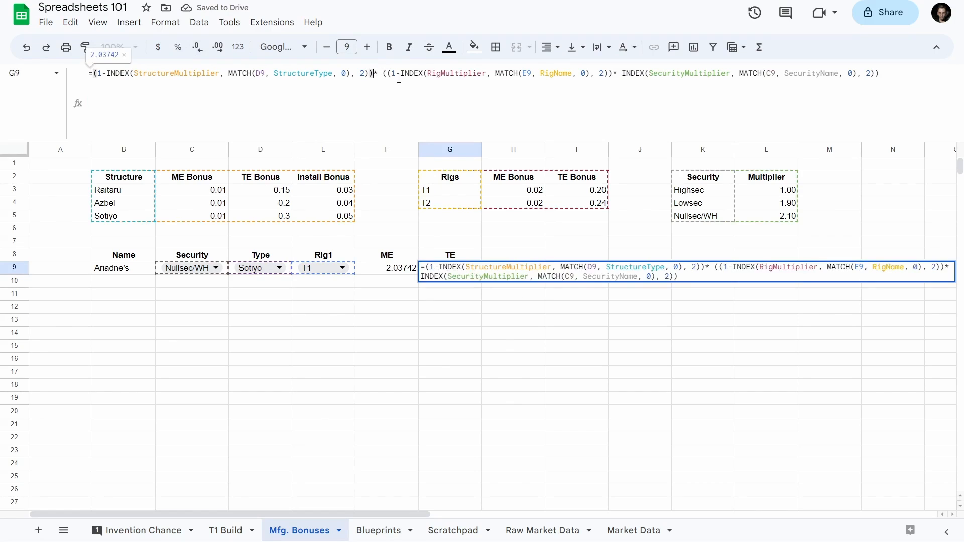
pyautogui.press('Delete')
pyautogui.hotkey('ctrl', 'Return')
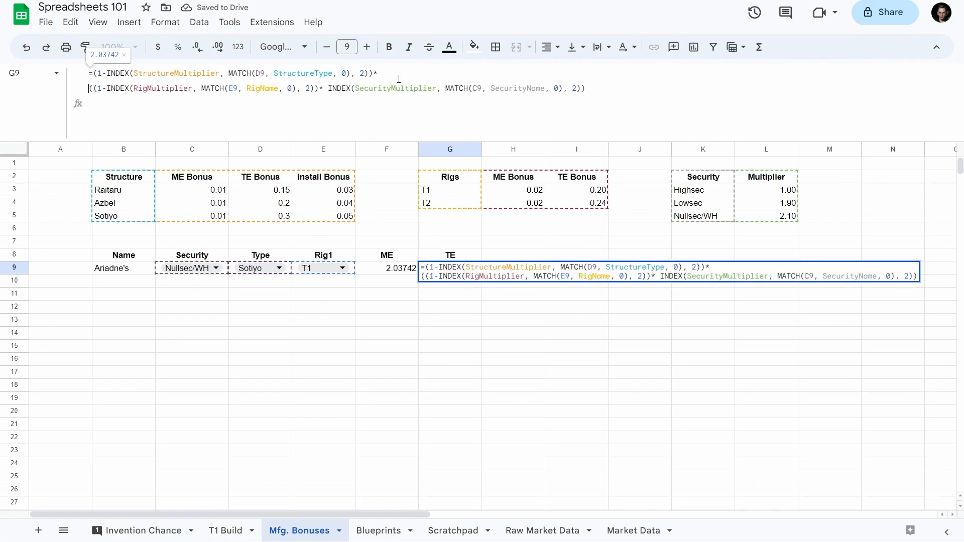
pyautogui.click(330, 89)
pyautogui.press('BackSpace')
pyautogui.hotkey('ctrl', 'Return')
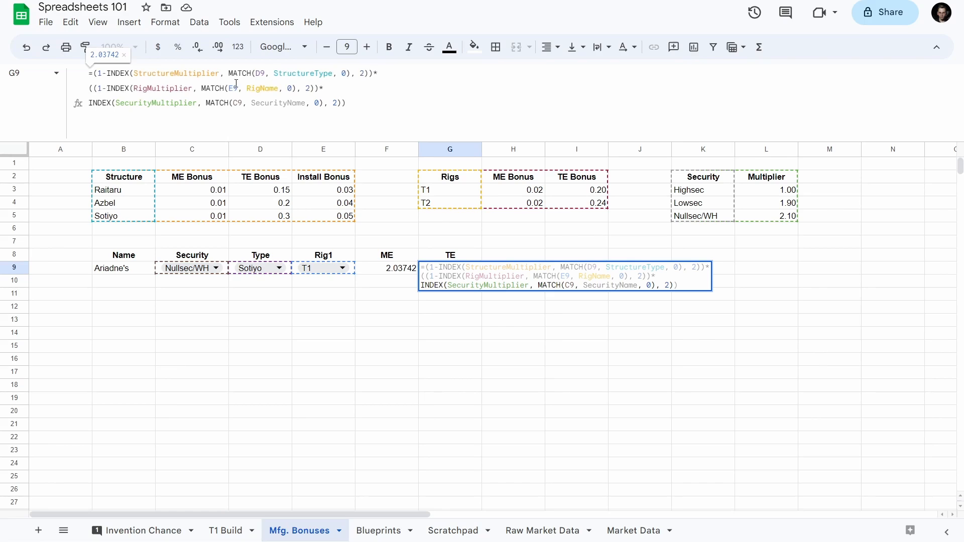
# - Change the column index to 3 in both the StructureMultiplier and RigMultiplier lookups of G9's formula
pyautogui.click(360, 73)
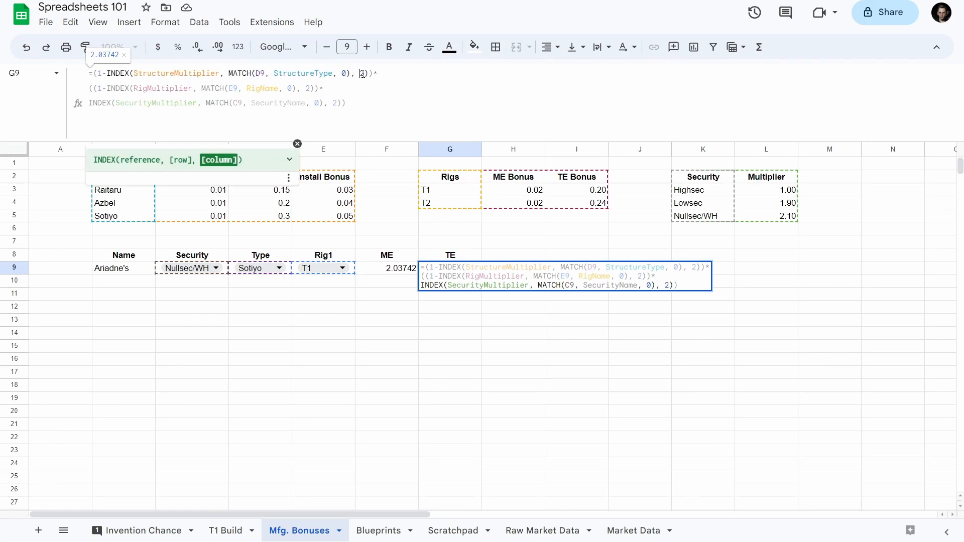
pyautogui.press('Delete')
pyautogui.write('3')
pyautogui.press('Down')
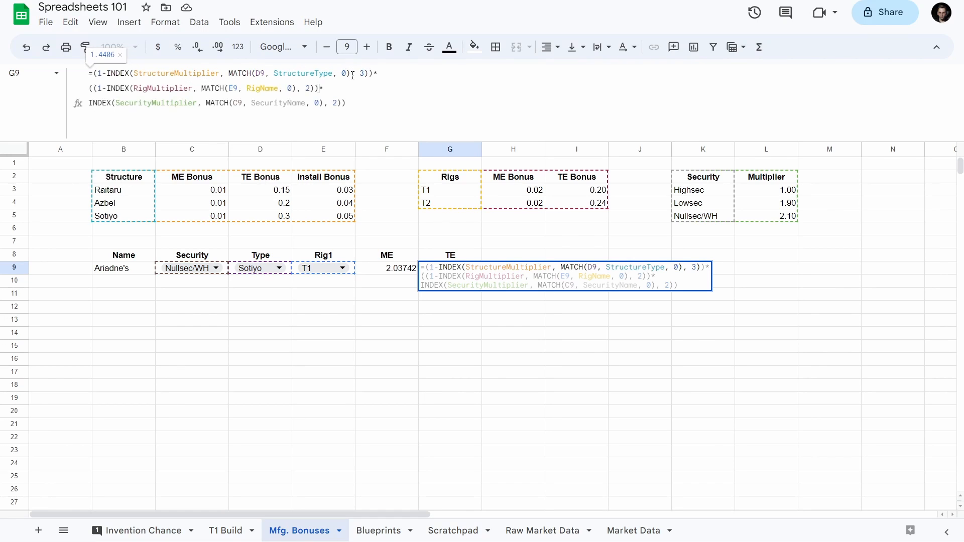
pyautogui.press('Left')
pyautogui.press('Left')
pyautogui.press('Left')
pyautogui.press('BackSpace')
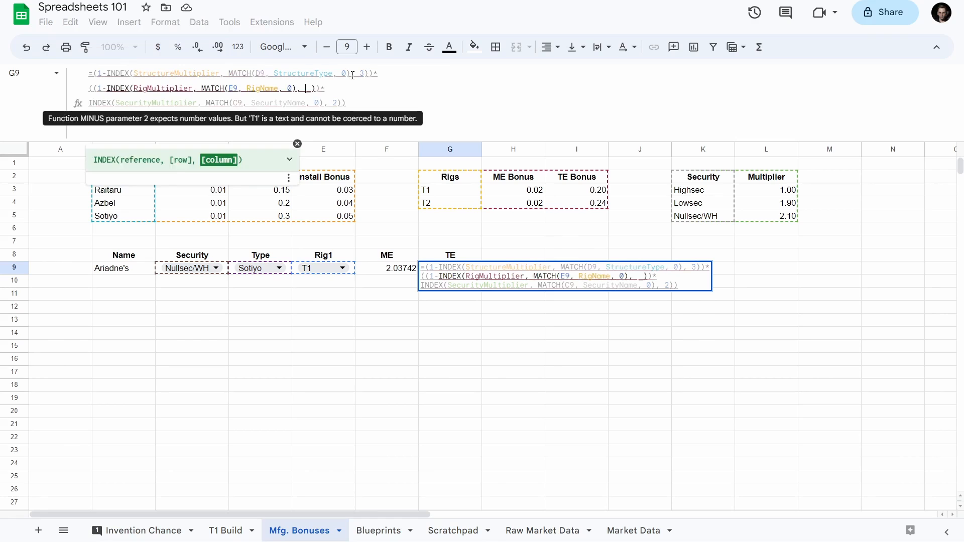
pyautogui.write('3')
pyautogui.press('Down')
pyautogui.press('End')
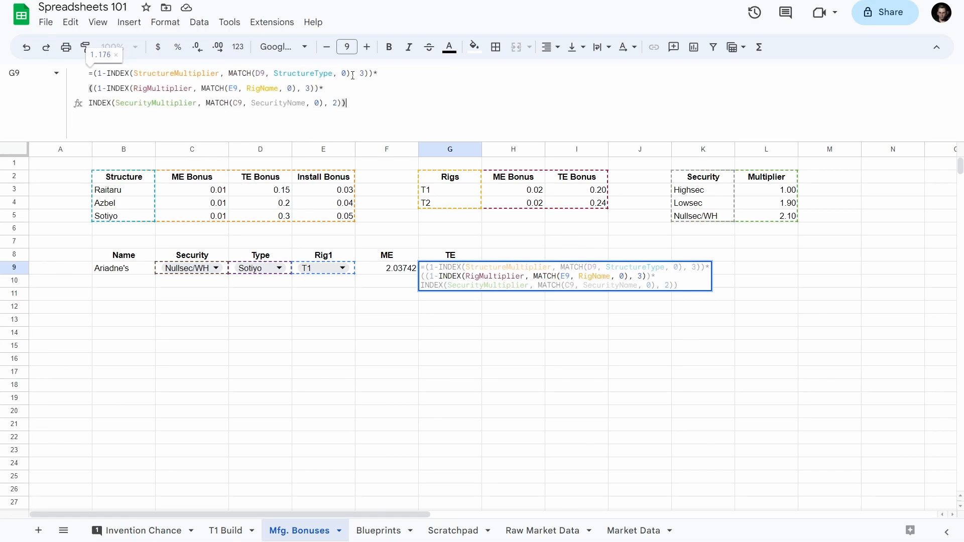
# - Commit the TE formula in G9 and format the cell in the default Arial font at size 10
pyautogui.press('Return')
pyautogui.press('Up')
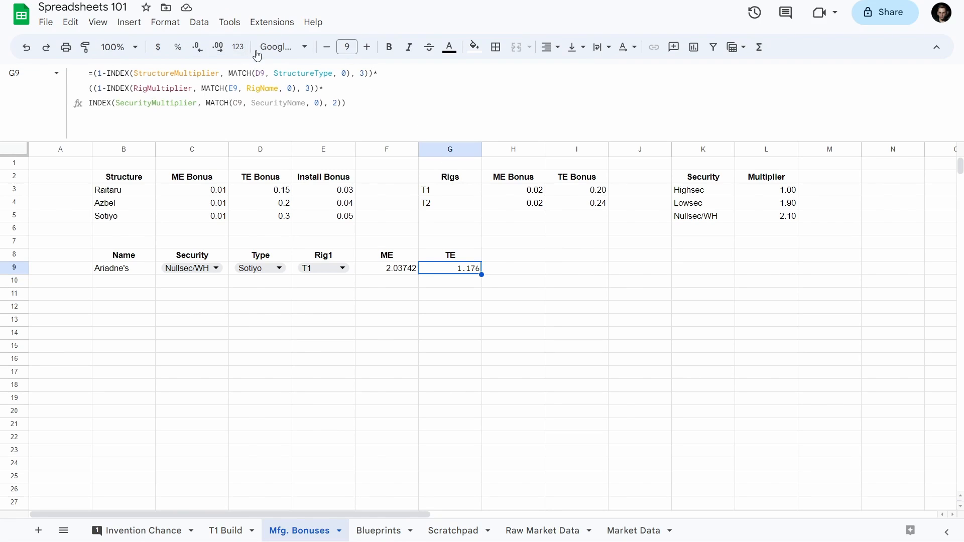
pyautogui.click(284, 48)
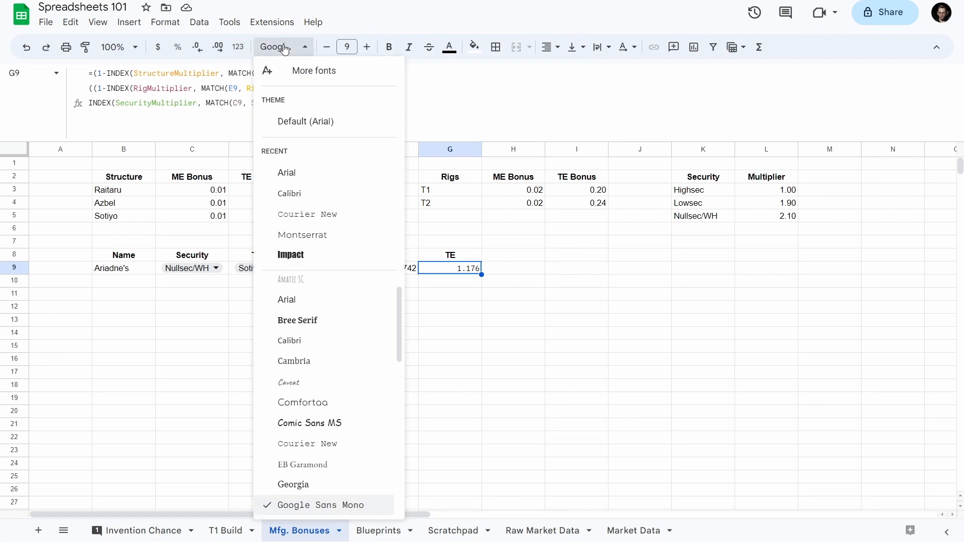
pyautogui.click(318, 122)
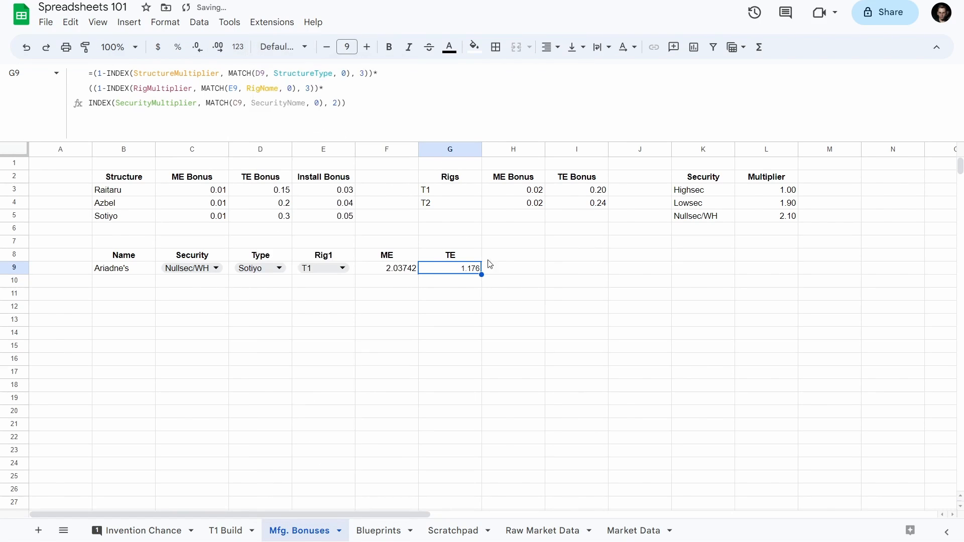
pyautogui.click(403, 274)
pyautogui.click(447, 276)
pyautogui.click(354, 48)
pyautogui.click(366, 47)
pyautogui.click(535, 269)
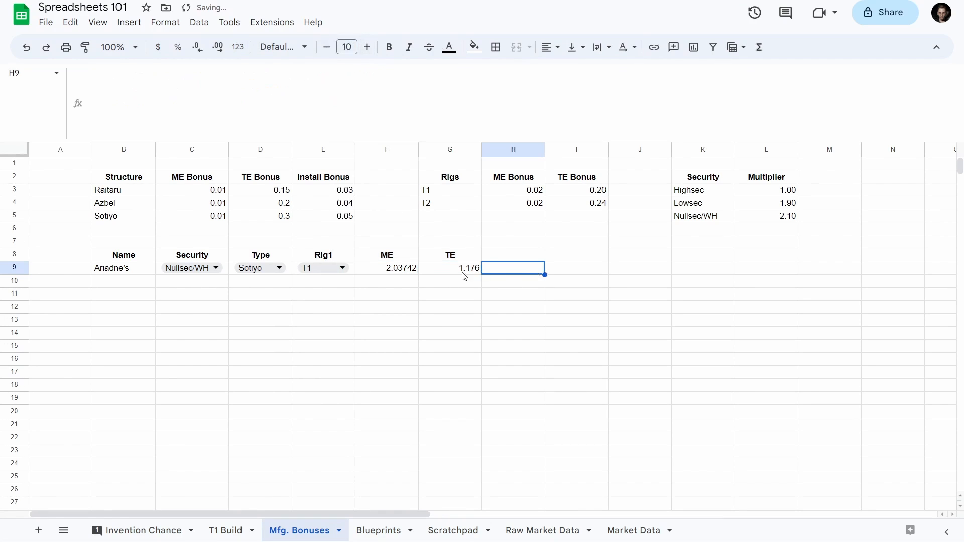
pyautogui.click(463, 273)
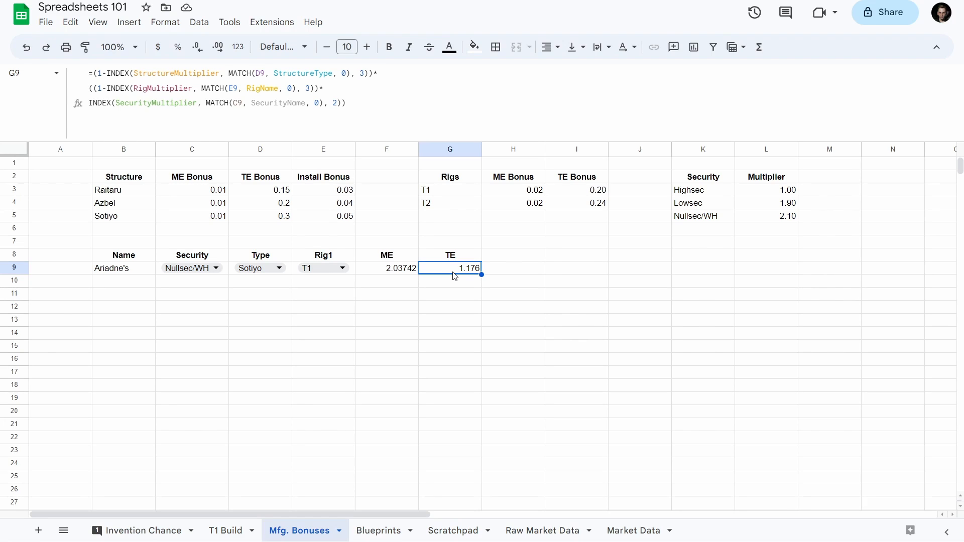
pyautogui.click(454, 243)
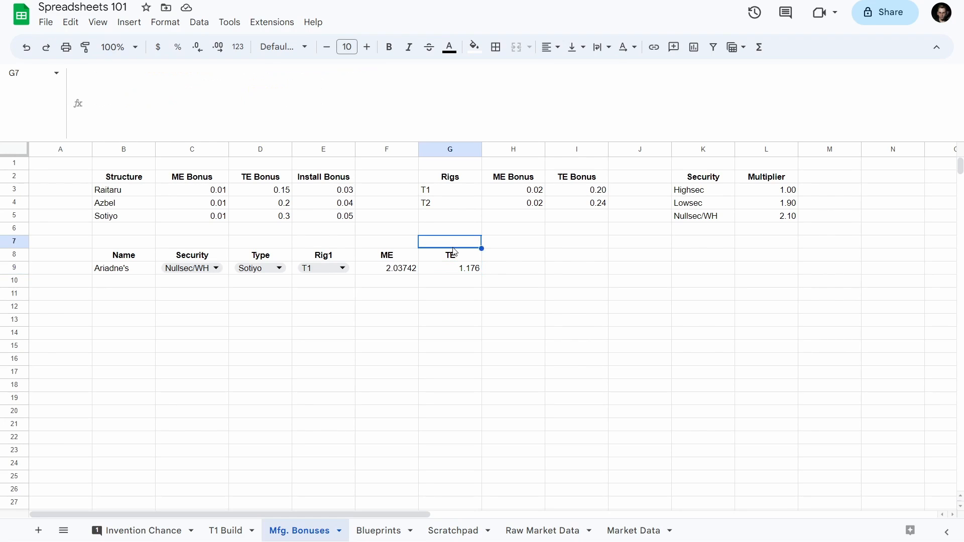
pyautogui.click(476, 259)
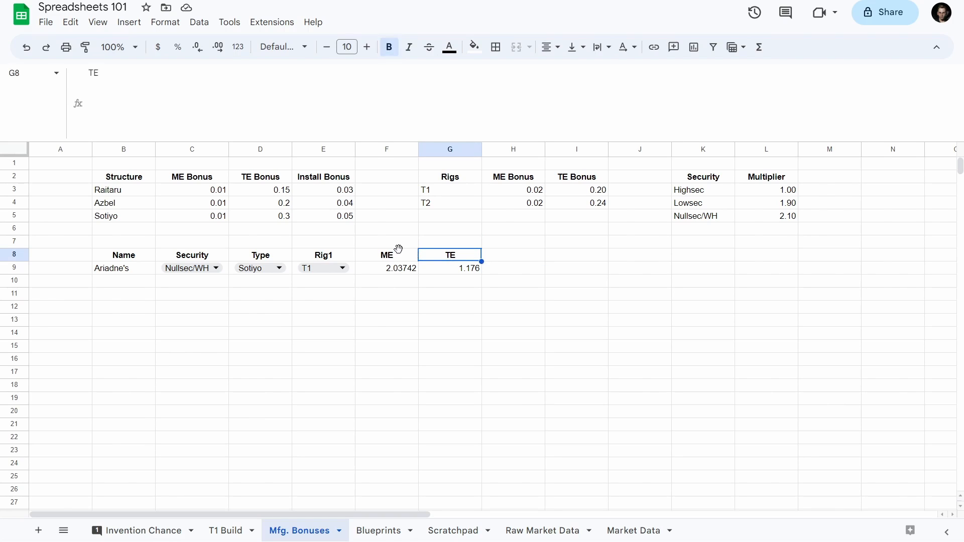
pyautogui.press('Left')
pyautogui.press('Up')
pyautogui.press('Up')
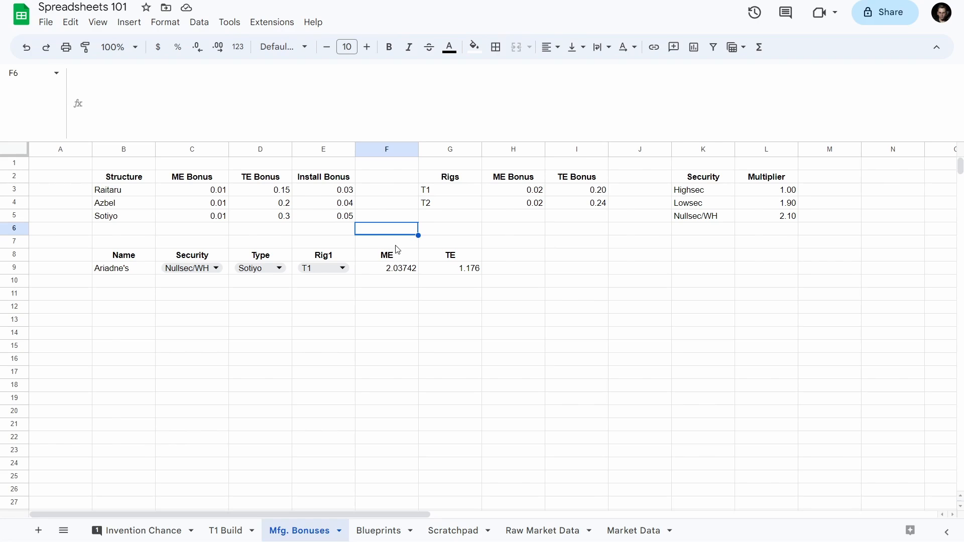
pyautogui.click(219, 534)
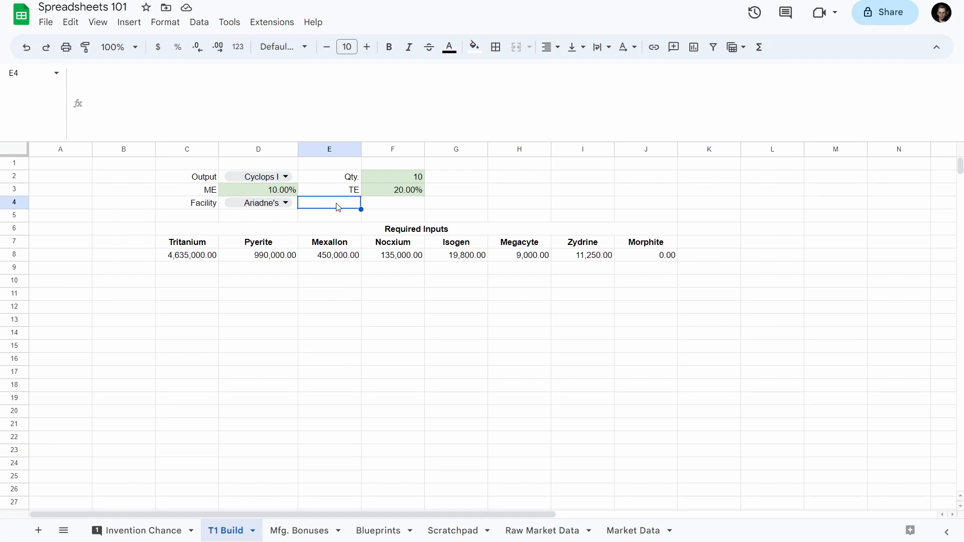
pyautogui.write('=')
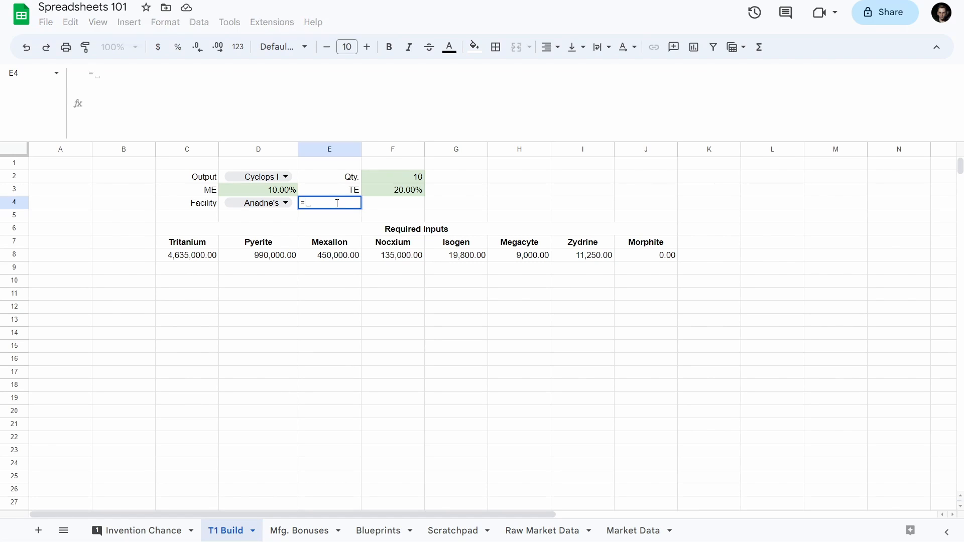
pyautogui.write('INDEX(')
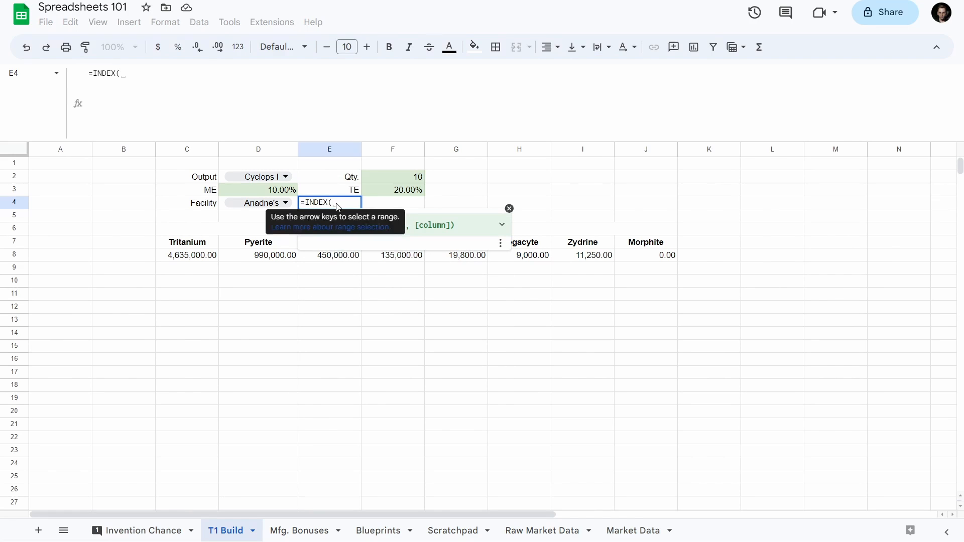
pyautogui.press('Escape')
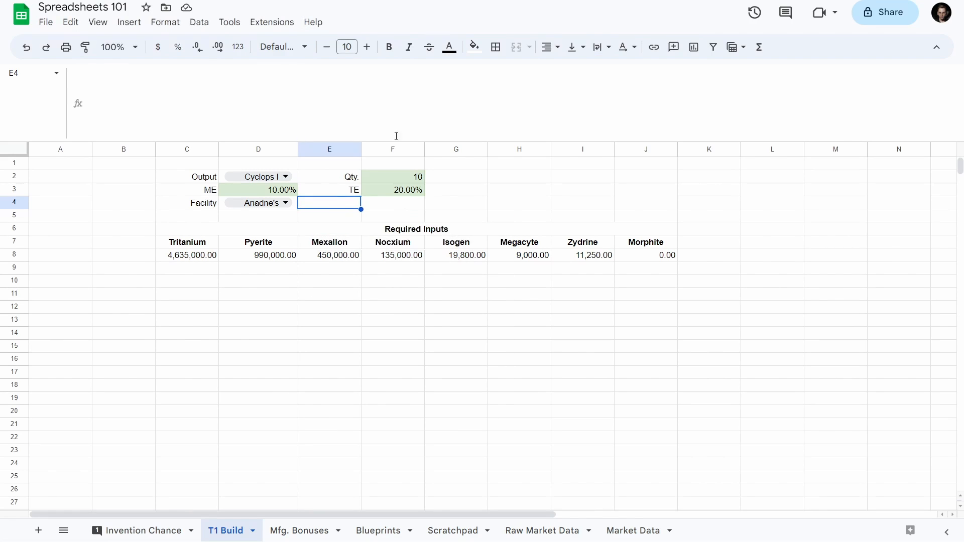
pyautogui.click(305, 530)
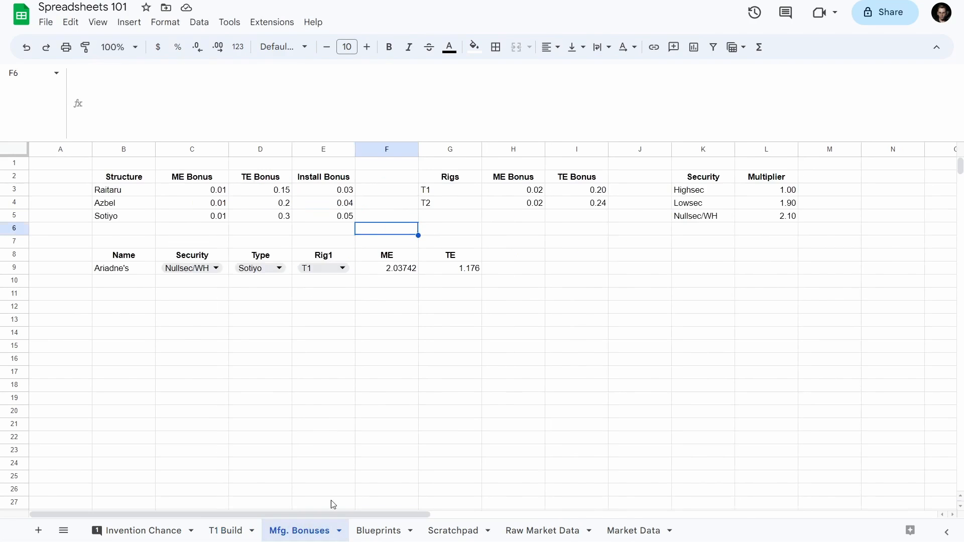
# - Select the cells covered by the StructureConfig named range on Mfg. Bonuses to check its extent
pyautogui.click(119, 283)
pyautogui.press('Up')
pyautogui.press('Up')
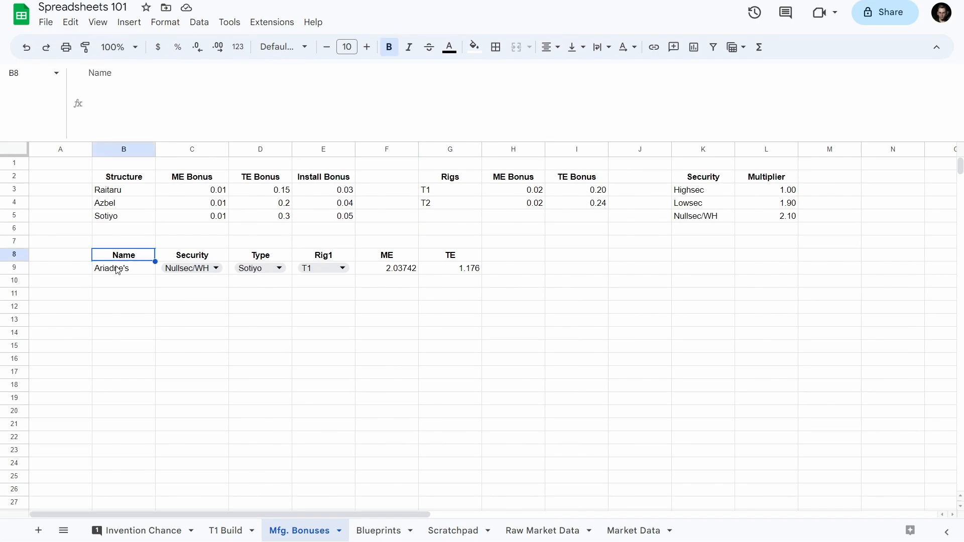
pyautogui.click(56, 73)
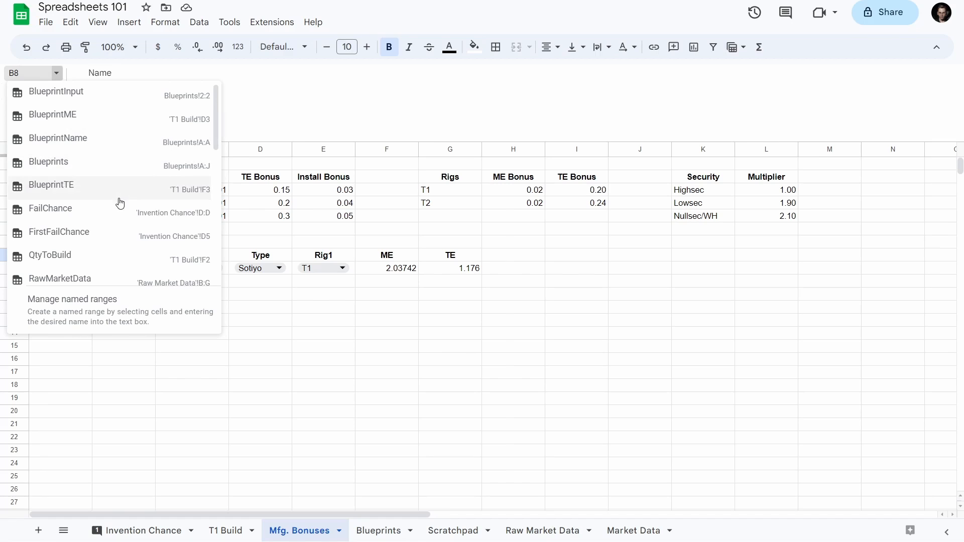
pyautogui.scroll(-3, 123, 216)
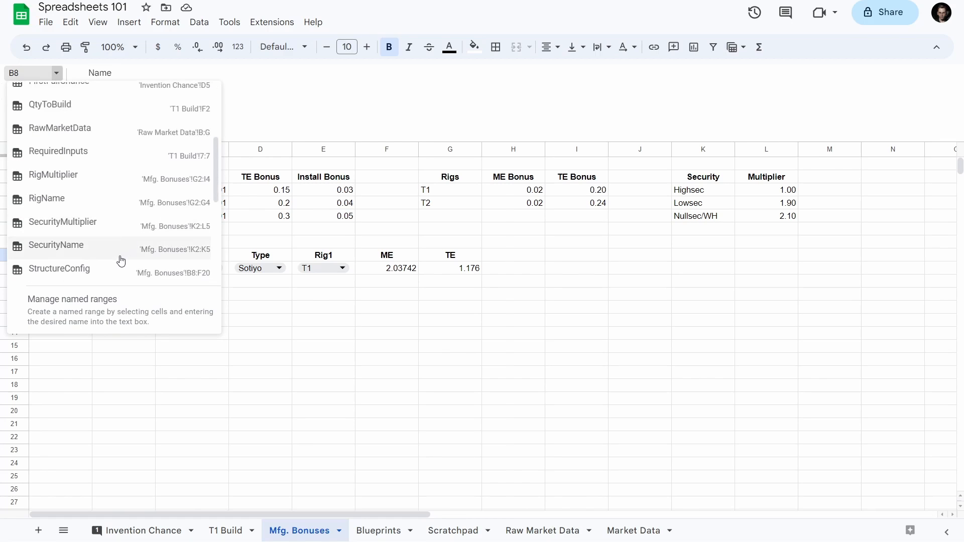
pyautogui.scroll(-1, 121, 260)
pyautogui.click(95, 220)
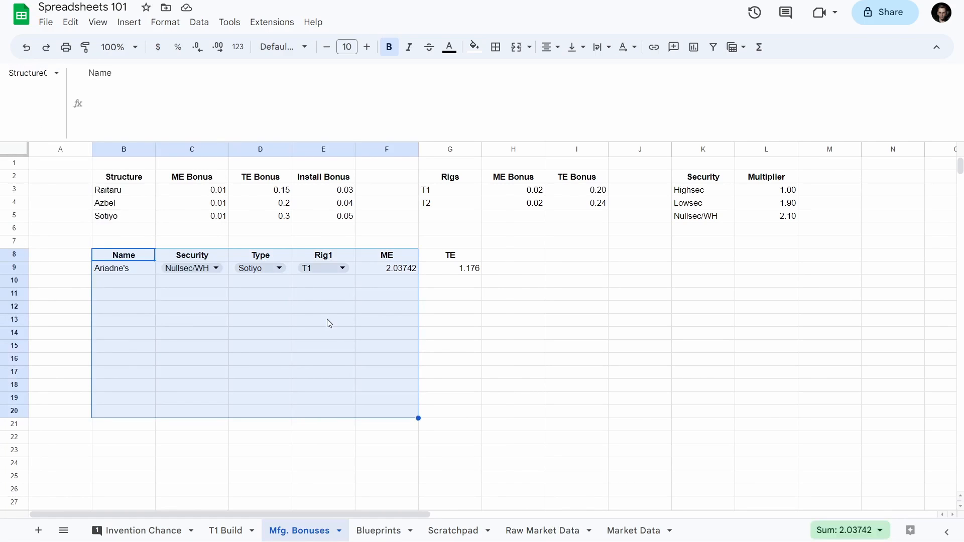
# - Extend the existing StructureConfig named range to 'Mfg. Bonuses'!B8:G20 so it includes the TE column
pyautogui.rightClick(407, 389)
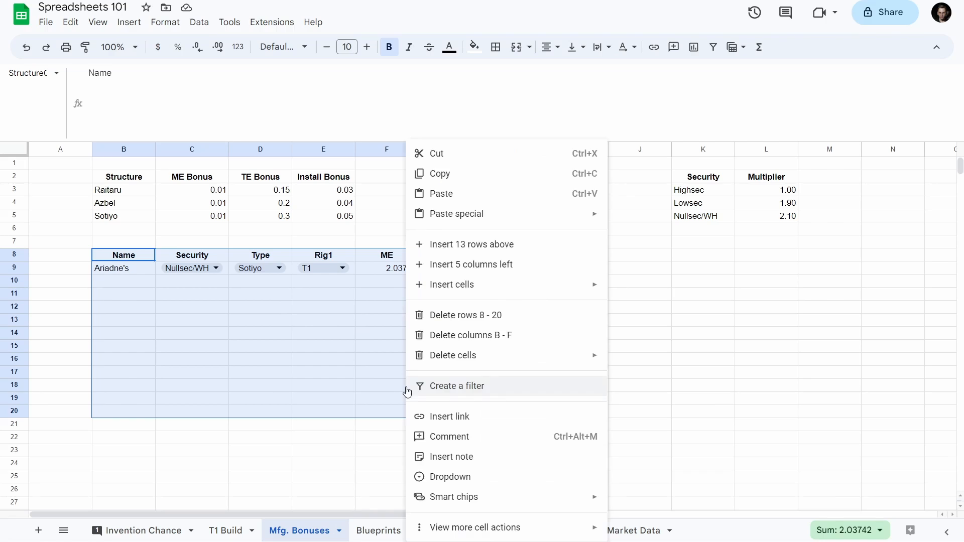
pyautogui.moveTo(496, 527)
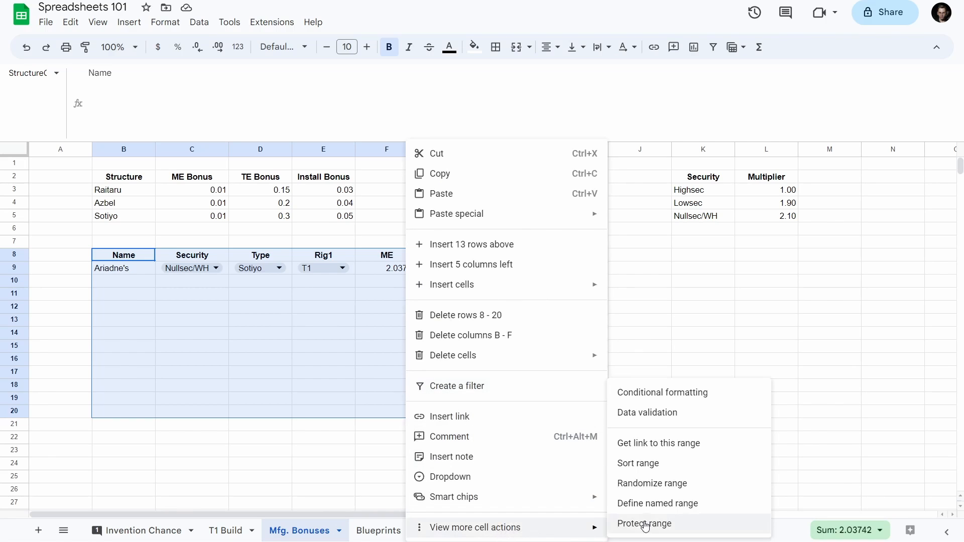
pyautogui.click(706, 504)
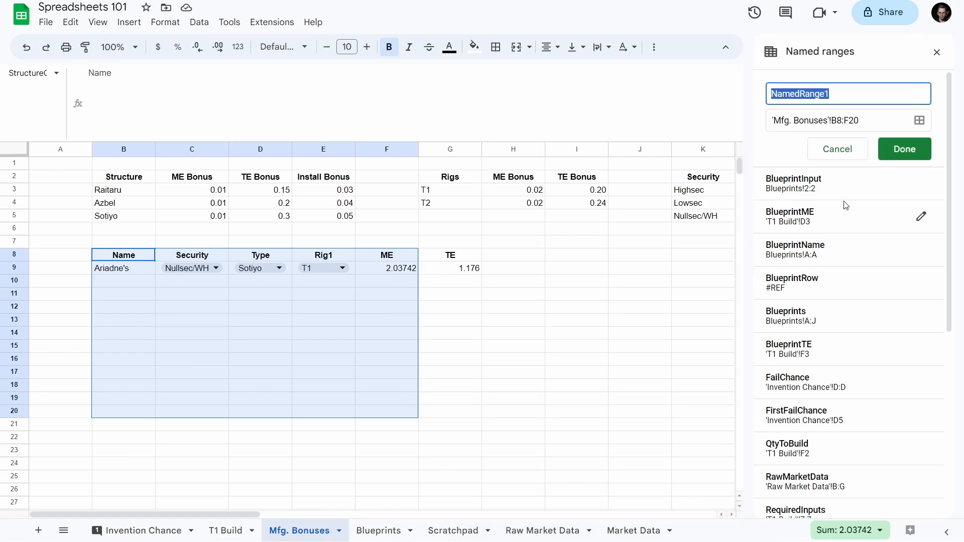
pyautogui.click(857, 149)
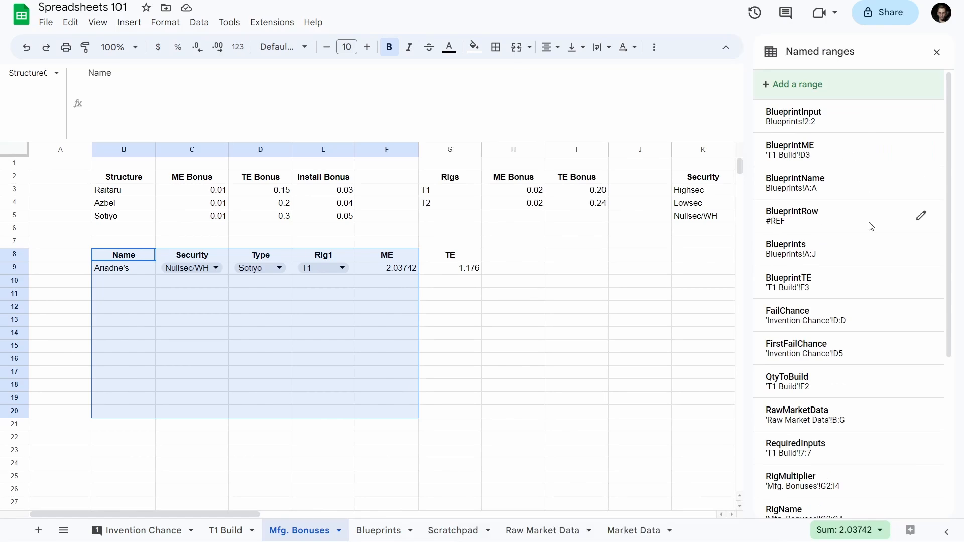
pyautogui.scroll(-6, 858, 301)
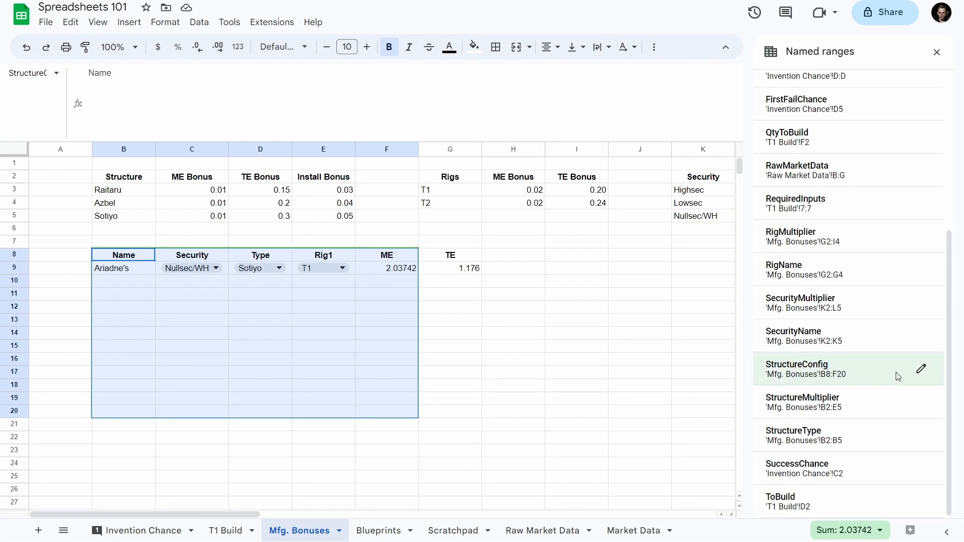
pyautogui.click(922, 375)
pyautogui.click(869, 405)
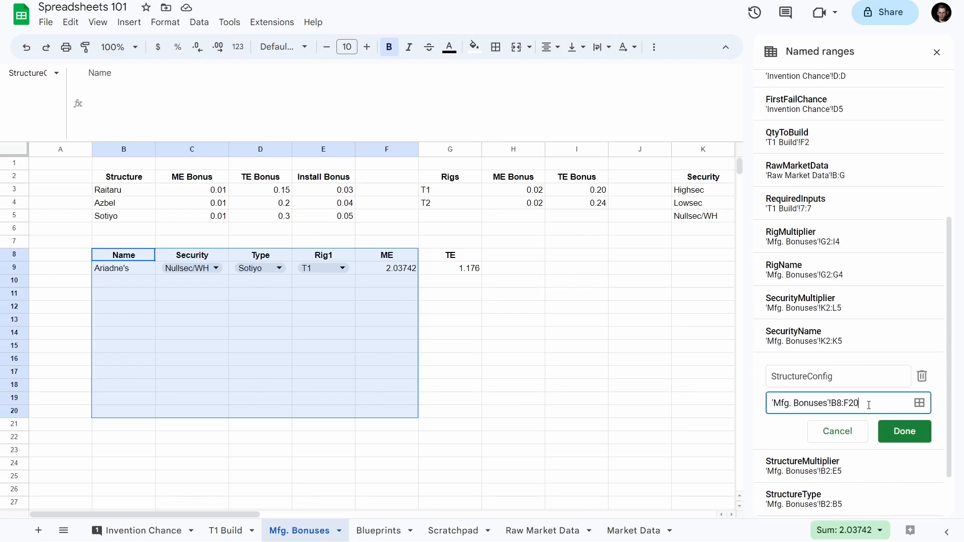
pyautogui.press('Right')
pyautogui.press('Right')
pyautogui.press('BackSpace')
pyautogui.write('G')
pyautogui.click(906, 434)
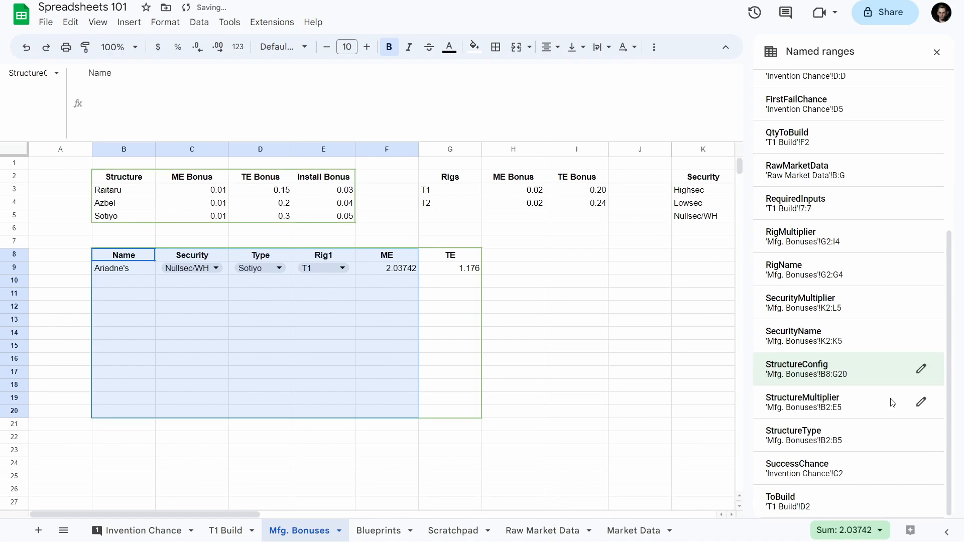
pyautogui.click(476, 323)
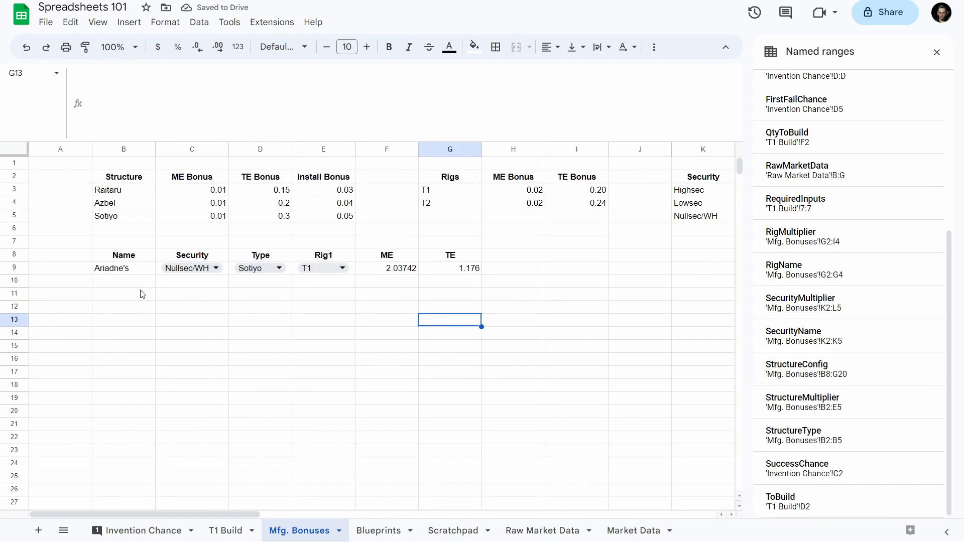
pyautogui.click(130, 270)
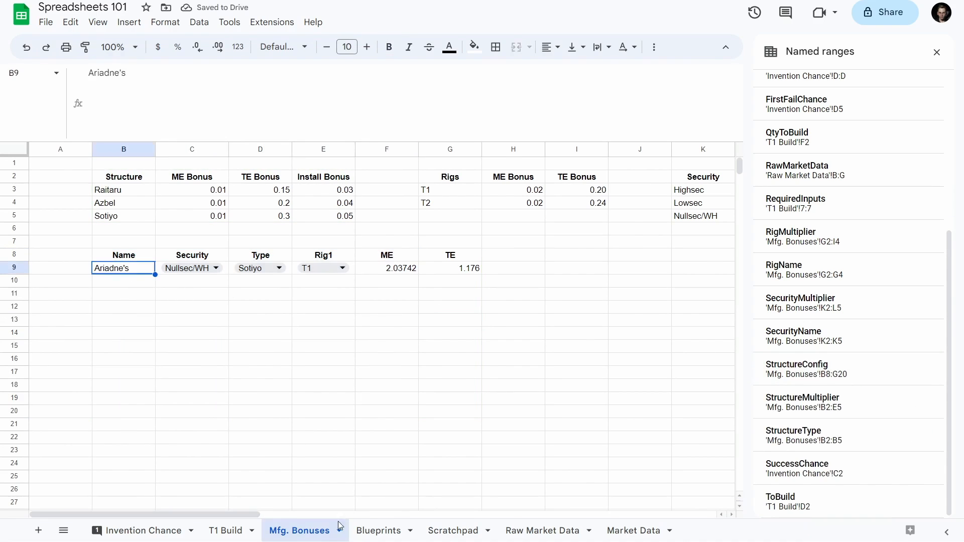
# - Enter =INDEX(StructureConfig, MATCH(D4)) in E4 of T1 Build, beside the selected facility
pyautogui.click(236, 531)
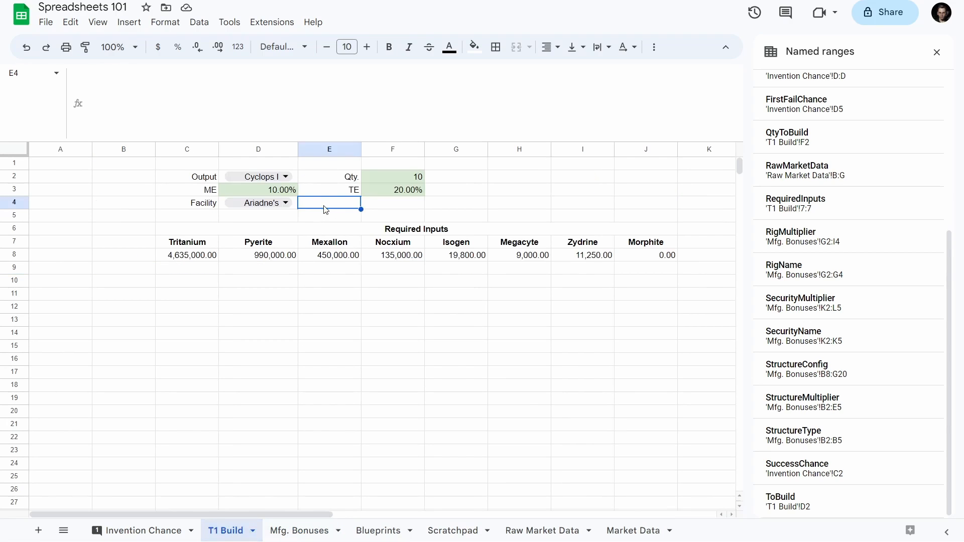
pyautogui.write('=INDEX(')
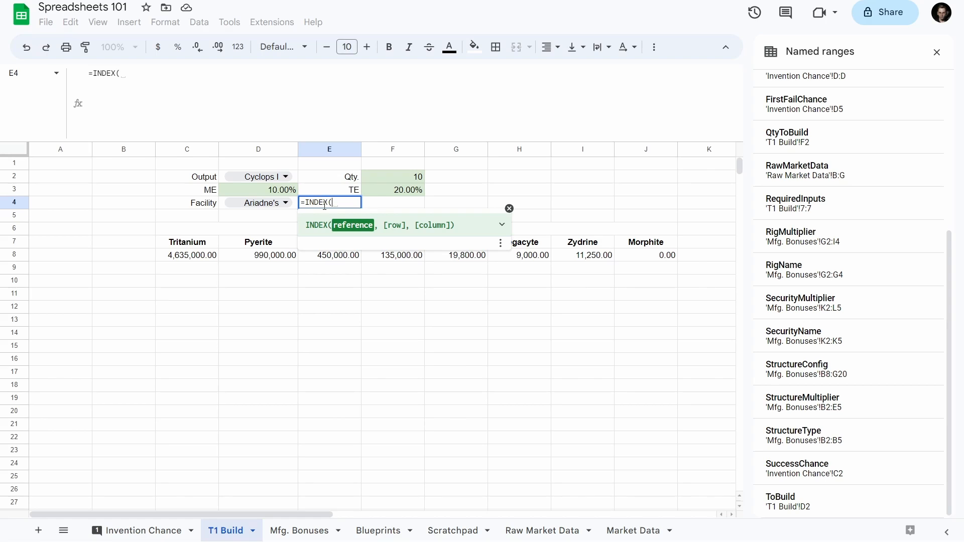
pyautogui.write('Structu')
pyautogui.press('Down')
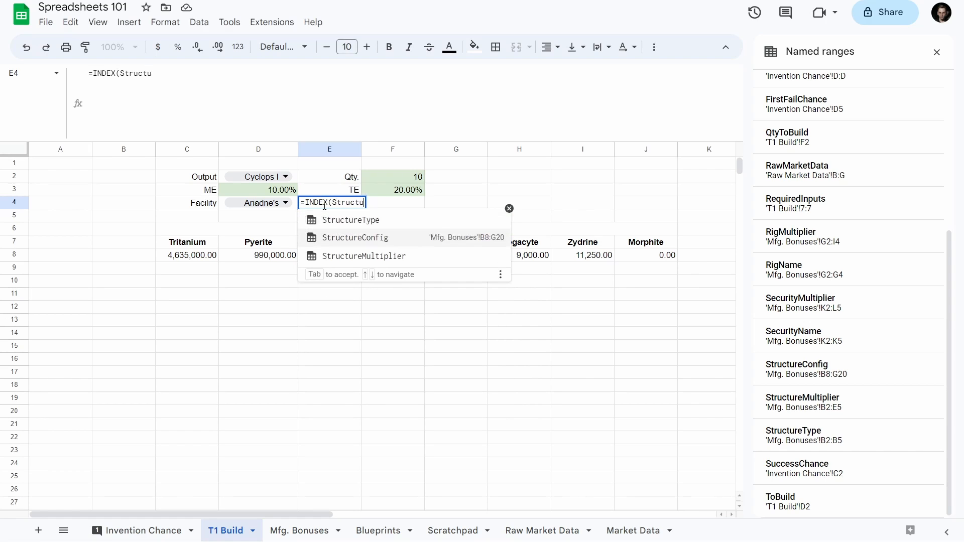
pyautogui.press('Tab')
pyautogui.write(', ')
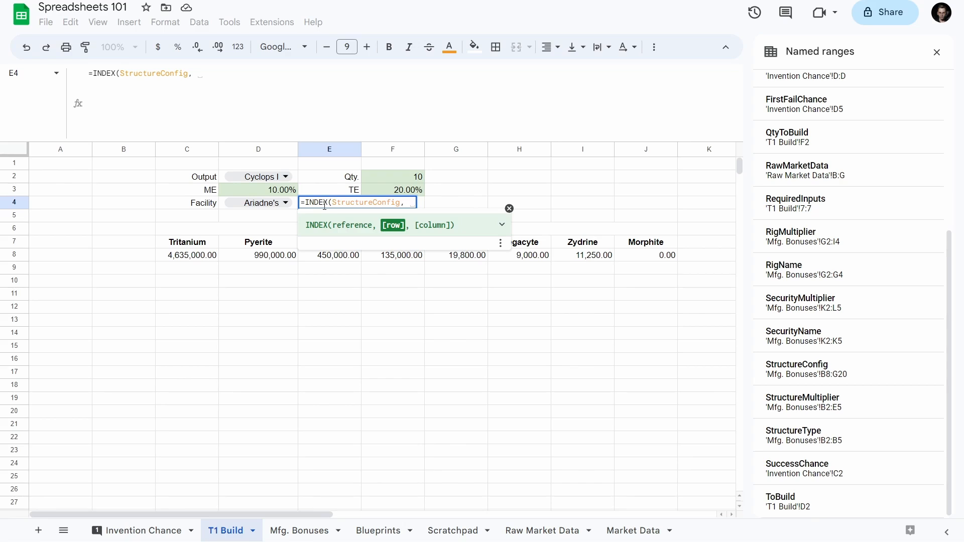
pyautogui.write('M')
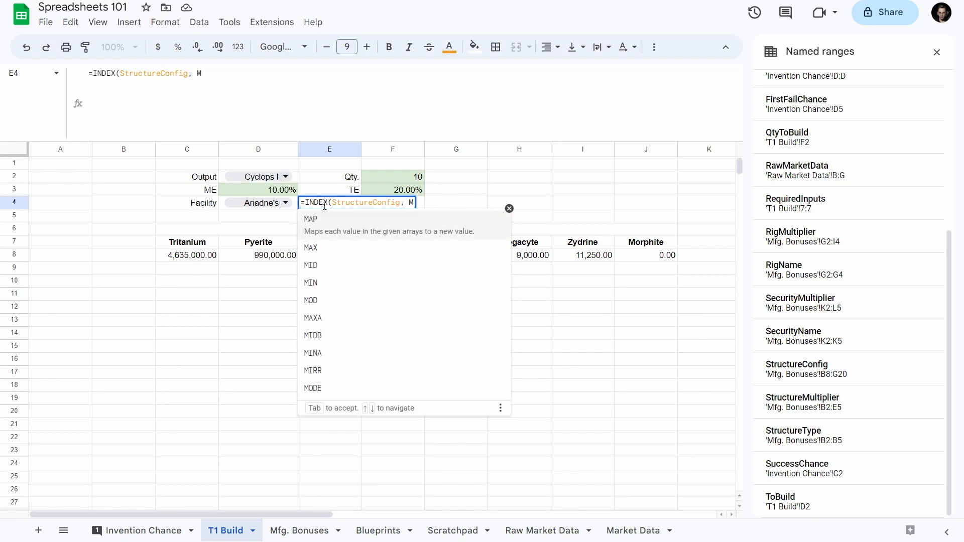
pyautogui.write('ATCH(')
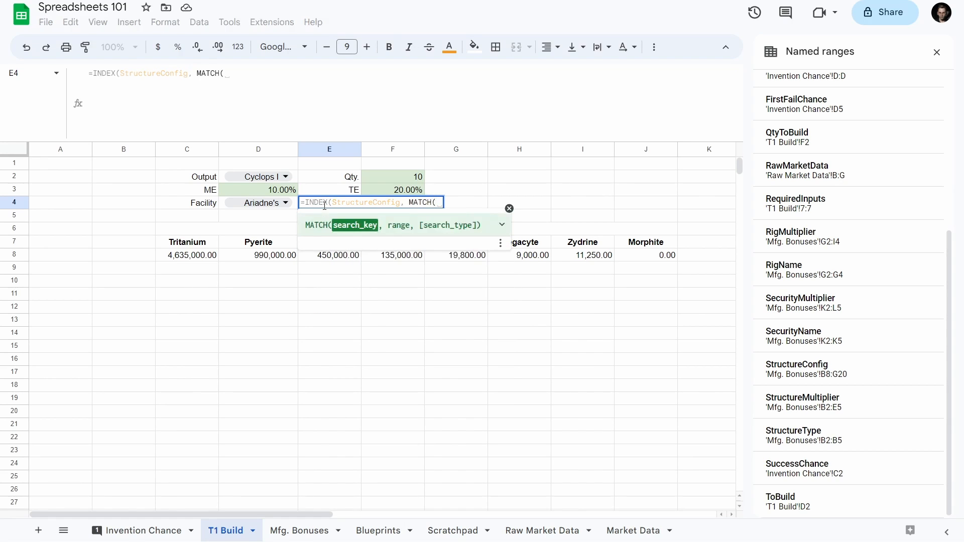
pyautogui.press('Return')
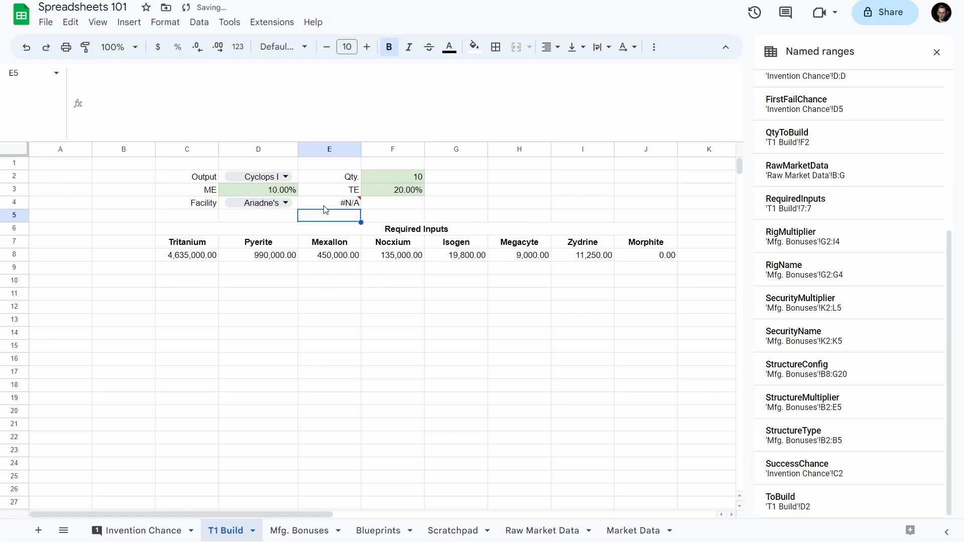
# - Add StructureName as the search range of the MATCH function in the E4 formula
pyautogui.click(325, 204)
pyautogui.doubleClick(325, 203)
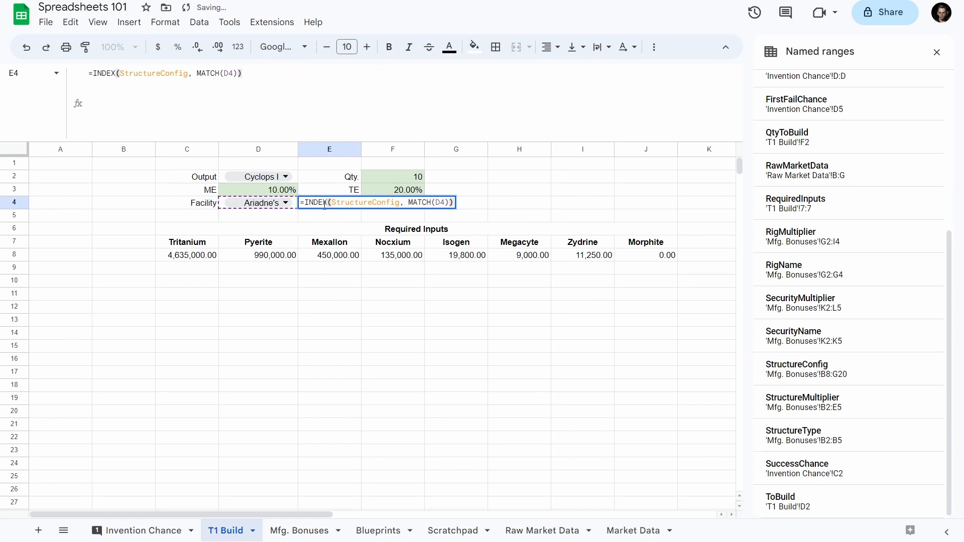
pyautogui.press('Left')
pyautogui.write(', ')
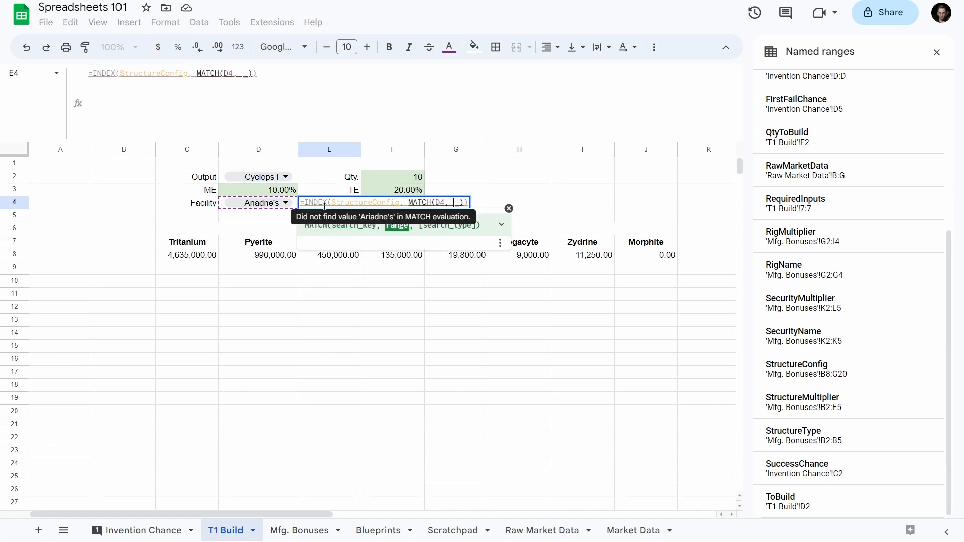
pyautogui.write('Sc')
pyautogui.press('BackSpace')
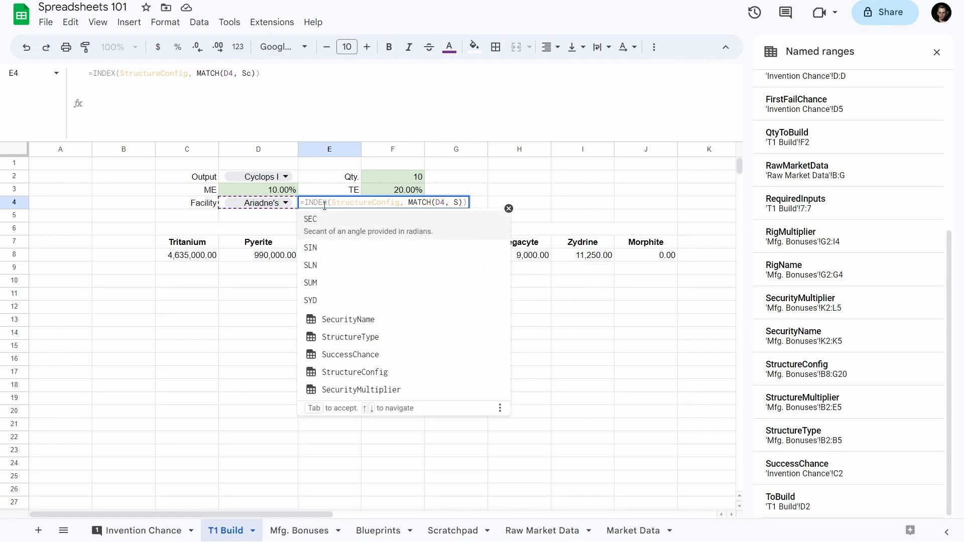
pyautogui.write('tructur')
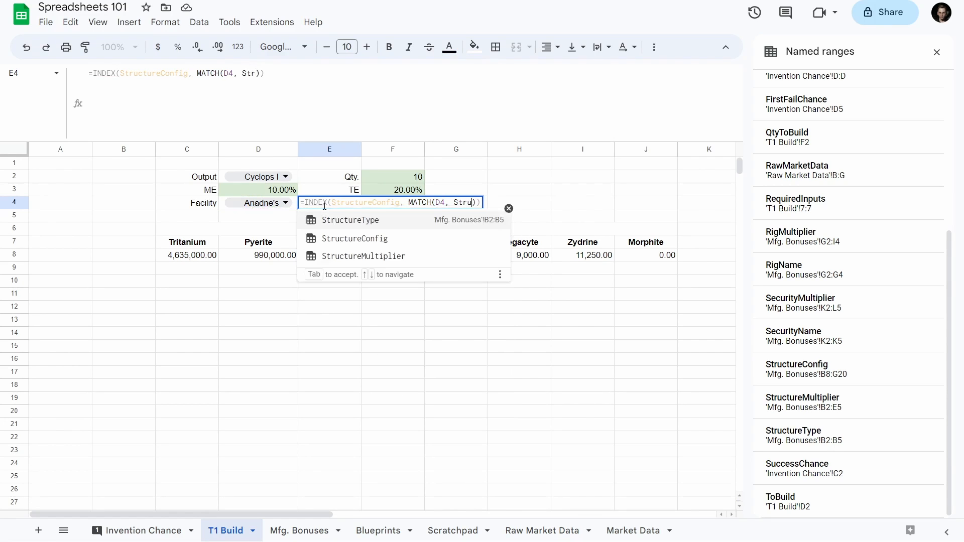
pyautogui.write('Name)')
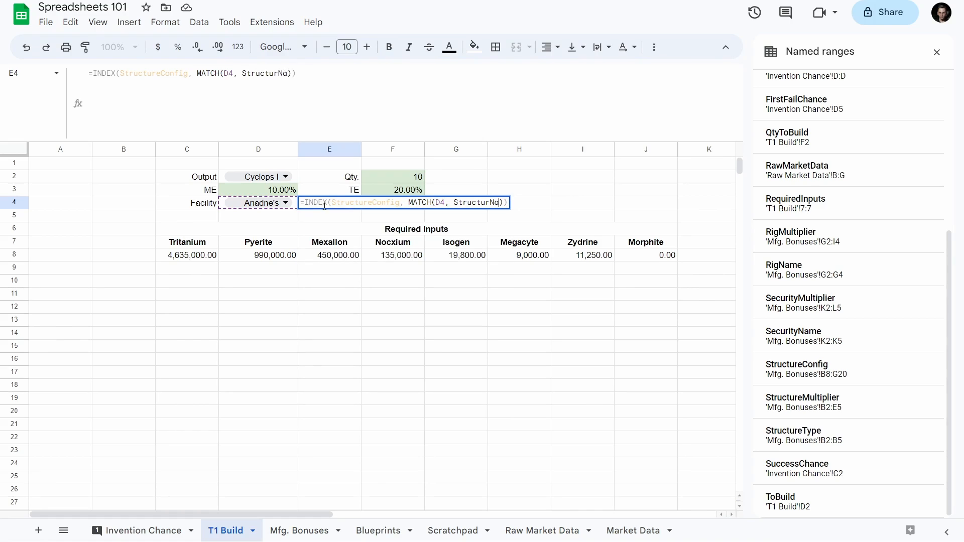
pyautogui.press('Left')
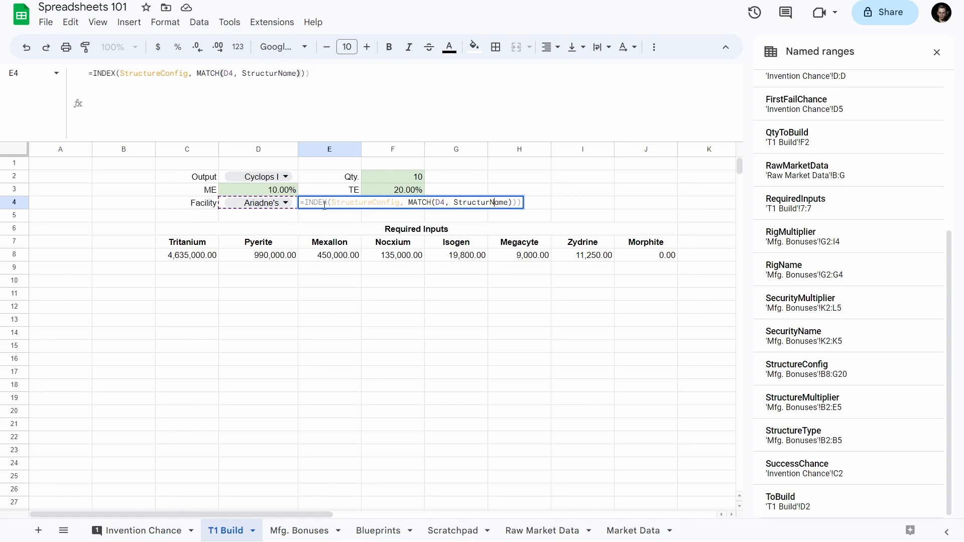
pyautogui.write('e')
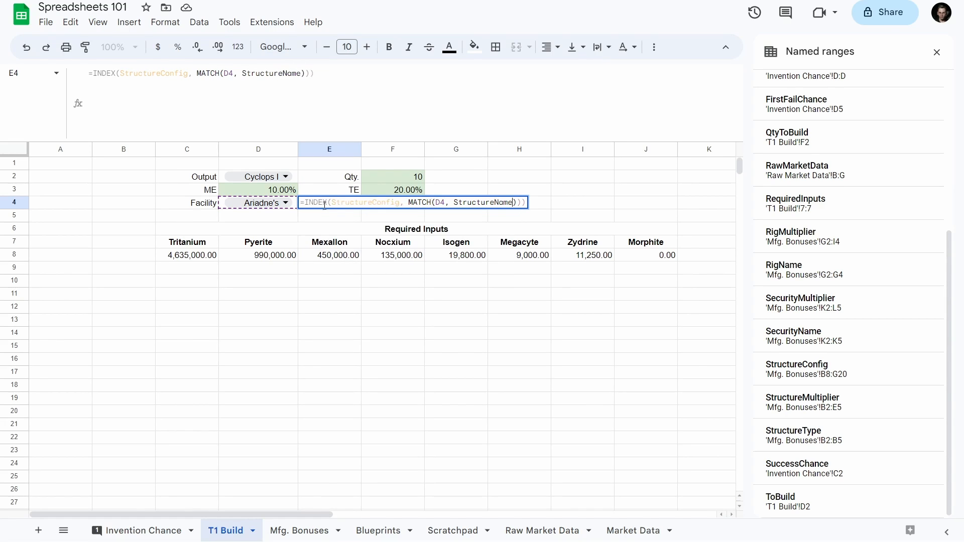
# - Set the MATCH search type to 0 and commit E4 as =INDEX(StructureConfig, MATCH(D4, StructureName, 0))
pyautogui.write(', 0)')
pyautogui.press('Return')
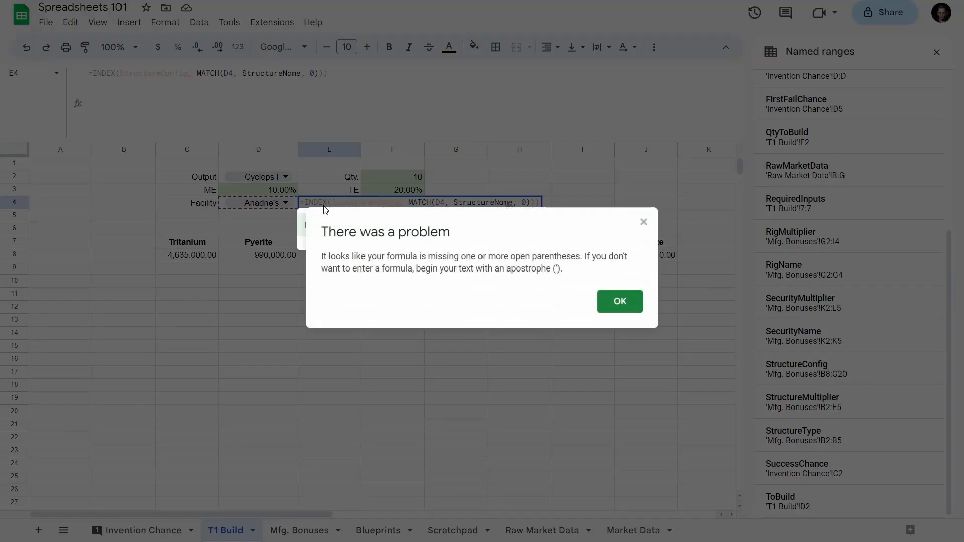
pyautogui.press('Return')
pyautogui.press('Return')
pyautogui.click(626, 307)
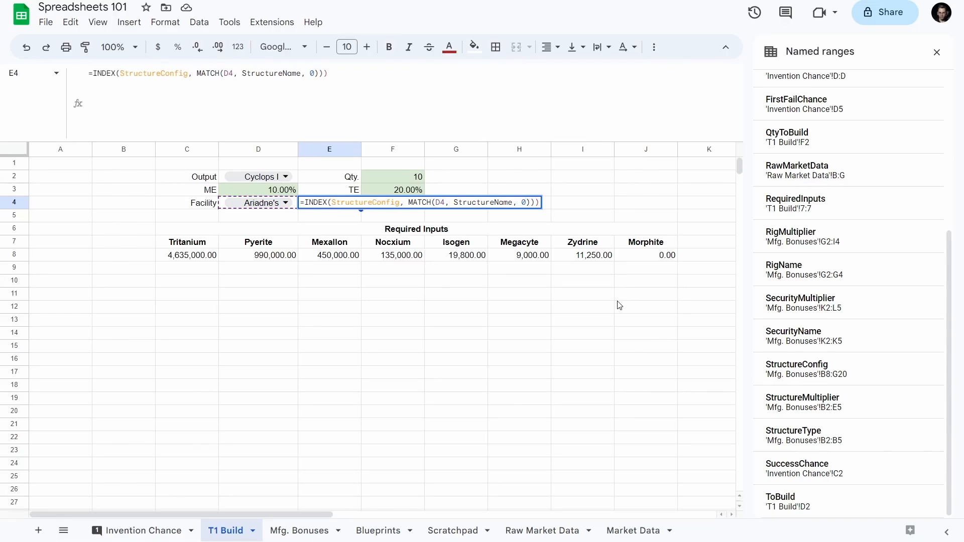
pyautogui.press('BackSpace')
pyautogui.press('Return')
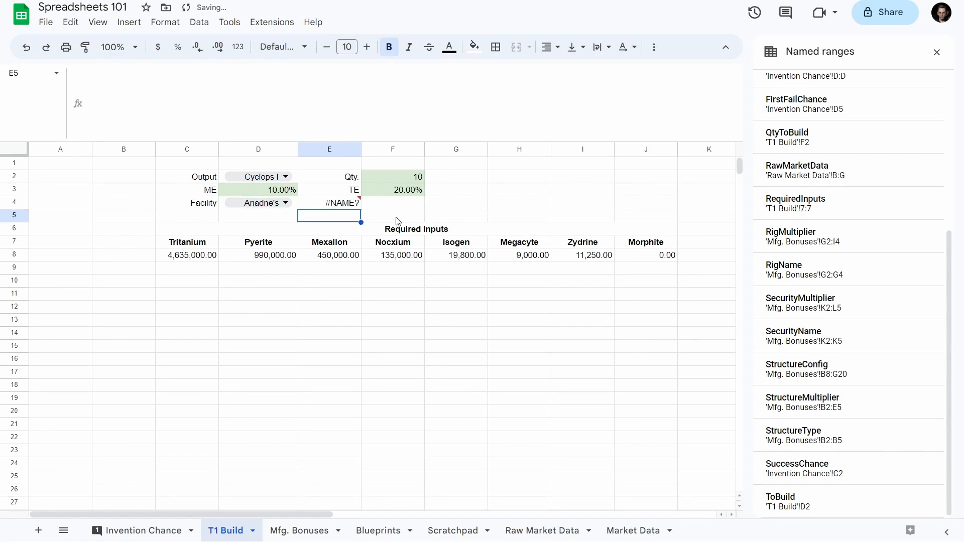
# - Define the named range StrucutreName for the Name column cells B8:B20 on Mfg. Bonuses
pyautogui.click(310, 533)
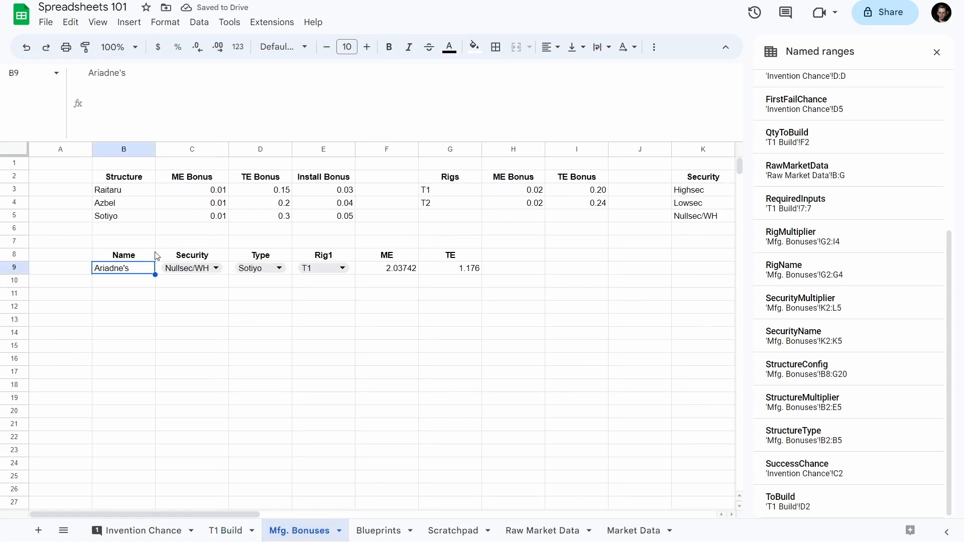
pyautogui.click(122, 256)
pyautogui.keyDown('shift'); pyautogui.click(126, 414); pyautogui.keyUp('shift')
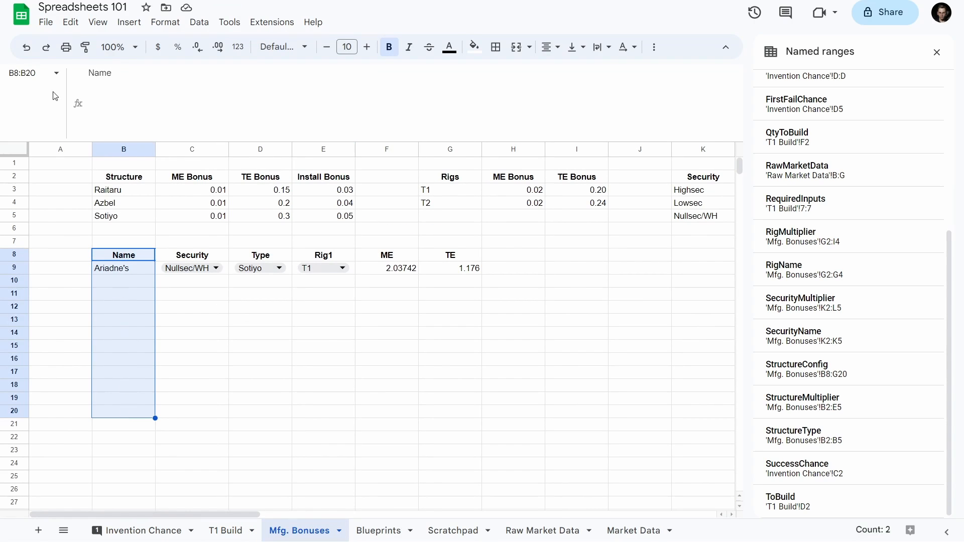
pyautogui.click(29, 73)
pyautogui.write('StrucutreName')
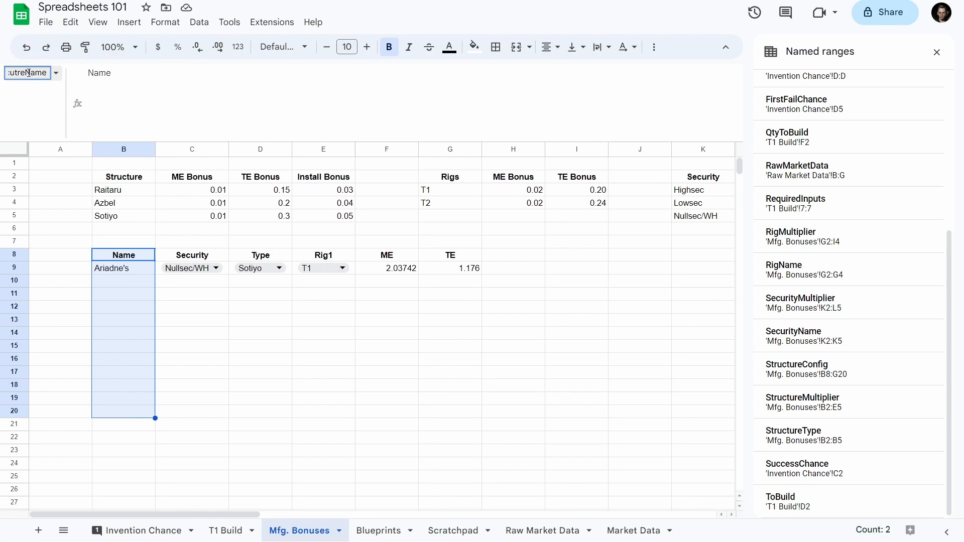
pyautogui.press('Return')
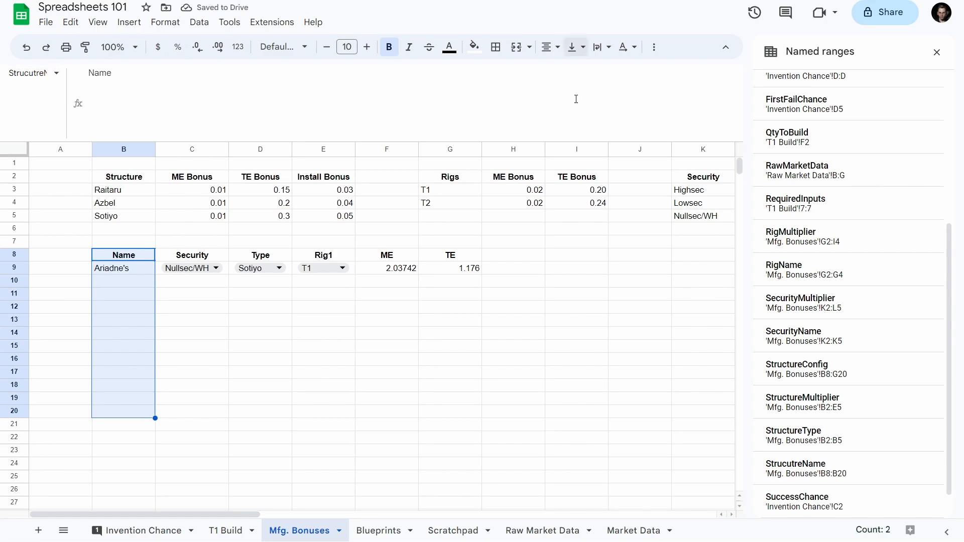
# - Look through the formula suggestions in empty cell I8 for range, slice, match, index, row and column functions
pyautogui.click(581, 261)
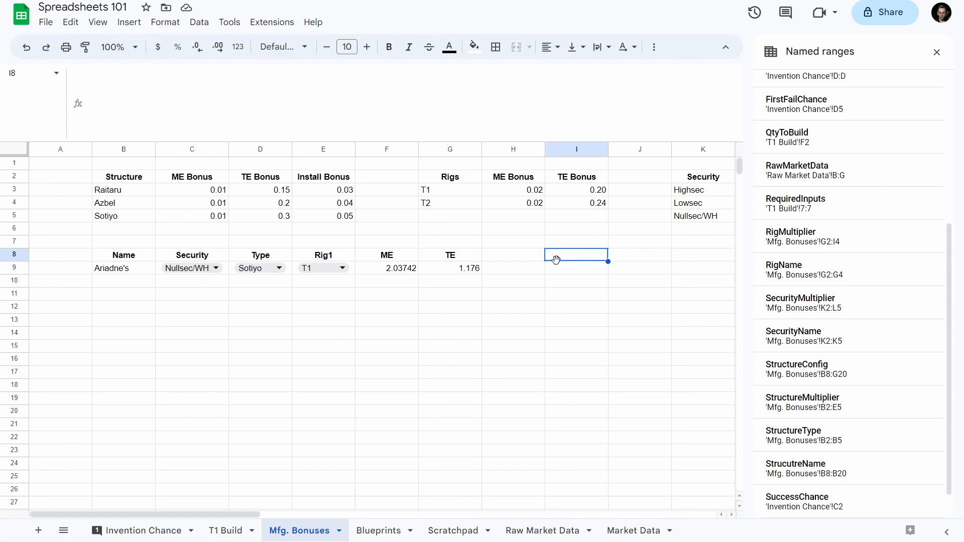
pyautogui.write('=Range')
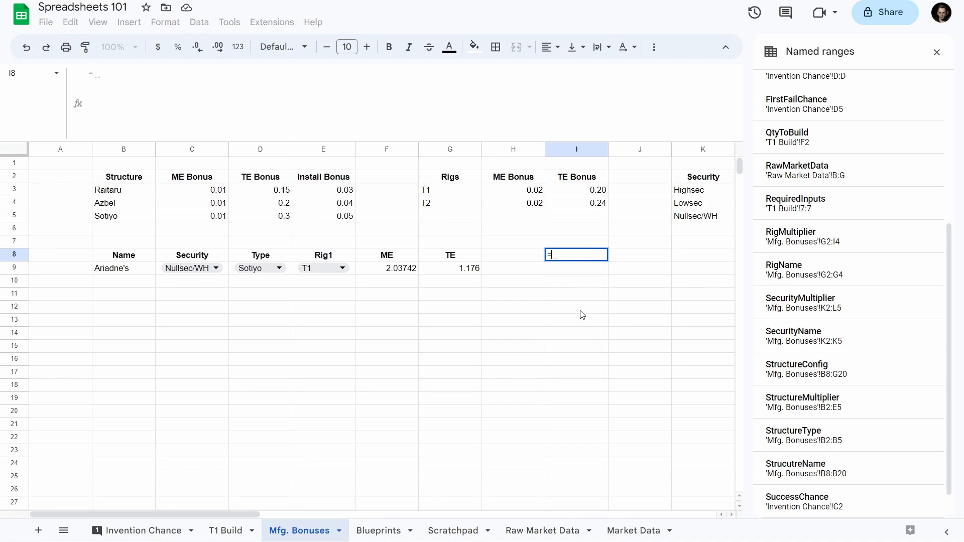
pyautogui.press('BackSpace')
pyautogui.press('BackSpace')
pyautogui.press('BackSpace')
pyautogui.press('BackSpace')
pyautogui.press('BackSpace')
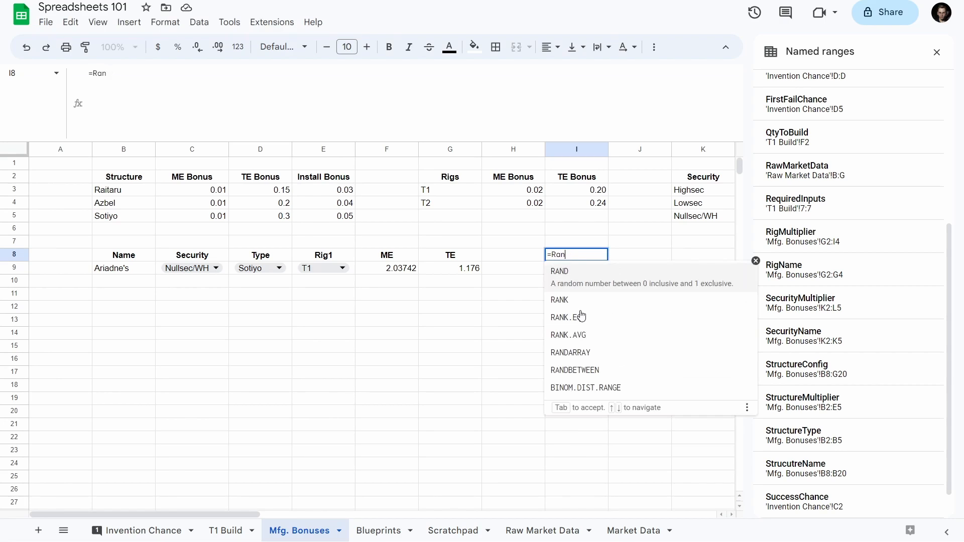
pyautogui.write('slice')
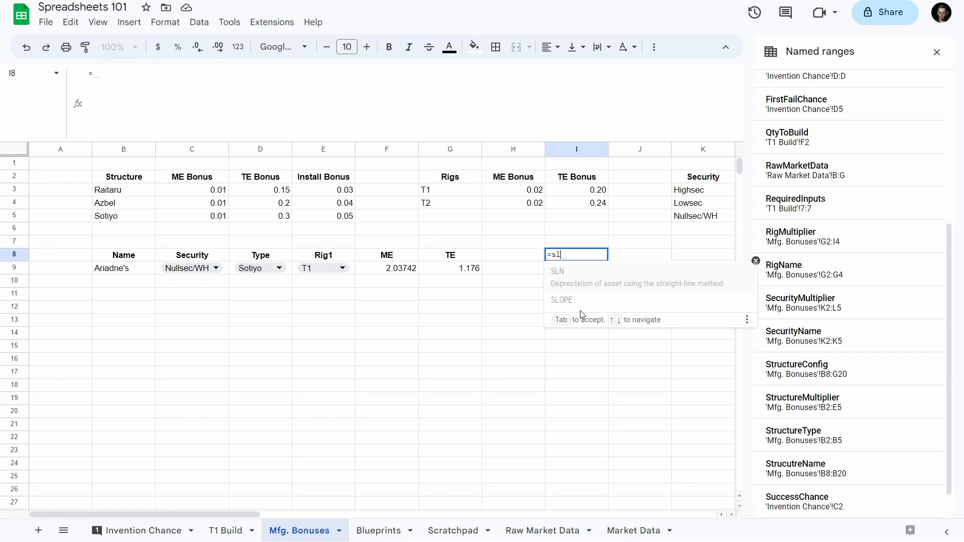
pyautogui.press('BackSpace')
pyautogui.press('BackSpace')
pyautogui.press('BackSpace')
pyautogui.press('BackSpace')
pyautogui.press('BackSpace')
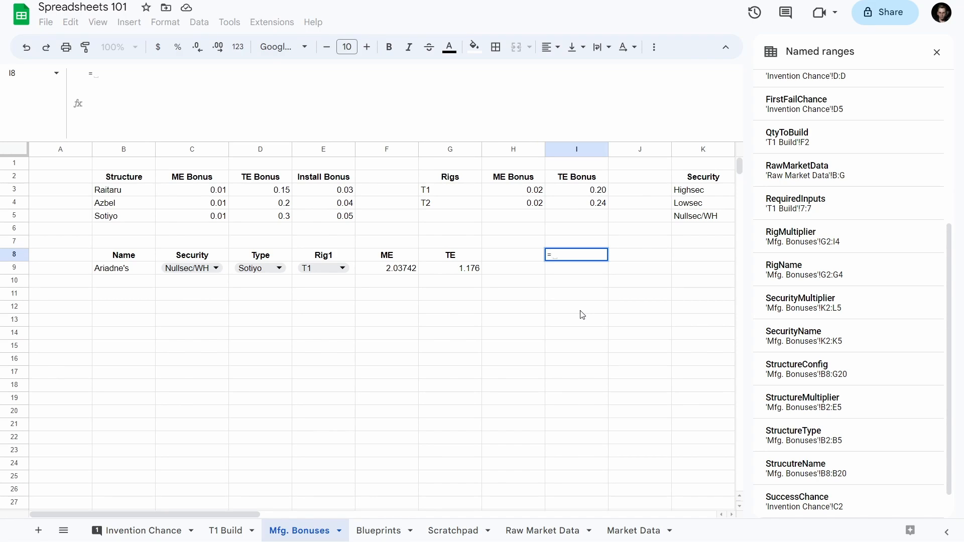
pyautogui.write('match')
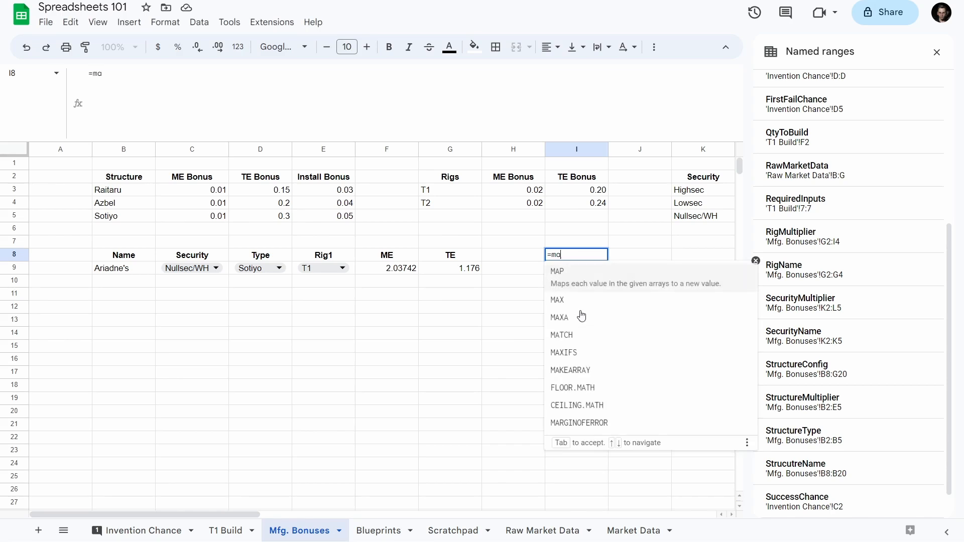
pyautogui.press('BackSpace')
pyautogui.press('BackSpace')
pyautogui.press('BackSpace')
pyautogui.press('BackSpace')
pyautogui.press('BackSpace')
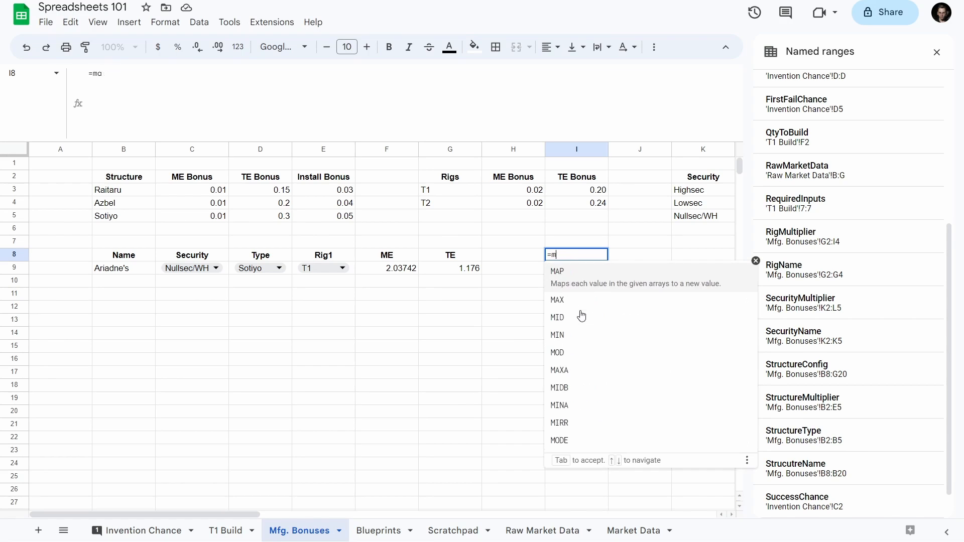
pyautogui.write('index')
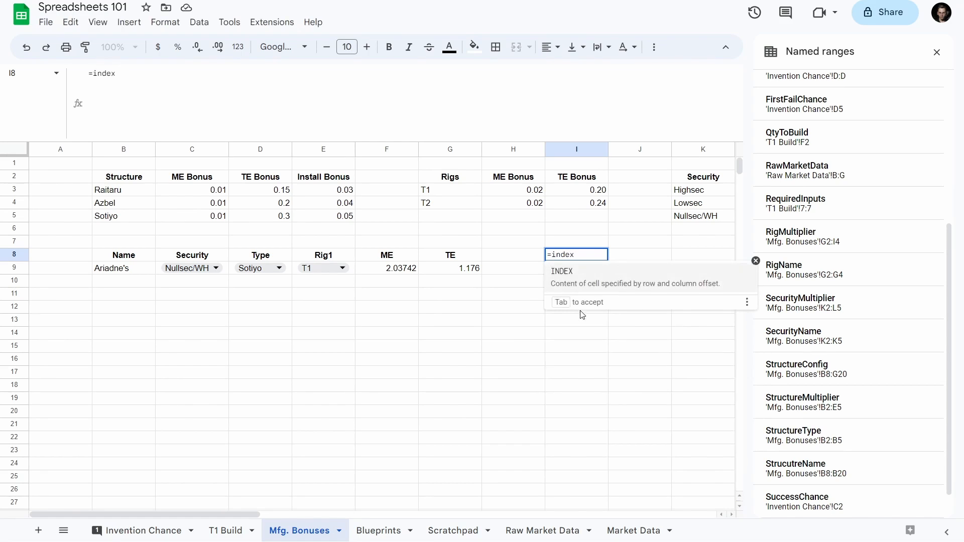
pyautogui.press('BackSpace')
pyautogui.press('BackSpace')
pyautogui.press('BackSpace')
pyautogui.press('BackSpace')
pyautogui.press('BackSpace')
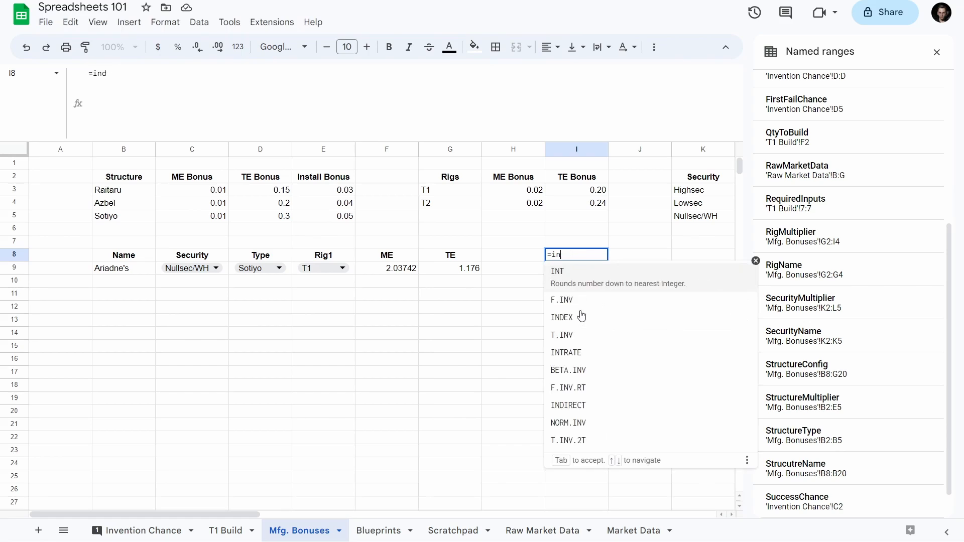
pyautogui.write('row')
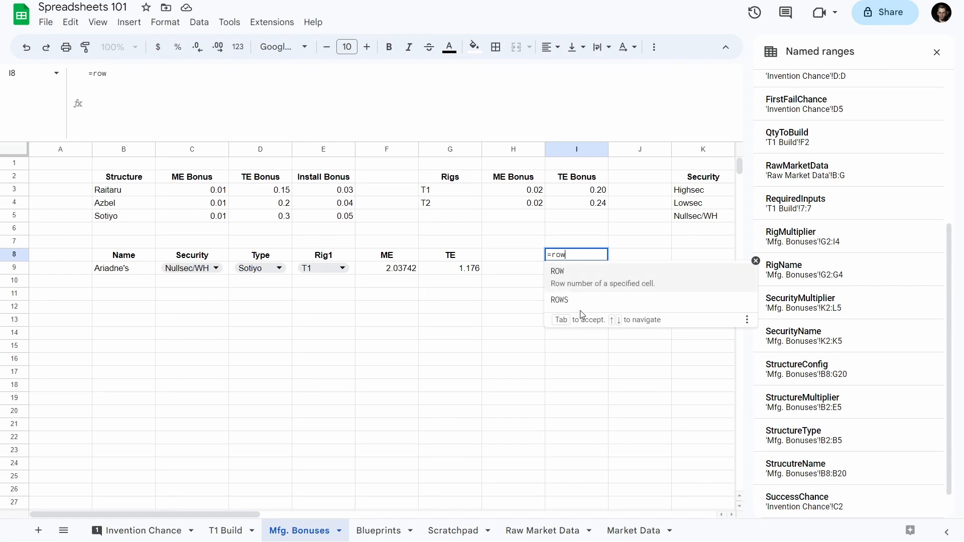
pyautogui.press('BackSpace')
pyautogui.press('BackSpace')
pyautogui.press('BackSpace')
pyautogui.write('column')
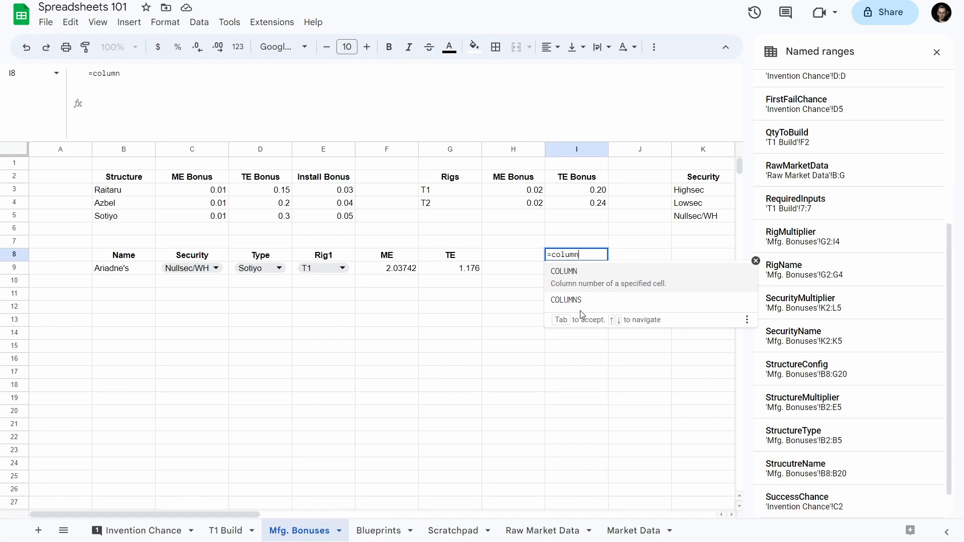
pyautogui.press('Down')
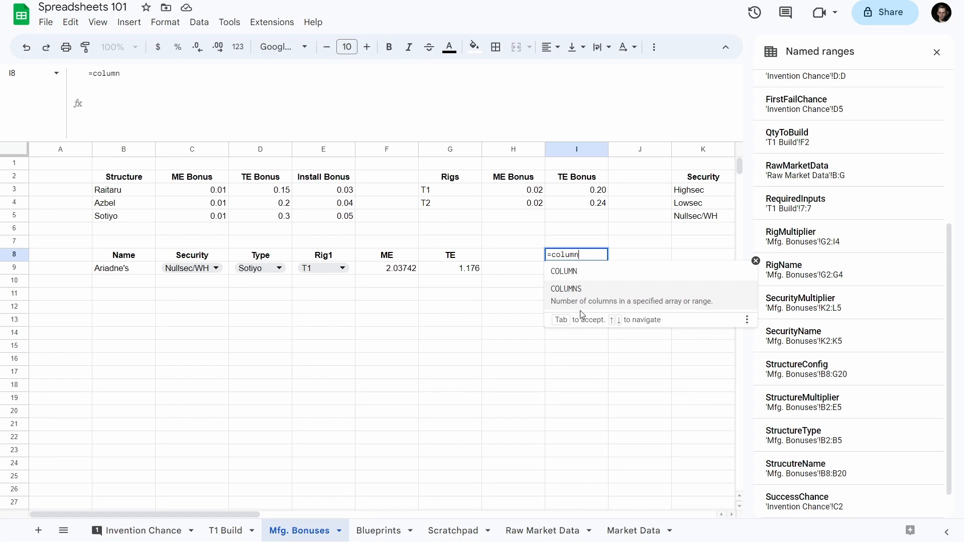
pyautogui.press('BackSpace')
pyautogui.press('BackSpace')
pyautogui.press('BackSpace')
pyautogui.press('BackSpace')
pyautogui.press('BackSpace')
pyautogui.press('BackSpace')
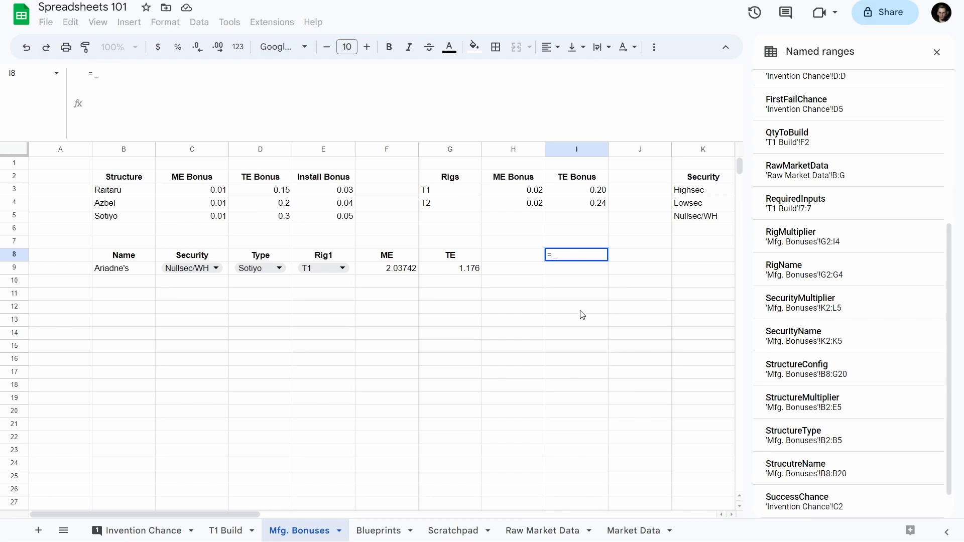
pyautogui.press('BackSpace')
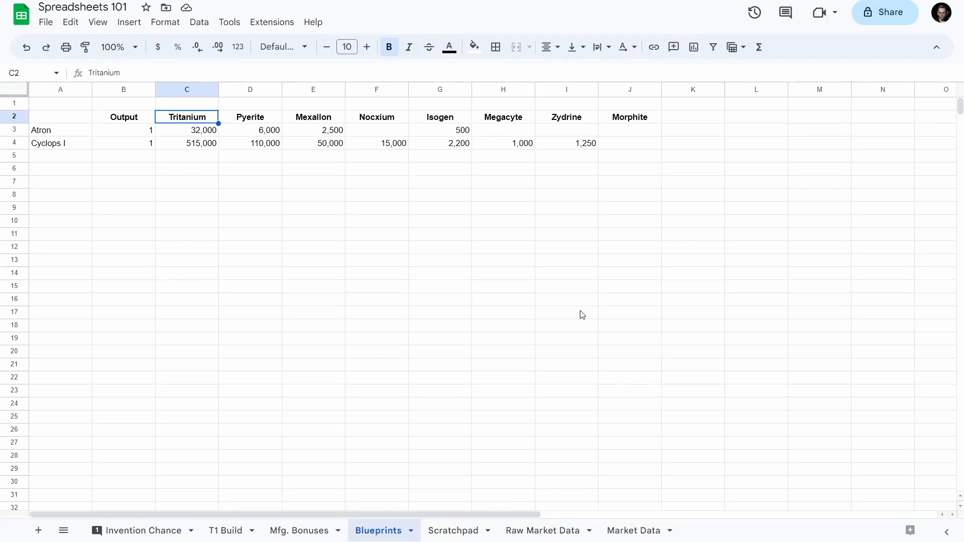
pyautogui.hotkey('ctrl', ';')
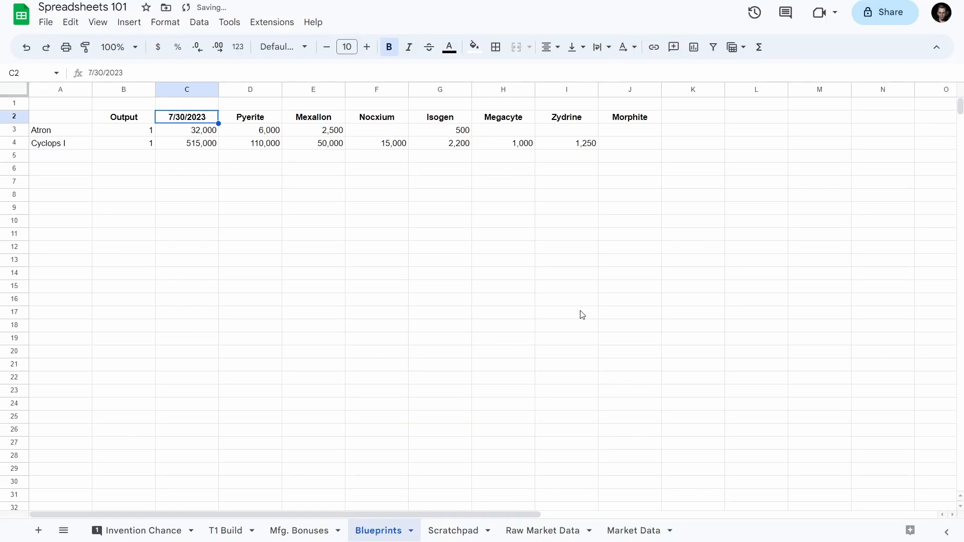
pyautogui.write('z')
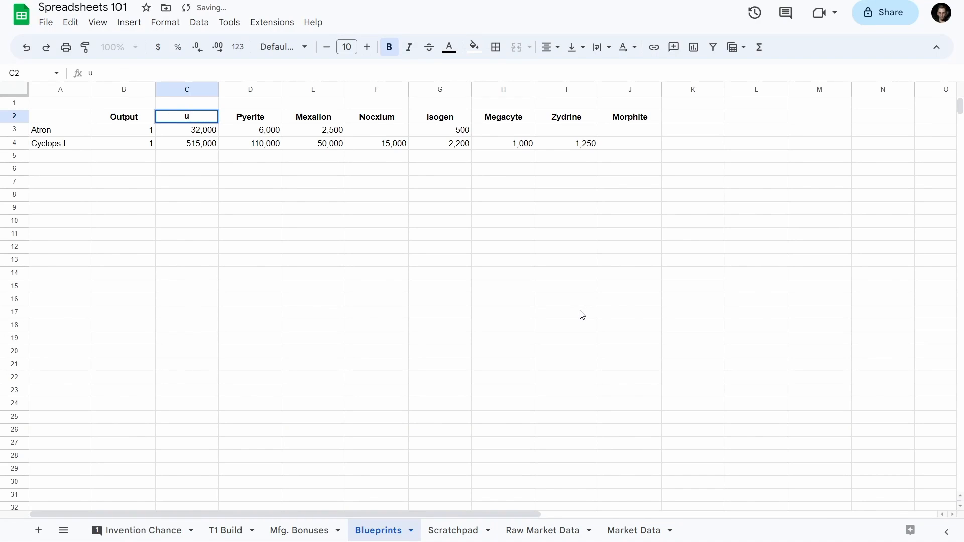
pyautogui.press('Escape')
pyautogui.hotkey('ctrl', 'z')
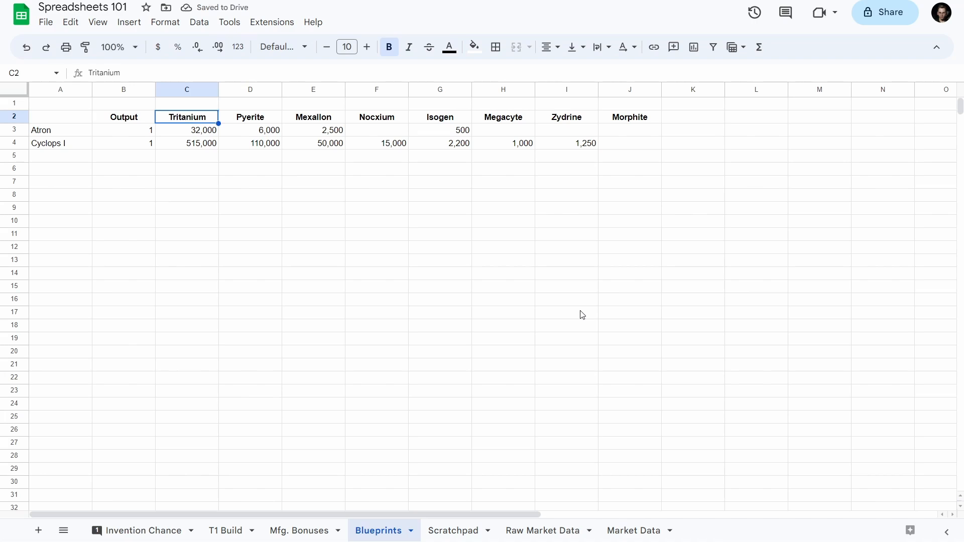
pyautogui.hotkey('ctrl', 'l')
pyautogui.write('google sheets delete portion of string')
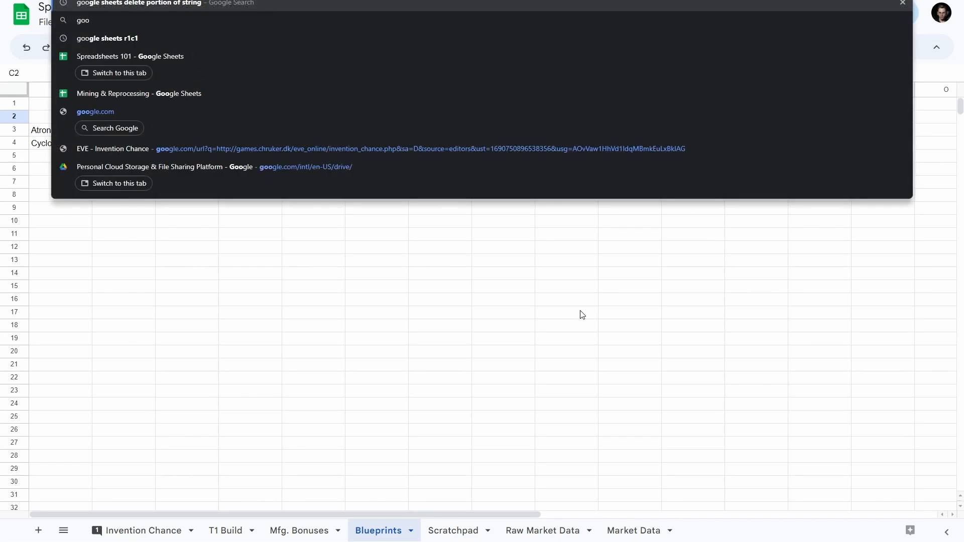
pyautogui.press('Return')
# - Open the Google home page and search for "google sheets get column from 2d array"
pyautogui.hotkey('ctrl', 'l')
pyautogui.write('google a')
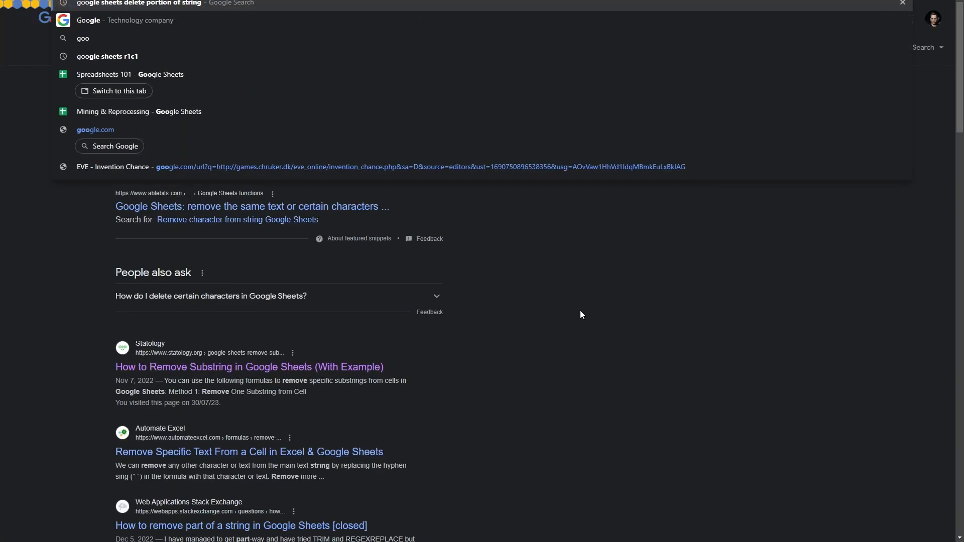
pyautogui.press('Return')
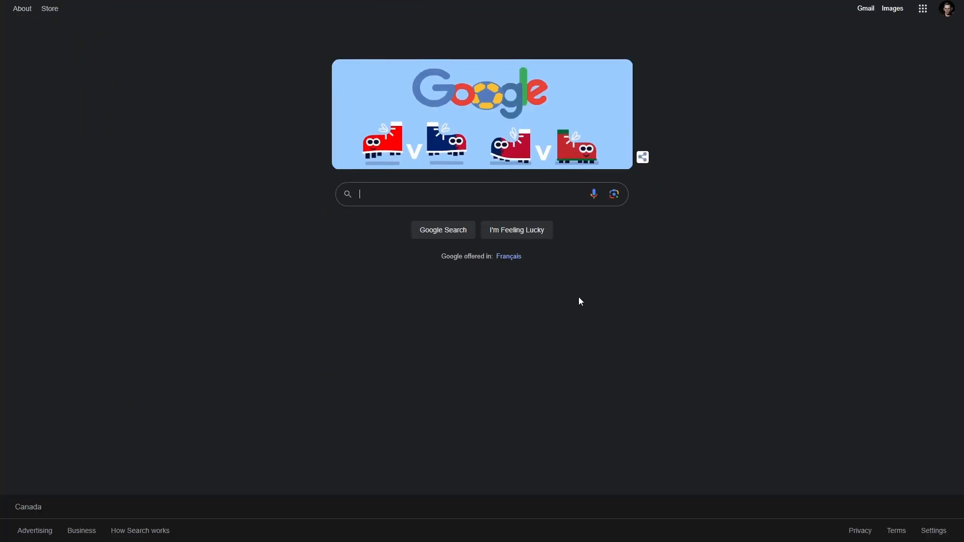
pyautogui.click(429, 198)
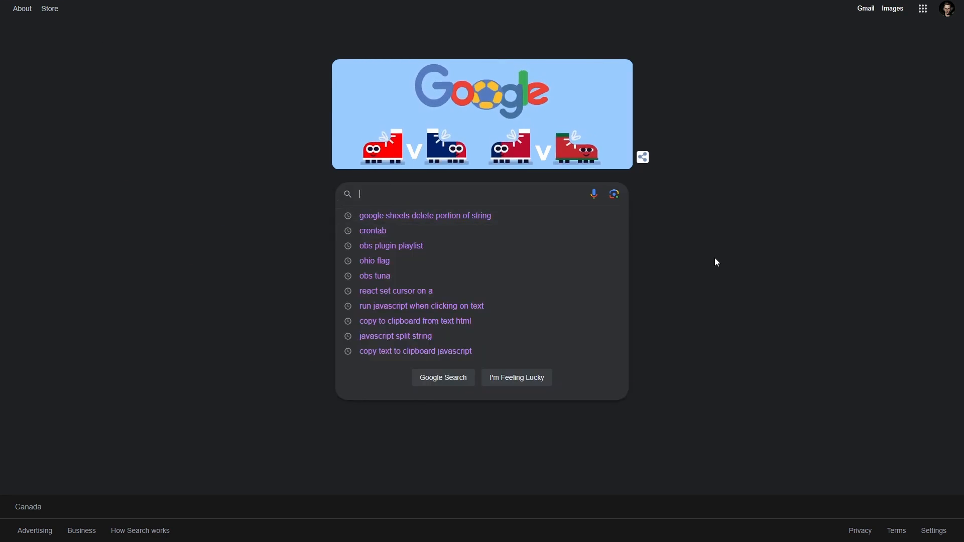
pyautogui.write('google sheets ')
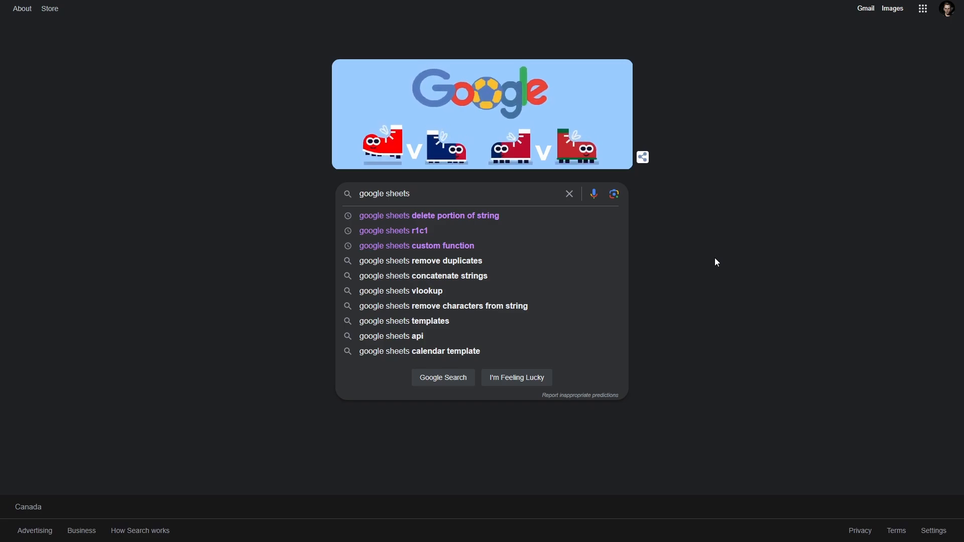
pyautogui.write('get column fr')
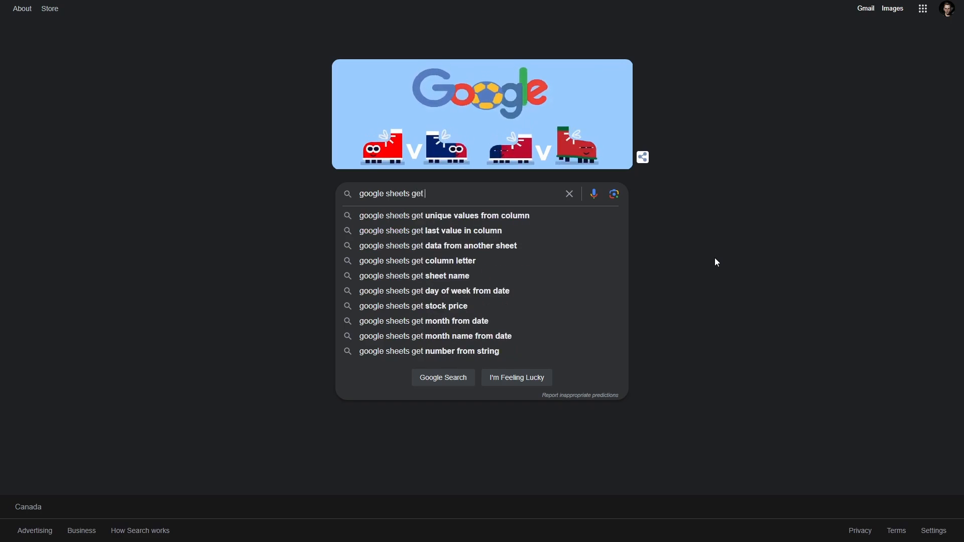
pyautogui.write('om')
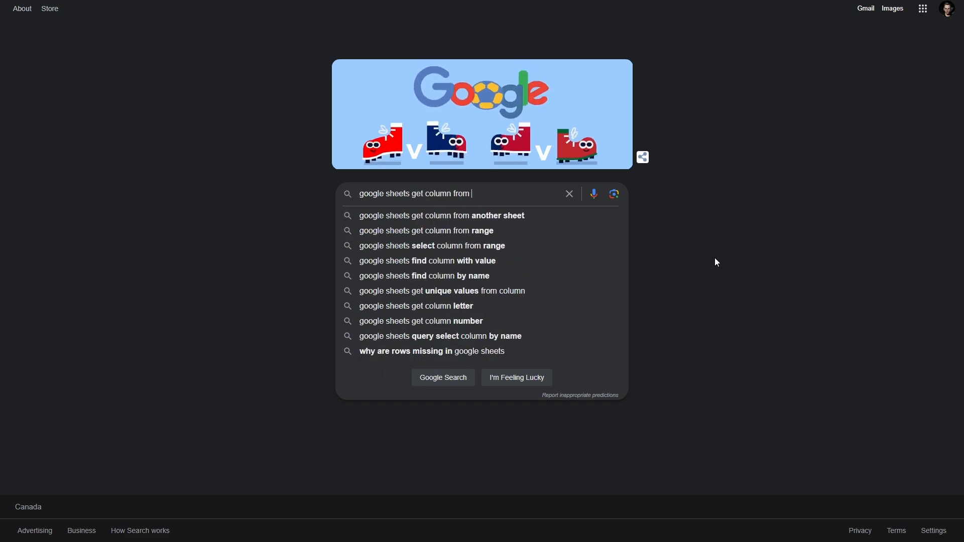
pyautogui.write(' 2d')
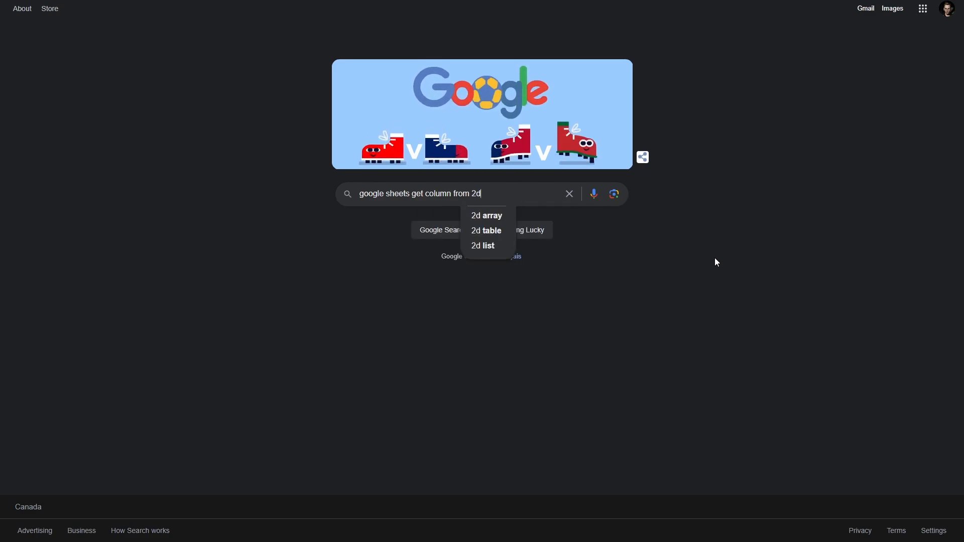
pyautogui.press('Down')
pyautogui.press('Down')
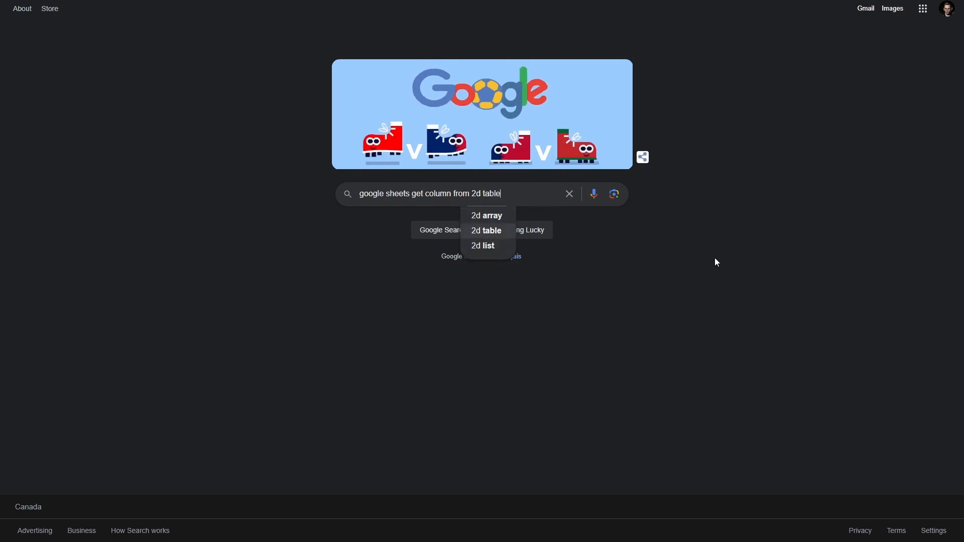
pyautogui.press('Up')
pyautogui.press('Return')
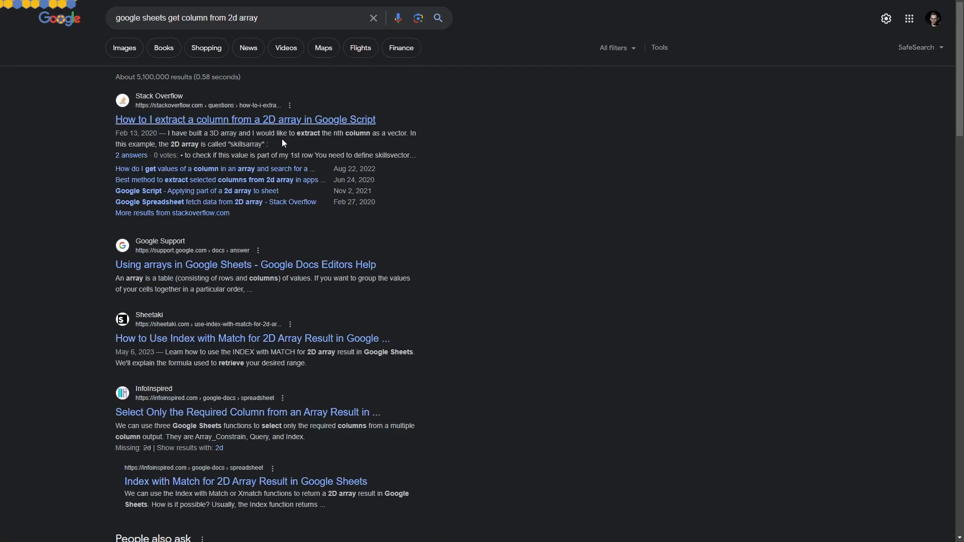
# - Change the web search to "google sheets get column from named range" after briefly opening the first Stack Overflow result
pyautogui.click(282, 121)
pyautogui.hotkey('alt', 'Left')
pyautogui.click(241, 15)
pyautogui.press('BackSpace')
pyautogui.press('BackSpace')
pyautogui.press('BackSpace')
pyautogui.press('BackSpace')
pyautogui.press('BackSpace')
pyautogui.press('BackSpace')
pyautogui.press('BackSpace')
pyautogui.press('BackSpace')
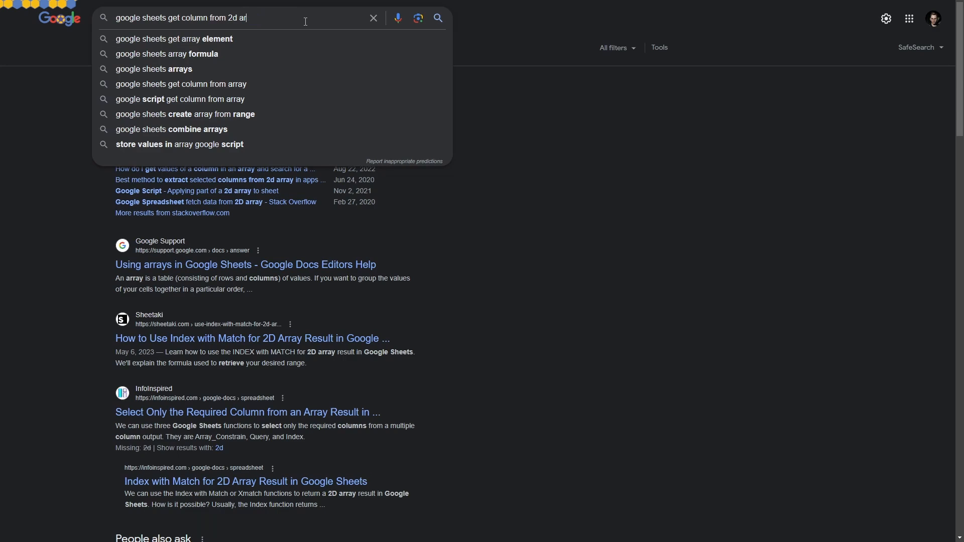
pyautogui.write('named rag')
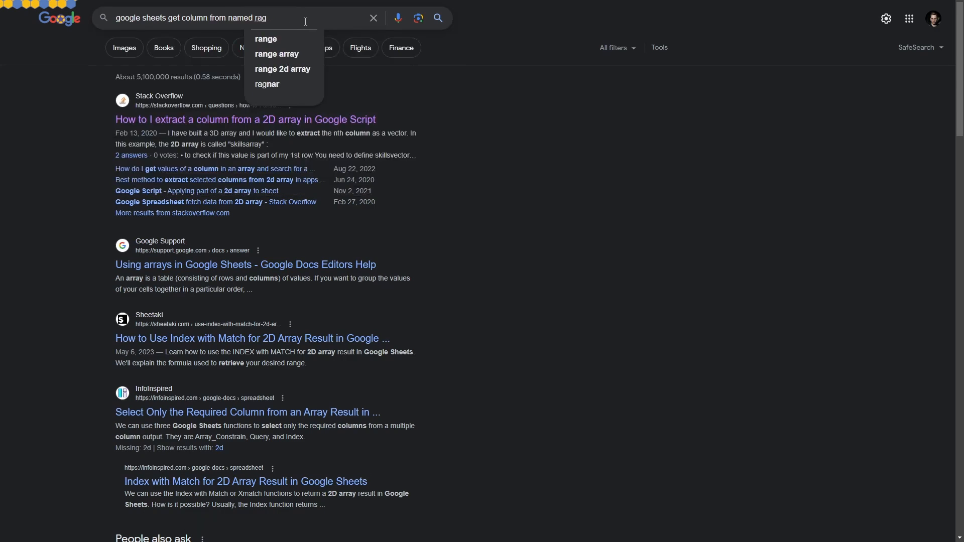
pyautogui.press('BackSpace')
pyautogui.write('nge')
pyautogui.press('Return')
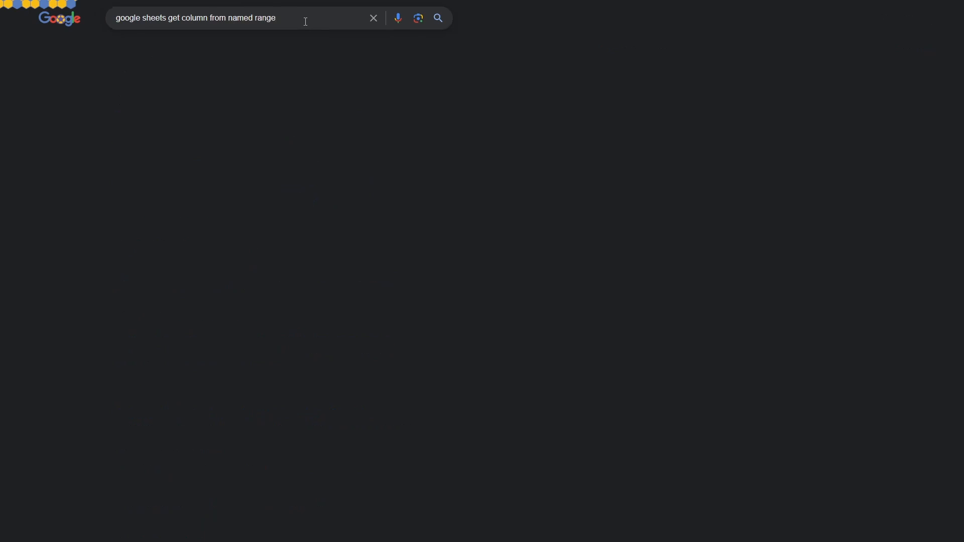
# - Extend the web search to "google sheets get column from named range array"
pyautogui.click(308, 21)
pyautogui.write('array')
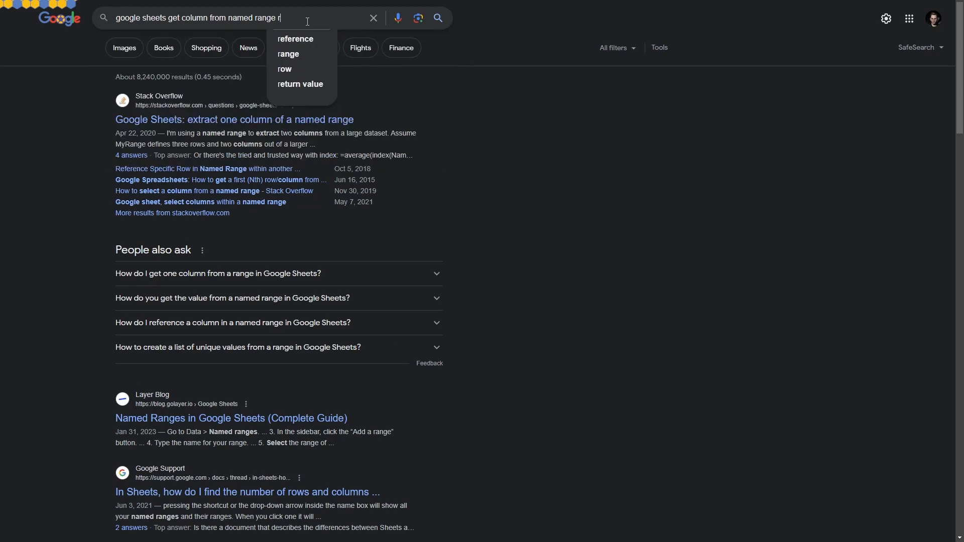
pyautogui.press('Return')
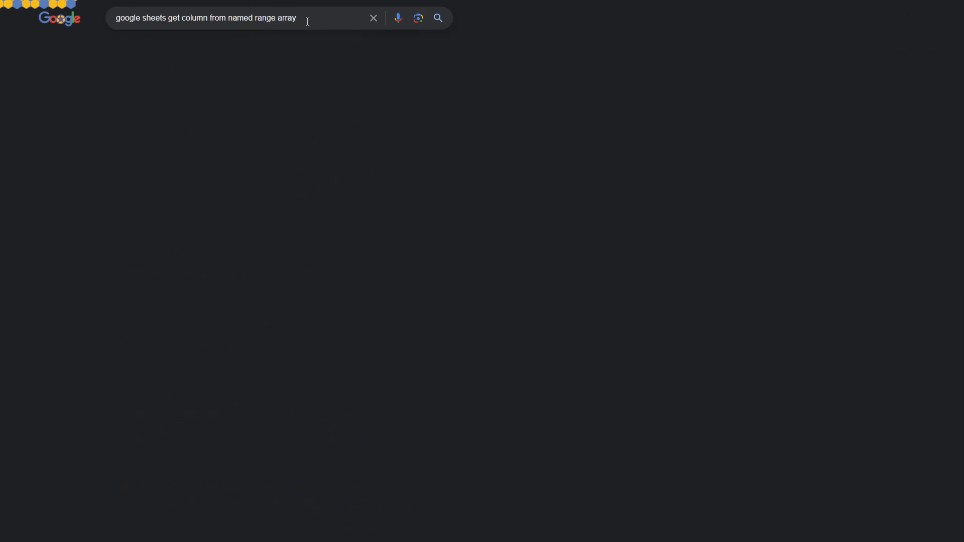
# - Open the Stack Overflow question "Google Sheets: extract one column of a named range" and read the accepted index answer
pyautogui.click(252, 121)
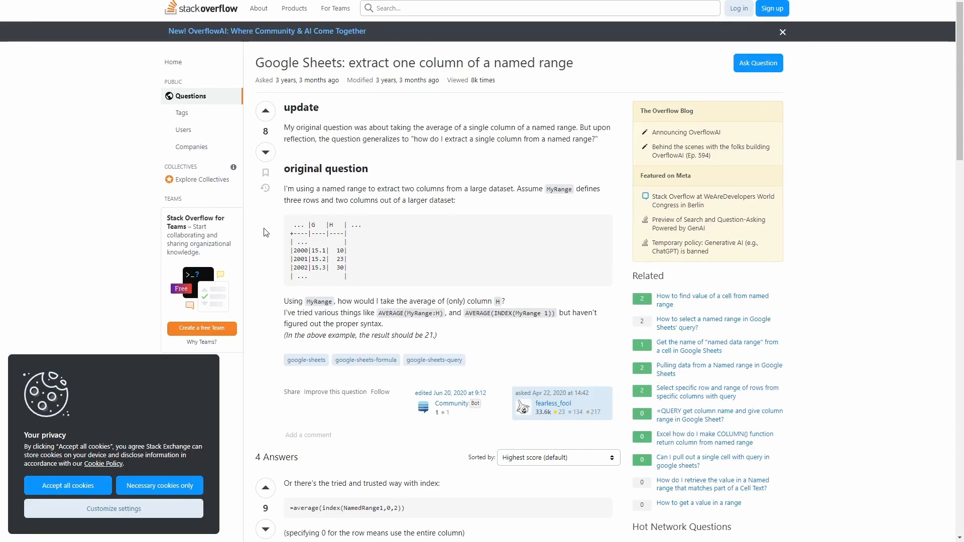
pyautogui.scroll(-4, 282, 231)
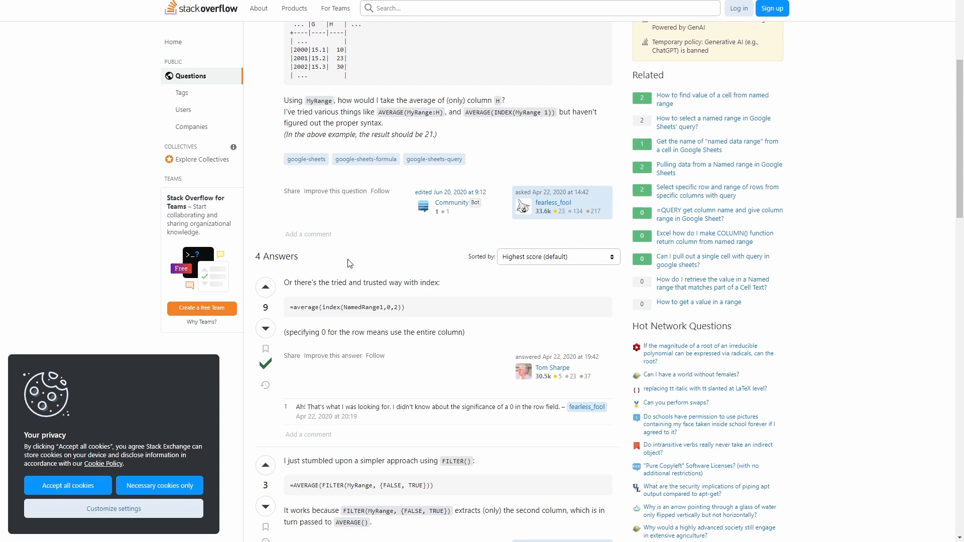
pyautogui.moveTo(352, 308); pyautogui.dragTo(402, 307)
pyautogui.click(419, 310)
# - Switch back to the Spreadsheets 101 file and inspect the ME and TE formulas in row 9 of Mfg. Bonuses
pyautogui.click(311, 0)
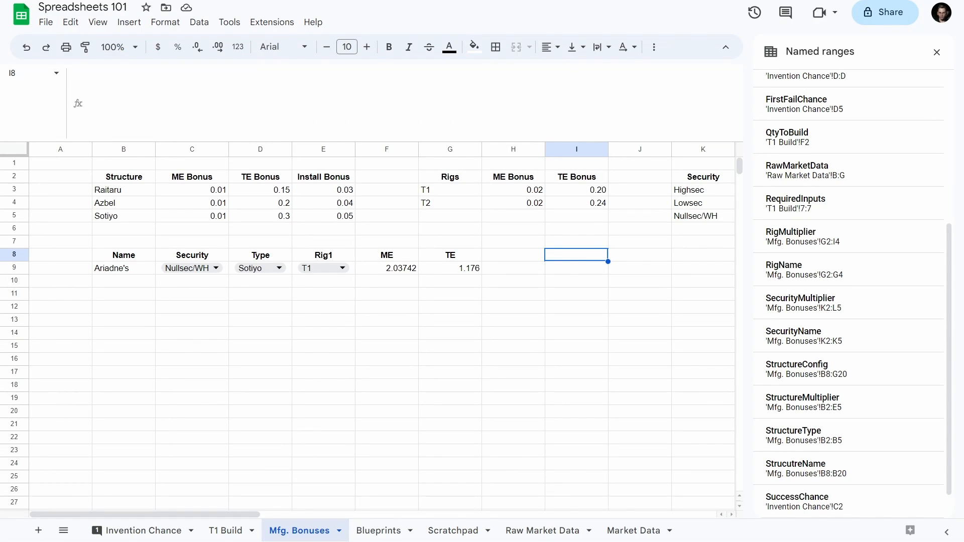
pyautogui.click(410, 271)
pyautogui.click(453, 273)
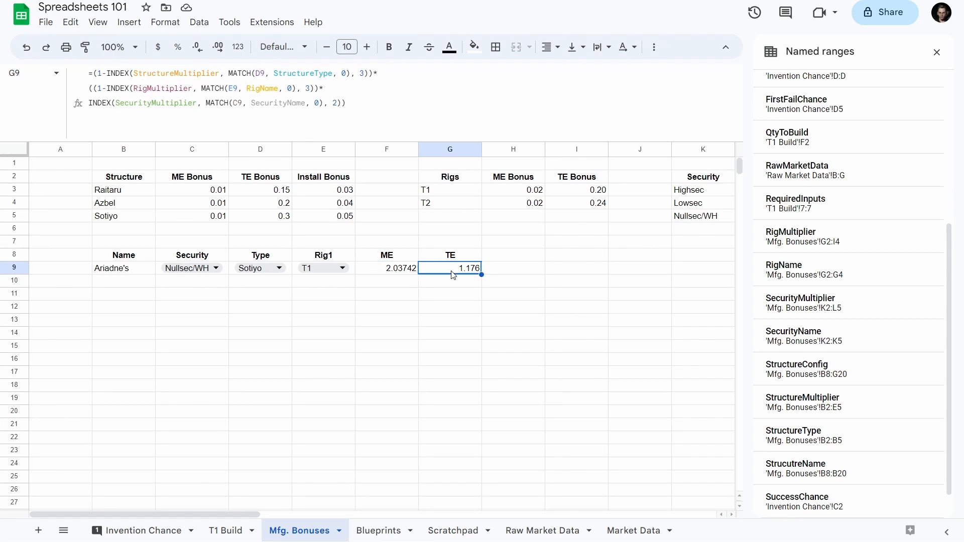
# - On T1 Build, replace StructureName in the MATCH of the E4 formula with the INDEX function name
pyautogui.click(221, 532)
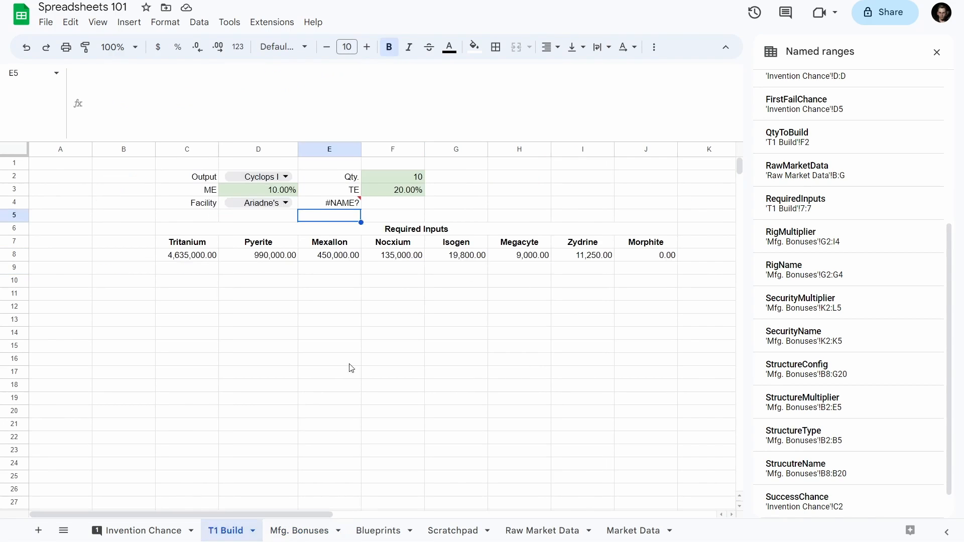
pyautogui.click(316, 203)
pyautogui.doubleClick(249, 74)
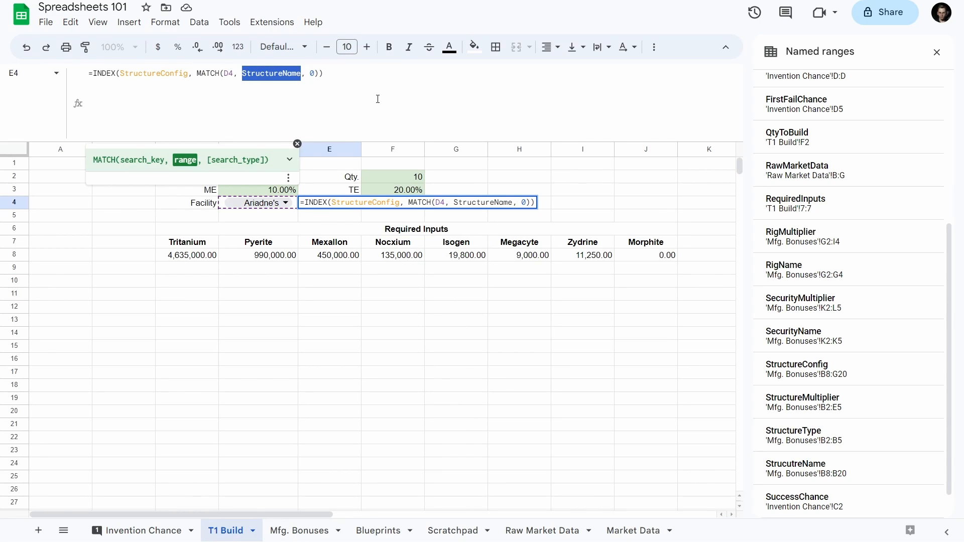
pyautogui.write('MATCH(')
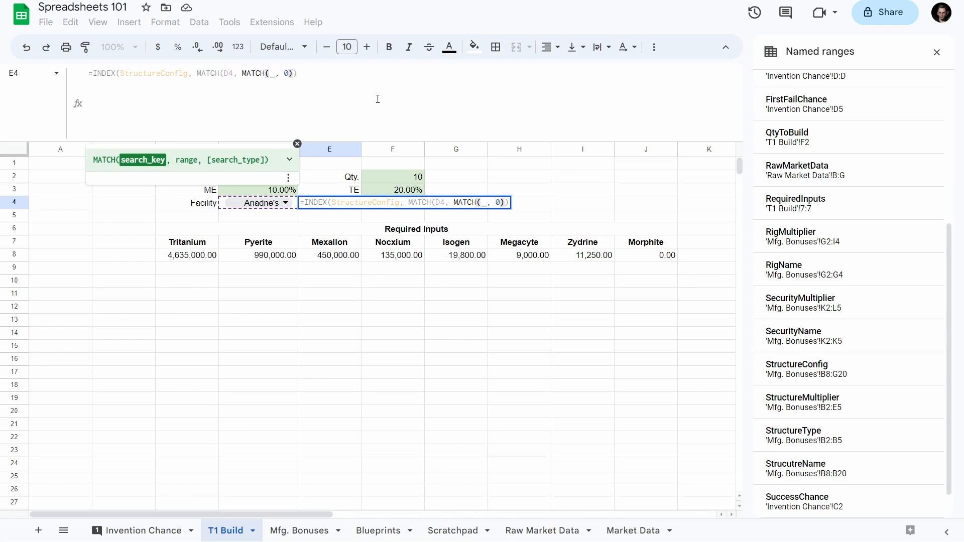
pyautogui.press('BackSpace')
pyautogui.press('BackSpace')
pyautogui.press('BackSpace')
pyautogui.press('BackSpace')
pyautogui.press('BackSpace')
pyautogui.press('BackSpace')
pyautogui.write('INDE')
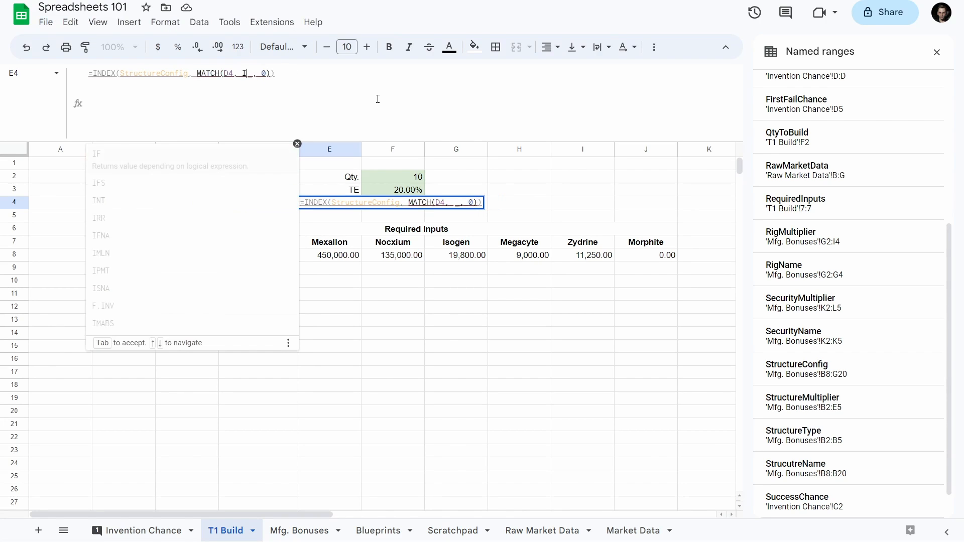
pyautogui.write('X')
# - Check the Stack Overflow answer for the index arguments and return to the E4 formula
pyautogui.hotkey('ctrl', 'Tab')
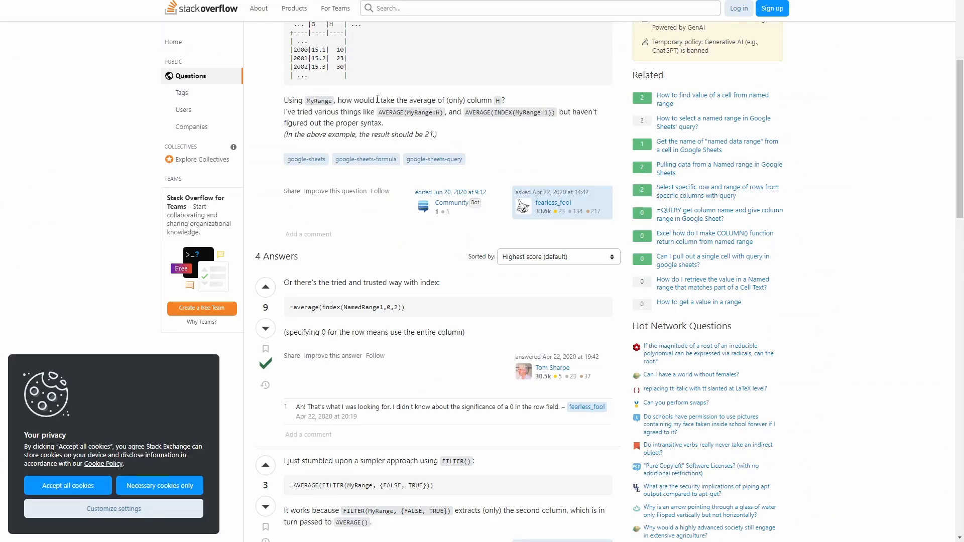
pyautogui.hotkey('ctrl', 'Tab')
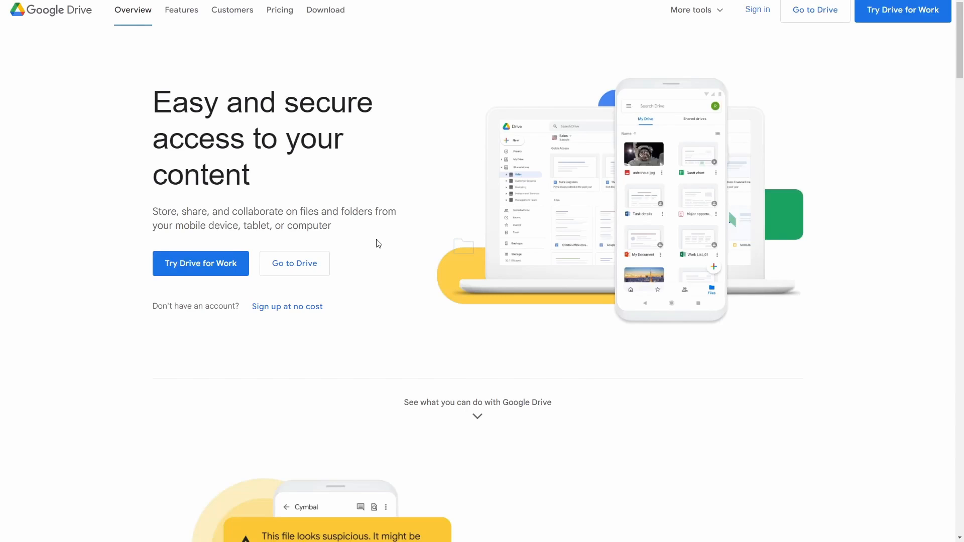
pyautogui.hotkey('ctrl', 'shift', 'Tab')
pyautogui.hotkey('ctrl', 'shift', 'Tab')
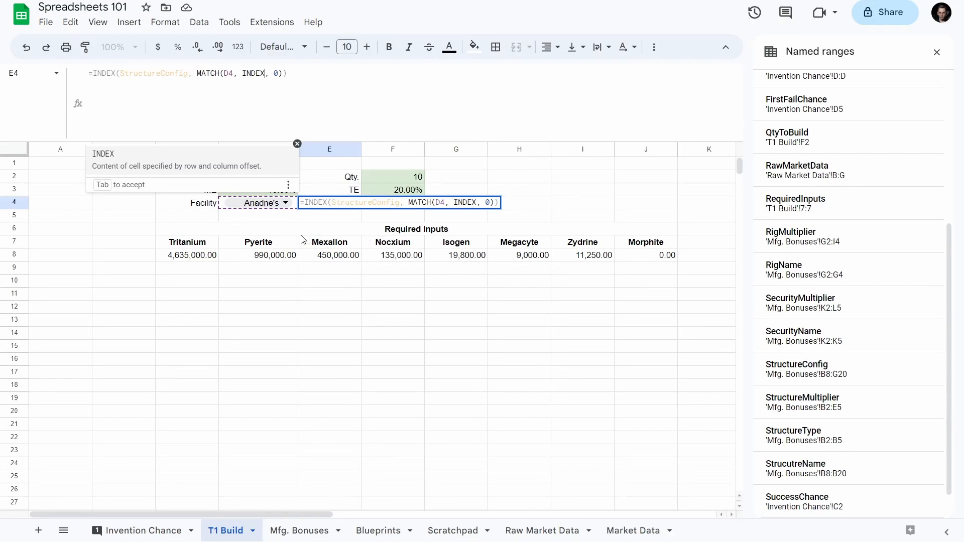
# - Complete the nested range as INDEX(StructureConfig, 0, 1) and commit the E4 formula
pyautogui.write('(')
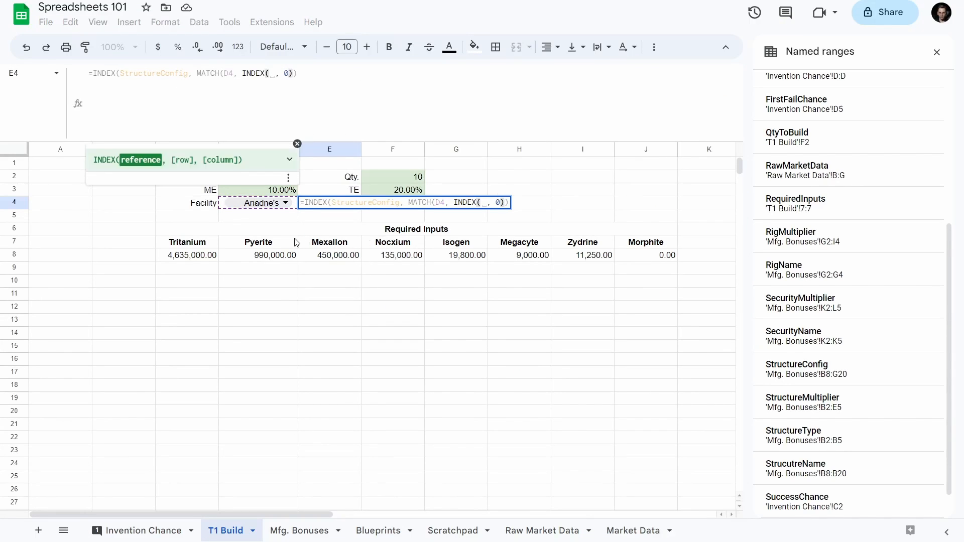
pyautogui.write('Structure')
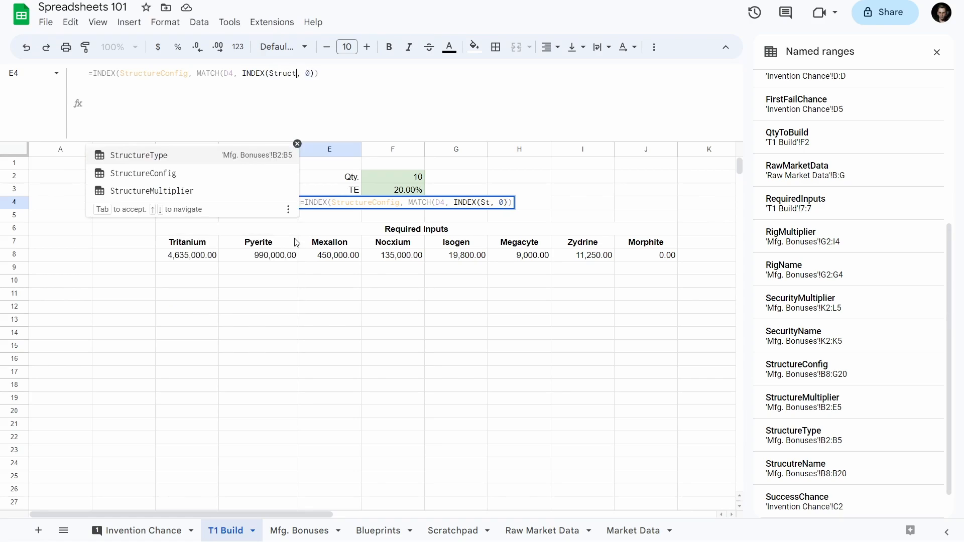
pyautogui.write('Co')
pyautogui.press('Tab')
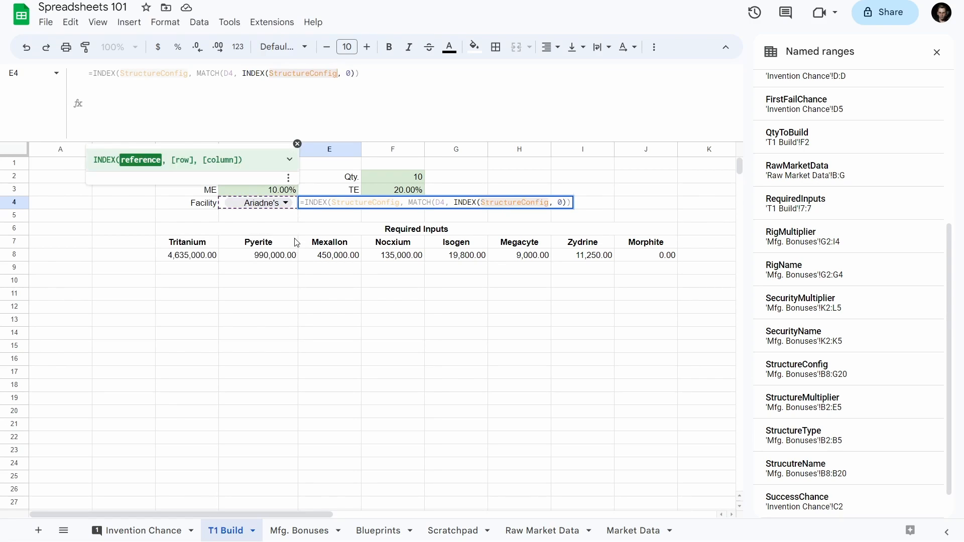
pyautogui.write(', 0')
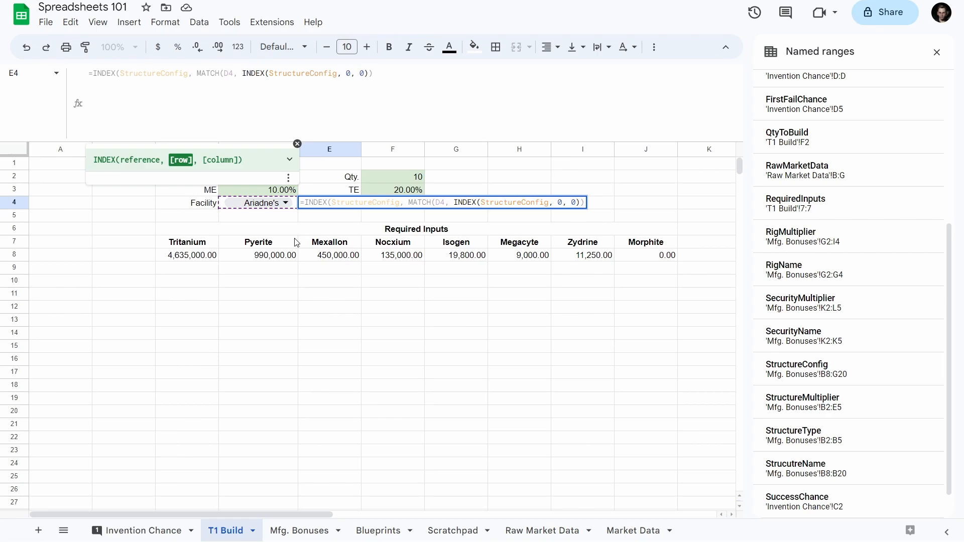
pyautogui.write(', 1),')
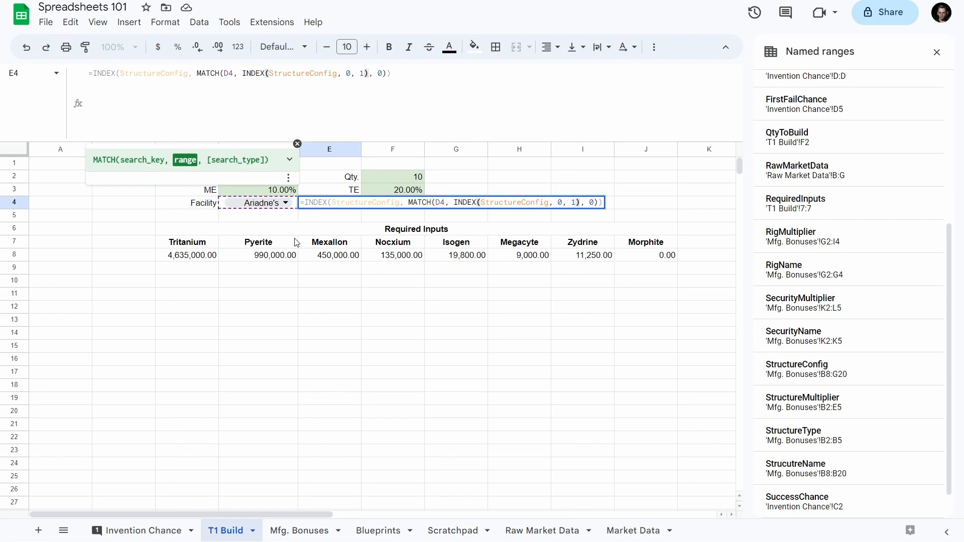
pyautogui.press('Return')
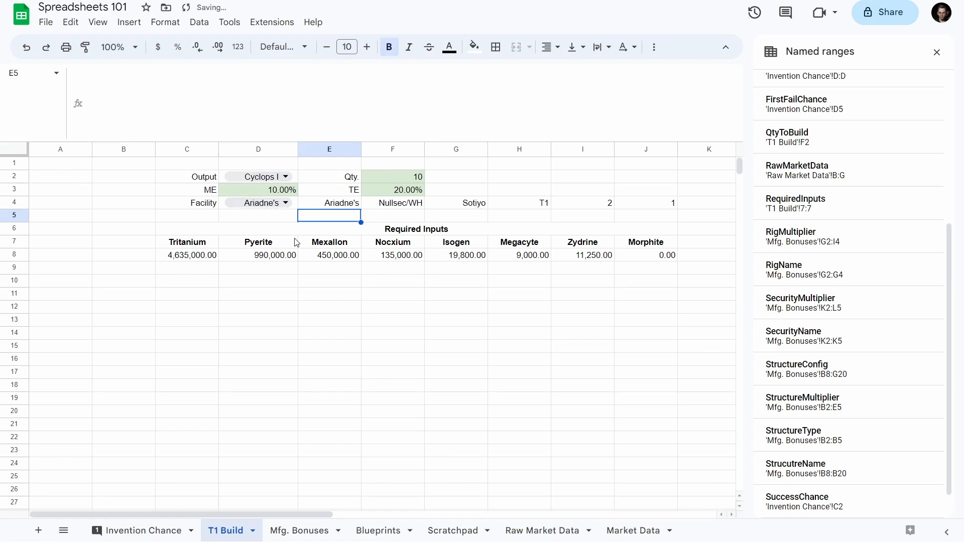
# - In the E4 formula, replace the nested INDEX(StructureConfig, 0, 1) with StructureNames and commit it
pyautogui.press('Up')
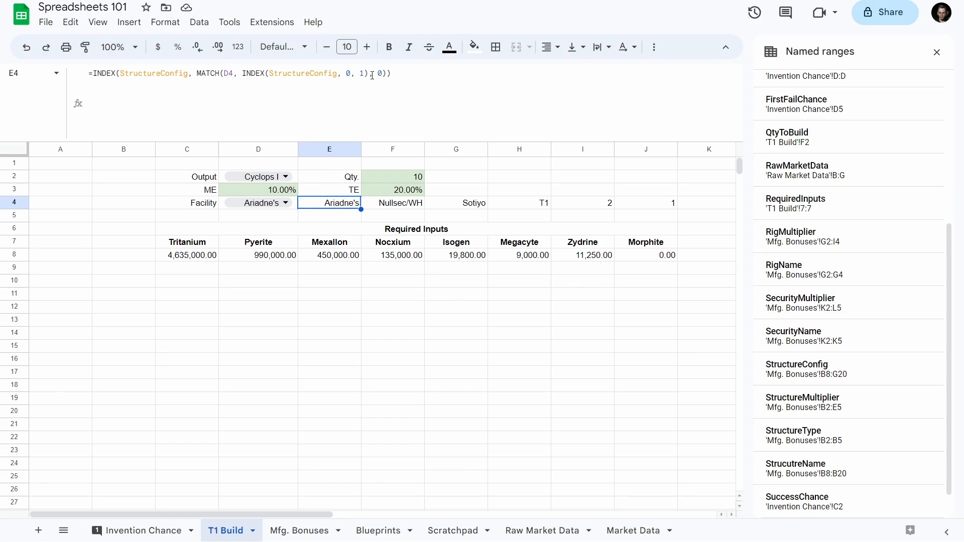
pyautogui.click(370, 75)
pyautogui.moveTo(370, 74); pyautogui.dragTo(243, 75)
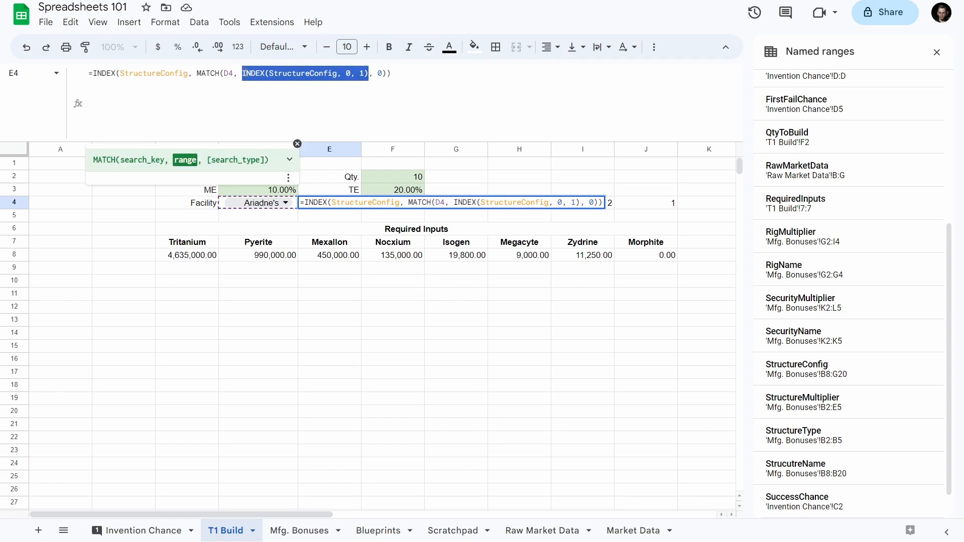
pyautogui.write('Stru')
pyautogui.write('ctureNames')
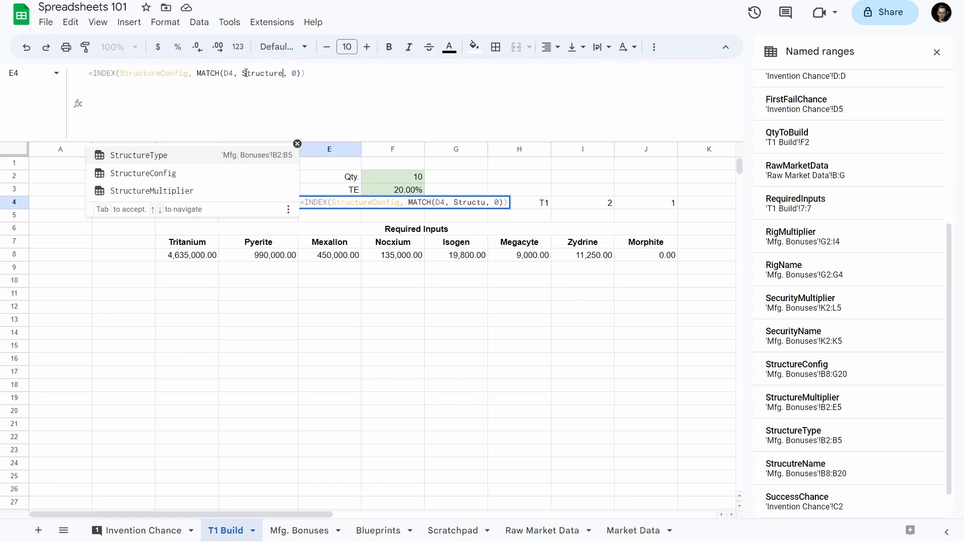
pyautogui.press('Return')
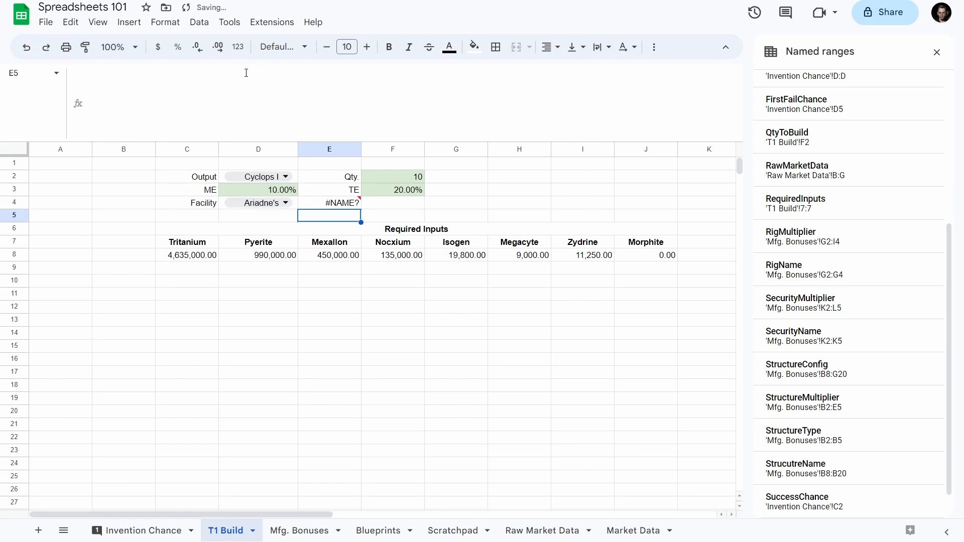
# - Check the range name assigned to B8:B20 on Mfg. Bonuses, and return to the E4 formula on T1 Build
pyautogui.press('Up')
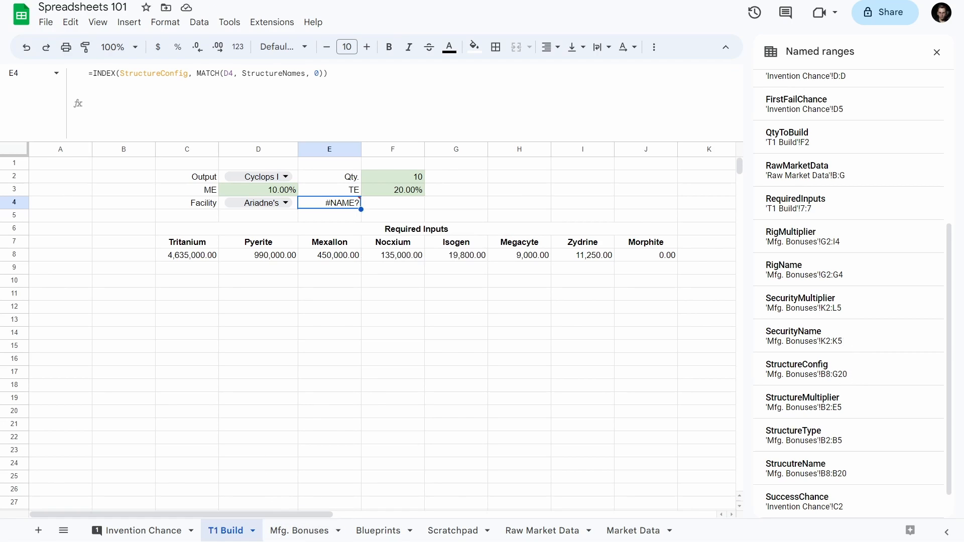
pyautogui.click(299, 531)
pyautogui.click(123, 257)
pyautogui.moveTo(123, 258); pyautogui.dragTo(107, 417)
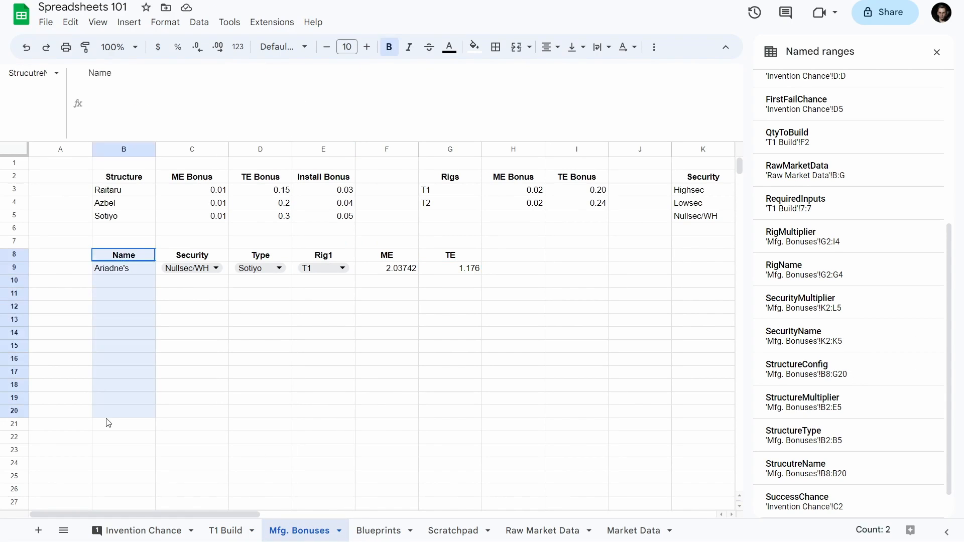
pyautogui.click(31, 79)
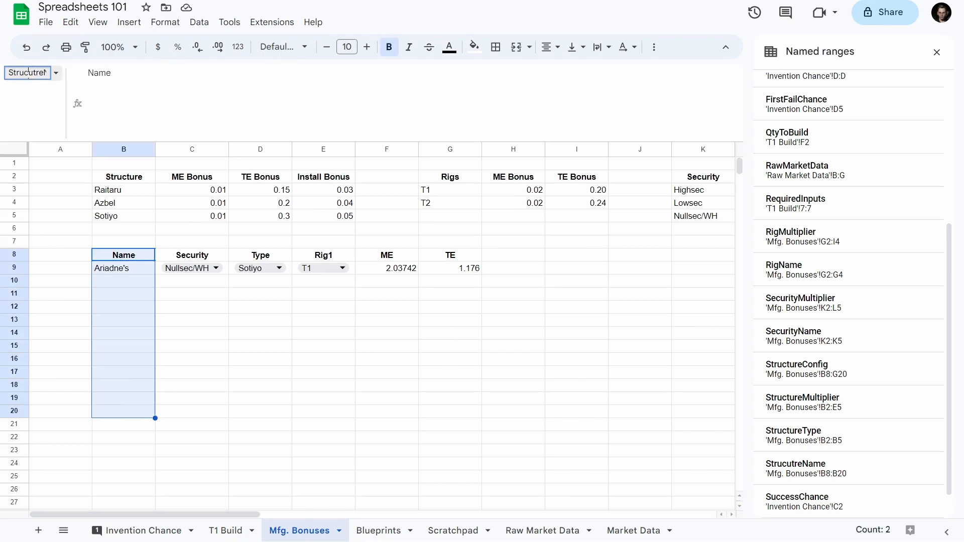
pyautogui.click(155, 96)
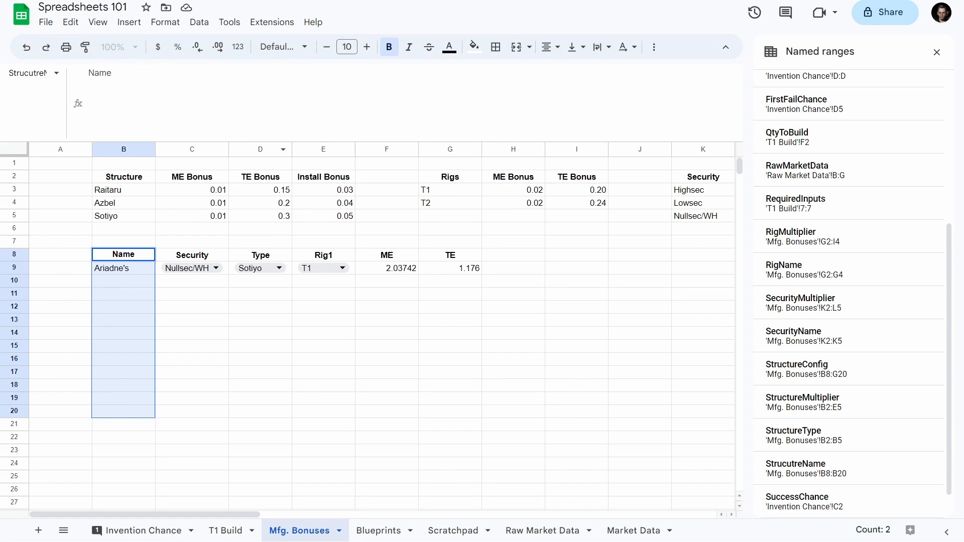
pyautogui.click(227, 530)
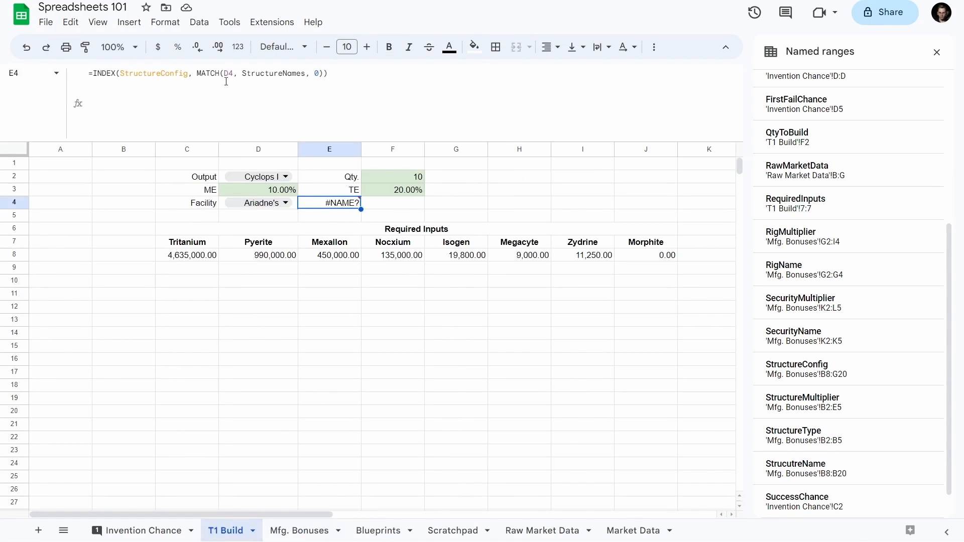
# - Change StructureNames to StructureName in the MATCH of the E4 formula and commit it
pyautogui.click(293, 73)
pyautogui.press('Delete')
pyautogui.press('Return')
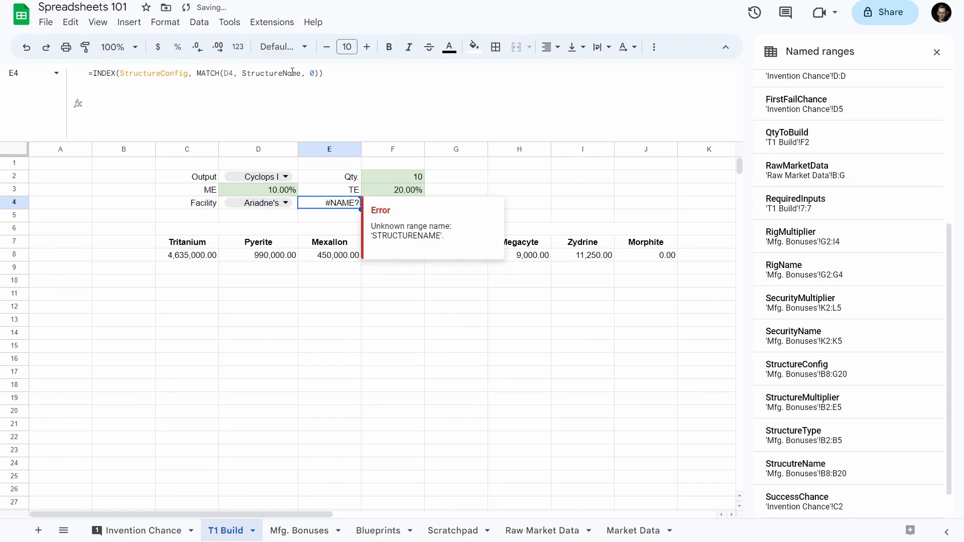
# - Add a second MATCH as the column argument of INDEX in the E4 formula, with "ME" as its search key
pyautogui.click(266, 78)
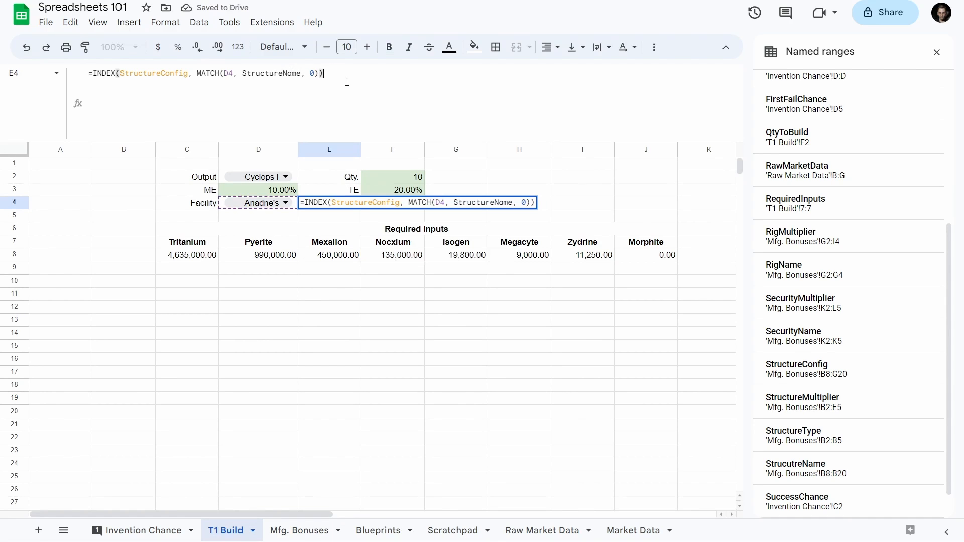
pyautogui.click(347, 82)
pyautogui.write(',')
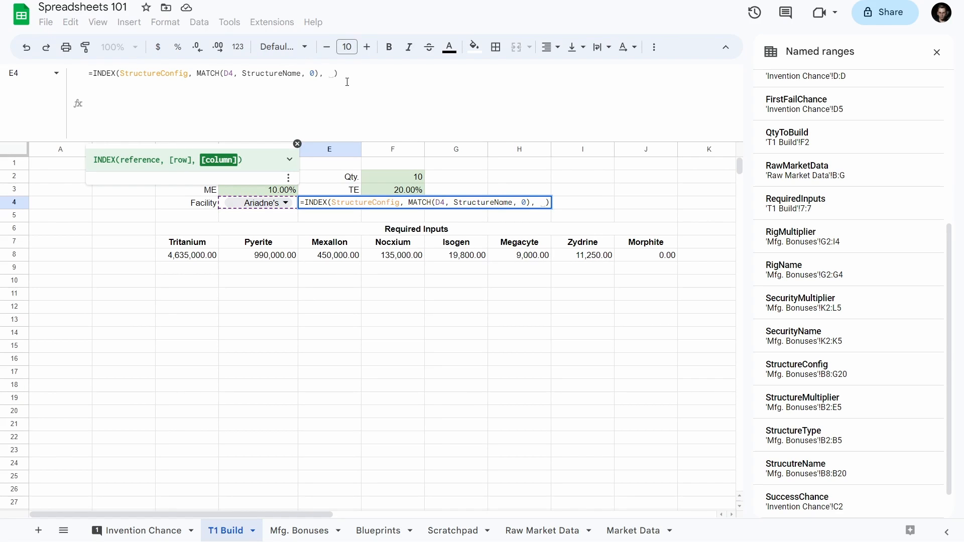
pyautogui.write('MATCH(')
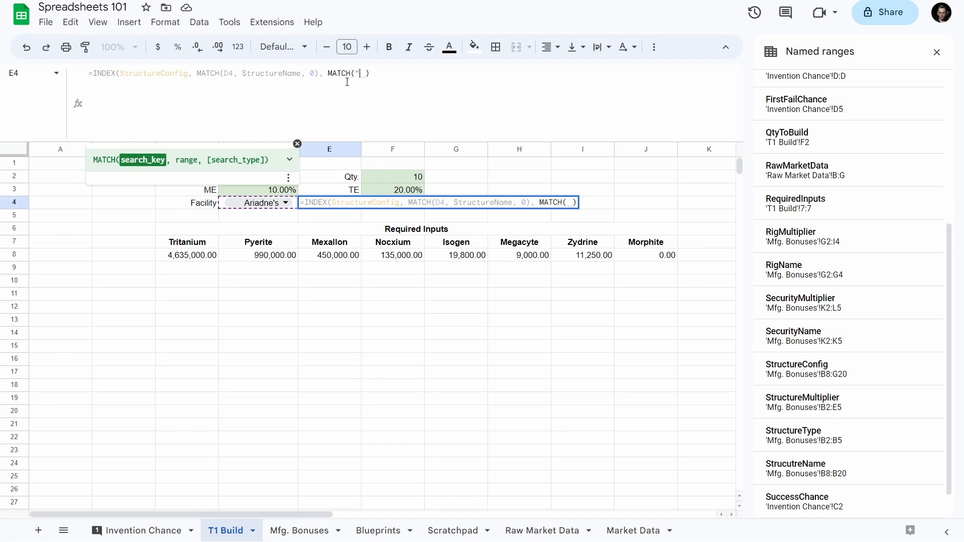
pyautogui.write('"')
pyautogui.write('Bonu')
pyautogui.press('BackSpace')
pyautogui.press('BackSpace')
pyautogui.press('BackSpace')
pyautogui.press('BackSpace')
pyautogui.write('ME')
pyautogui.write(' B')
pyautogui.press('BackSpace')
pyautogui.press('BackSpace')
pyautogui.write('",')
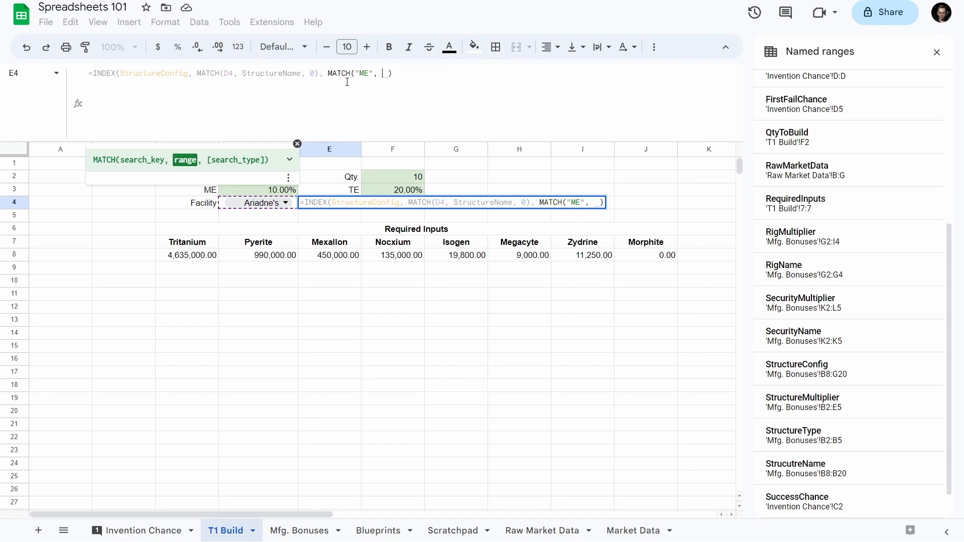
pyautogui.write('Strucure')
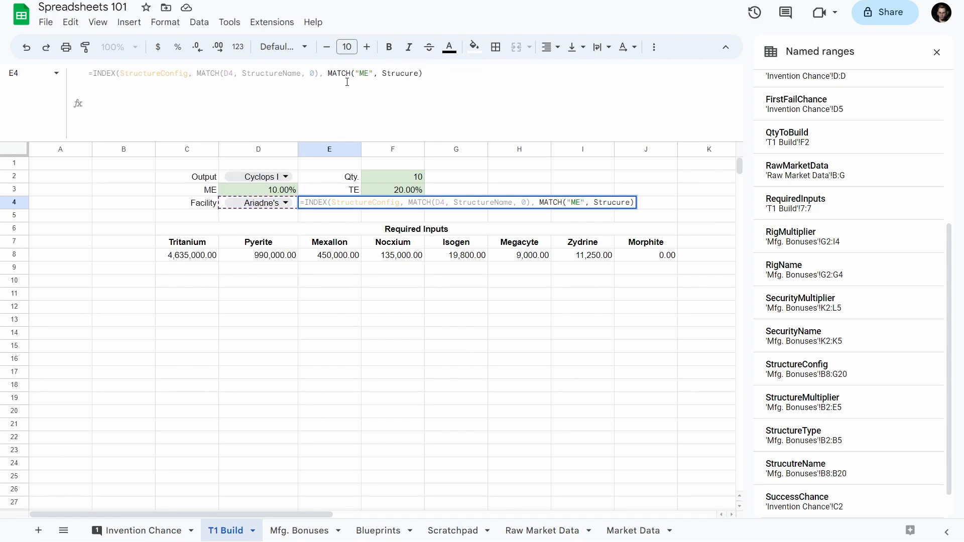
pyautogui.press('BackSpace')
pyautogui.press('BackSpace')
pyautogui.press('BackSpace')
pyautogui.press('BackSpace')
pyautogui.press('BackSpace')
pyautogui.press('BackSpace')
pyautogui.press('BackSpace')
pyautogui.press('BackSpace')
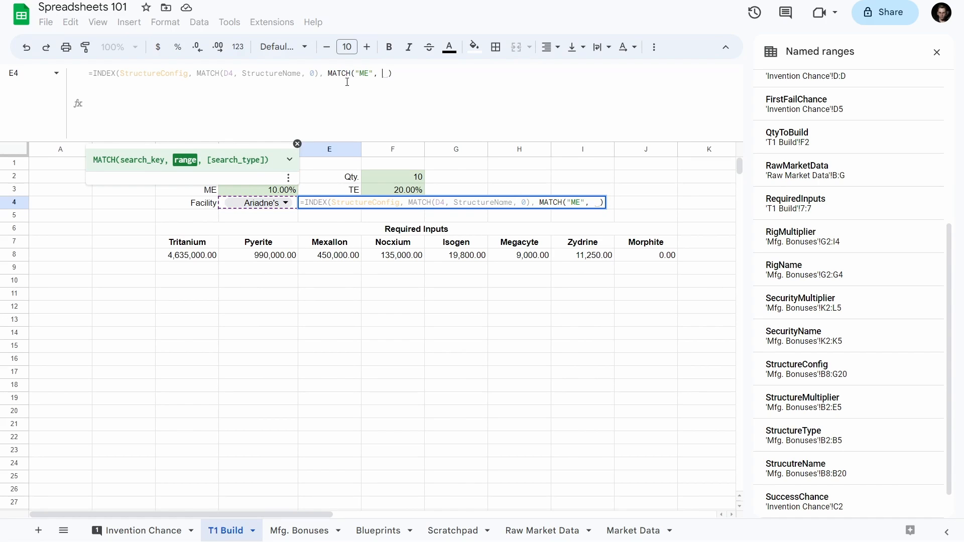
# - Complete the "ME" MATCH in the E4 formula with StructureConfig as its range and 0 as the search type
pyautogui.write('Struc')
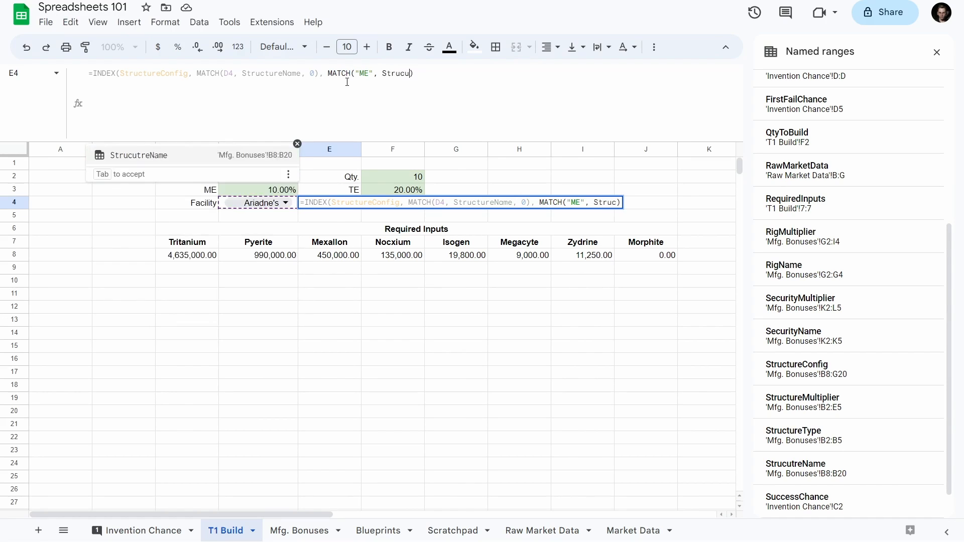
pyautogui.press('BackSpace')
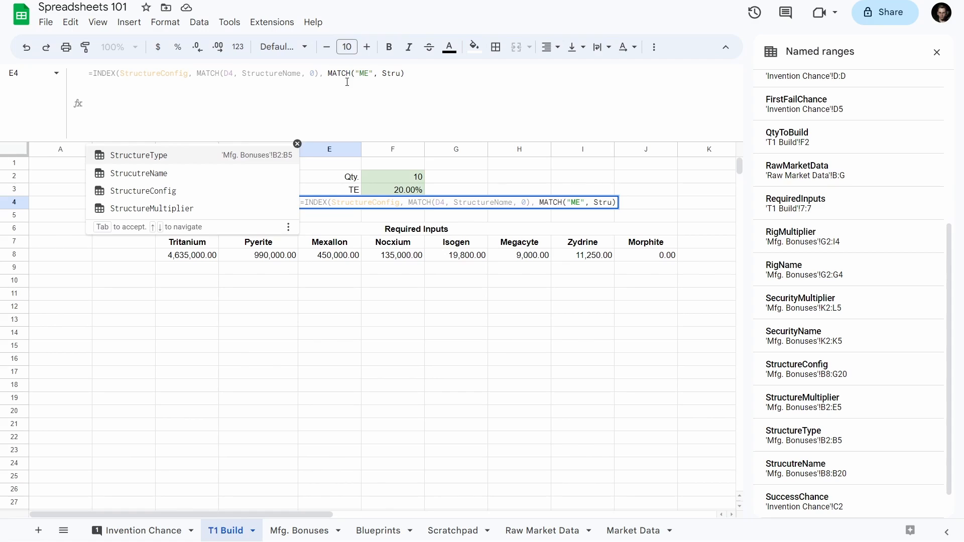
pyautogui.press('Down')
pyautogui.press('Down')
pyautogui.press('Tab')
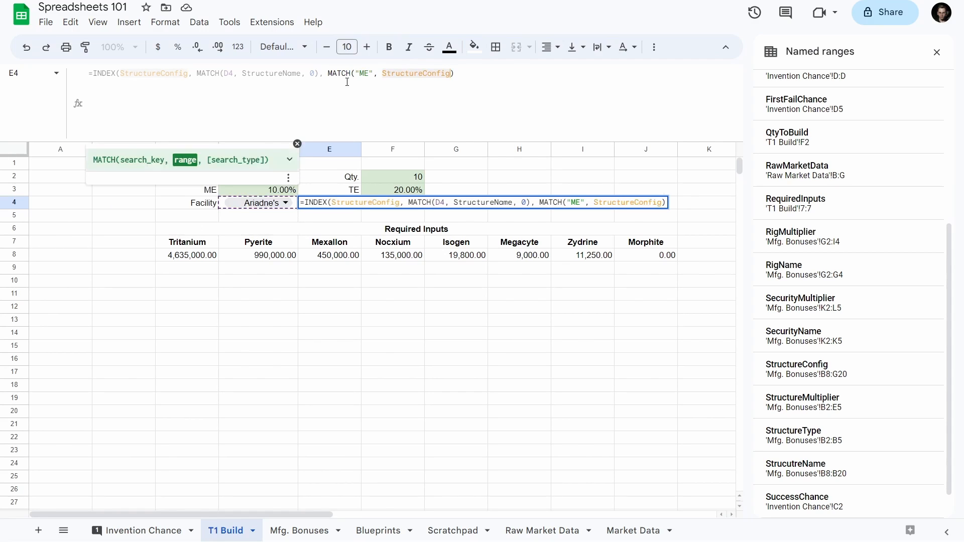
pyautogui.write(', 0)')
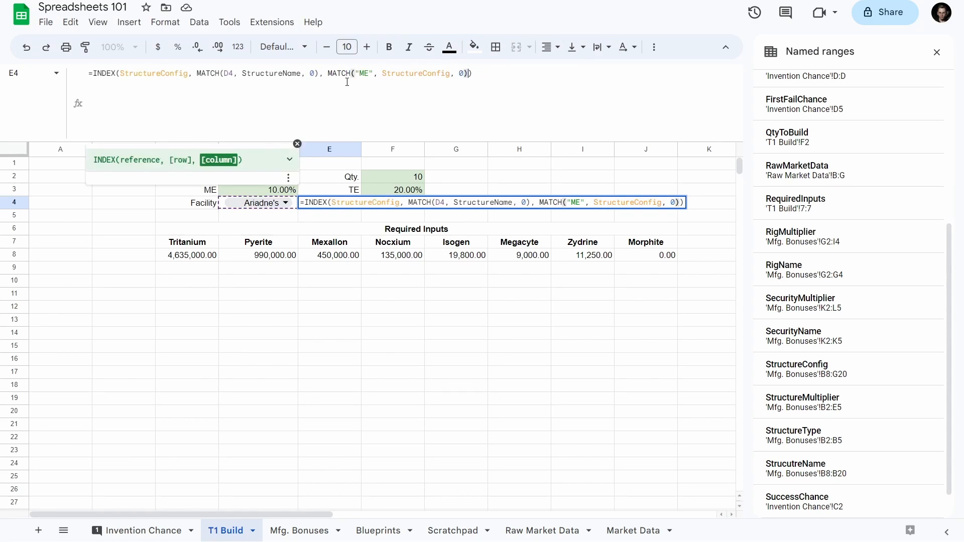
# - Commit the INDEX/MATCH formula in E4 of T1 Build and check the structure name column on the Mfg. Bonuses sheet
pyautogui.press('Return')
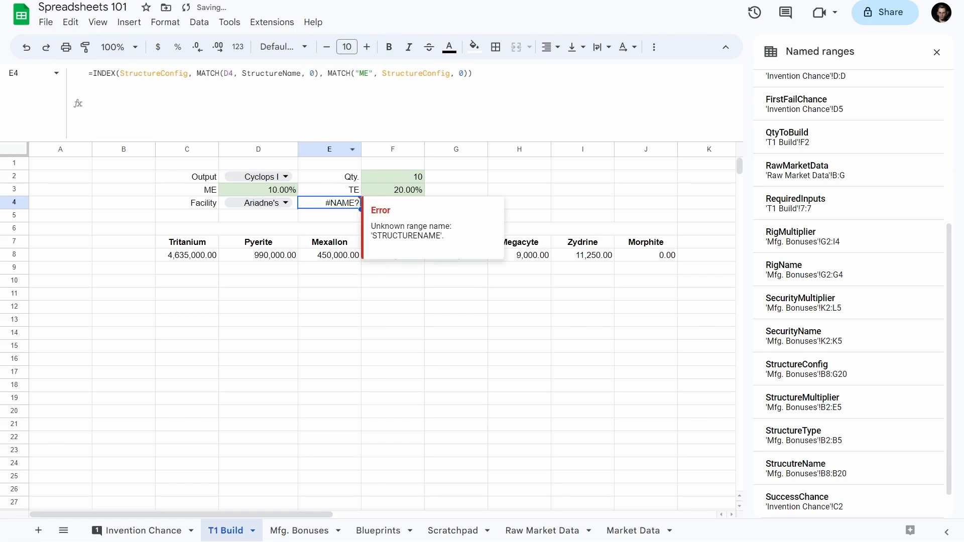
pyautogui.click(301, 531)
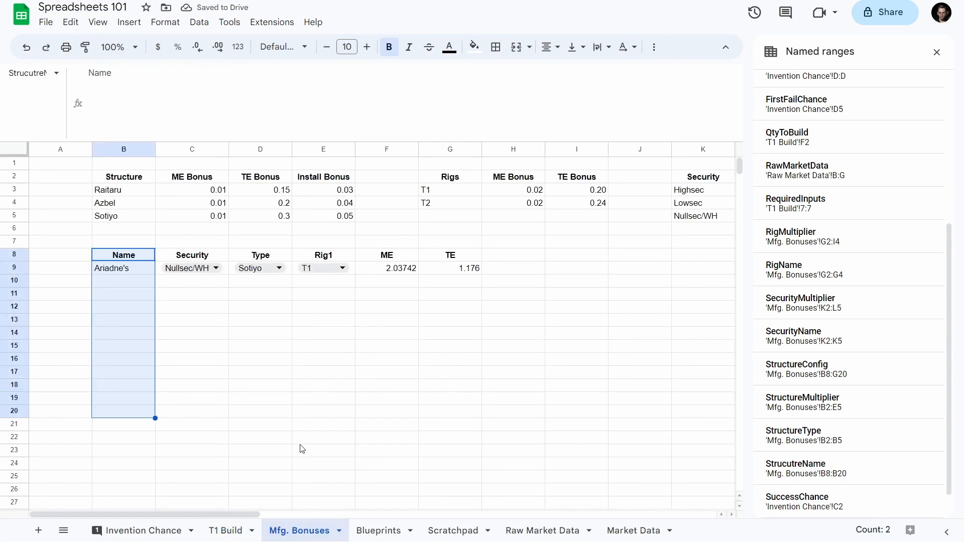
pyautogui.click(222, 532)
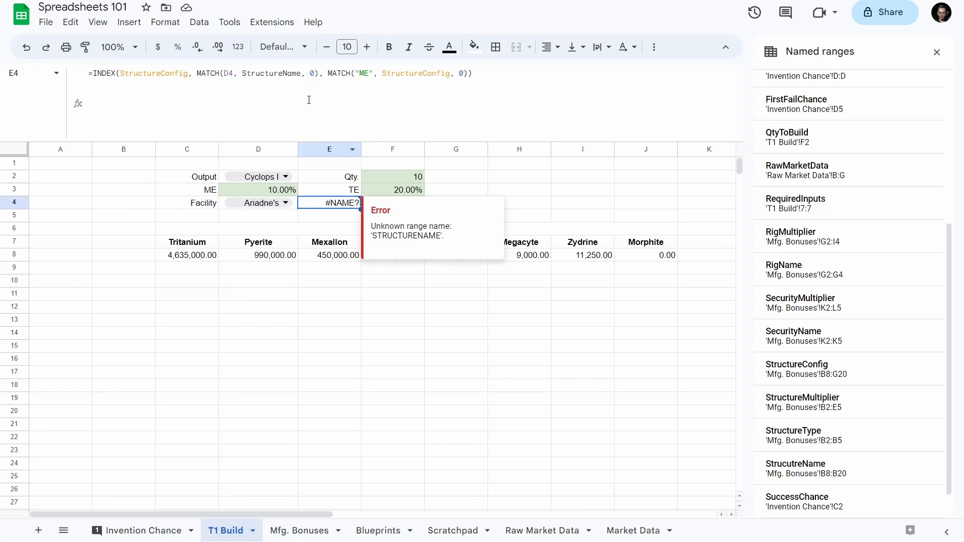
# - Review the MATCH arguments in E4's formula and change the "ME" MATCH range to StructureConfigHeader
pyautogui.click(230, 74)
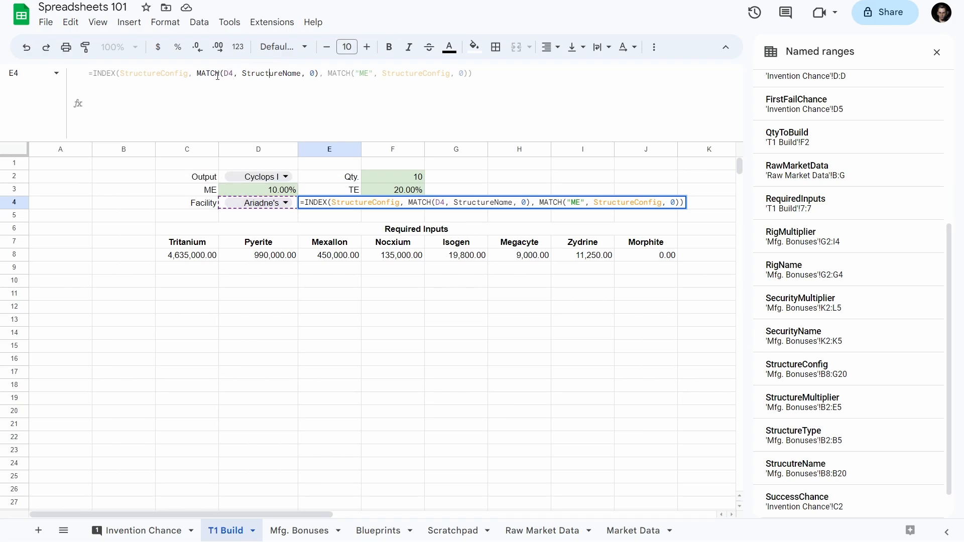
pyautogui.moveTo(197, 75); pyautogui.dragTo(318, 77)
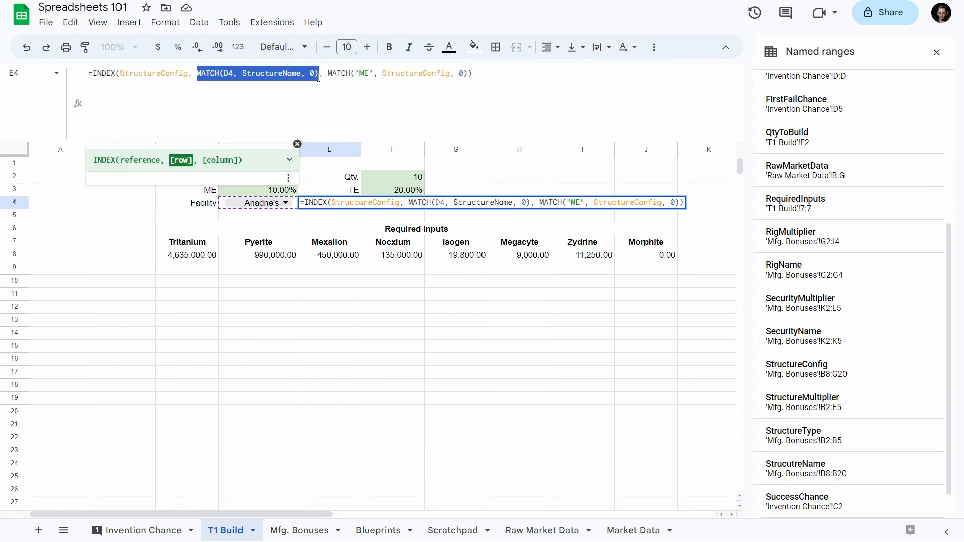
pyautogui.click(255, 74)
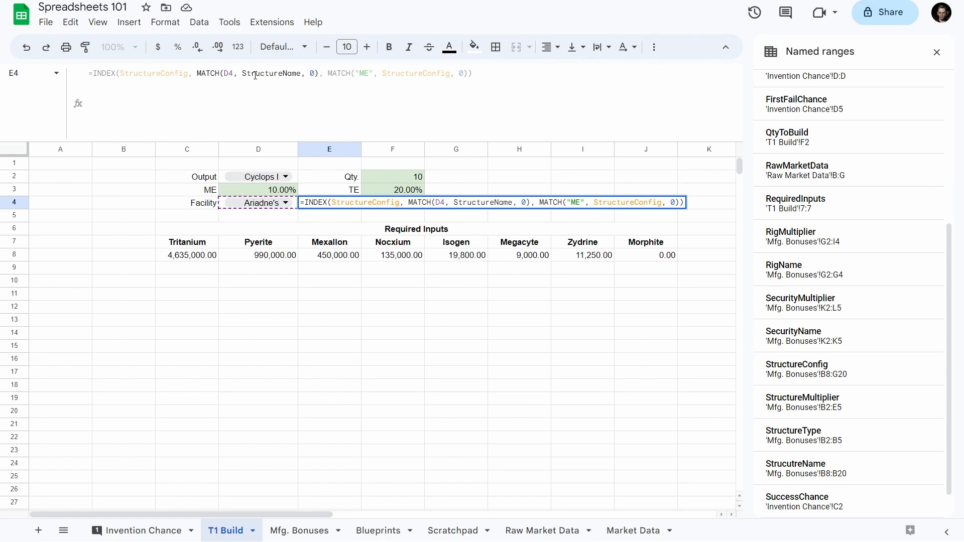
pyautogui.click(227, 75)
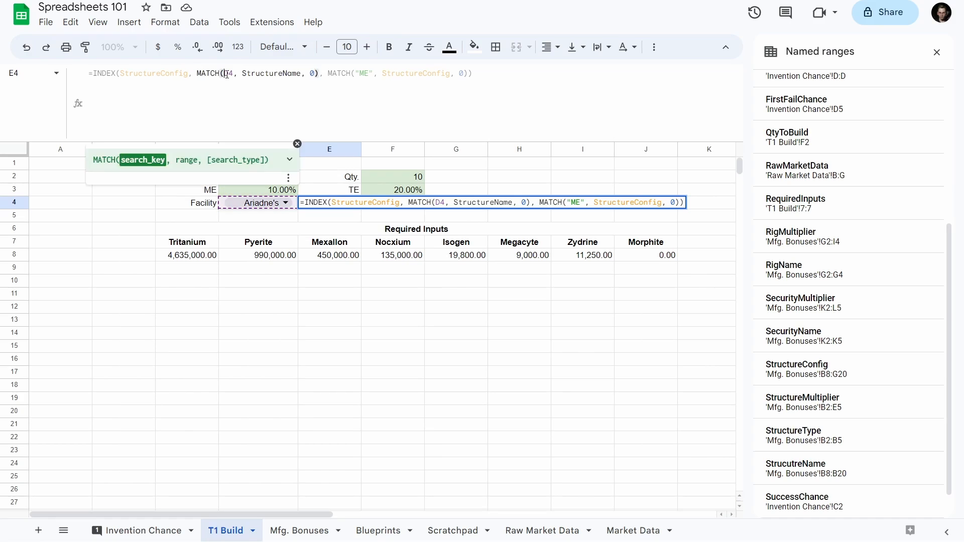
pyautogui.click(287, 74)
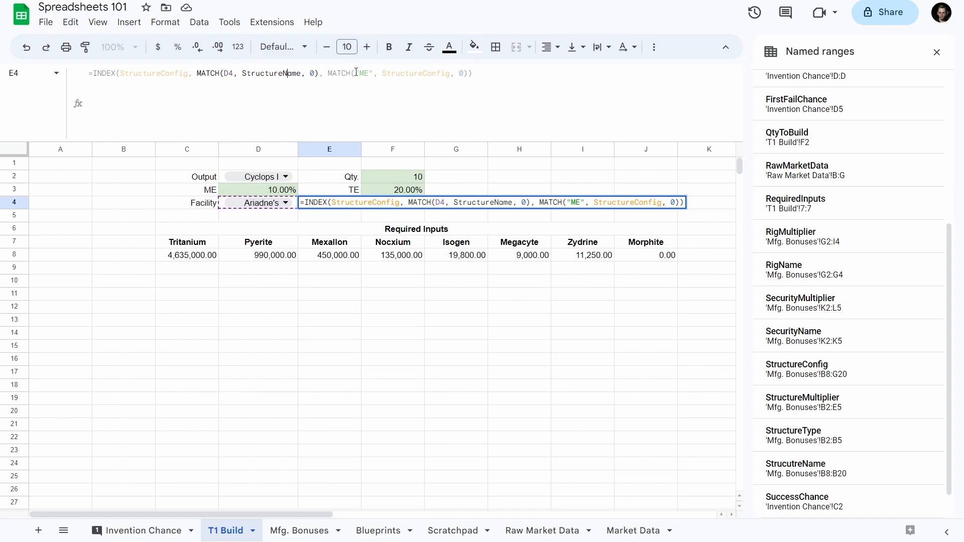
pyautogui.click(364, 74)
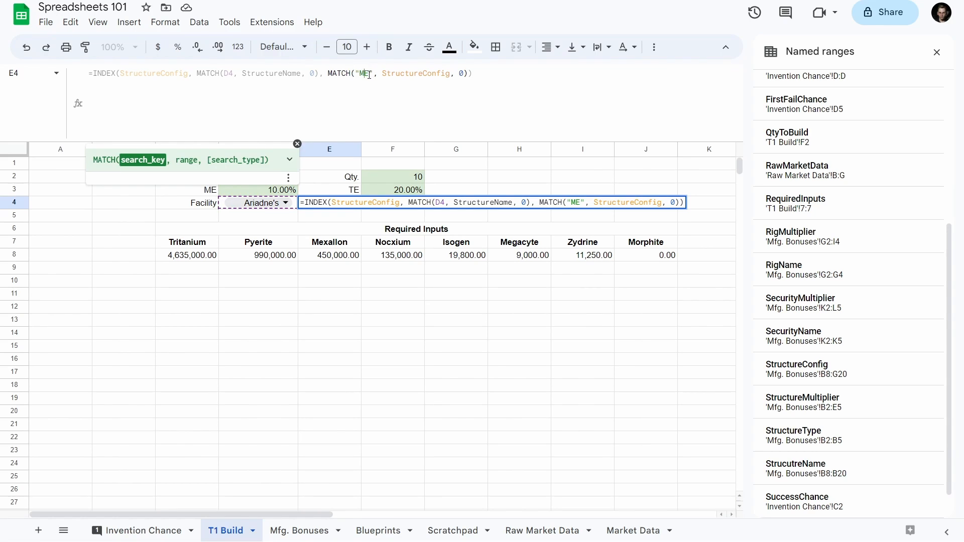
pyautogui.click(412, 74)
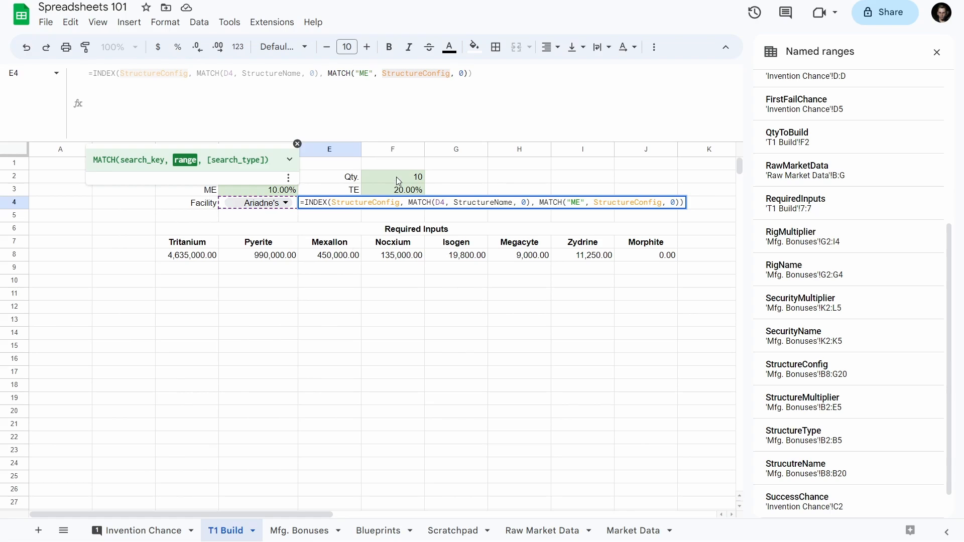
pyautogui.write('Header')
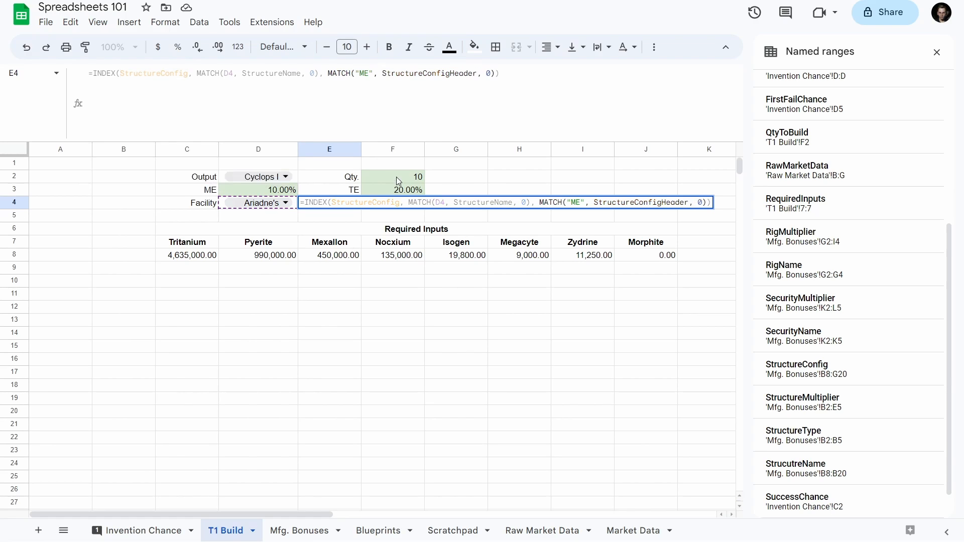
pyautogui.press('Return')
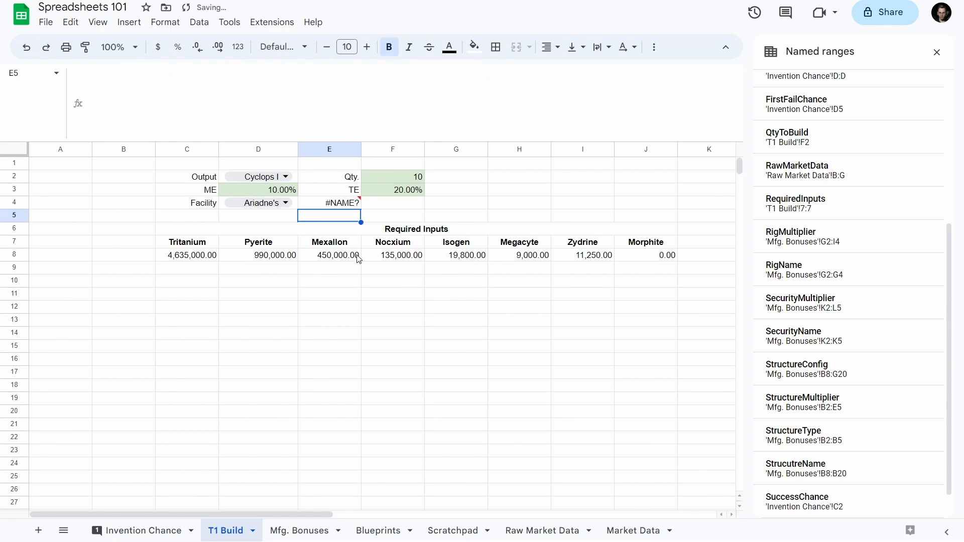
# - On the Mfg. Bonuses sheet, define the structure table's header row B8:G8 as the named range StructureConfigHeader
pyautogui.click(299, 531)
pyautogui.moveTo(123, 255); pyautogui.dragTo(442, 257)
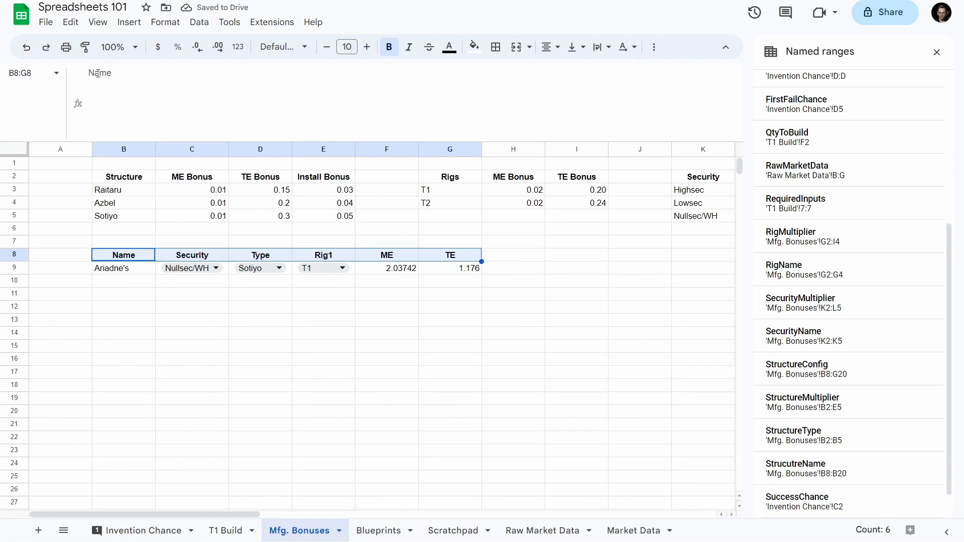
pyautogui.click(21, 71)
pyautogui.write('Struc')
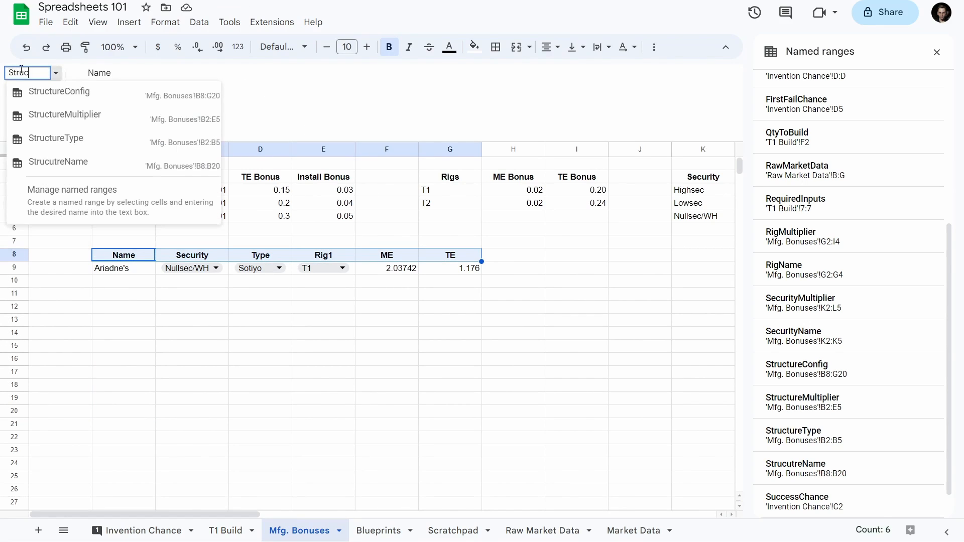
pyautogui.write('tureConfigHeader')
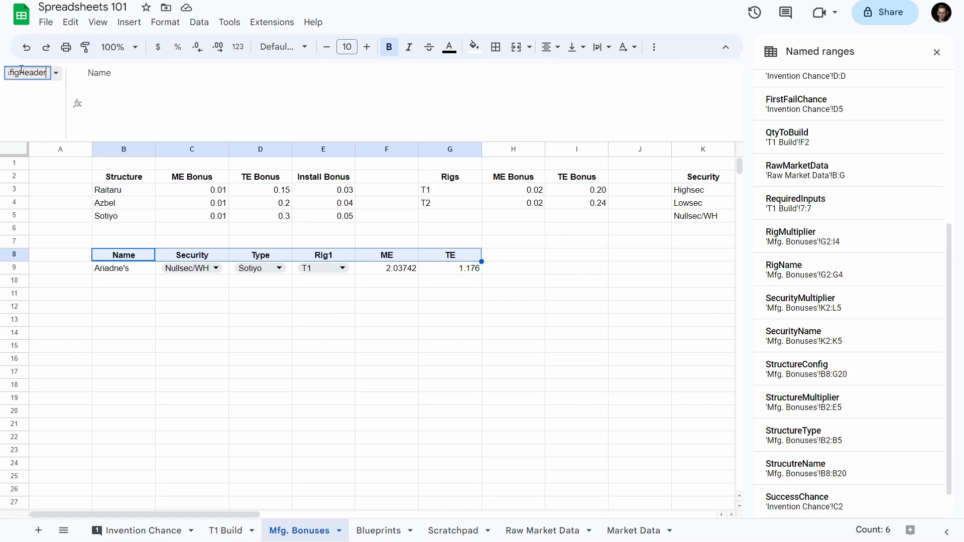
pyautogui.press('Return')
# - Re-enter StructureName as the range of the row MATCH in E4's formula on the T1 Build sheet
pyautogui.click(232, 533)
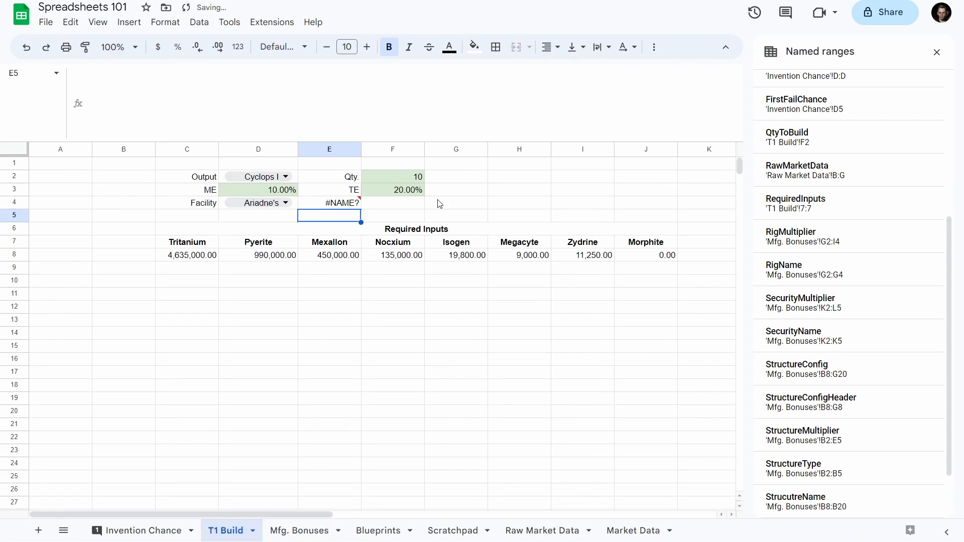
pyautogui.click(346, 203)
pyautogui.click(475, 71)
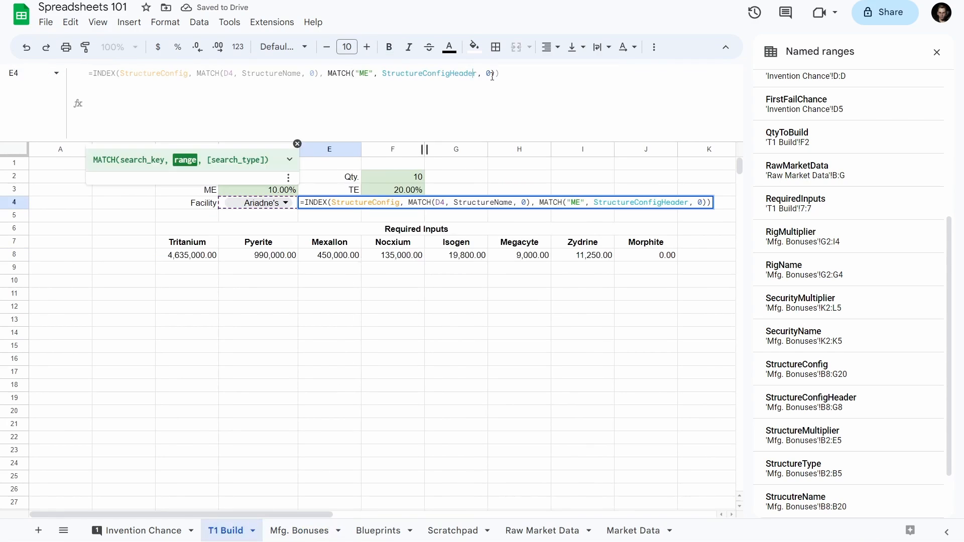
pyautogui.press('Escape')
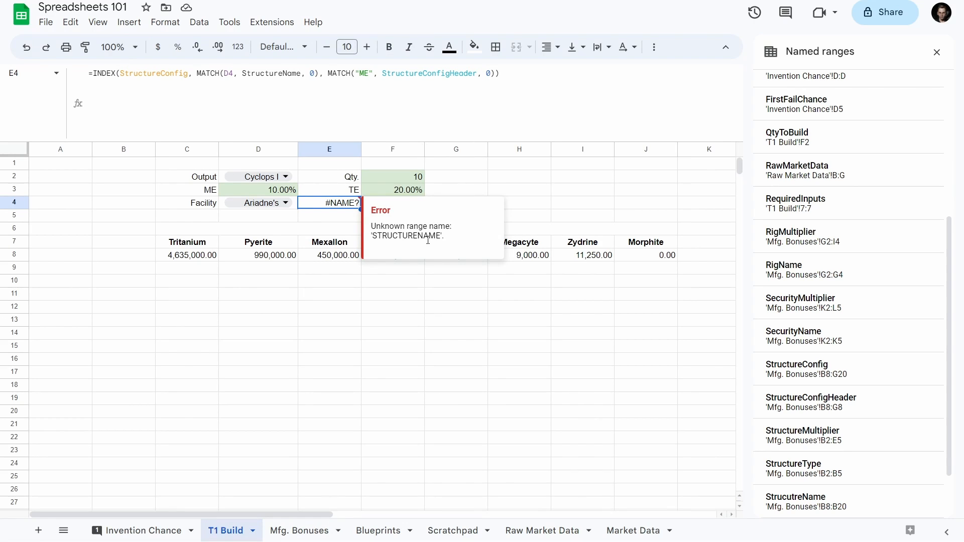
pyautogui.click(261, 75)
pyautogui.doubleClick(260, 75)
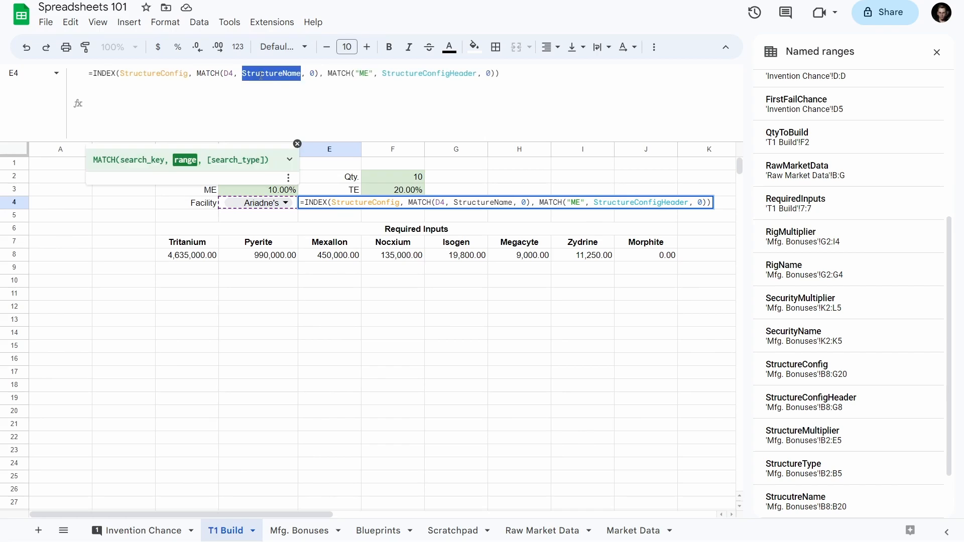
pyautogui.write('StructureName')
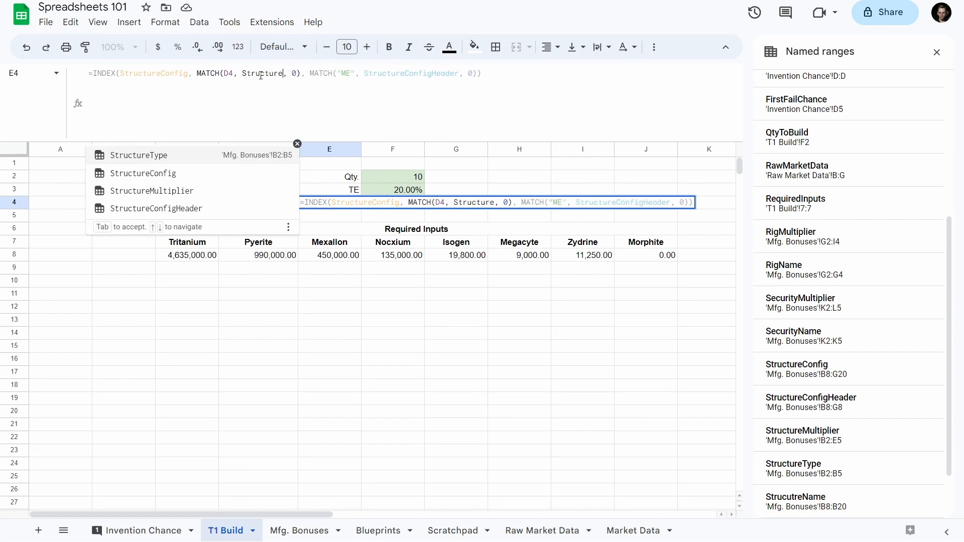
pyautogui.press('Return')
pyautogui.press('Up')
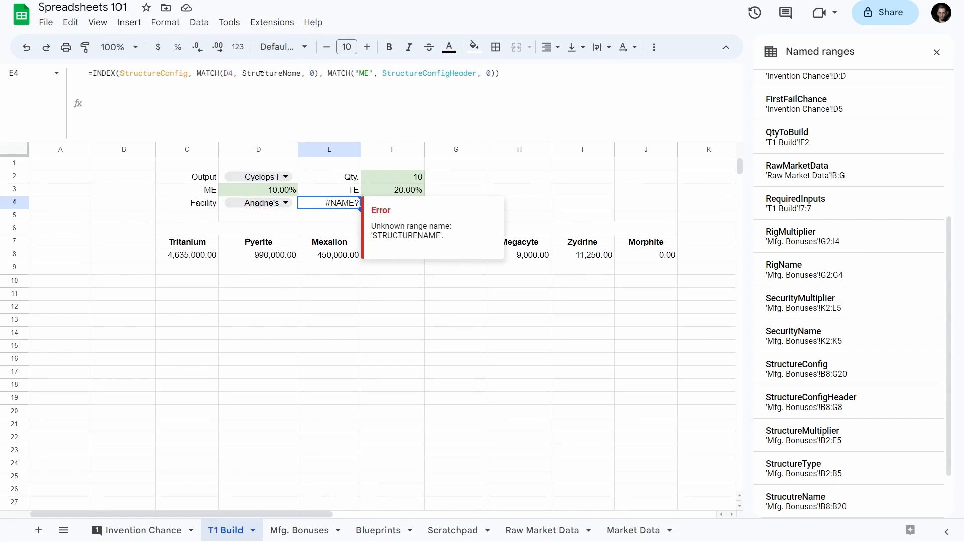
# - On the Mfg. Bonuses sheet, rename the named range covering B8:B20 to StructureName
pyautogui.click(300, 531)
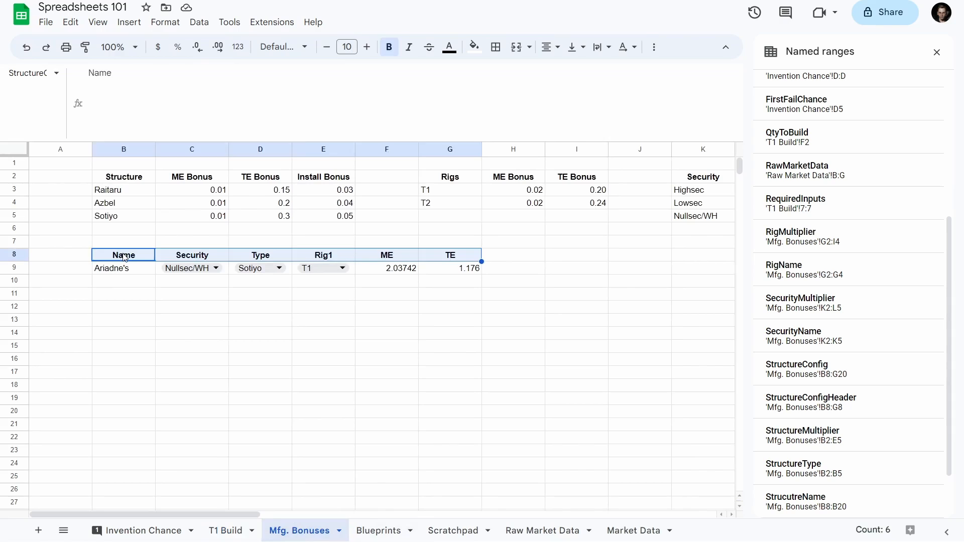
pyautogui.click(125, 268)
pyautogui.click(124, 256)
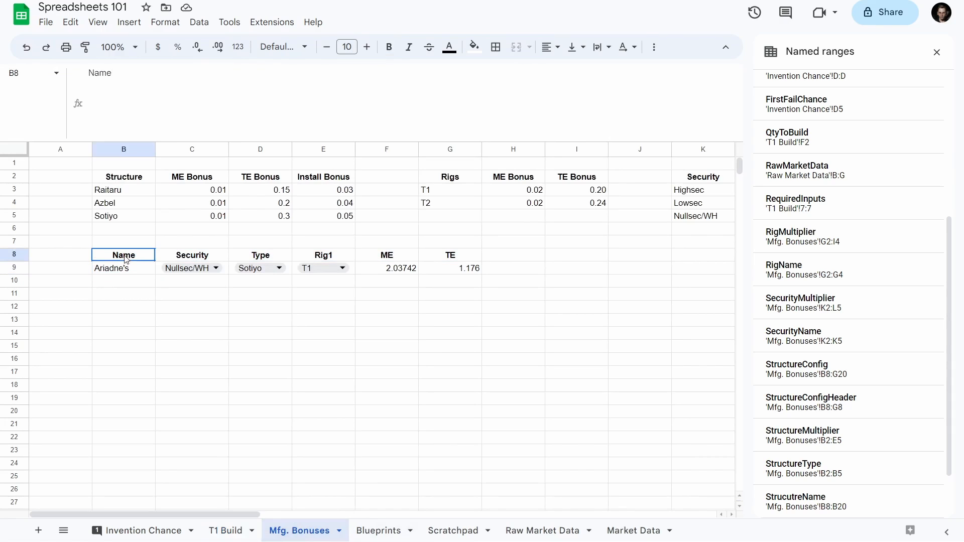
pyautogui.keyDown('shift'); pyautogui.click(121, 412); pyautogui.keyUp('shift')
pyautogui.click(37, 74)
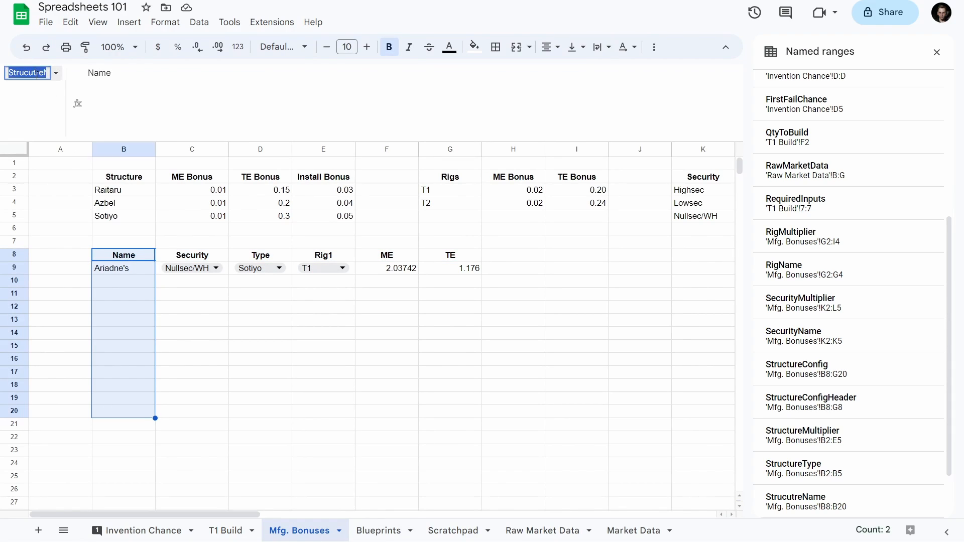
pyautogui.write('Structu')
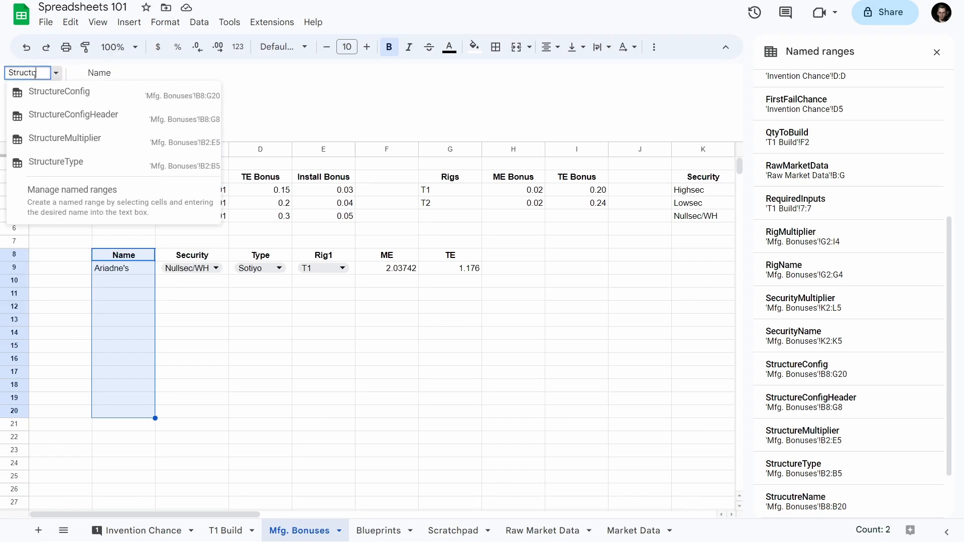
pyautogui.write('reName')
pyautogui.press('Return')
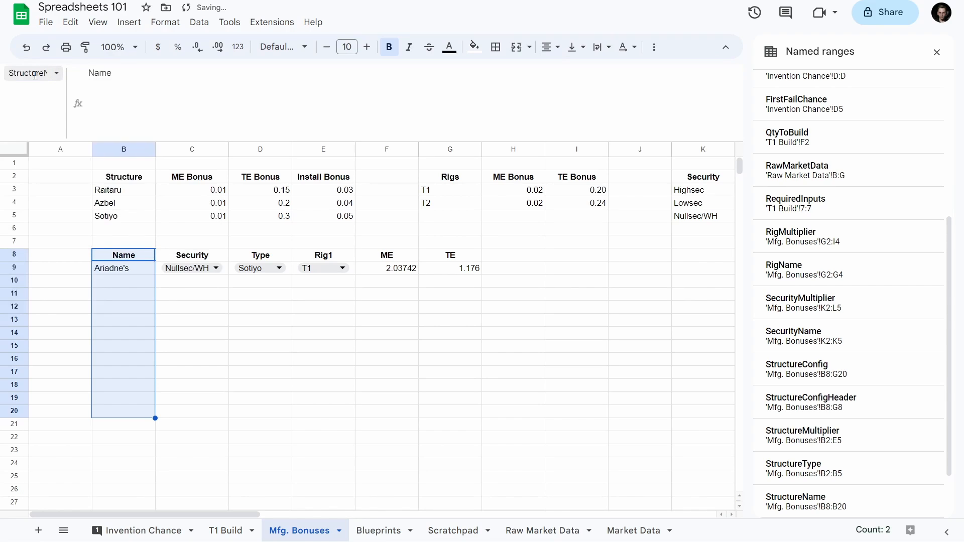
# - Copy the row MATCH from E4's formula on T1 Build into E5 as =MATCH(D4, StructureName, 0)
pyautogui.click(236, 530)
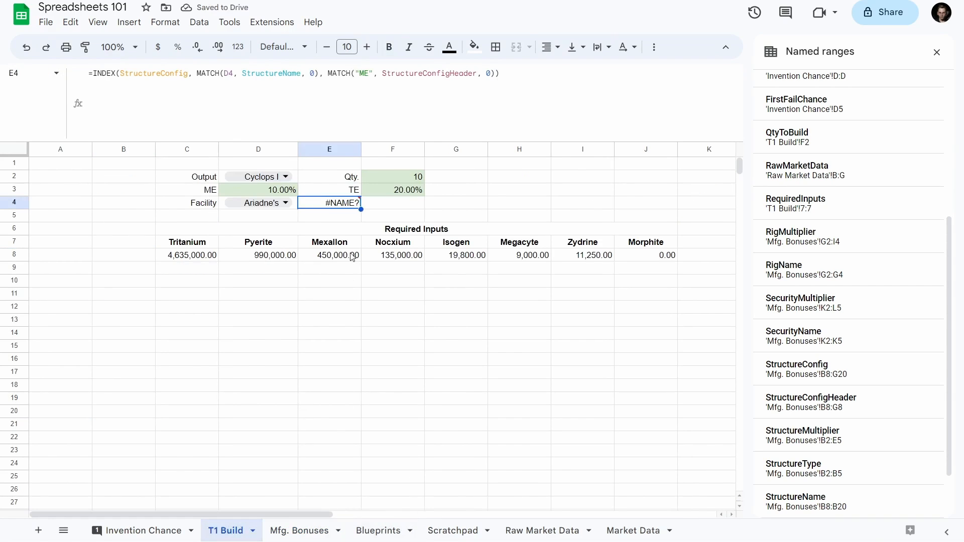
pyautogui.moveTo(341, 207)
pyautogui.moveTo(198, 74); pyautogui.dragTo(318, 74)
pyautogui.hotkey('ctrl', 'c')
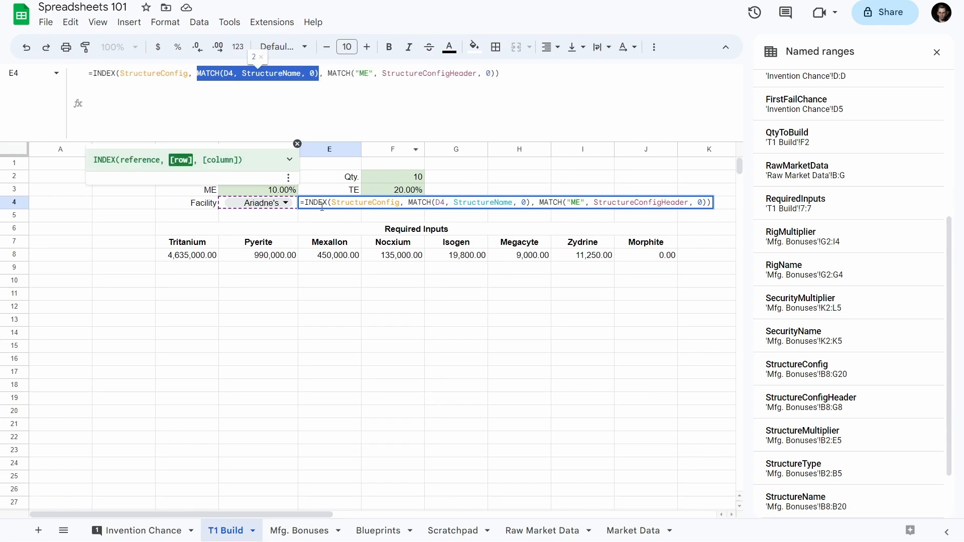
pyautogui.click(319, 216)
pyautogui.press('Escape')
pyautogui.click(317, 219)
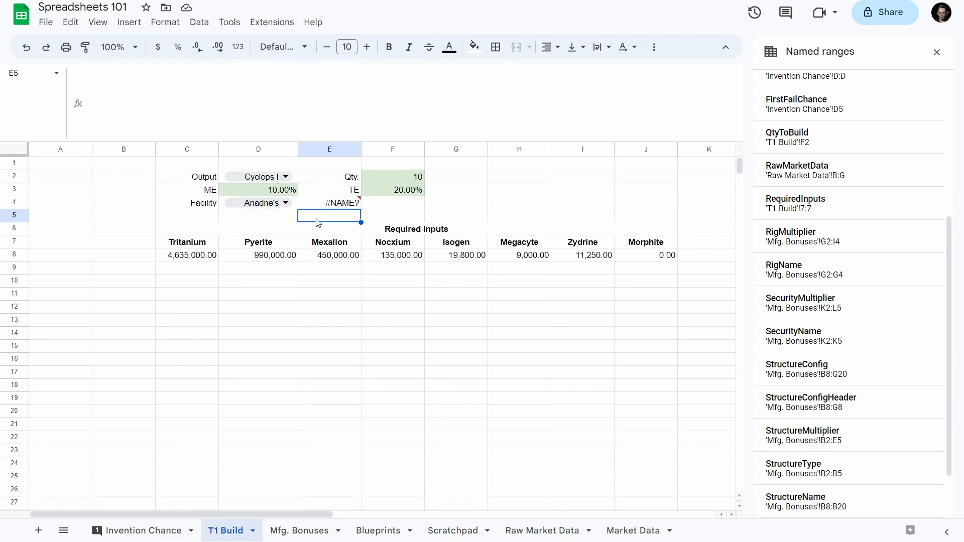
pyautogui.click(257, 97)
pyautogui.hotkey('ctrl', 'v')
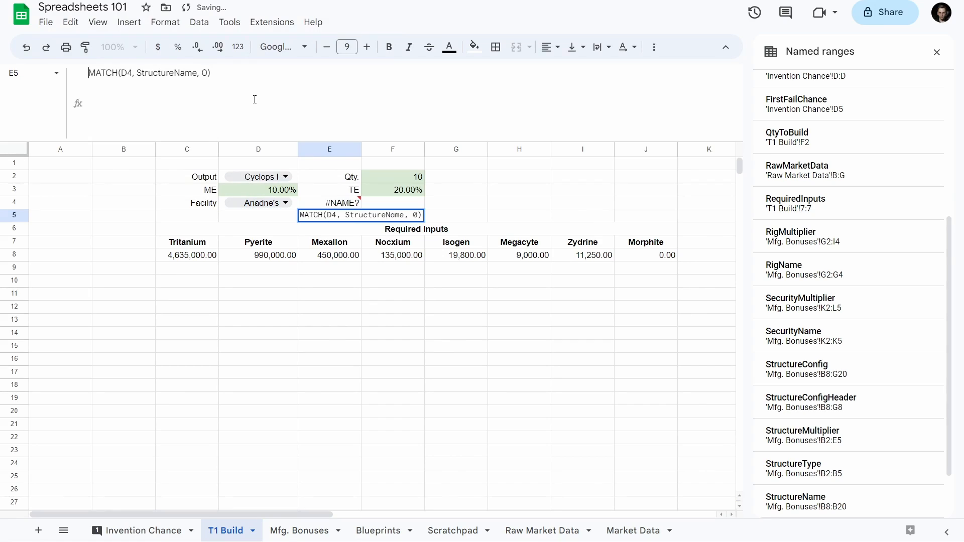
pyautogui.write('=')
pyautogui.press('Return')
pyautogui.press('Up')
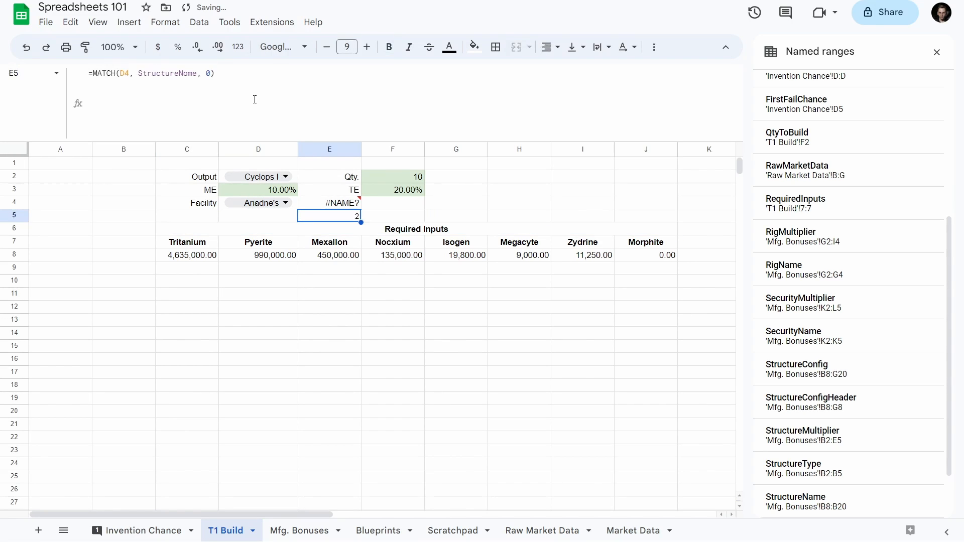
# - Copy the column MATCH("ME", StructureConfigHeader, 0) from E4's formula into F5 as a separate formula
pyautogui.press('Up')
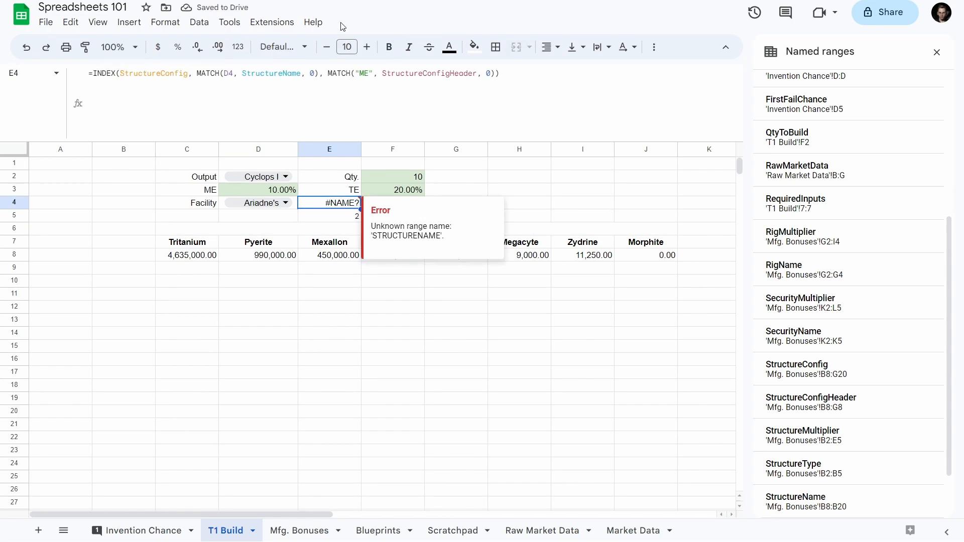
pyautogui.moveTo(328, 73); pyautogui.dragTo(497, 75)
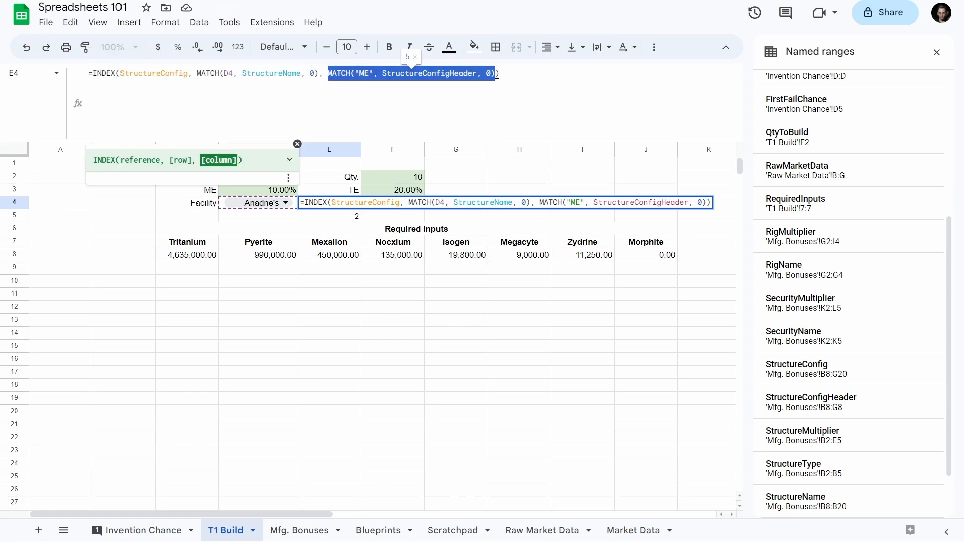
pyautogui.hotkey('ctrl', 'c')
pyautogui.press('Escape')
pyautogui.click(416, 216)
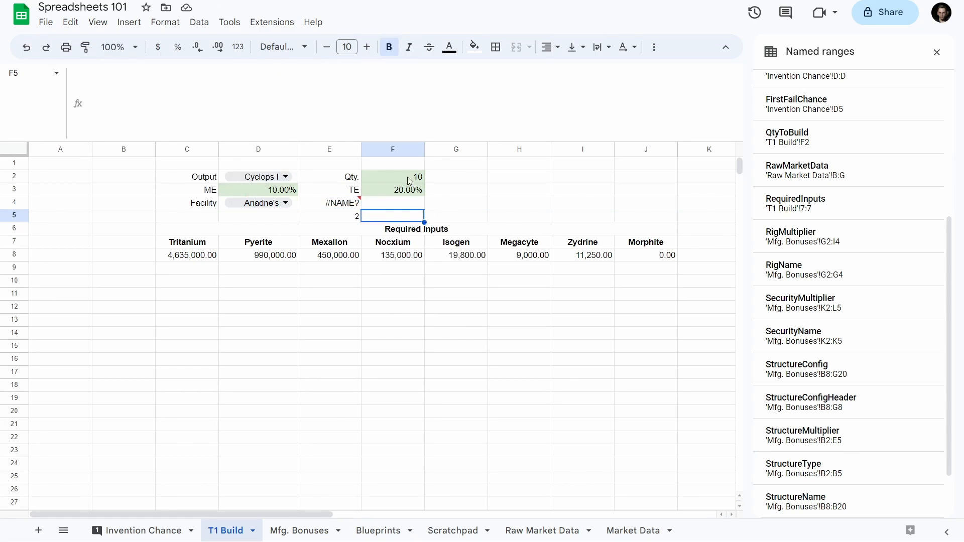
pyautogui.click(326, 83)
pyautogui.hotkey('ctrl', 'v')
pyautogui.press('Return')
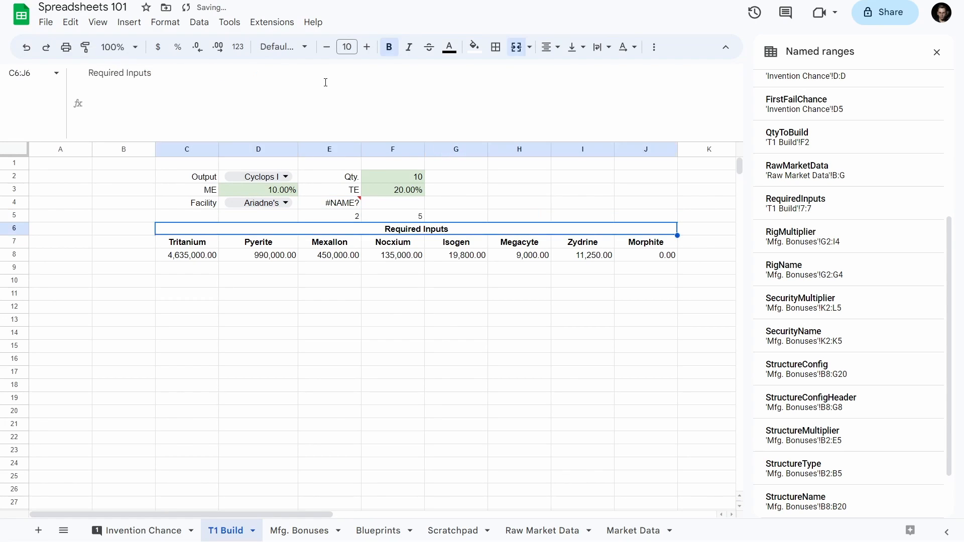
# - Compare E4's INDEX formula with the StructureConfig named range covering B8:G20 on the Mfg. Bonuses sheet
pyautogui.press('Up')
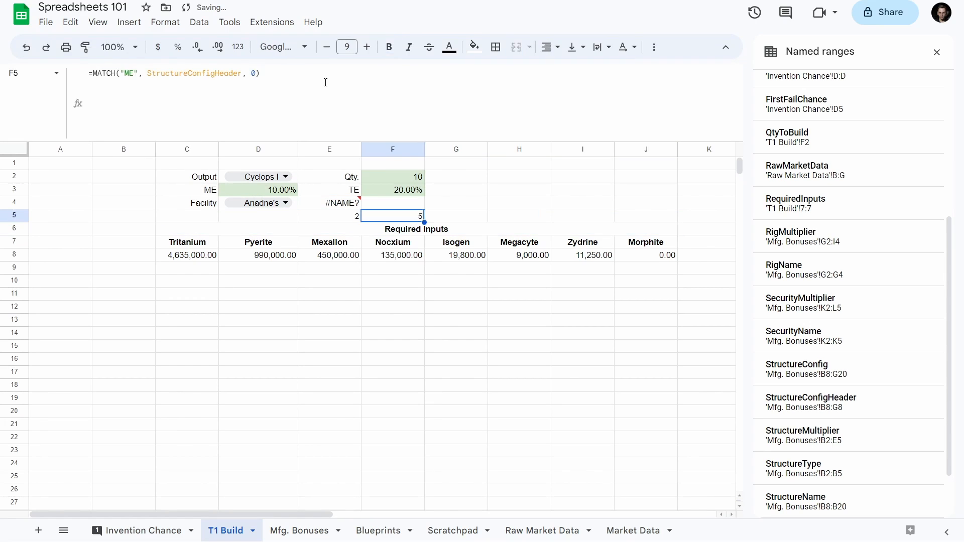
pyautogui.click(344, 206)
pyautogui.click(156, 73)
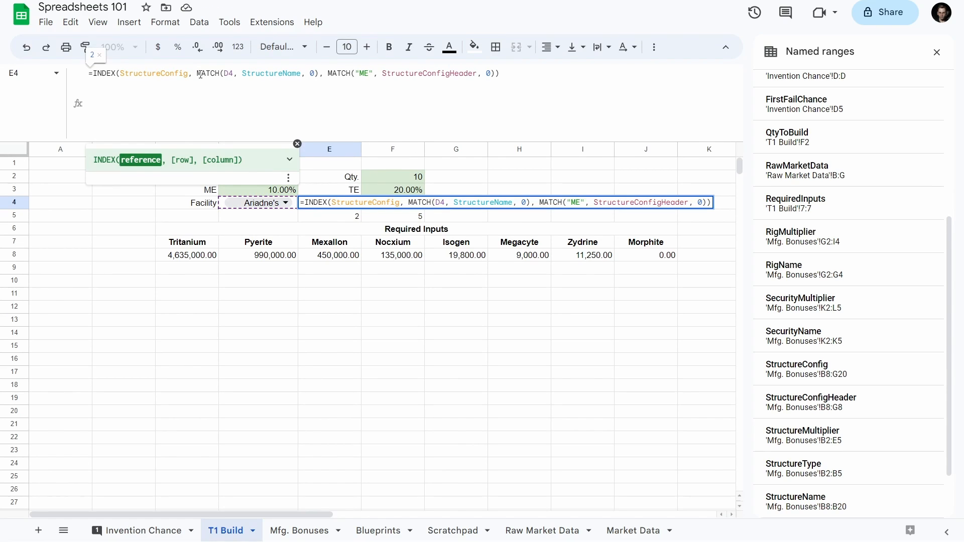
pyautogui.click(297, 529)
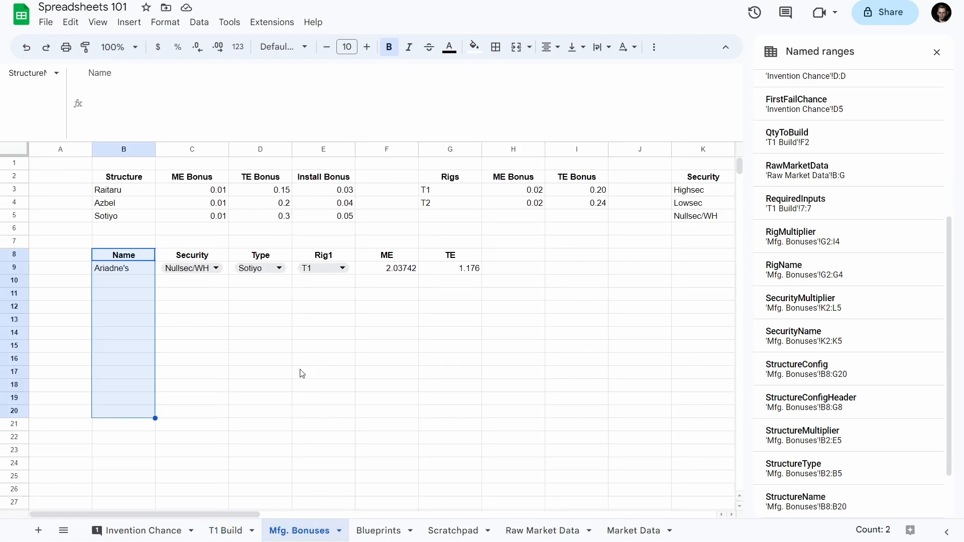
pyautogui.click(131, 268)
pyautogui.moveTo(128, 258); pyautogui.dragTo(461, 417)
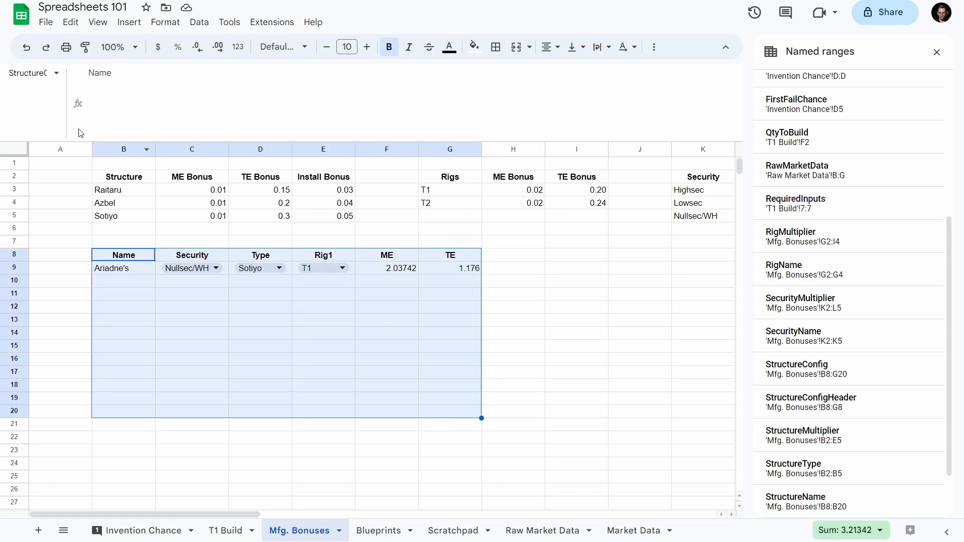
pyautogui.click(12, 73)
pyautogui.moveTo(29, 74); pyautogui.dragTo(46, 74)
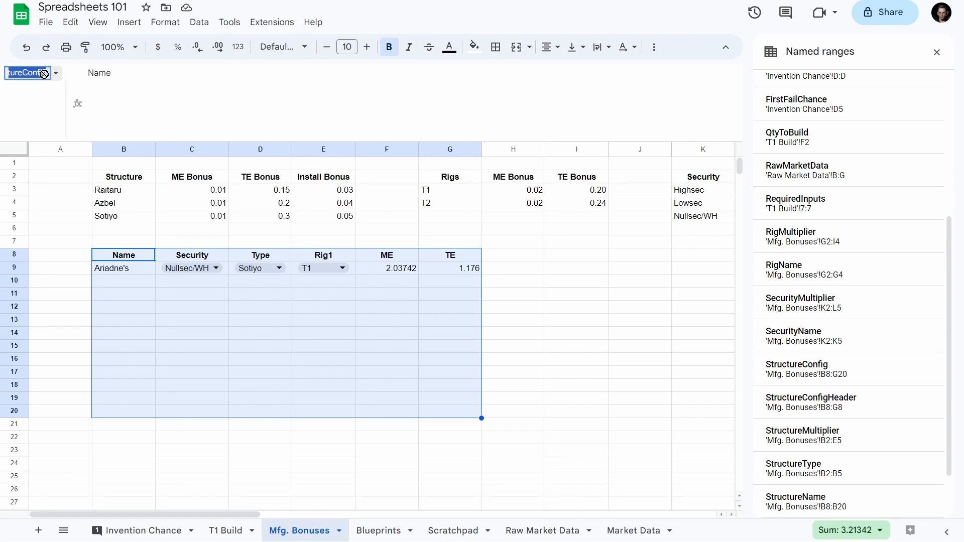
pyautogui.click(30, 76)
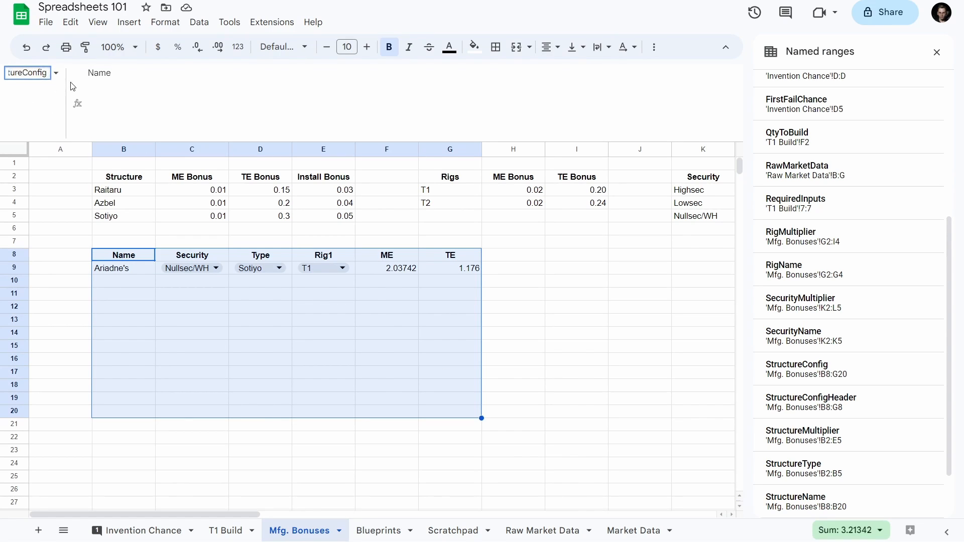
pyautogui.click(478, 284)
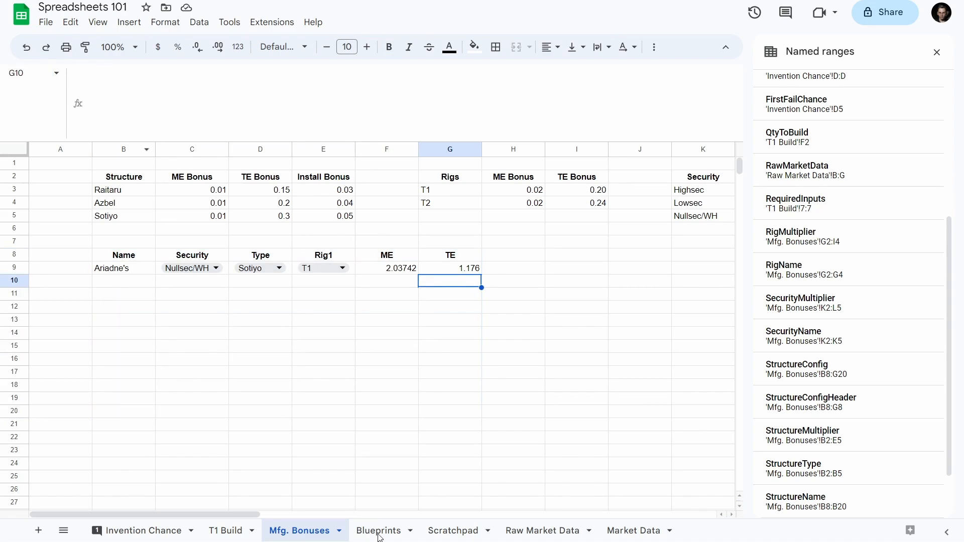
# - Inspect E4's error on T1 Build, then trace the facility's row across to its ME value on Mfg. Bonuses
pyautogui.click(232, 531)
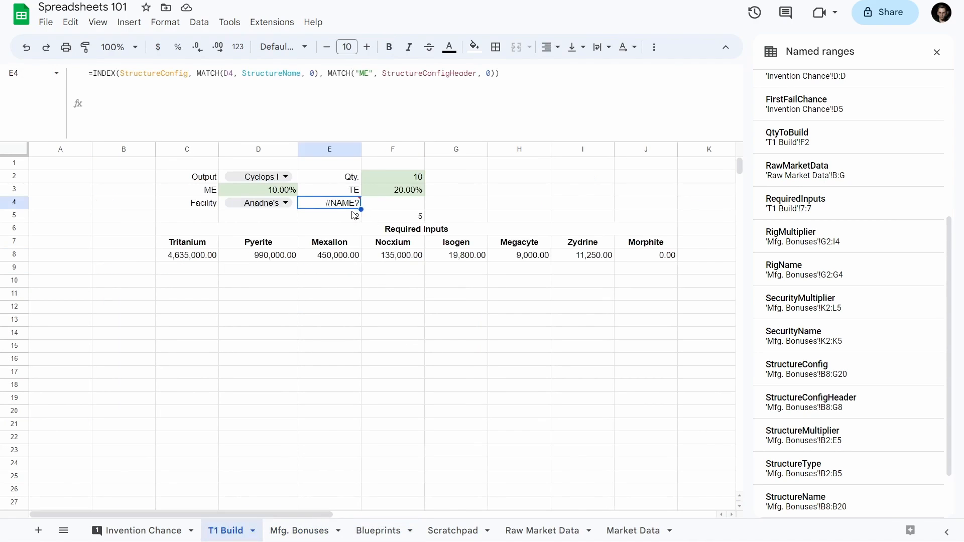
pyautogui.moveTo(342, 210)
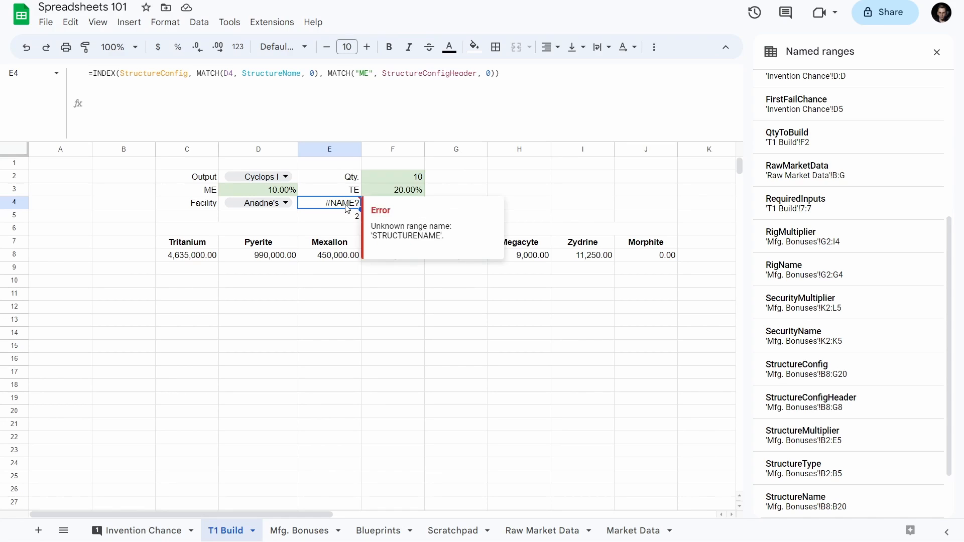
pyautogui.click(389, 217)
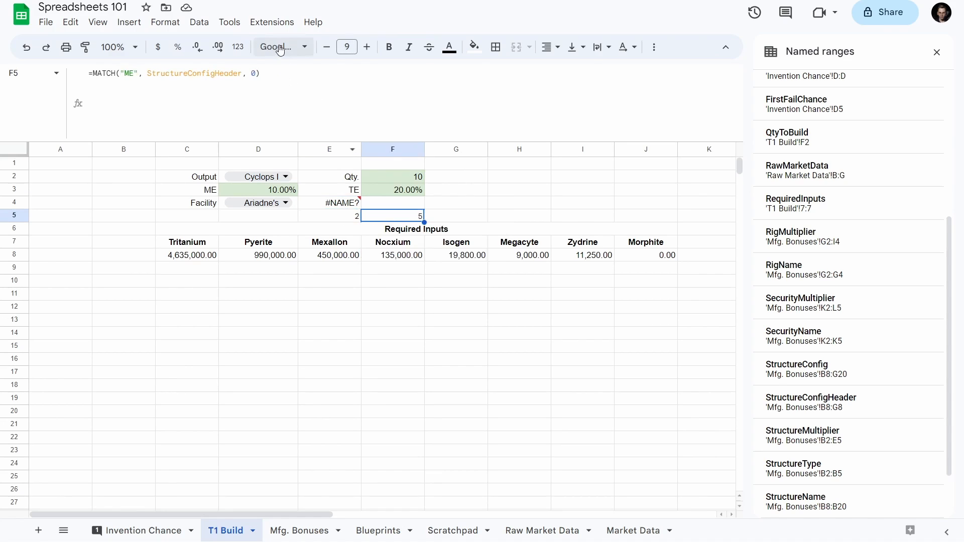
pyautogui.click(300, 531)
pyautogui.click(118, 258)
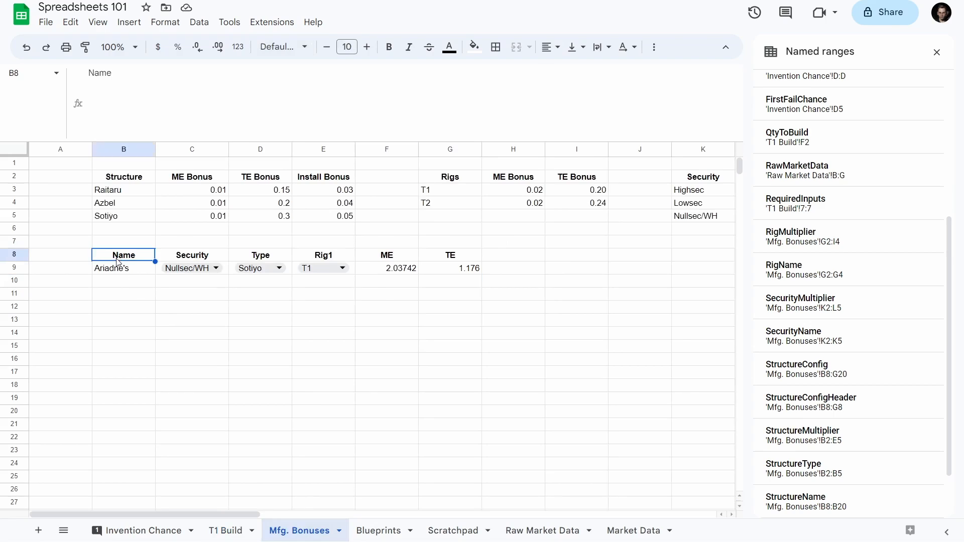
pyautogui.click(118, 262)
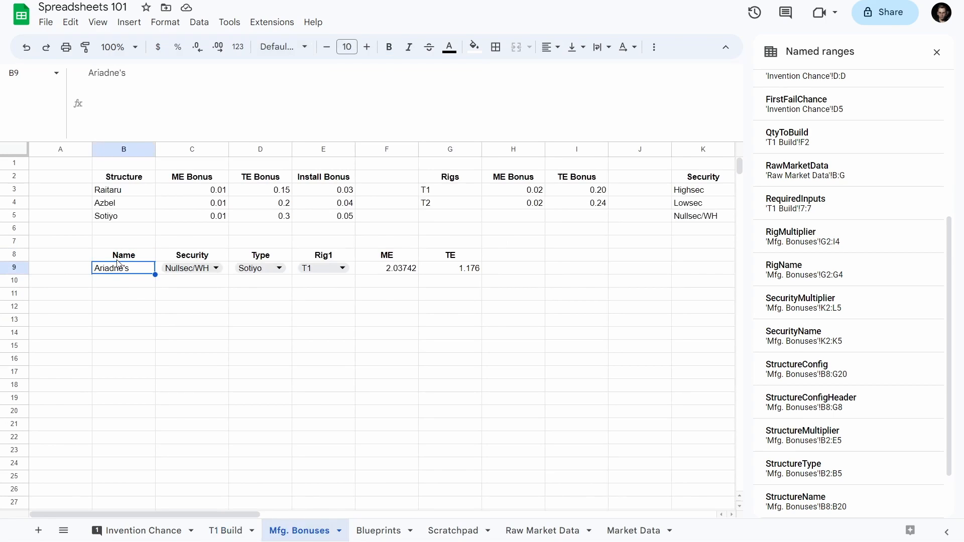
pyautogui.press('Right')
pyautogui.press('Right')
pyautogui.press('Right')
pyautogui.press('Right')
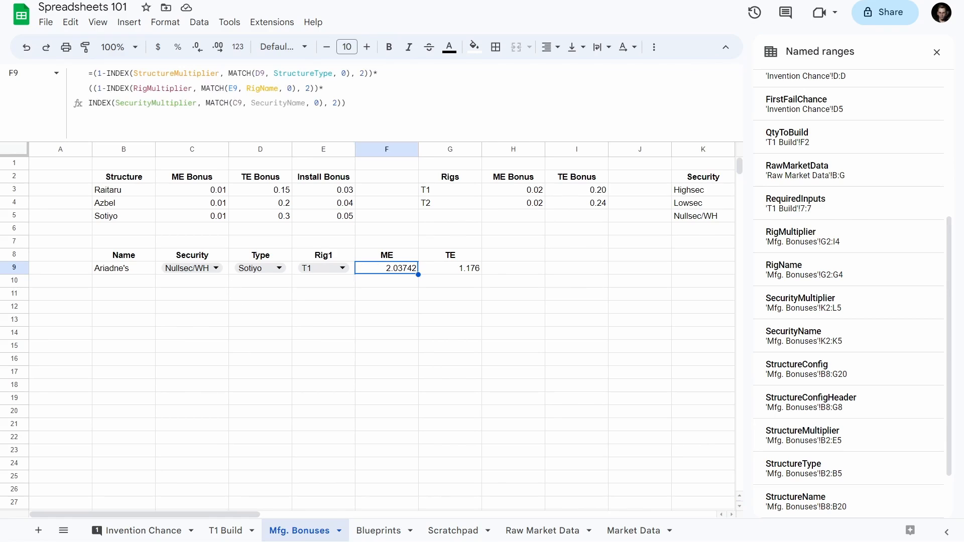
# - Insert E5 and F5 as the row and column arguments after StructureConfig in E4's INDEX formula on T1 Build
pyautogui.click(232, 531)
pyautogui.click(331, 201)
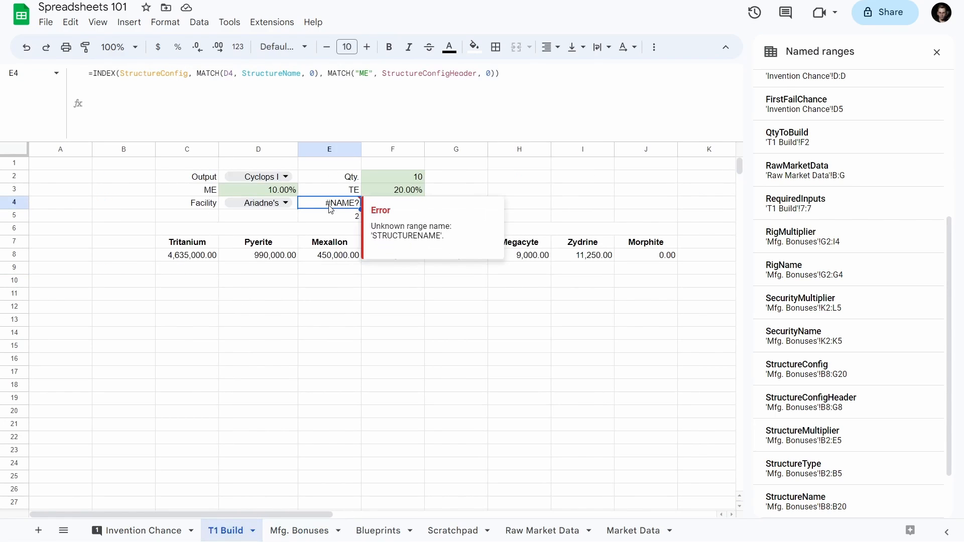
pyautogui.moveTo(345, 208)
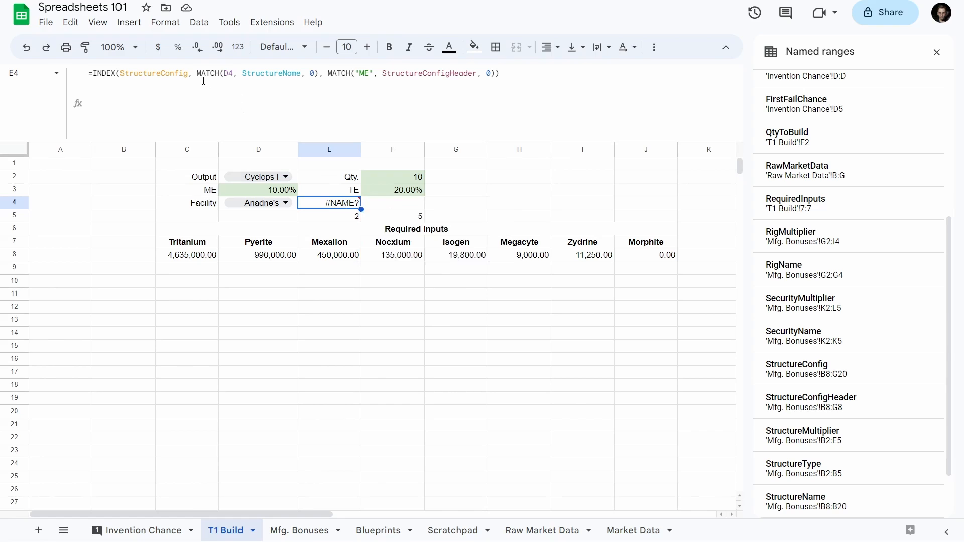
pyautogui.moveTo(197, 73); pyautogui.dragTo(492, 85)
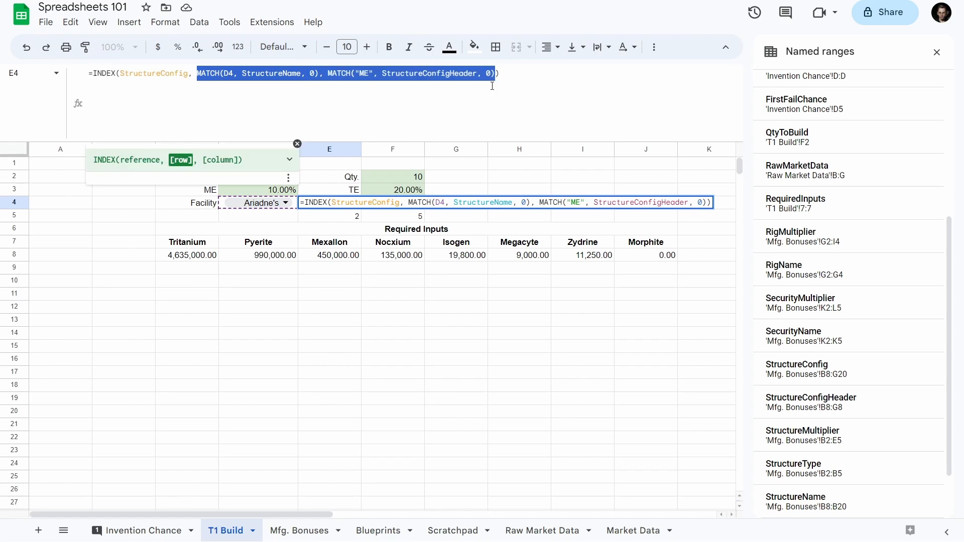
pyautogui.click(345, 219)
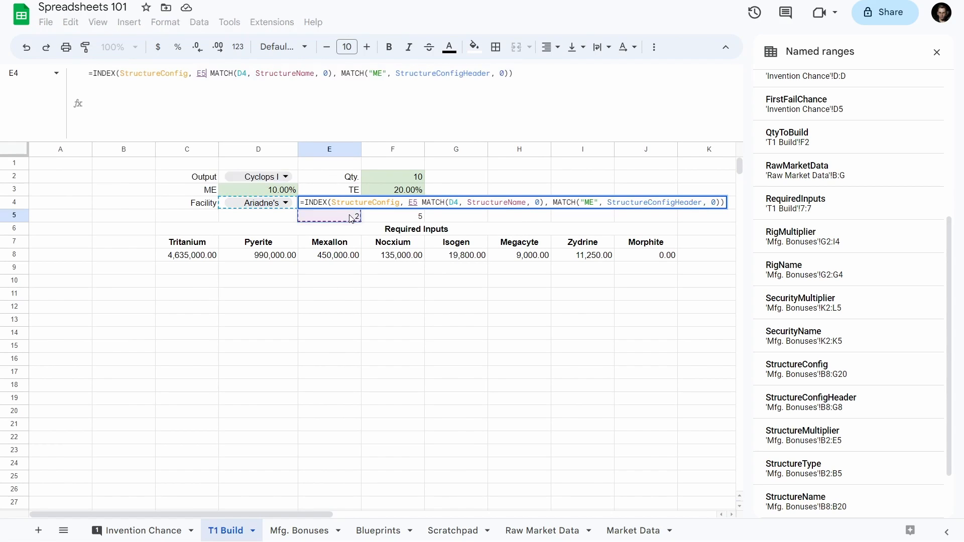
pyautogui.write(',')
pyautogui.click(406, 217)
pyautogui.press('Return')
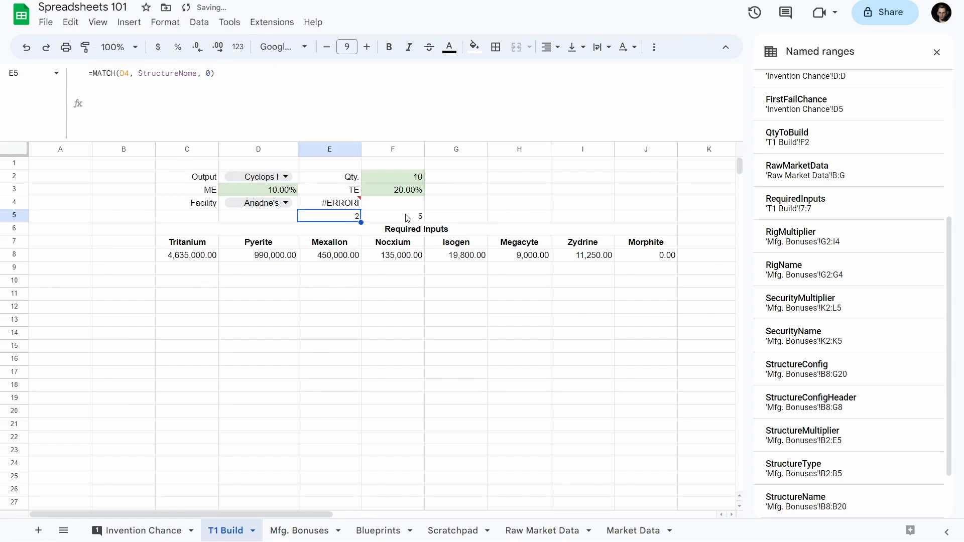
# - Remove the leftover MATCH functions from E4 so its formula is =INDEX(StructureConfig, E5,F5)
pyautogui.moveTo(345, 207)
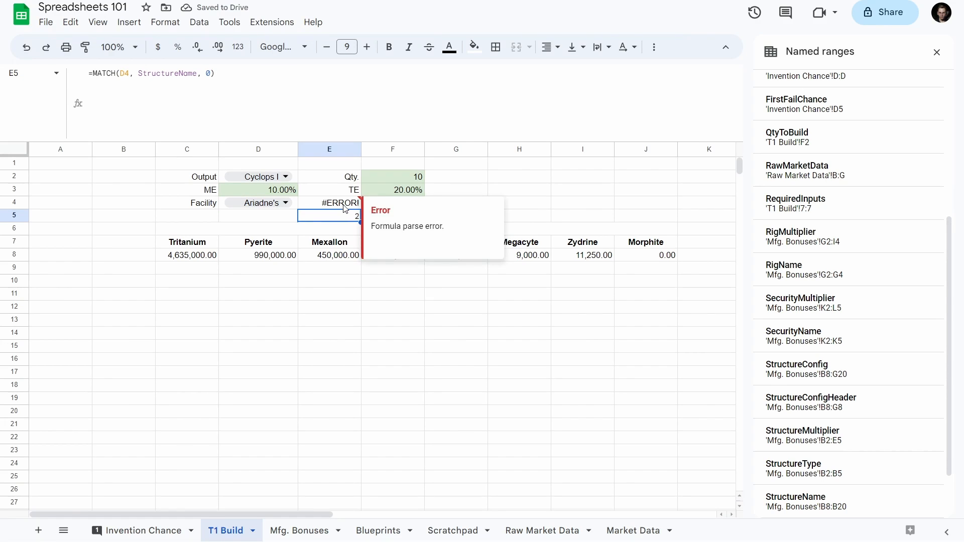
pyautogui.click(345, 208)
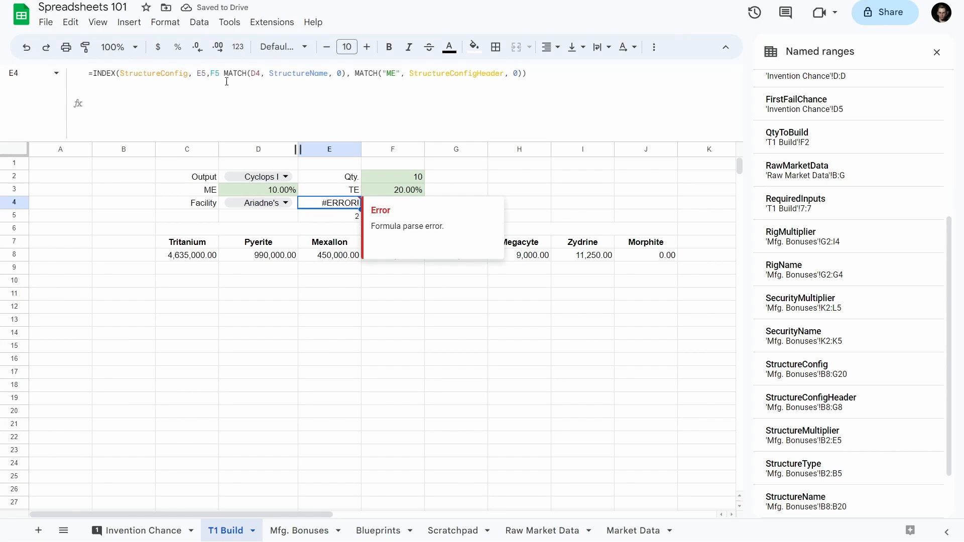
pyautogui.click(203, 73)
pyautogui.press('Right')
pyautogui.press('Right')
pyautogui.press('Right')
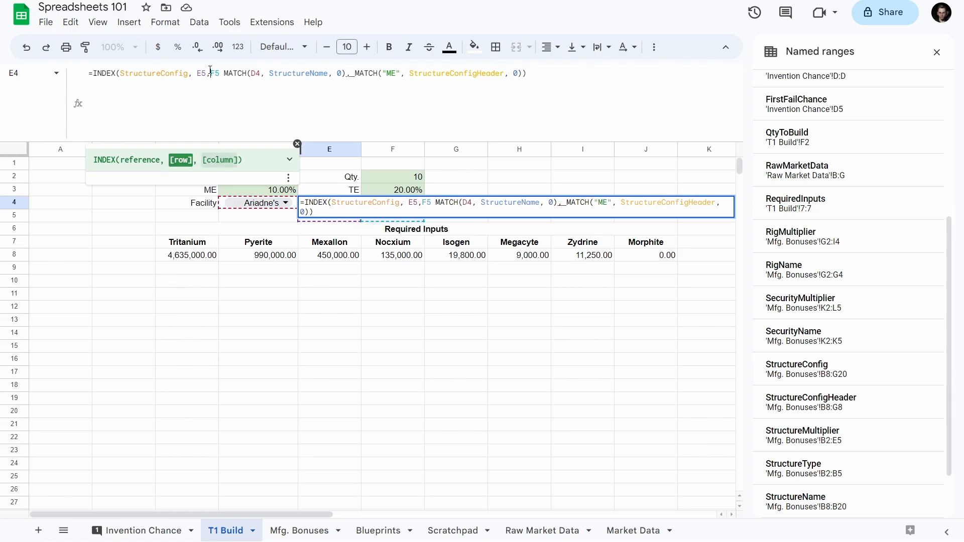
pyautogui.hotkey('shift', 'End')
pyautogui.write(')')
pyautogui.press('Return')
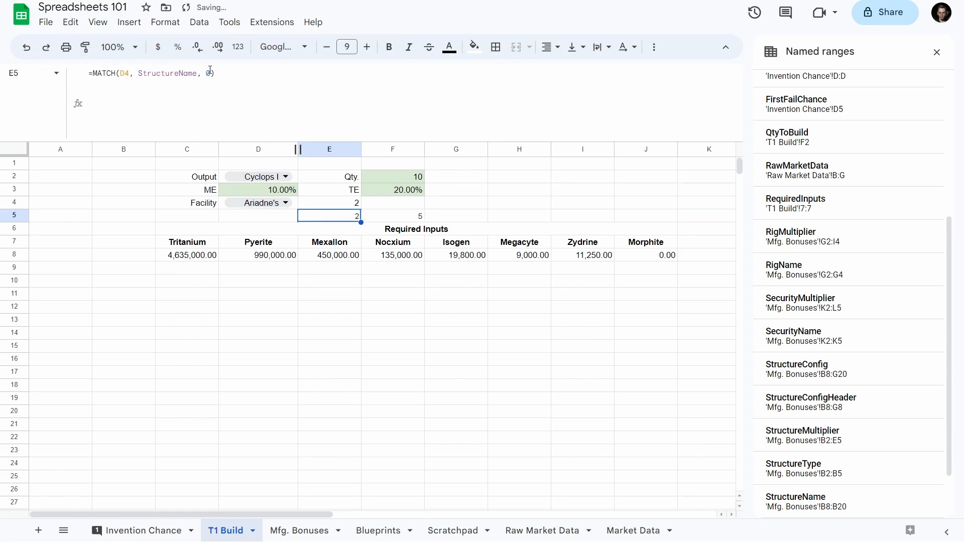
# - Format E4 as a number with seven decimal places
pyautogui.press('Up')
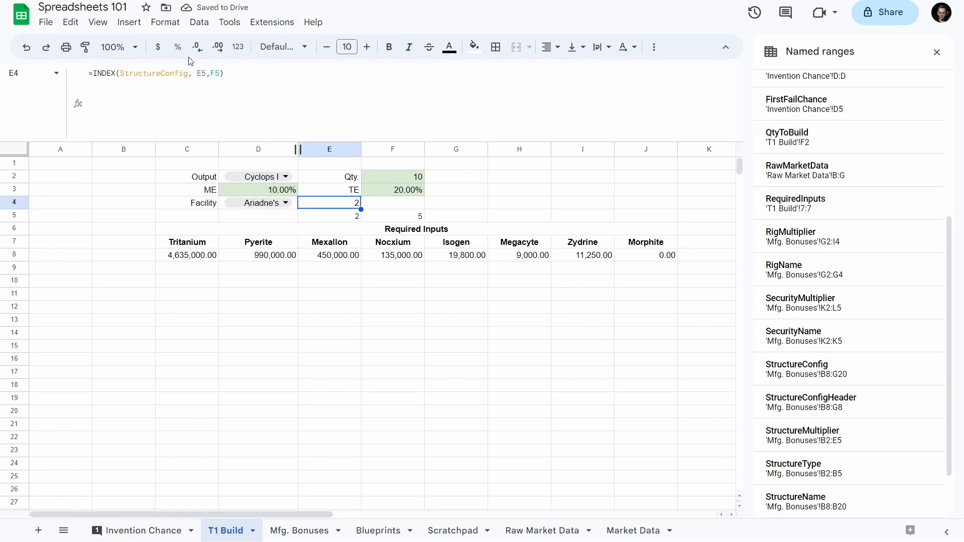
pyautogui.click(166, 22)
pyautogui.moveTo(189, 75)
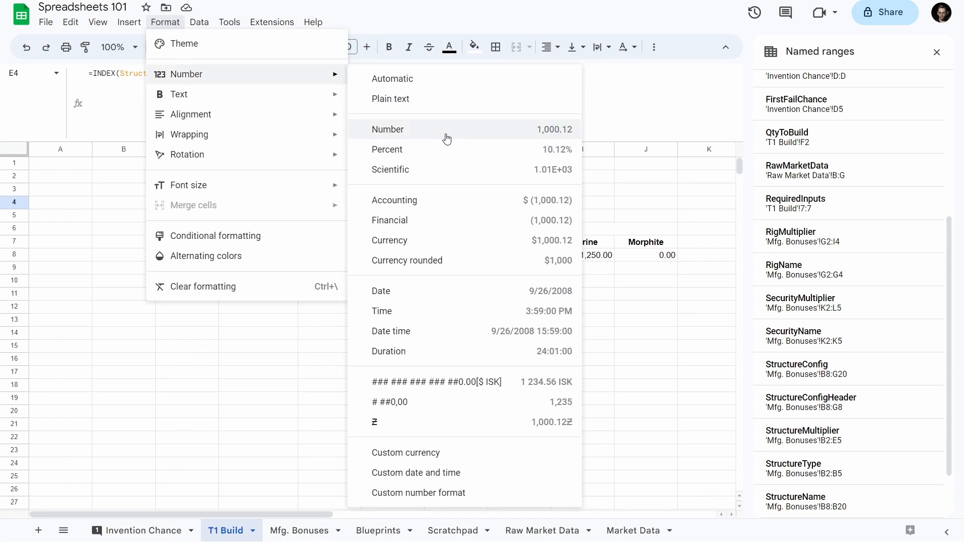
pyautogui.click(447, 131)
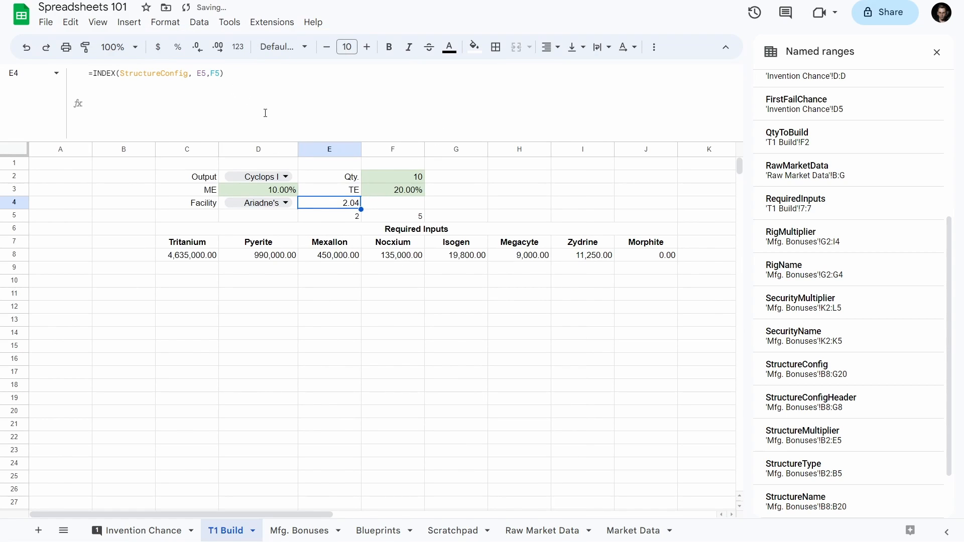
pyautogui.click(218, 46)
pyautogui.click(218, 47)
pyautogui.click(218, 47)
pyautogui.click(218, 47)
pyautogui.click(218, 47)
pyautogui.click(467, 230)
pyautogui.click(467, 218)
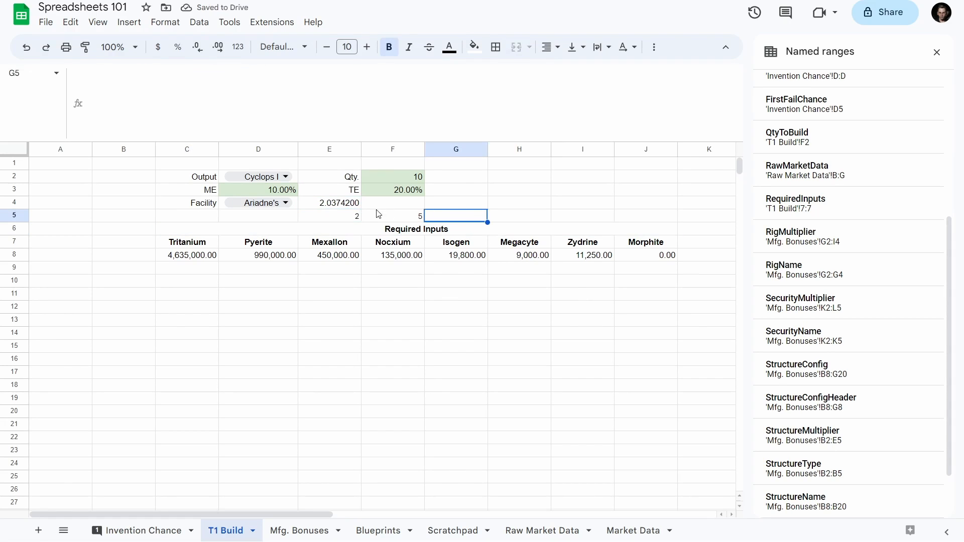
# - Review the separate row and column MATCH formulas in E5 and F5
pyautogui.click(350, 216)
pyautogui.click(385, 219)
pyautogui.click(339, 217)
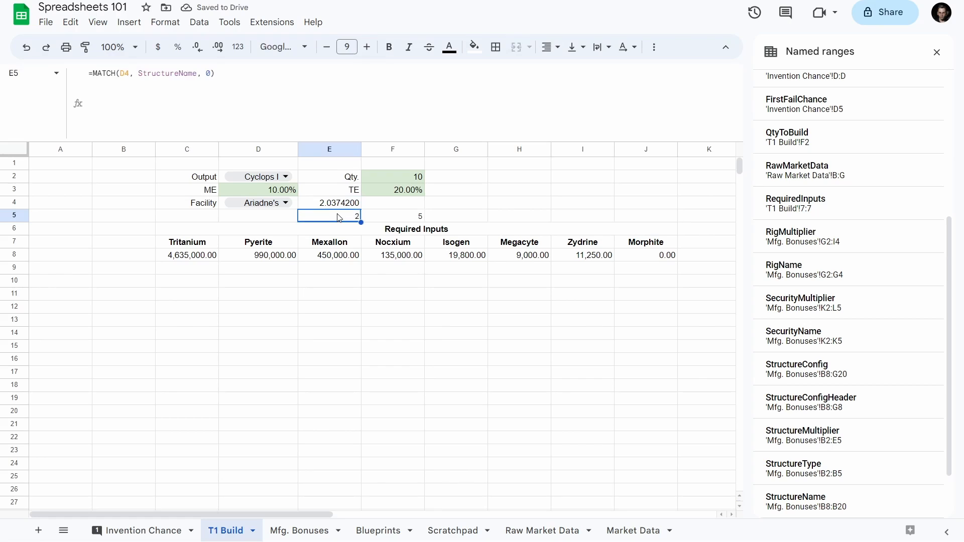
pyautogui.click(380, 216)
pyautogui.click(350, 217)
pyautogui.click(213, 73)
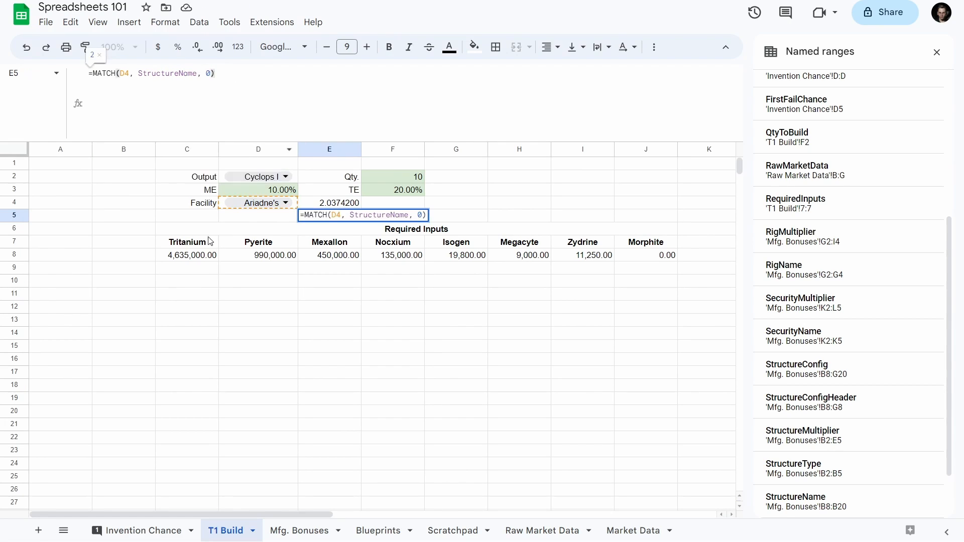
# - Define the Facility selection cell D4 as the named range FacilityName
pyautogui.click(223, 208)
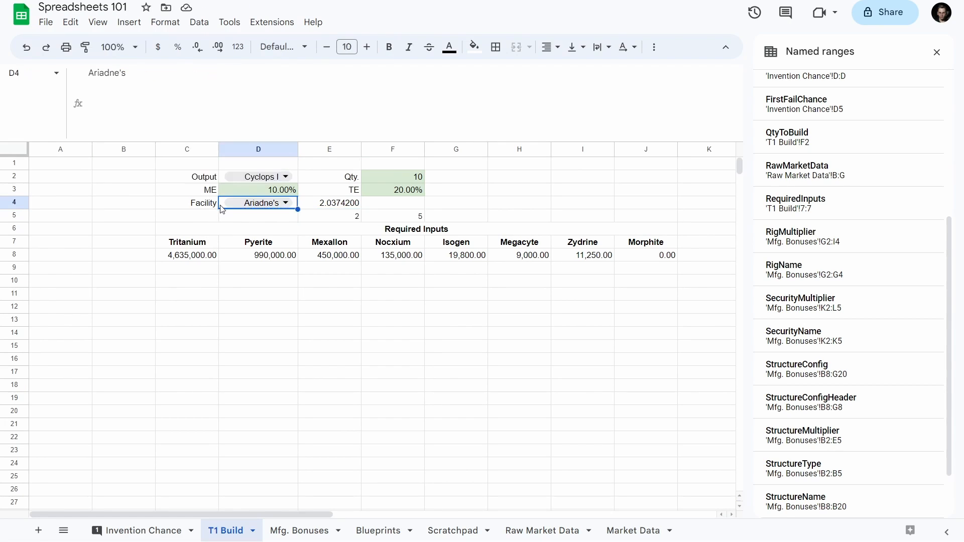
pyautogui.click(28, 74)
pyautogui.write('Facili')
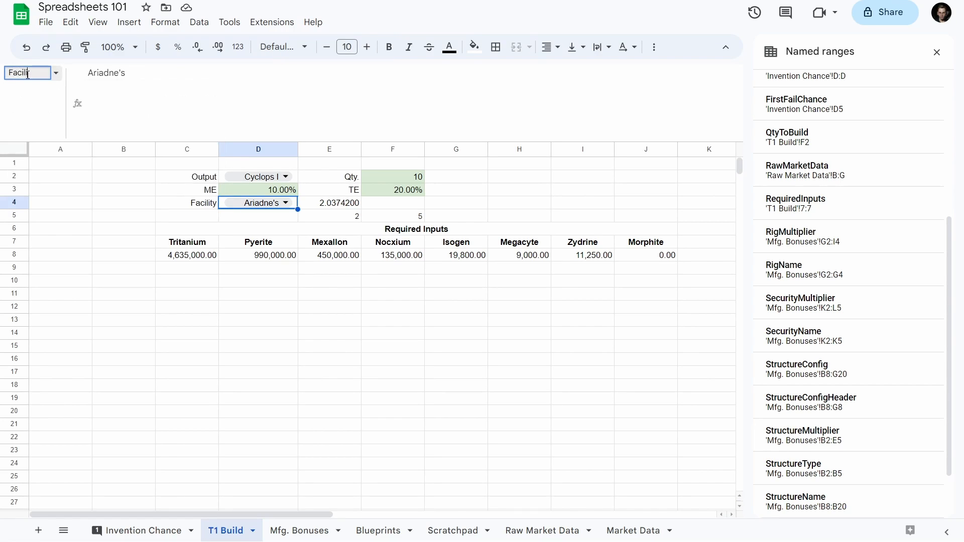
pyautogui.write('tyName')
pyautogui.press('Return')
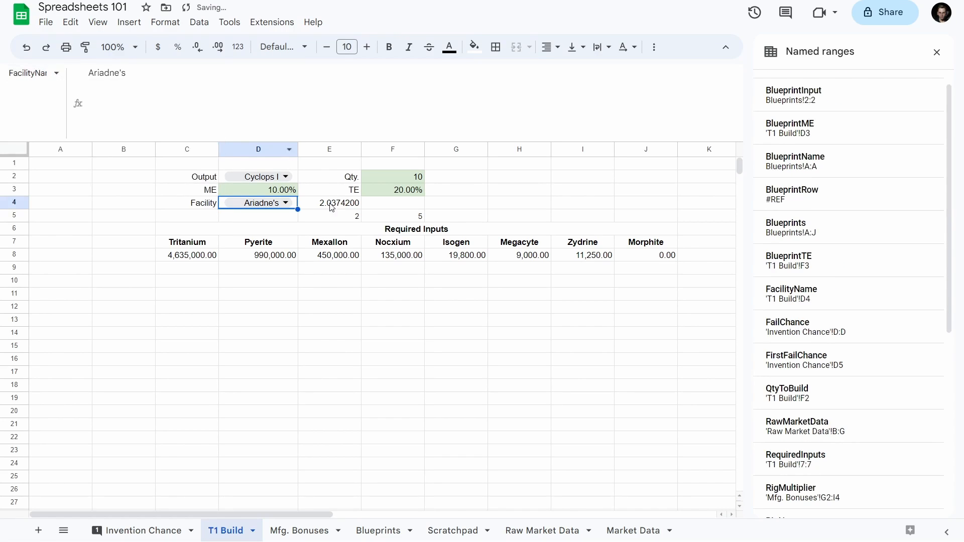
# - Replace the D4 reference in E5's formula with the named range, giving =MATCH(FacilityName, StructureName, 0)
pyautogui.click(329, 220)
pyautogui.click(120, 73)
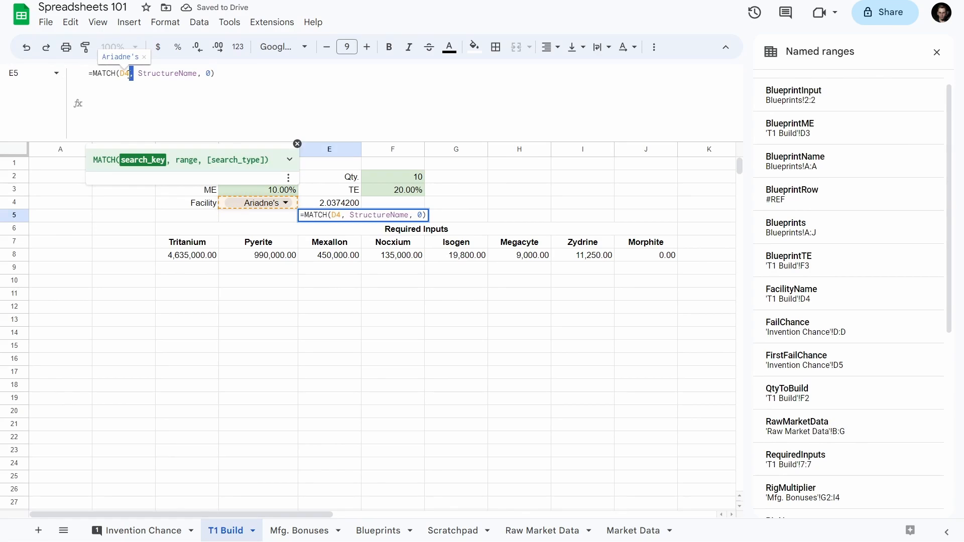
pyautogui.press('BackSpace')
pyautogui.press('BackSpace')
pyautogui.press('BackSpace')
pyautogui.write('FacilityNa')
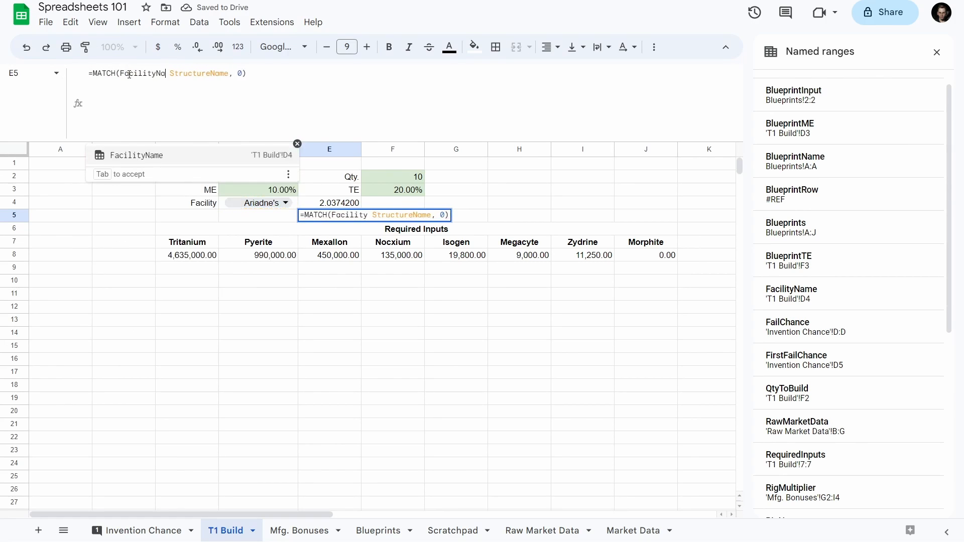
pyautogui.press('Tab')
pyautogui.write(',')
pyautogui.press('Return')
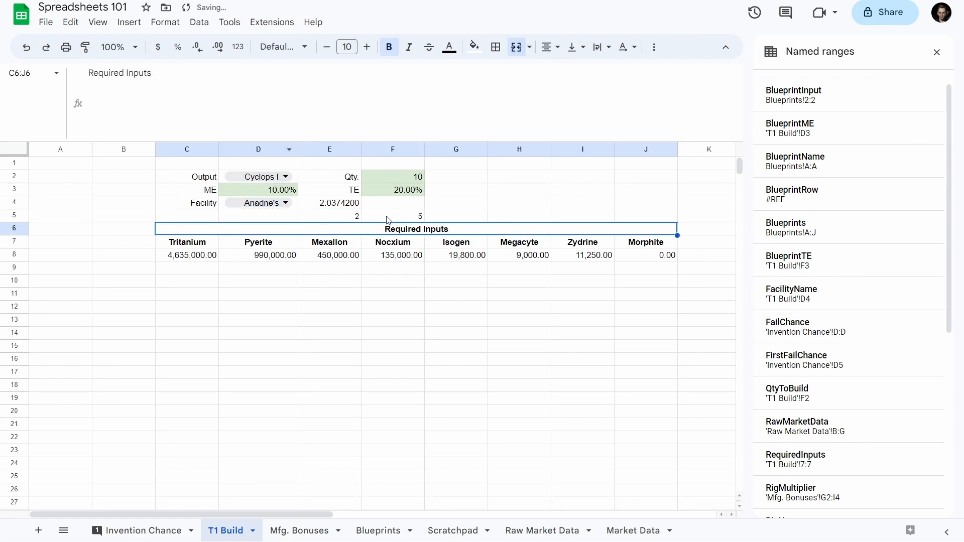
pyautogui.press('Up')
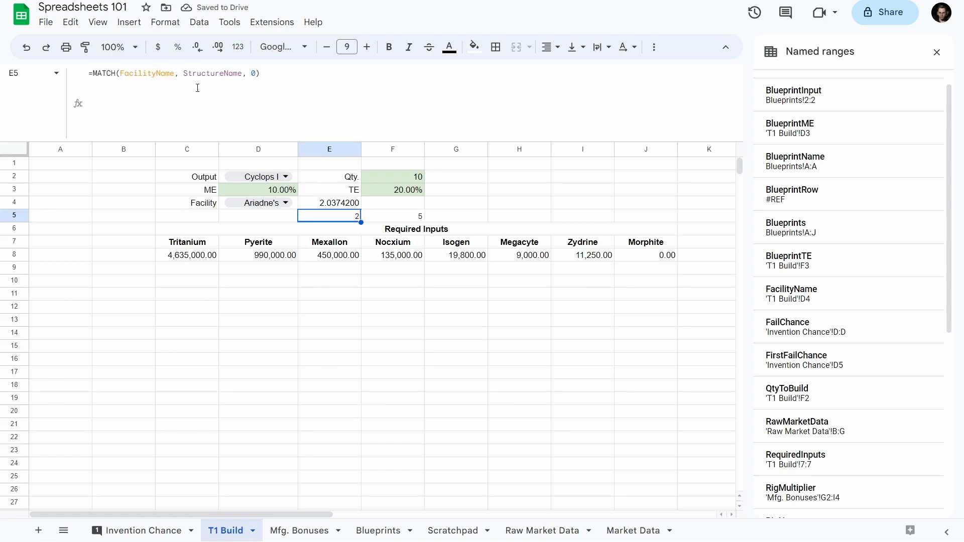
# - Replace the E5 reference in E4's INDEX formula with E5's formula text, MATCH(FacilityName, StructureName, 0)
pyautogui.moveTo(260, 73); pyautogui.dragTo(93, 73)
pyautogui.hotkey('ctrl', 'c')
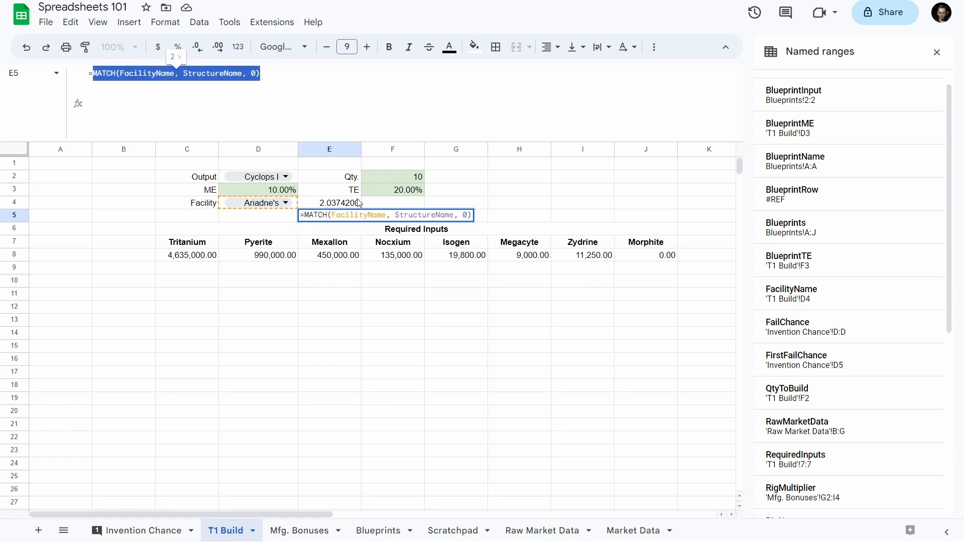
pyautogui.press('Escape')
pyautogui.click(331, 204)
pyautogui.click(186, 75)
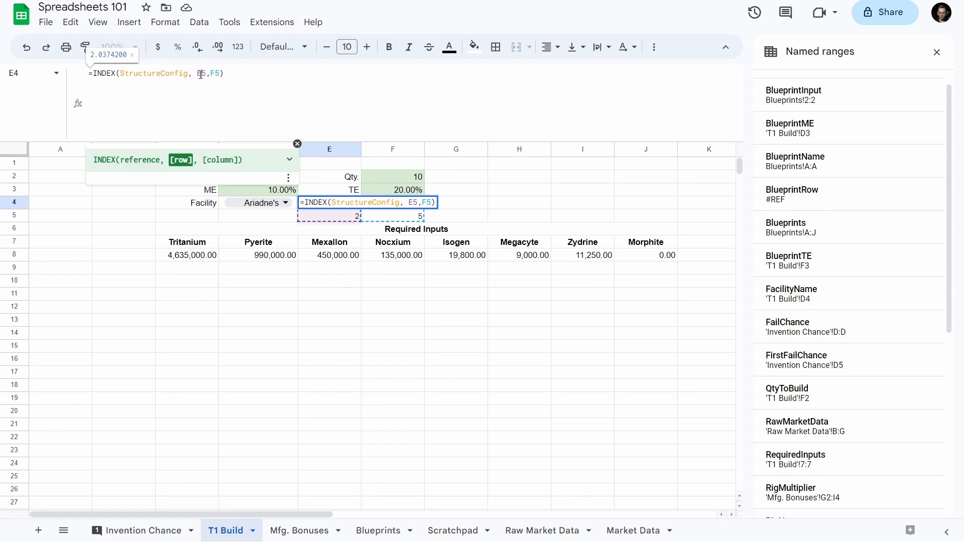
pyautogui.doubleClick(201, 73)
pyautogui.hotkey('ctrl', 'v')
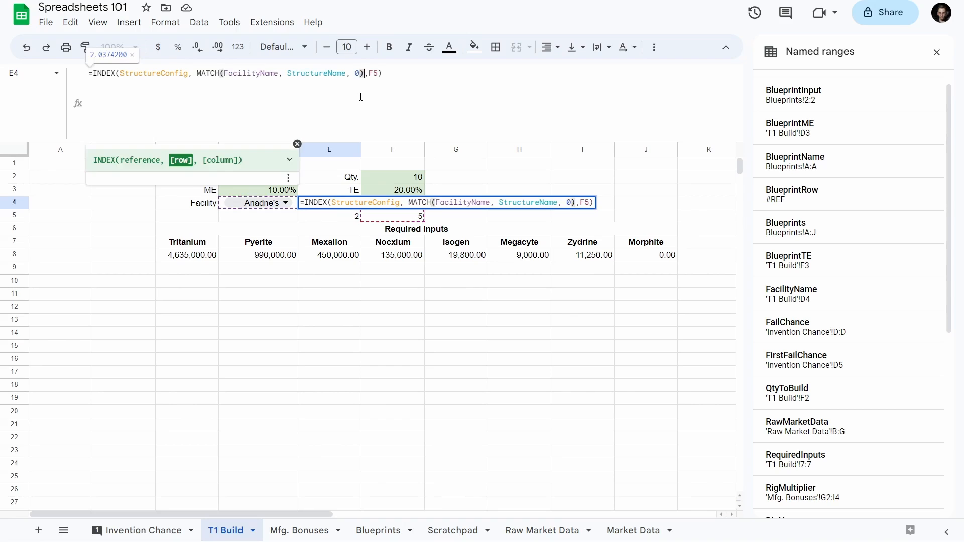
pyautogui.press('Return')
pyautogui.press('Up')
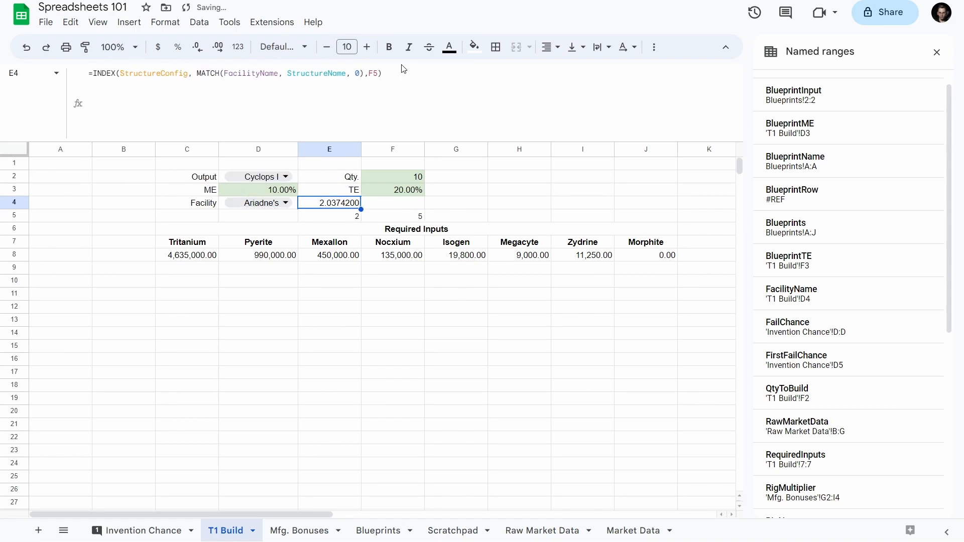
# - Replace the F5 reference in E4's INDEX formula with F5's formula text, MATCH("ME", StructureConfigHeader, 0)
pyautogui.click(369, 74)
pyautogui.click(440, 100)
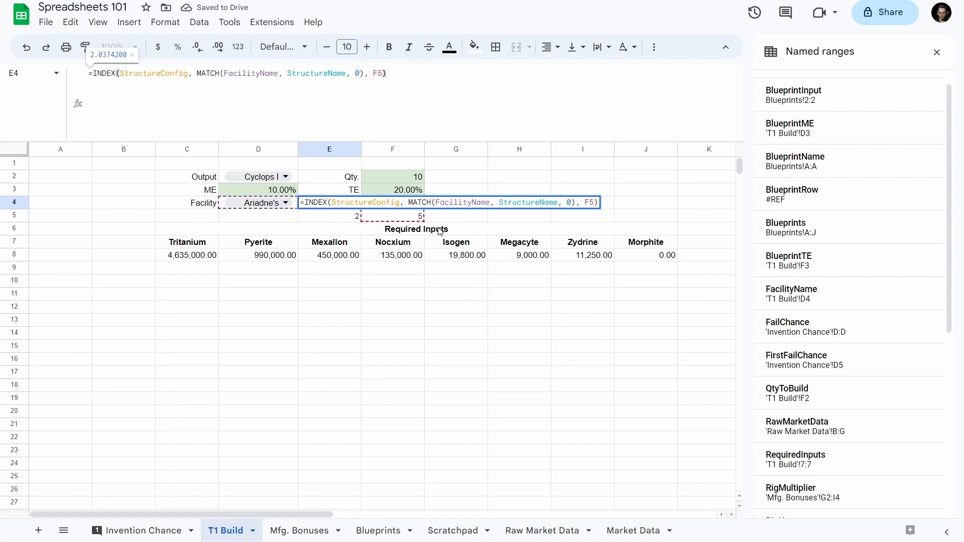
pyautogui.press('Return')
pyautogui.click(413, 217)
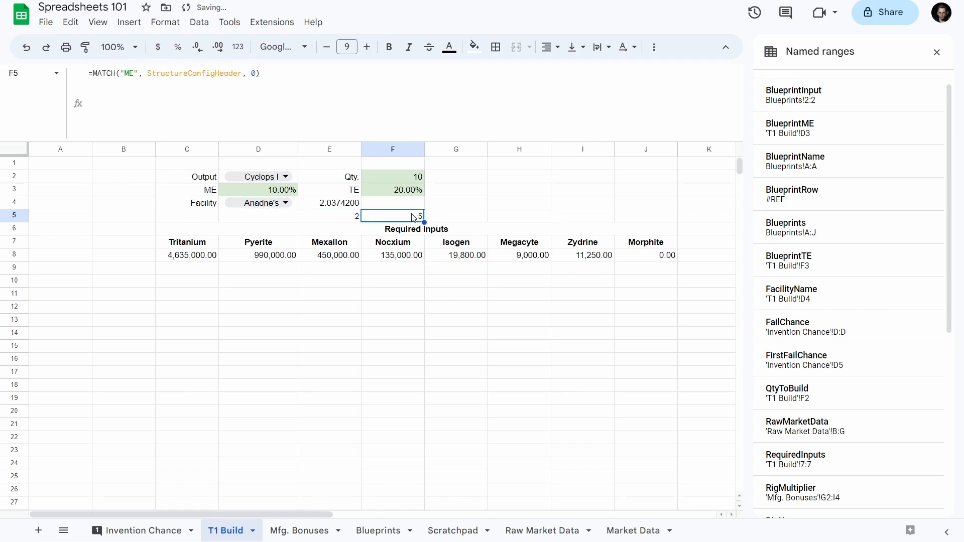
pyautogui.moveTo(259, 73); pyautogui.dragTo(89, 73)
pyautogui.hotkey('ctrl', 'c')
pyautogui.press('Escape')
pyautogui.click(340, 203)
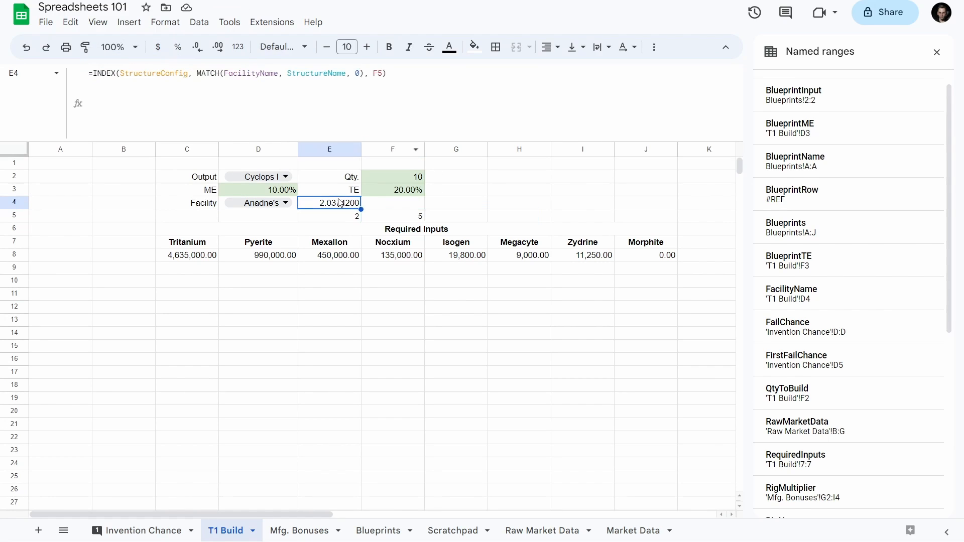
pyautogui.doubleClick(379, 73)
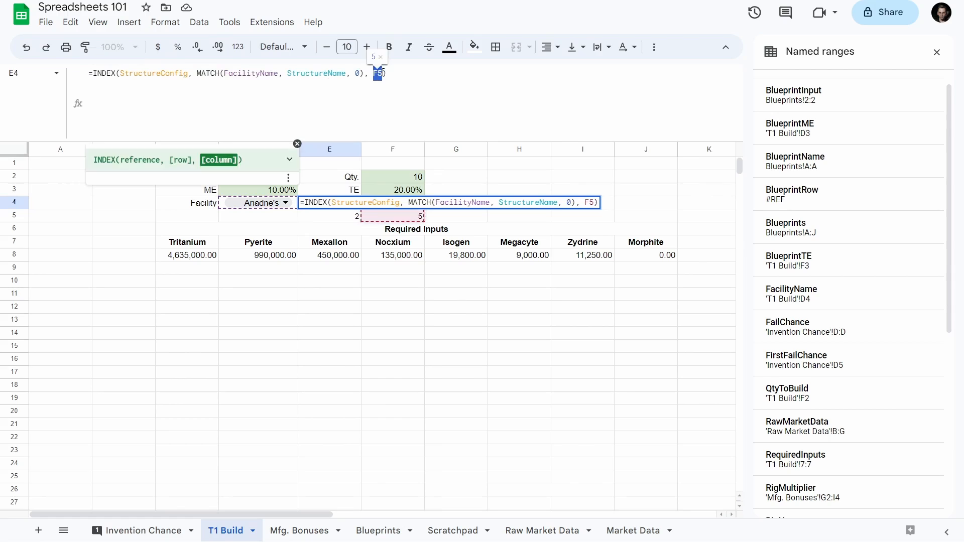
pyautogui.hotkey('ctrl', 'v')
pyautogui.press('Return')
# - Clear the helper MATCH formulas from cells E5:F5
pyautogui.hotkey('shift', 'Right')
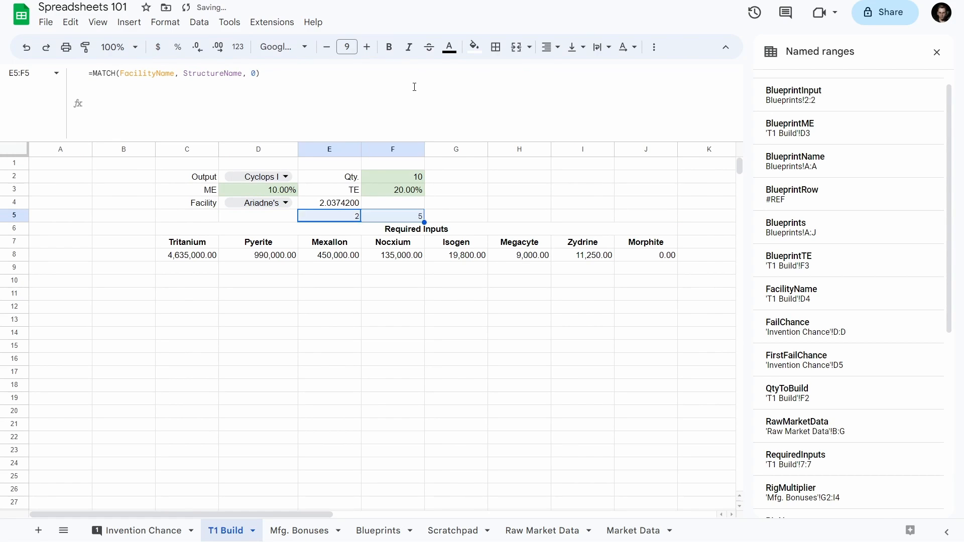
pyautogui.press('Delete')
pyautogui.press('Up')
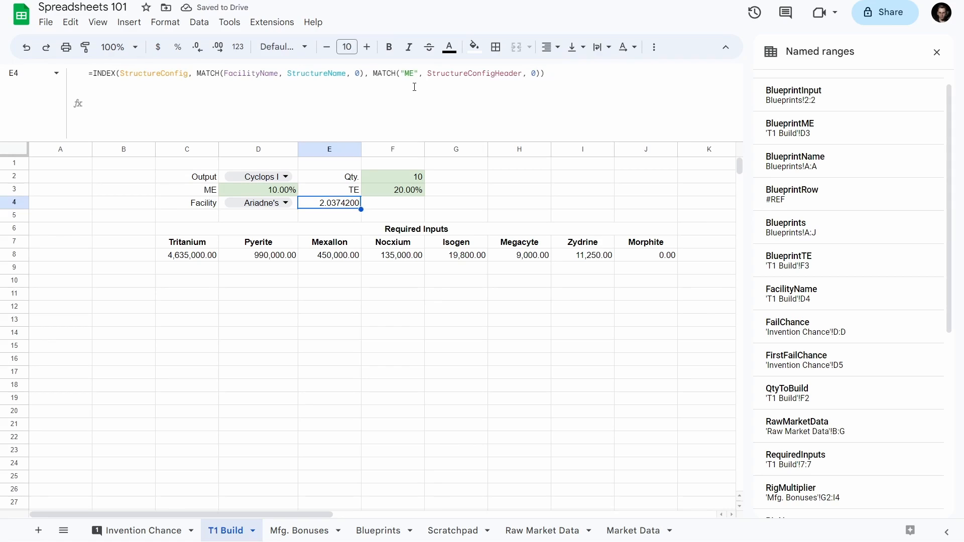
# - Define cell E4 as the named range FacilityME
pyautogui.press('Right')
pyautogui.press('Left')
pyautogui.click(25, 72)
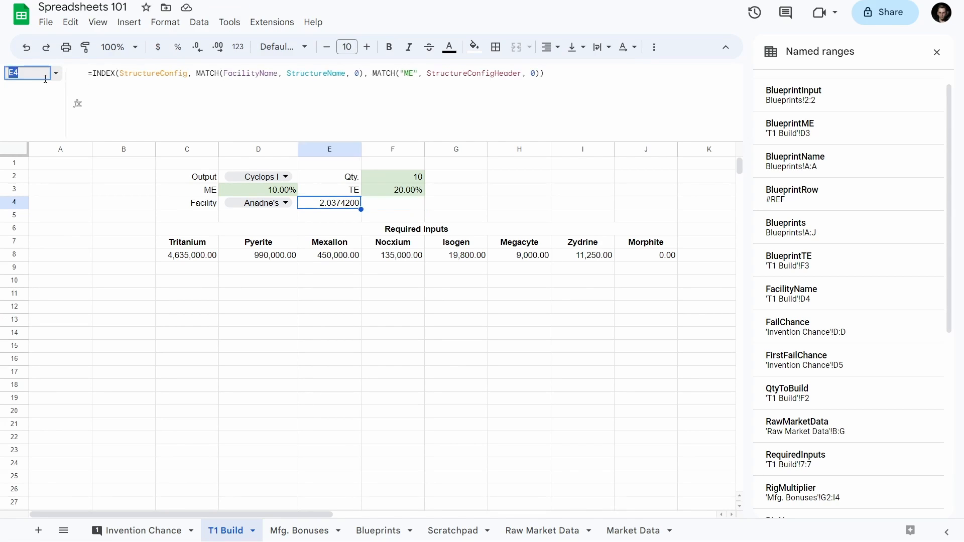
pyautogui.write('Facility')
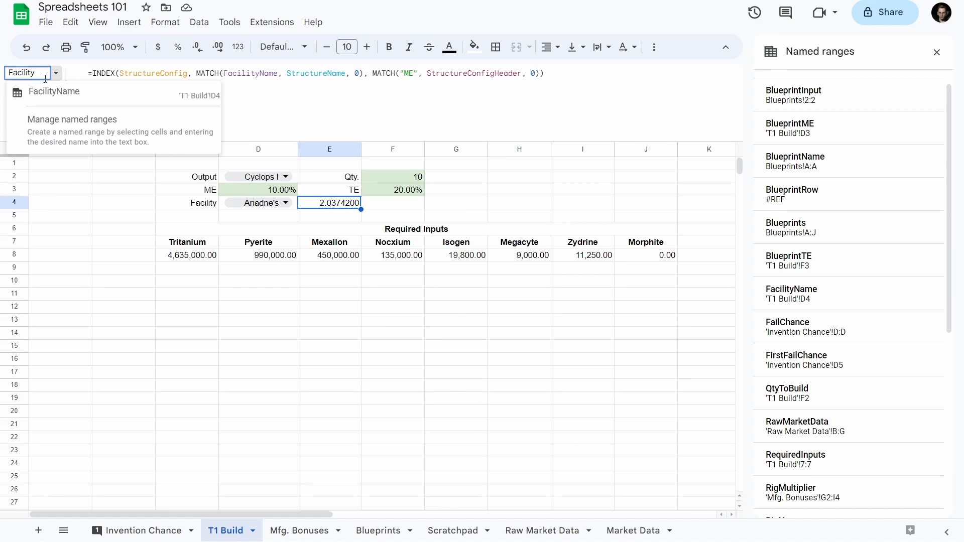
pyautogui.write('ME')
pyautogui.press('Return')
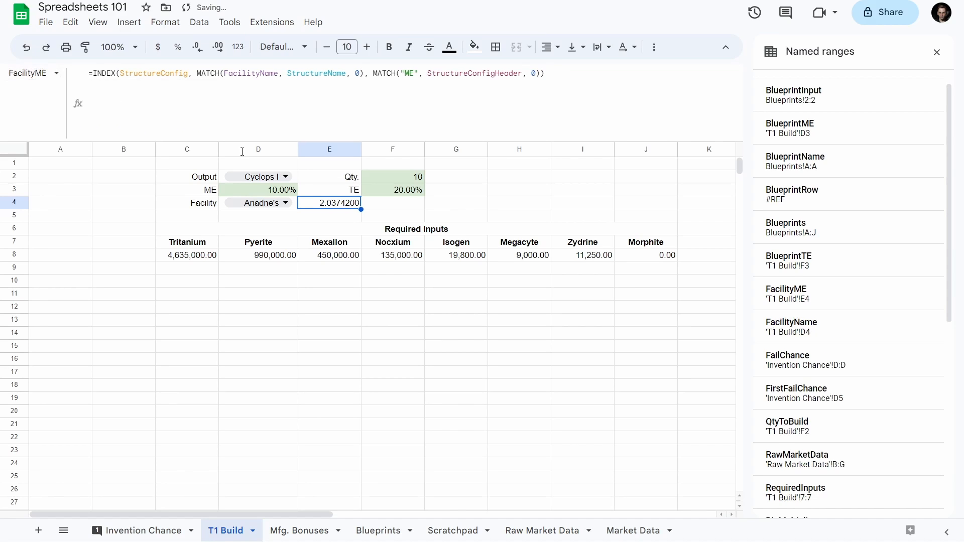
# - Define cell F4 as the named range FacilityTE
pyautogui.click(382, 206)
pyautogui.click(35, 74)
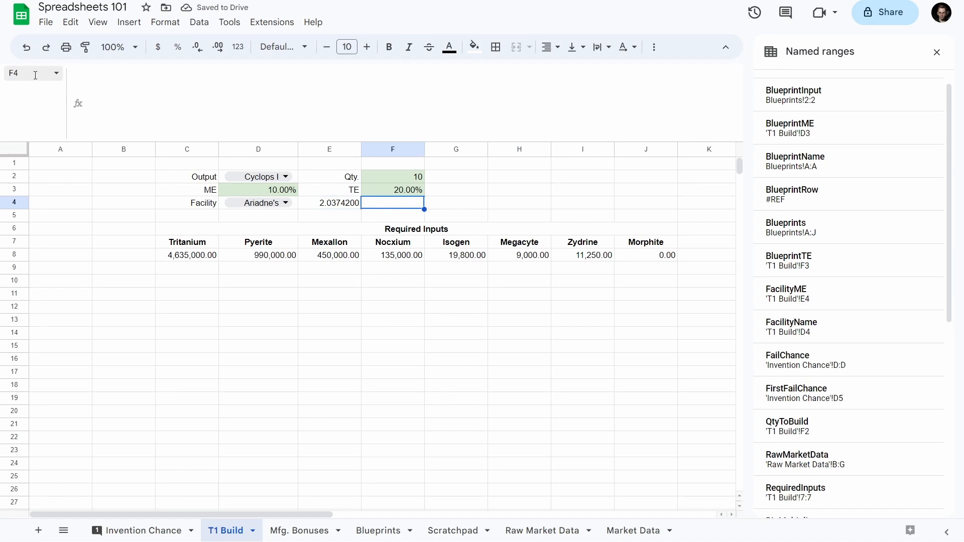
pyautogui.write('FacilityTE')
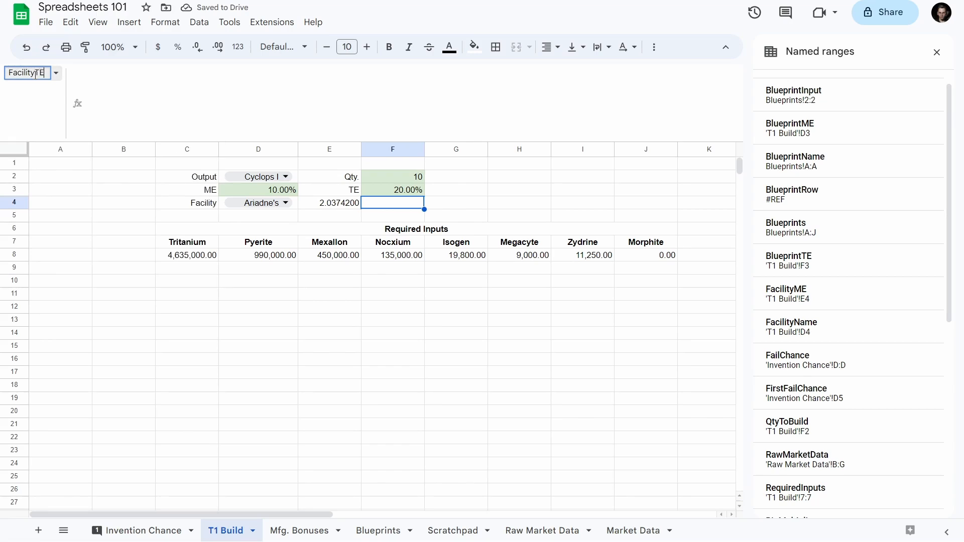
pyautogui.press('Return')
# - Copy E4's INDEX formula text into F4 and change its "ME" search key to "TE"
pyautogui.press('Left')
pyautogui.press('Return')
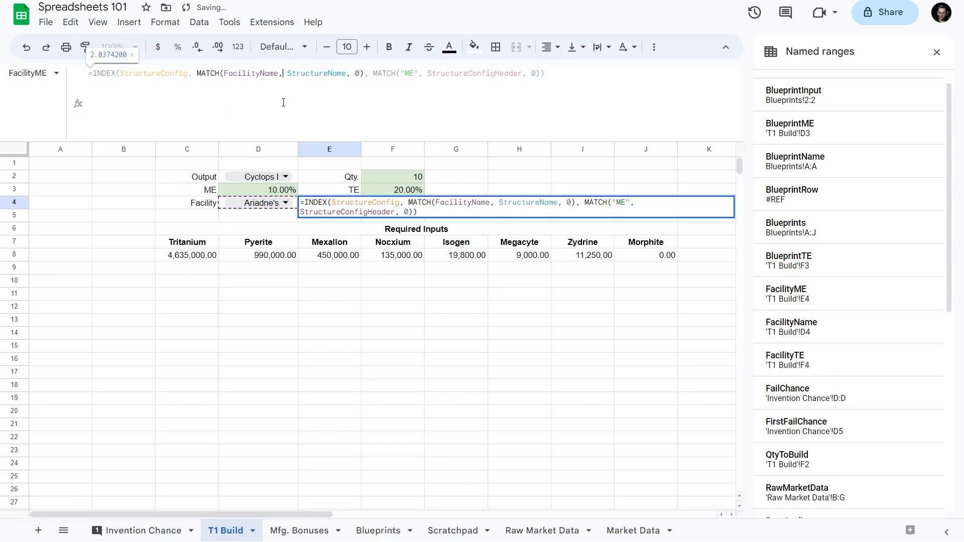
pyautogui.hotkey('ctrl', 'a')
pyautogui.hotkey('ctrl', 'c')
pyautogui.click(393, 206)
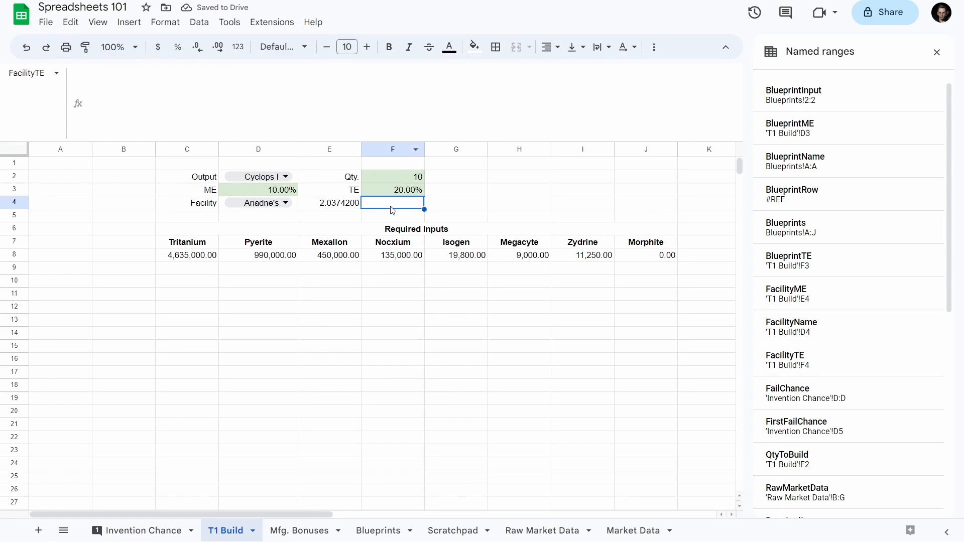
pyautogui.click(350, 133)
pyautogui.hotkey('ctrl', 'v')
pyautogui.click(414, 74)
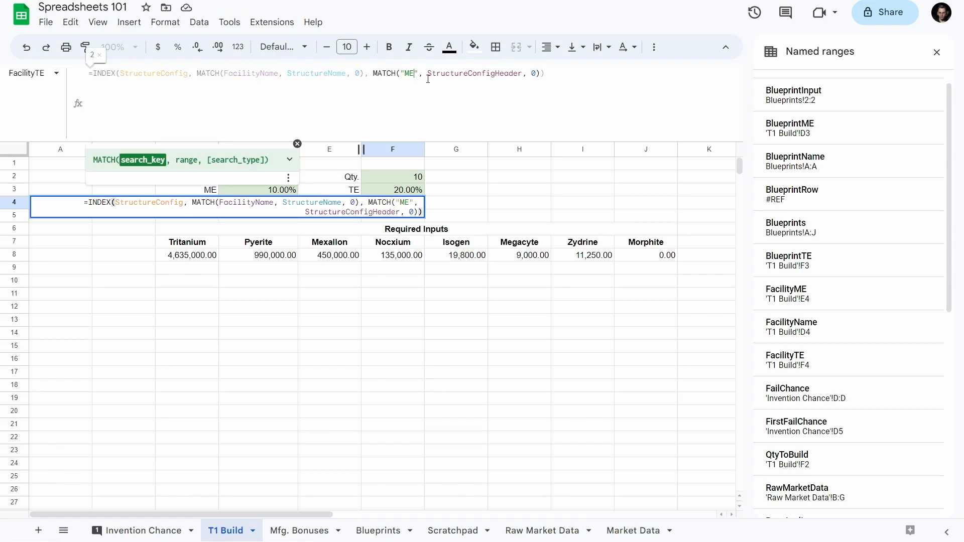
pyautogui.press('BackSpace')
pyautogui.press('BackSpace')
pyautogui.write('TE')
pyautogui.press('Return')
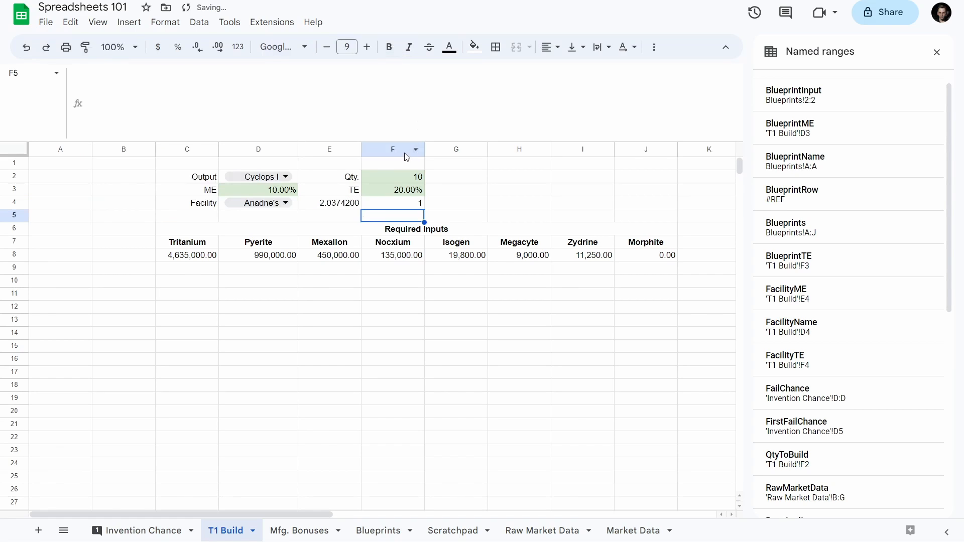
# - Format F4 to show seven decimal places
pyautogui.click(390, 203)
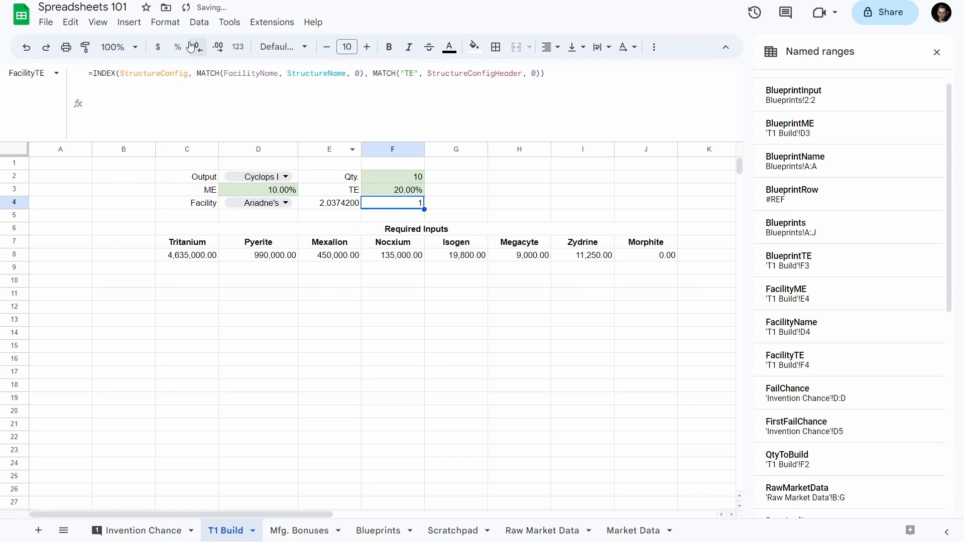
pyautogui.click(219, 48)
pyautogui.click(220, 50)
pyautogui.click(220, 50)
pyautogui.click(220, 51)
pyautogui.click(220, 50)
pyautogui.click(220, 50)
pyautogui.click(487, 200)
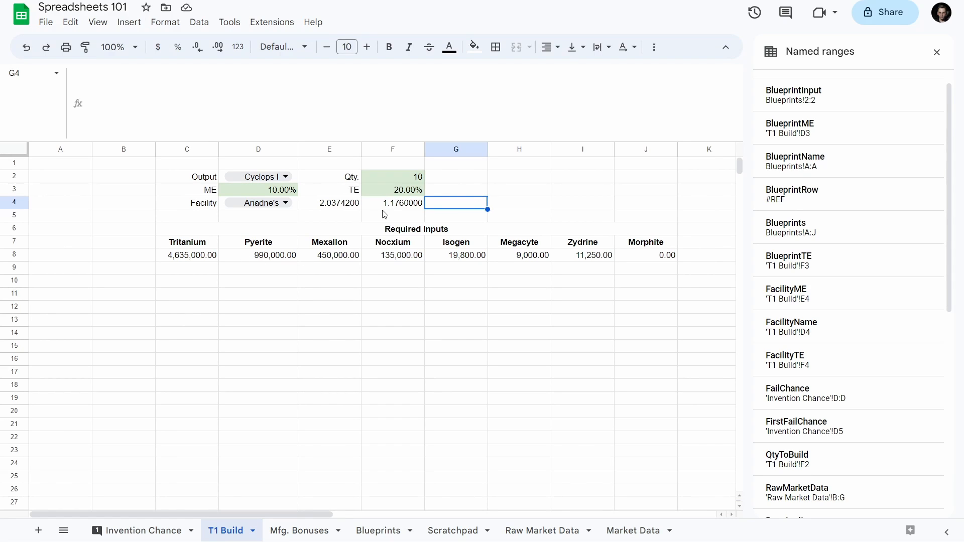
# - Append *(1-FacilityME) to the Tritanium required-input formula in C8
pyautogui.click(397, 207)
pyautogui.click(405, 194)
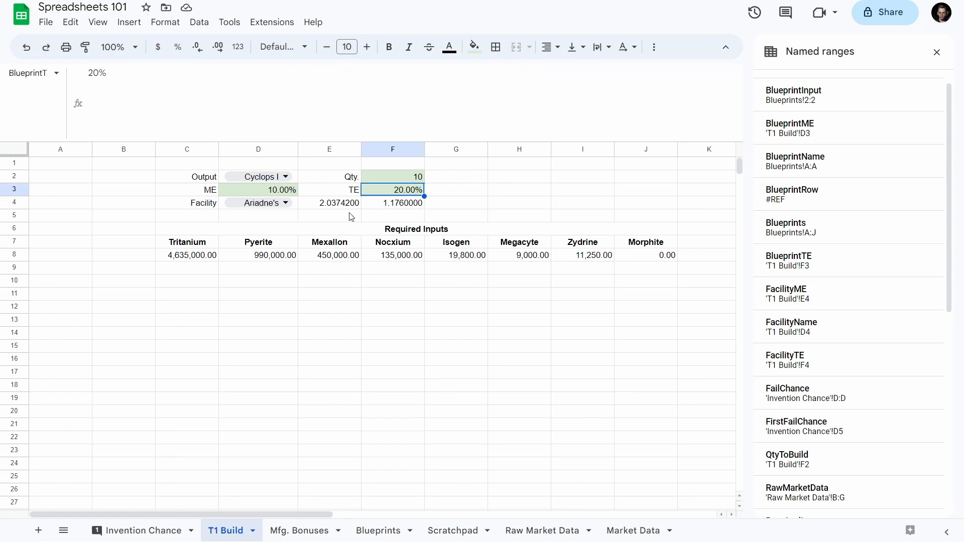
pyautogui.click(193, 258)
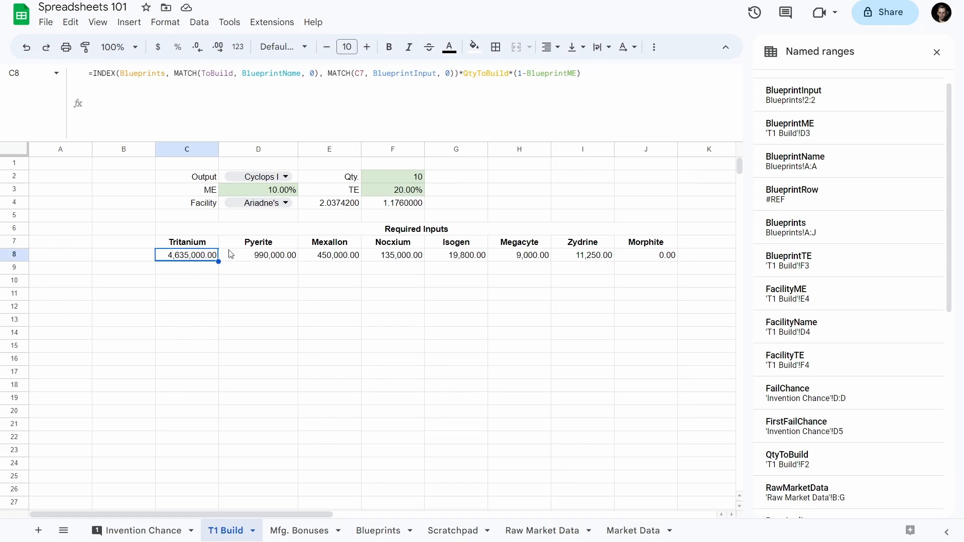
pyautogui.click(635, 91)
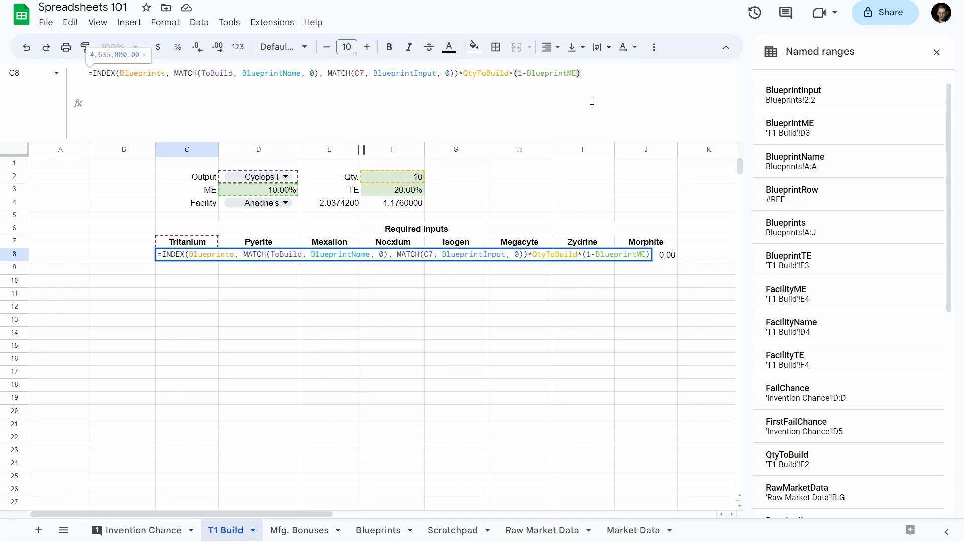
pyautogui.write('*(1-')
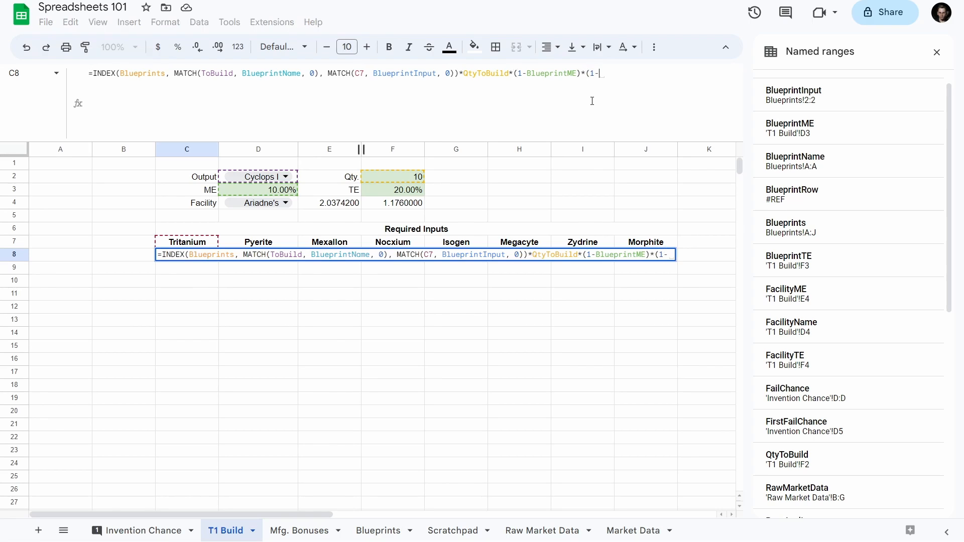
pyautogui.write('Facility')
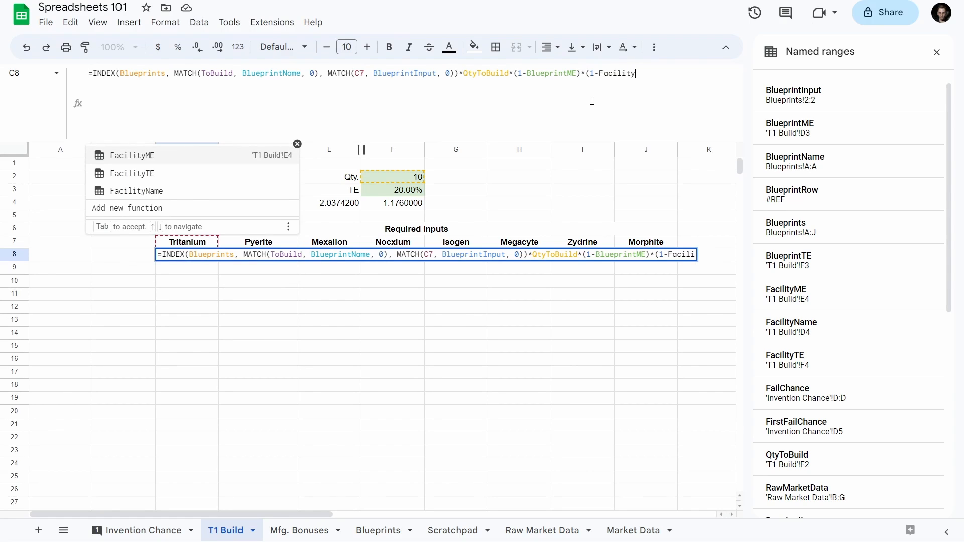
pyautogui.write('ME)')
pyautogui.press('Return')
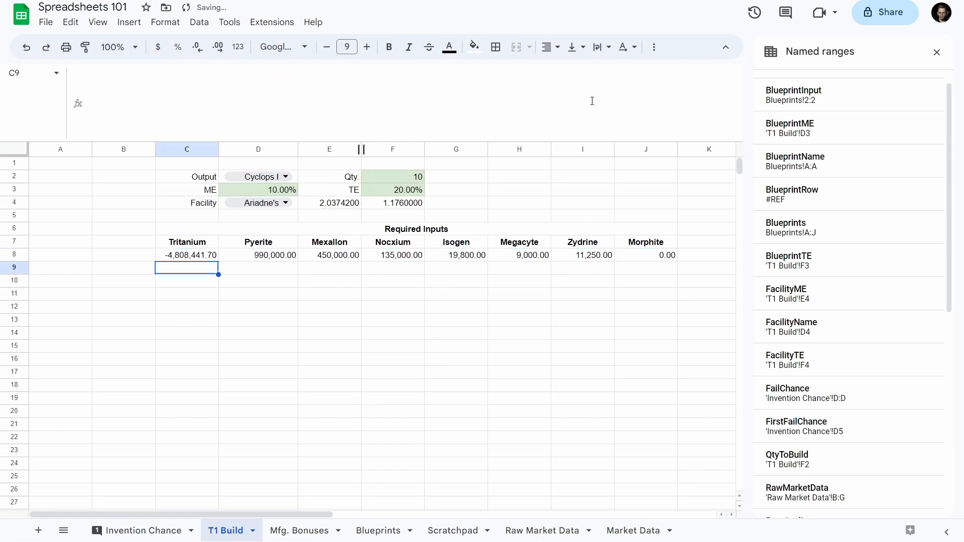
# - Change the last factor of C8's formula from (1-FacilityME) to plain FacilityME, without parentheses
pyautogui.press('Up')
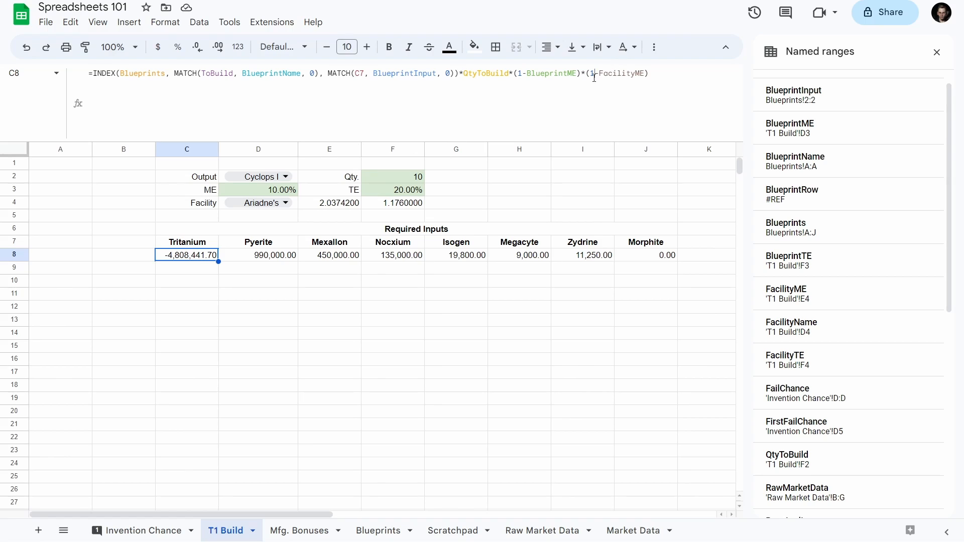
pyautogui.click(594, 75)
pyautogui.press('BackSpace')
pyautogui.press('Delete')
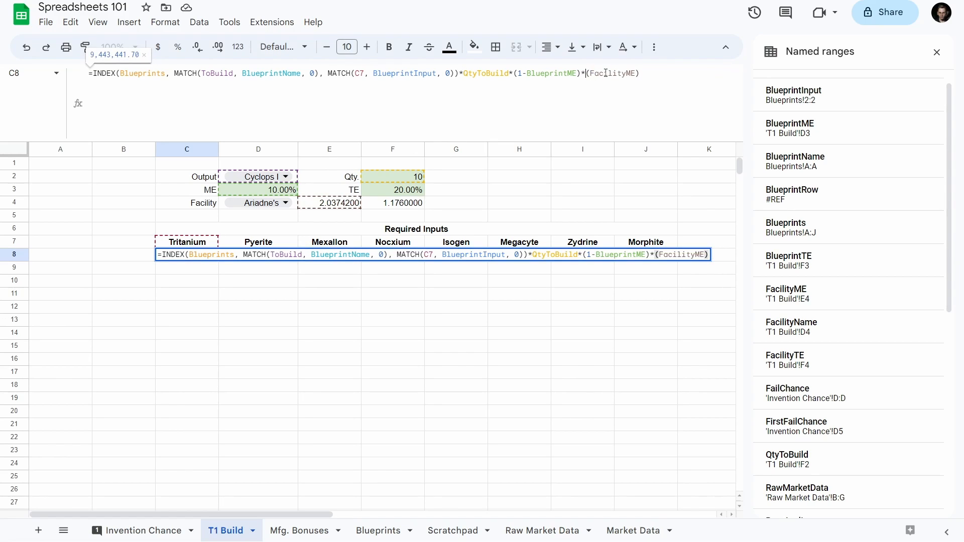
pyautogui.press('Return')
pyautogui.press('Up')
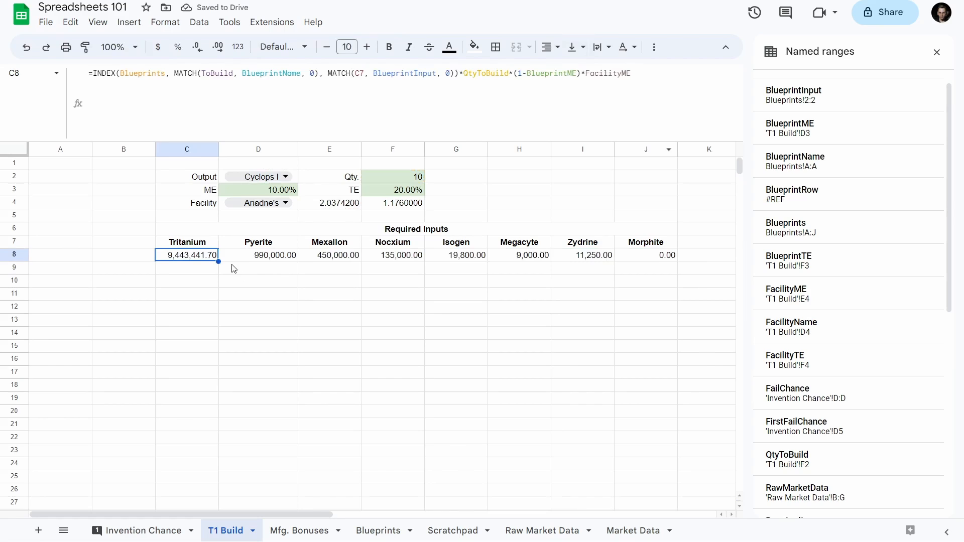
# - Fill C8's formula across to J8 and show the row with four decimal places
pyautogui.moveTo(220, 261); pyautogui.dragTo(653, 258)
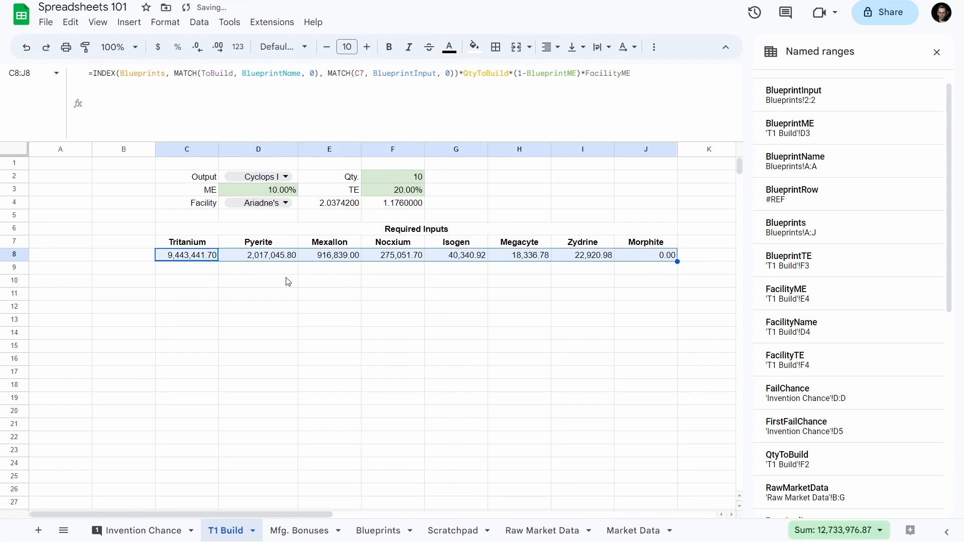
pyautogui.click(218, 48)
pyautogui.click(218, 48)
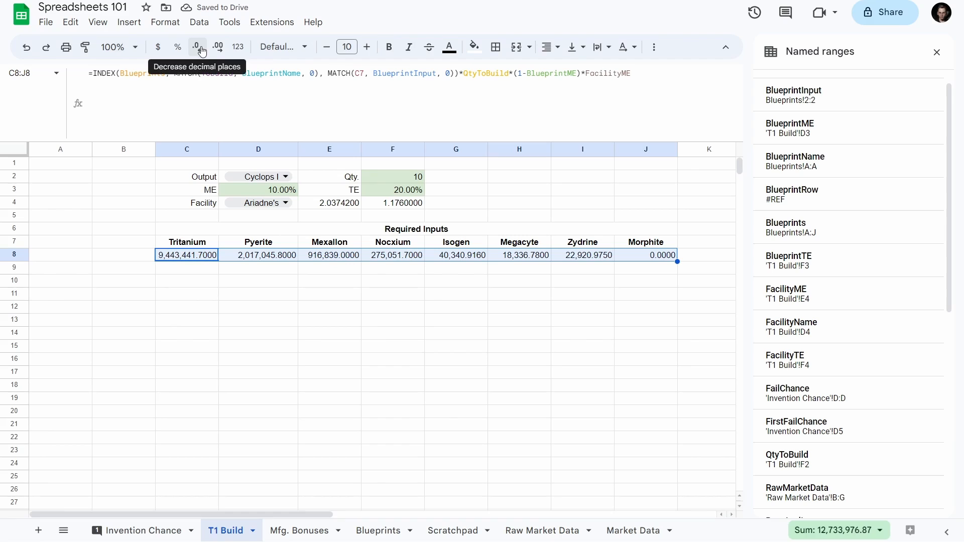
# - Wrap the entire Tritanium required-input formula in C8 in a CEILING function without a factor argument
pyautogui.click(187, 256)
pyautogui.click(184, 98)
pyautogui.press('Home')
pyautogui.press('Right')
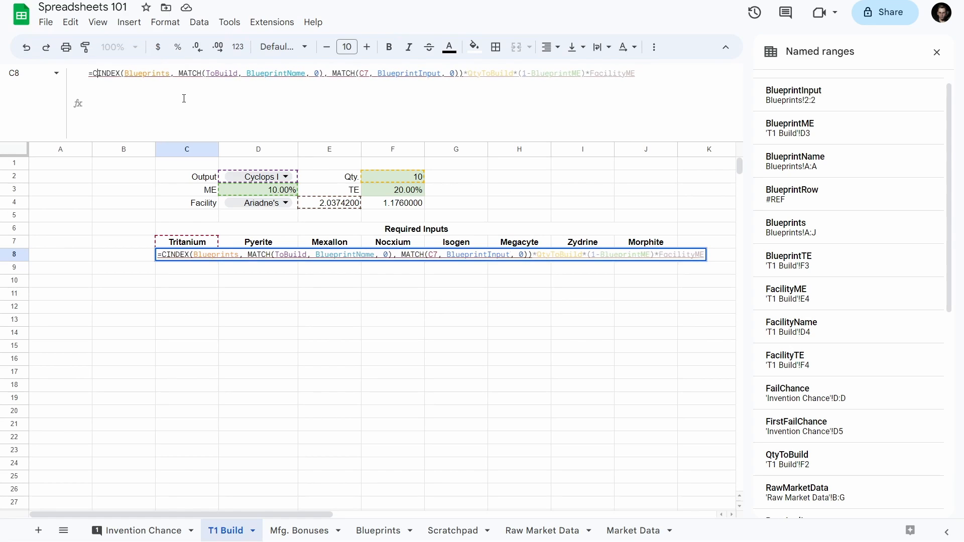
pyautogui.write('CEU')
pyautogui.press('BackSpace')
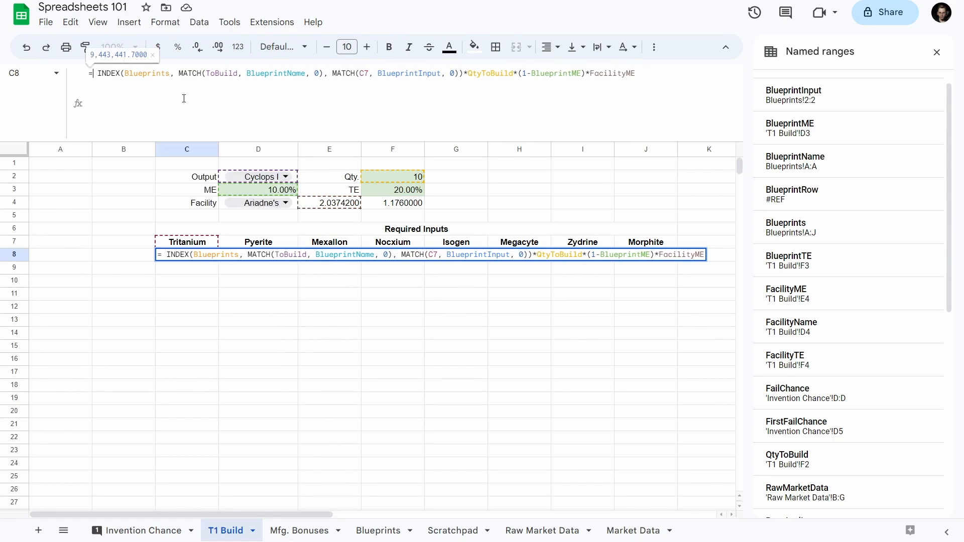
pyautogui.press('Left')
pyautogui.write('IL')
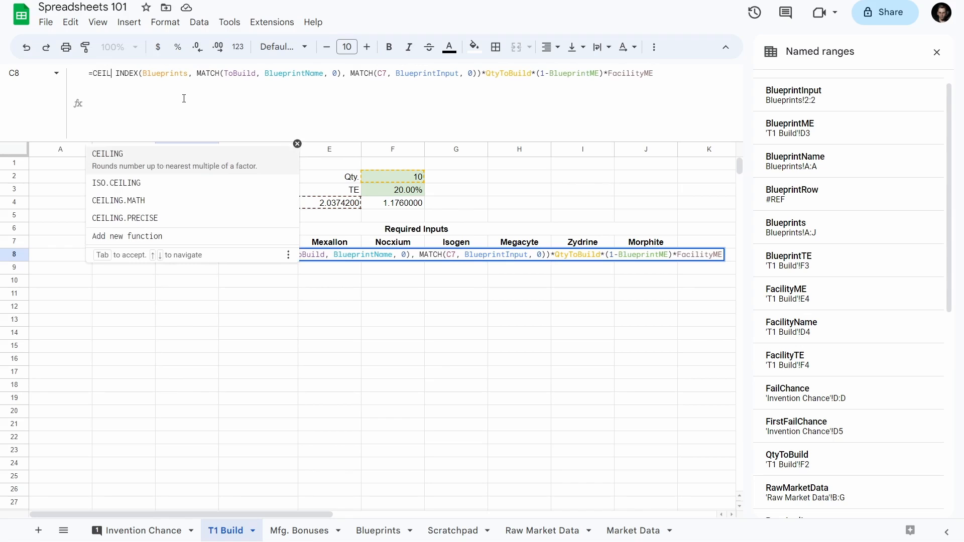
pyautogui.press('Tab')
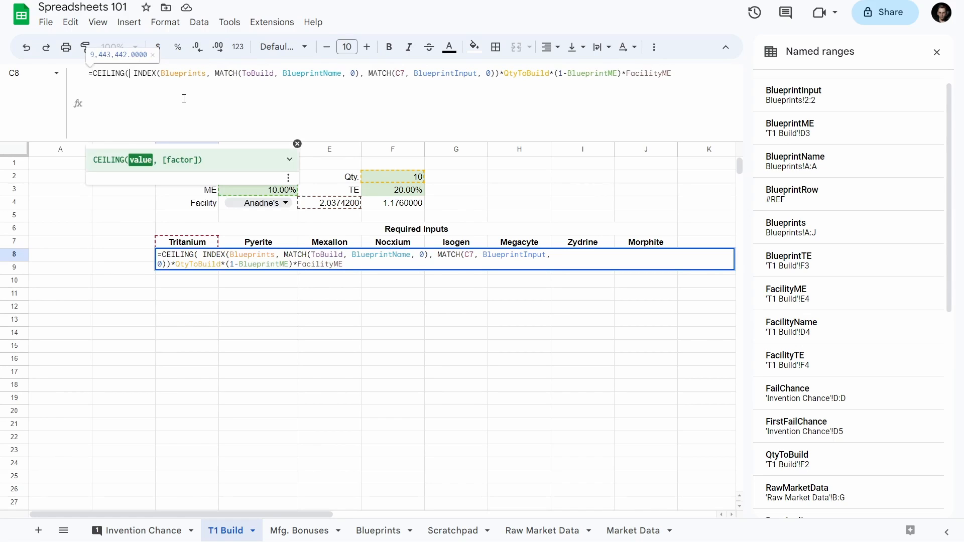
pyautogui.press('Delete')
pyautogui.click(184, 98)
pyautogui.write(')')
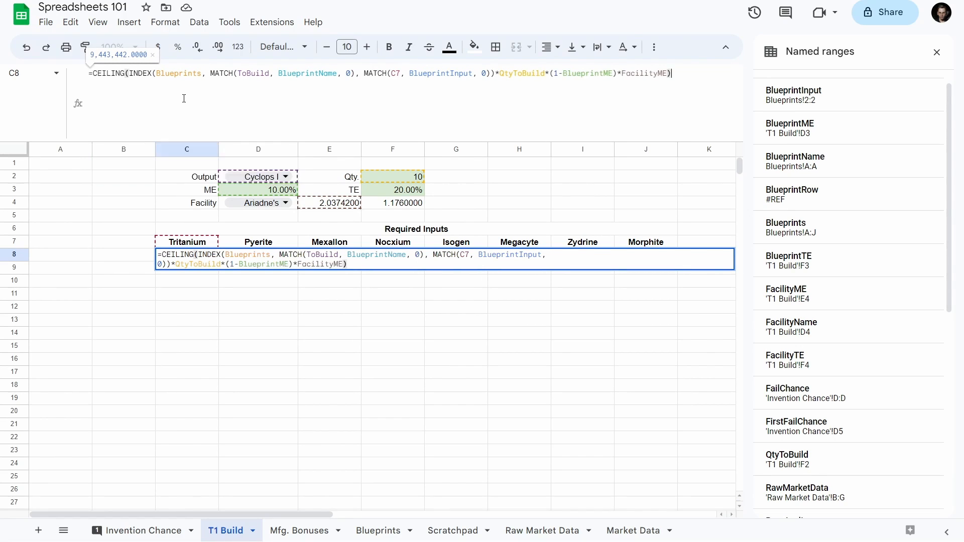
pyautogui.press('Return')
pyautogui.press('Up')
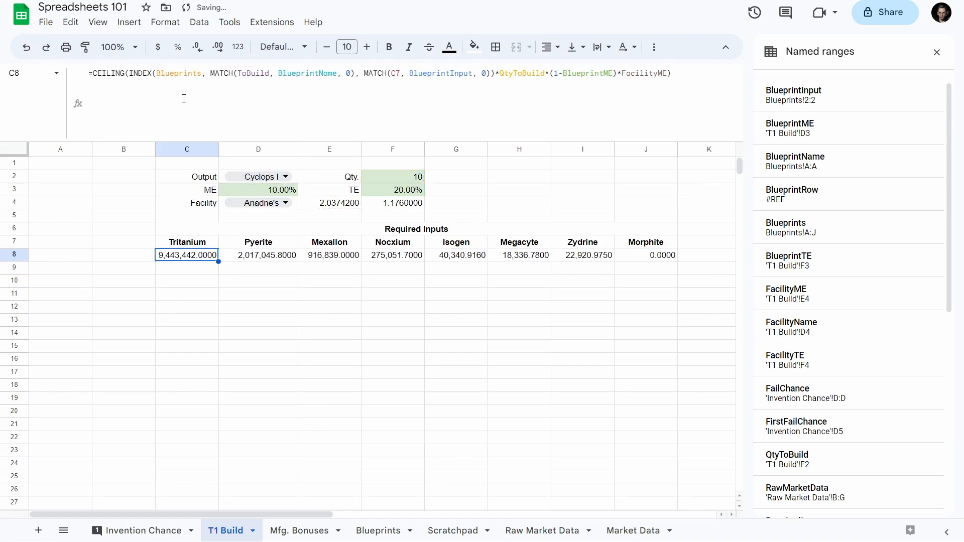
# - Add a CEILING factor of 2 to C8's formula and fill it across to J8
pyautogui.click(713, 101)
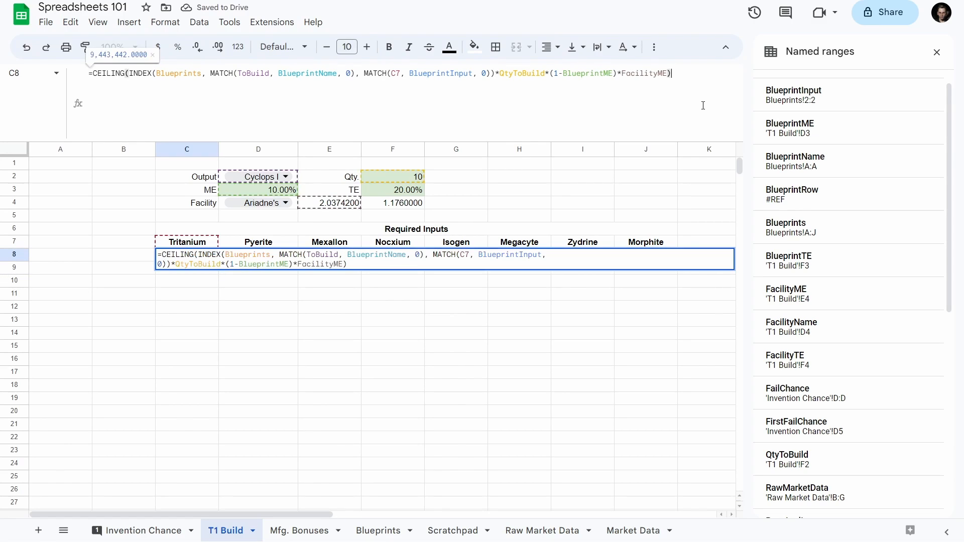
pyautogui.press('Left')
pyautogui.write(',')
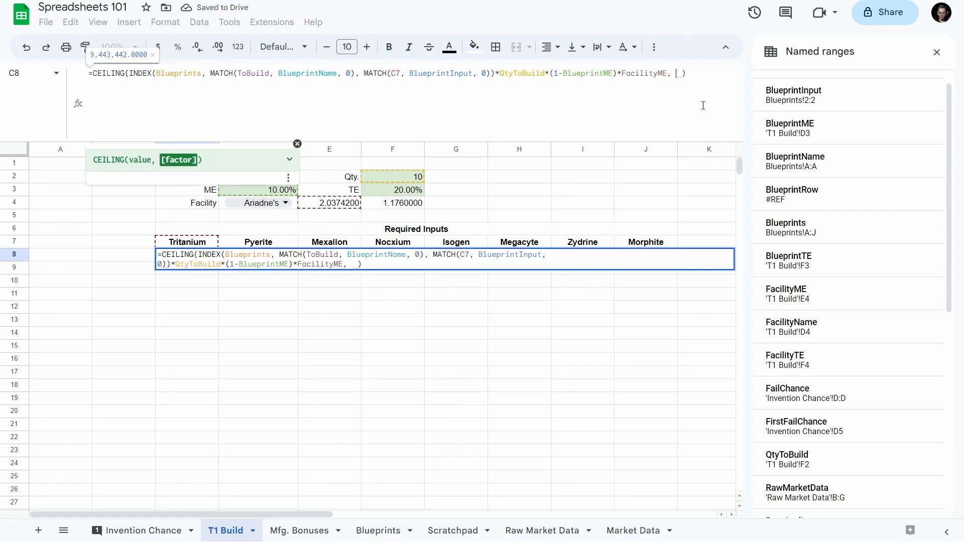
pyautogui.press('Return')
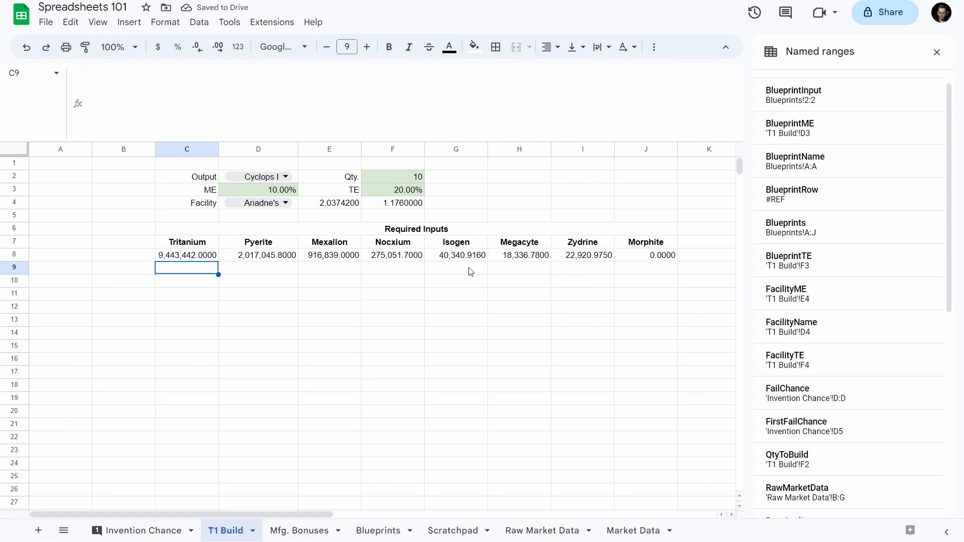
pyautogui.click(268, 256)
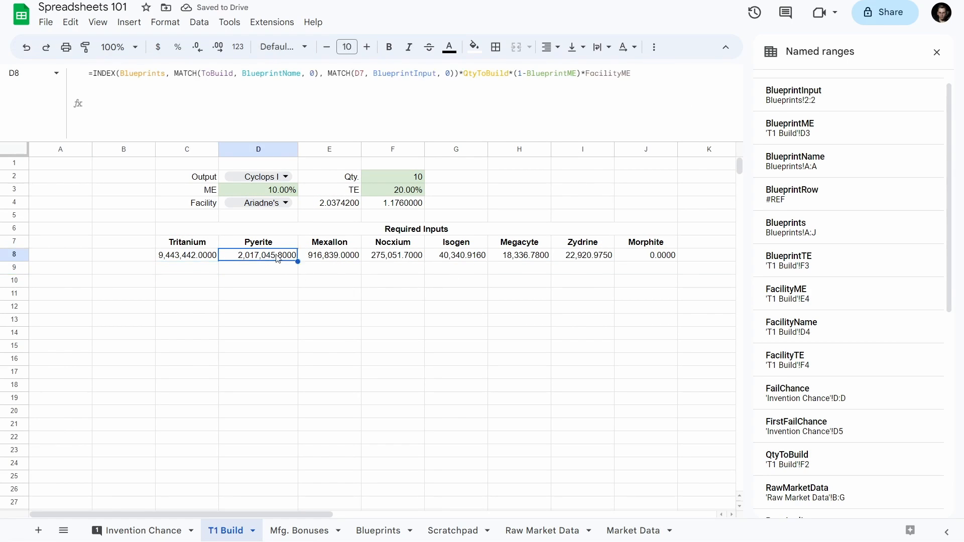
pyautogui.click(460, 261)
pyautogui.click(216, 256)
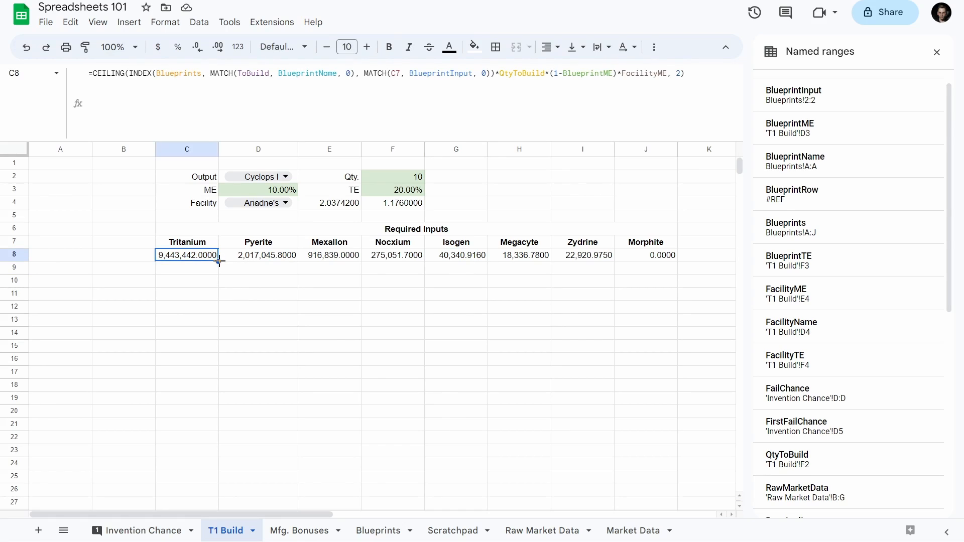
pyautogui.moveTo(219, 257); pyautogui.dragTo(662, 267)
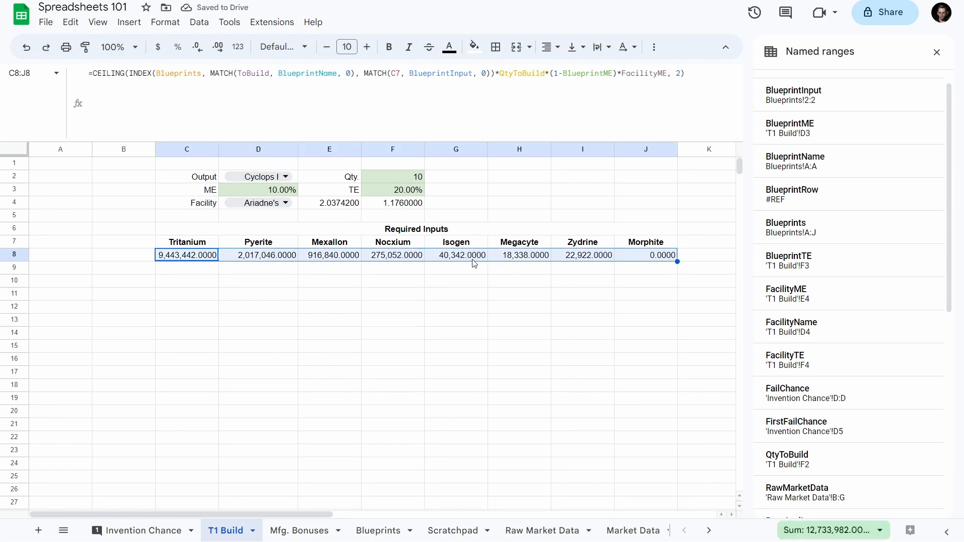
# - Read the CEILING function help about the optional factor argument from within C8's formula
pyautogui.click(681, 82)
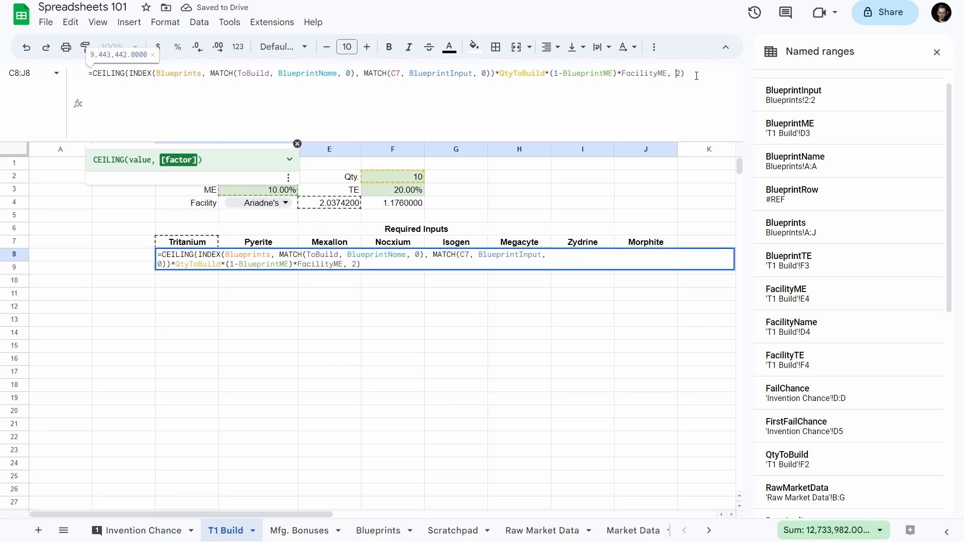
pyautogui.click(290, 160)
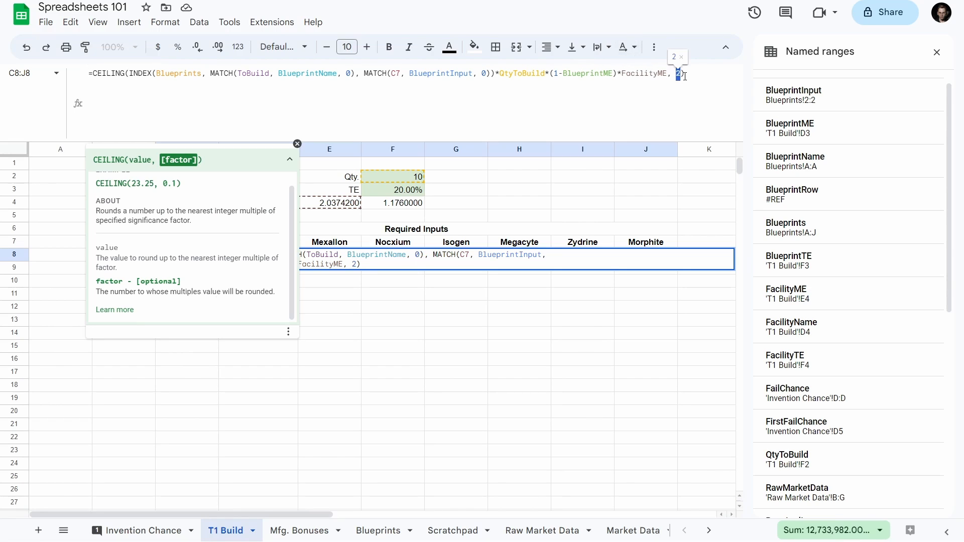
pyautogui.press('Return')
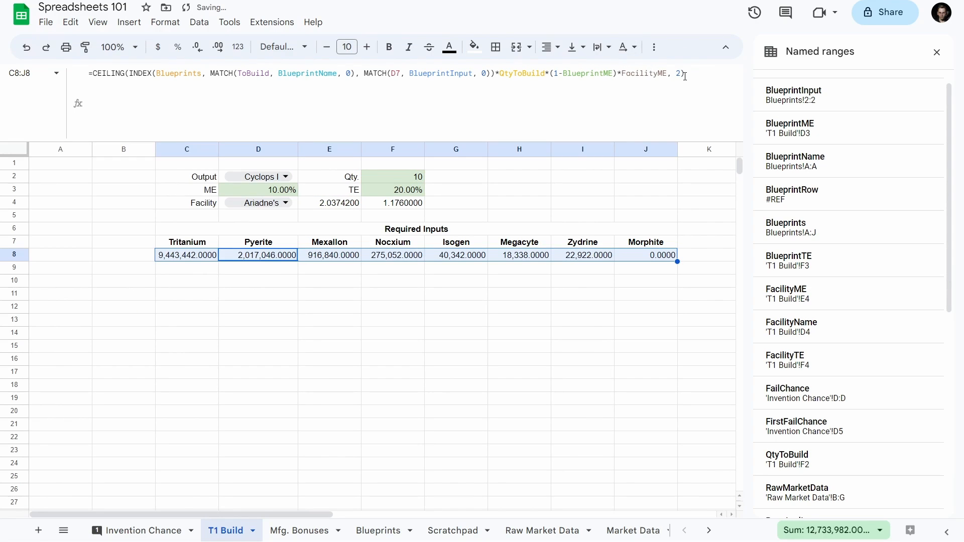
# - Set the CEILING factor in the Isogen formula in G8 to 1
pyautogui.press('Right')
pyautogui.press('Right')
pyautogui.press('Right')
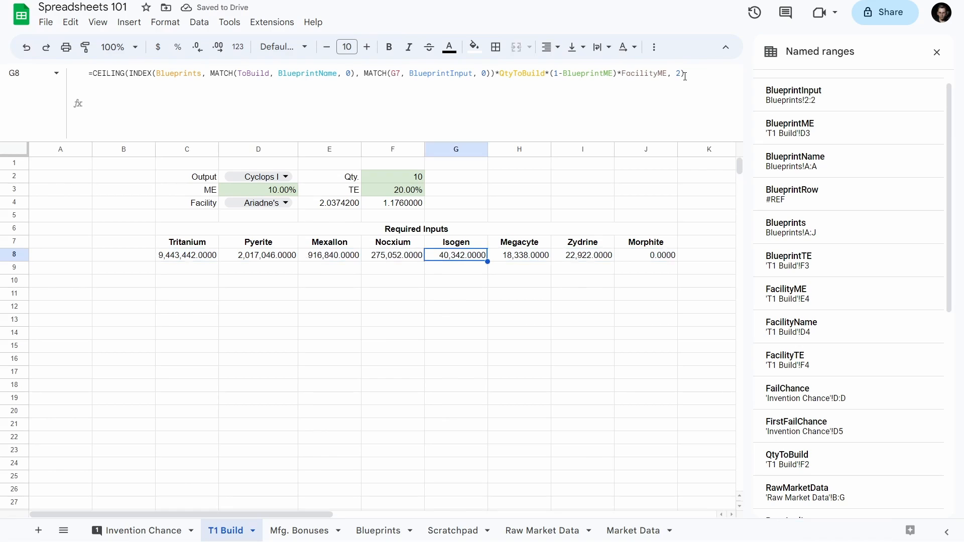
pyautogui.moveTo(678, 73); pyautogui.dragTo(682, 73)
pyautogui.write('1')
pyautogui.press('Return')
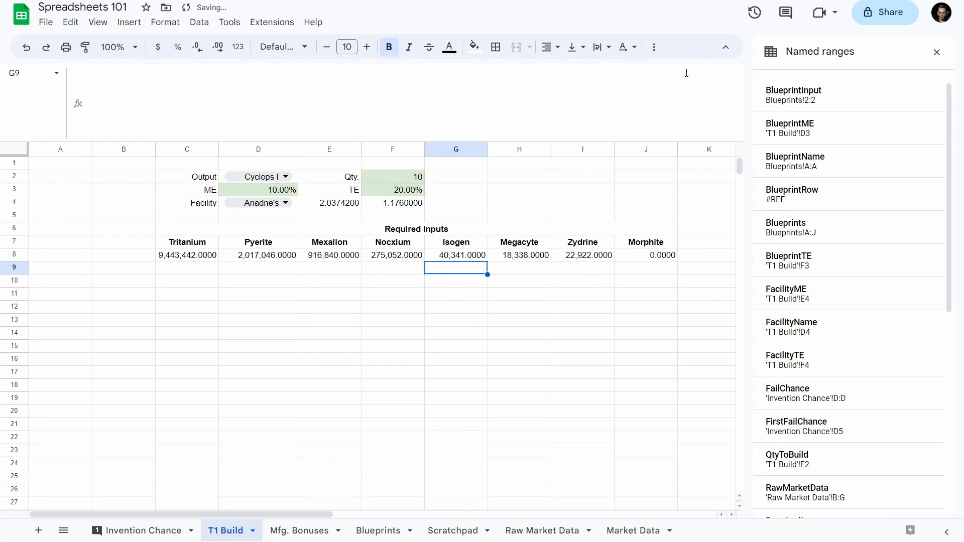
# - Remove the CEILING factor from G8's formula and review the Nocxium formula in F8
pyautogui.press('Up')
pyautogui.press('Return')
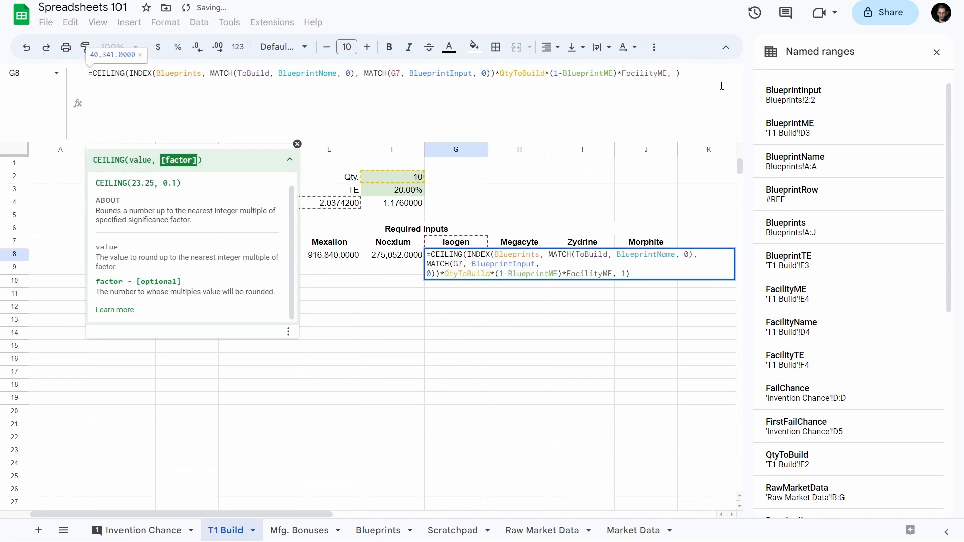
pyautogui.press('Return')
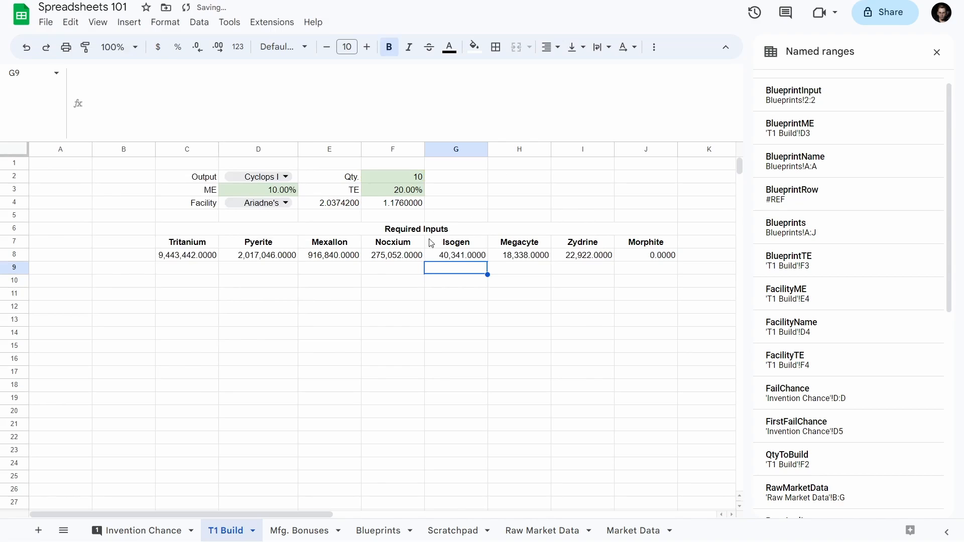
pyautogui.click(407, 258)
pyautogui.click(684, 75)
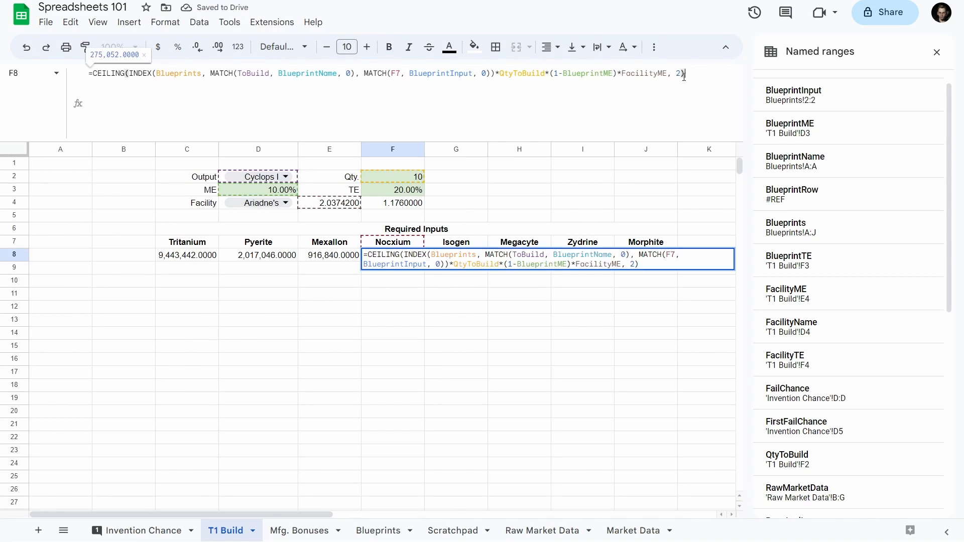
pyautogui.press('Return')
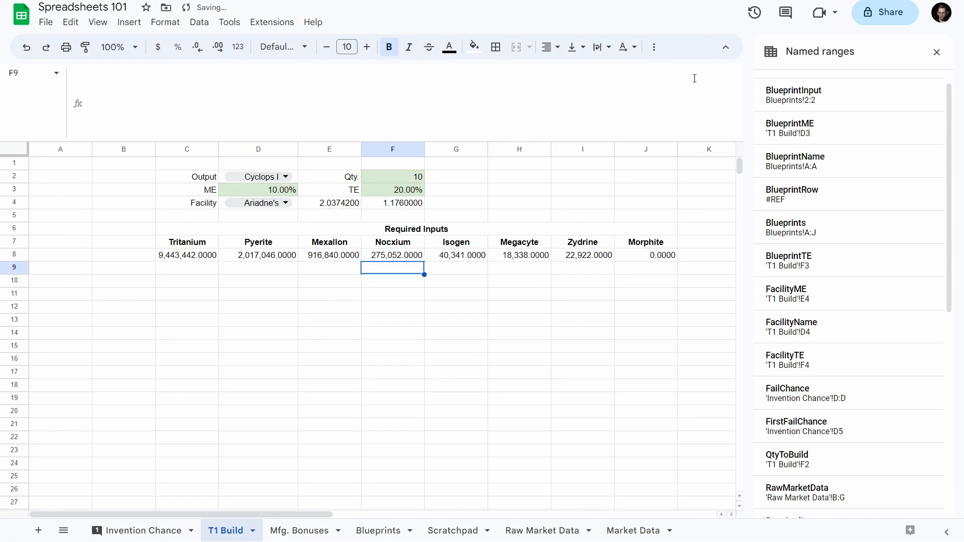
# - Add a CEILING factor of 0.2 to the Isogen formula in G8
pyautogui.press('Up')
pyautogui.press('Right')
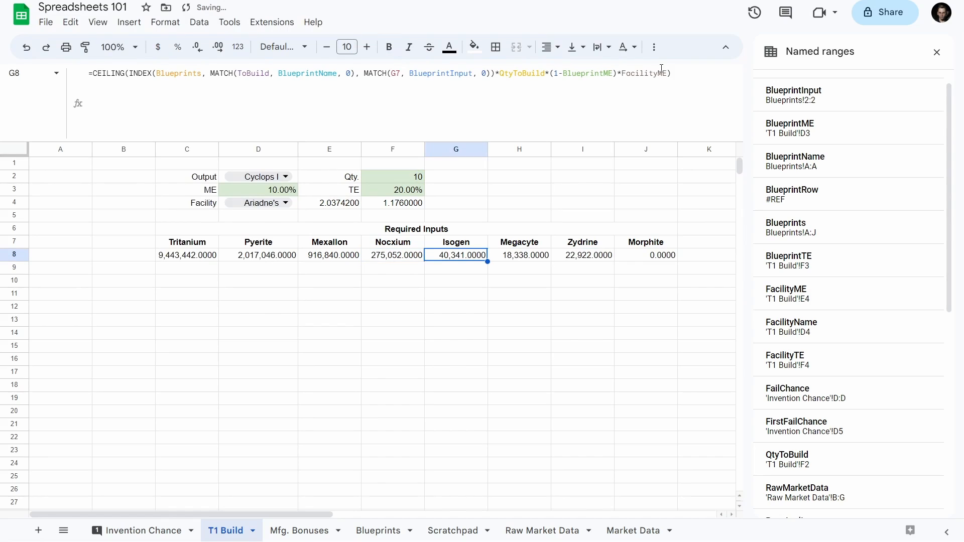
pyautogui.click(679, 65)
pyautogui.write(', ')
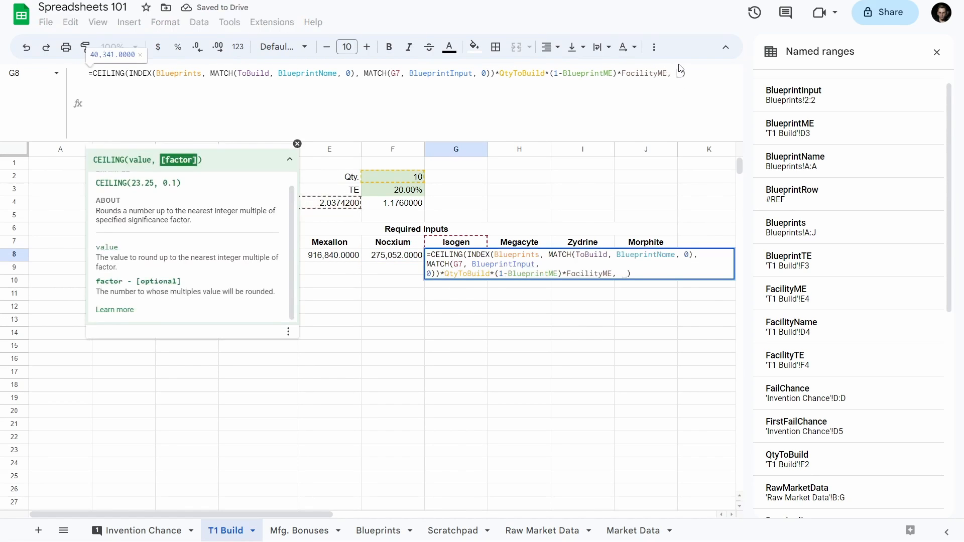
pyautogui.write('.02')
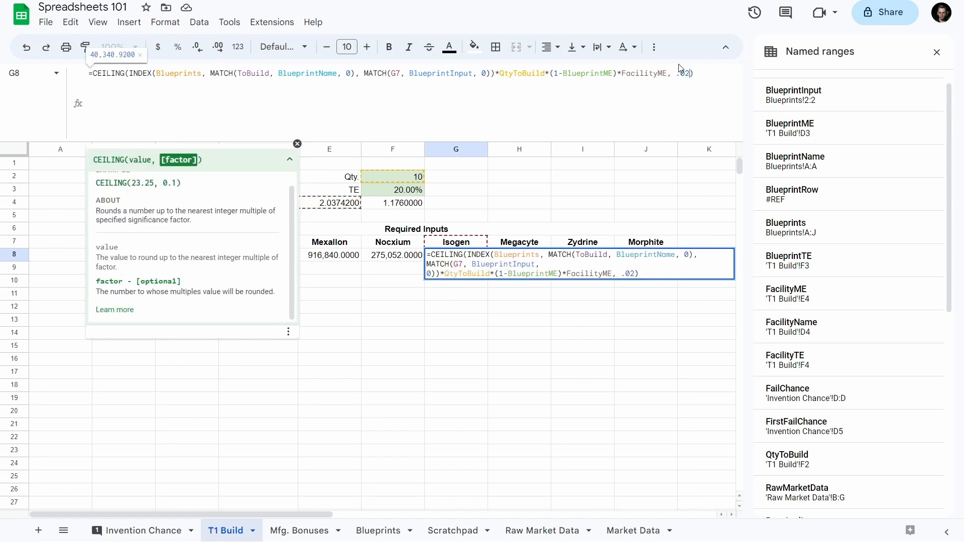
pyautogui.press('Return')
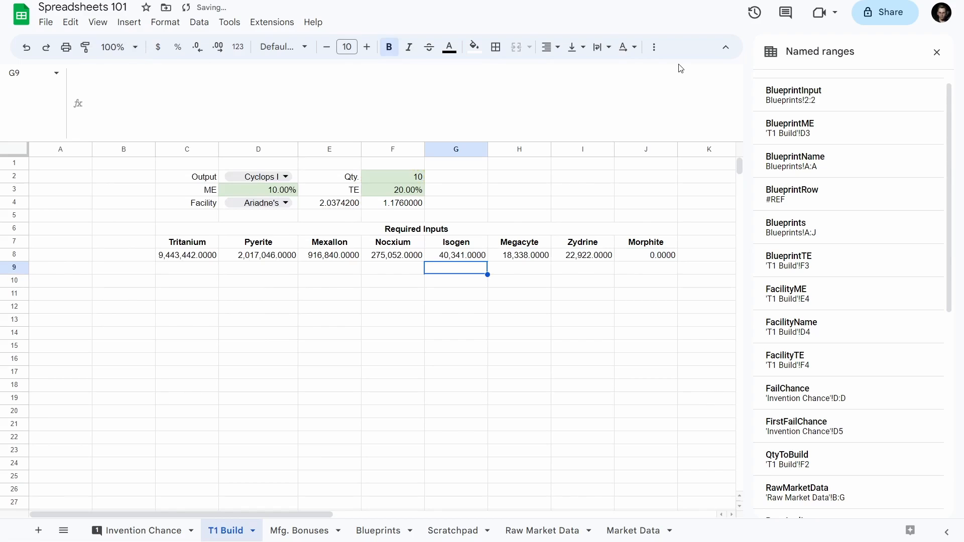
# - Try smaller CEILING factors in G8's formula, first 0.02 and then 0.002
pyautogui.press('Up')
pyautogui.press('Return')
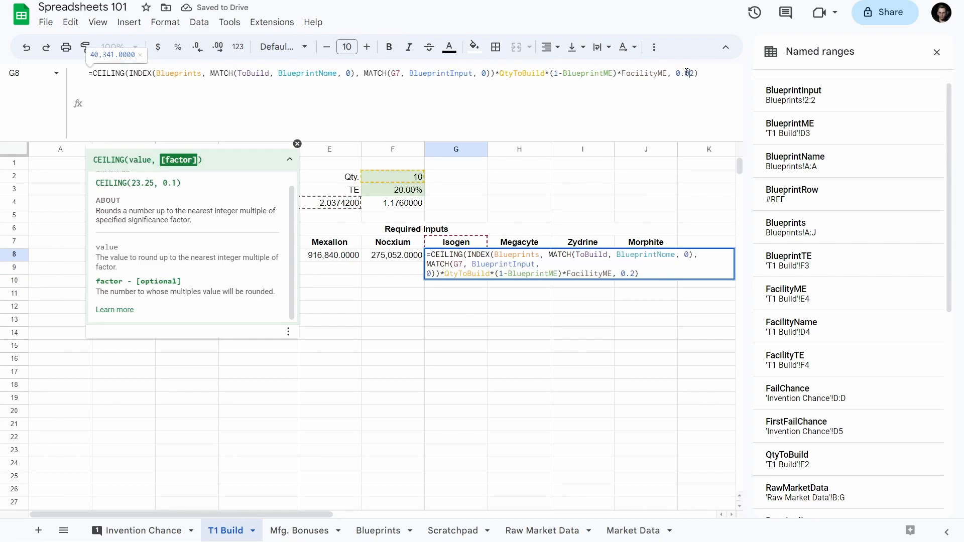
pyautogui.press('Return')
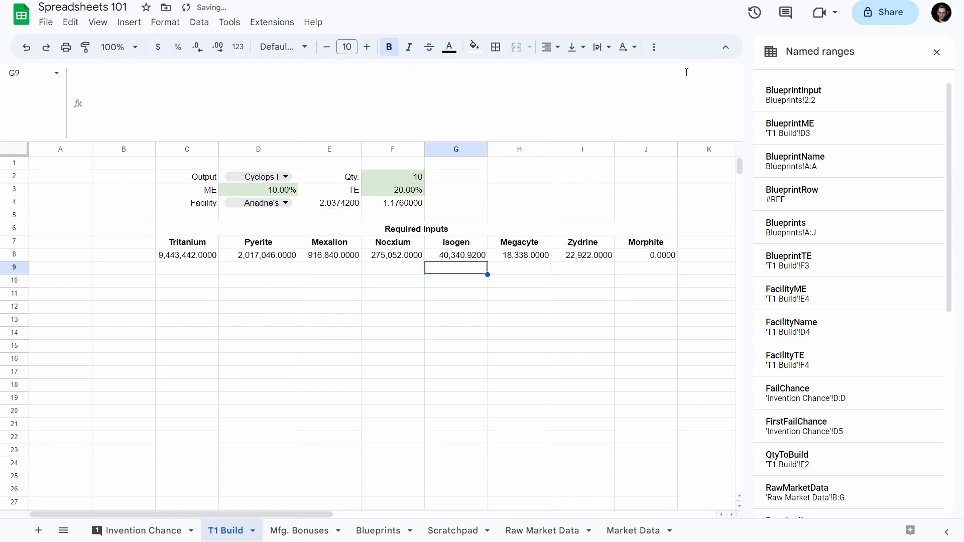
pyautogui.click(450, 259)
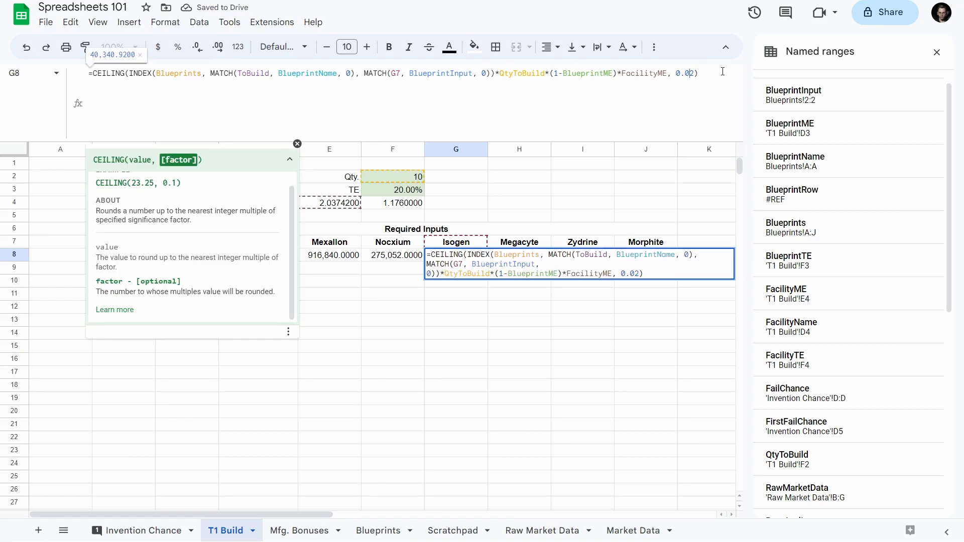
pyautogui.write('0')
pyautogui.press('Return')
pyautogui.click(481, 250)
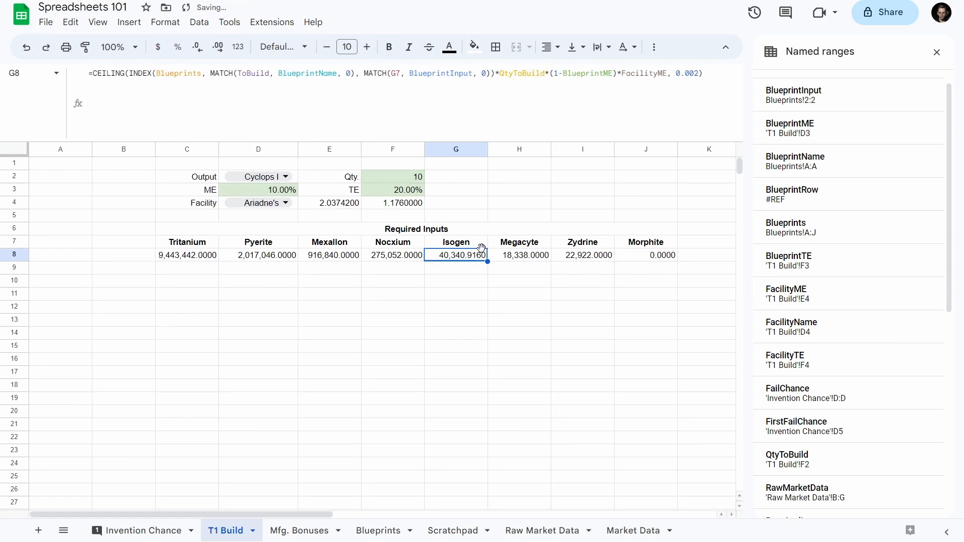
# - Try a CEILING factor of 0.001 in G8's formula, followed by 0.01
pyautogui.click(691, 66)
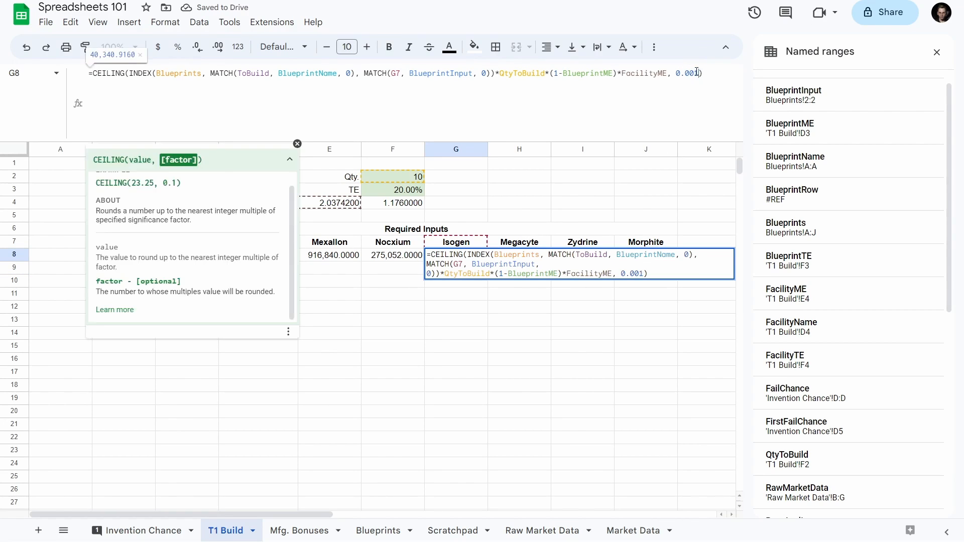
pyautogui.press('Return')
pyautogui.click(460, 257)
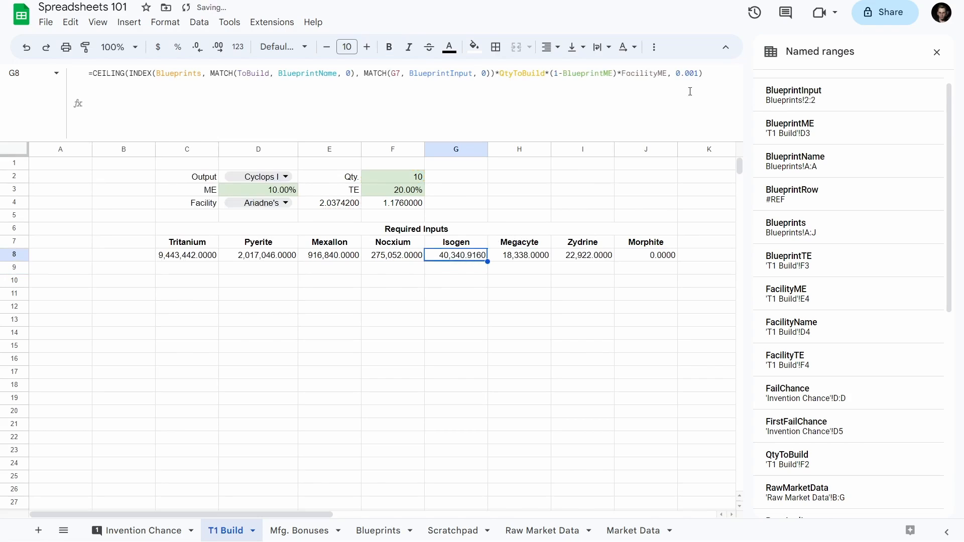
pyautogui.click(707, 72)
pyautogui.press('BackSpace')
pyautogui.press('Return')
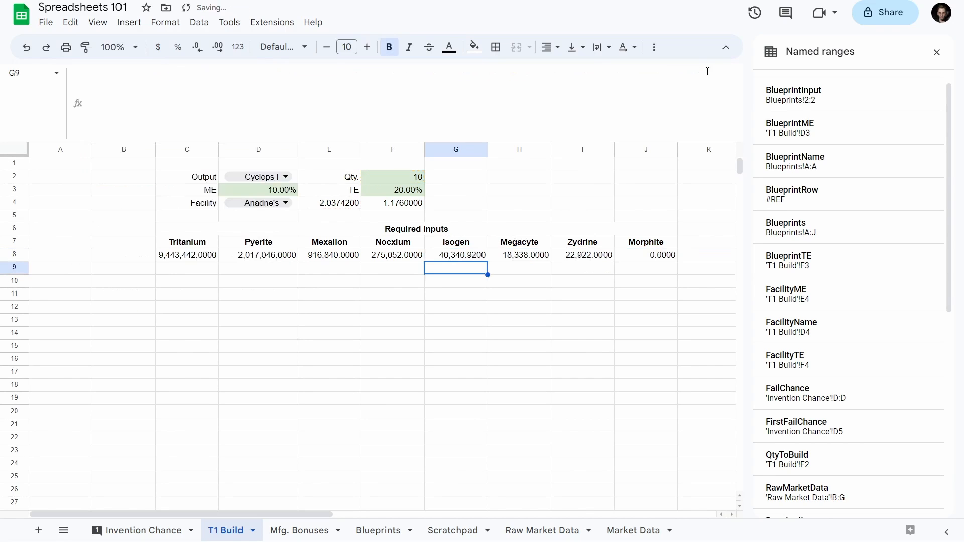
# - Remove the factor argument from C8's CEILING formula and fill the formula across to J8
pyautogui.click(191, 257)
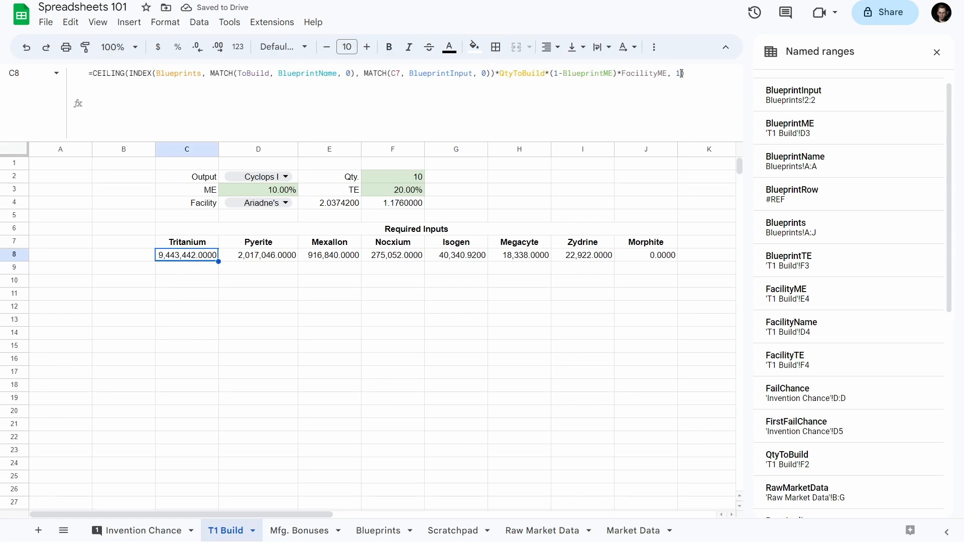
pyautogui.moveTo(681, 73); pyautogui.dragTo(664, 74)
pyautogui.press('BackSpace')
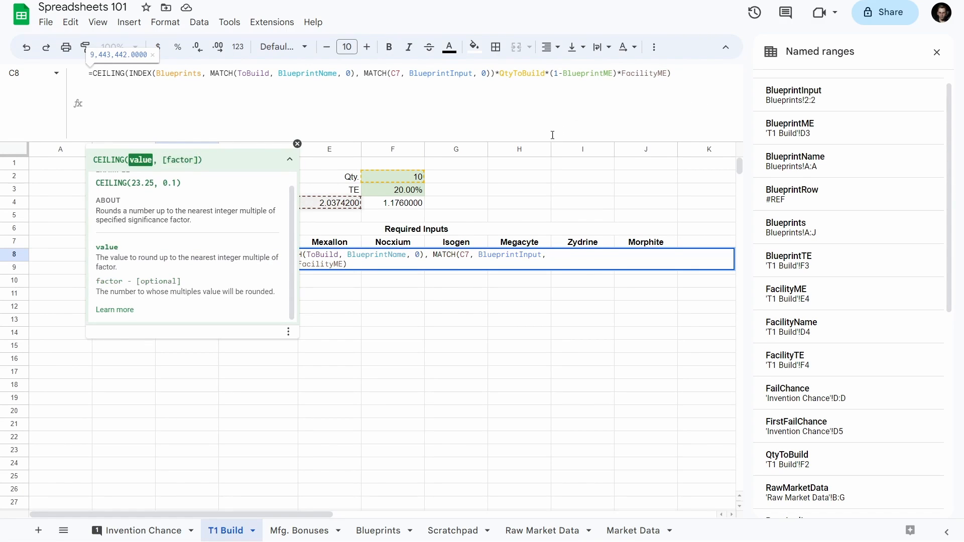
pyautogui.press('Return')
pyautogui.click(216, 258)
pyautogui.moveTo(218, 261); pyautogui.dragTo(675, 260)
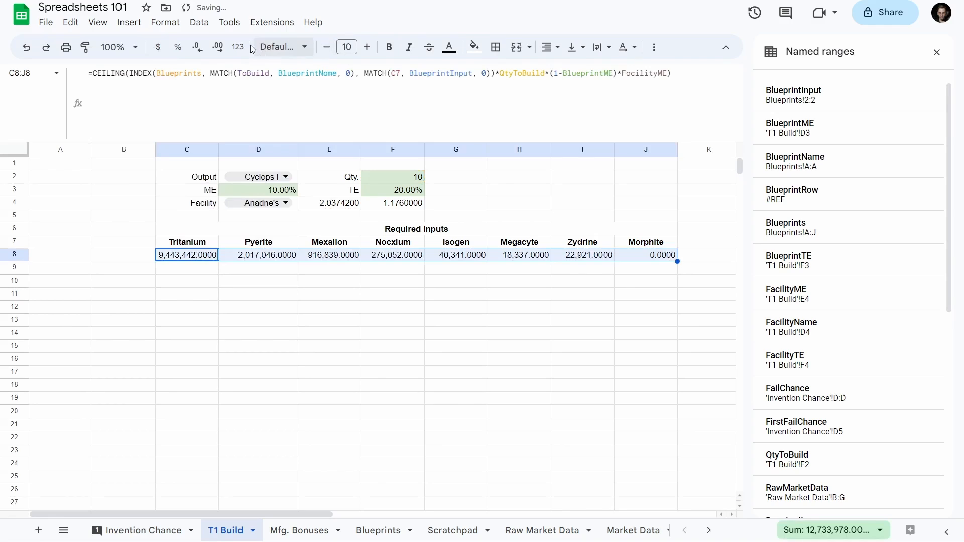
# - Format the required input quantities in C8:J8 to show no decimal places
pyautogui.click(197, 47)
pyautogui.click(198, 47)
pyautogui.click(198, 47)
pyautogui.click(197, 47)
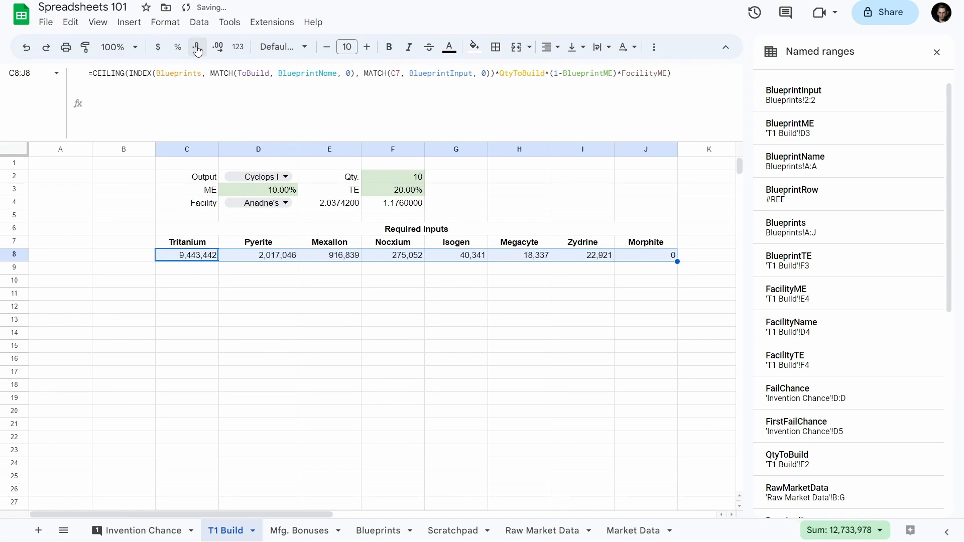
pyautogui.click(423, 284)
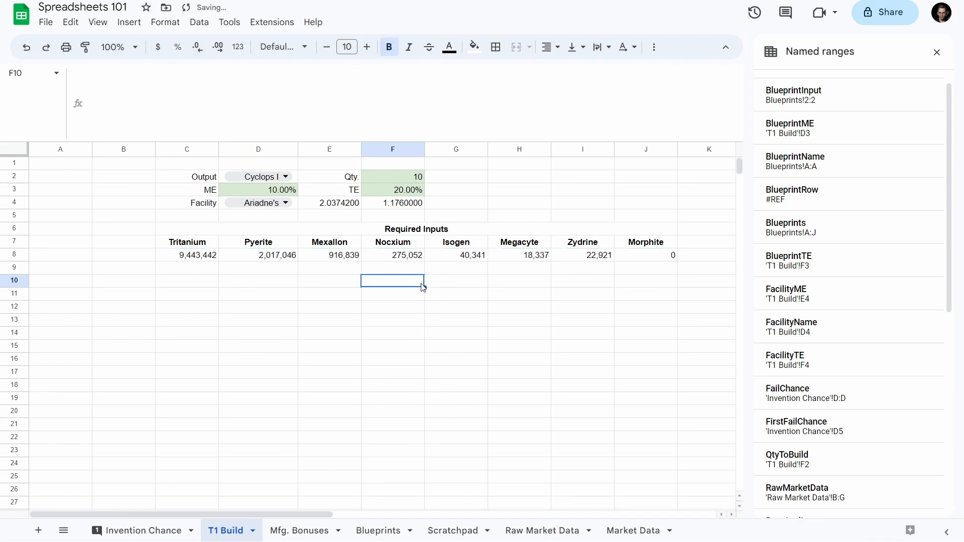
pyautogui.click(196, 260)
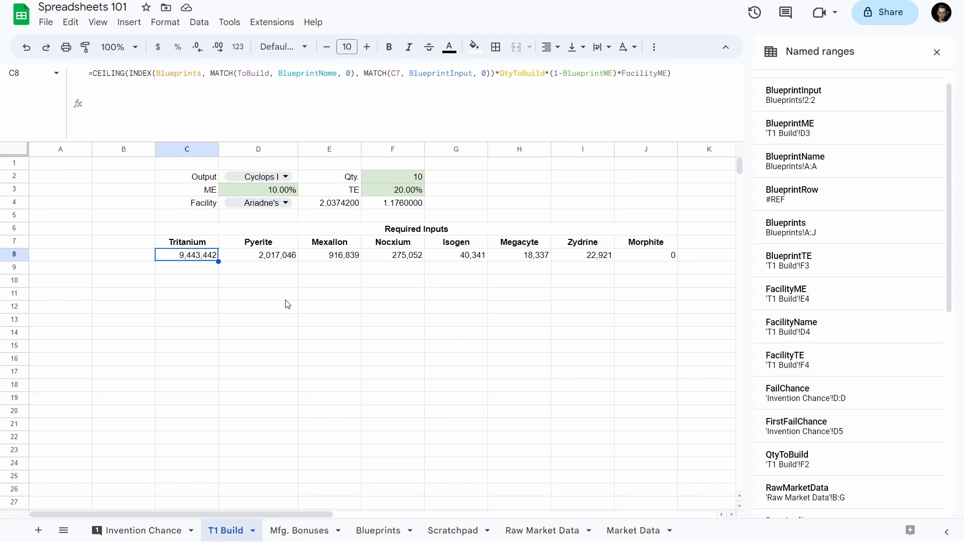
# - Switch to EVE Online, find the Cyclops I Blueprint by searching "cyclops" in Industry, and set its manufacturing job to 10 runs
pyautogui.click(287, 178)
pyautogui.click(415, 177)
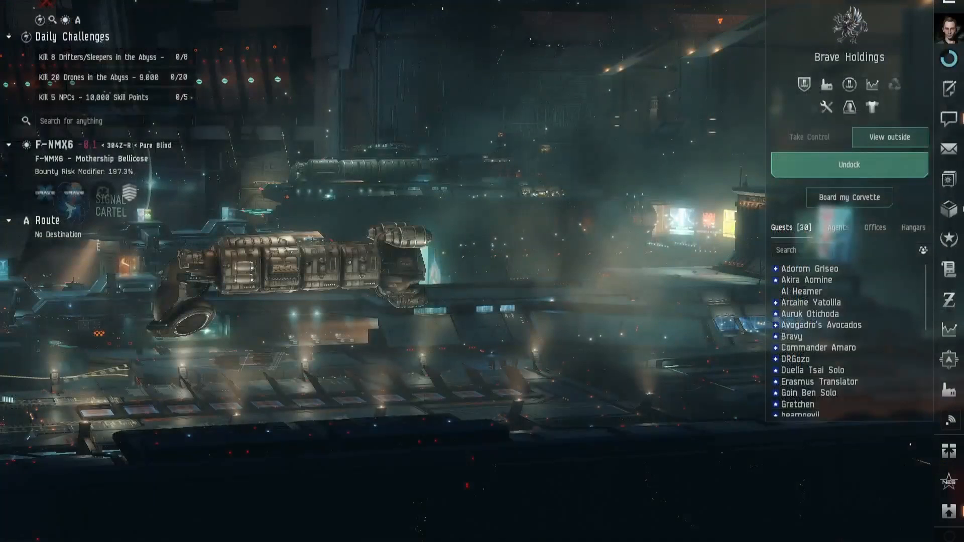
pyautogui.hotkey('alt', 's')
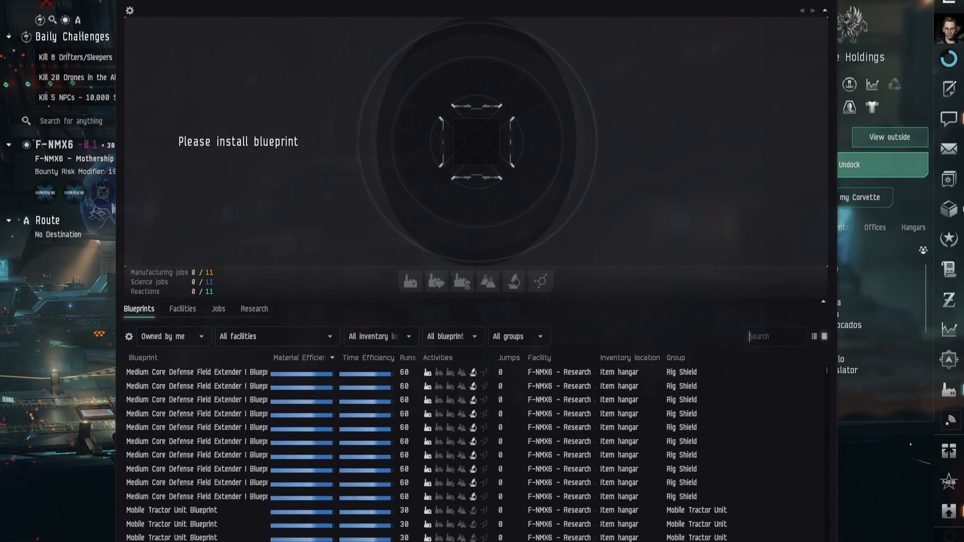
pyautogui.write('cyclops')
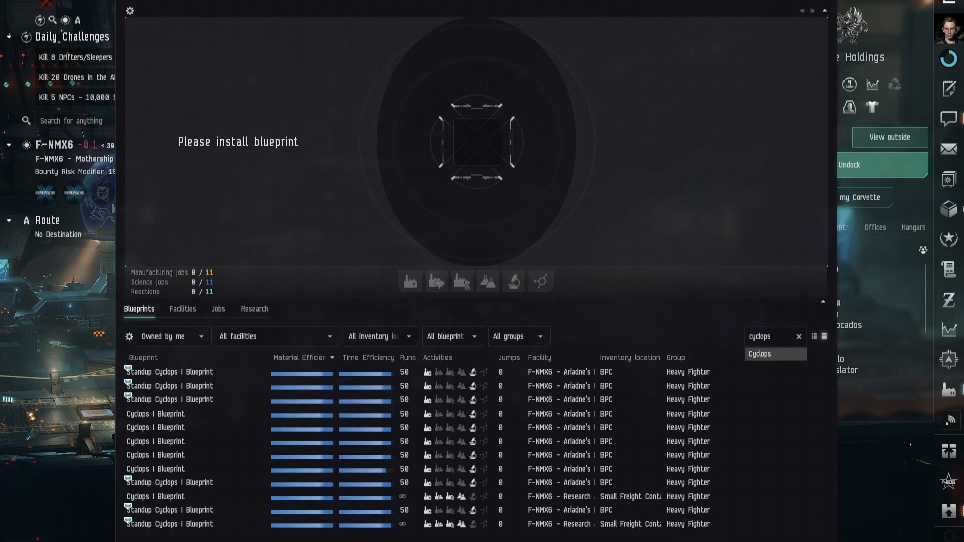
pyautogui.click(200, 414)
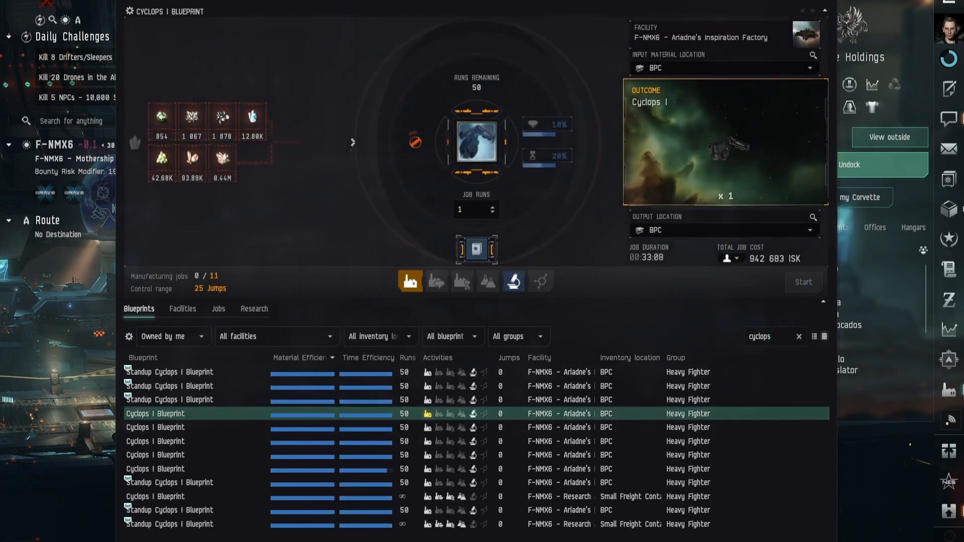
pyautogui.write('7')
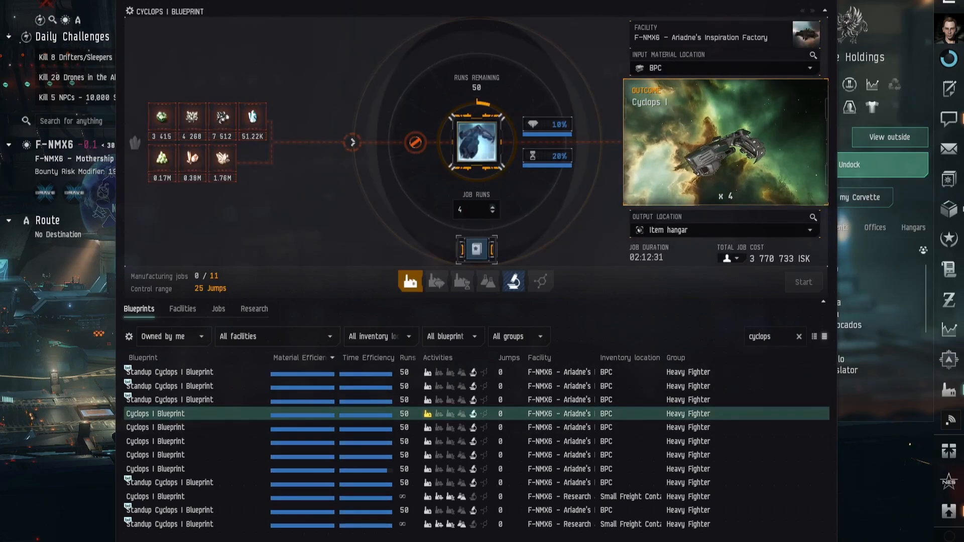
pyautogui.press('BackSpace')
pyautogui.write('10')
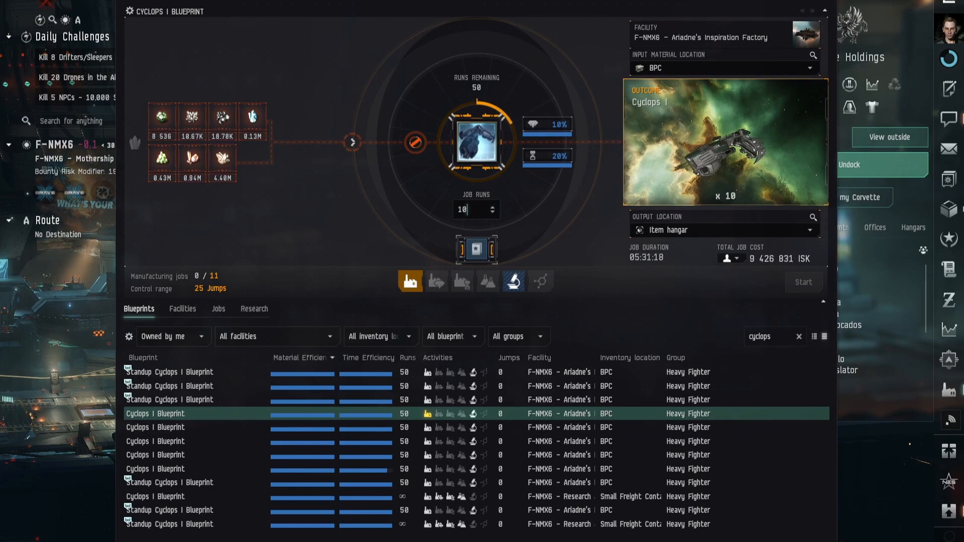
pyautogui.moveTo(416, 143)
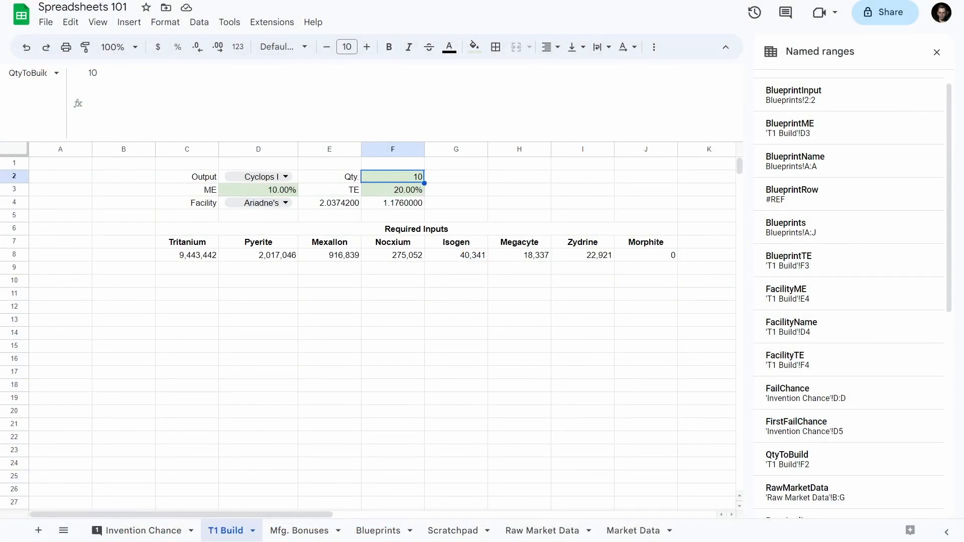
# - Switch the output item in D2 to Atron and back to Cyclops I
pyautogui.click(171, 255)
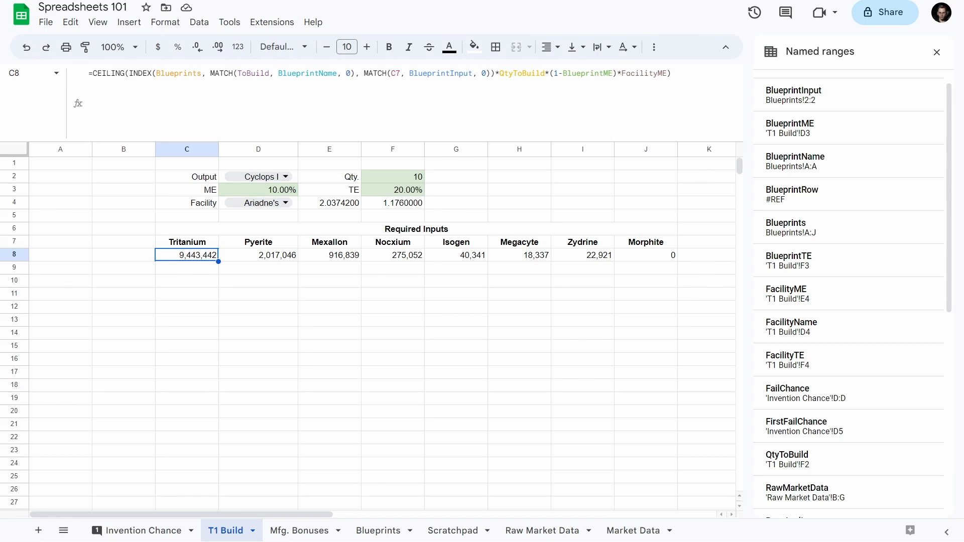
pyautogui.click(285, 177)
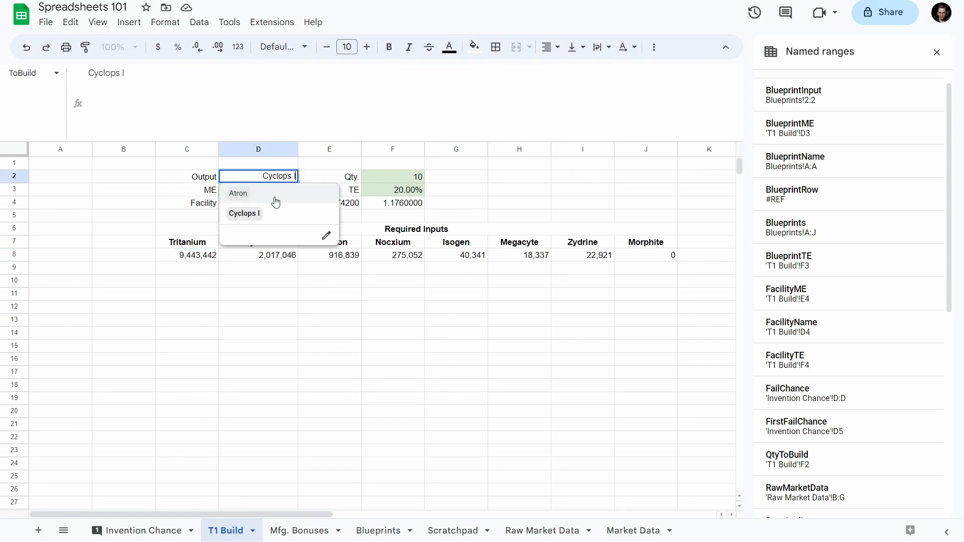
pyautogui.click(248, 203)
pyautogui.click(277, 179)
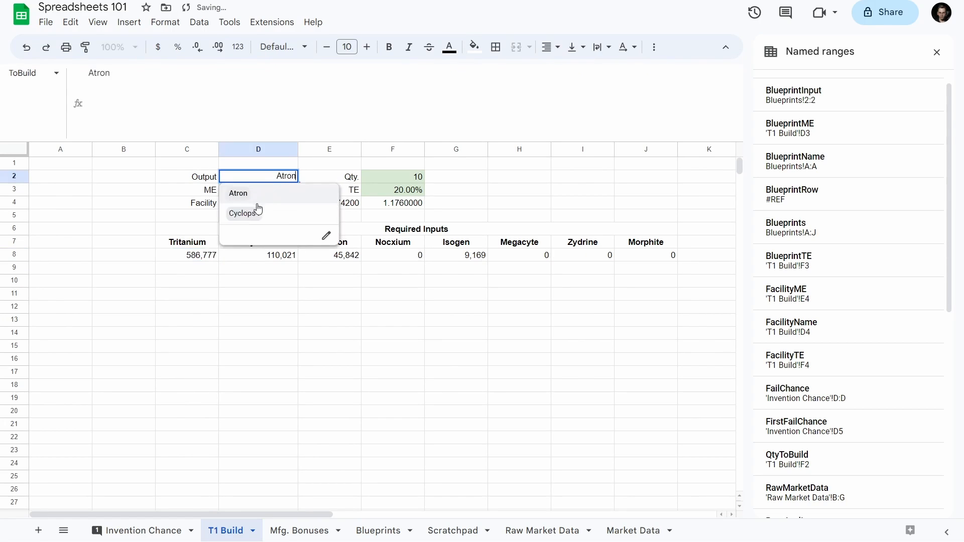
pyautogui.click(258, 211)
pyautogui.click(210, 257)
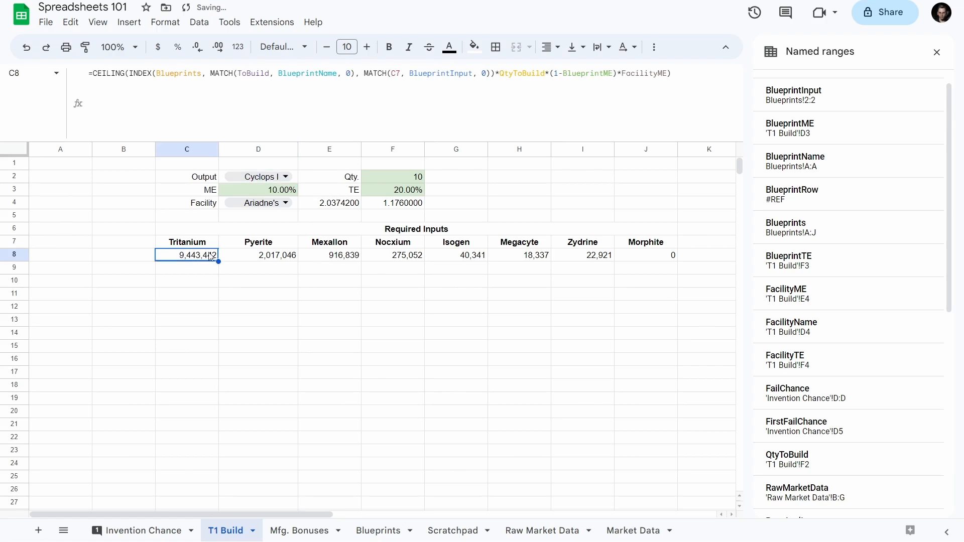
# - Paste the Minerals list copied from the game's blueprint job into the T1 Build sheet starting at C15
pyautogui.click(396, 178)
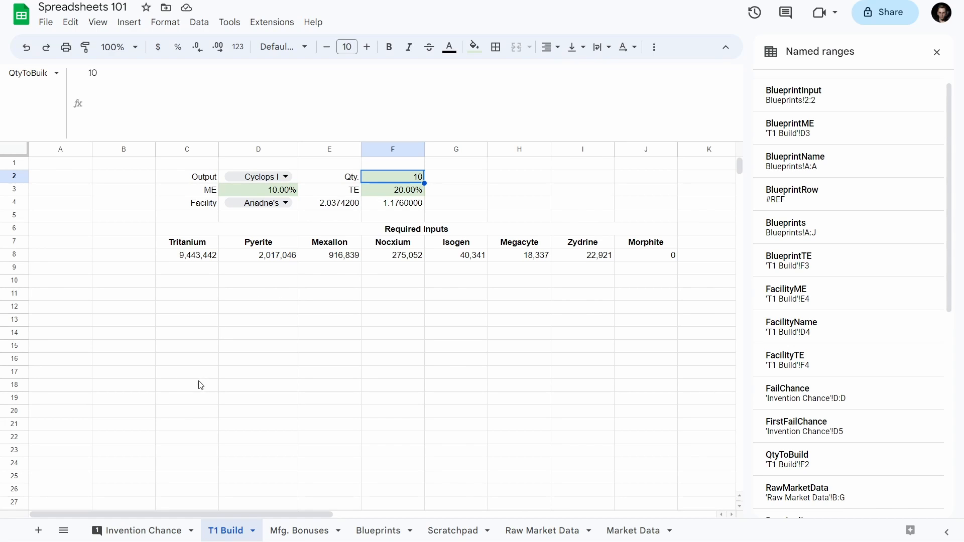
pyautogui.click(166, 347)
pyautogui.write('Minerals\t\t\t\t Item\tRequired\tAvailable\tEst. Unit price\ttypeID Zydrine\t8,536\t0\t2,509\t39 Megacyte\t10,670\t0\t4,569\t40 Nocxium\t18,779\t0\t950\t38 Isogen\t128,037\t0\t504\t37 Mexallon\t426,789\t0\t52\t36 Pyerite\t938,936\t0\t12\t35 Tritanium\t4,395,927\t0\t4\t34')
pyautogui.click(217, 324)
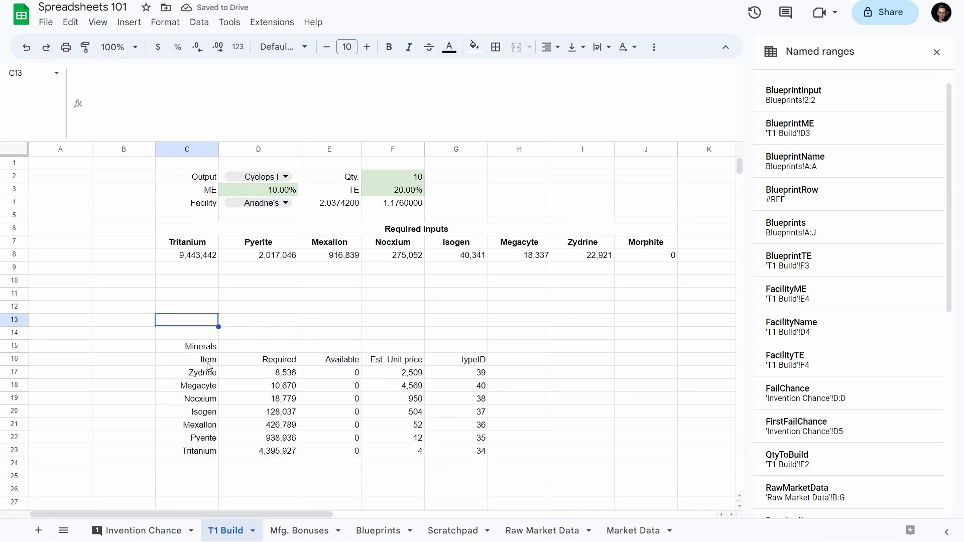
# - Close the Named ranges sidebar and create a filter over the pasted minerals table C16:G23
pyautogui.moveTo(195, 361); pyautogui.dragTo(482, 451)
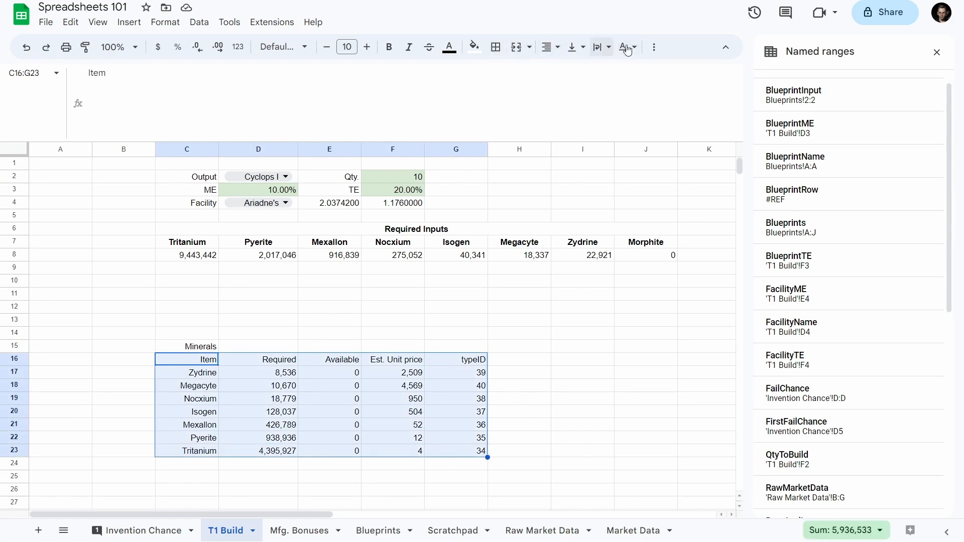
pyautogui.click(724, 49)
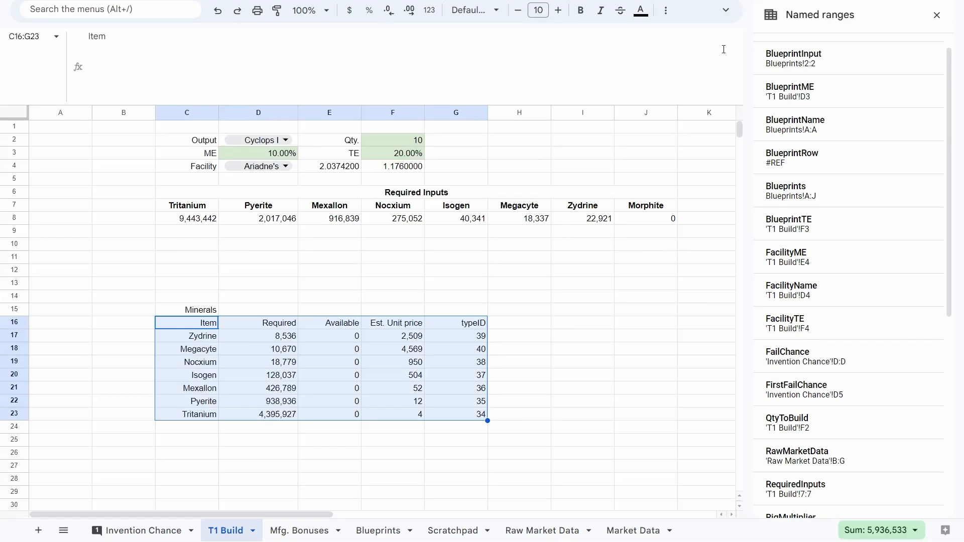
pyautogui.click(726, 10)
pyautogui.click(938, 52)
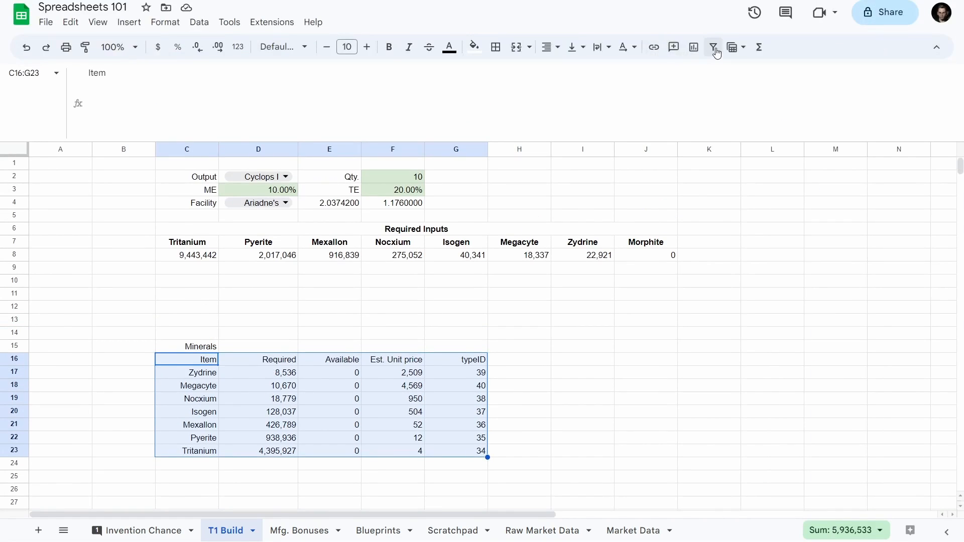
pyautogui.click(714, 46)
# - Sort the minerals table by Required in descending order (Z to A) and remove the filter
pyautogui.click(212, 360)
pyautogui.click(292, 360)
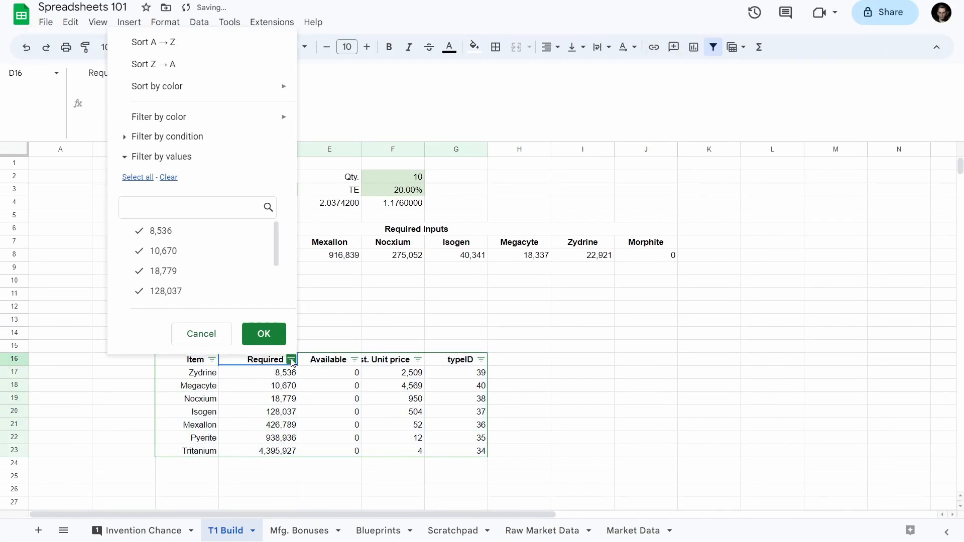
pyautogui.click(160, 65)
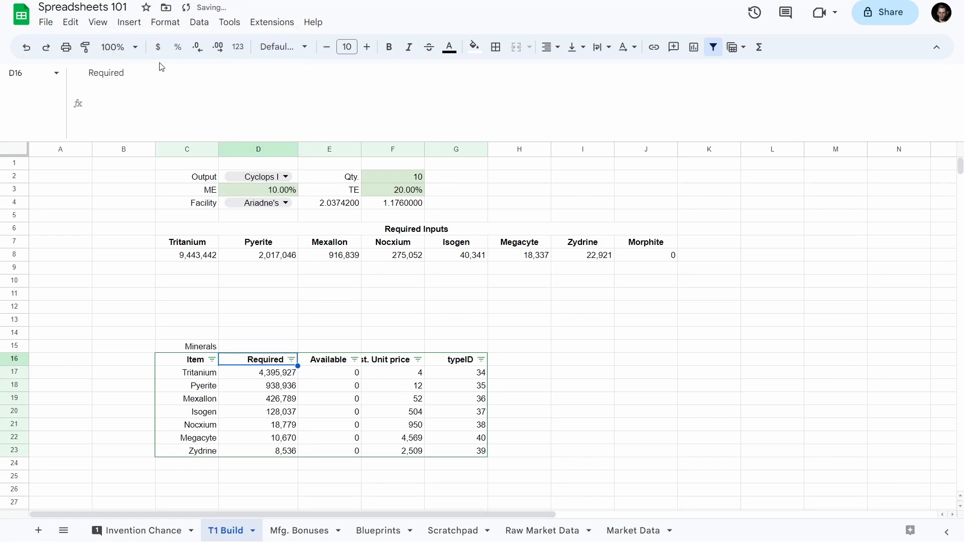
pyautogui.click(405, 346)
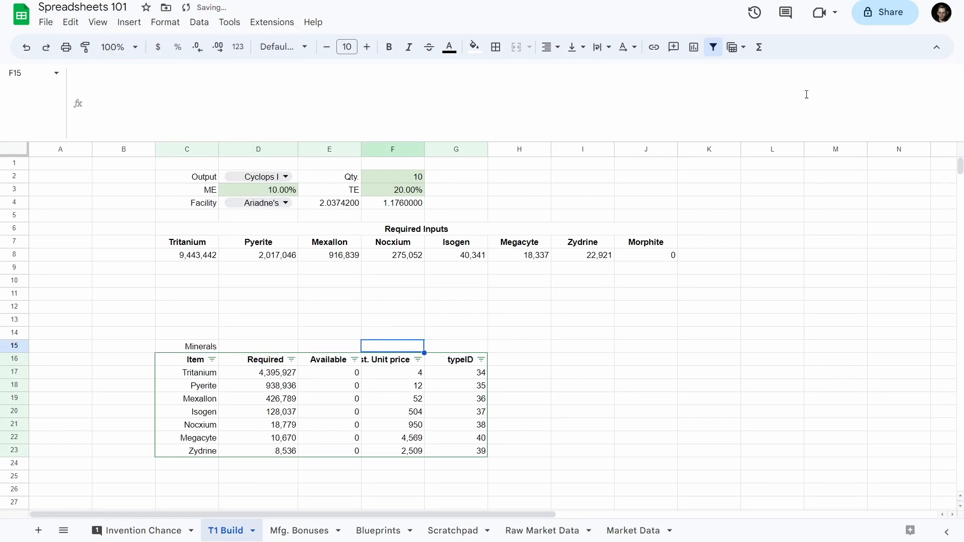
pyautogui.click(714, 47)
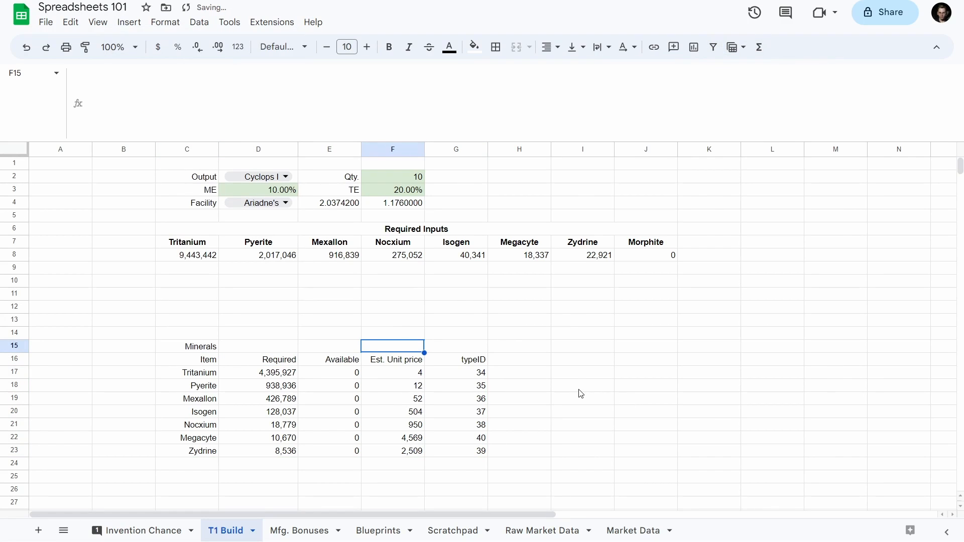
# - Compare the game's Tritanium requirement in D17 with C8's result and inspect C8's CEILING formula
pyautogui.click(244, 378)
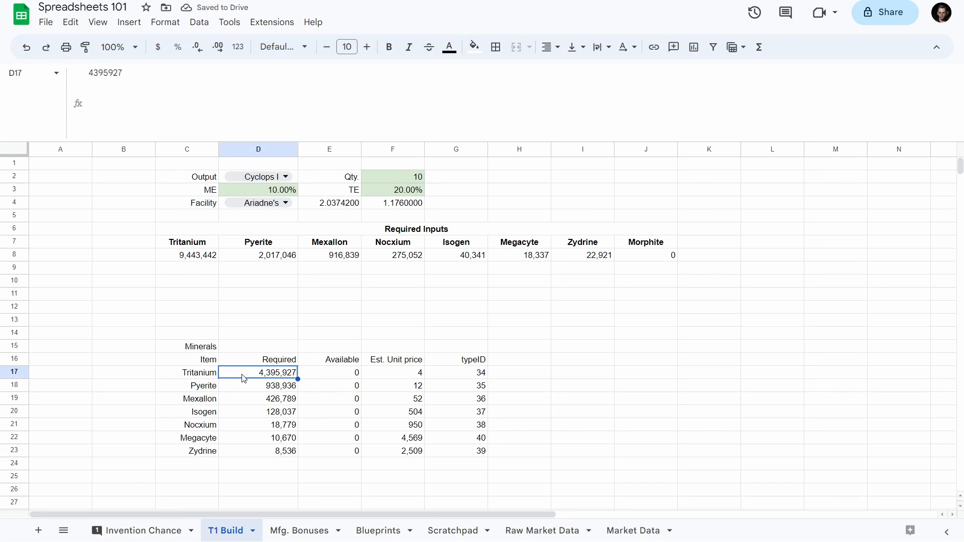
pyautogui.click(182, 258)
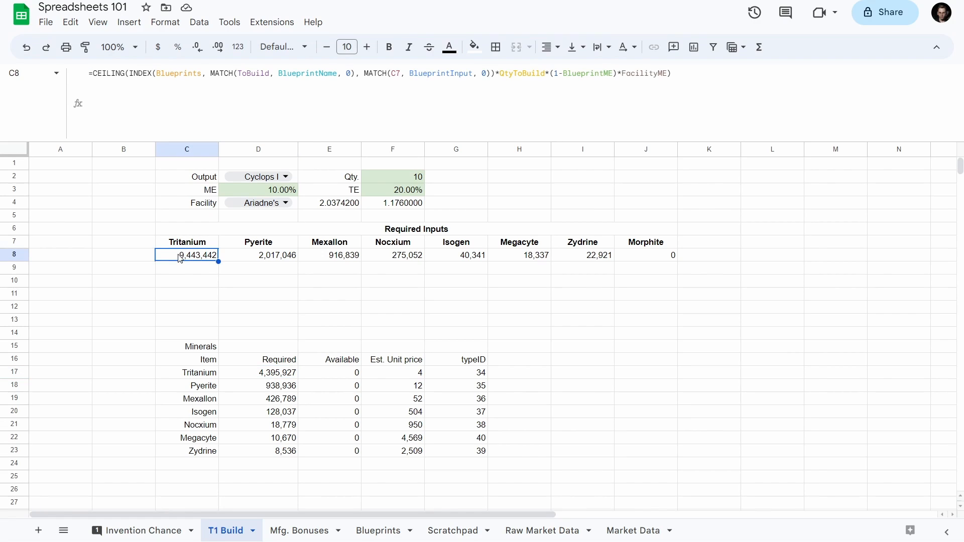
pyautogui.click(651, 73)
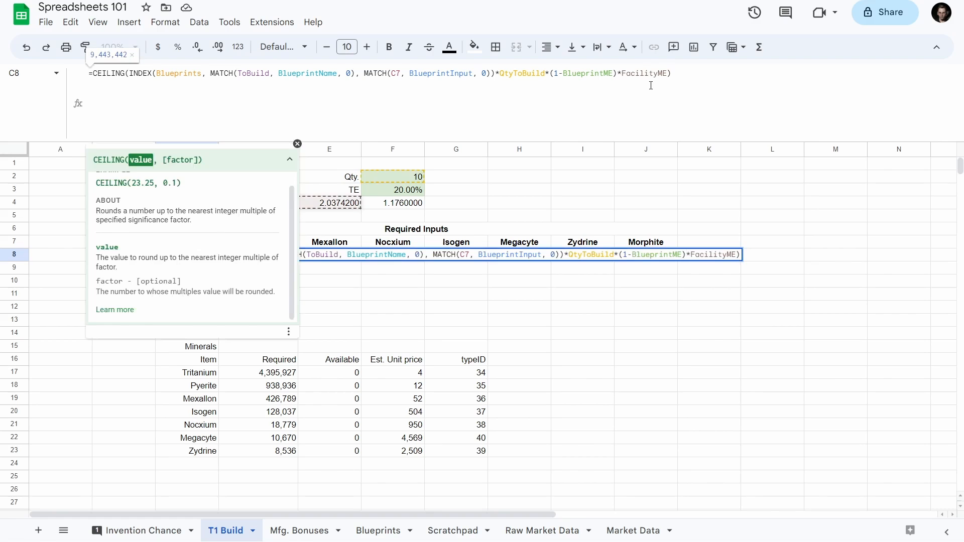
pyautogui.click(687, 82)
pyautogui.press('Escape')
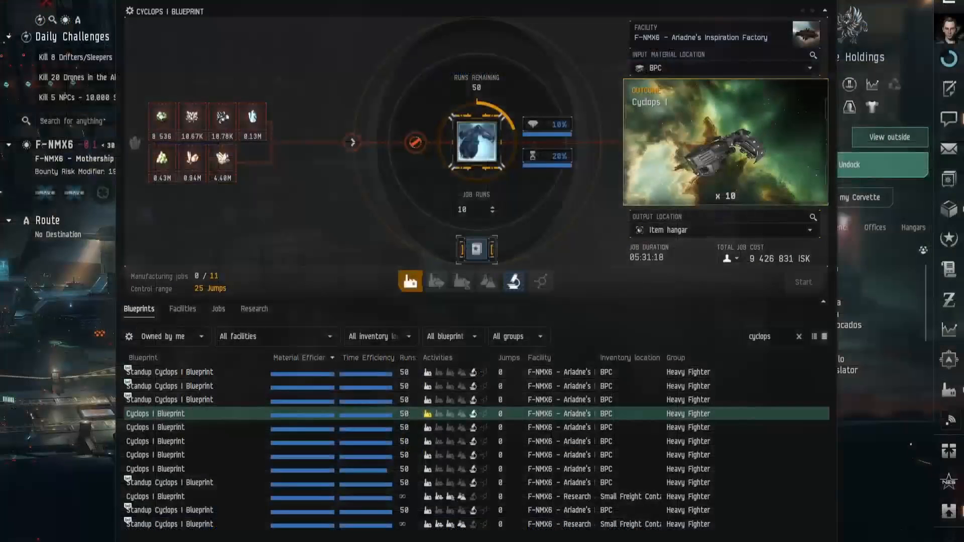
# - Review the mineral requirements and material consumption modifiers of the 10-run Cyclops I job in EVE Online
pyautogui.click(468, 210)
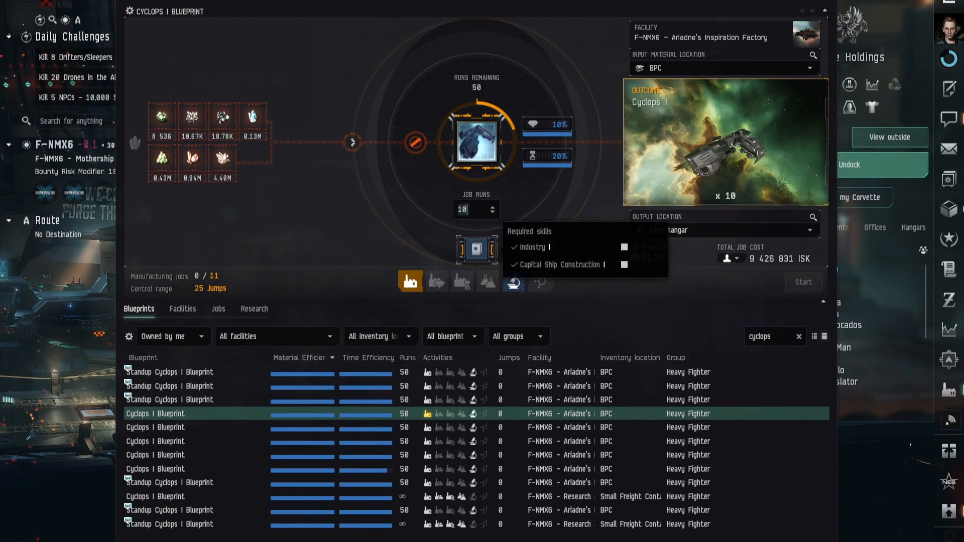
pyautogui.moveTo(416, 143)
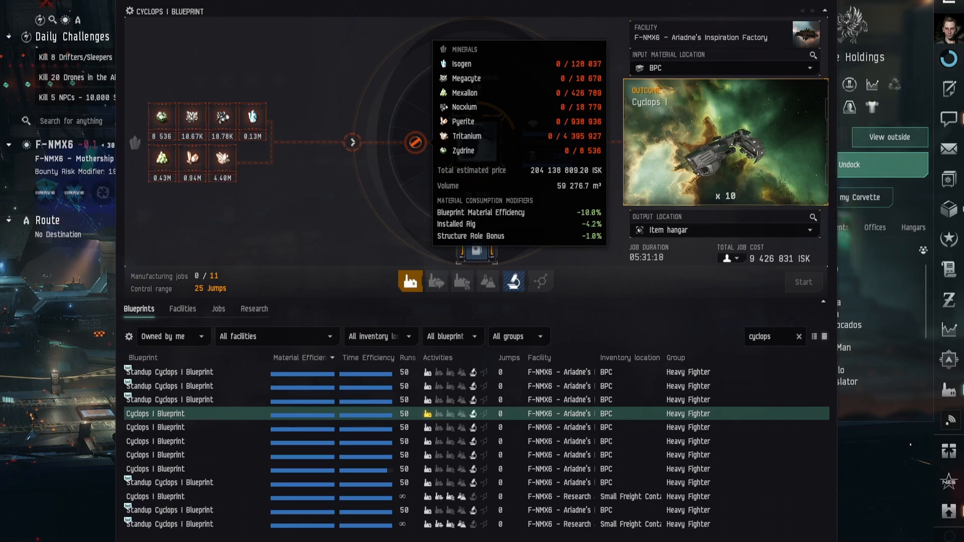
pyautogui.moveTo(545, 138)
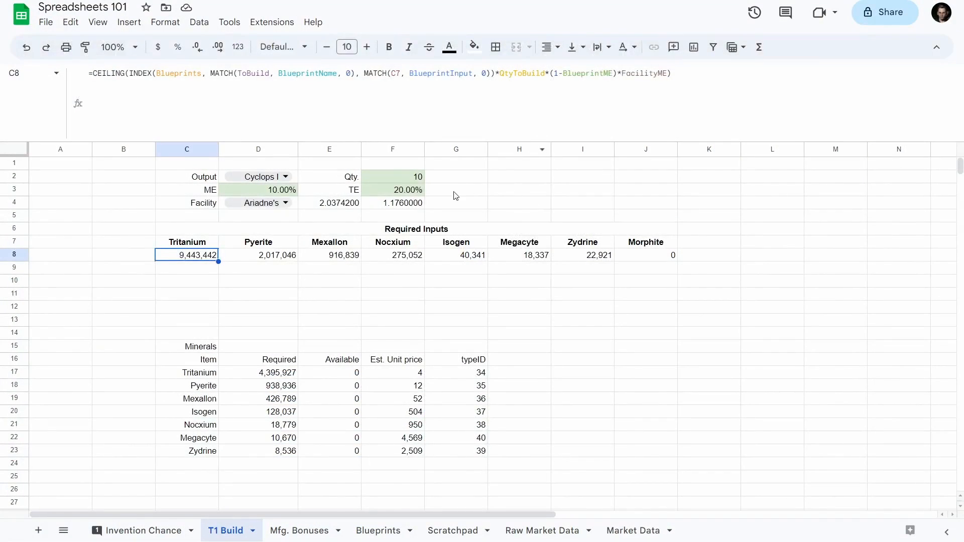
# - On the Mfg. Bonuses sheet, remove the opening "(1-" before the StructureMultiplier lookup in F9's ME formula
pyautogui.click(302, 530)
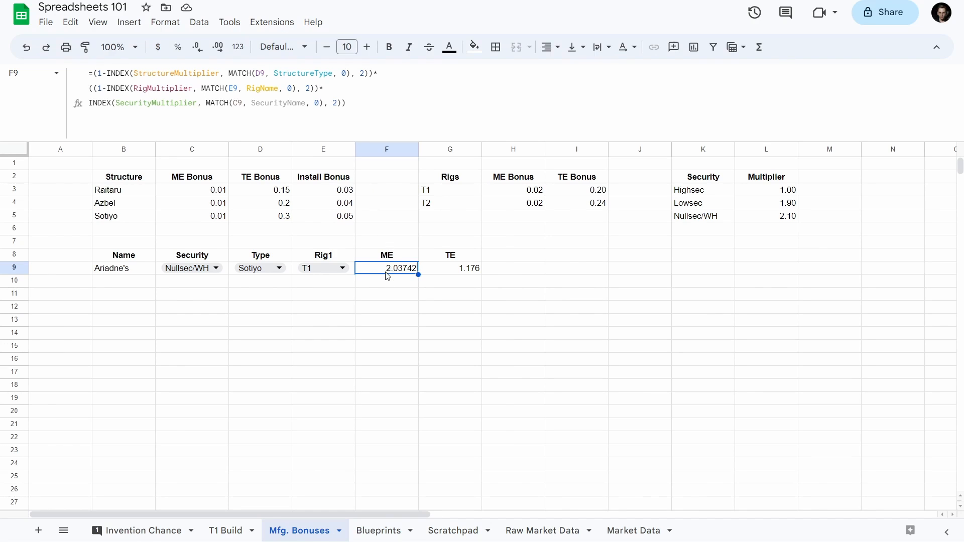
pyautogui.click(105, 75)
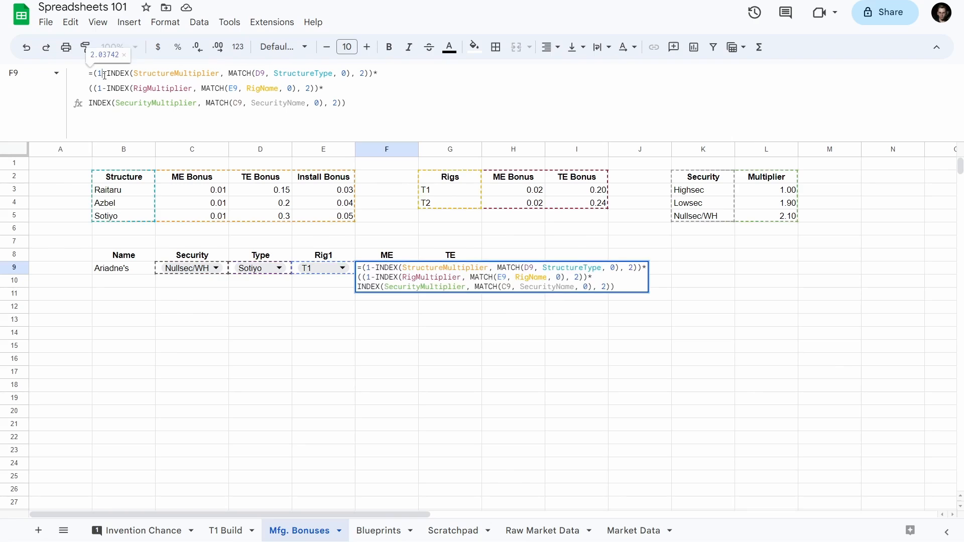
pyautogui.press('BackSpace')
pyautogui.press('BackSpace')
pyautogui.press('Delete')
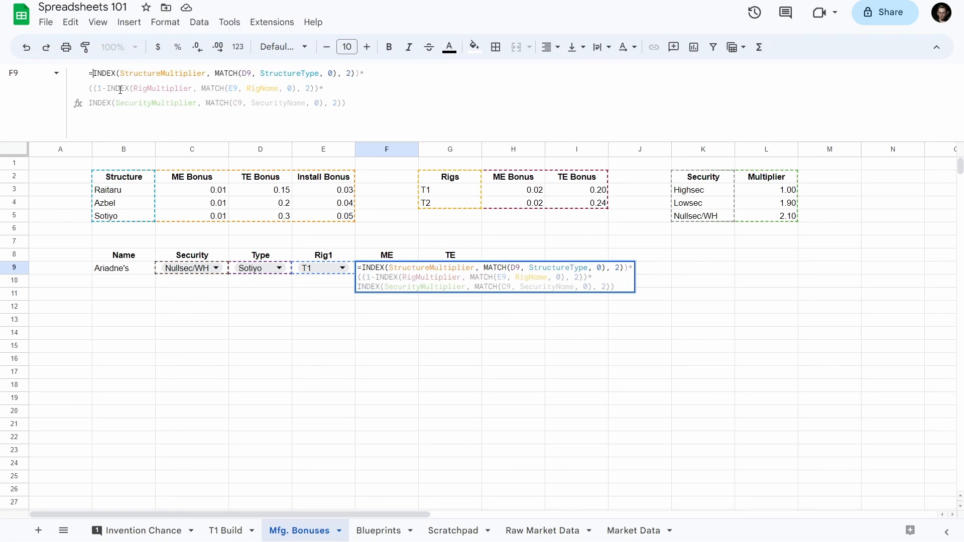
# - Strip the "(1-" from the RigMultiplier lookup in F9 and remove the surplus closing brackets after the rig and structure lookups
pyautogui.click(102, 88)
pyautogui.press('BackSpace')
pyautogui.press('BackSpace')
pyautogui.press('Delete')
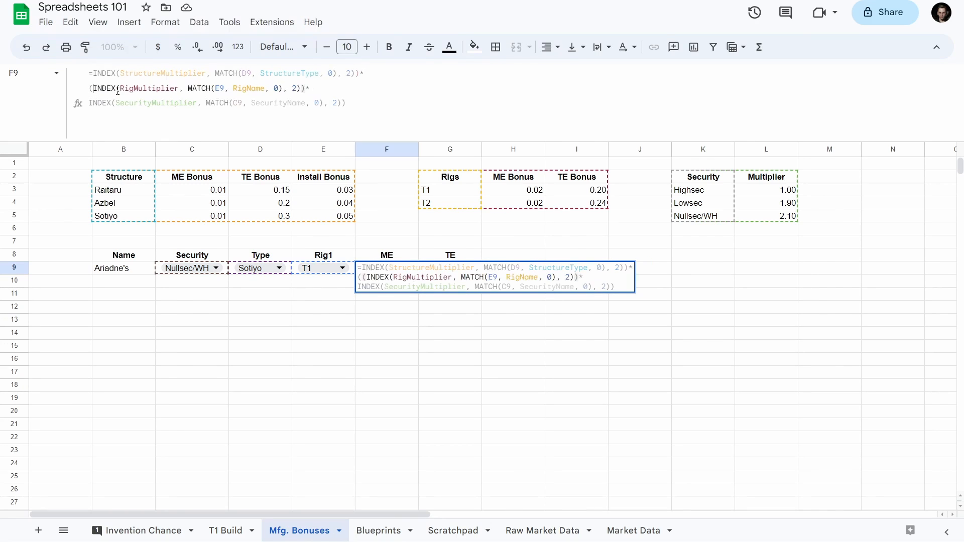
pyautogui.click(298, 88)
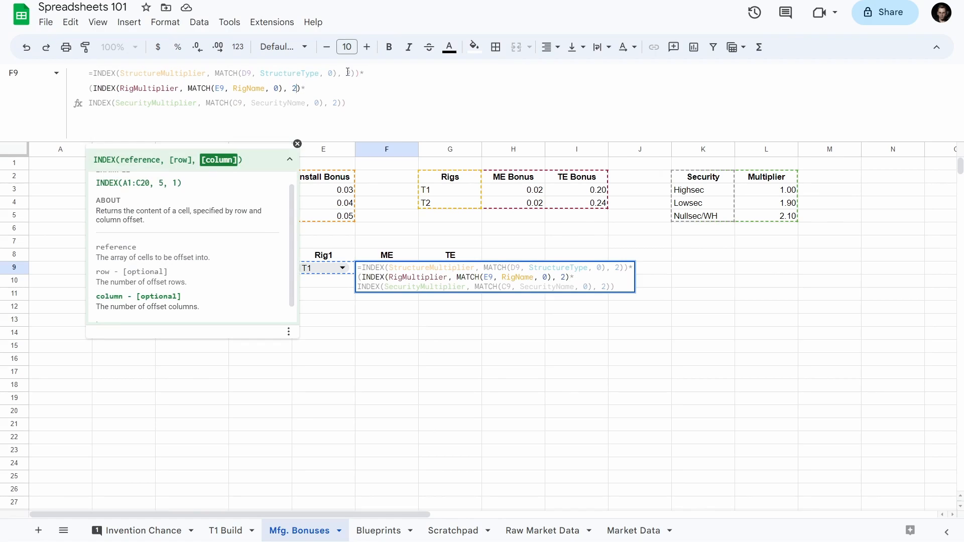
pyautogui.click(355, 74)
pyautogui.press('BackSpace')
pyautogui.press('Return')
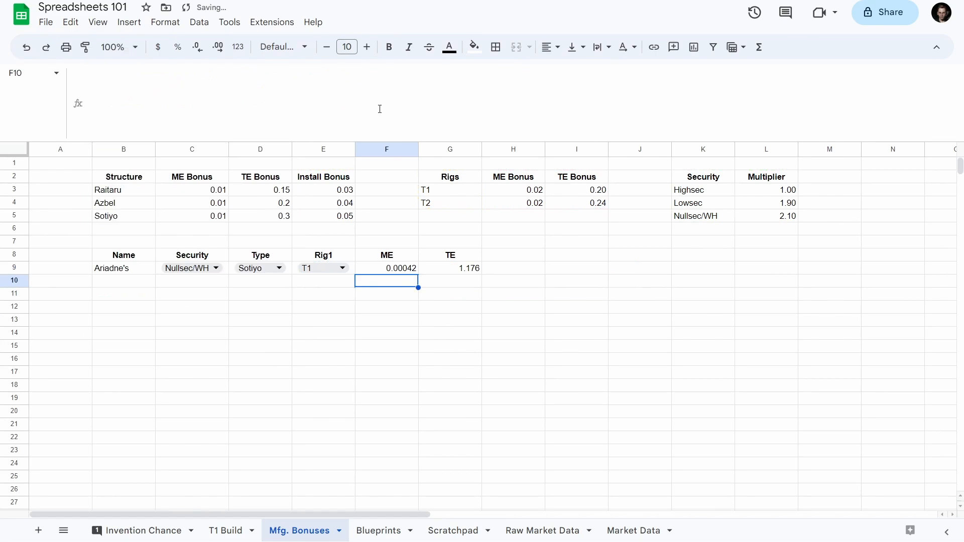
pyautogui.press('Up')
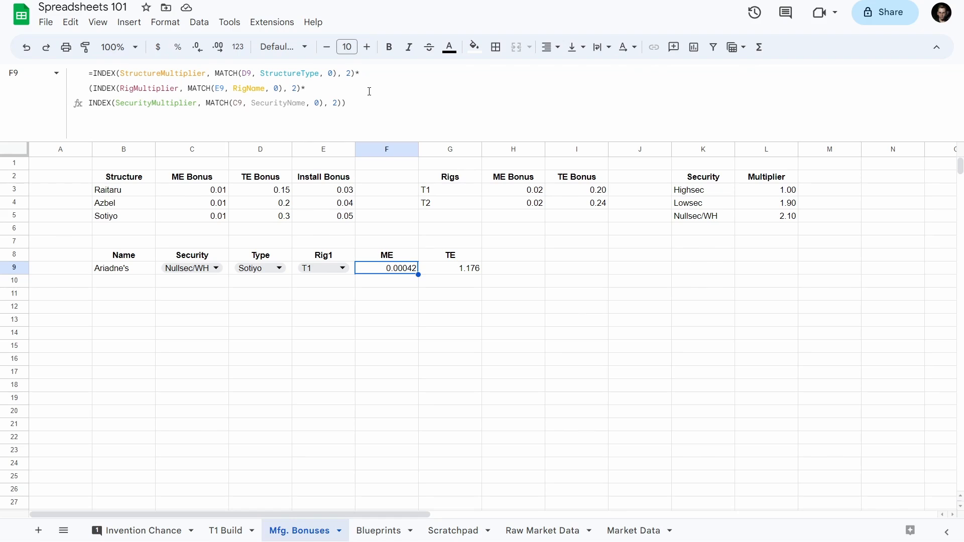
# - Try wrapping F9's whole structure, rig and security product in 1-( )
pyautogui.click(381, 74)
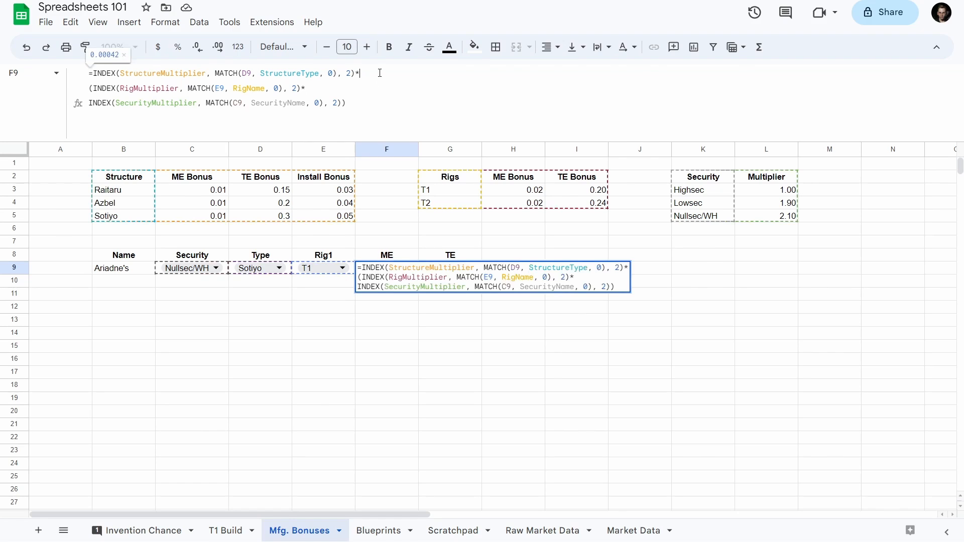
pyautogui.write('1-(')
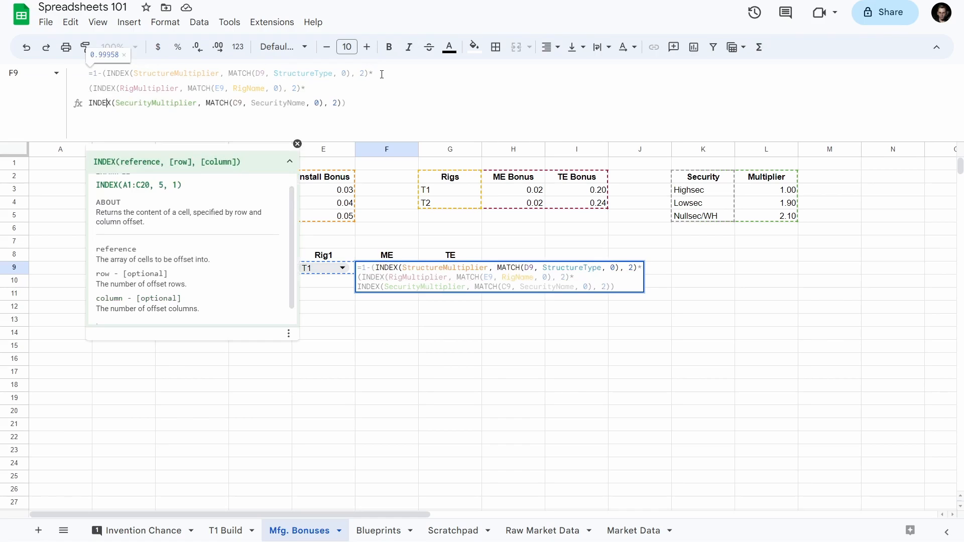
pyautogui.press('Return')
pyautogui.press('Up')
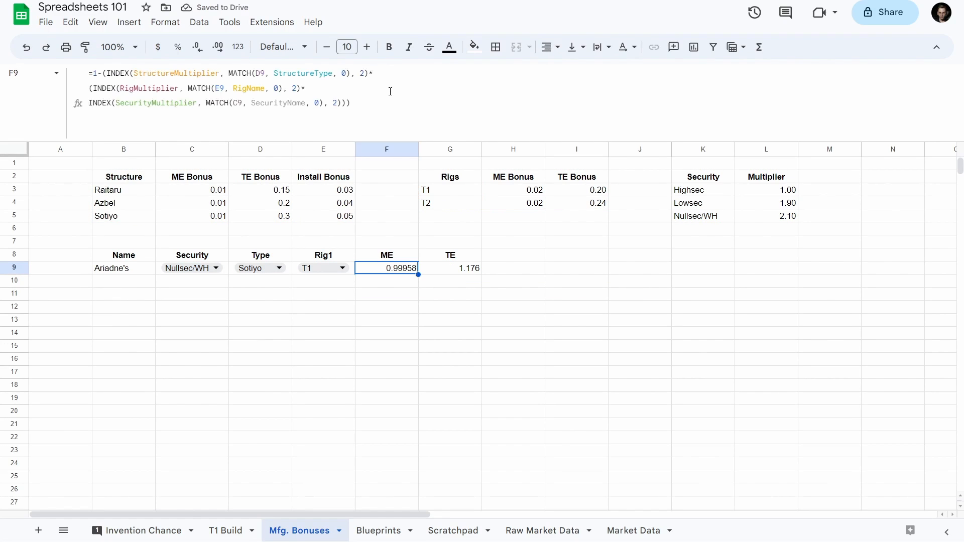
# - Undo the last two edits to F9's ME formula
pyautogui.hotkey('ctrl', 'z')
pyautogui.hotkey('ctrl', 'z')
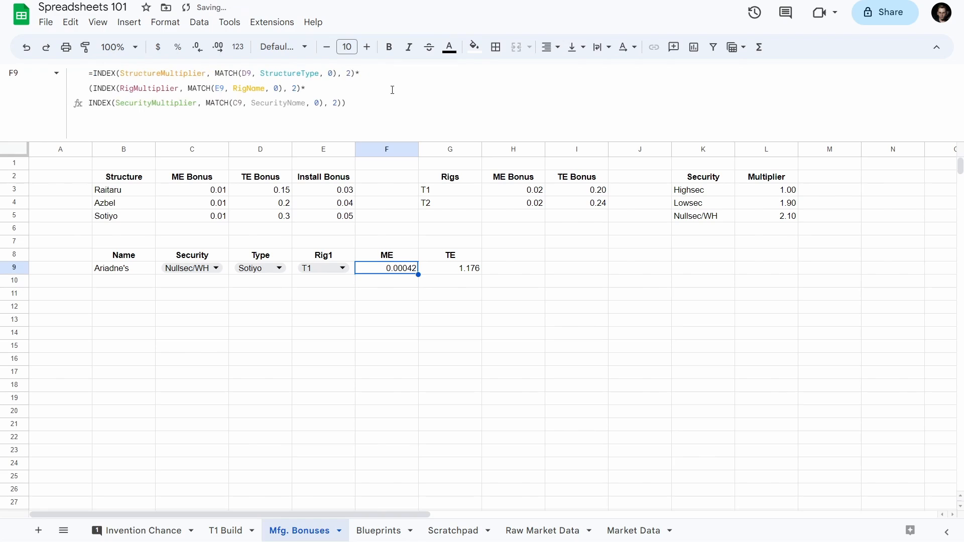
pyautogui.click(390, 91)
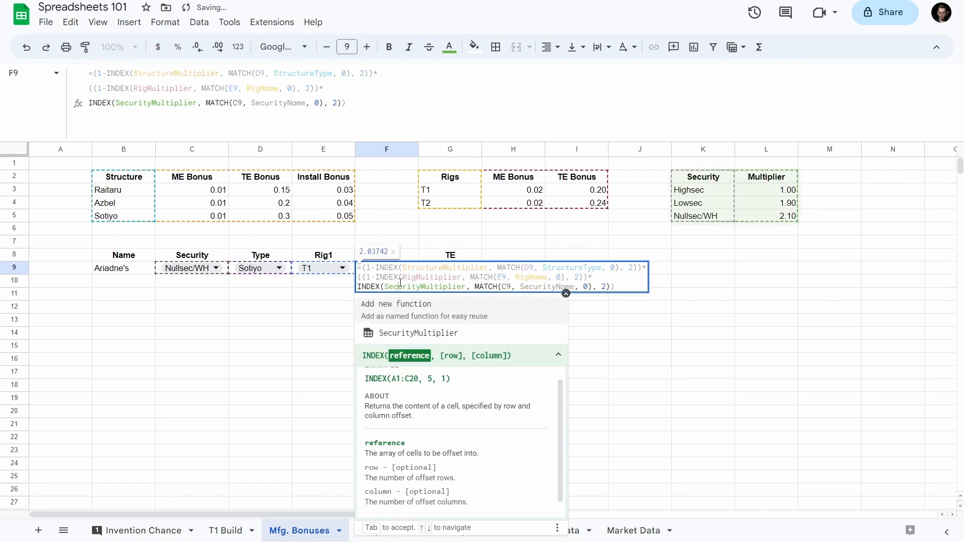
pyautogui.press('Escape')
pyautogui.click(394, 306)
pyautogui.click(393, 271)
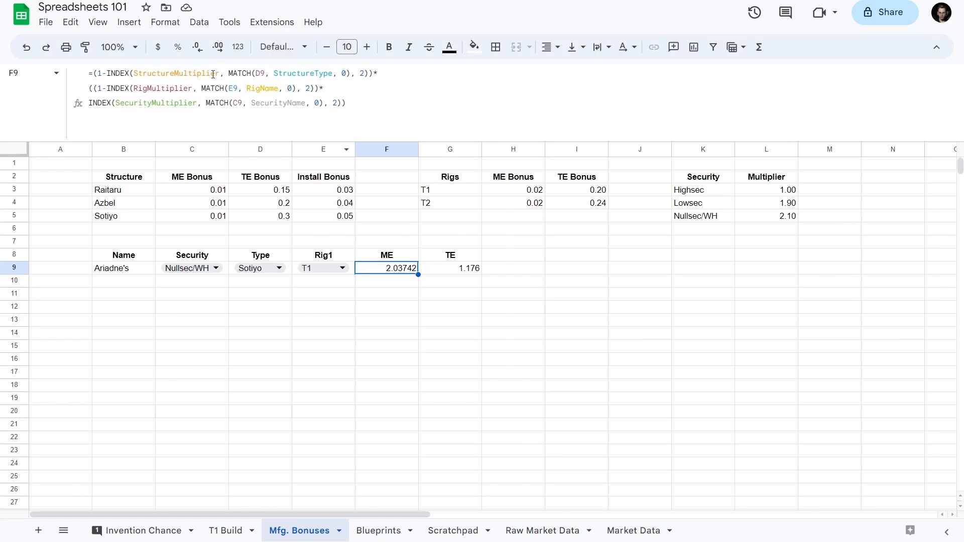
# - Copy the full text of F9's ME formula into cell I9 with its references unshifted
pyautogui.click(163, 76)
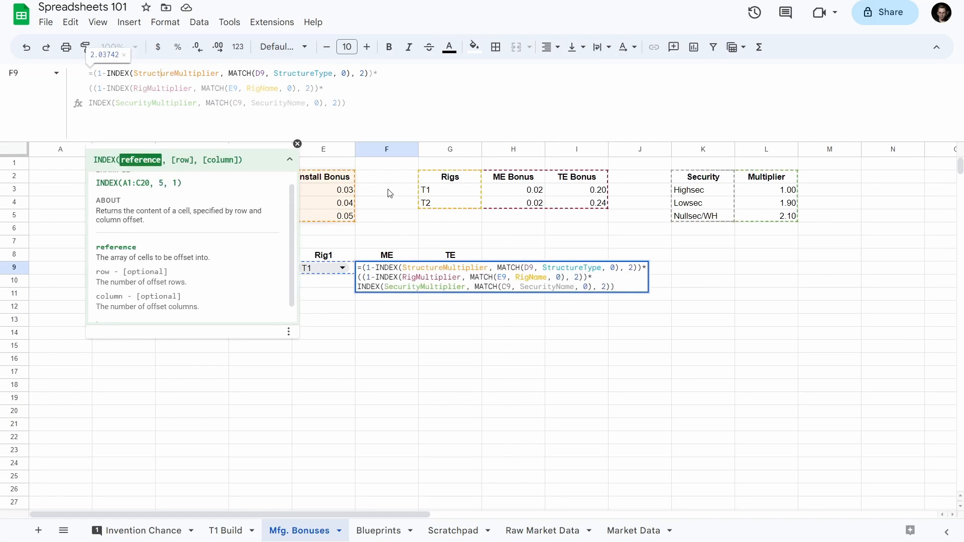
pyautogui.press('Escape')
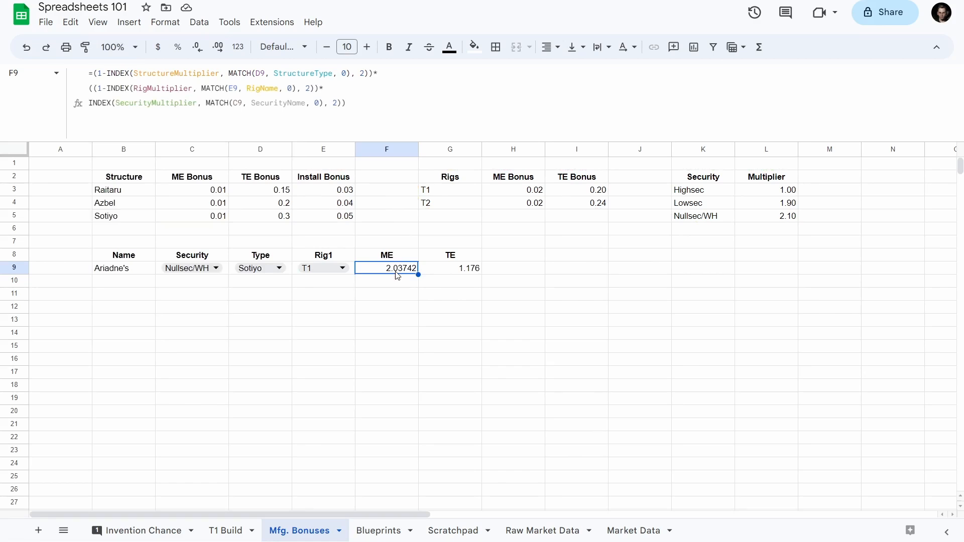
pyautogui.tripleClick(260, 105)
pyautogui.hotkey('ctrl', 'c')
pyautogui.press('Escape')
pyautogui.click(579, 272)
pyautogui.hotkey('ctrl', 'v')
pyautogui.hotkey('ctrl', 'z')
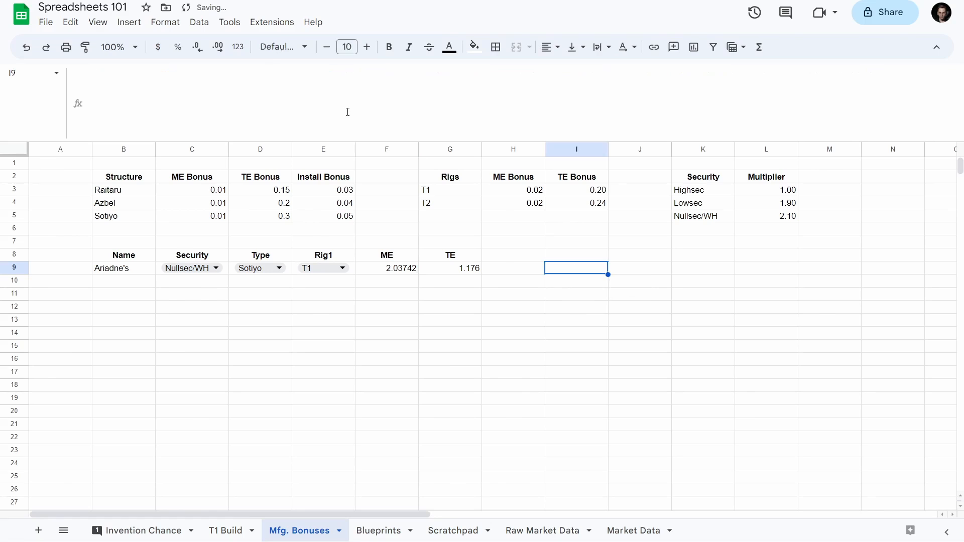
pyautogui.click(347, 112)
pyautogui.hotkey('ctrl', 'v')
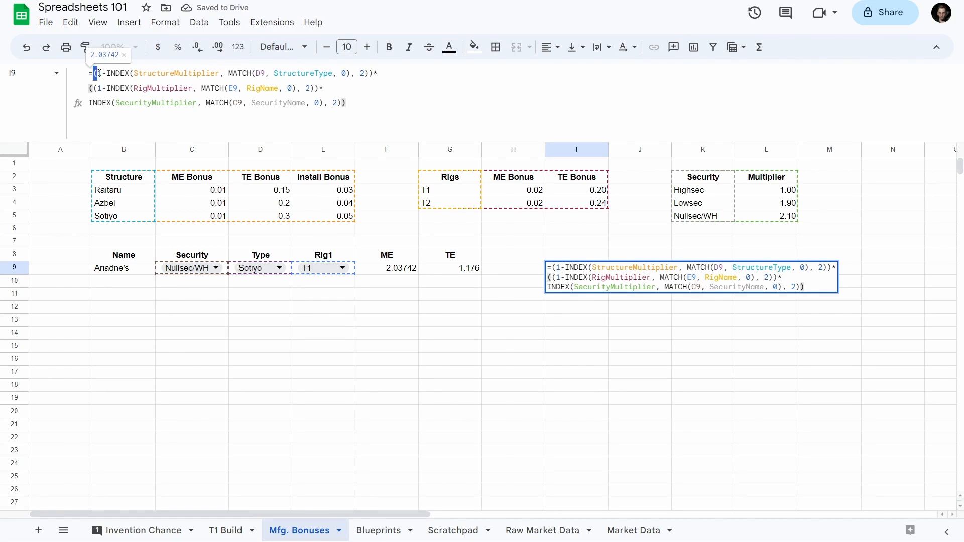
# - Reduce I9's formula to the structure lookup alone: =INDEX(StructureMultiplier, MATCH(D9, StructureType, 0), 2)
pyautogui.moveTo(100, 73); pyautogui.dragTo(107, 74)
pyautogui.press('BackSpace')
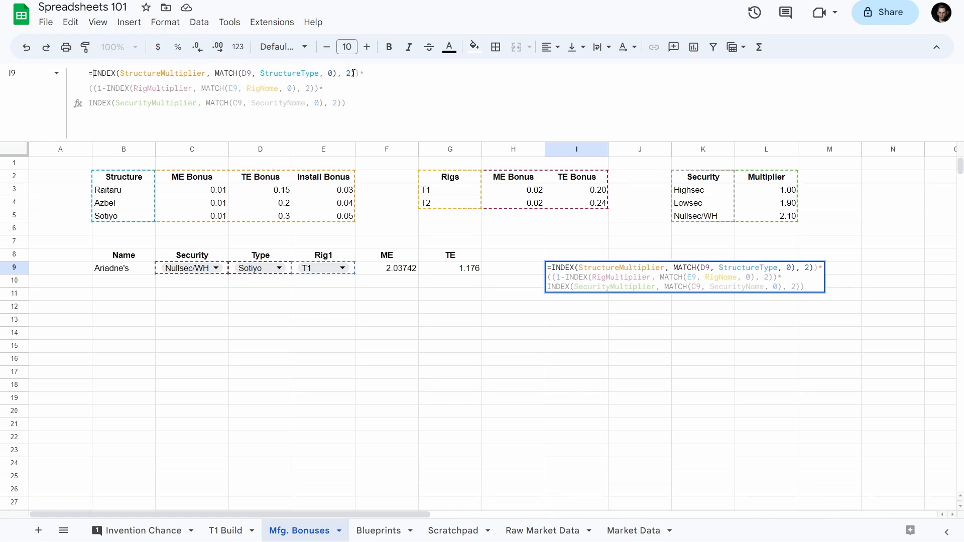
pyautogui.click(359, 72)
pyautogui.click(356, 74)
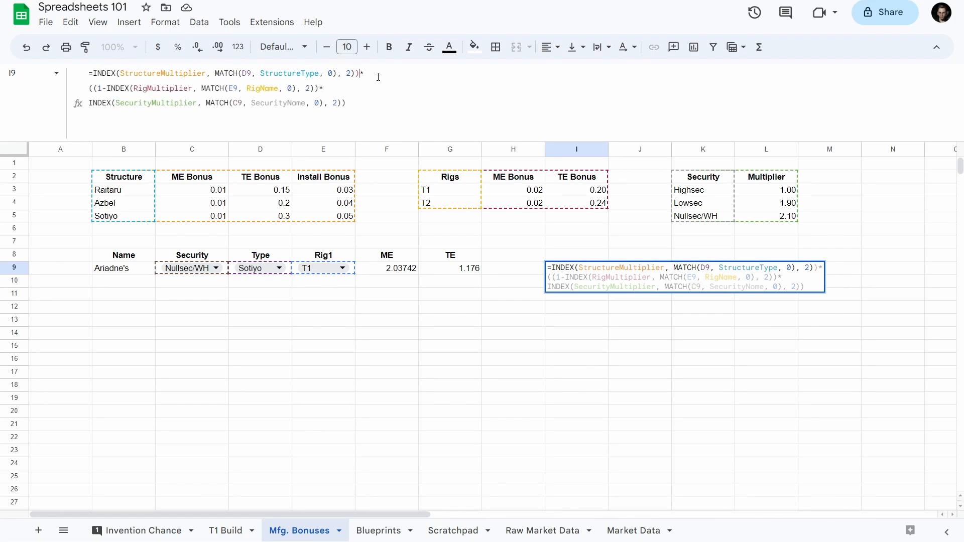
pyautogui.press('Delete')
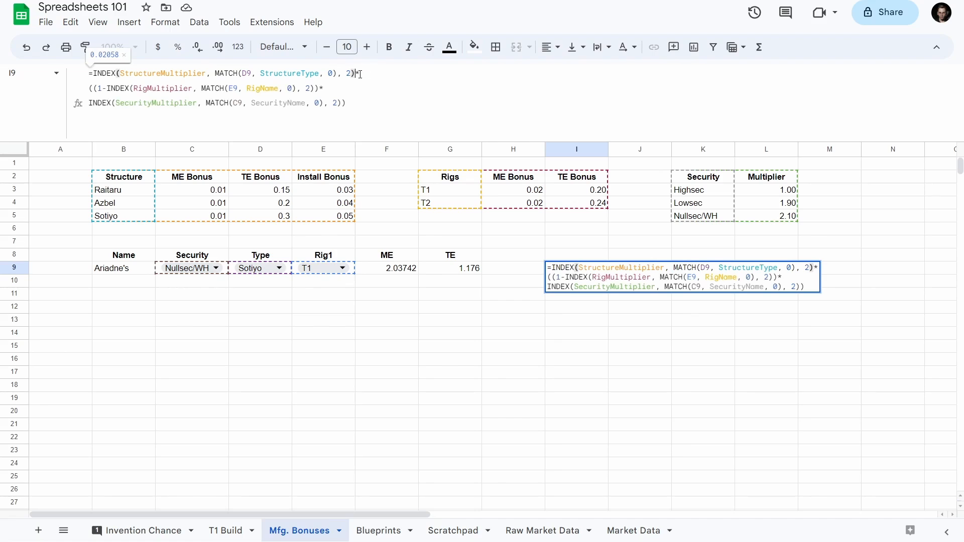
pyautogui.moveTo(356, 74); pyautogui.dragTo(354, 107)
pyautogui.press('Delete')
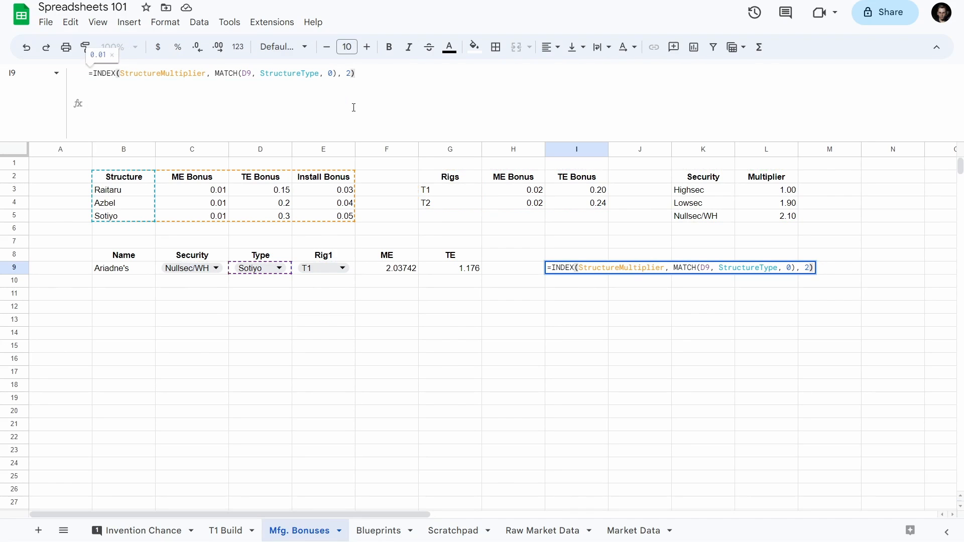
pyautogui.press('Return')
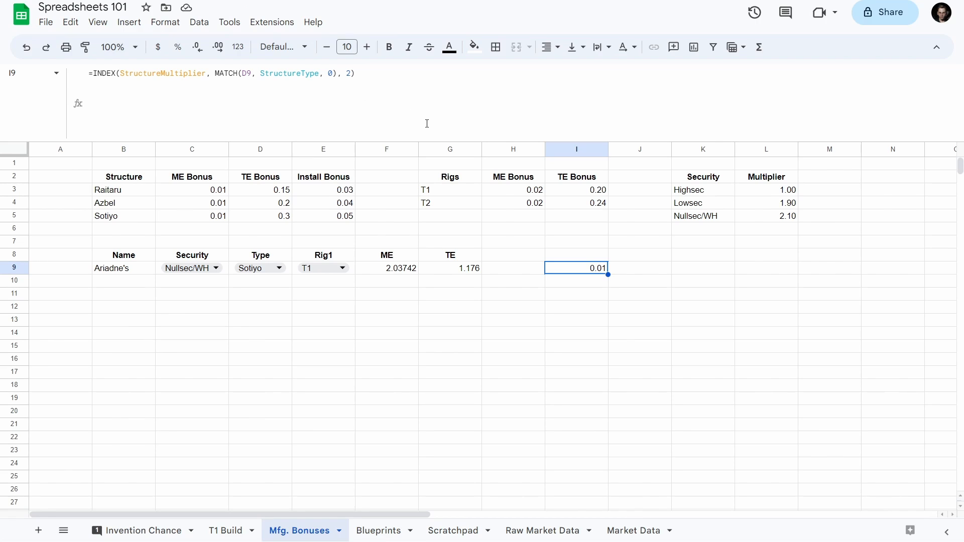
# - Put the copied ME formula in J9 and delete its structure part, leaving (1- the RigMultiplier lookup) times the SecurityMultiplier lookup
pyautogui.click(645, 271)
pyautogui.click(370, 95)
pyautogui.write('=(1-INDEX(StructureMultiplier, MATCH(D9, StructureType, 0), 2))* ((1-INDEX(RigMultiplier, MATCH(E9, RigName, 0), 2))* INDEX(SecurityMultiplier, MATCH(C9, SecurityName, 0), 2))')
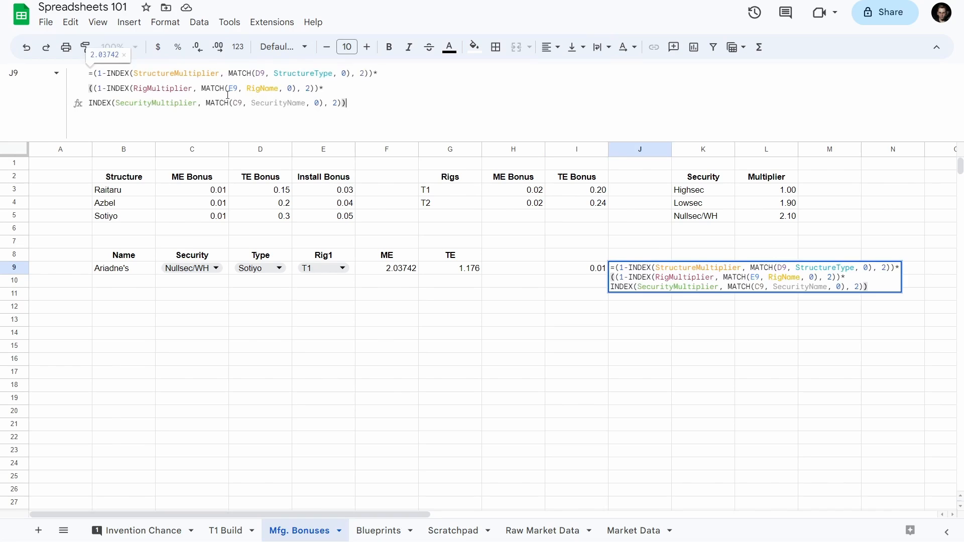
pyautogui.moveTo(95, 76); pyautogui.dragTo(379, 76)
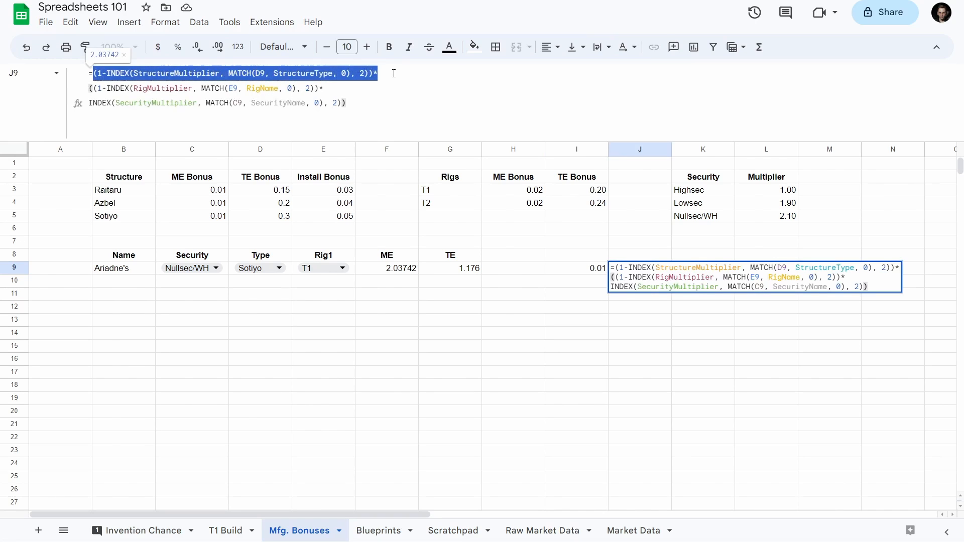
pyautogui.press('Delete')
pyautogui.press('Delete')
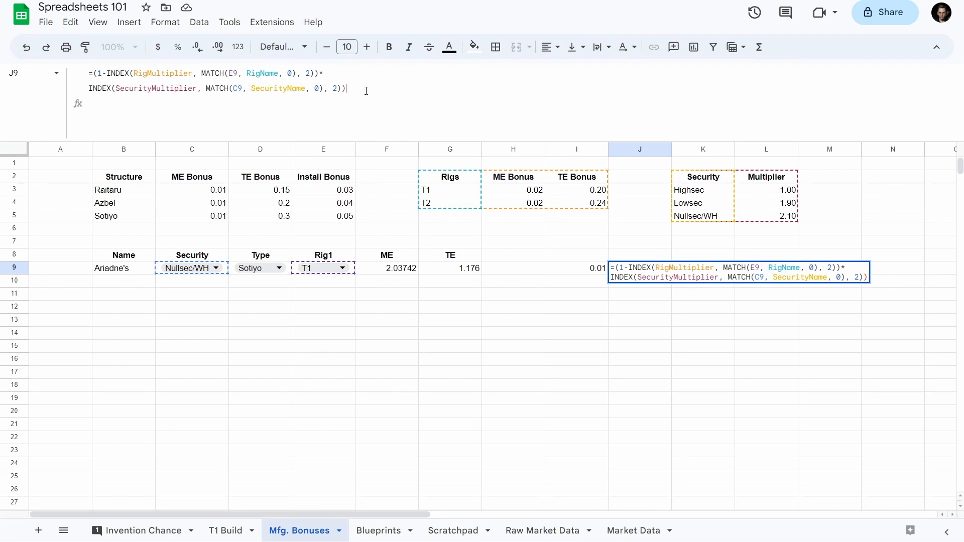
pyautogui.press('Return')
pyautogui.click(654, 271)
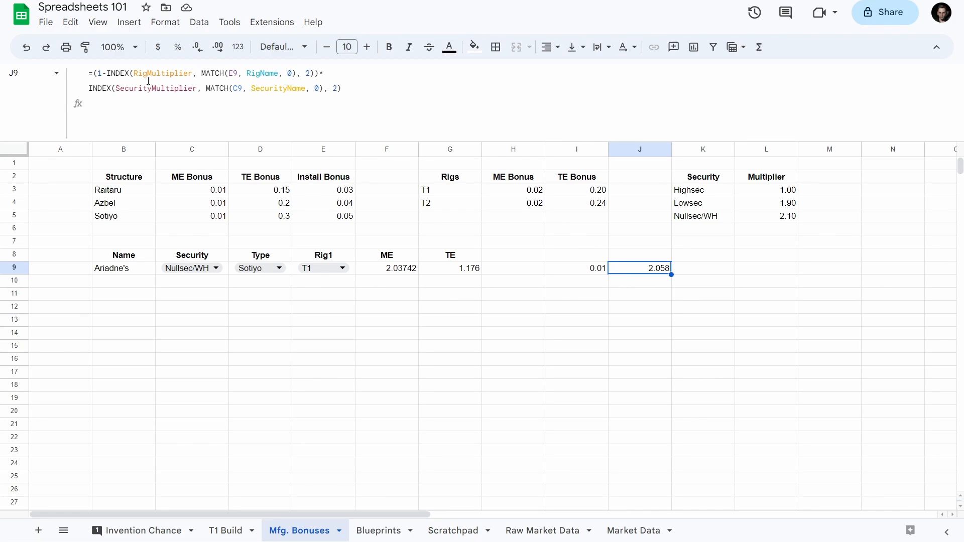
# - Check J9's rig and security lookups against the values in the security Multiplier table
pyautogui.click(103, 76)
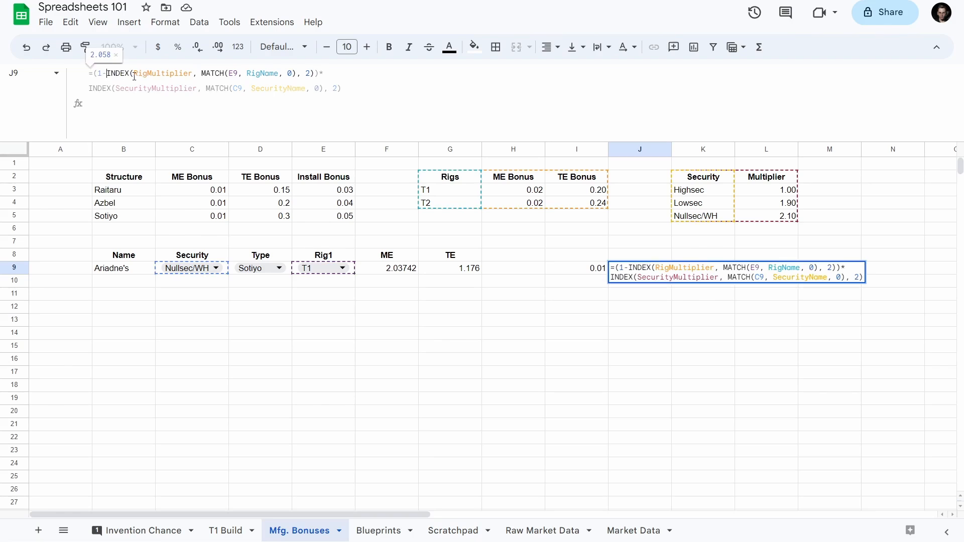
pyautogui.click(181, 88)
pyautogui.click(747, 179)
pyautogui.click(792, 207)
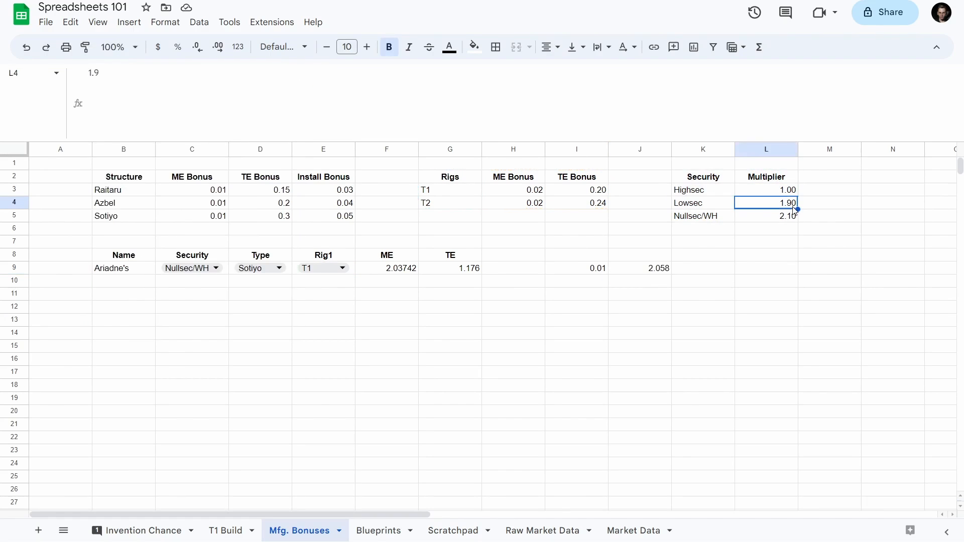
pyautogui.click(647, 275)
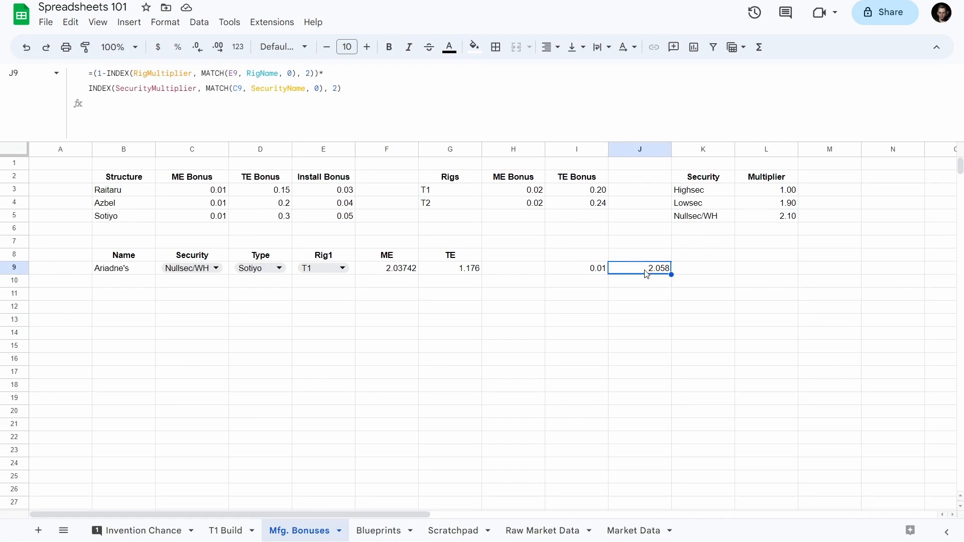
# - Remove the "(1-" wrapper from J9 so its formula multiplies the plain RigMultiplier lookup by the SecurityMultiplier lookup
pyautogui.click(107, 76)
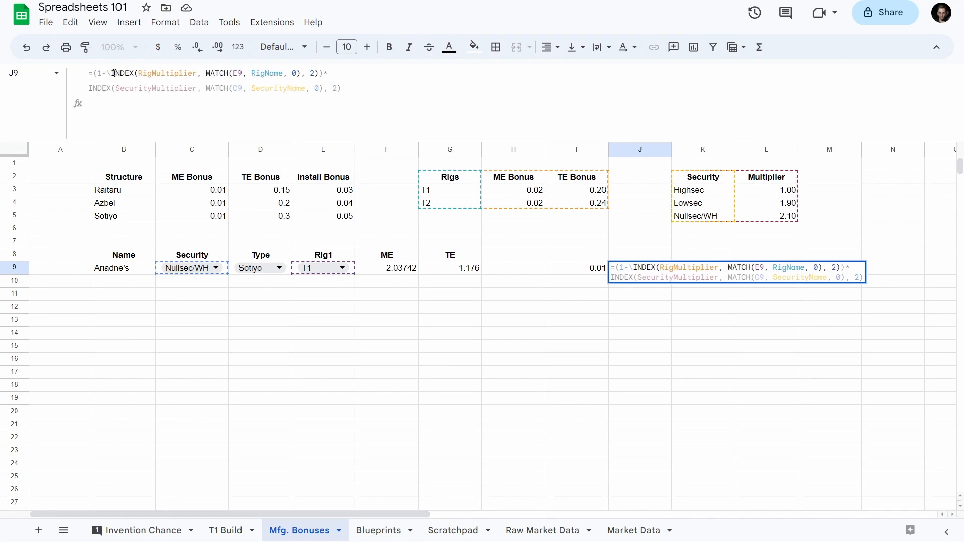
pyautogui.press('BackSpace')
pyautogui.press('BackSpace')
pyautogui.press('BackSpace')
pyautogui.click(352, 88)
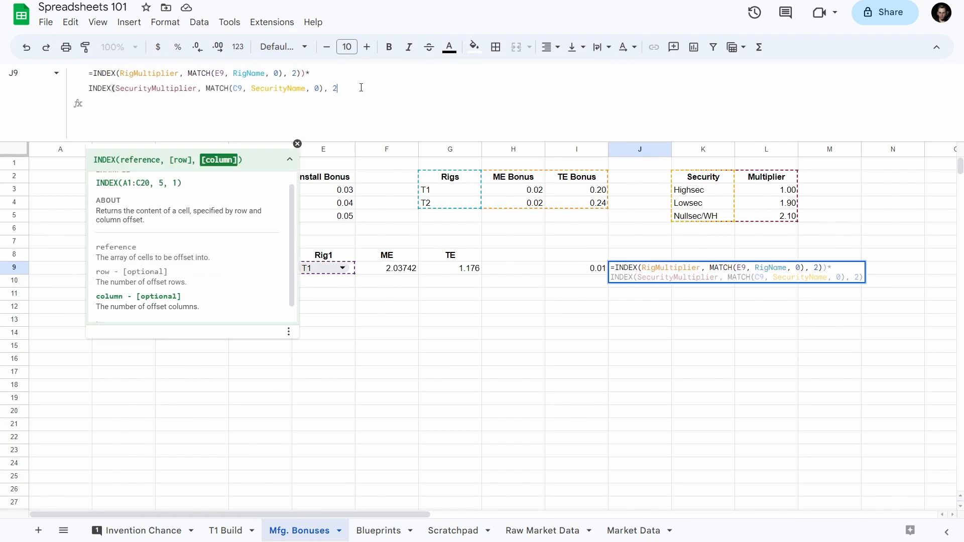
pyautogui.press('BackSpace')
pyautogui.write(')')
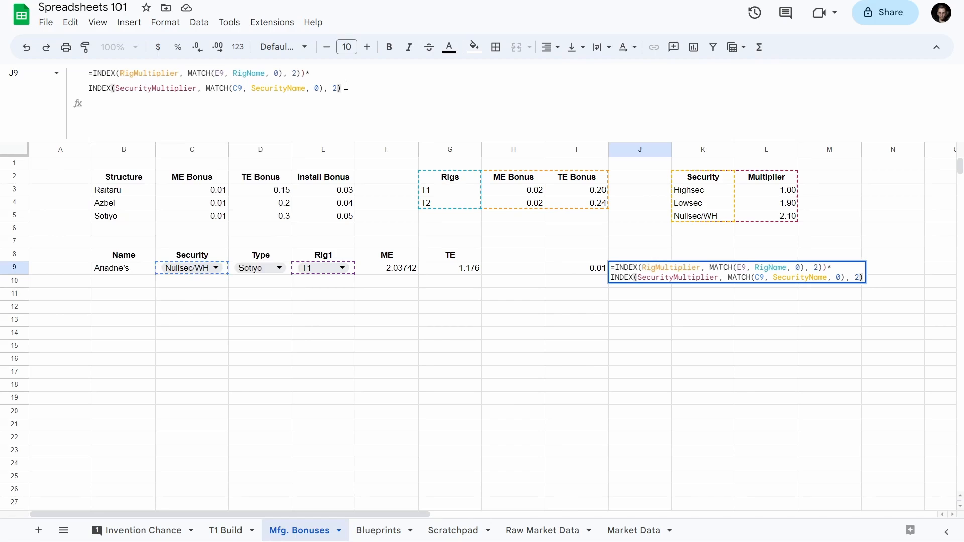
pyautogui.press('Return')
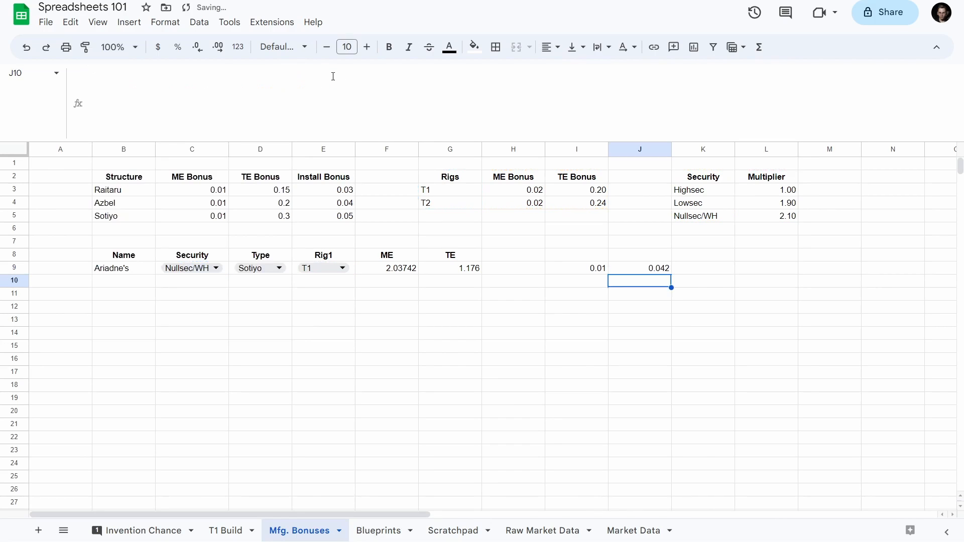
pyautogui.press('Up')
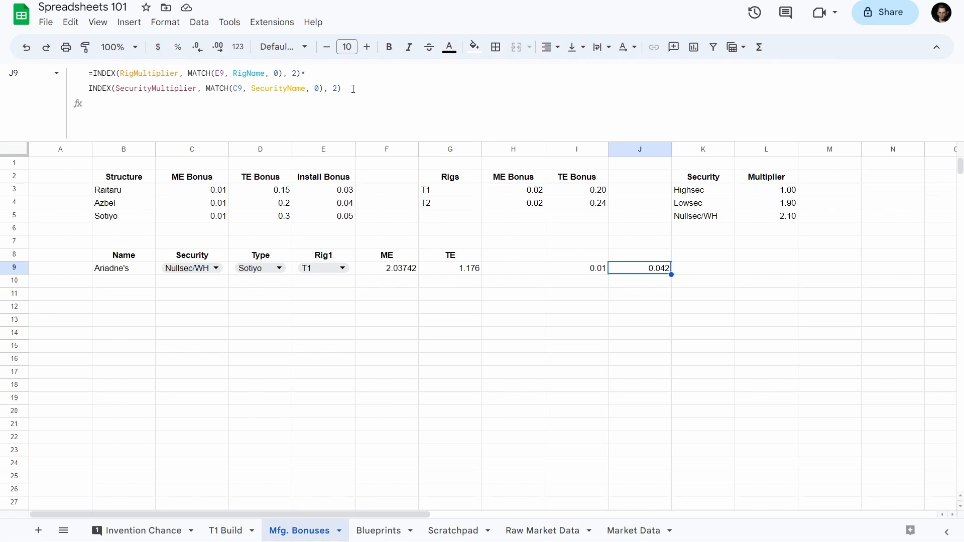
pyautogui.click(637, 290)
pyautogui.click(640, 271)
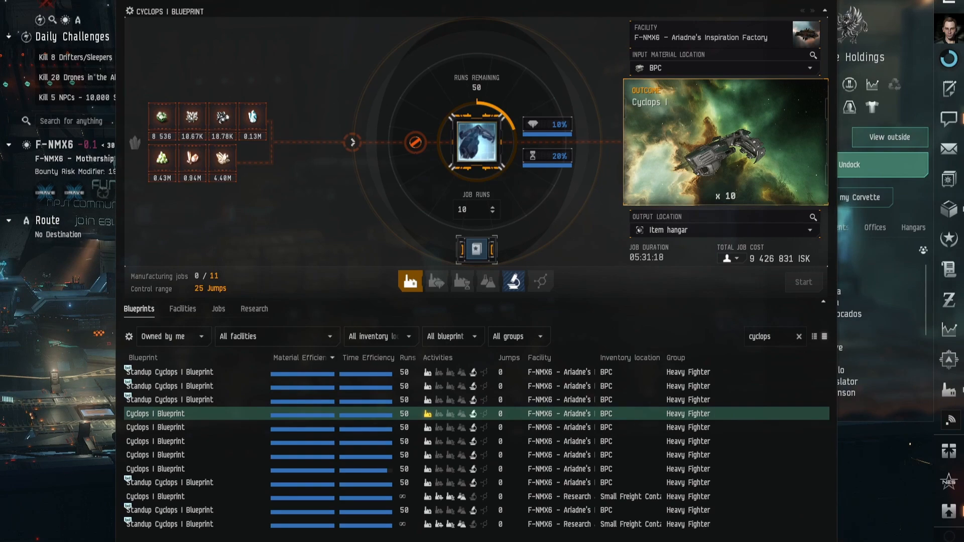
# - Review the 10-run Cyclops I job's minerals in EVE Online and compare C8 with the Tritanium requirement in D17 on T1 Build
pyautogui.click(468, 210)
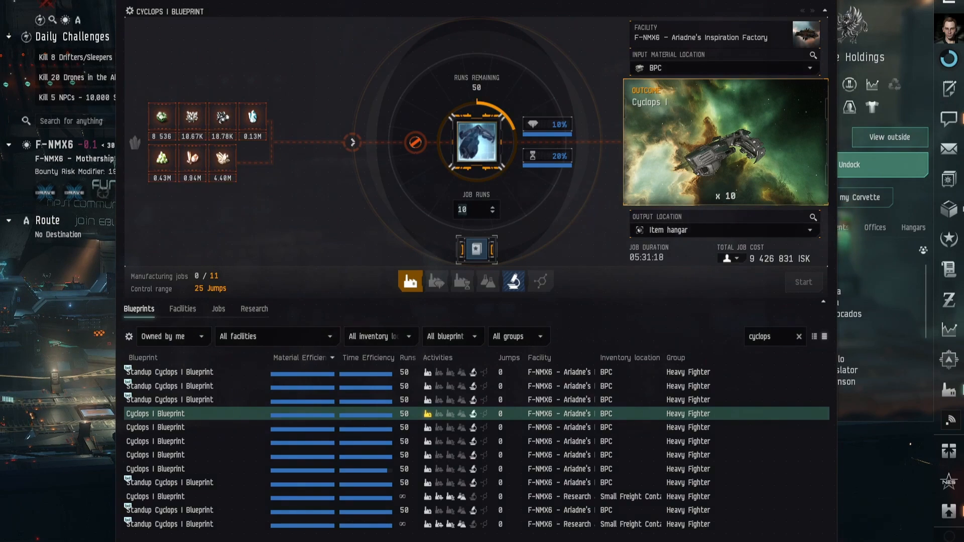
pyautogui.moveTo(415, 142)
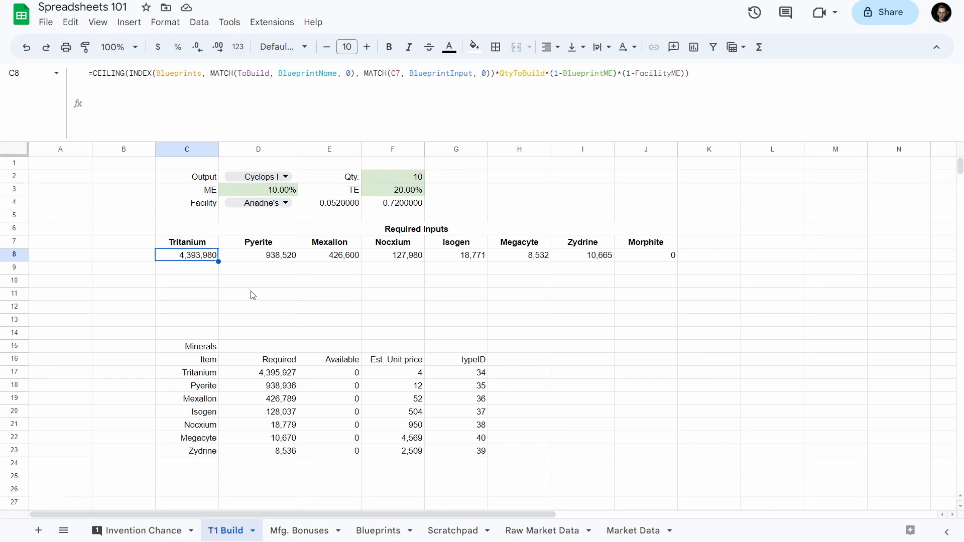
pyautogui.click(261, 377)
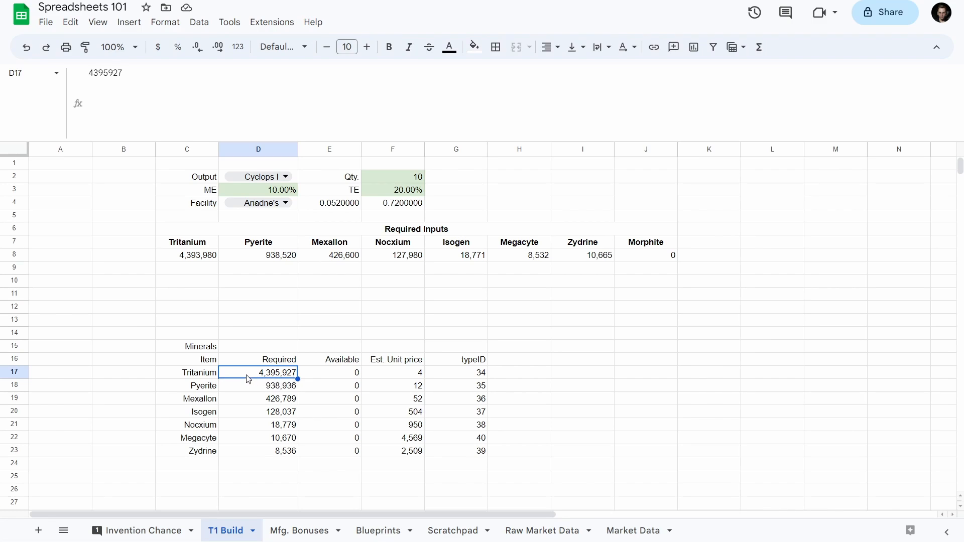
# - Compare the Tritanium amount in C8 with D17 and check the facility ME lookup in E4
pyautogui.click(191, 263)
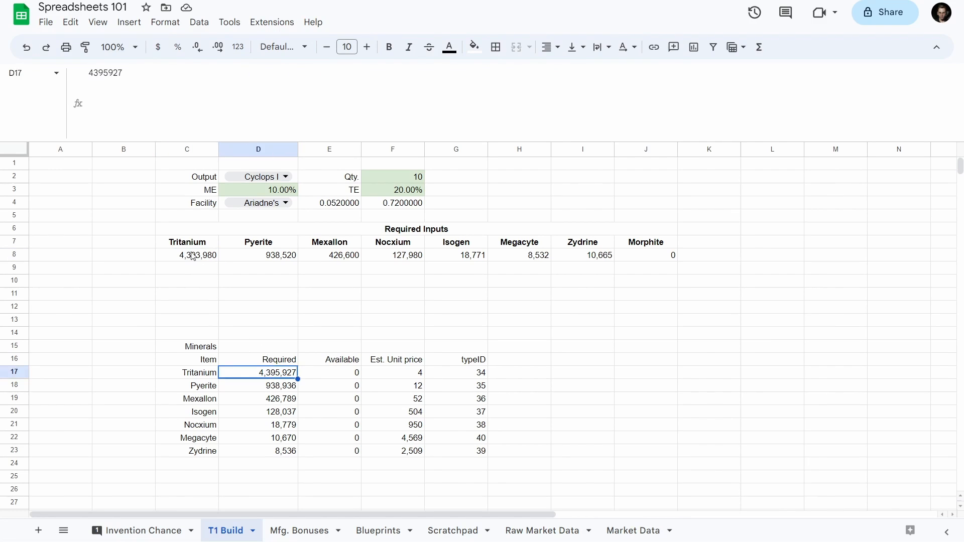
pyautogui.click(193, 256)
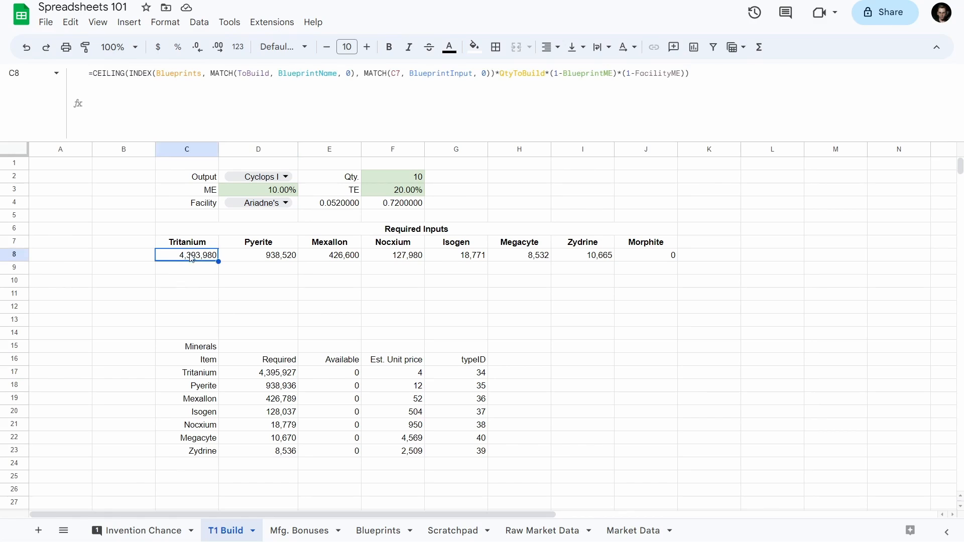
pyautogui.click(265, 381)
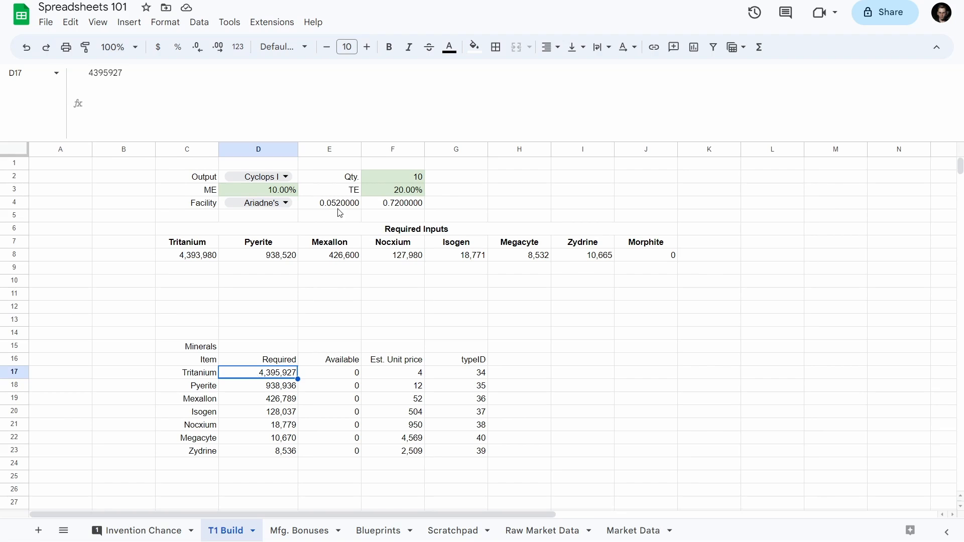
pyautogui.click(275, 203)
pyautogui.click(269, 221)
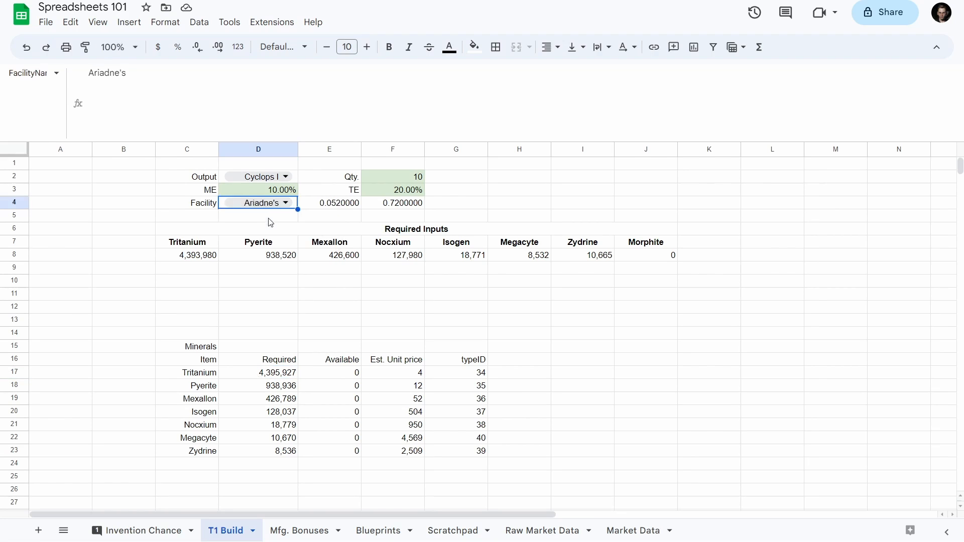
pyautogui.click(351, 204)
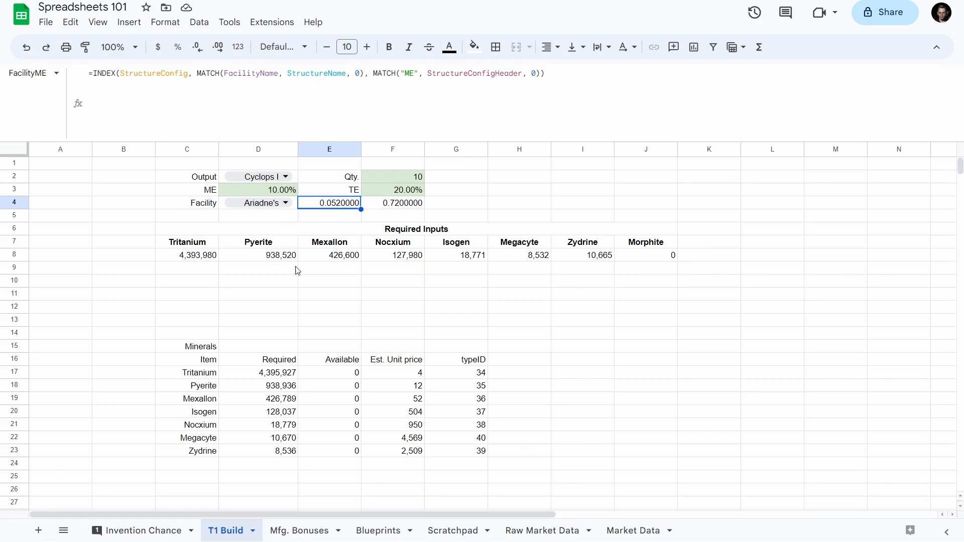
# - Remove the added StructureMultiplier lookup from the ME formula in F9 on Mfg. Bonuses, keeping only the rig times security product
pyautogui.click(300, 533)
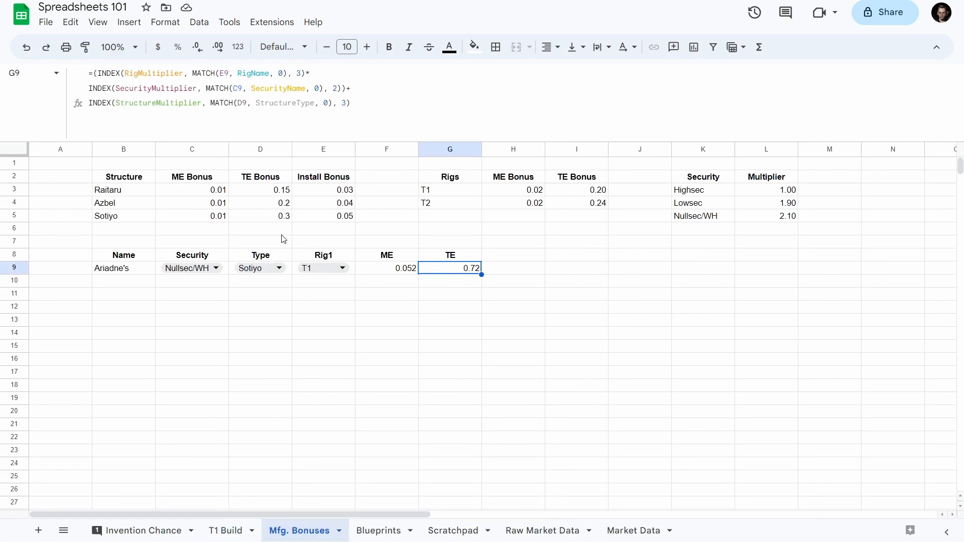
pyautogui.click(396, 274)
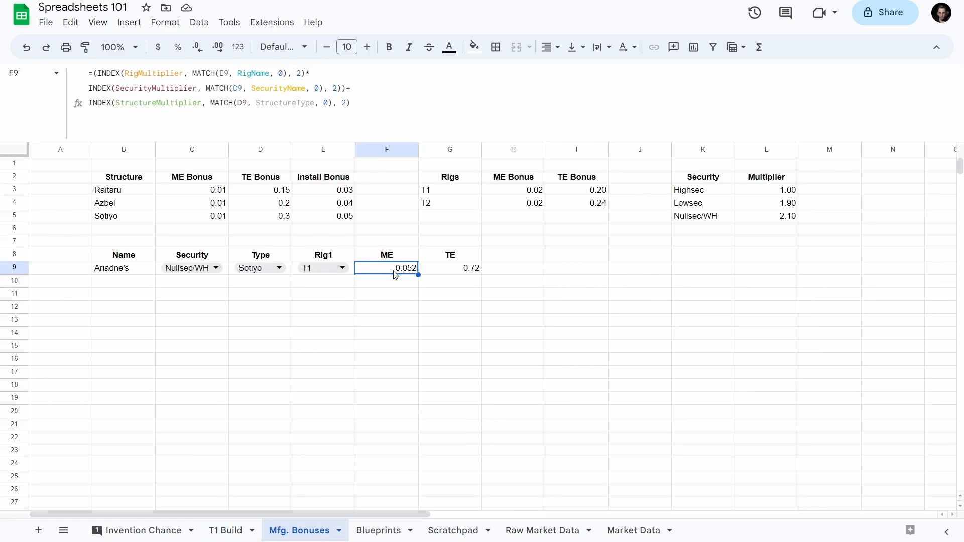
pyautogui.moveTo(347, 89); pyautogui.dragTo(352, 104)
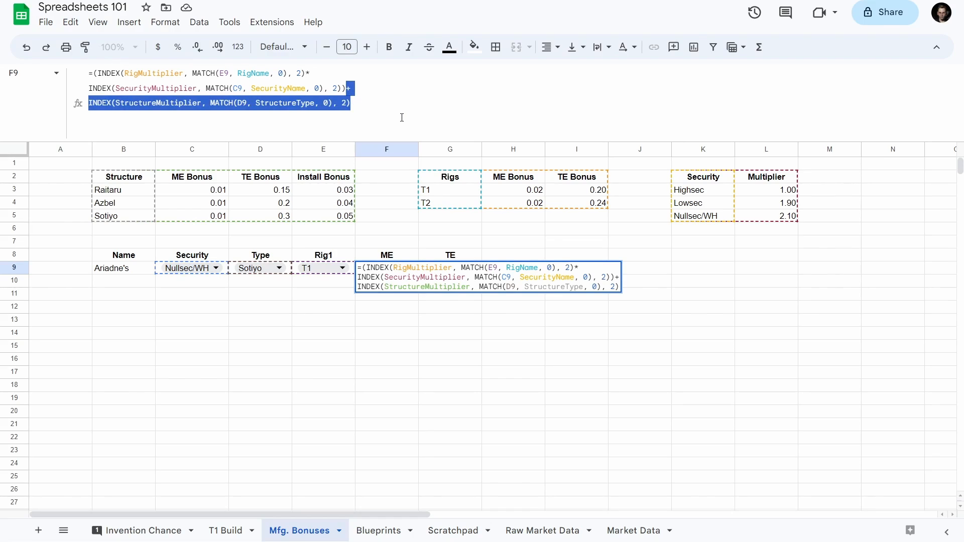
pyautogui.click(402, 117)
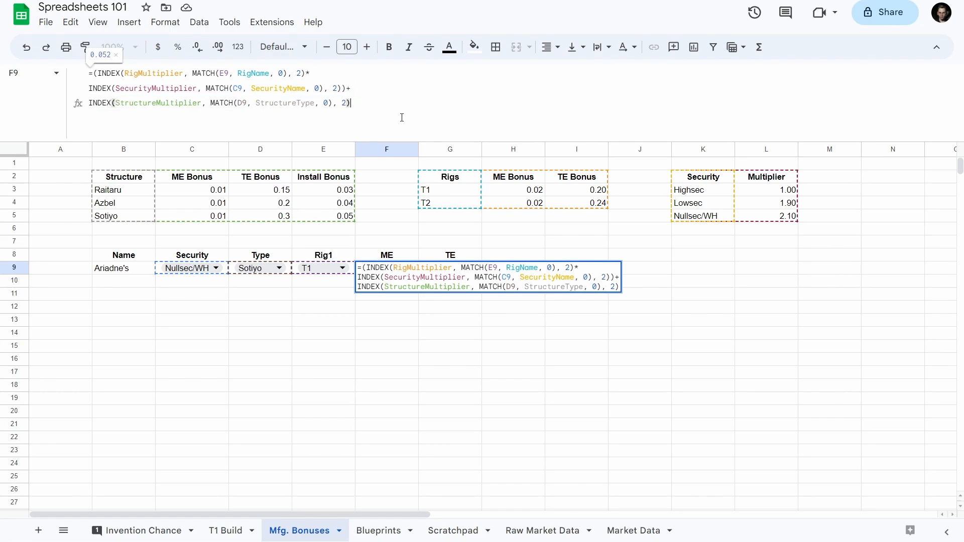
pyautogui.hotkey('shift', 'Home')
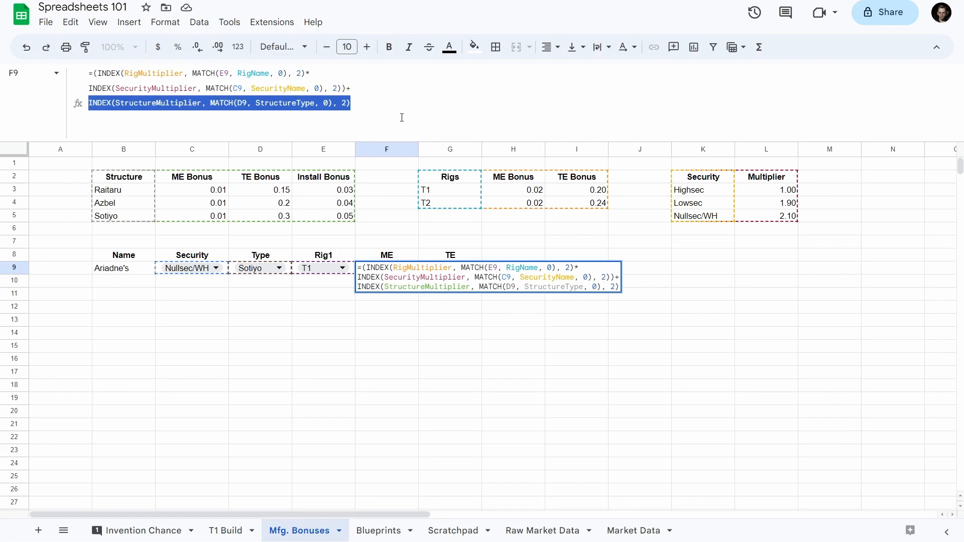
pyautogui.press('BackSpace')
pyautogui.press('BackSpace')
pyautogui.press('BackSpace')
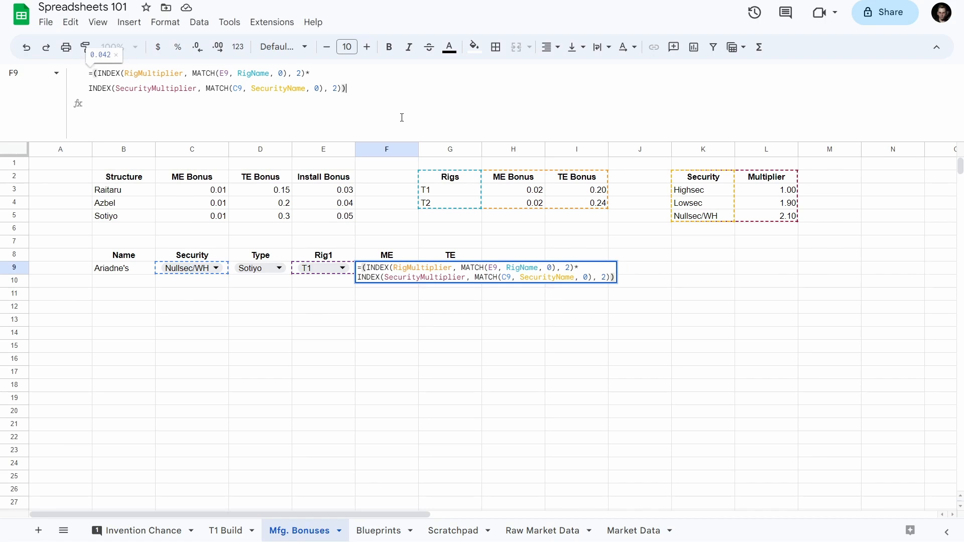
pyautogui.press('Return')
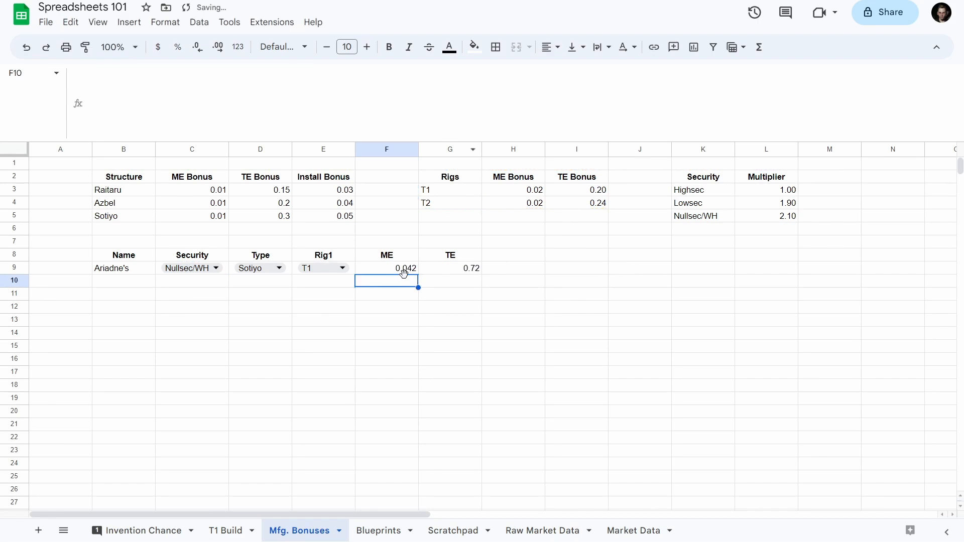
# - Try to multiply C8's Tritanium formula on T1 Build by (1-INDEX(StructureMultiplier, MATCH(D9, StructureType, 0), 2))
pyautogui.click(229, 530)
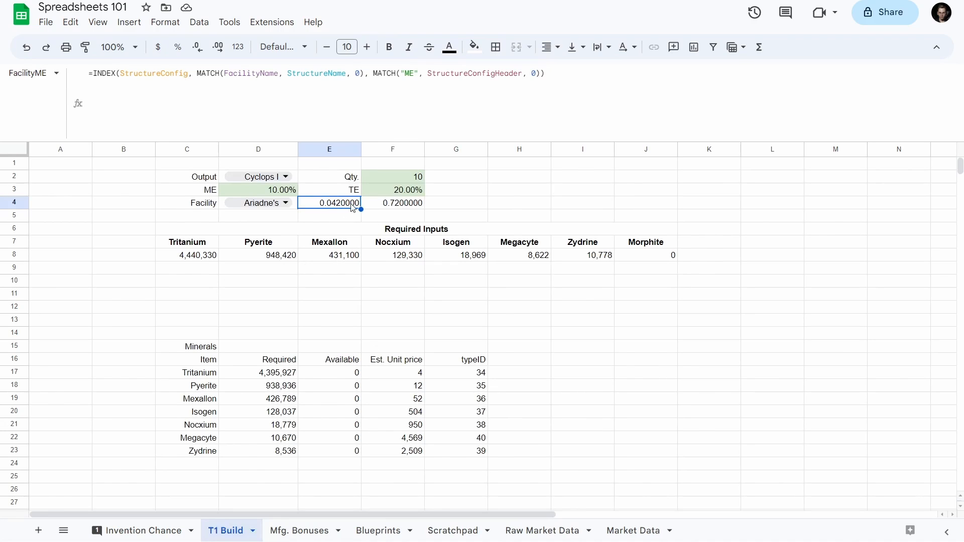
pyautogui.click(197, 256)
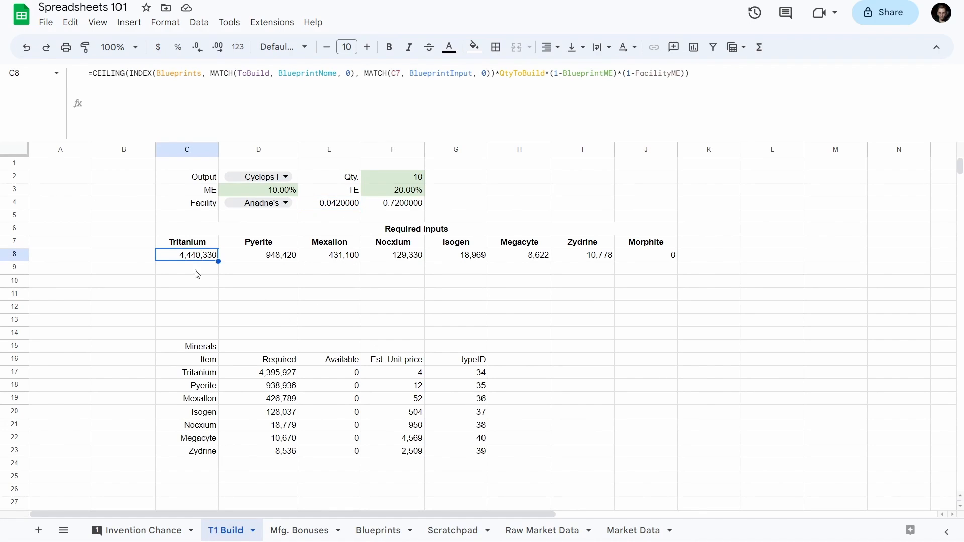
pyautogui.click(738, 82)
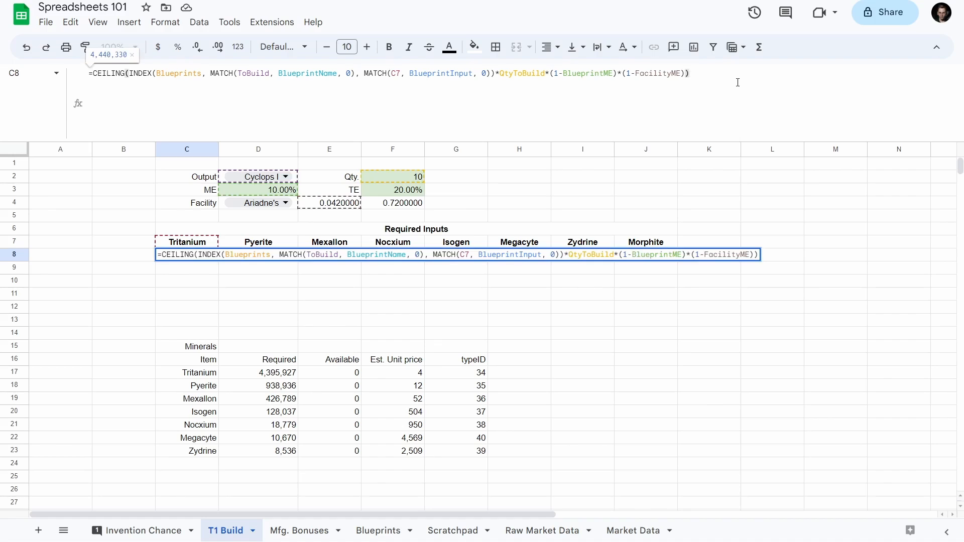
pyautogui.write('*(')
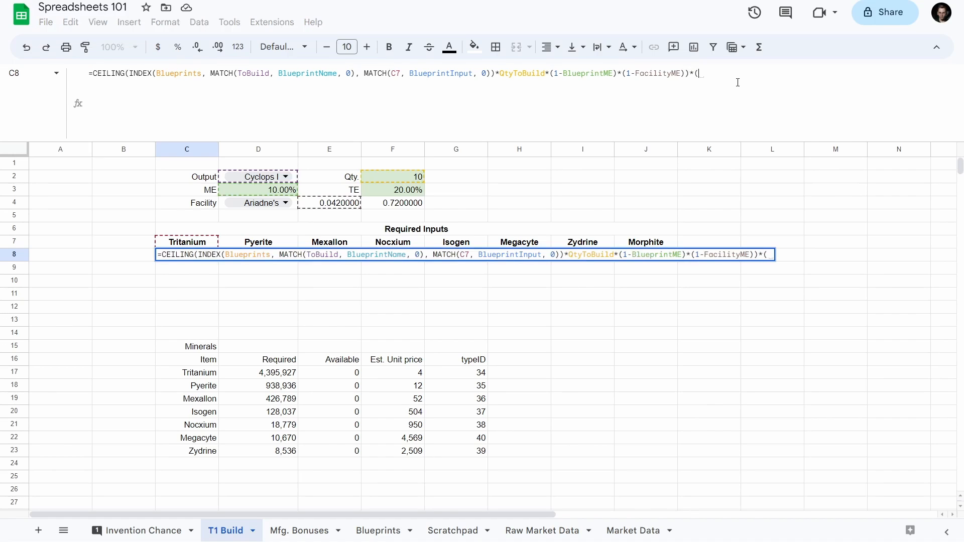
pyautogui.write('1-')
pyautogui.write('INDEX(StructureMultiplier, MATCH(D9, StructureType, 0), 2))')
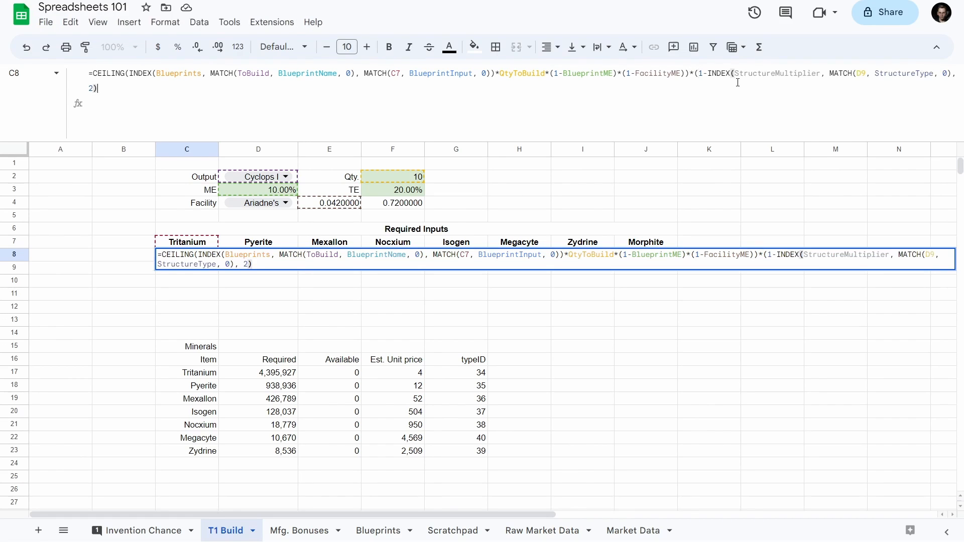
pyautogui.press('Return')
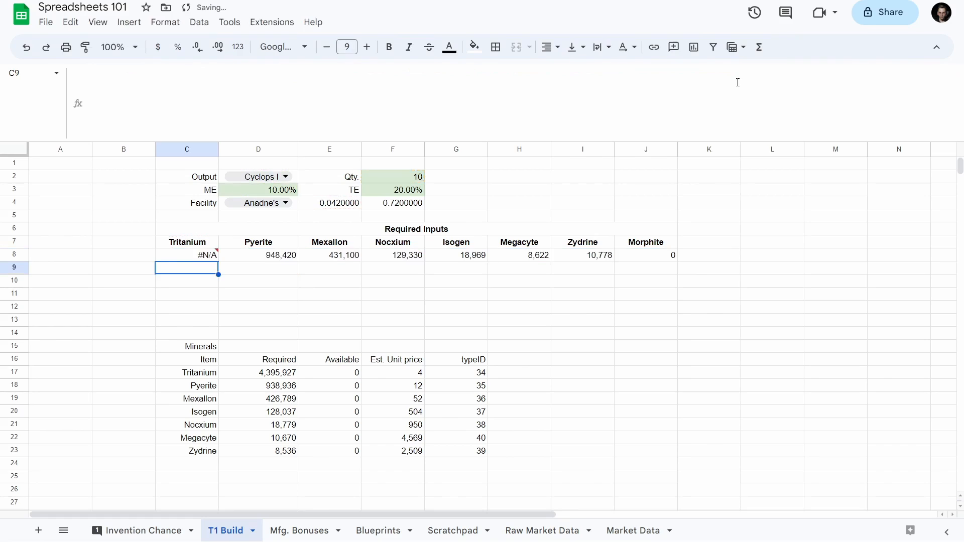
pyautogui.press('Up')
pyautogui.hotkey('ctrl', 'z')
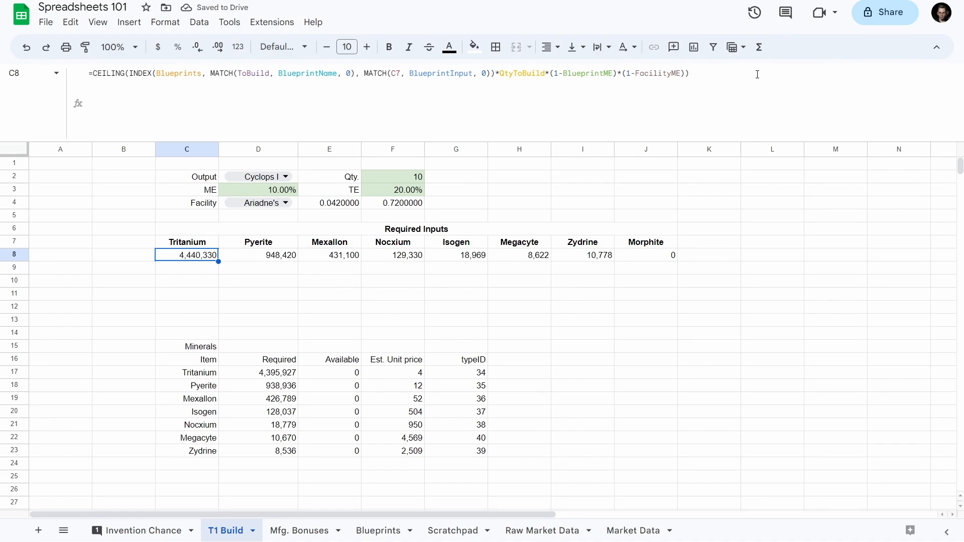
# - Put the structure ME lookup =INDEX(StructureMultiplier, MATCH(D9, StructureType, 0), 2) in H9 on Mfg. Bonuses
pyautogui.click(300, 531)
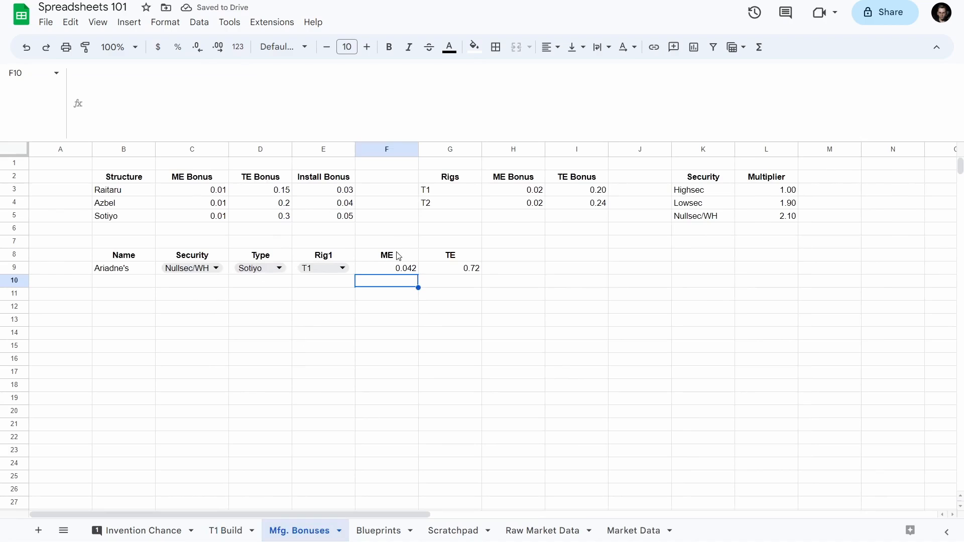
pyautogui.click(442, 247)
pyautogui.click(394, 258)
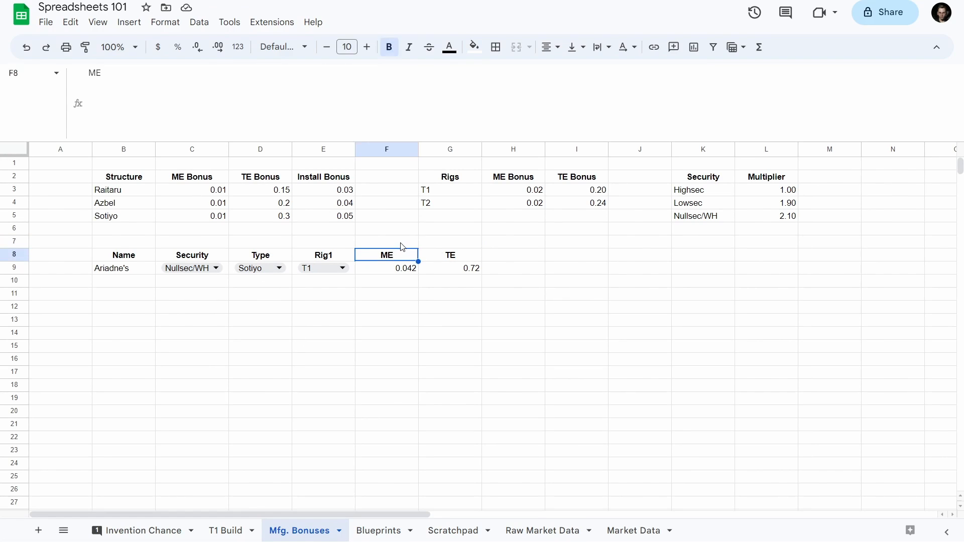
pyautogui.click(537, 274)
pyautogui.write('=INDEX(StructureMultiplier, MATCH(D9, StructureType, 0), 2)')
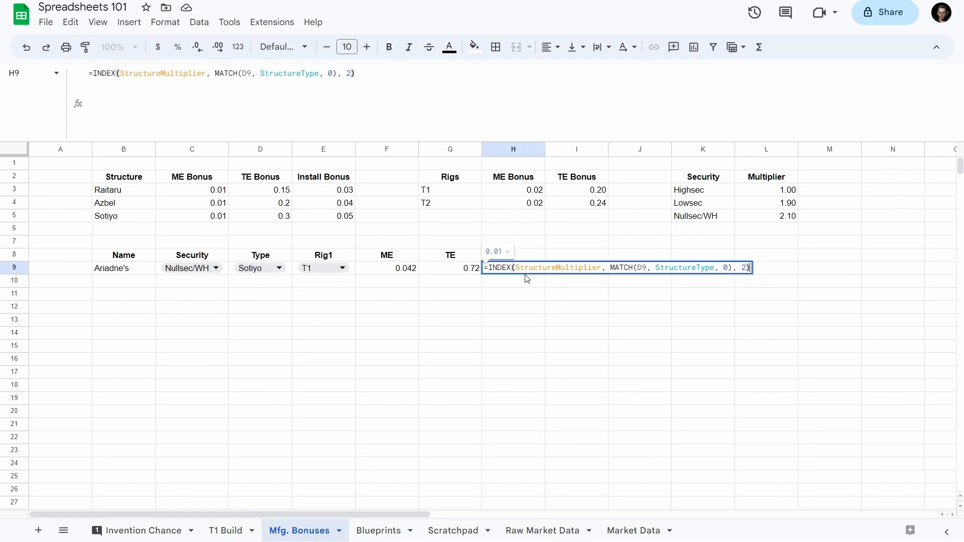
pyautogui.press('Return')
pyautogui.click(525, 273)
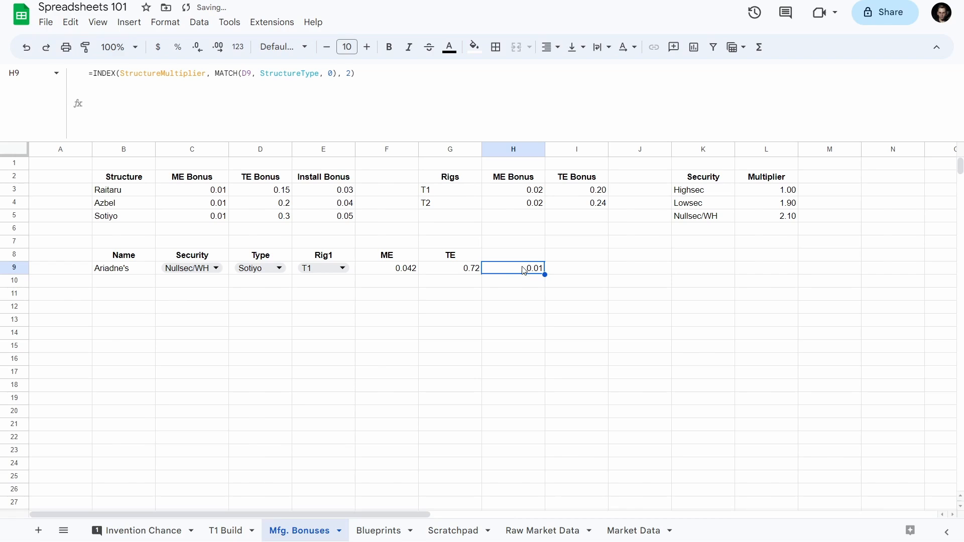
pyautogui.click(522, 259)
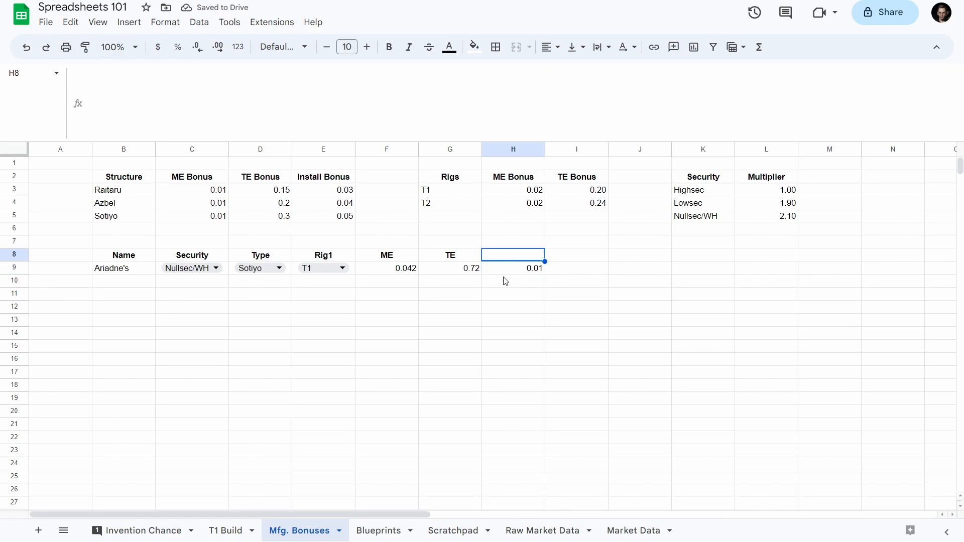
pyautogui.click(507, 274)
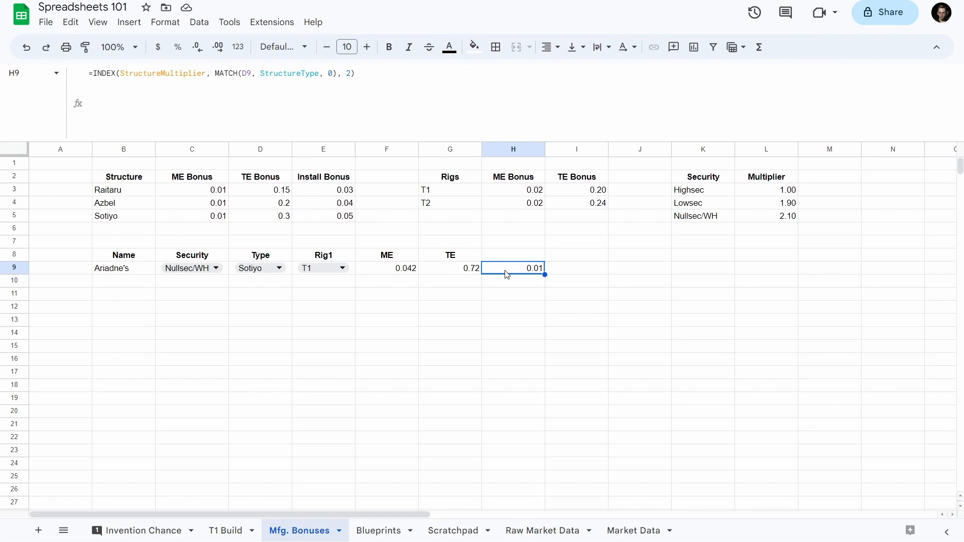
# - Enter a structure bonus of 0.01 in G4 on T1 Build and display it with three decimal places
pyautogui.click(226, 531)
pyautogui.click(455, 193)
pyautogui.press('Down')
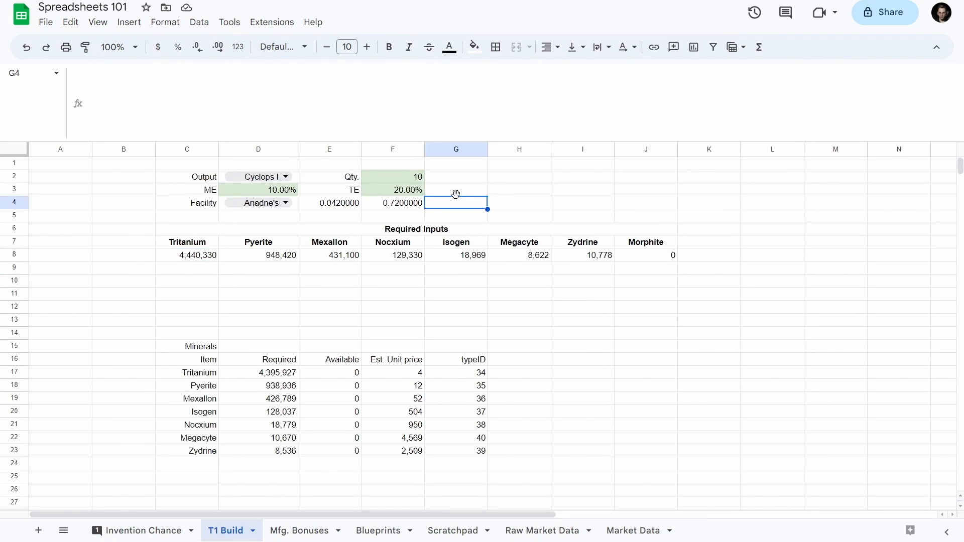
pyautogui.write('0.01')
pyautogui.press('Return')
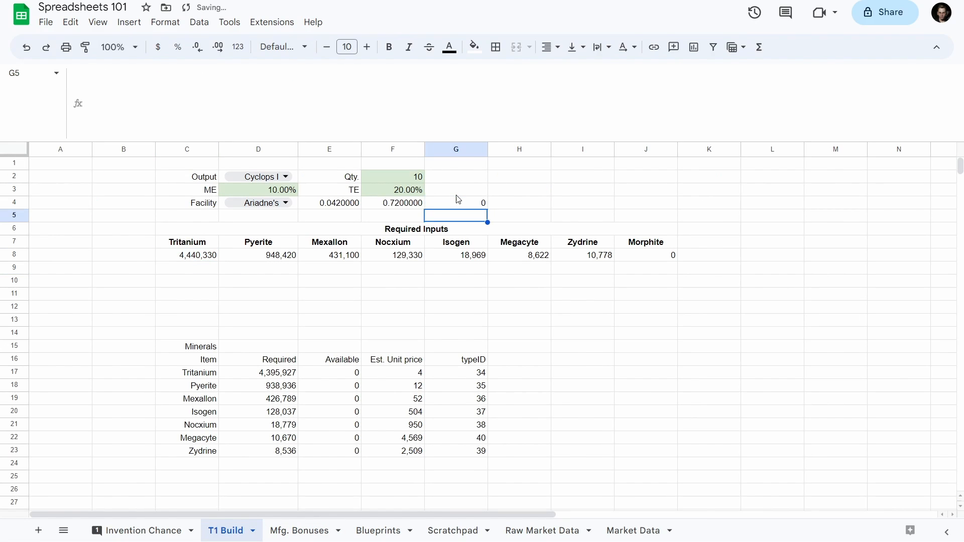
pyautogui.press('Up')
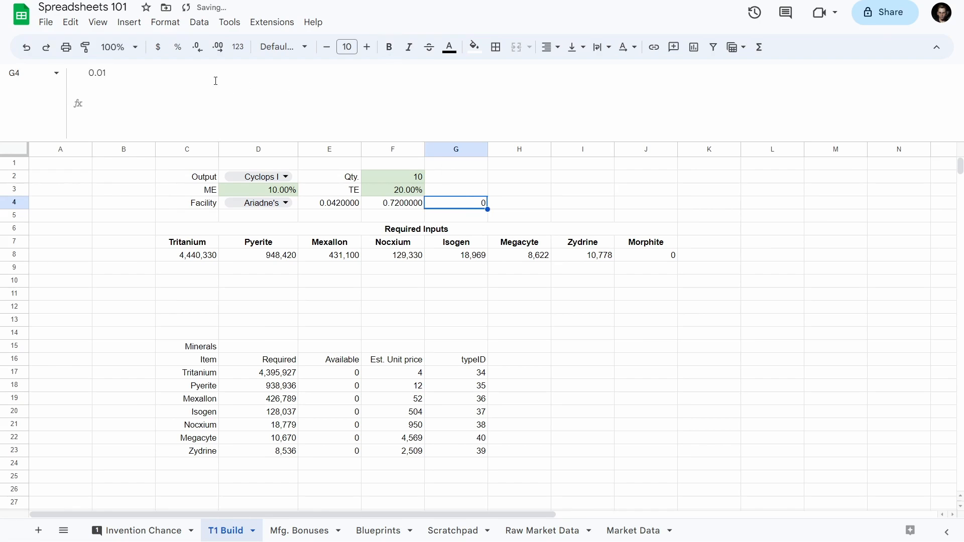
pyautogui.click(218, 46)
pyautogui.click(218, 47)
# - Multiply the value inside C8's CEILING formula by (1-G4), and check it against the facility bonuses in G4 and E4
pyautogui.click(206, 256)
pyautogui.click(730, 85)
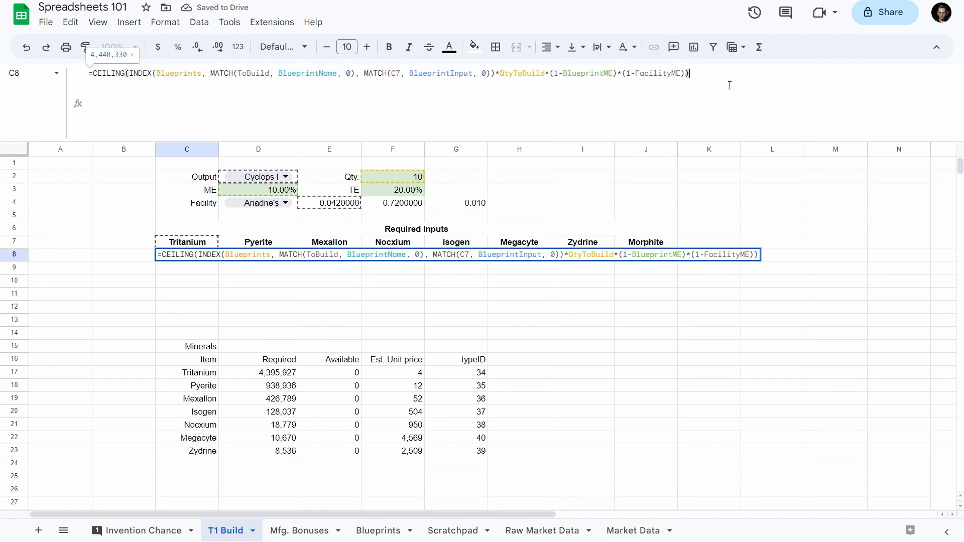
pyautogui.press('Left')
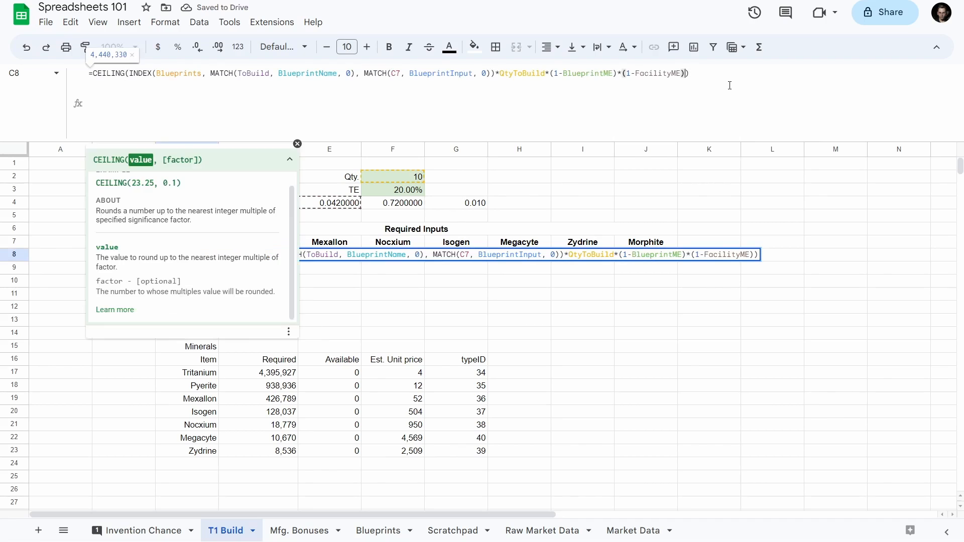
pyautogui.write('*(')
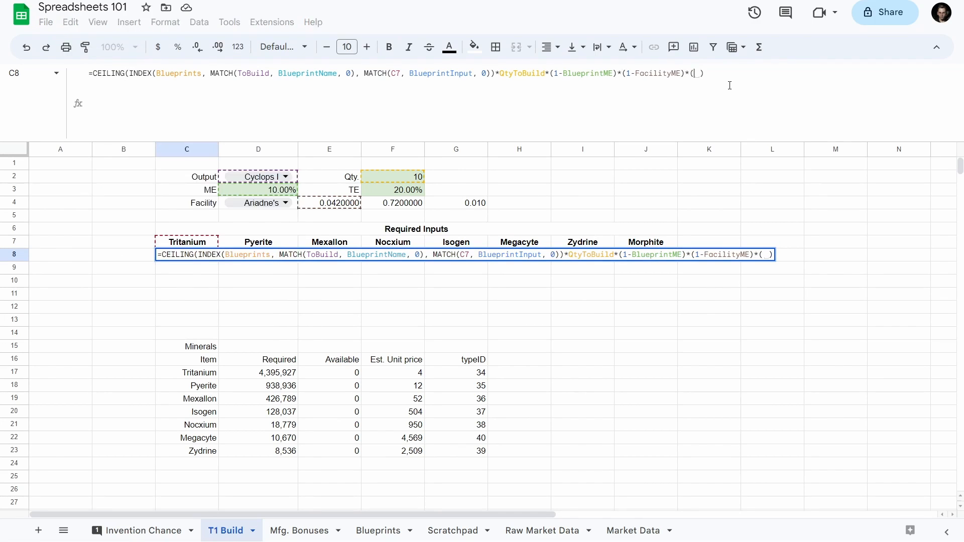
pyautogui.write('1-G4)')
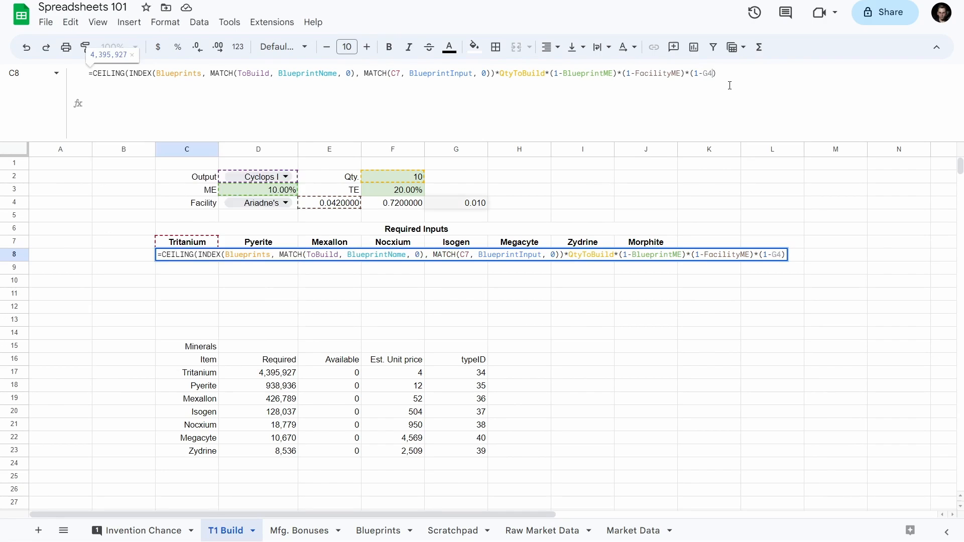
pyautogui.press('Return')
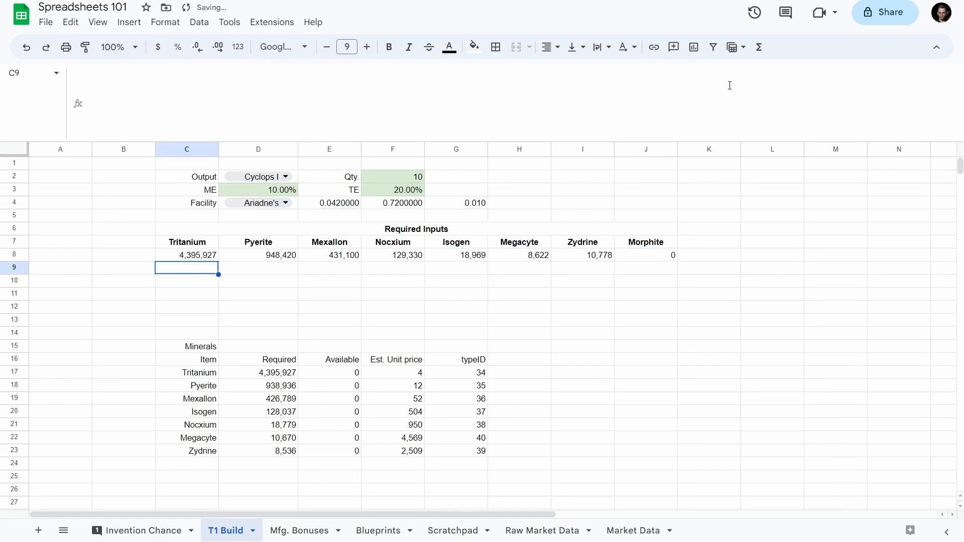
pyautogui.press('Up')
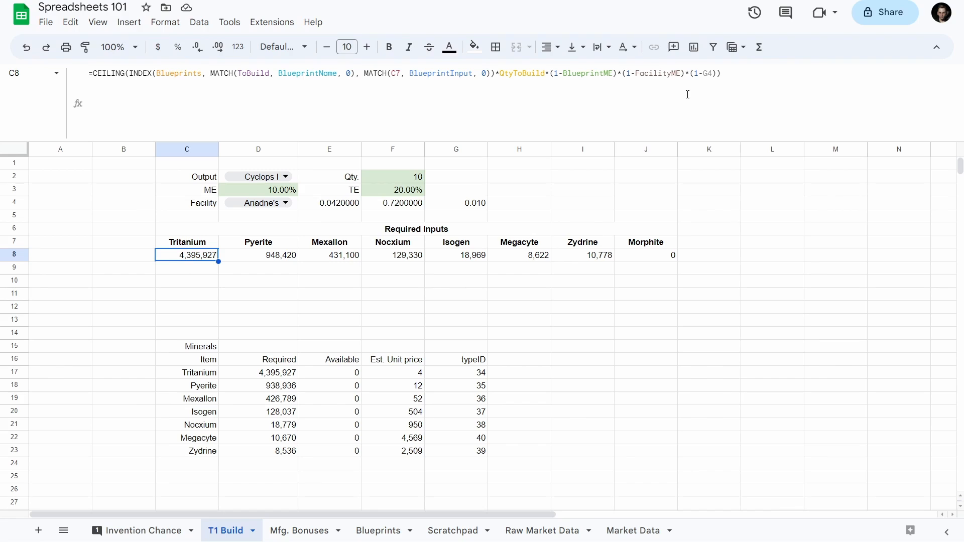
pyautogui.click(465, 207)
pyautogui.click(356, 206)
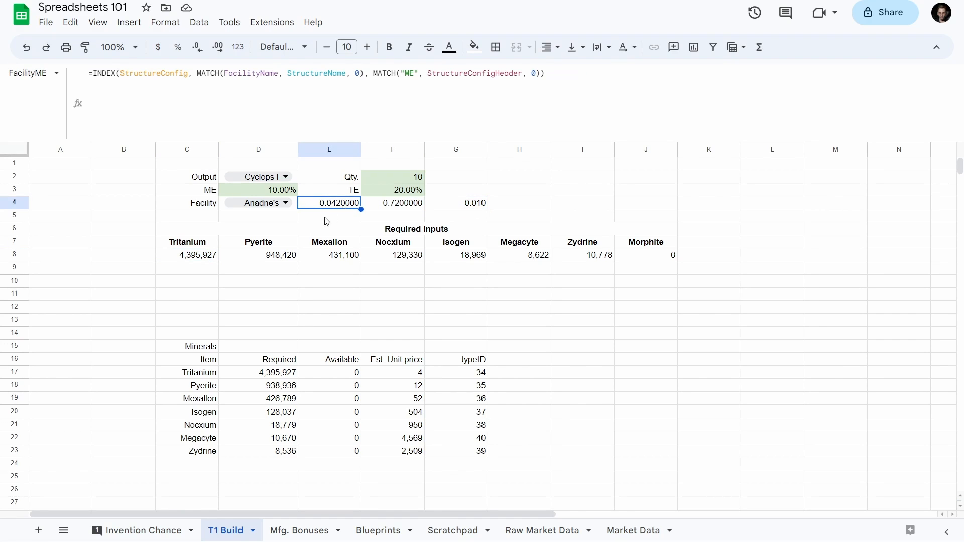
# - Examine the quantity, blueprint ME, facility ME and G4 factors in C8's Tritanium formula on T1 Build
pyautogui.click(204, 258)
pyautogui.click(440, 74)
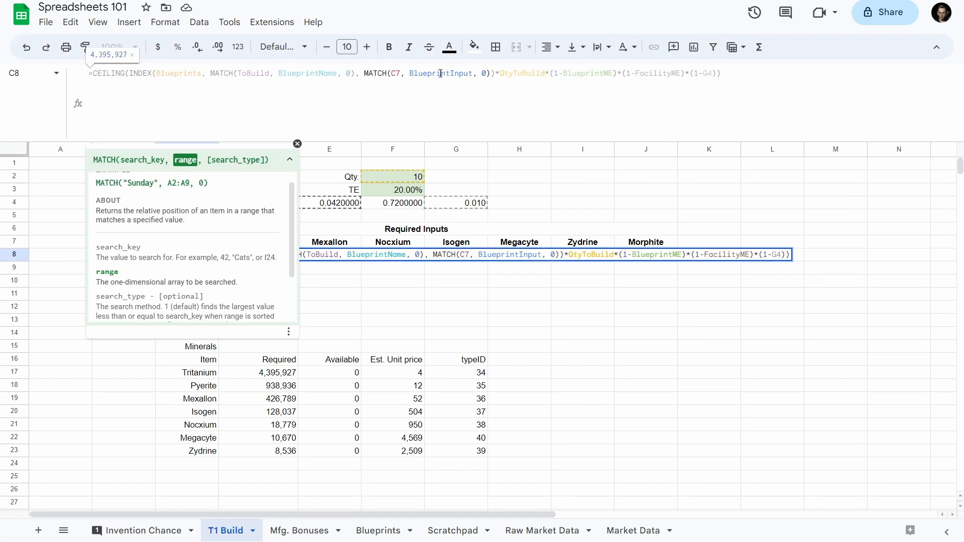
pyautogui.click(518, 73)
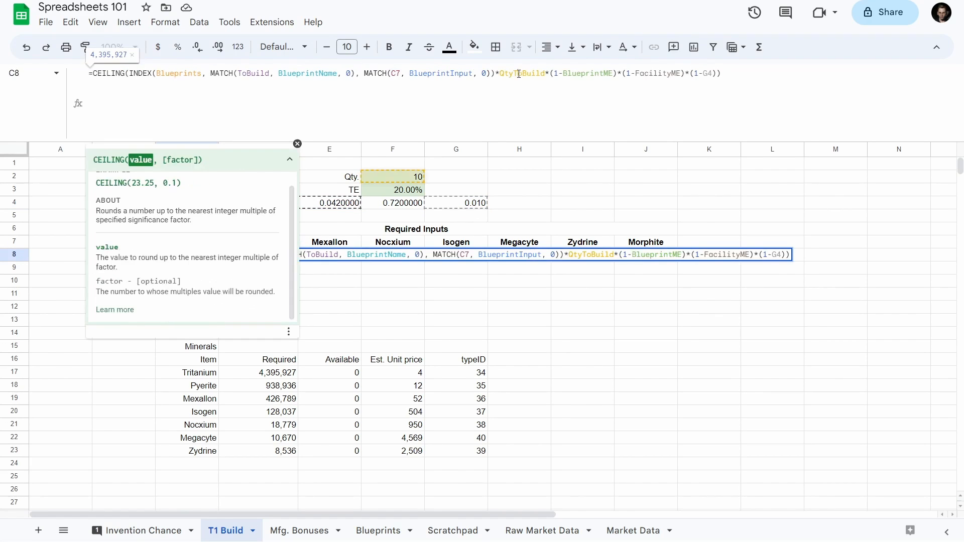
pyautogui.click(571, 74)
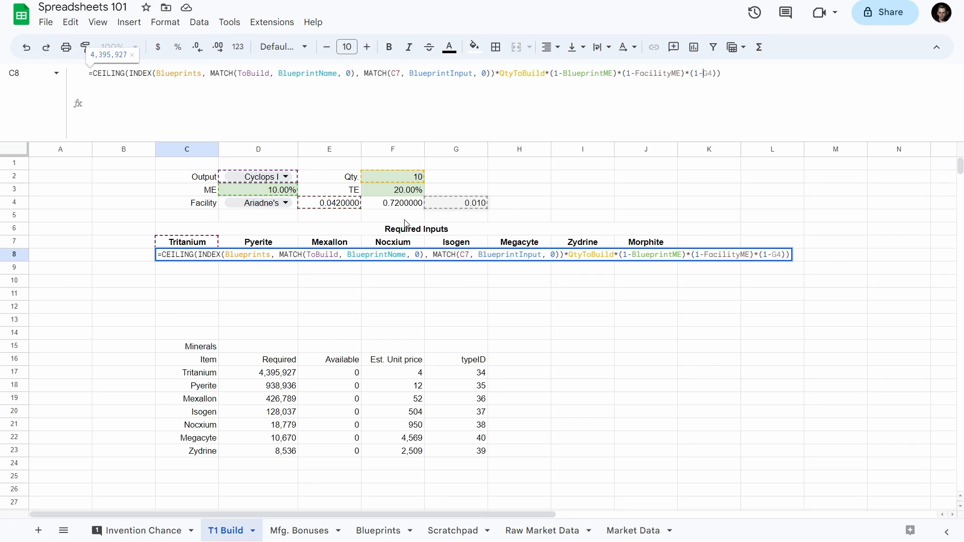
pyautogui.press('Escape')
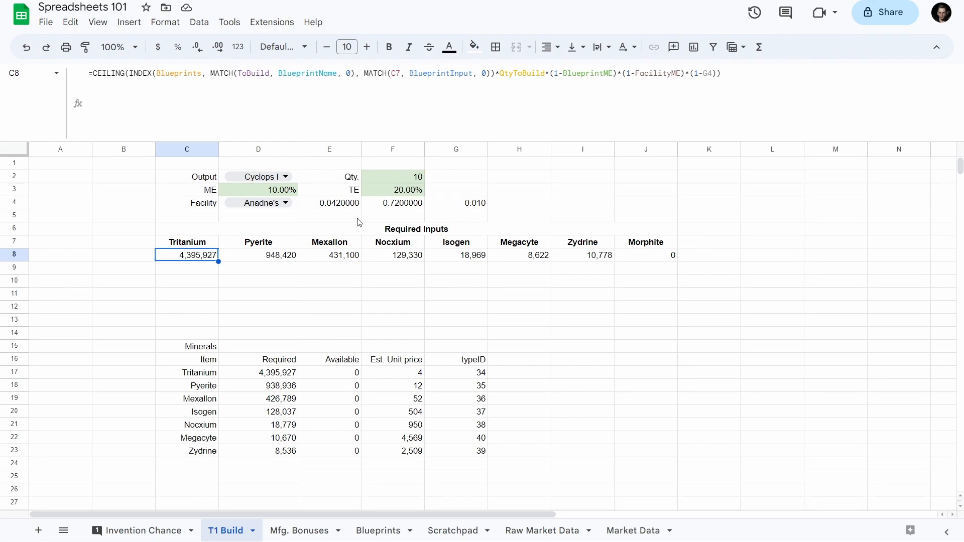
# - Enter the combined ME formula =1-H9*1-F9 in cell I9 on the Mfg. Bonuses sheet
pyautogui.click(324, 534)
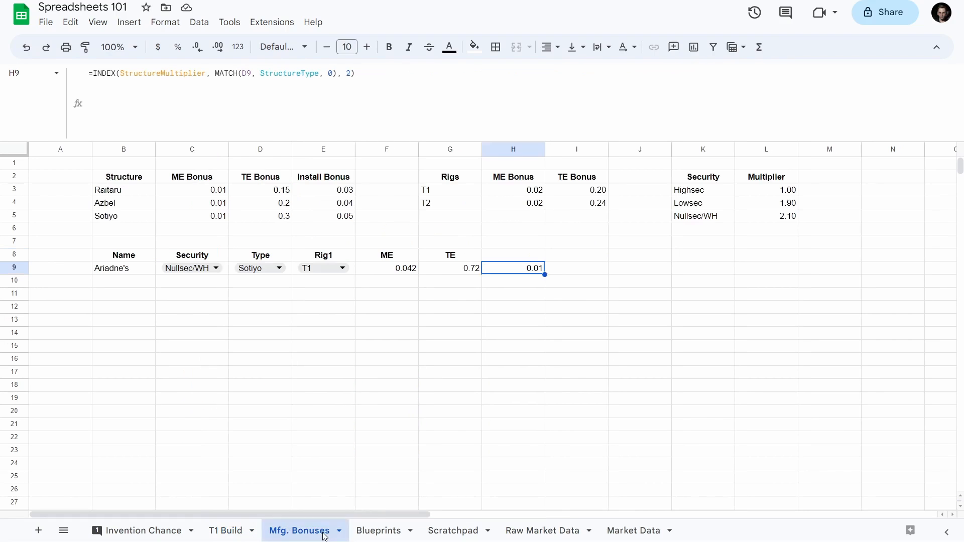
pyautogui.click(404, 271)
pyautogui.click(582, 271)
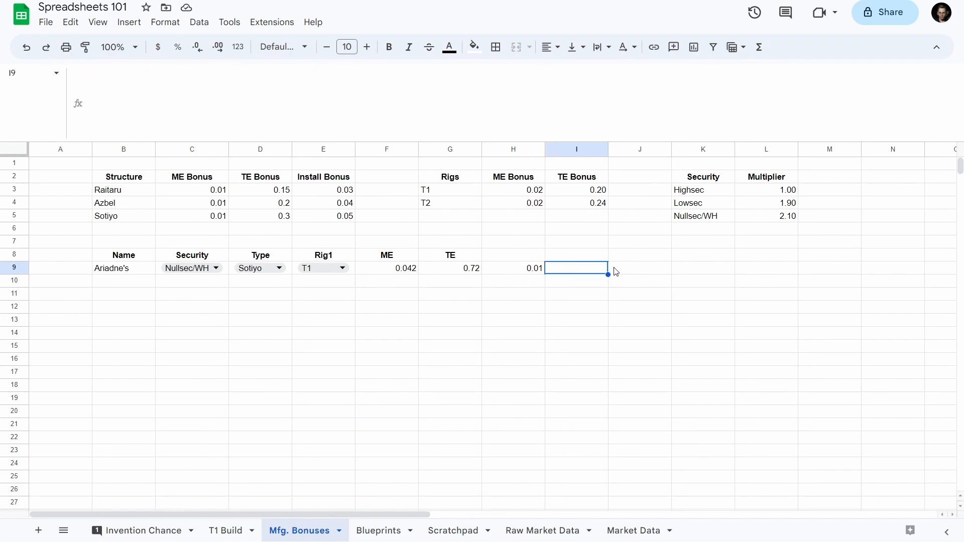
pyautogui.write('=')
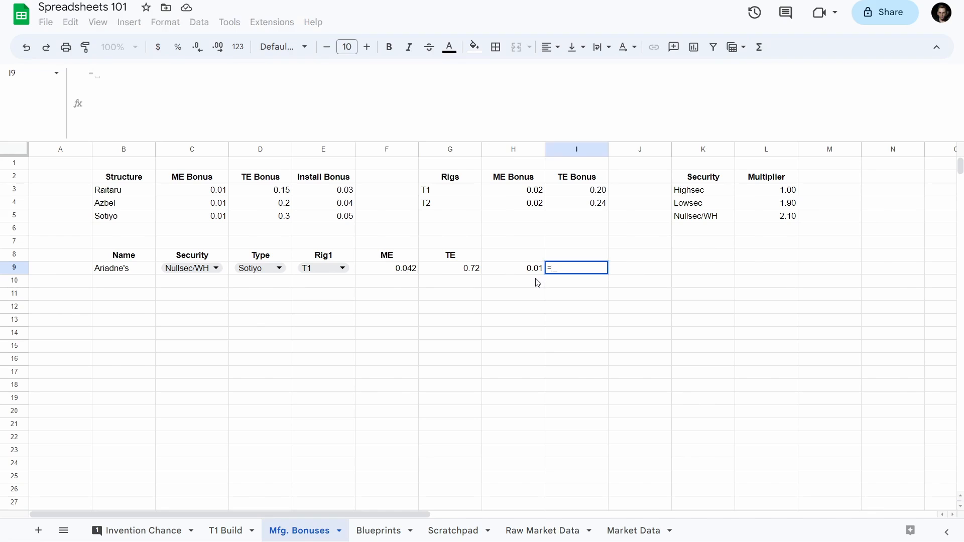
pyautogui.write('1-')
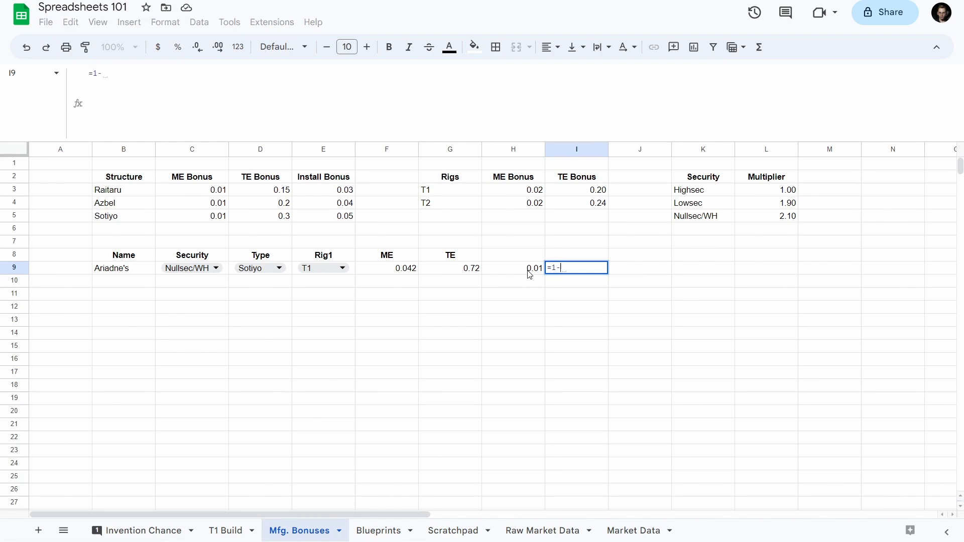
pyautogui.click(530, 272)
pyautogui.write('*')
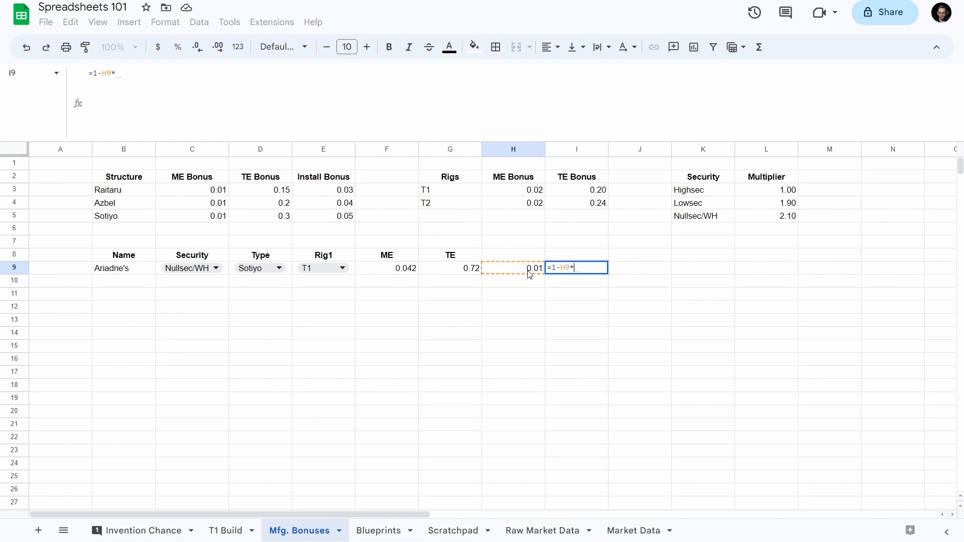
pyautogui.write('1-')
pyautogui.click(401, 271)
pyautogui.press('Return')
pyautogui.press('Up')
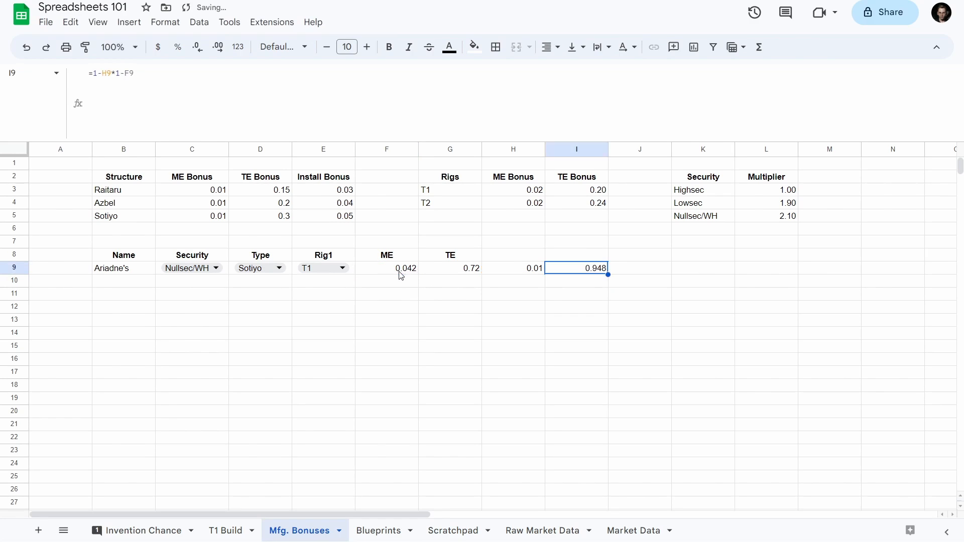
# - Add parentheses around both factors in I9 so the formula reads =(1-H9)*(1-F9)
pyautogui.click(172, 109)
pyautogui.press('Left')
pyautogui.press('Left')
pyautogui.press('Left')
pyautogui.press('Left')
pyautogui.write('(')
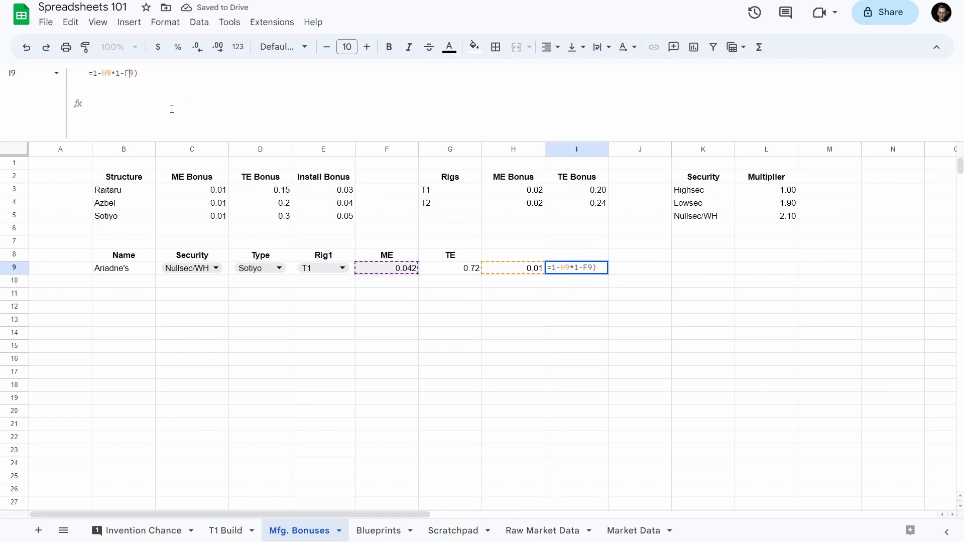
pyautogui.press('End')
pyautogui.write(')')
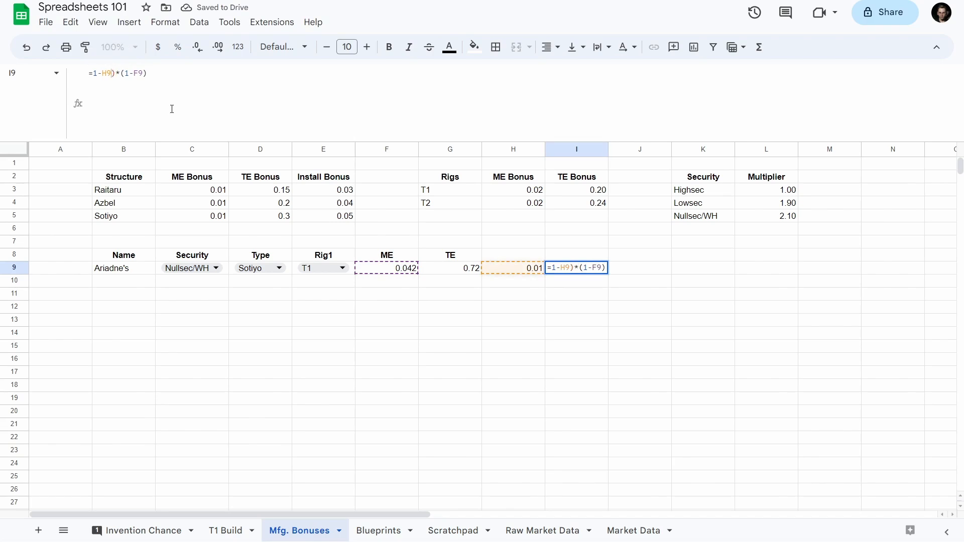
pyautogui.press('Return')
pyautogui.press('Up')
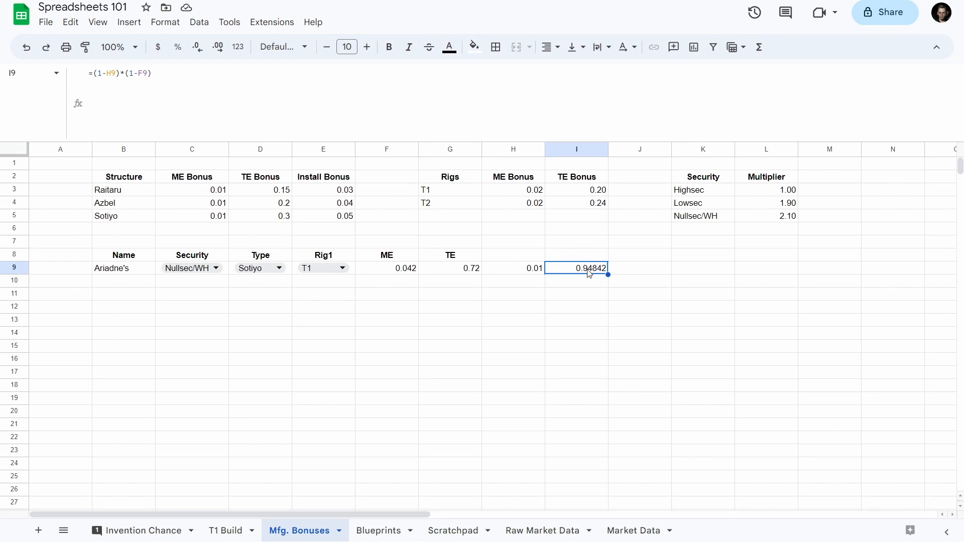
# - Paste only I9's value, 0.94842, into the ME cell F9 in place of its formula
pyautogui.hotkey('ctrl', 'c')
pyautogui.click(416, 268)
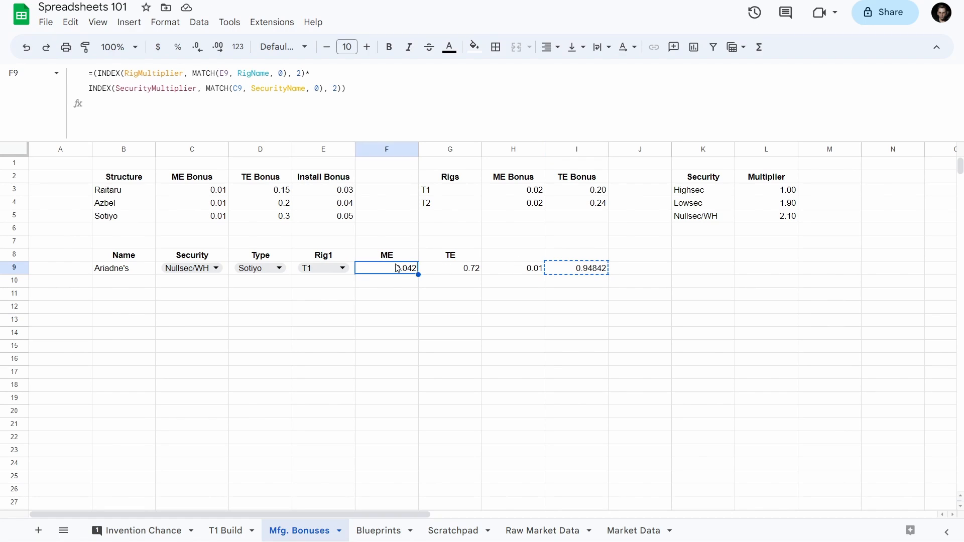
pyautogui.hotkey('ctrl', 'shift', 'v')
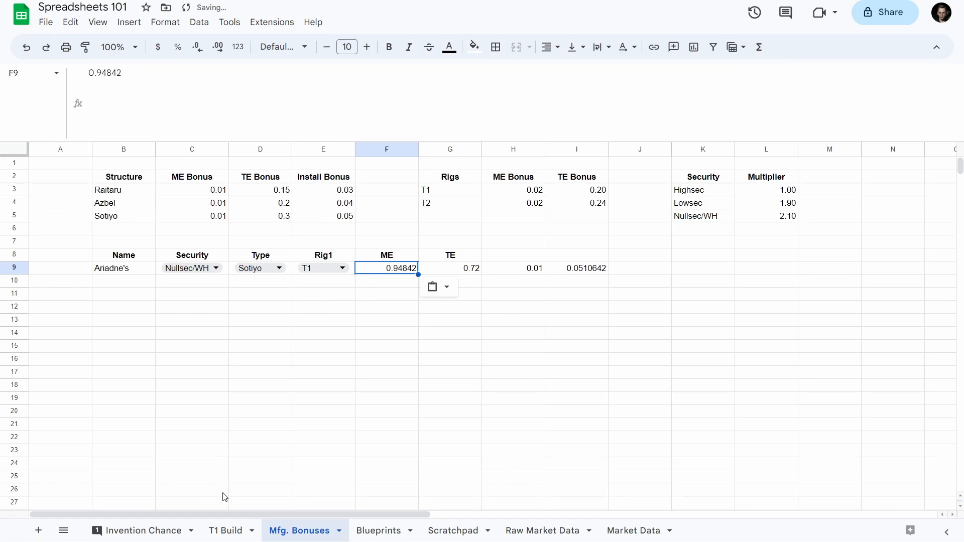
# - Remove the *(1-G4) factor from C8's Tritanium formula on T1 Build
pyautogui.click(226, 531)
pyautogui.click(492, 214)
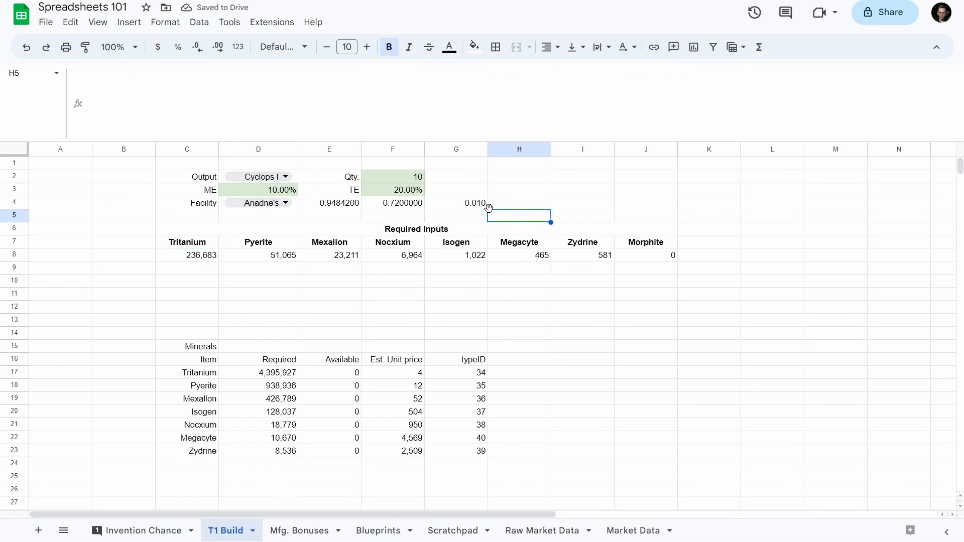
pyautogui.click(484, 206)
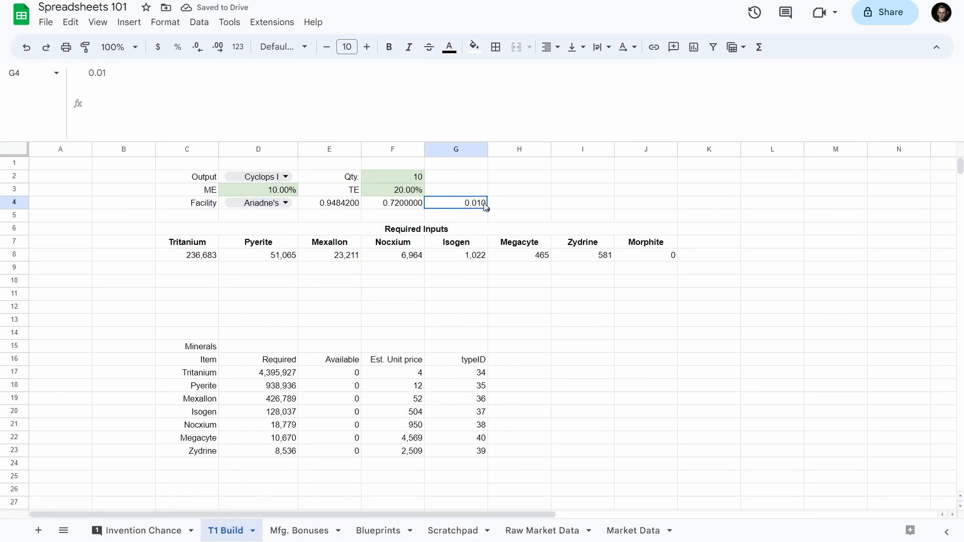
pyautogui.click(214, 261)
pyautogui.click(718, 75)
pyautogui.press('BackSpace')
pyautogui.press('BackSpace')
pyautogui.press('BackSpace')
pyautogui.press('BackSpace')
pyautogui.press('BackSpace')
pyautogui.press('BackSpace')
pyautogui.press('BackSpace')
pyautogui.press('BackSpace')
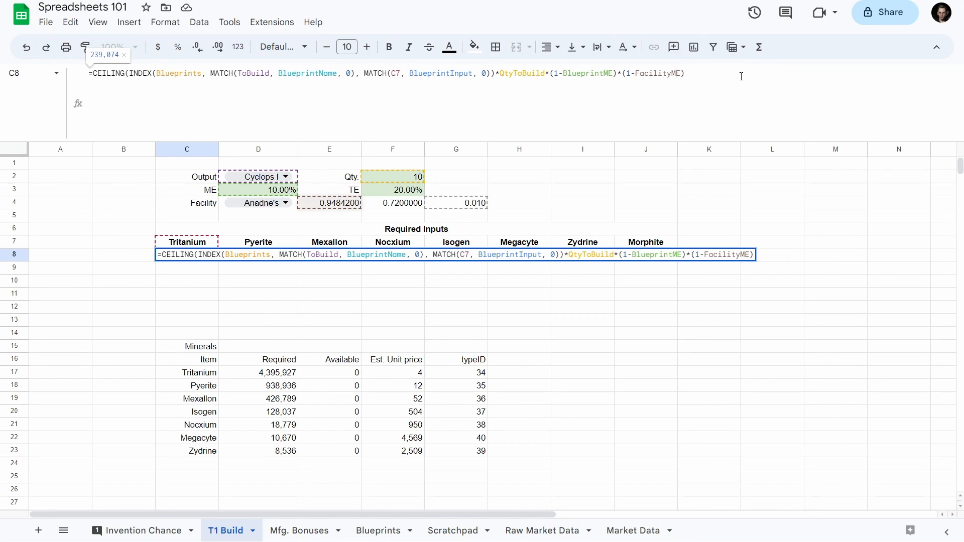
# - Replace (1-FacilityME) with plain FacilityME in C8's formula so it ends in *(1-BlueprintME)*FacilityME)
pyautogui.hotkey('shift', 'Left')
pyautogui.hotkey('shift', 'Left')
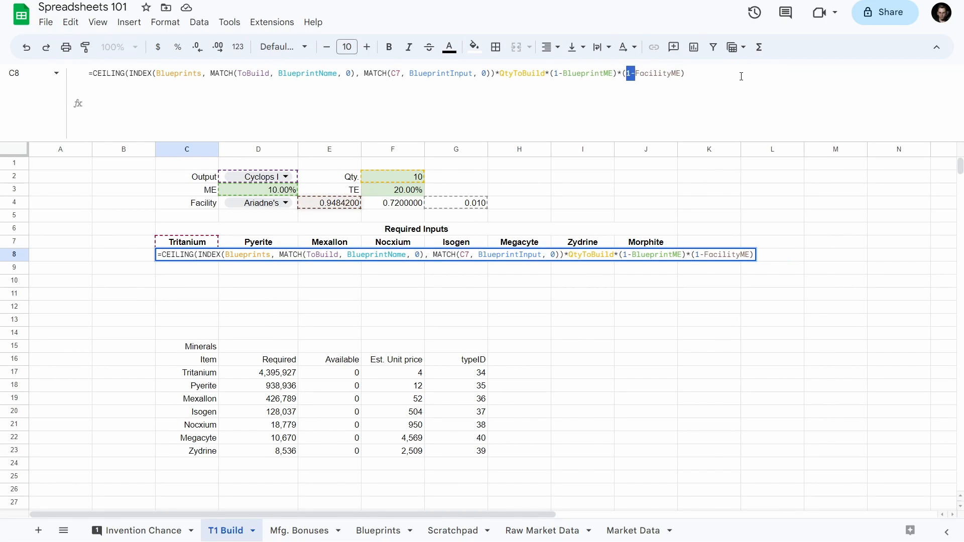
pyautogui.hotkey('shift', 'Left')
pyautogui.press('BackSpace')
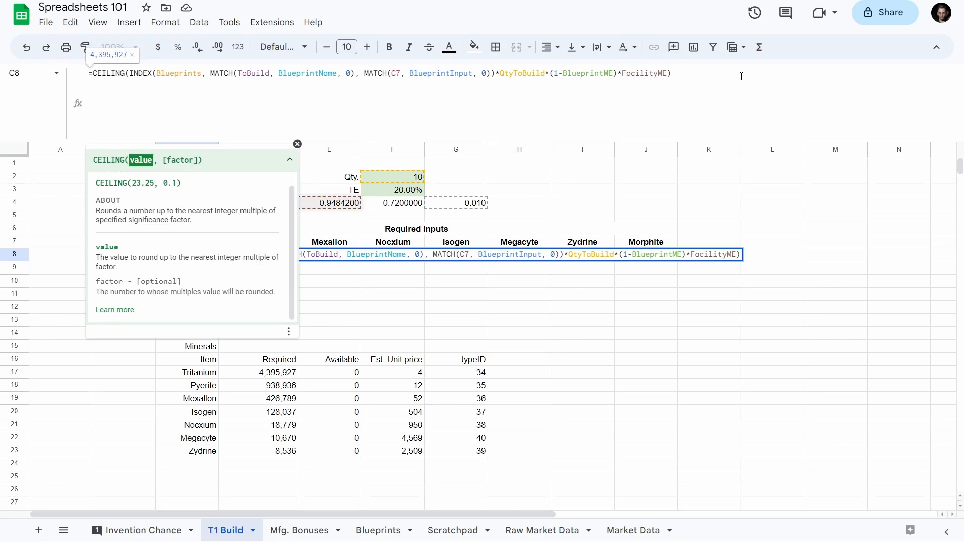
pyautogui.press('Return')
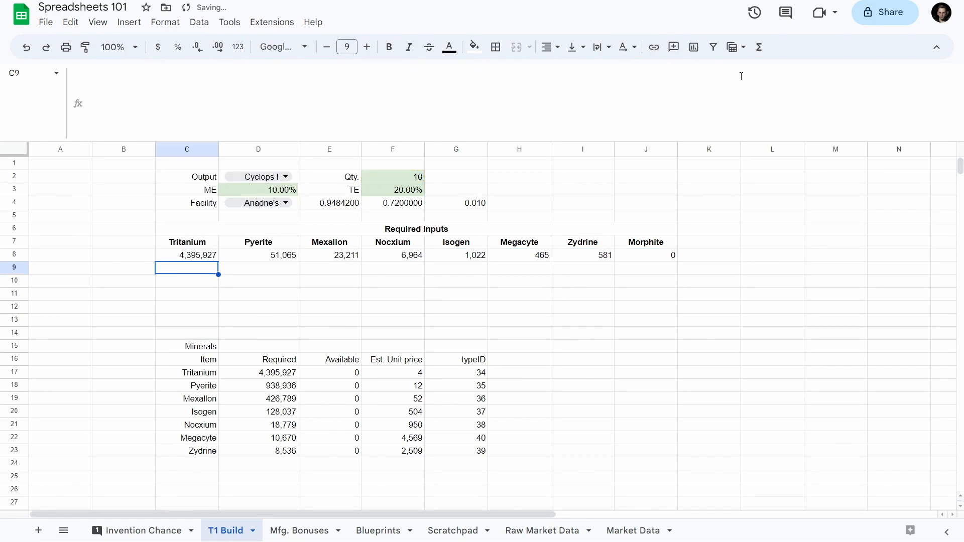
pyautogui.press('Up')
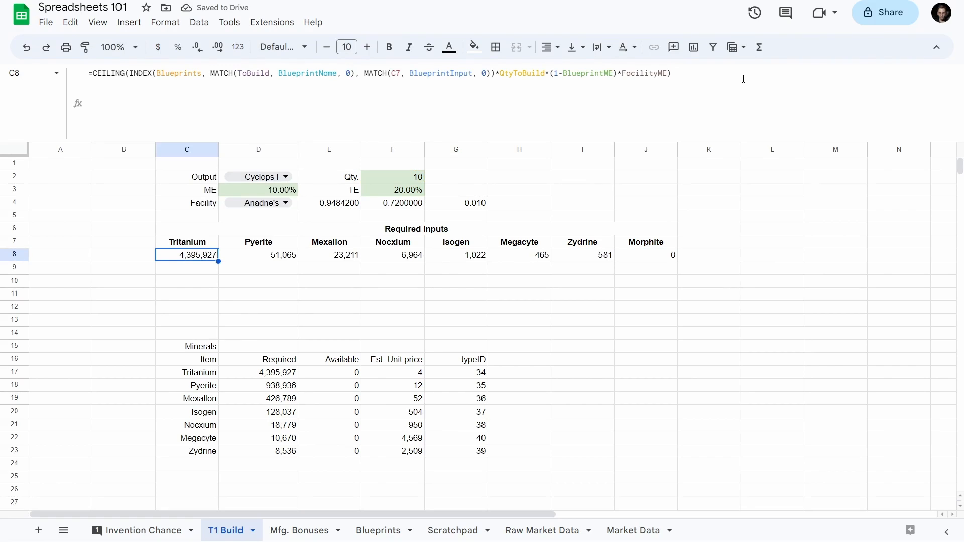
# - Delete the separate structure bonus from G4 on T1 Build and check the facility ME in E4
pyautogui.click(483, 203)
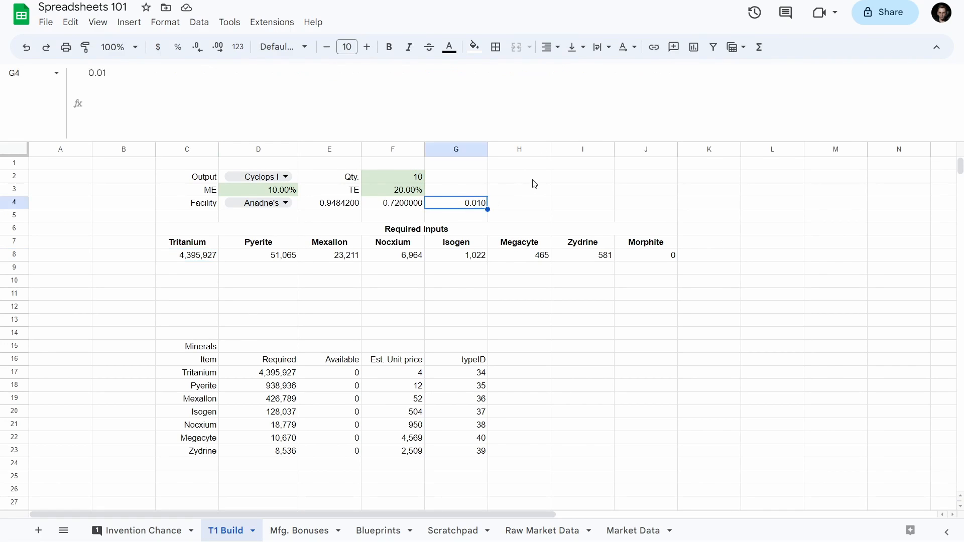
pyautogui.press('Delete')
pyautogui.click(320, 204)
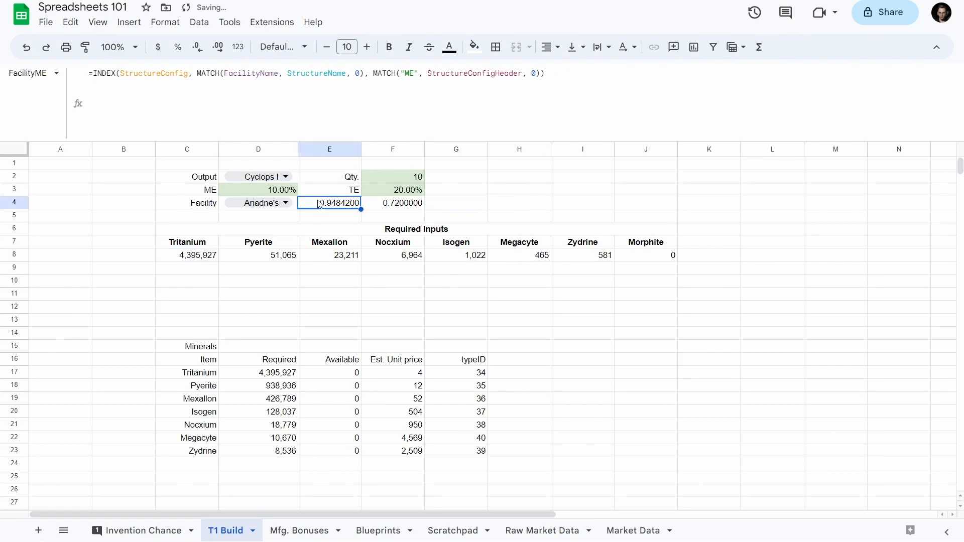
# - Fill C8's revised formula across the Required Inputs row to Morphite in J8
pyautogui.click(198, 257)
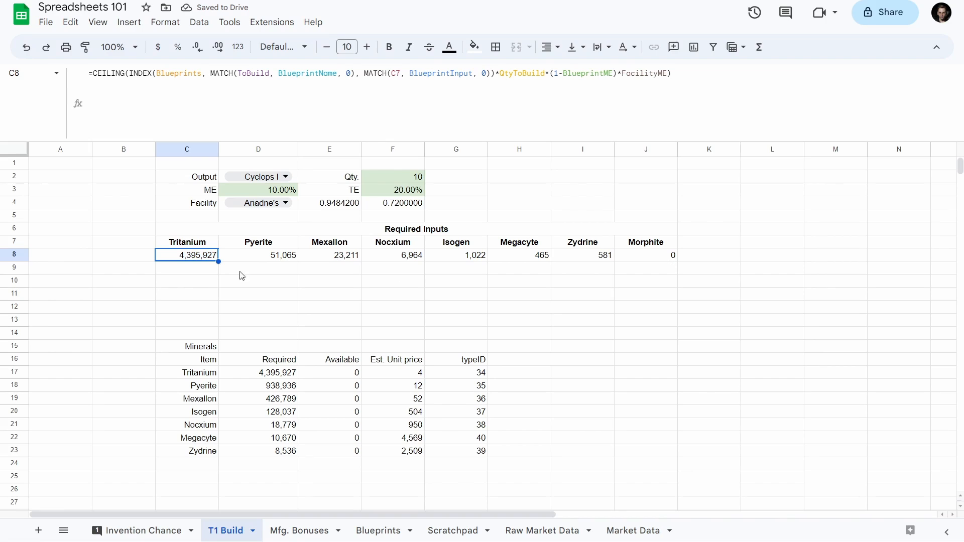
pyautogui.moveTo(218, 262); pyautogui.dragTo(643, 265)
pyautogui.click(201, 257)
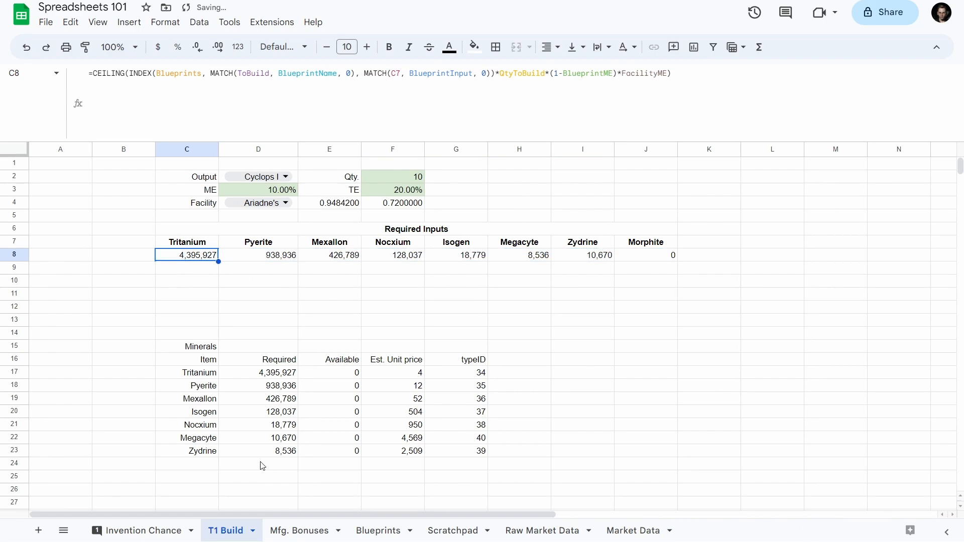
# - Review F9:I9 on Mfg. Bonuses and copy the full TE formula text from G9 without changing it
pyautogui.click(306, 529)
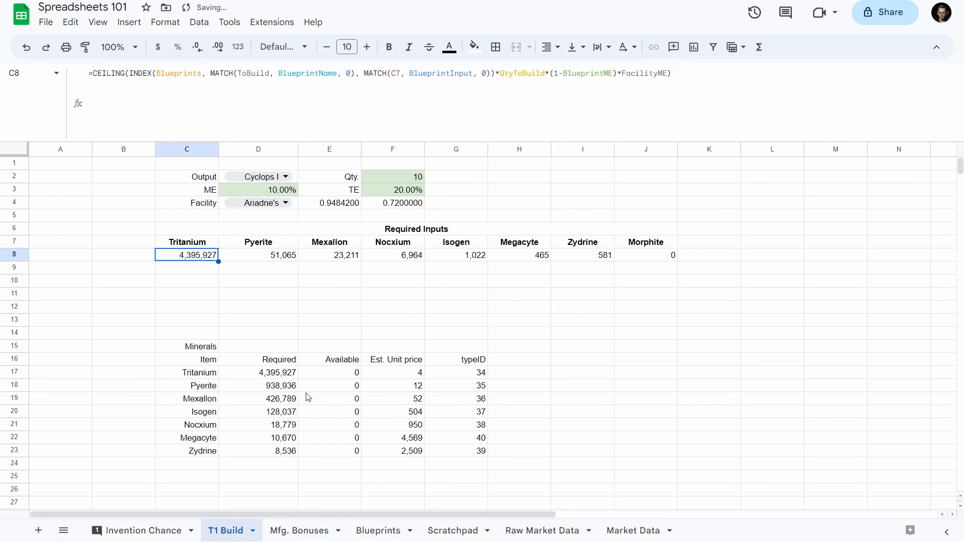
pyautogui.click(299, 530)
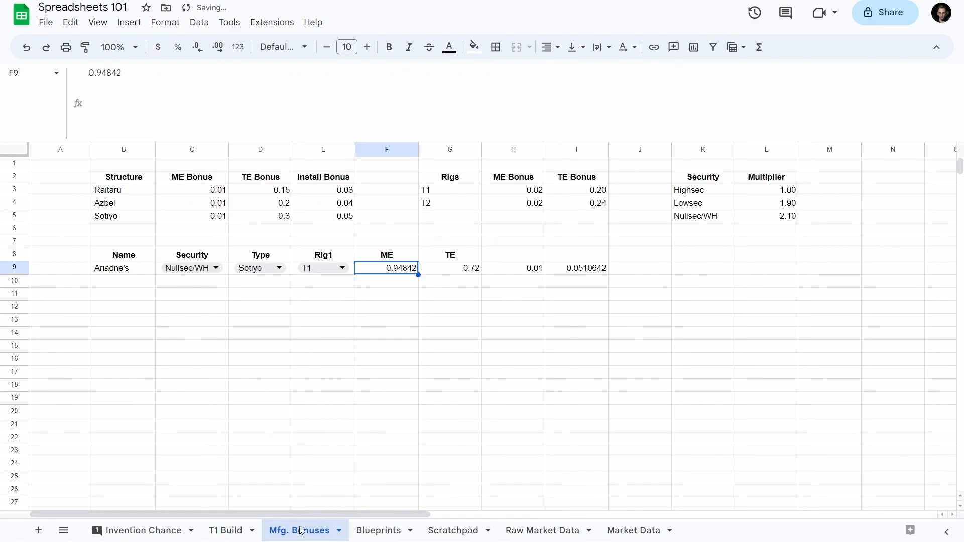
pyautogui.click(576, 271)
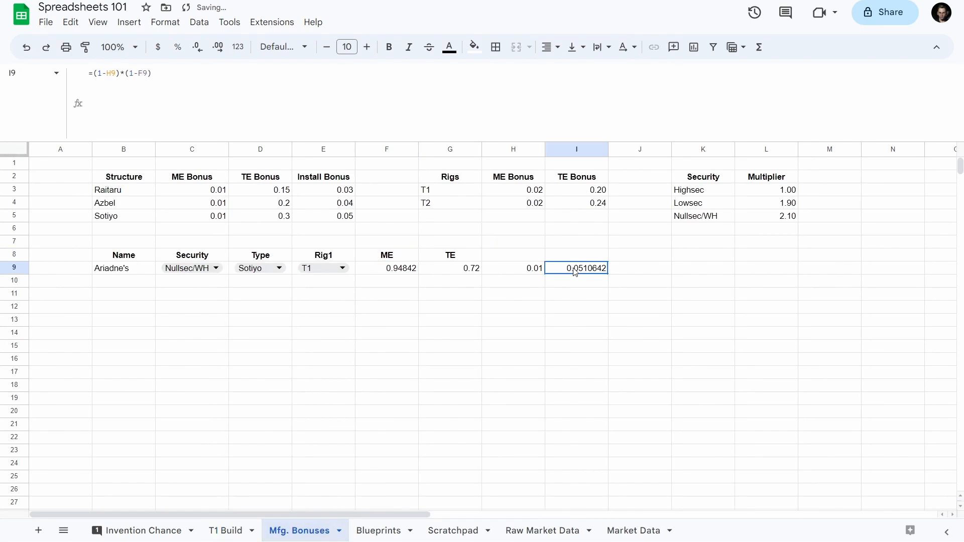
pyautogui.click(525, 272)
pyautogui.click(460, 273)
pyautogui.click(395, 275)
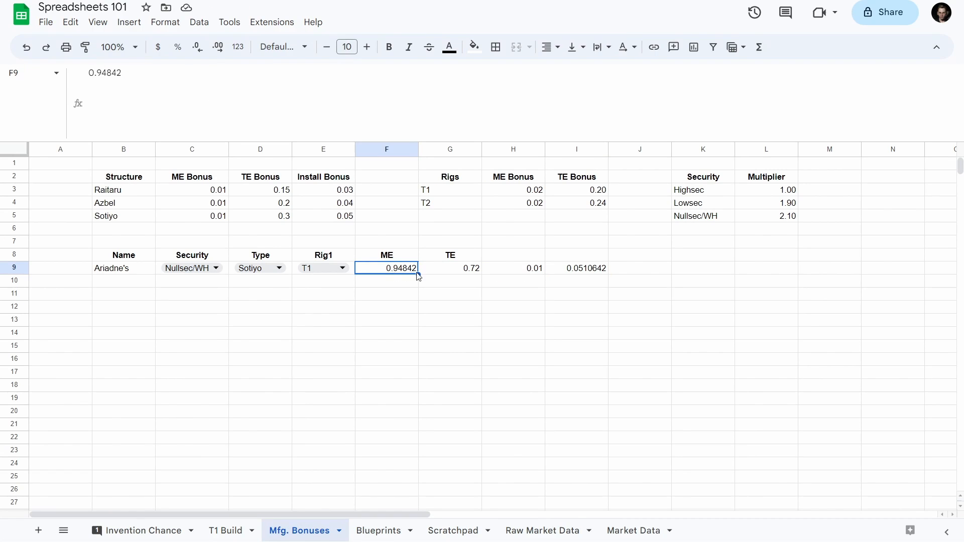
pyautogui.click(433, 274)
pyautogui.click(370, 115)
pyautogui.hotkey('ctrl', 'a')
pyautogui.hotkey('ctrl', 'c')
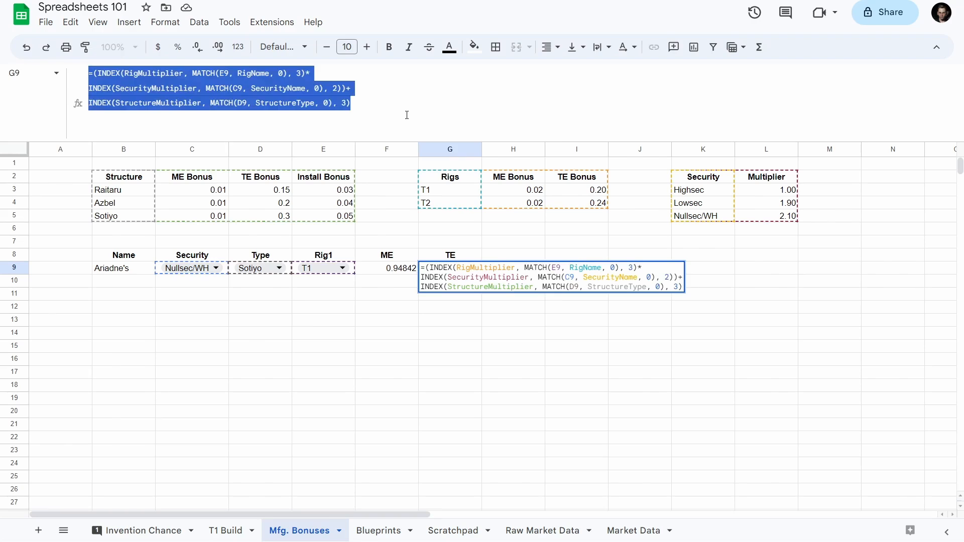
pyautogui.click(413, 299)
# - Replace F9's content with the copied TE formula and change the rig and structure column indexes to 2 for the ME bonus
pyautogui.click(402, 271)
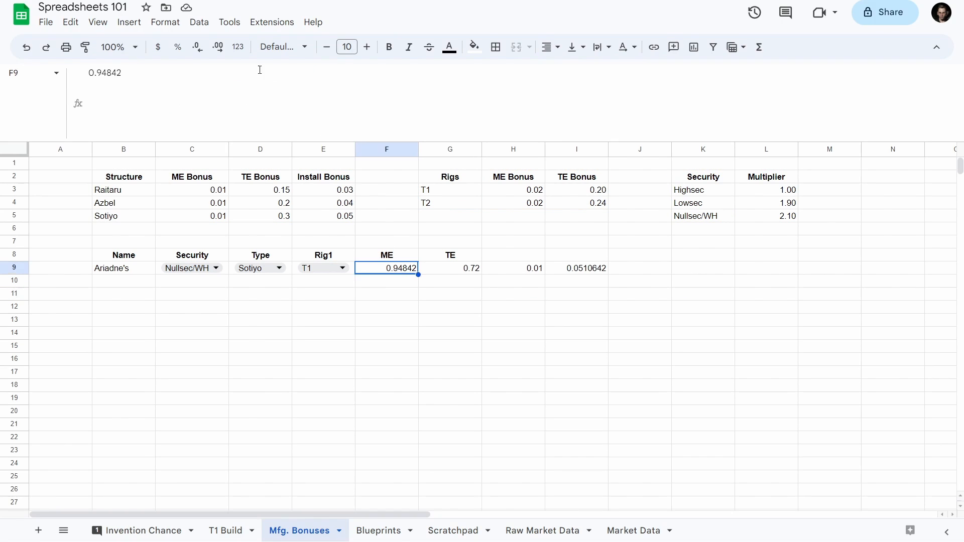
pyautogui.click(252, 95)
pyautogui.hotkey('ctrl', 'a')
pyautogui.hotkey('ctrl', 'v')
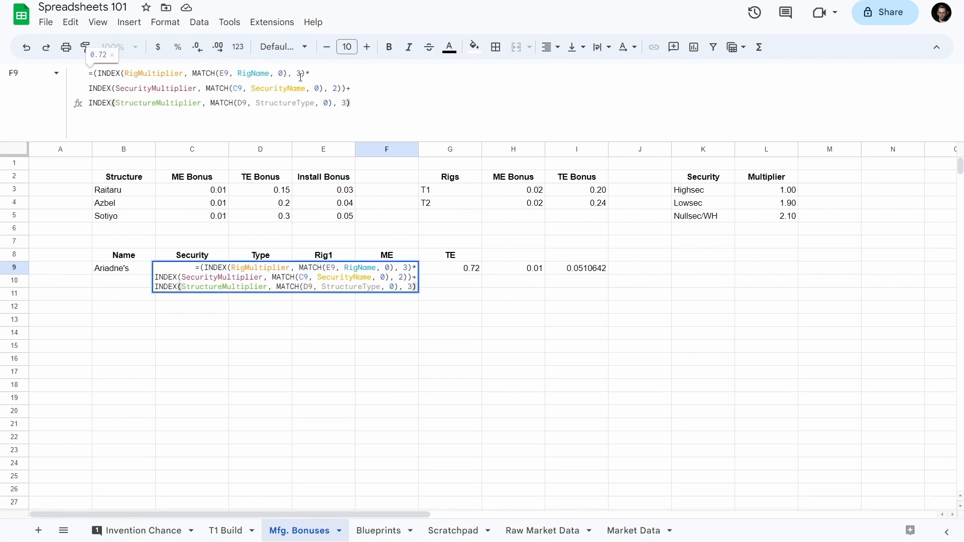
pyautogui.click(301, 75)
pyautogui.press('BackSpace')
pyautogui.write('2')
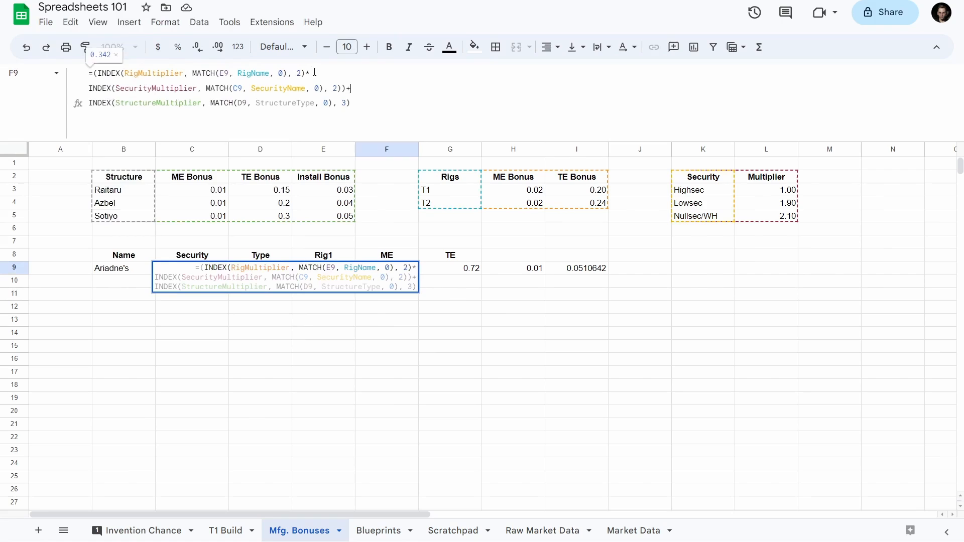
pyautogui.press('Down')
pyautogui.press('Left')
pyautogui.press('BackSpace')
pyautogui.write('2')
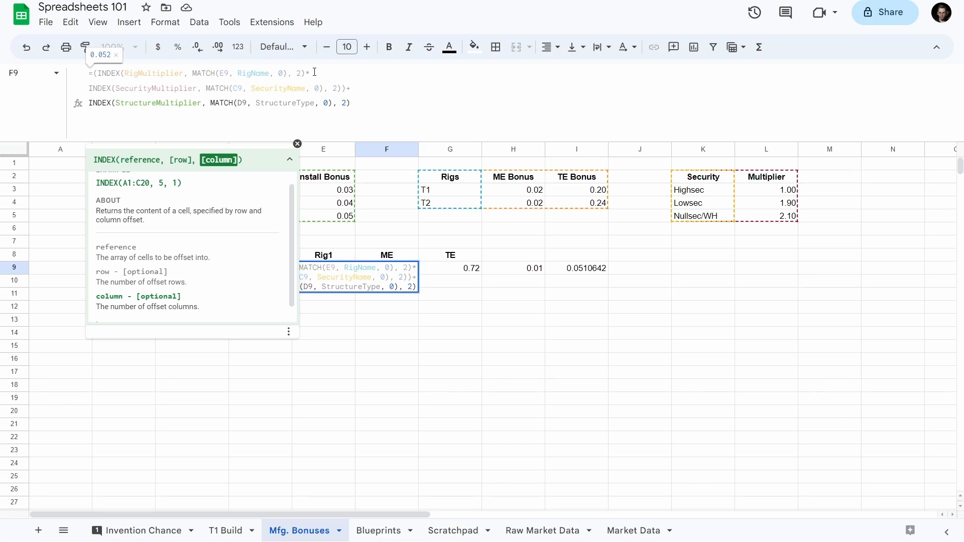
# - In F9's formula, replace the plus before the structure lookup with * and wrap that lookup as (1-INDEX(StructureMultiplier, ...))
pyautogui.press('Up')
pyautogui.press('BackSpace')
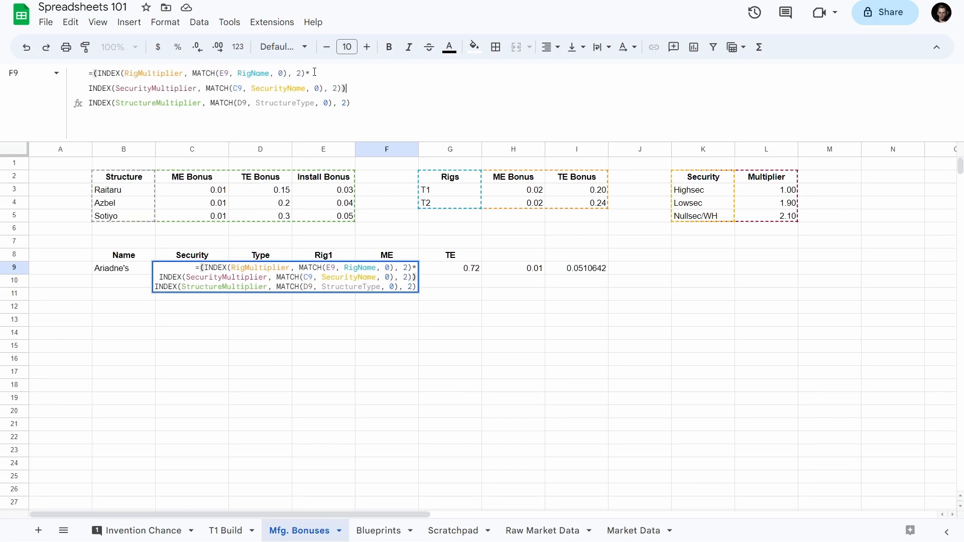
pyautogui.write('*')
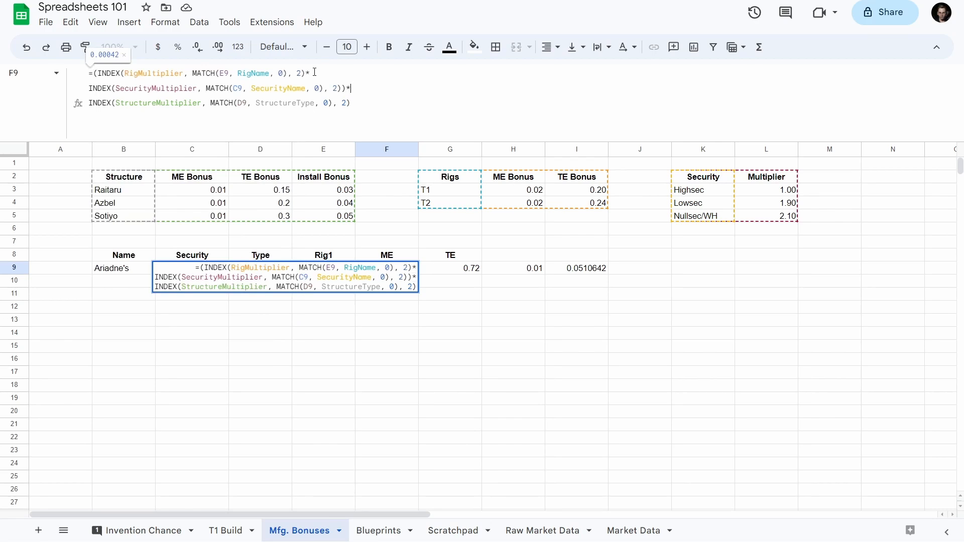
pyautogui.press('Right')
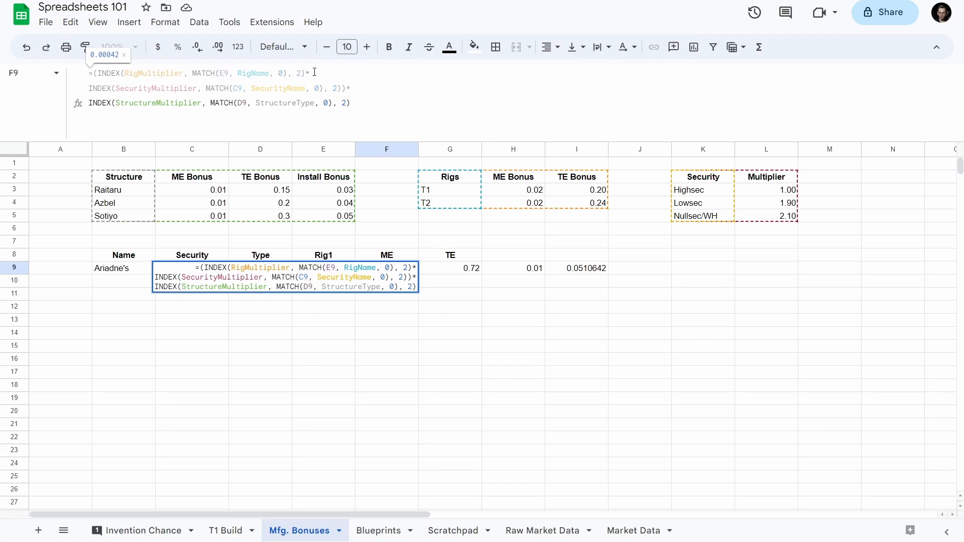
pyautogui.write('*')
pyautogui.press('BackSpace')
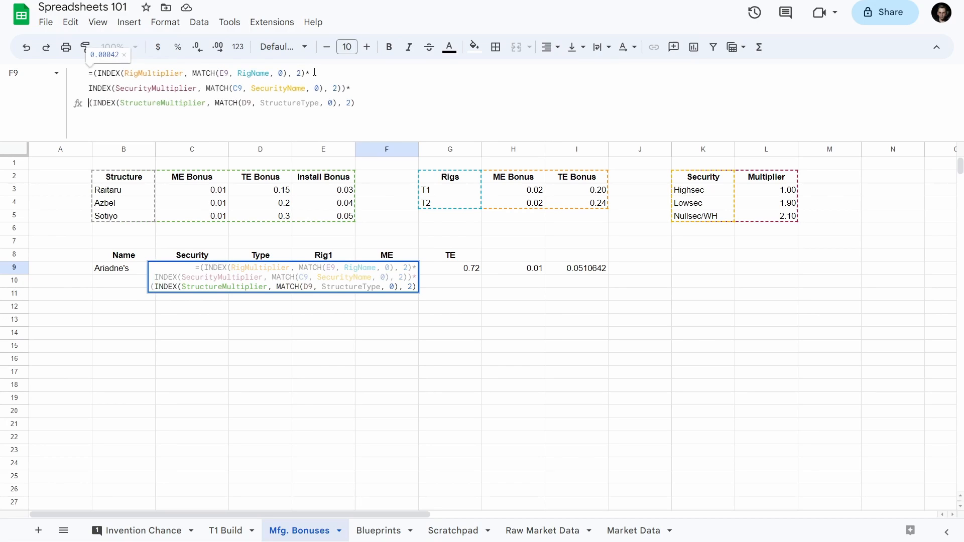
pyautogui.write('(1-')
pyautogui.press('End')
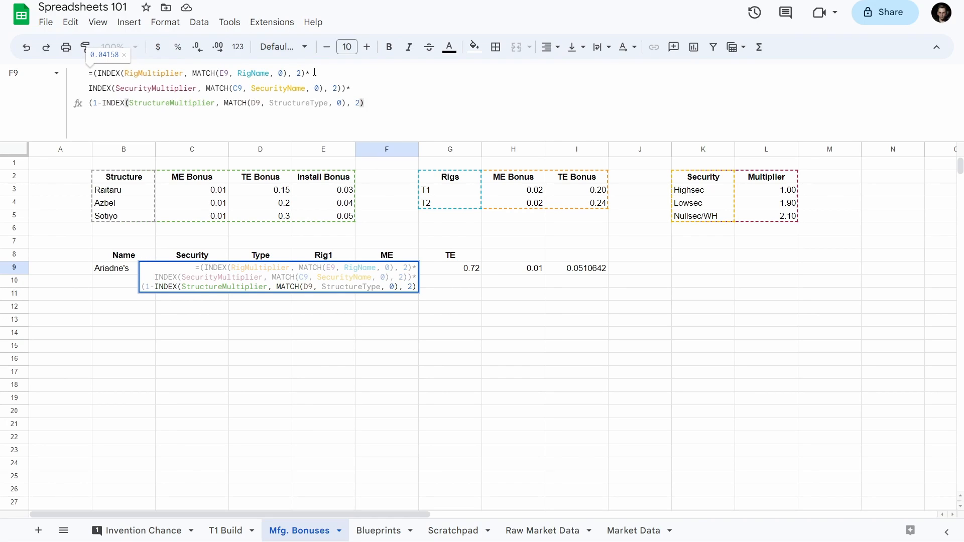
pyautogui.write(')* ')
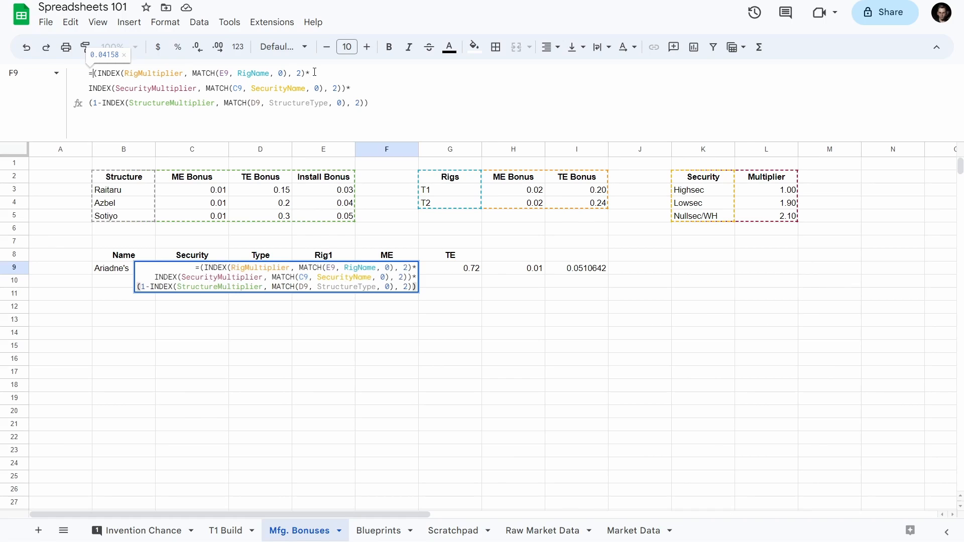
# - Wrap the rig and security product in F9's formula as (1-(...)) and commit the multiplicative ME formula
pyautogui.write('(1-')
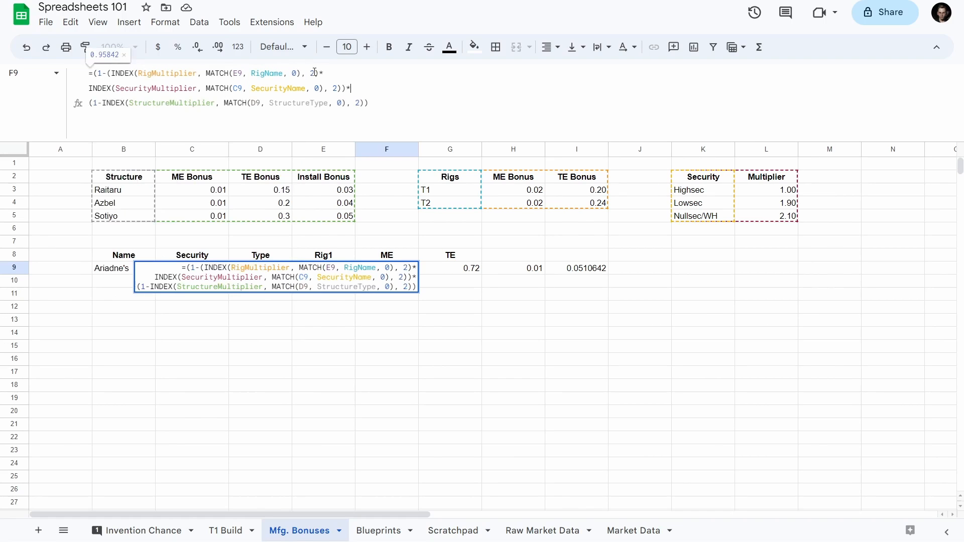
pyautogui.press('Down')
pyautogui.press('End')
pyautogui.press('Left')
pyautogui.write(')')
pyautogui.press('Return')
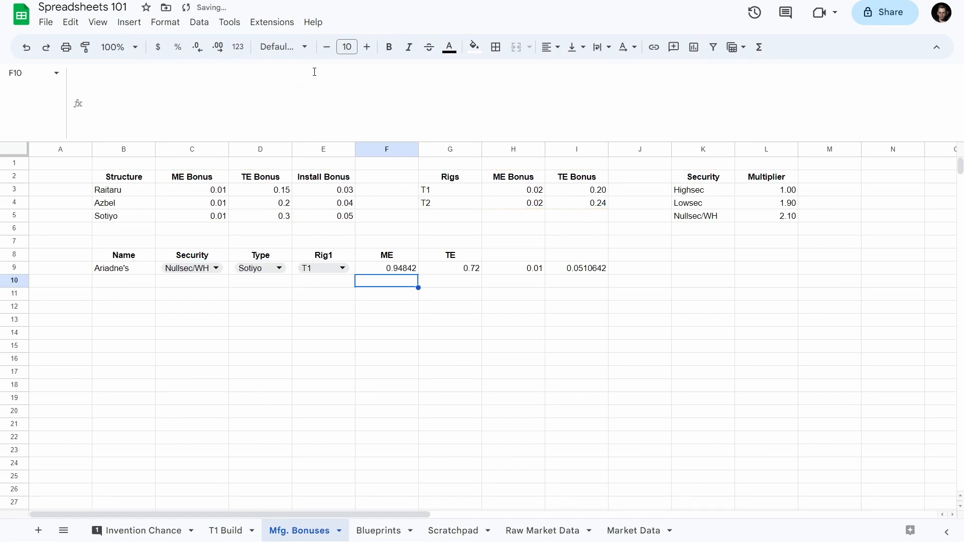
# - Delete the leftover helper values in H9 and I9 beside the facility's TE
pyautogui.press('Up')
pyautogui.moveTo(580, 292); pyautogui.dragTo(525, 260)
pyautogui.press('Delete')
# - In G9's TE formula, wrap the rig and security product as (1-(...)) and replace the plus after it with *
pyautogui.click(525, 261)
pyautogui.press('Down')
pyautogui.press('Left')
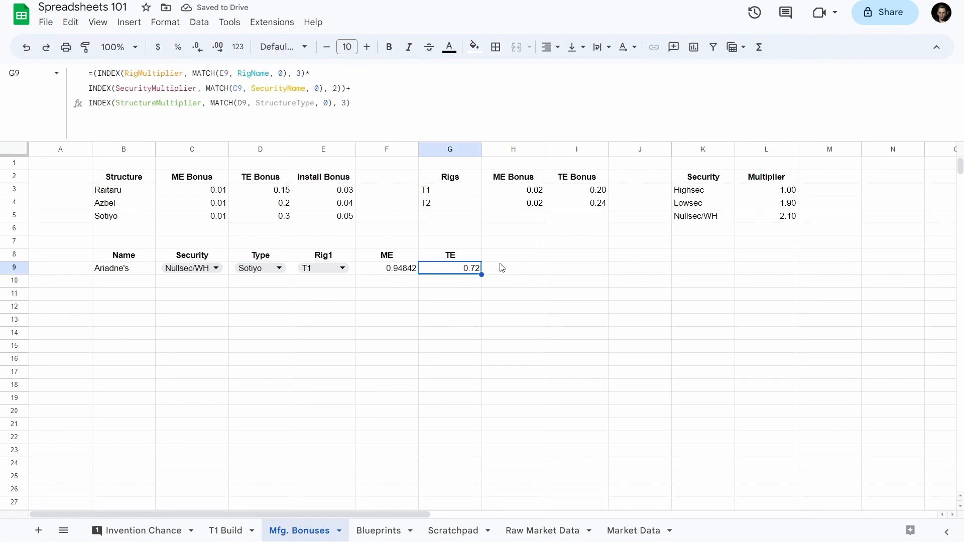
pyautogui.click(392, 80)
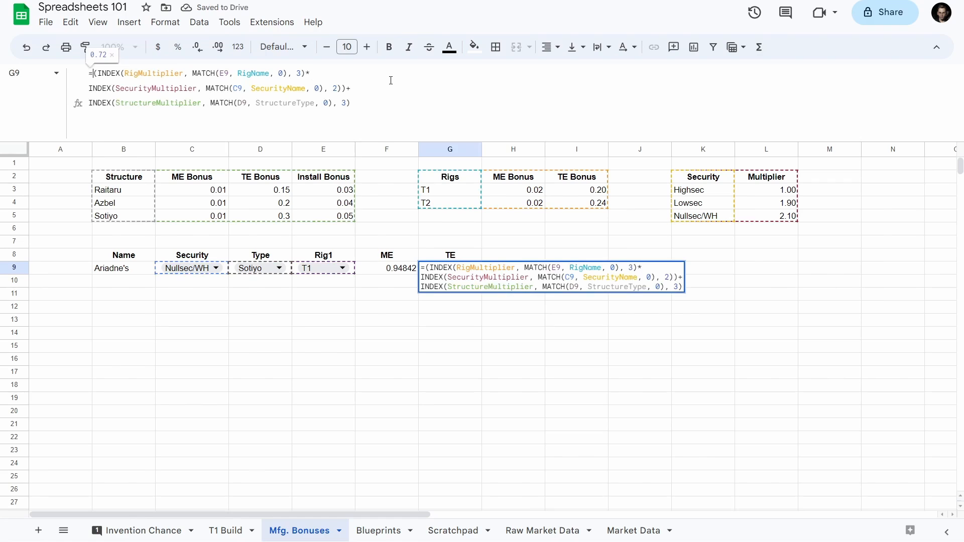
pyautogui.write('(1-)')
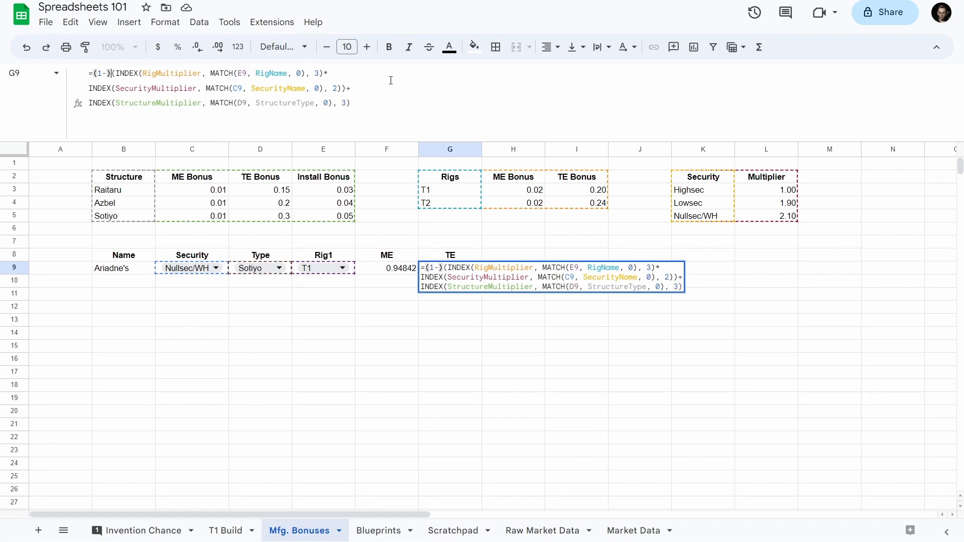
pyautogui.press('BackSpace')
pyautogui.press('Down')
pyautogui.press('End')
pyautogui.press('Left')
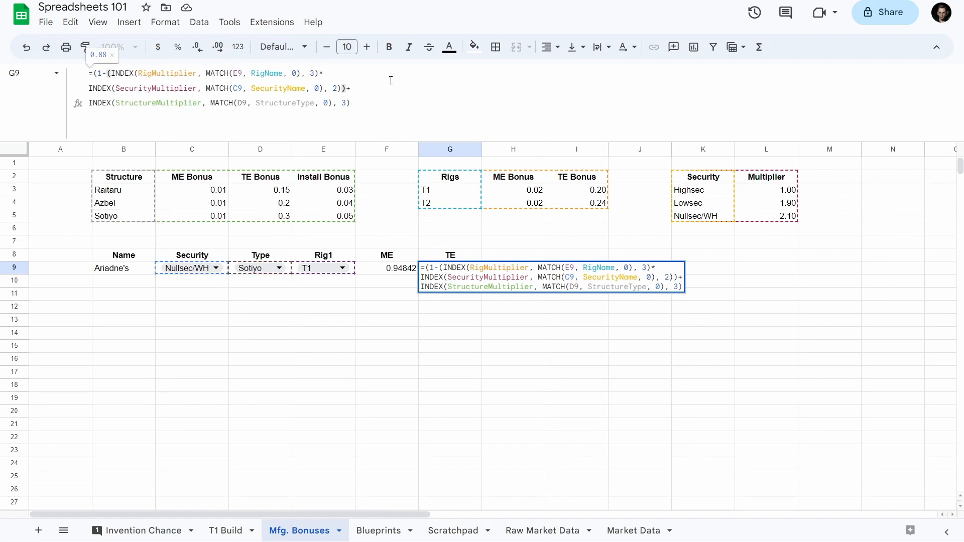
pyautogui.write(')')
pyautogui.press('Delete')
pyautogui.write('* ')
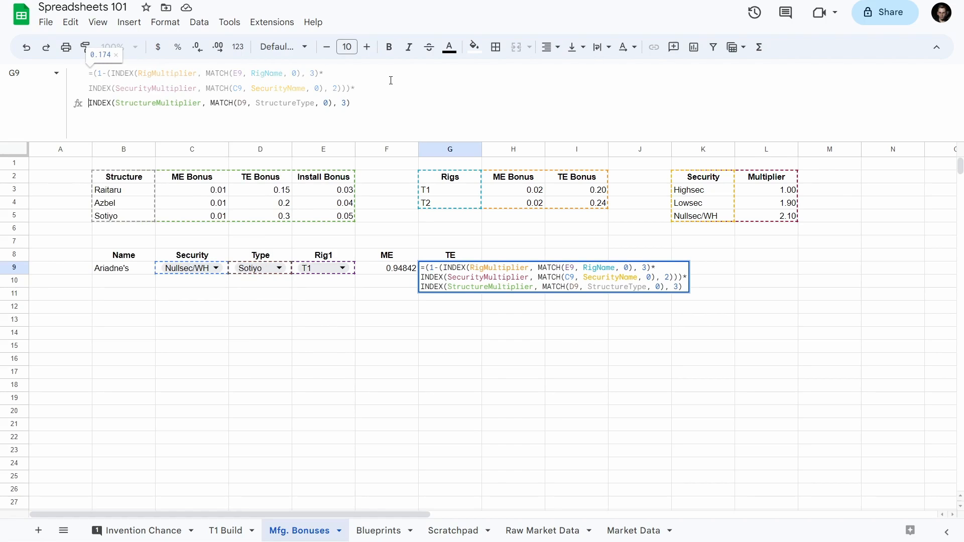
# - Wrap the structure lookup in G9's formula as (1-INDEX(StructureMultiplier, MATCH(D9, StructureType, 0), 3)) and commit it
pyautogui.write('(1')
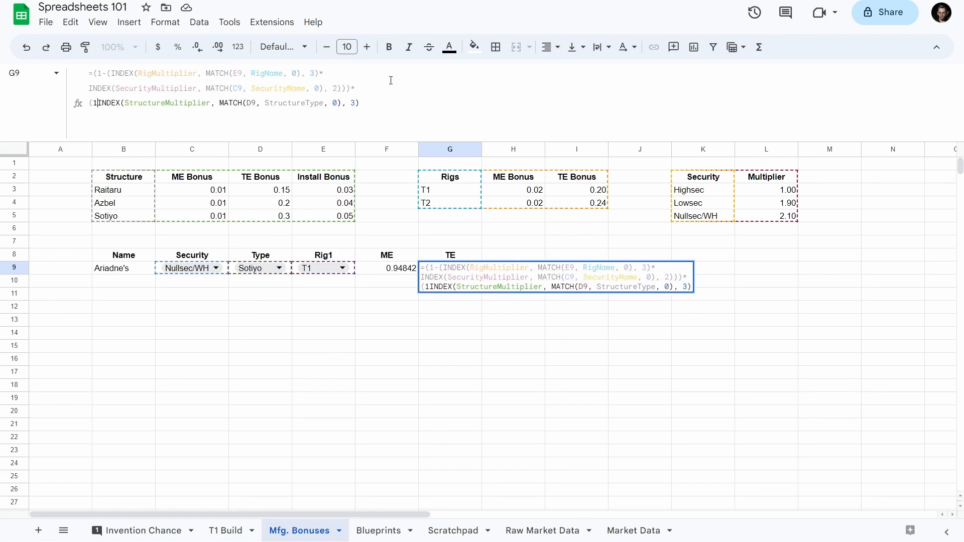
pyautogui.write('-')
pyautogui.press('End')
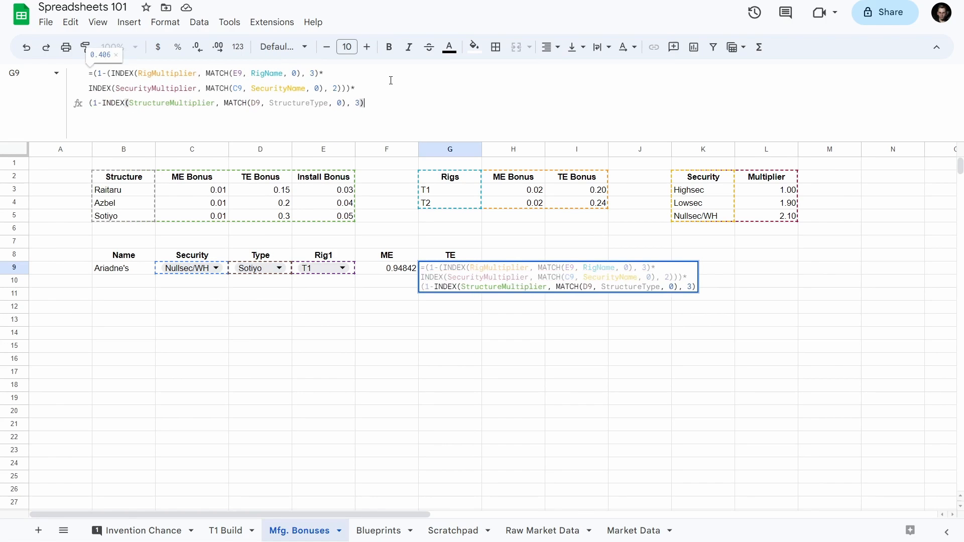
pyautogui.write(')')
pyautogui.press('Return')
pyautogui.press('Up')
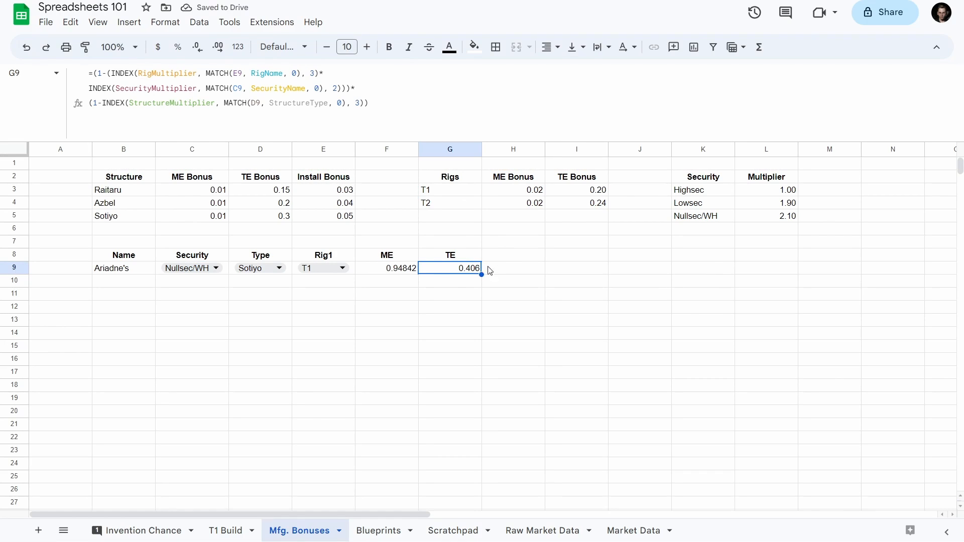
# - Check F9's ME formula, and refill C8's formula across the Required Inputs row to Morphite in J8 on T1 Build
pyautogui.click(400, 271)
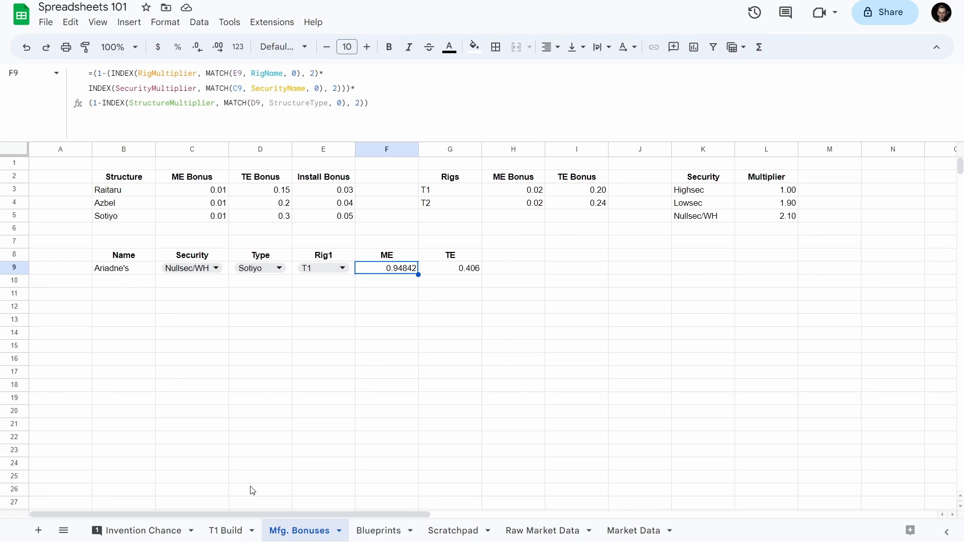
pyautogui.click(234, 535)
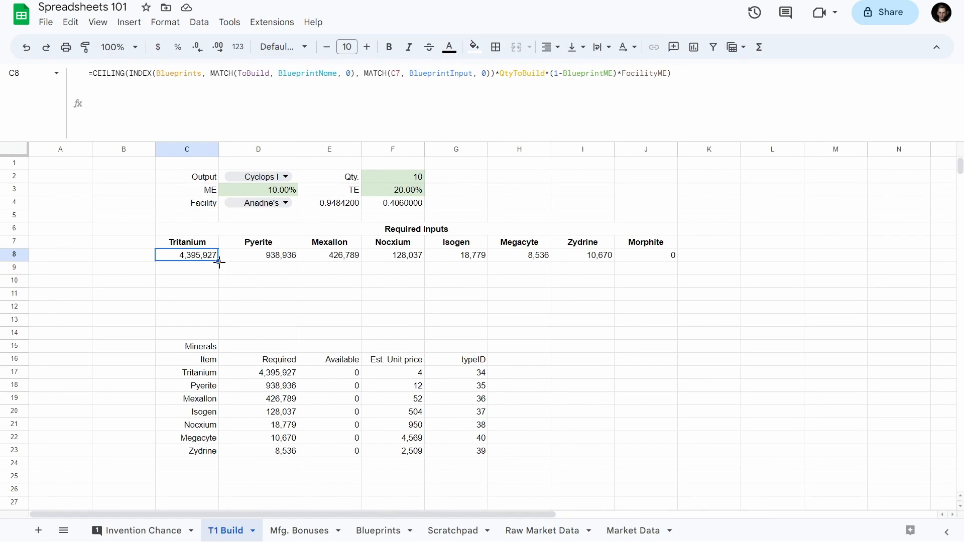
pyautogui.moveTo(219, 261); pyautogui.dragTo(648, 257)
pyautogui.click(380, 337)
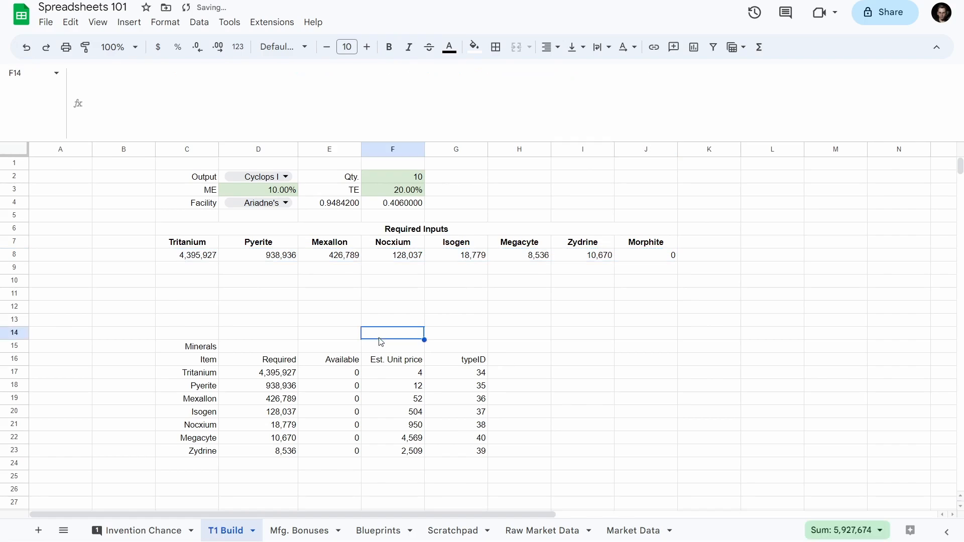
# - Compare the pasted in-game Required quantities for each mineral with the Required Inputs row, including Megacyte in H8
pyautogui.click(274, 387)
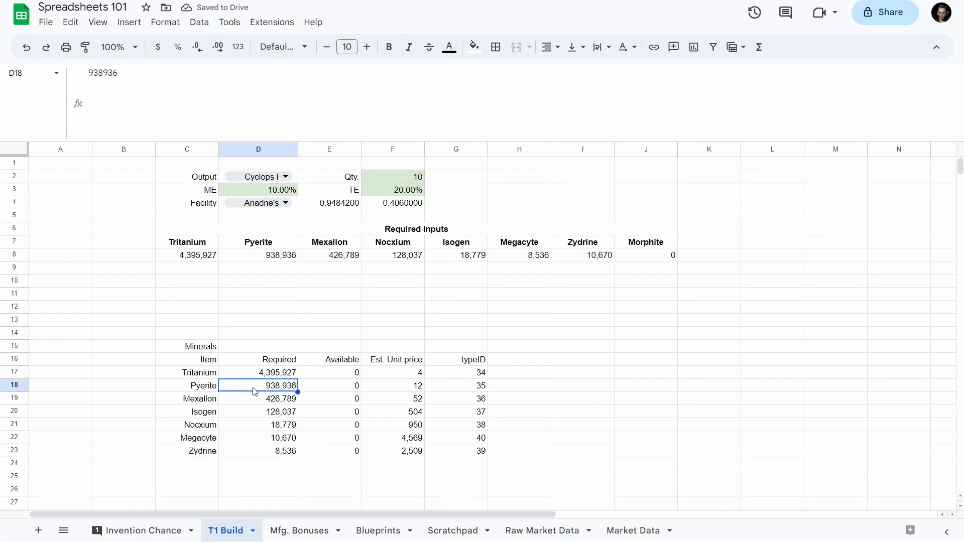
pyautogui.click(254, 403)
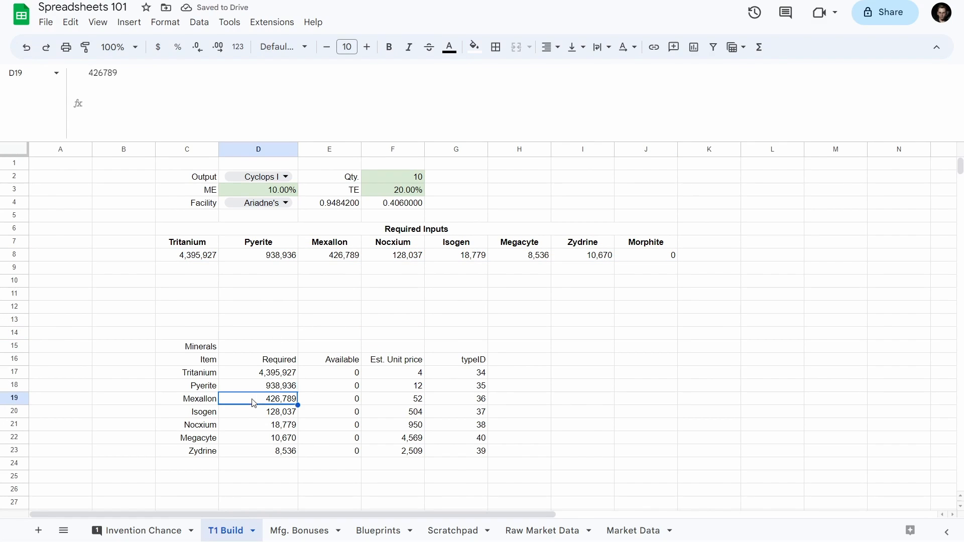
pyautogui.click(250, 427)
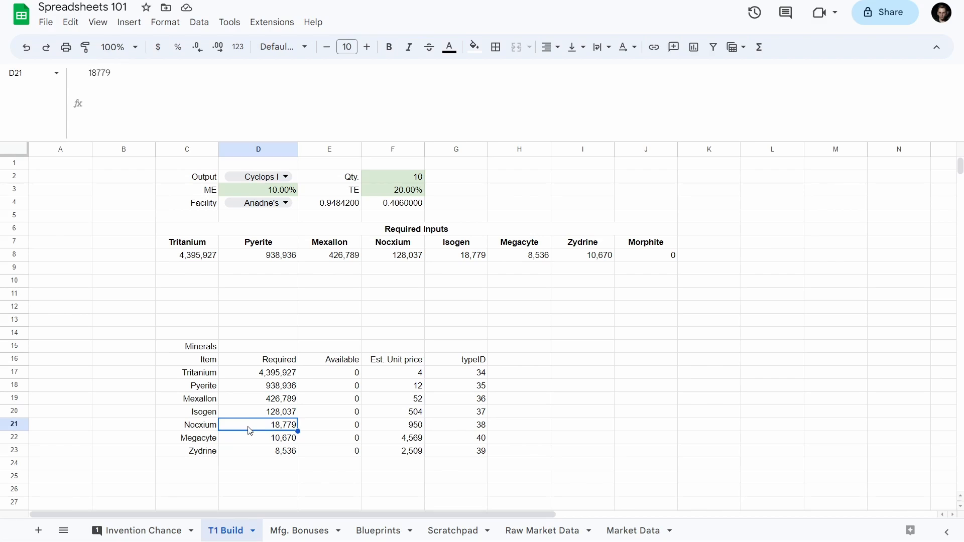
pyautogui.click(252, 455)
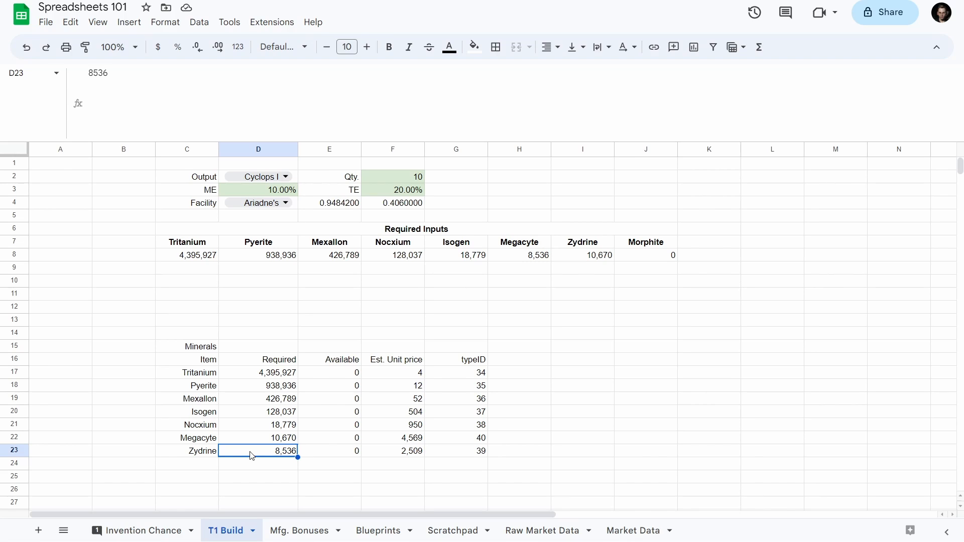
pyautogui.click(523, 257)
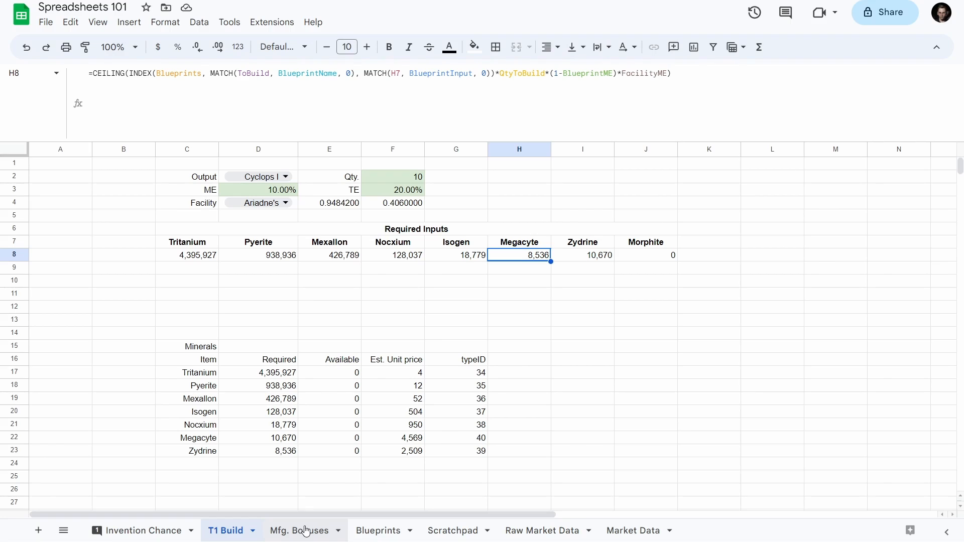
# - Review the Cyclops I mineral quantities on Blueprints and the facility ME on Mfg. Bonuses against T1 Build's Required Inputs
pyautogui.click(388, 536)
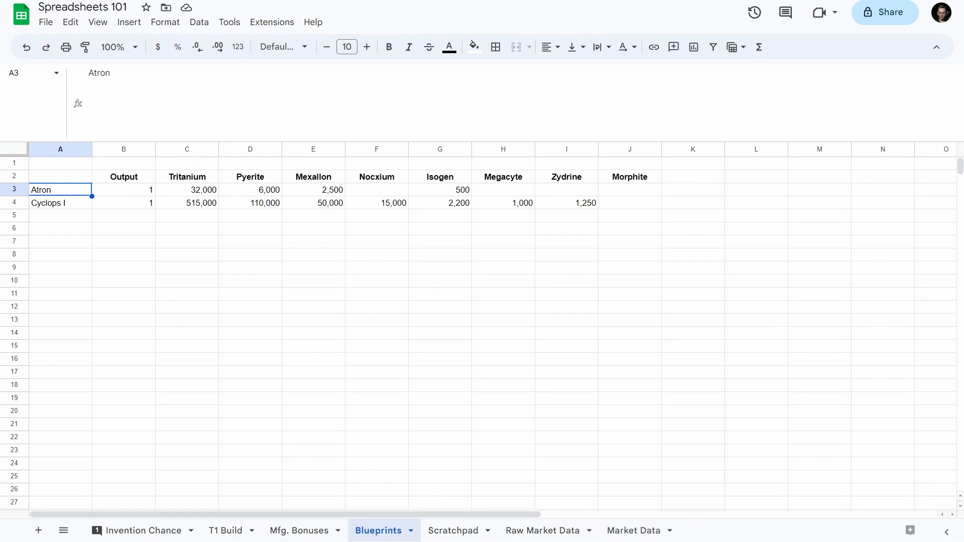
pyautogui.click(299, 531)
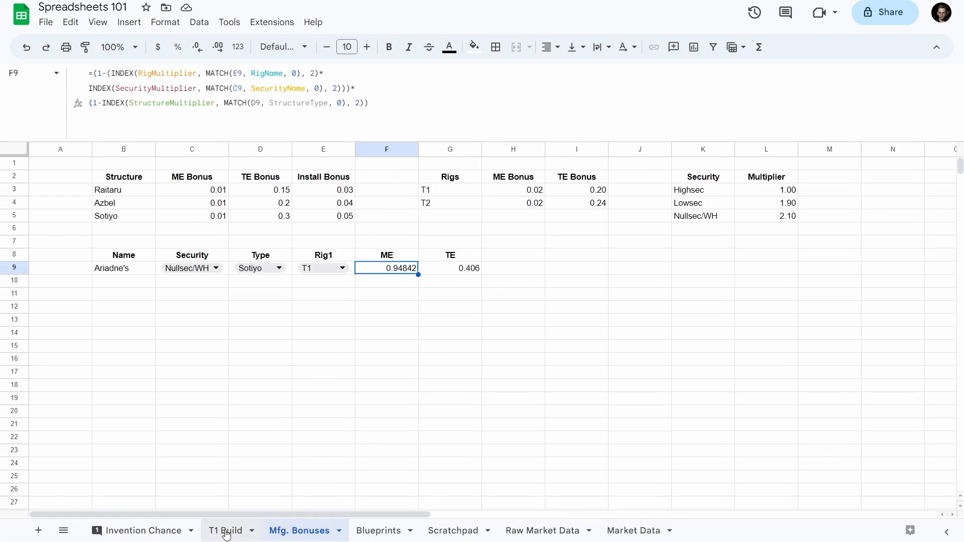
pyautogui.click(225, 533)
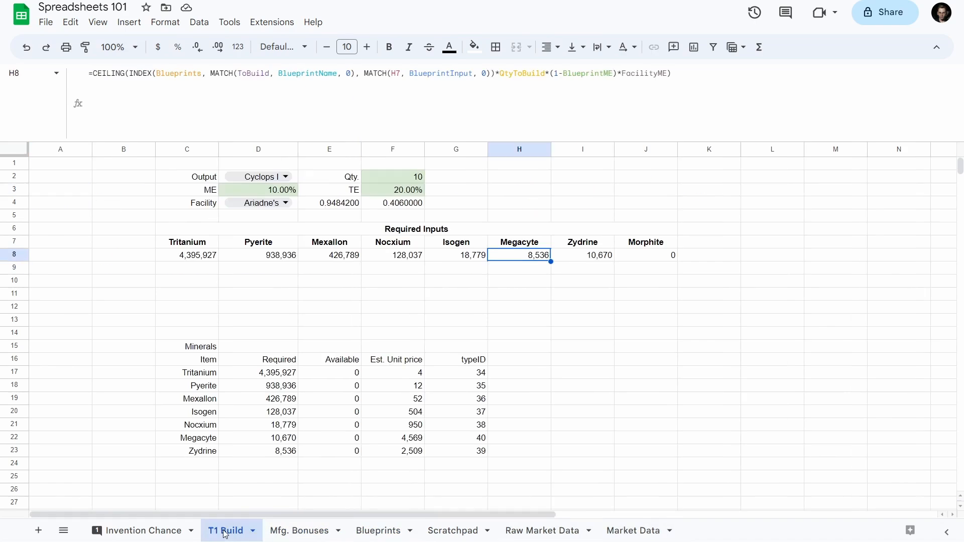
pyautogui.click(374, 532)
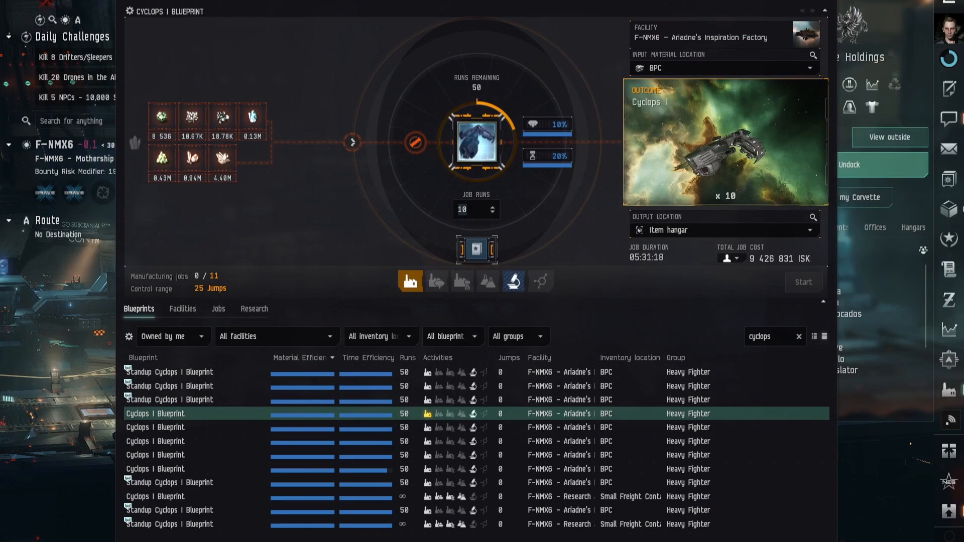
# - Switch to EVE Online, set the Cyclops I Blueprint's job runs to 1, and check the Zydrine requirement
pyautogui.moveTo(162, 118)
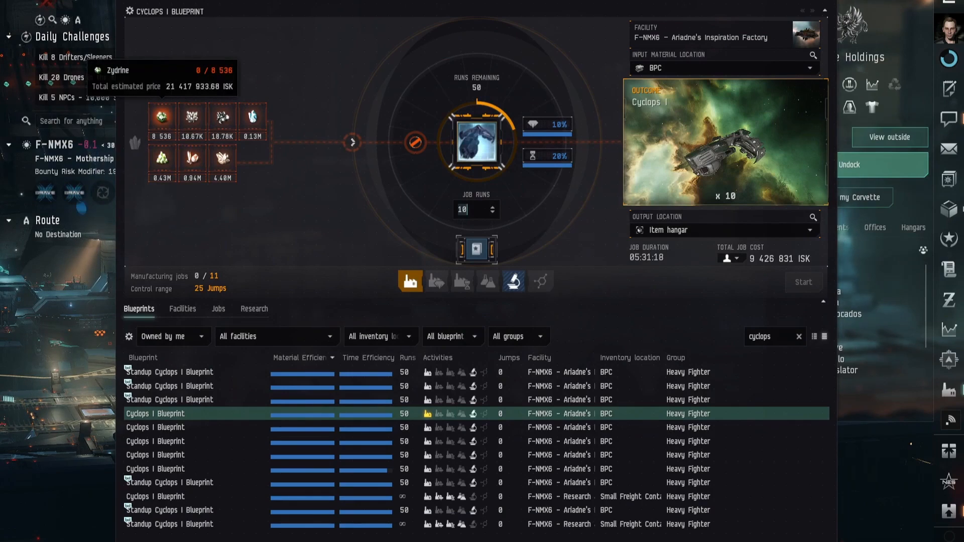
pyautogui.write('1')
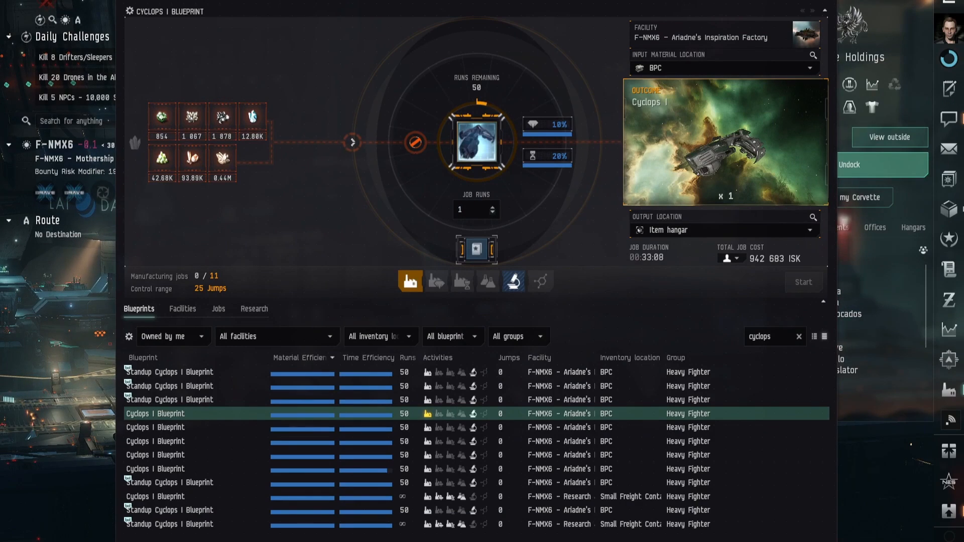
pyautogui.moveTo(192, 117)
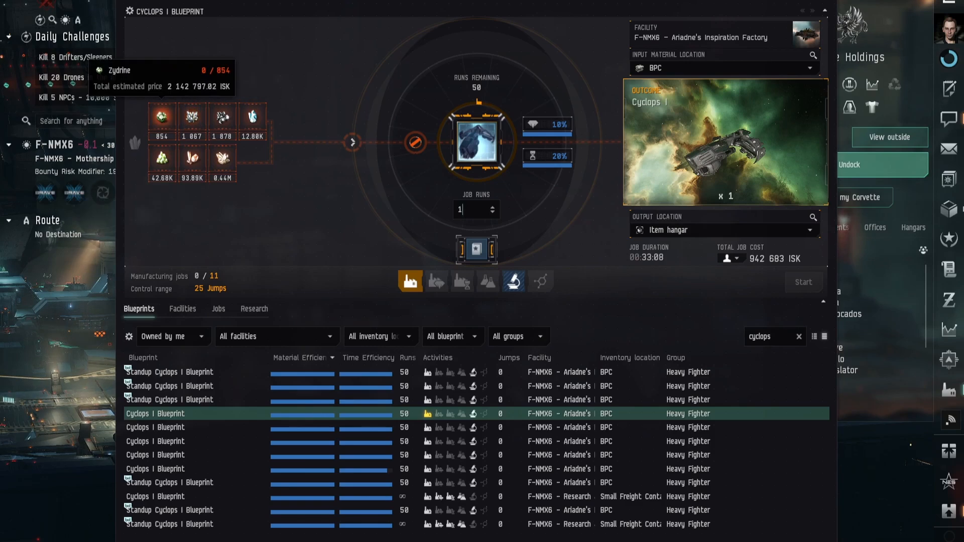
# - Show the Cyclops I Blueprint's information, examine the original blueprint's base mineral requirements, and close the information window
pyautogui.rightClick(490, 142)
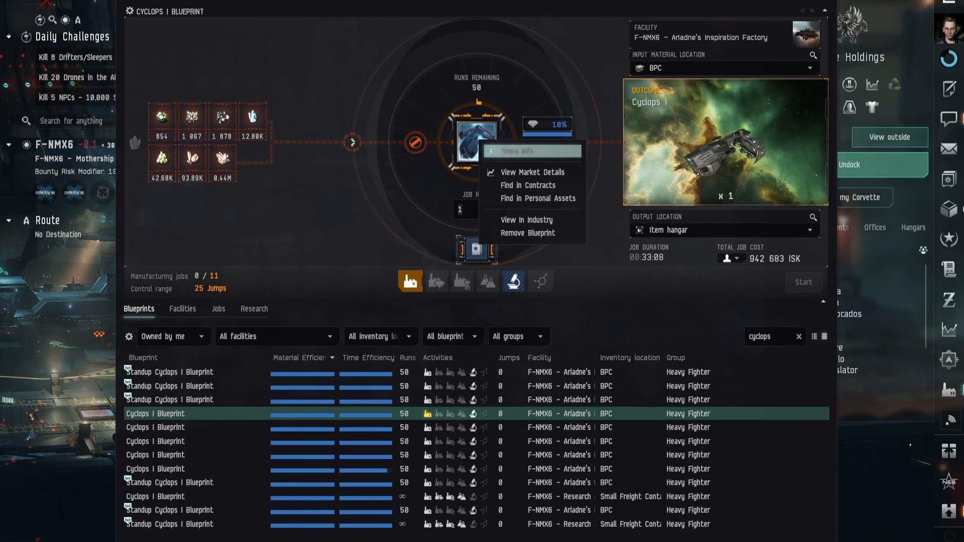
pyautogui.click(517, 148)
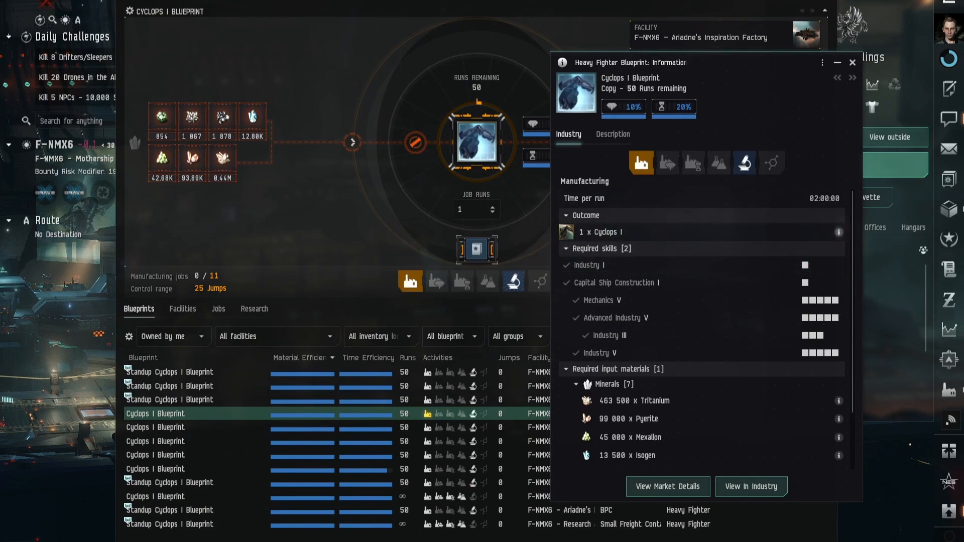
pyautogui.click(839, 232)
pyautogui.click(849, 214)
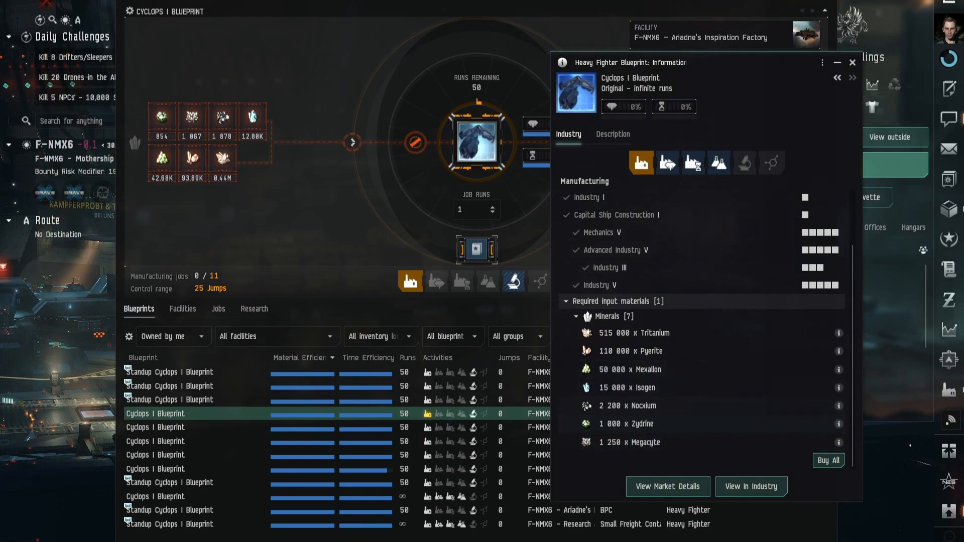
pyautogui.hotkey('ctrl', 'w')
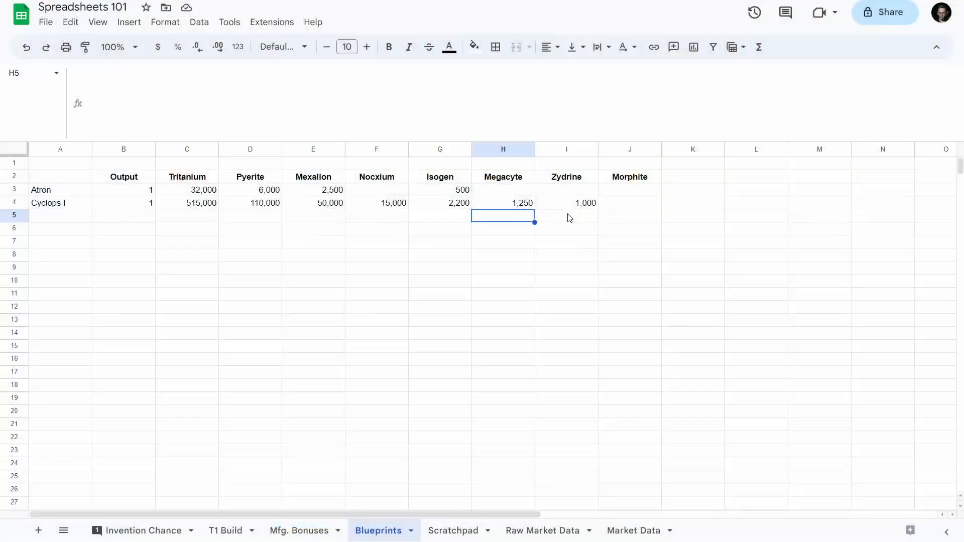
# - Switch to the spreadsheet and compare the Cyclops I Megacyte, Zydrine and Isogen quantities on Blueprints with T1 Build's Zydrine and Megacyte inputs
pyautogui.click(525, 205)
pyautogui.moveTo(574, 209); pyautogui.dragTo(507, 208)
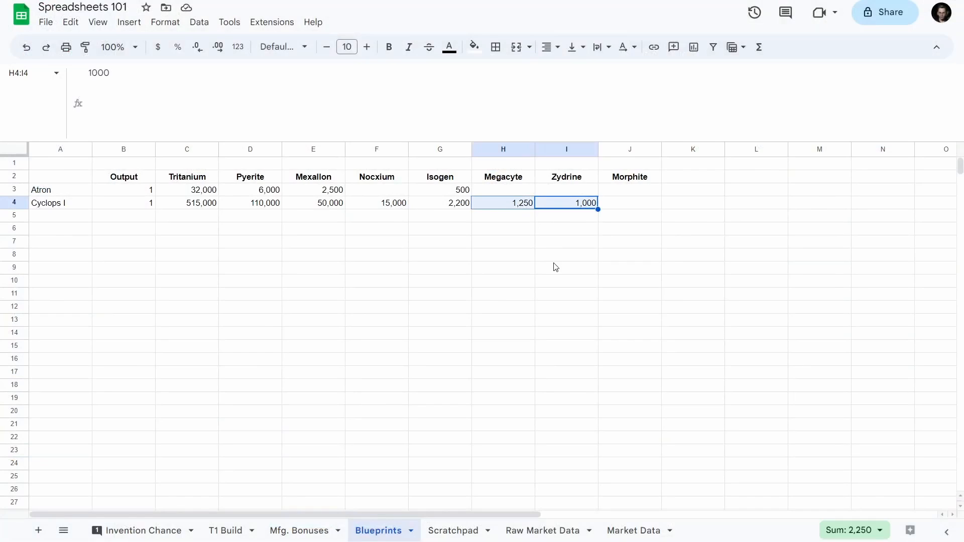
pyautogui.click(466, 205)
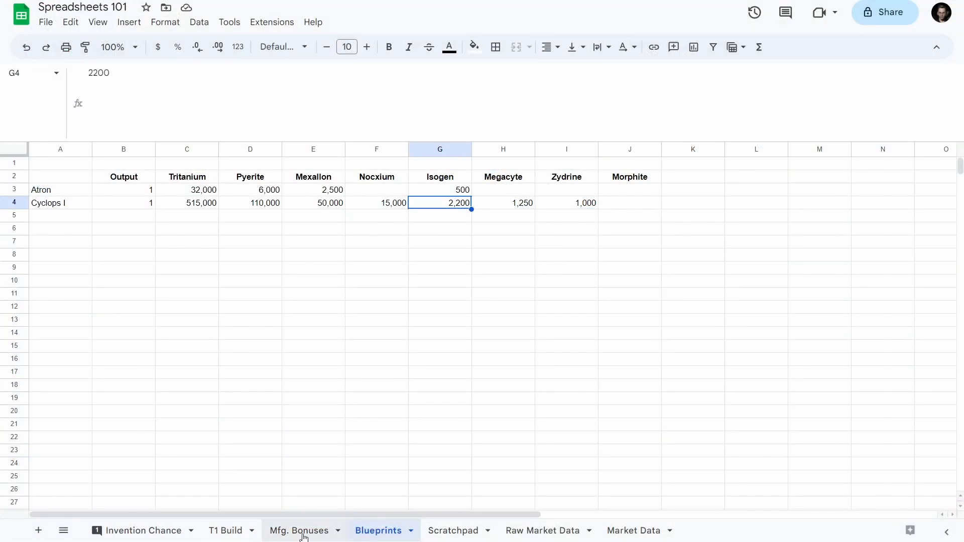
pyautogui.click(229, 531)
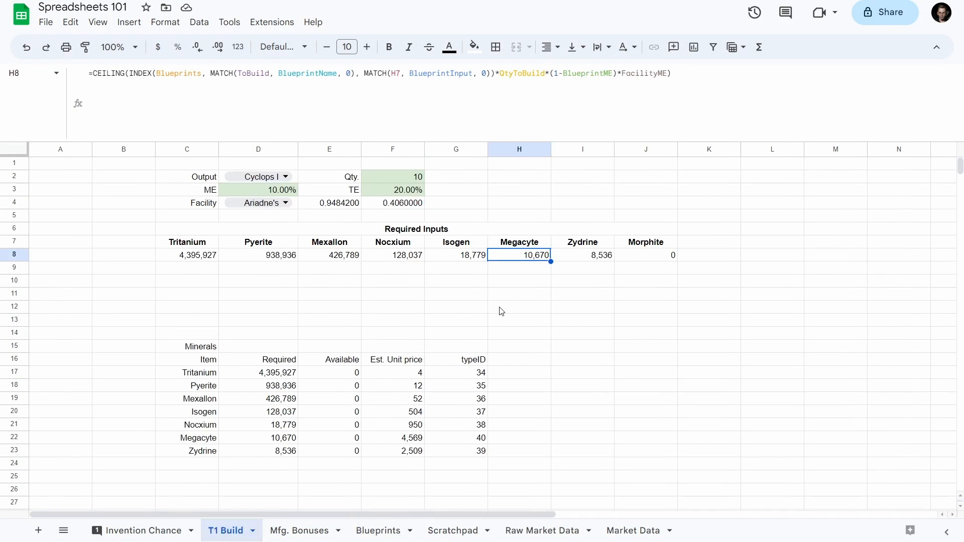
pyautogui.click(582, 258)
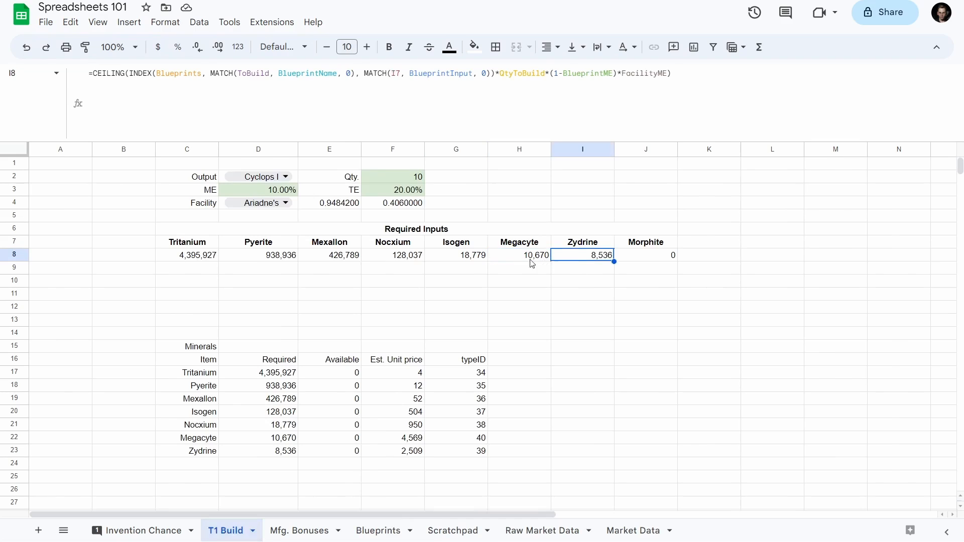
pyautogui.click(531, 258)
# - Delete the pasted in-game Minerals table below the Required Inputs row on T1 Build
pyautogui.moveTo(523, 335); pyautogui.dragTo(137, 454)
pyautogui.press('Delete')
pyautogui.click(194, 389)
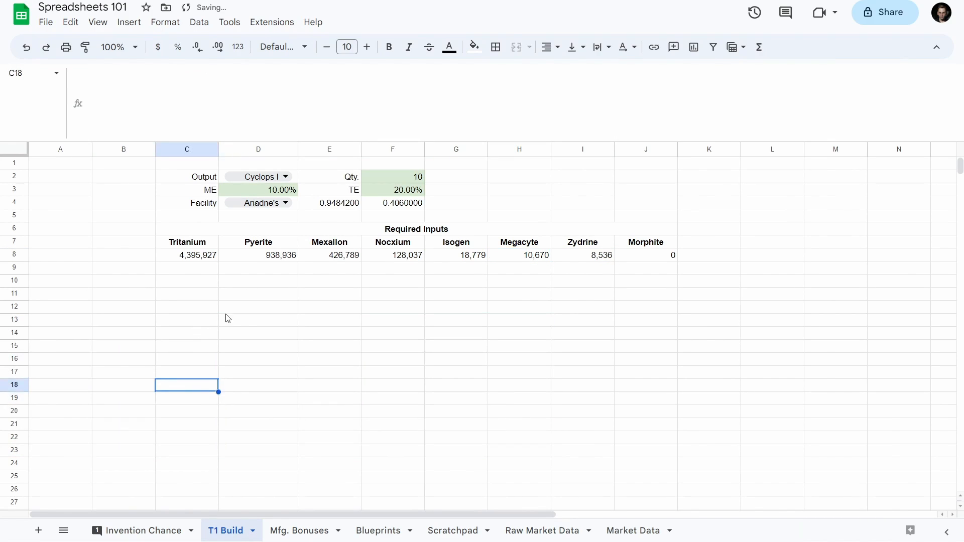
# - Set the Output to Atron in D2 and review its mineral quantities in the Required Inputs row
pyautogui.click(294, 191)
pyautogui.click(271, 176)
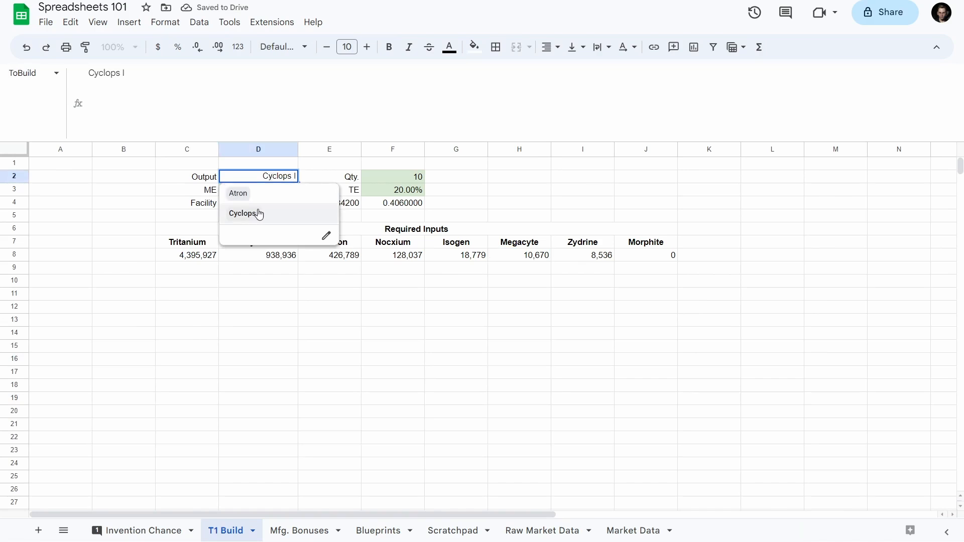
pyautogui.click(250, 195)
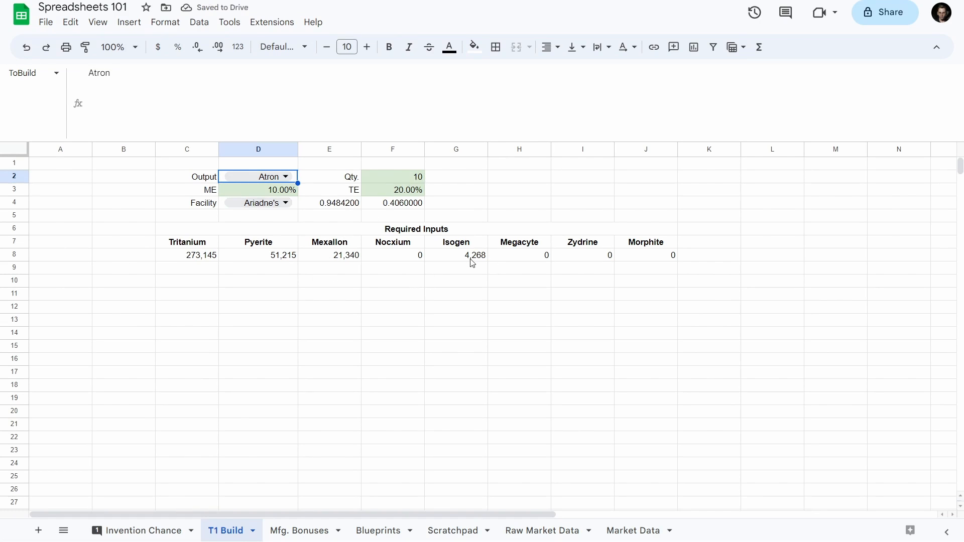
pyautogui.moveTo(472, 263); pyautogui.dragTo(224, 265)
pyautogui.click(225, 265)
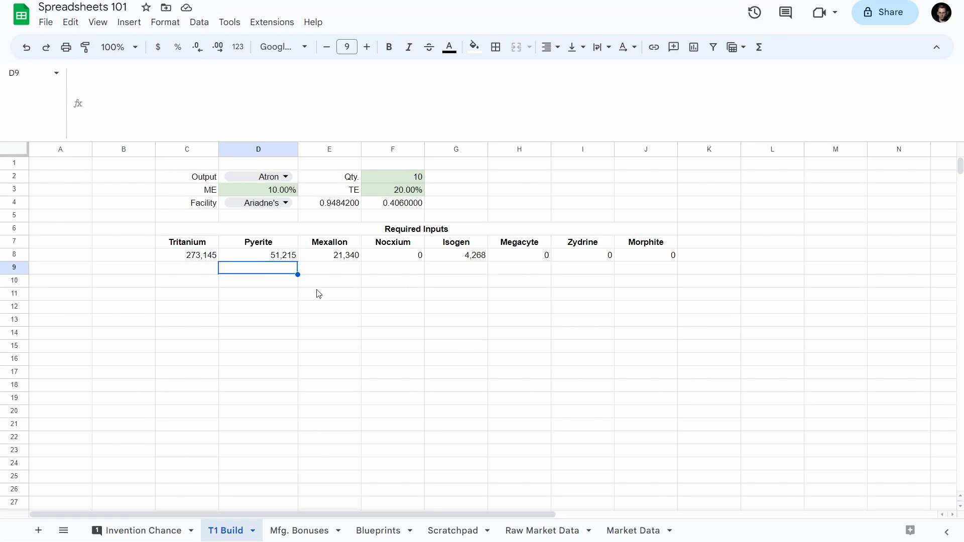
# - Check the Facility choices in D4, keeping Ariadne's, and examine the FacilityME and FacilityTE lookup formulas in E4 and F4
pyautogui.click(286, 203)
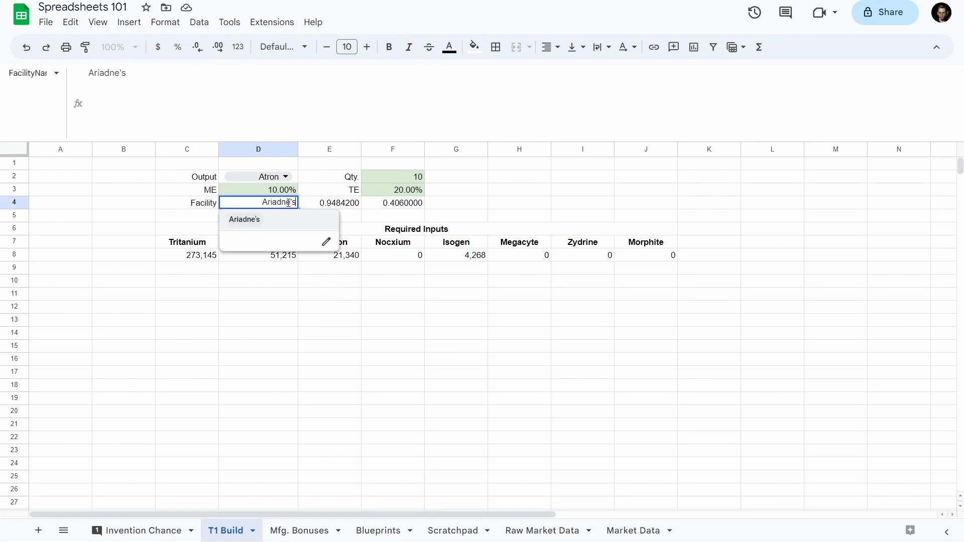
pyautogui.click(270, 226)
pyautogui.click(462, 207)
pyautogui.click(339, 205)
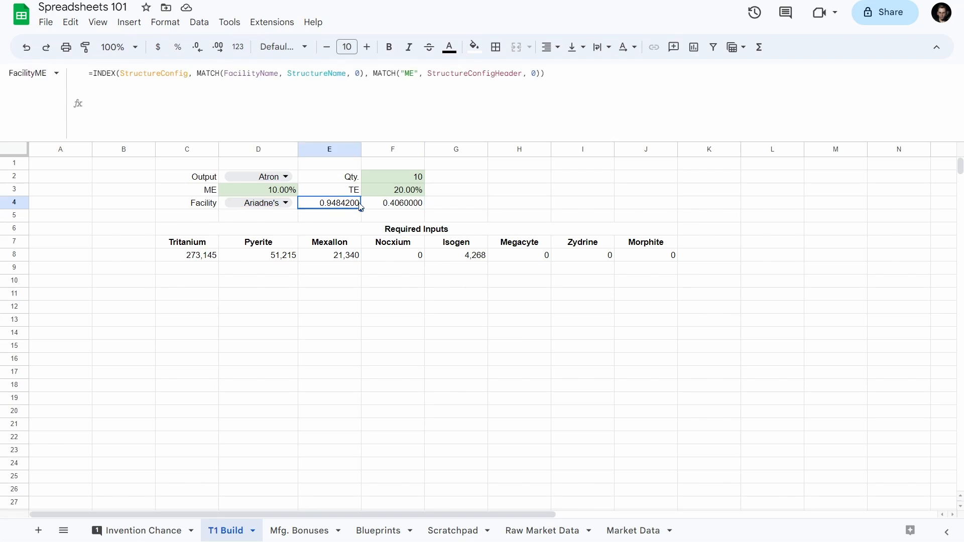
pyautogui.click(400, 206)
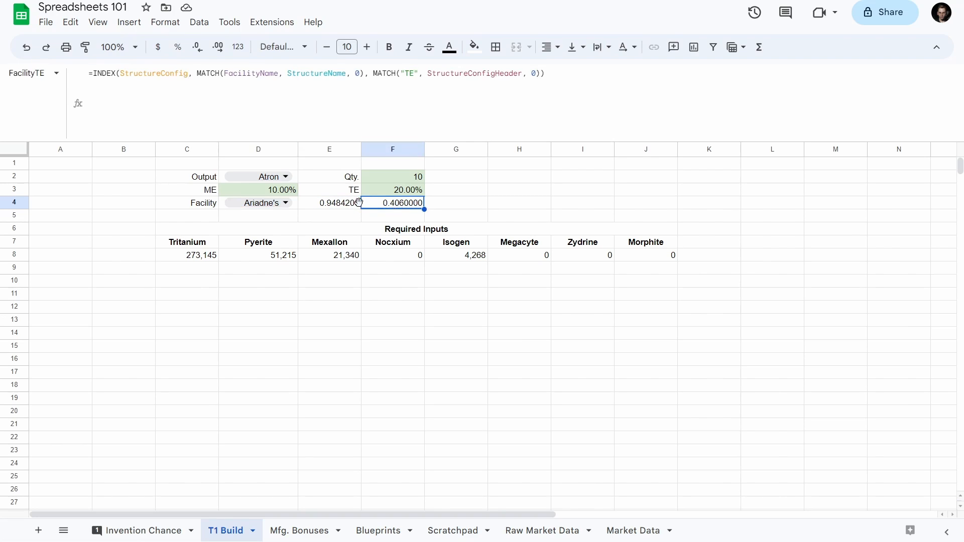
pyautogui.click(340, 207)
pyautogui.click(387, 207)
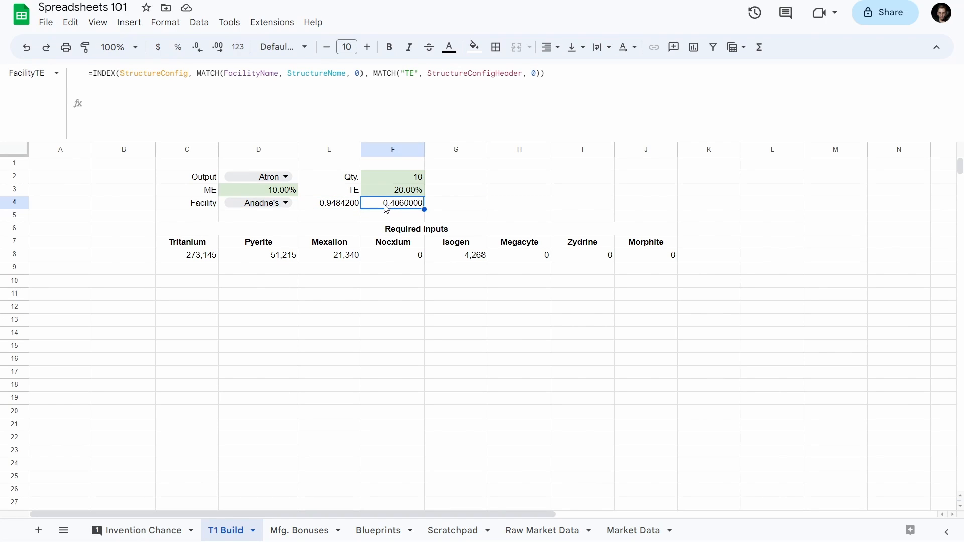